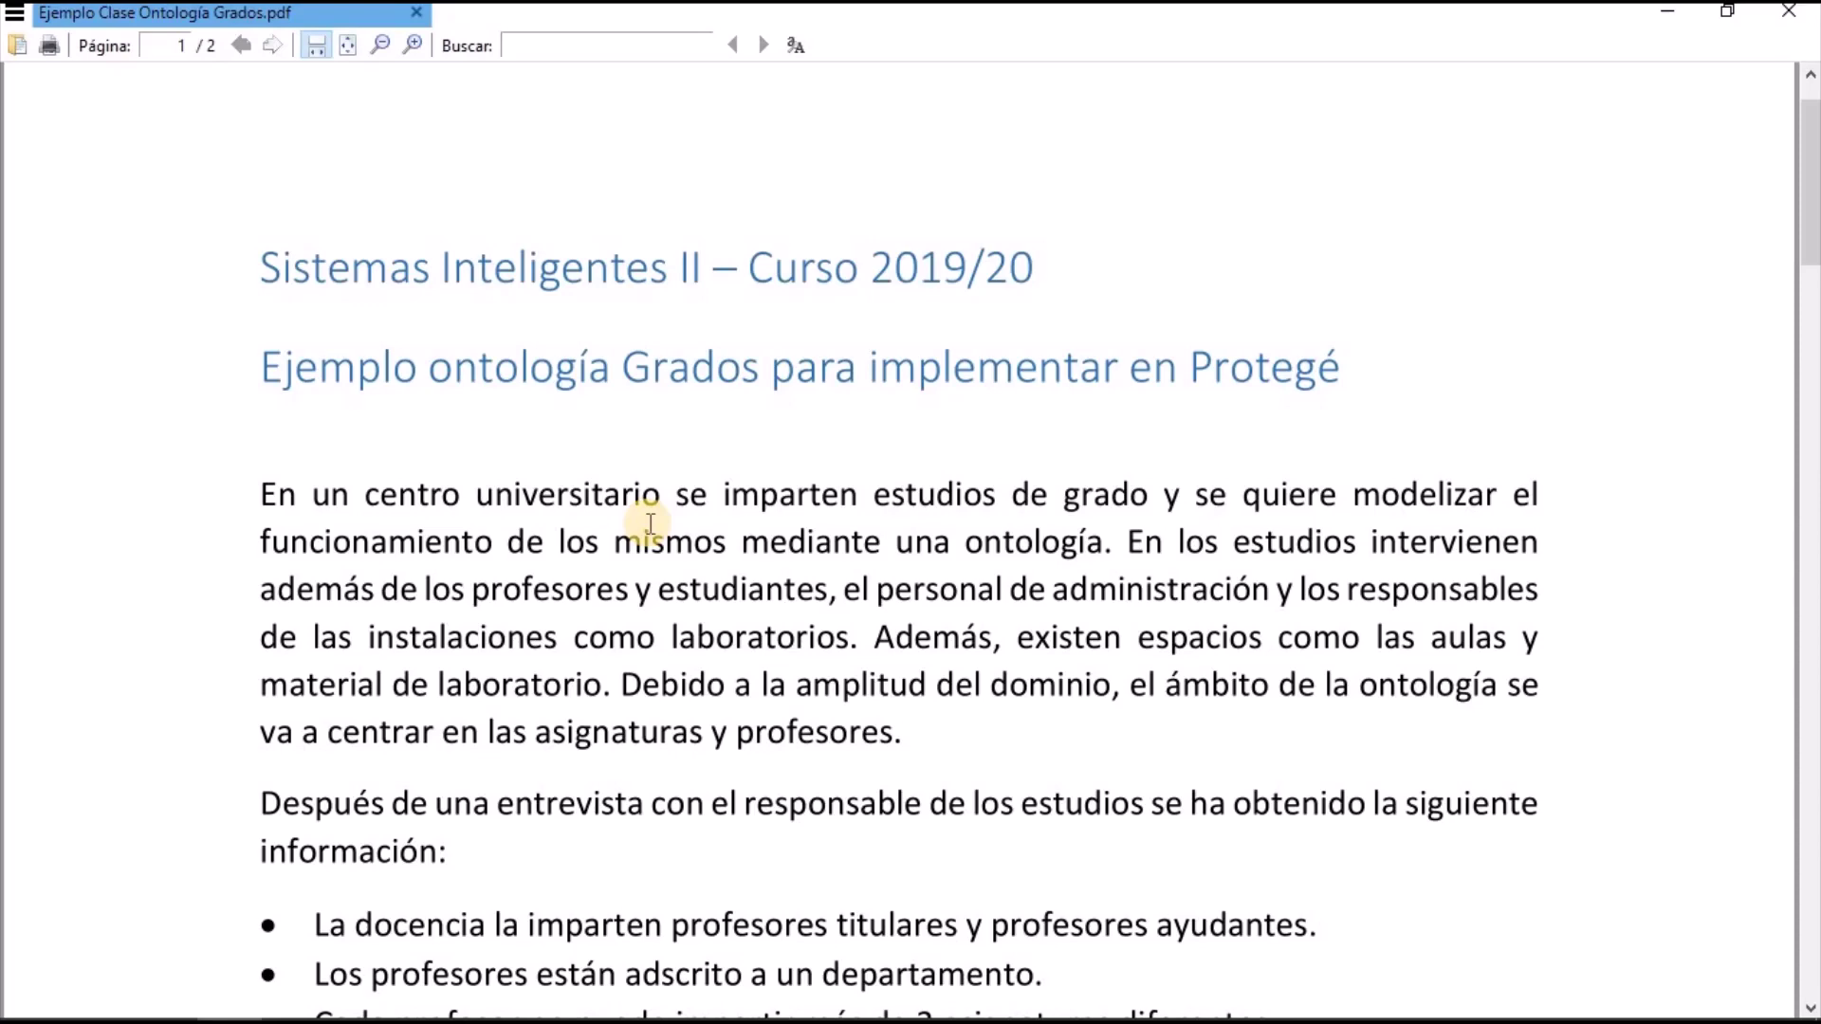
Read the degree ontology exercise from its introduction through the requirements list, the subjects table and the professors table
scroll(650, 522, down, 2)
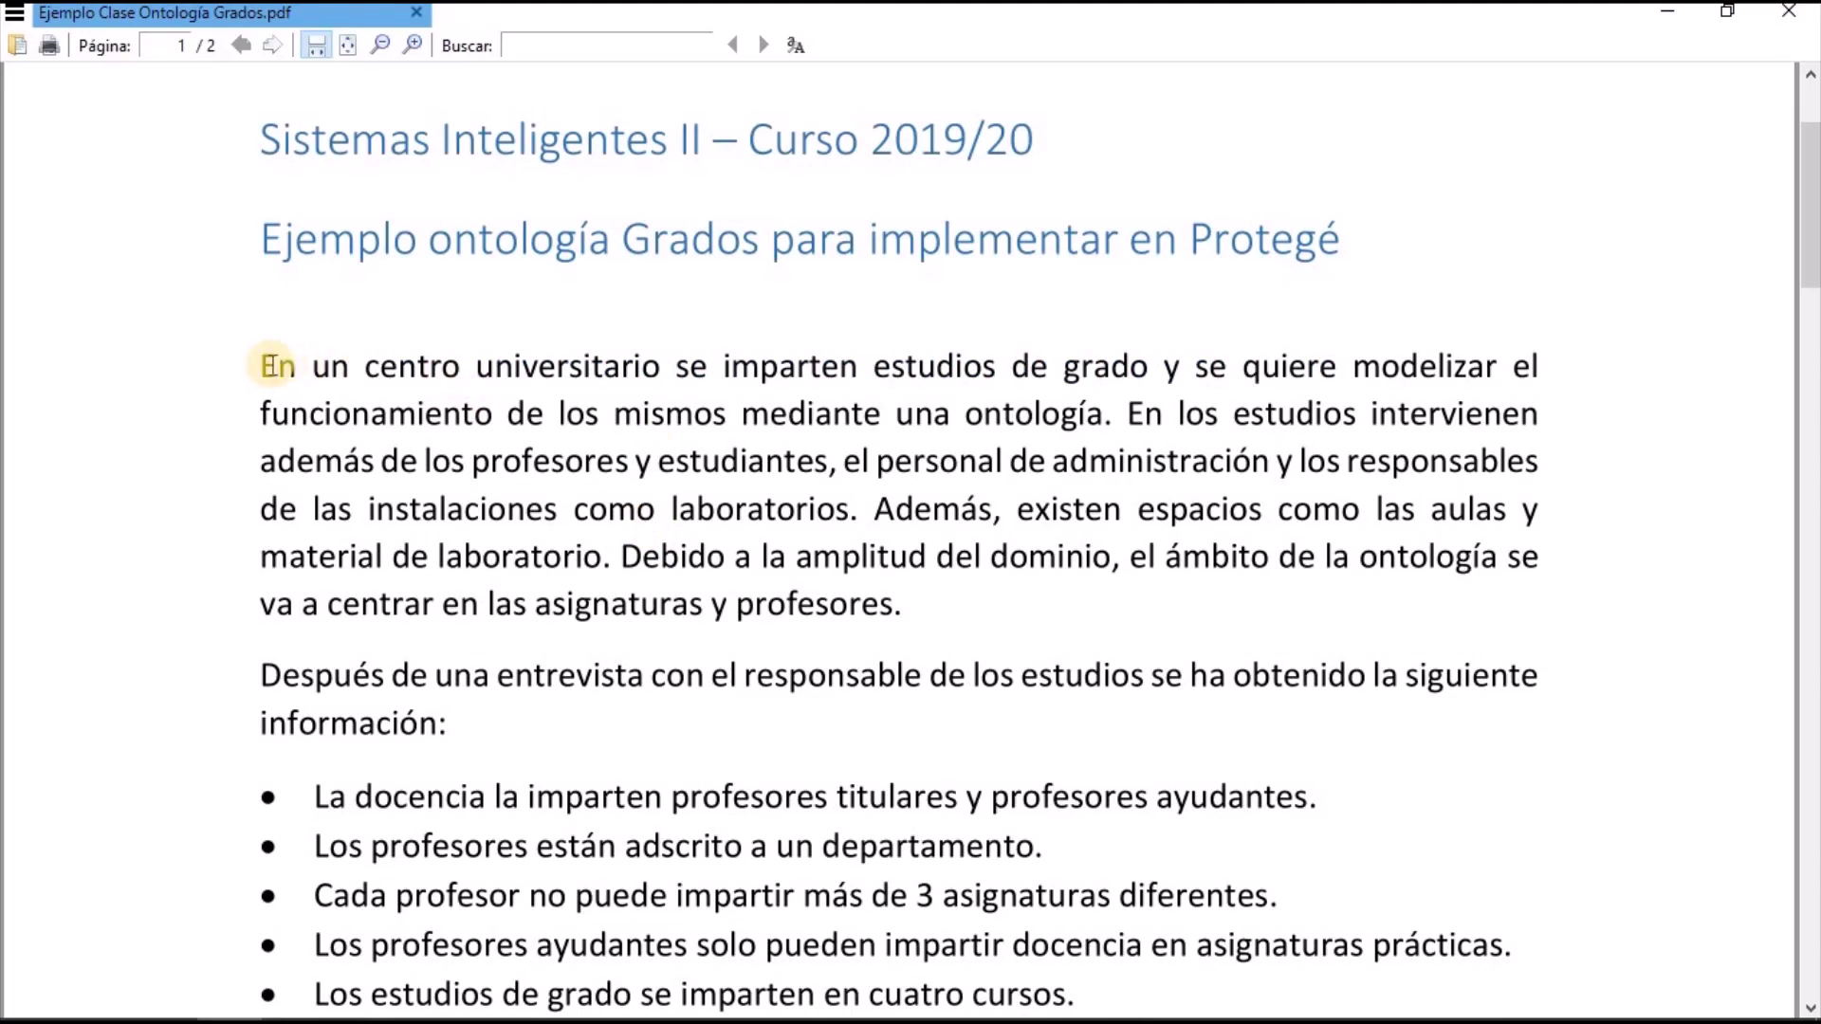
drag(260, 365, 907, 604)
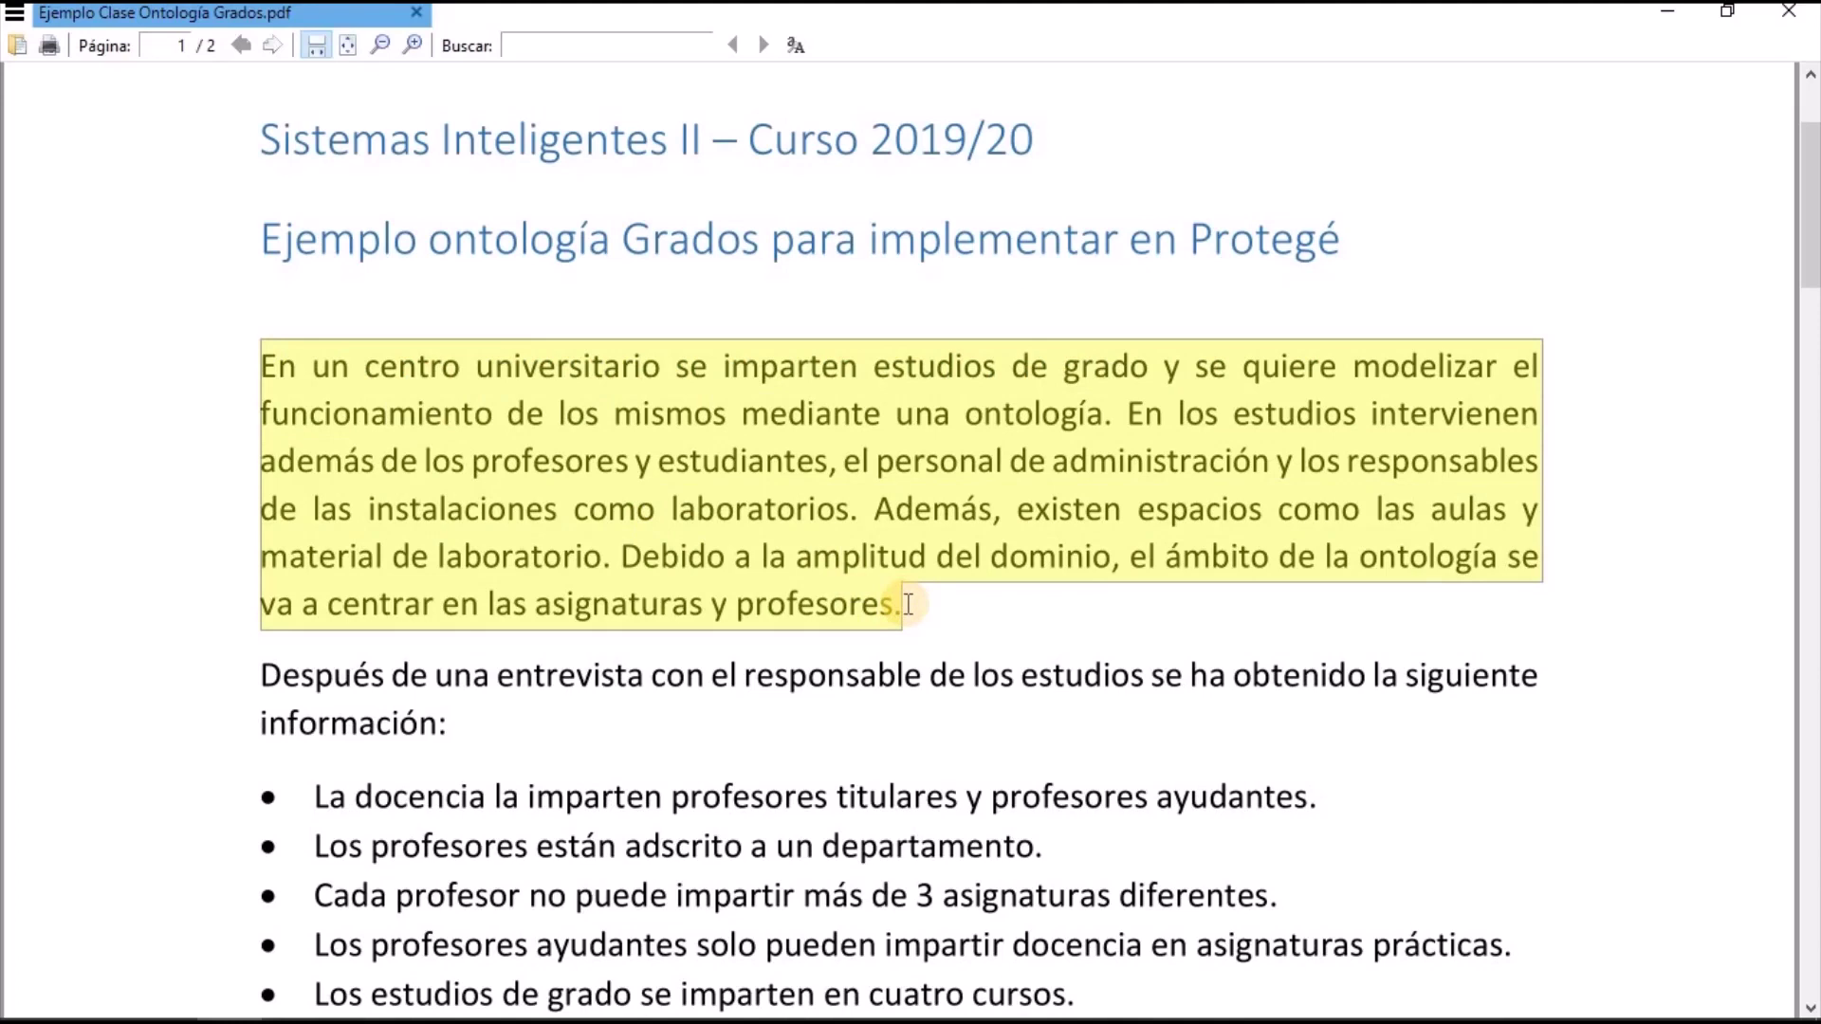
click(907, 605)
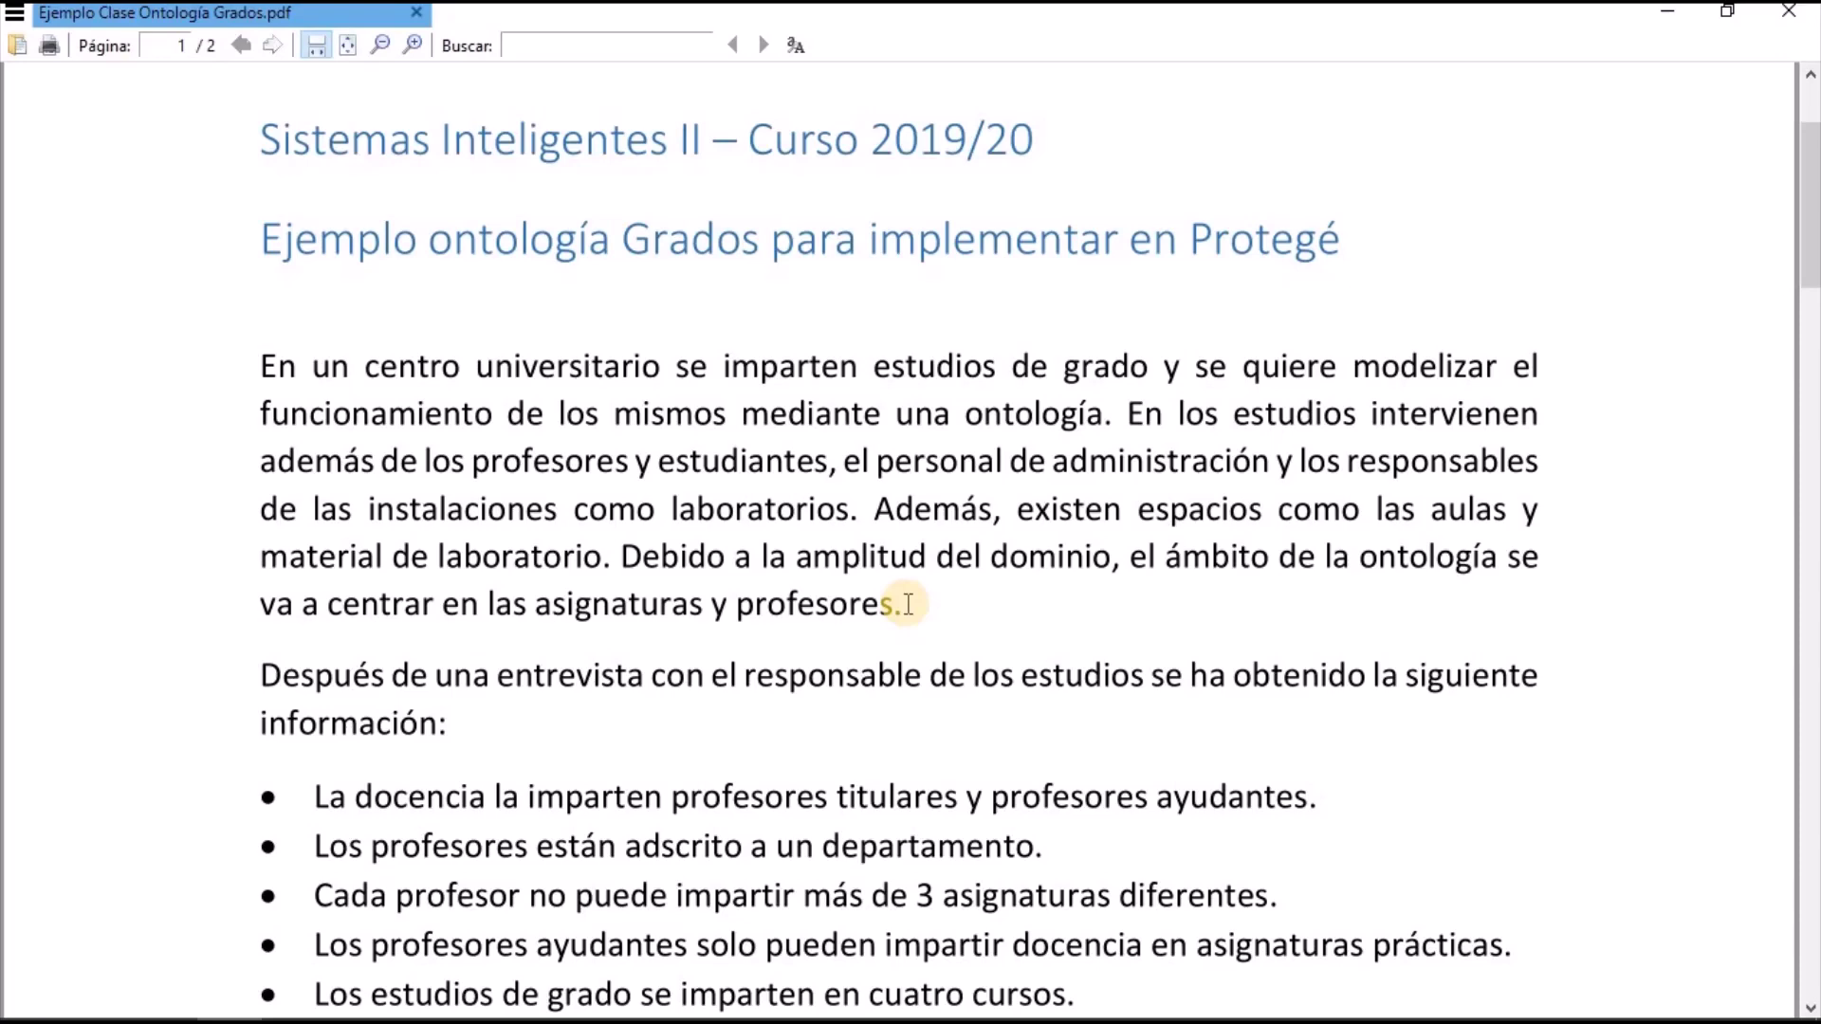
scroll(908, 605, down, 5)
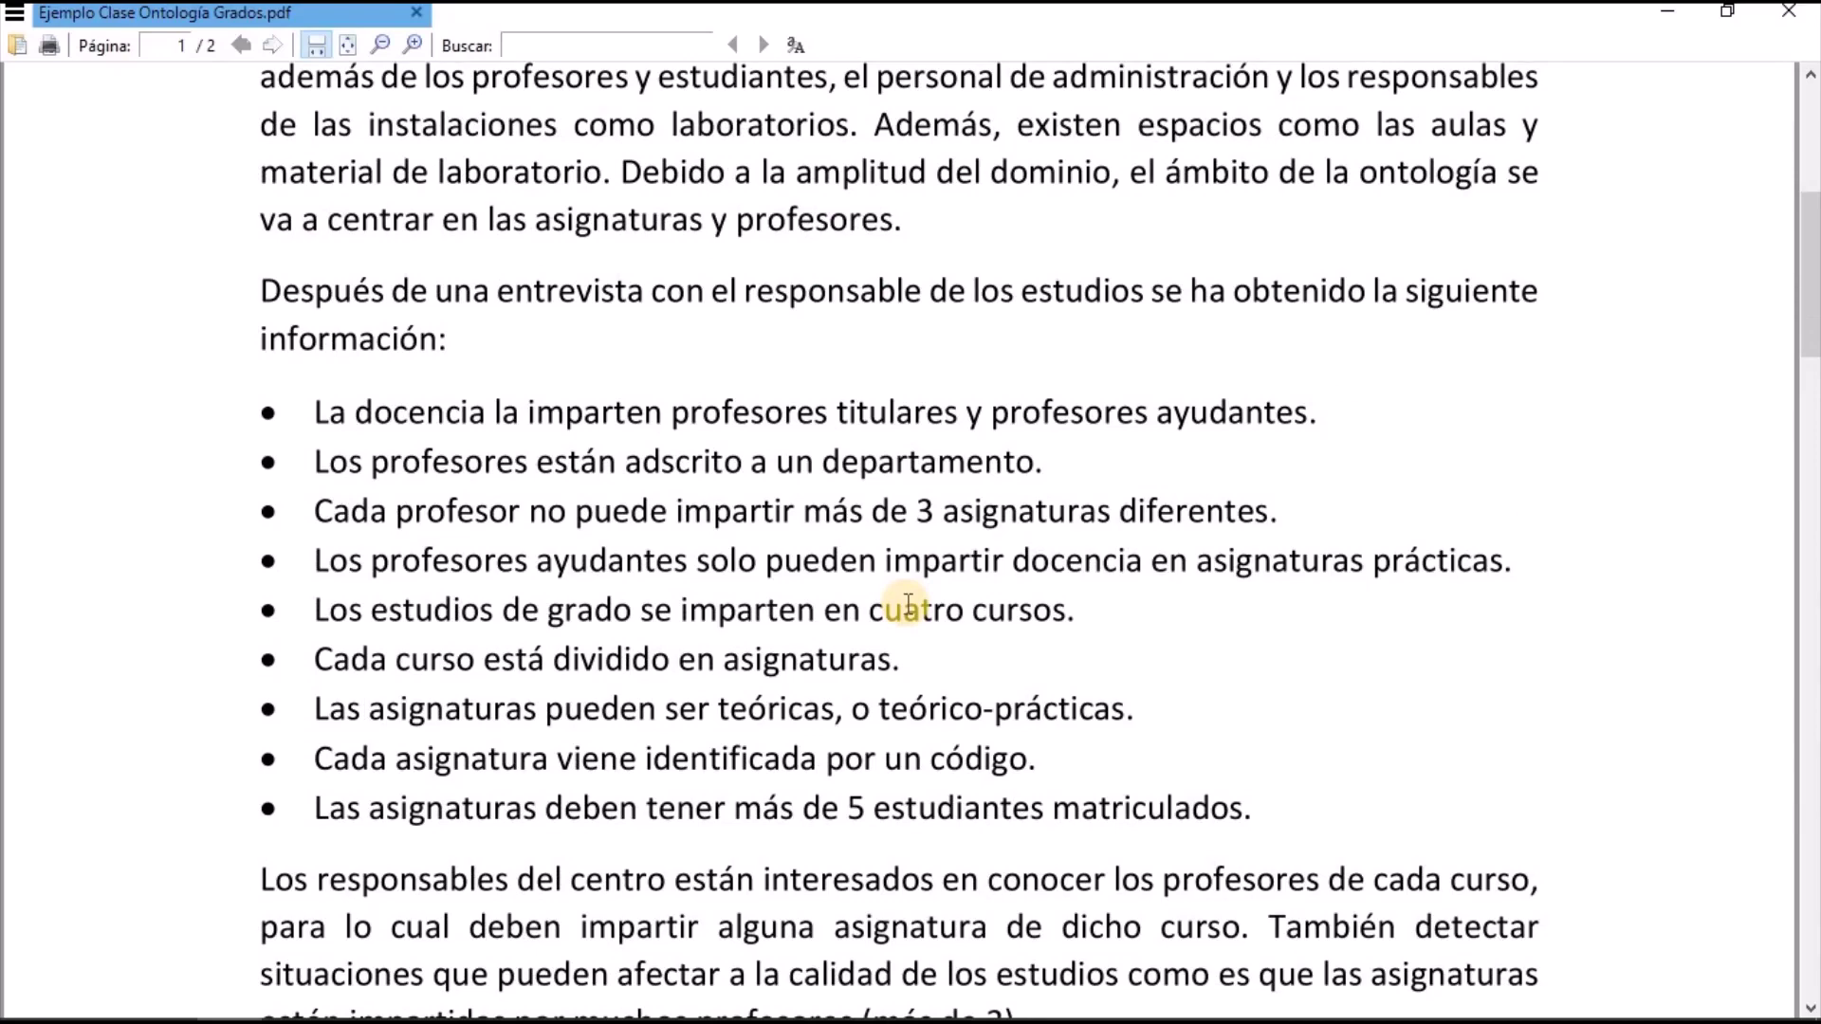
scroll(909, 604, down, 1)
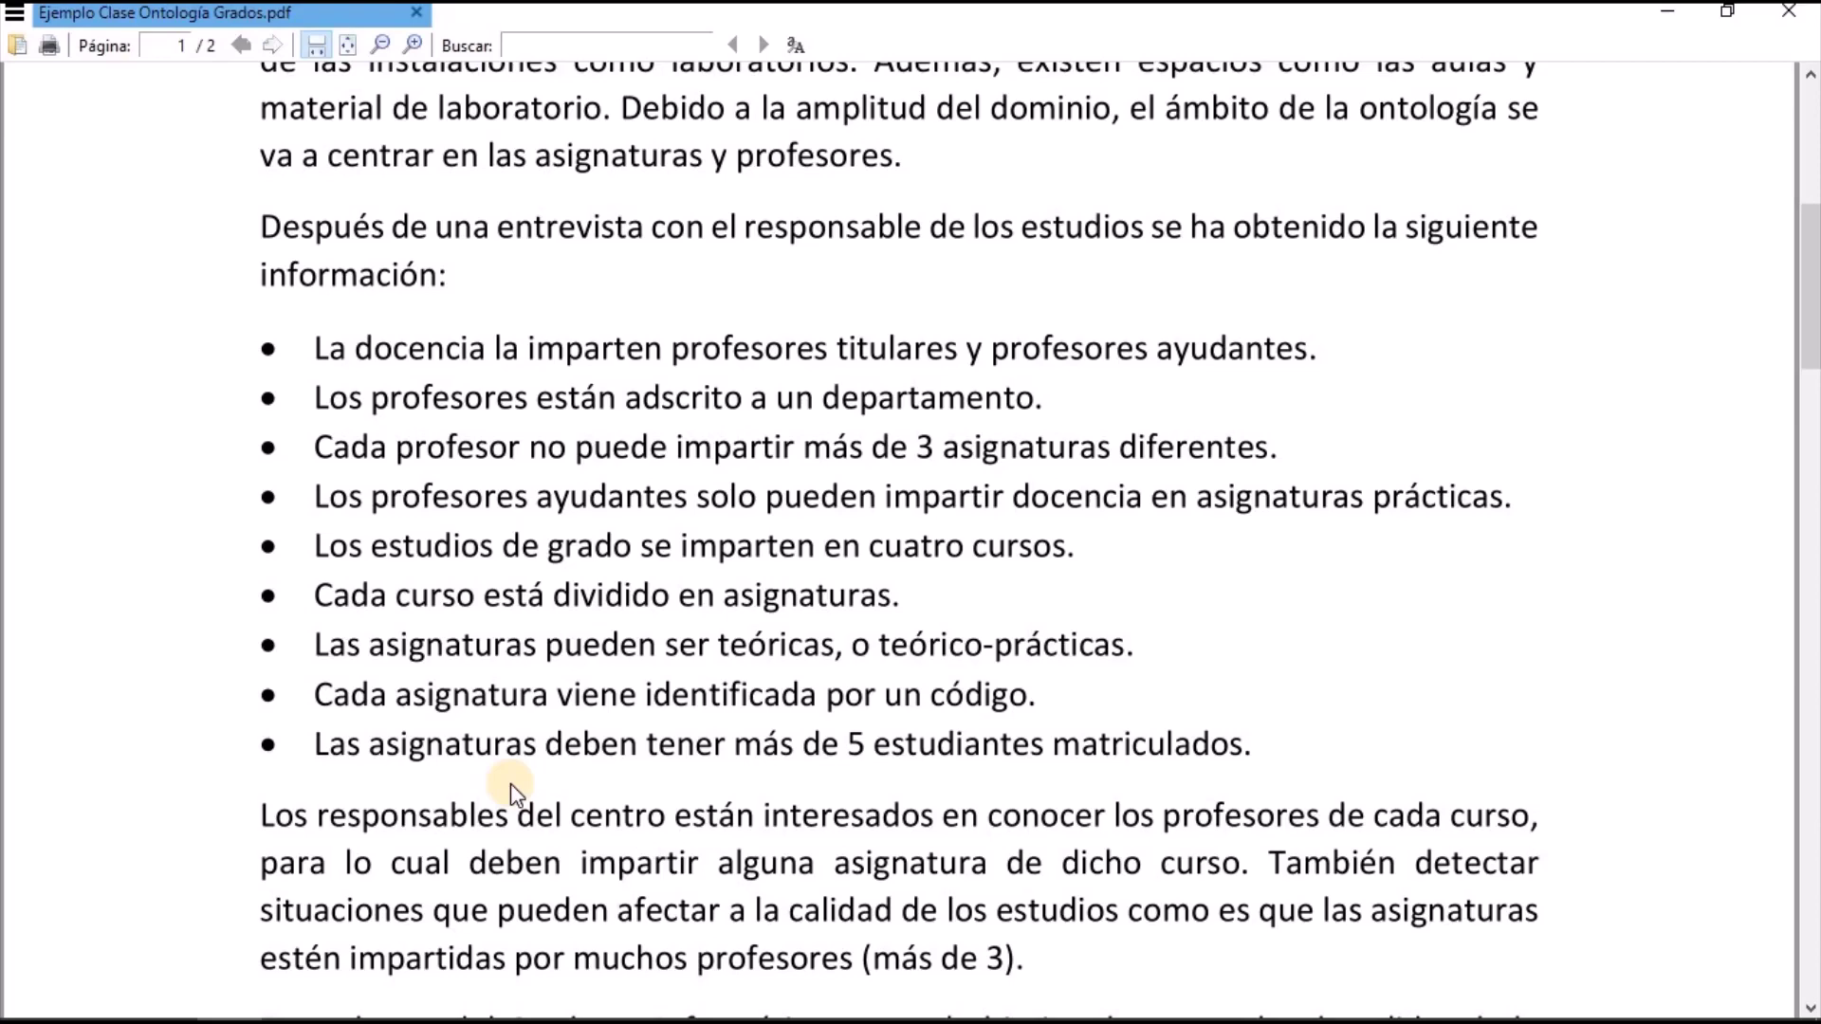
scroll(510, 783, down, 3)
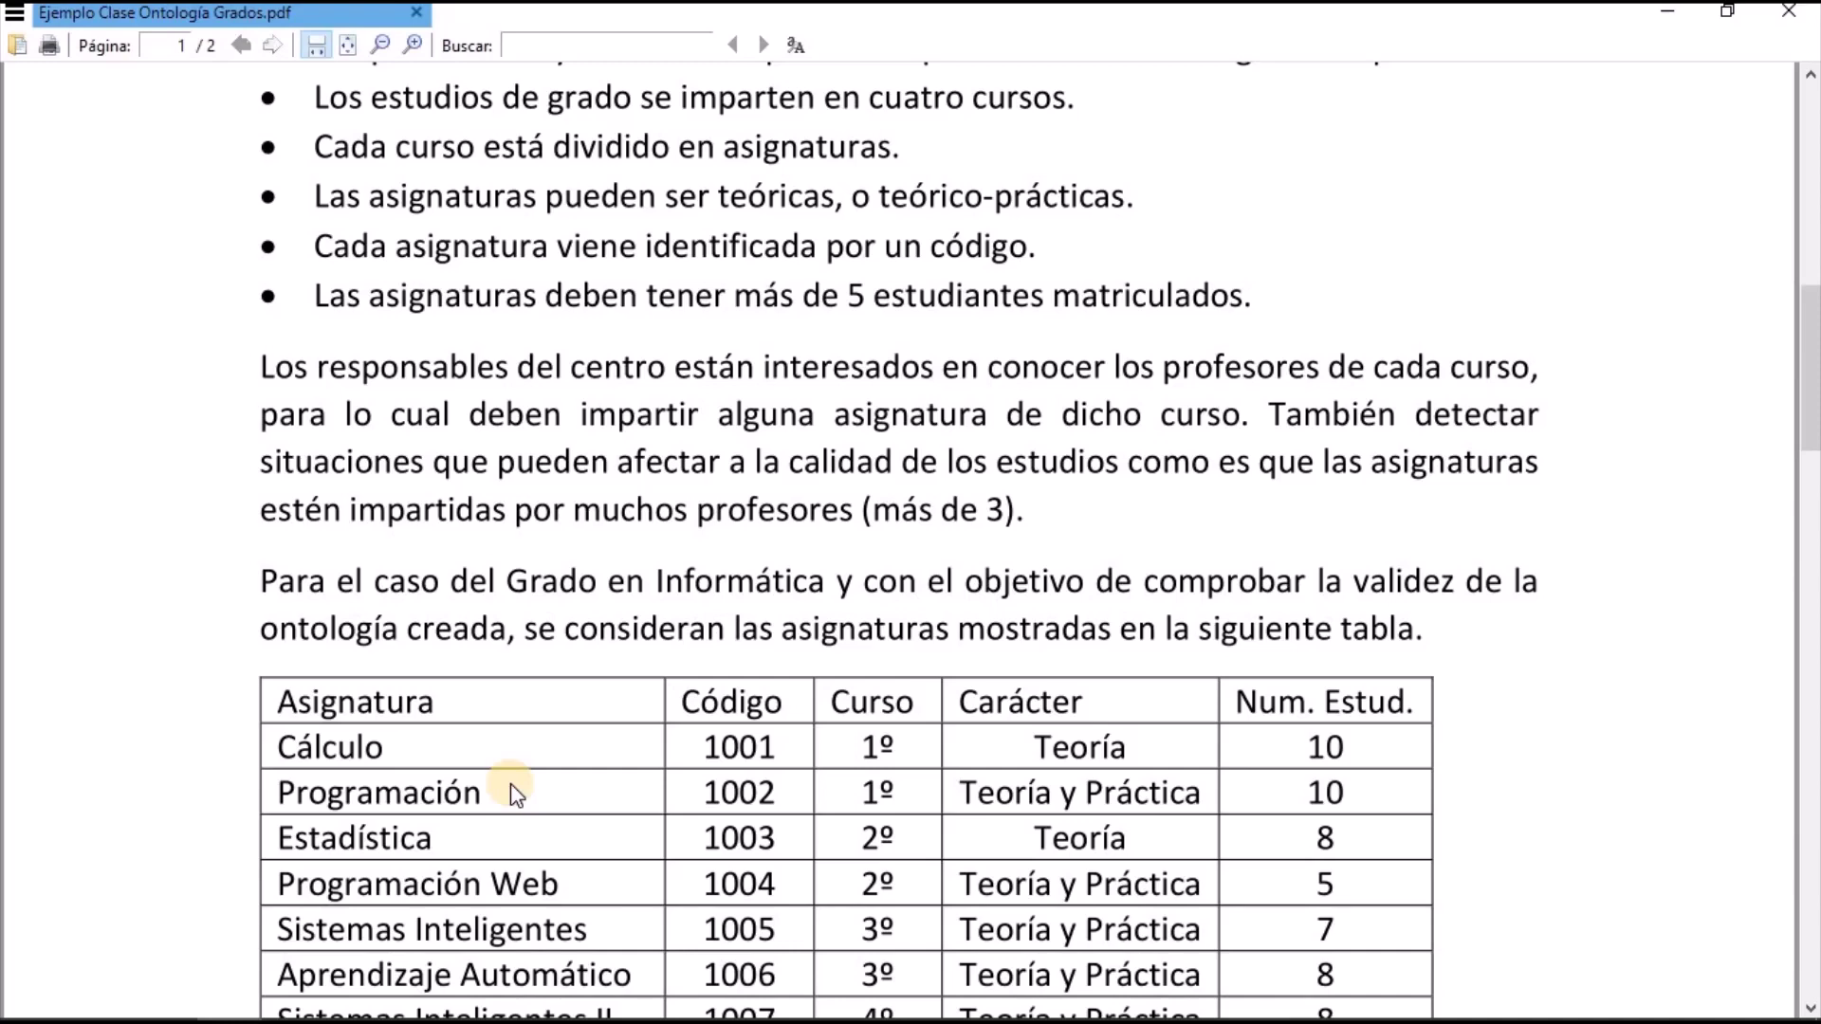
scroll(387, 692, down, 1)
scroll(387, 693, down, 1)
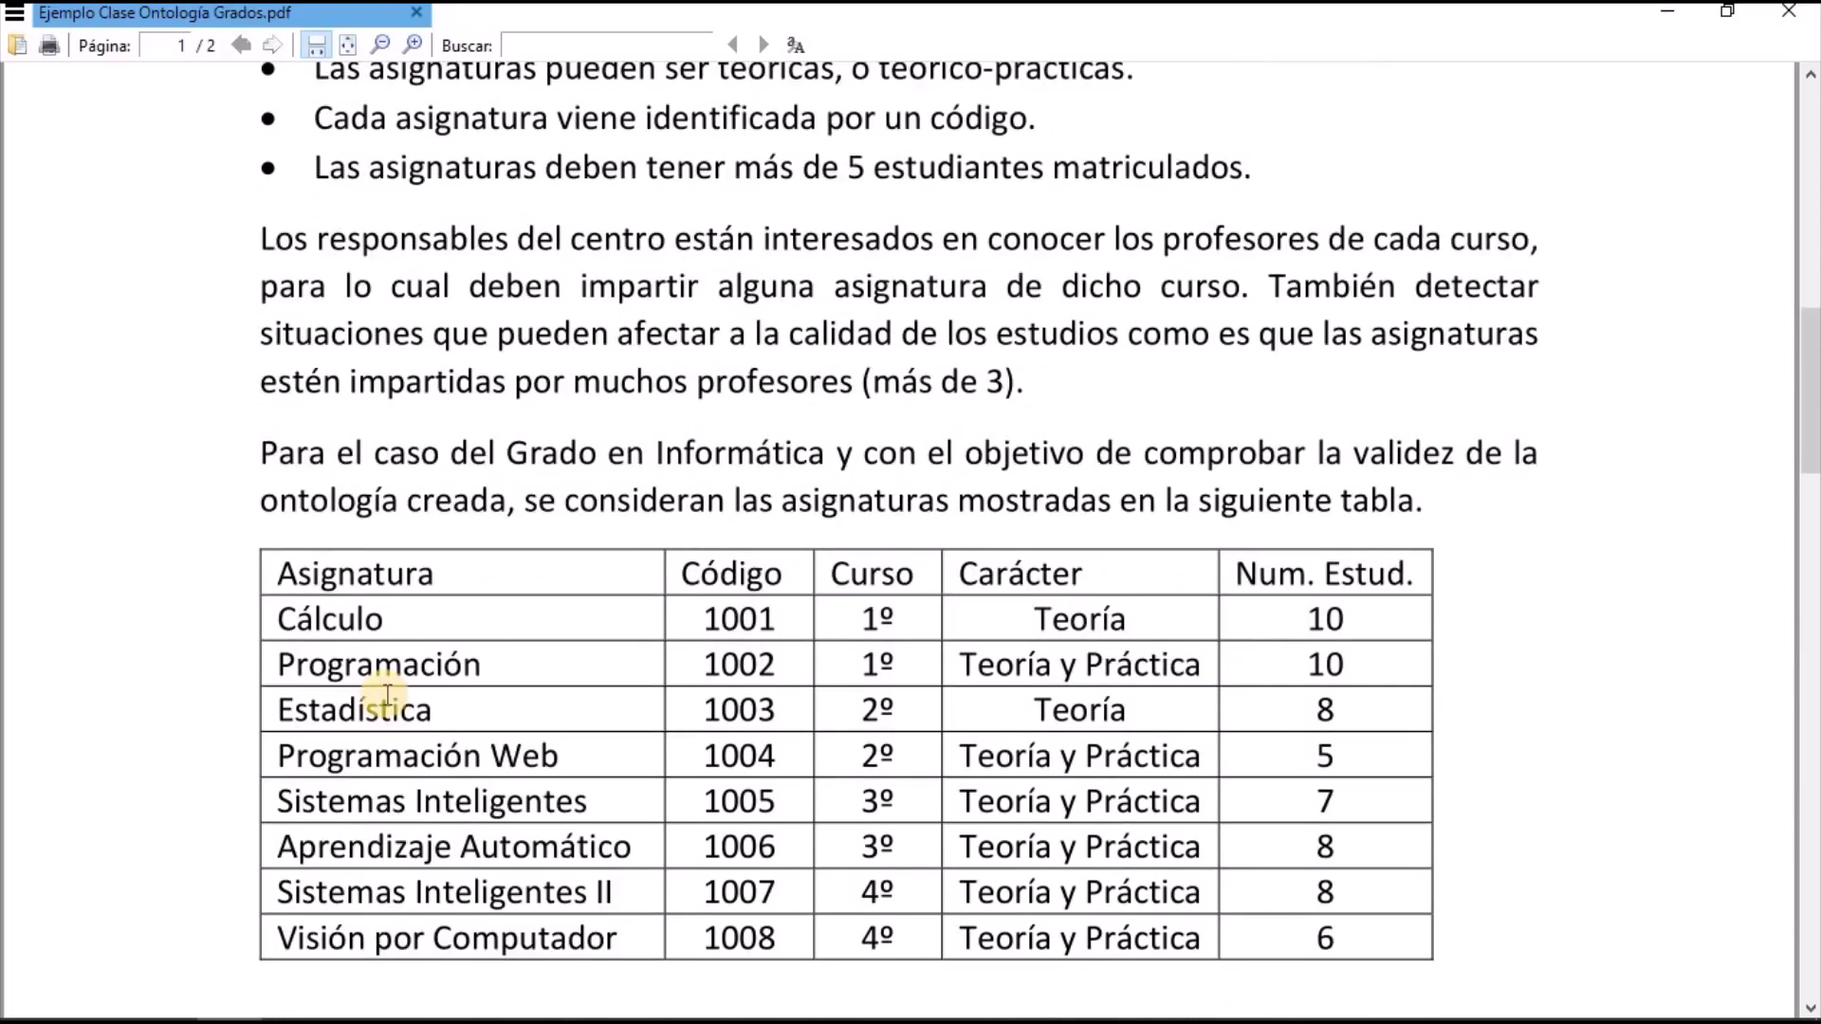
scroll(387, 692, down, 2)
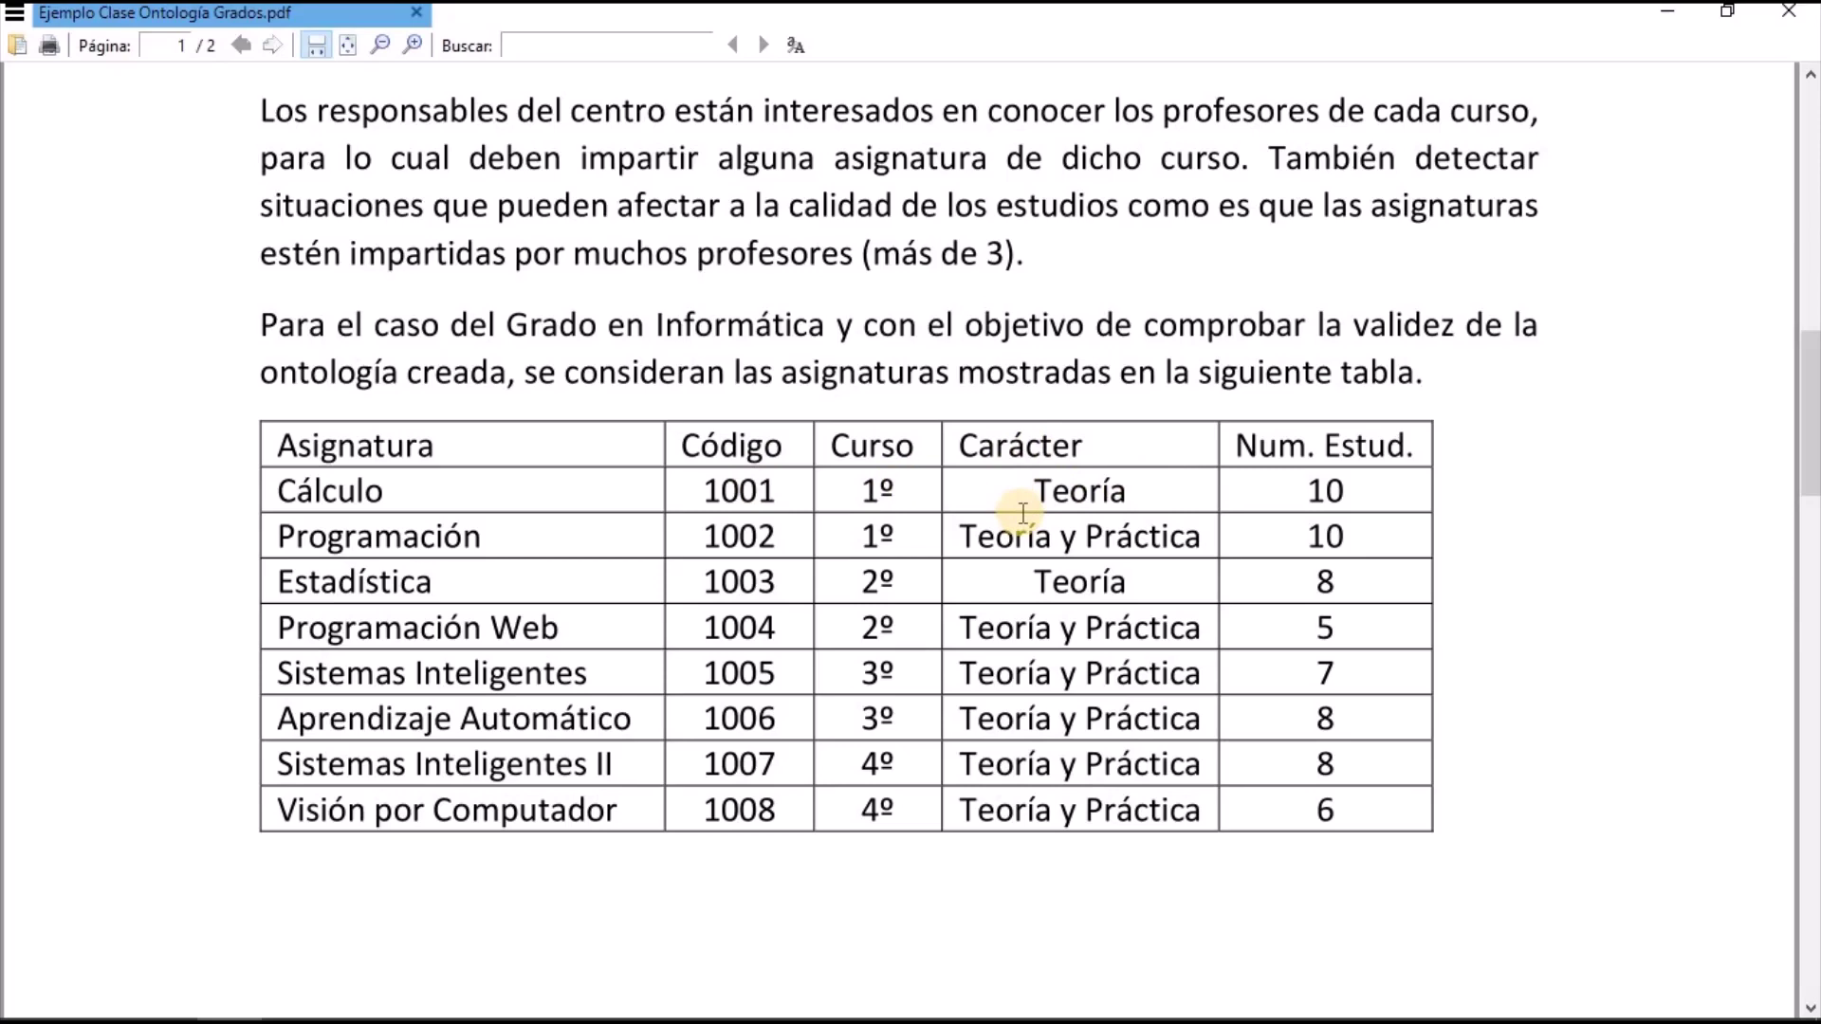
scroll(1125, 477, down, 8)
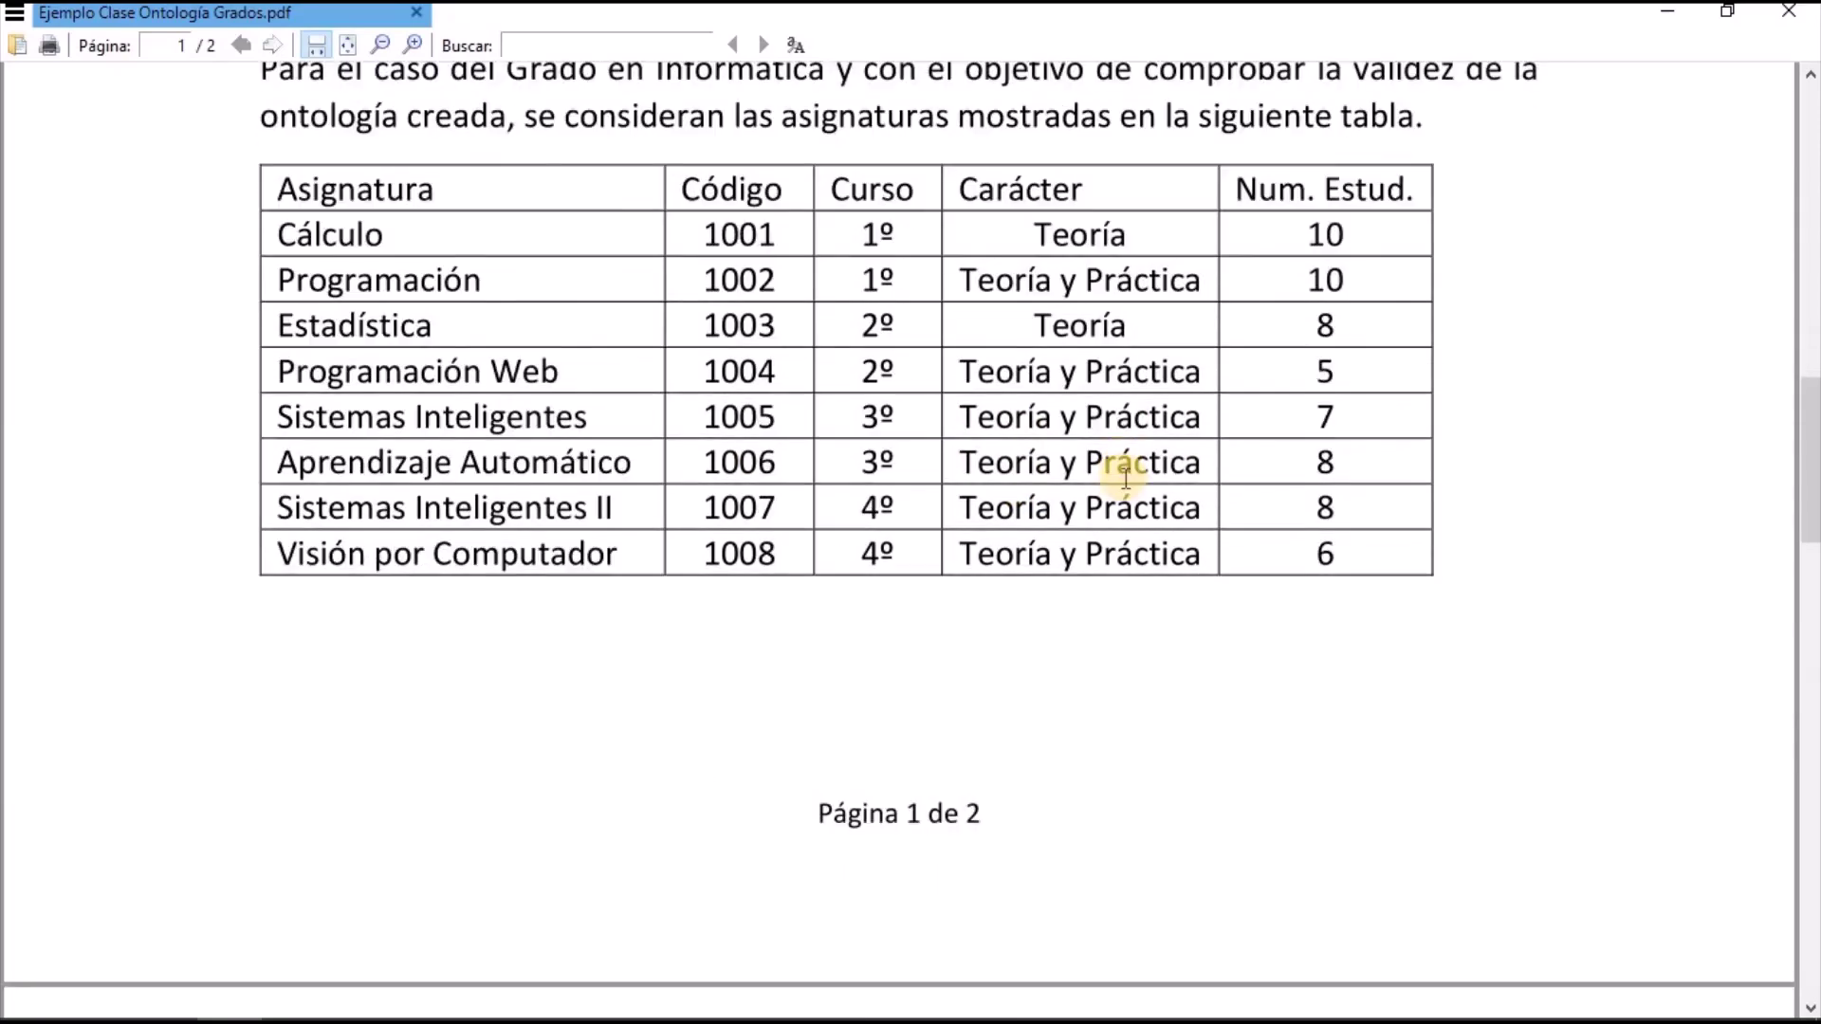
scroll(1126, 477, down, 2)
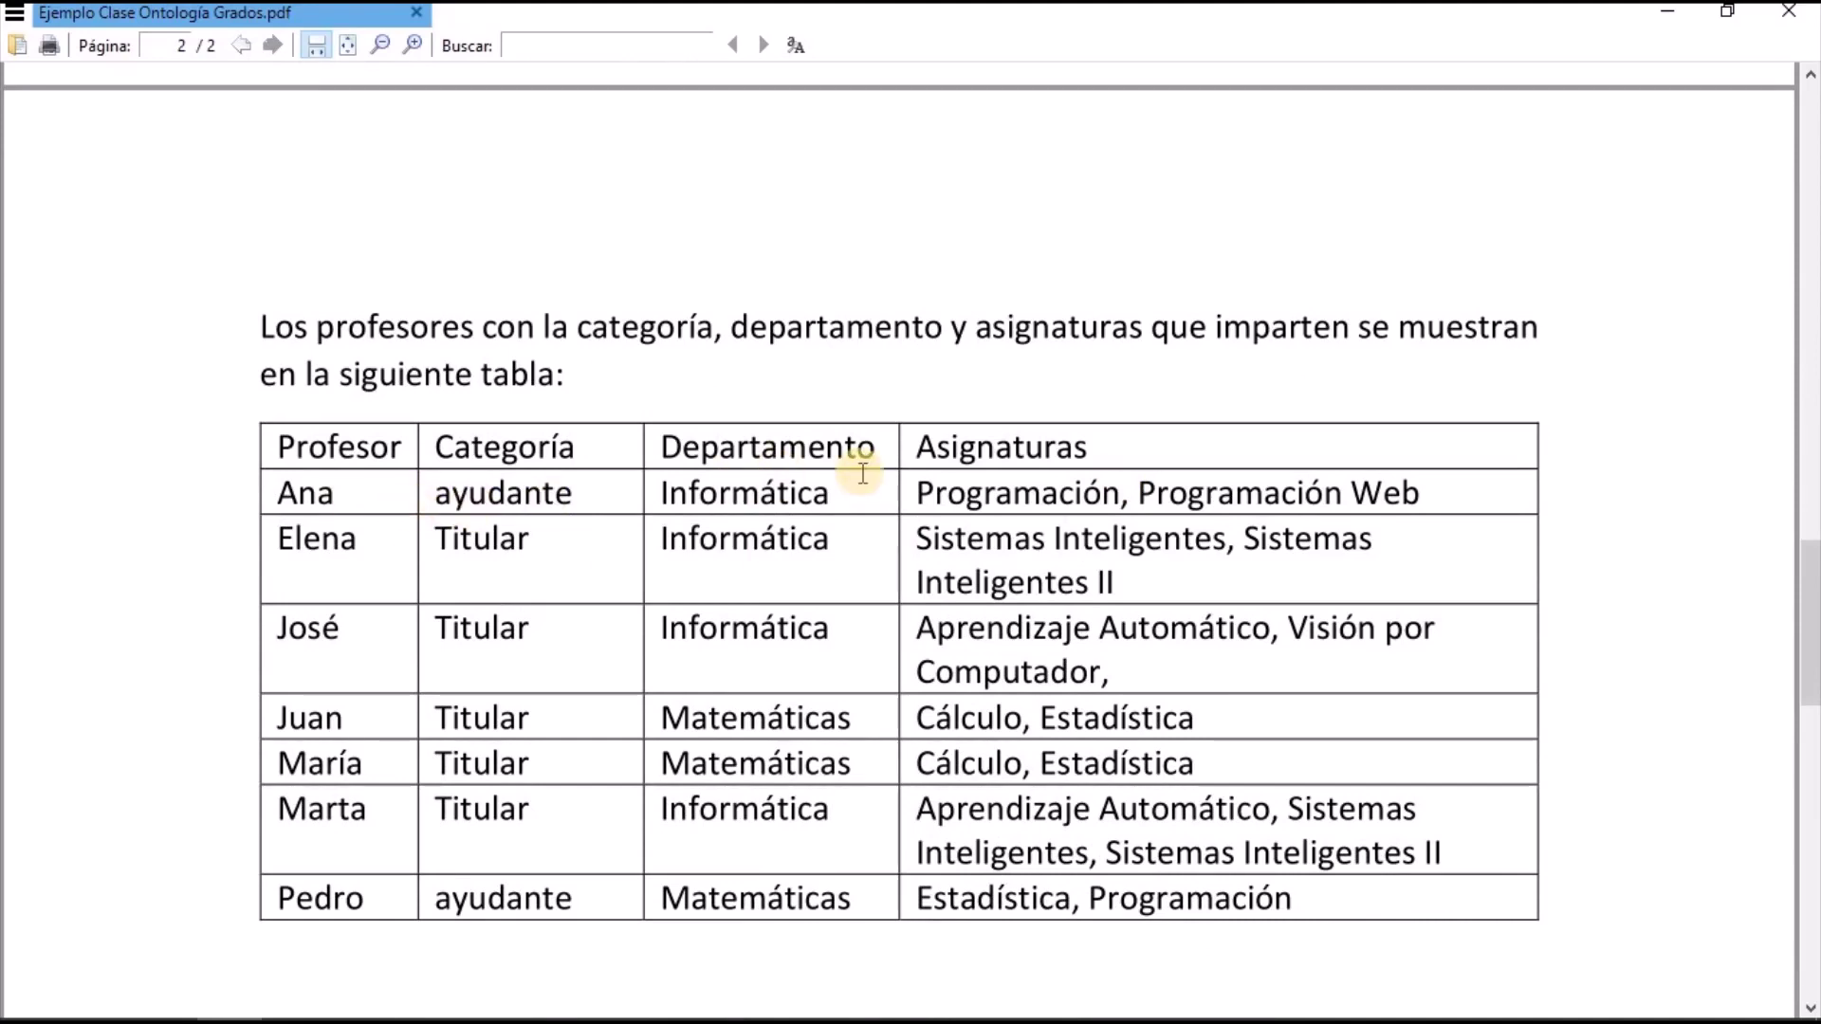
scroll(862, 473, down, 3)
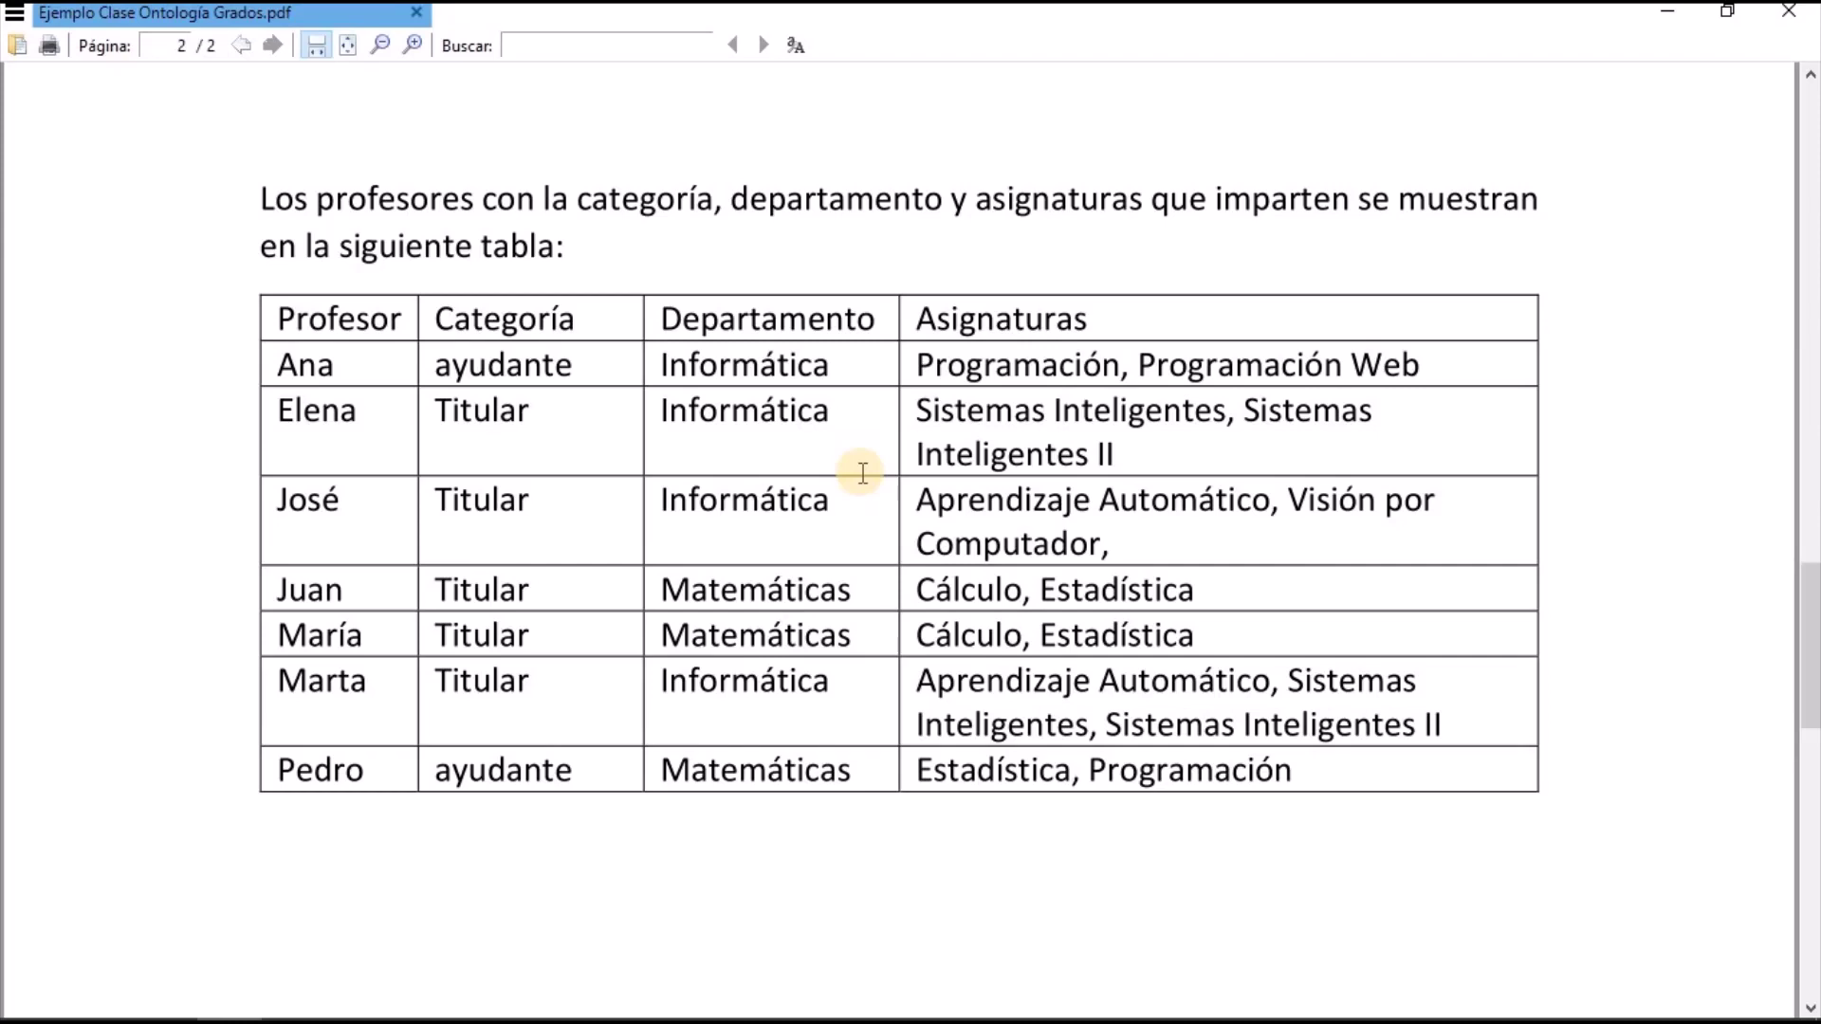
Switch to the Protege-5.2.0 folder, launch Protégé with run.bat and show the active ontology
key(alt+Tab)
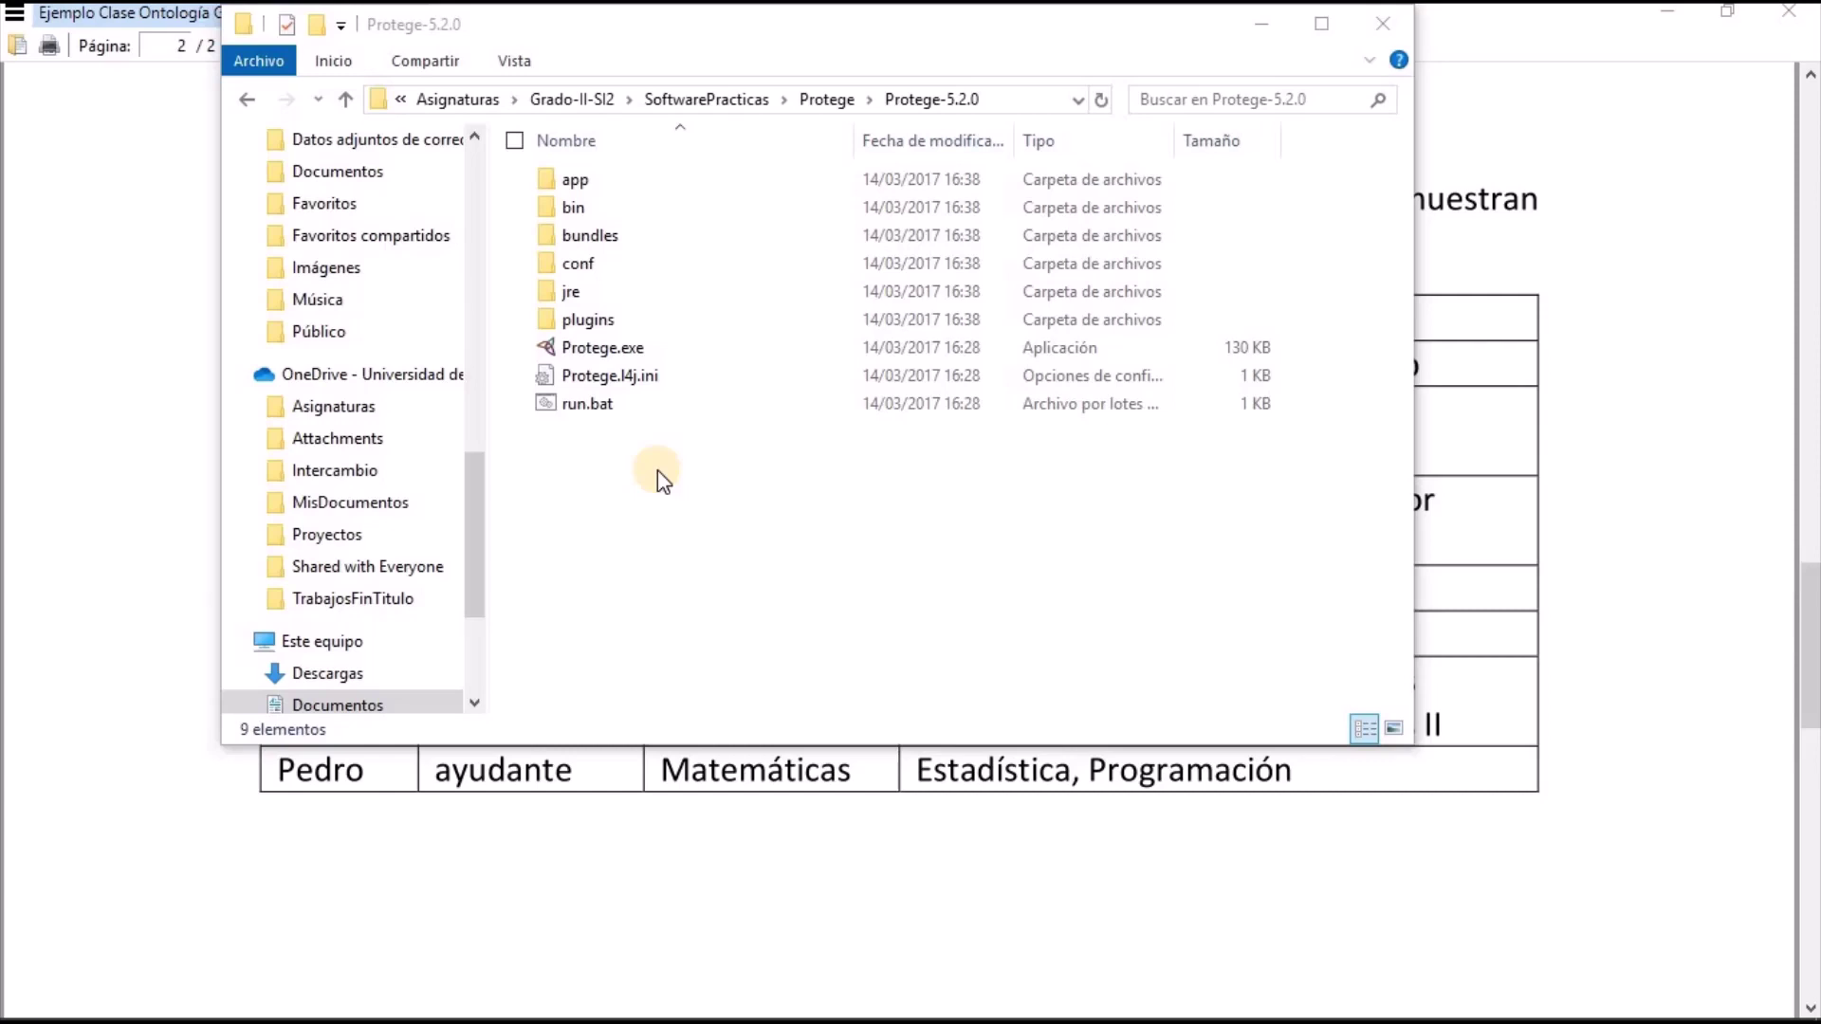
double_click(588, 408)
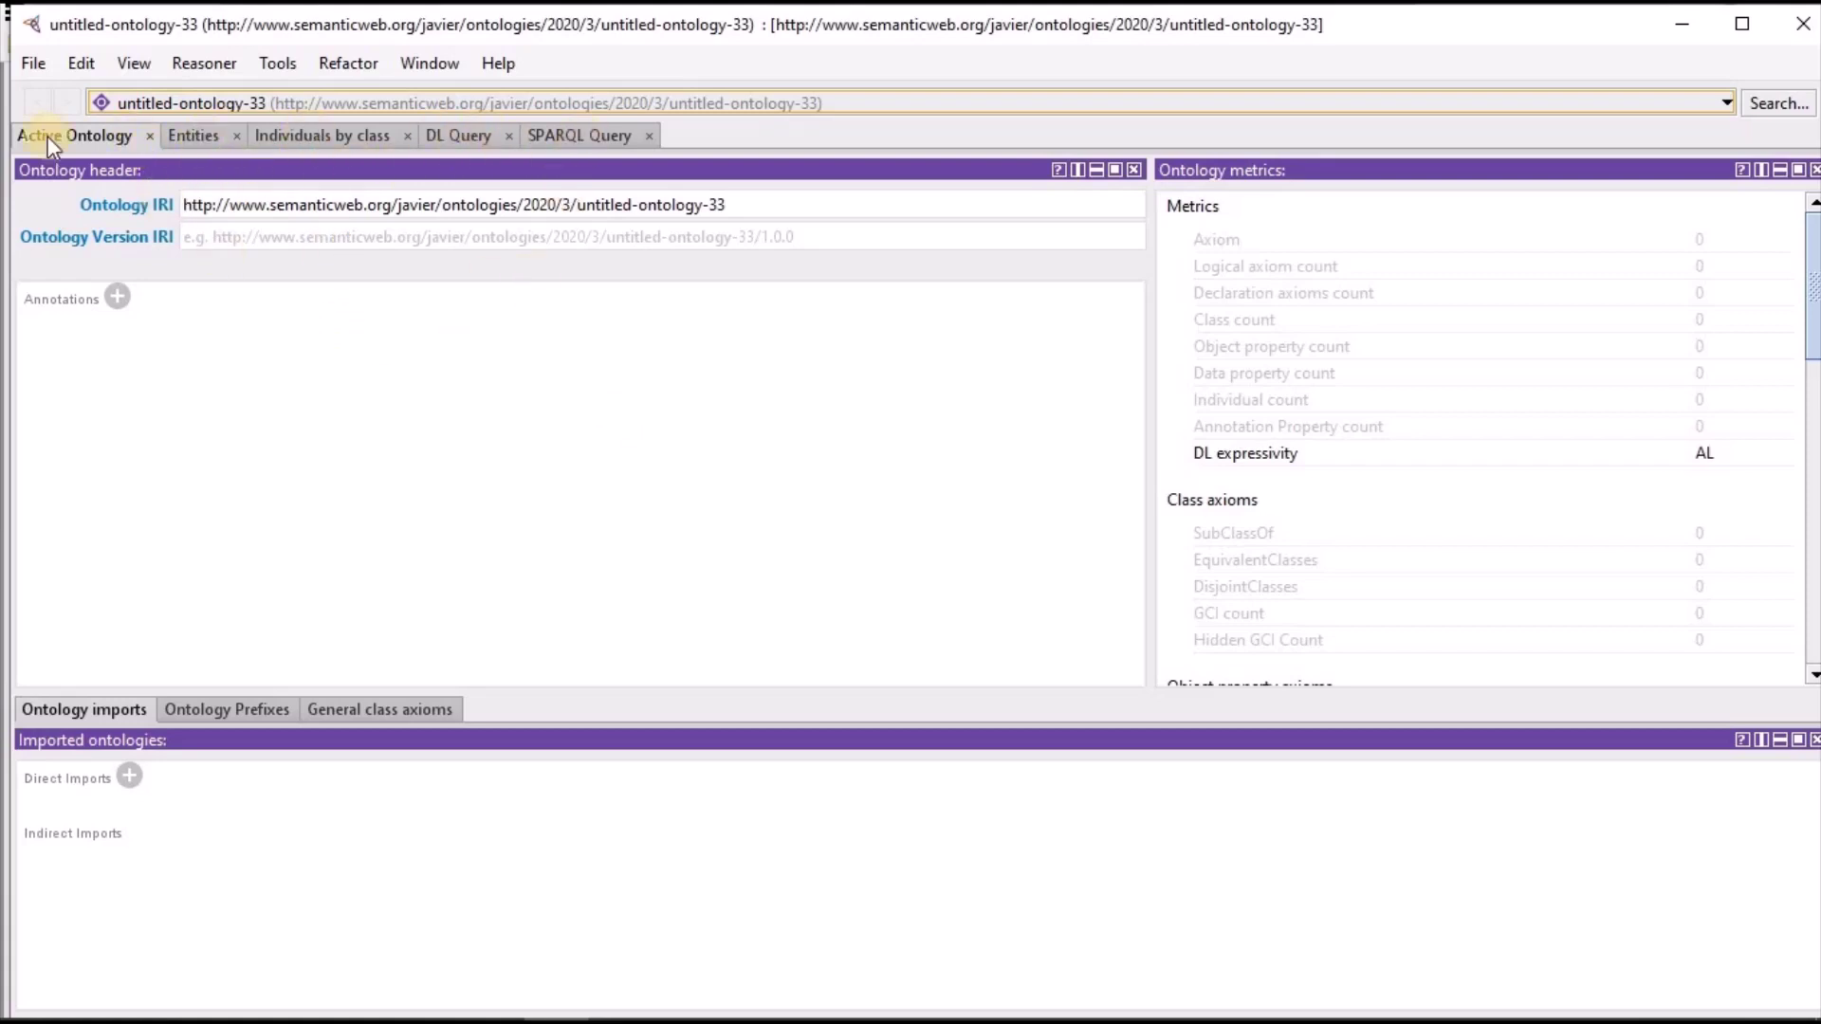
click(75, 138)
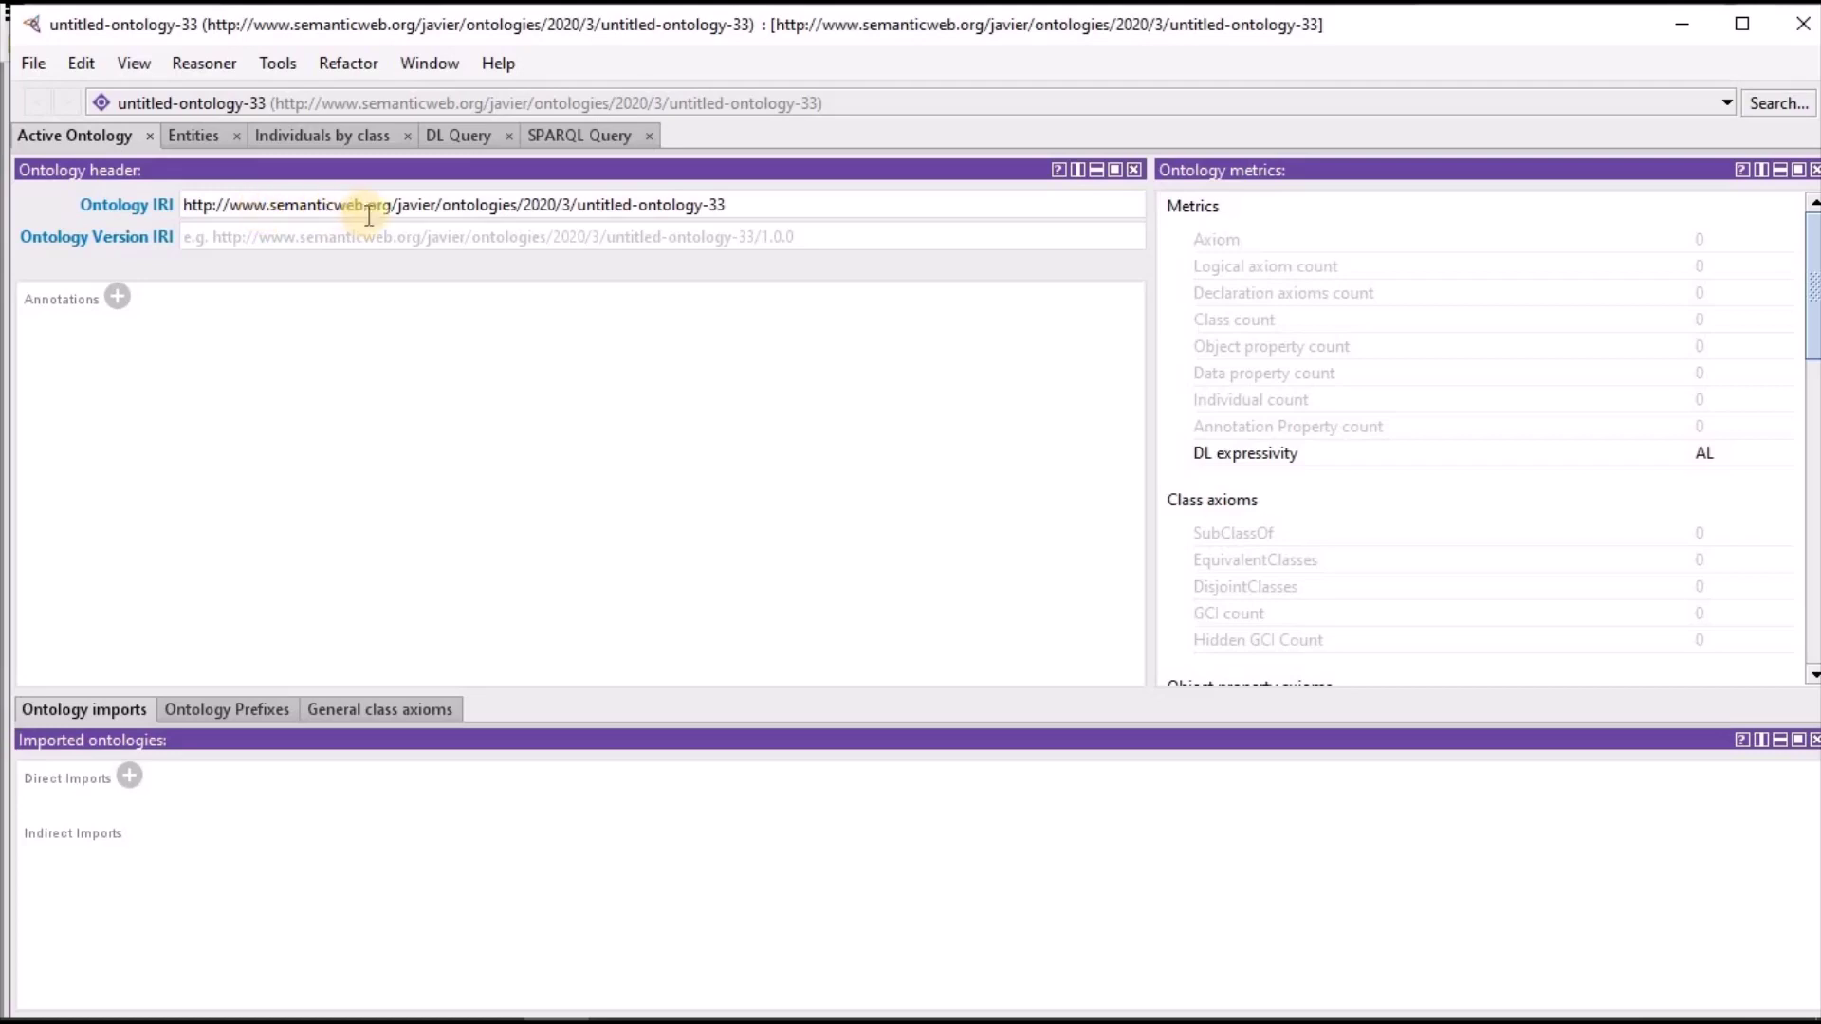
Replace everything after the user name in the ontology IRI with "grado"
drag(441, 210, 718, 214)
key(BackSpace)
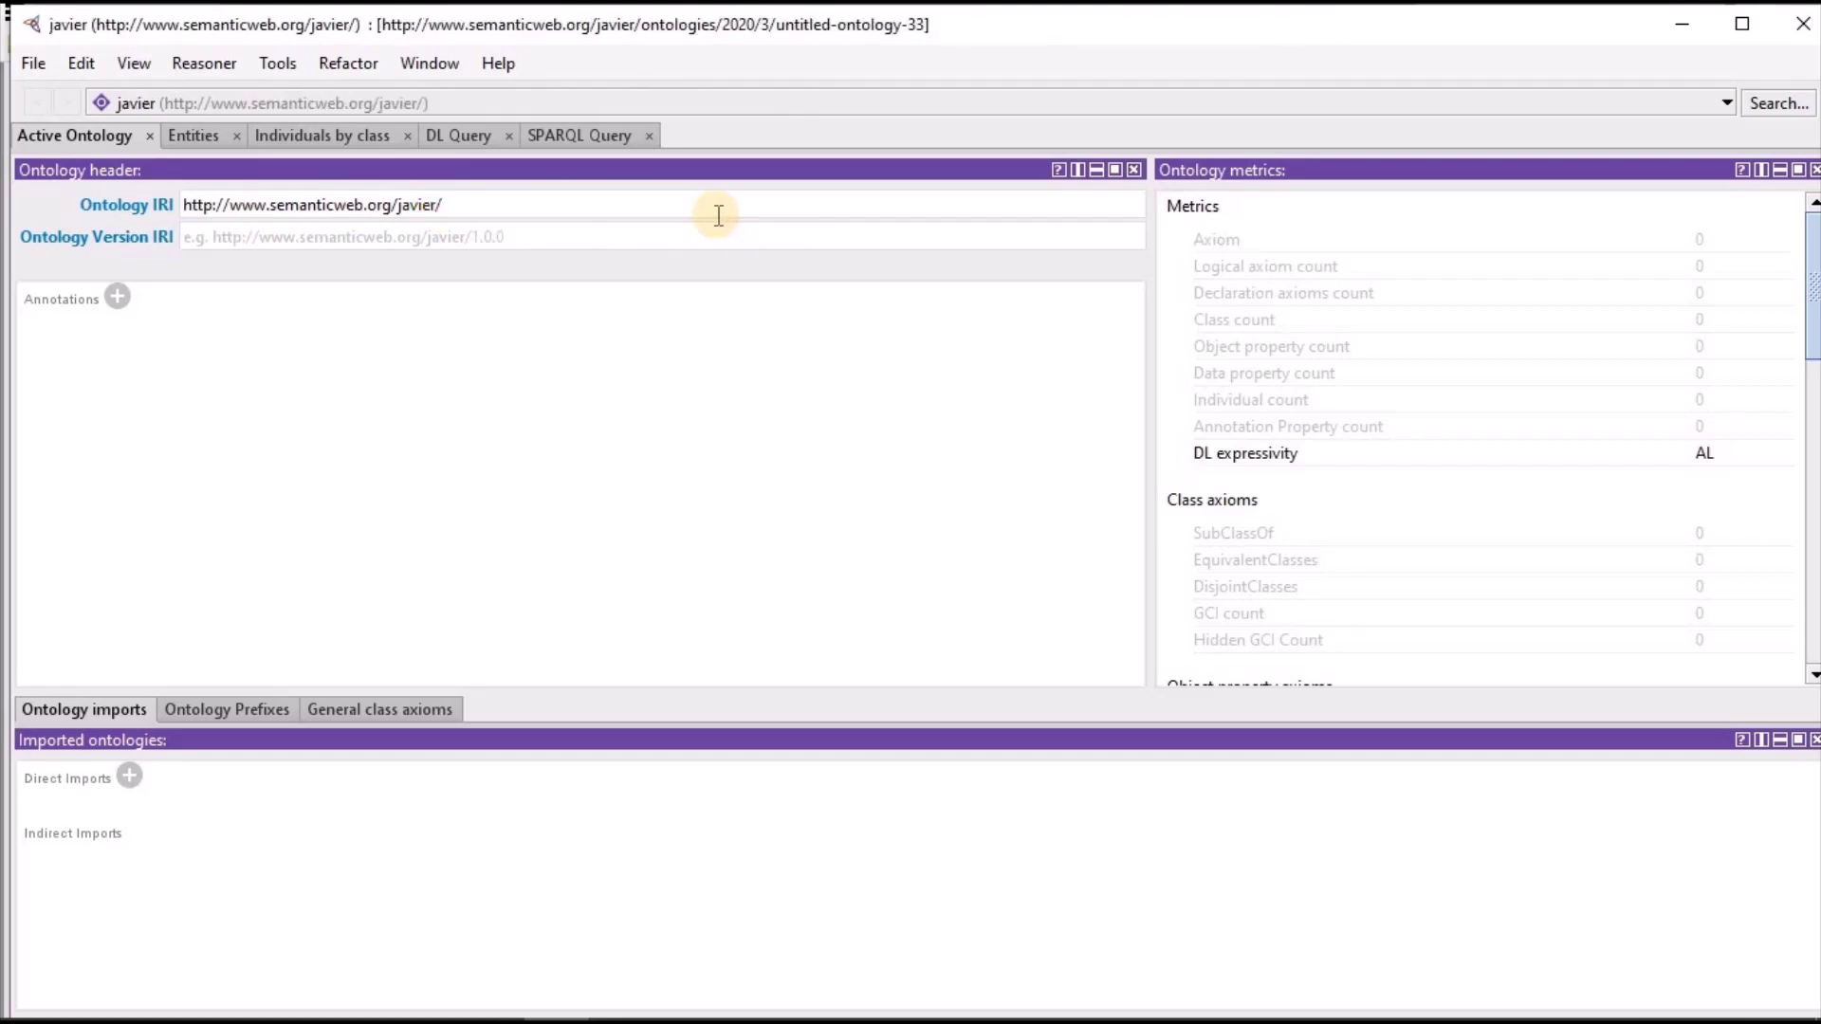
text(grado)
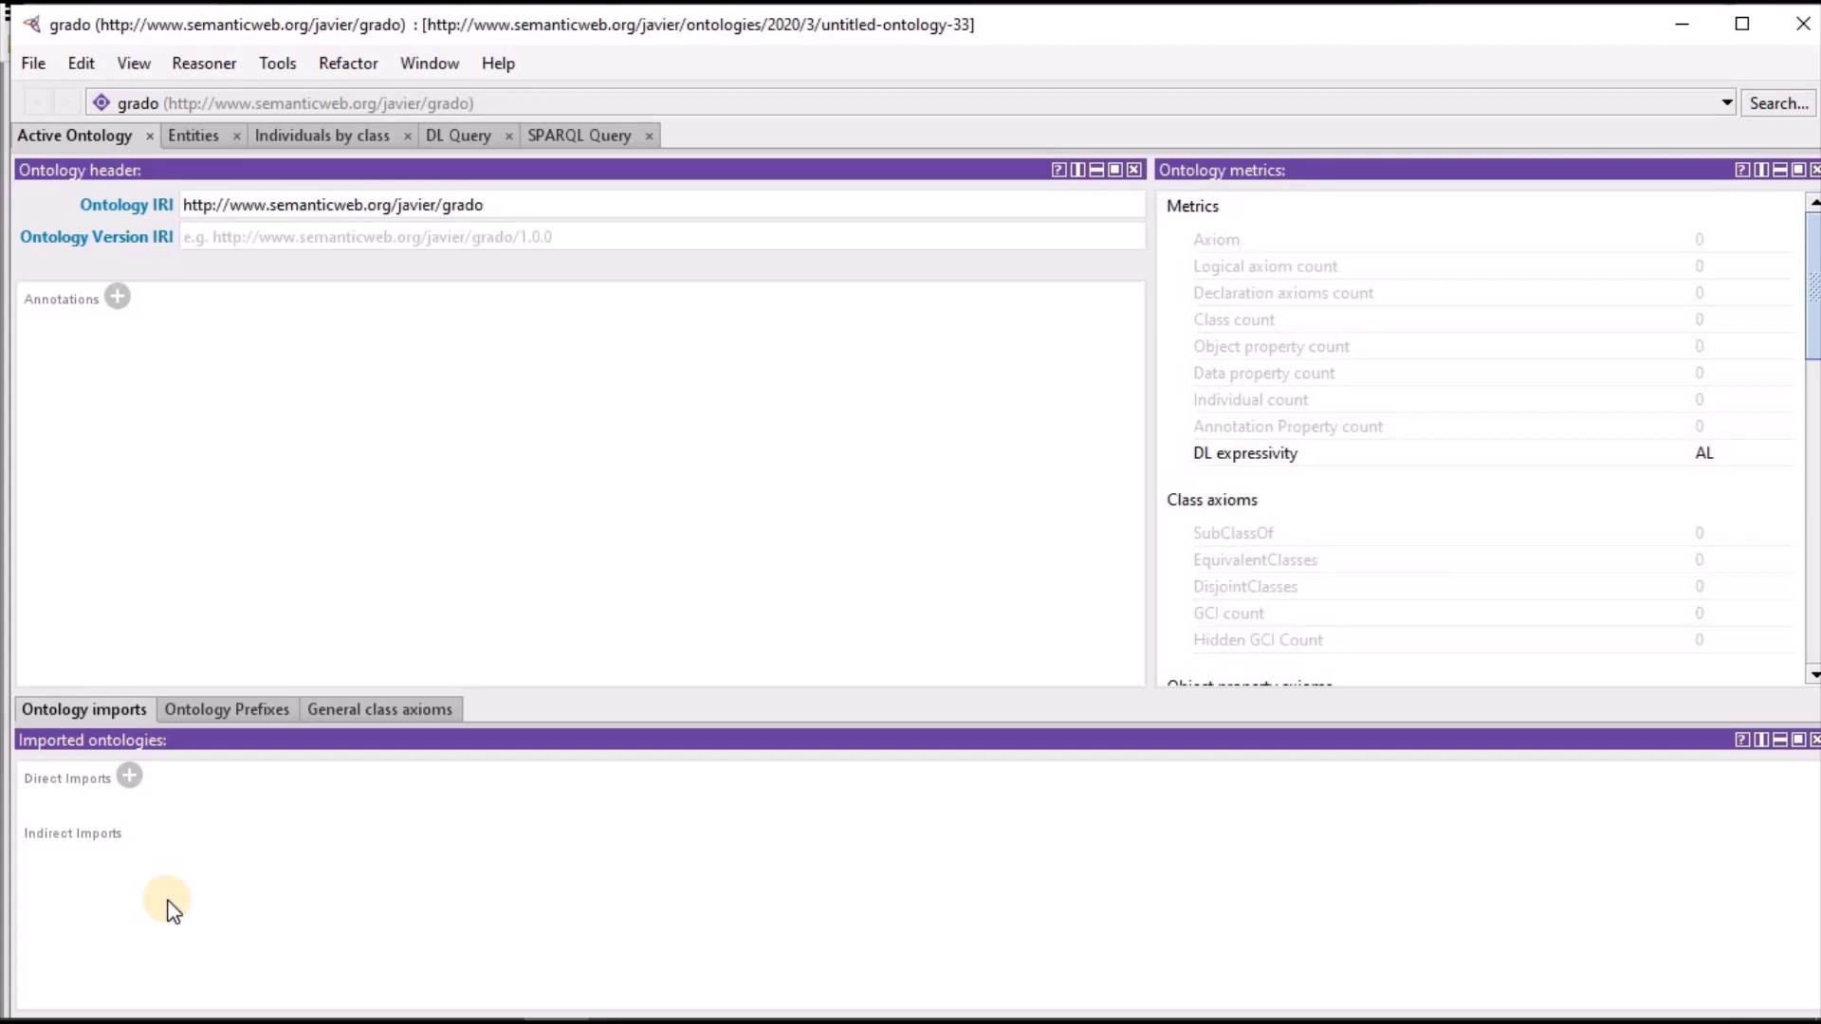
Generate an ontology prefix from the grado ontology
click(224, 711)
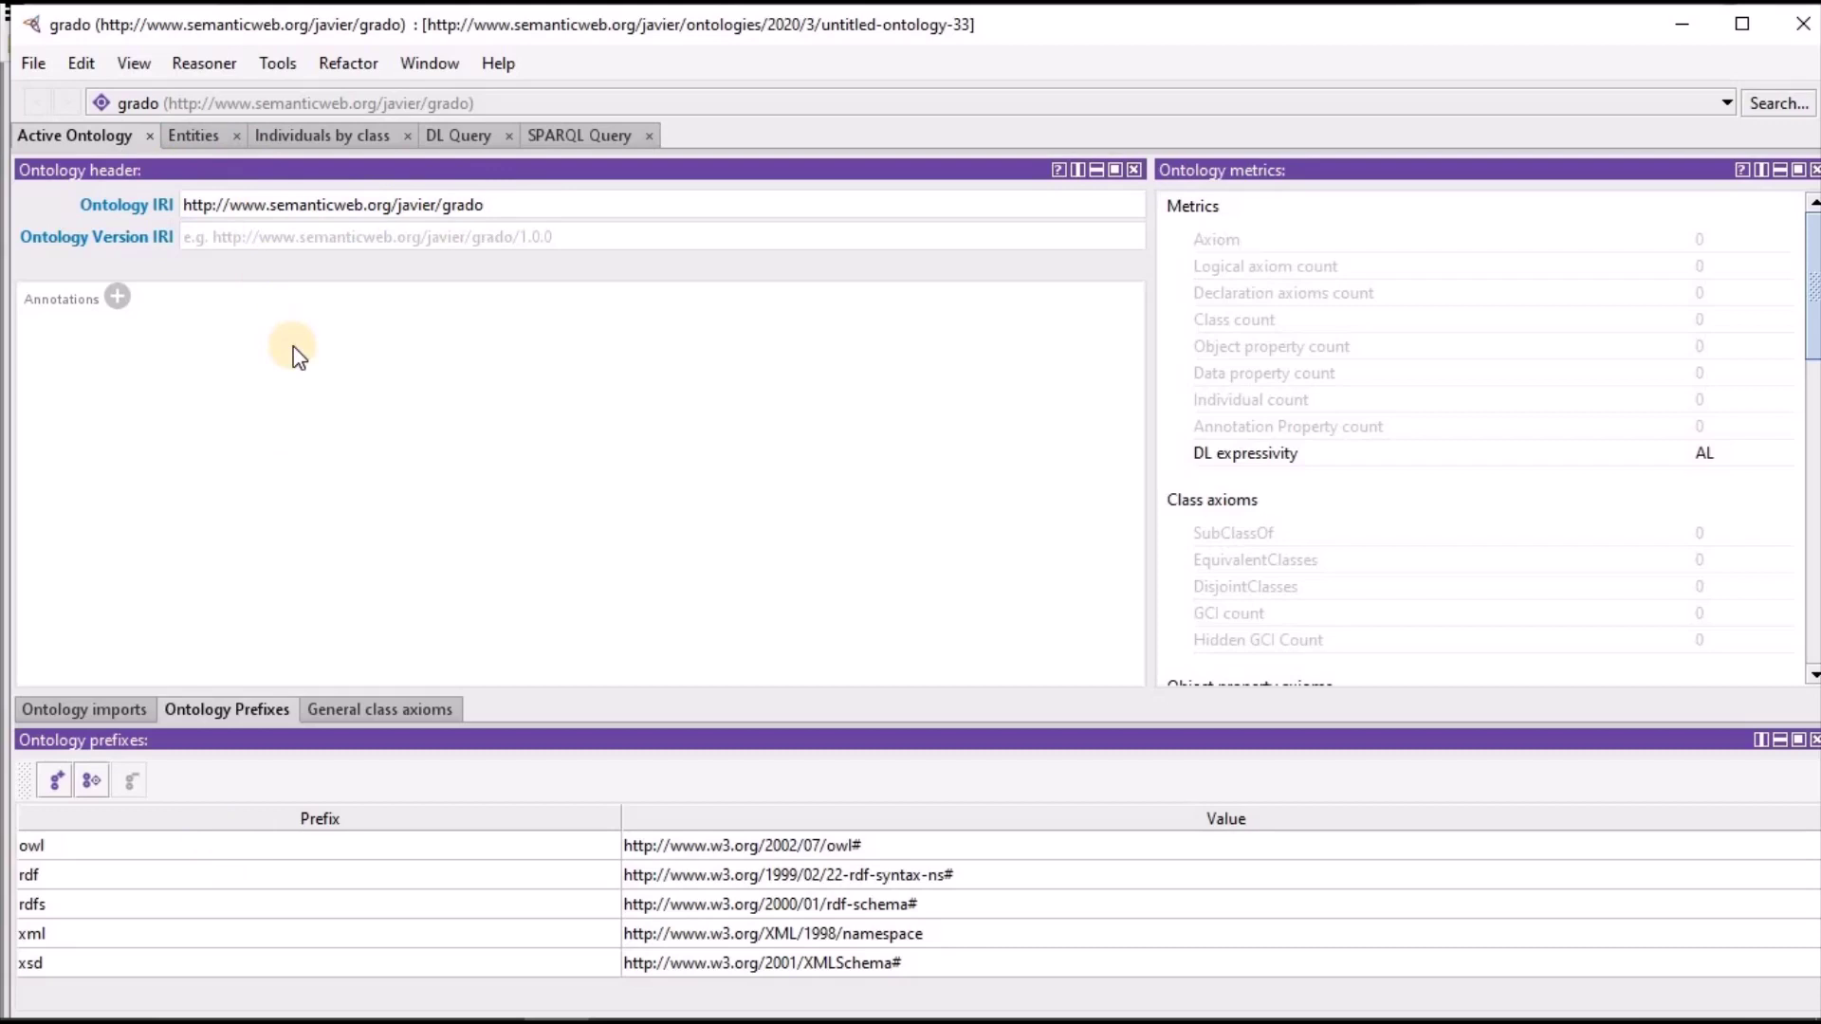
click(91, 780)
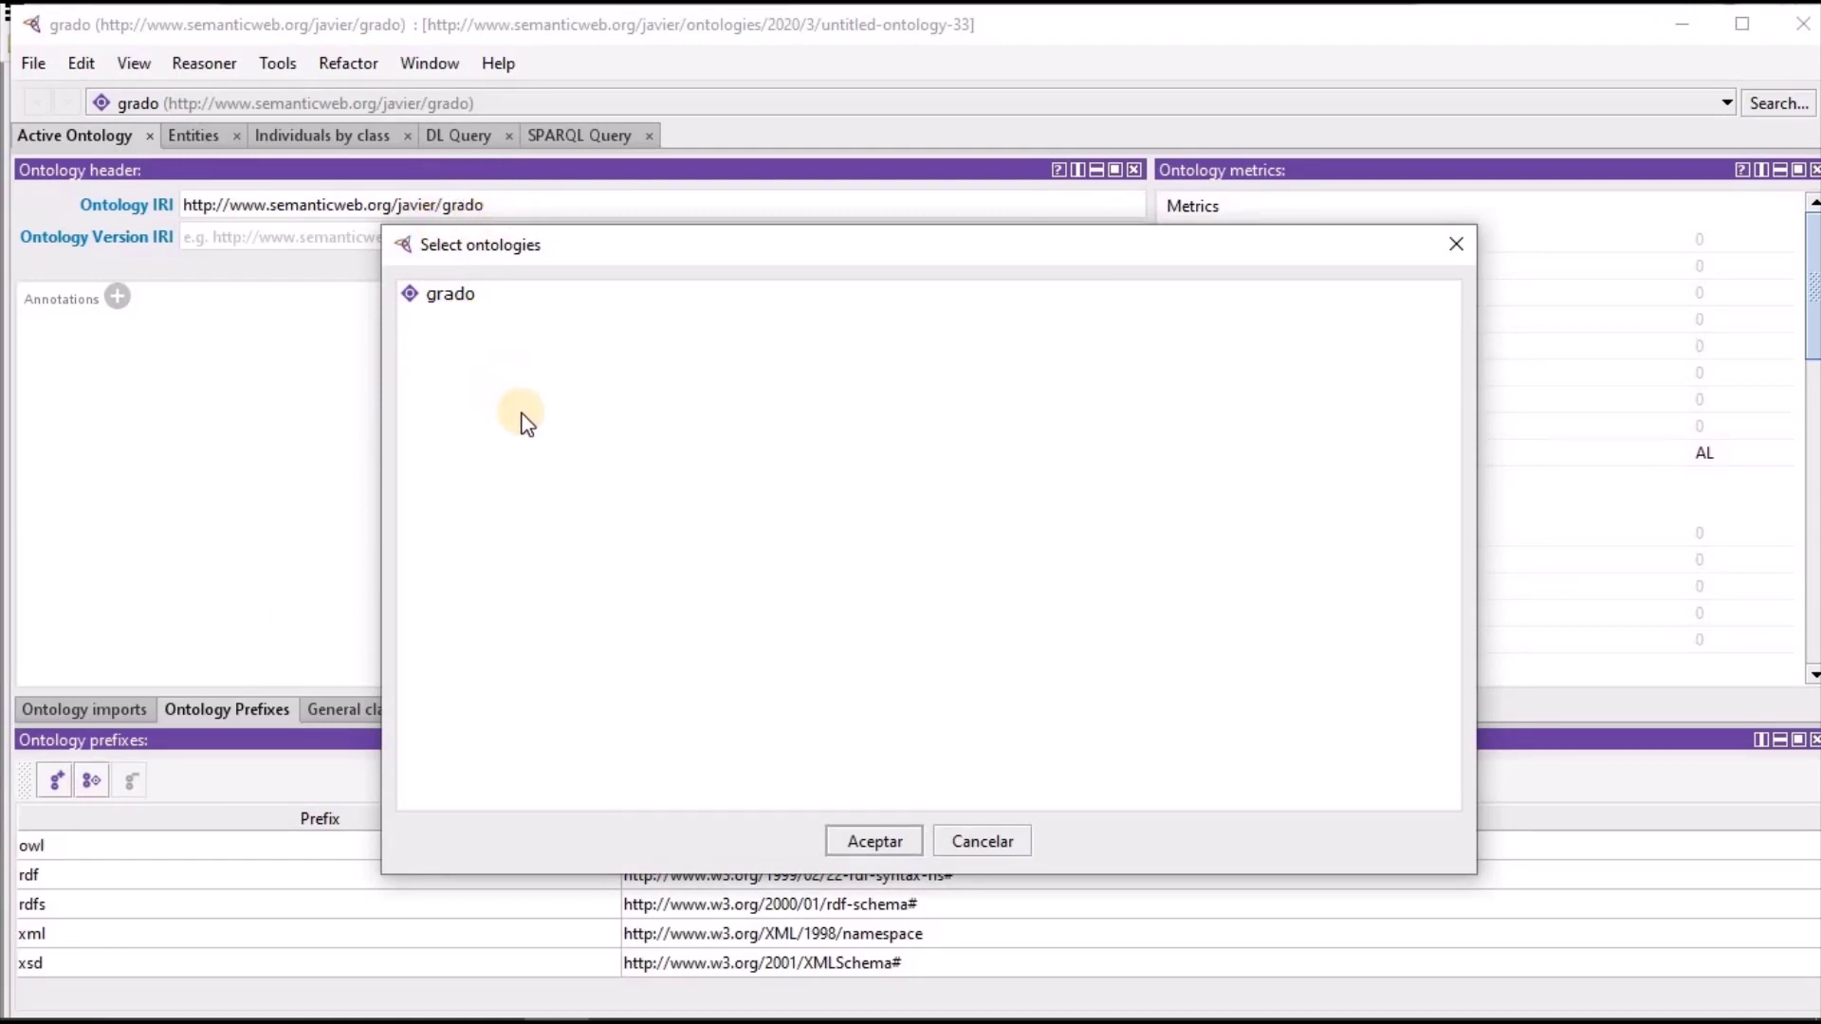
click(869, 841)
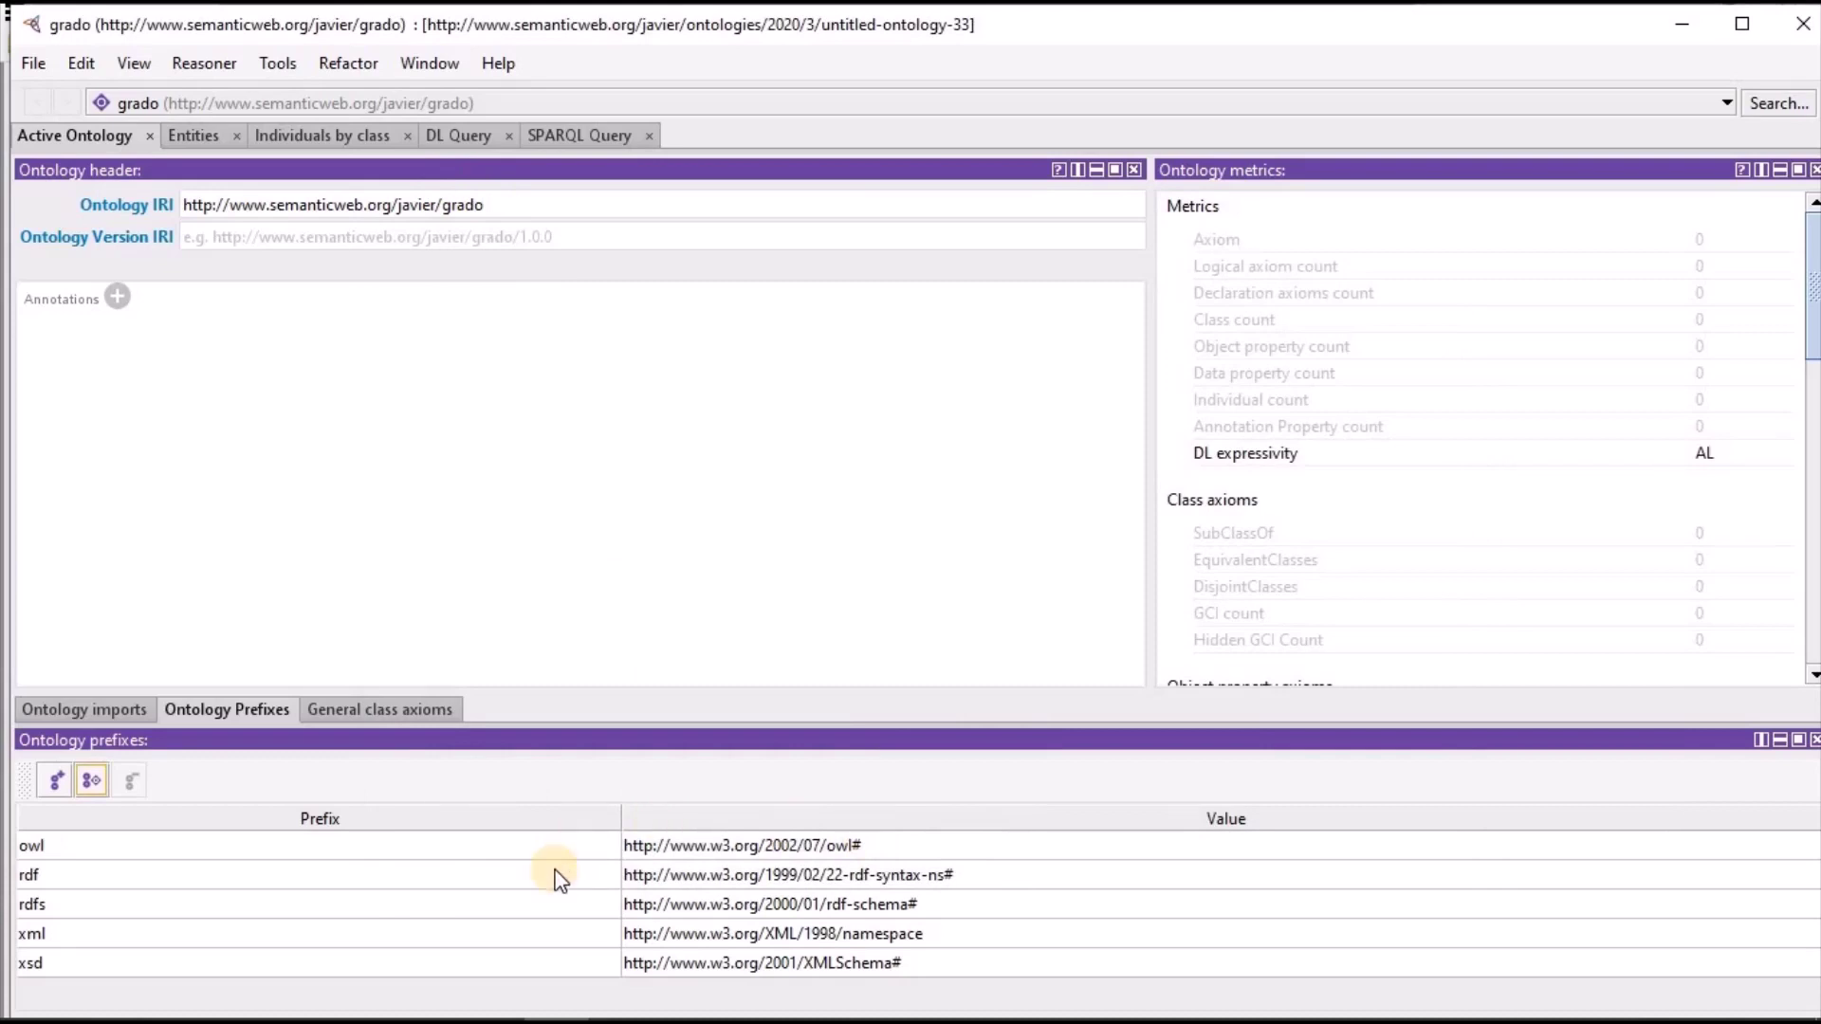
click(554, 871)
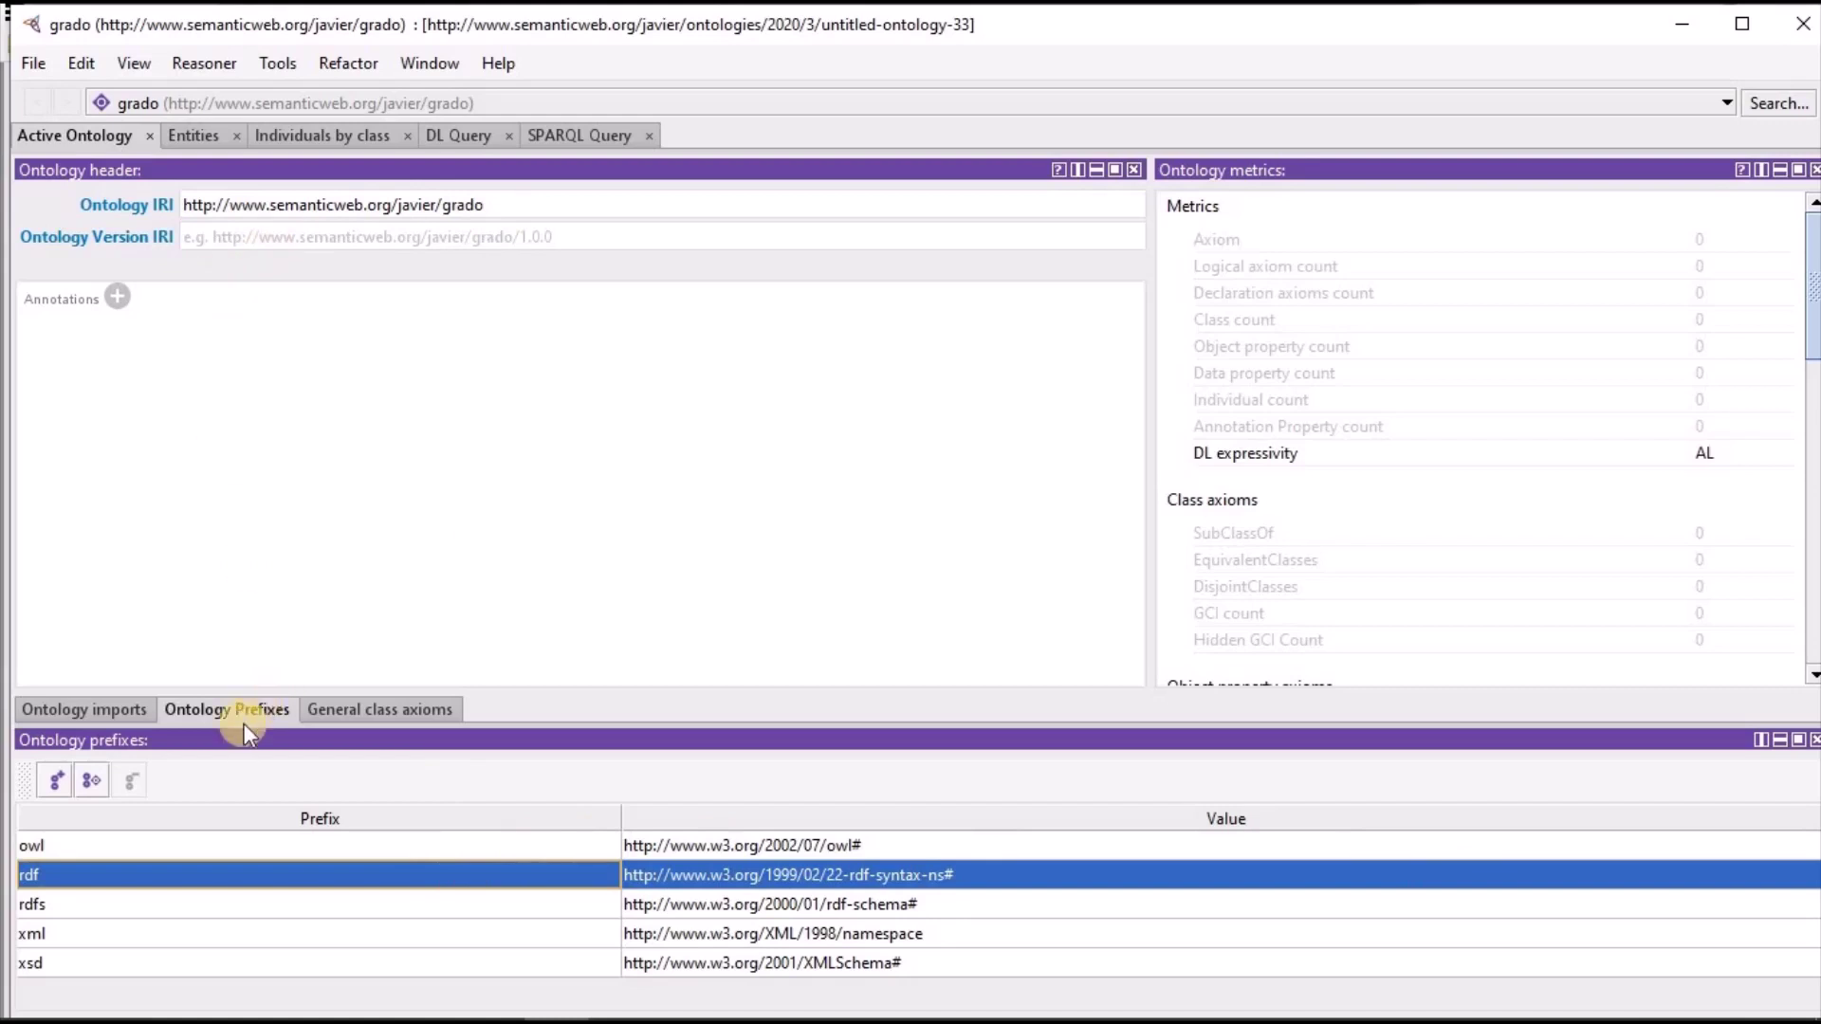
click(91, 779)
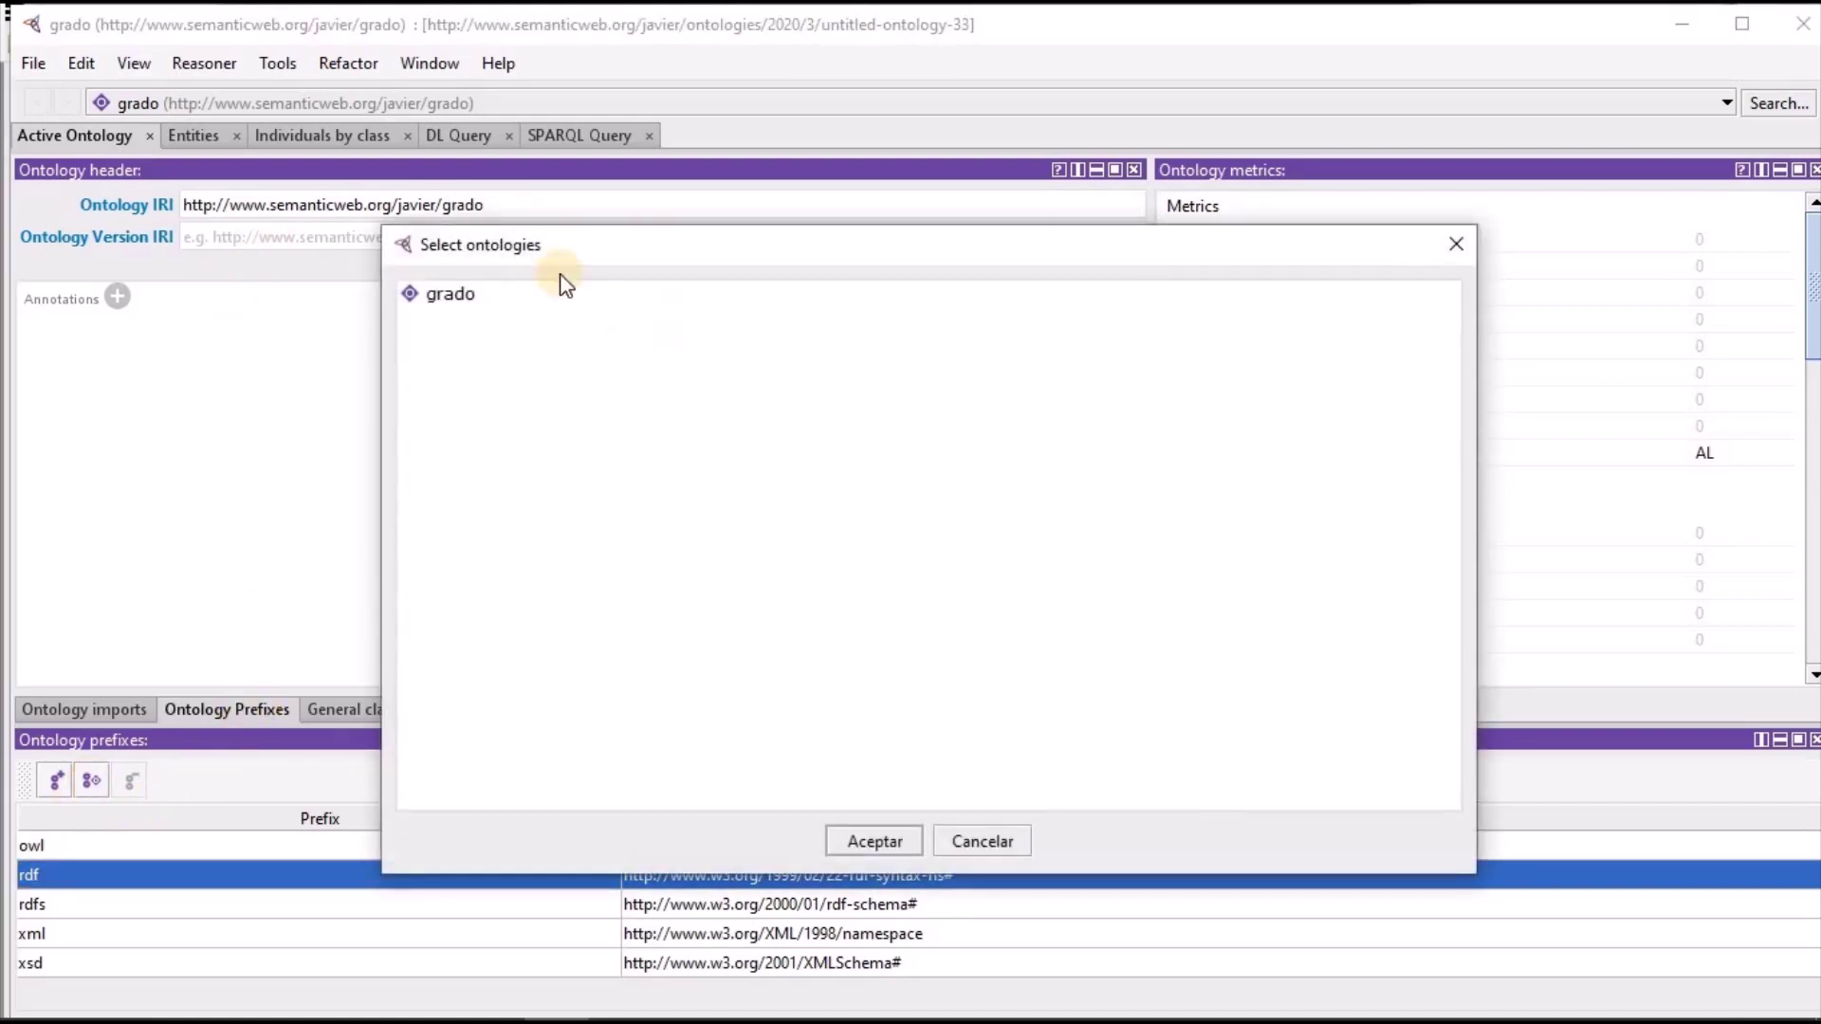
click(447, 295)
click(861, 842)
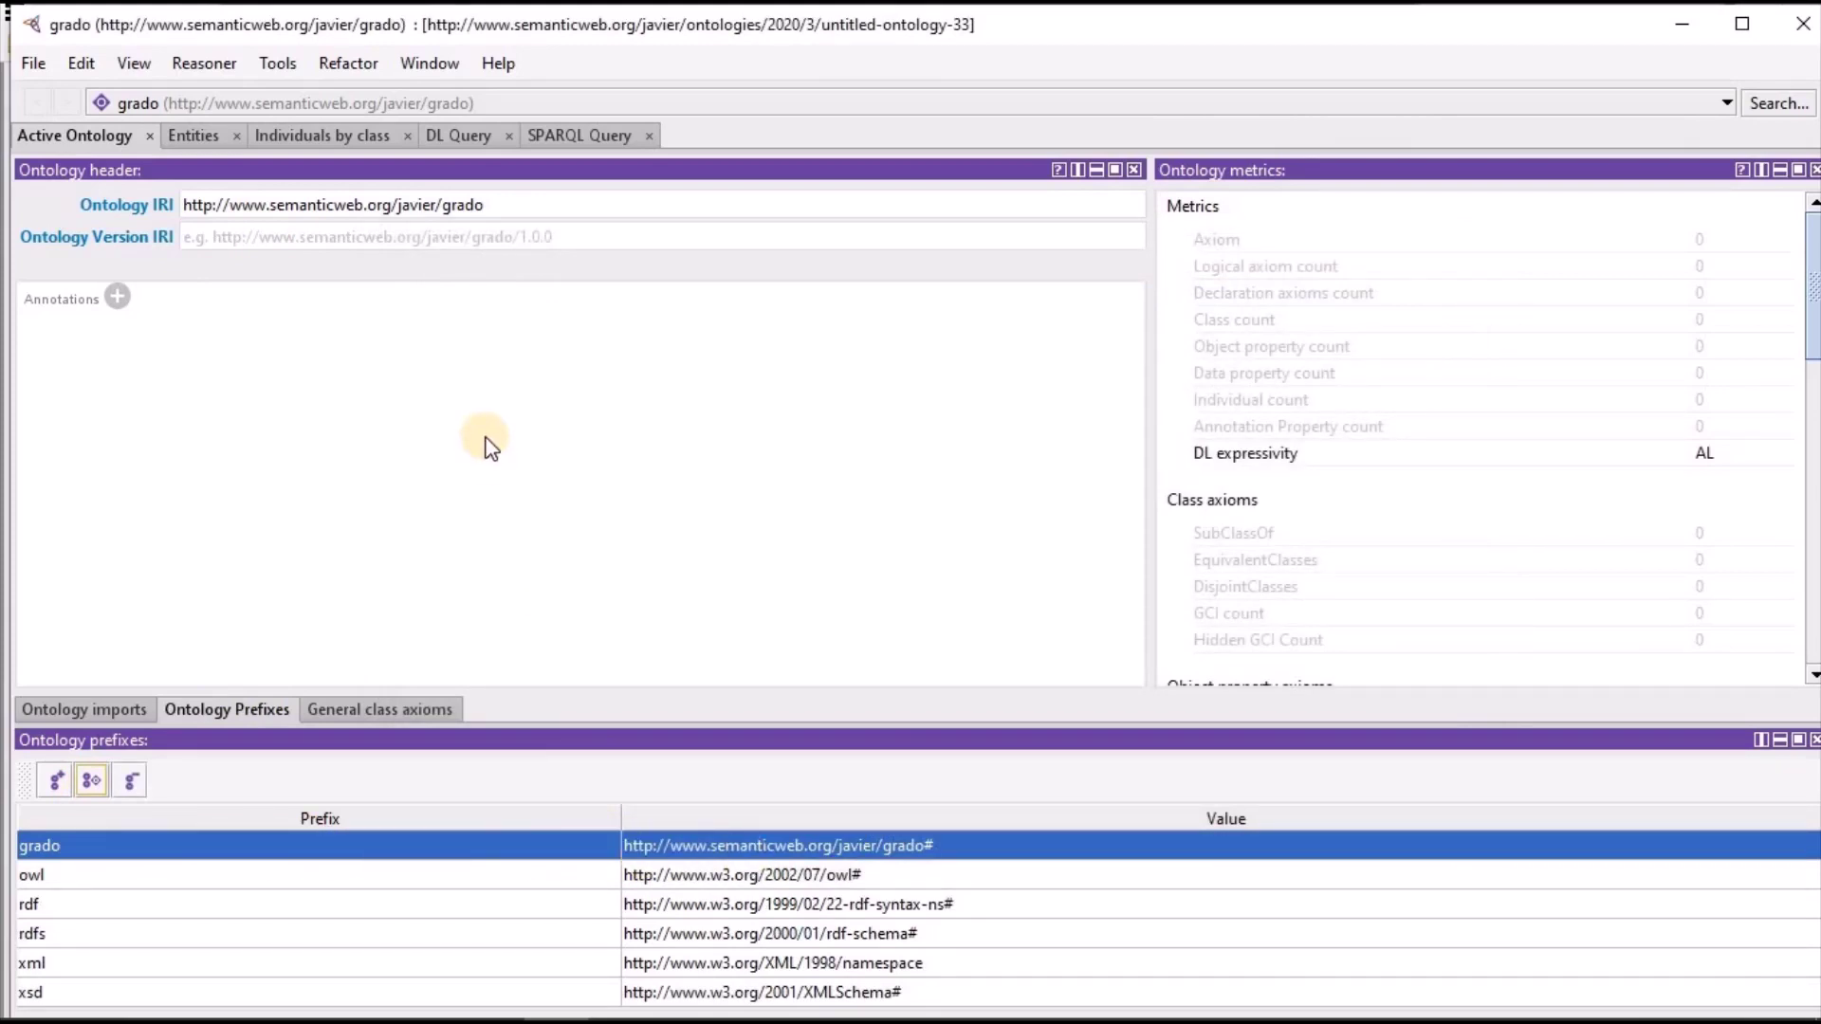
Add an rdfs:label annotation reading "Esta ontología es un ejemplo de clase" to the ontology and delete it again
click(119, 298)
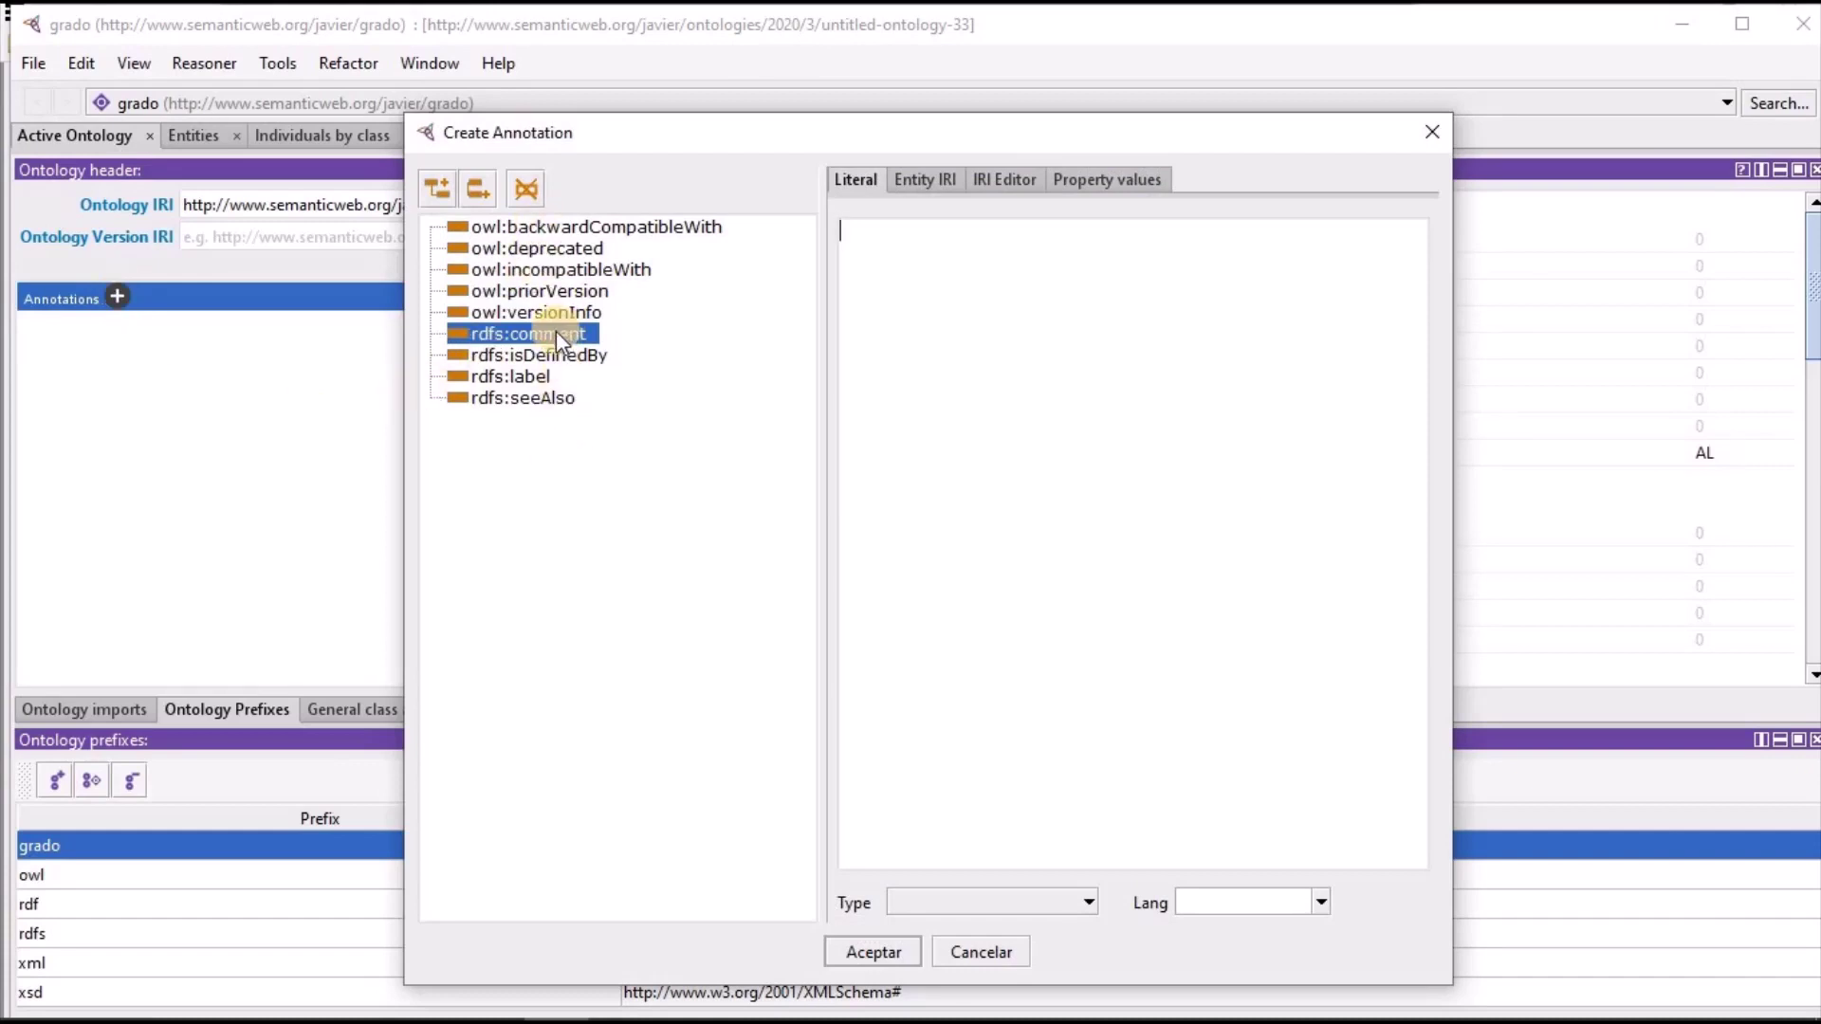
click(925, 231)
text(Esto)
key(BackSpace)
key(BackSpace)
text(ta ontología e)
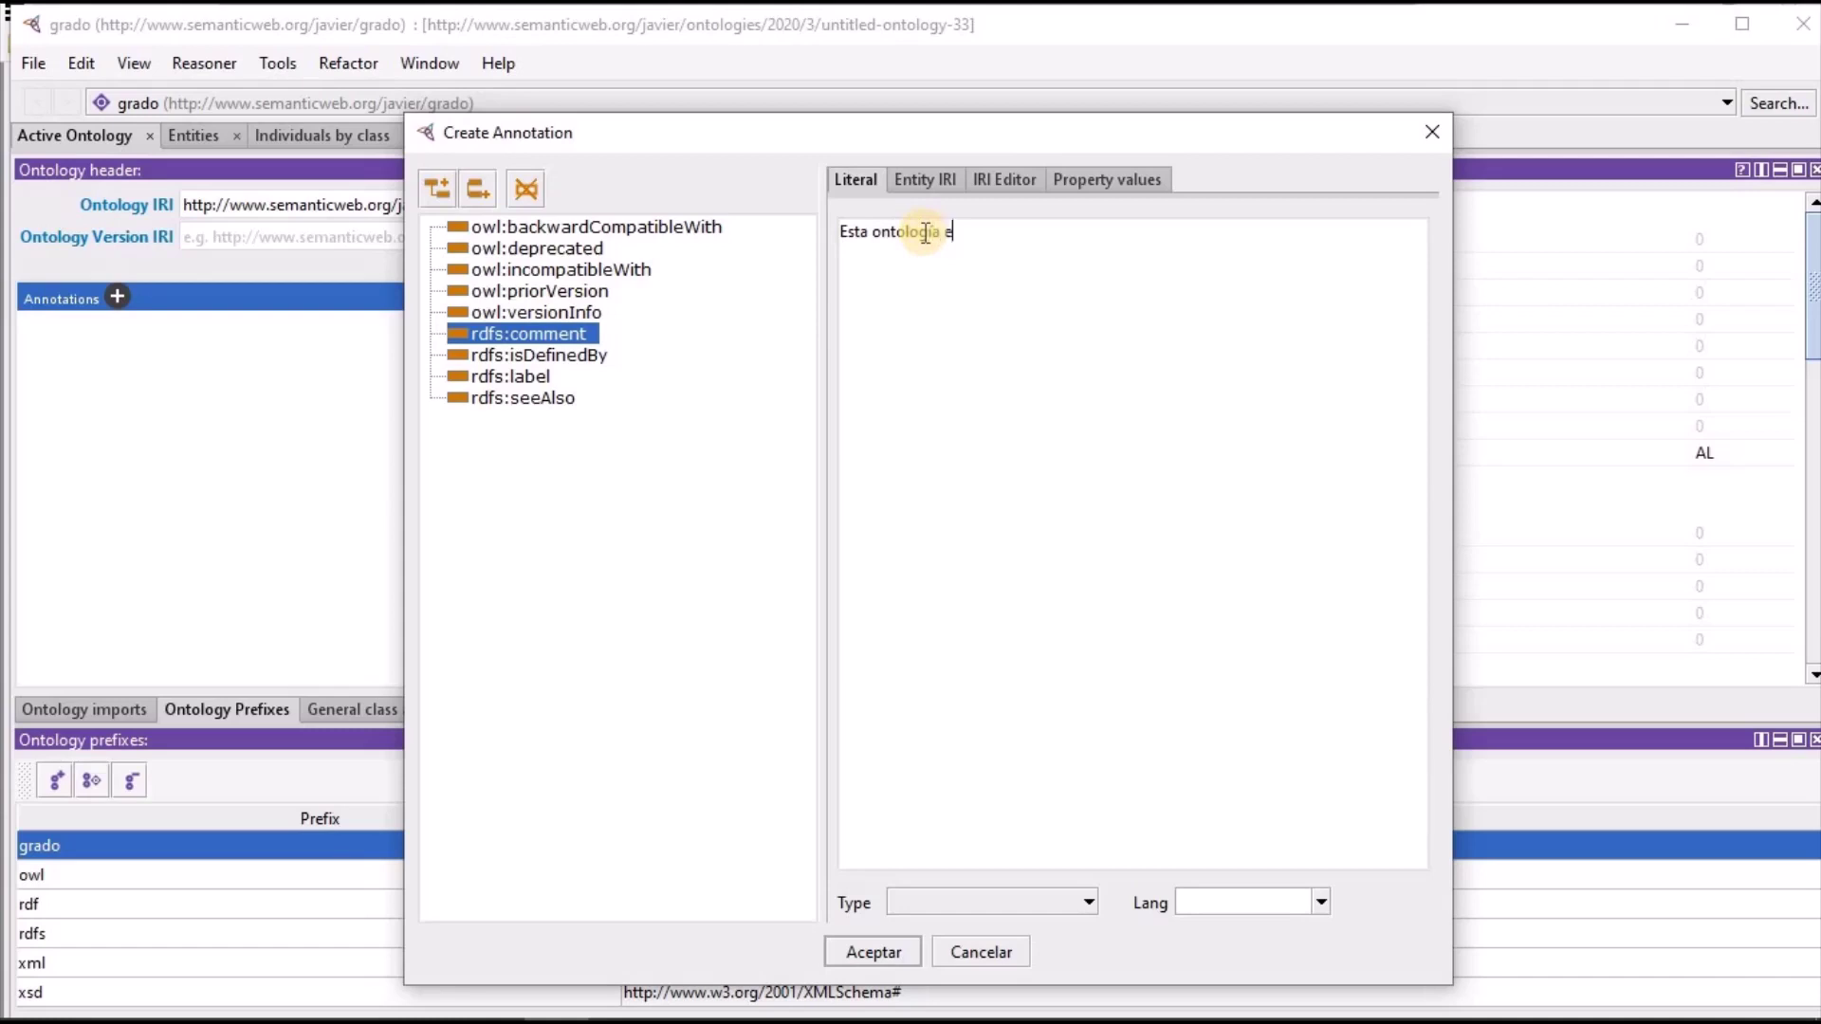
text(s un ejemplo de clase)
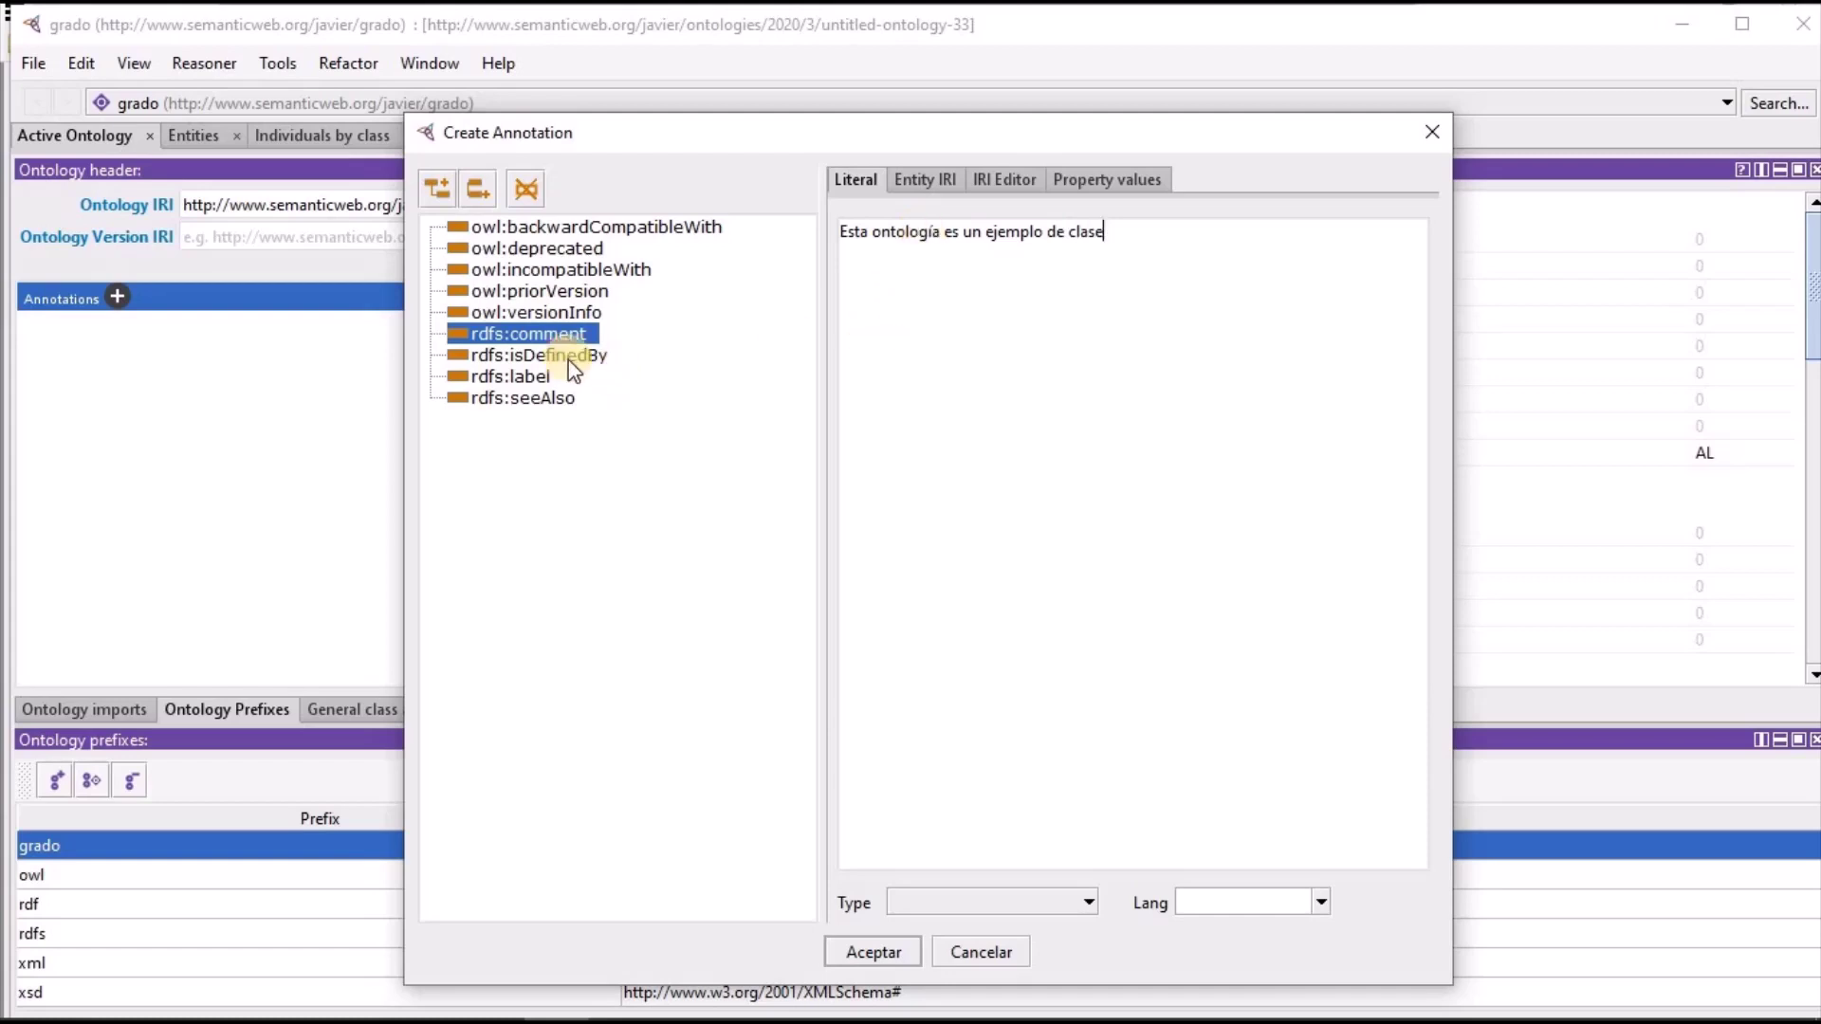
click(548, 377)
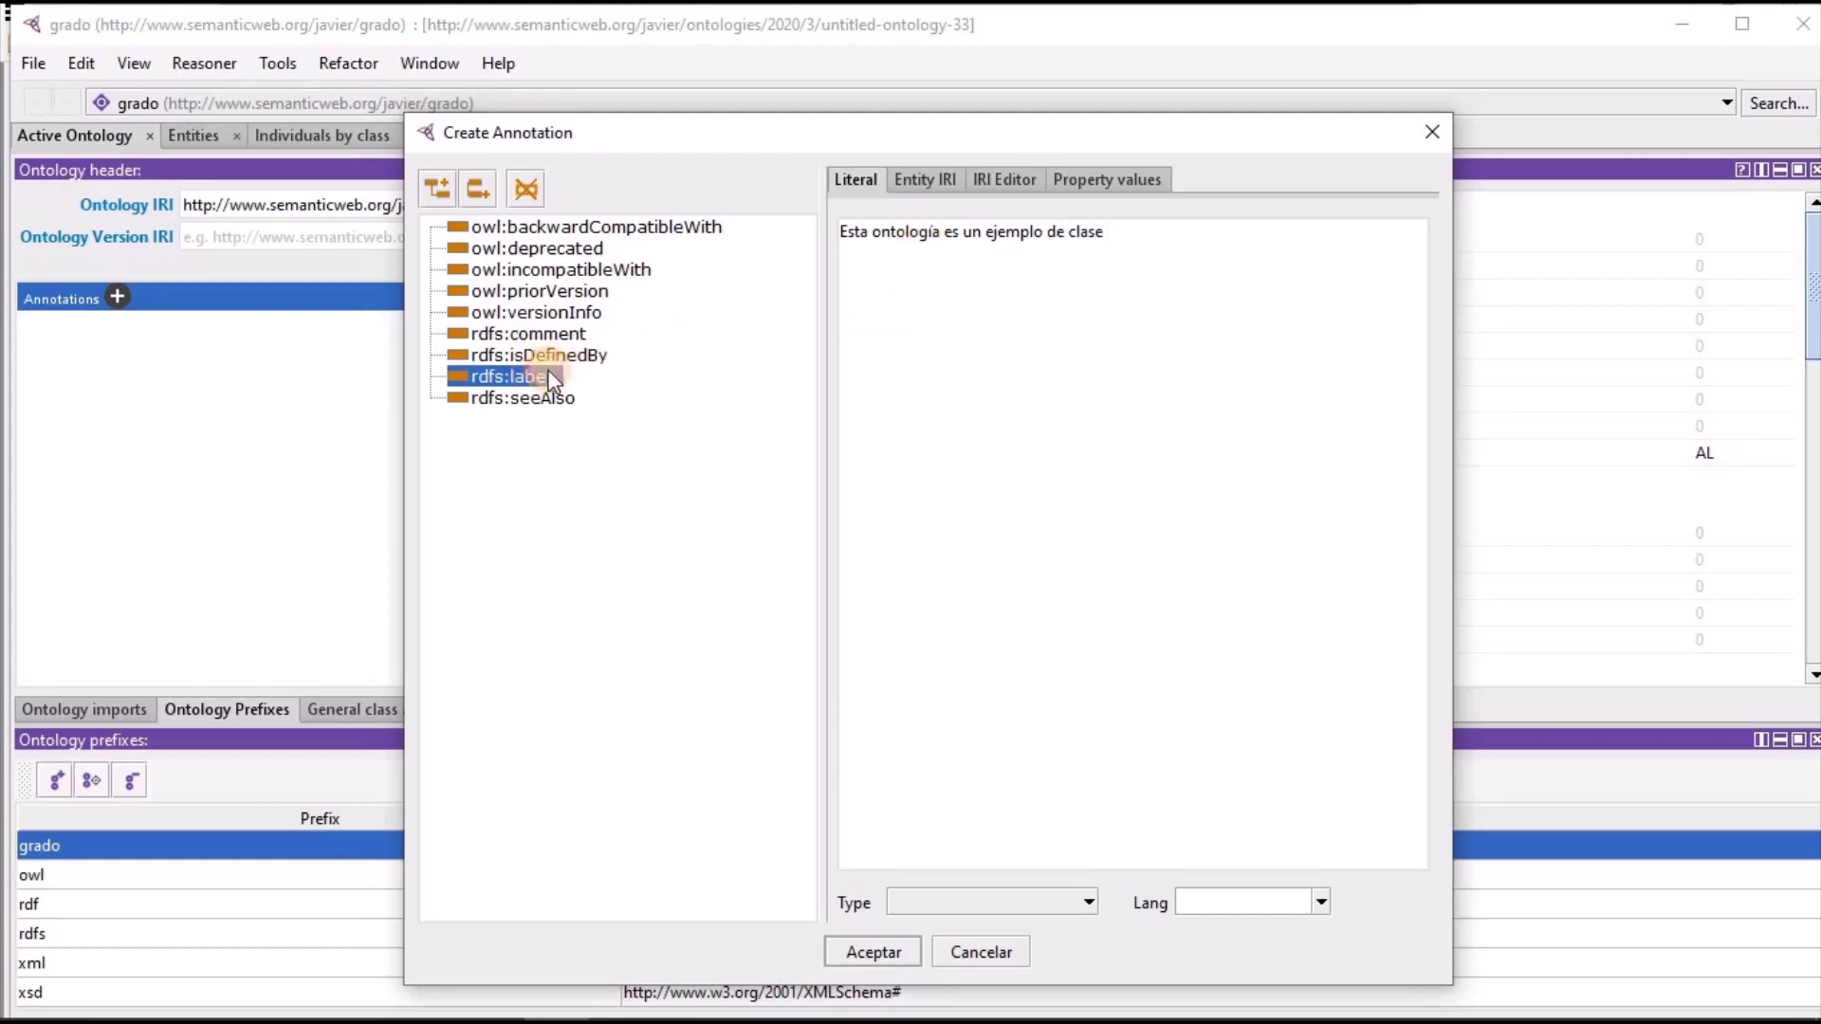
click(873, 952)
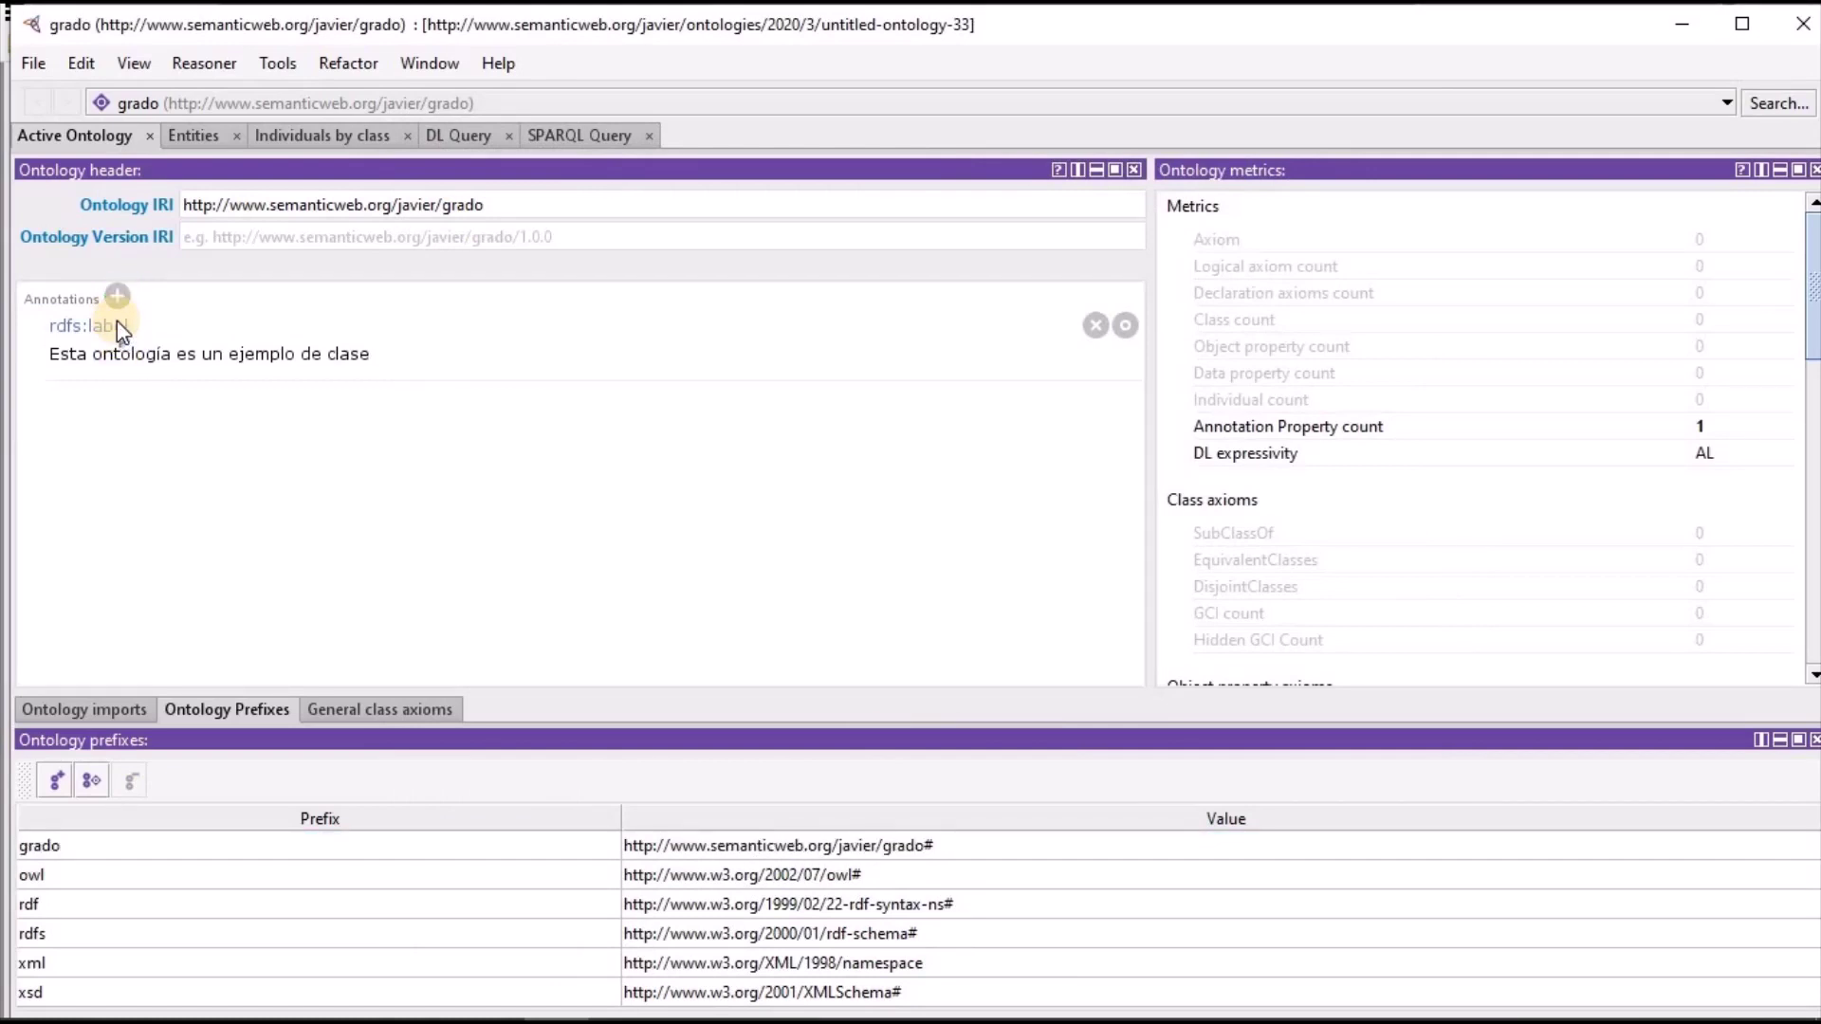
click(1095, 325)
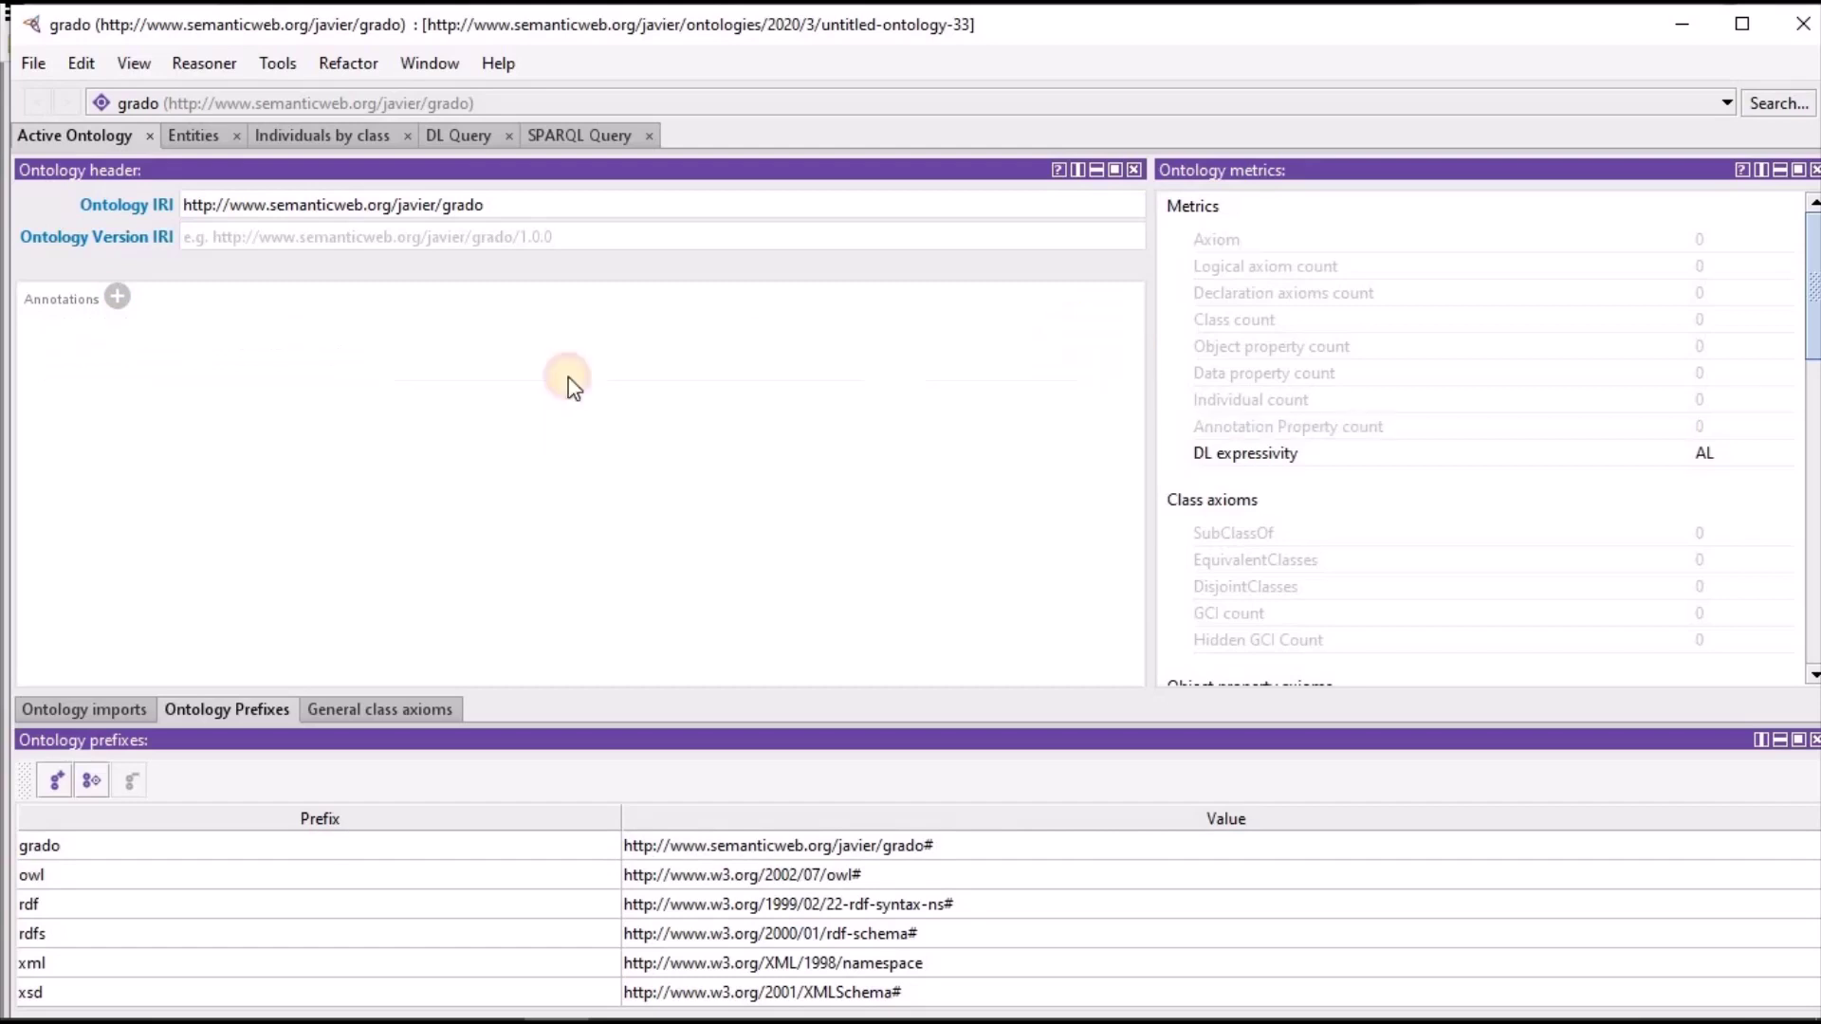
Add an rdfs:label annotation with the text "Ontología de Grados" to the ontology
click(116, 297)
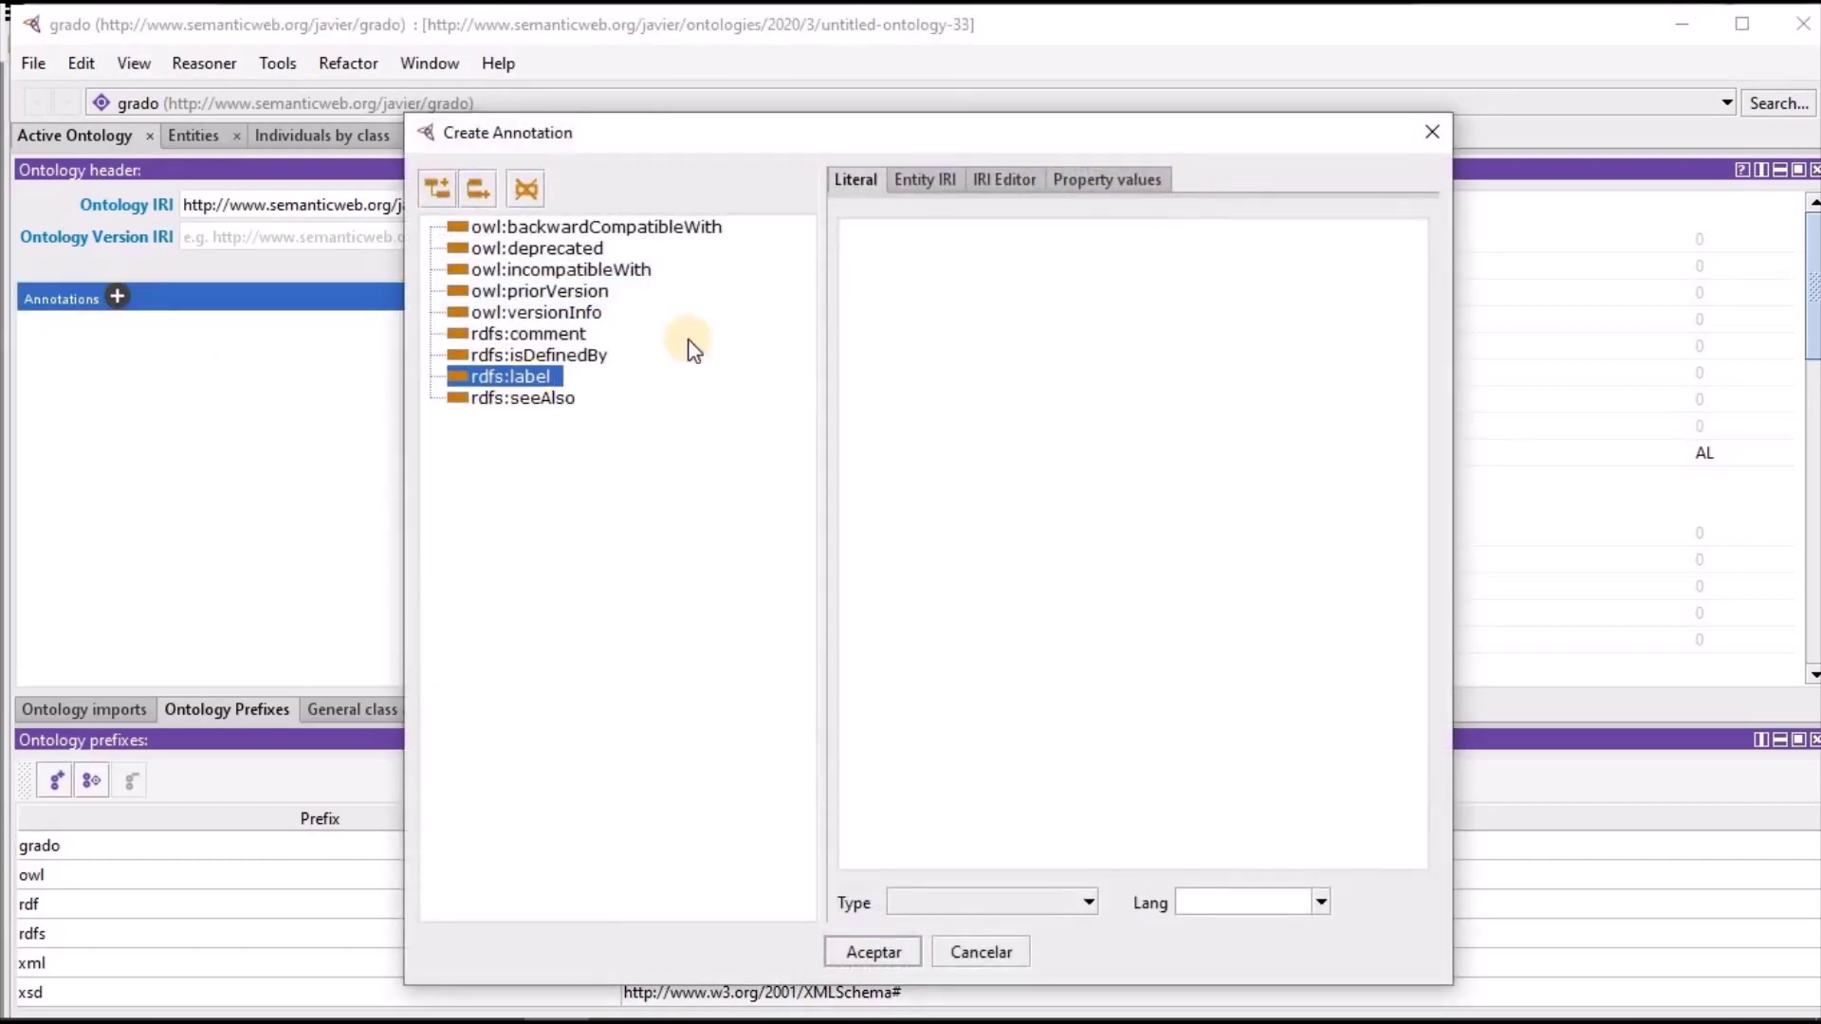
click(897, 258)
text(Ontolgo)
key(BackSpace)
key(BackSpace)
text(ogía de Grados)
click(897, 948)
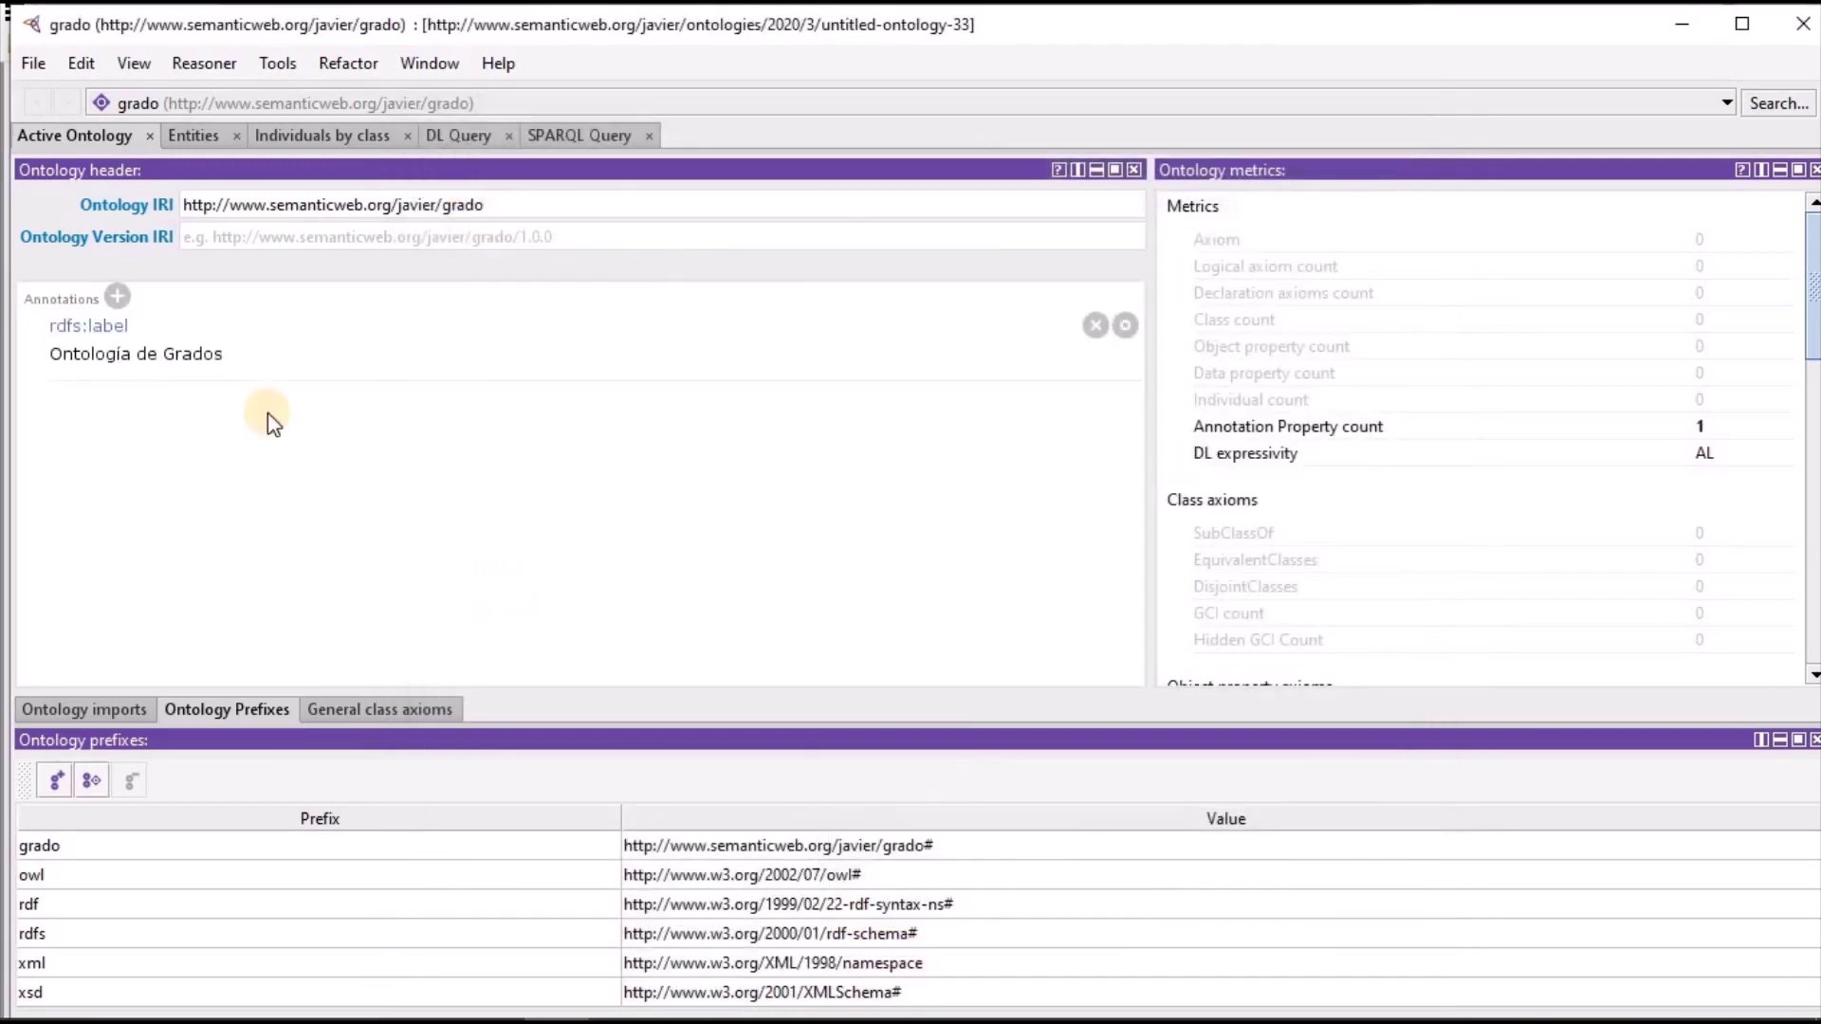
Add an rdfs:comment annotation without any text to the ontology
click(115, 297)
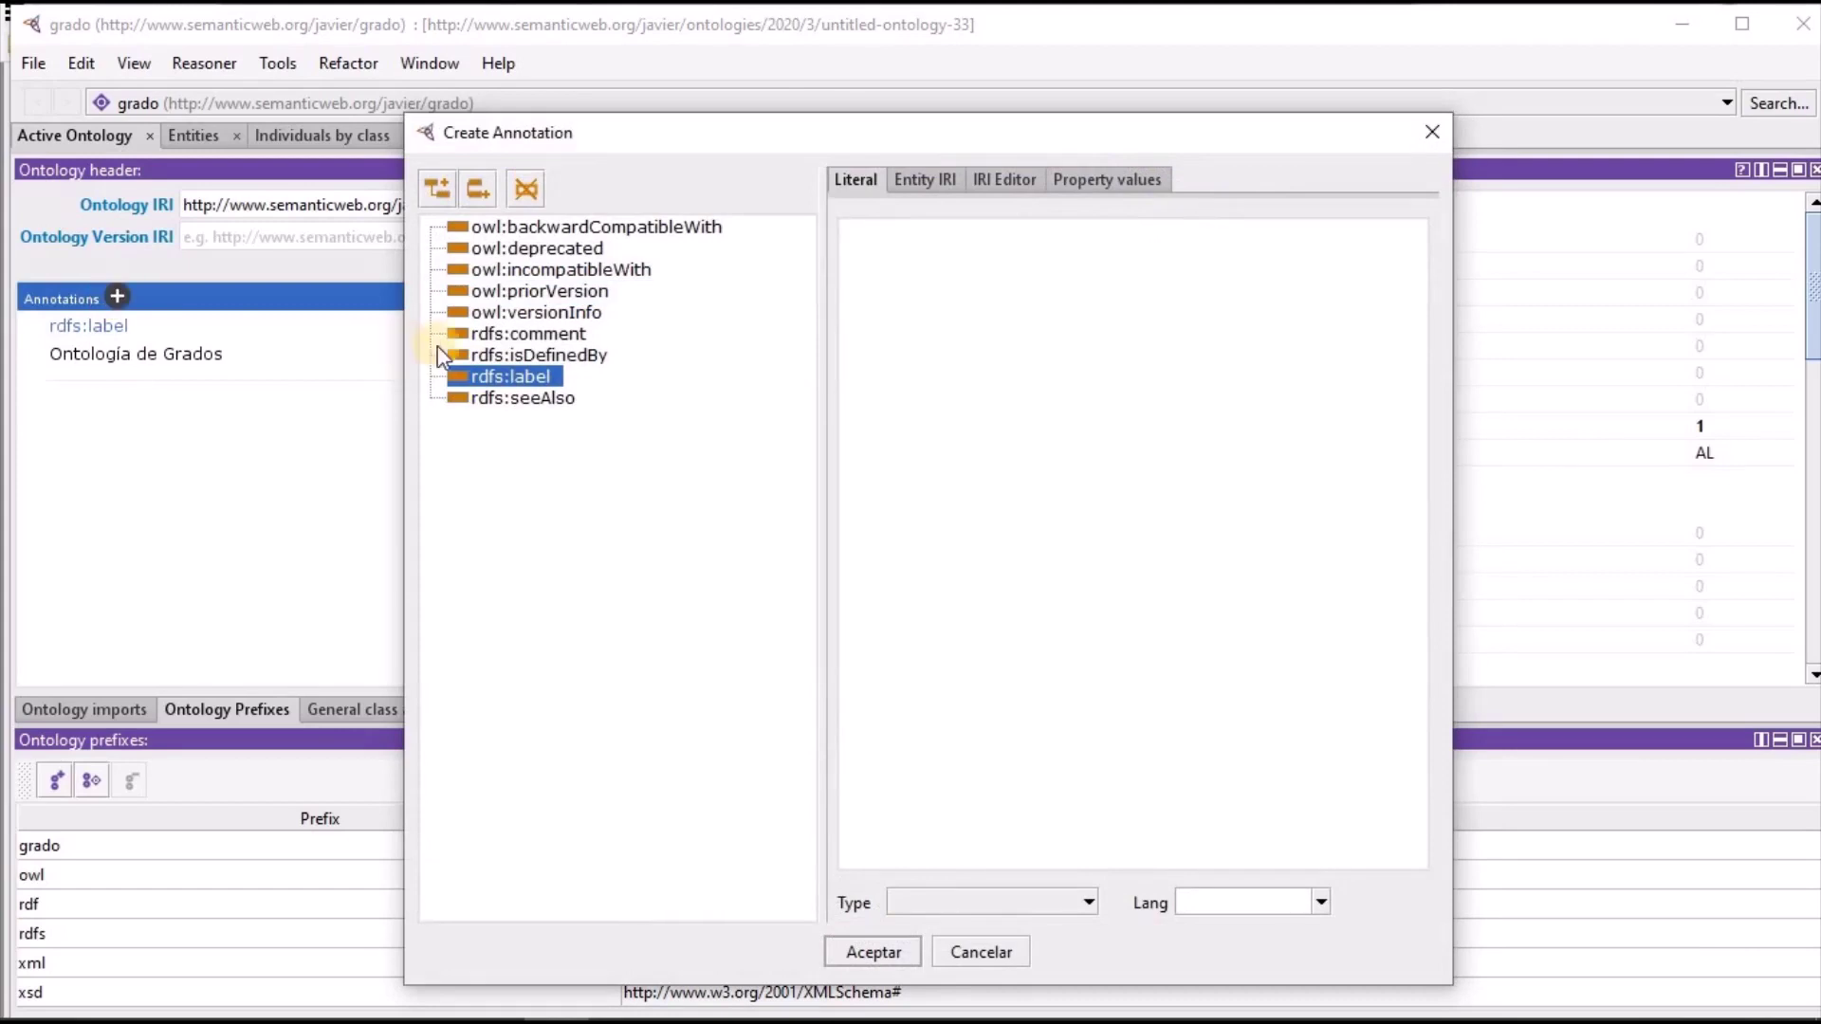
click(516, 333)
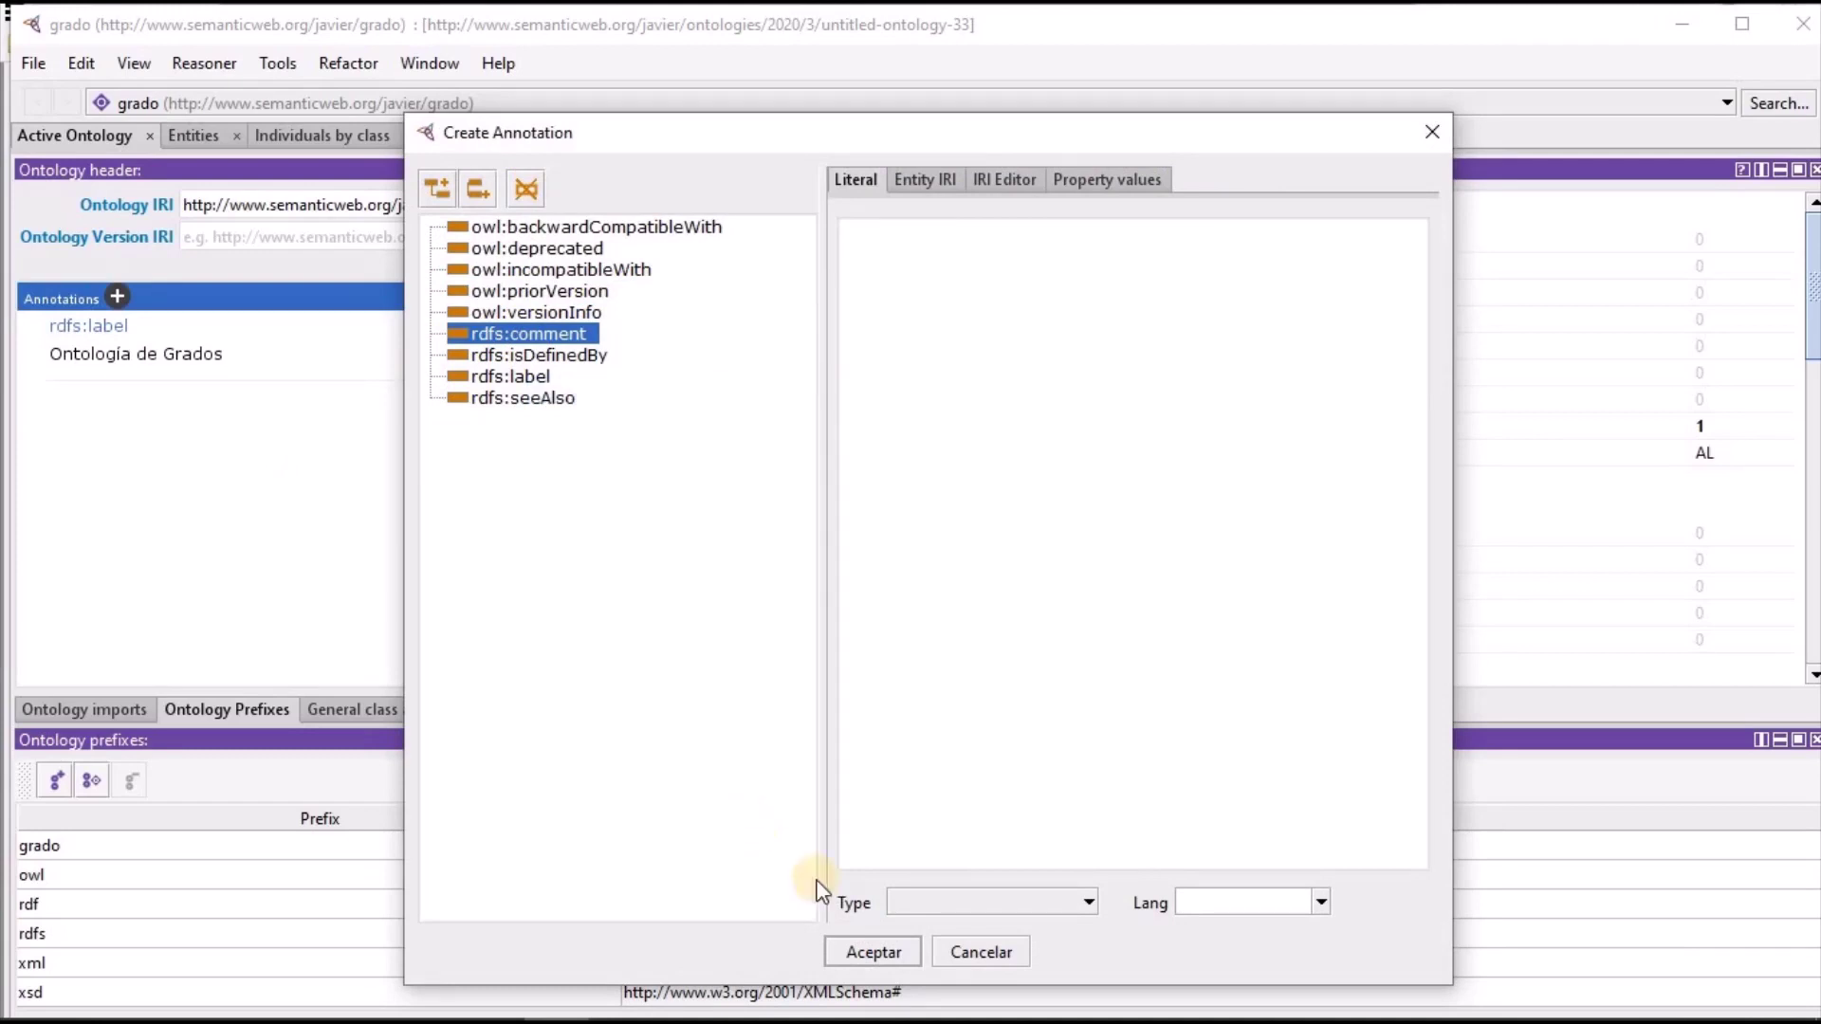
click(862, 948)
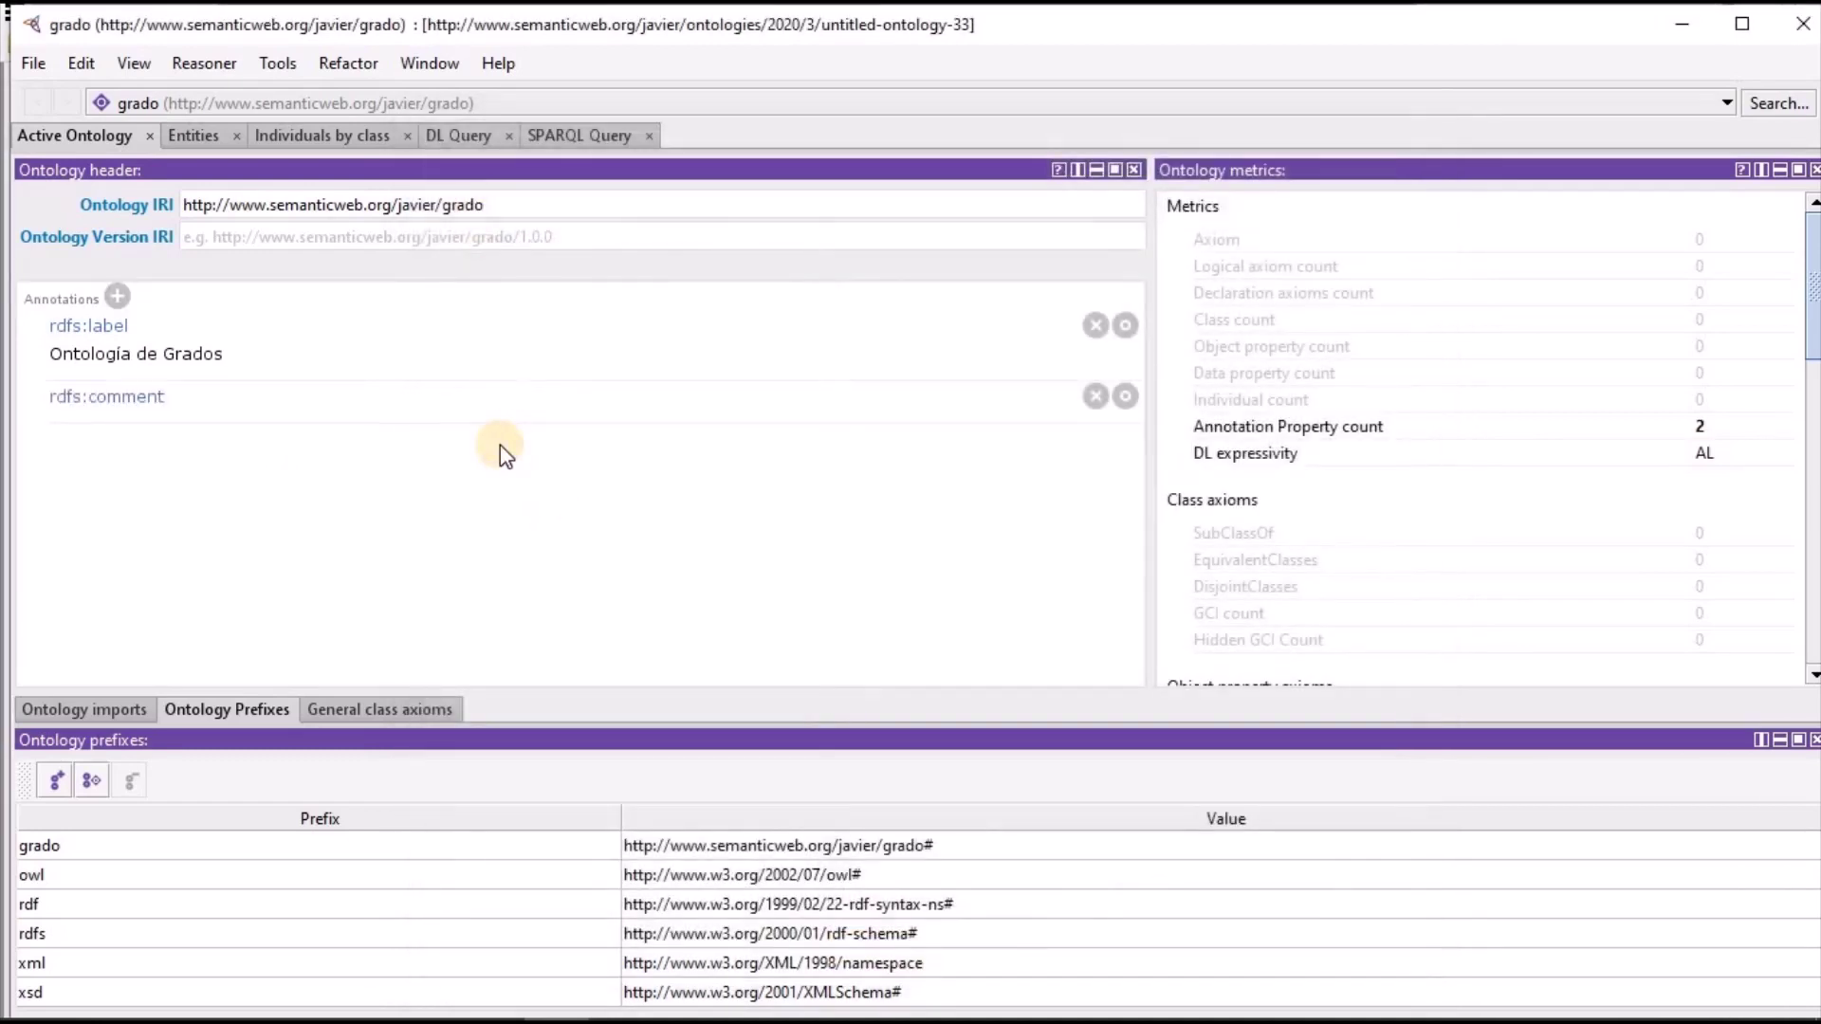
Look through the ontology's entity views: classes, object properties, data properties, individuals, datatypes and annotation properties
click(202, 135)
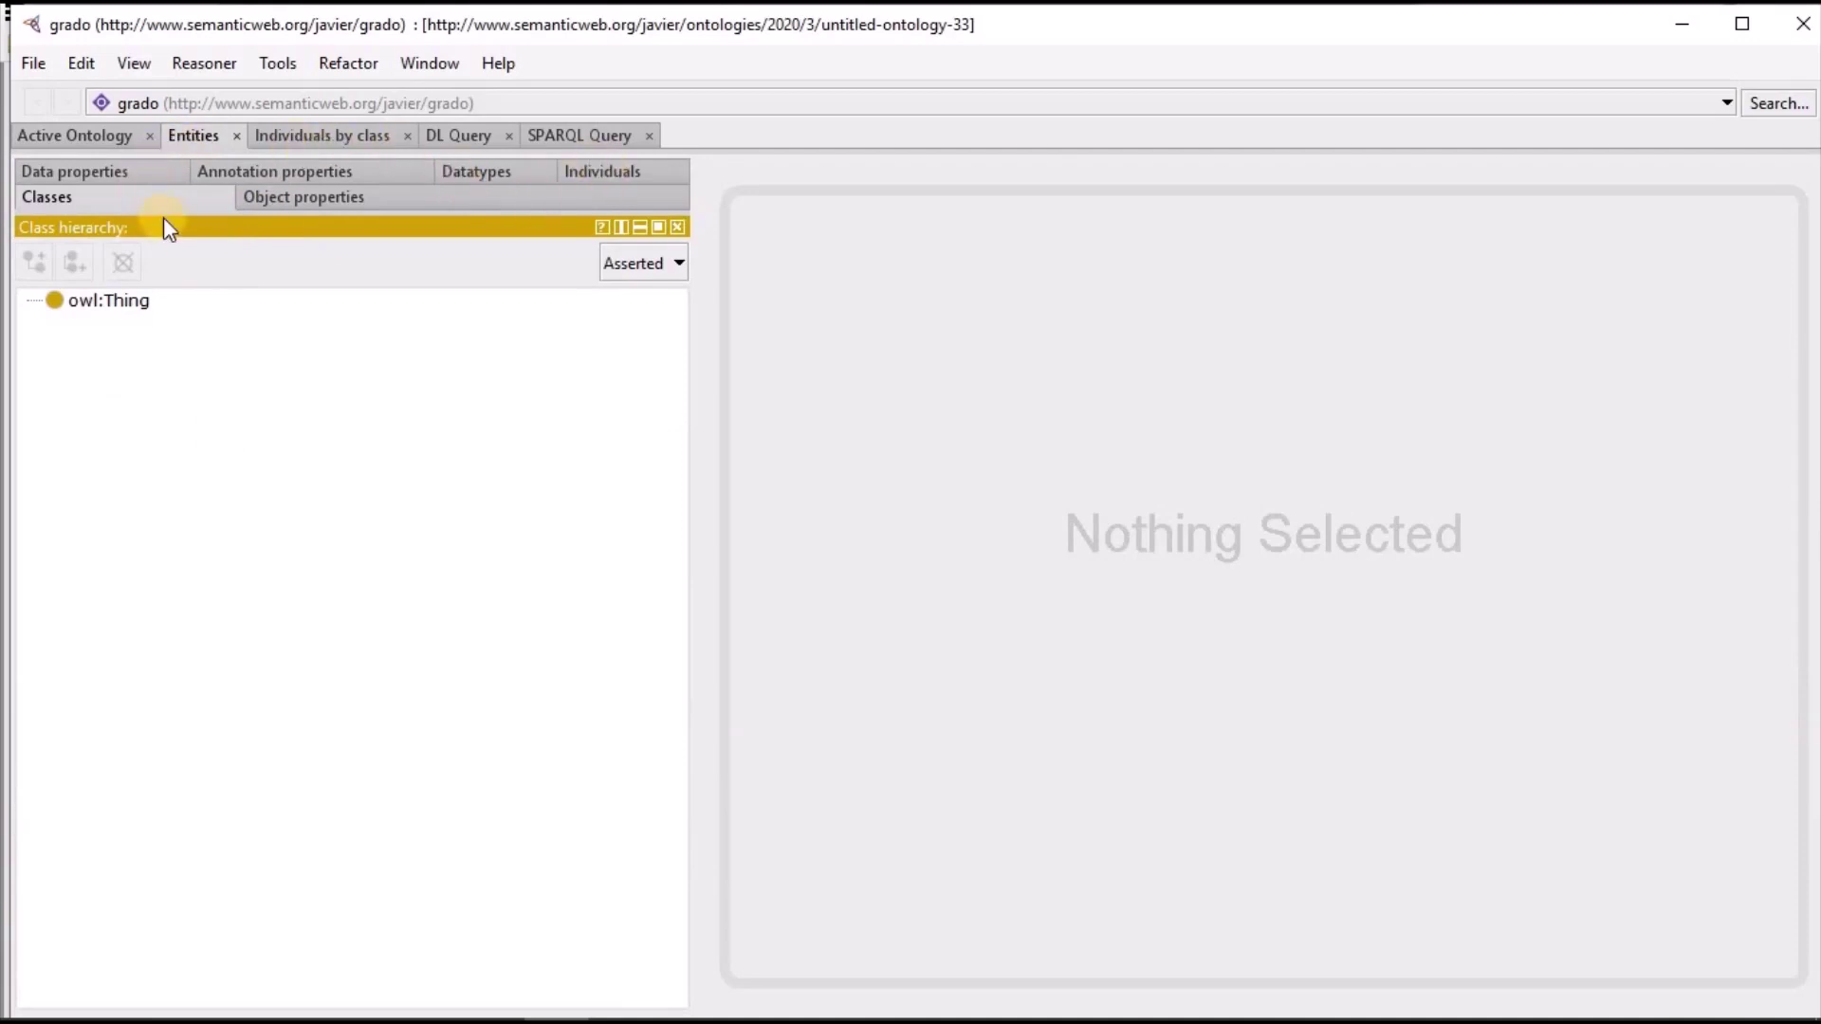
click(313, 201)
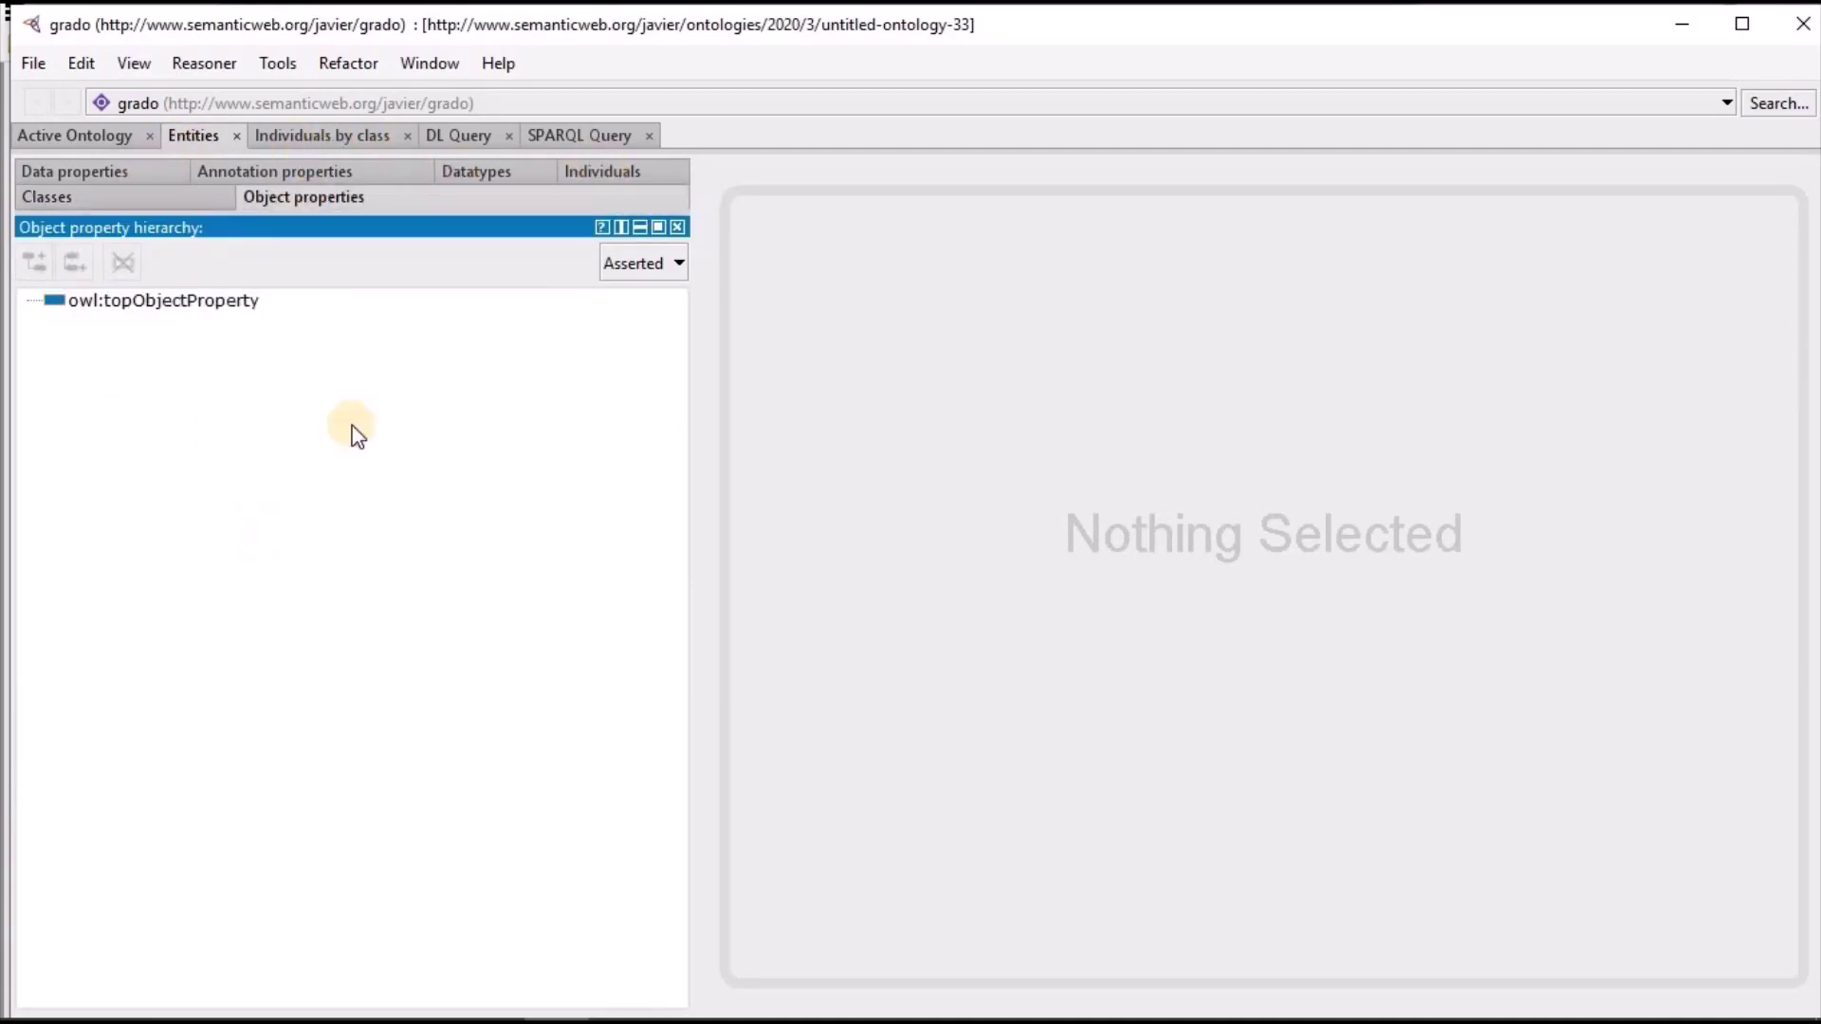
click(116, 174)
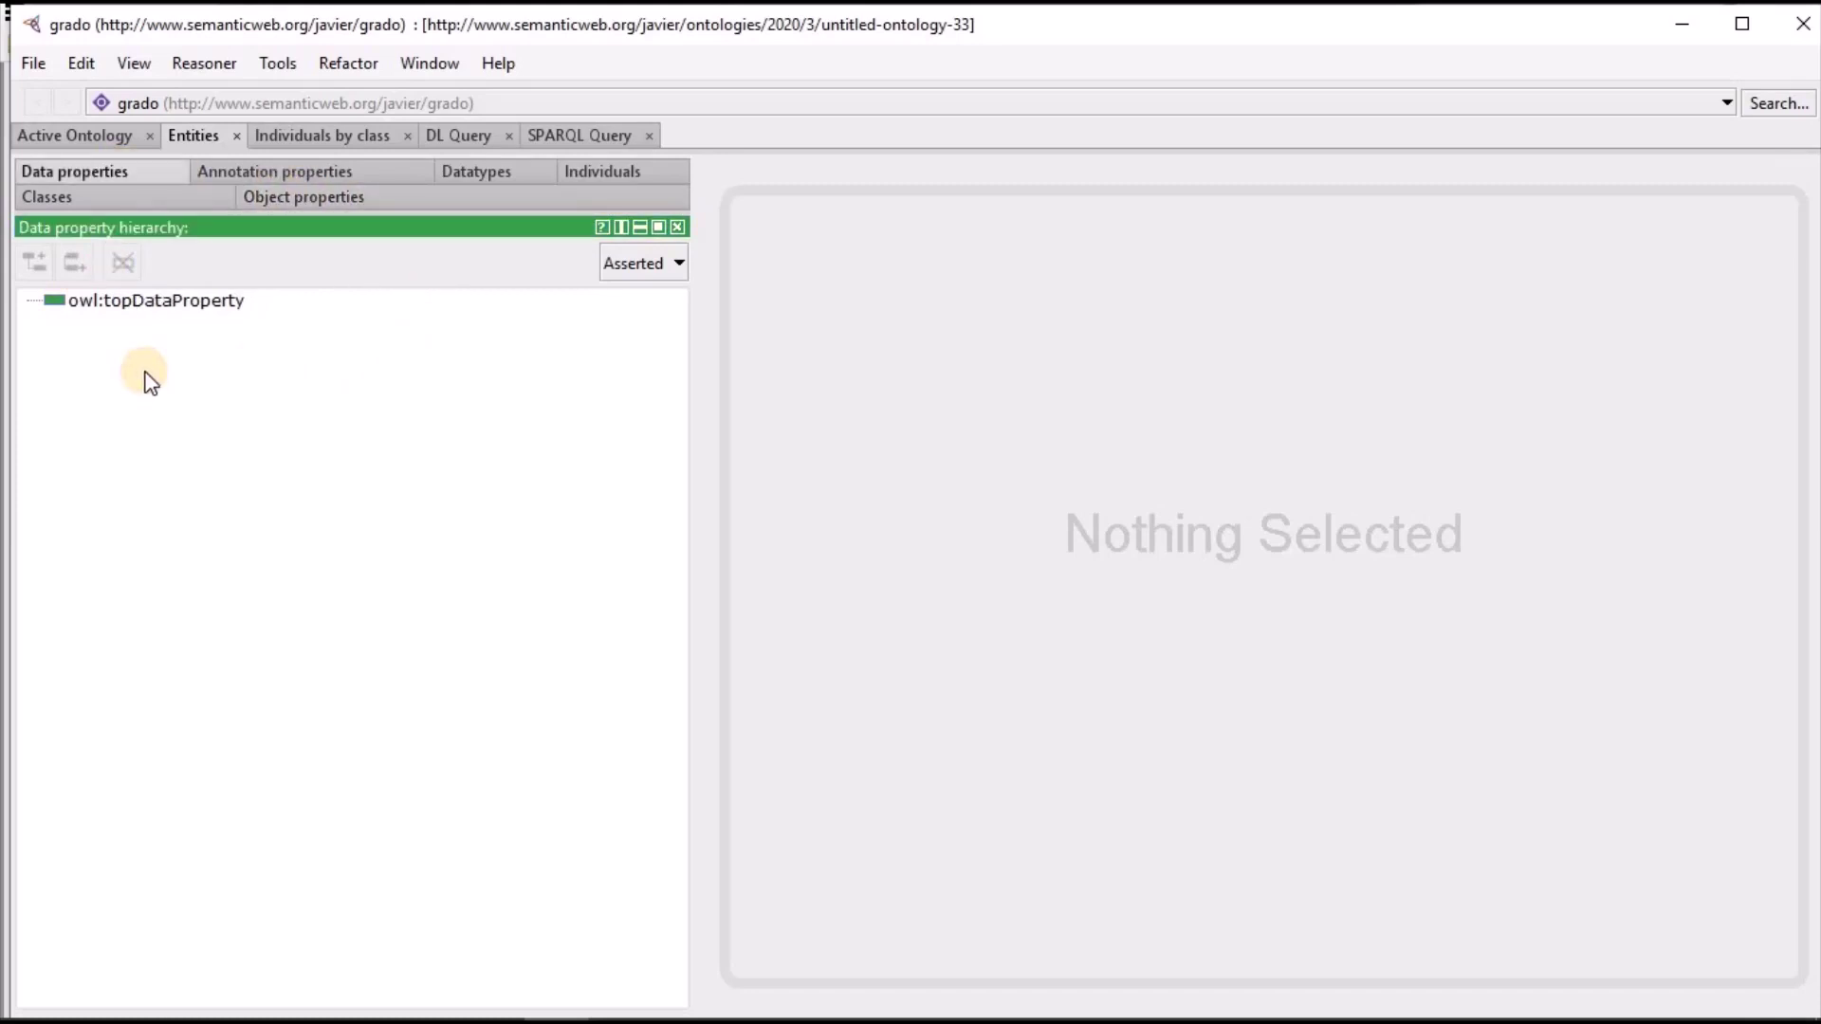
click(607, 175)
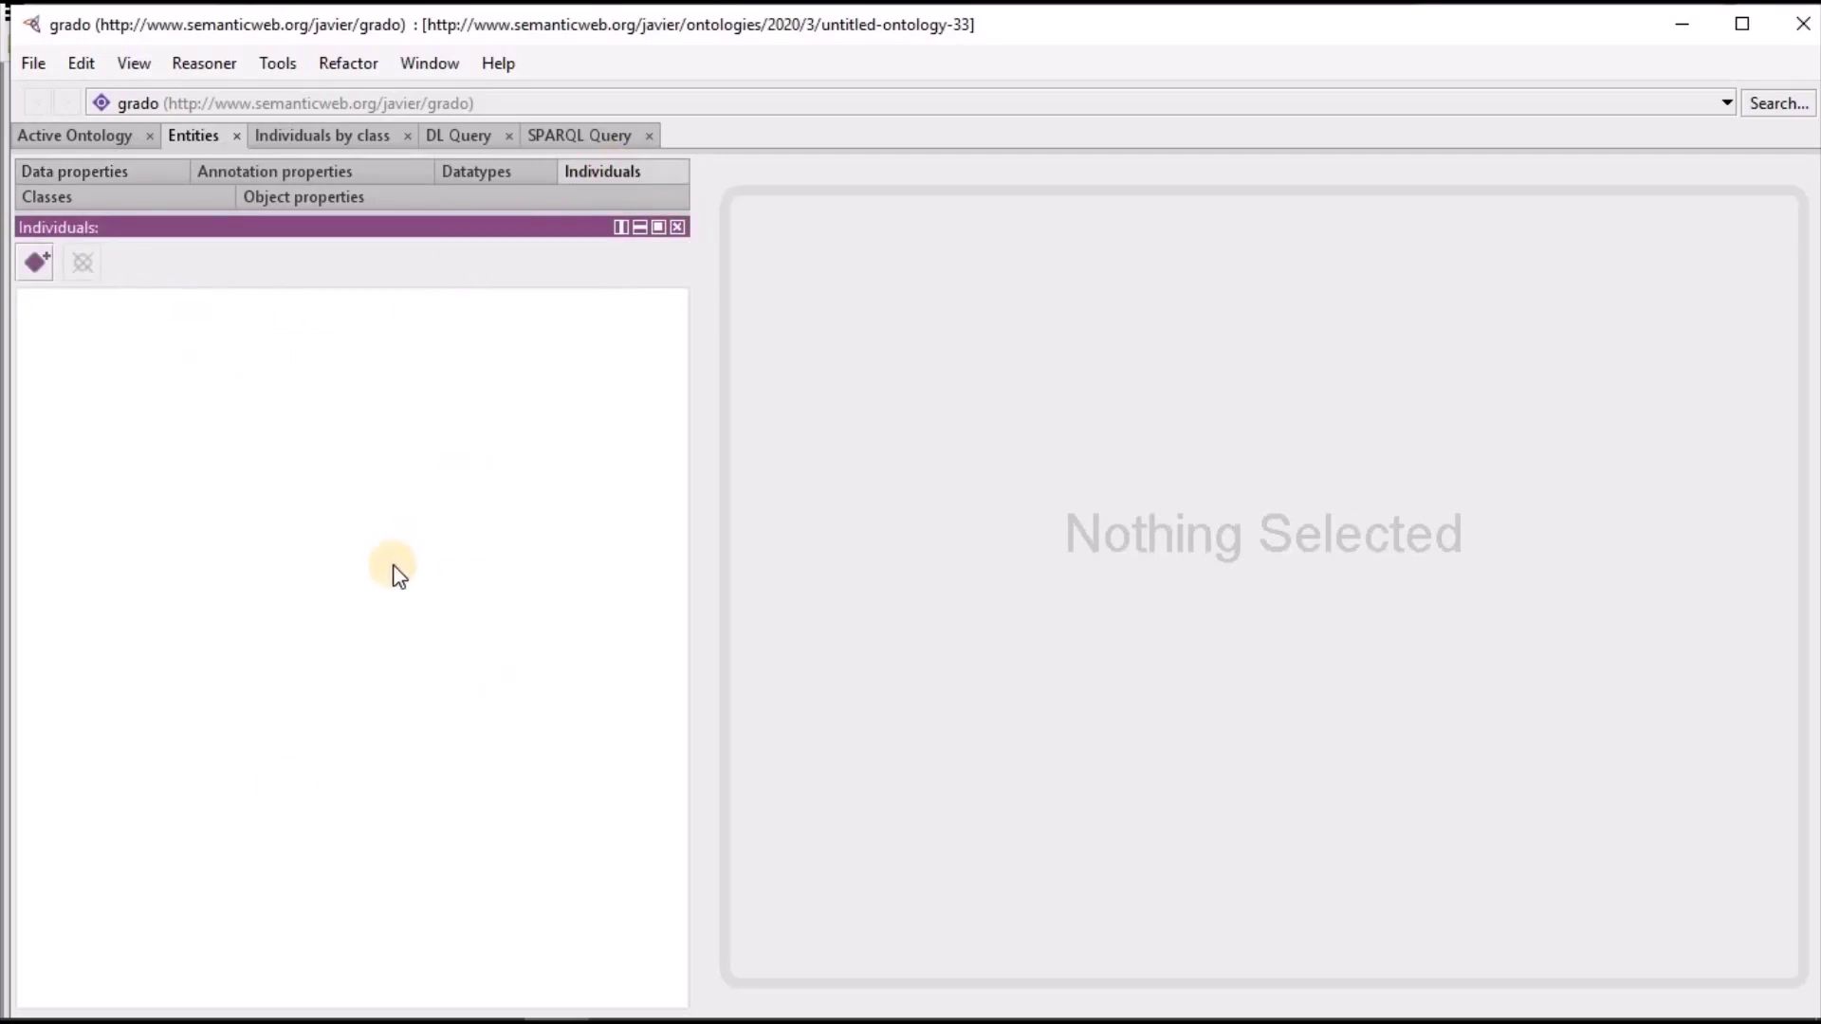
click(476, 180)
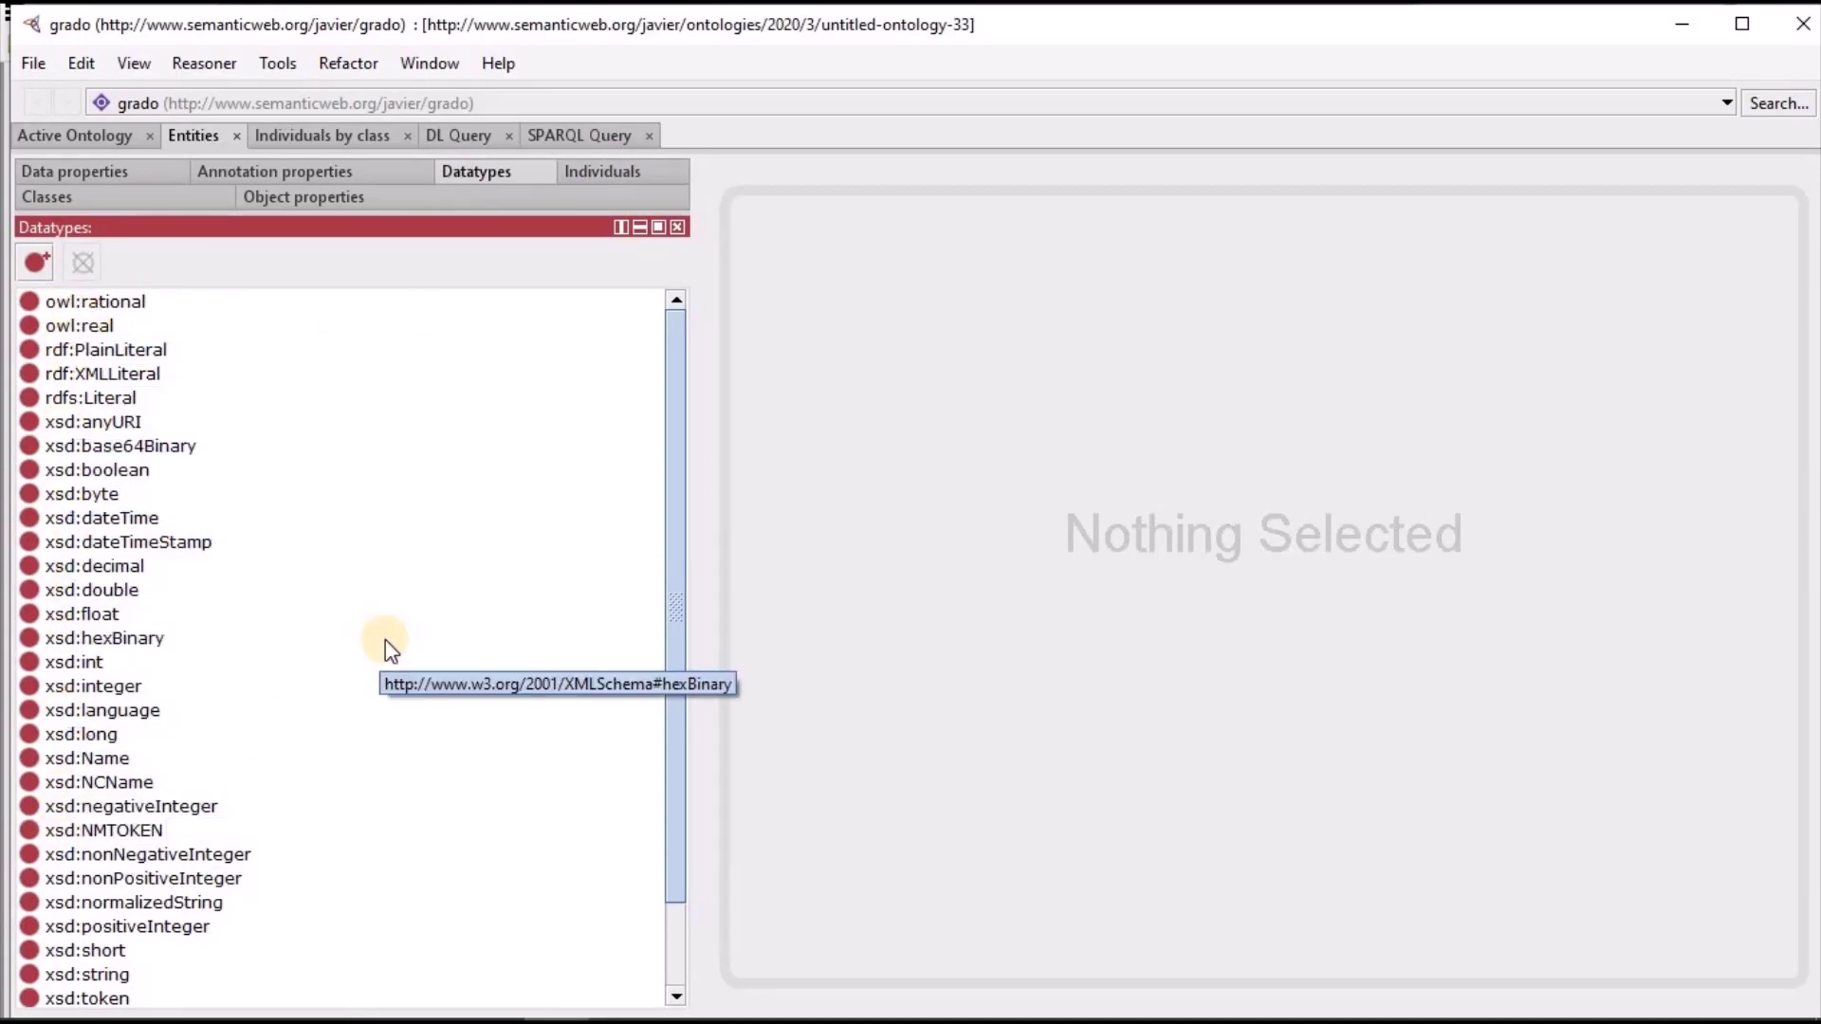
click(320, 172)
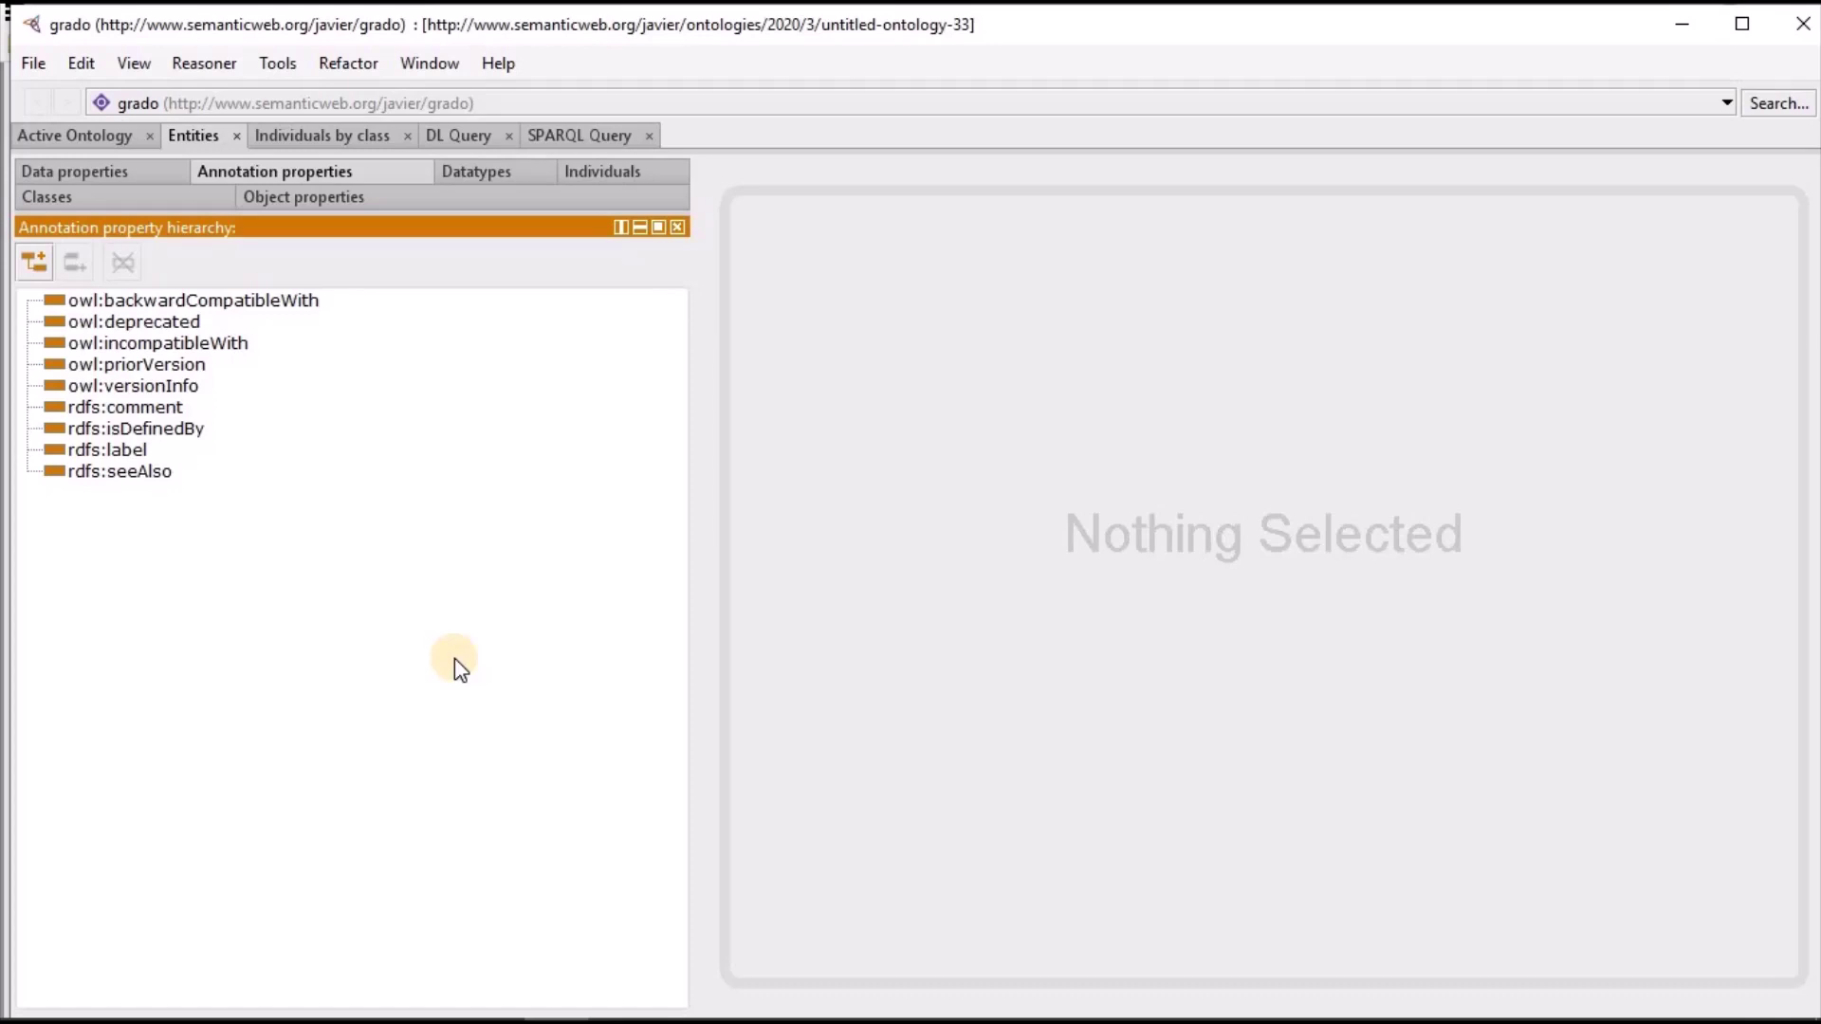
click(162, 201)
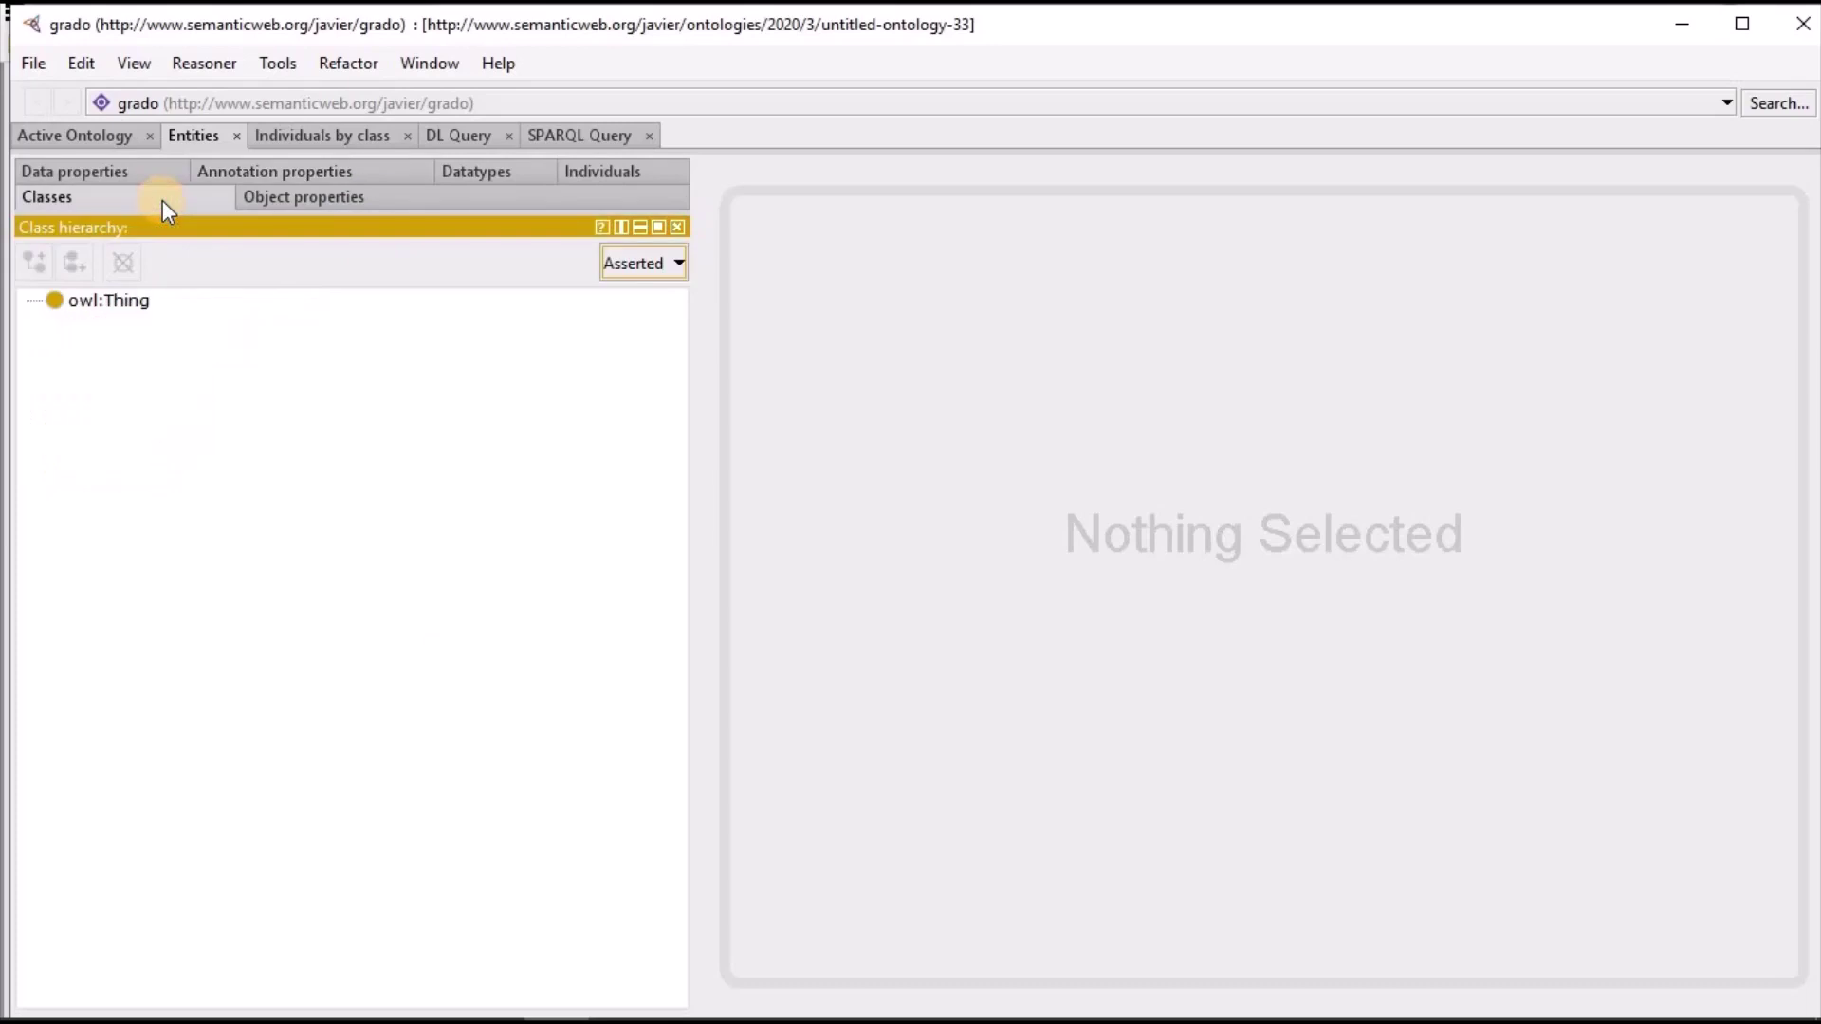
click(304, 201)
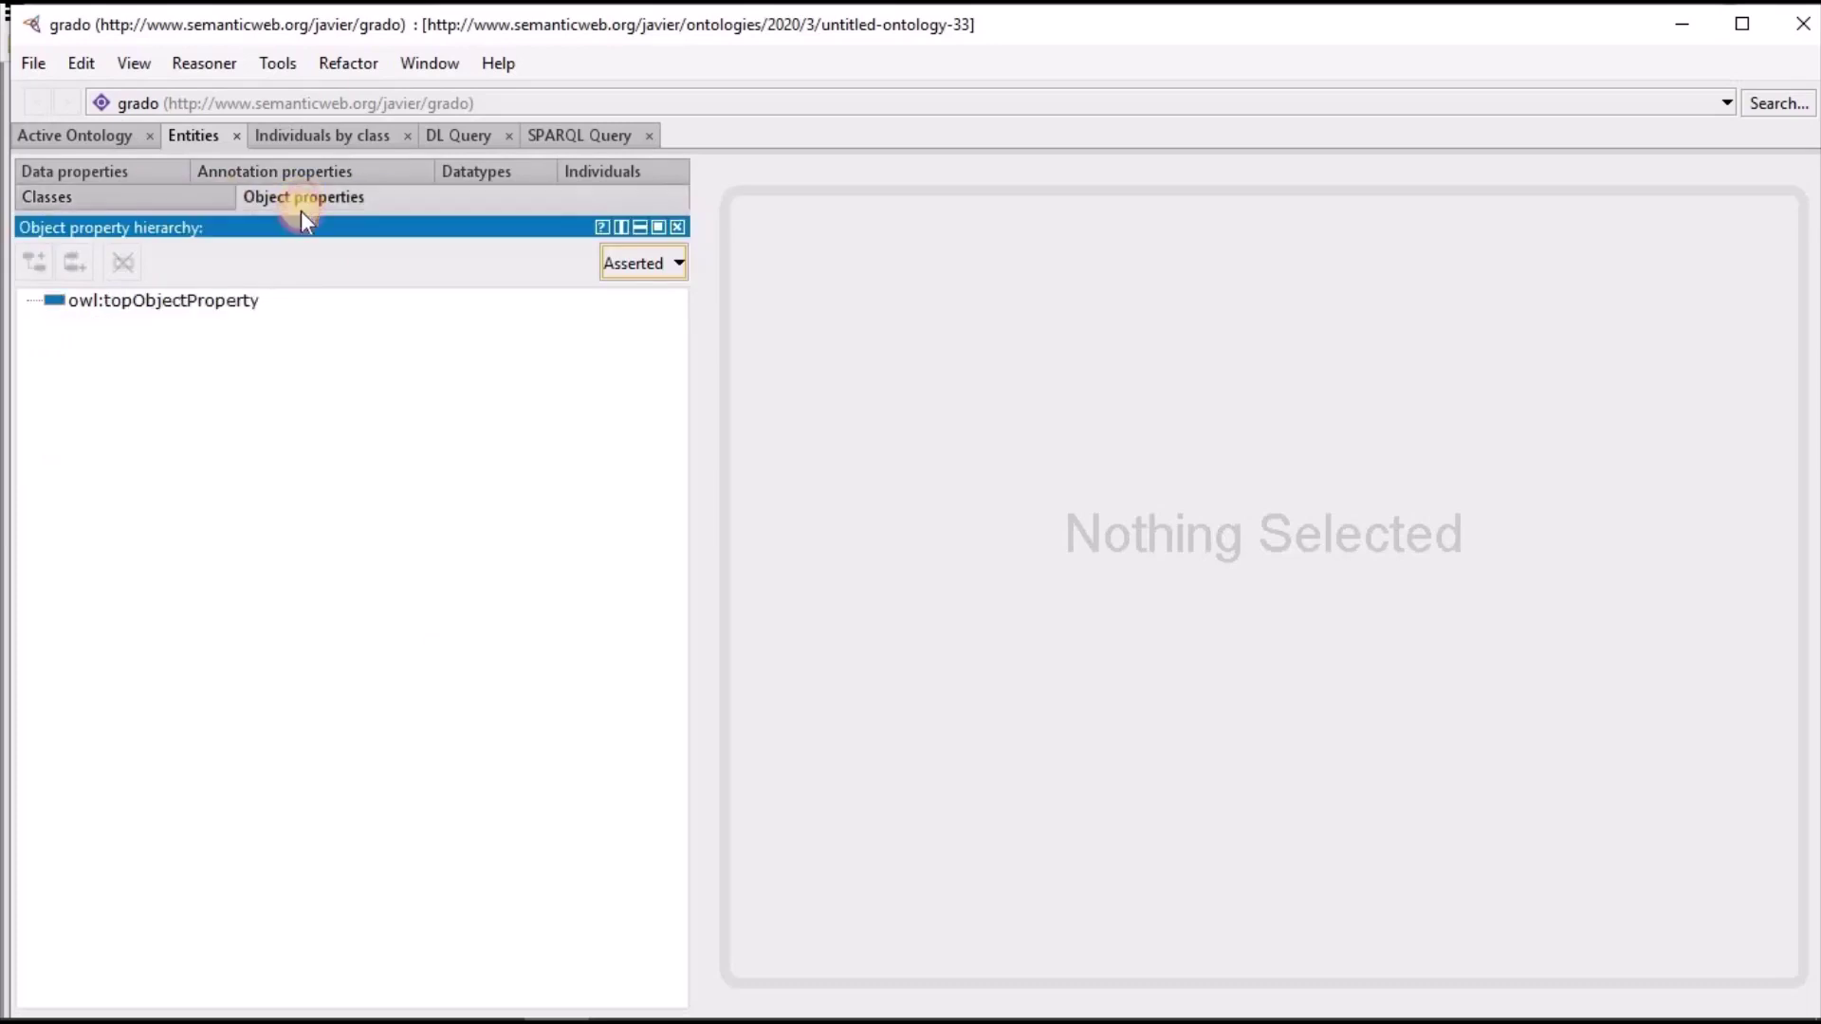
click(139, 173)
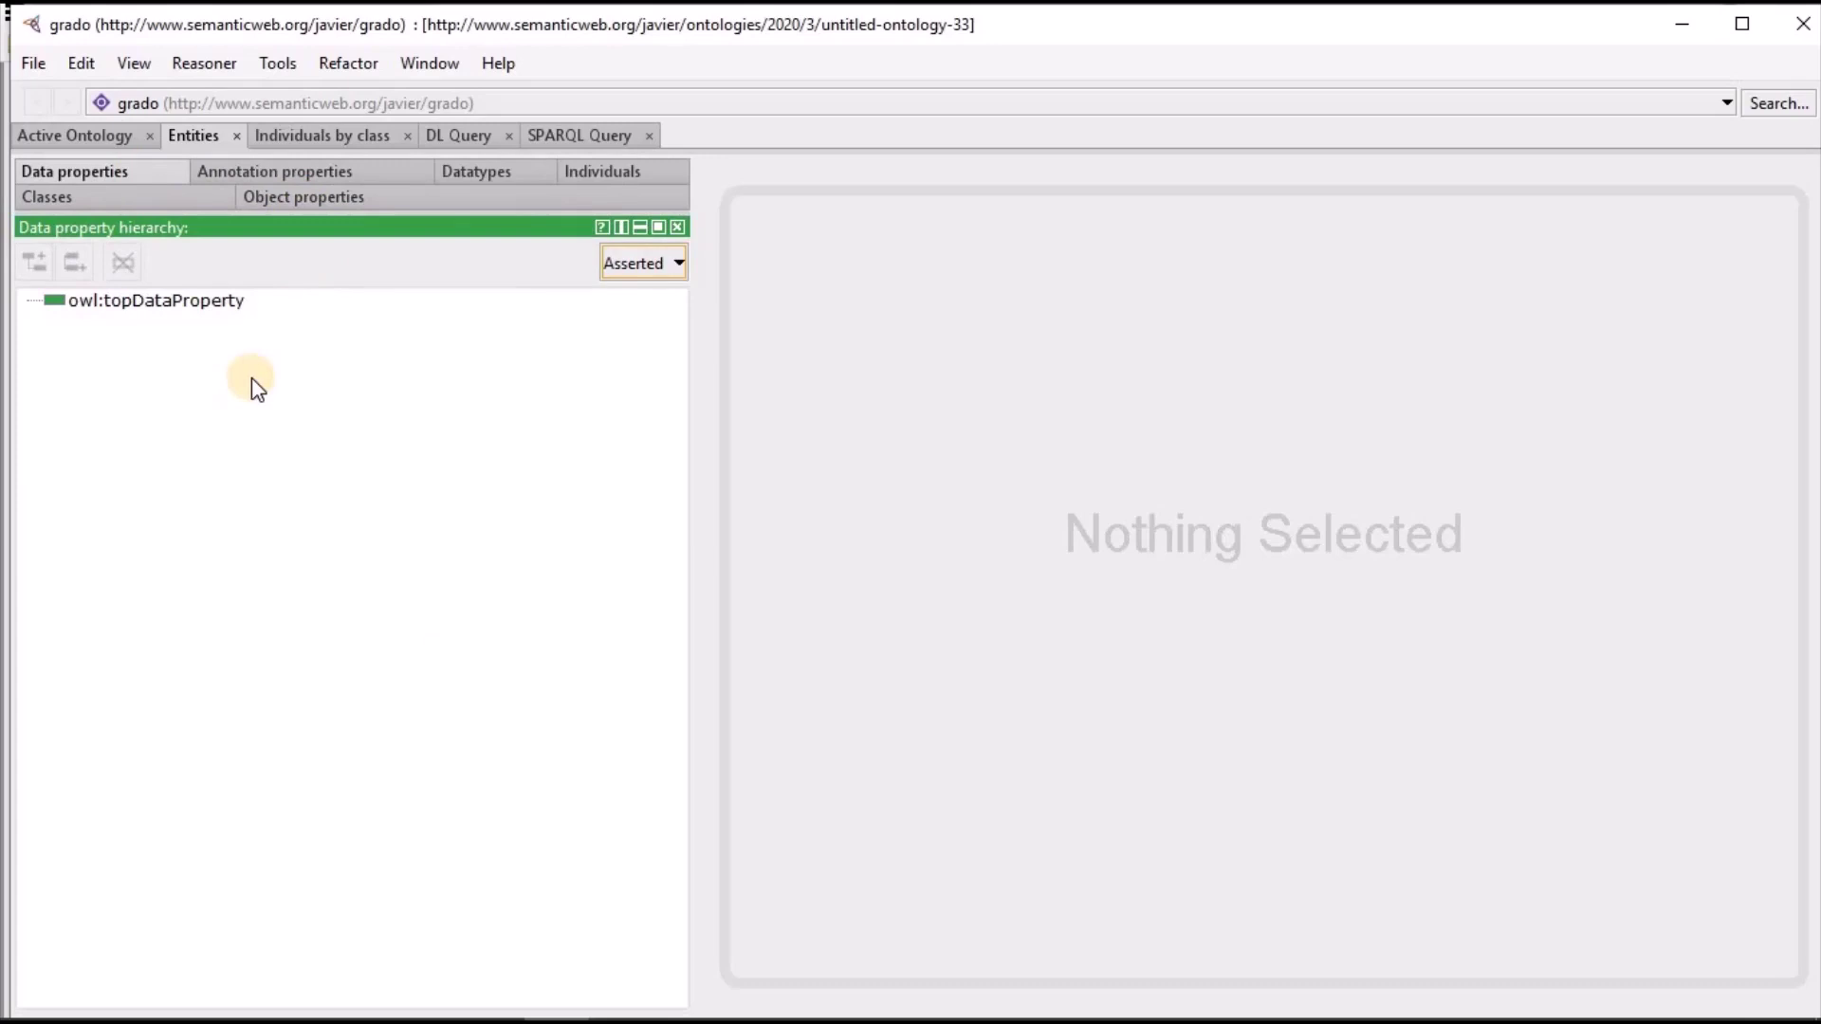
click(589, 181)
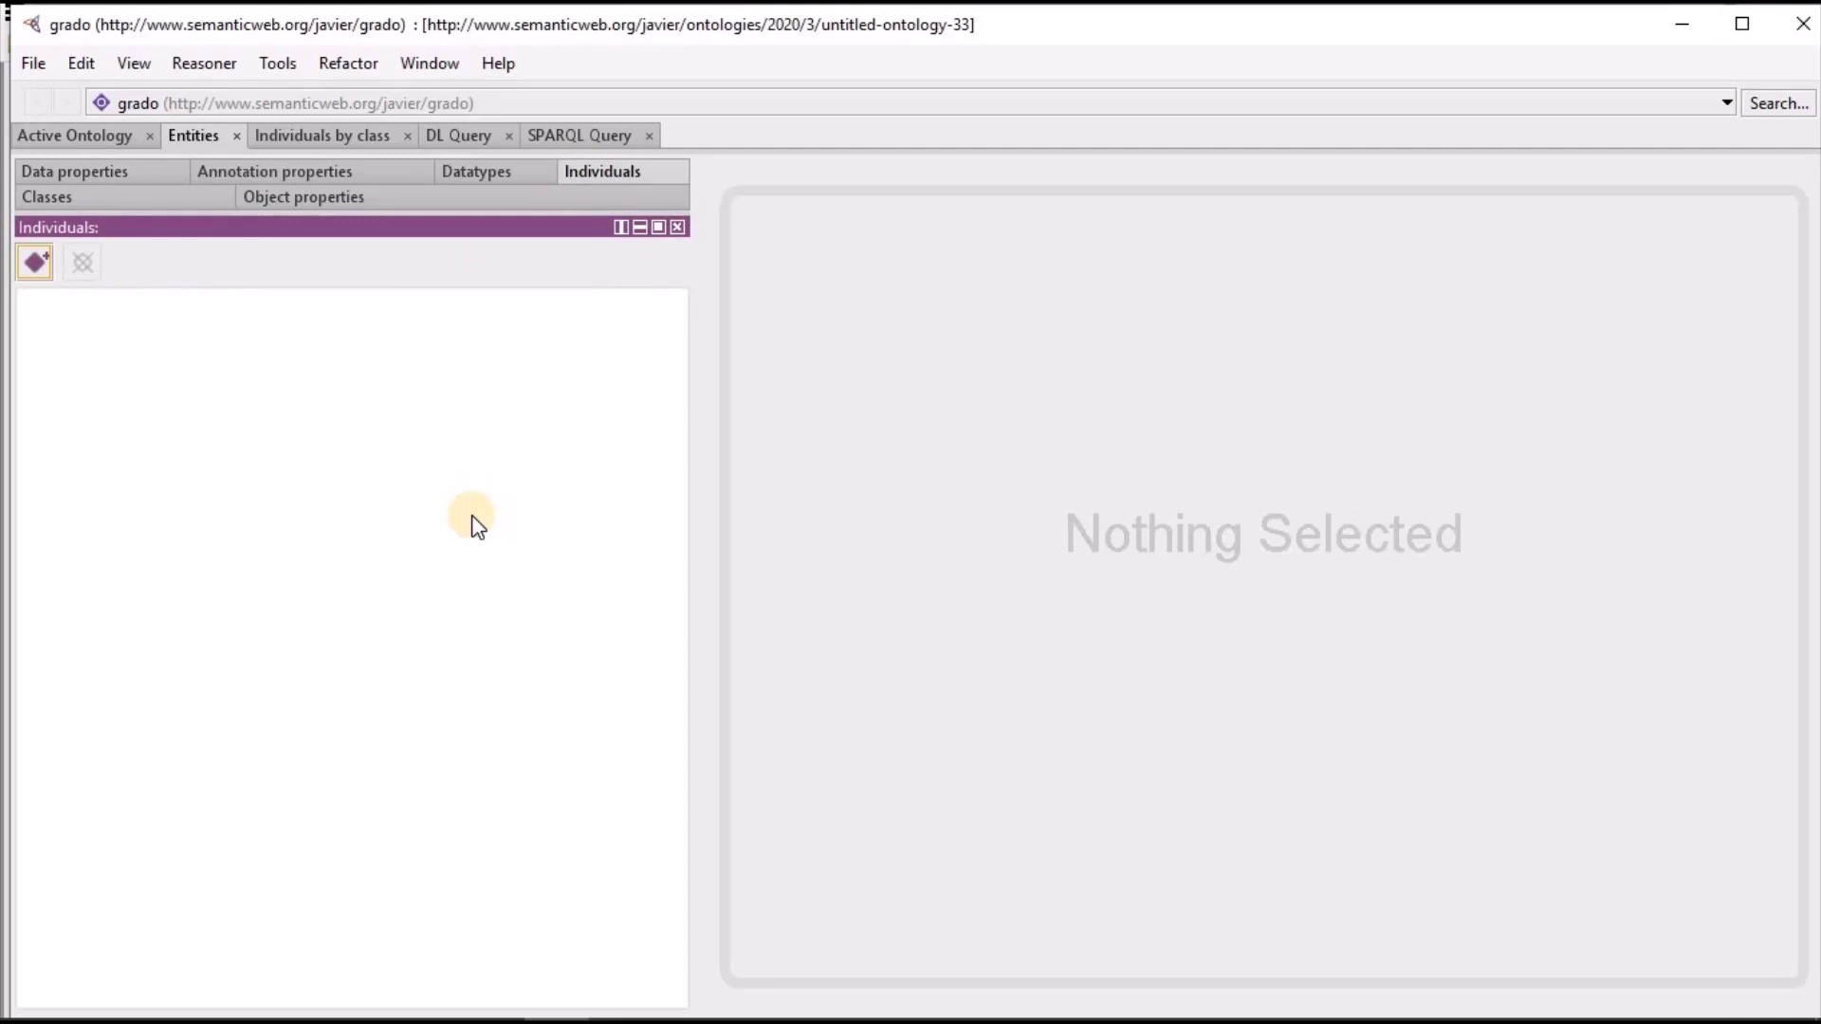
Switch to the exercise PDF and examine the interview requirements on profesores titulares and ayudantes, their departamento and the asignaturas they teach
key(alt+Tab)
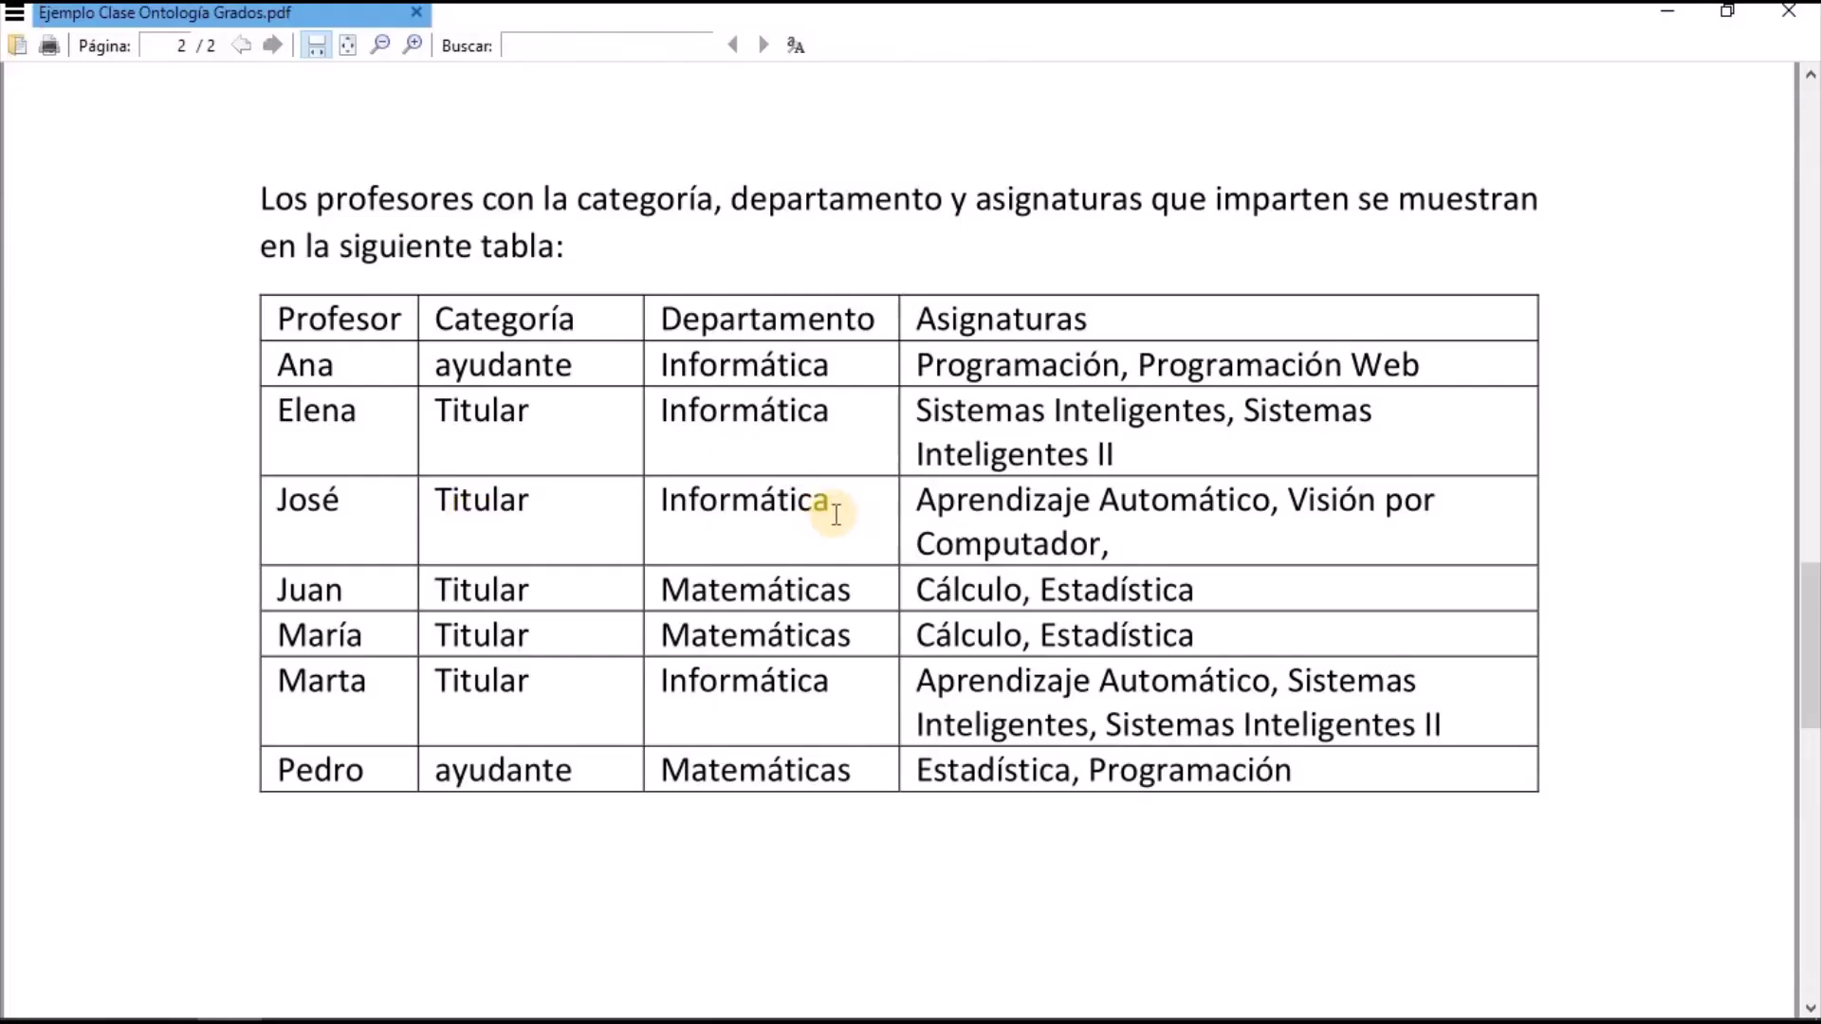
scroll(830, 512, up, 5)
scroll(835, 514, up, 15)
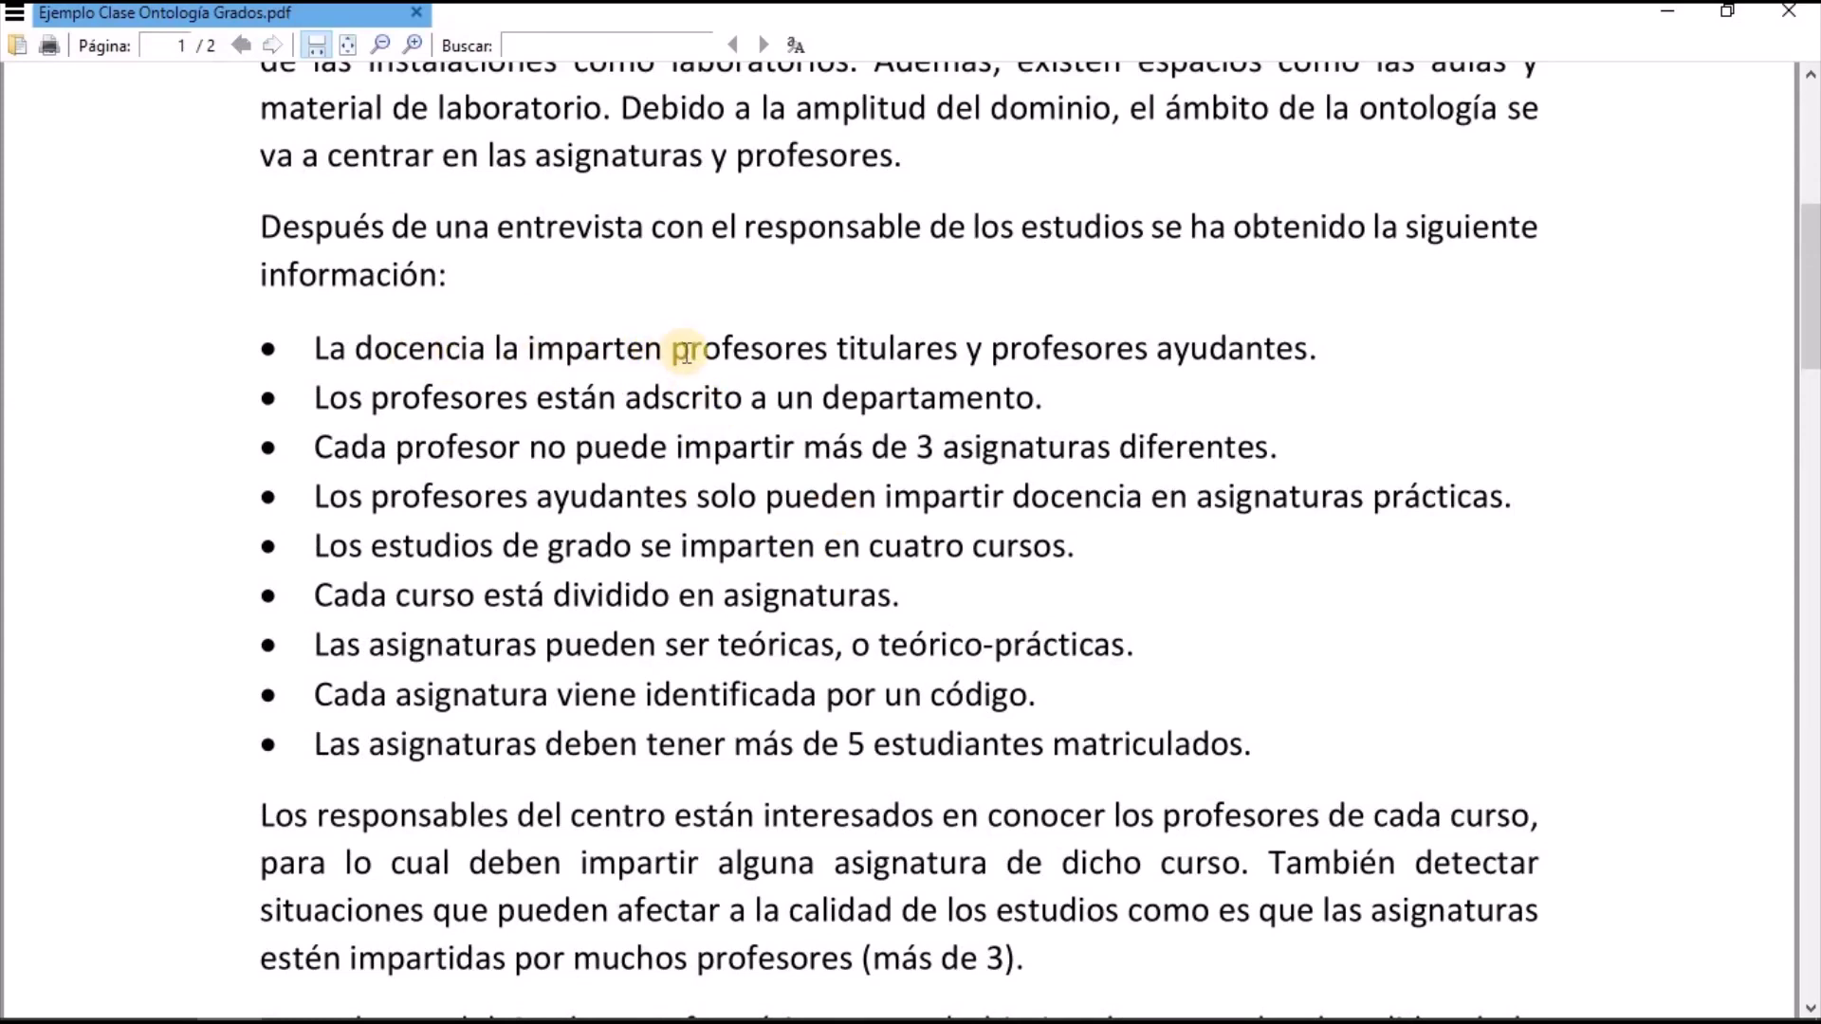
drag(670, 357, 973, 363)
drag(991, 353, 1309, 355)
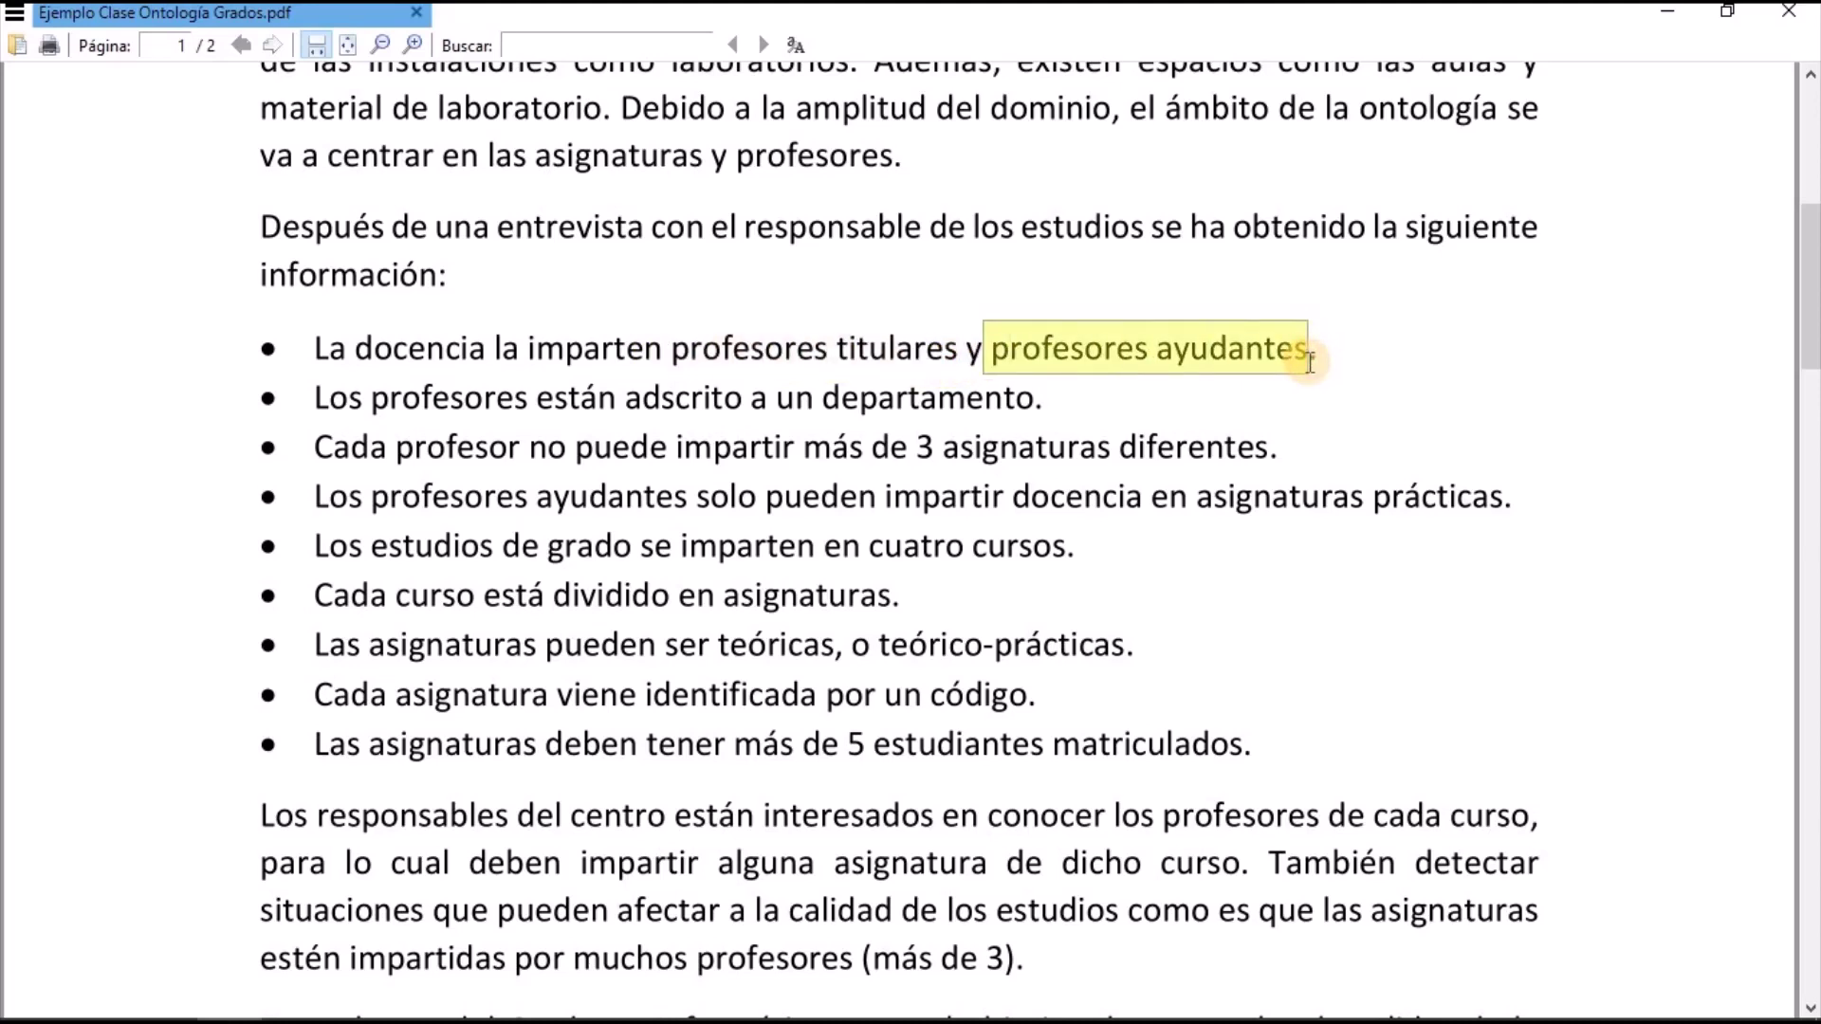
click(1302, 418)
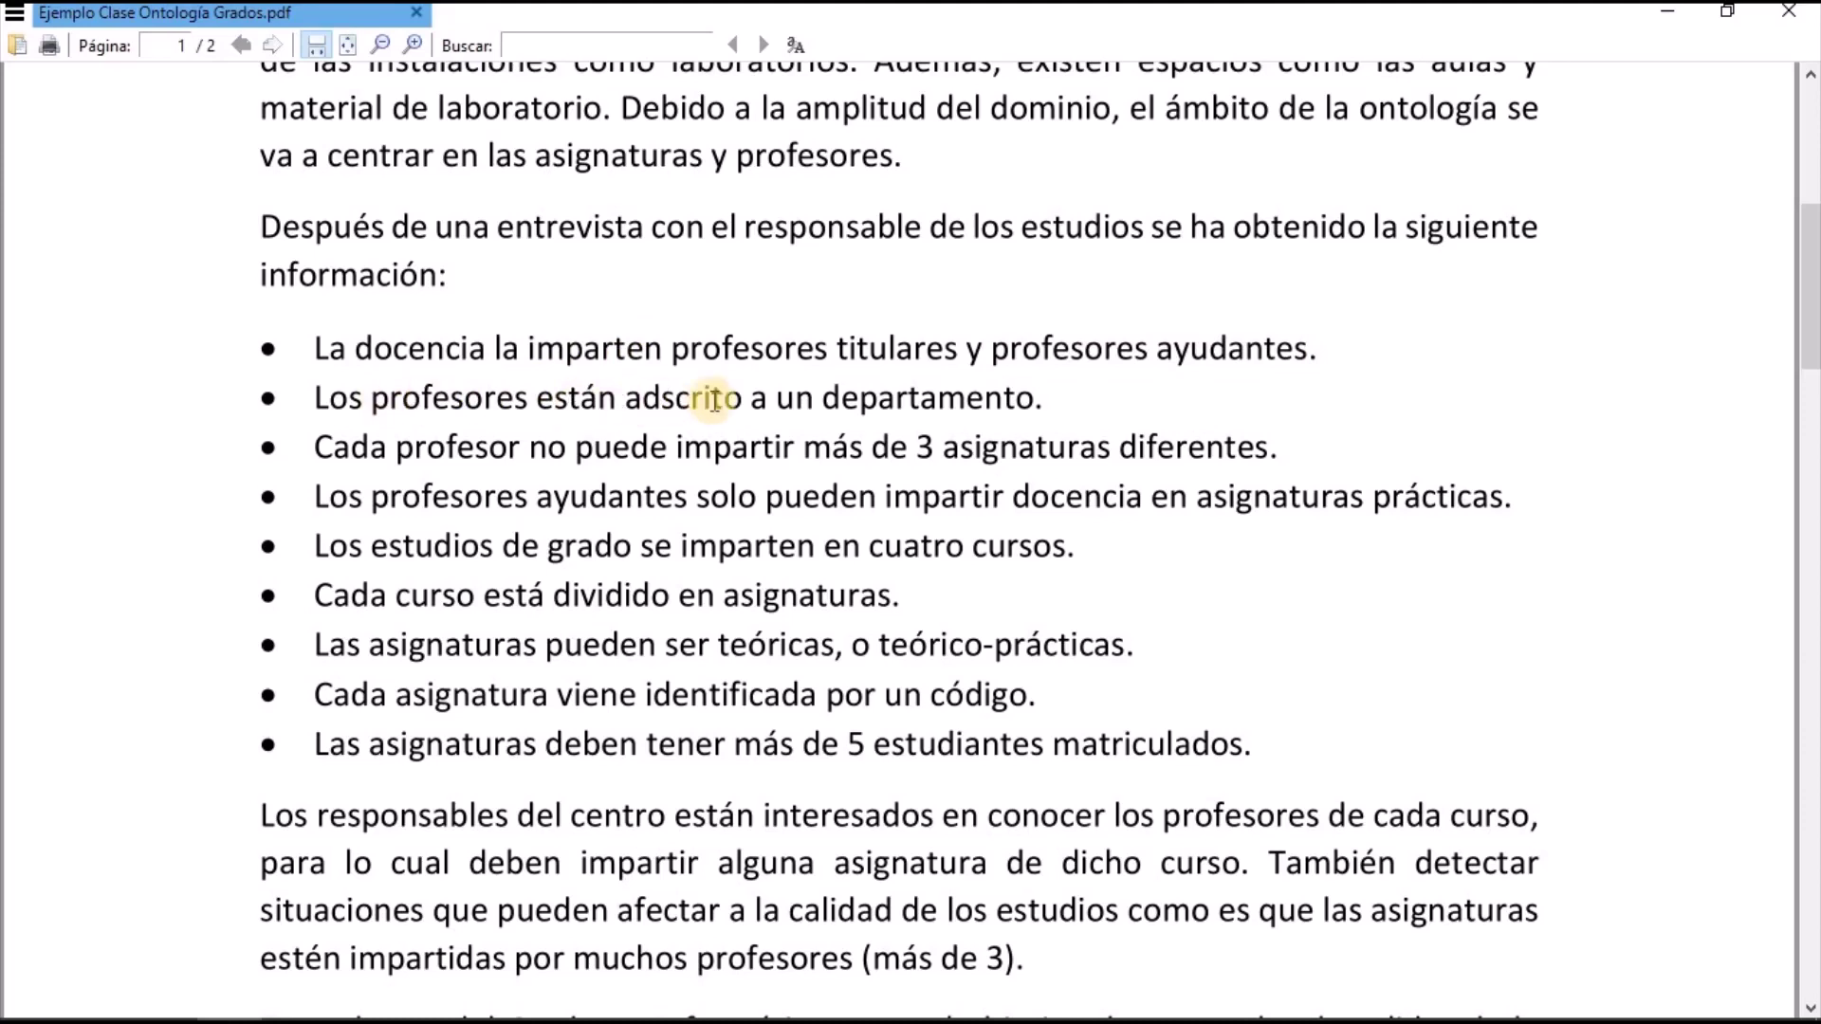
drag(822, 398, 1032, 399)
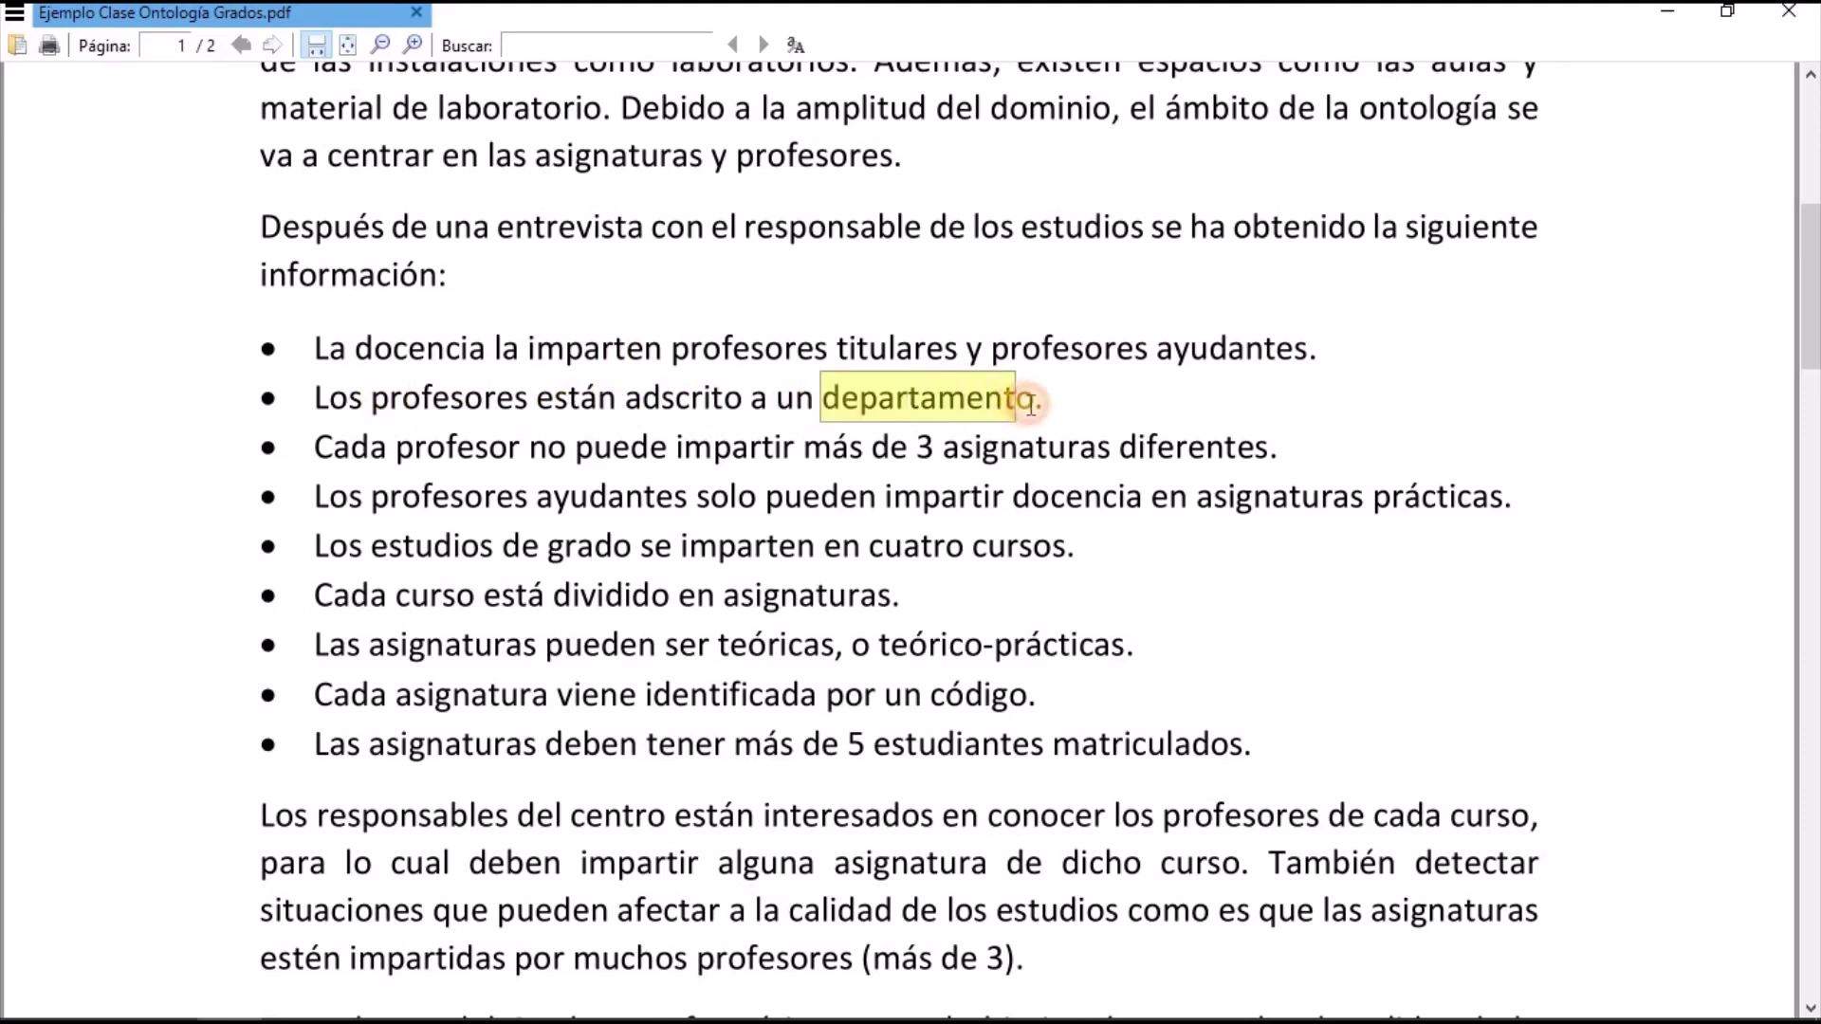
click(1022, 442)
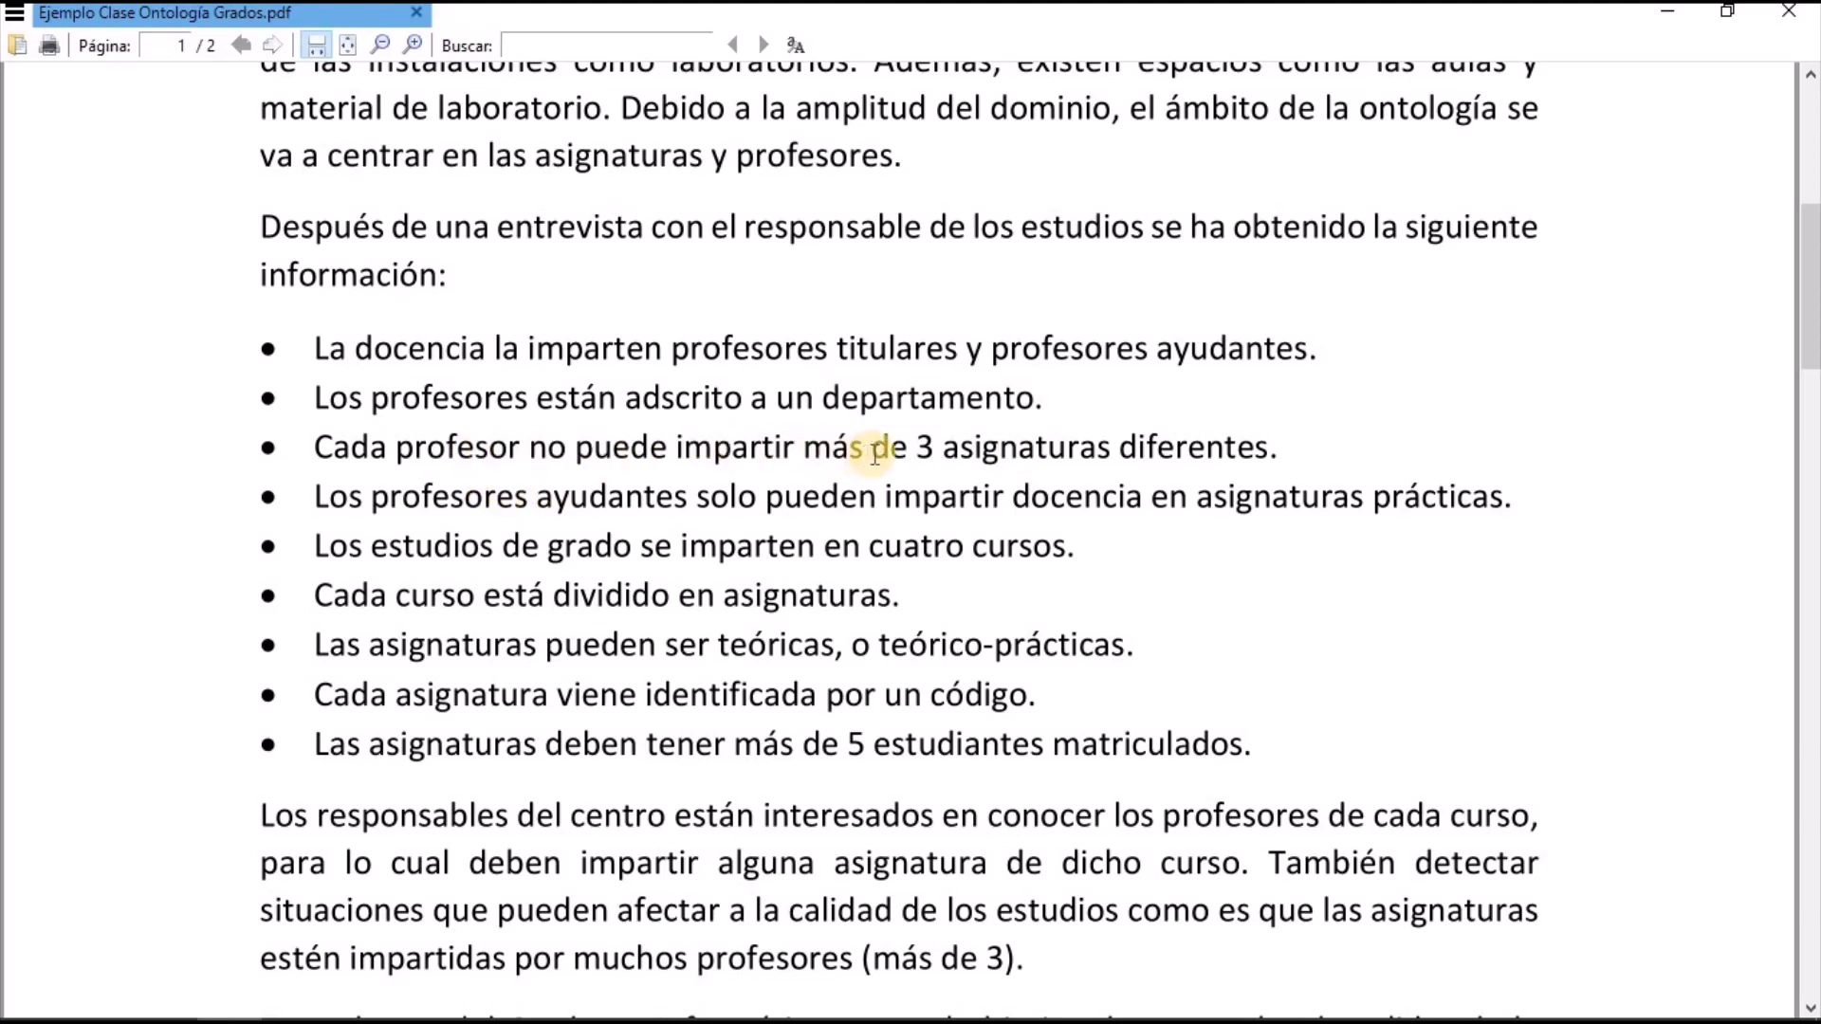
drag(940, 450, 1105, 453)
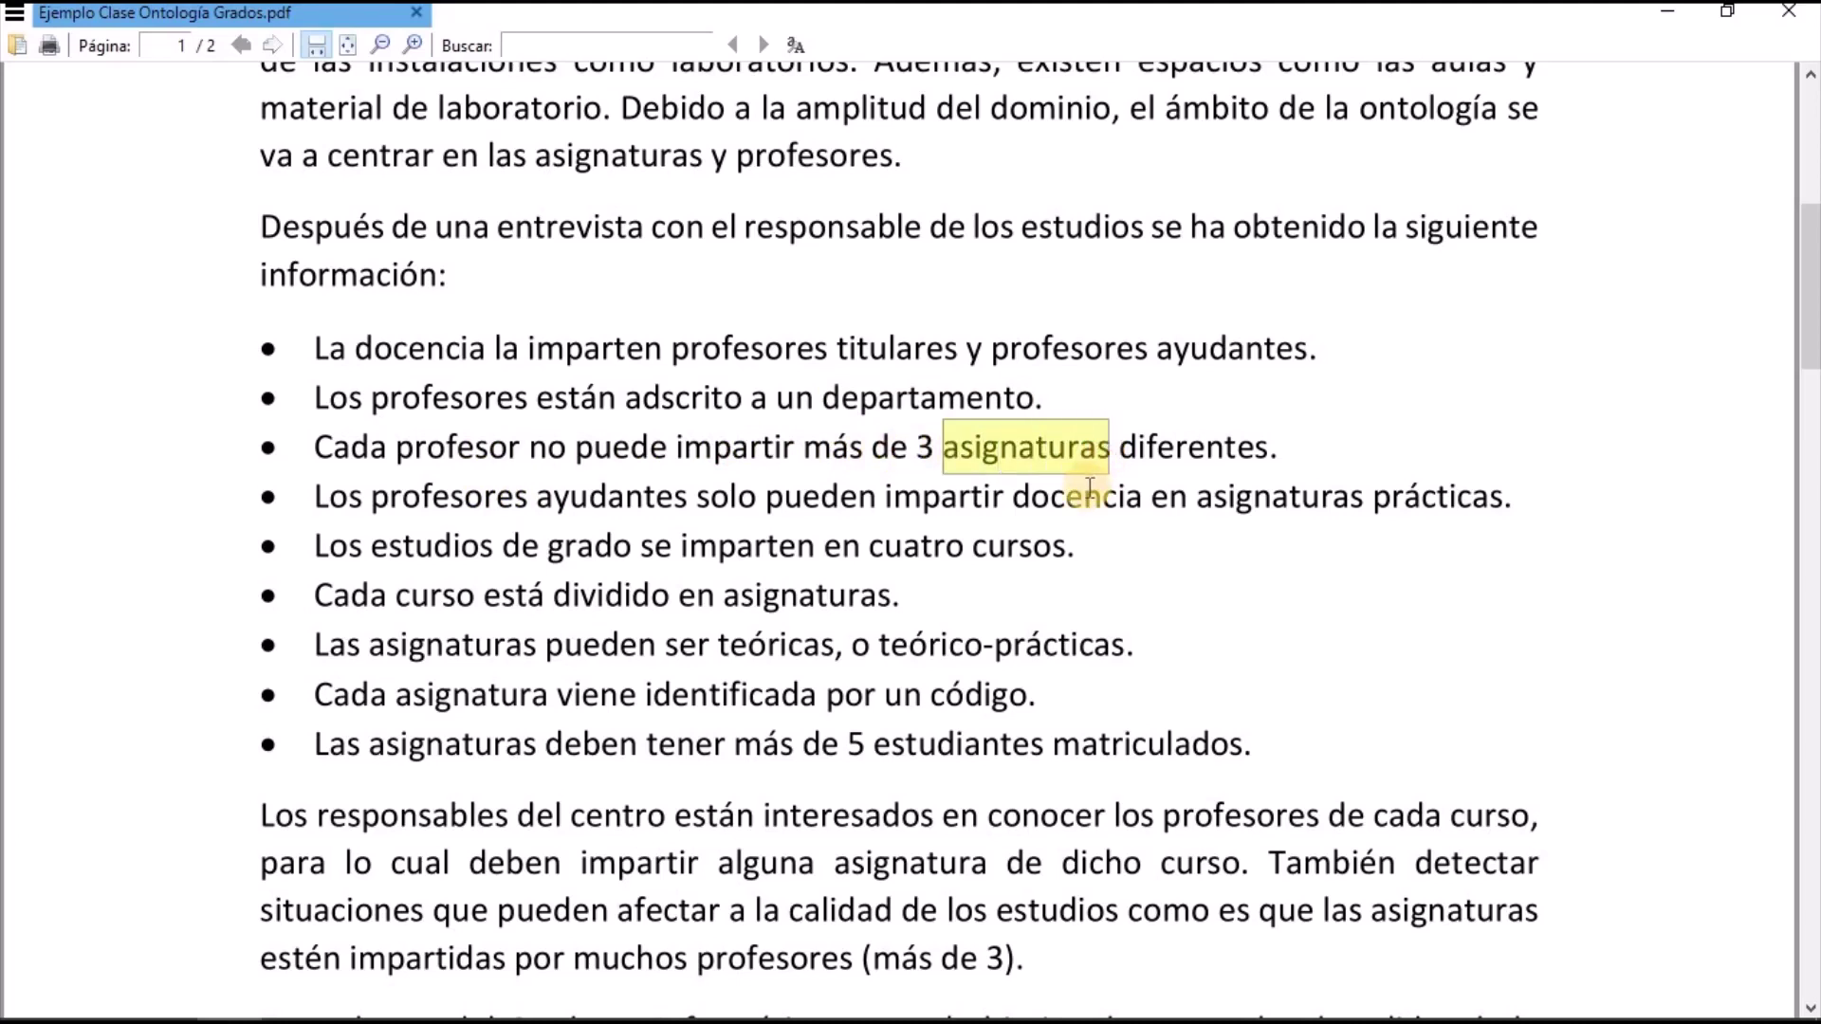
click(1089, 489)
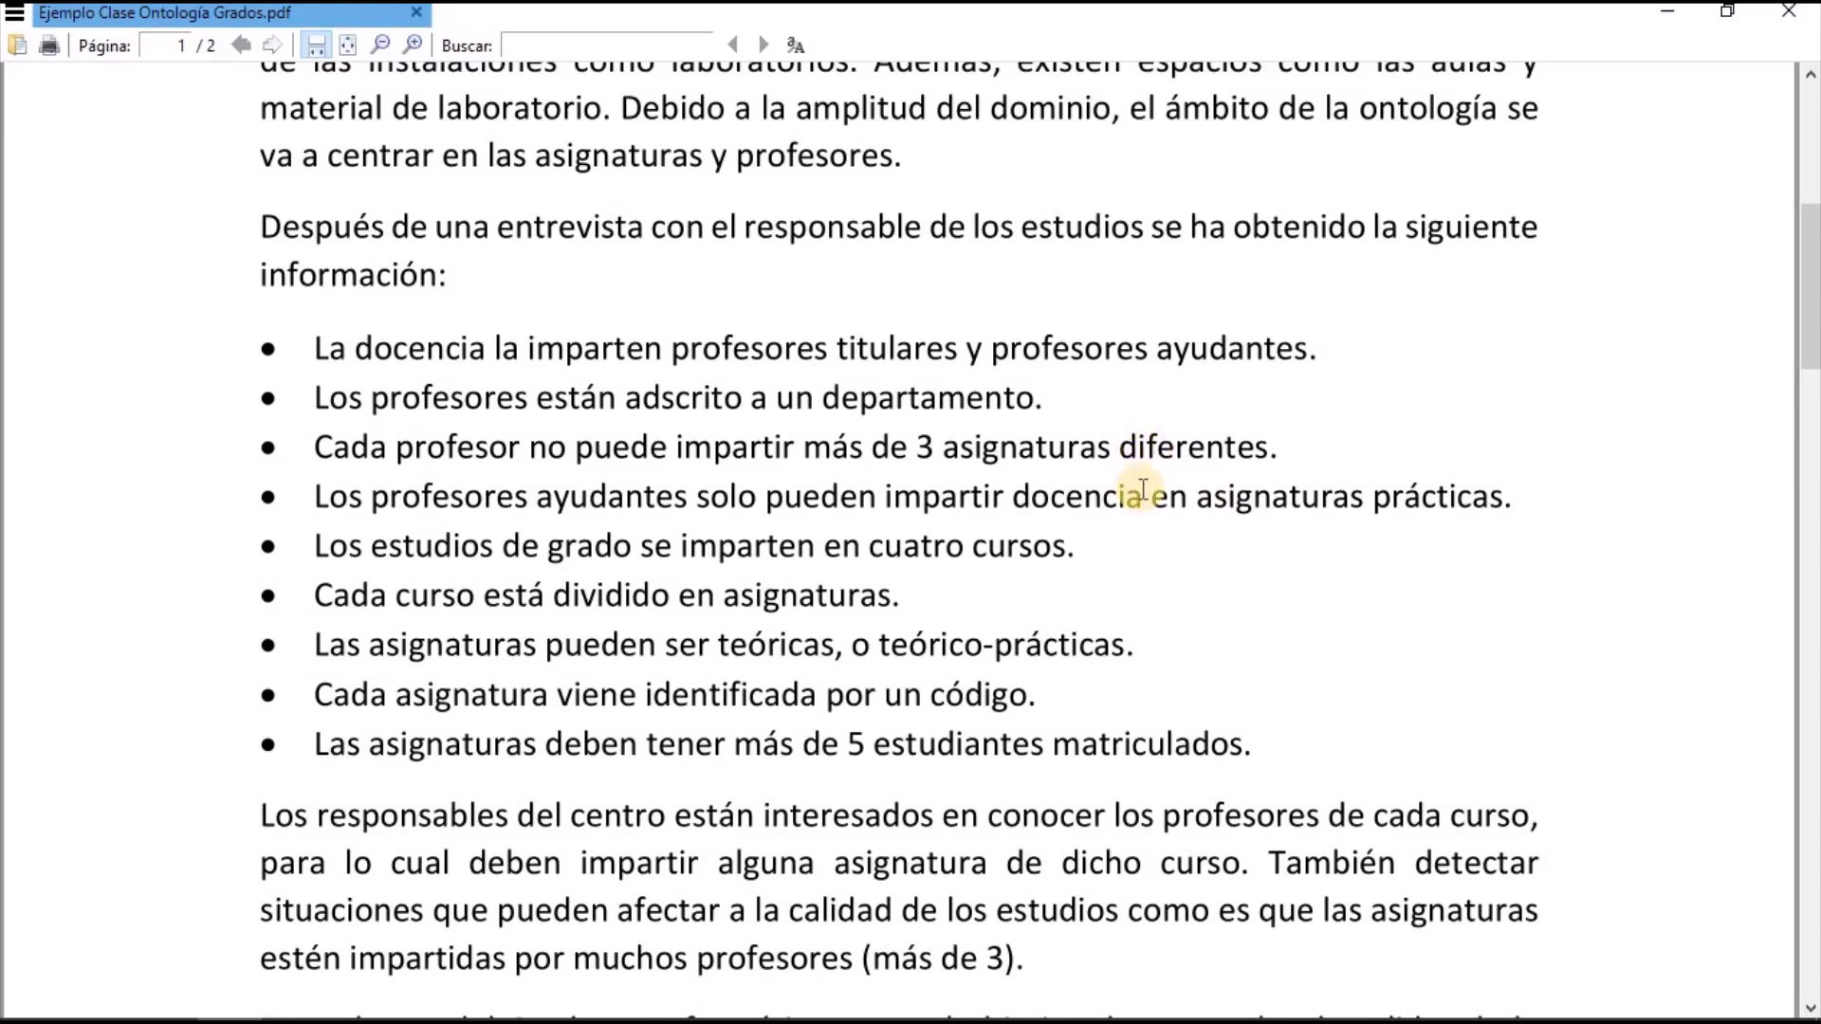
Examine the requirements on the cuatro cursos, their division into asignaturas, and the teóricas and teórico-prácticas subject types
scroll(1142, 490, down, 1)
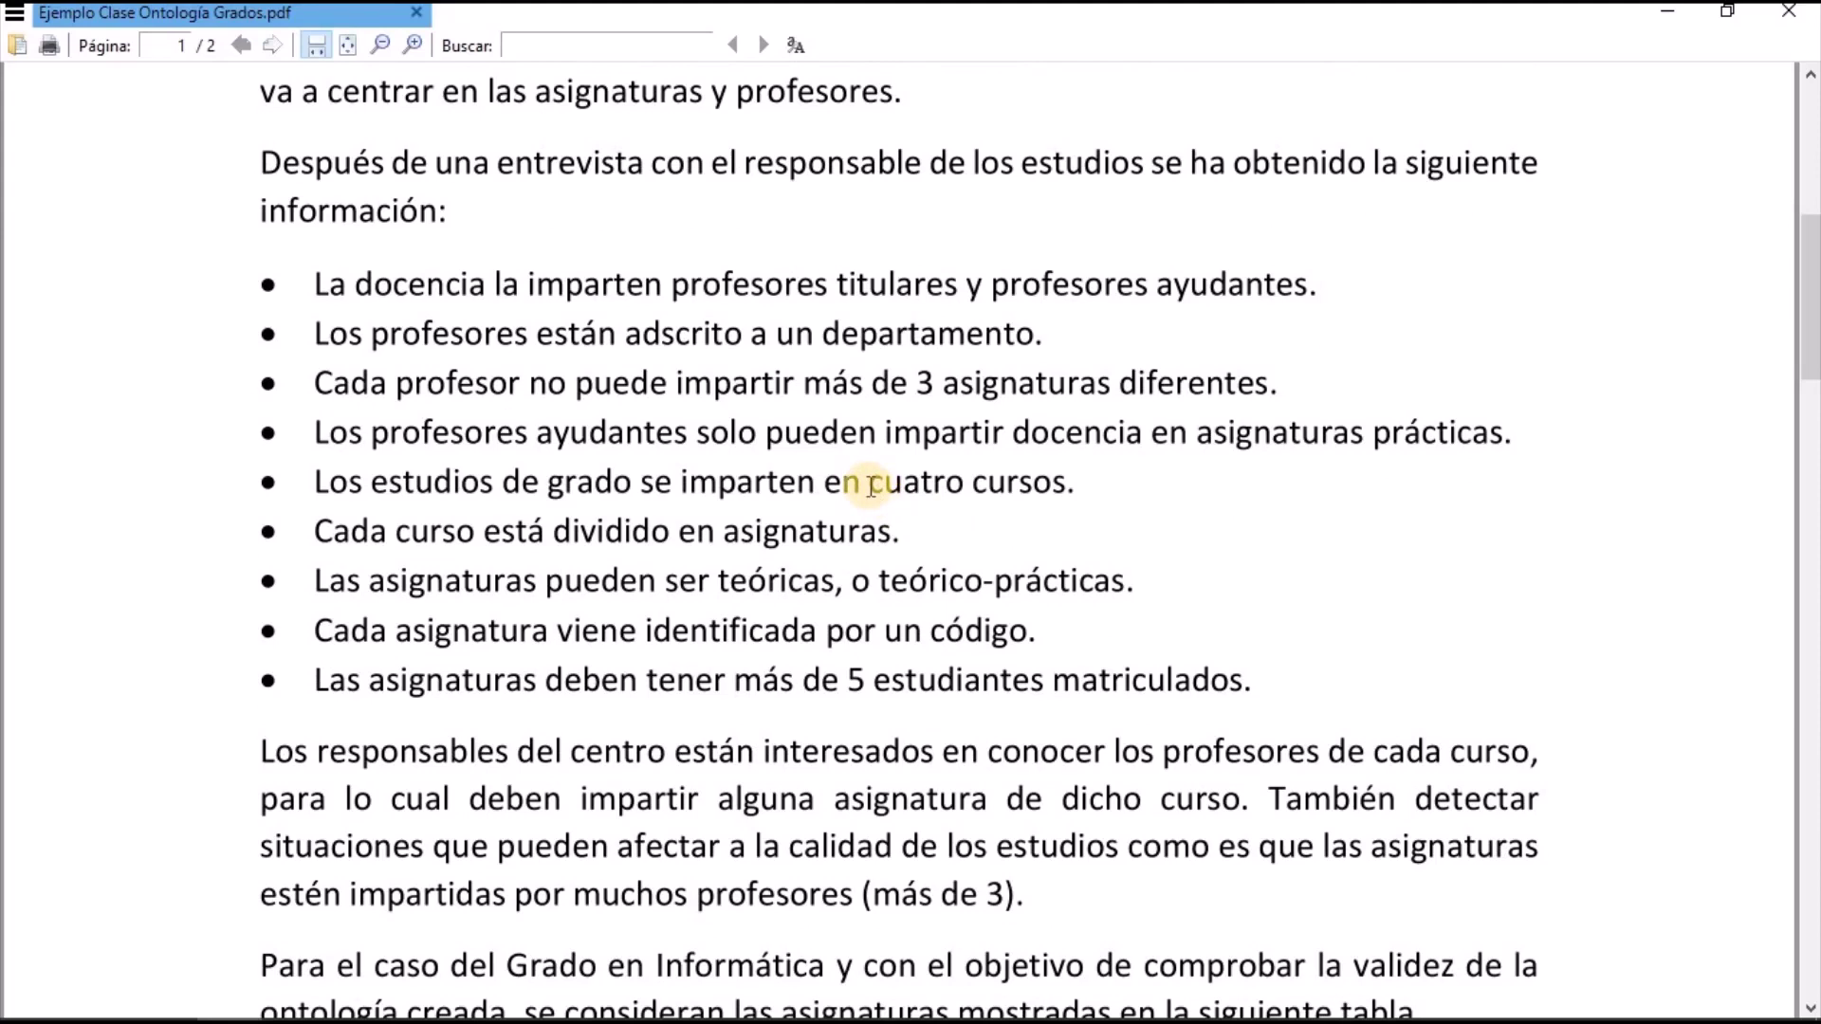
drag(868, 485, 1067, 497)
click(1060, 493)
drag(723, 531, 891, 533)
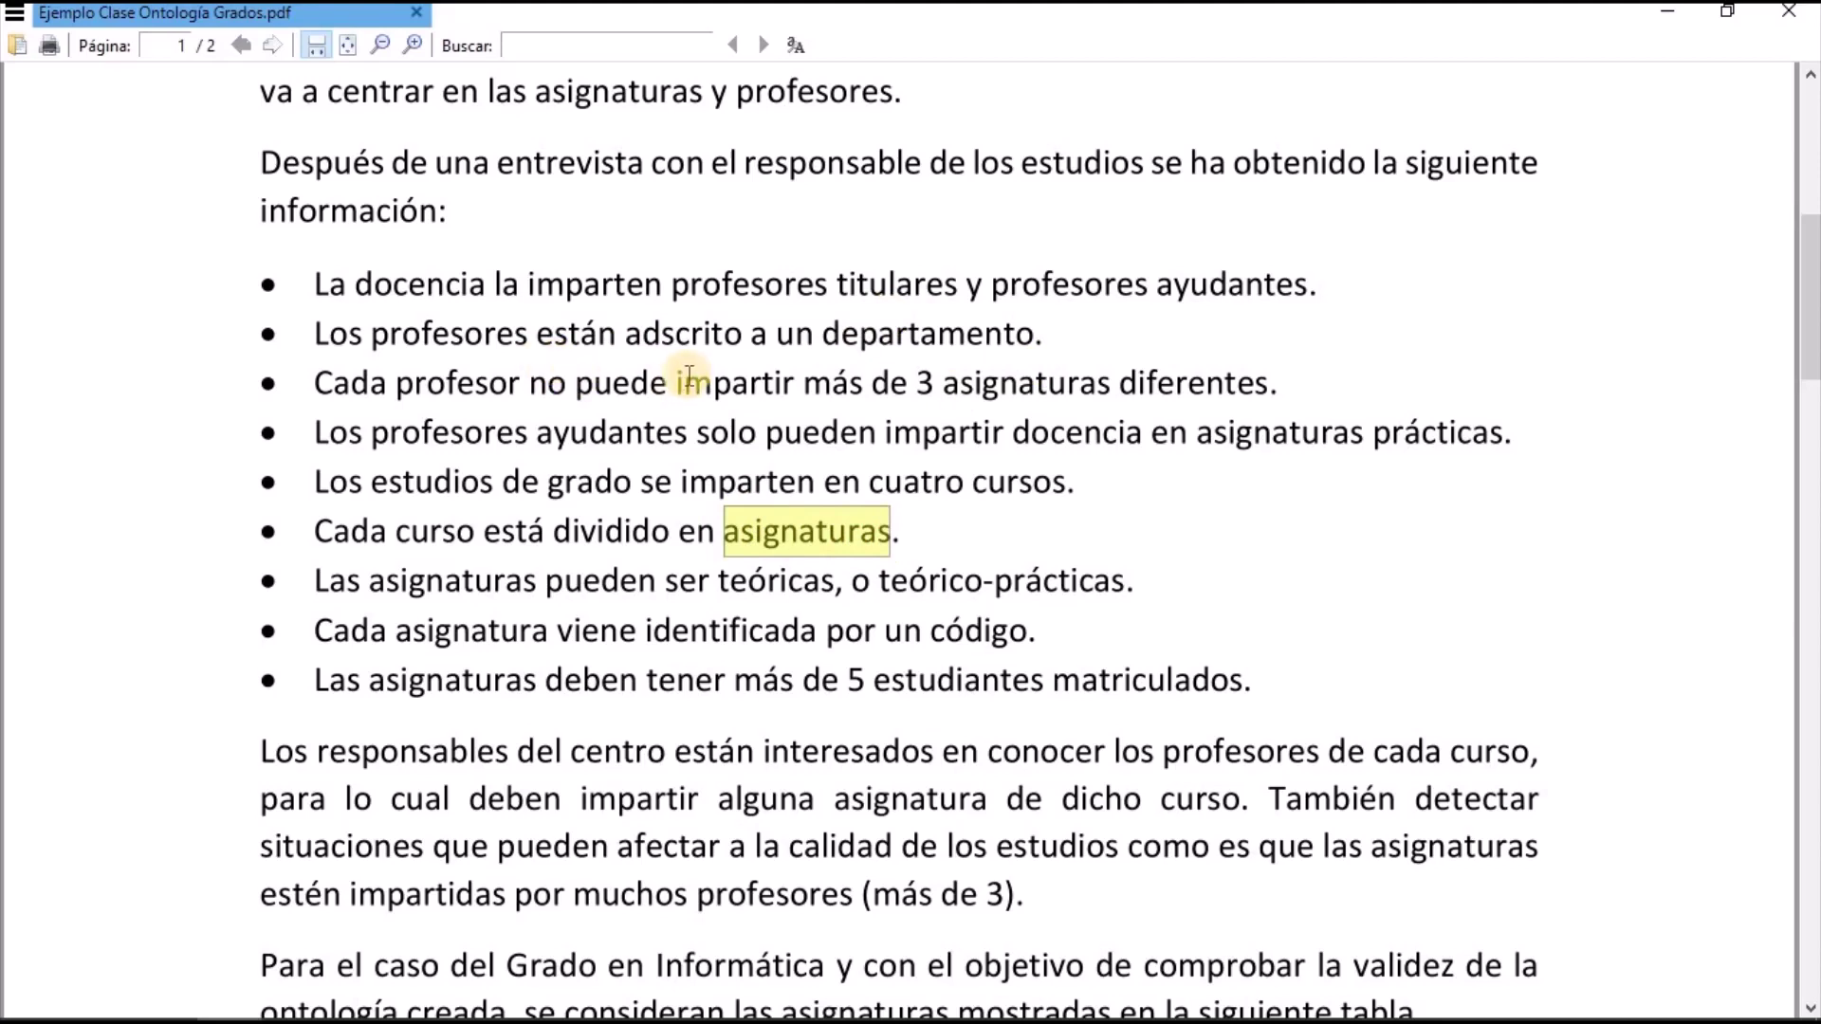
click(687, 537)
drag(719, 582, 833, 591)
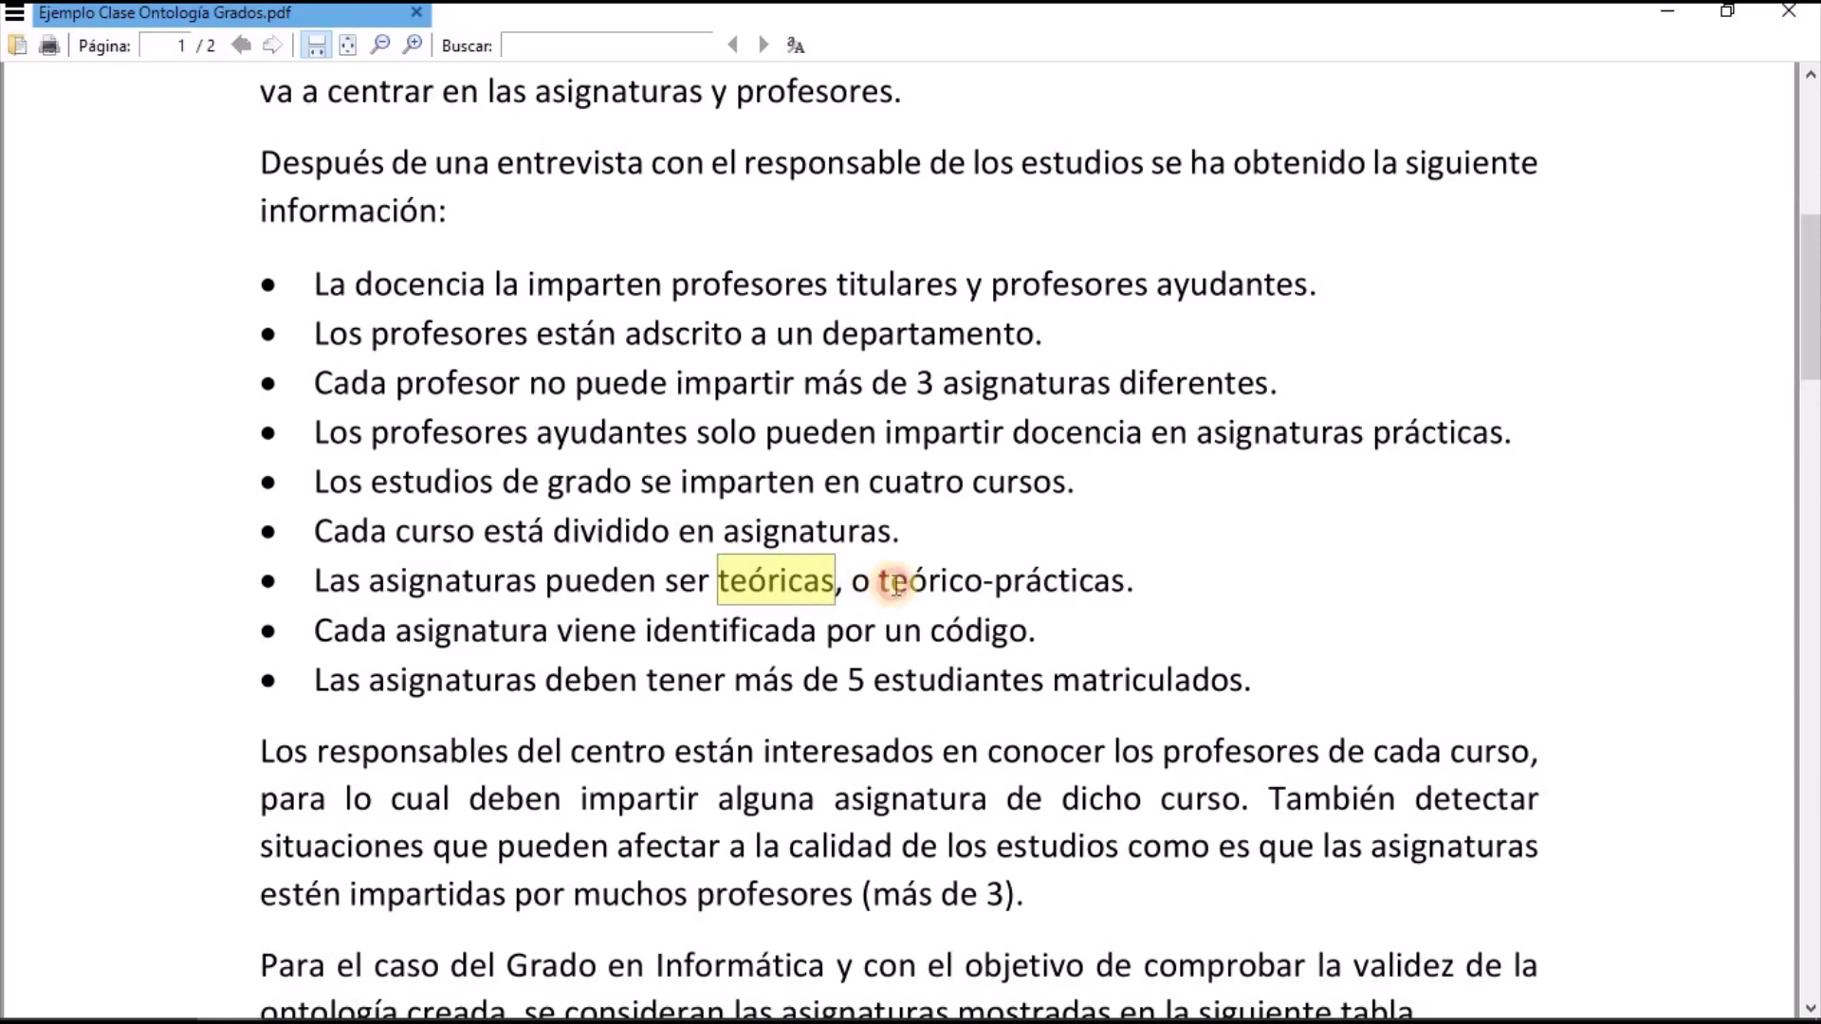
drag(896, 585, 1112, 586)
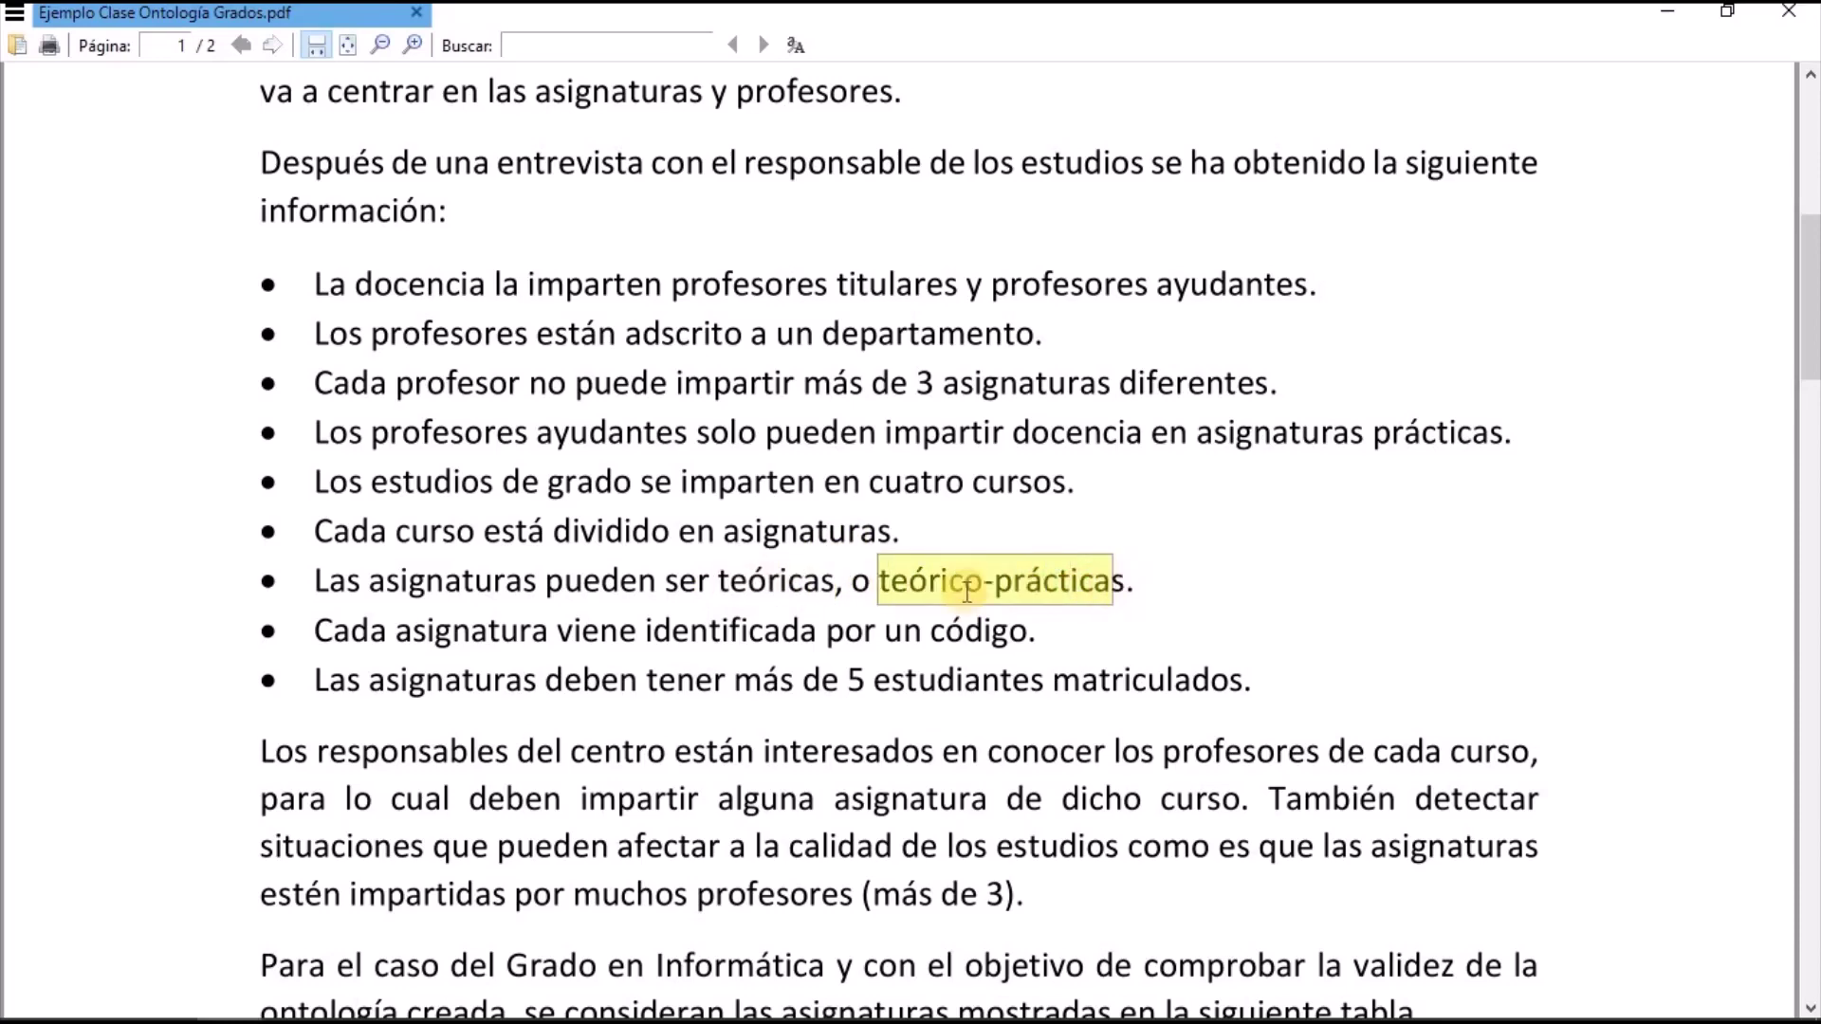
scroll(816, 588, down, 1)
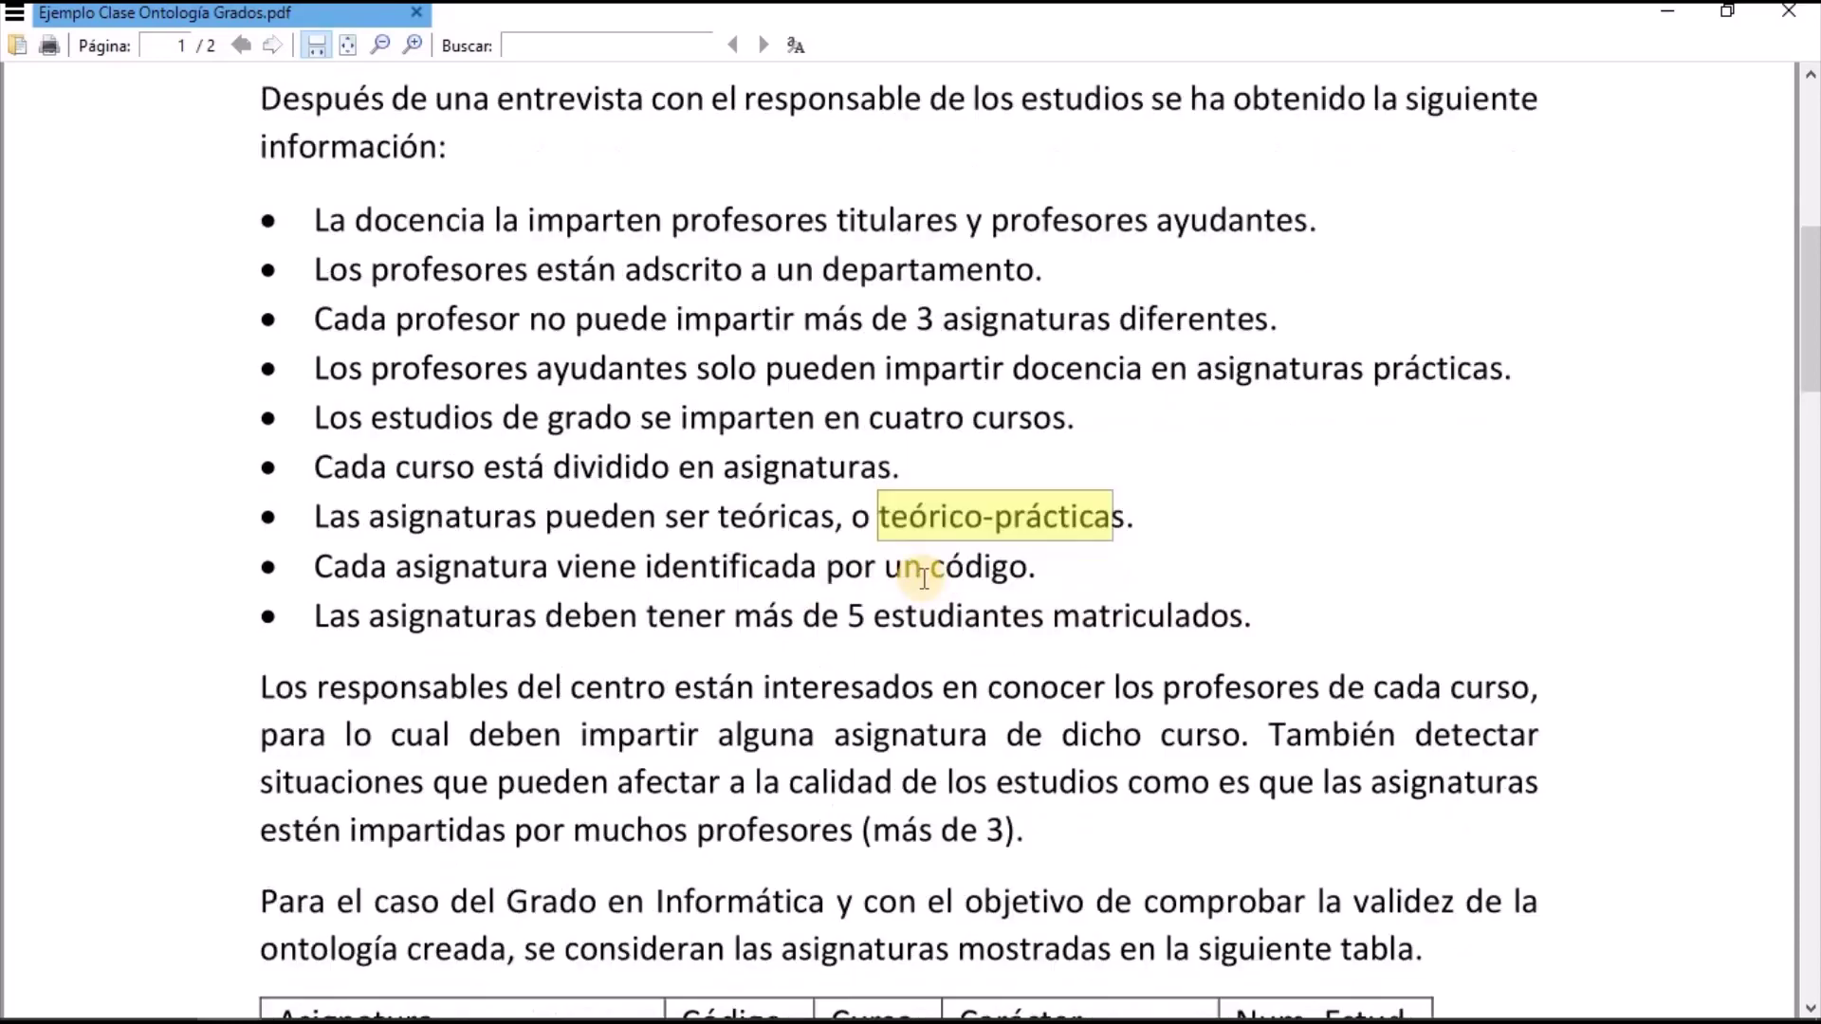
click(822, 551)
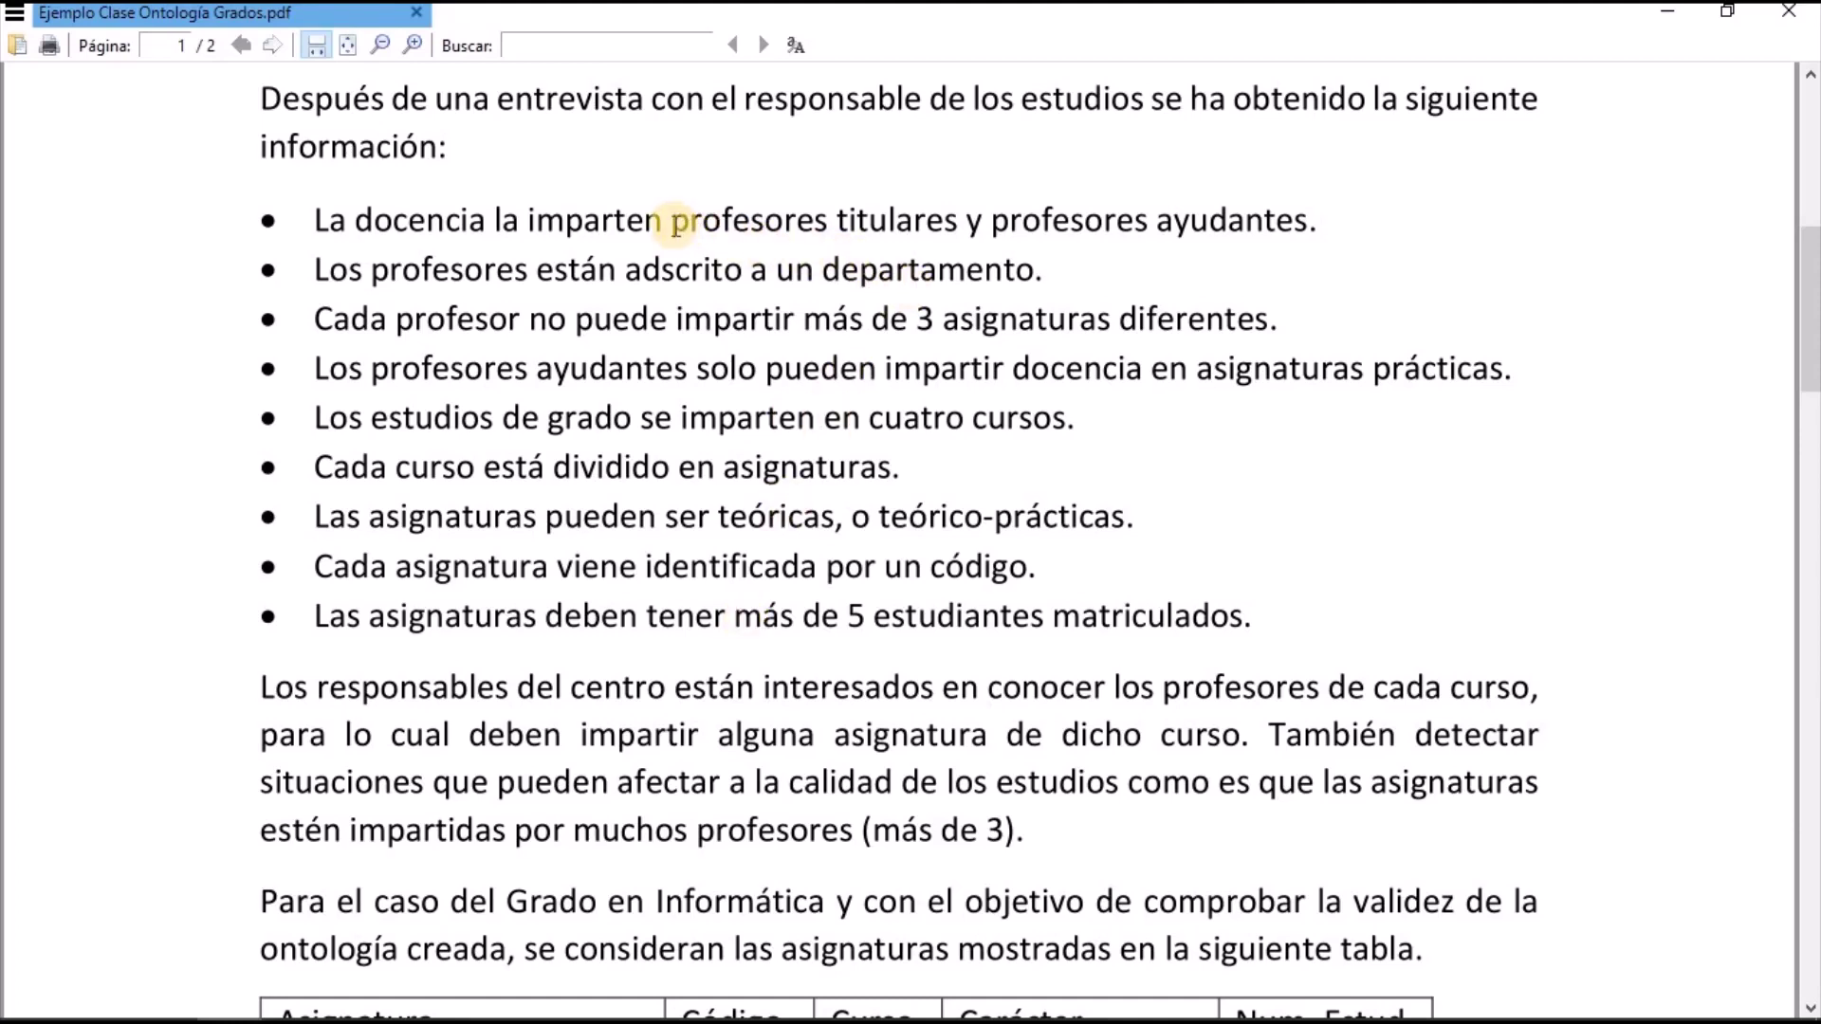
Reread the requirements for the profesor types and departamento, and for the asignaturas' type, código and number of estudiantes
drag(733, 227, 1309, 226)
click(1210, 256)
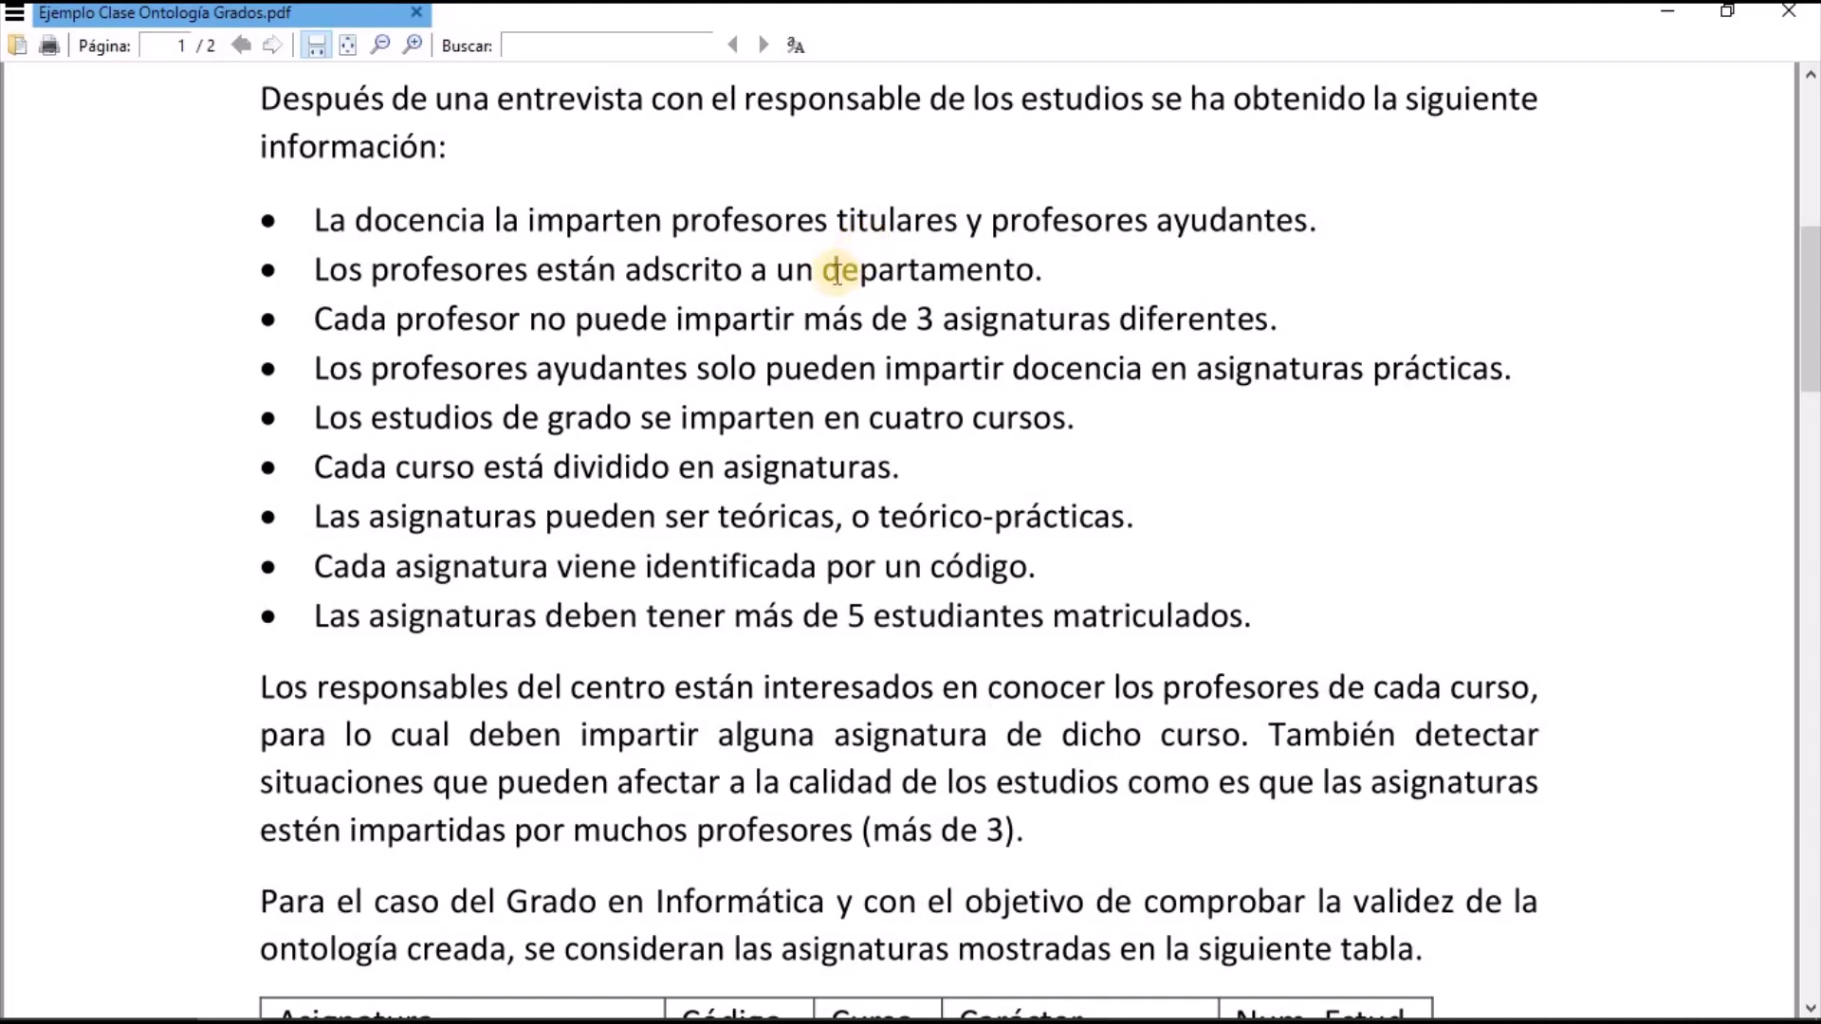
double_click(956, 269)
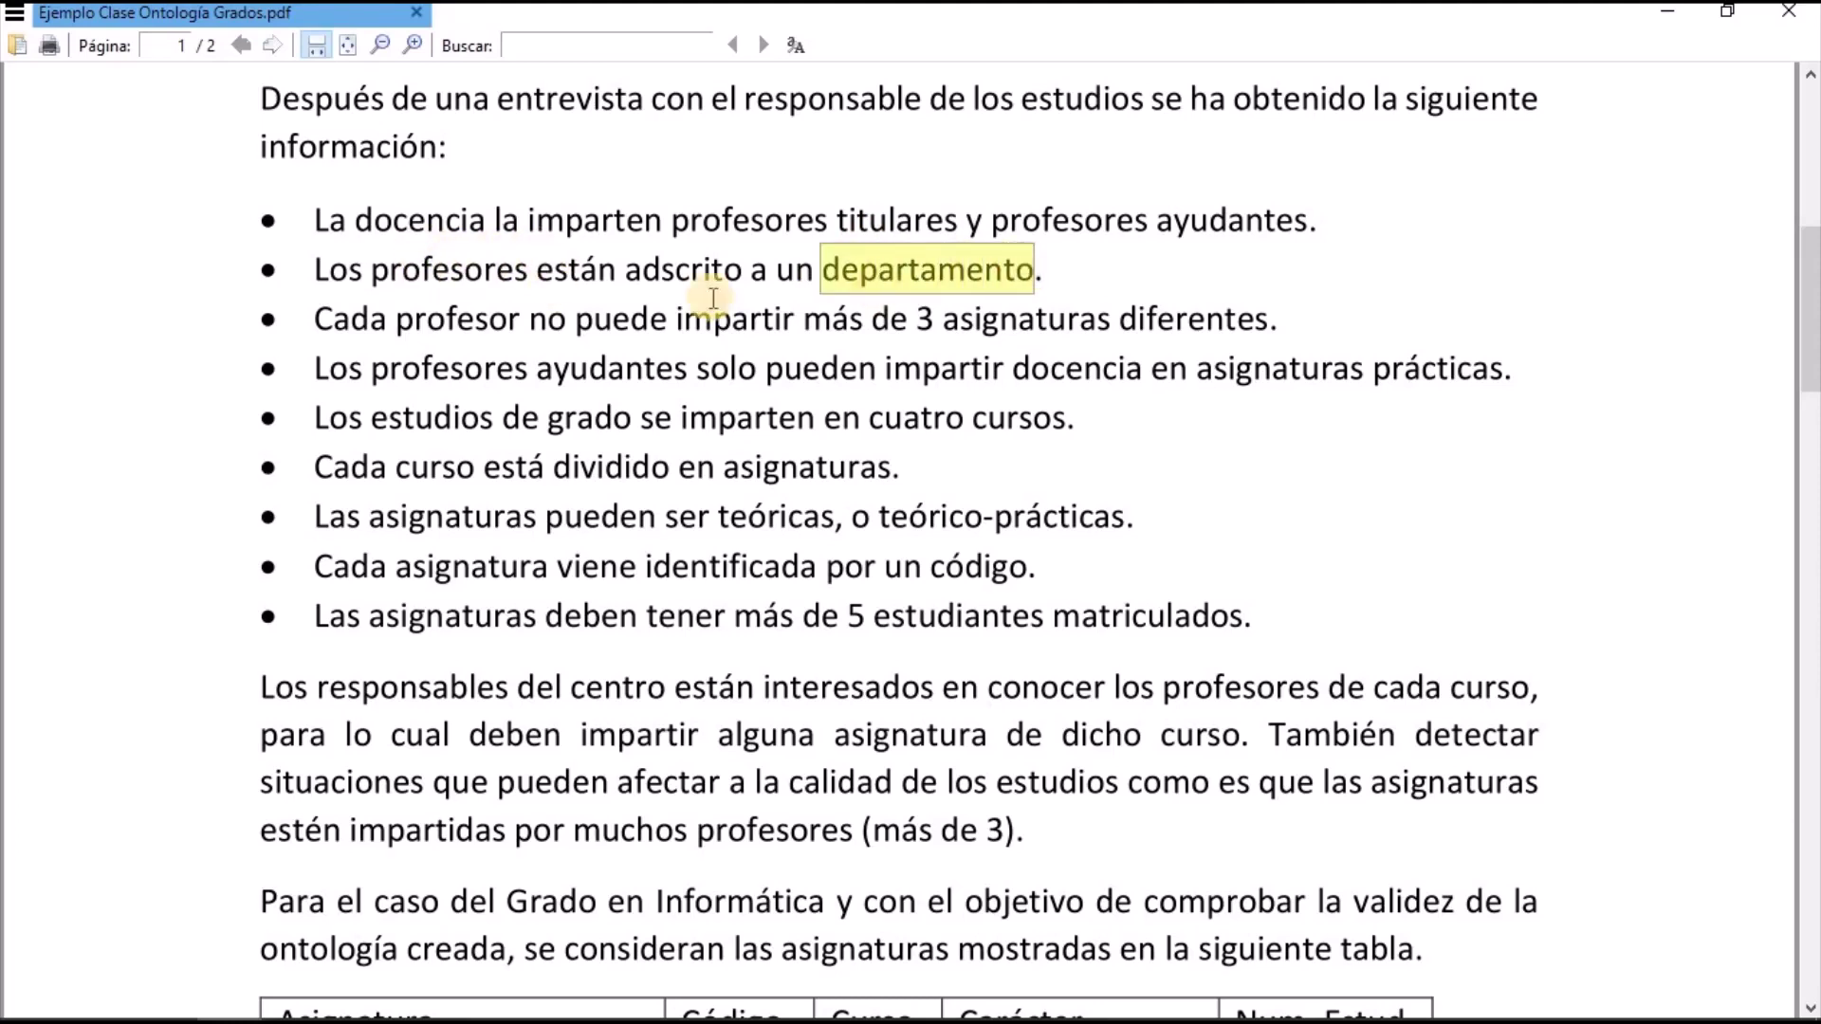
click(1185, 264)
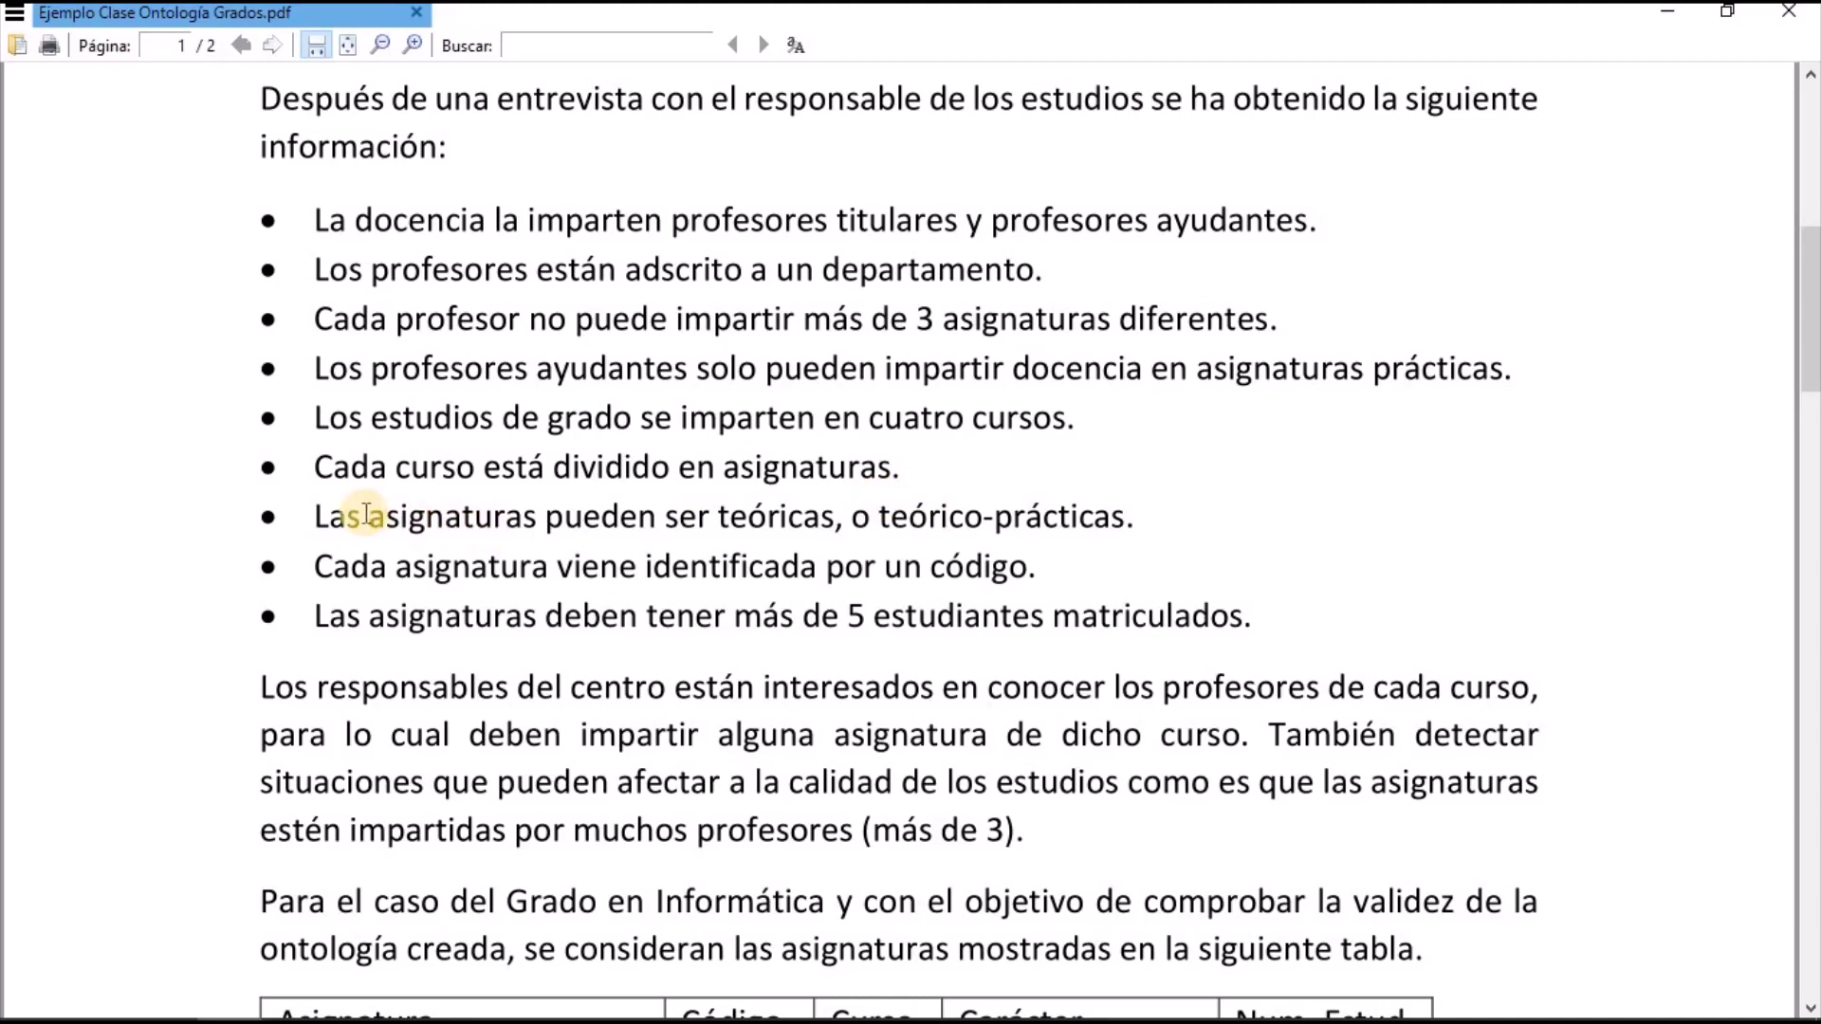
drag(368, 515, 538, 531)
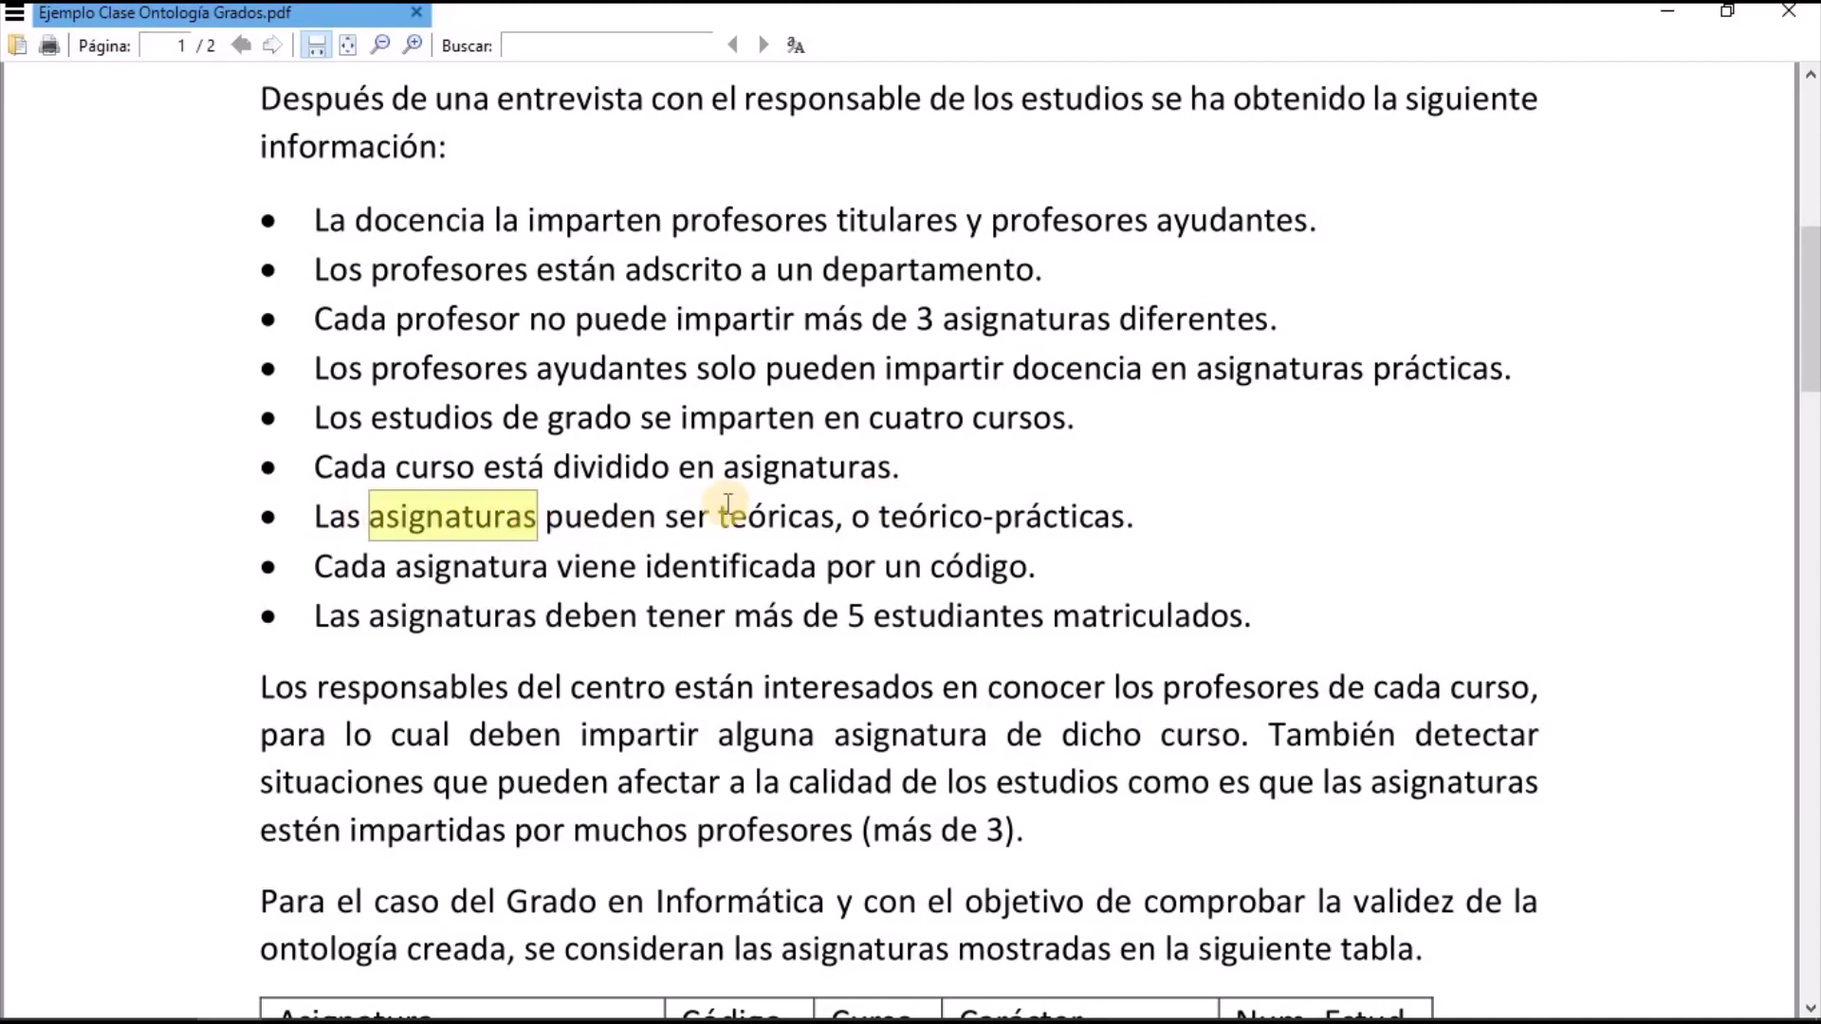
drag(718, 516, 1114, 571)
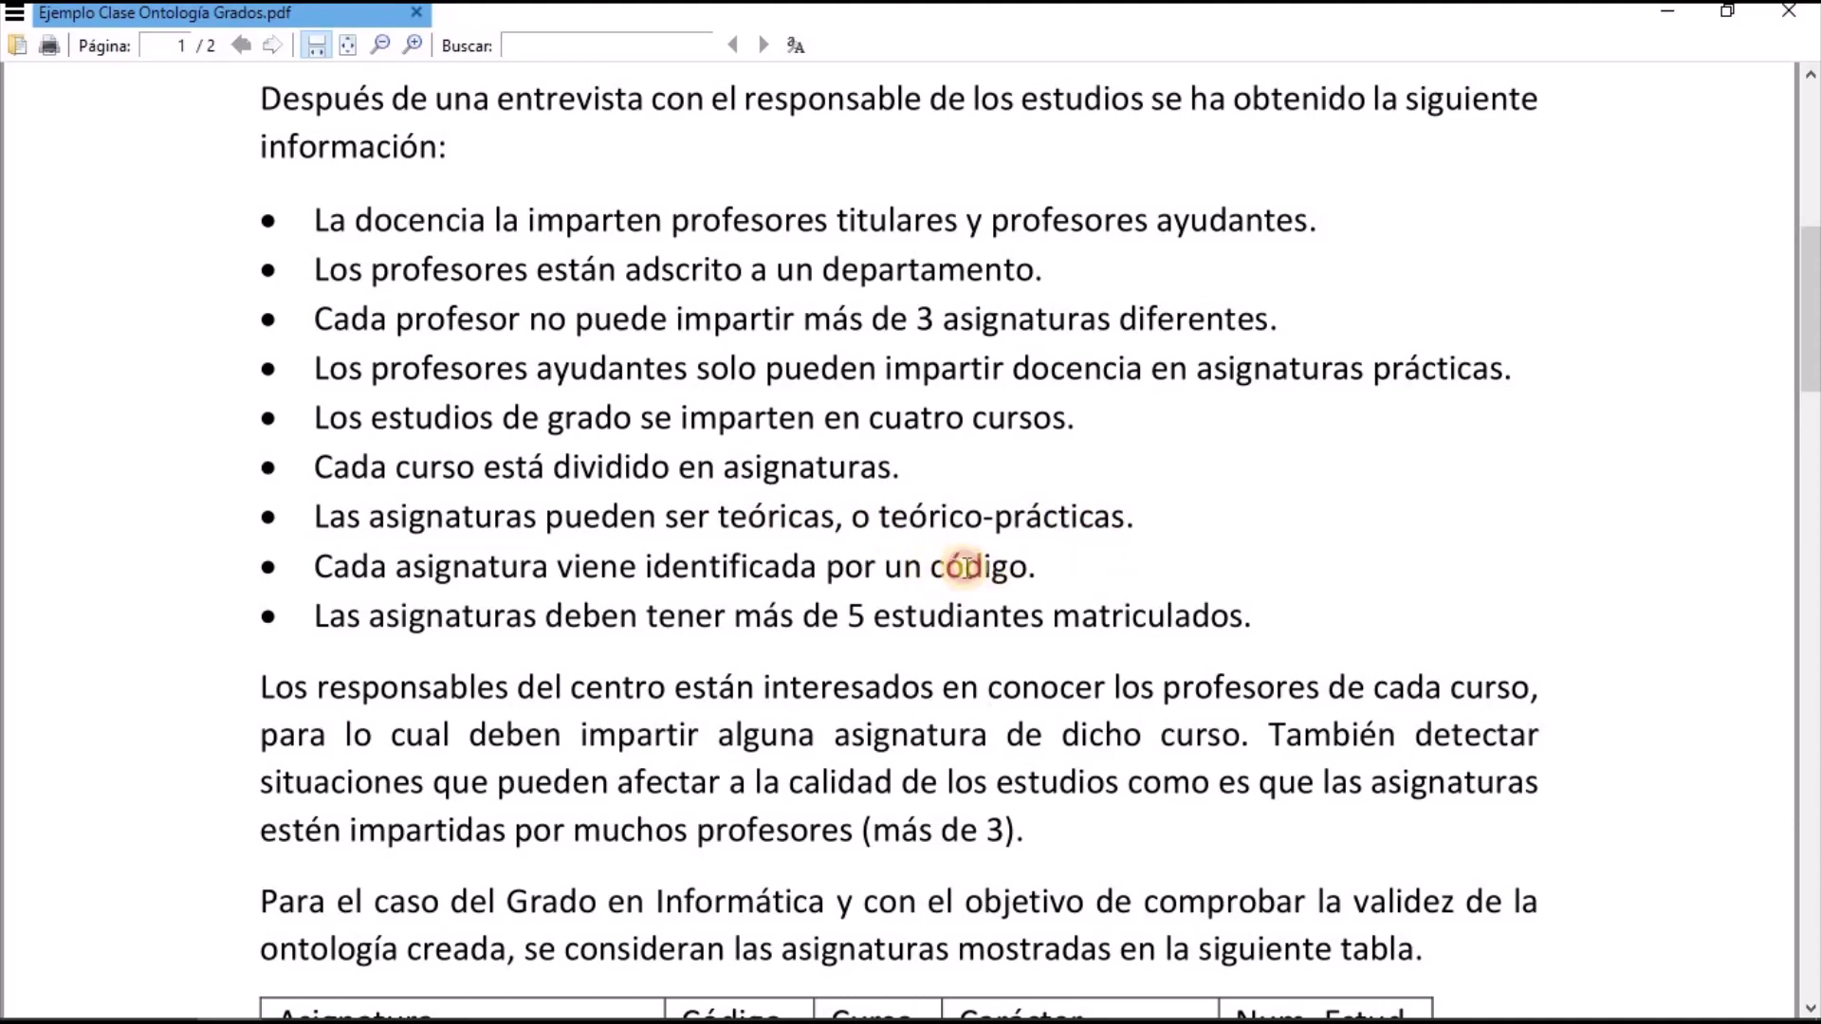
drag(929, 567, 1017, 569)
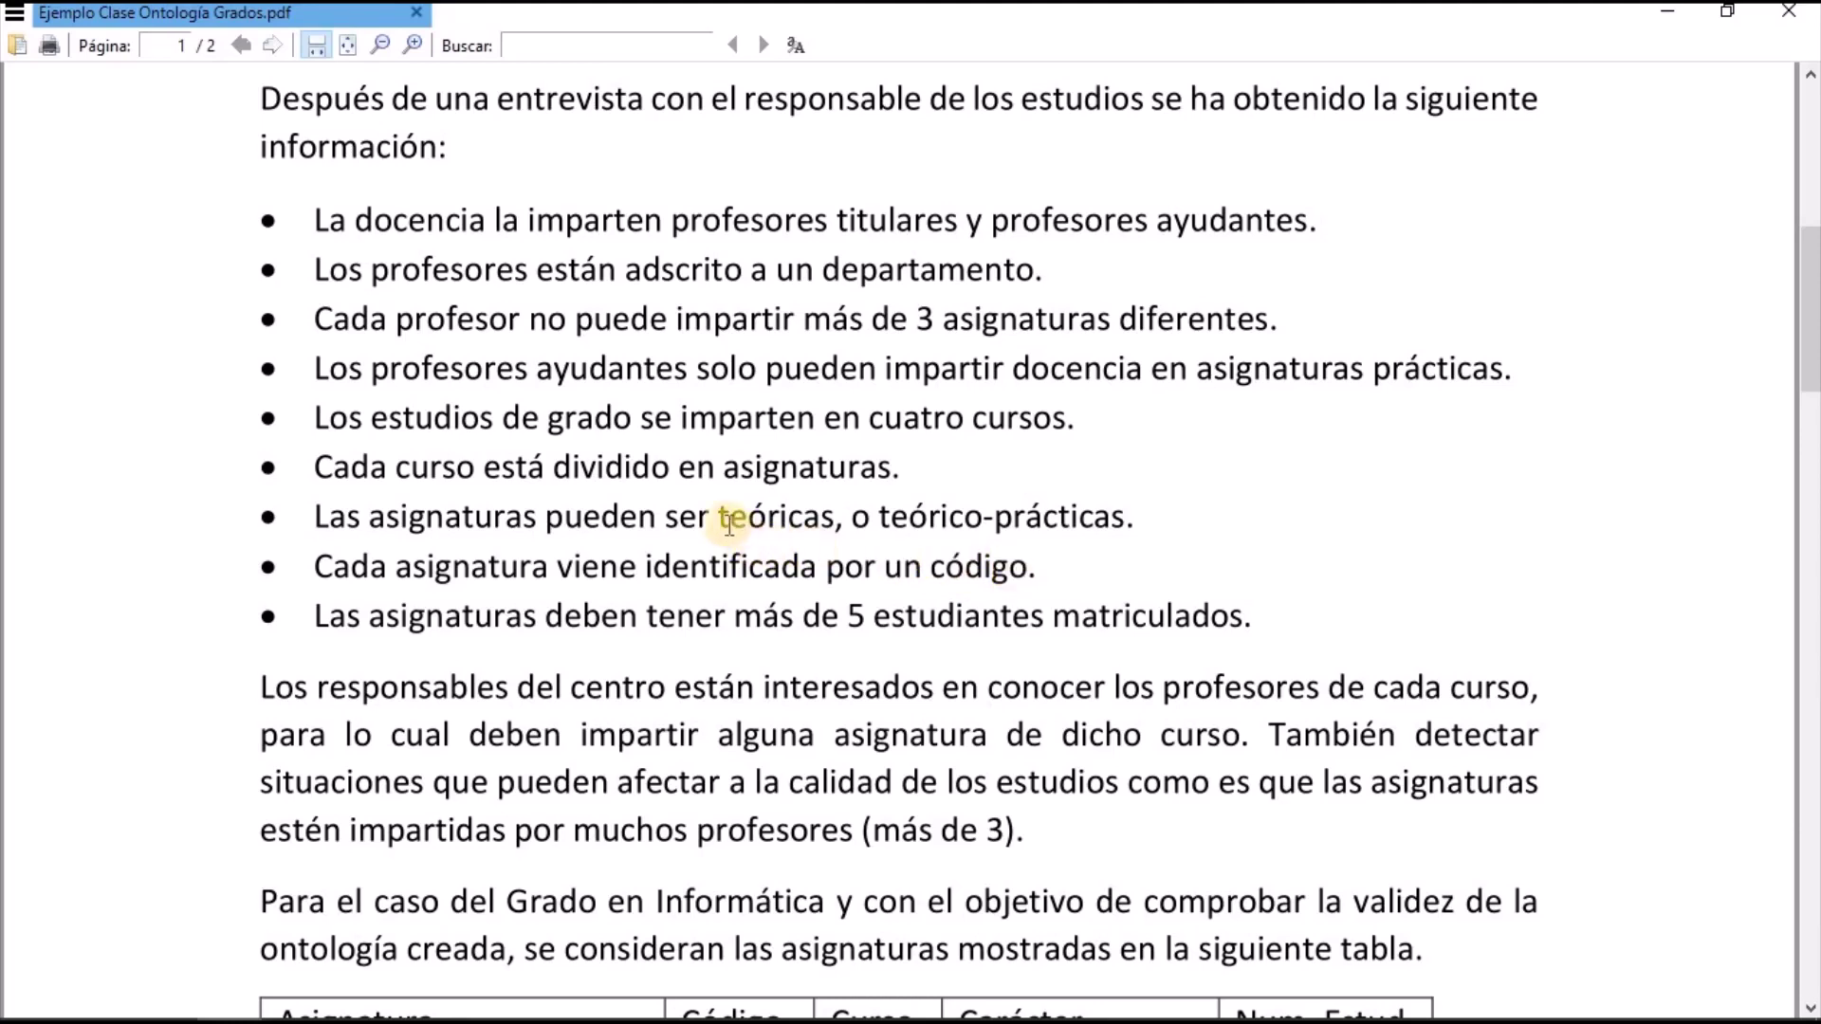
drag(721, 519, 834, 520)
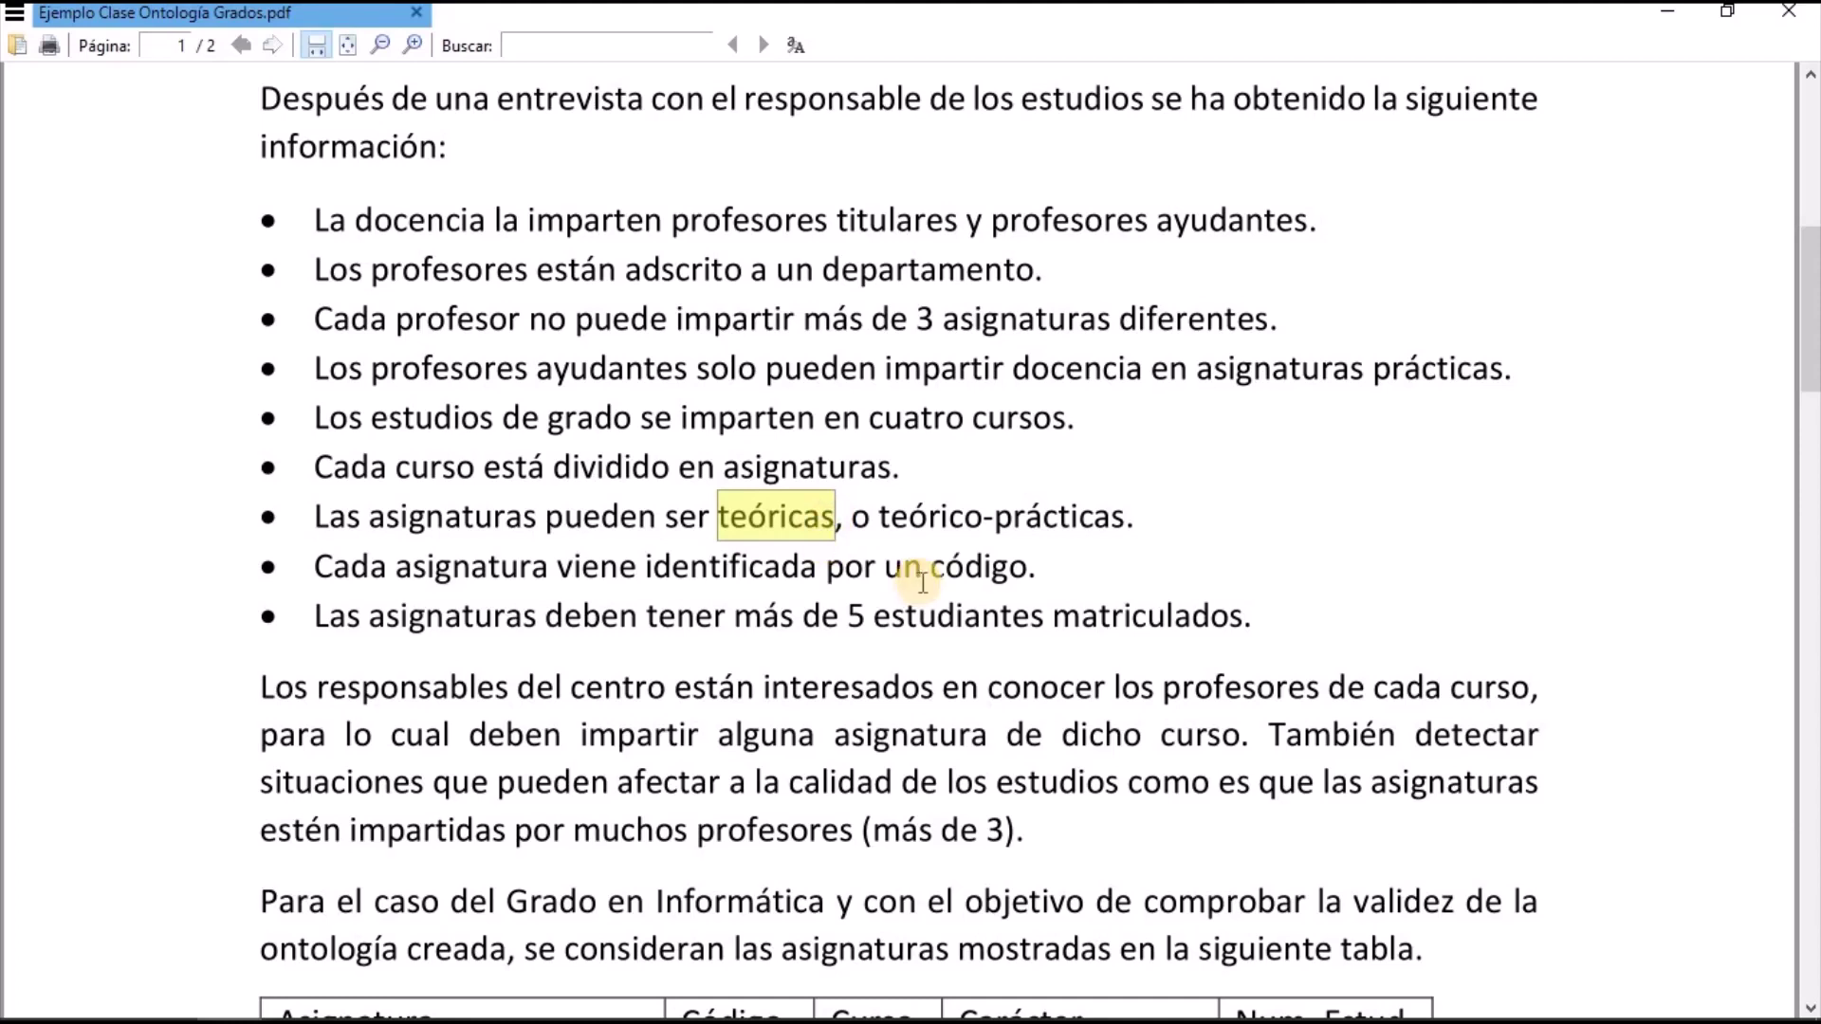
click(991, 569)
double_click(991, 569)
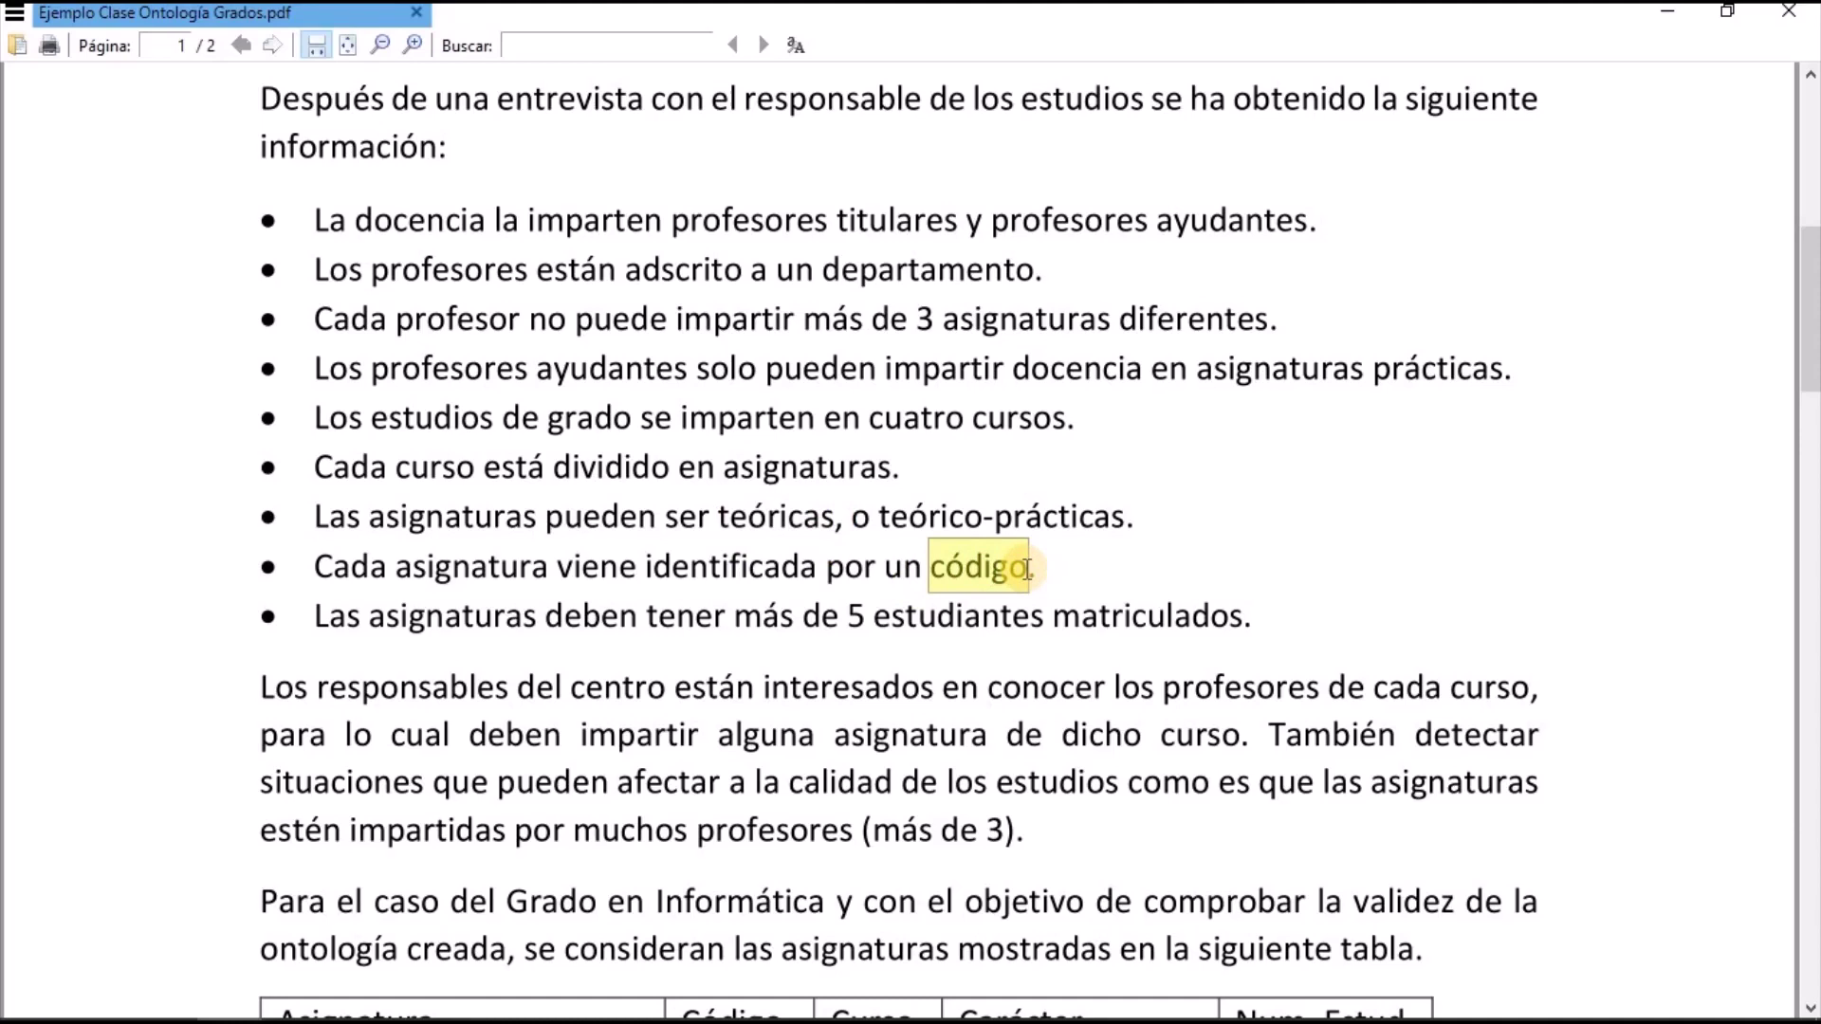
click(974, 617)
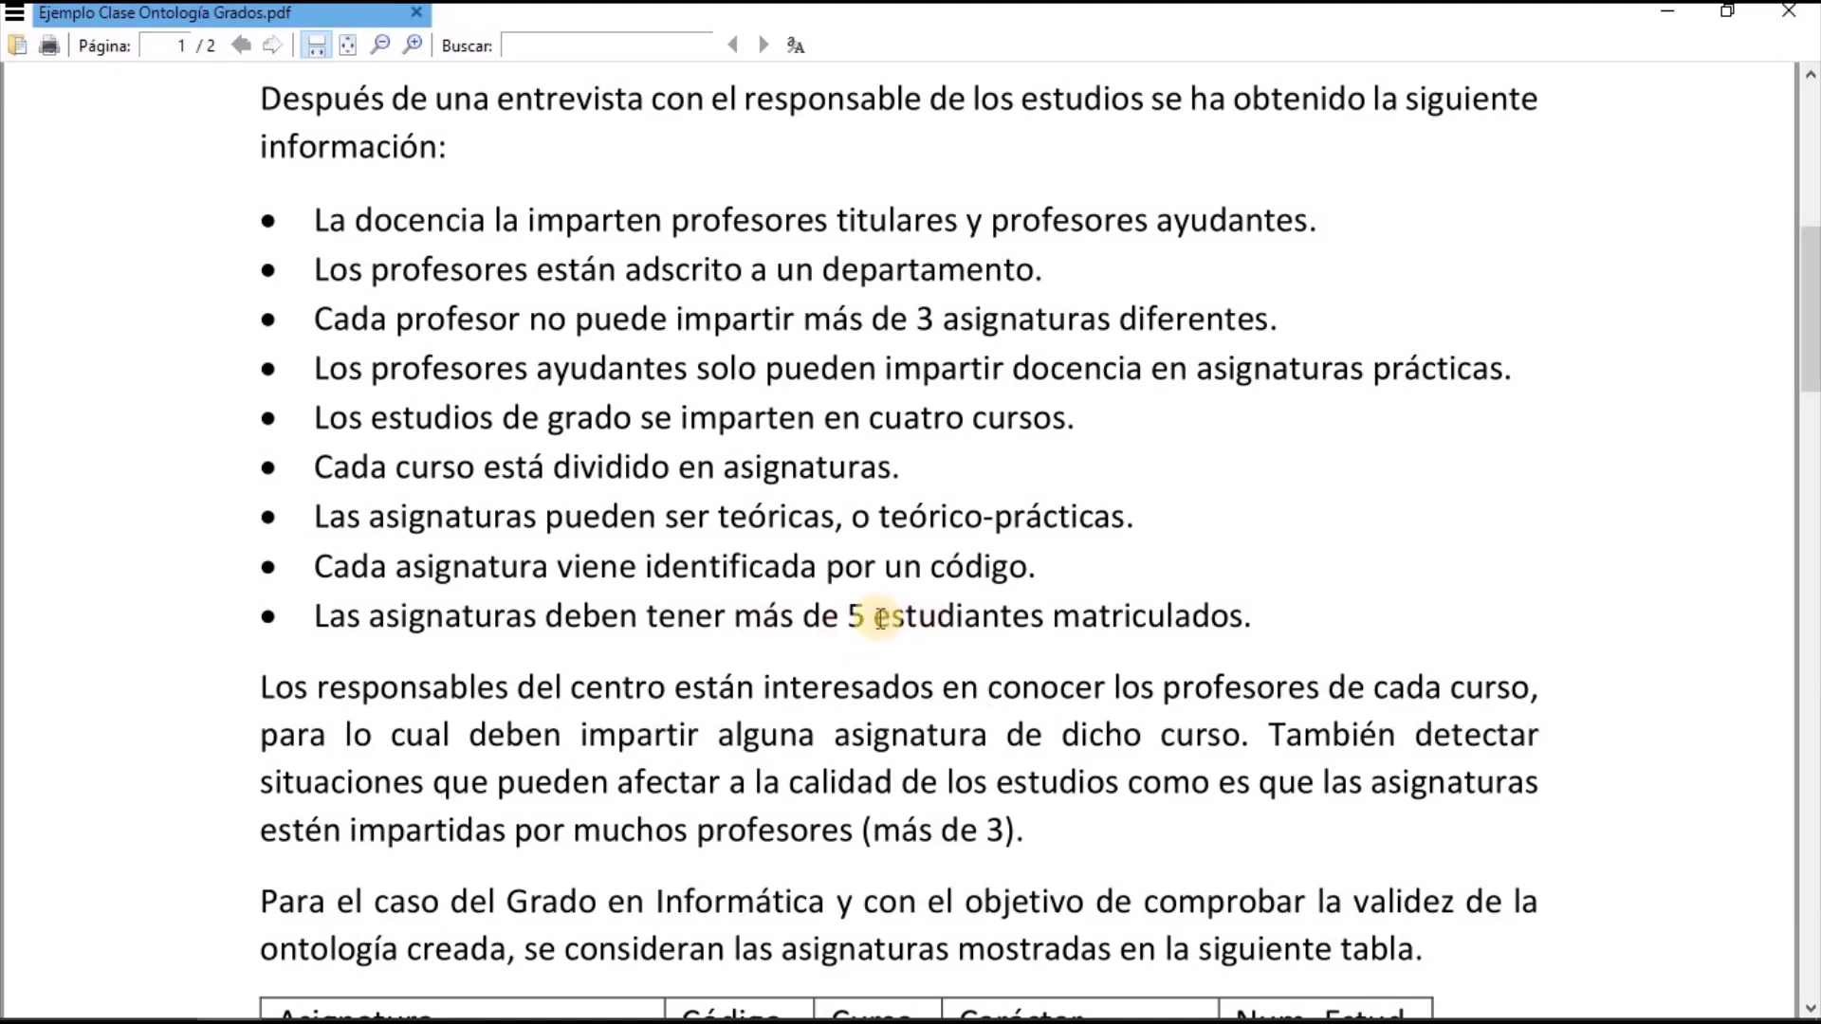
double_click(921, 626)
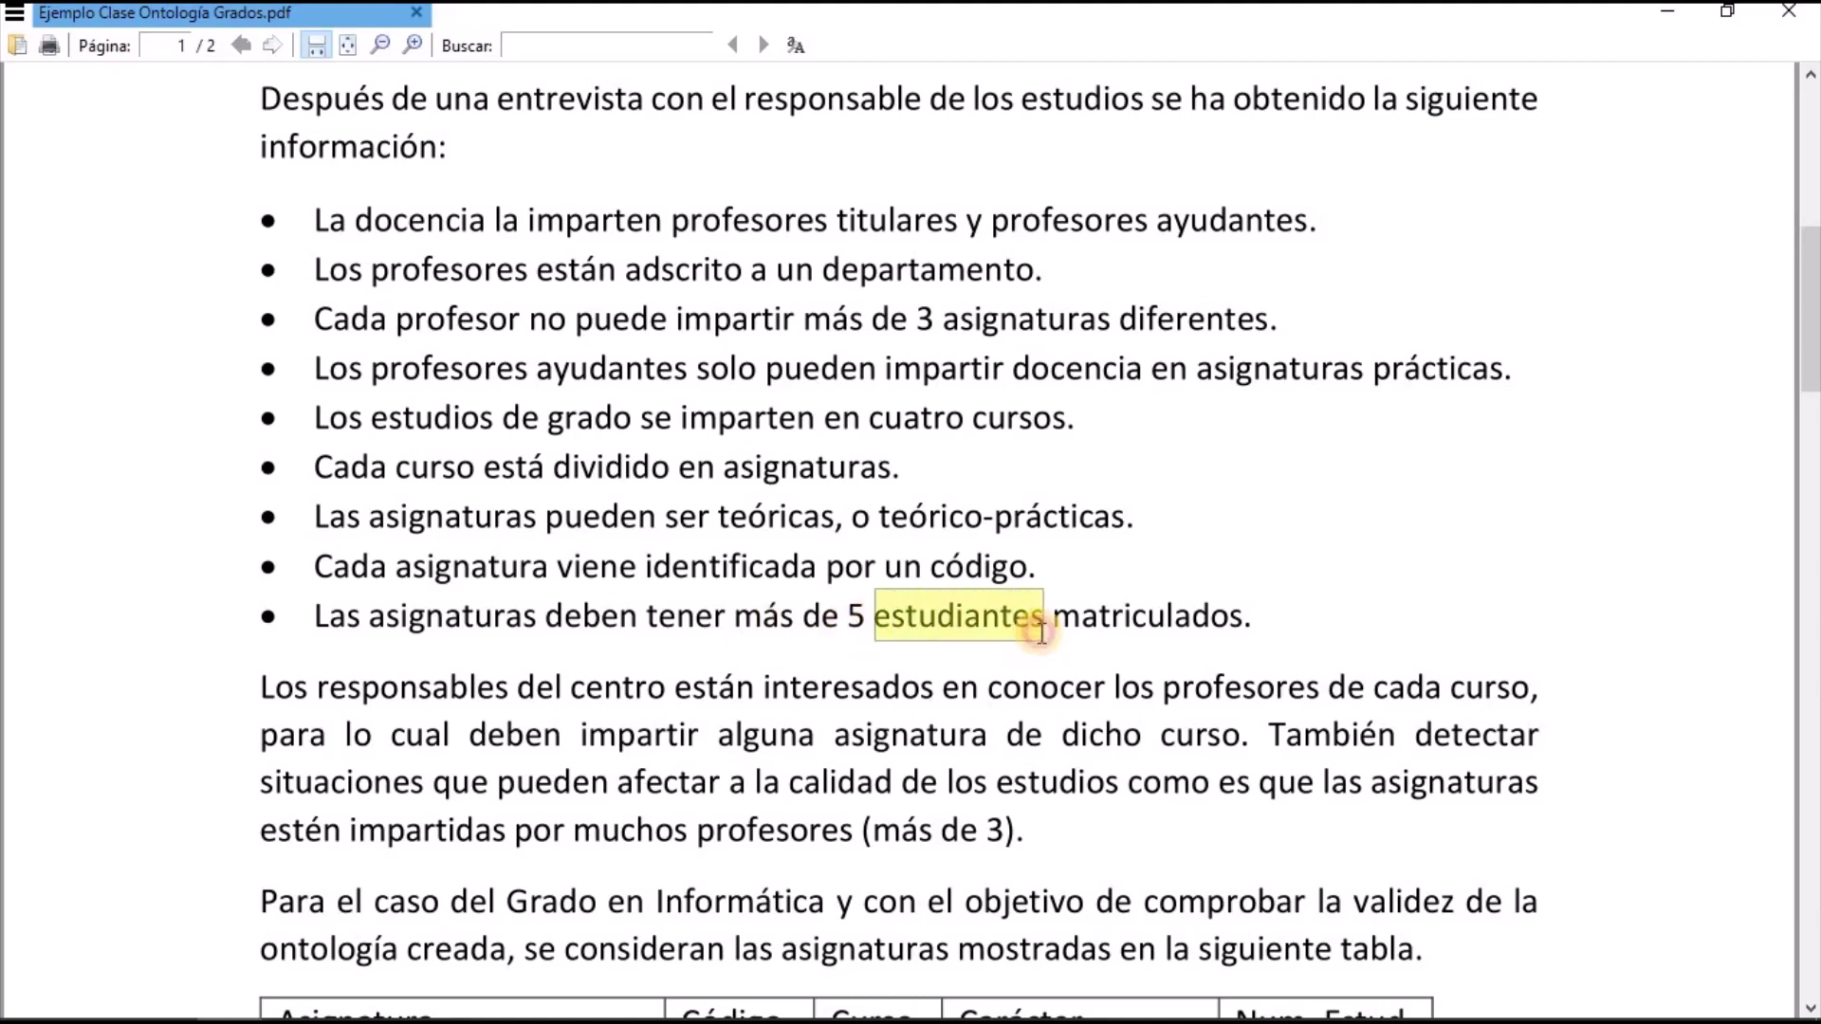
click(1040, 631)
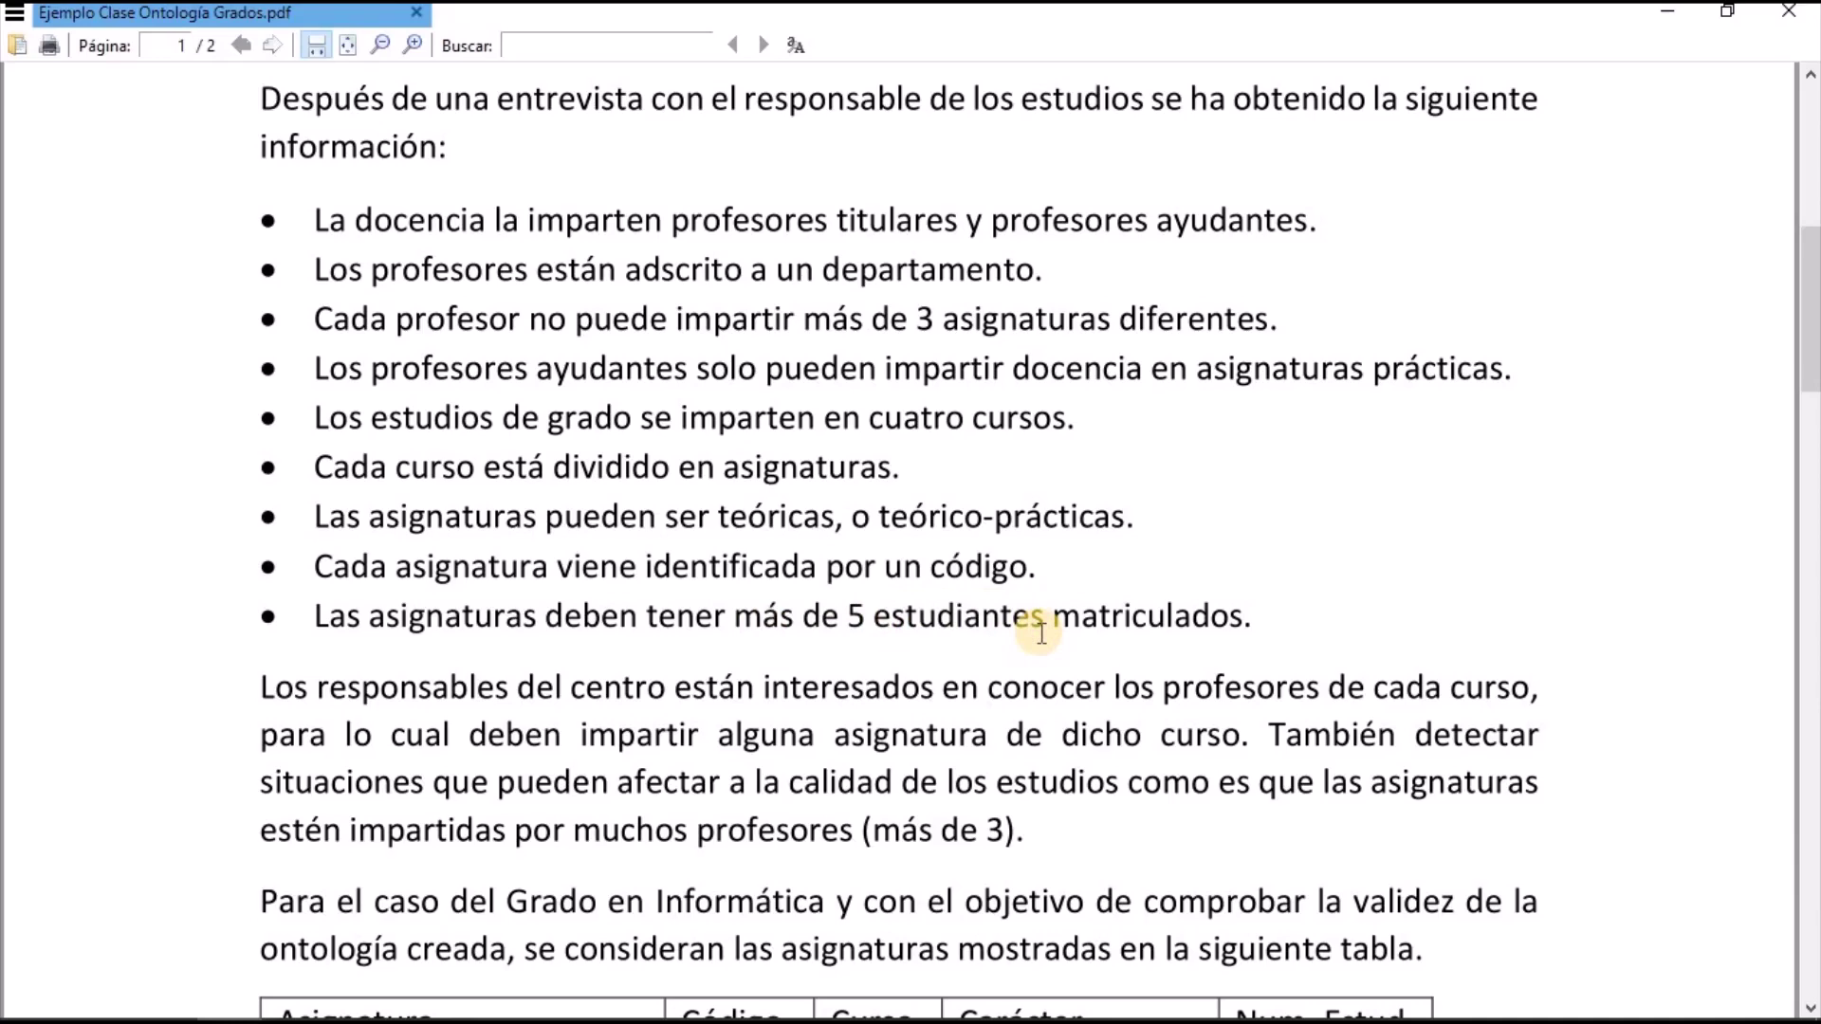
Return from the exercise PDF to Protégé and show the ontology's class hierarchy
scroll(664, 418, down, 3)
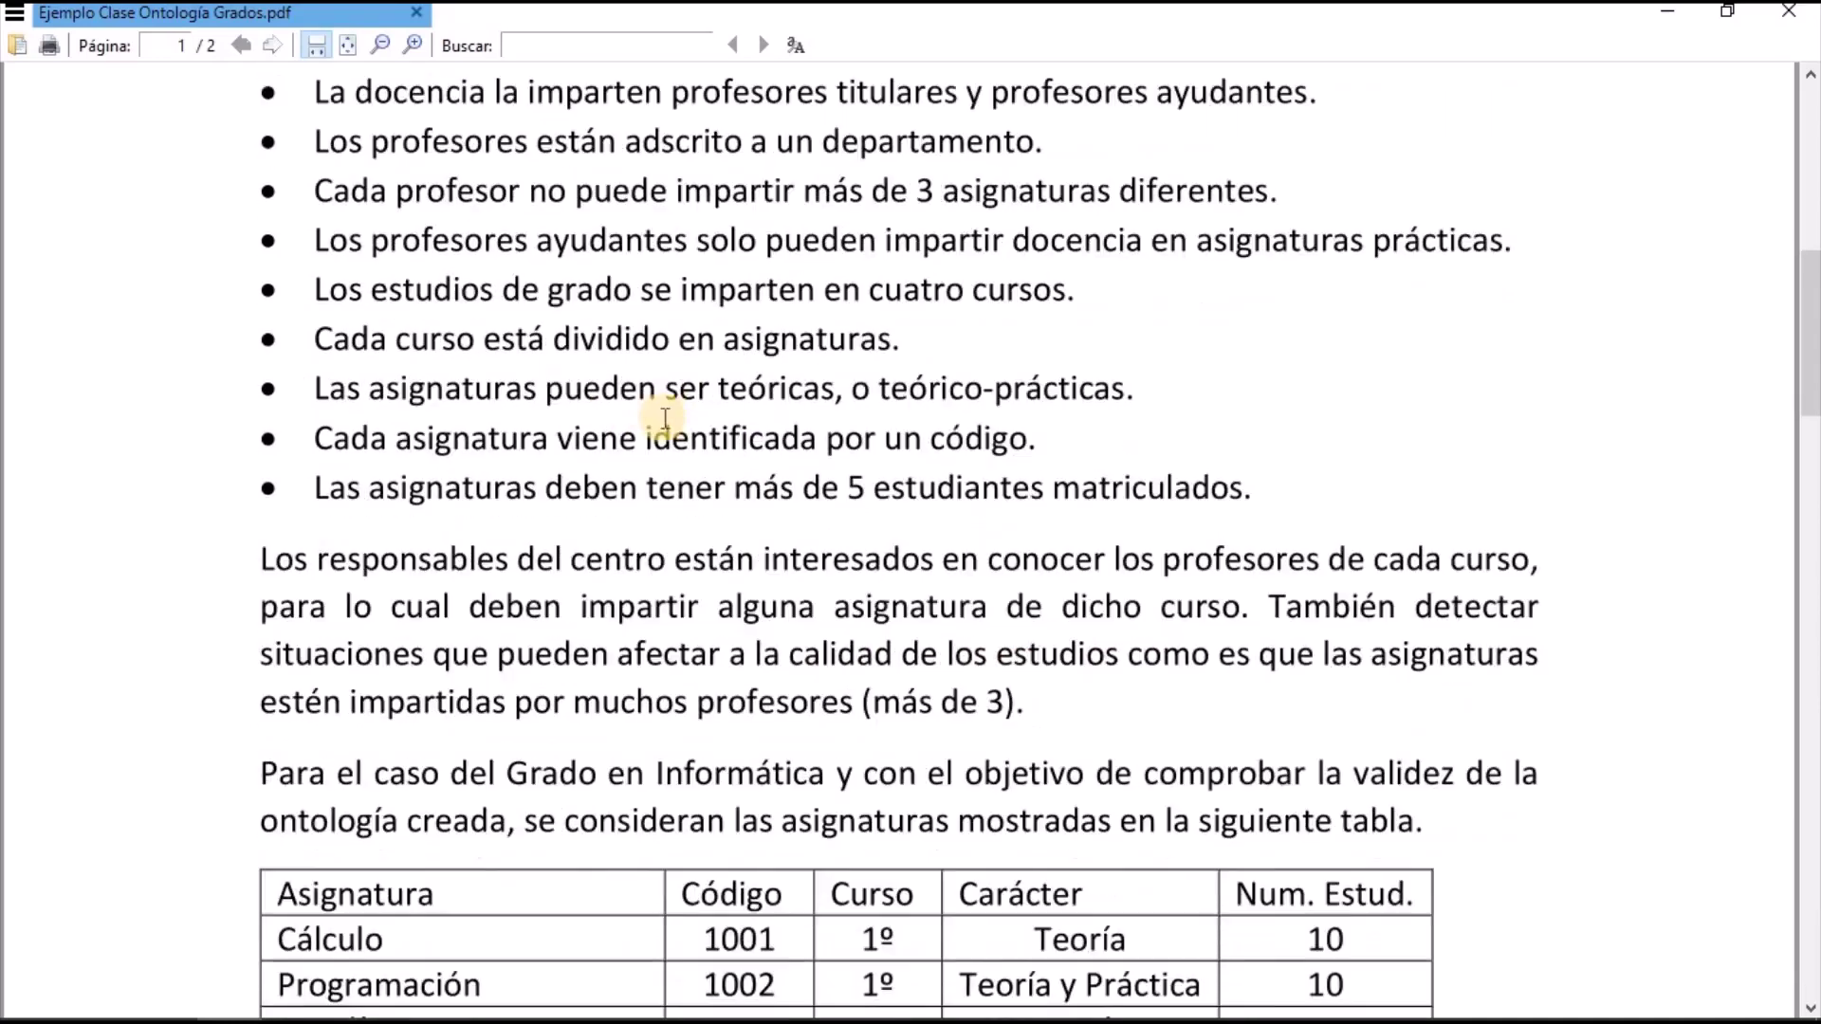
scroll(621, 316, up, 1)
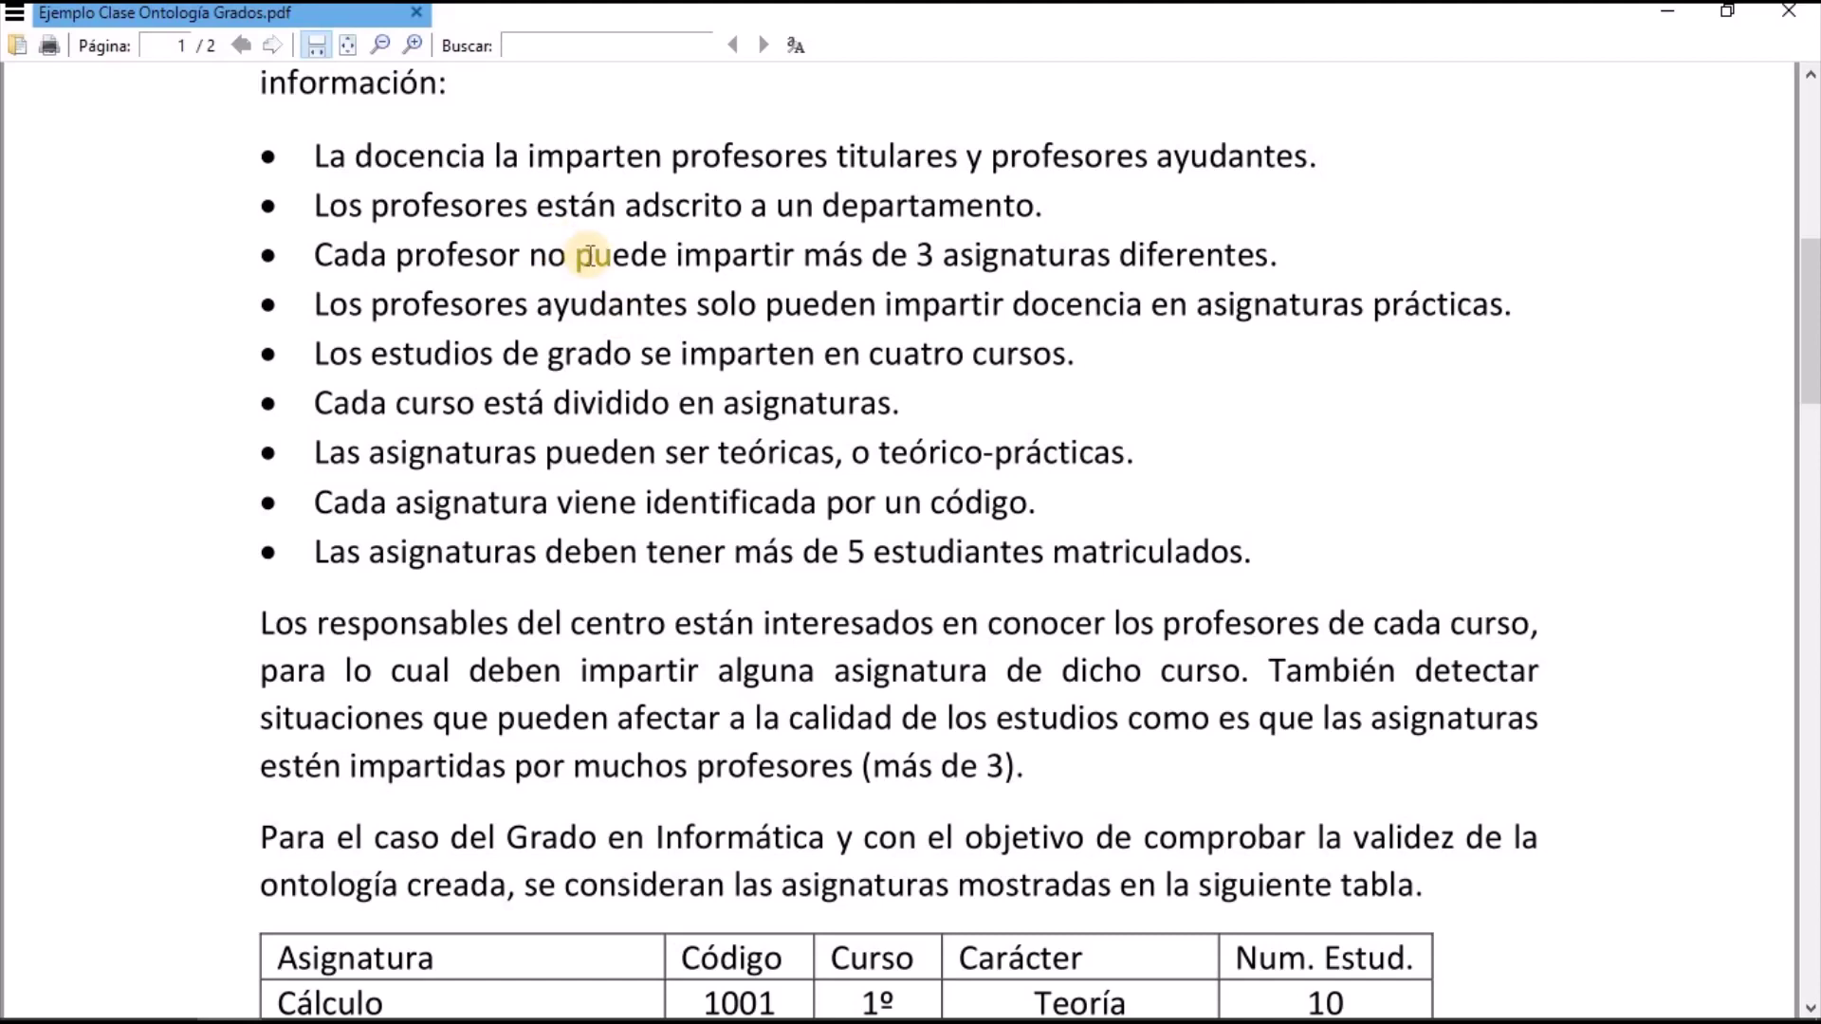
key(alt+Tab)
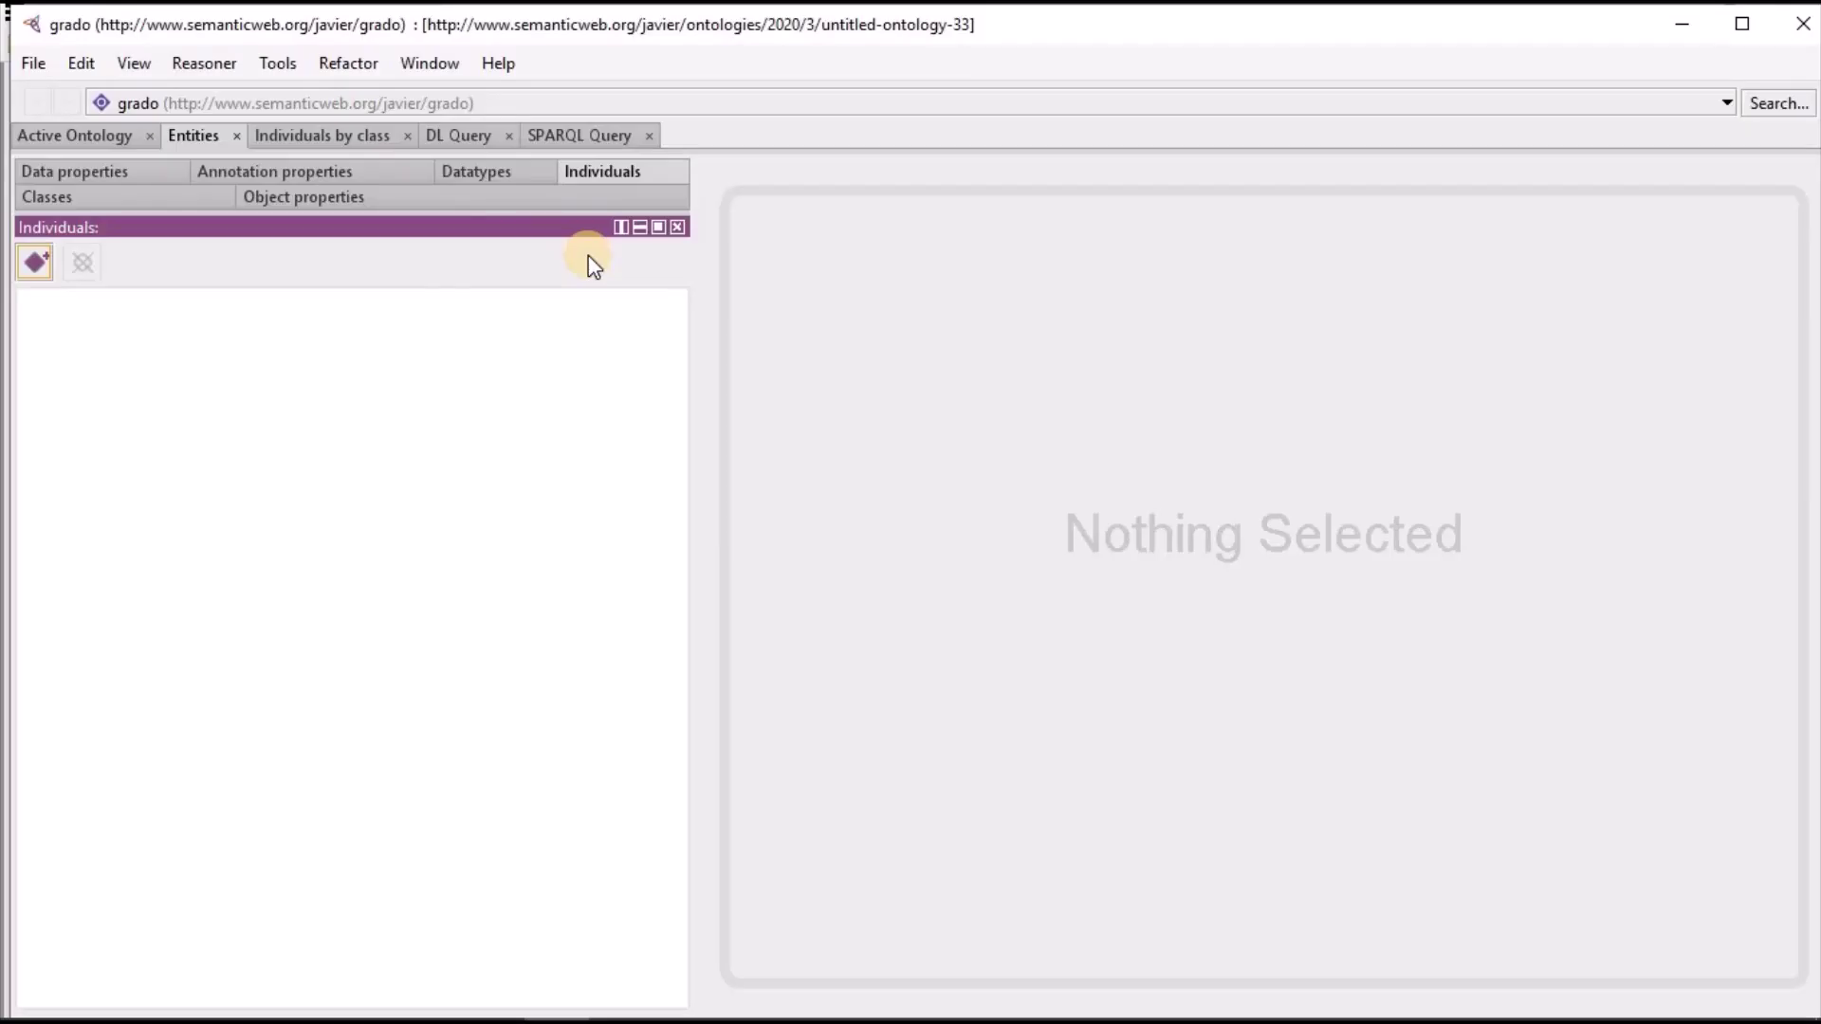
click(128, 195)
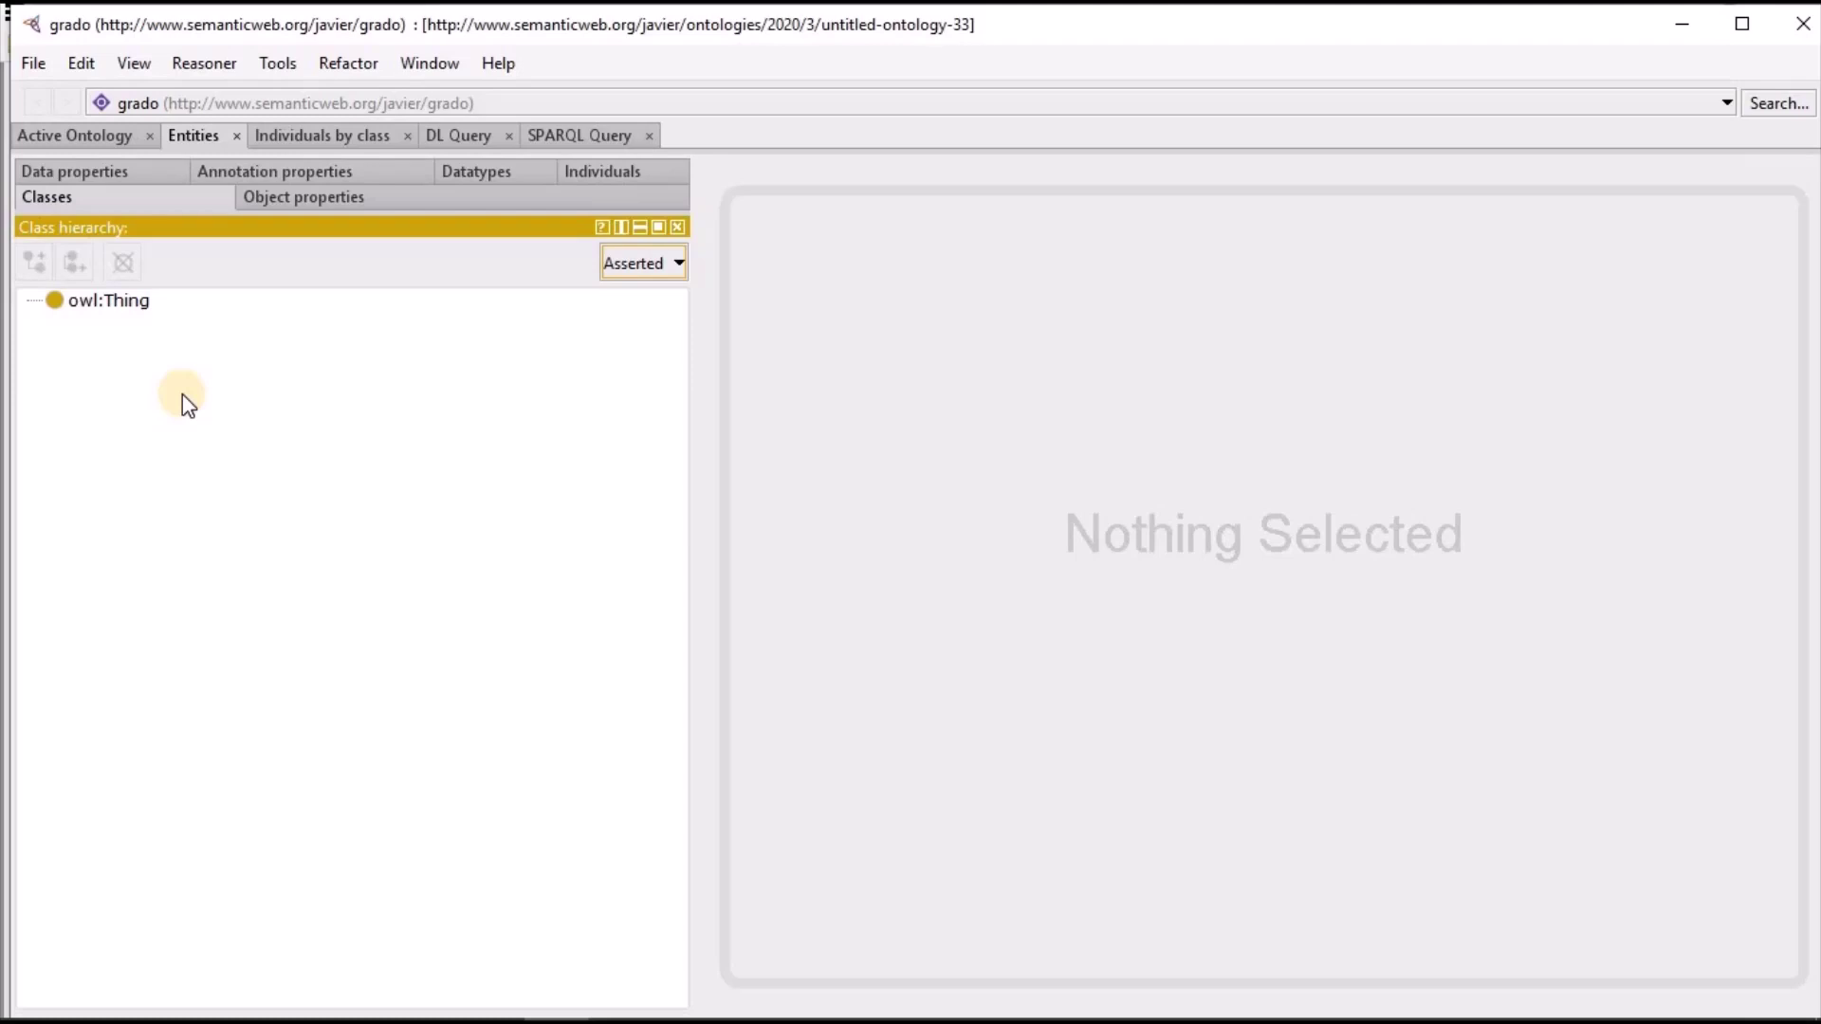
Create a class named Profesor as a subclass of owl:Thing
click(126, 303)
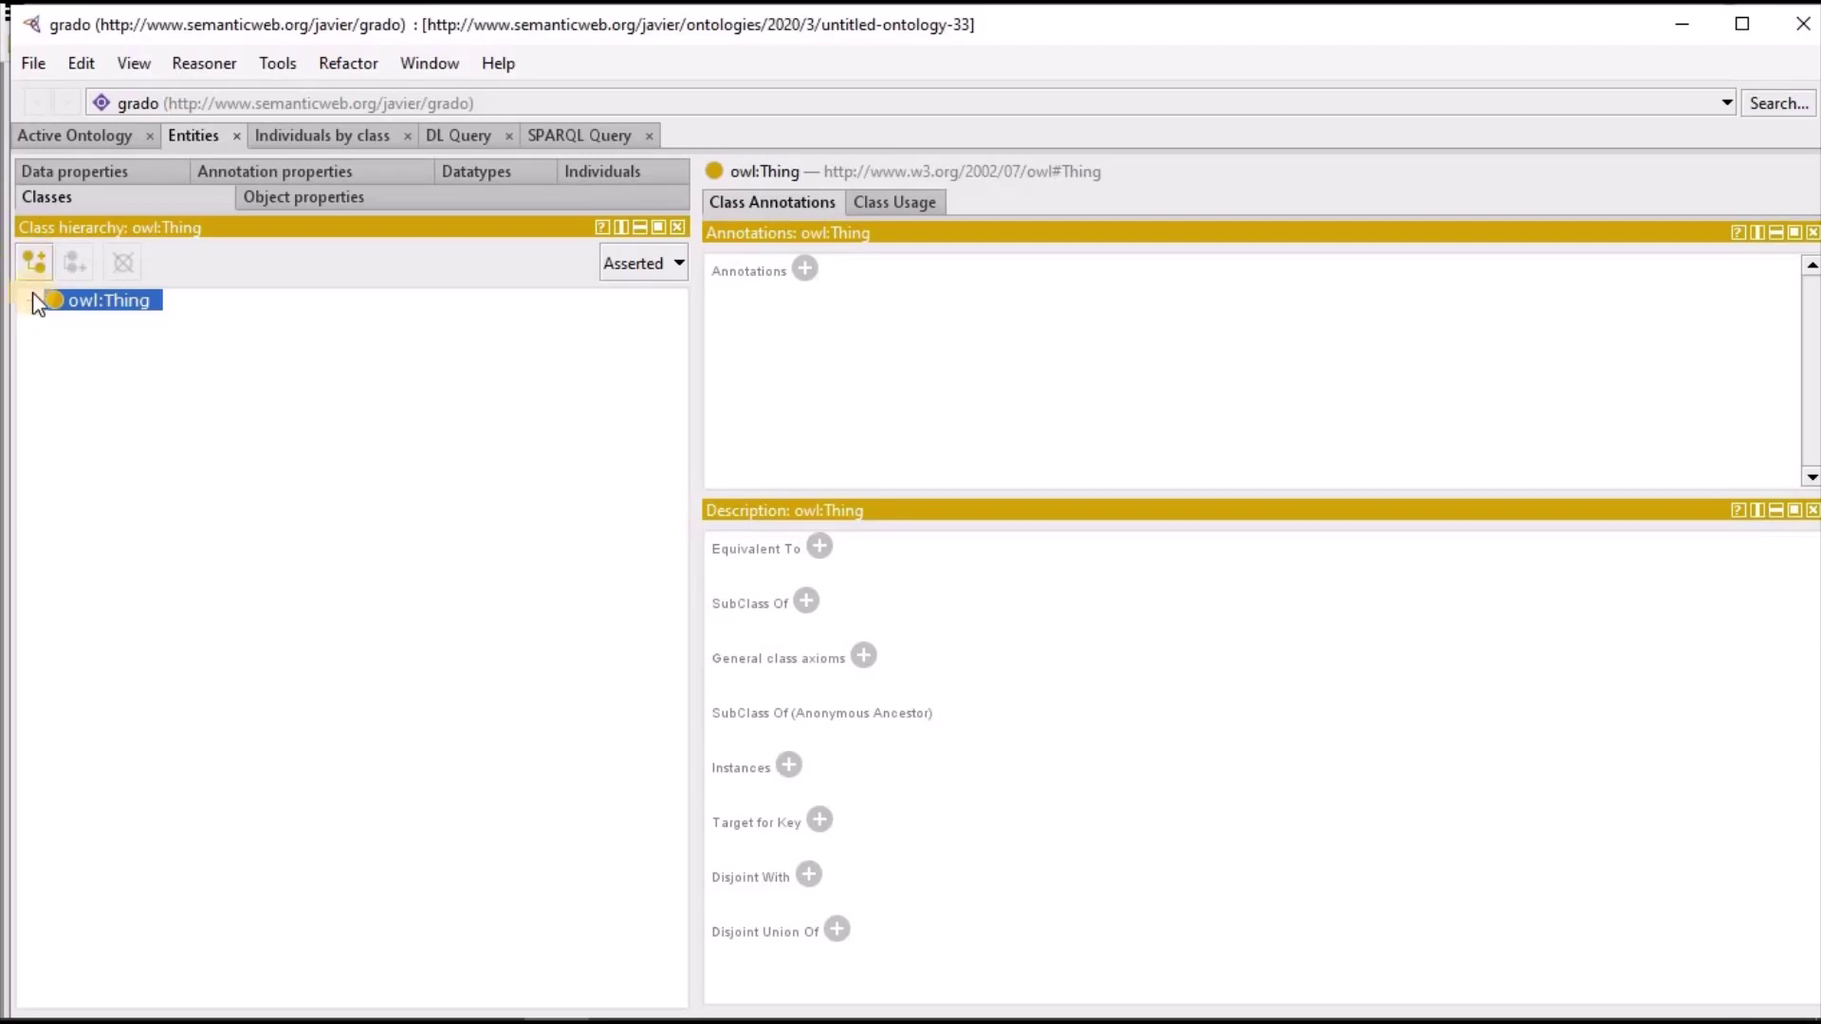
click(77, 304)
click(35, 265)
click(708, 474)
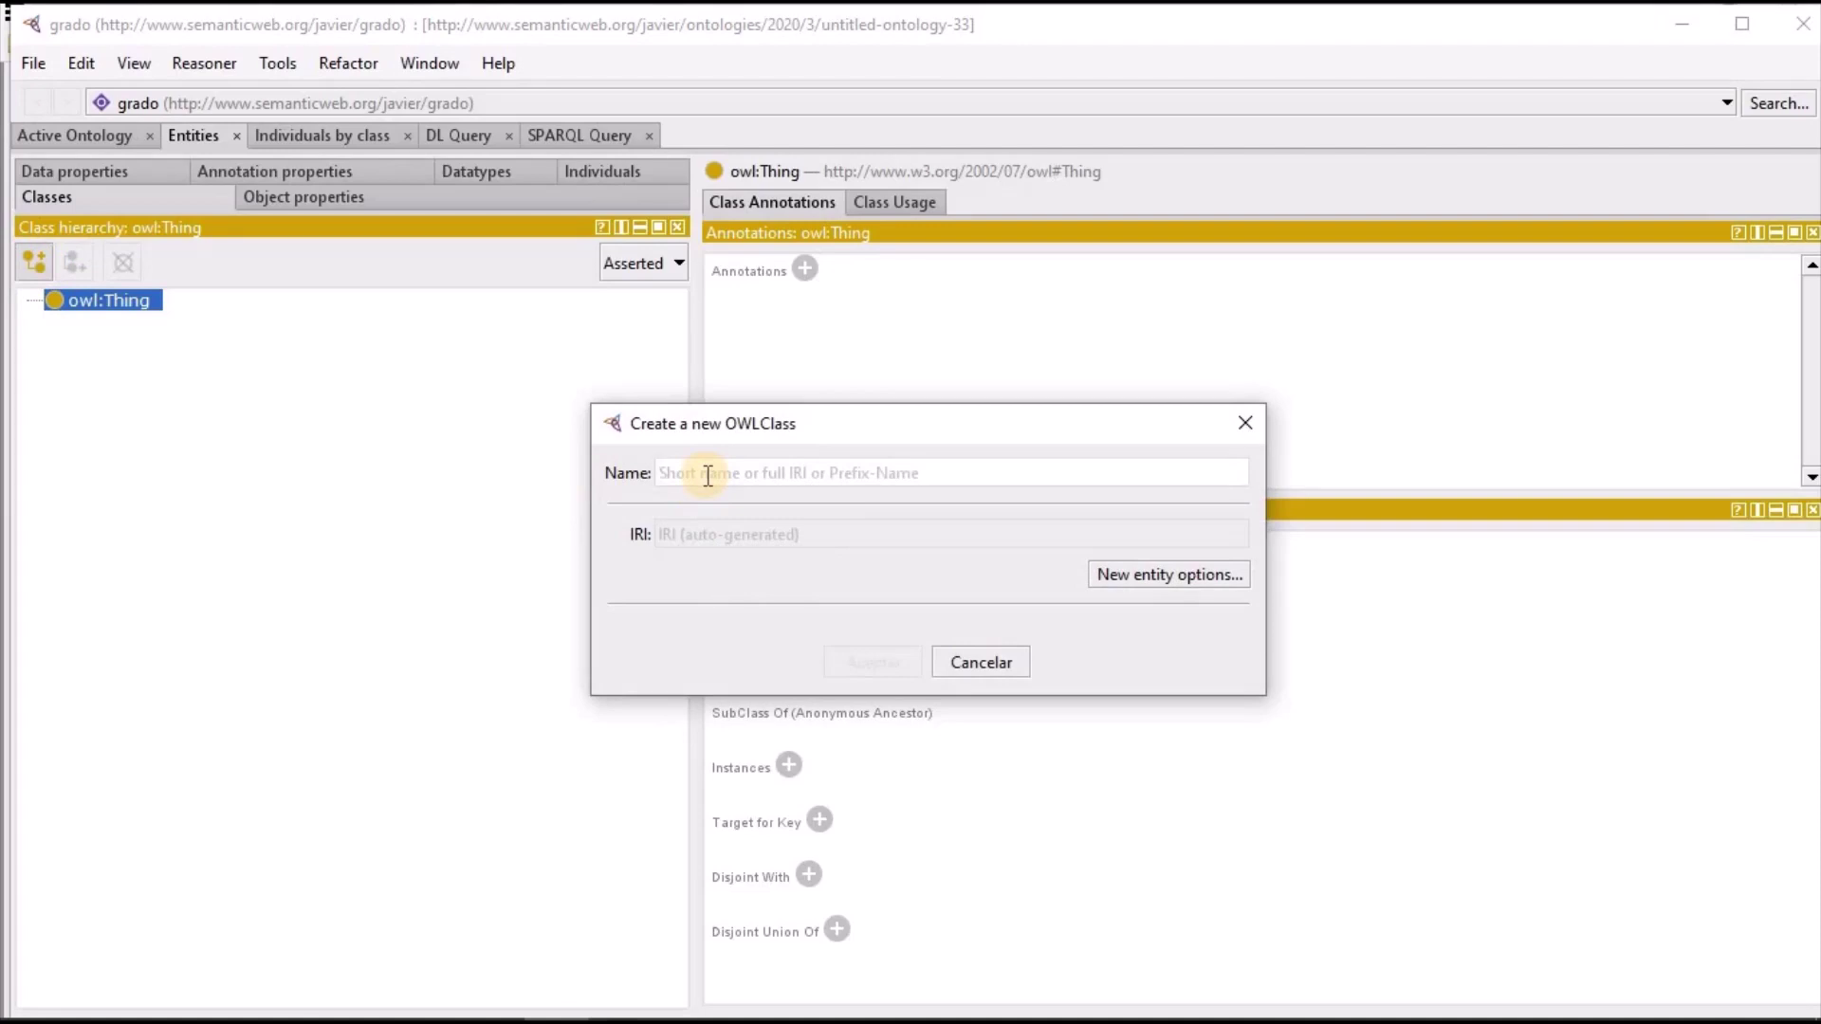
text(Profes)
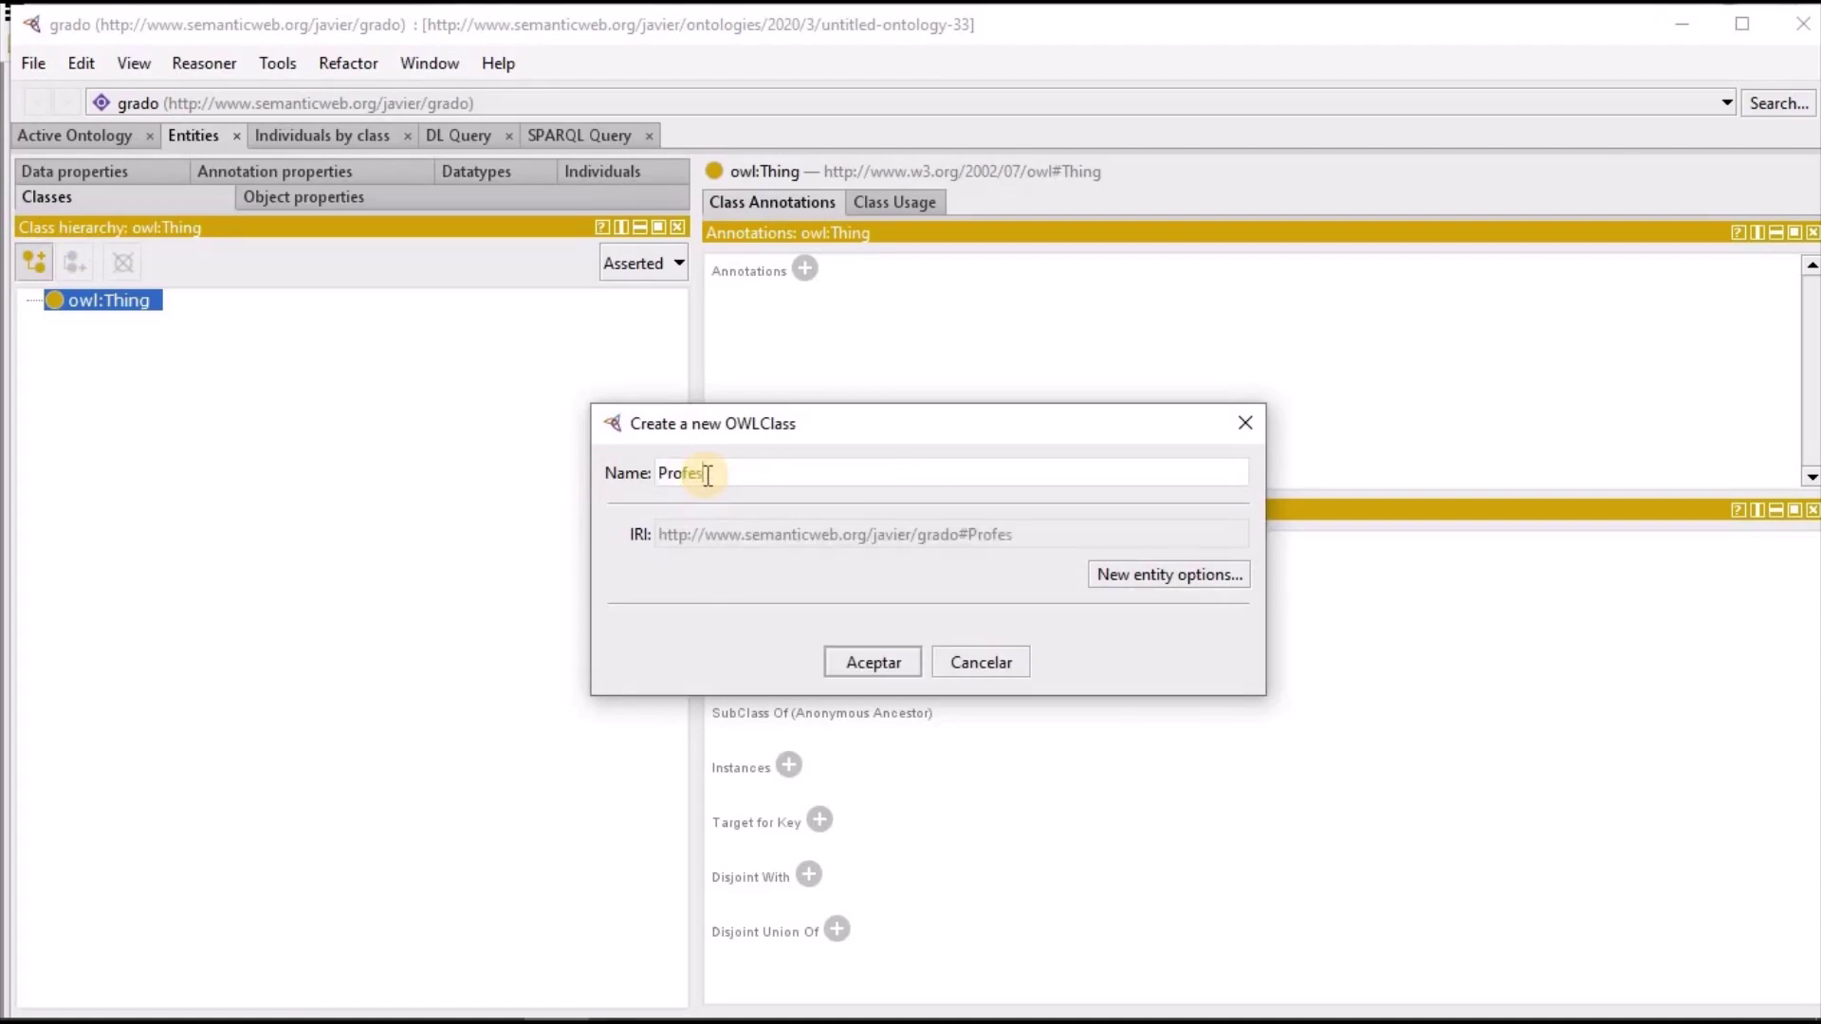
text(or)
click(868, 661)
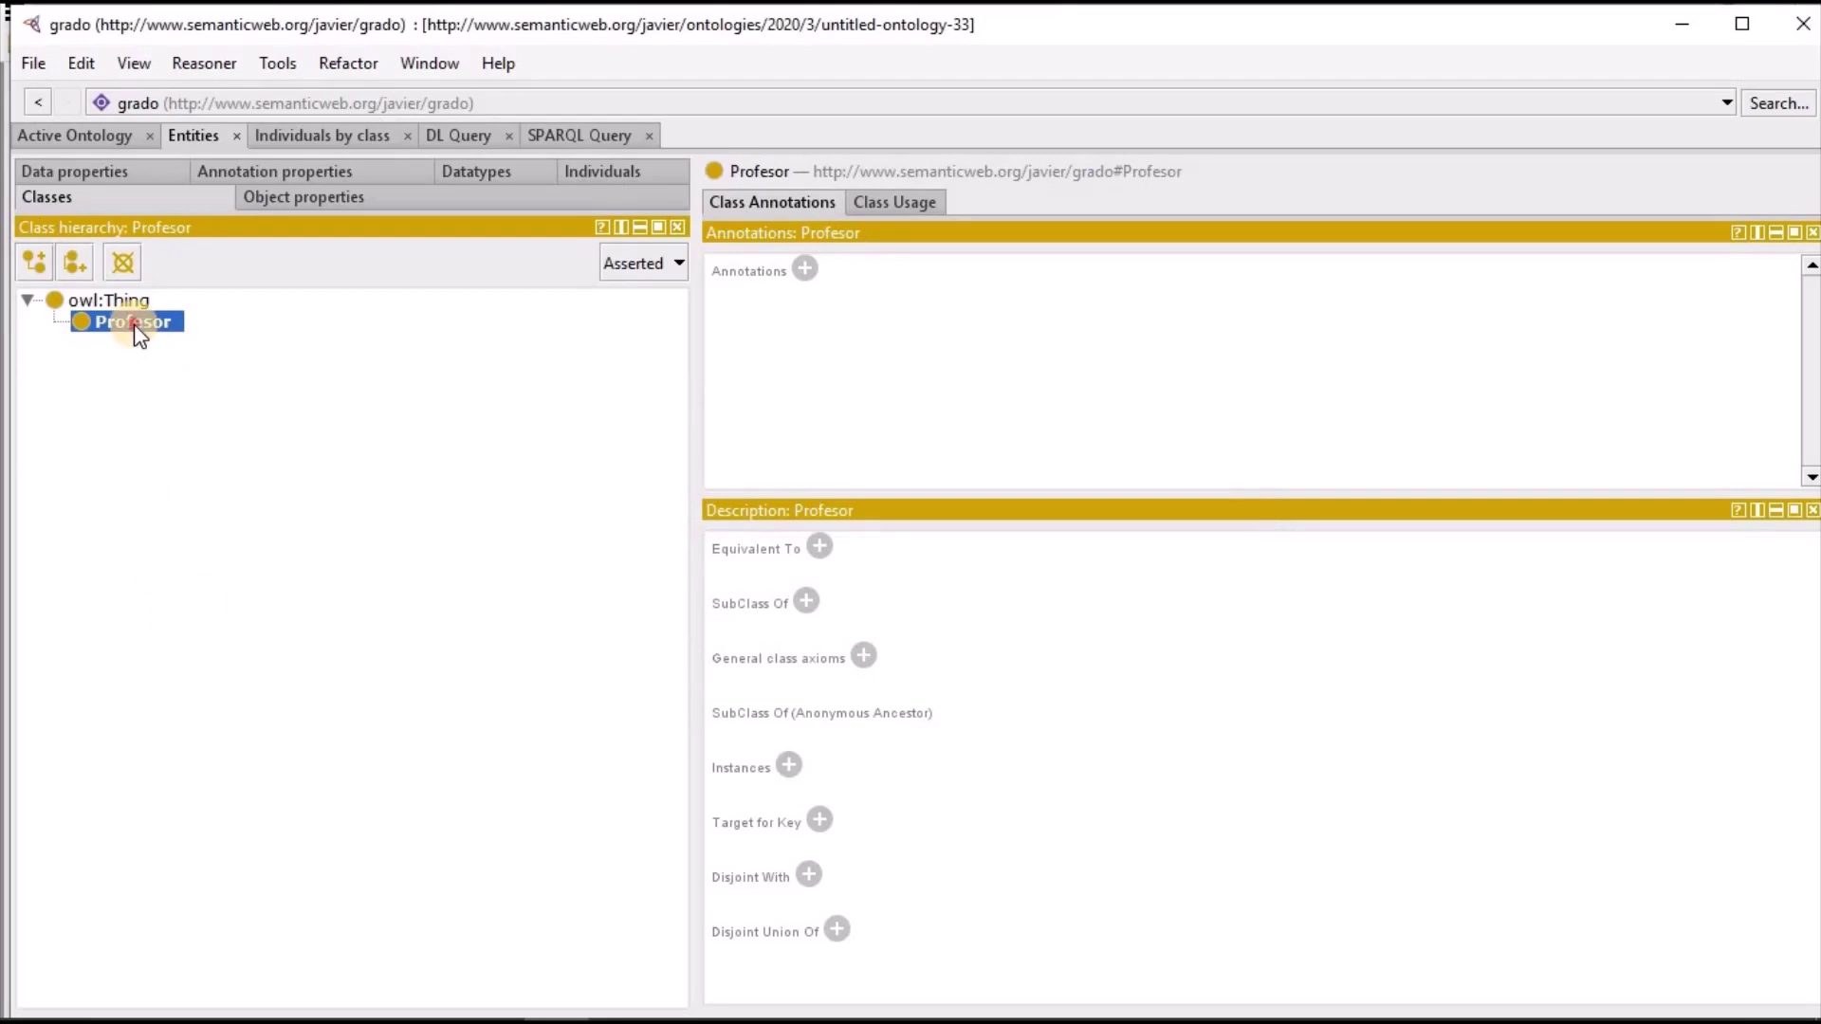
Add the subclasses Titular and Ayudante to the Profesor class
click(35, 262)
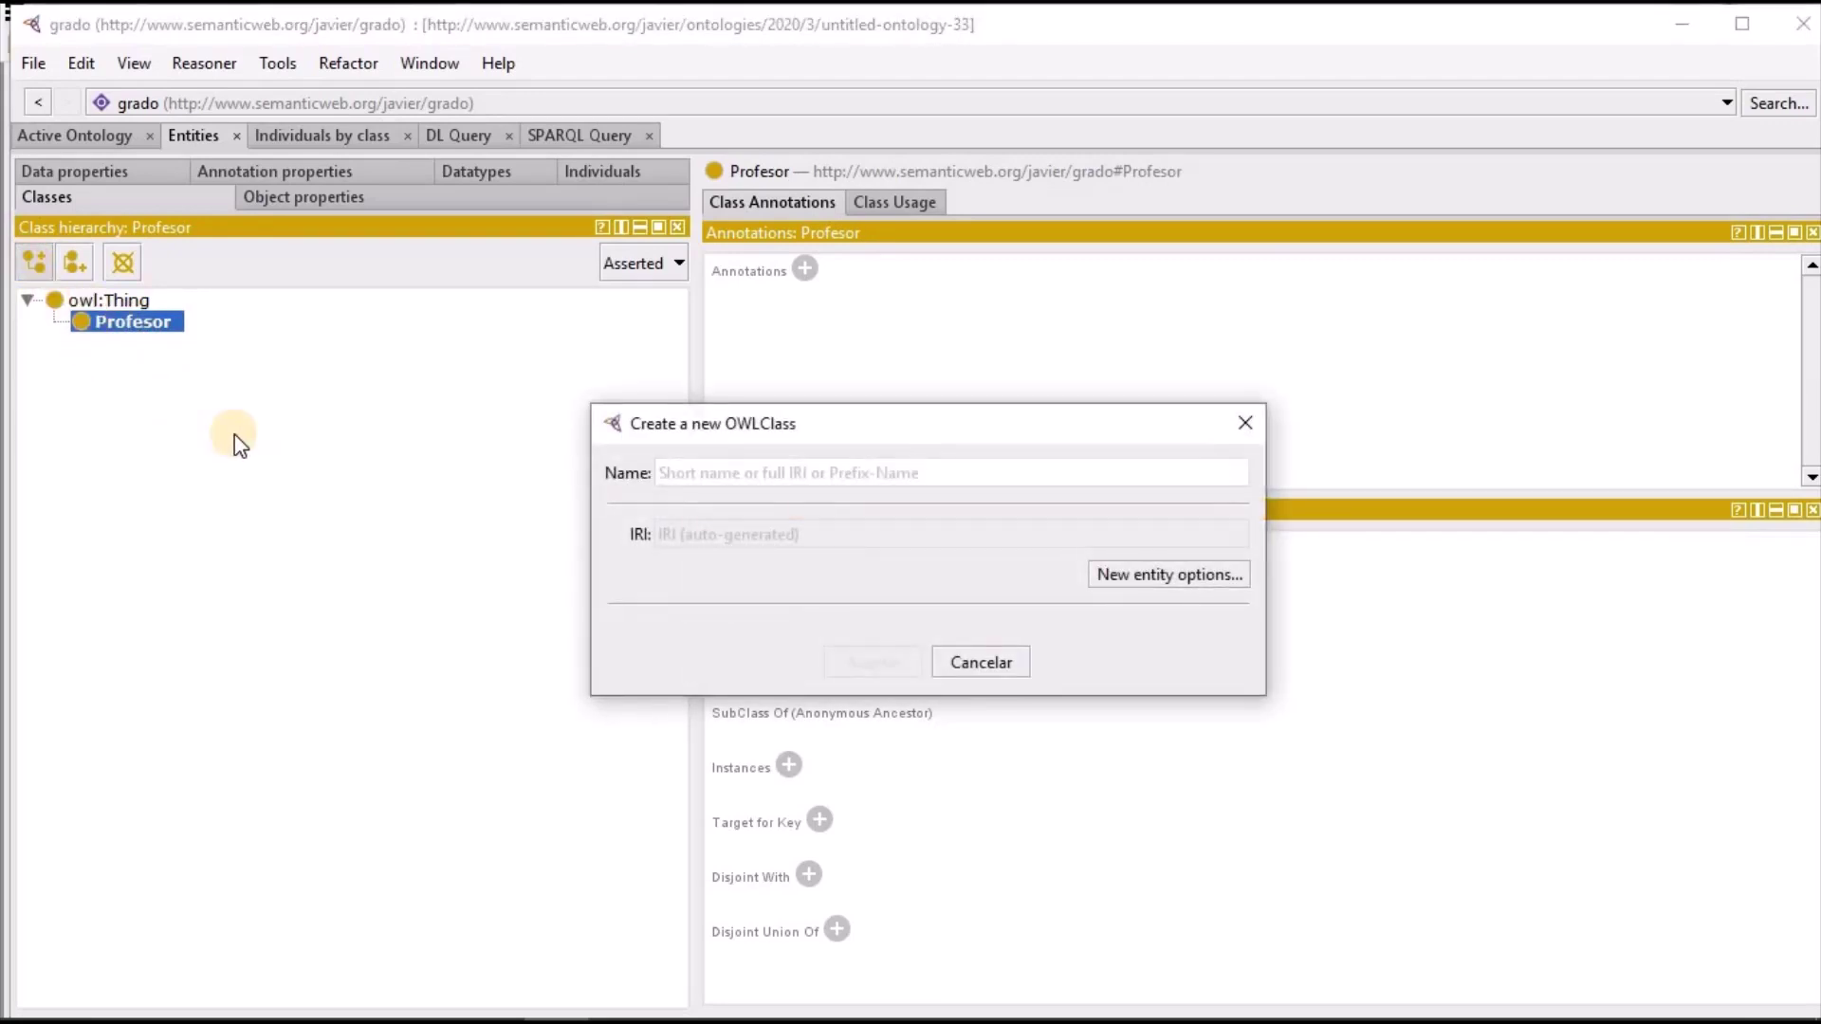
text(Titular)
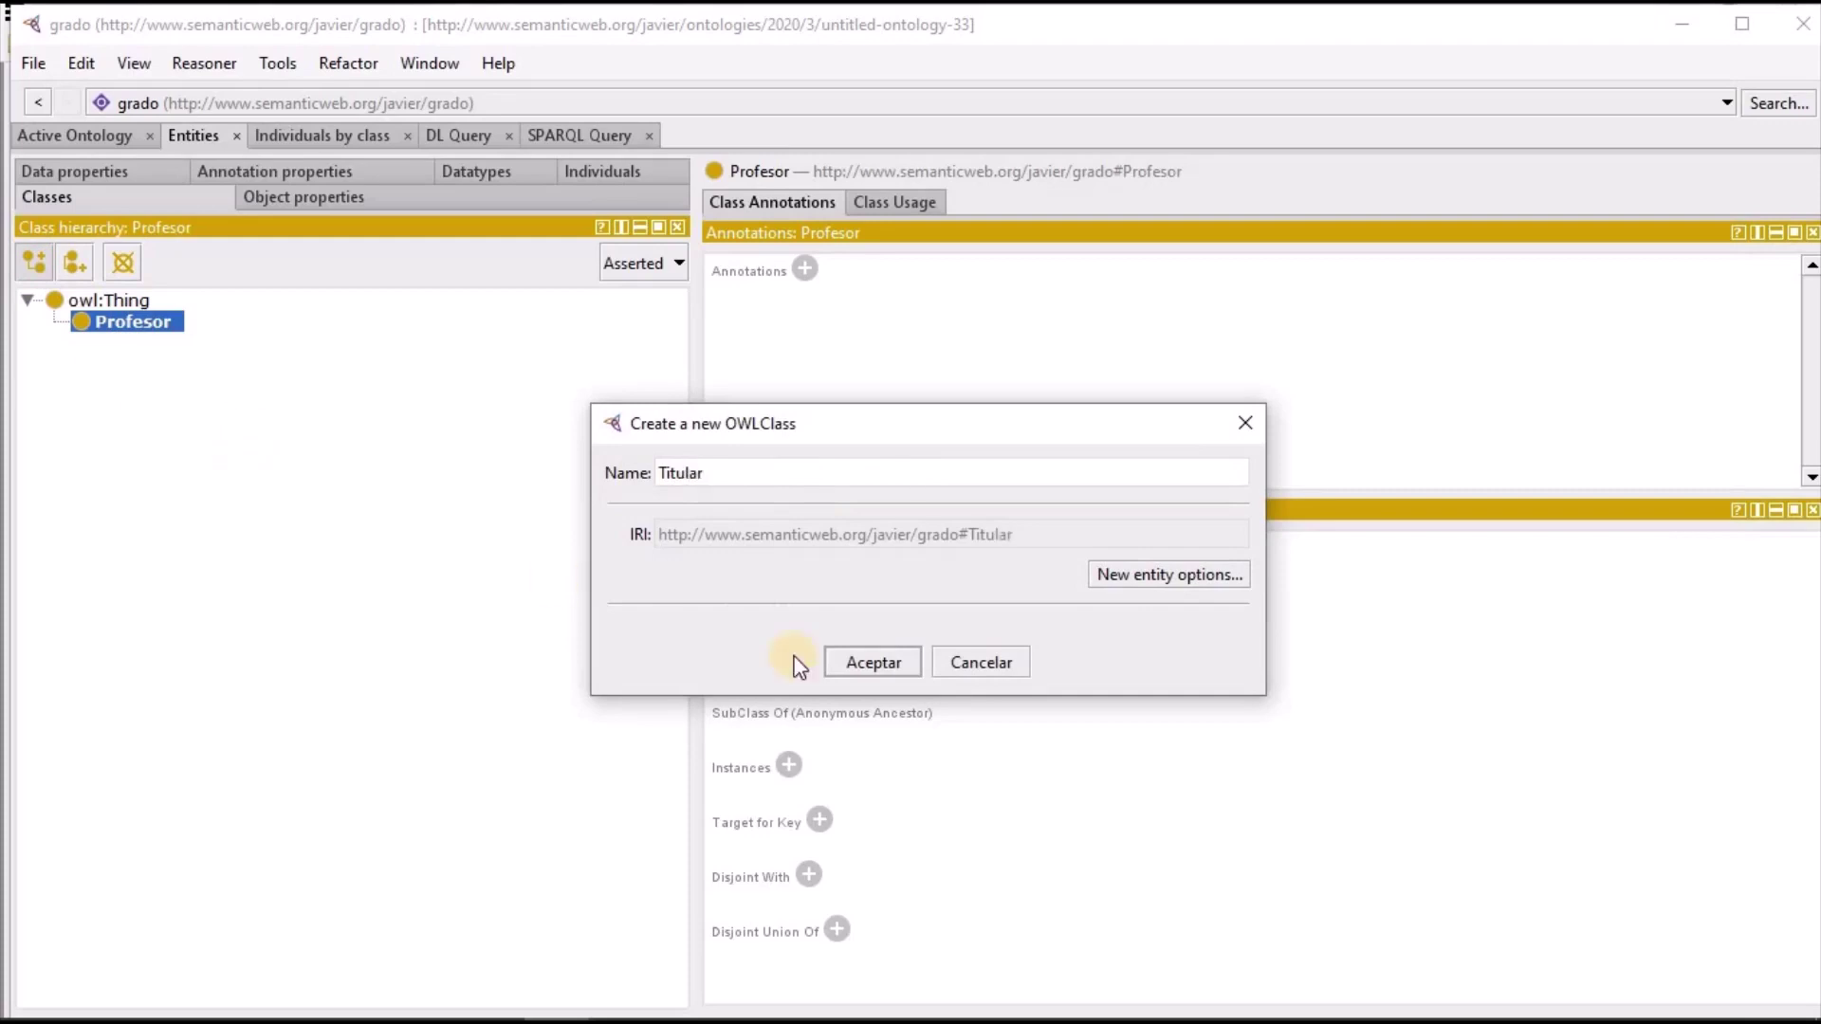
click(869, 663)
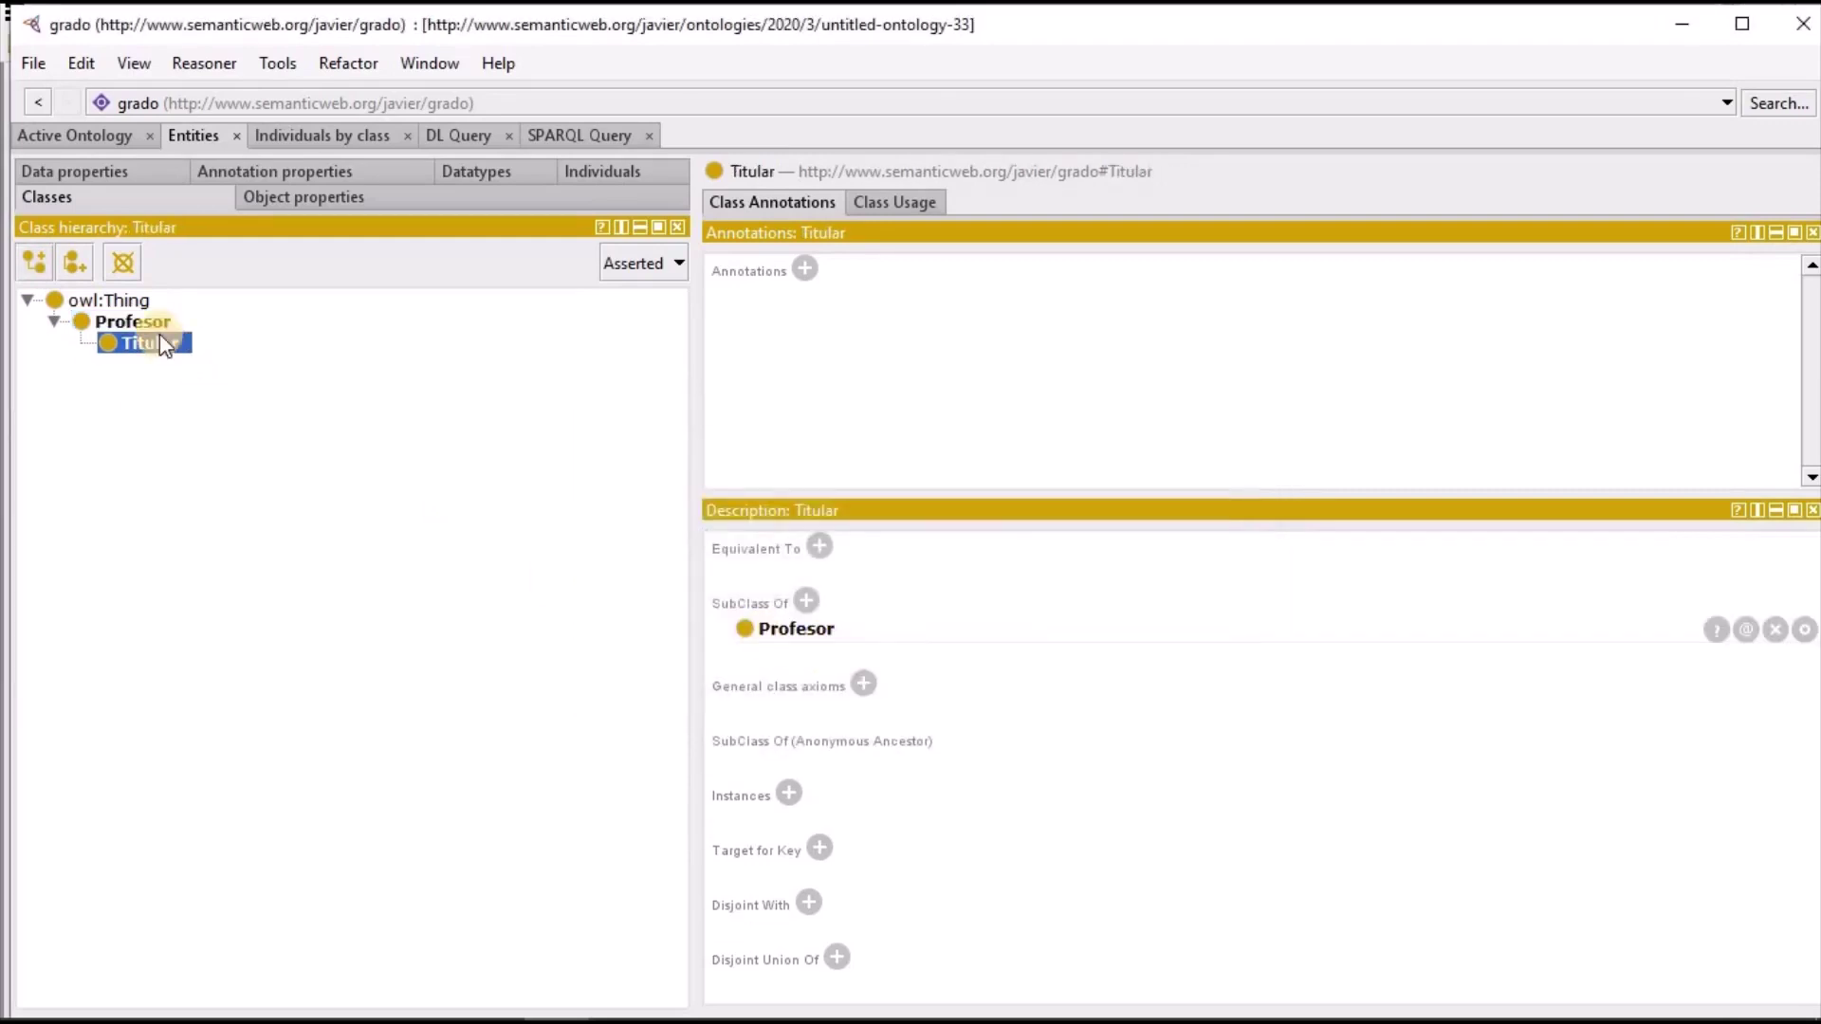
click(139, 320)
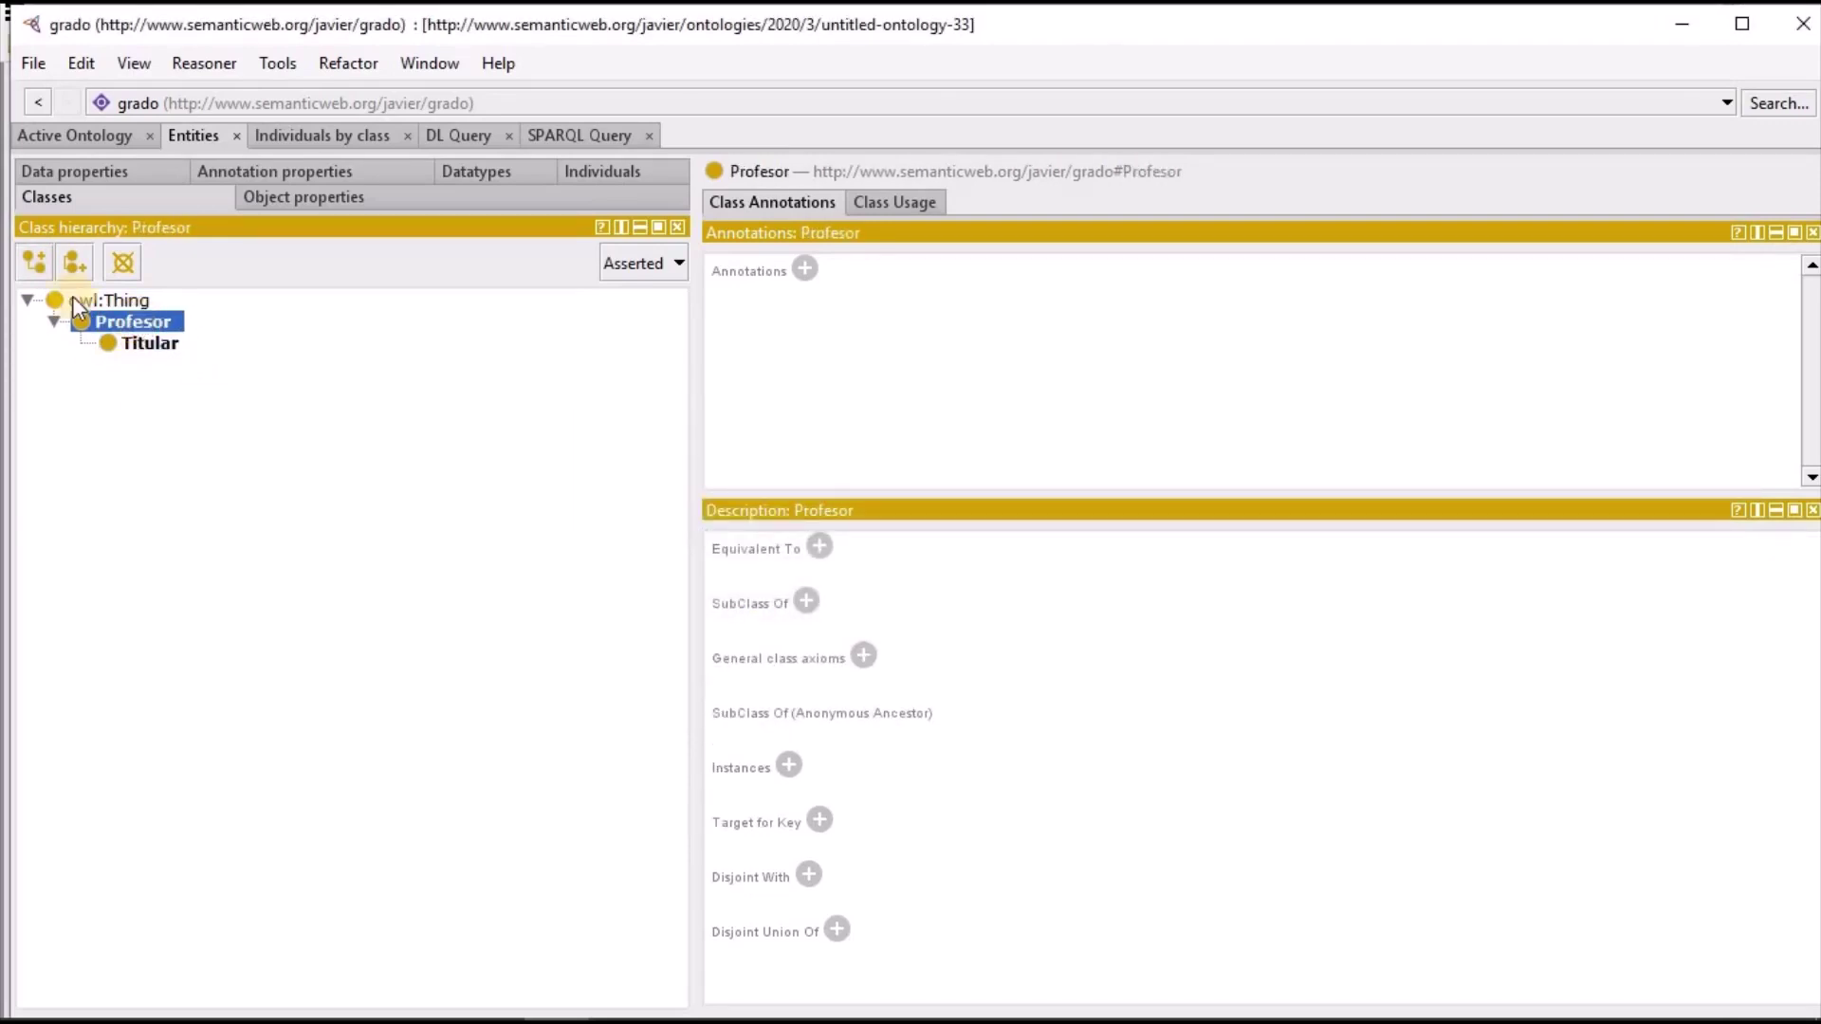
click(33, 263)
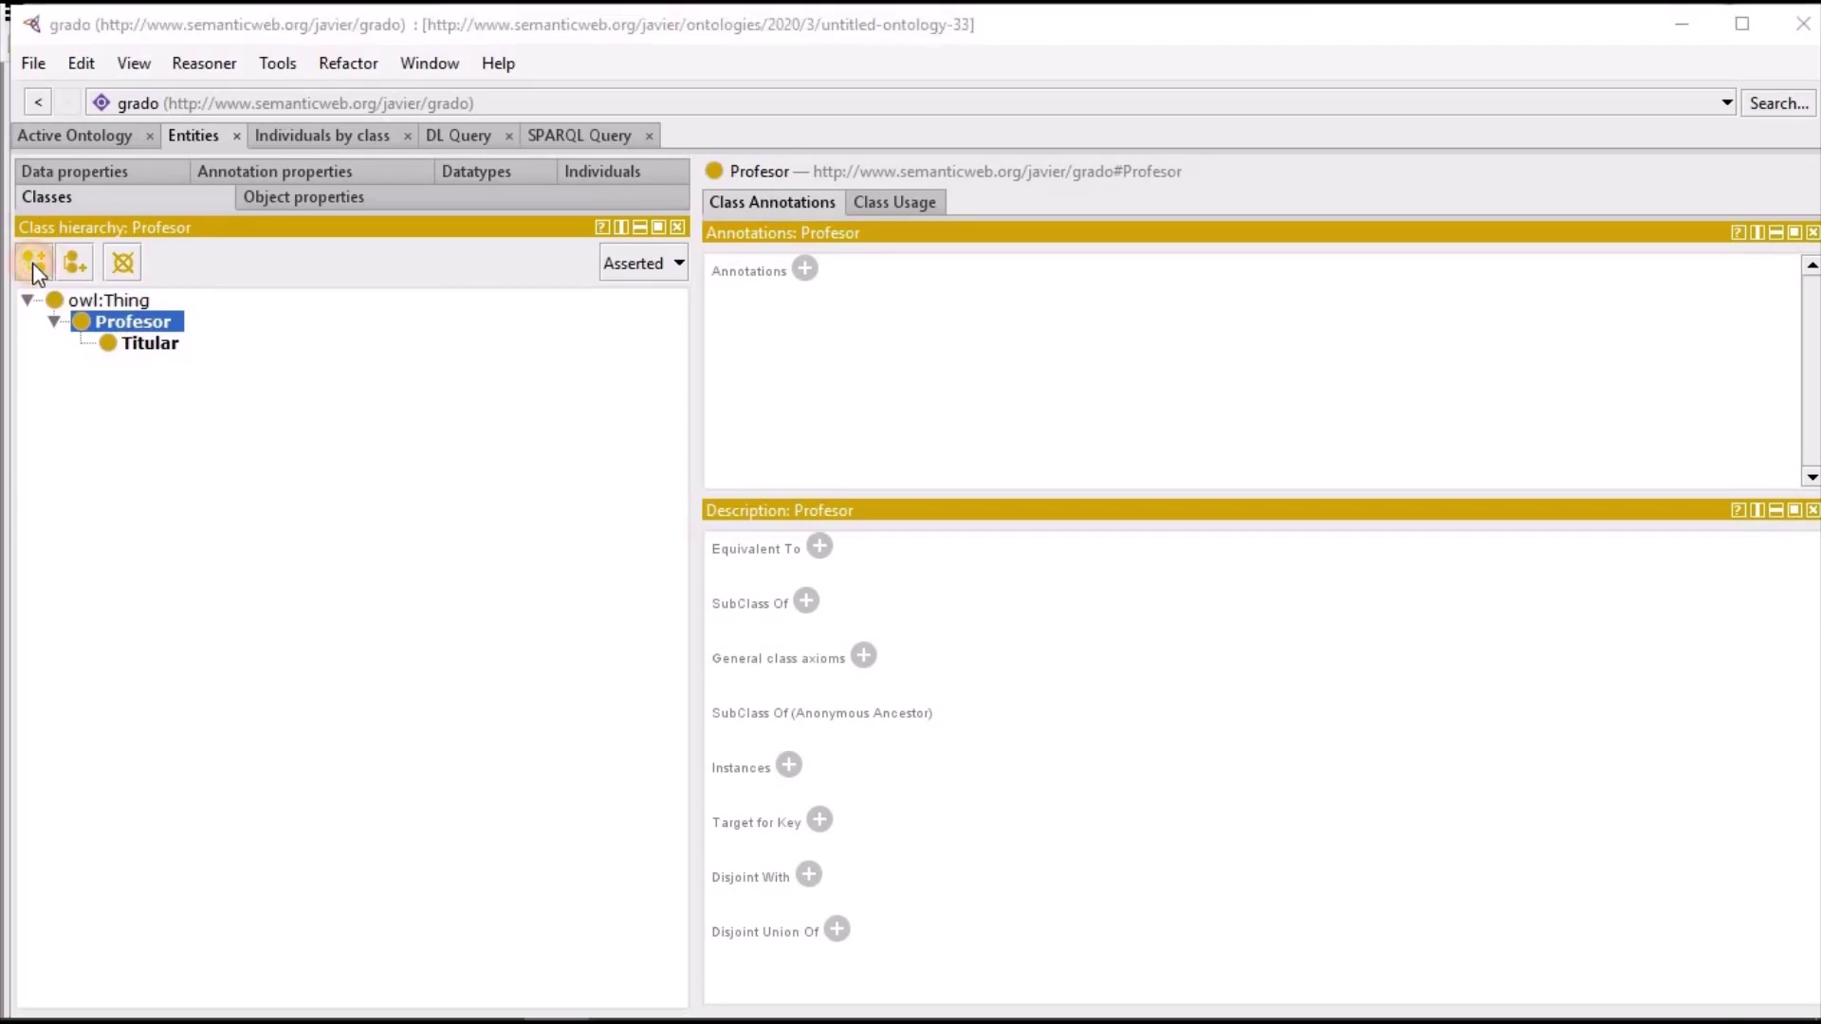
text(Ayudante)
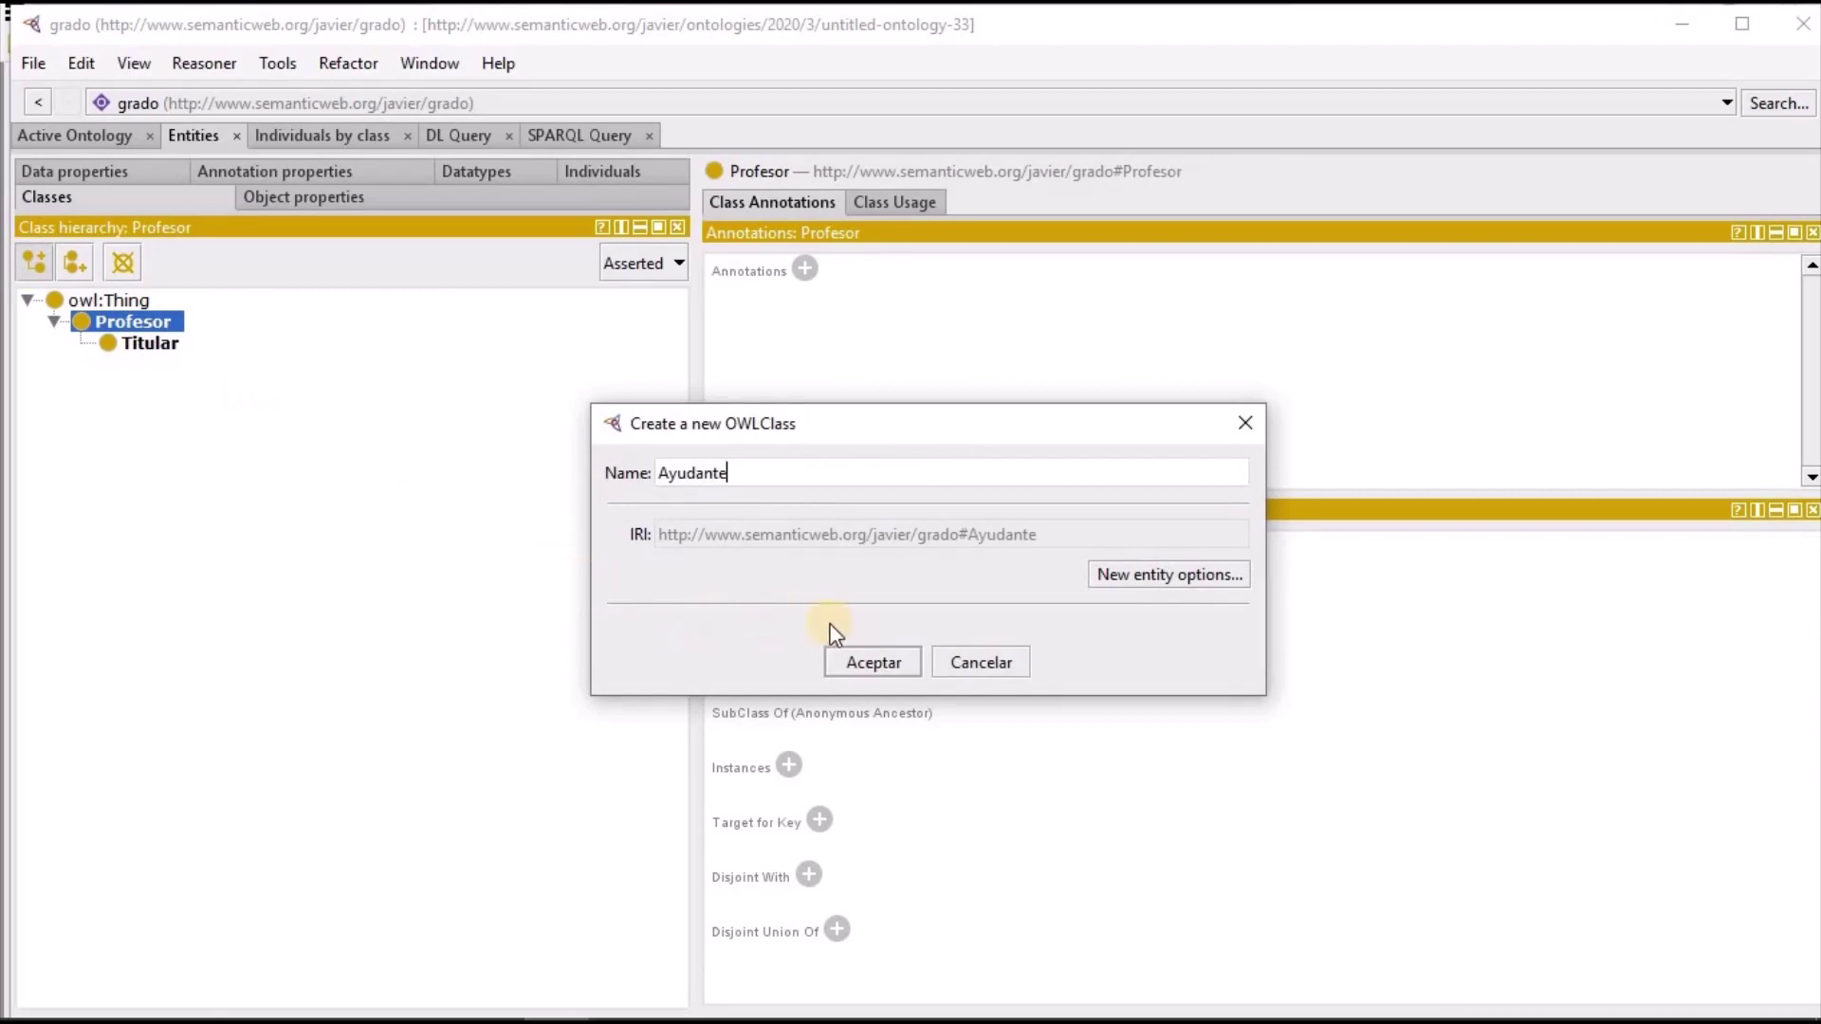
click(859, 664)
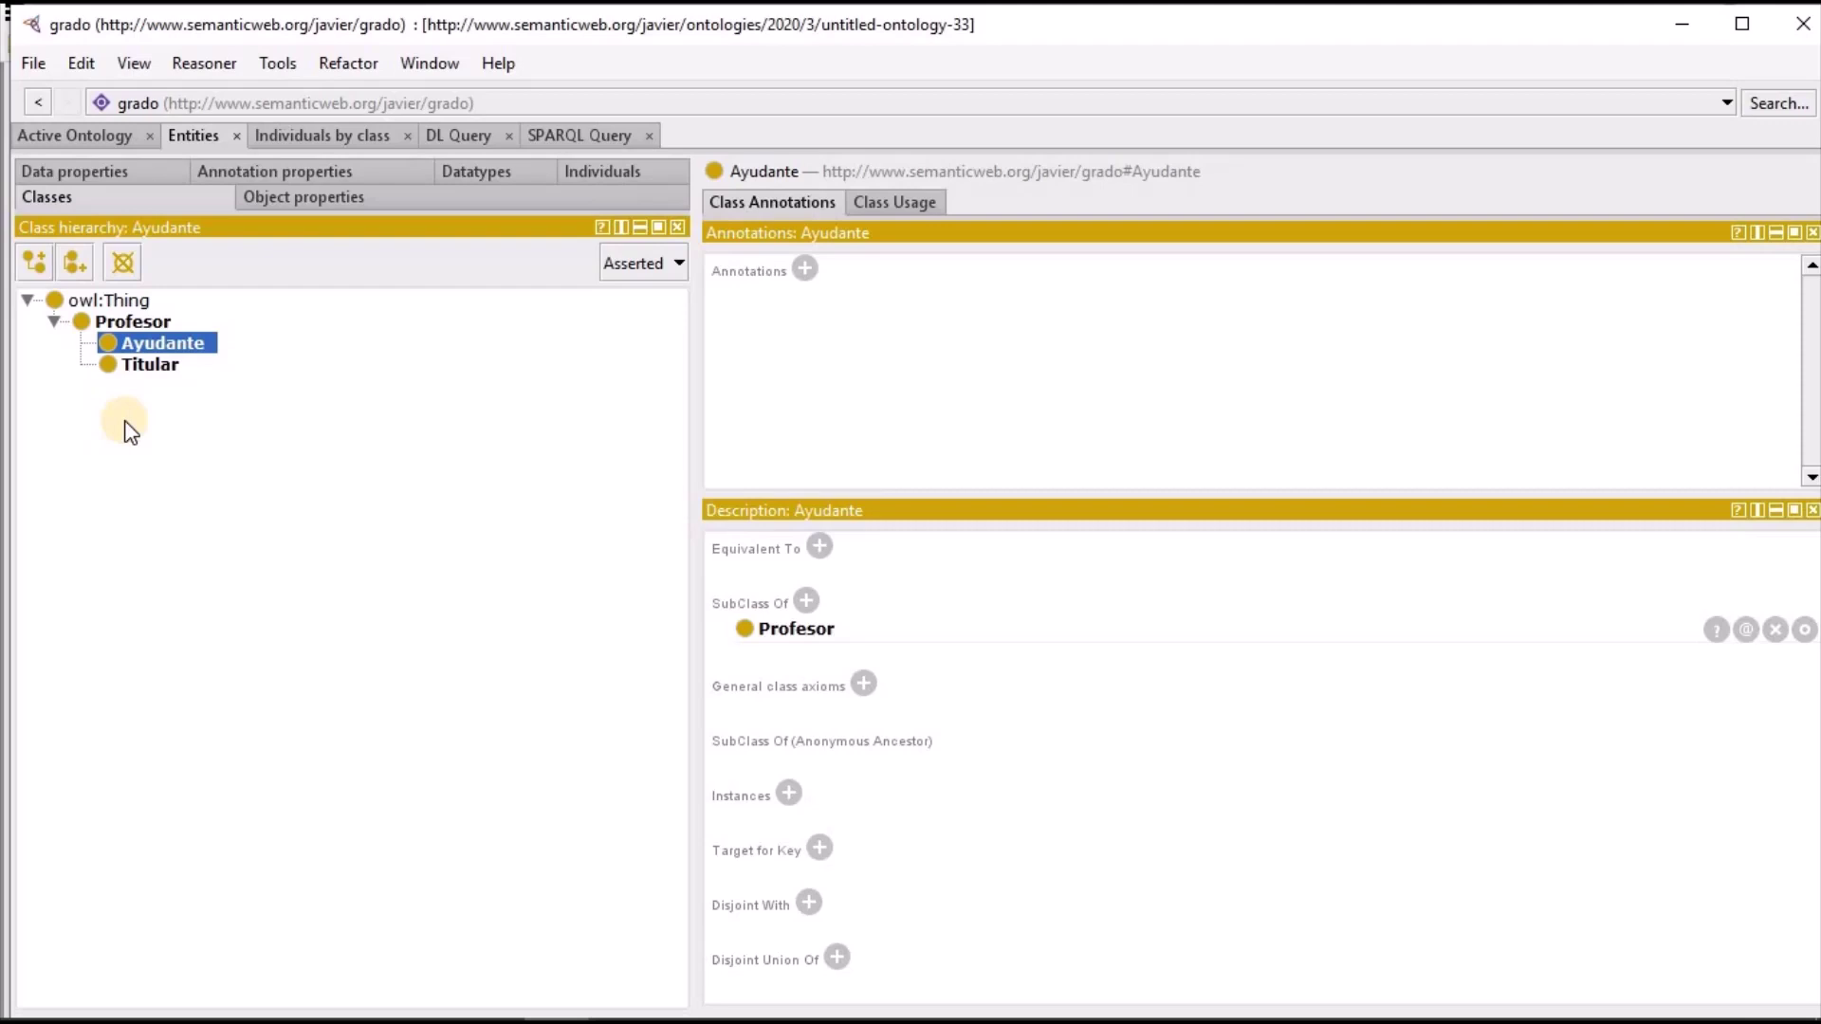
click(127, 301)
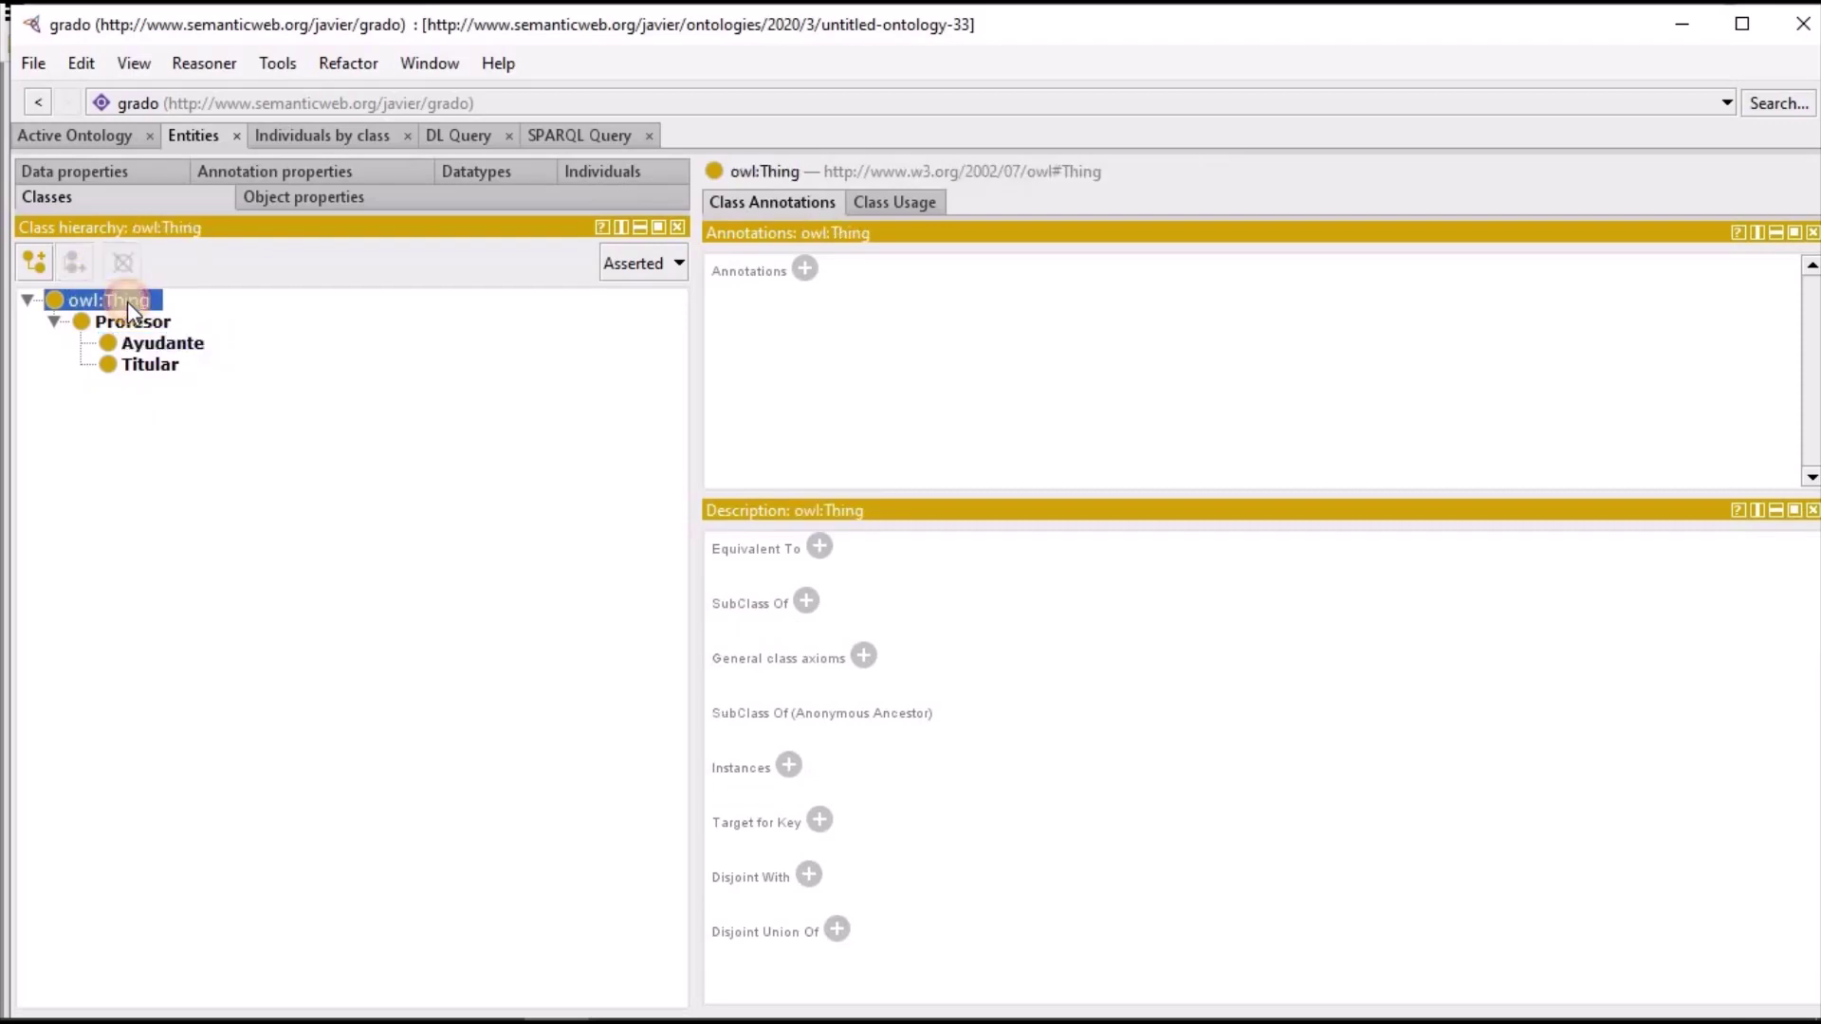
right_click(127, 302)
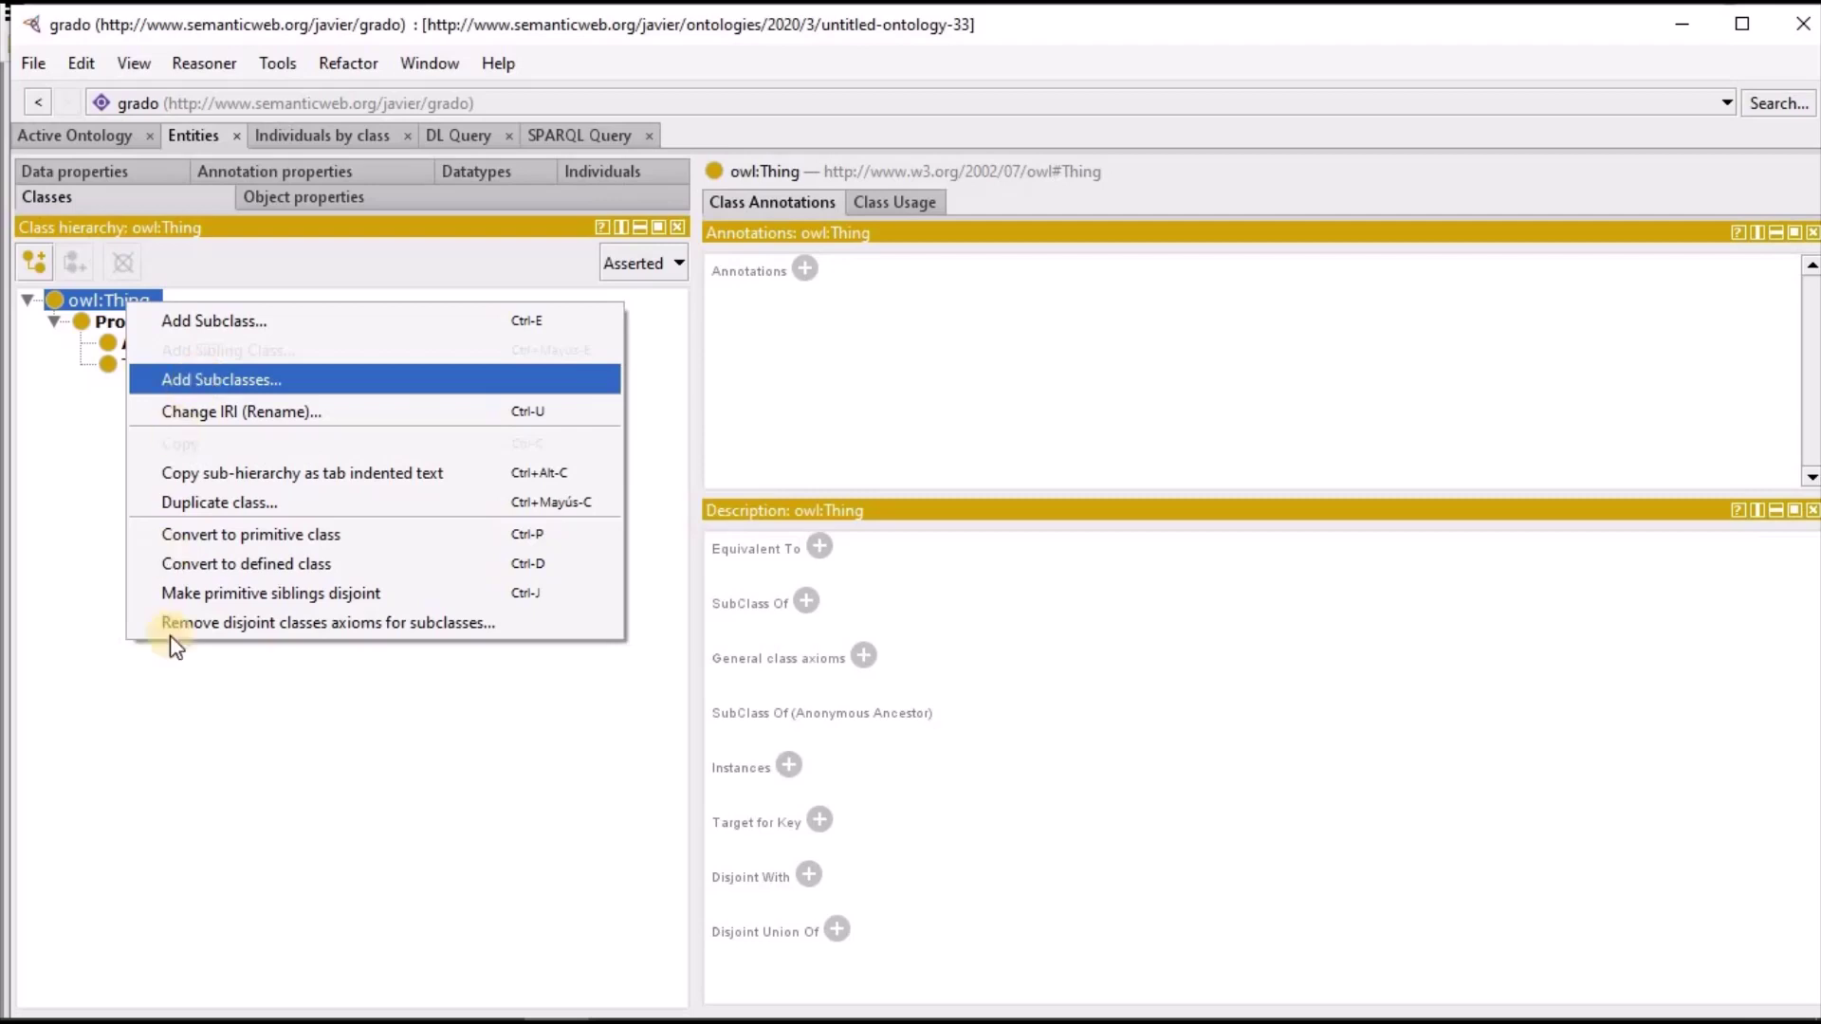
click(181, 690)
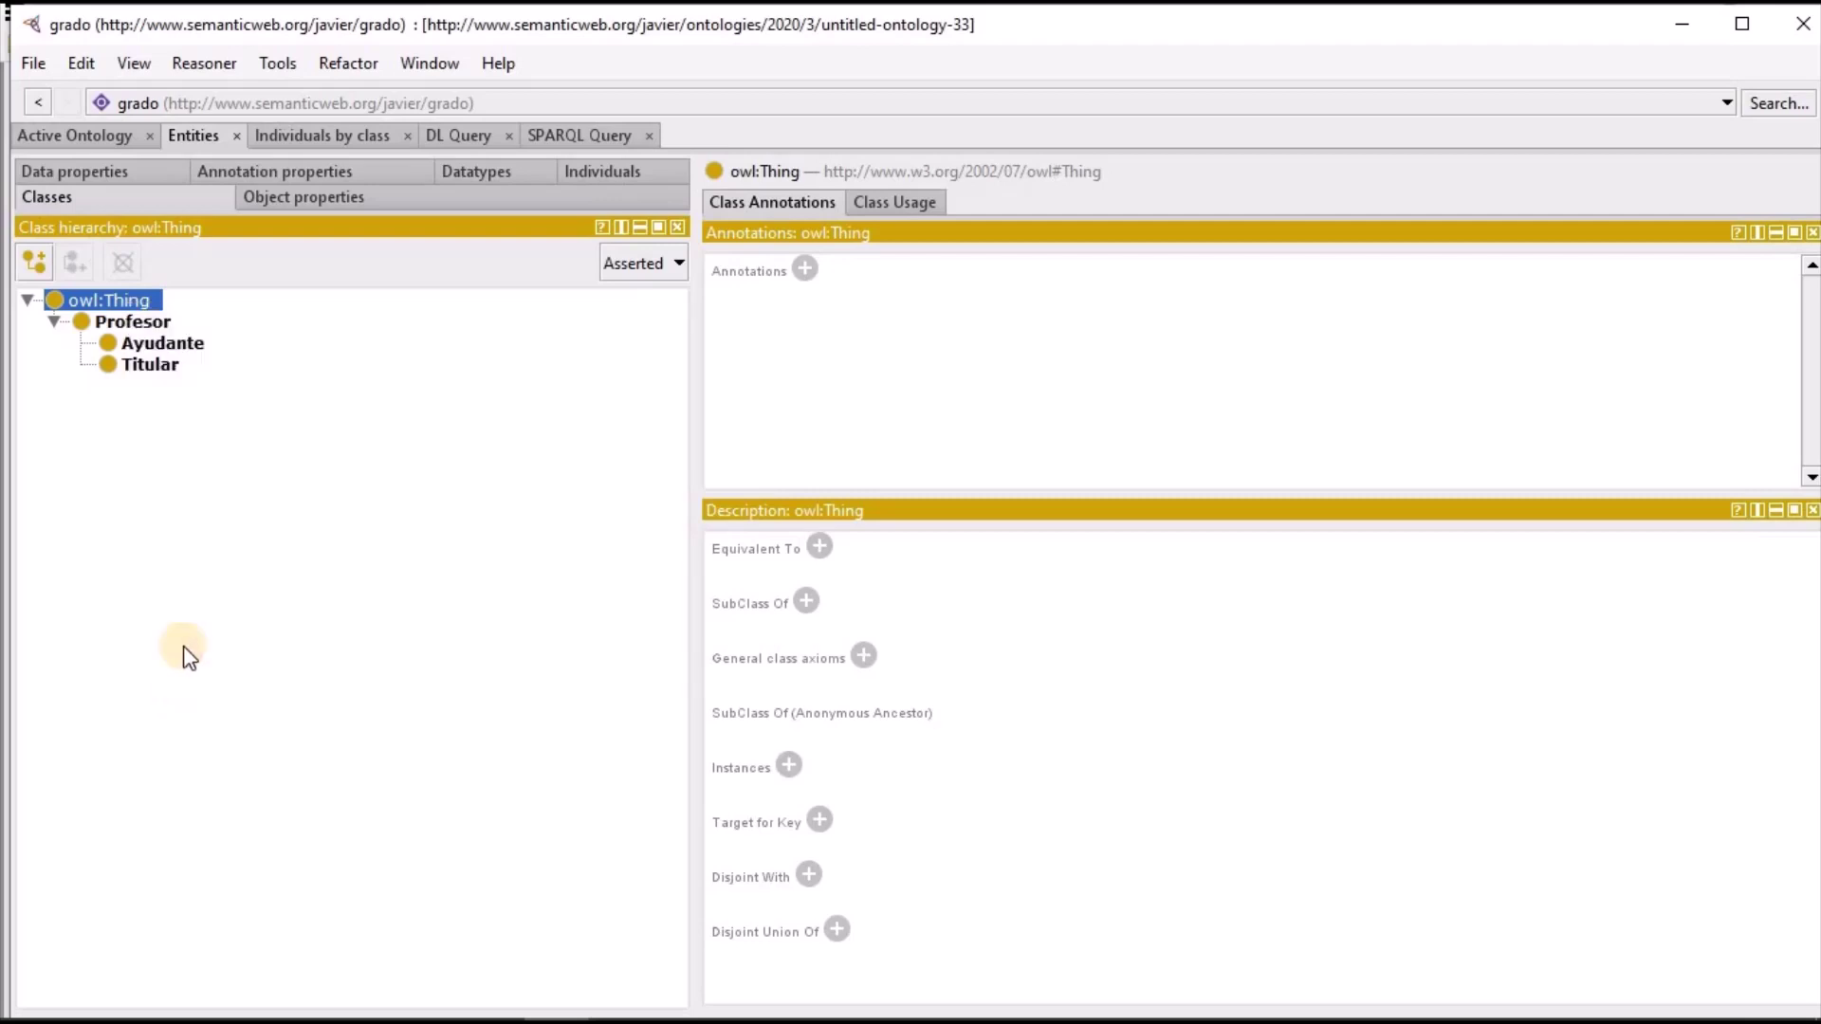
Delete the classes Titular, Ayudante and Profesor from the ontology
click(156, 364)
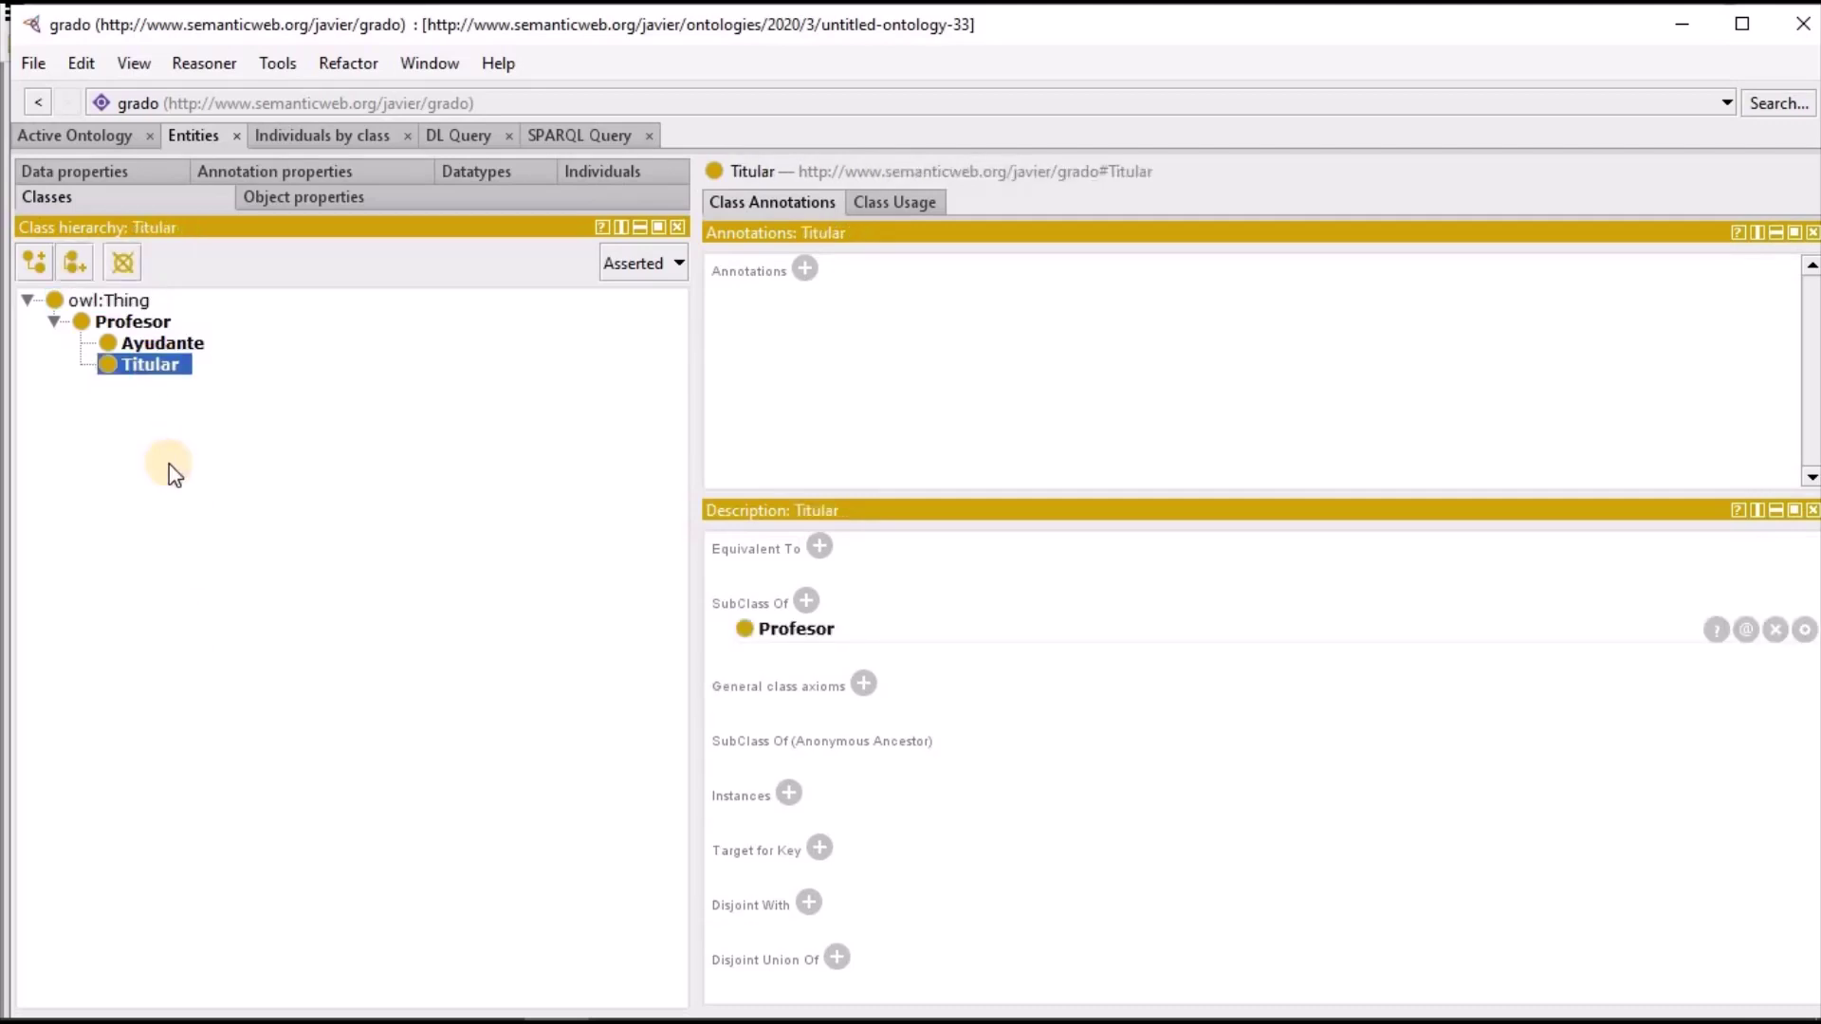
click(124, 267)
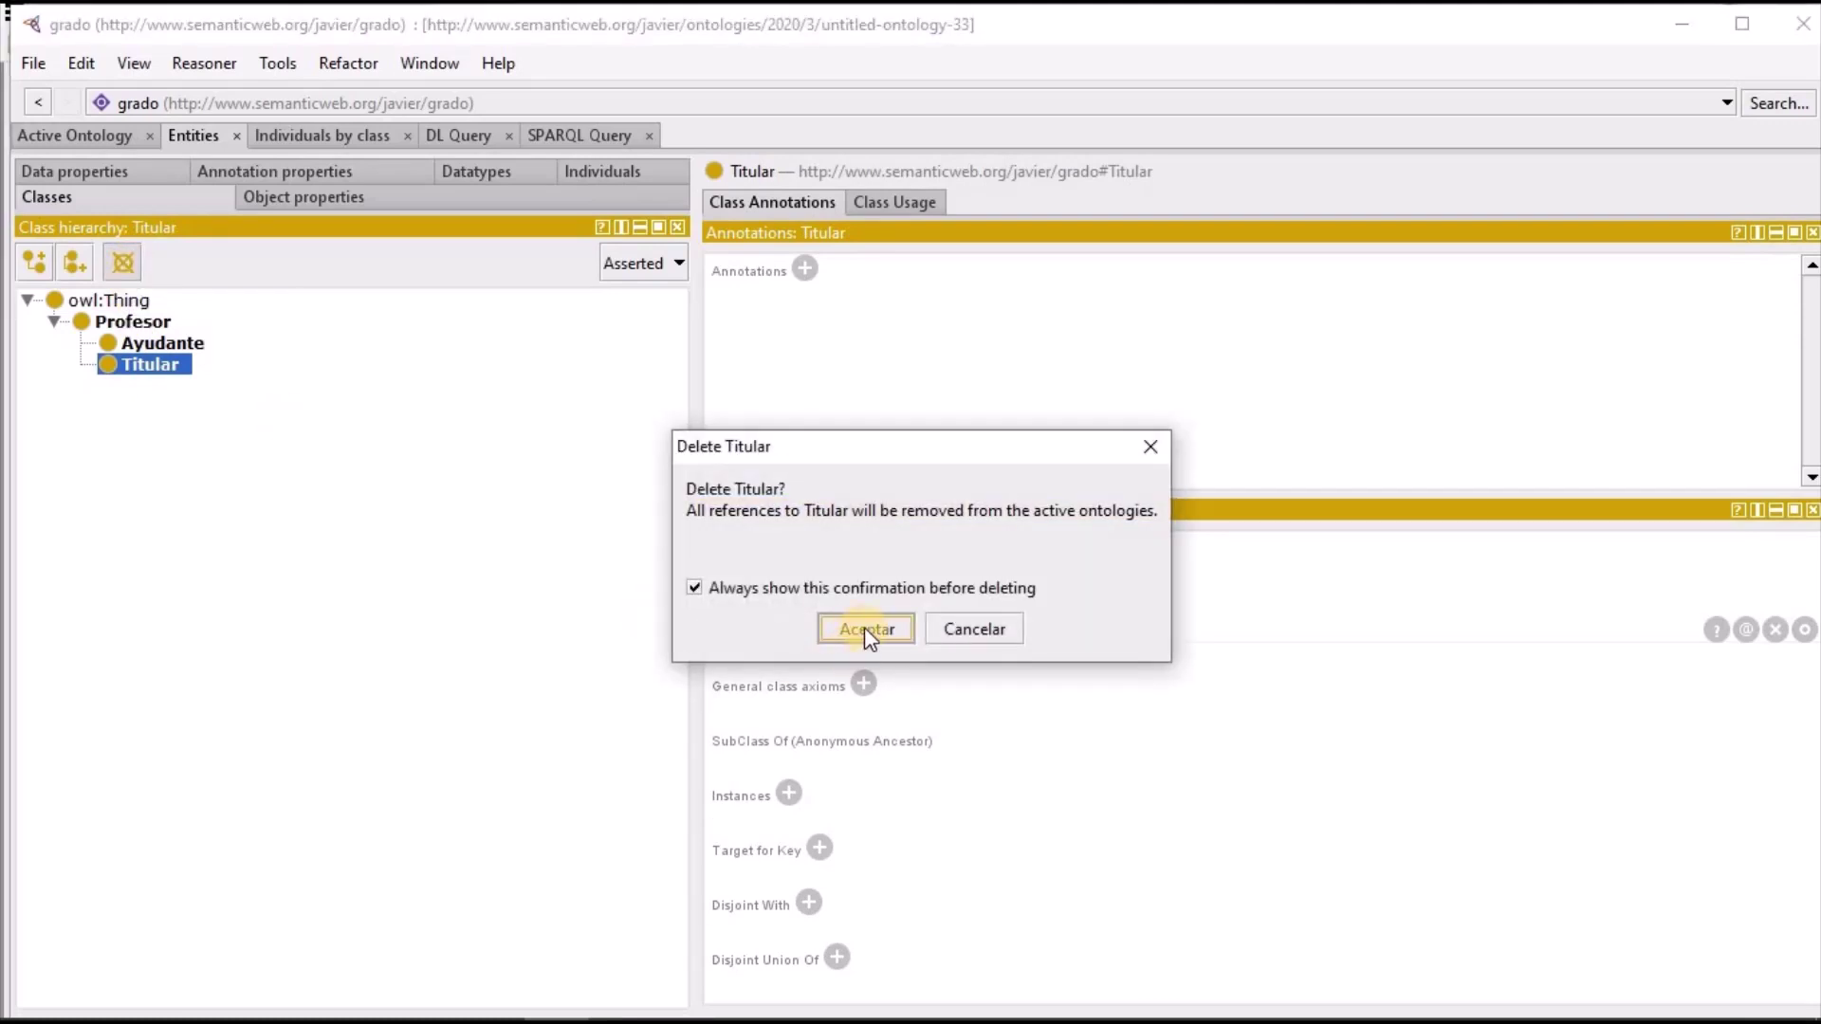
click(866, 629)
click(175, 346)
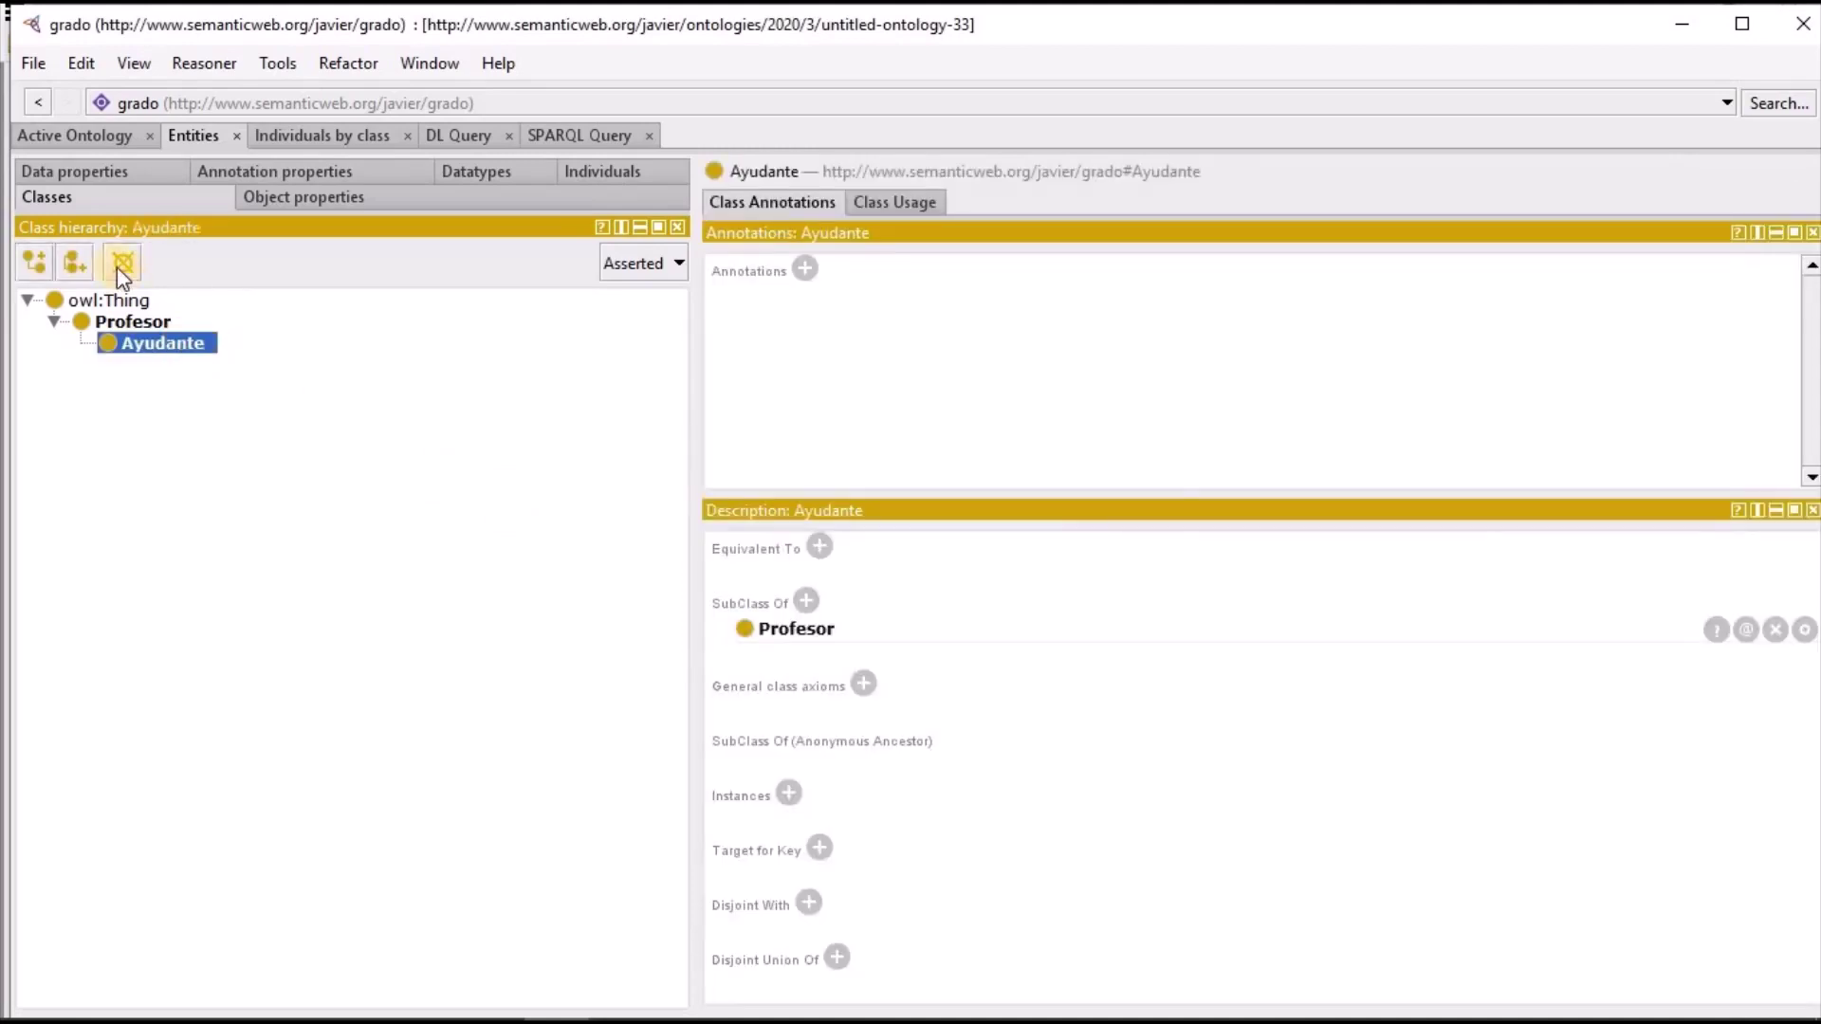
click(121, 265)
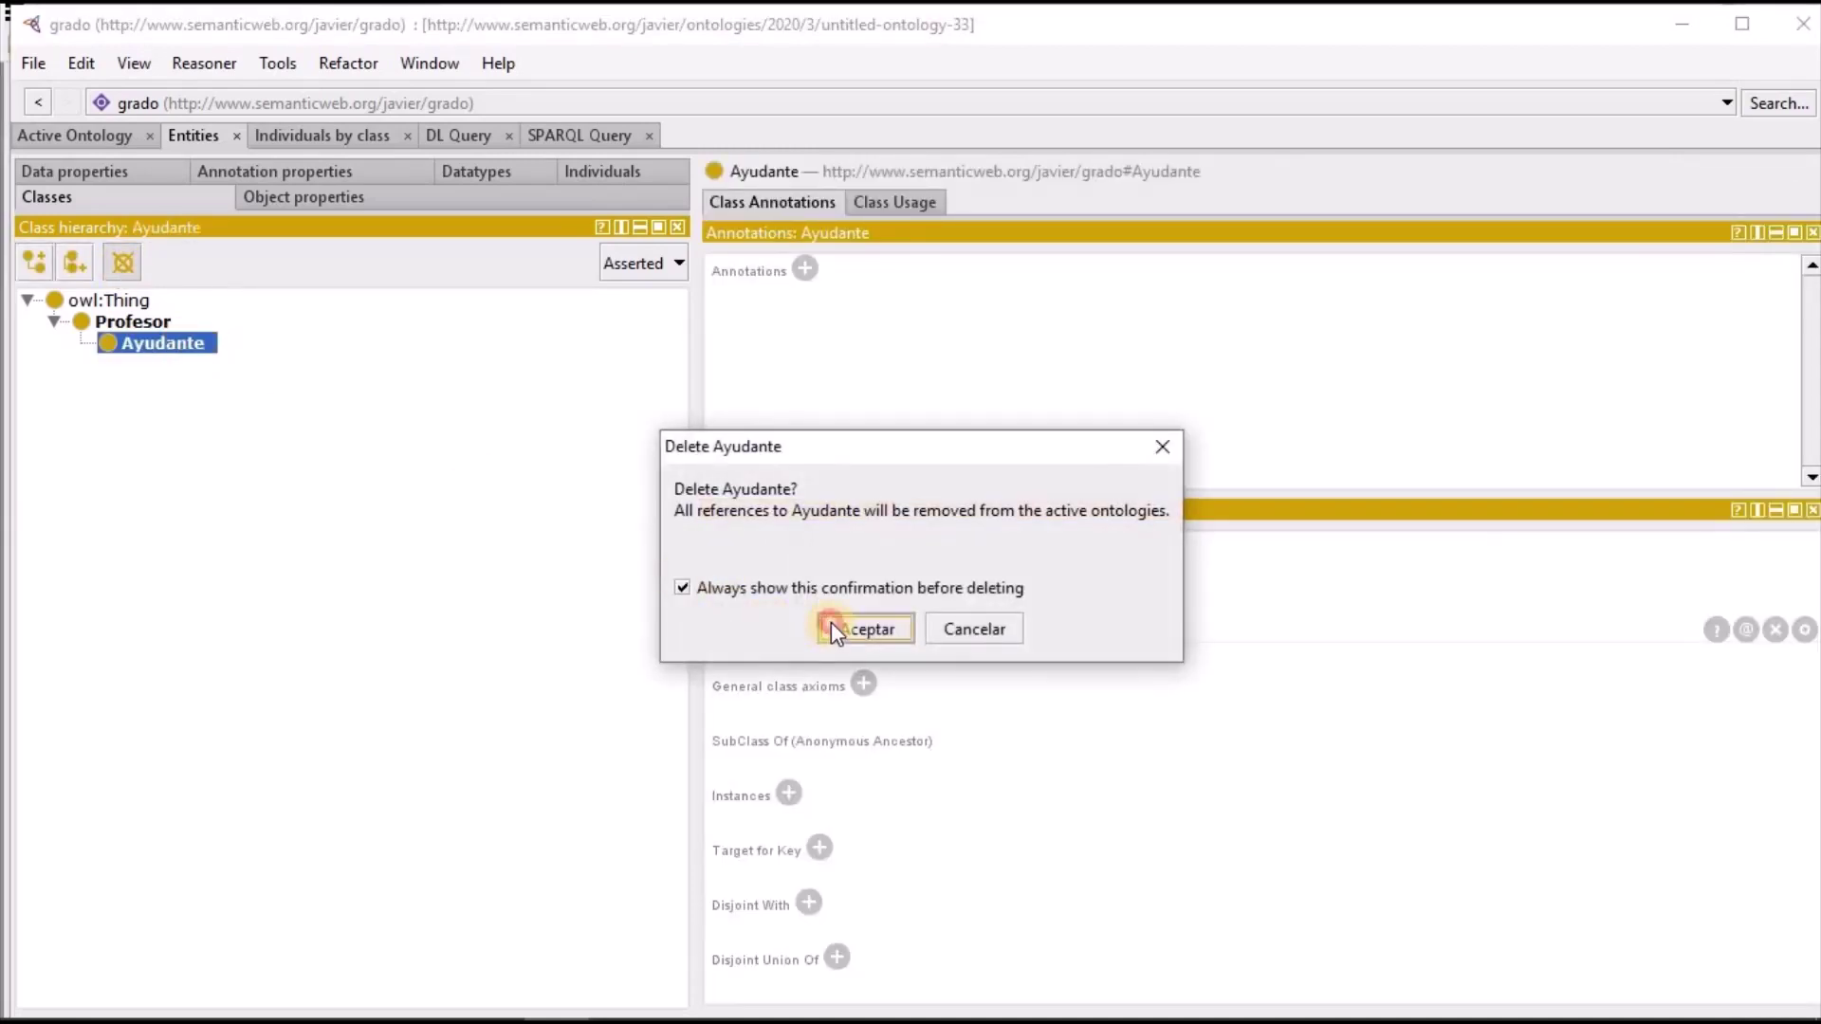
click(830, 624)
click(133, 323)
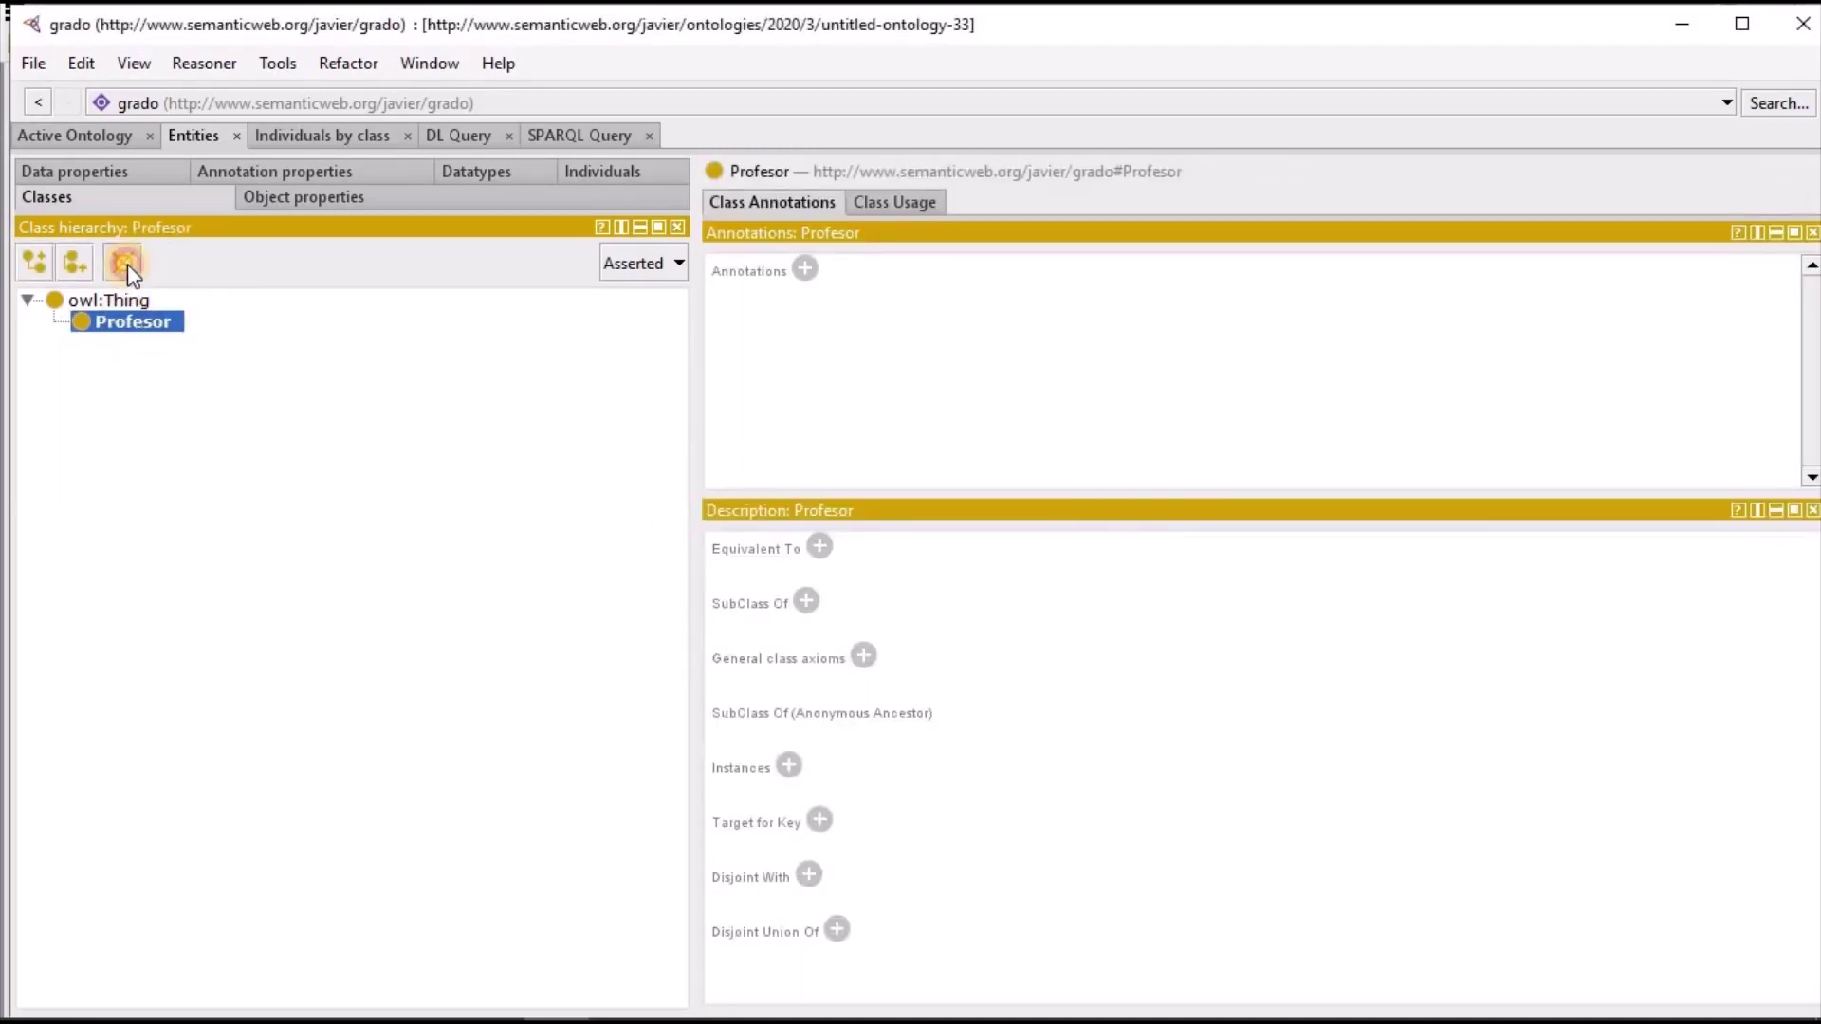
click(124, 265)
click(847, 631)
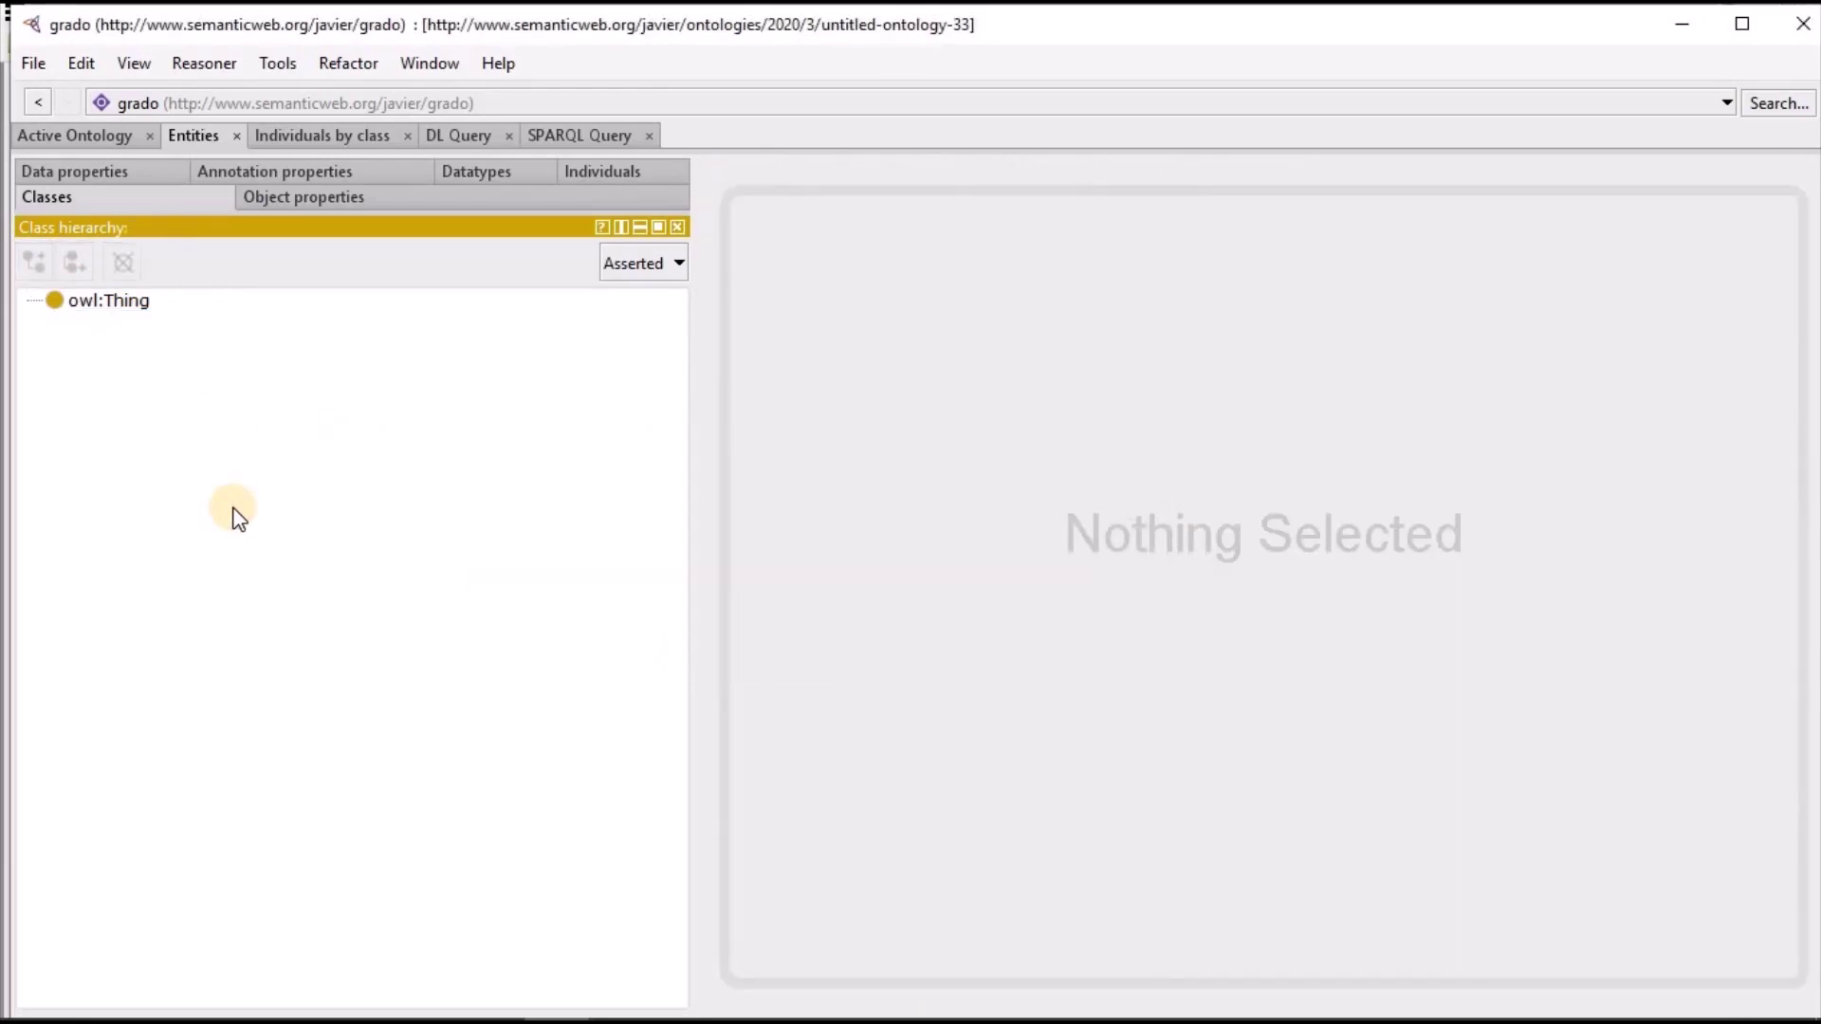
Start adding several subclasses to owl:Thing at once, entering Profesor with Titular and Ayudante indented beneath it in the hierarchy
click(124, 302)
right_click(123, 300)
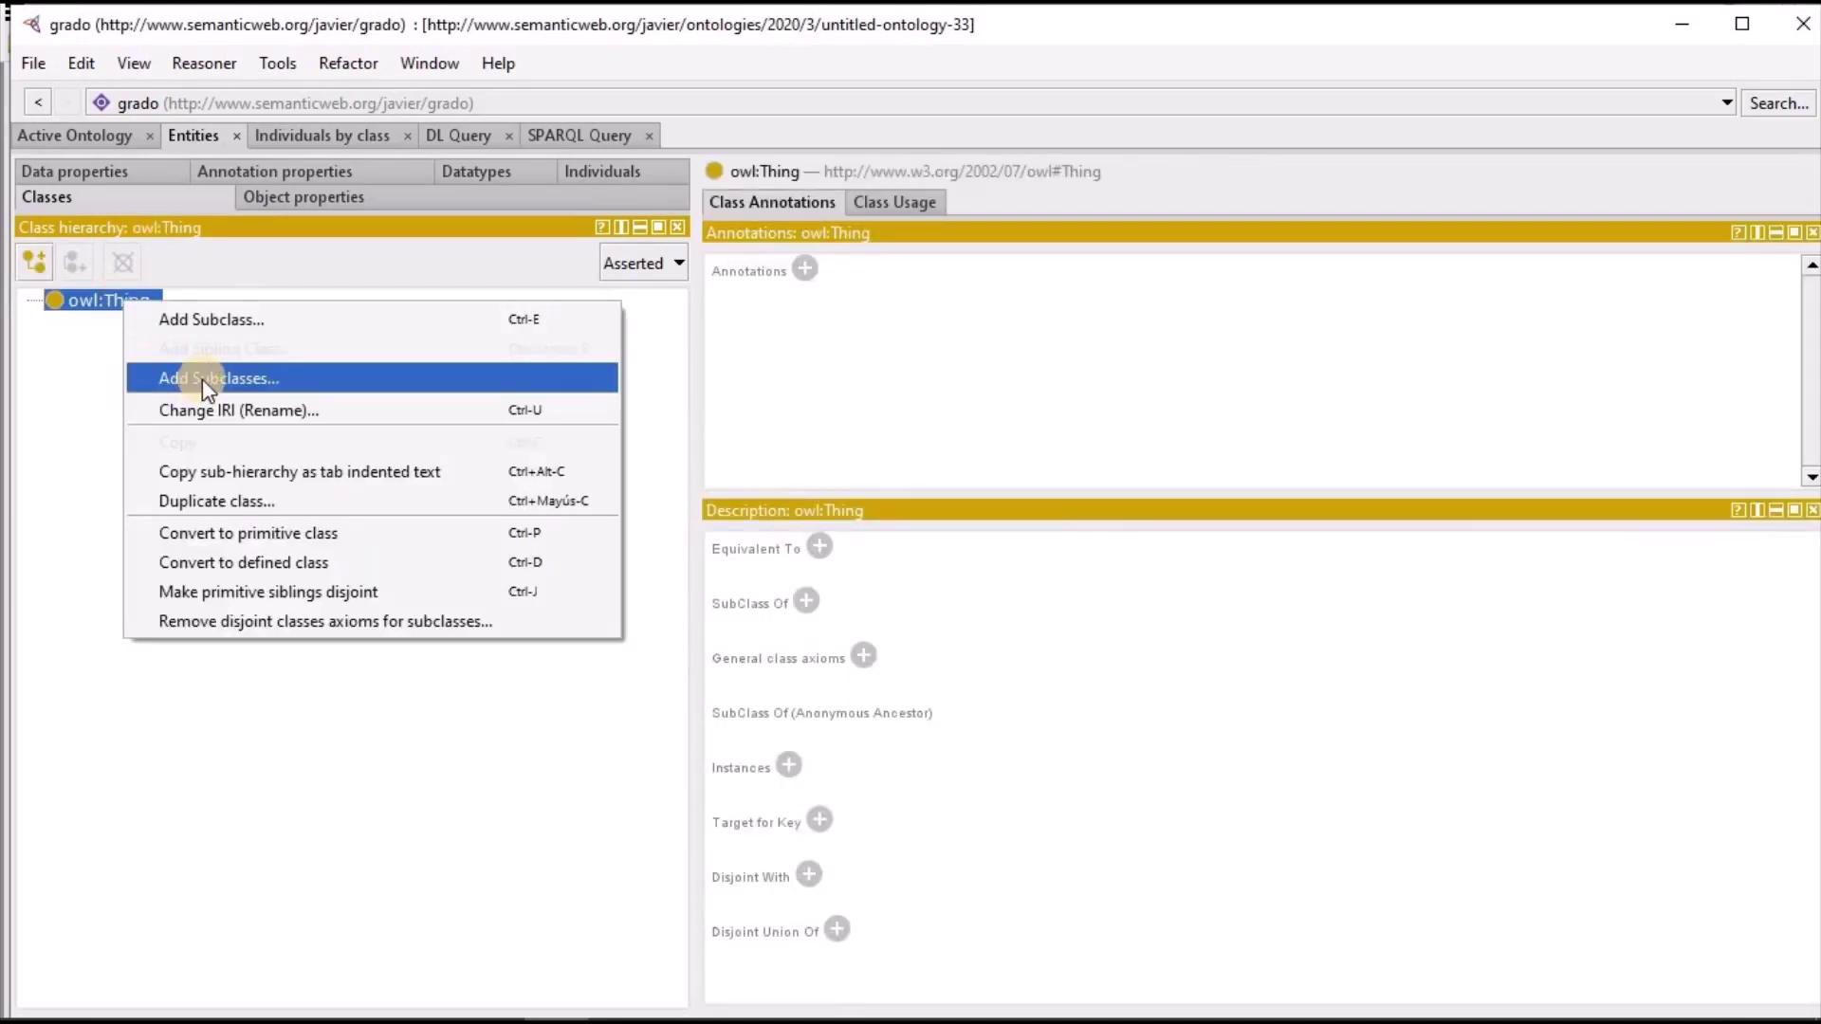
click(202, 379)
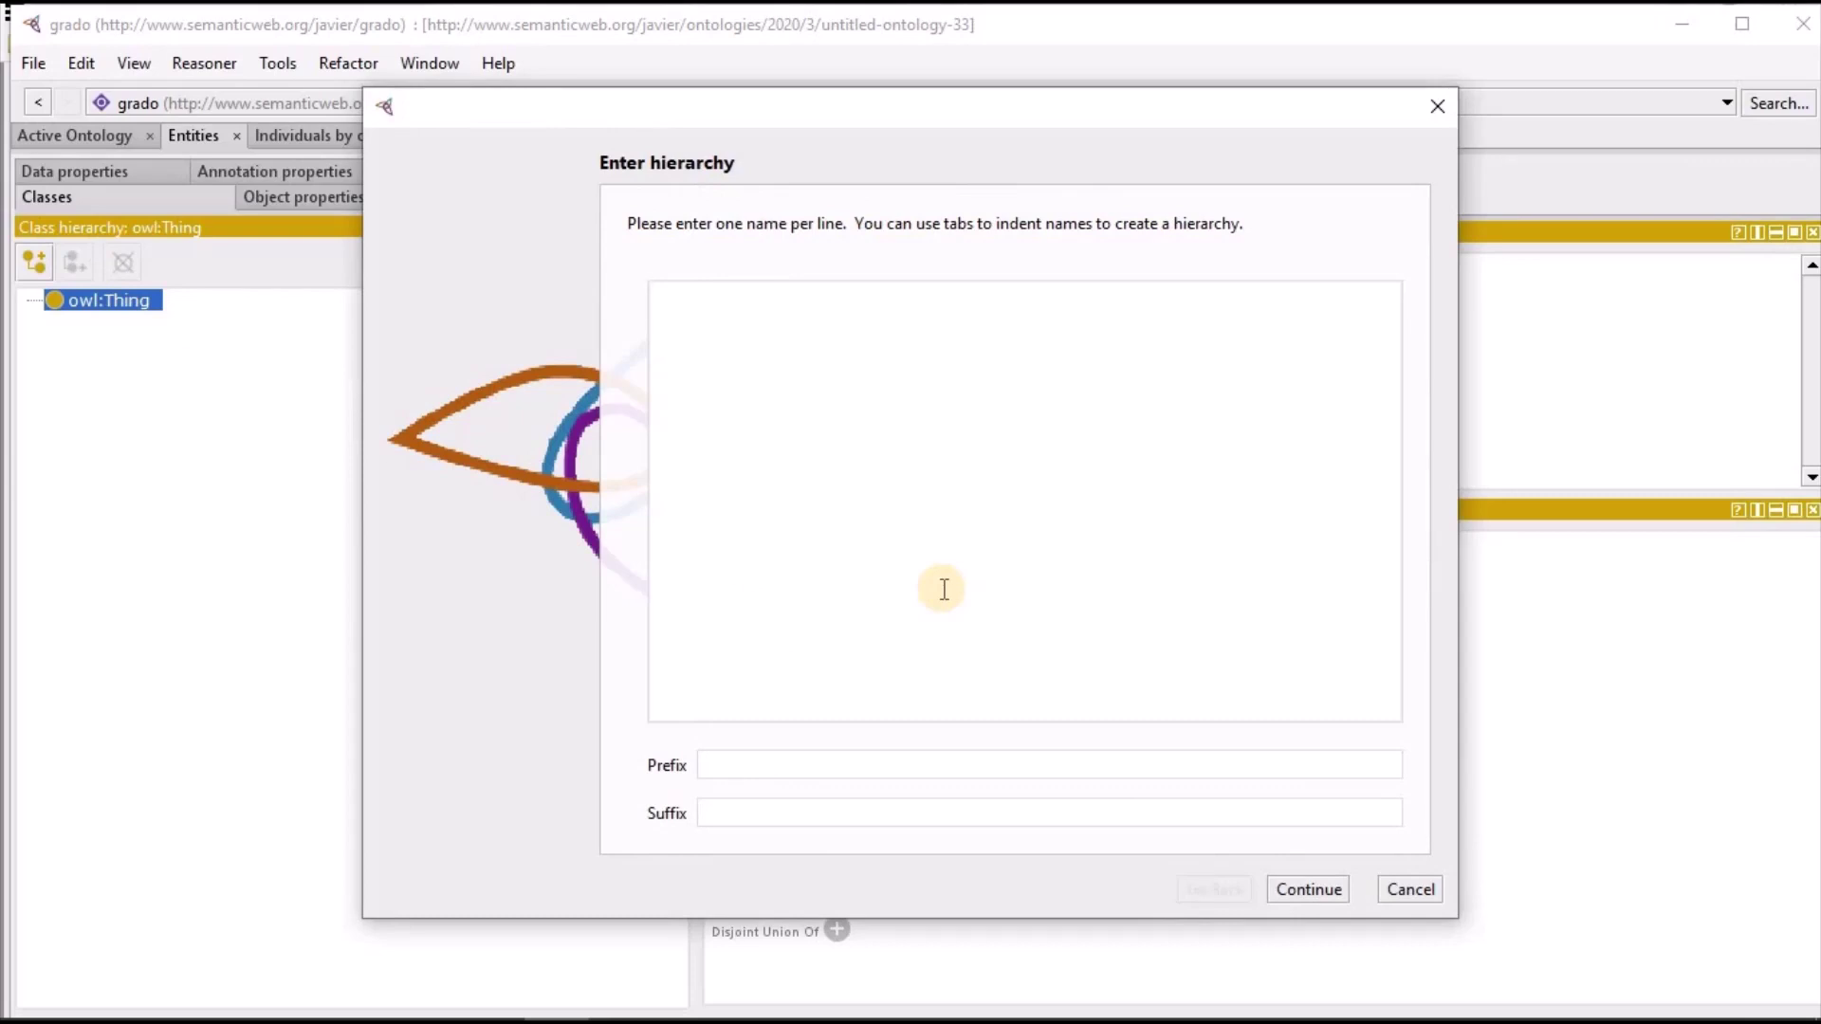
text(Profesor)
key(Return)
key(Tab)
text(Tri)
key(BackSpace)
key(BackSpace)
text(itular)
key(Return)
key(Tab)
text(Ayud)
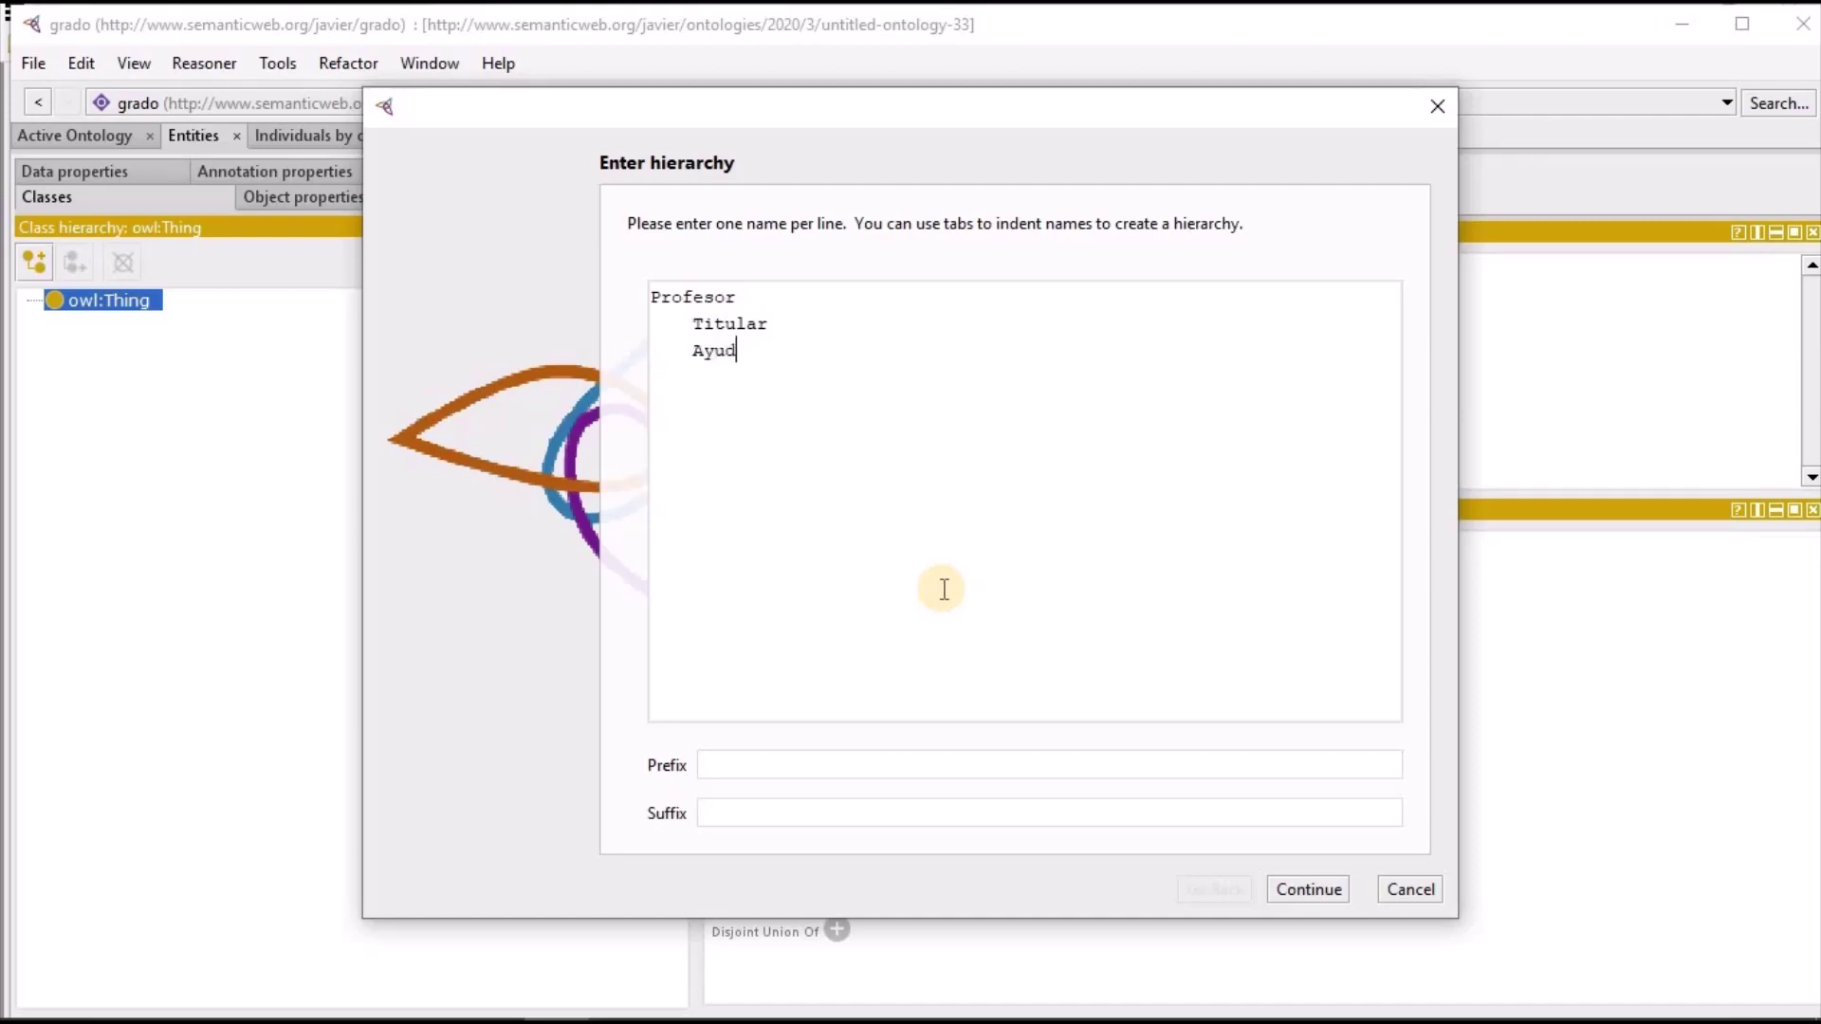
Finish the Ayudante entry and add Asignatura to the hierarchy with Teórica and Teórica-Práctica indented beneath it
text(anteAsinga)
key(BackSpace)
key(BackSpace)
key(BackSpace)
text(gnatura)
key(Tab)
text(T)
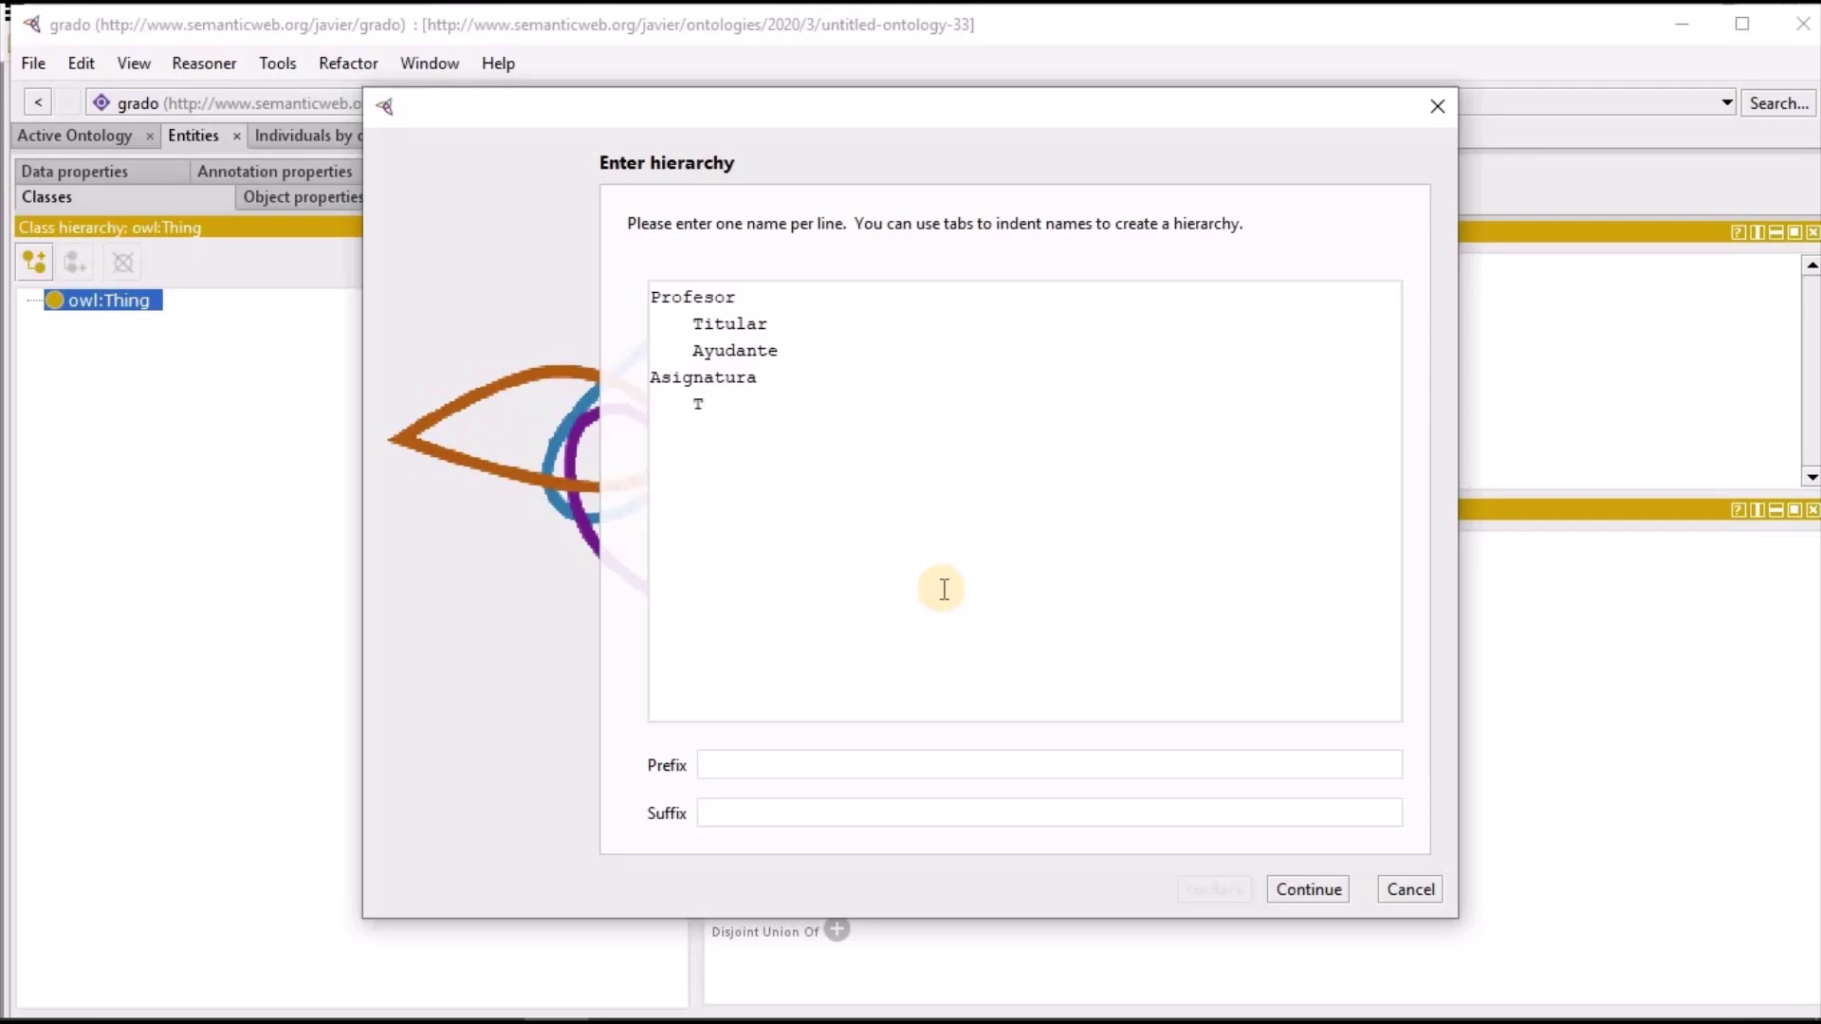
text(eórica)
key(Return)
key(Tab)
text(Teórica)
text(Práctica)
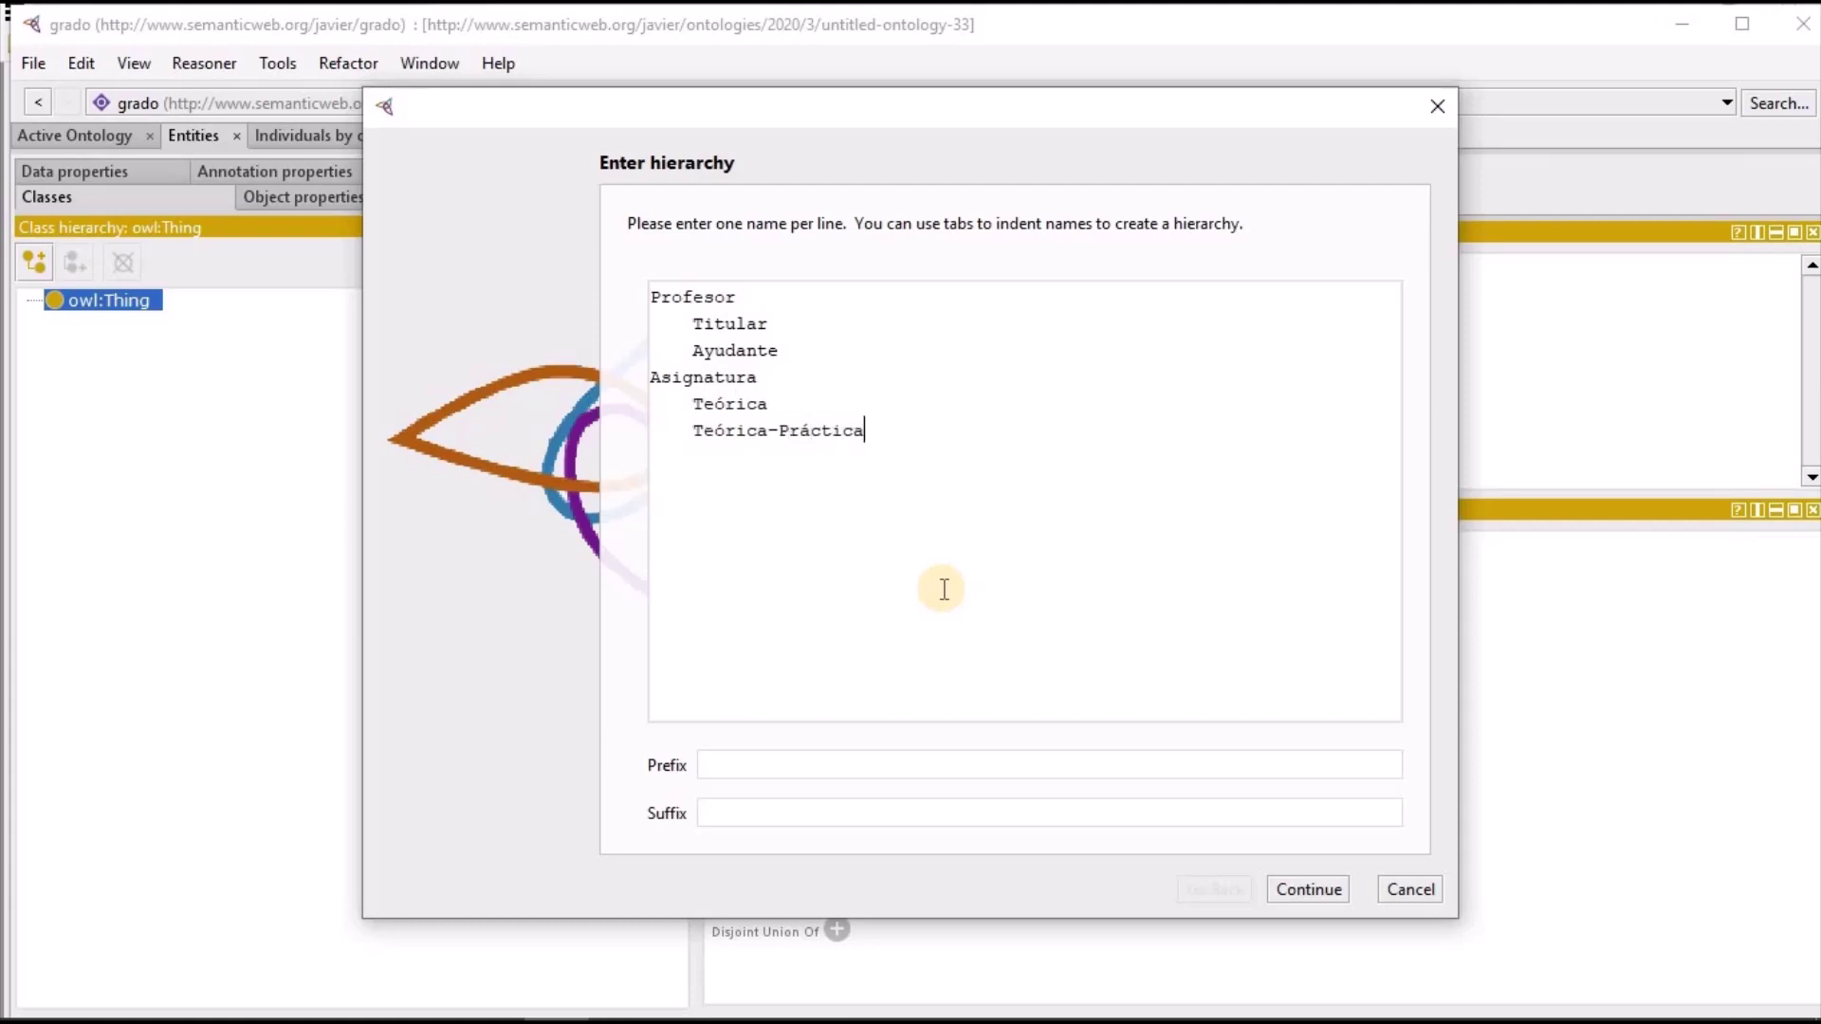
Add Curso to the hierarchy with Primero, Segundo, Tercero and Cuarto indented beneath it
key(Return)
text(Cursso)
key(BackSpace)
key(BackSpace)
text(o)
key(Return)
key(Tab)
text(Primero)
key(Return)
key(Tab)
text(Segundo)
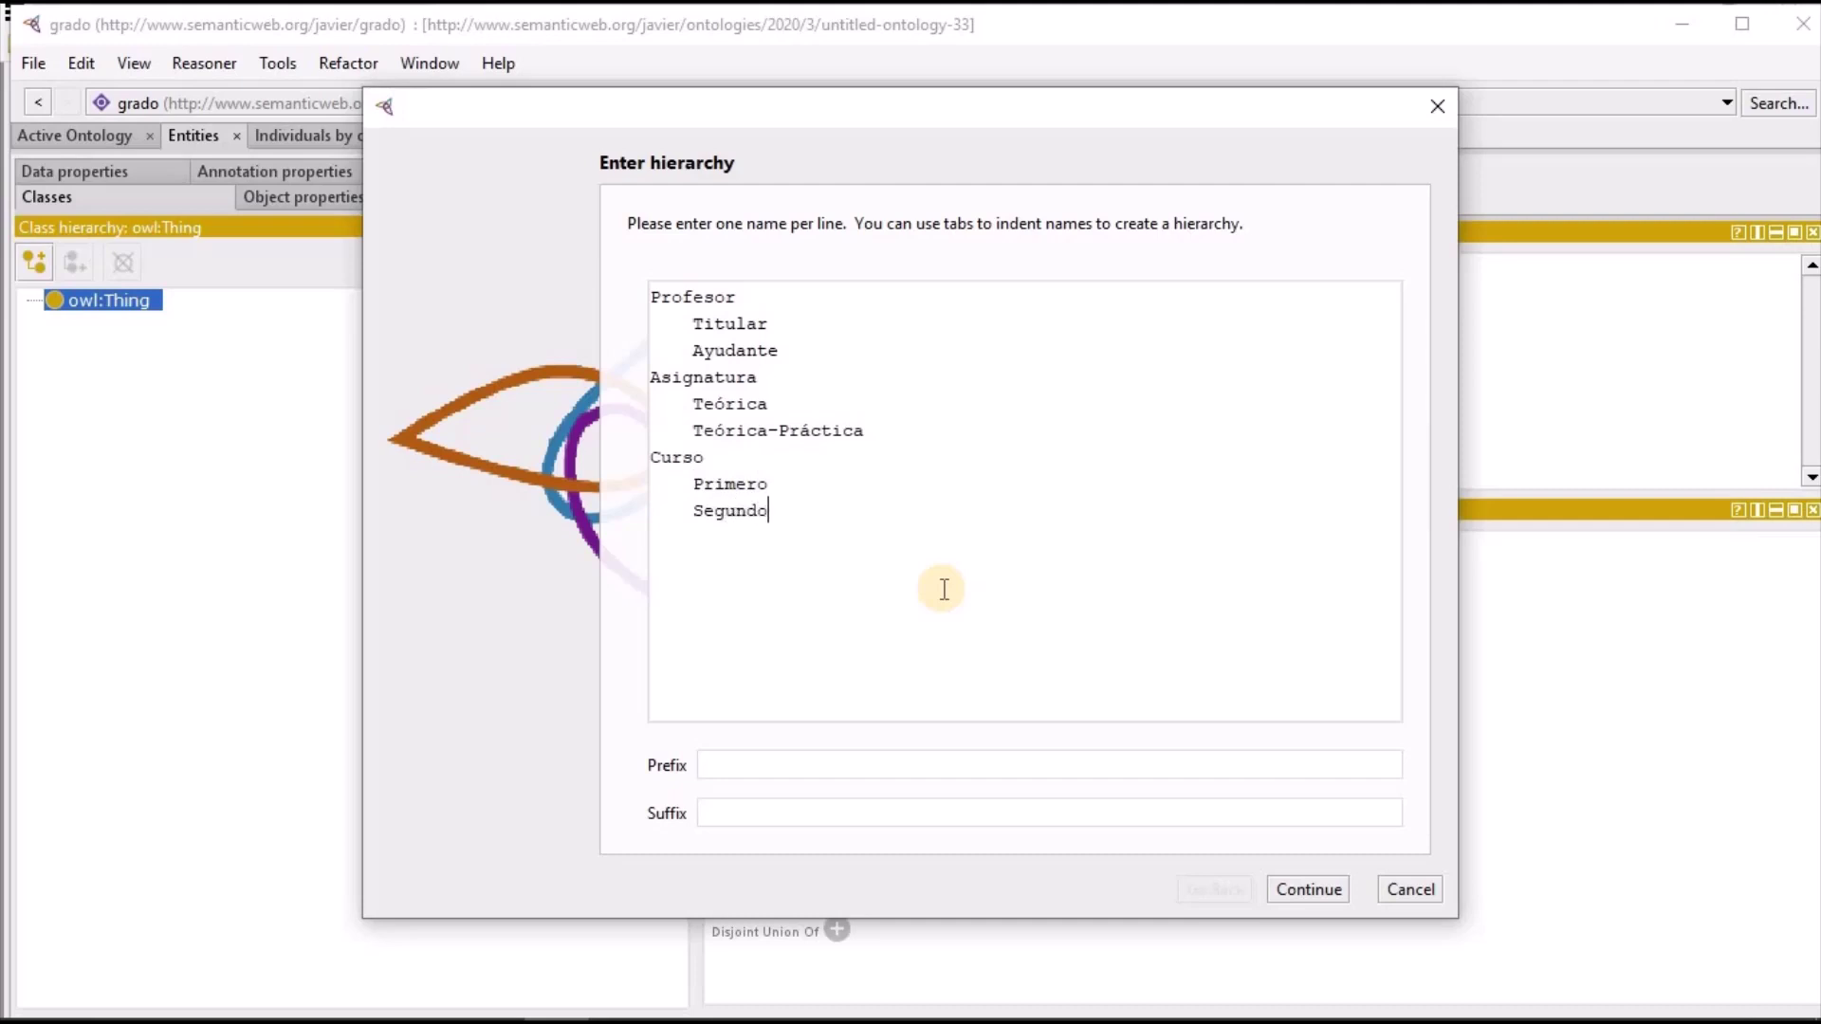
key(Return)
key(Tab)
text(Tercero)
key(Return)
key(Tab)
text(Cuarto)
Switch to the exercise PDF and check the requirements on departamento, cursos and asignatura types for classes to model
key(alt+Tab)
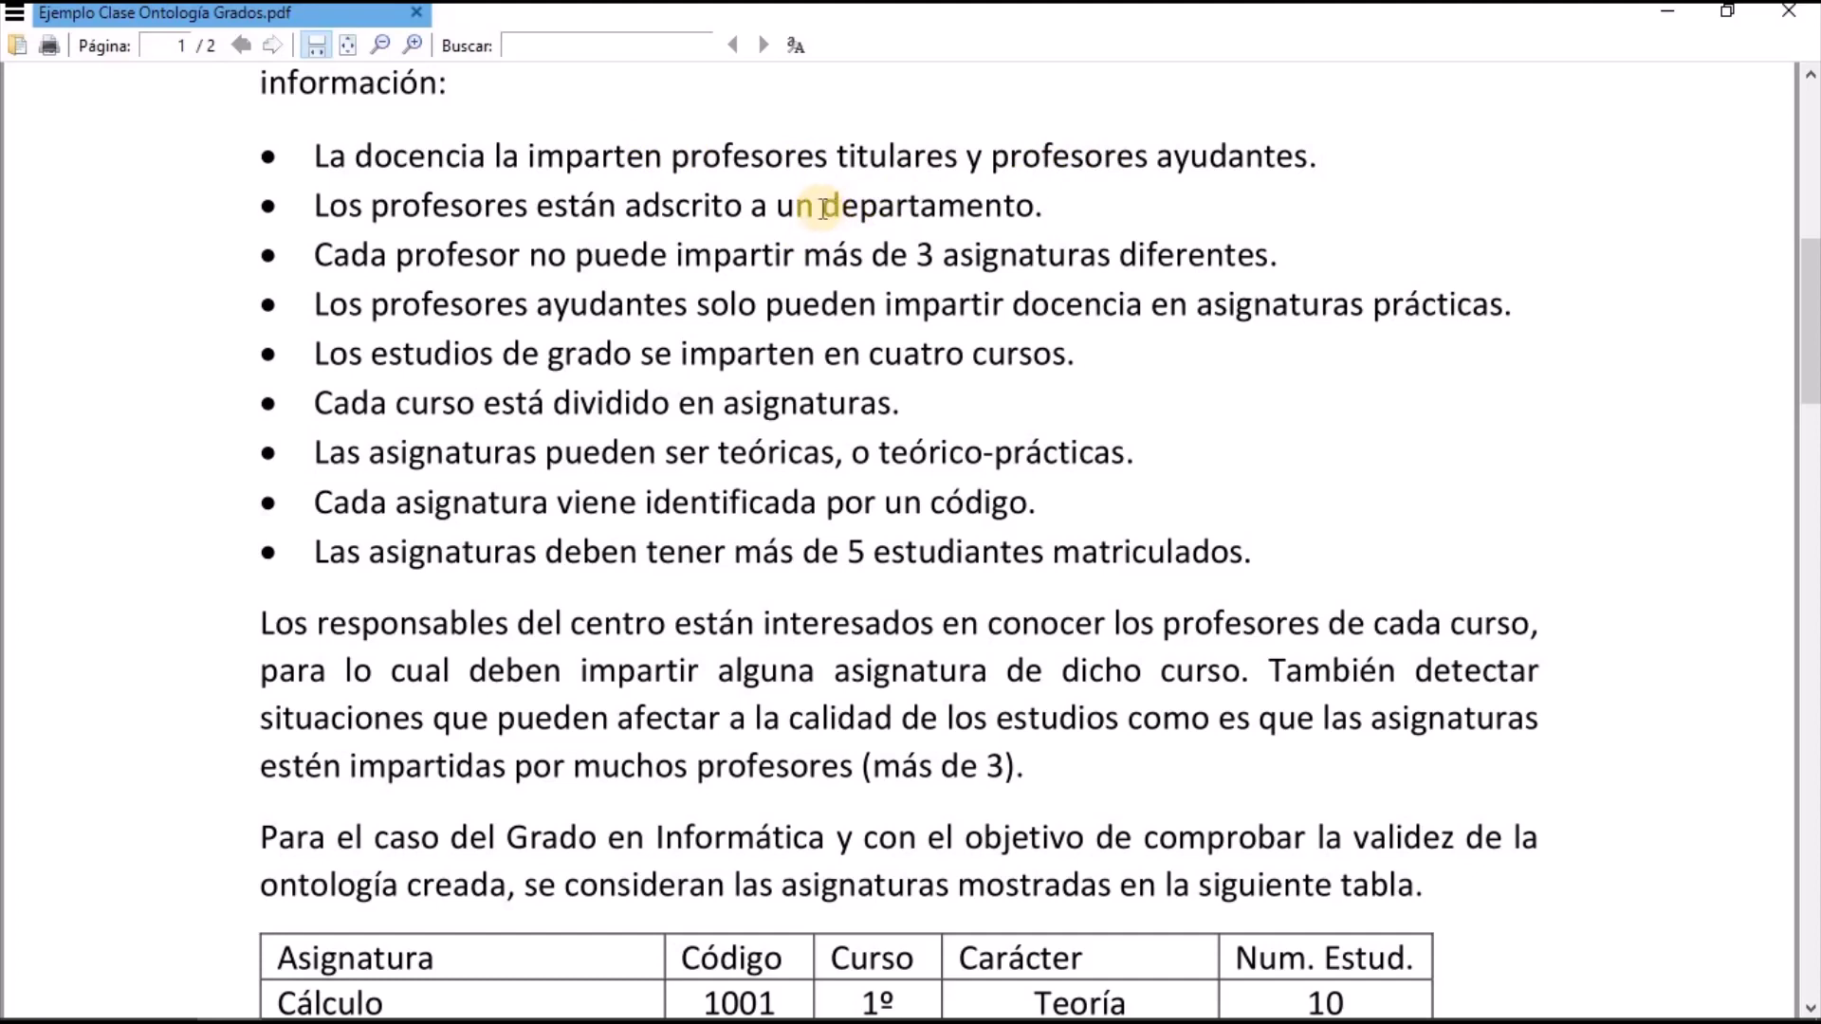
drag(823, 207, 1030, 205)
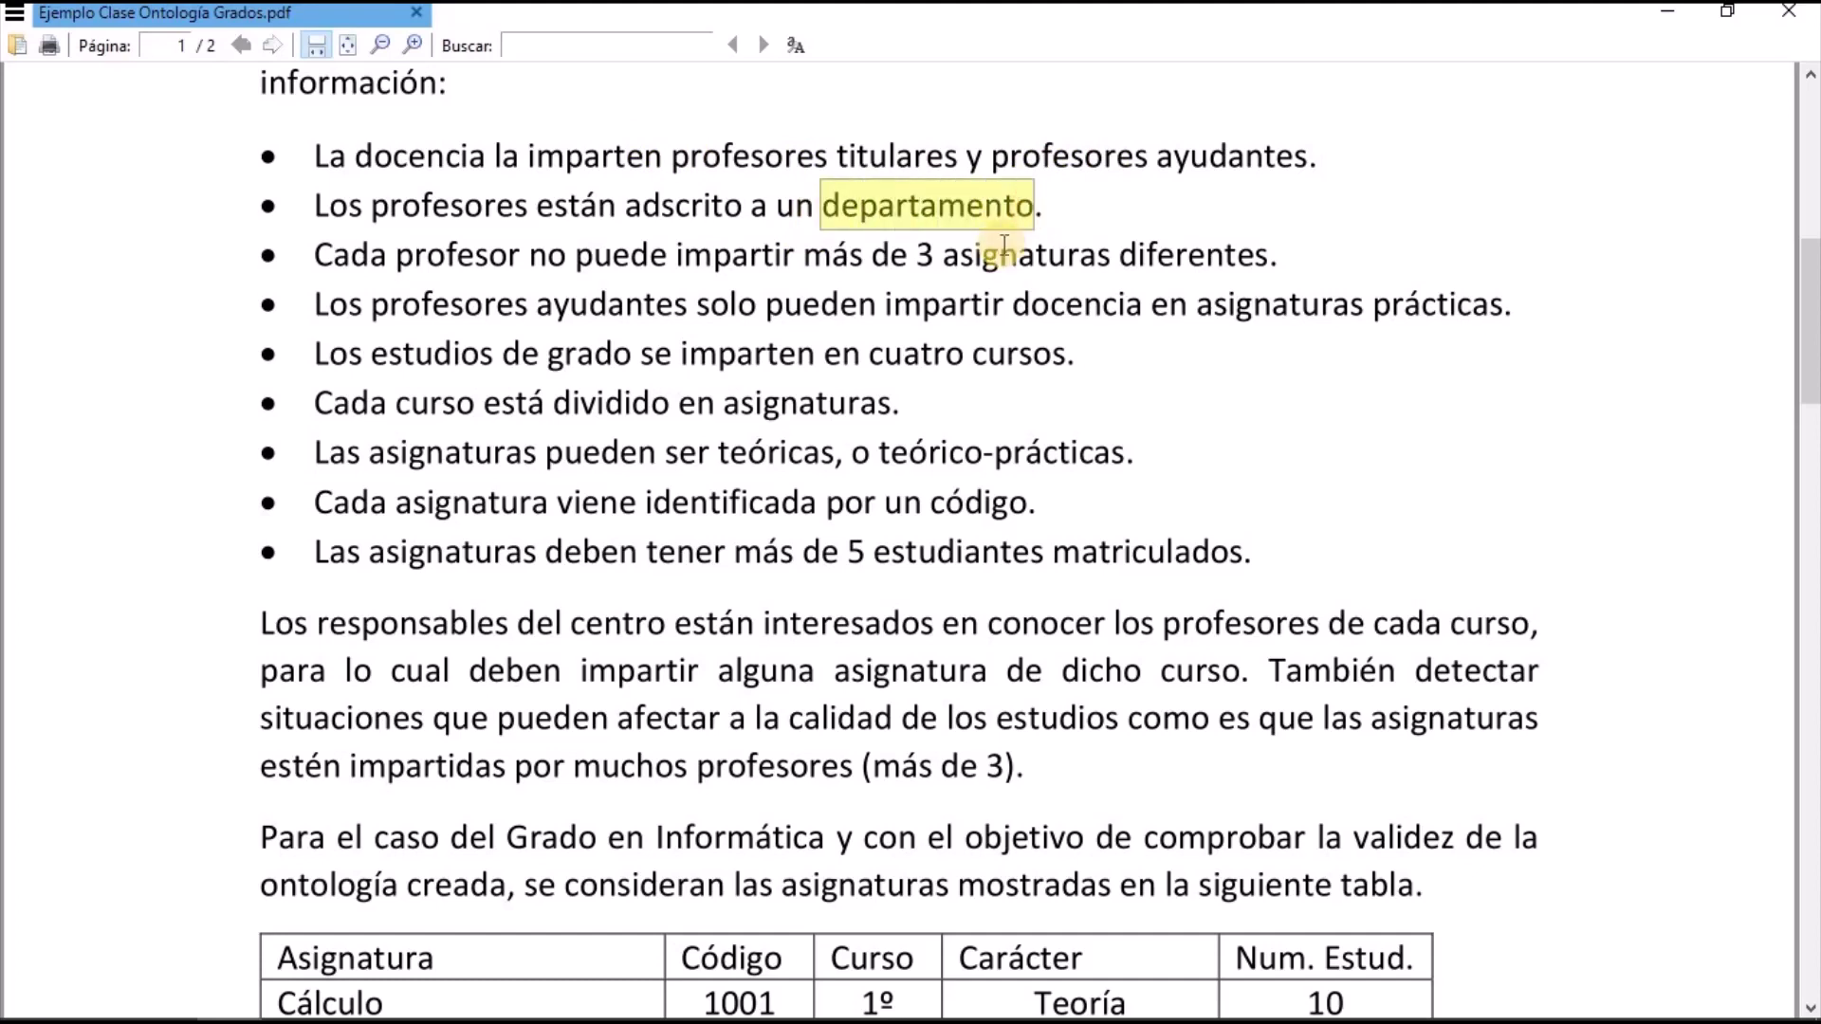
click(1002, 232)
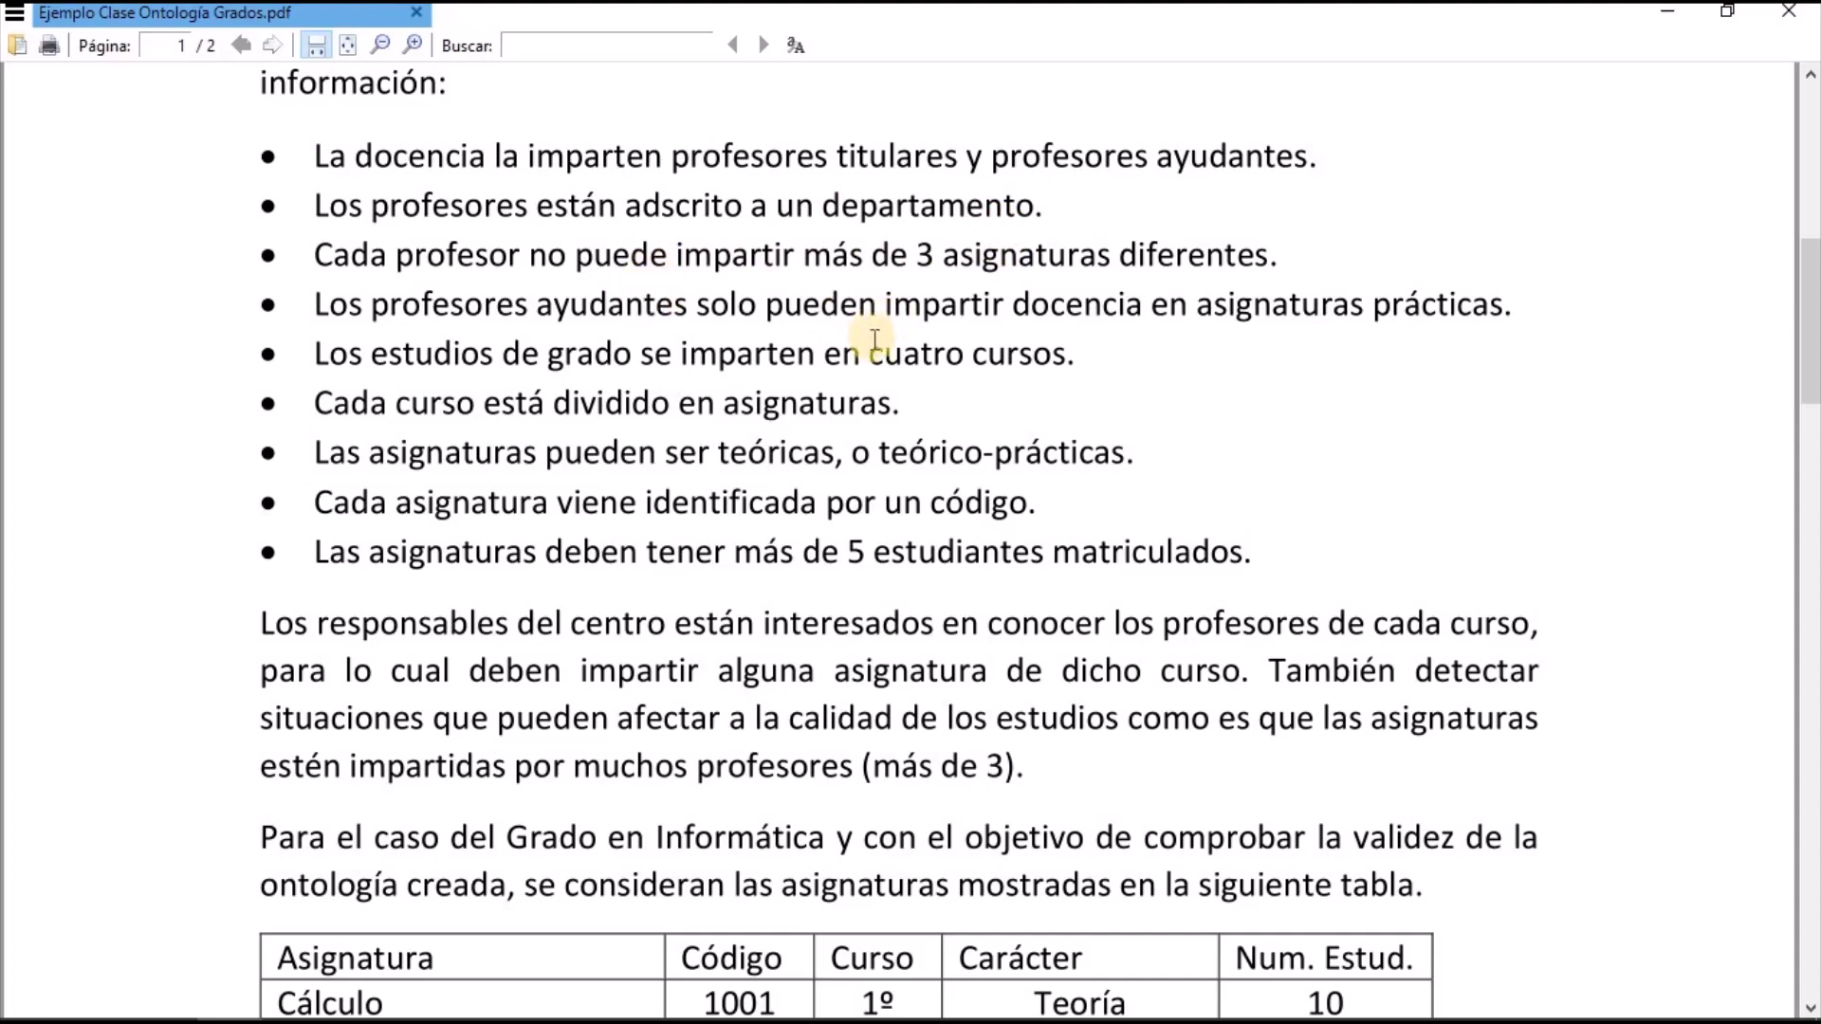
drag(712, 456, 836, 458)
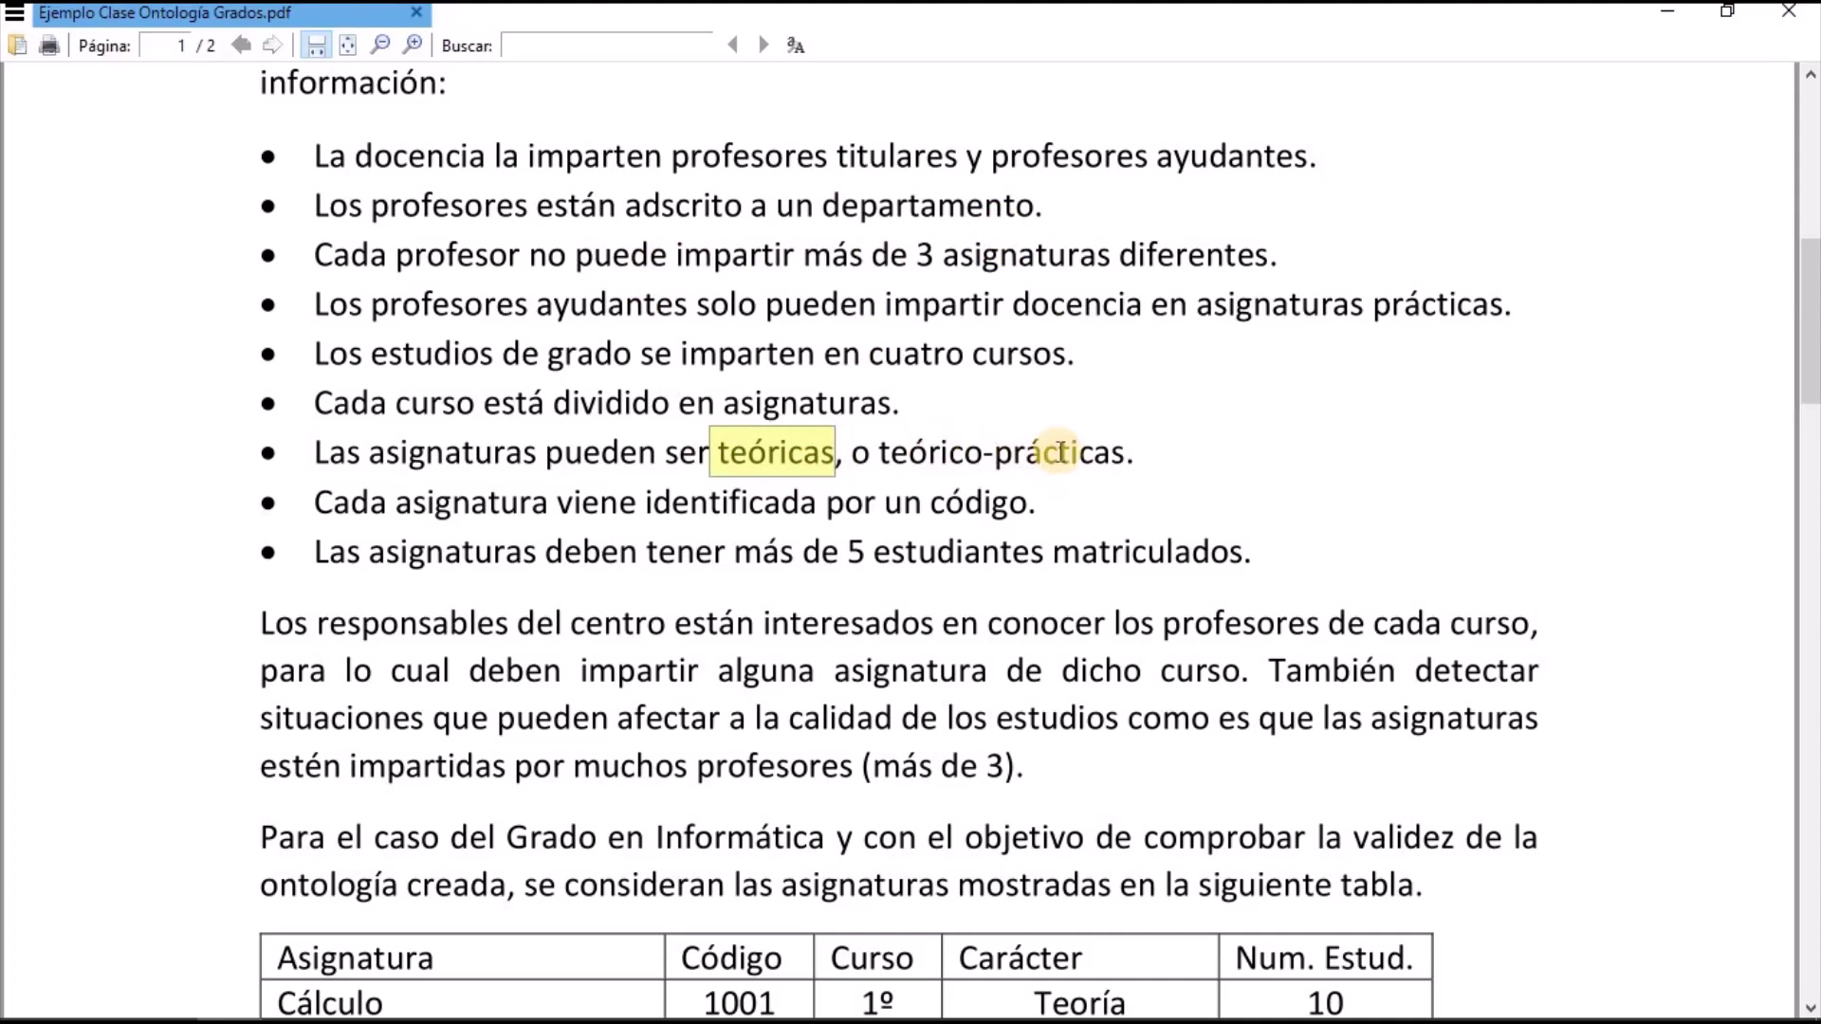
click(891, 357)
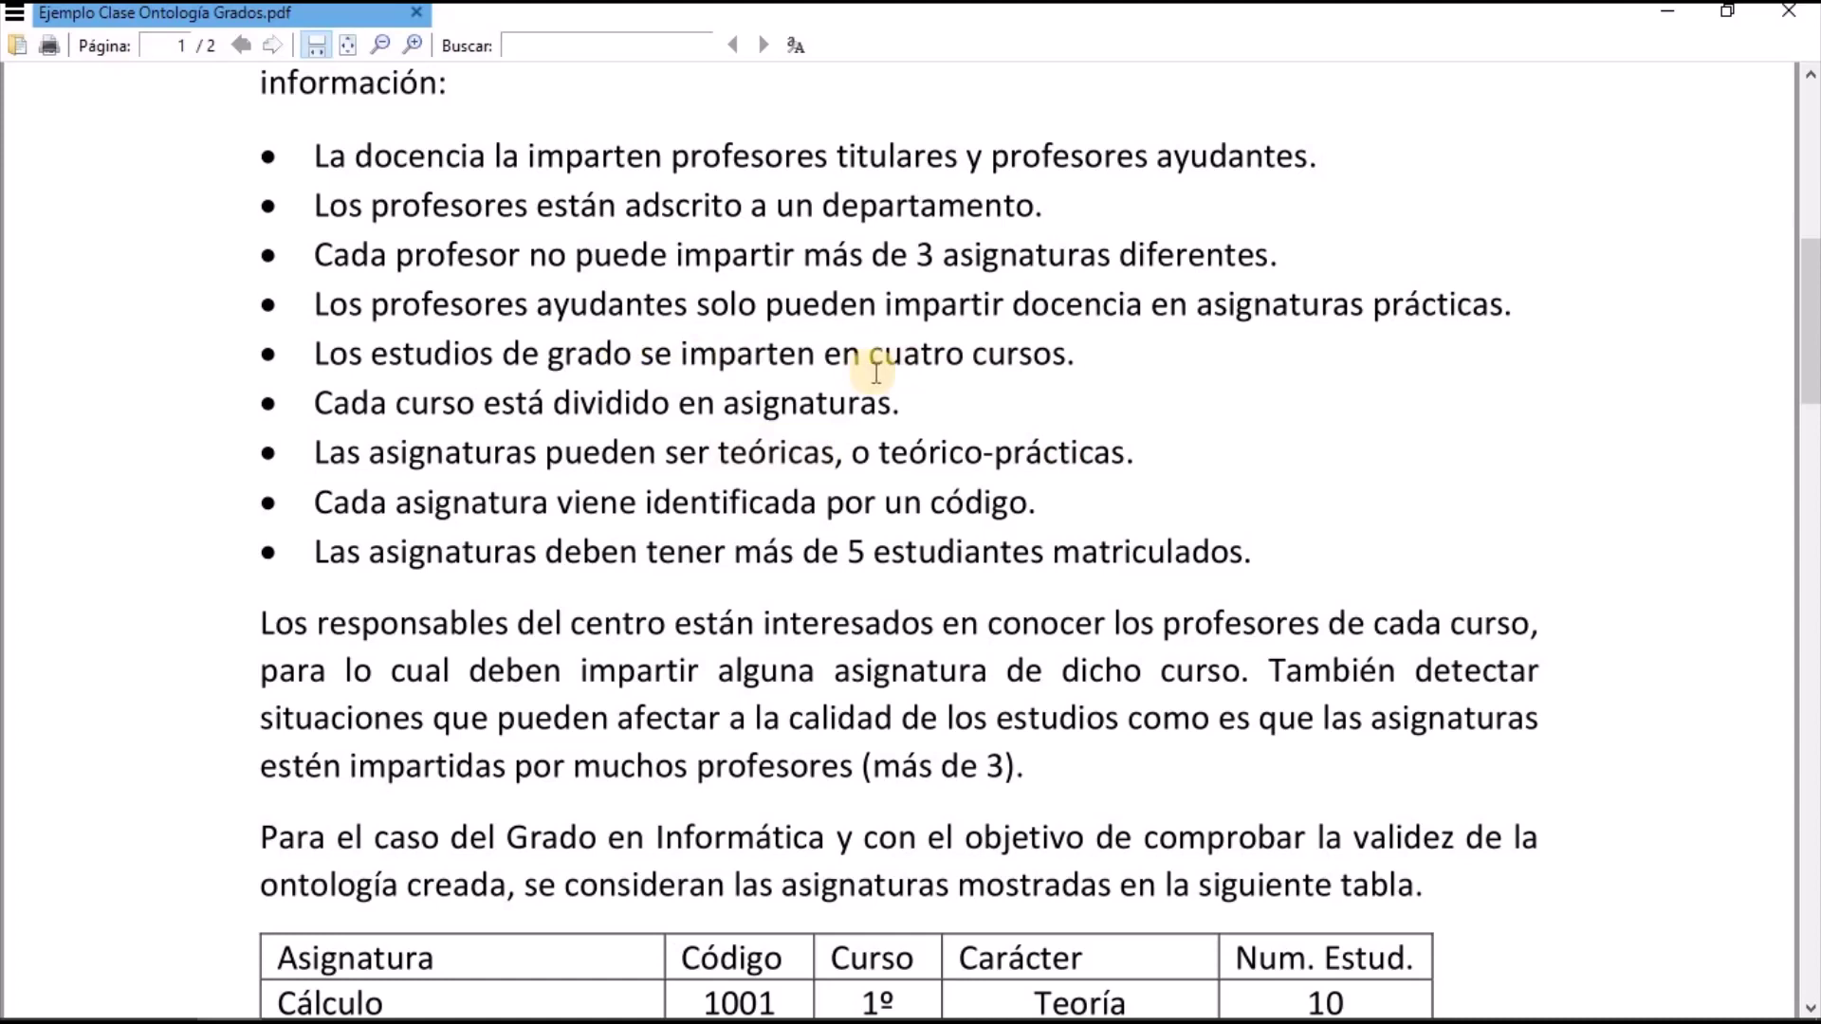
Mark the phrases on cuatro cursos and departamento in the exercise PDF to check which class is missing
drag(869, 357, 1069, 358)
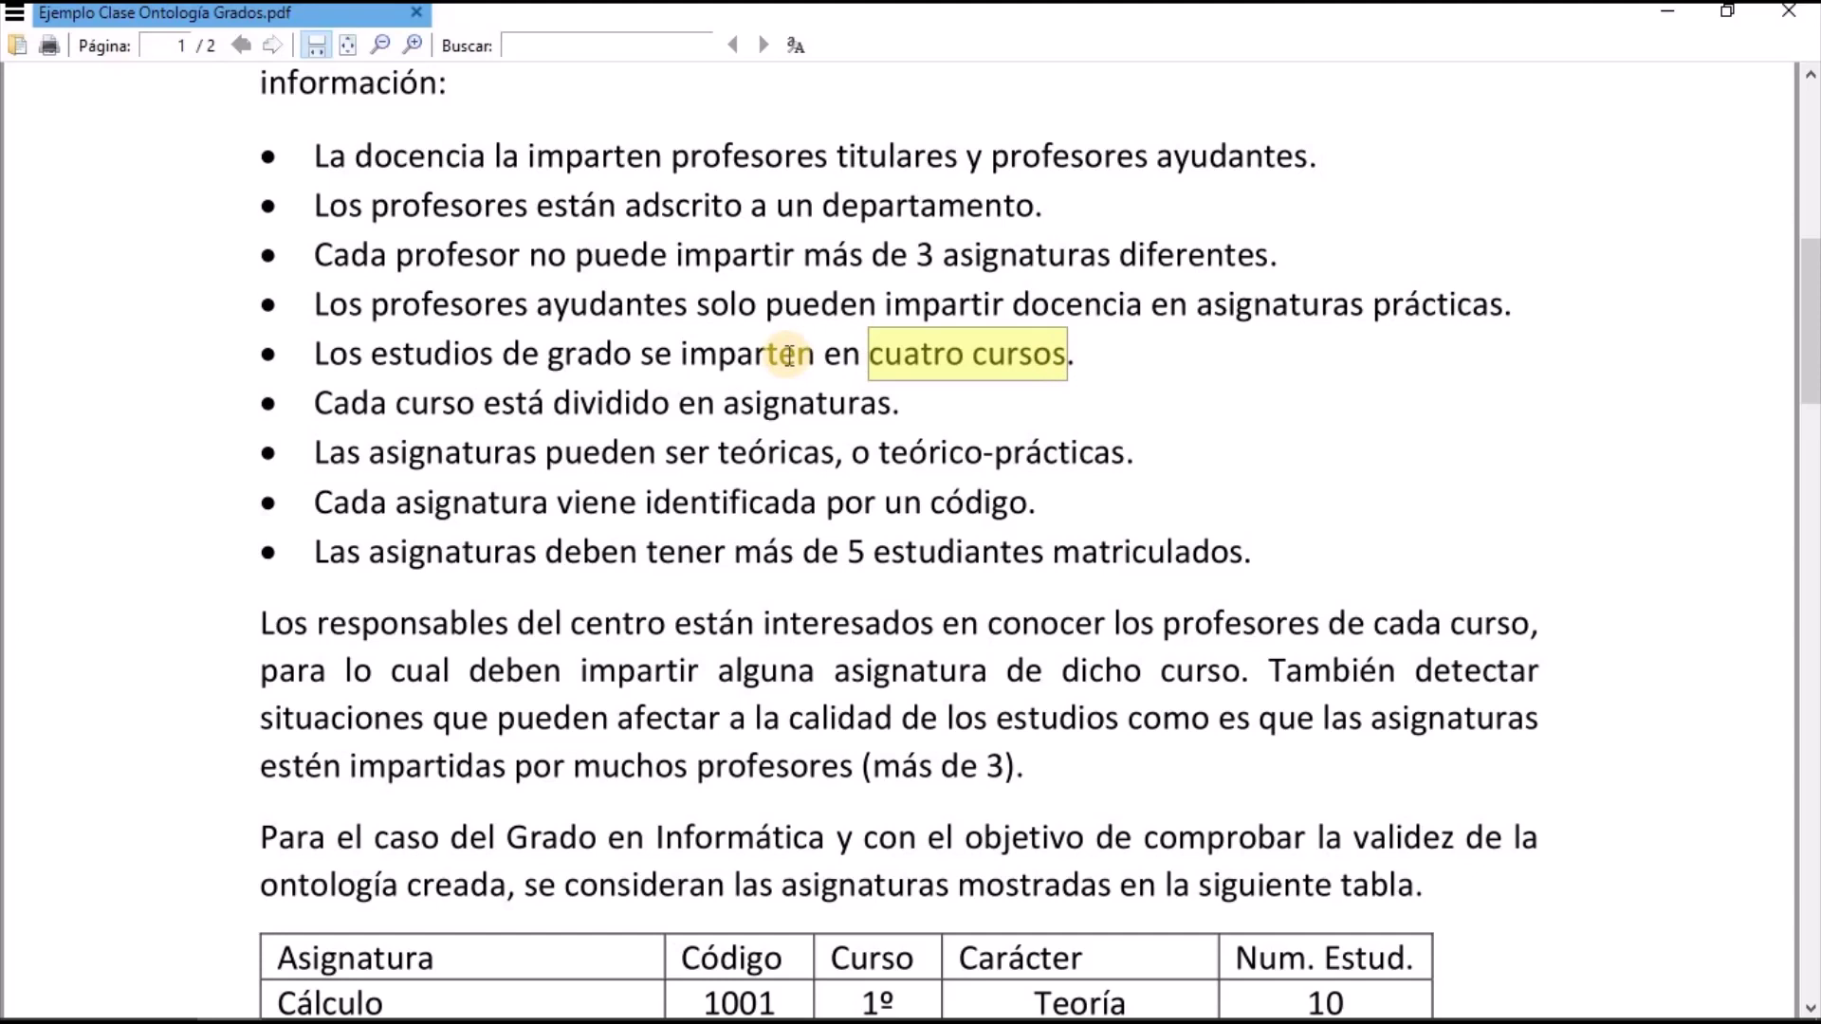
drag(823, 205, 1035, 220)
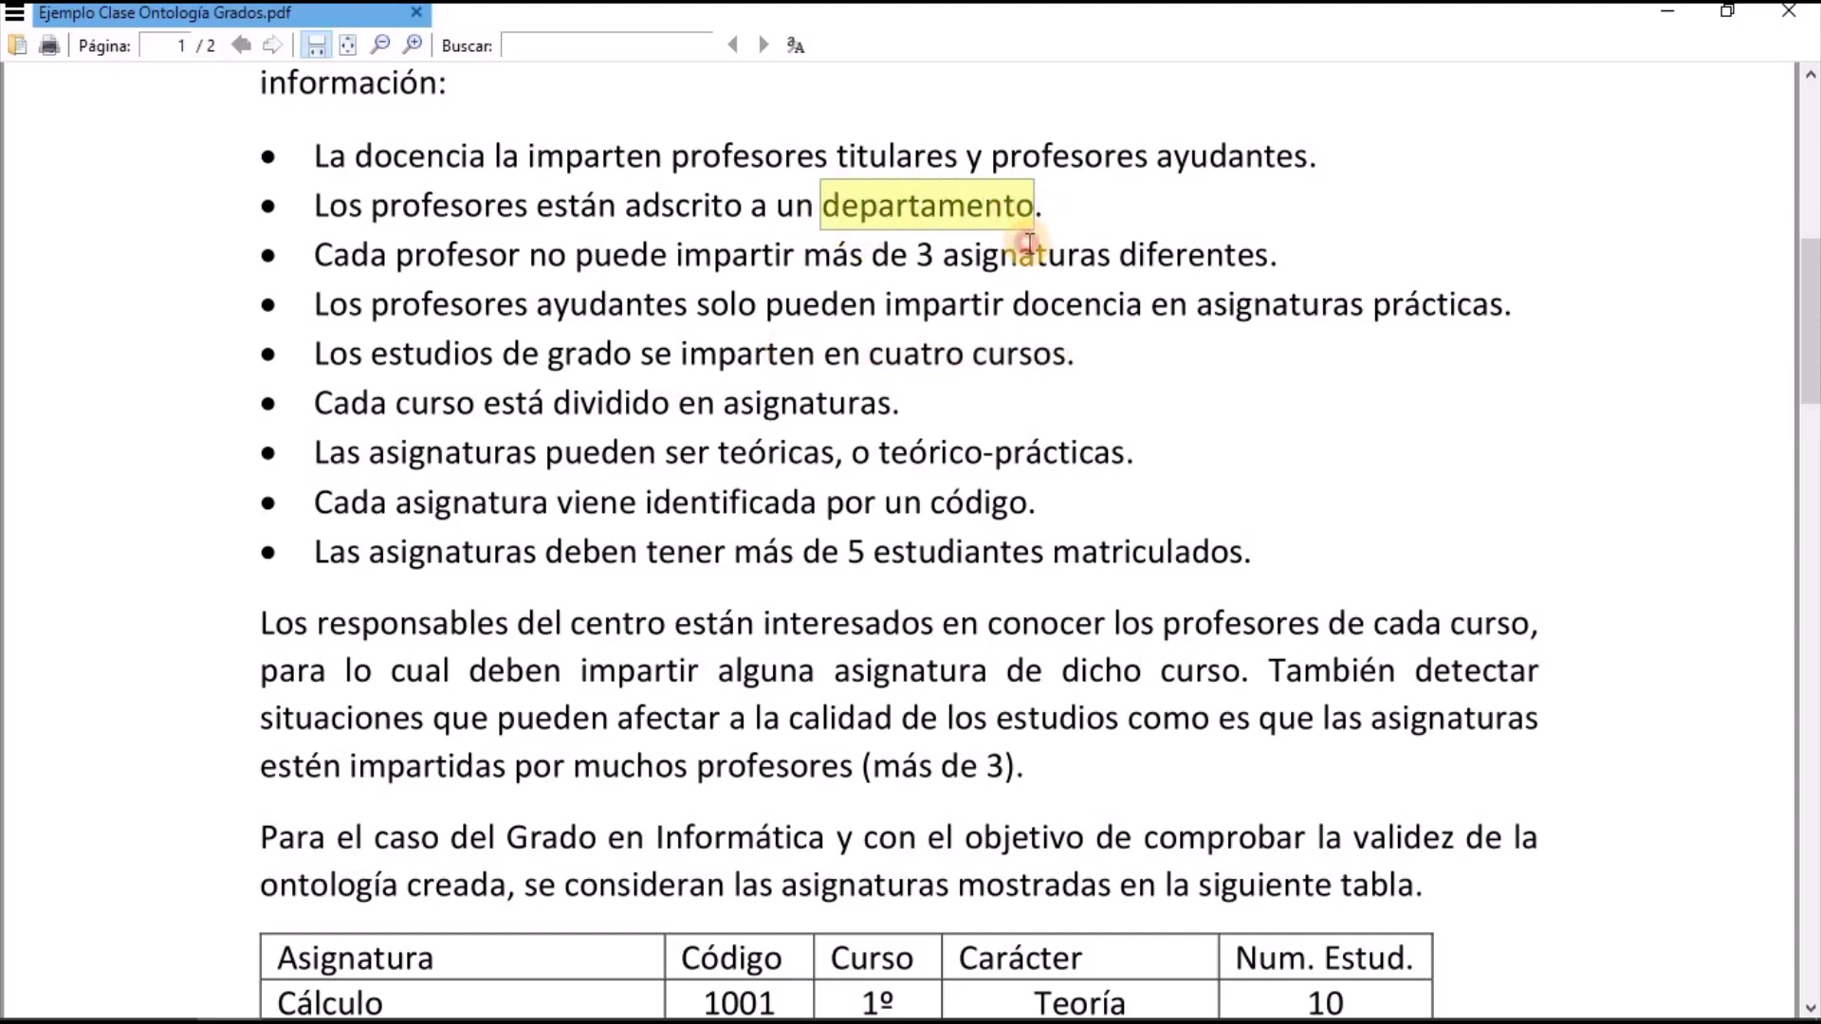
click(1030, 243)
Switch back to Protégé, add Departamento as a top-level entry and create the class hierarchy with sibling classes disjoint
key(alt+Tab)
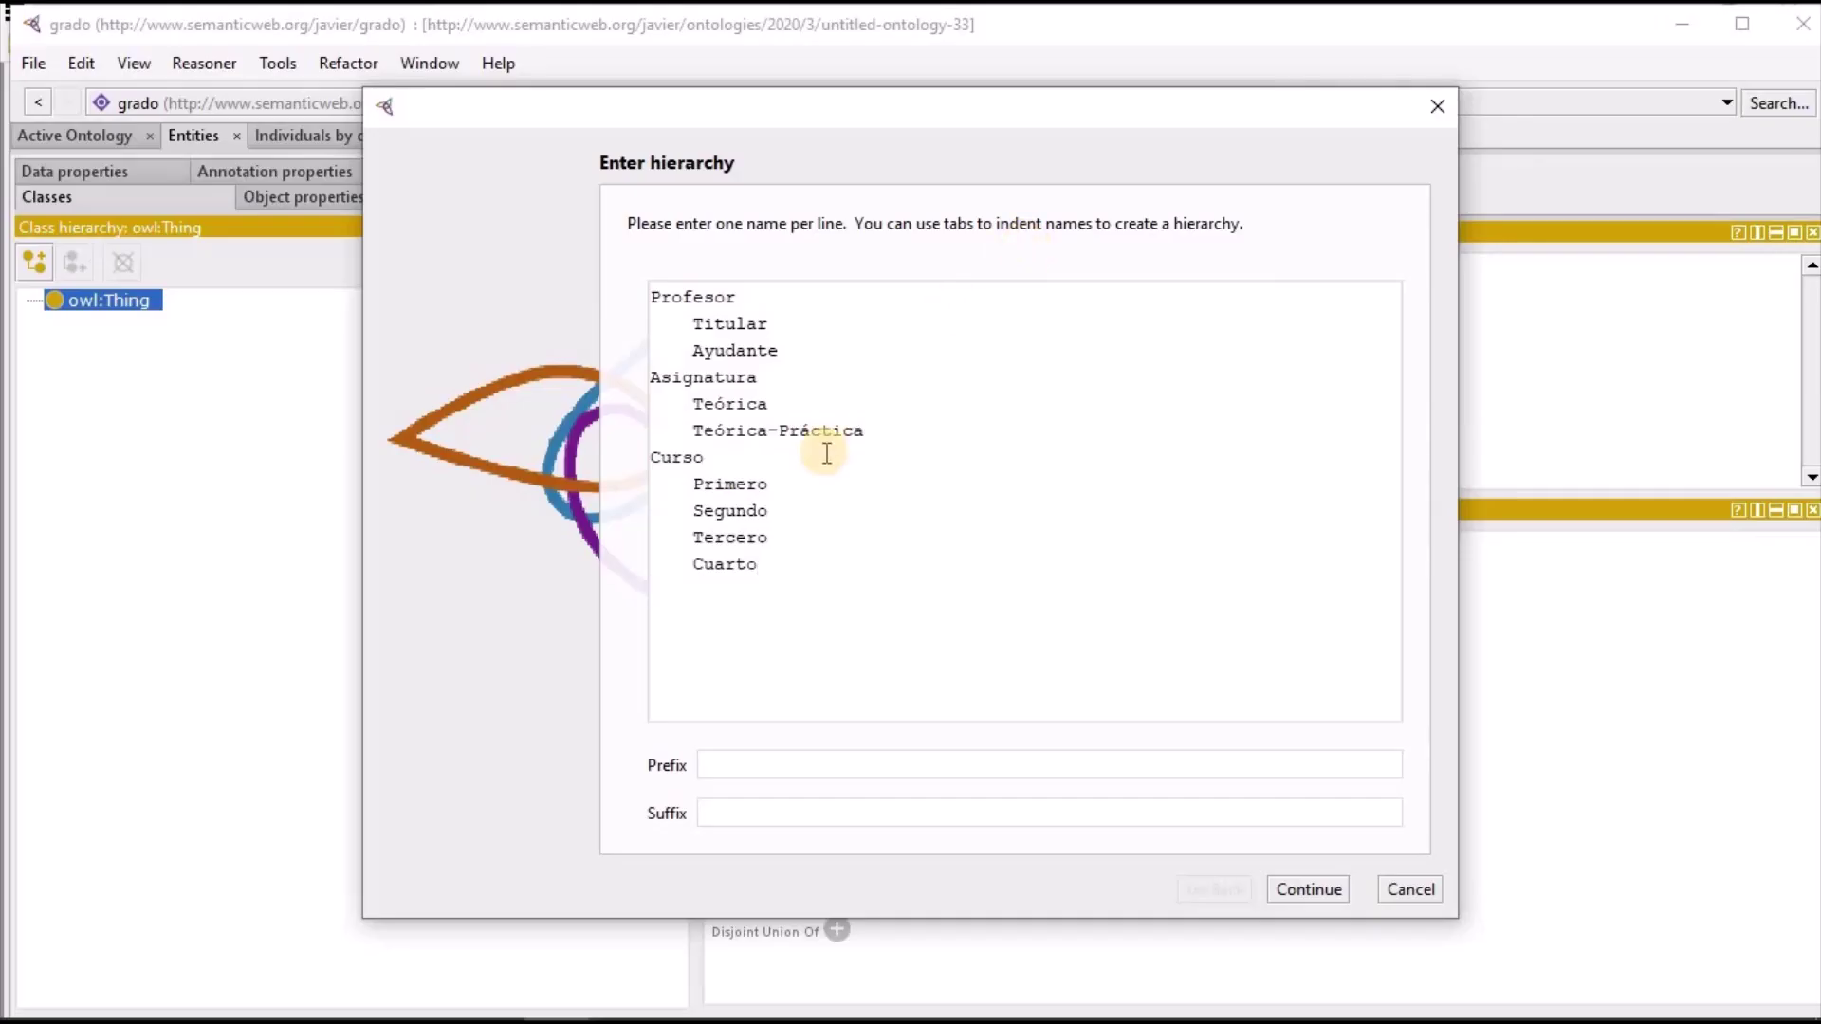
text(Departamento)
click(1305, 889)
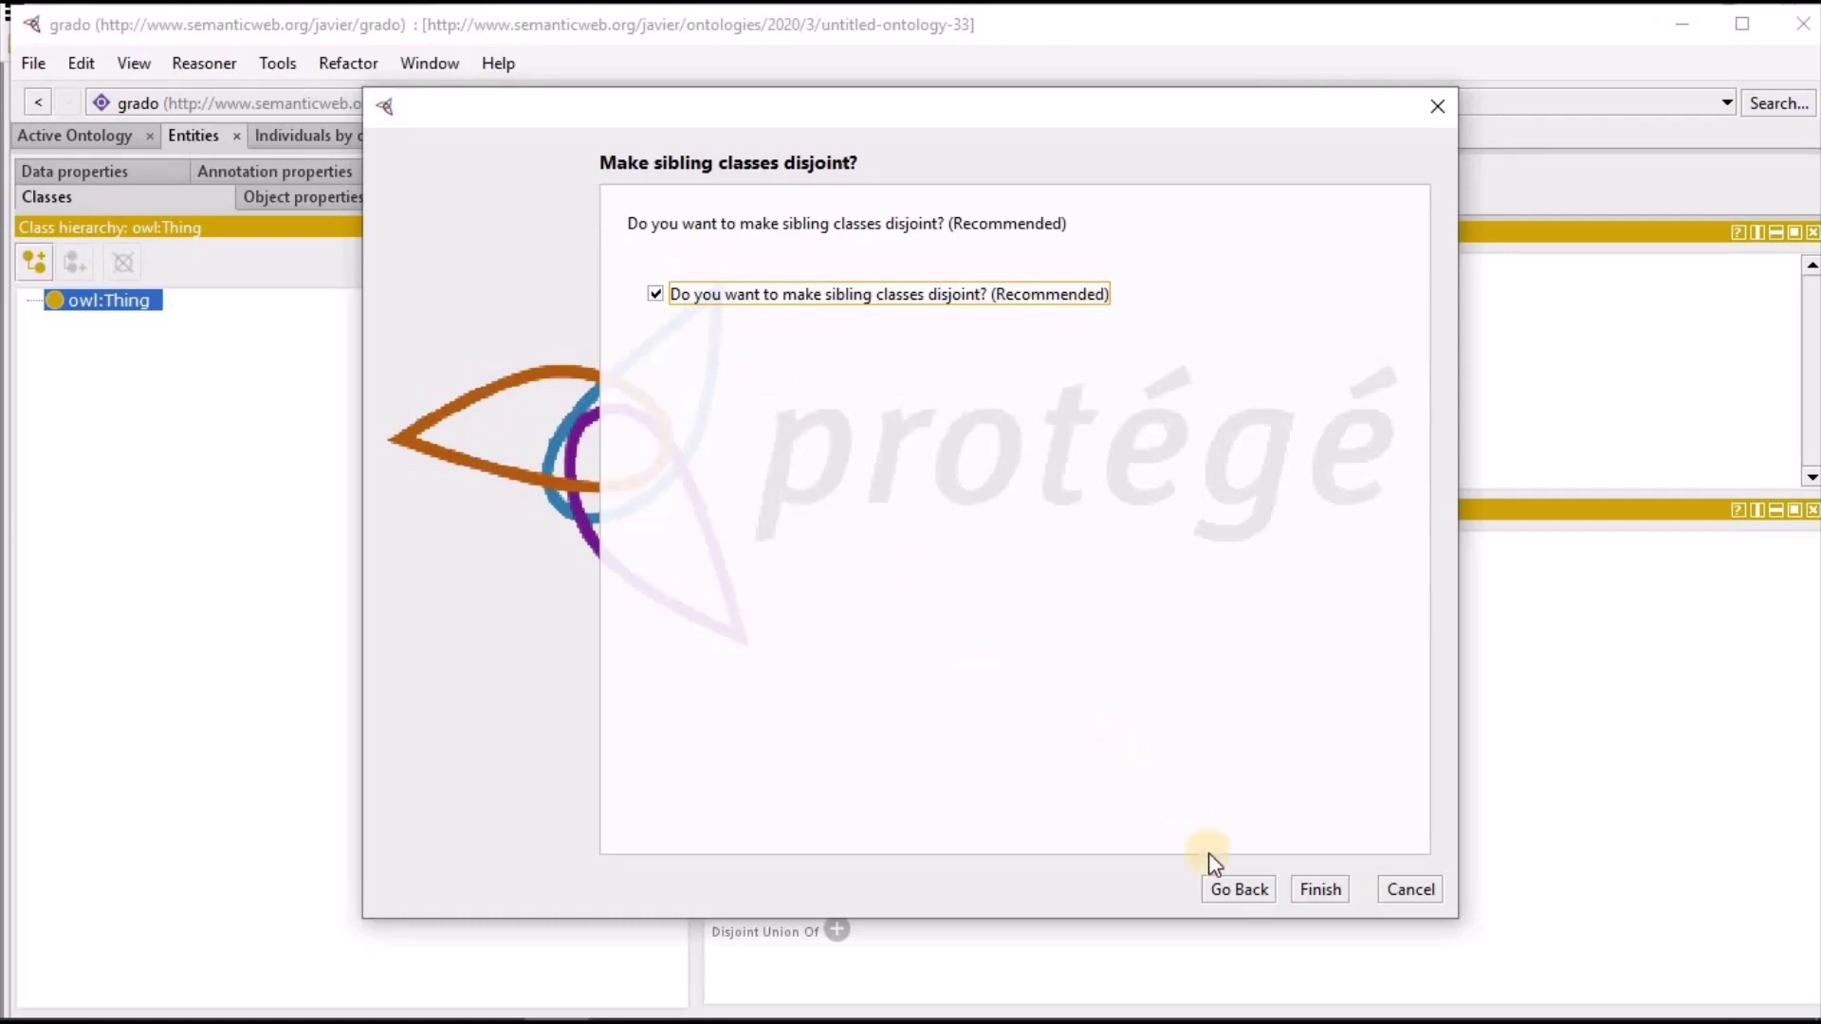
click(1317, 889)
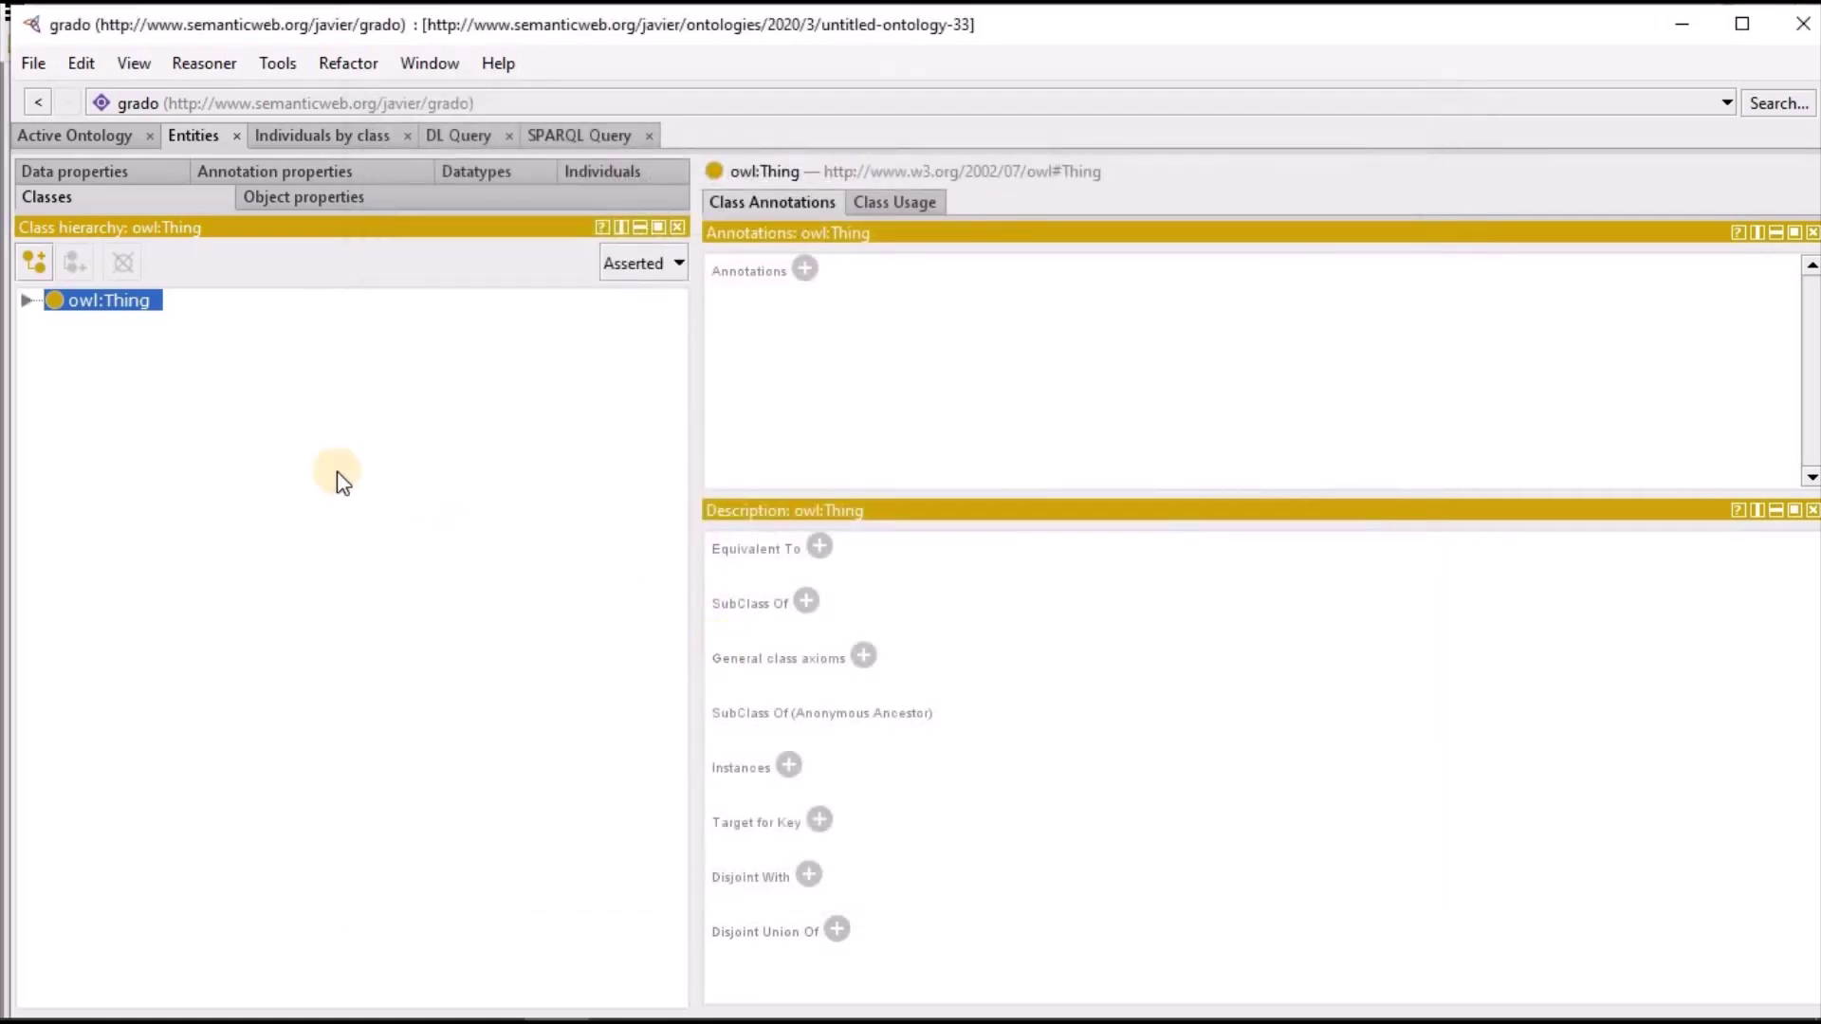
Expand owl:Thing, Curso, Profesor and Asignatura in the class hierarchy to review the created classes
click(26, 300)
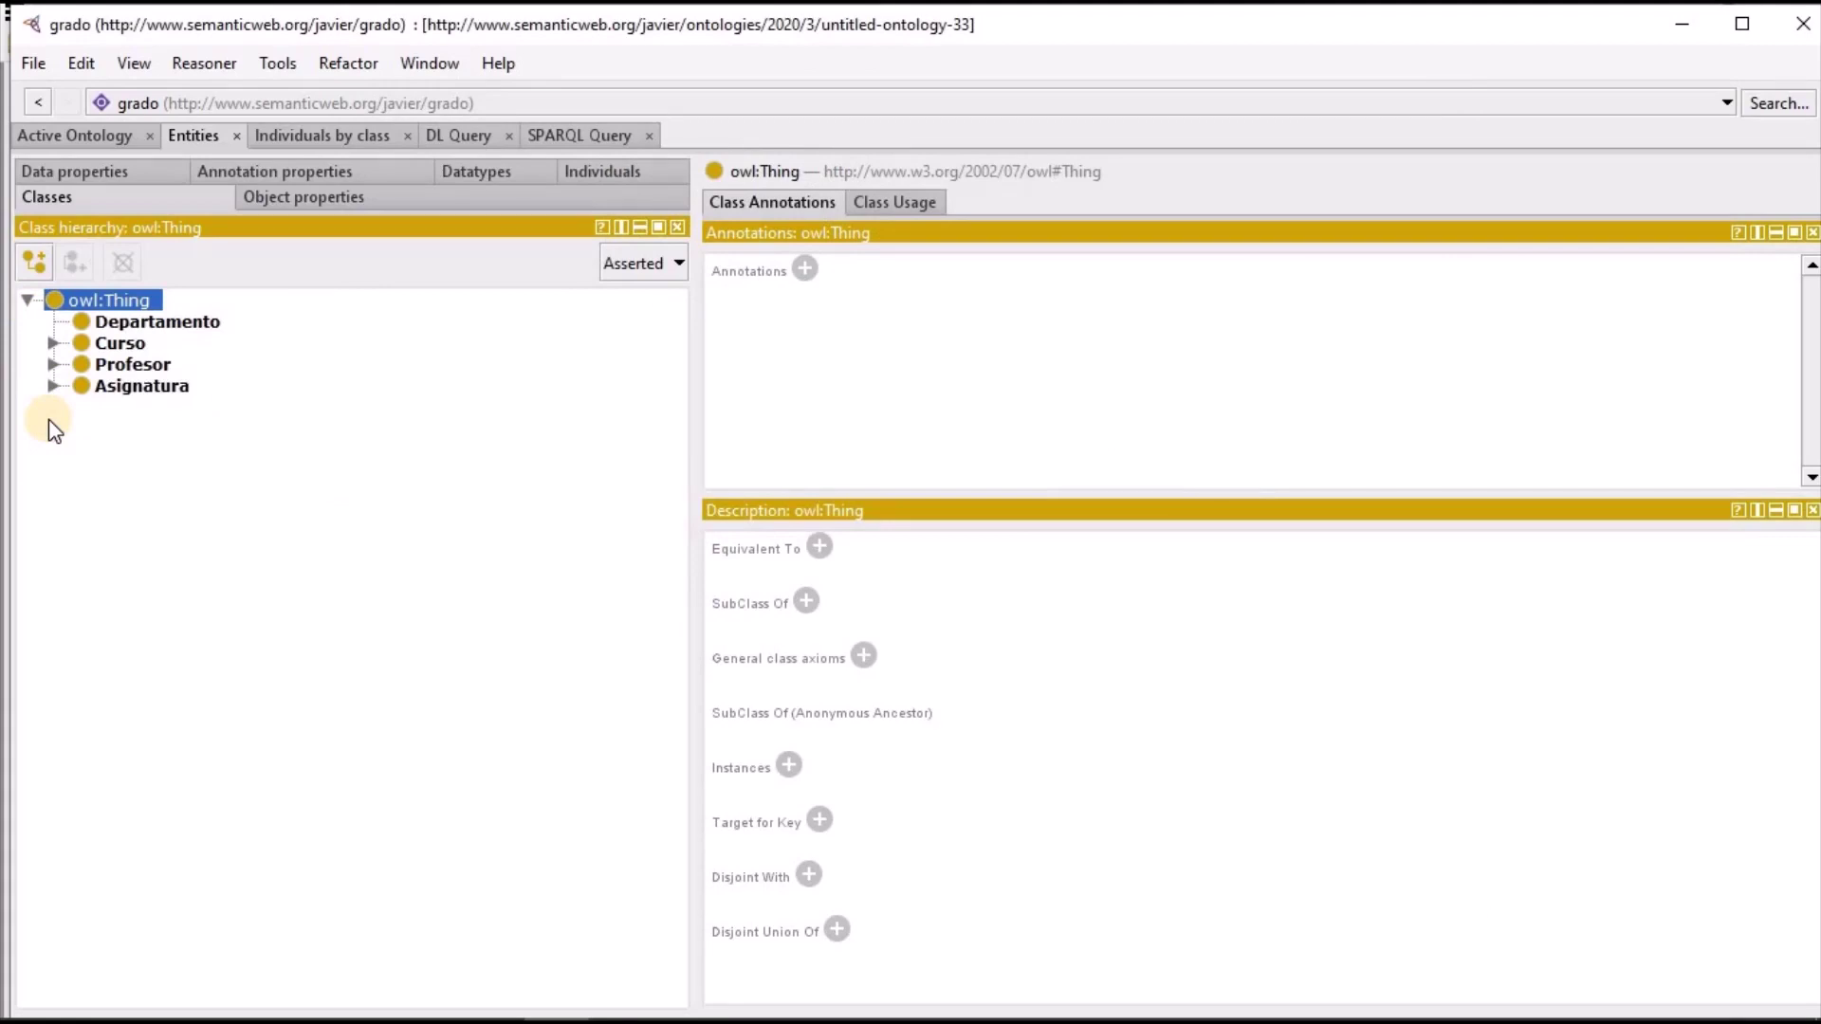
click(53, 345)
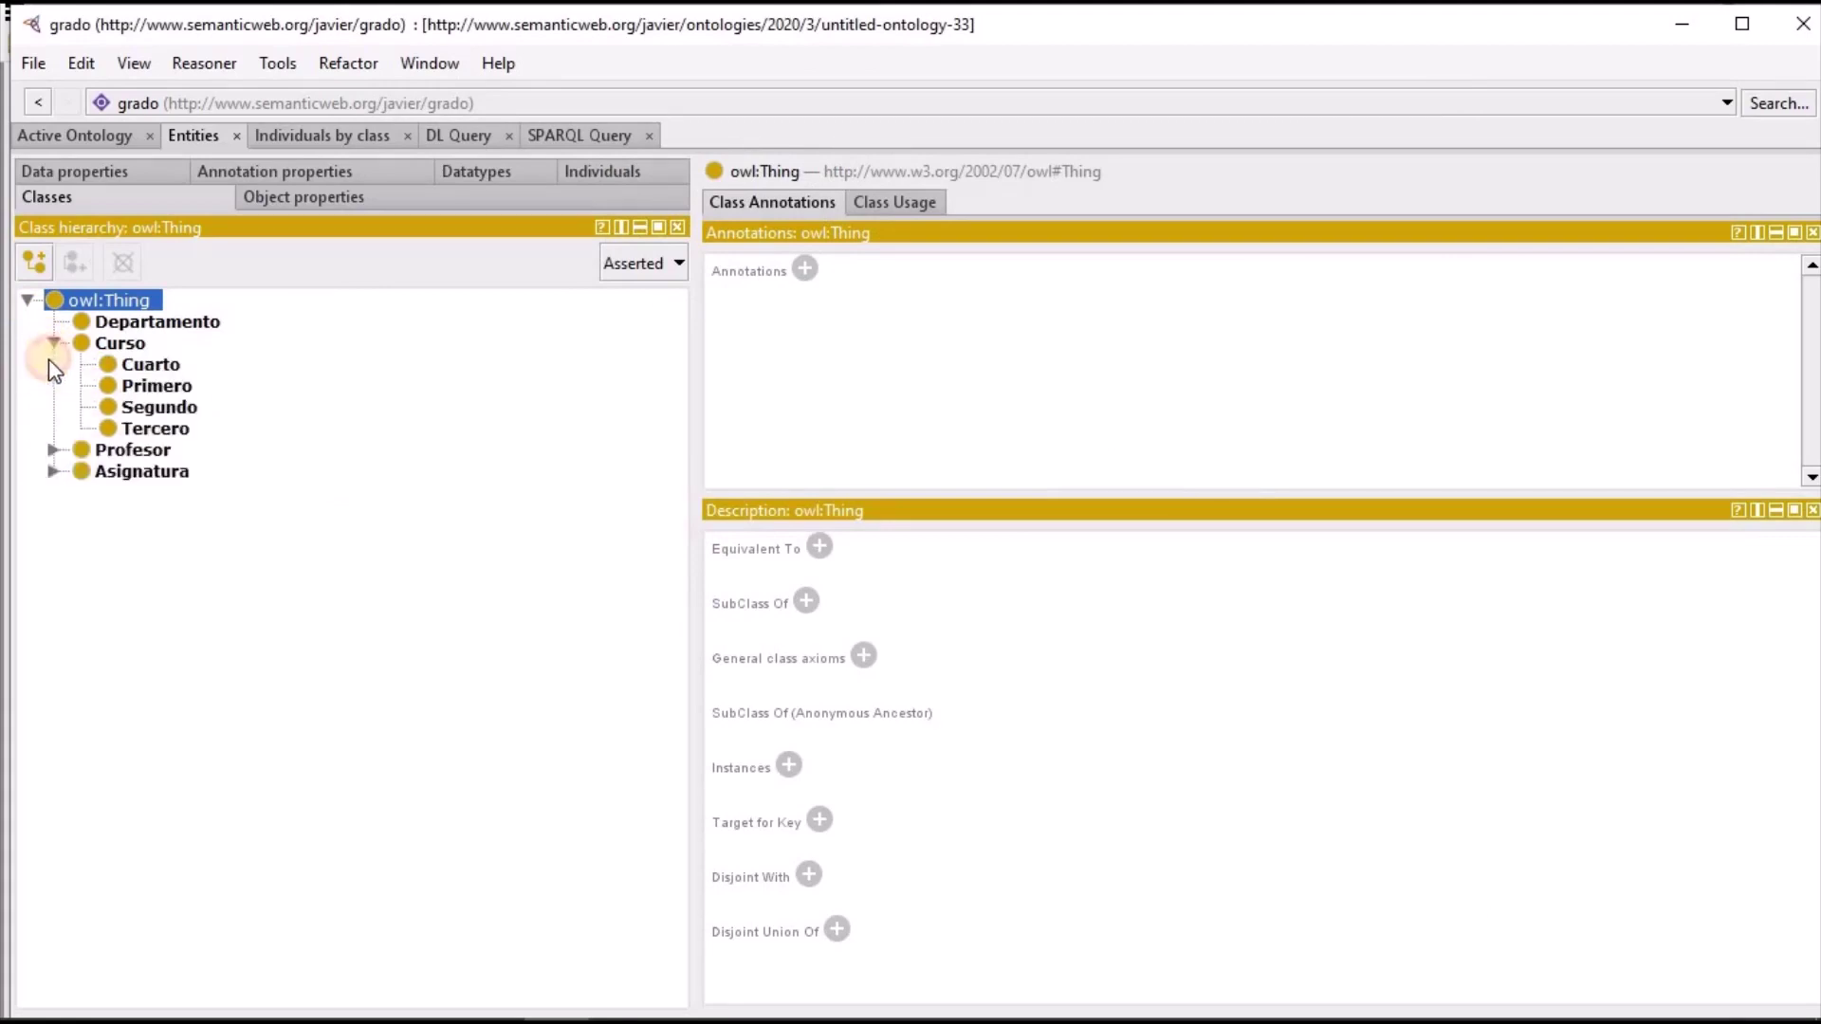
click(52, 449)
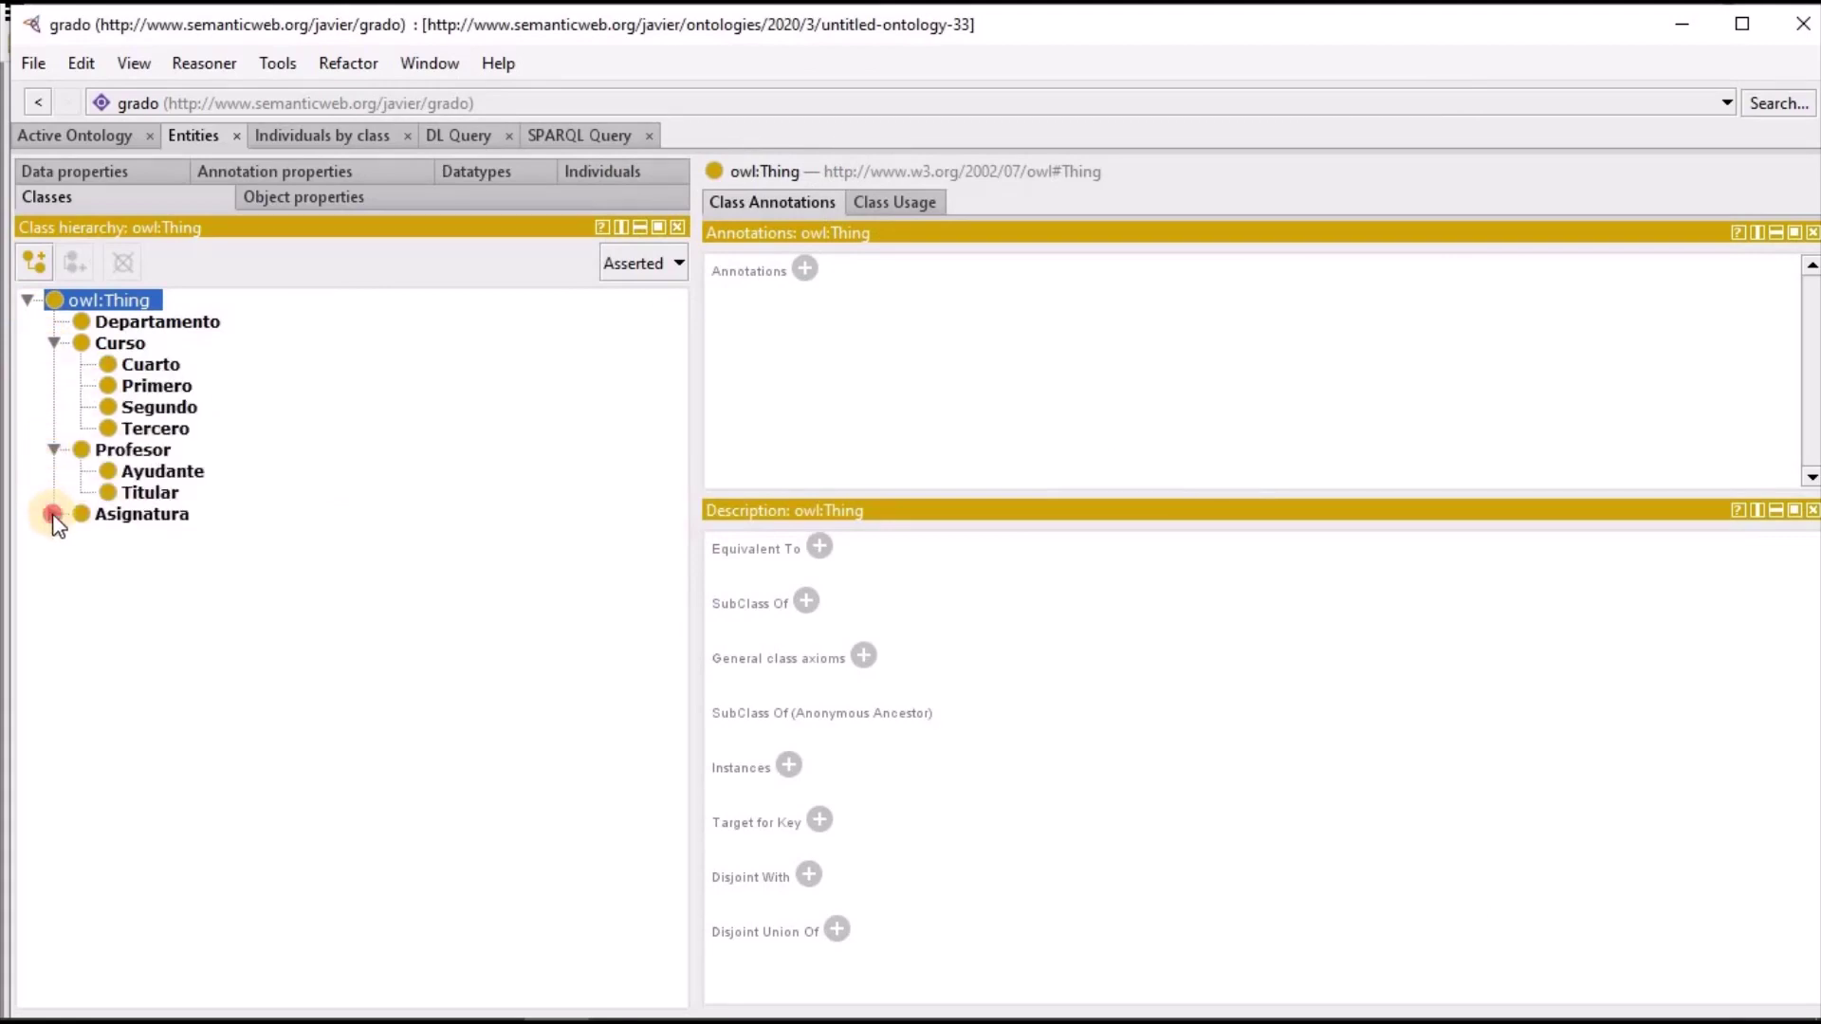
click(53, 513)
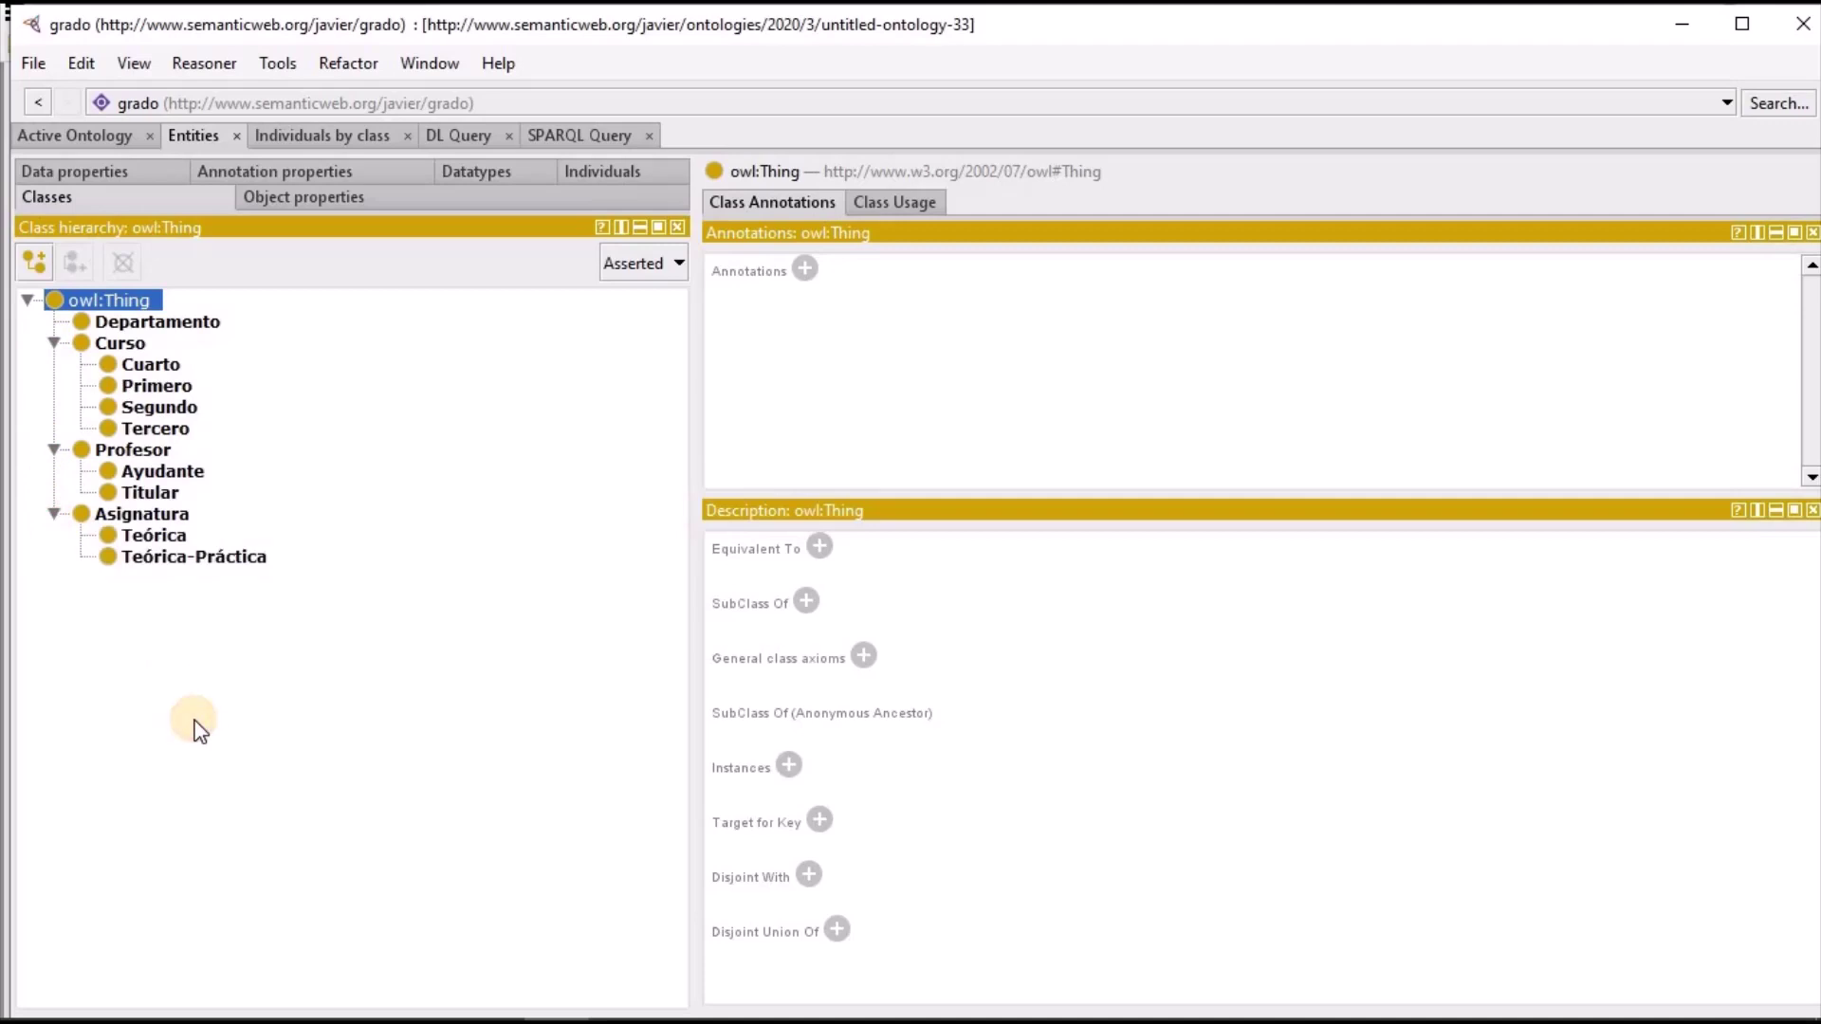
Examine the Disjoint With axioms of Departamento, Curso, Profesor and Asignatura
click(182, 324)
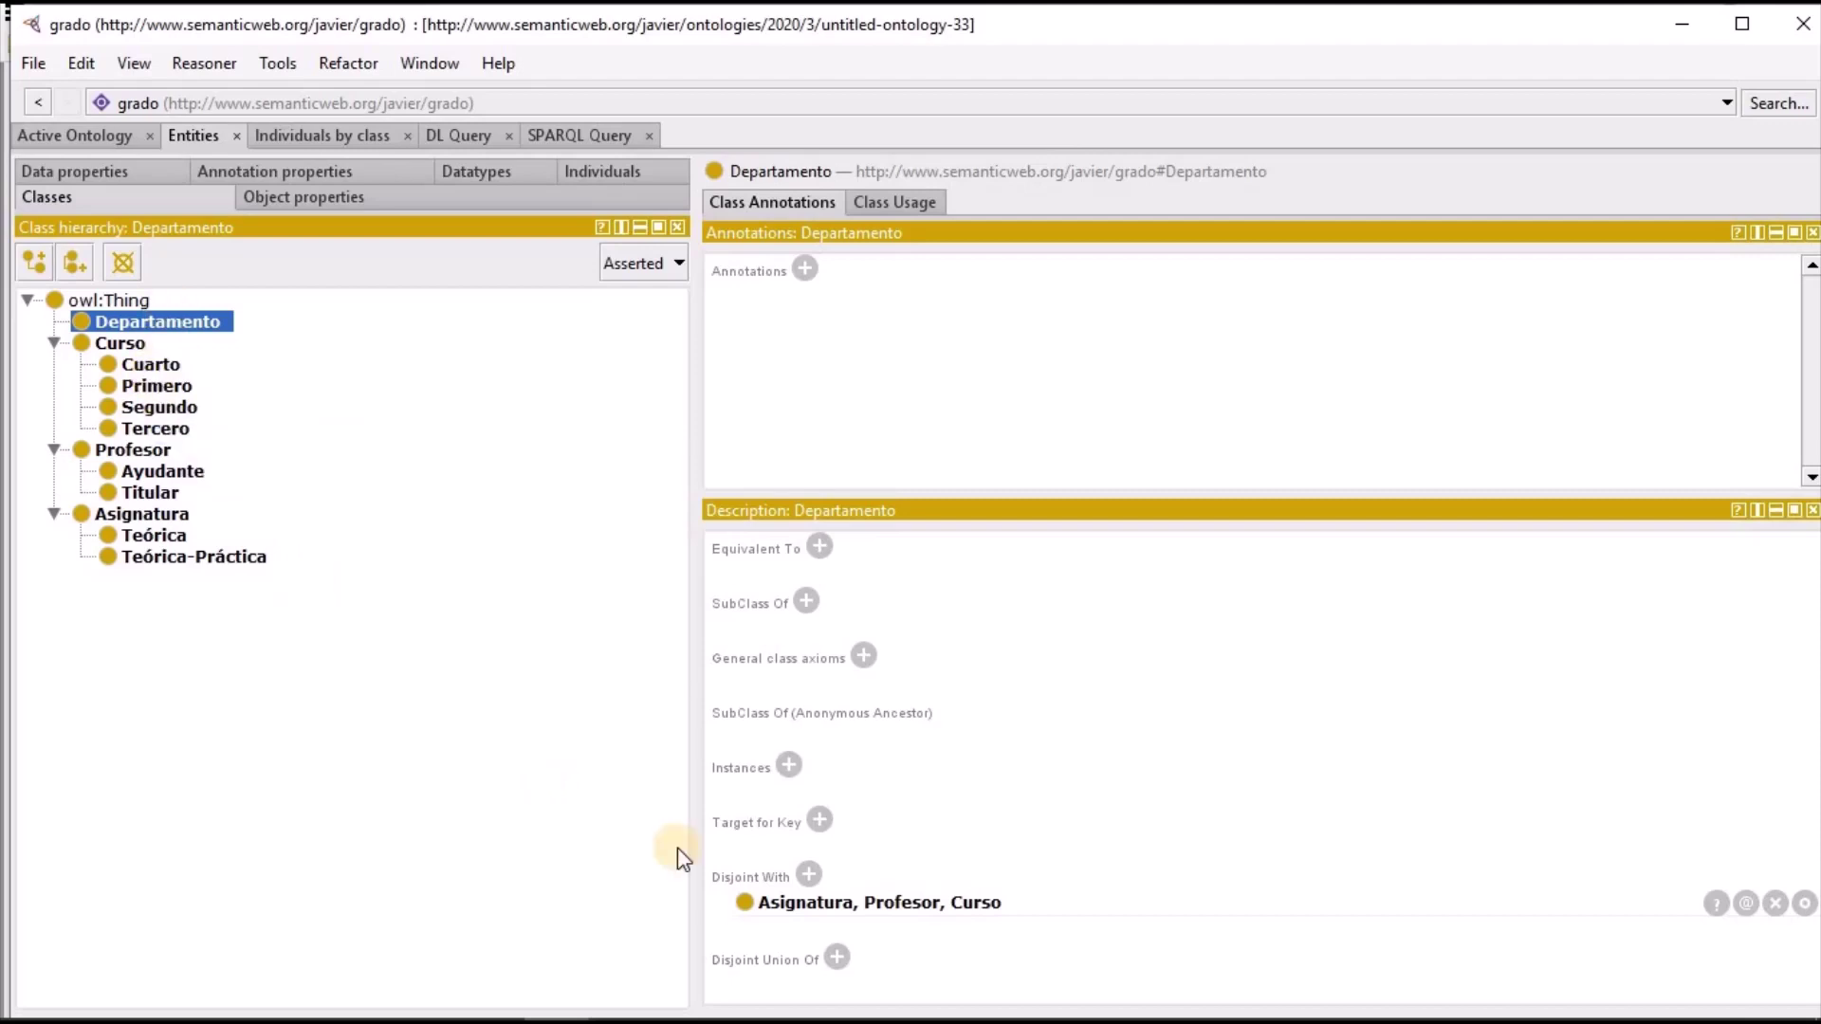
mouse_move(908, 910)
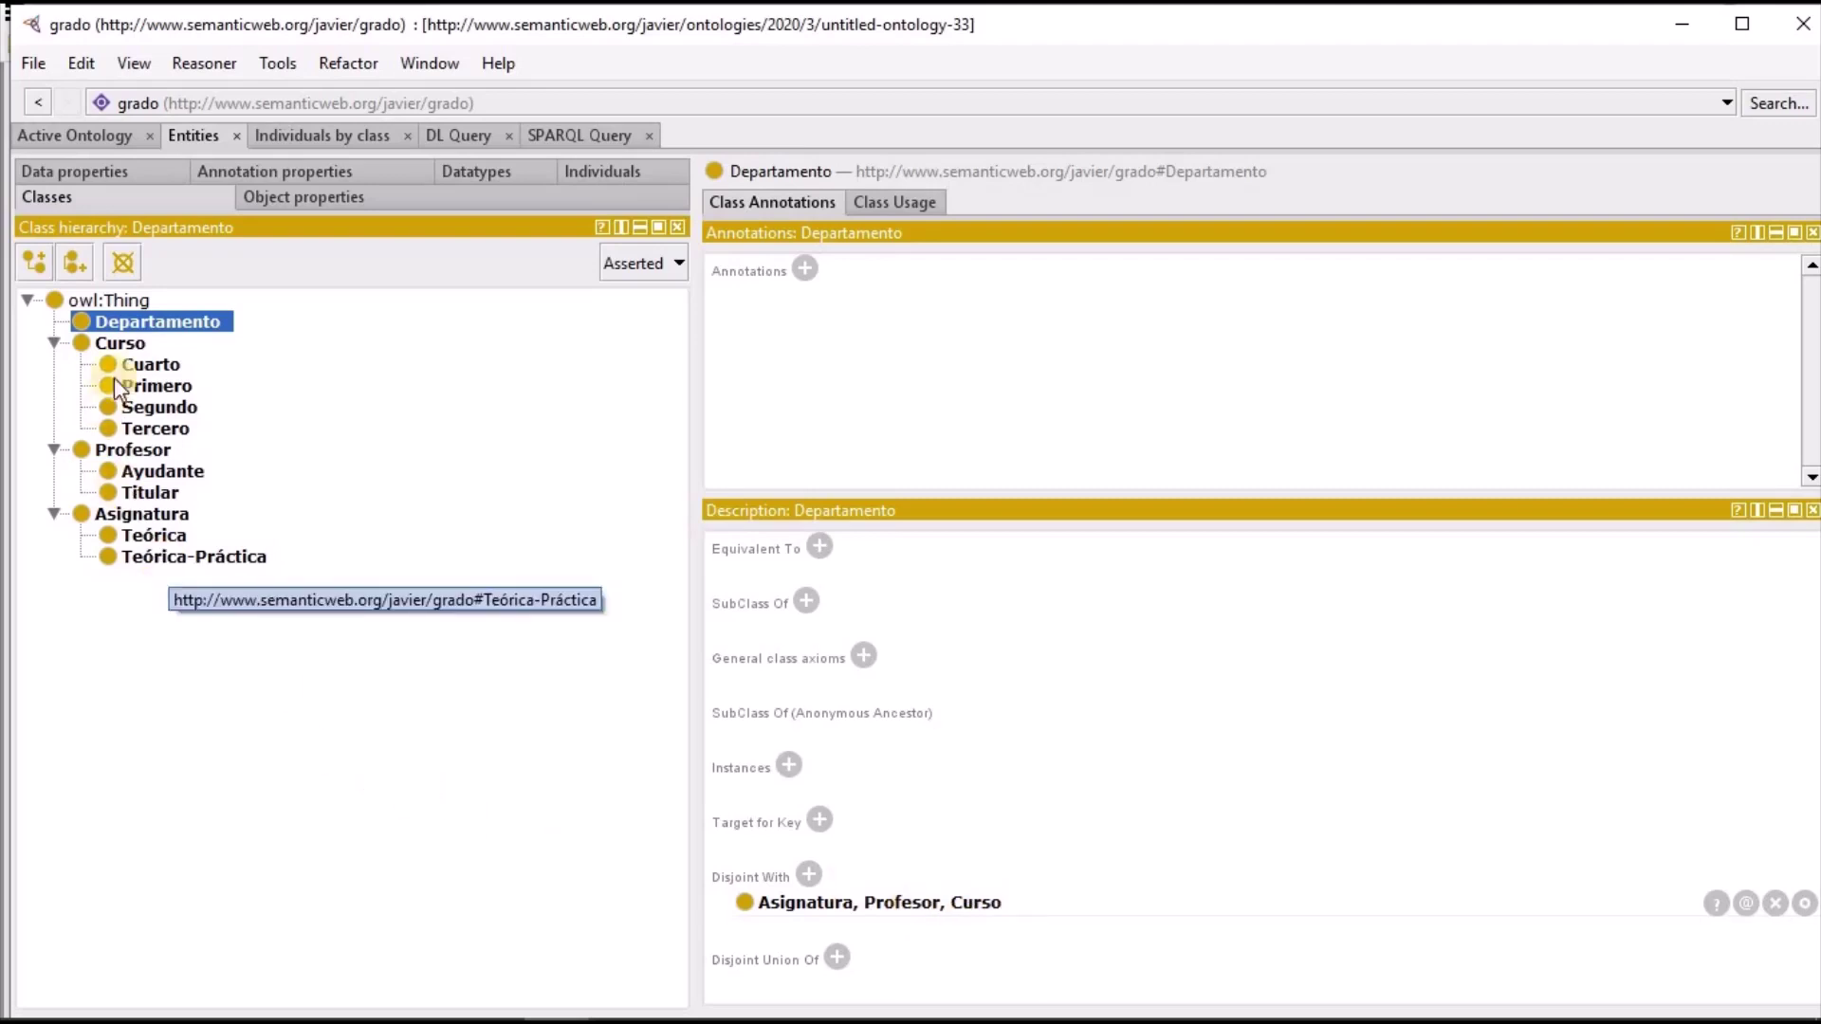
click(105, 338)
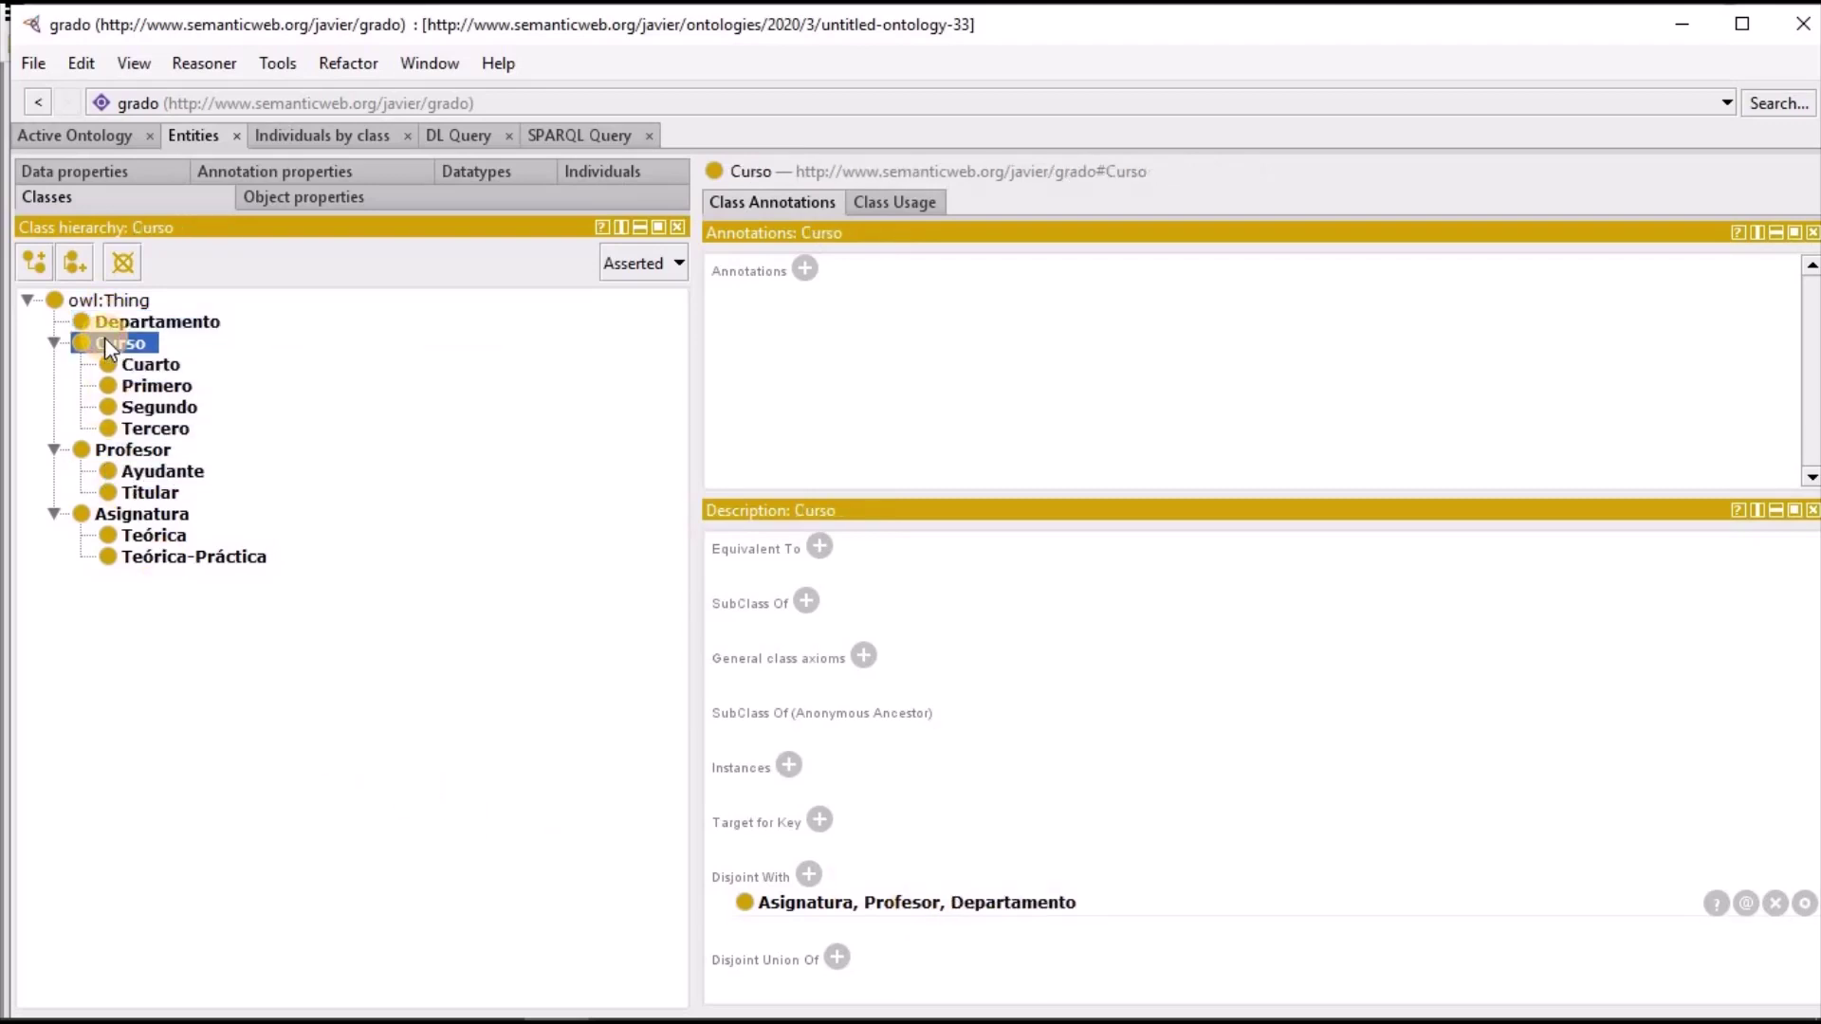
click(127, 440)
click(147, 513)
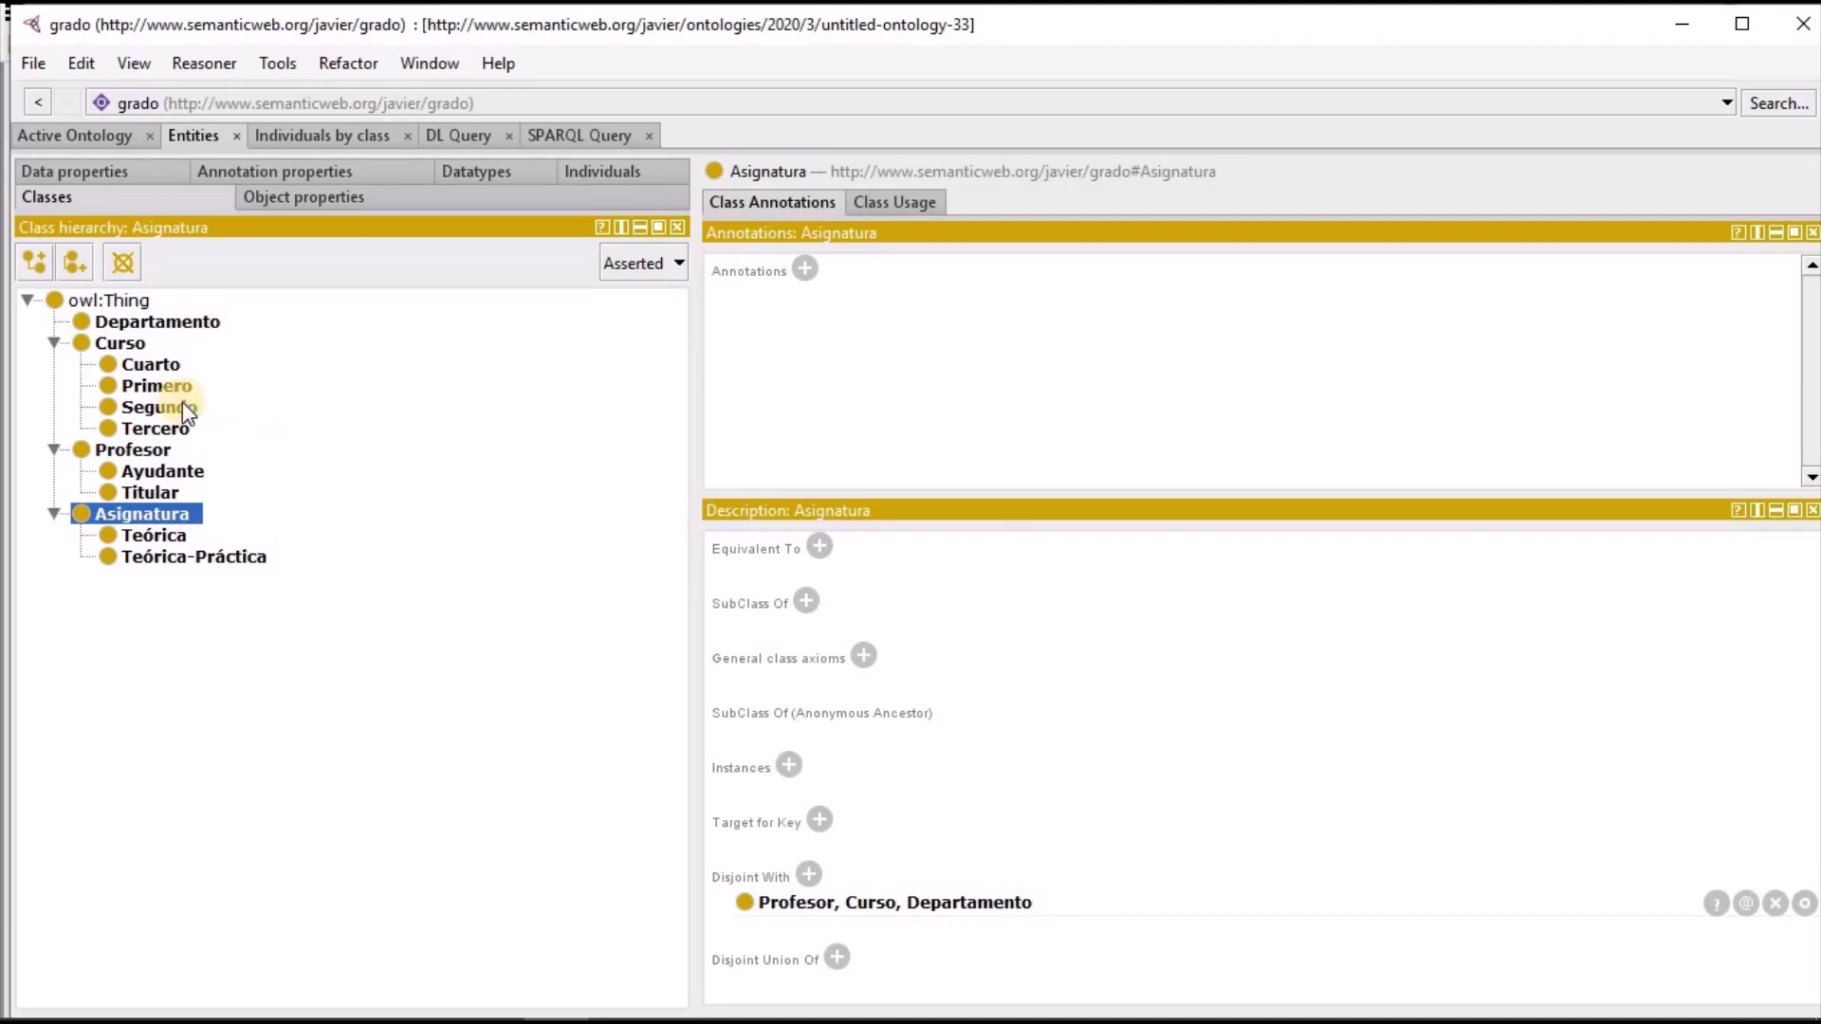
click(118, 347)
Edit Asignatura's disjointness axiom to contain only Departamento and Profesor, leaving out Curso
click(154, 520)
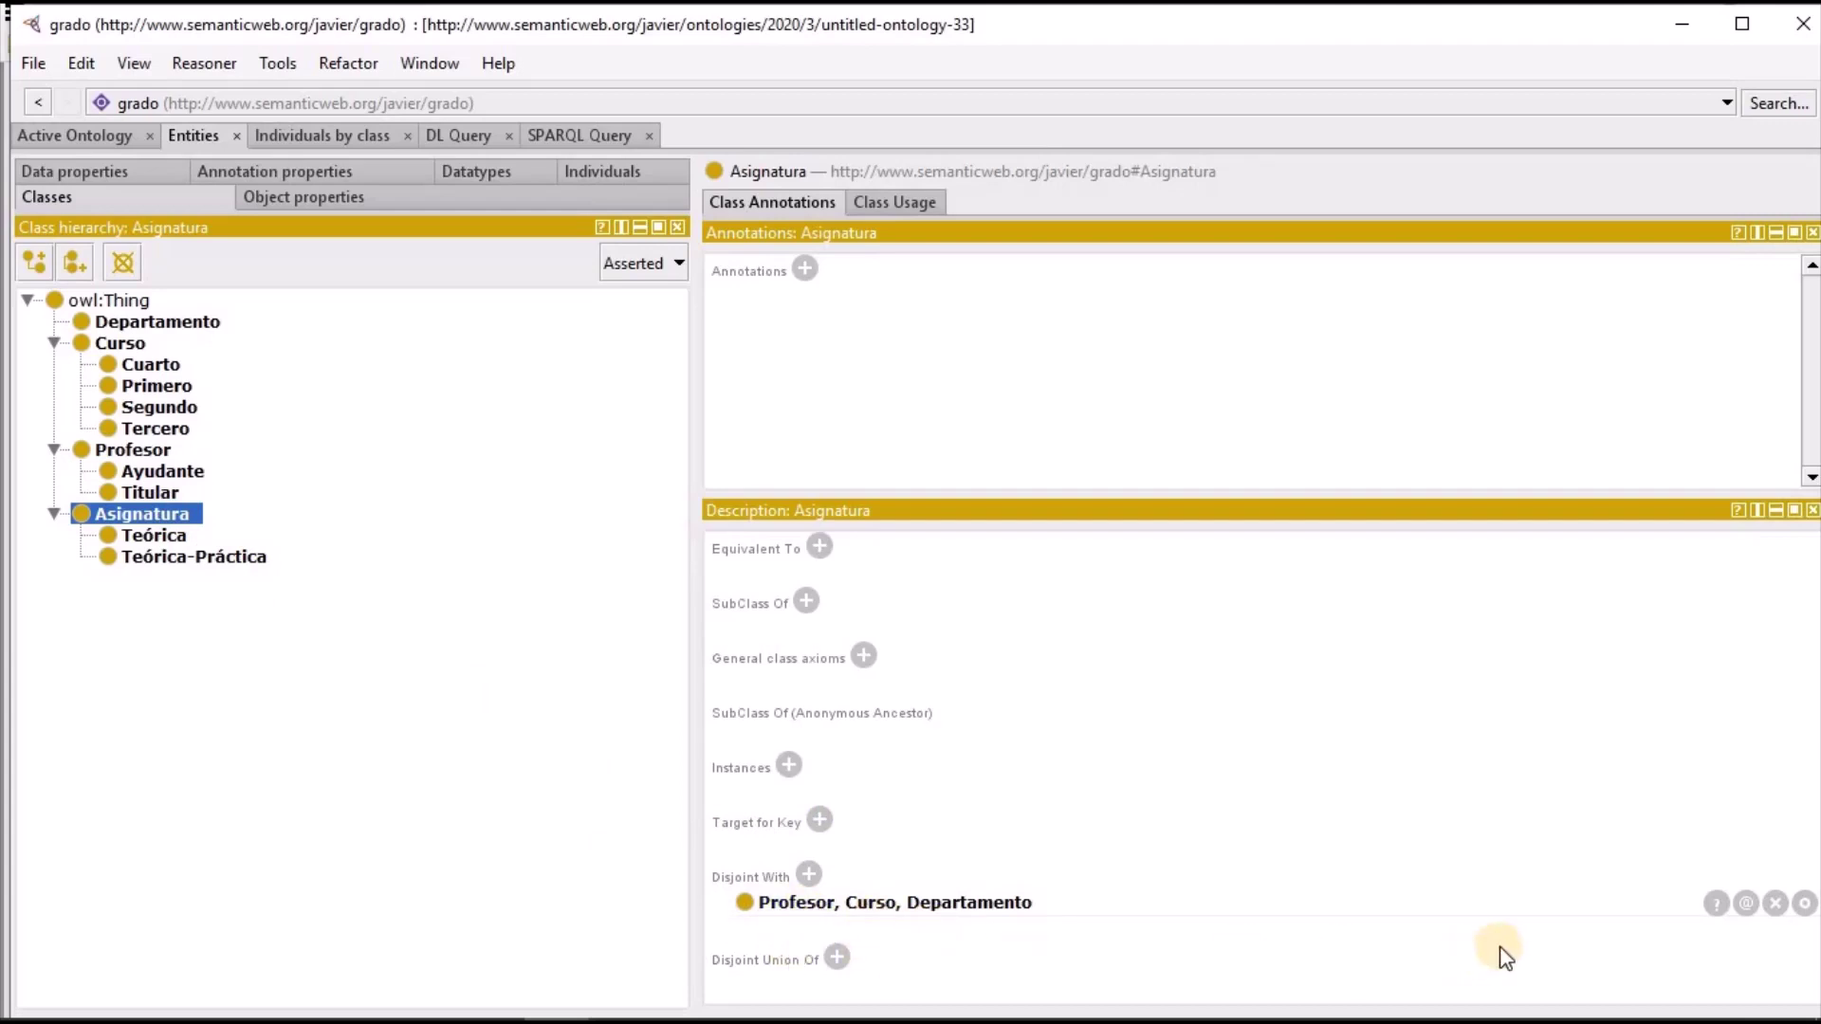
click(1805, 904)
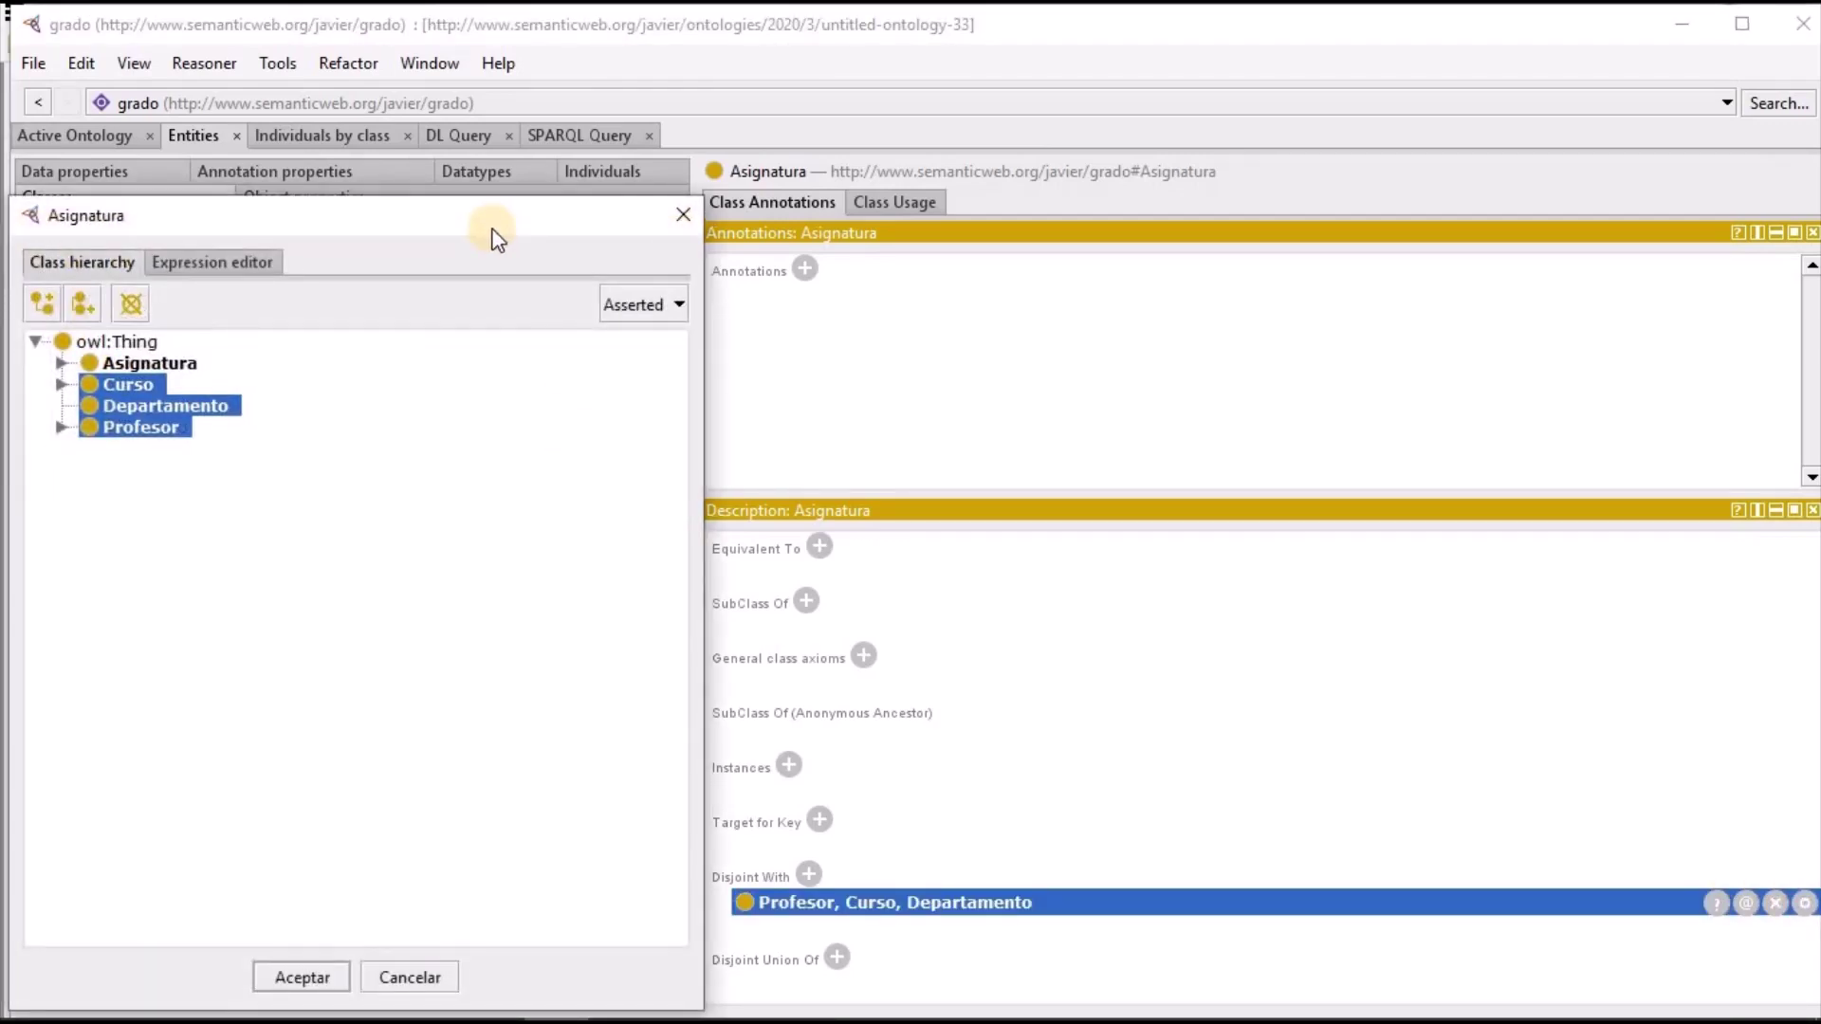
drag(494, 237, 565, 133)
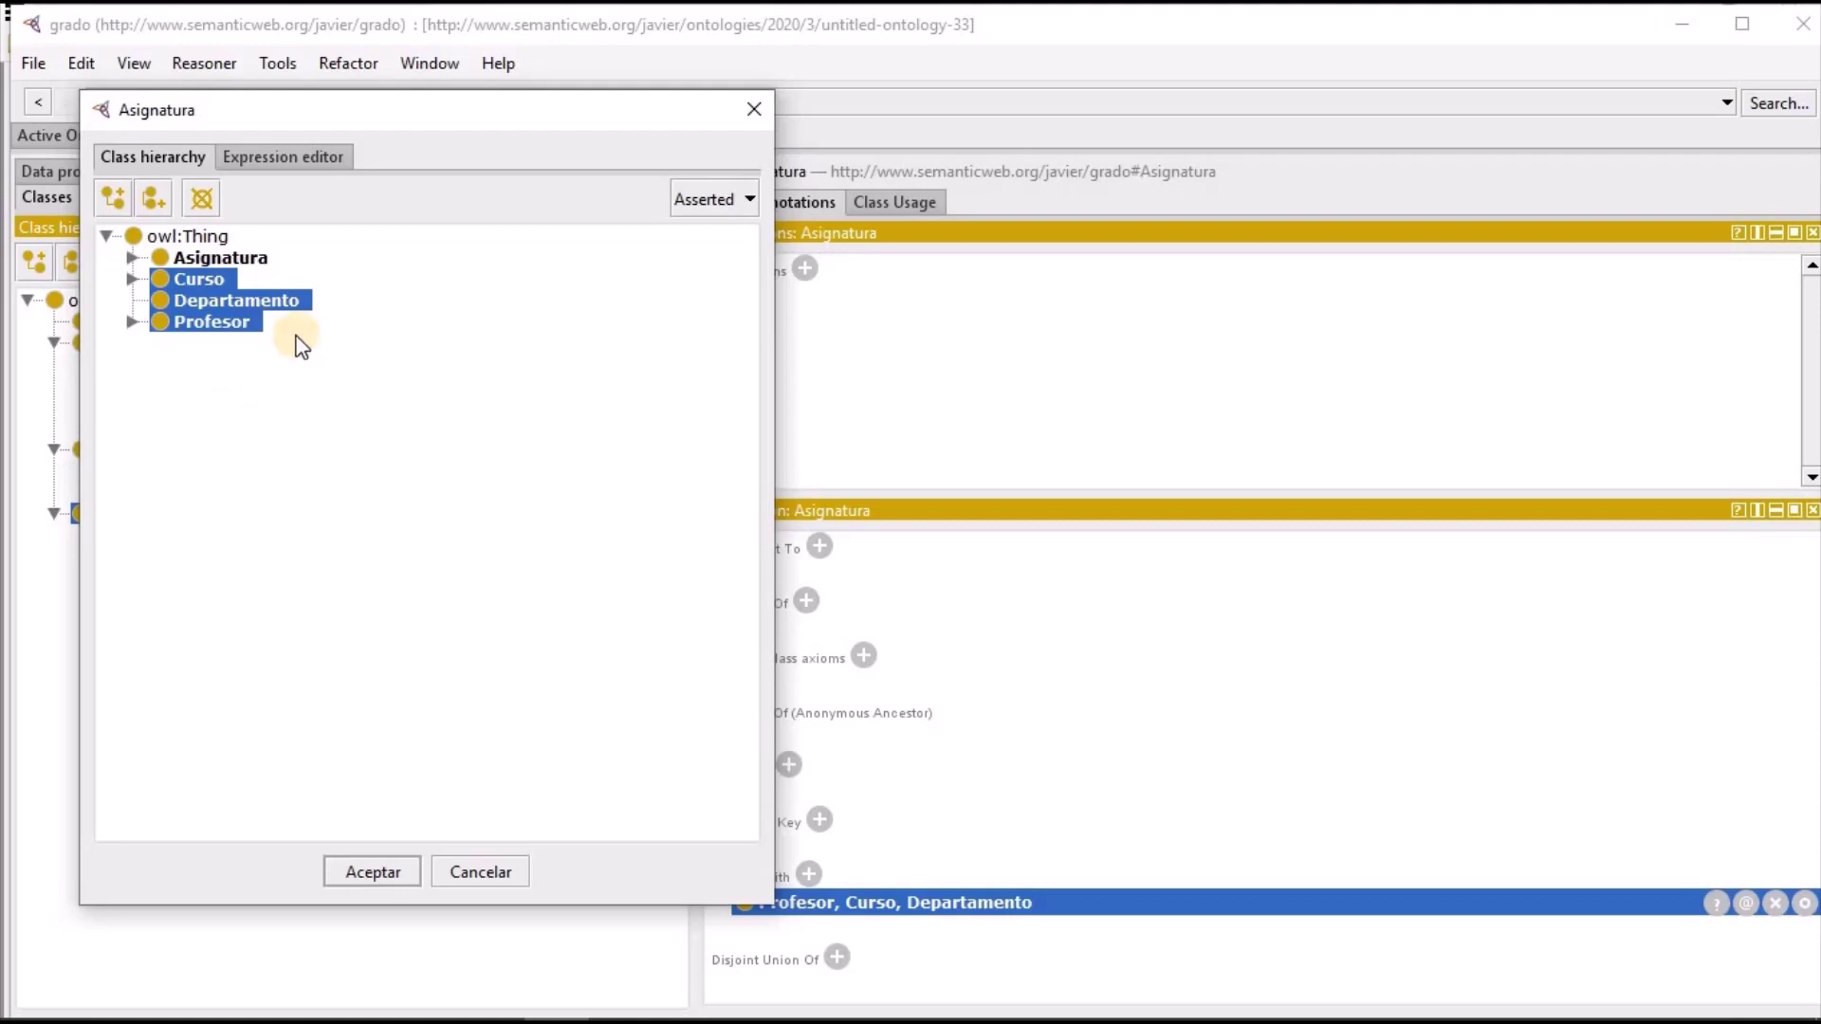
click(248, 300)
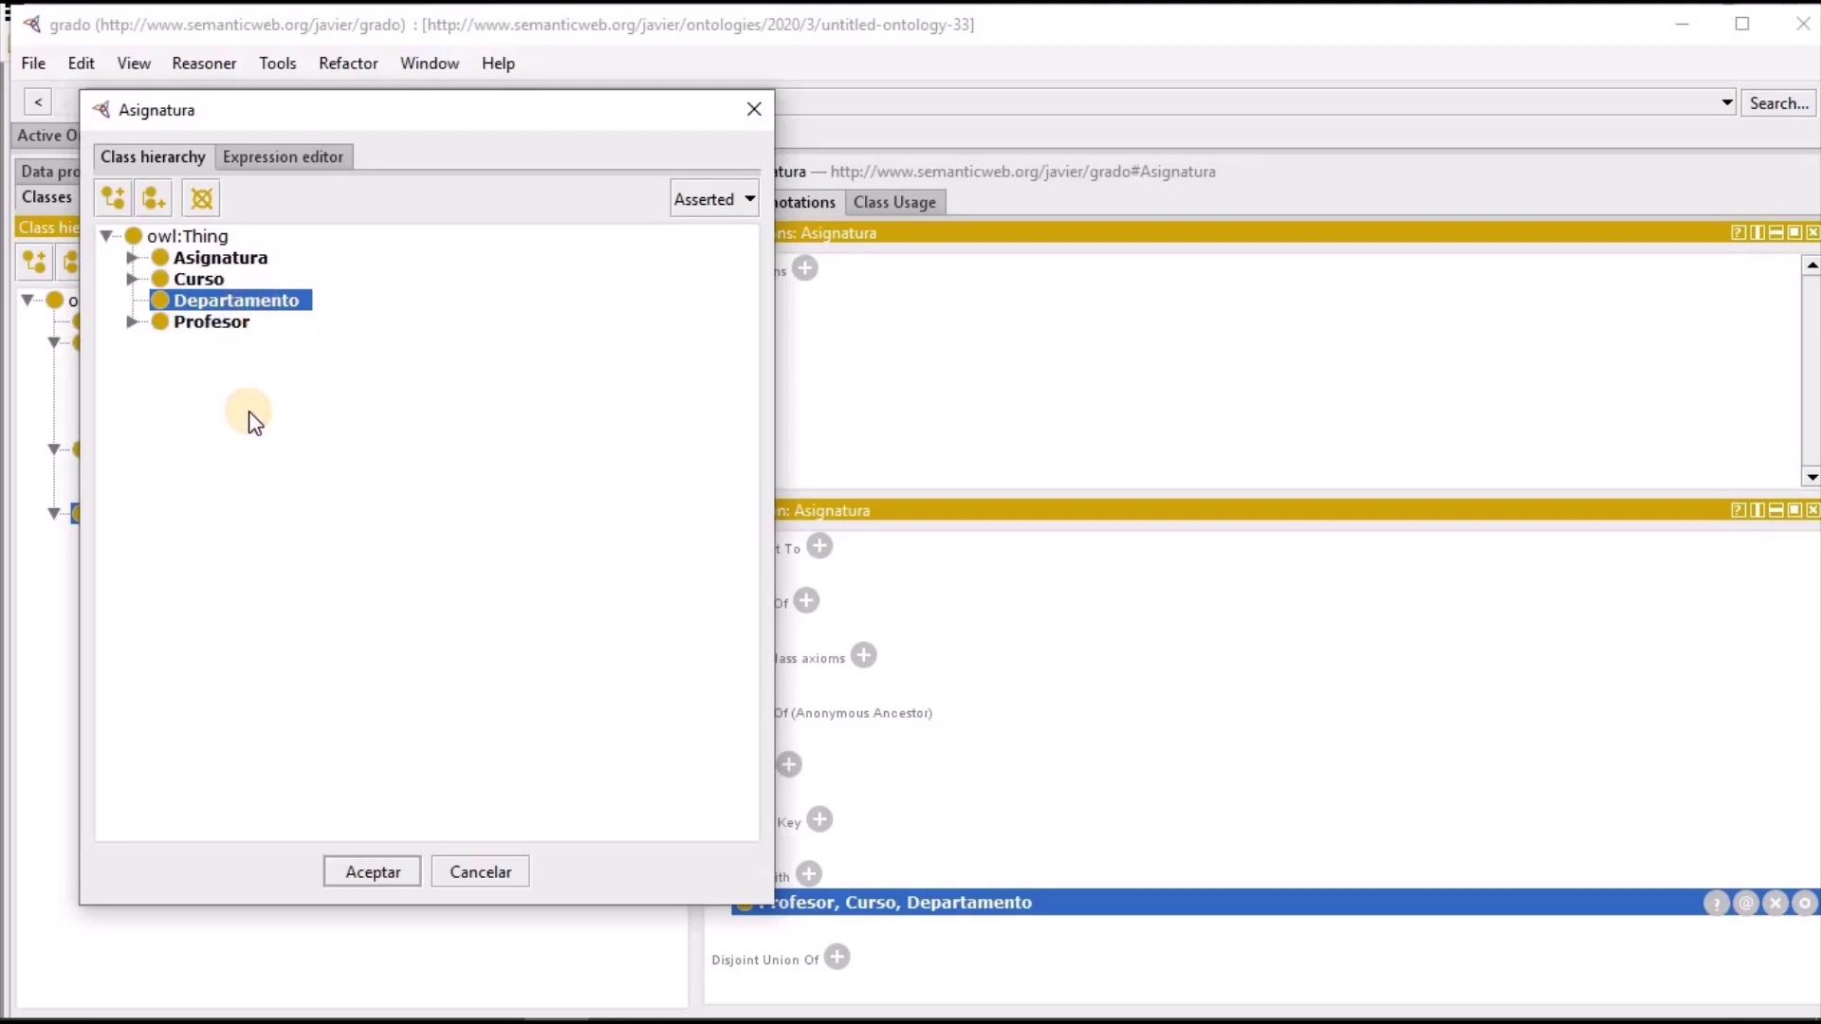
ctrl+click(214, 322)
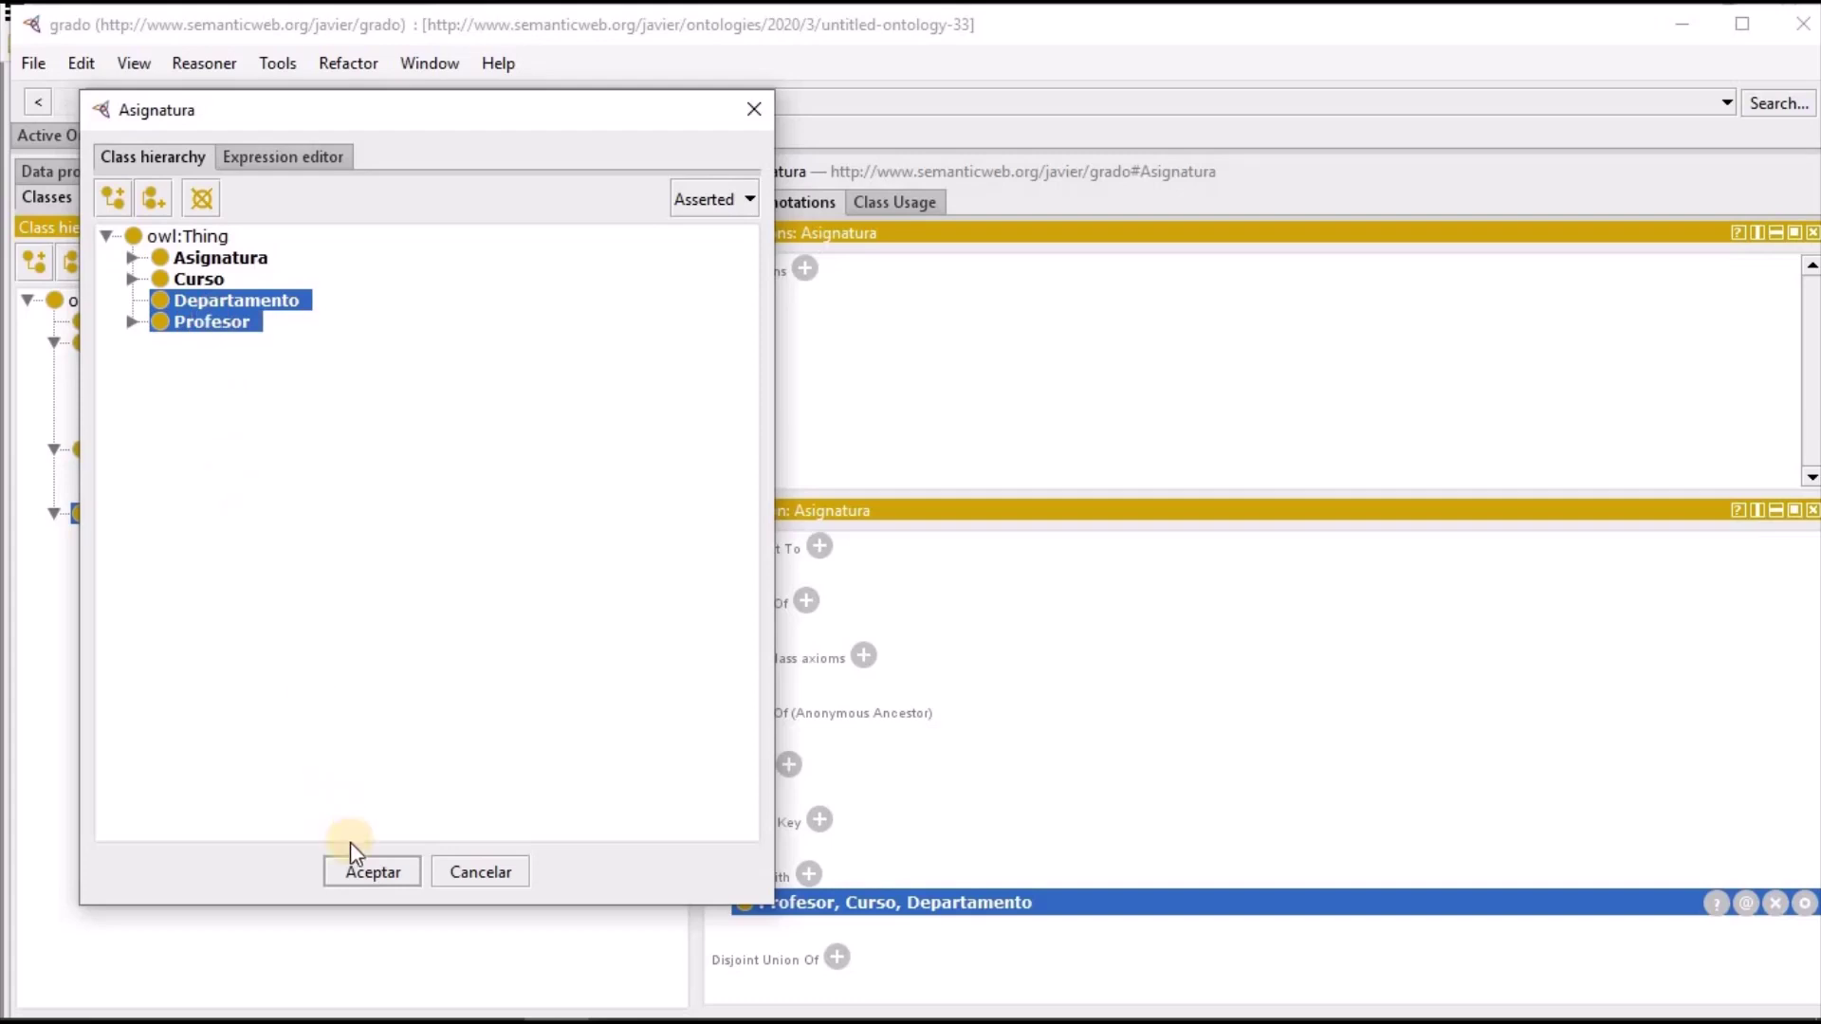
click(362, 868)
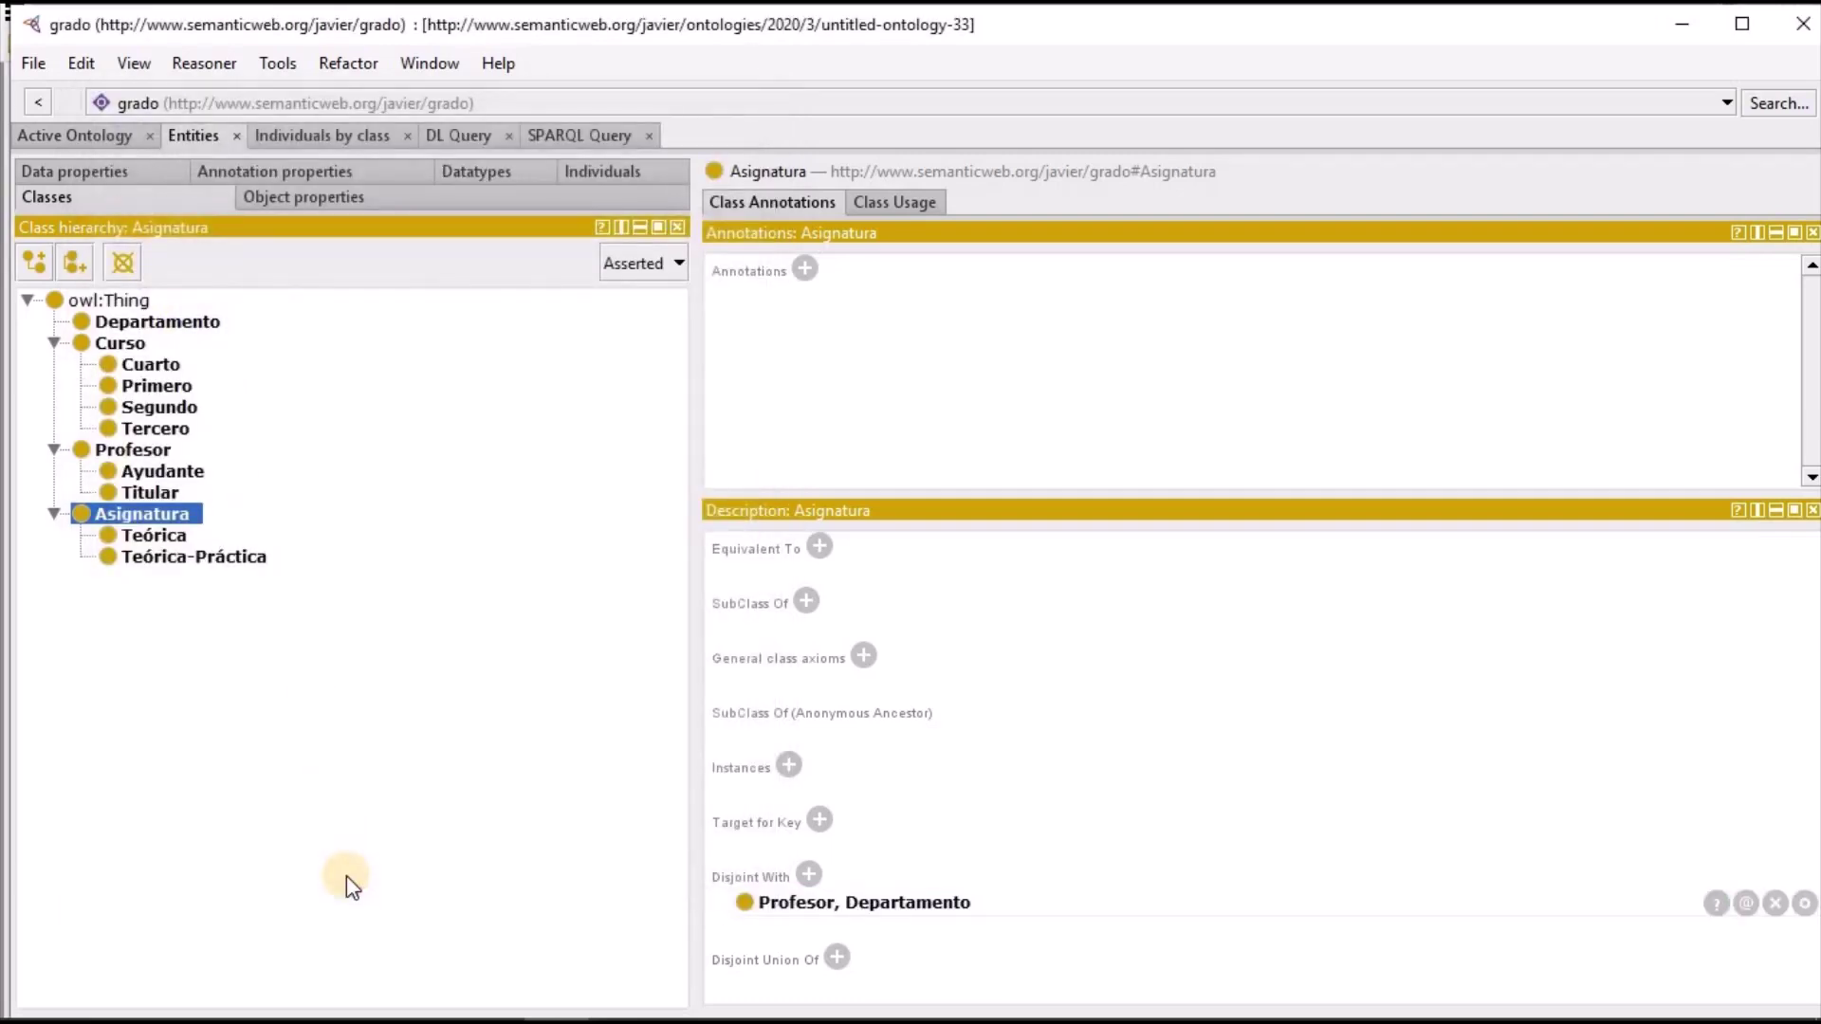
Compare the Disjoint With entries of Profesor, Departamento, Curso and Asignatura after the edit to Asignatura's axiom
click(144, 448)
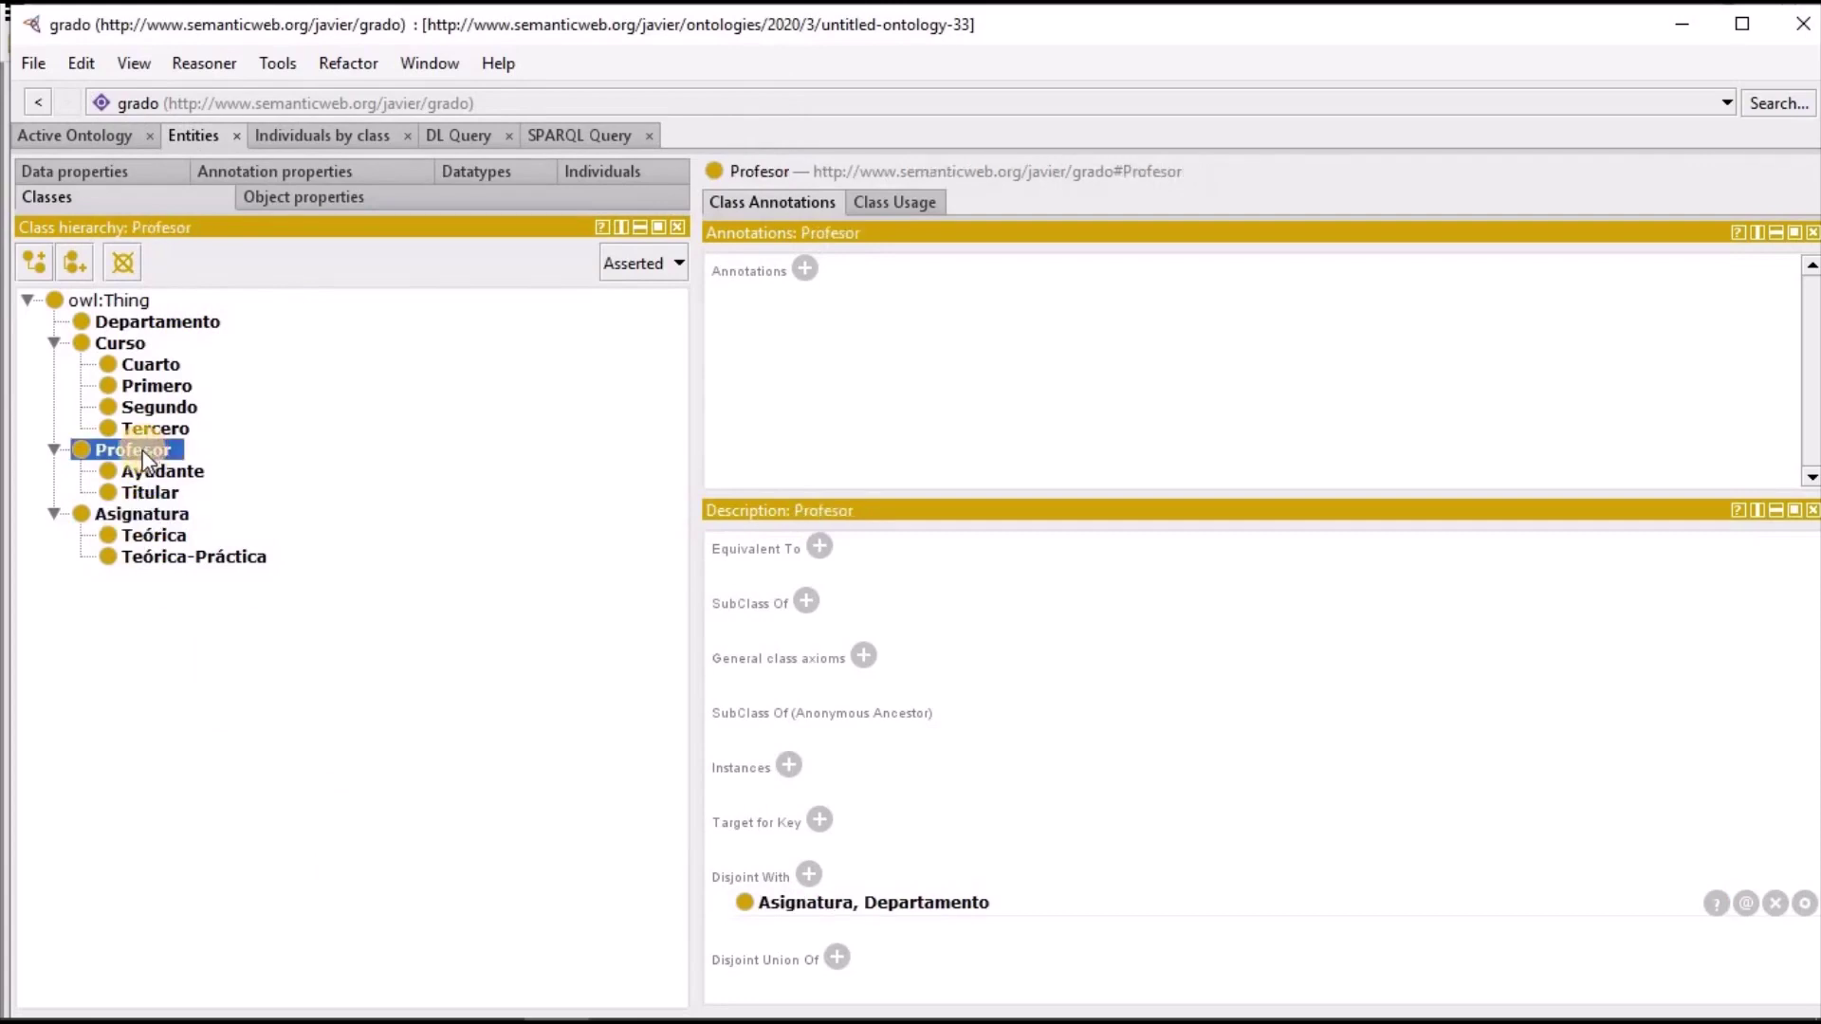
click(163, 323)
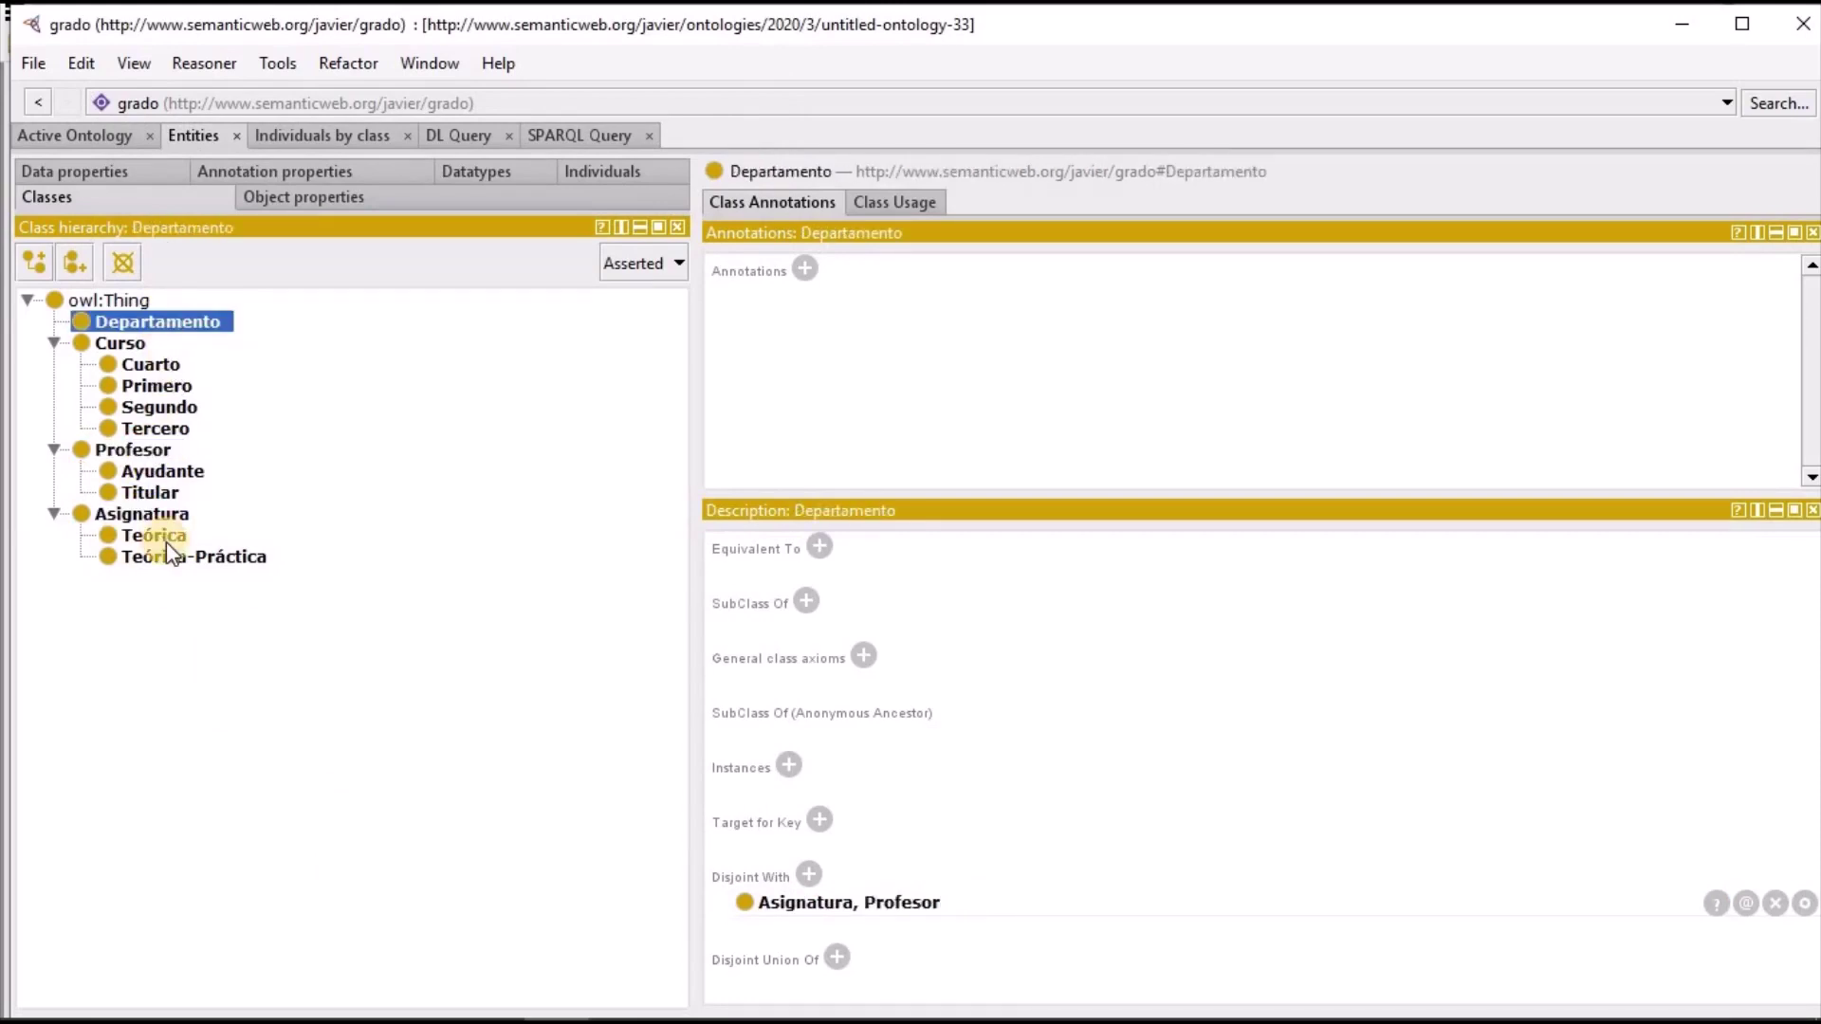
click(121, 343)
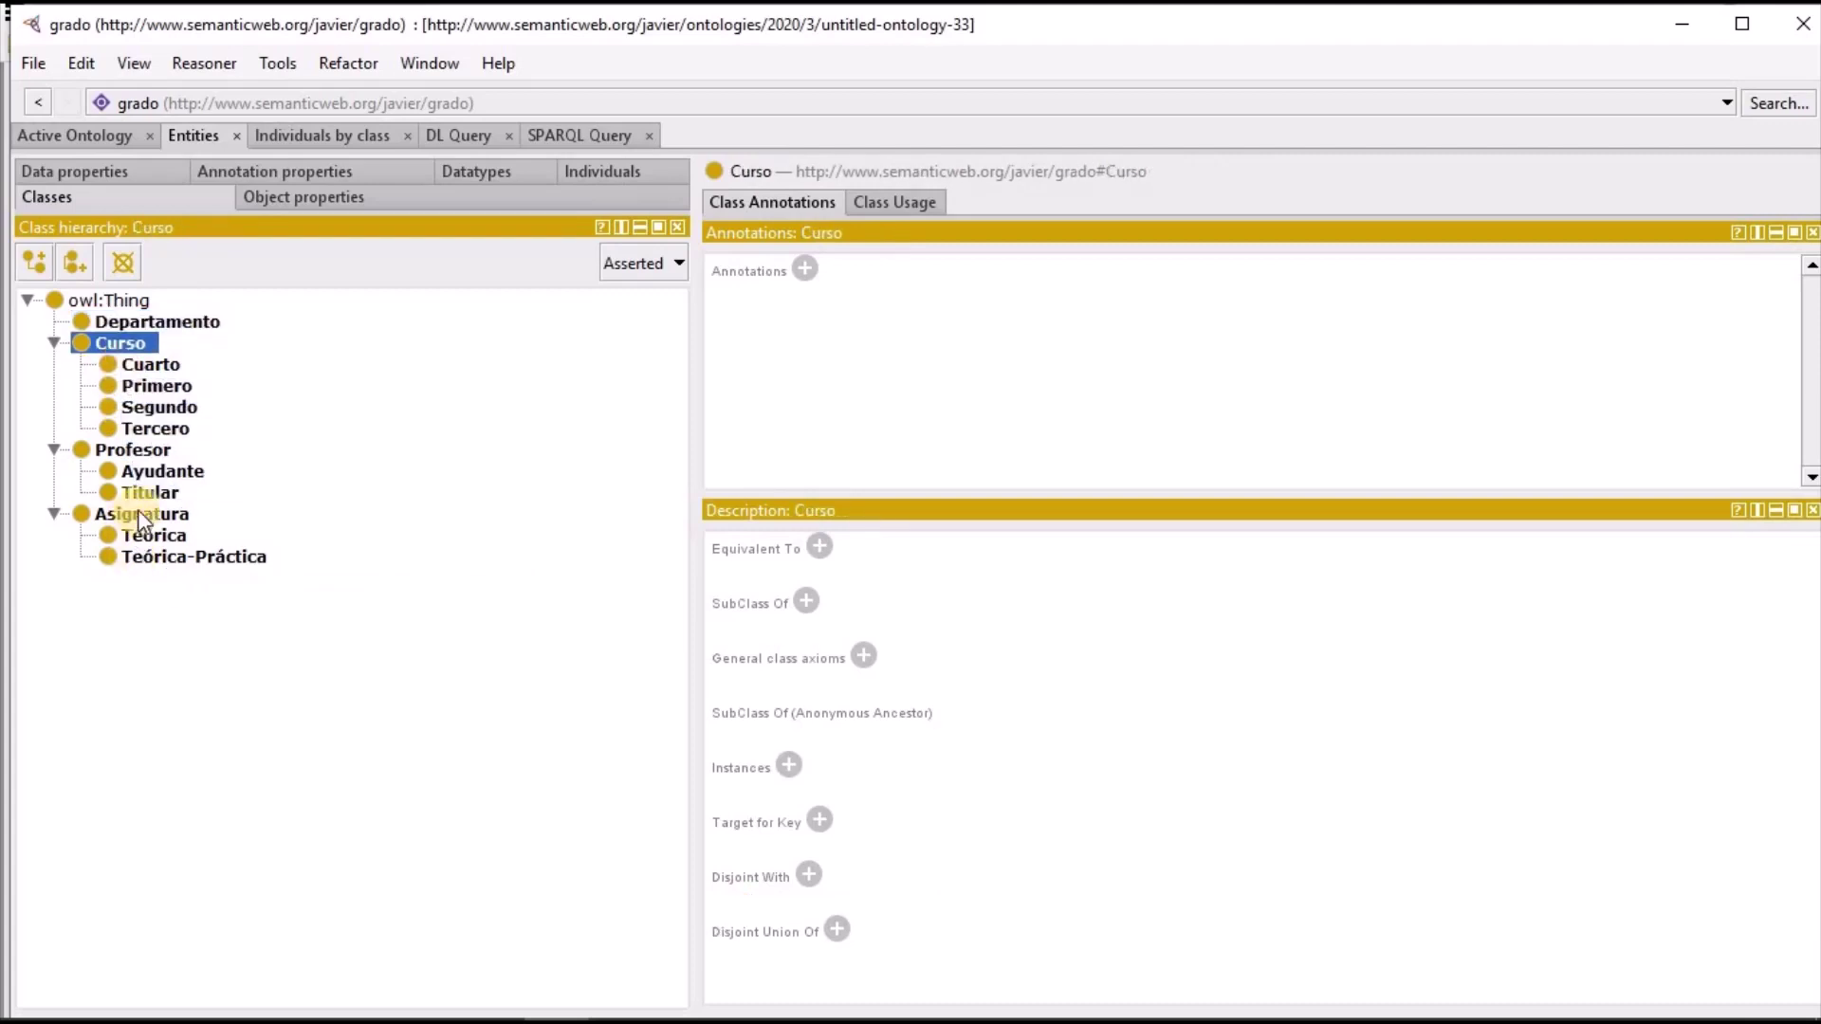
click(139, 510)
click(127, 345)
click(135, 321)
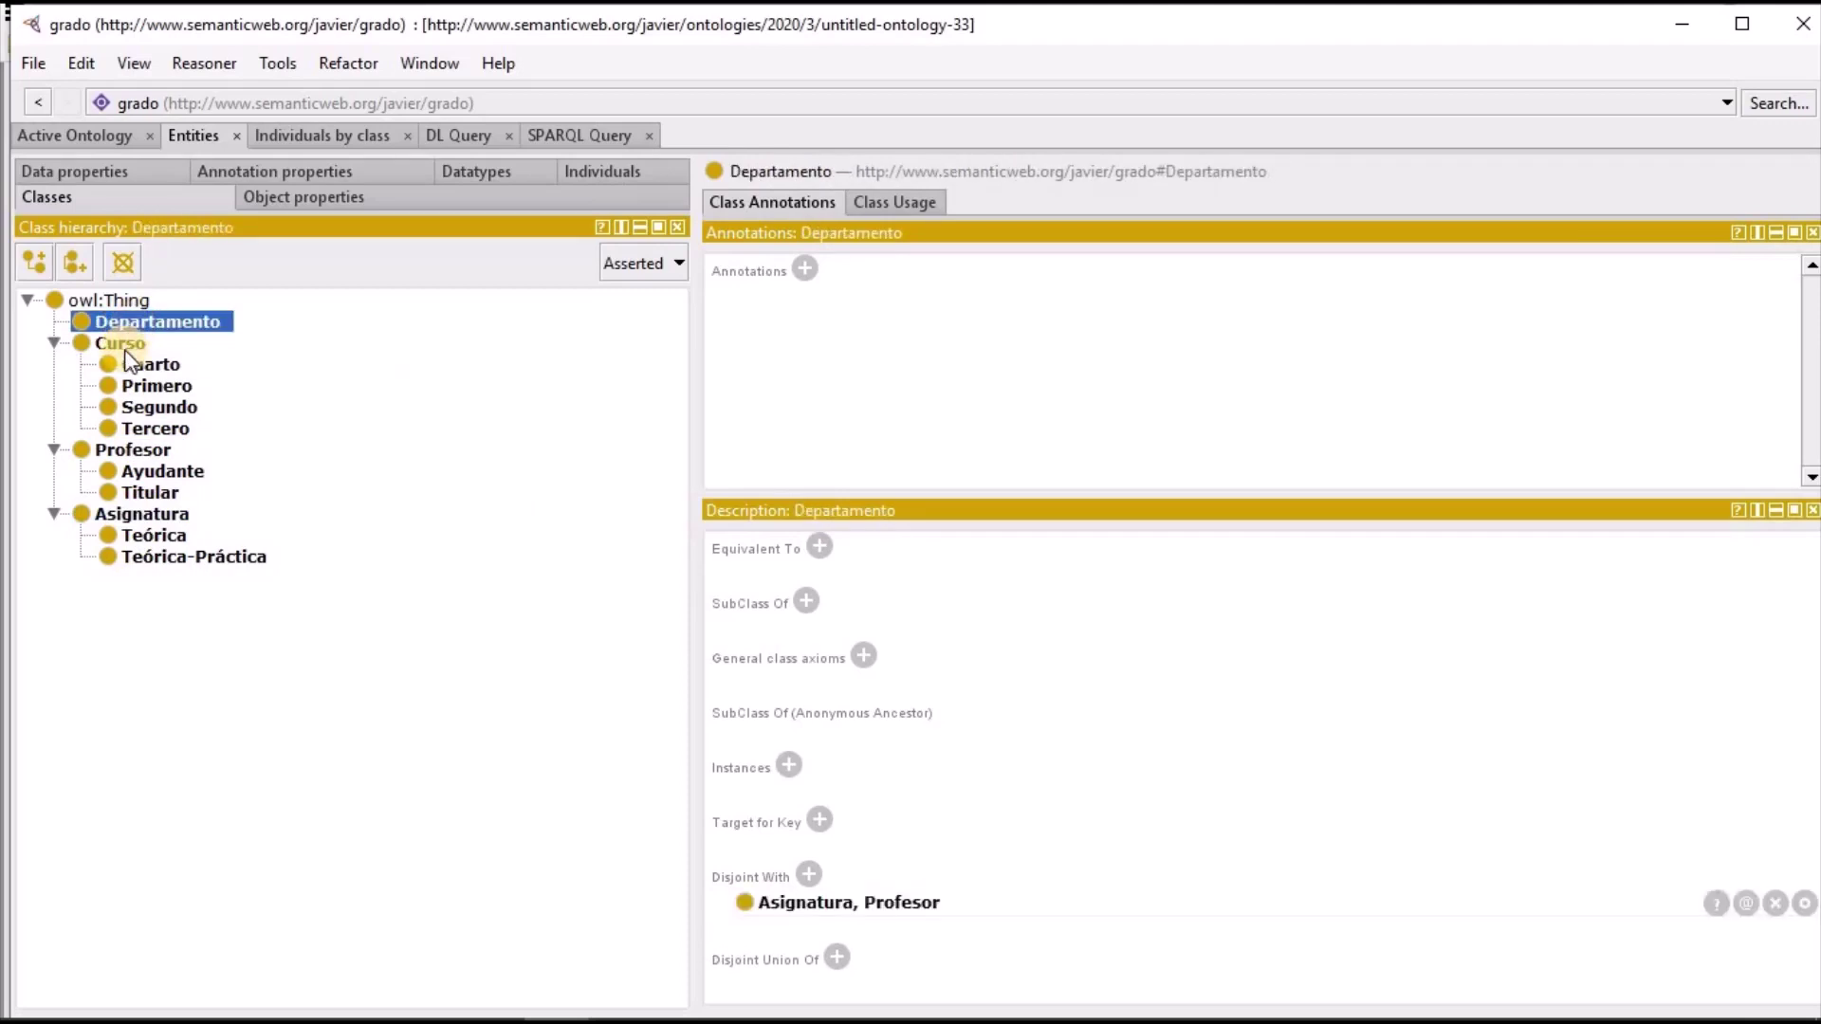
click(123, 344)
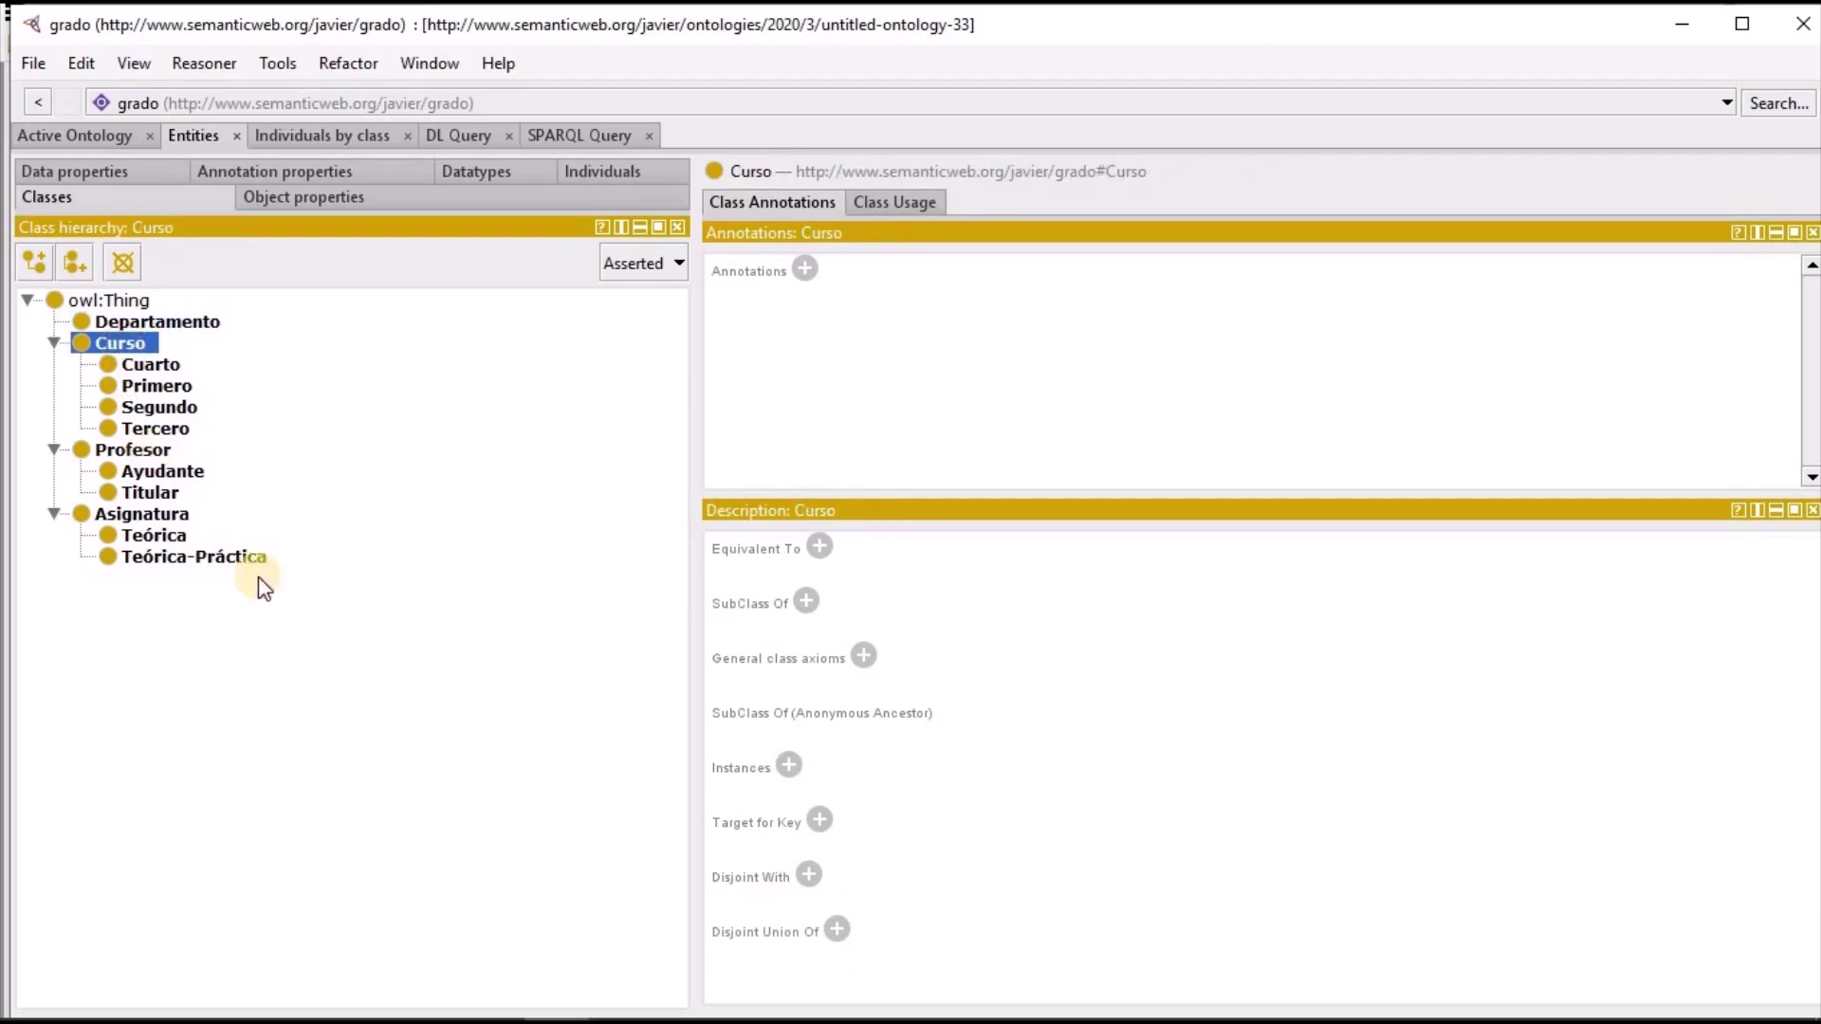
click(157, 516)
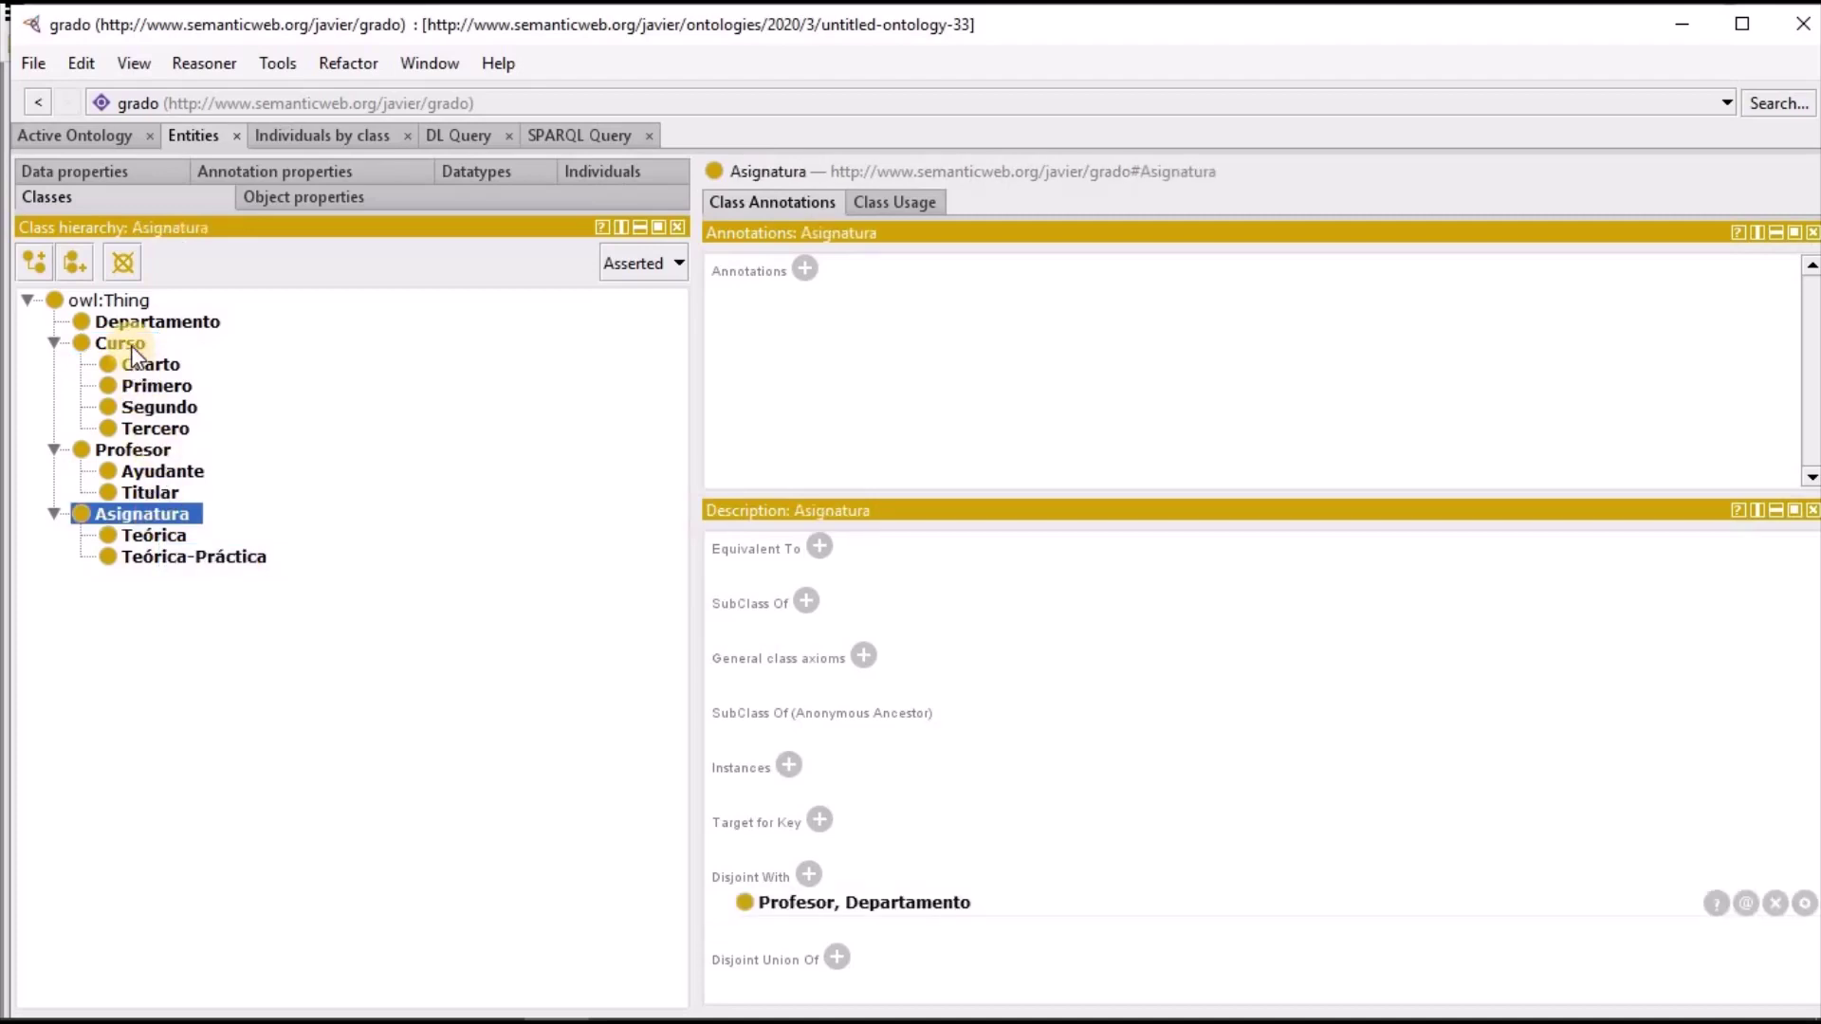
Add a Disjoint With axiom to Curso containing Departamento and Profesor
click(124, 345)
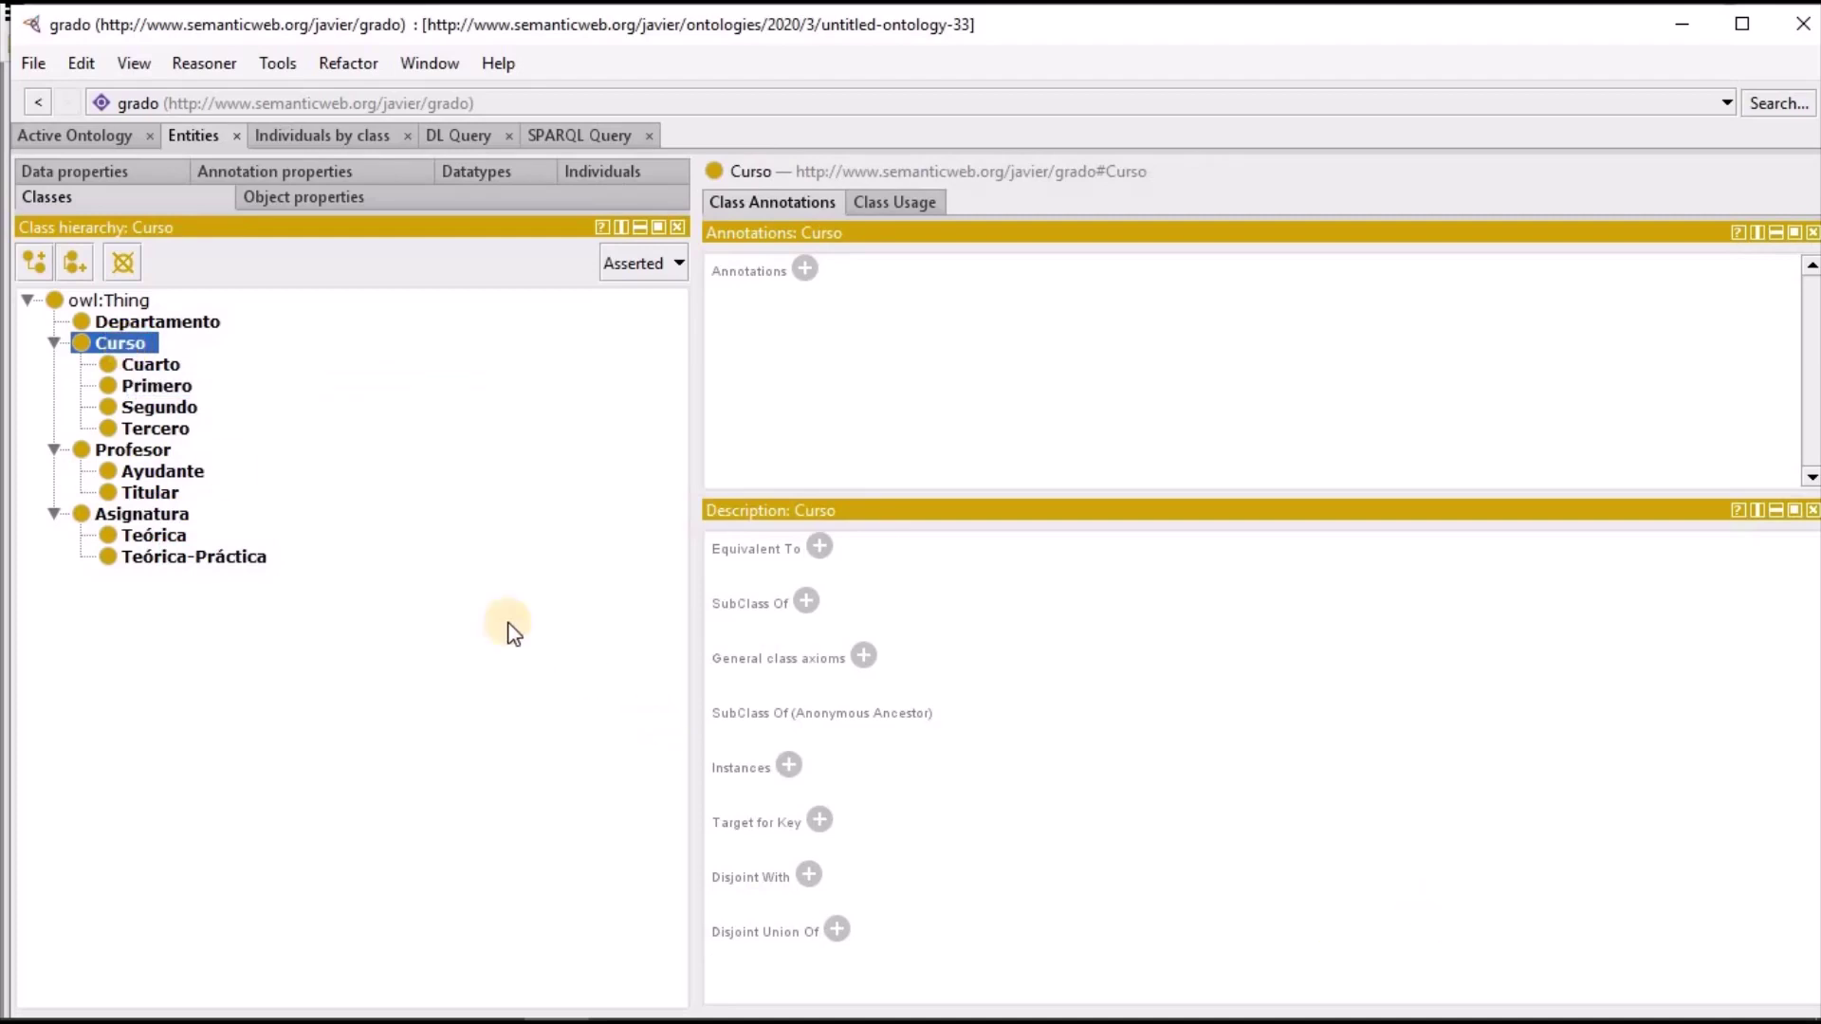
click(810, 876)
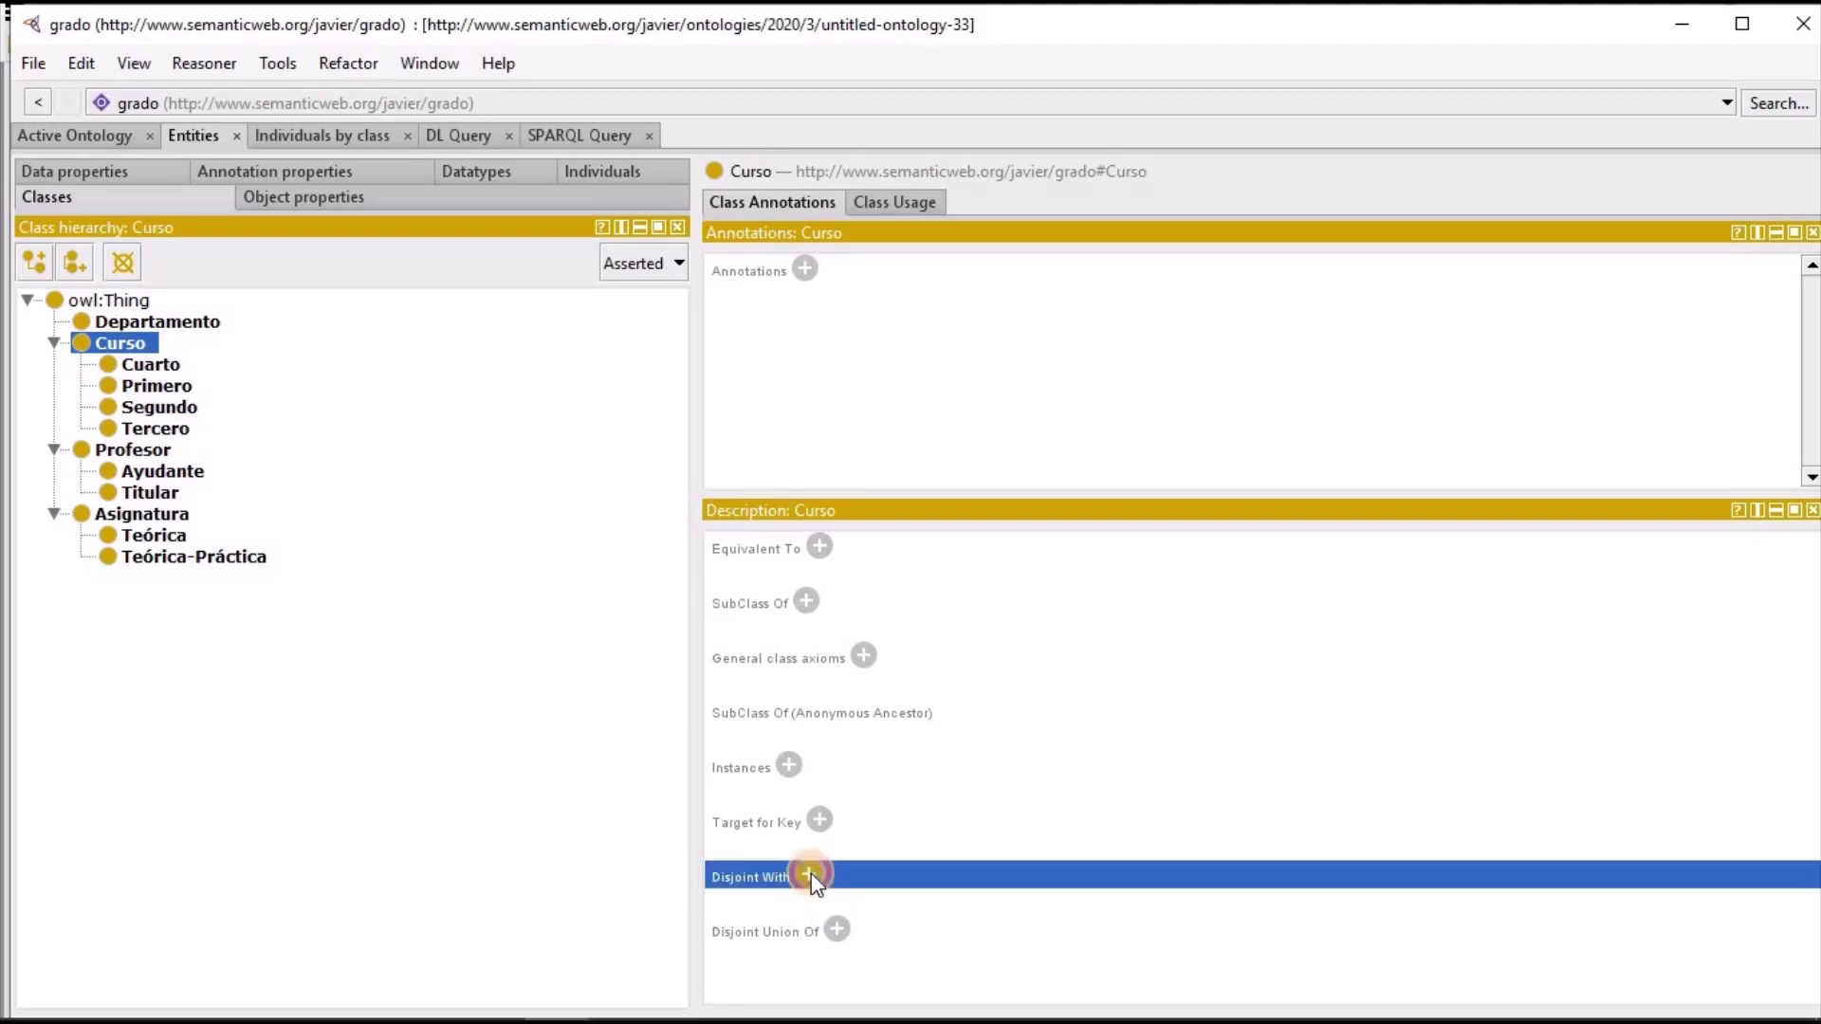
drag(451, 214, 813, 217)
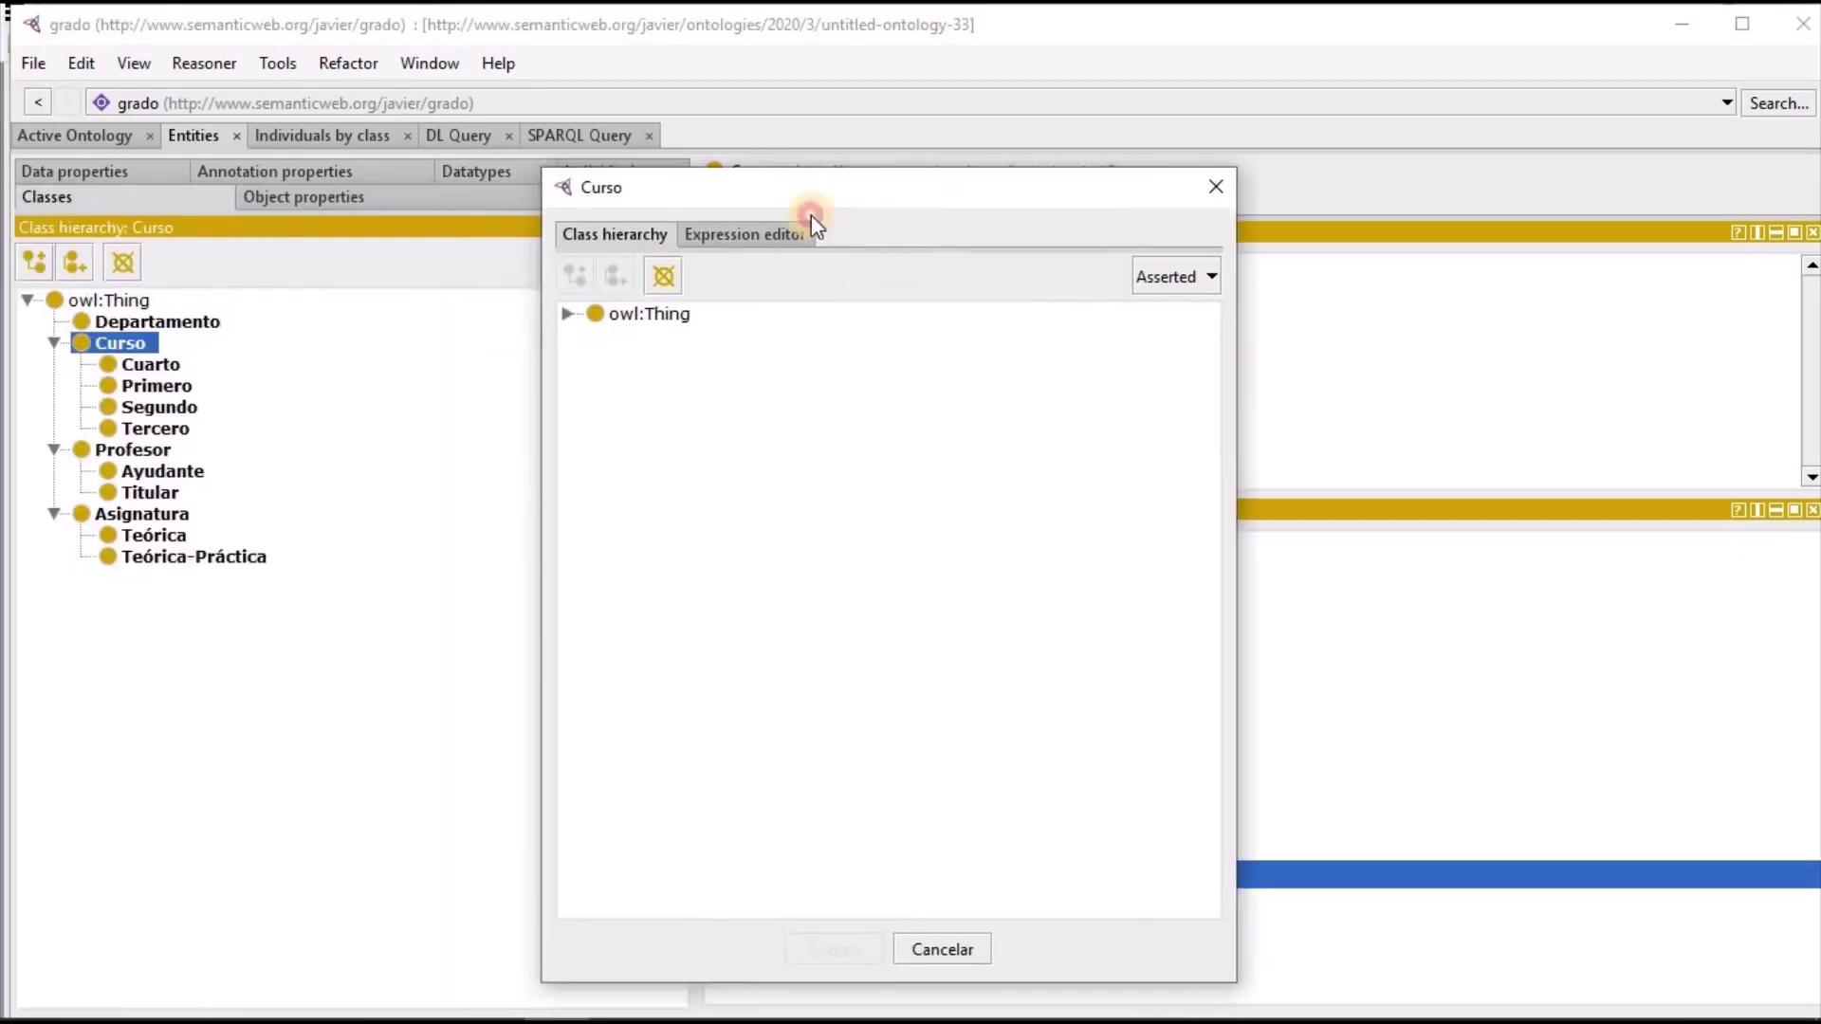
click(569, 312)
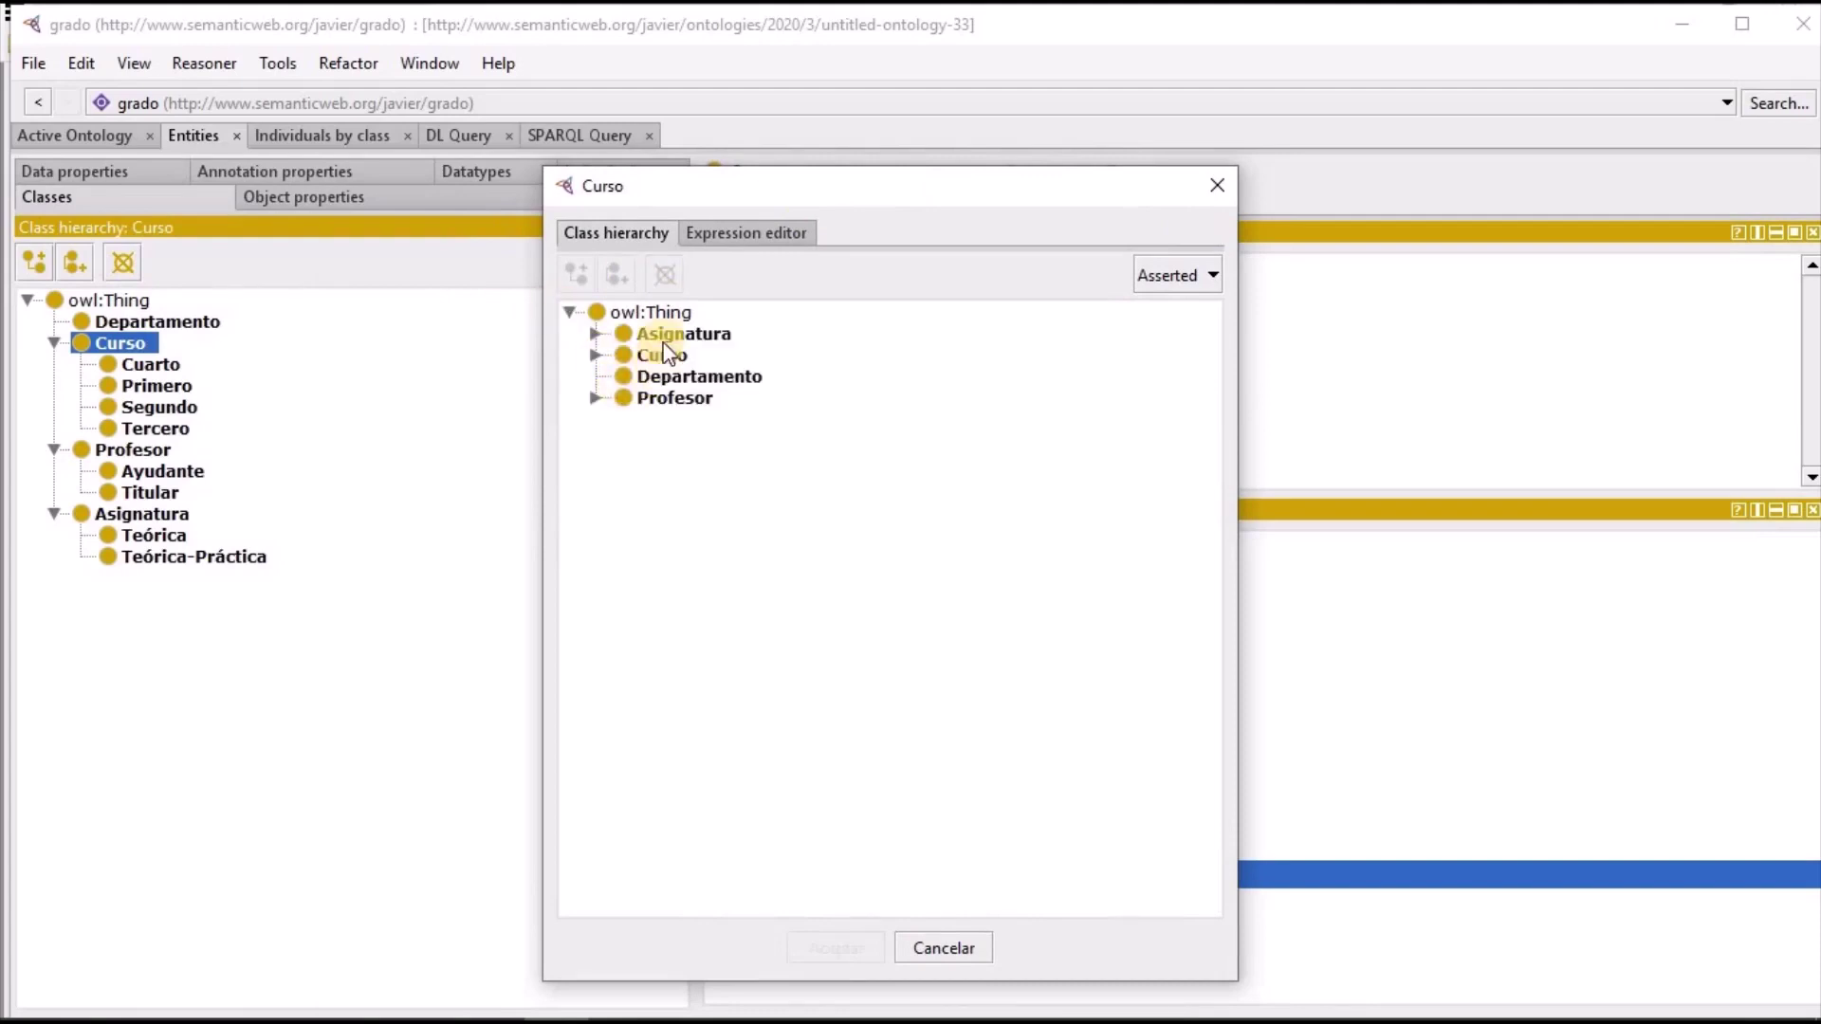
click(668, 375)
ctrl+click(675, 399)
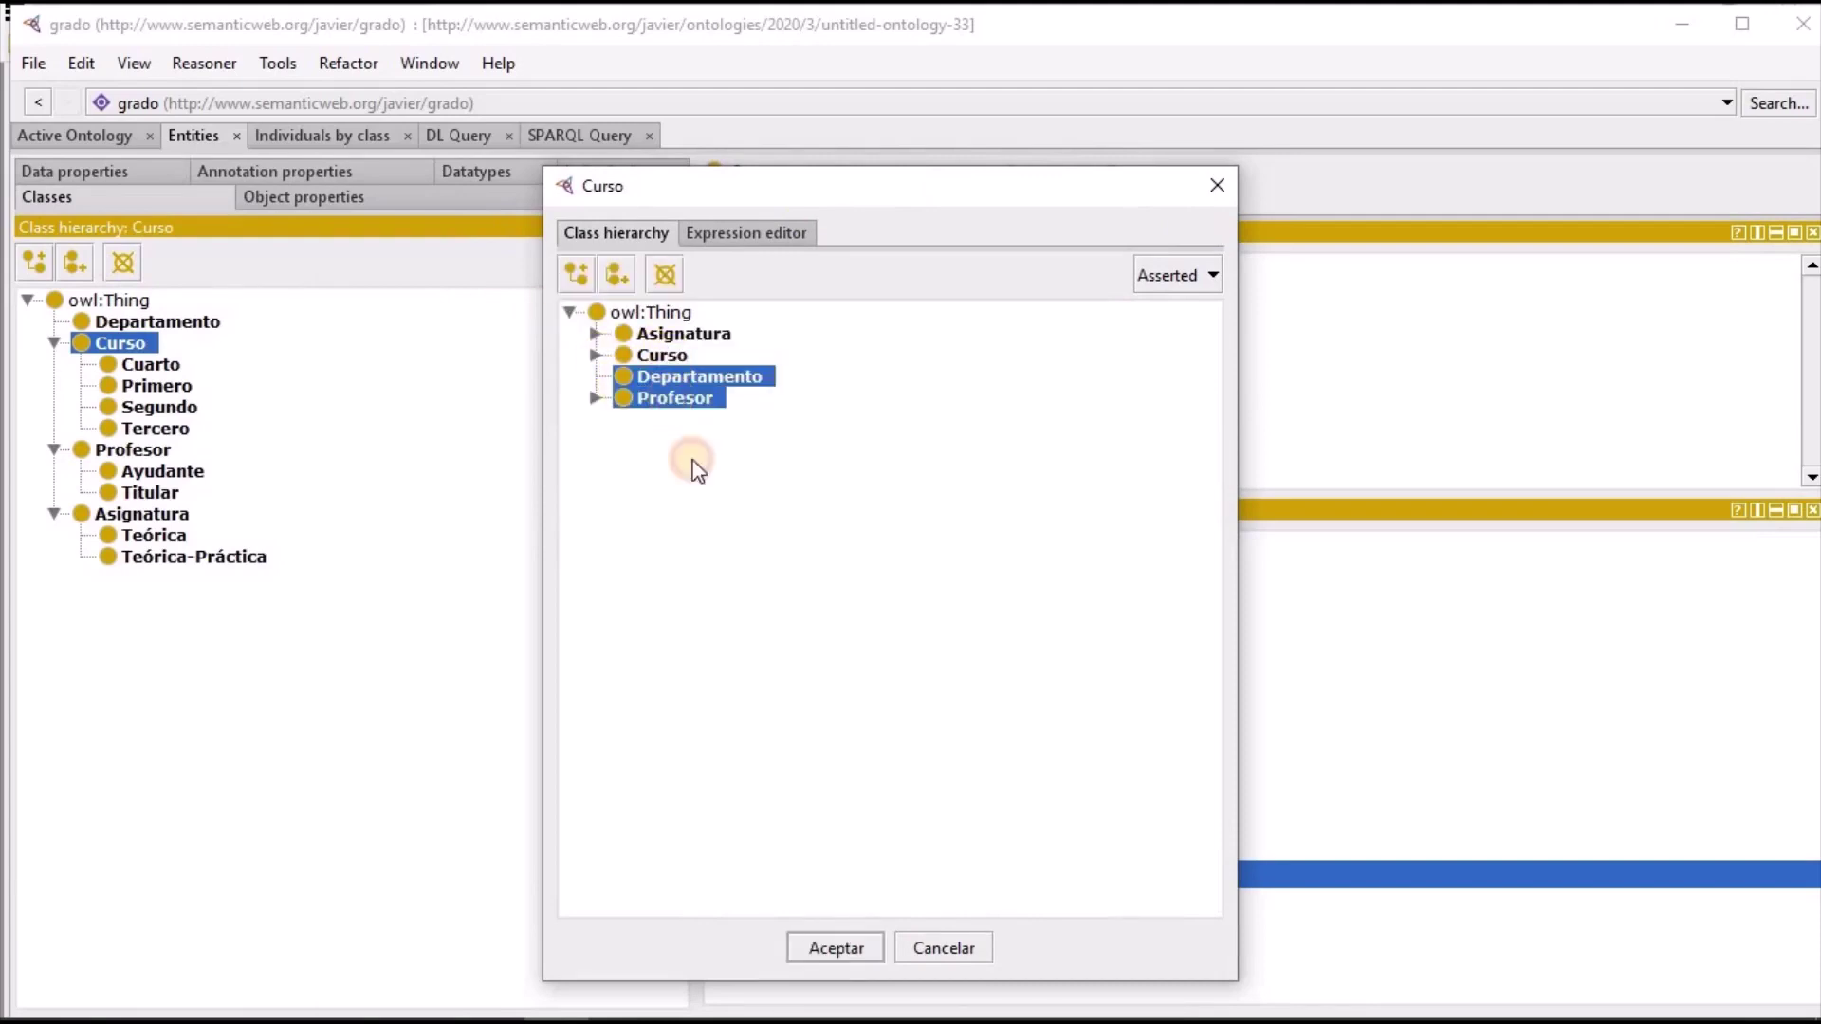
click(828, 947)
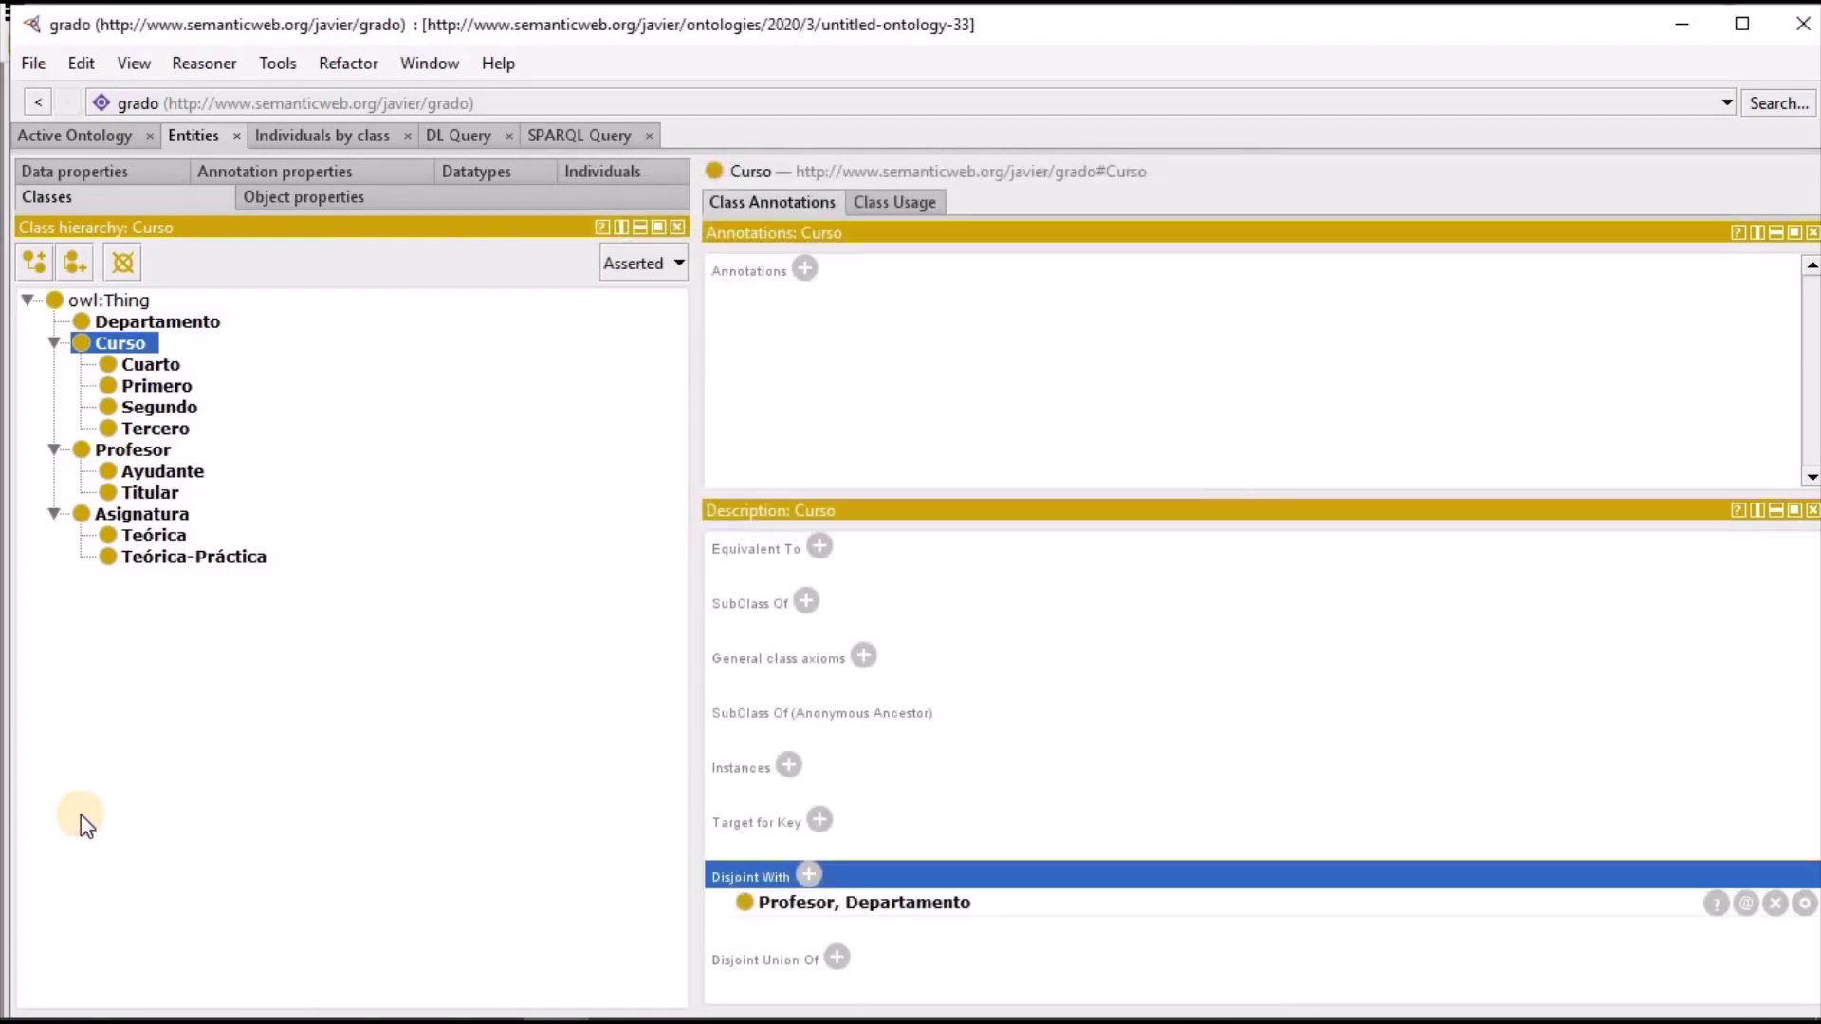
Recheck the Disjoint With axioms of Departamento, Curso, Profesor and Asignatura with Curso's new axiom in place
click(123, 320)
click(118, 344)
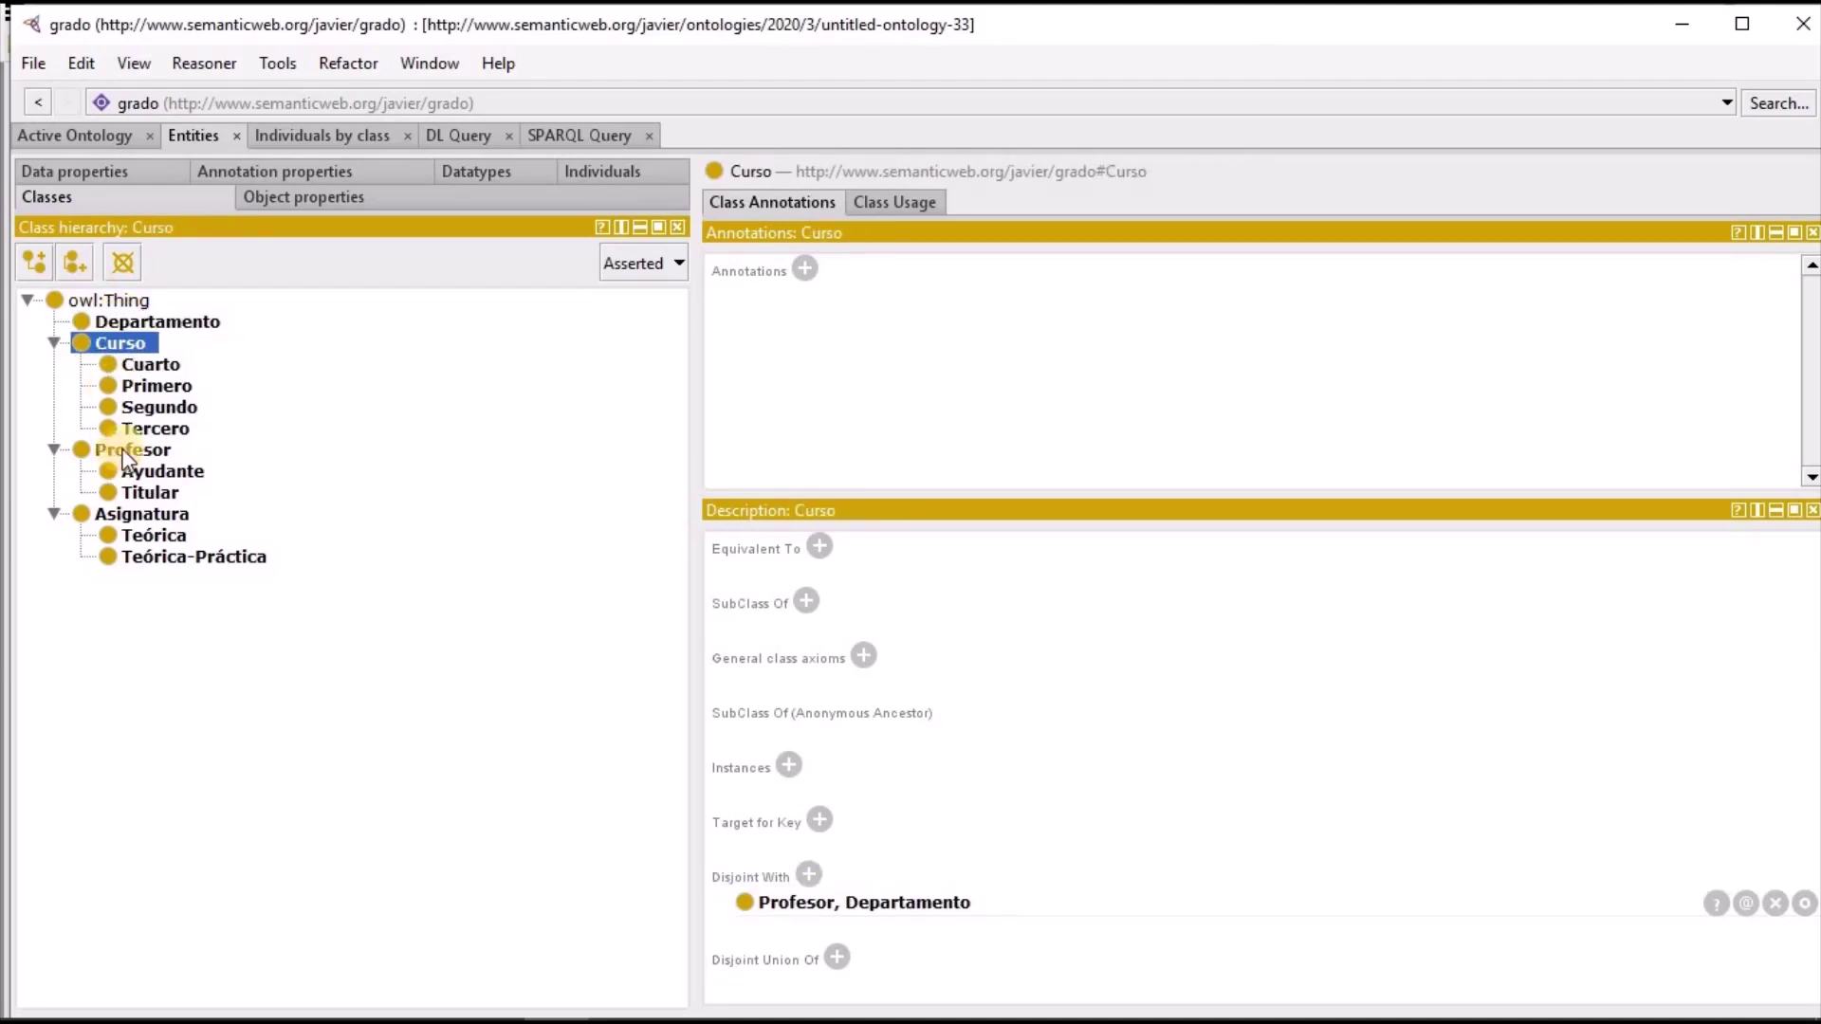
click(124, 452)
click(134, 510)
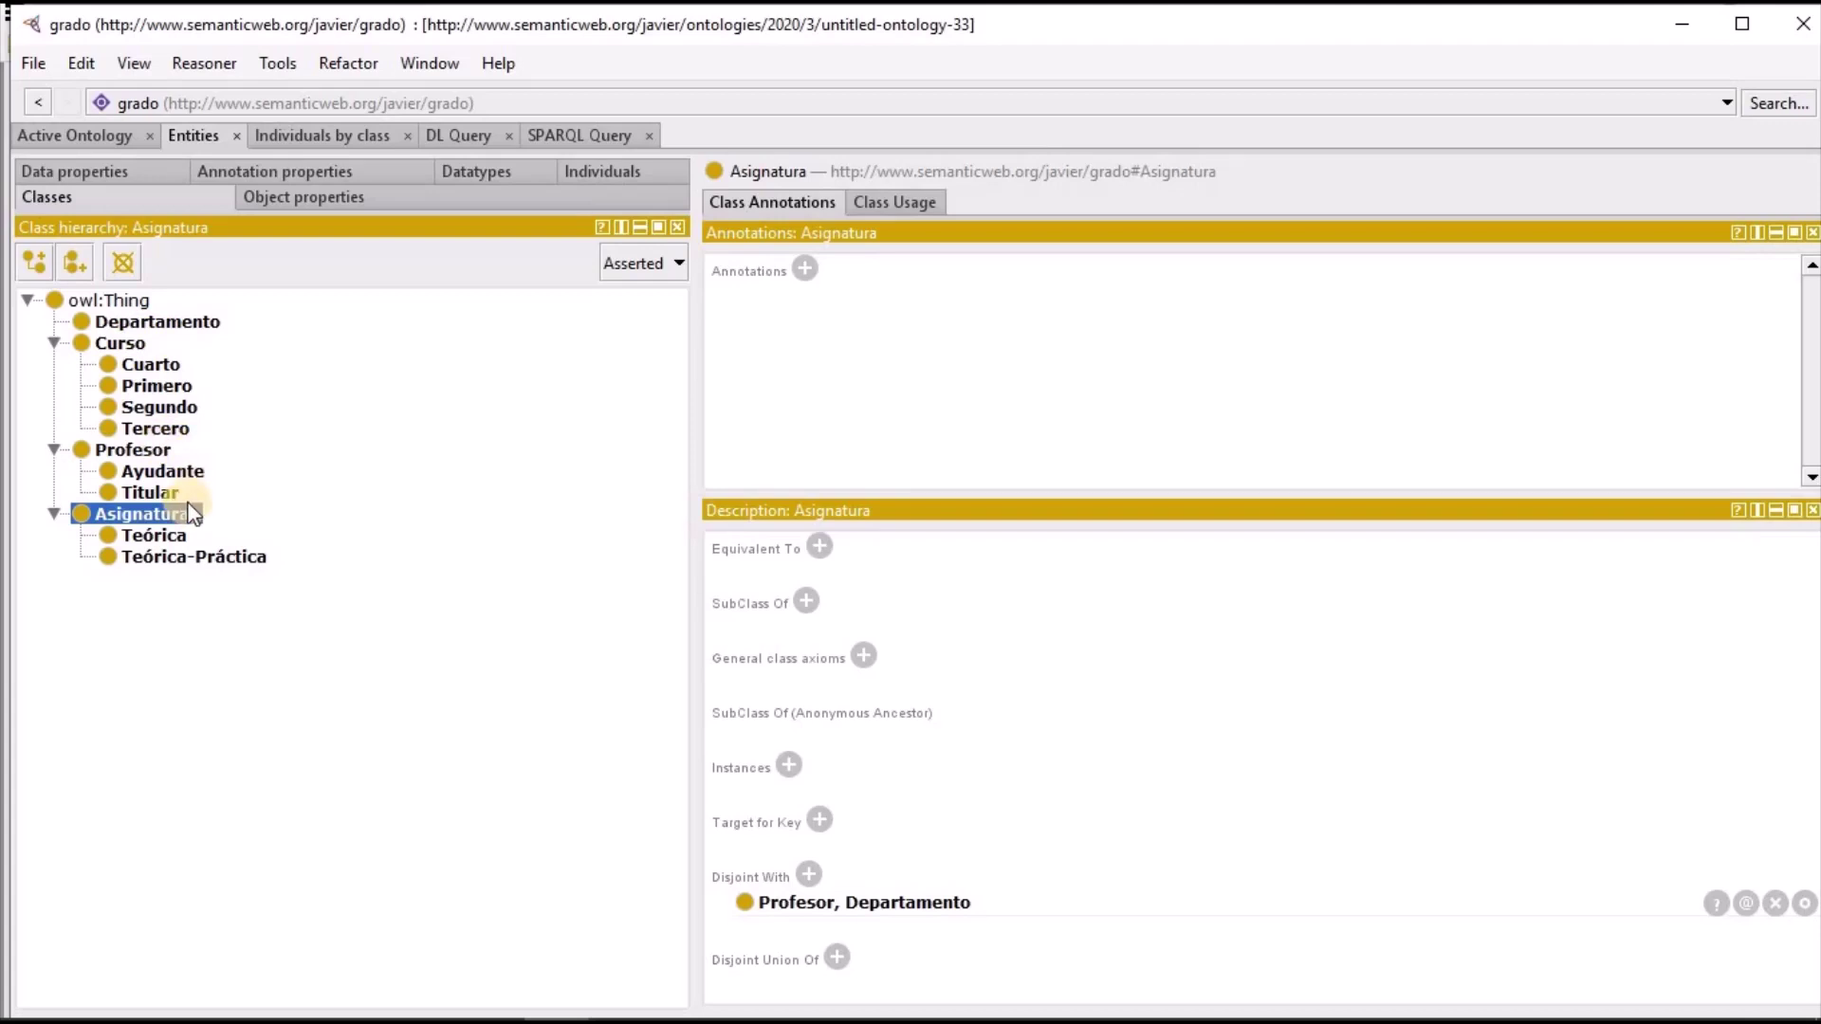
click(137, 343)
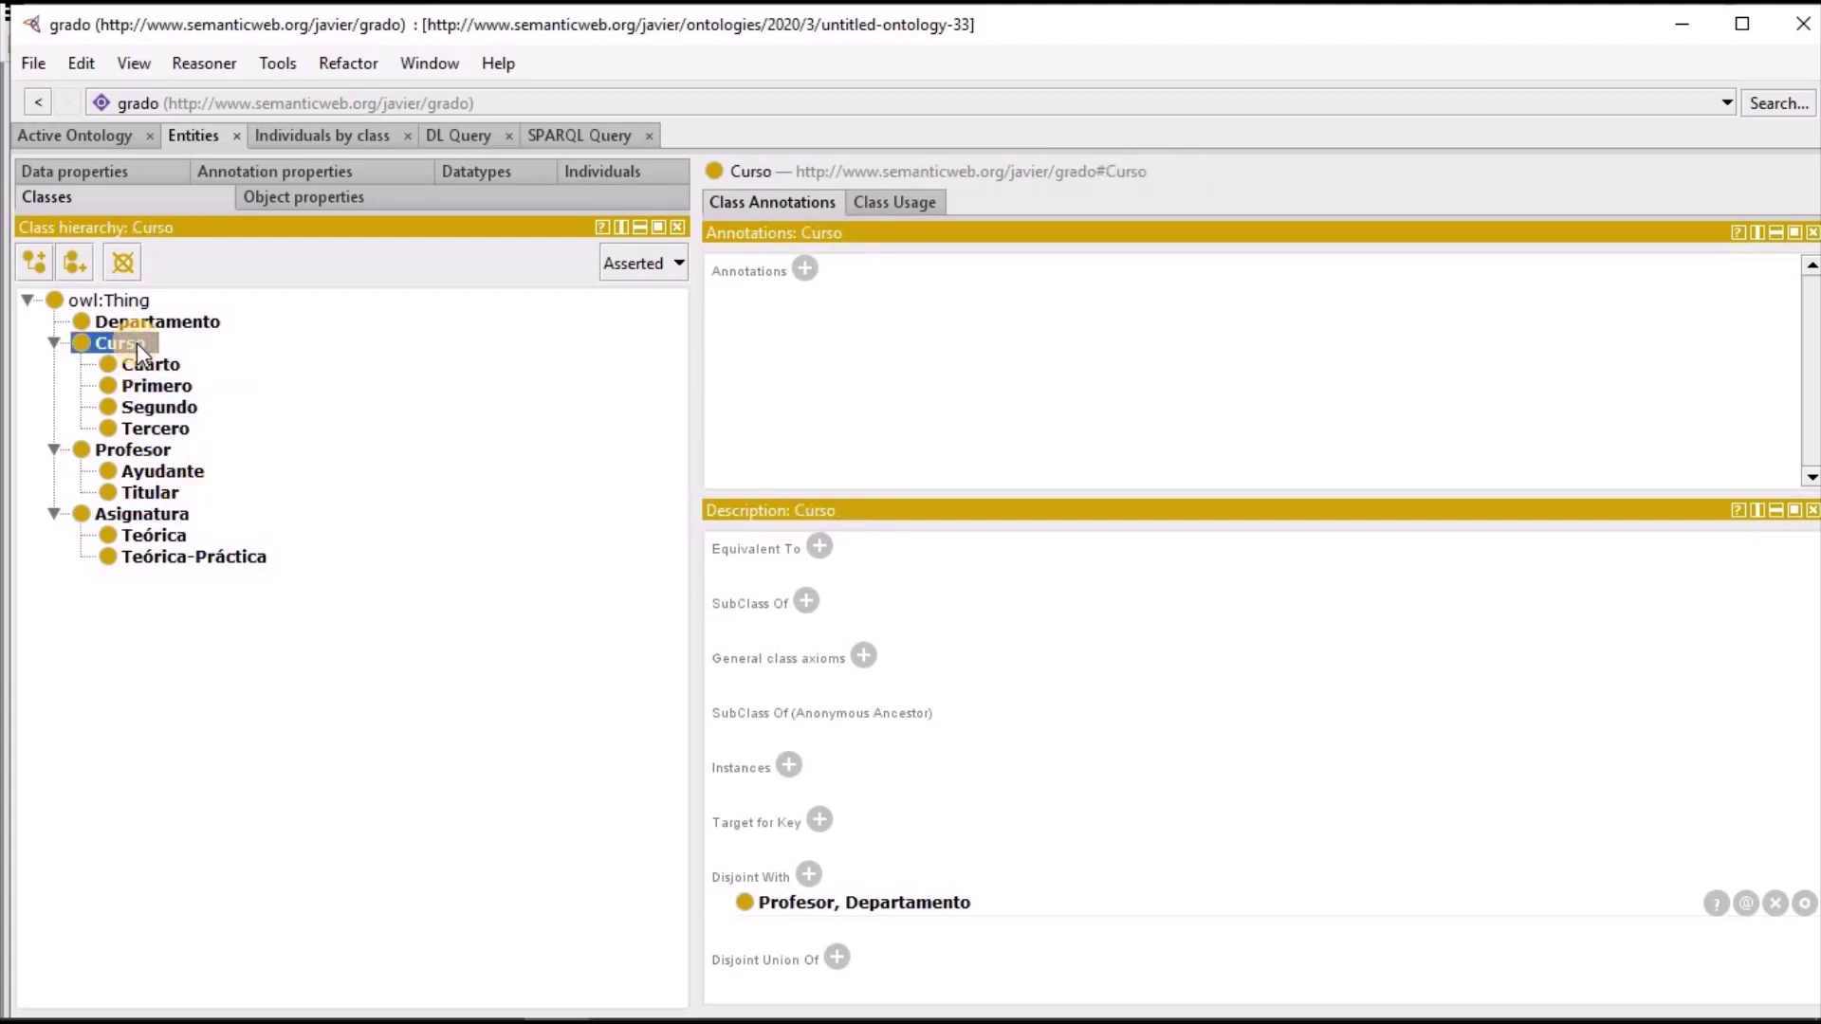
click(131, 454)
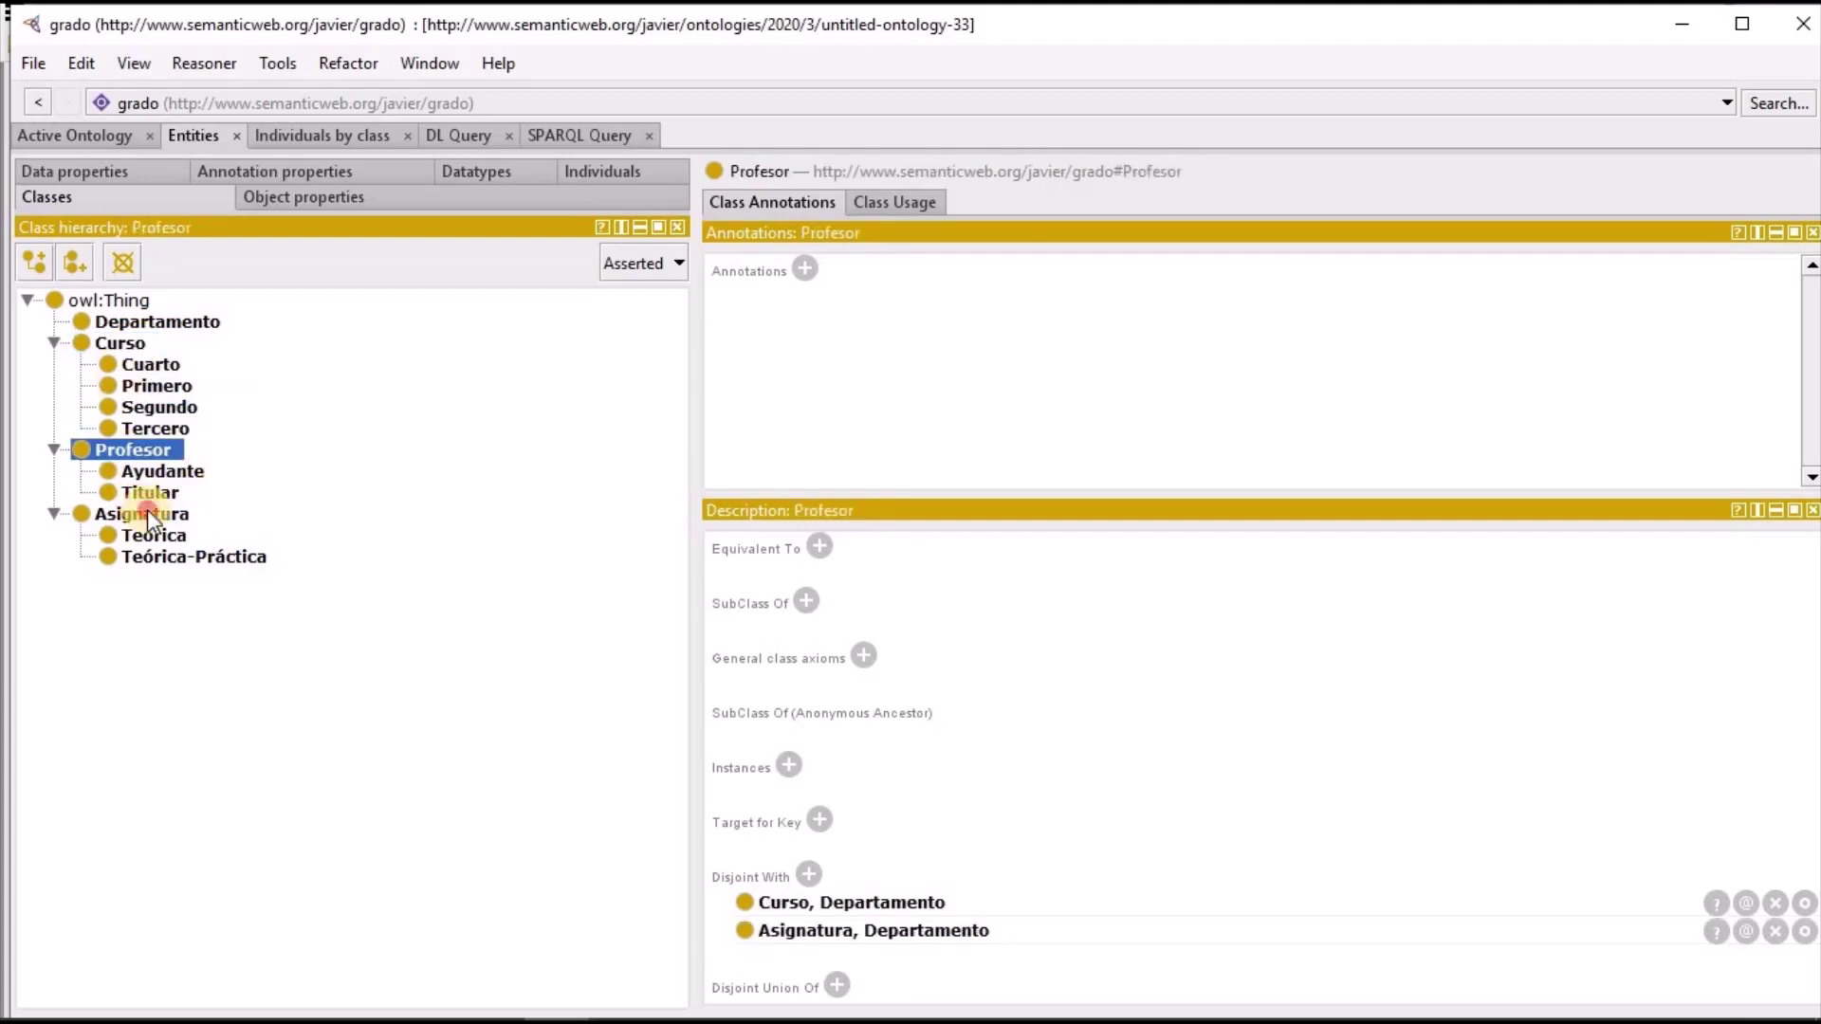
Go over the Disjoint With axioms of Asignatura, Departamento, Curso and Profesor once more
click(146, 512)
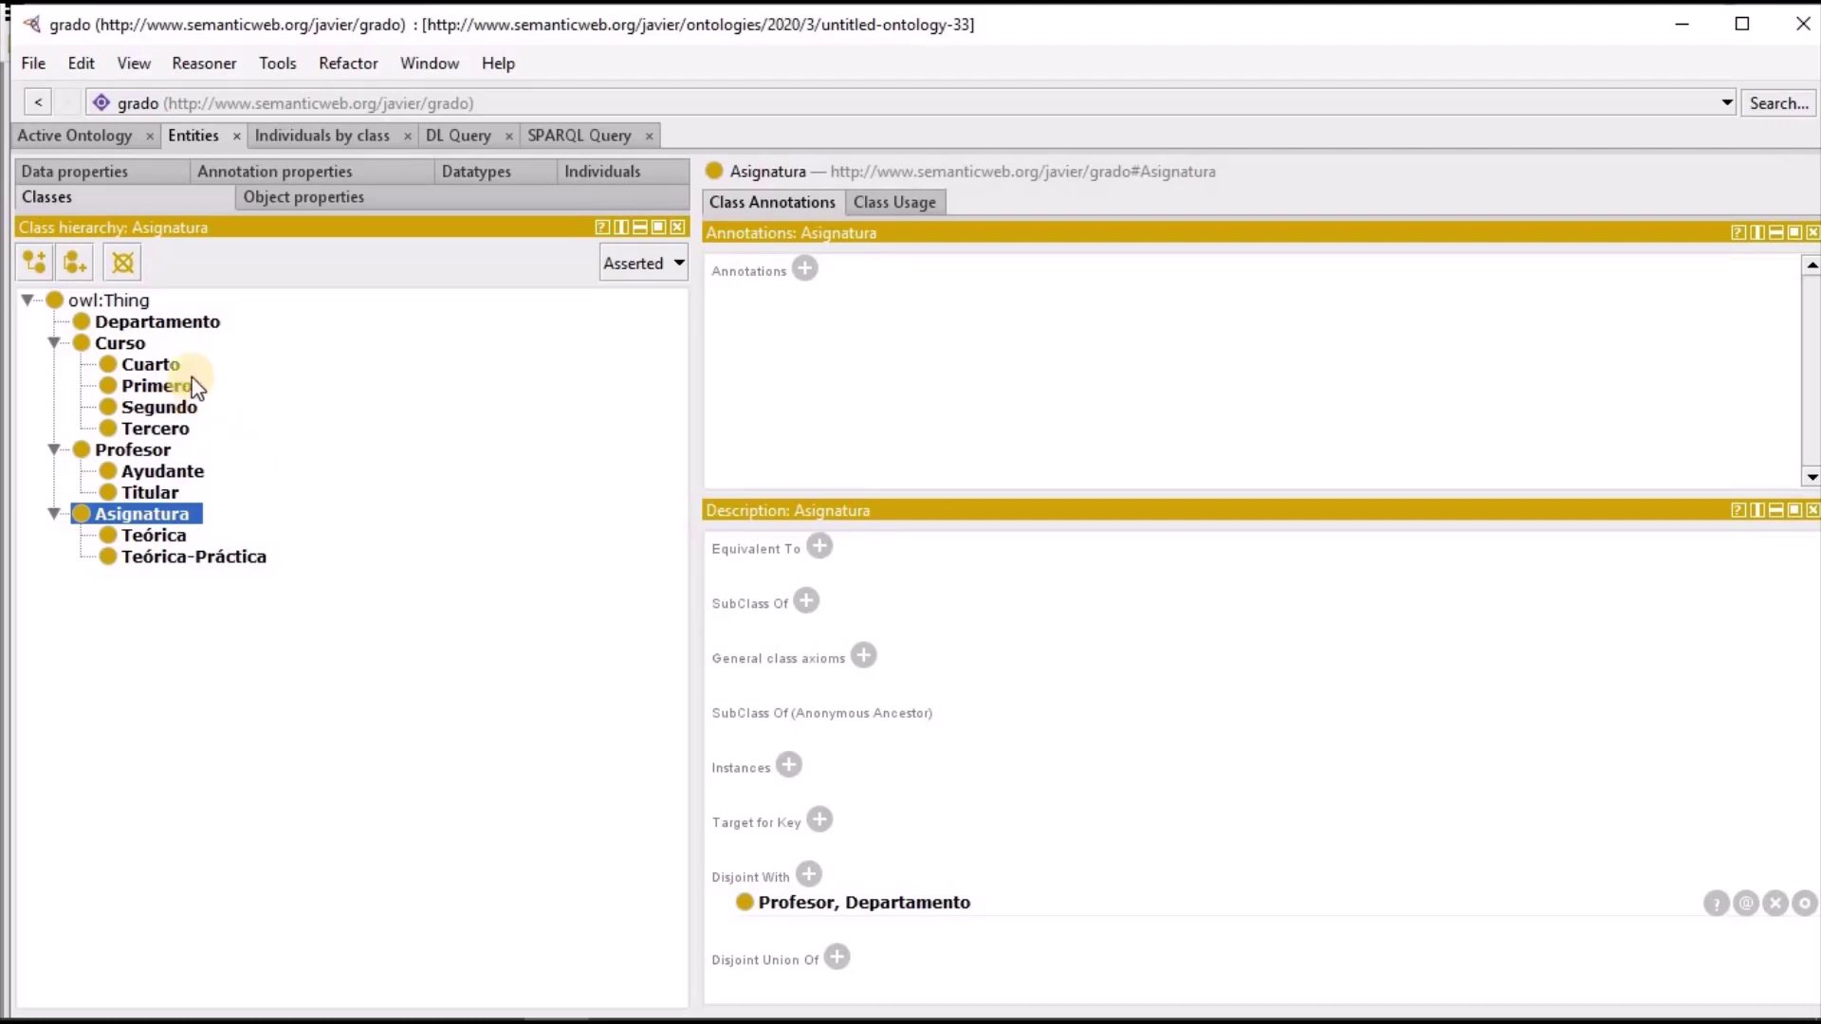
click(184, 326)
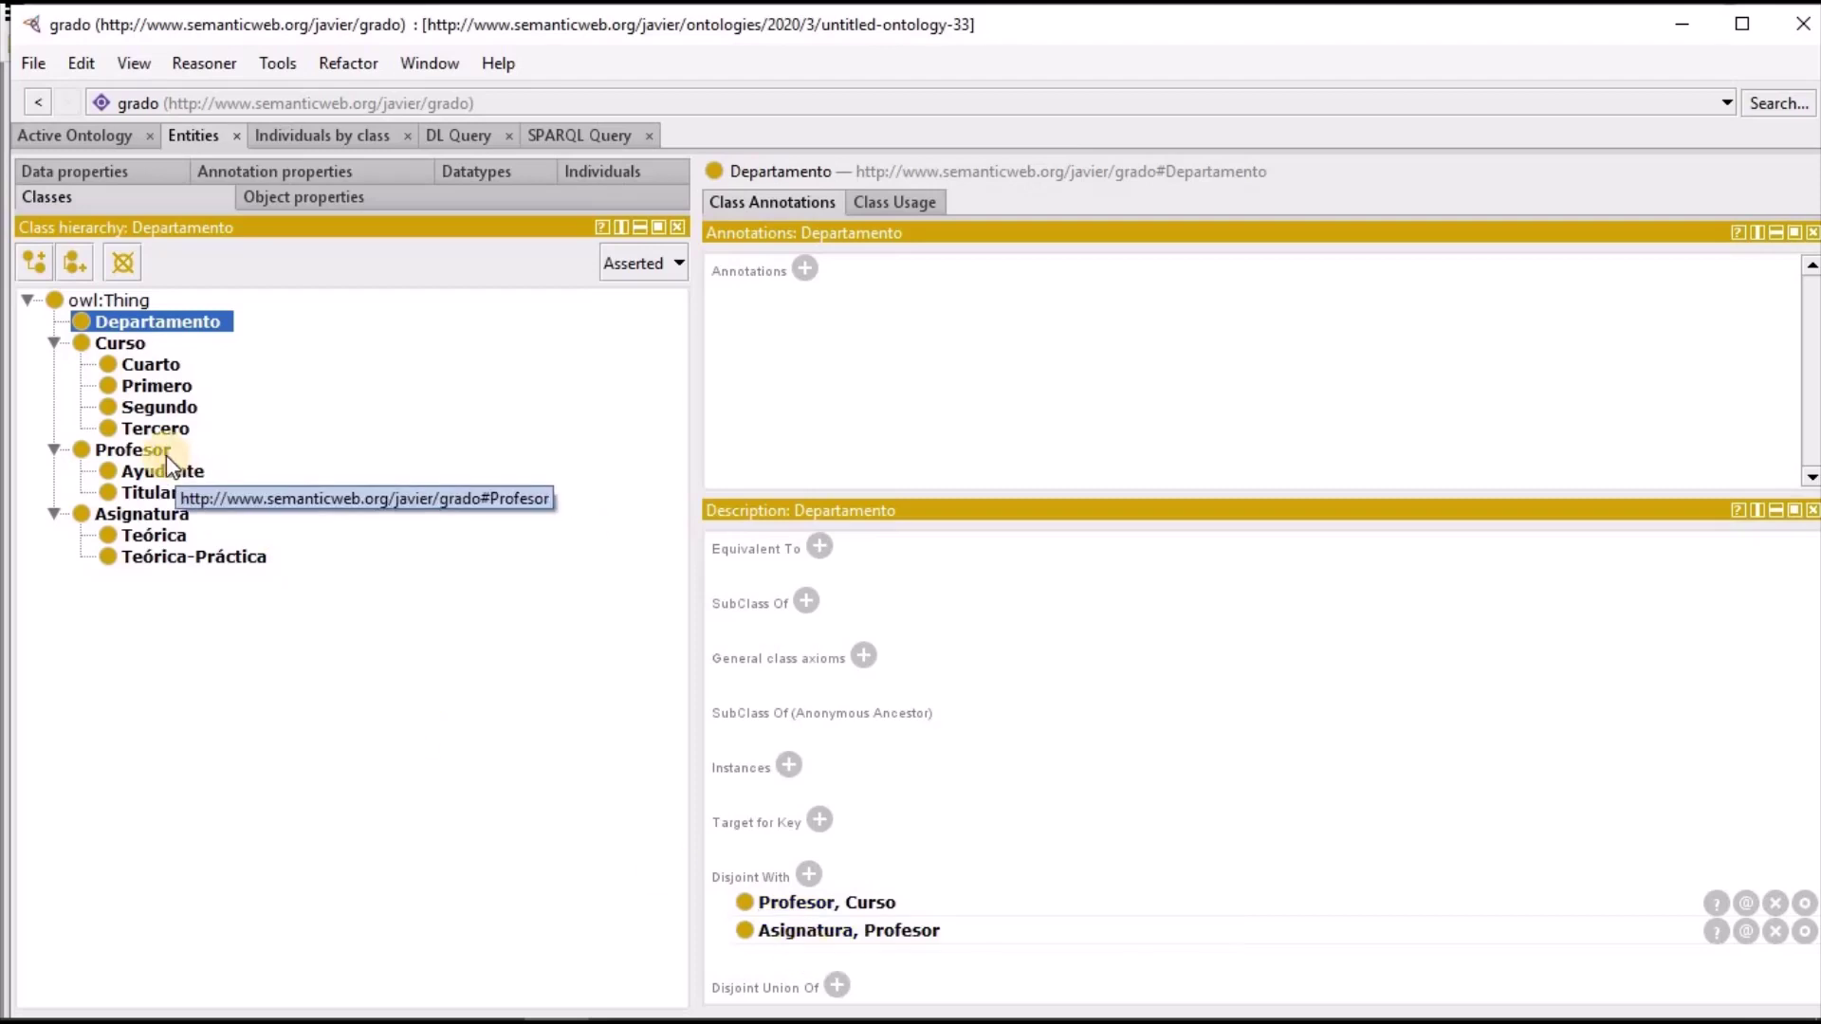
click(133, 345)
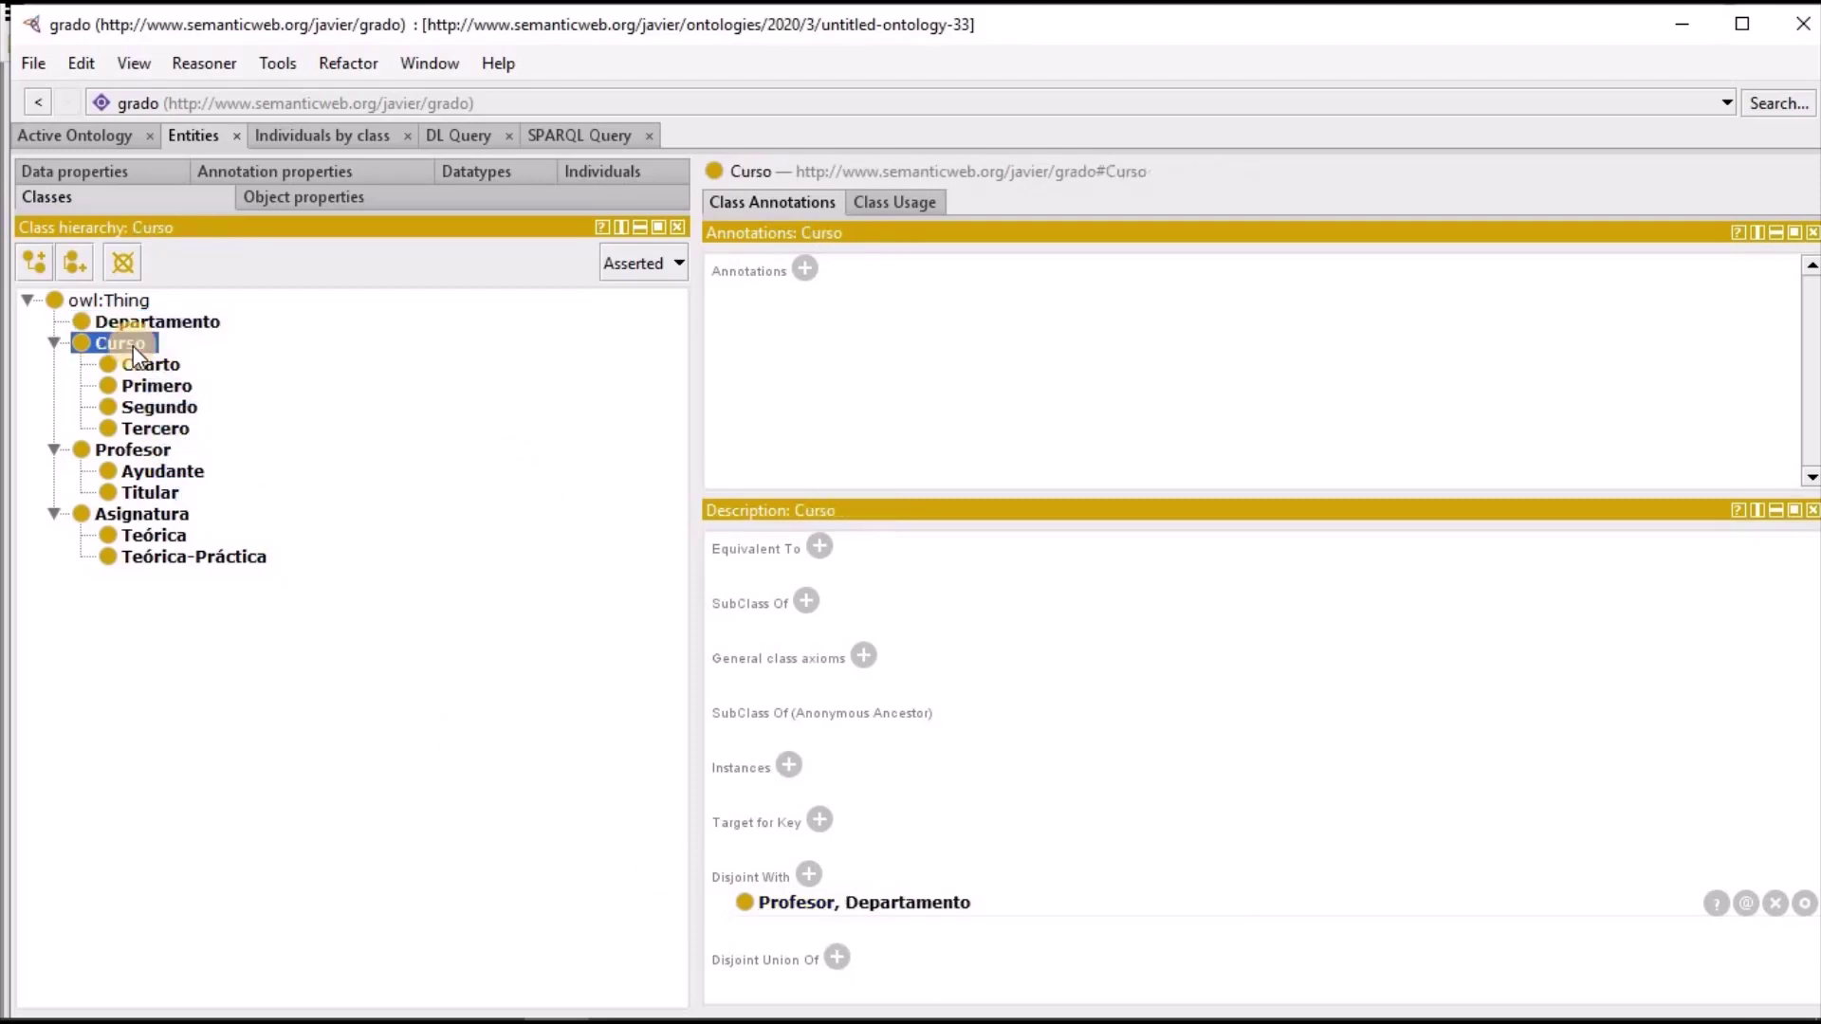
click(142, 453)
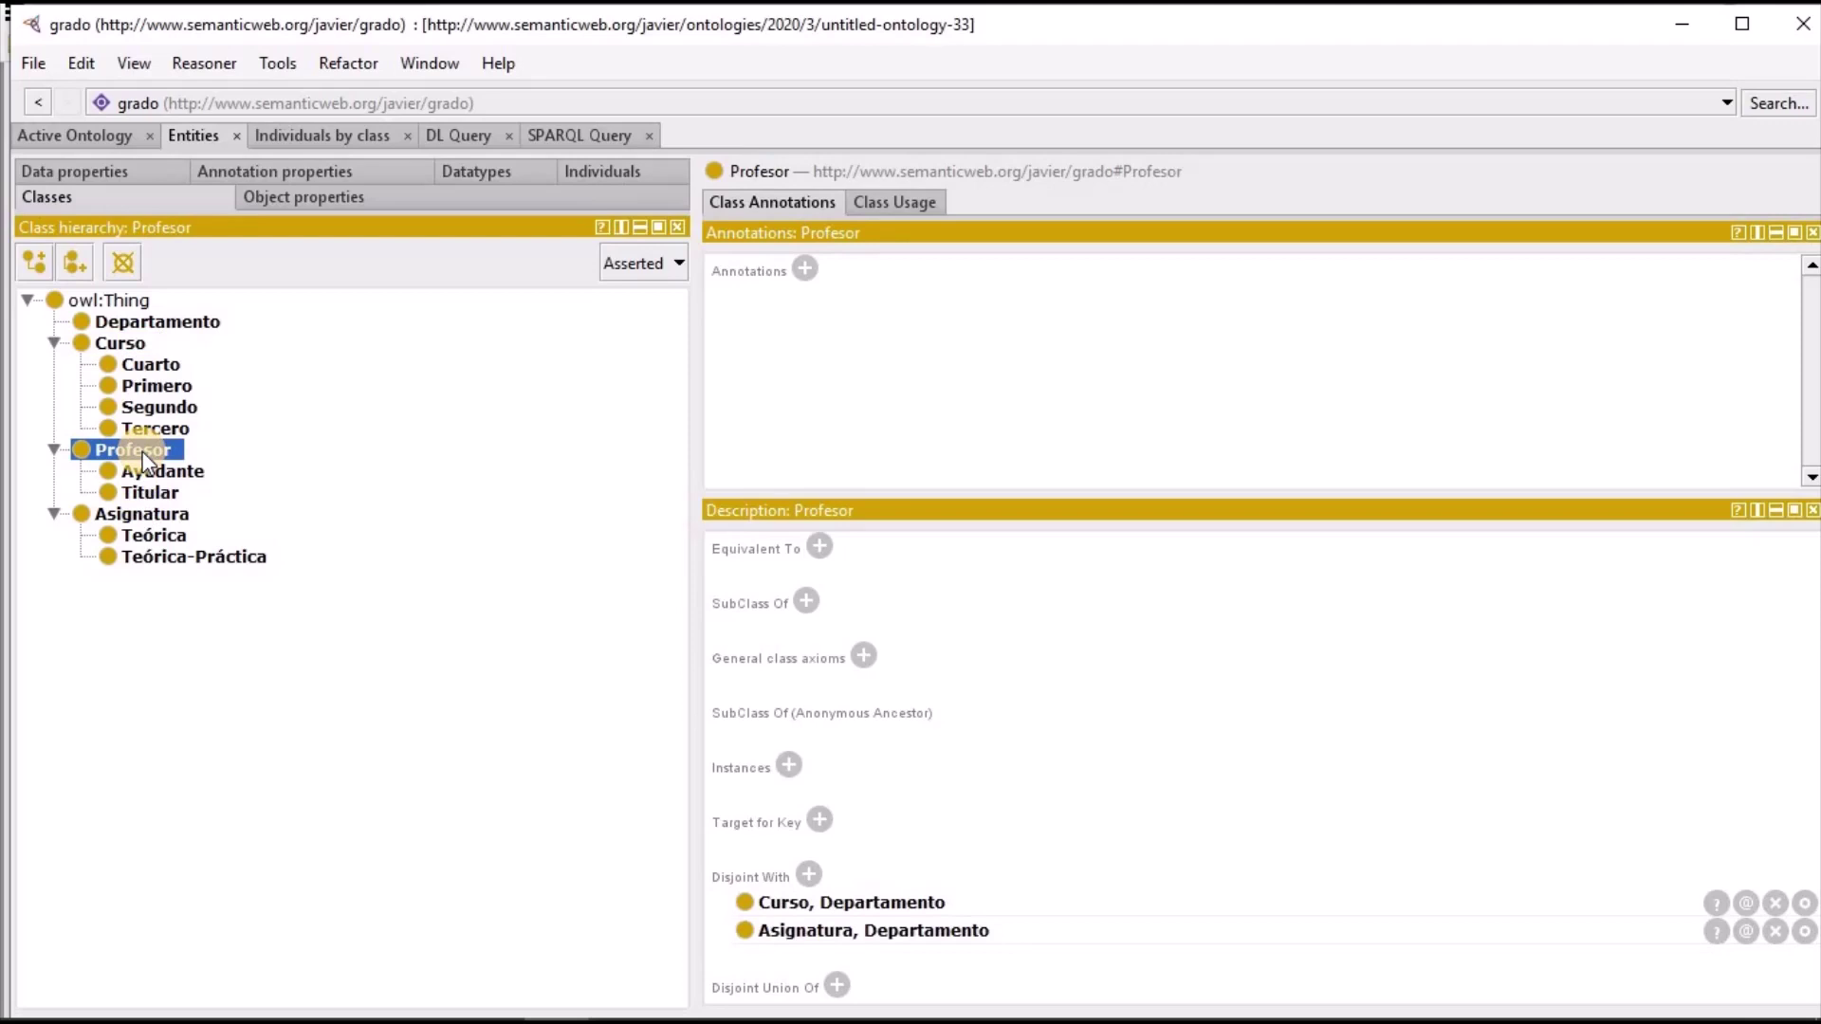
click(149, 517)
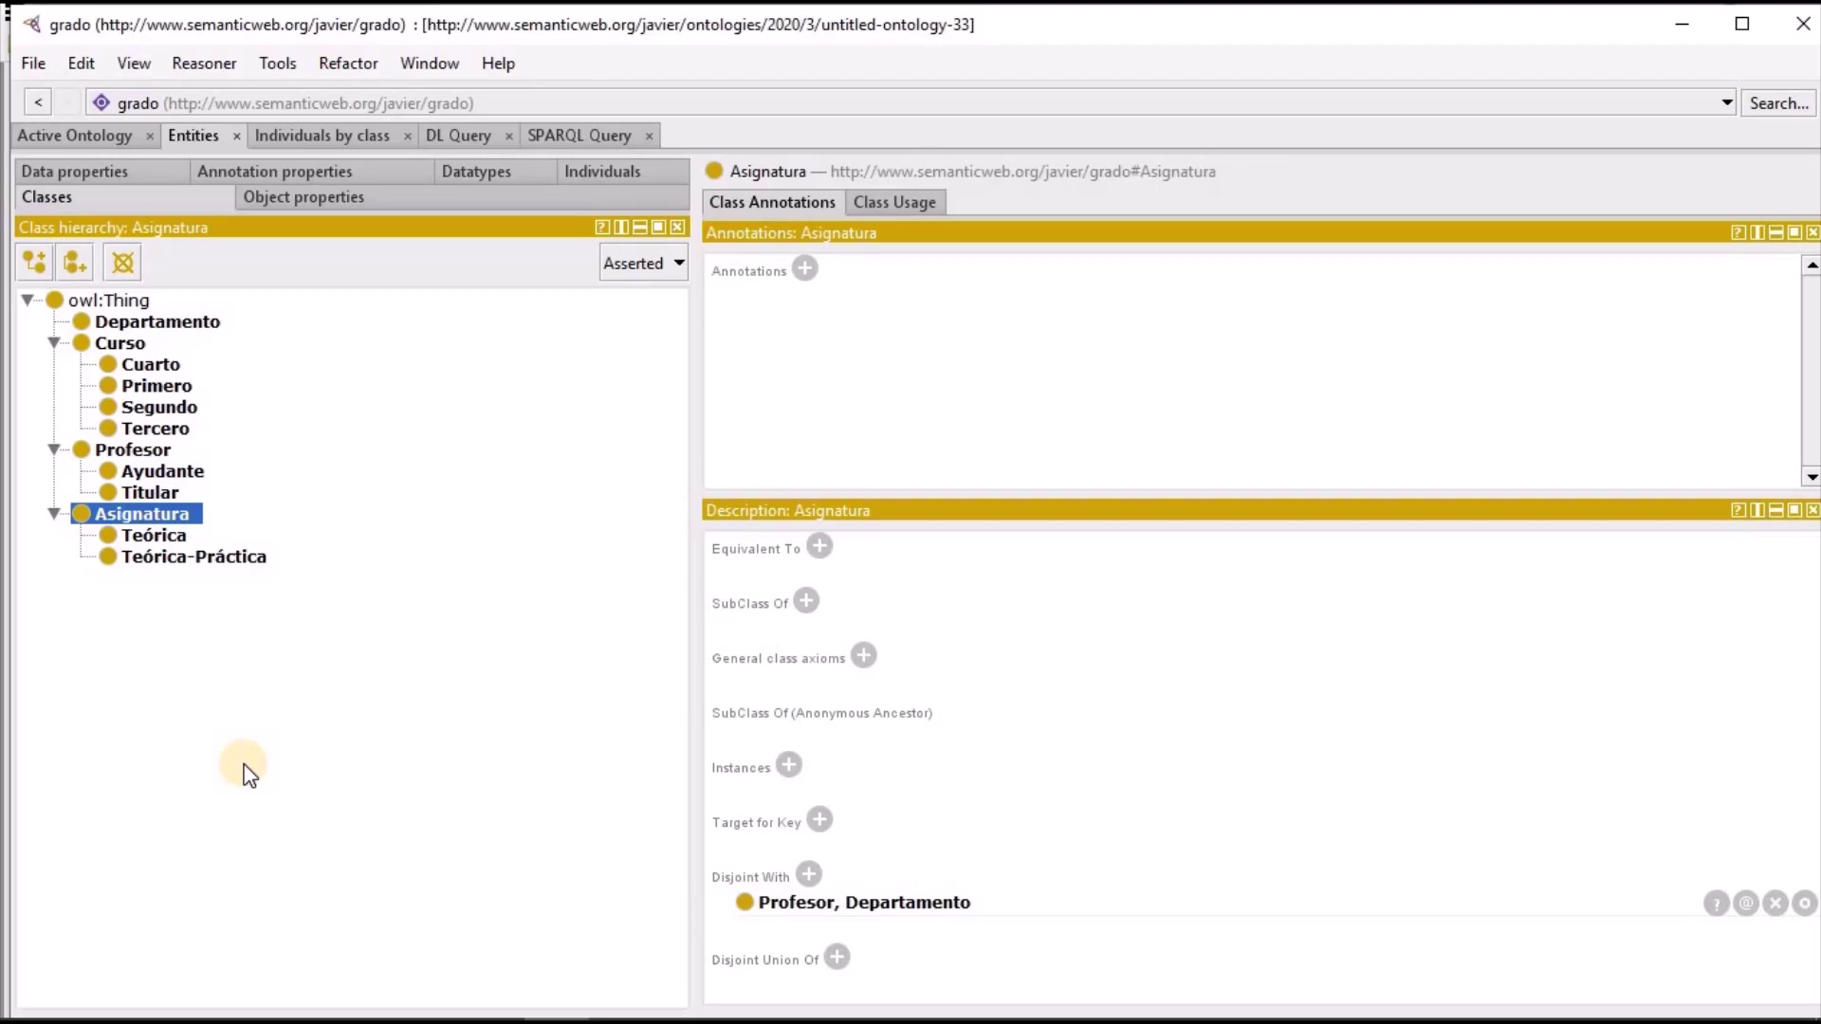
Switch to the exercise PDF and examine its requirements list for verbs that express relations, such as imparten and adscrito
key(alt+Tab)
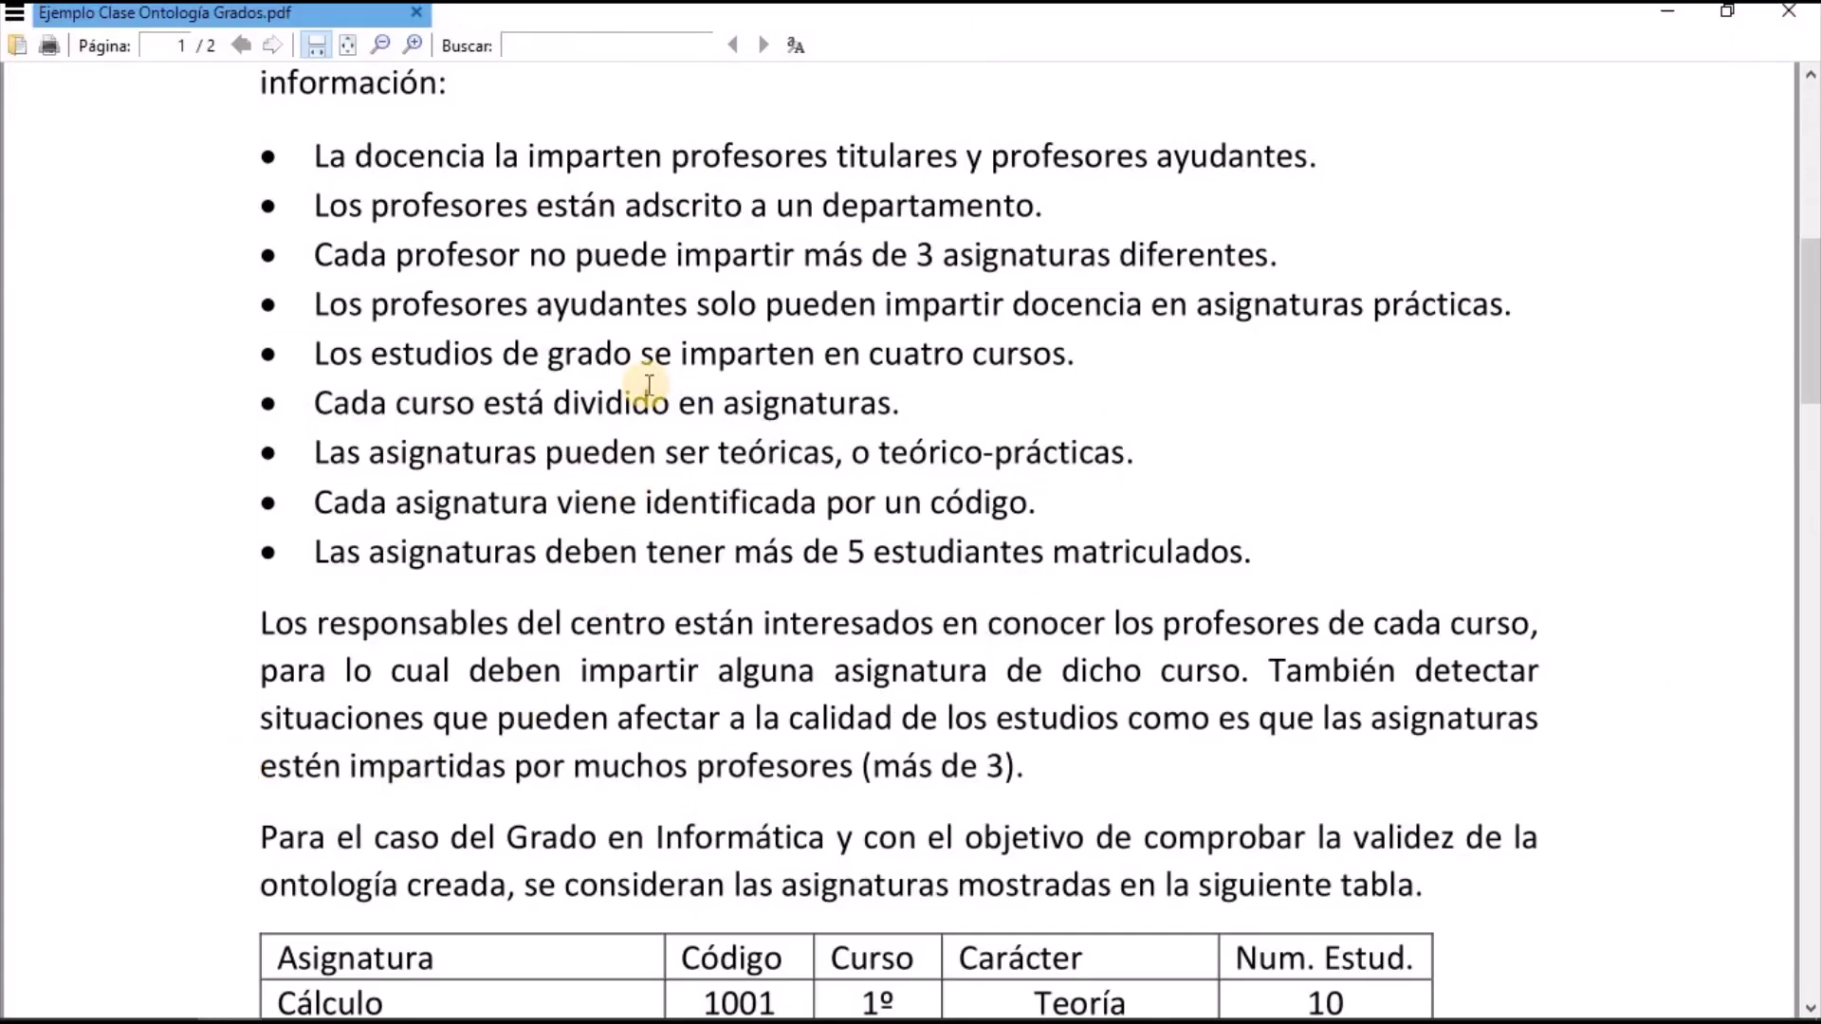
scroll(648, 385, up, 3)
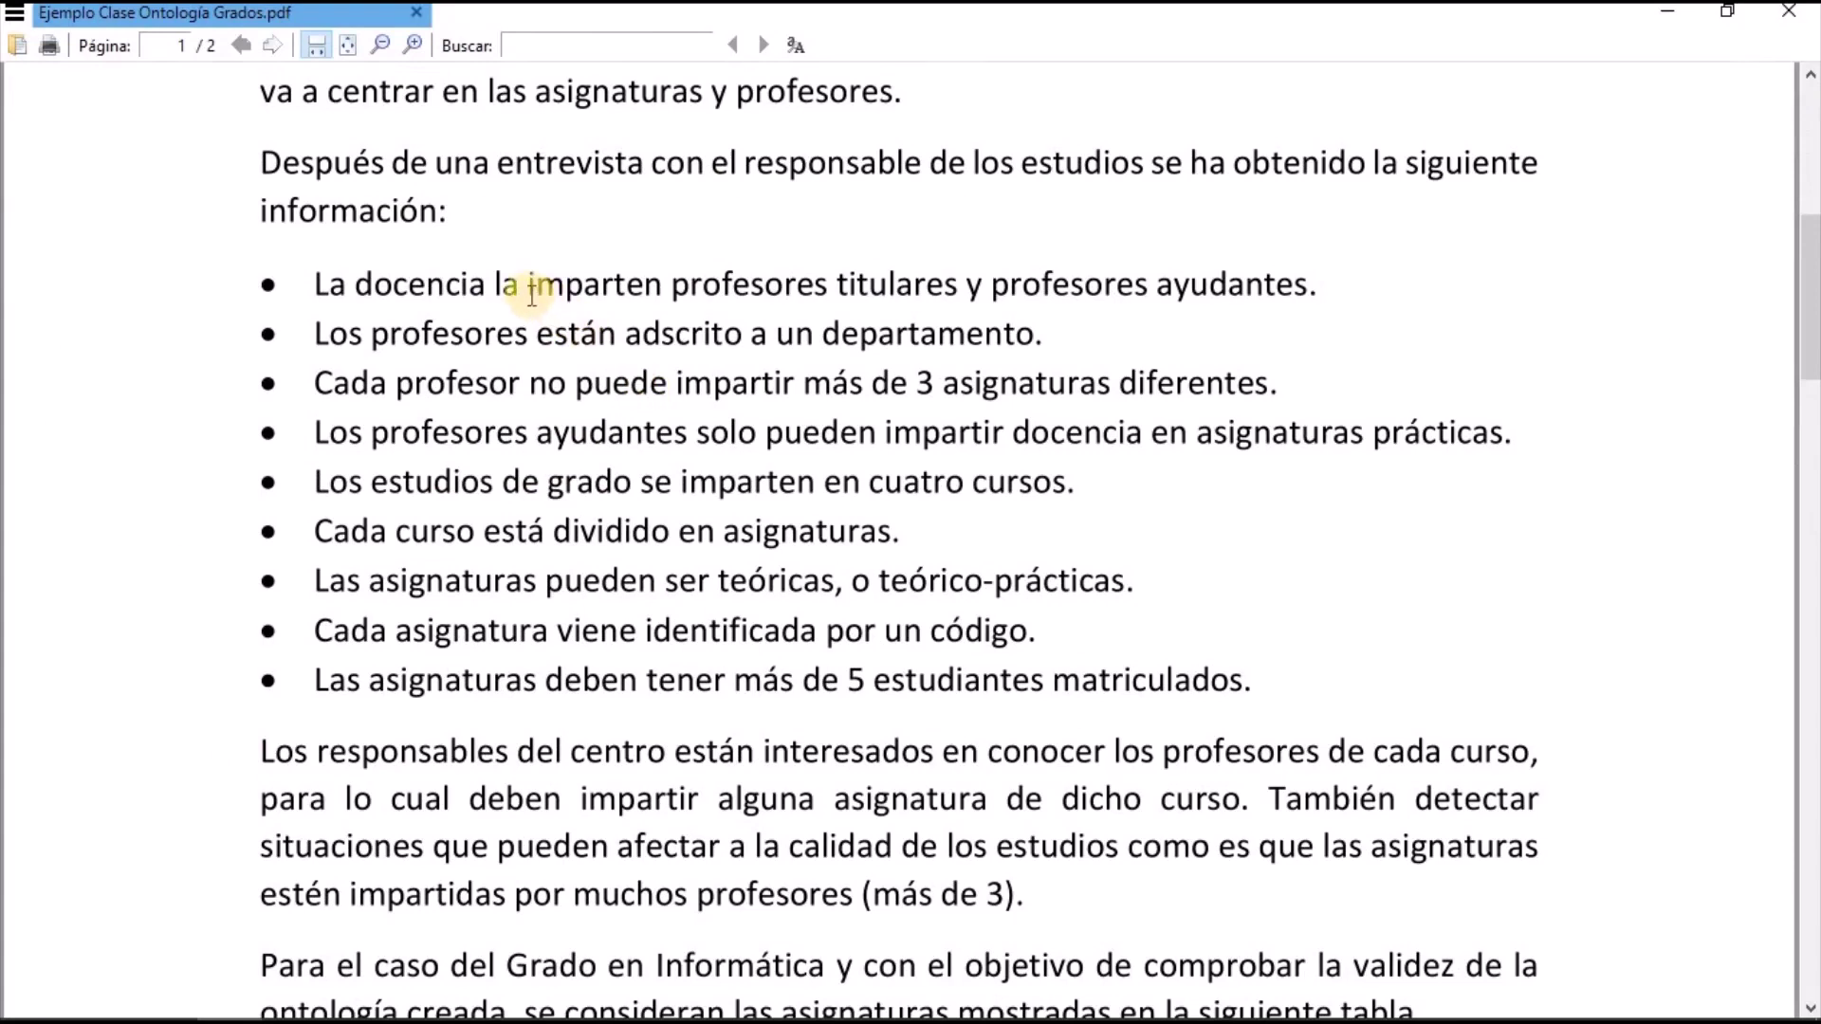
drag(528, 284, 765, 340)
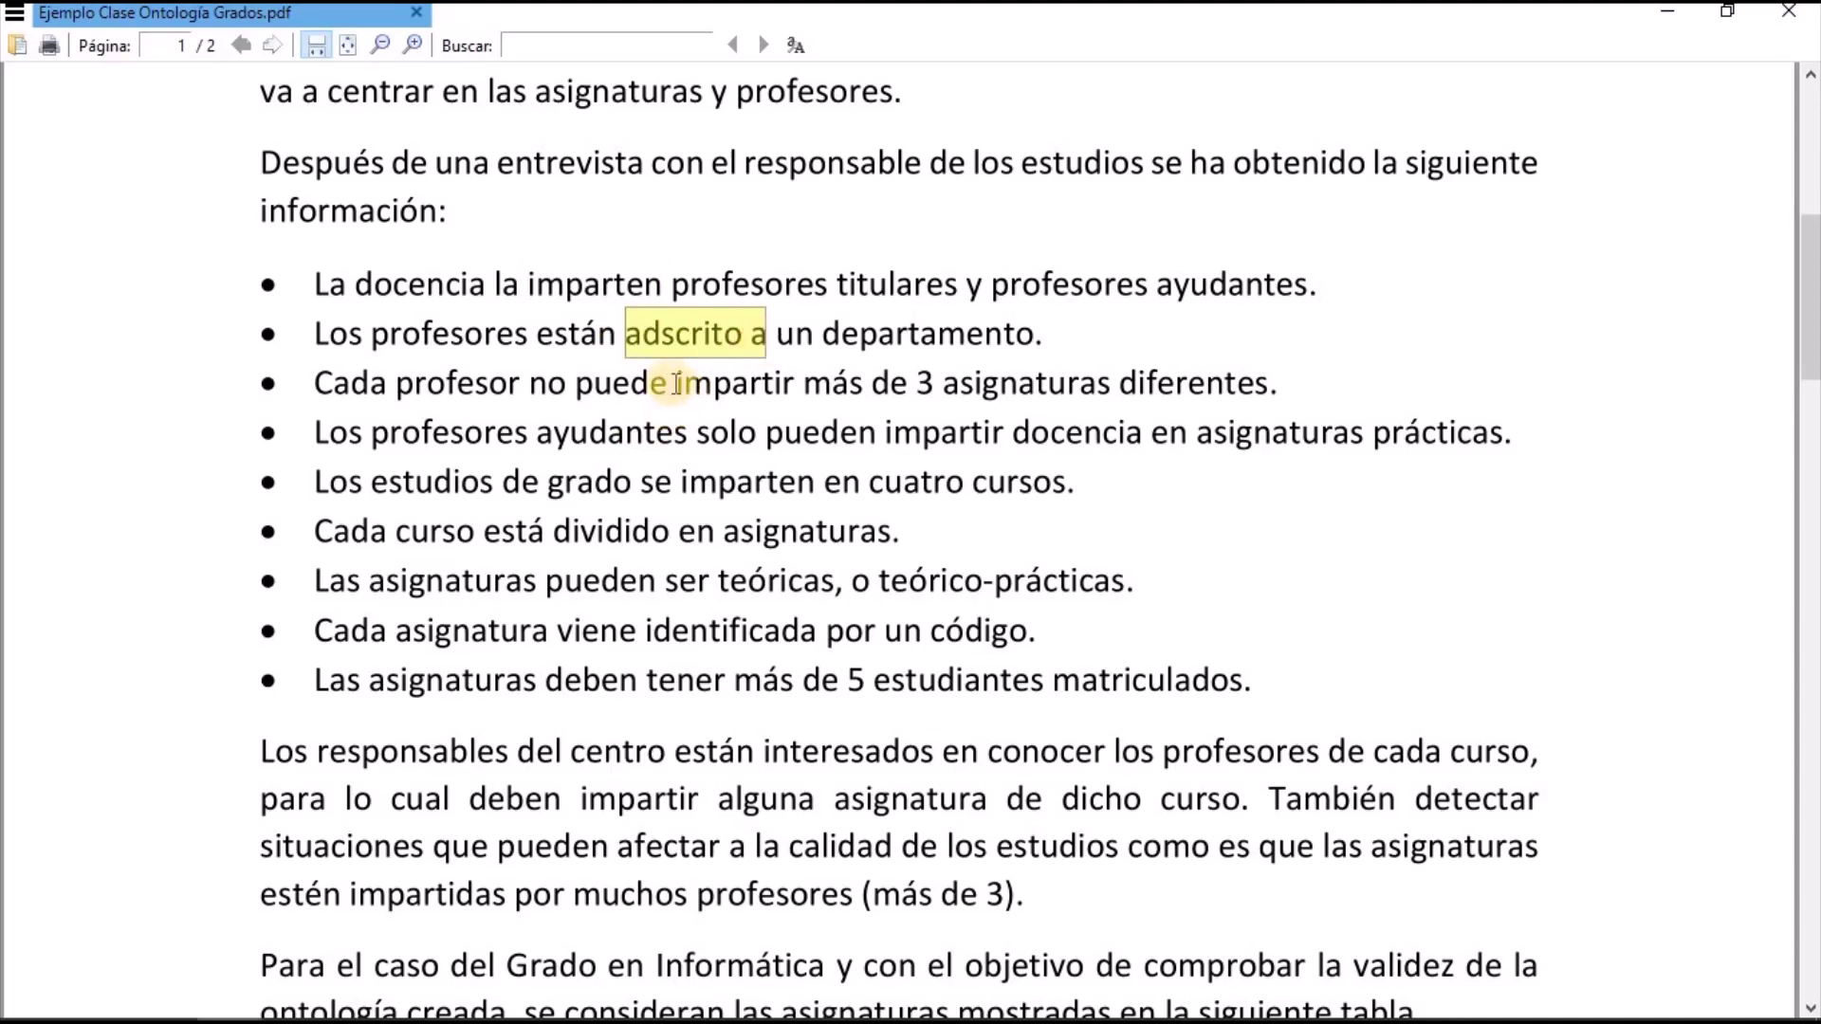
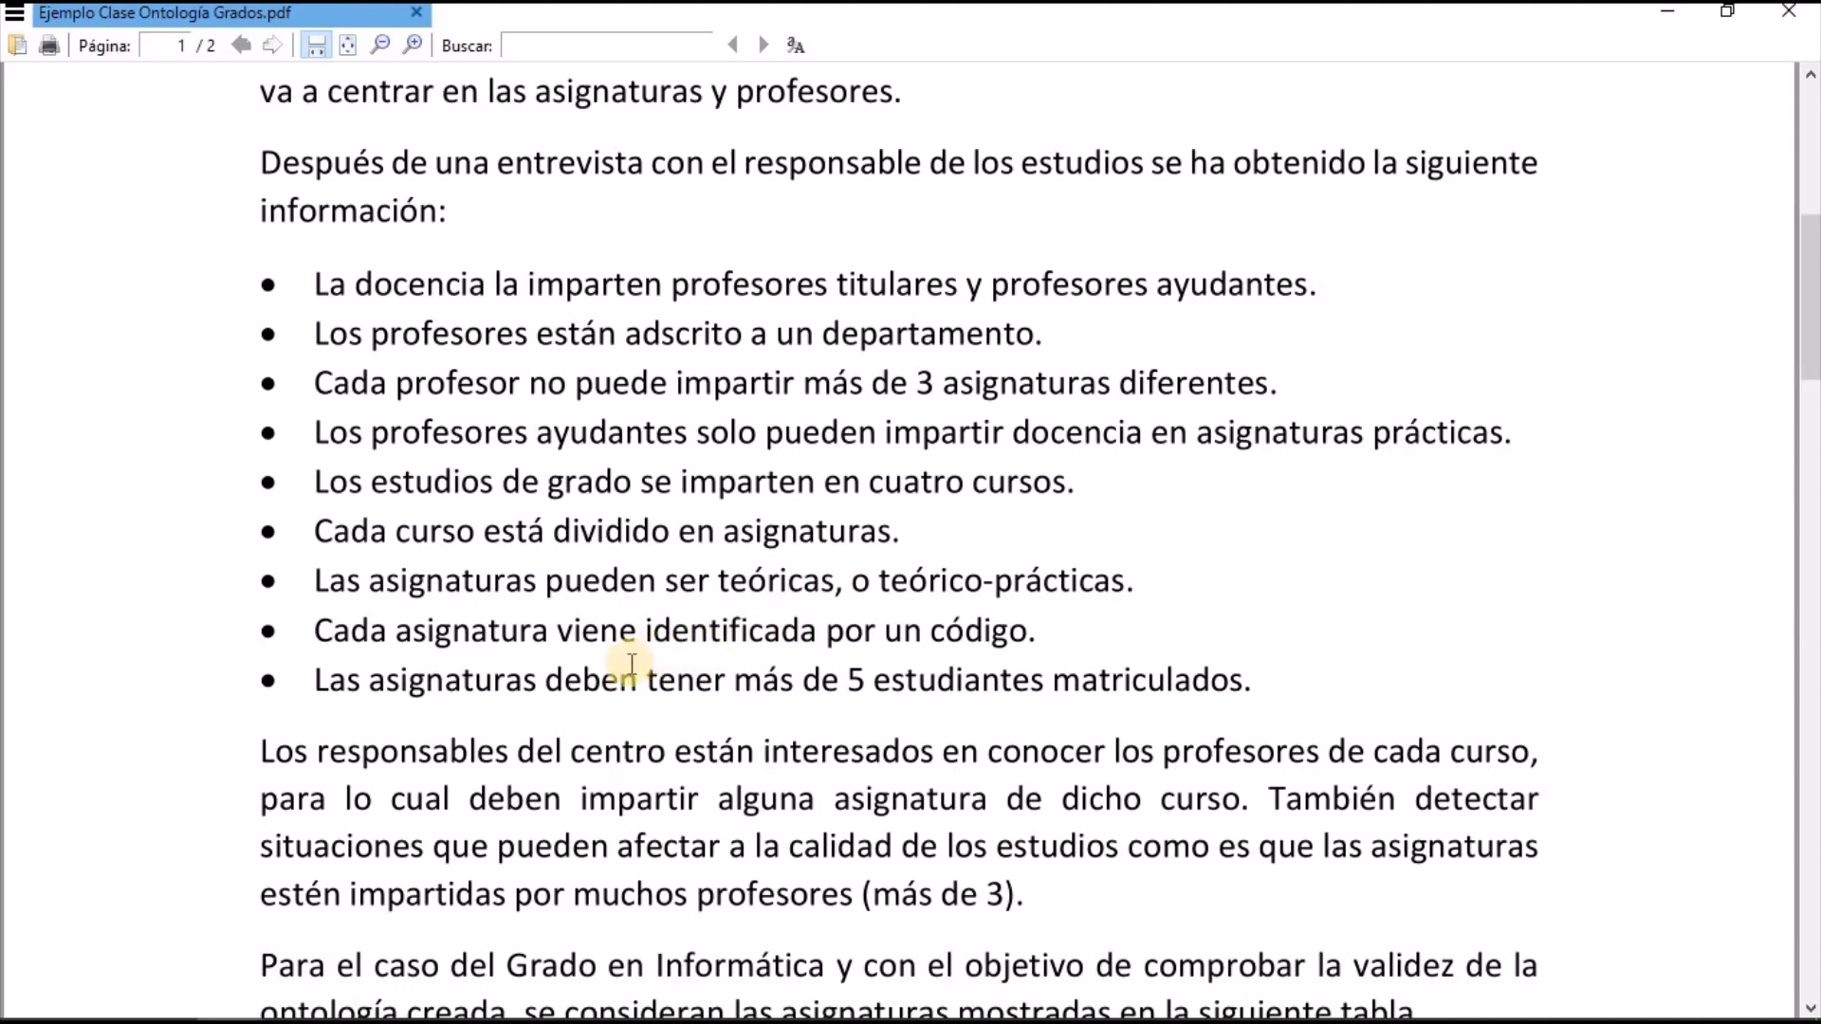
drag(548, 680, 948, 682)
click(953, 685)
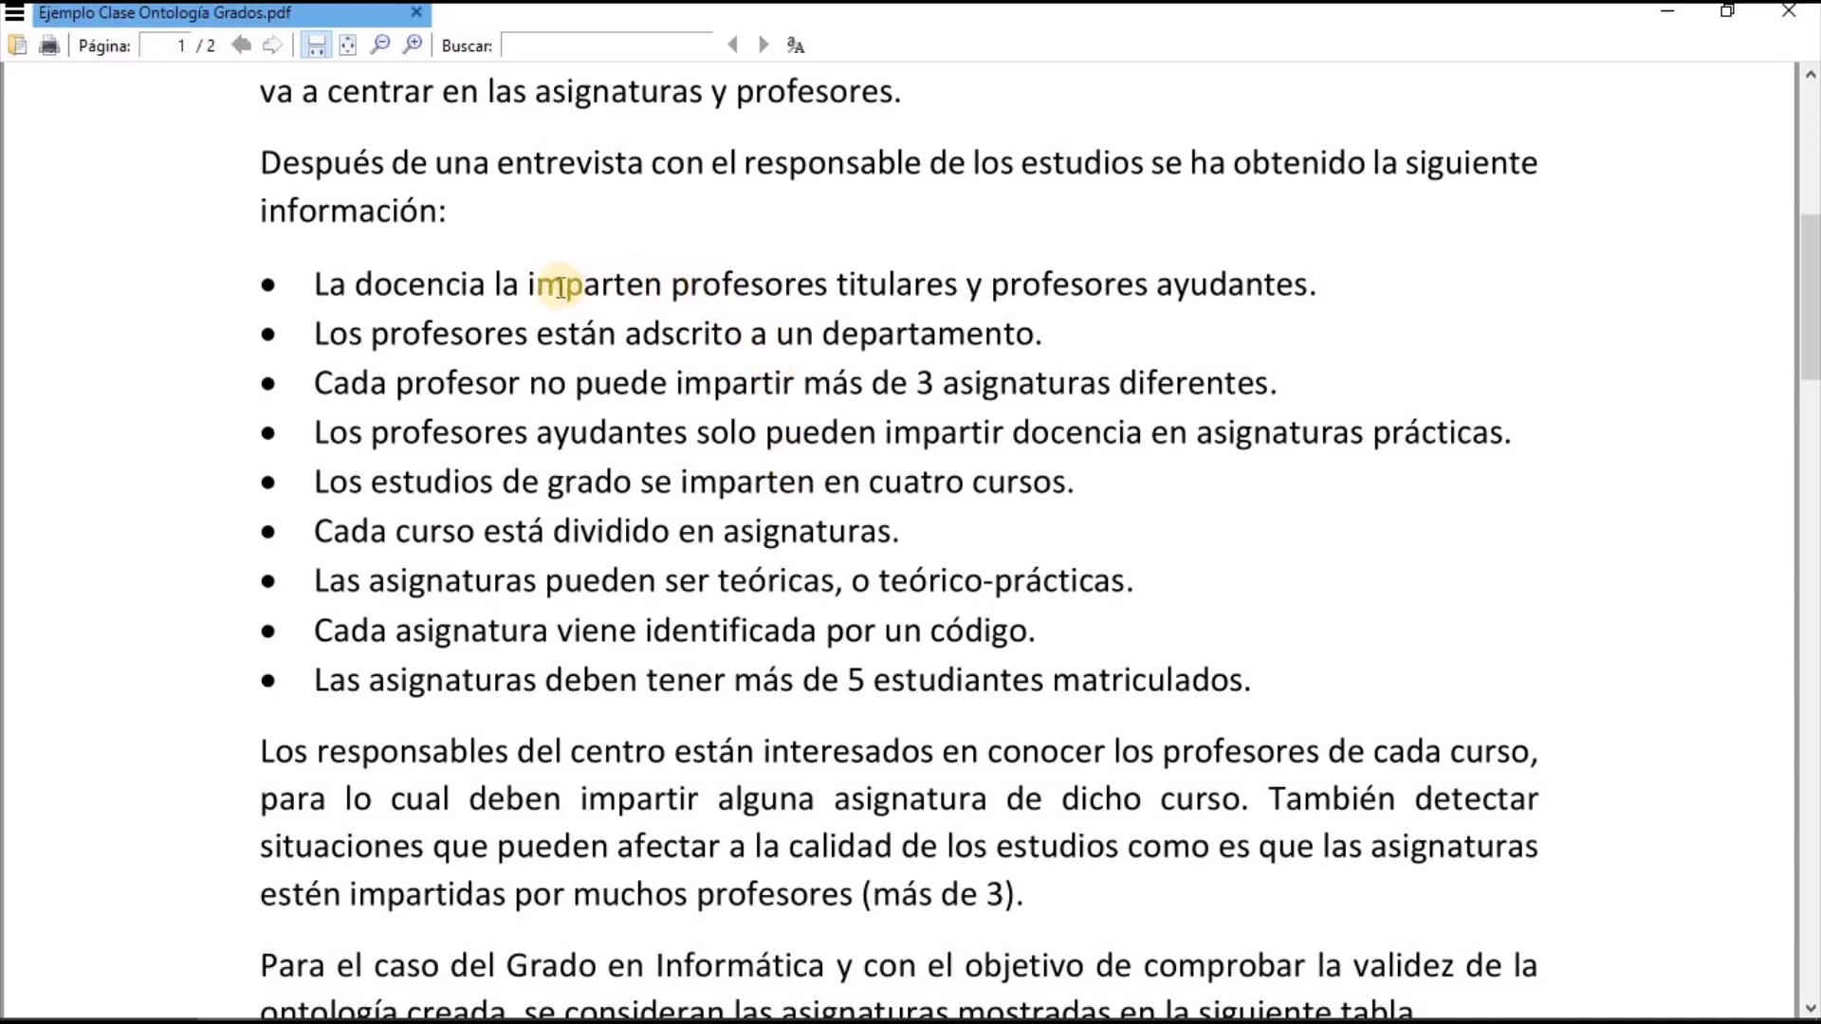
drag(521, 284, 742, 334)
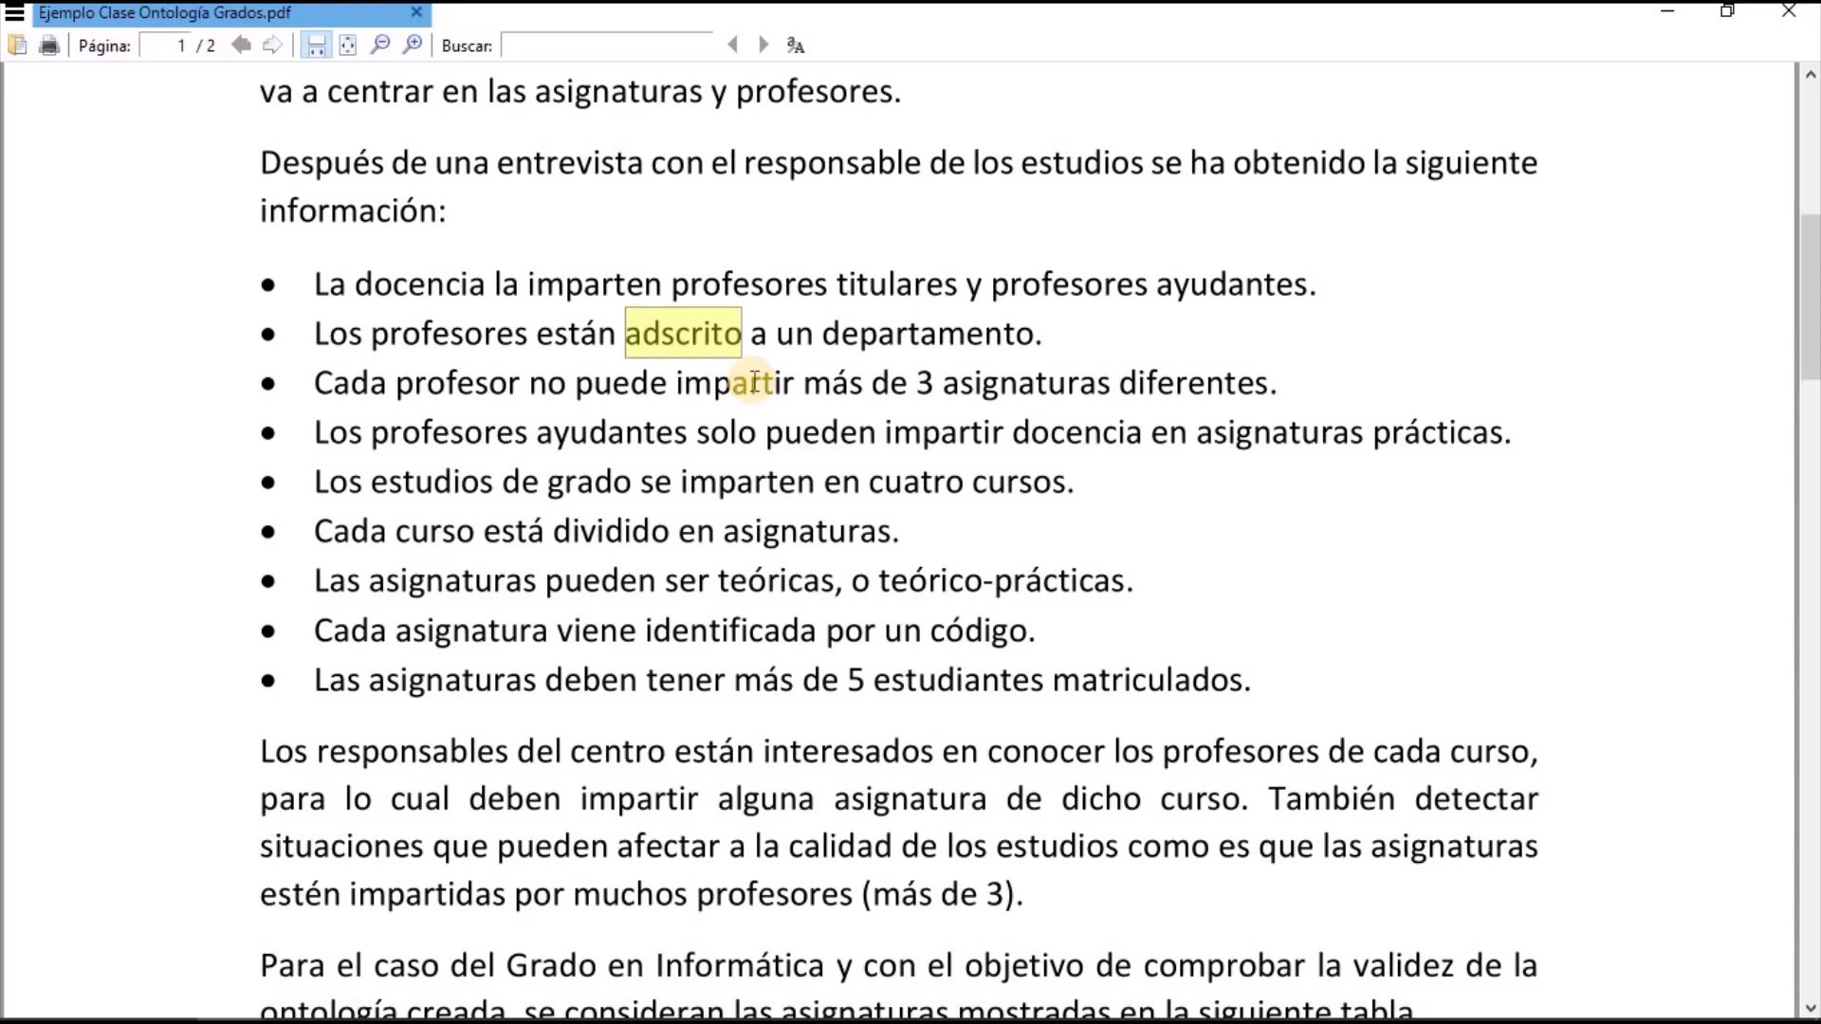
click(754, 382)
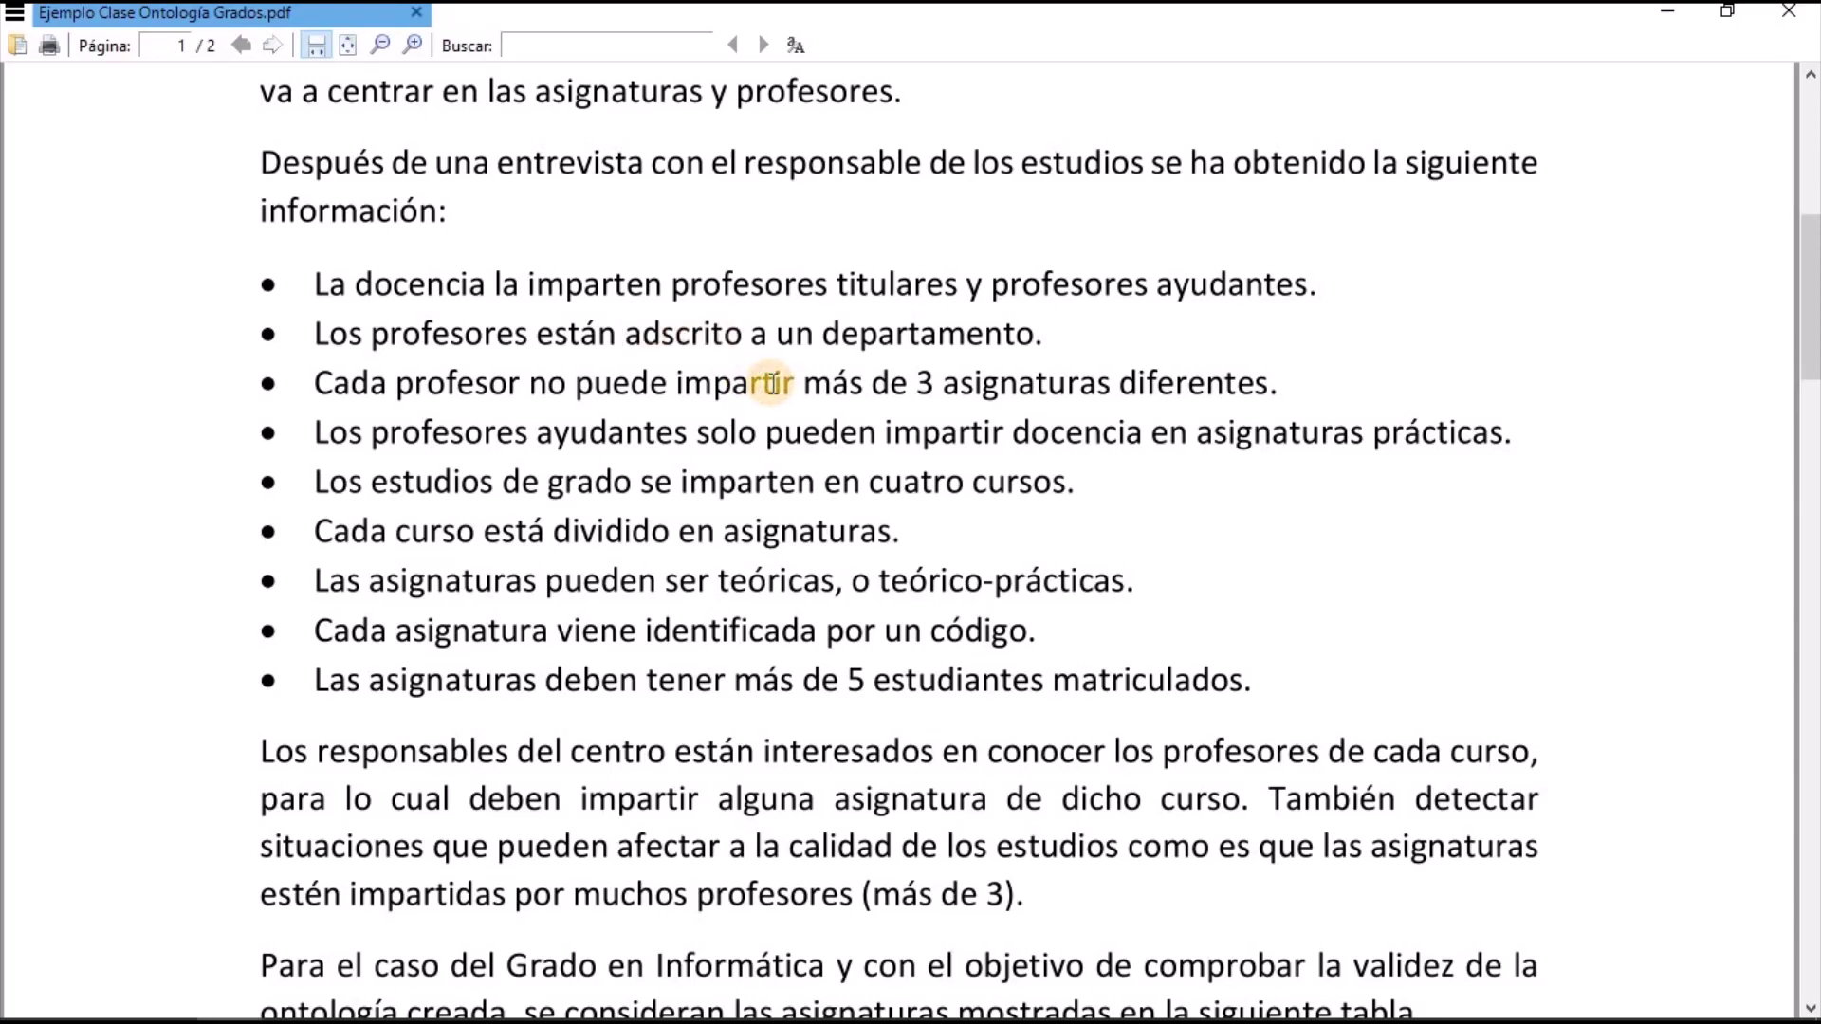
Examine the requirement about how each subject is identified, marking the words identificada and código
scroll(749, 389, down, 1)
drag(639, 567, 818, 571)
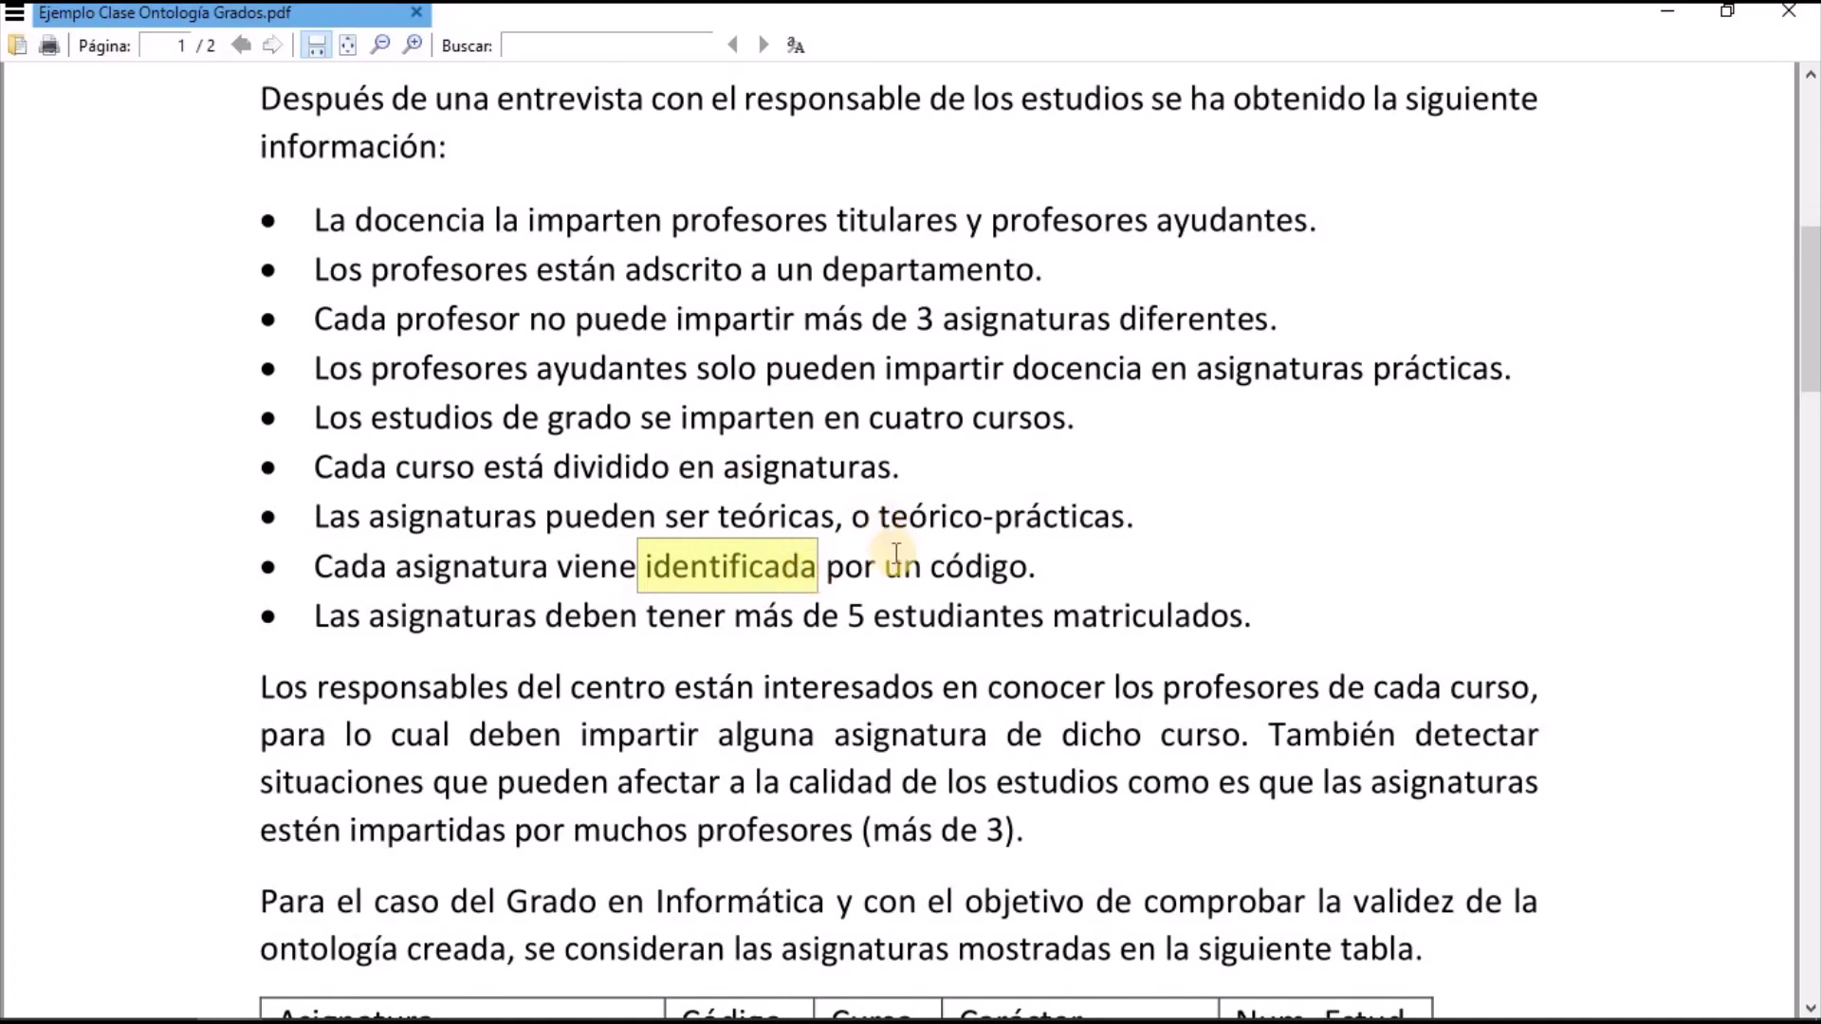
drag(929, 567, 1024, 570)
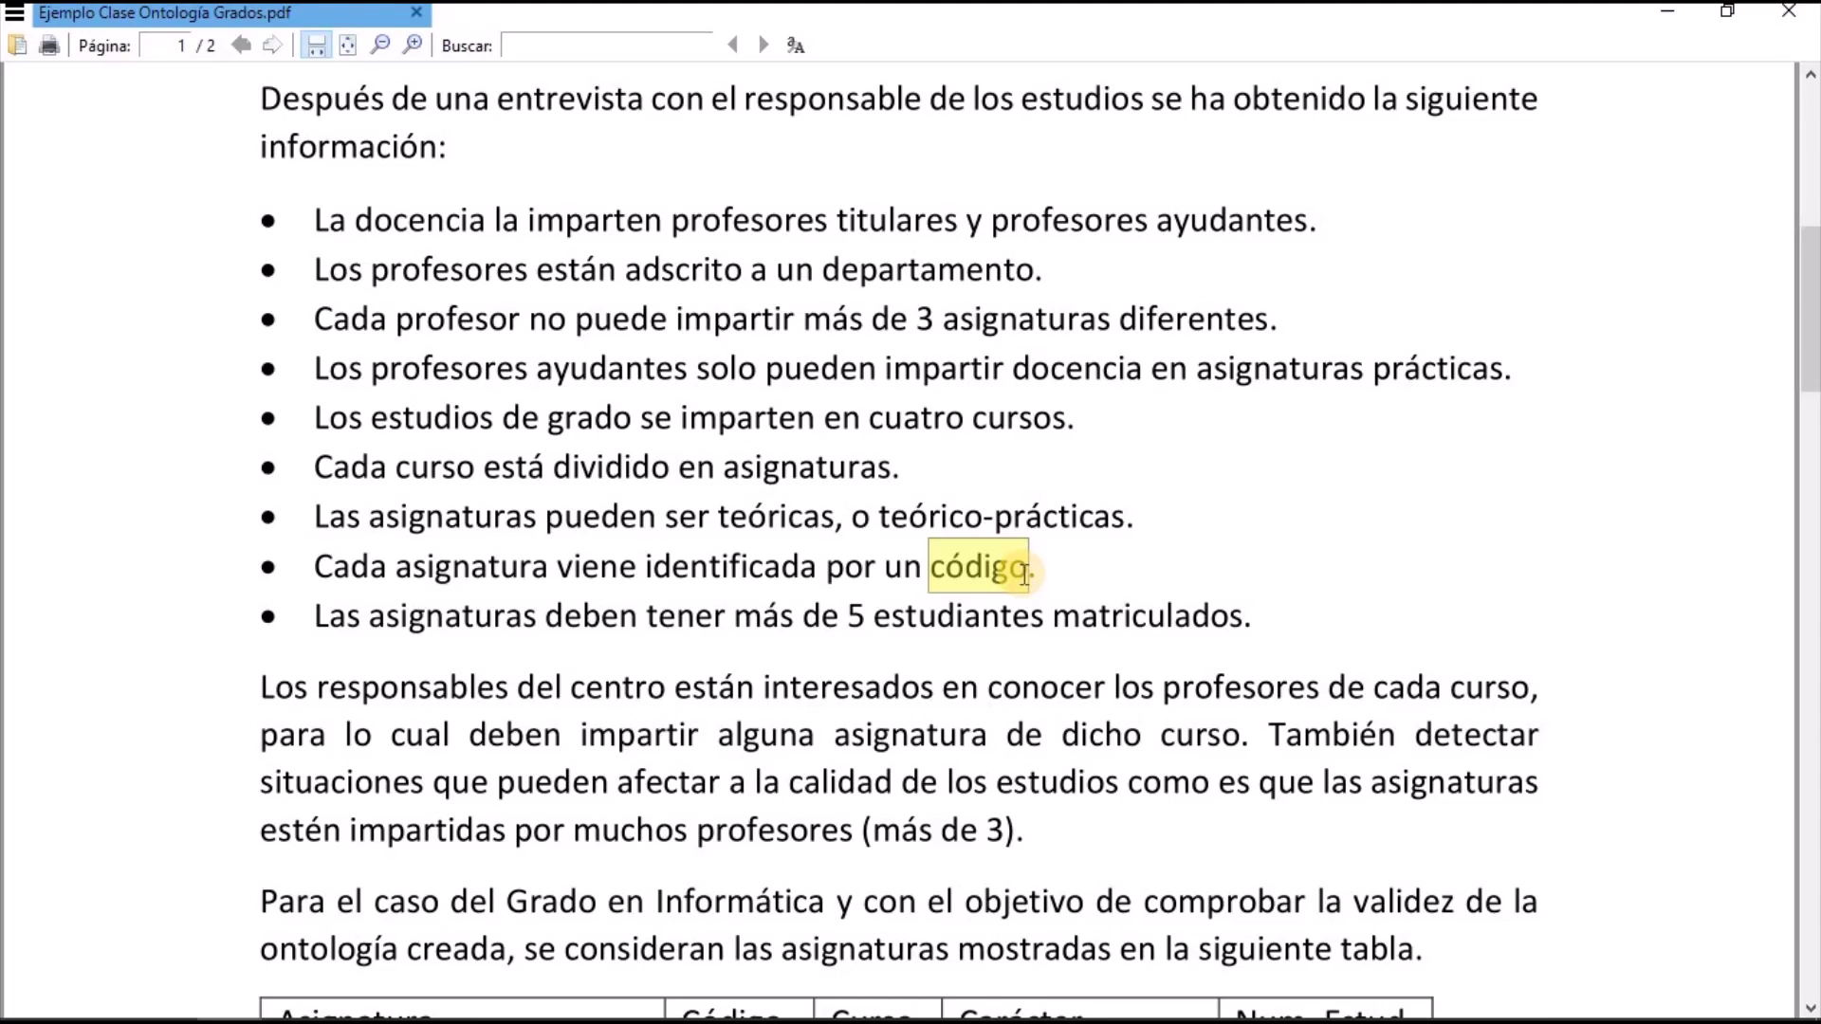
click(854, 593)
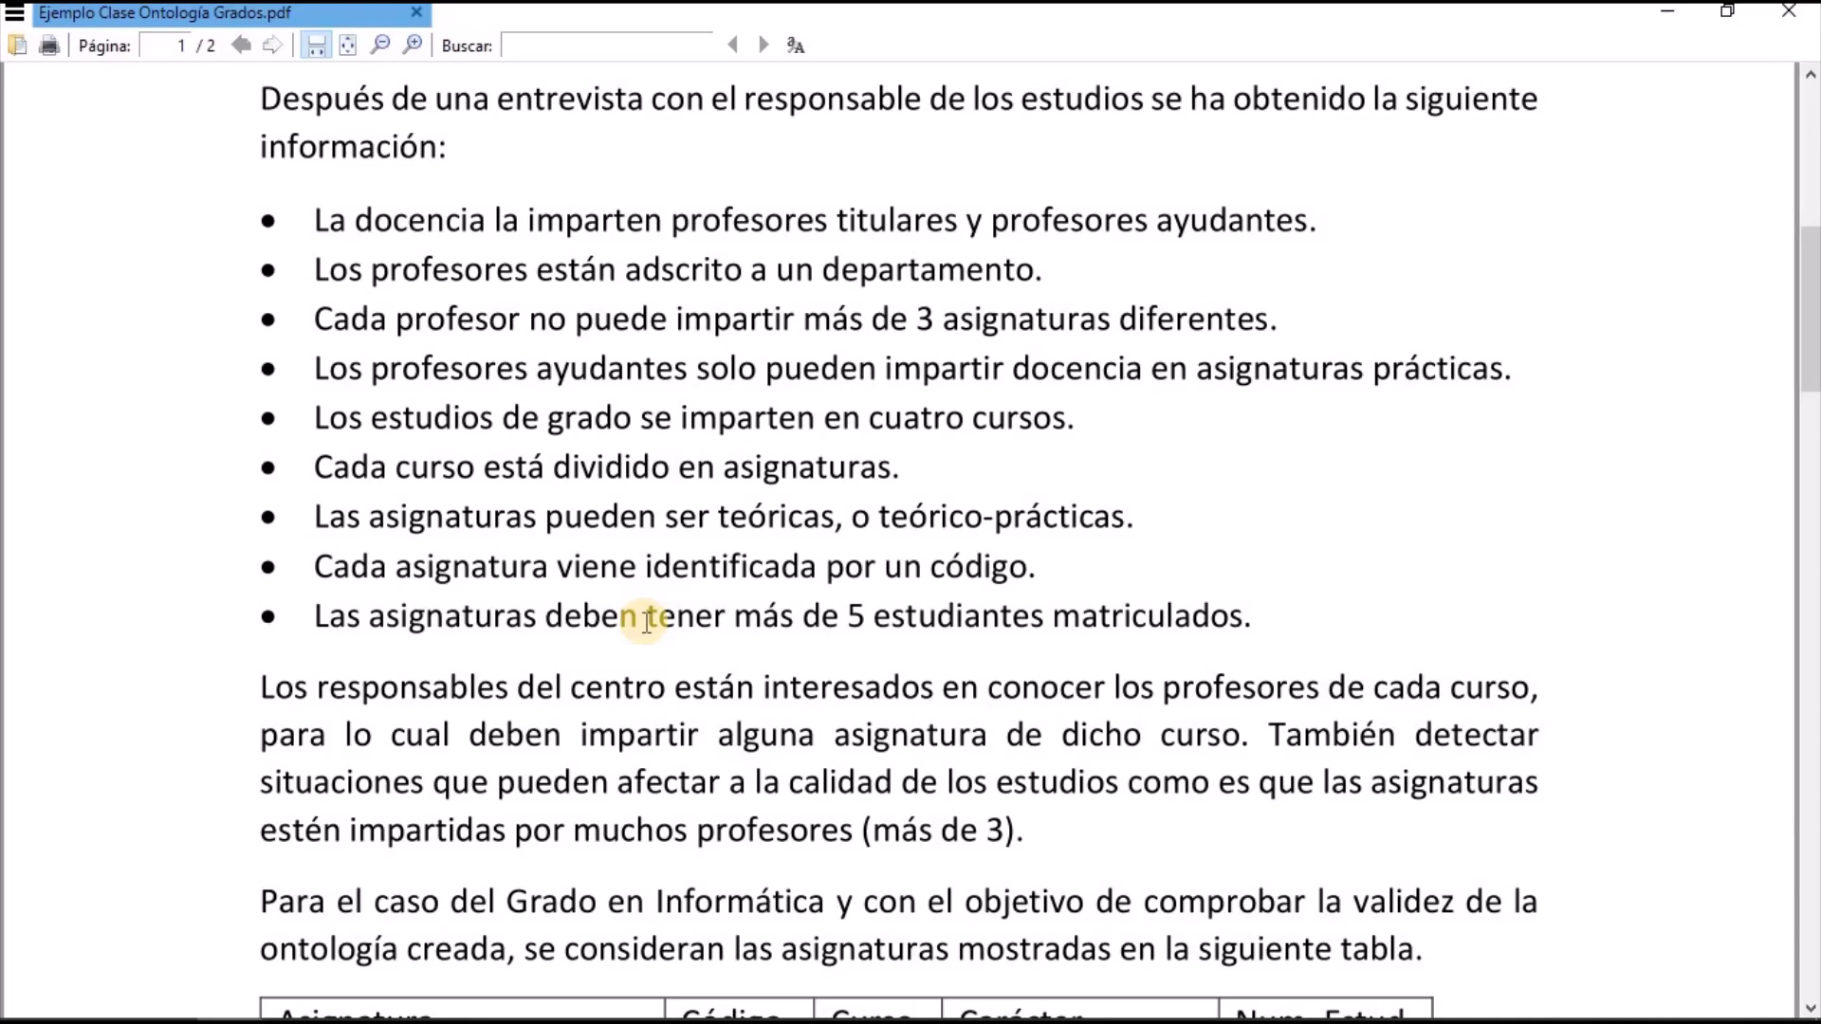
Switch back to Protégé, create an object property named imparte under owl:topObjectProperty, and open its domain for definition
key(alt+Tab)
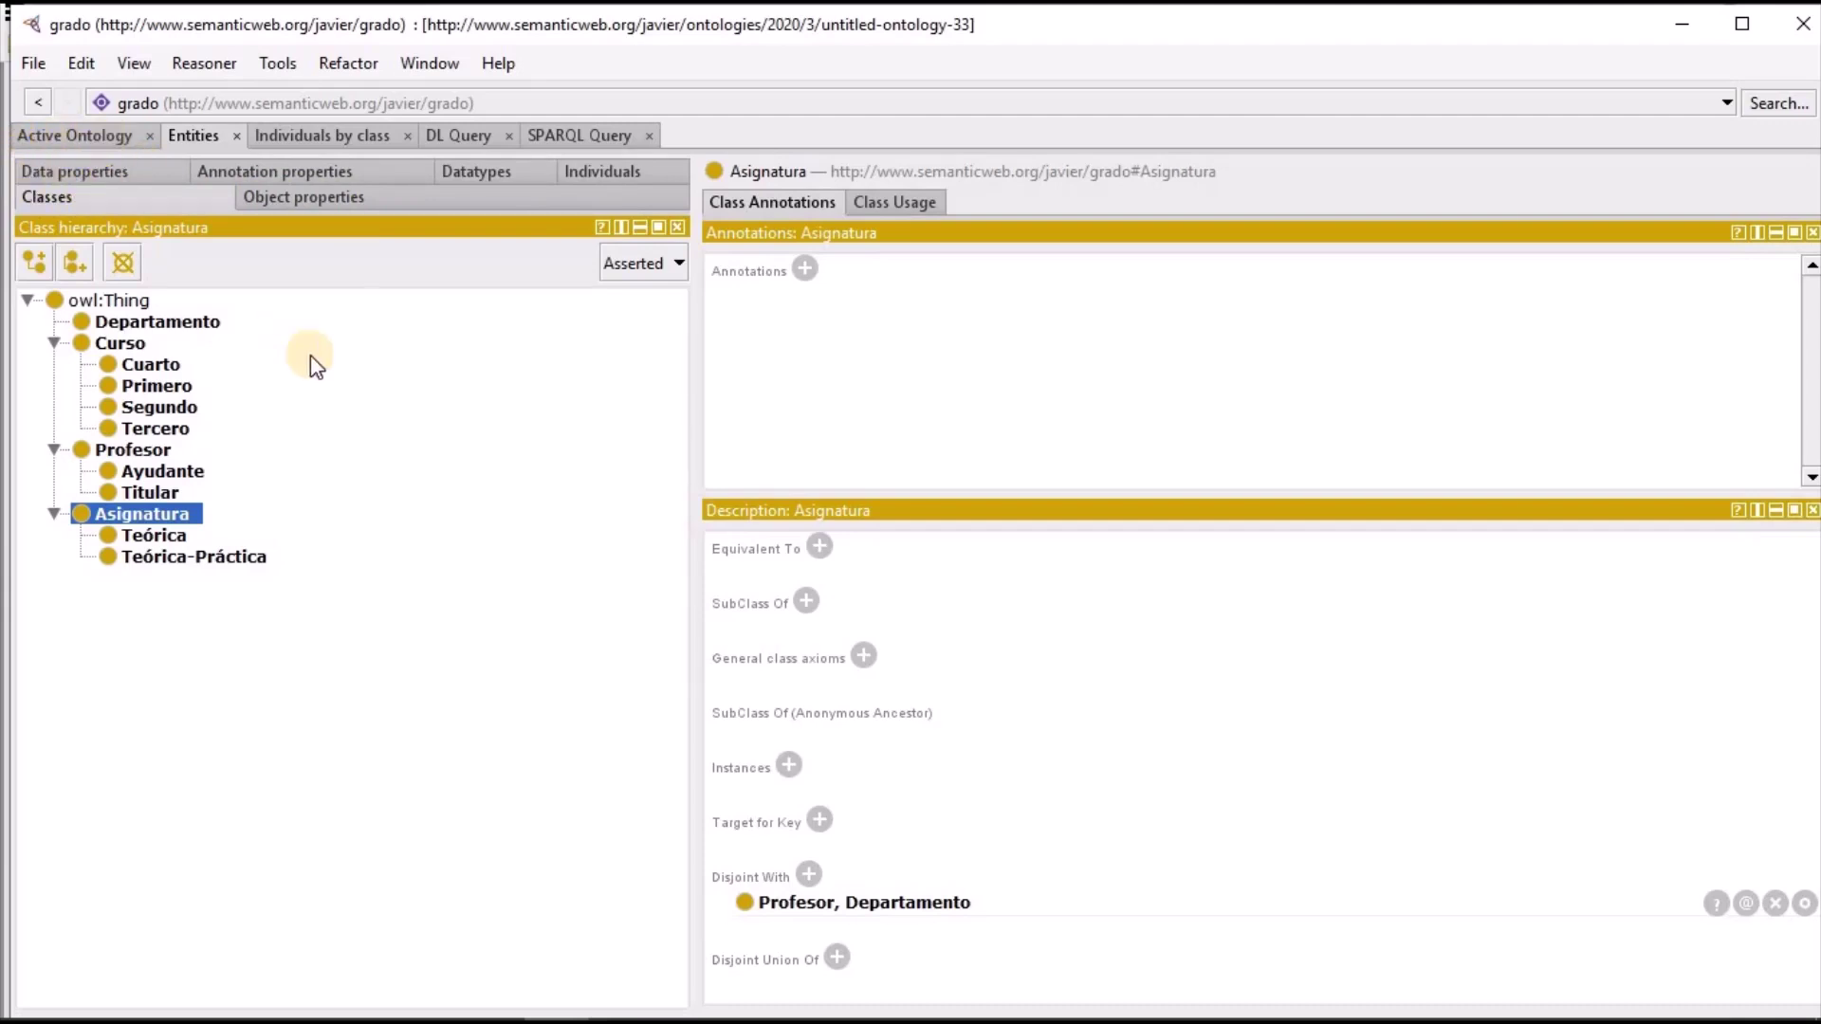
click(366, 201)
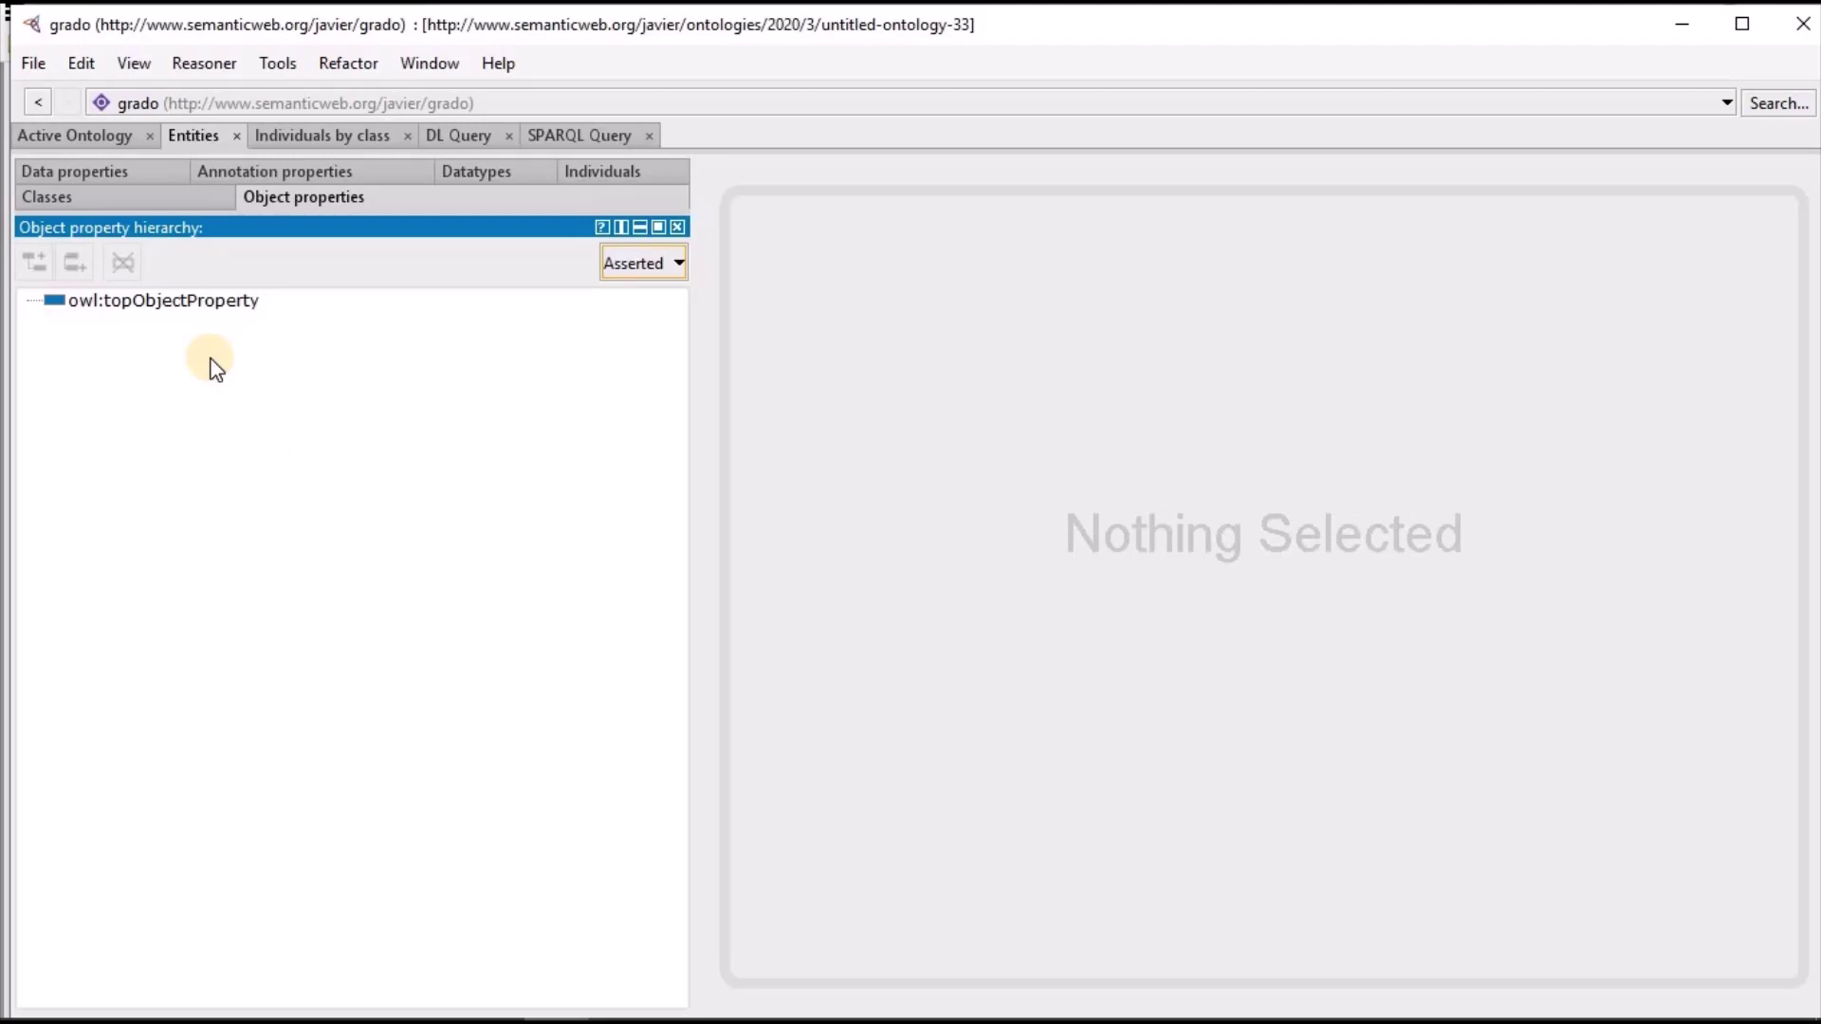
click(202, 299)
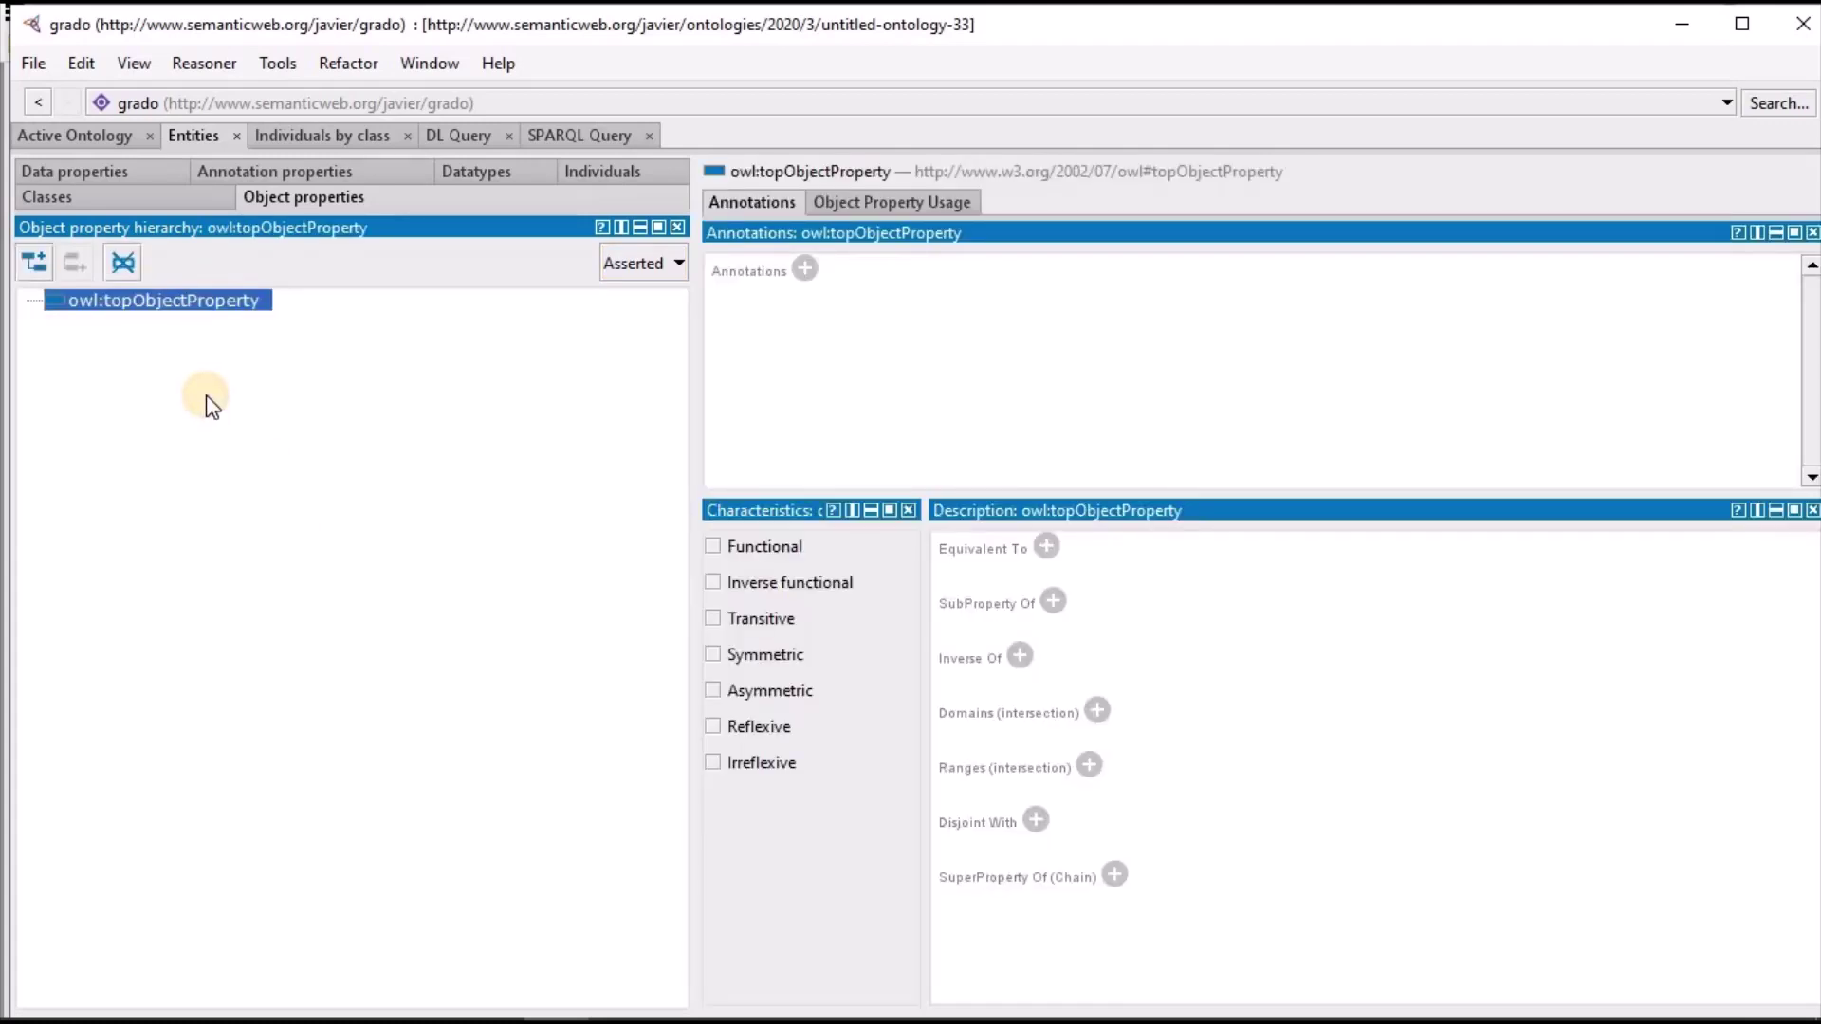
click(35, 263)
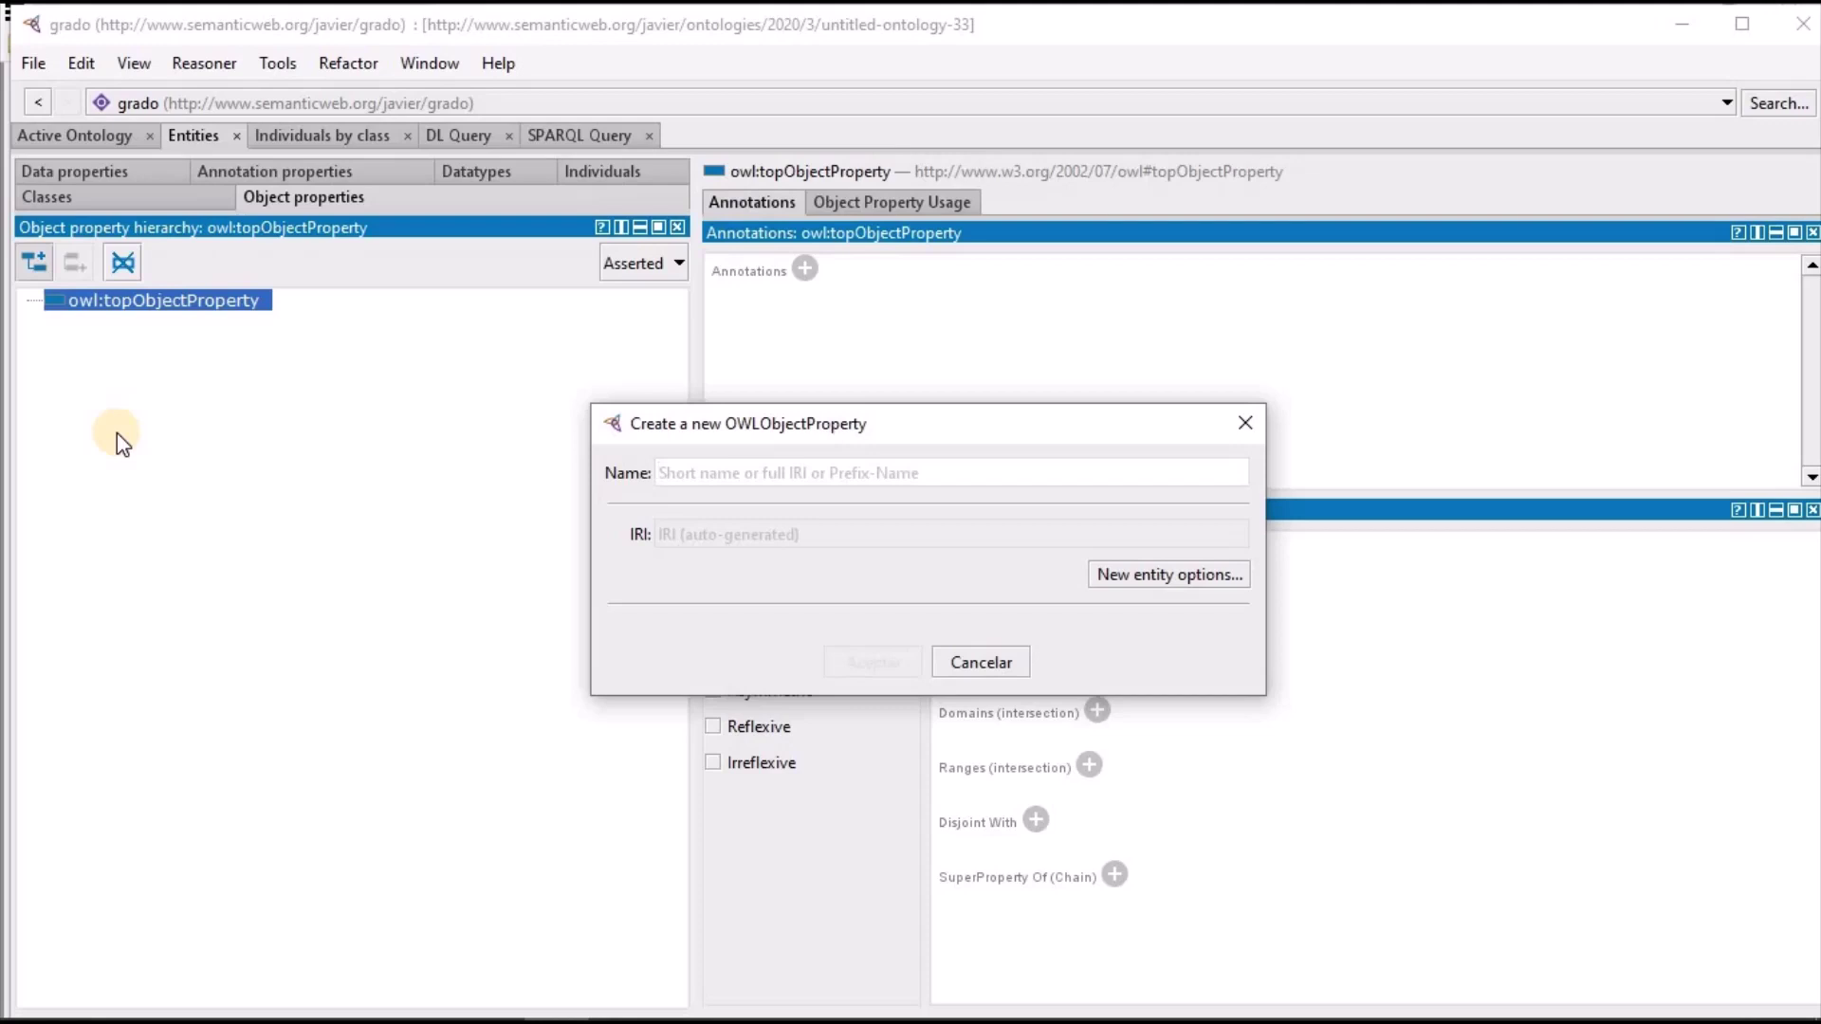
text(imparte)
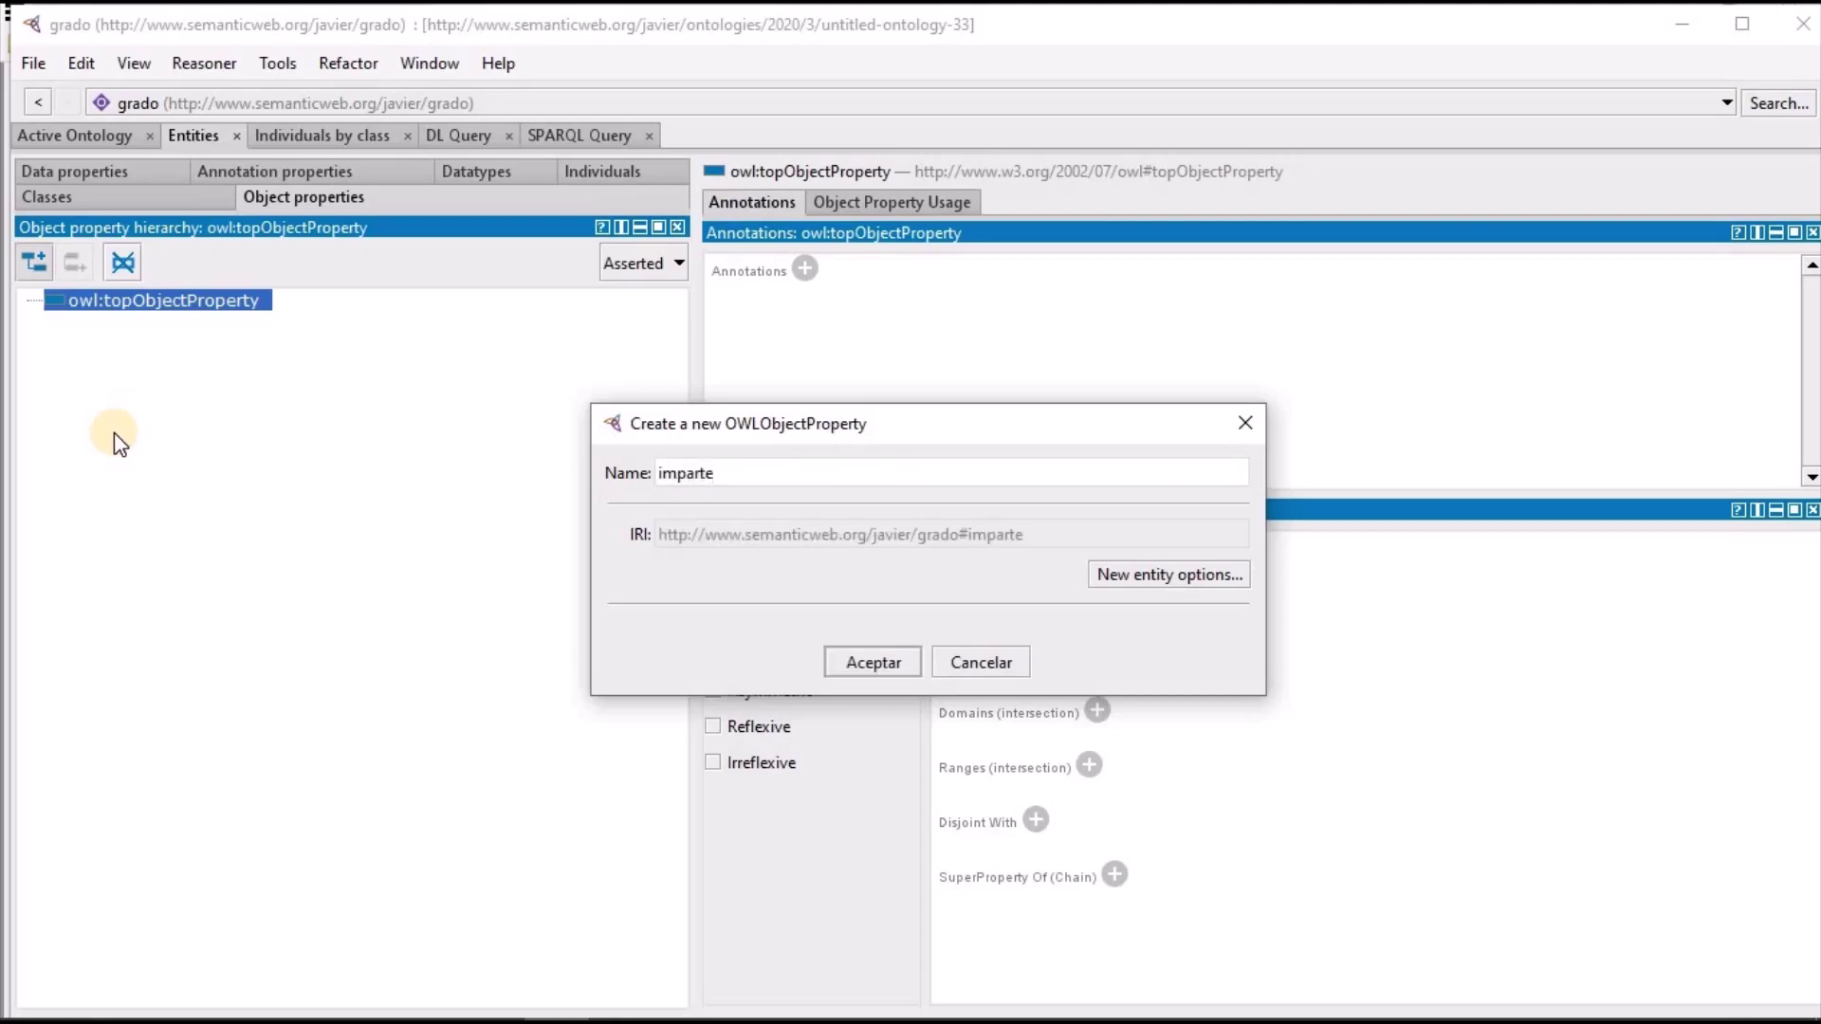
click(863, 661)
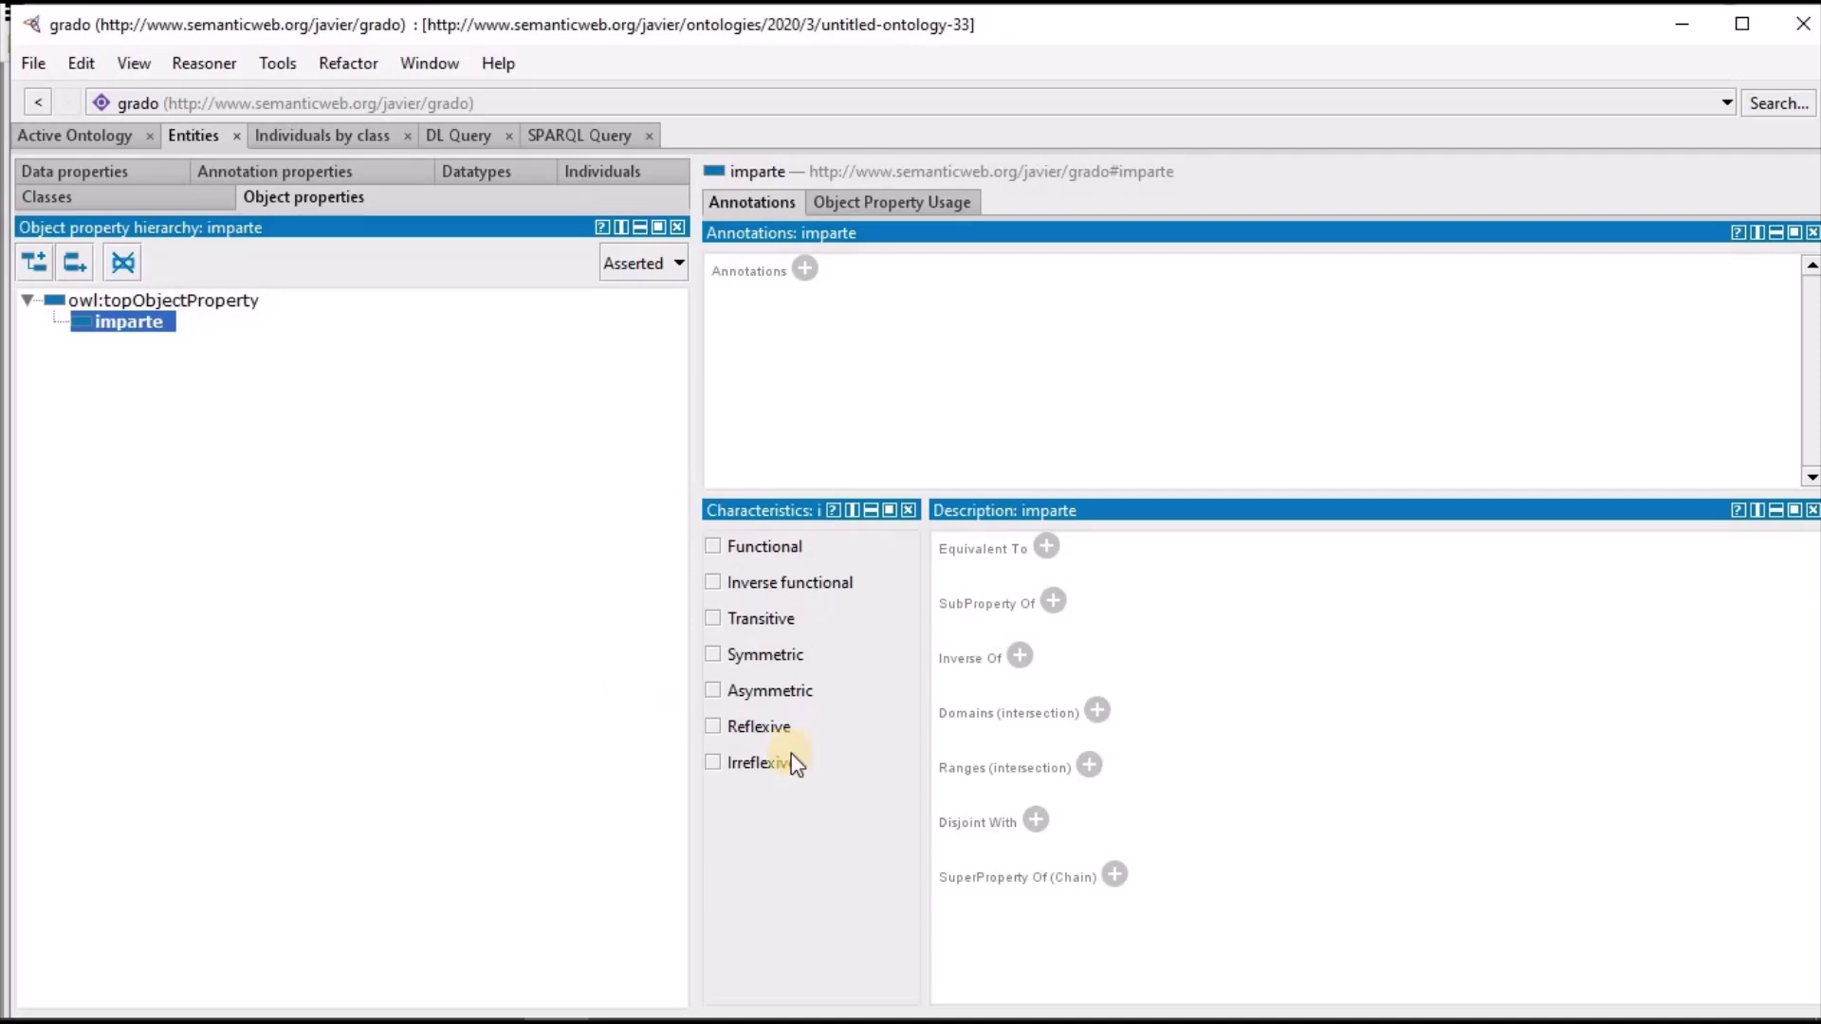
click(1097, 710)
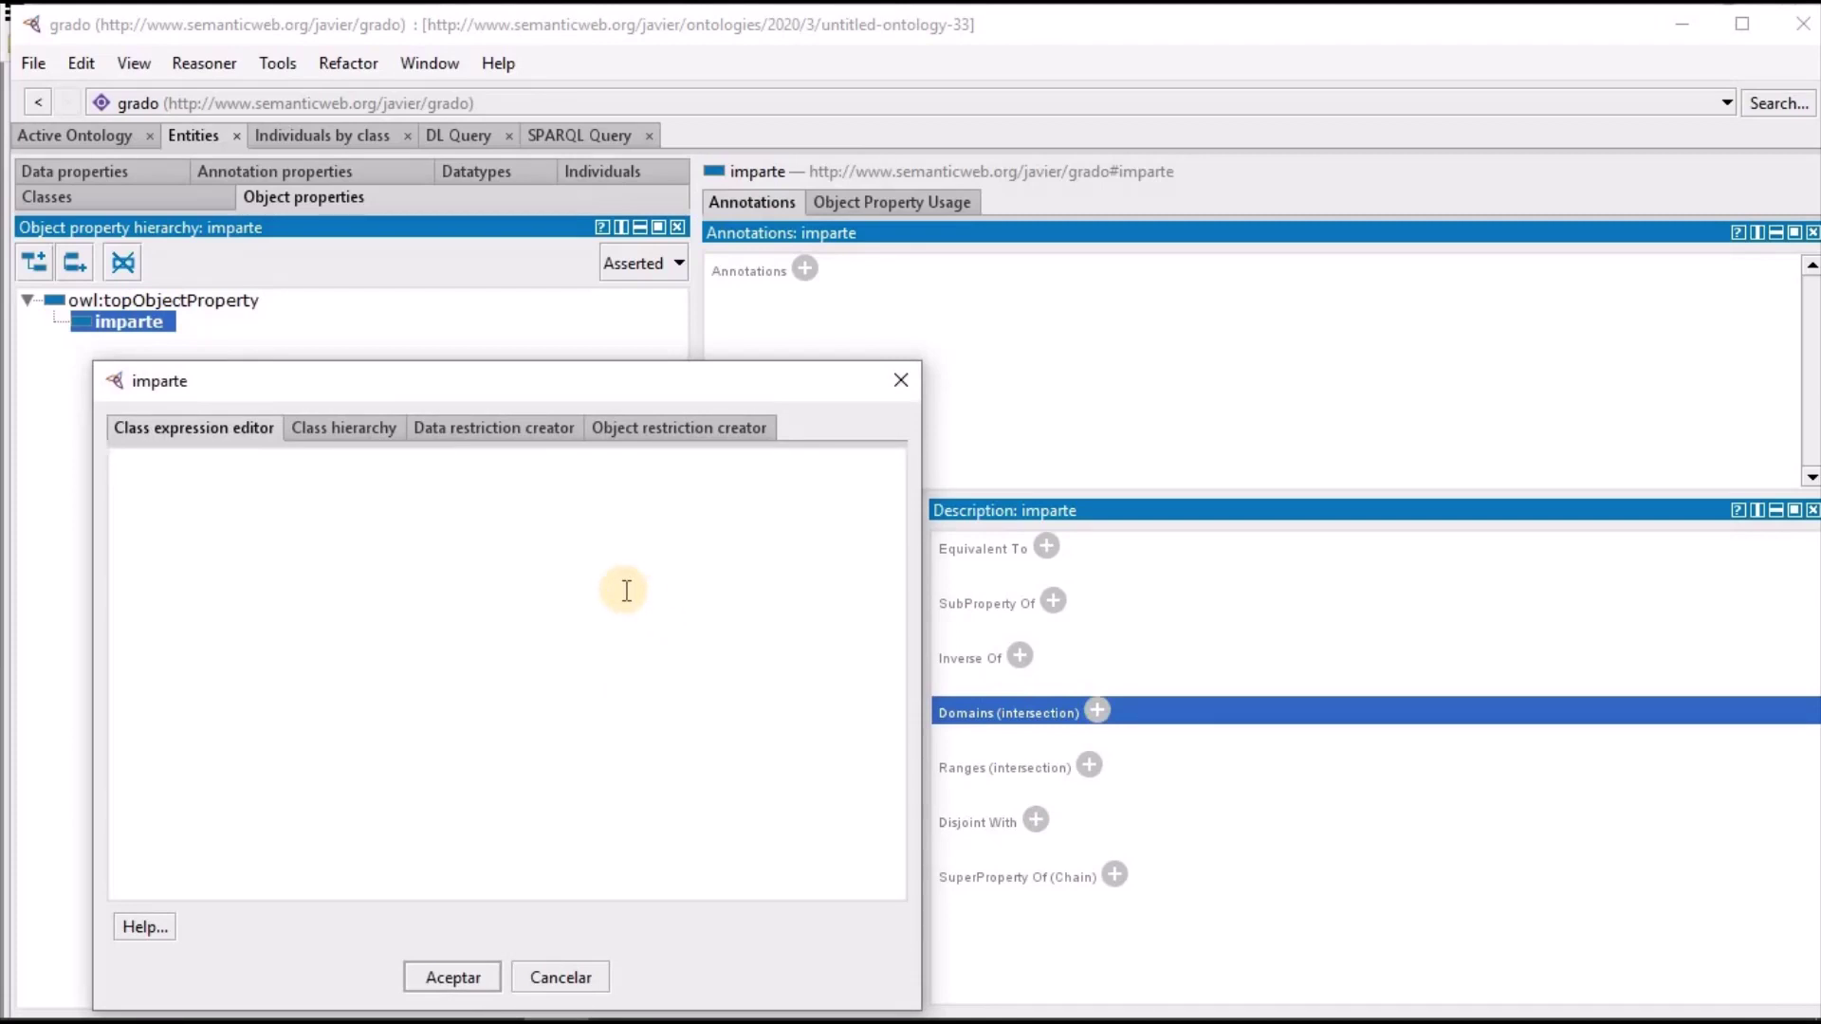
text(Profesor)
drag(609, 380, 882, 269)
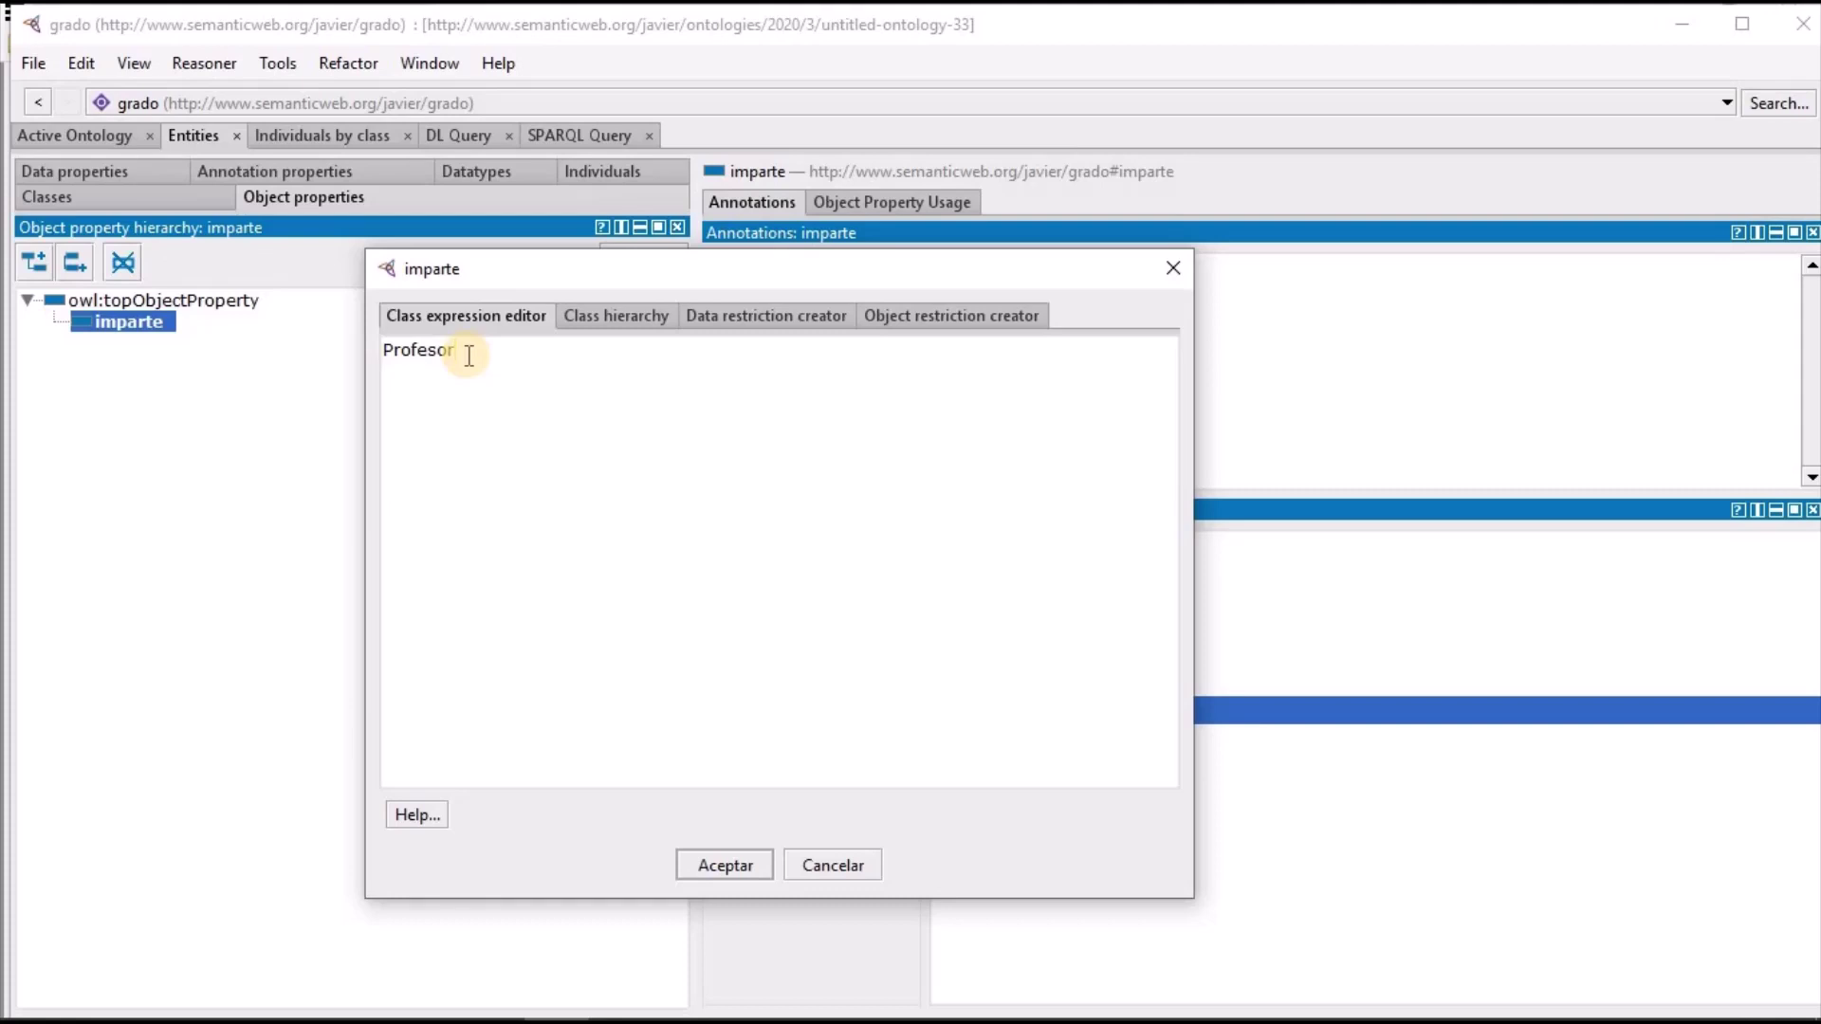
double_click(377, 349)
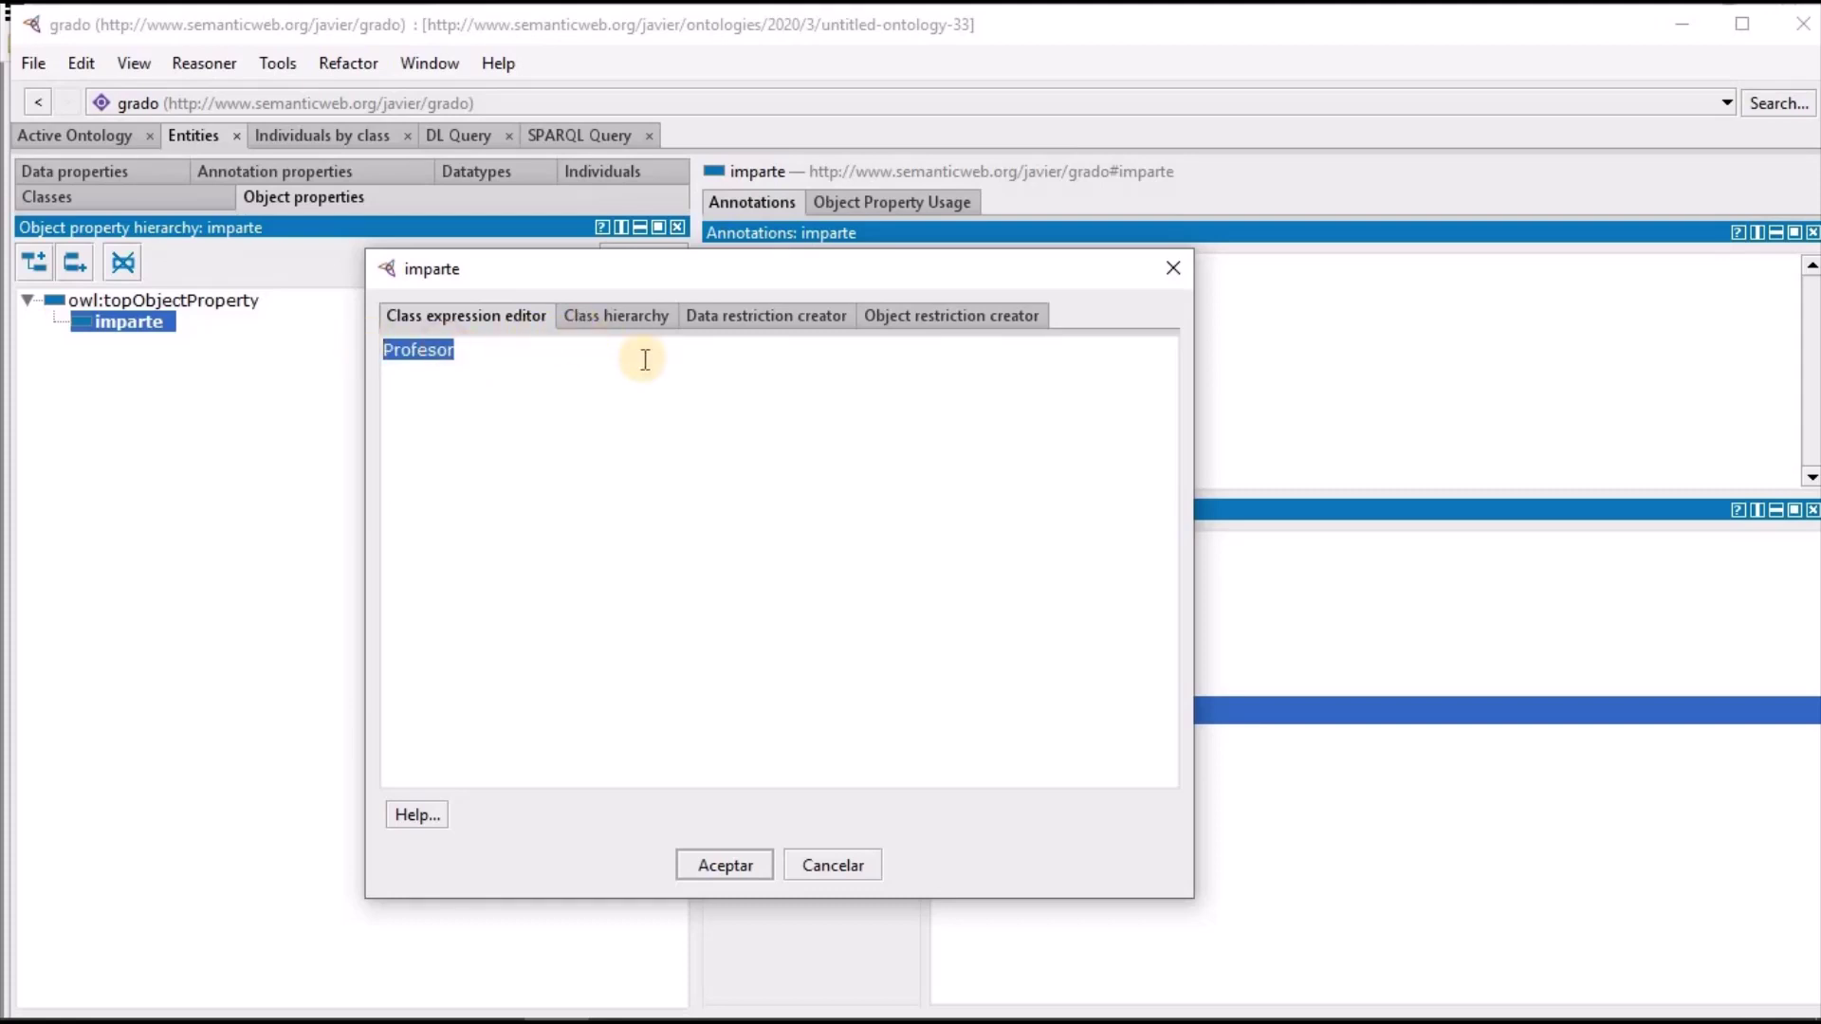
key(BackSpace)
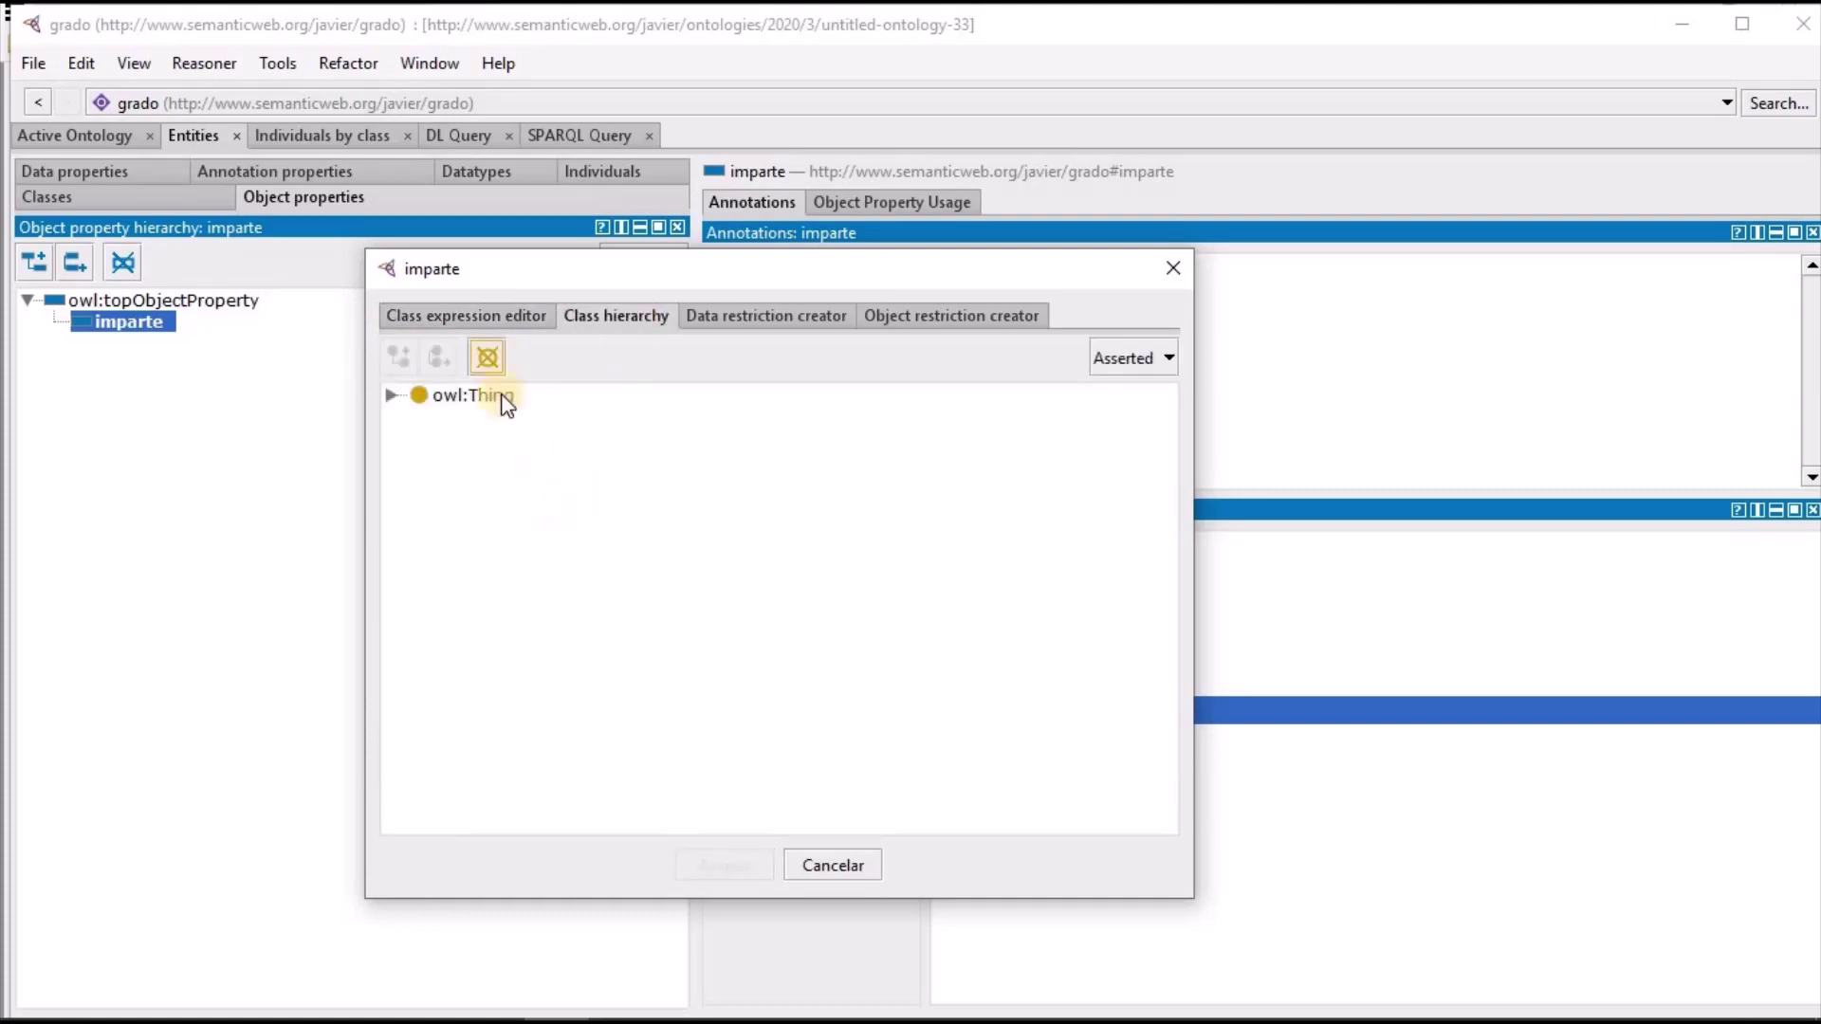
Expand the class hierarchy in the domain dialog down to the subclasses of Asignatura, Curso and Profesor
click(392, 397)
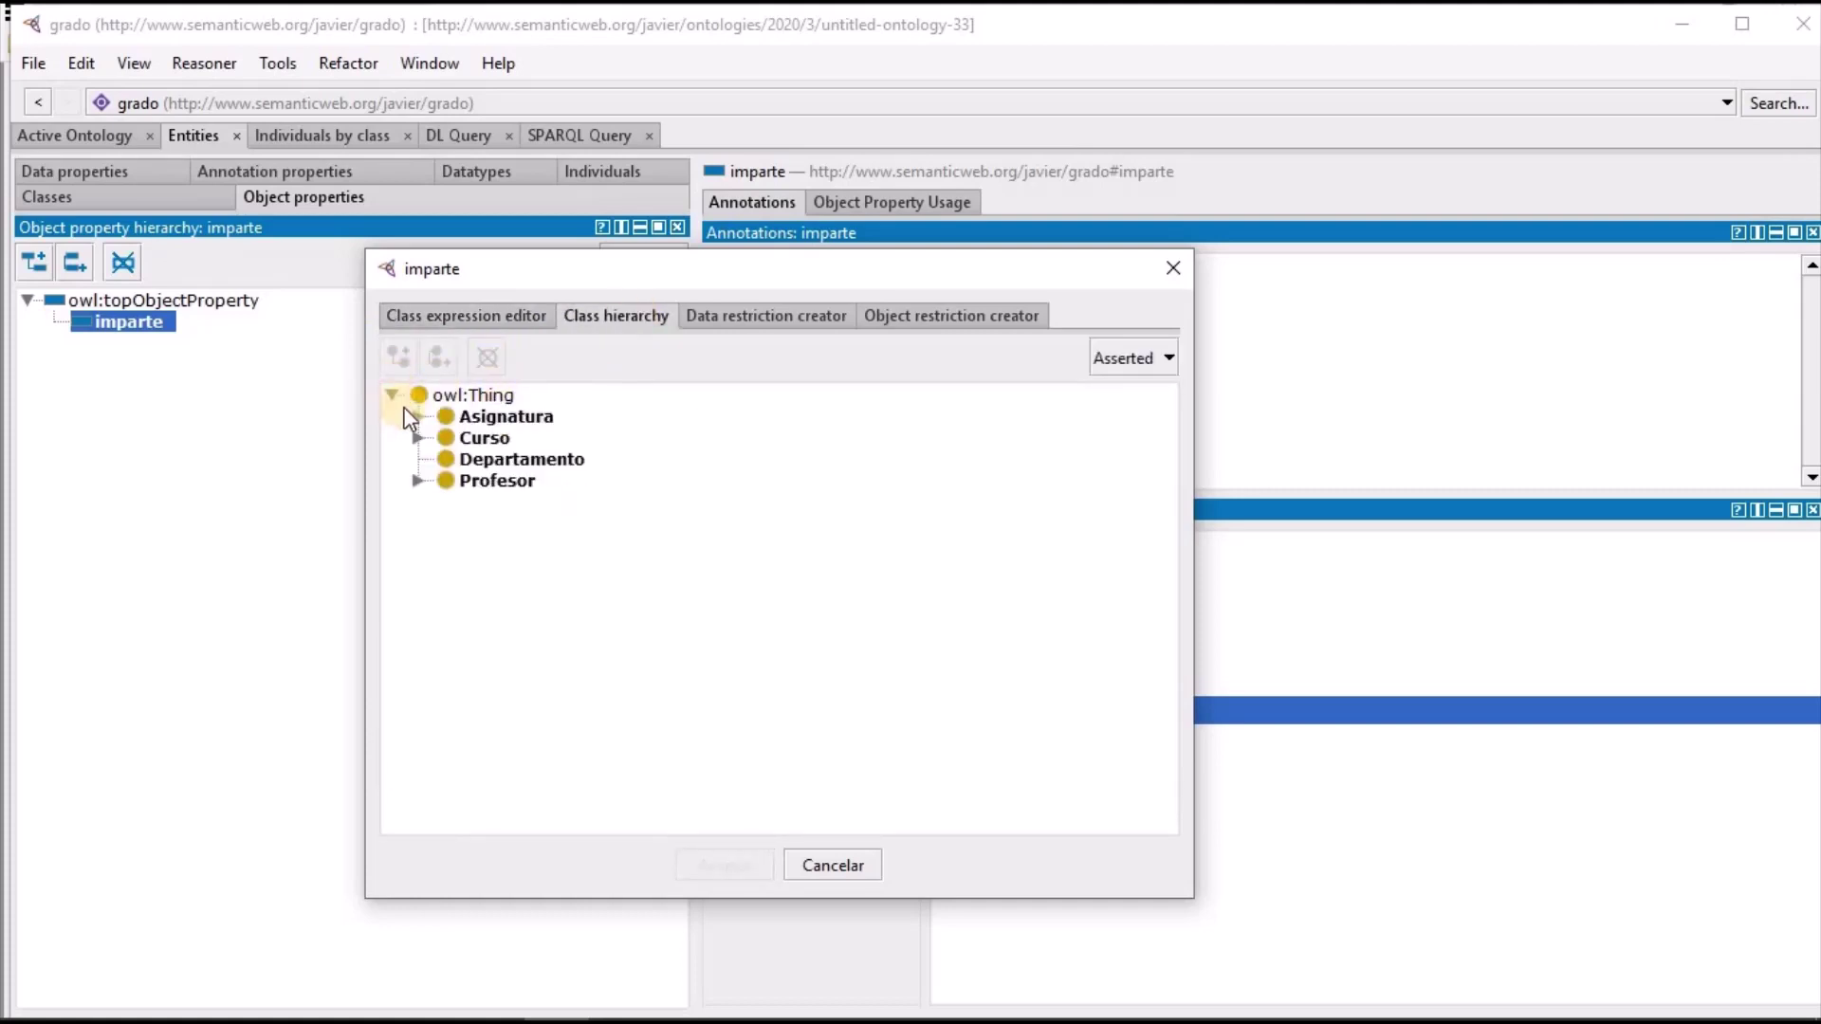
click(418, 417)
click(416, 481)
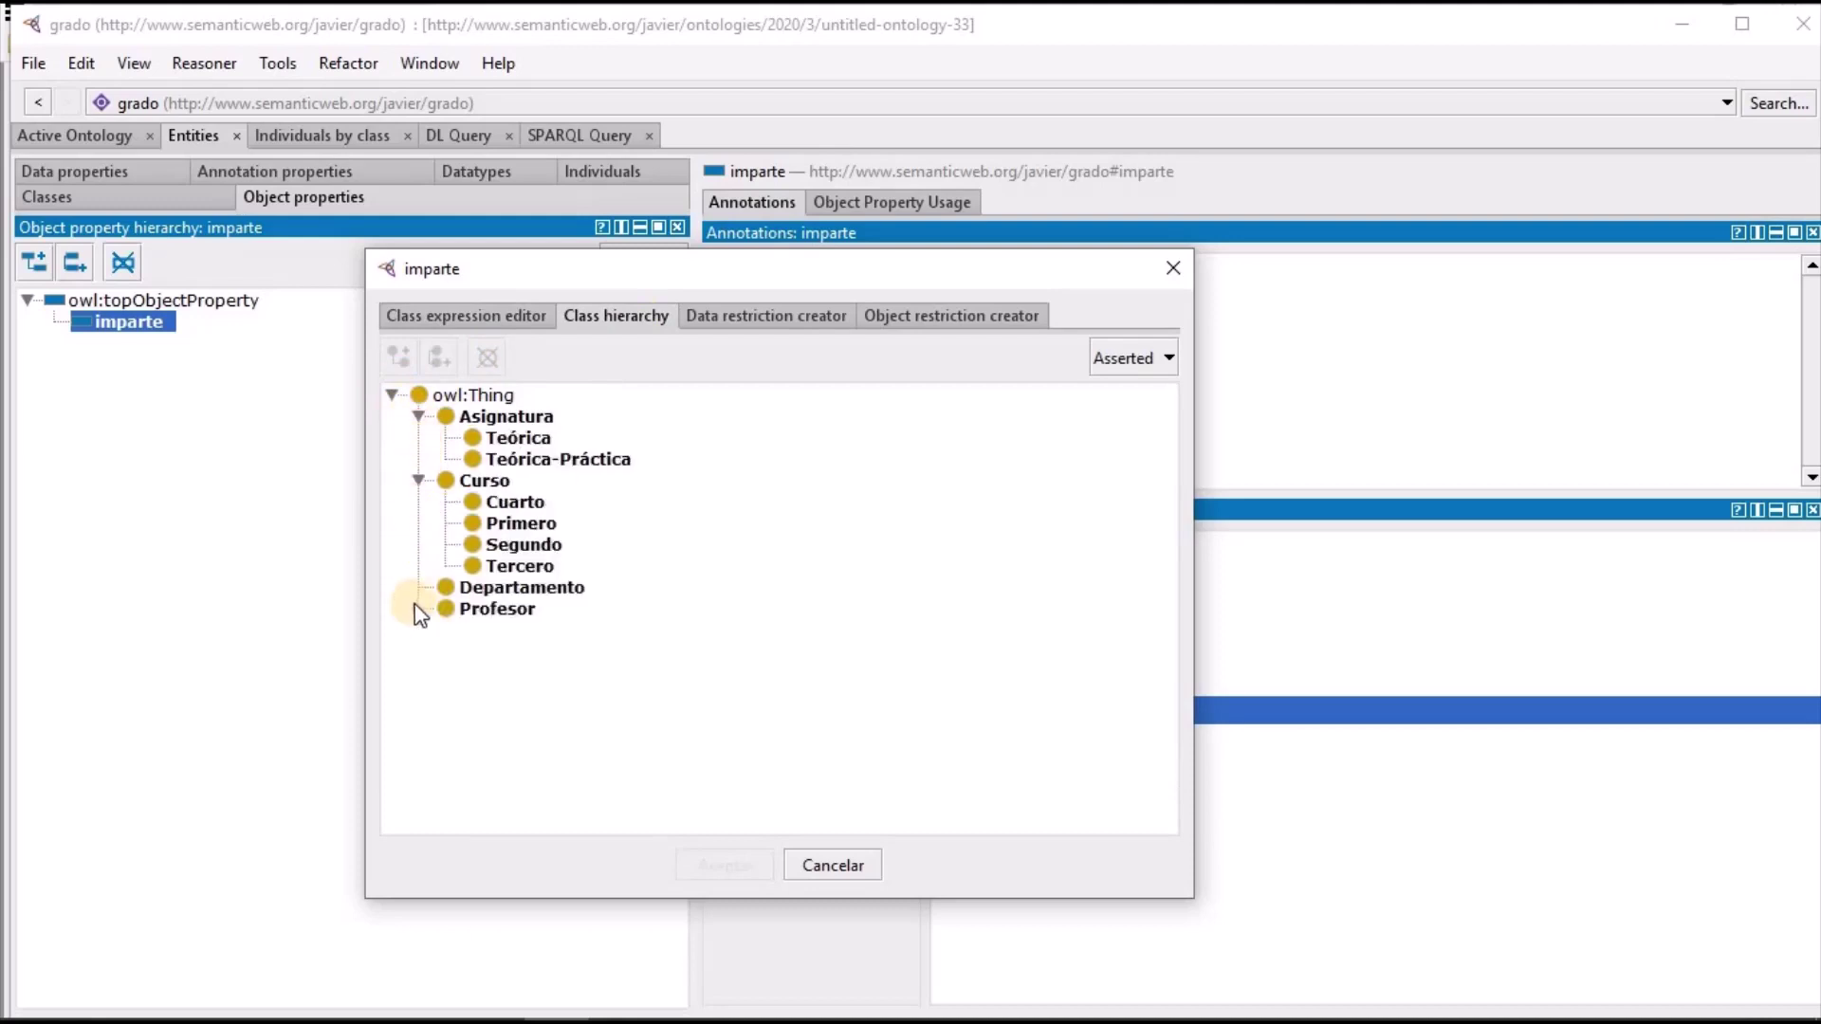
click(417, 609)
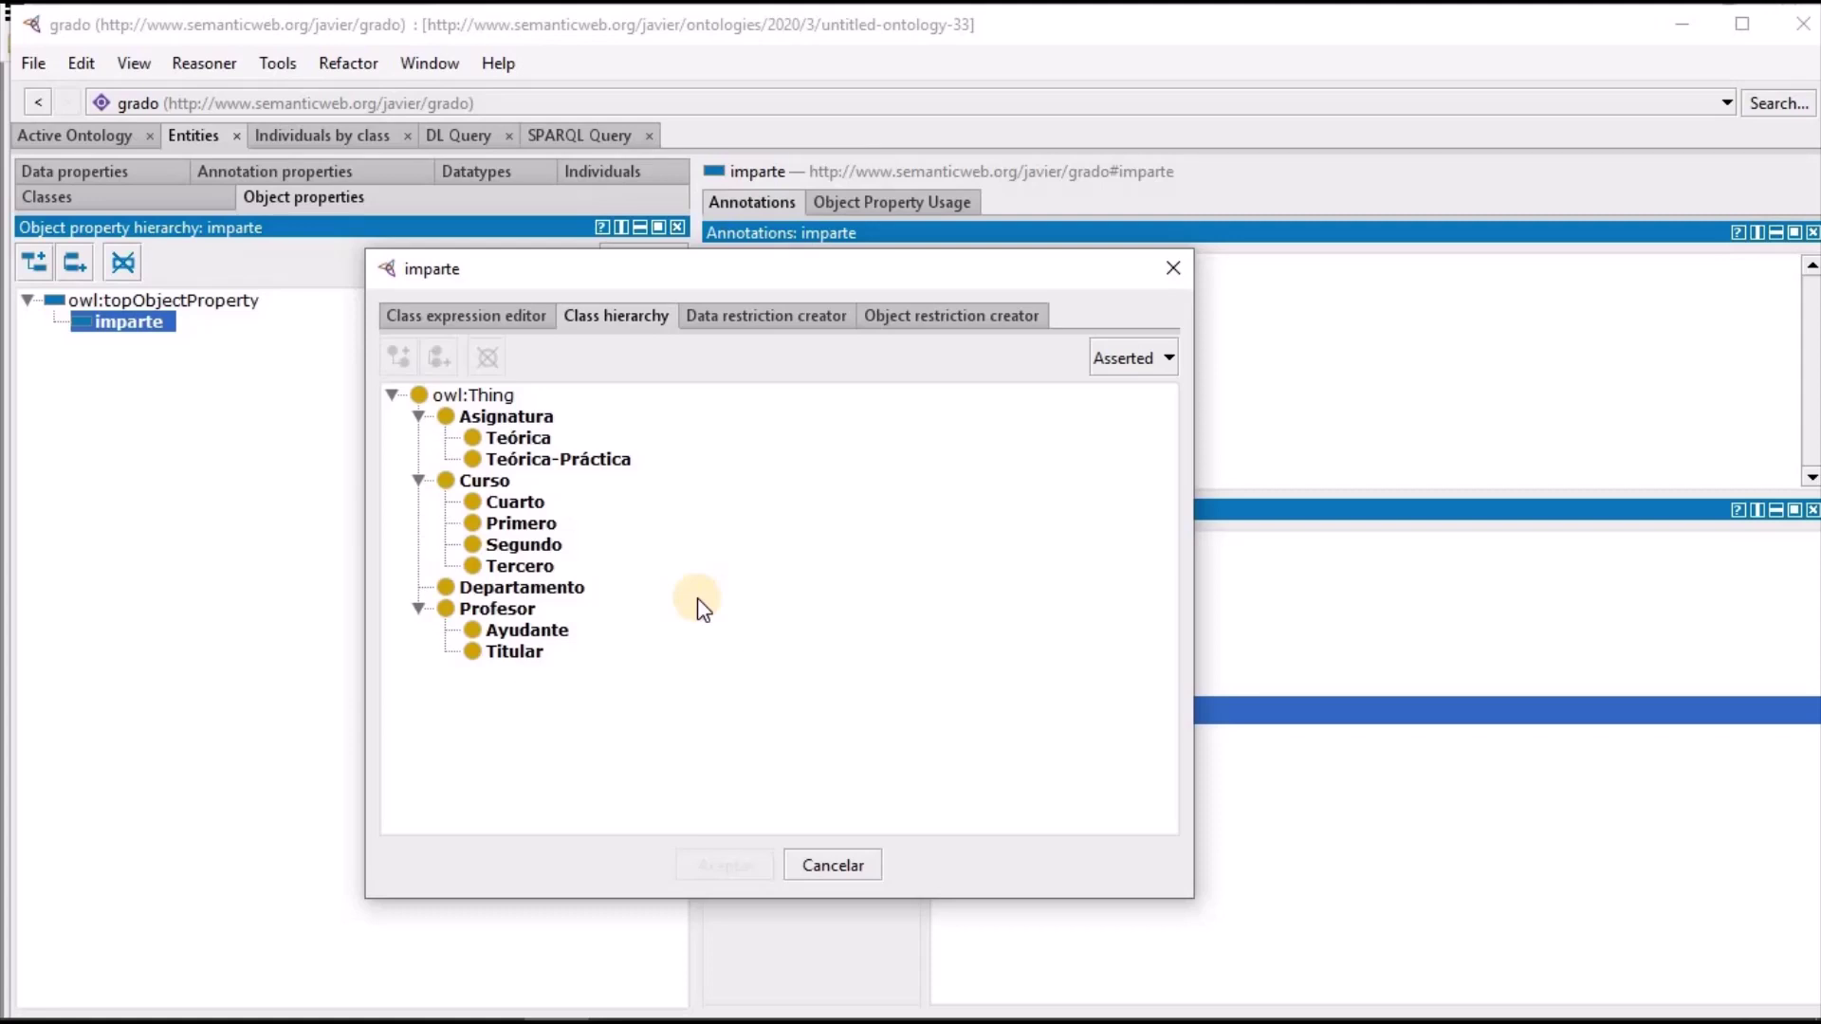
Compare the ways to define a domain: data restriction, object restriction, class hierarchy and class expression
click(772, 316)
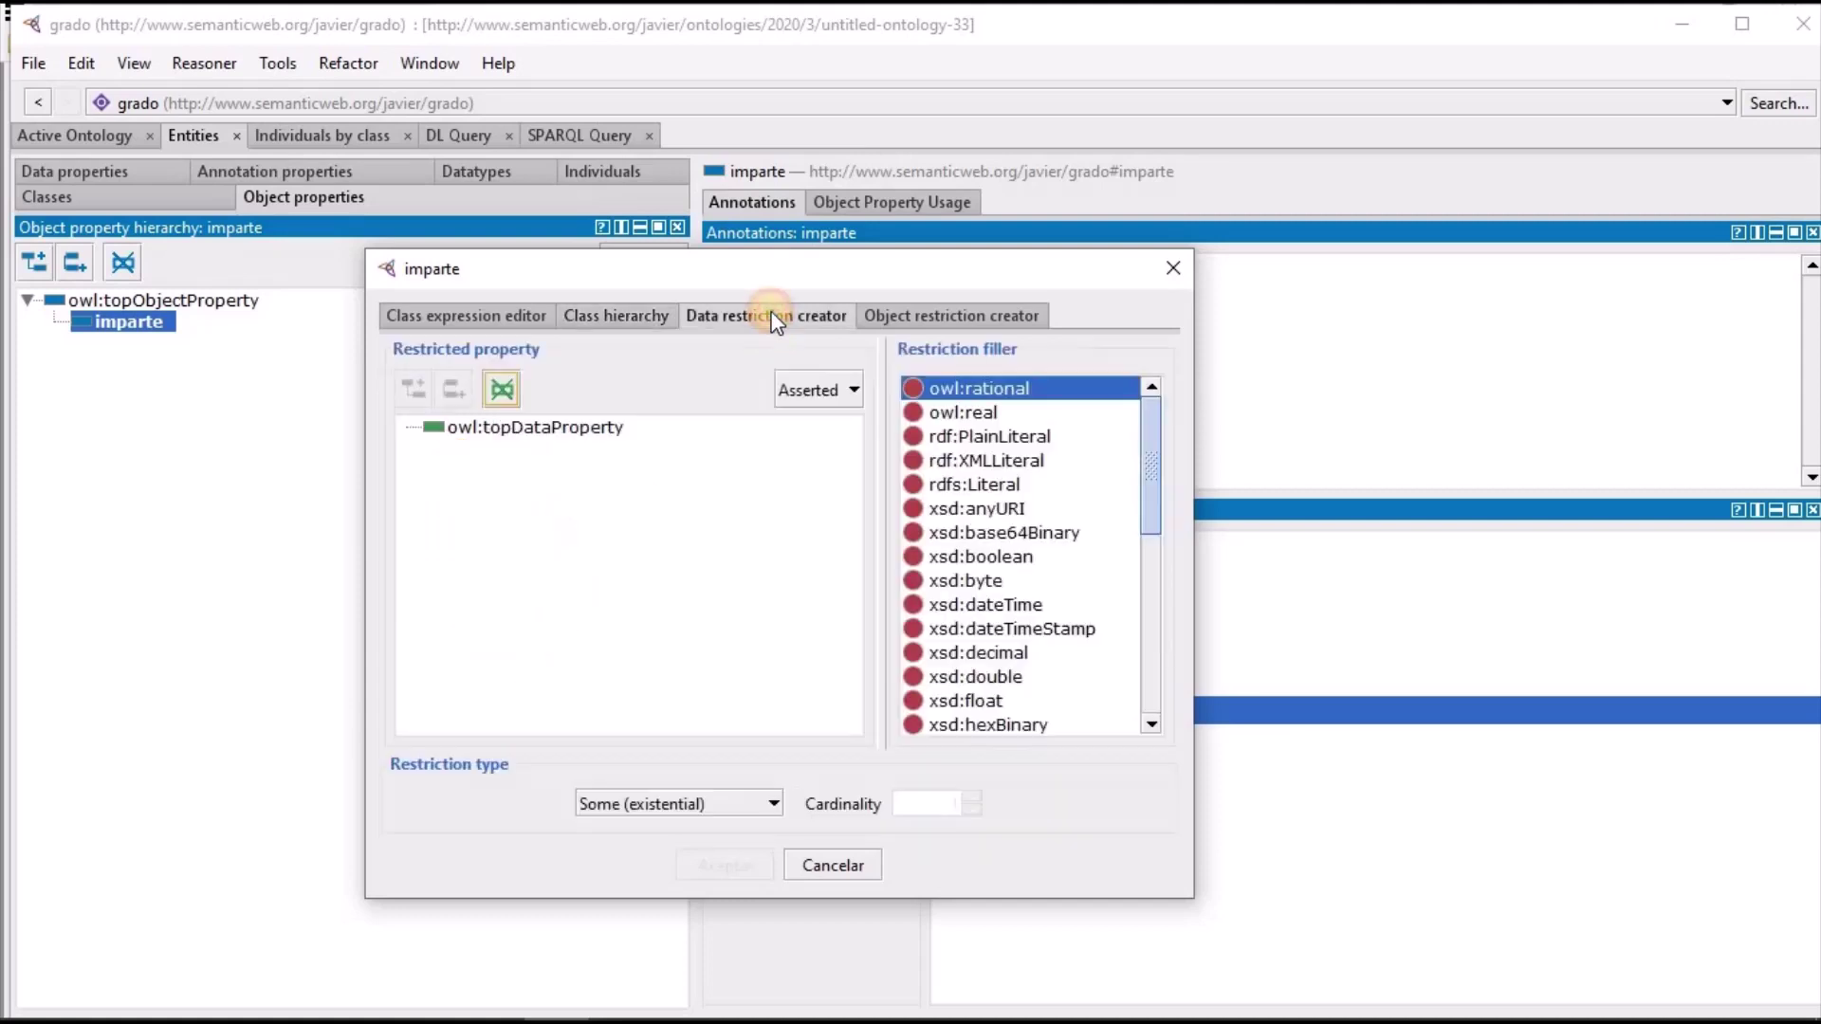
click(942, 317)
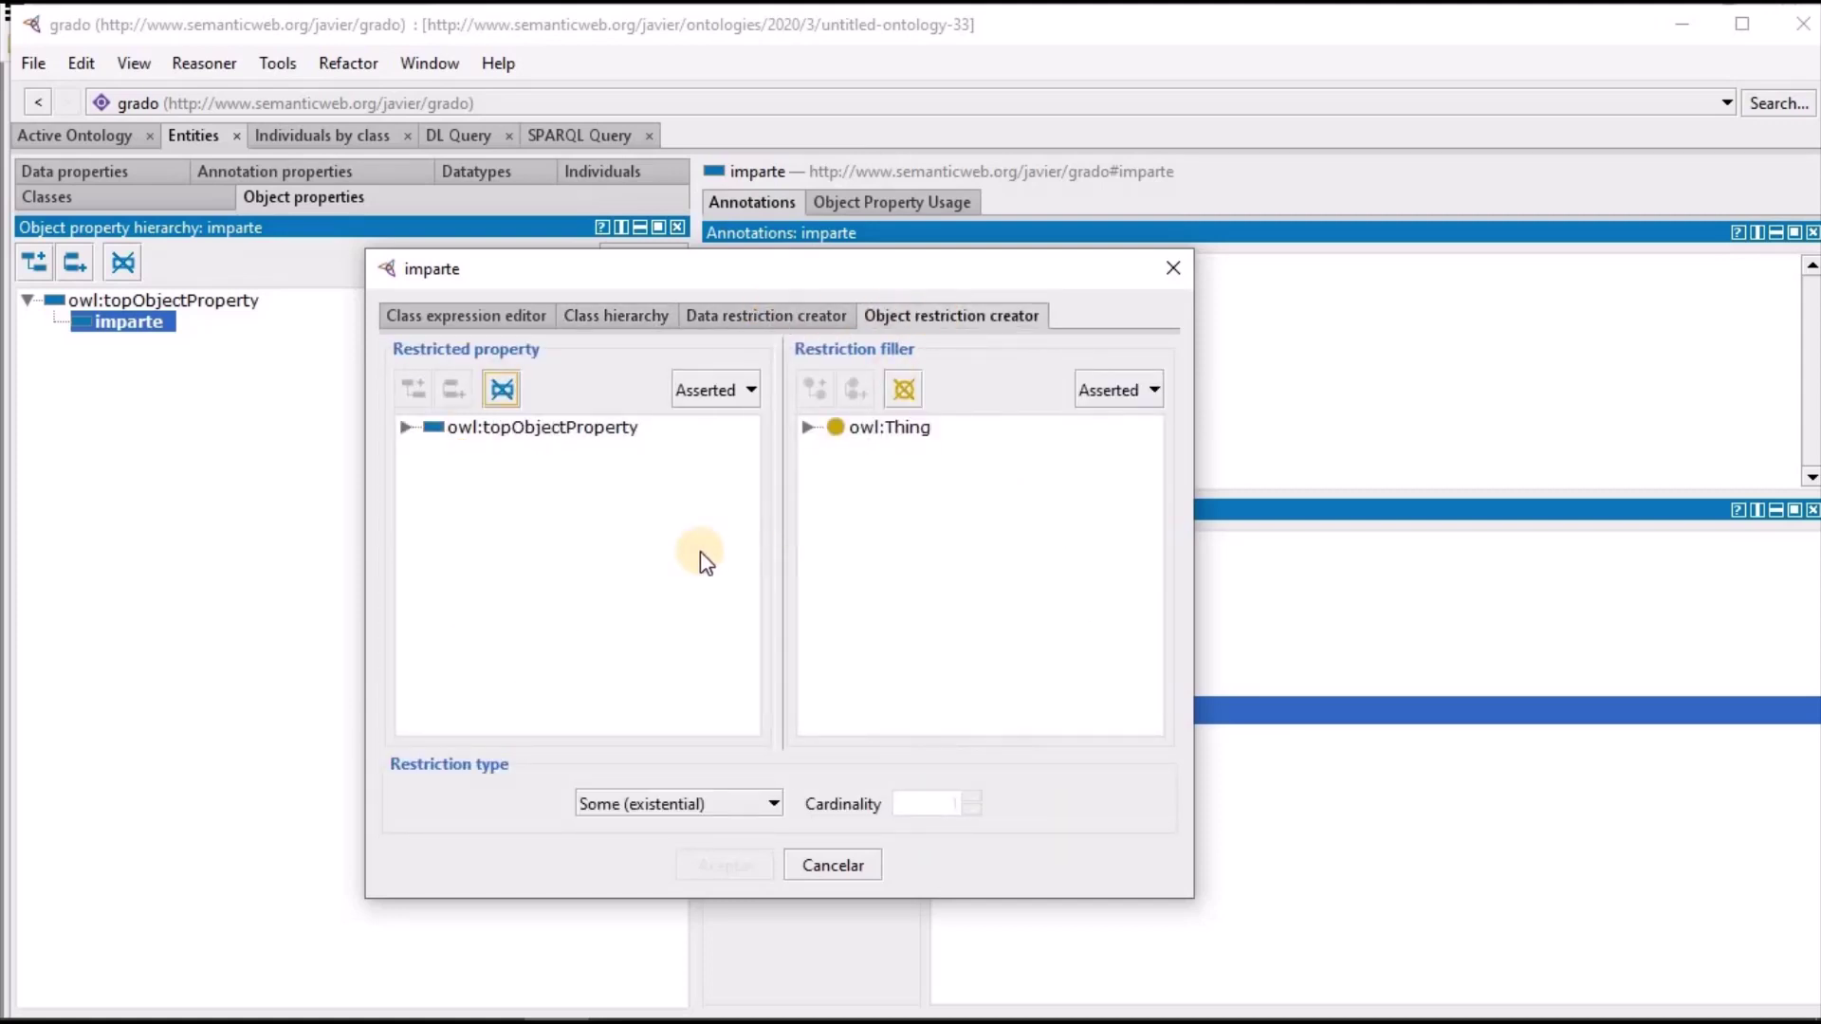
click(781, 317)
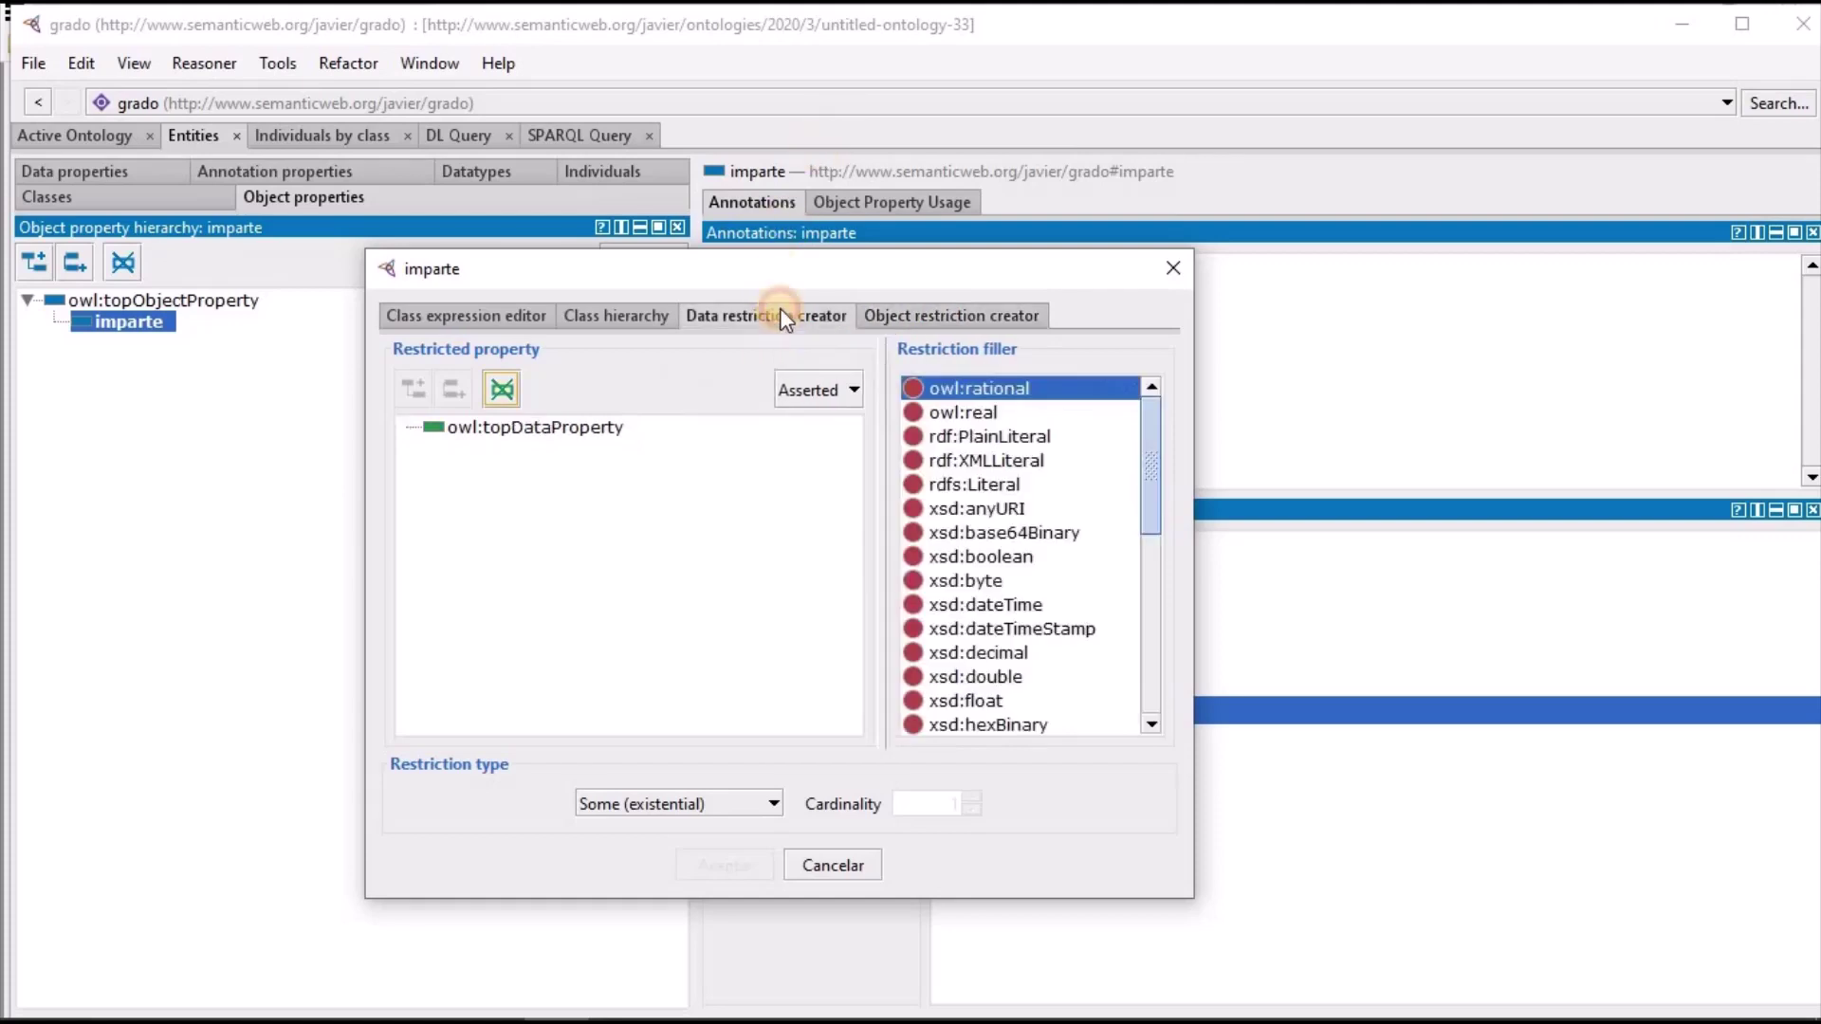
click(610, 316)
click(508, 317)
click(602, 316)
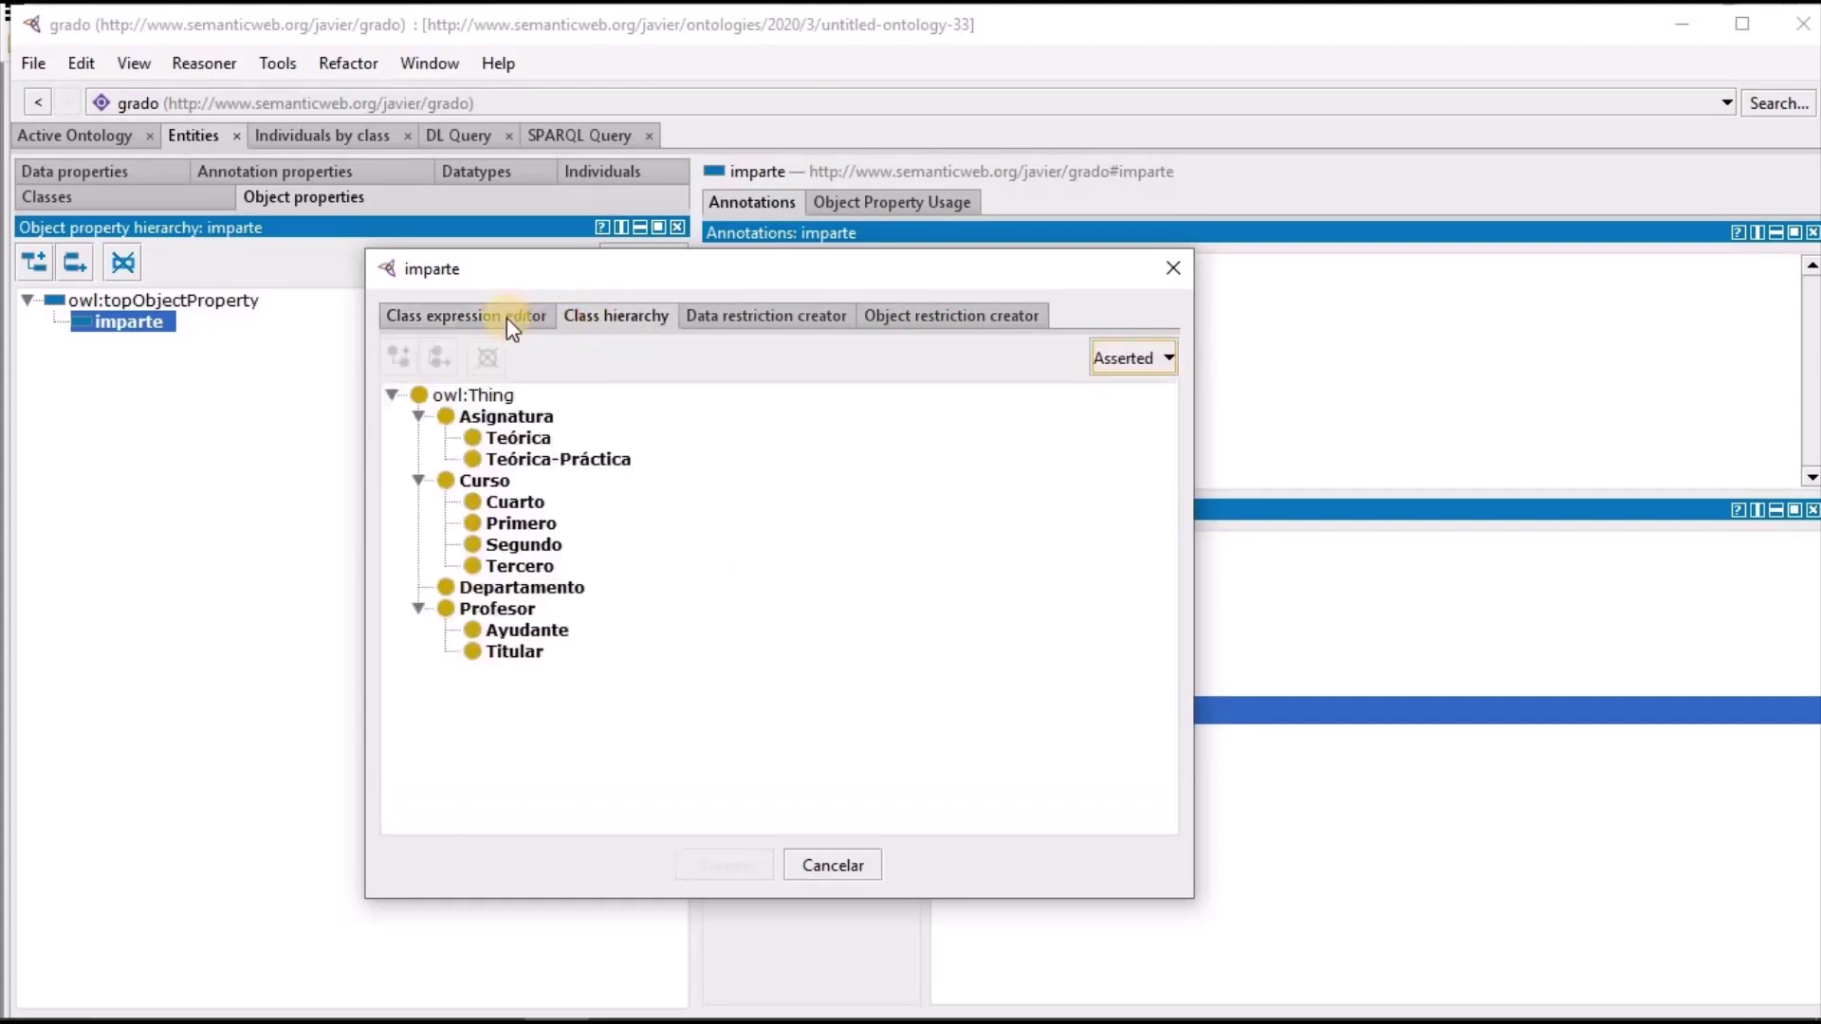
click(506, 316)
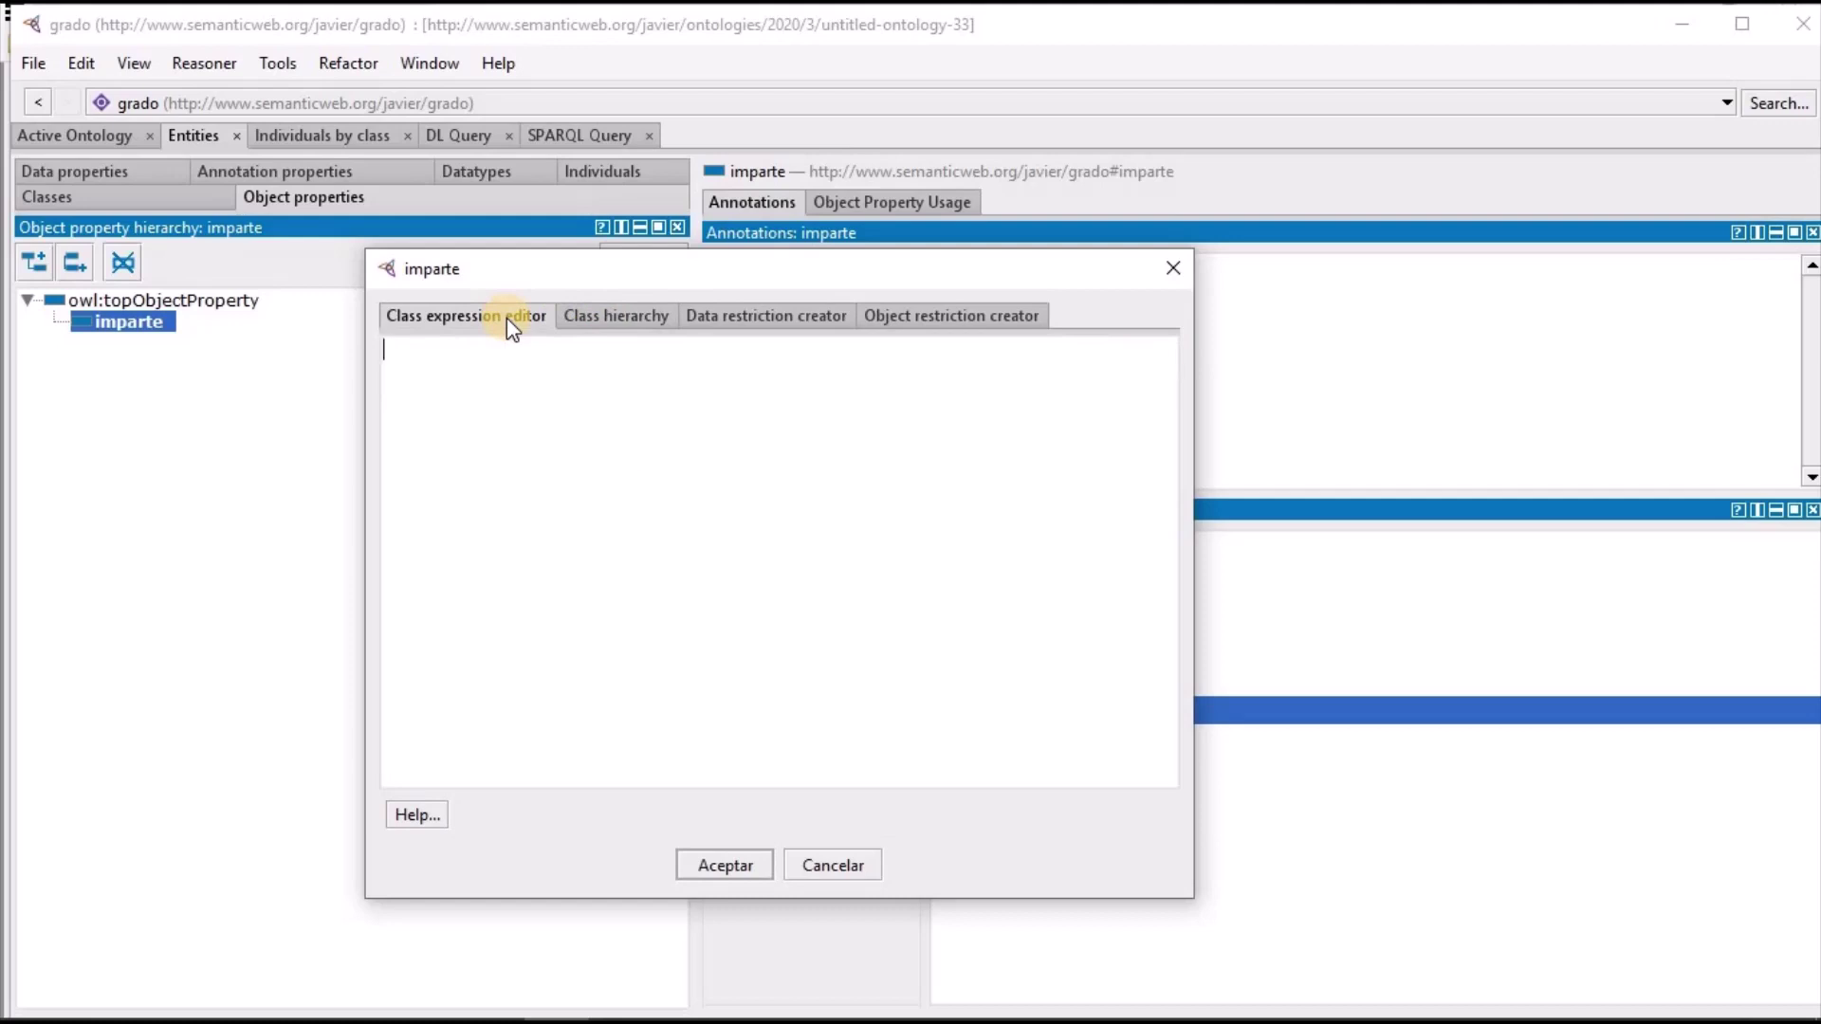
Set the domain of imparte to the class Profesor, choosing it from the class hierarchy
click(498, 353)
click(594, 323)
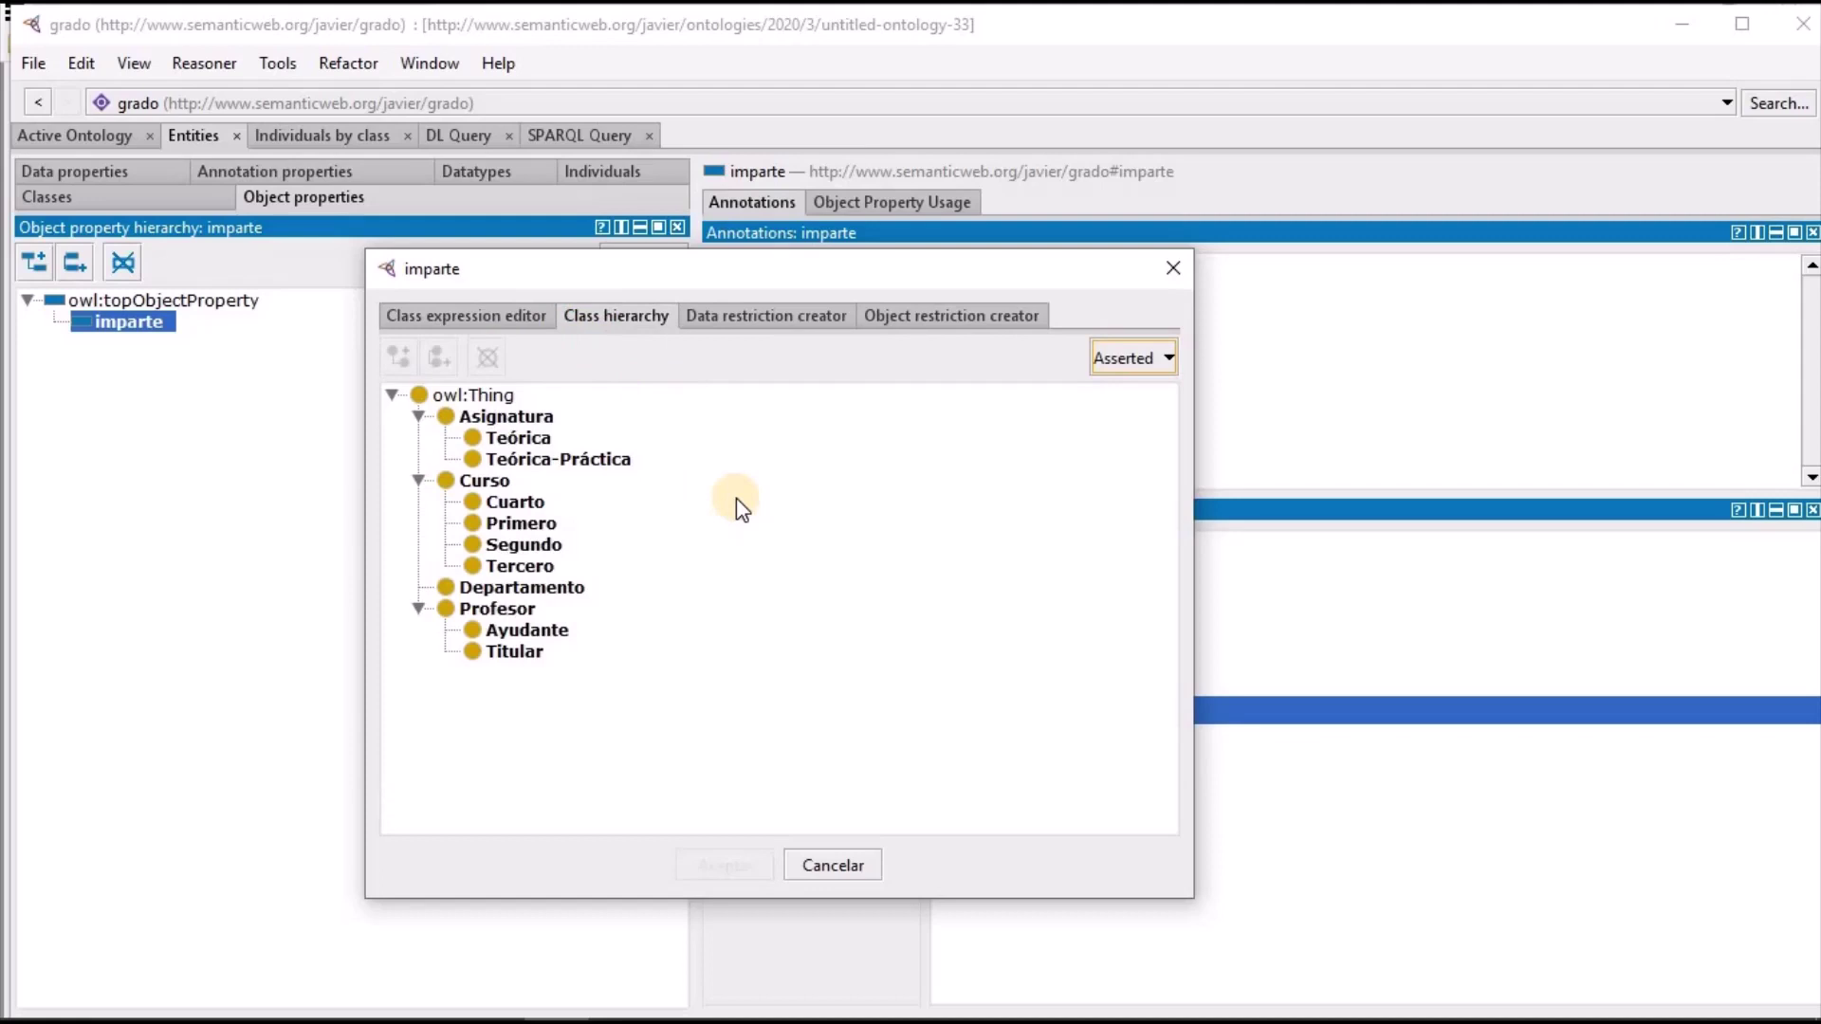
click(506, 609)
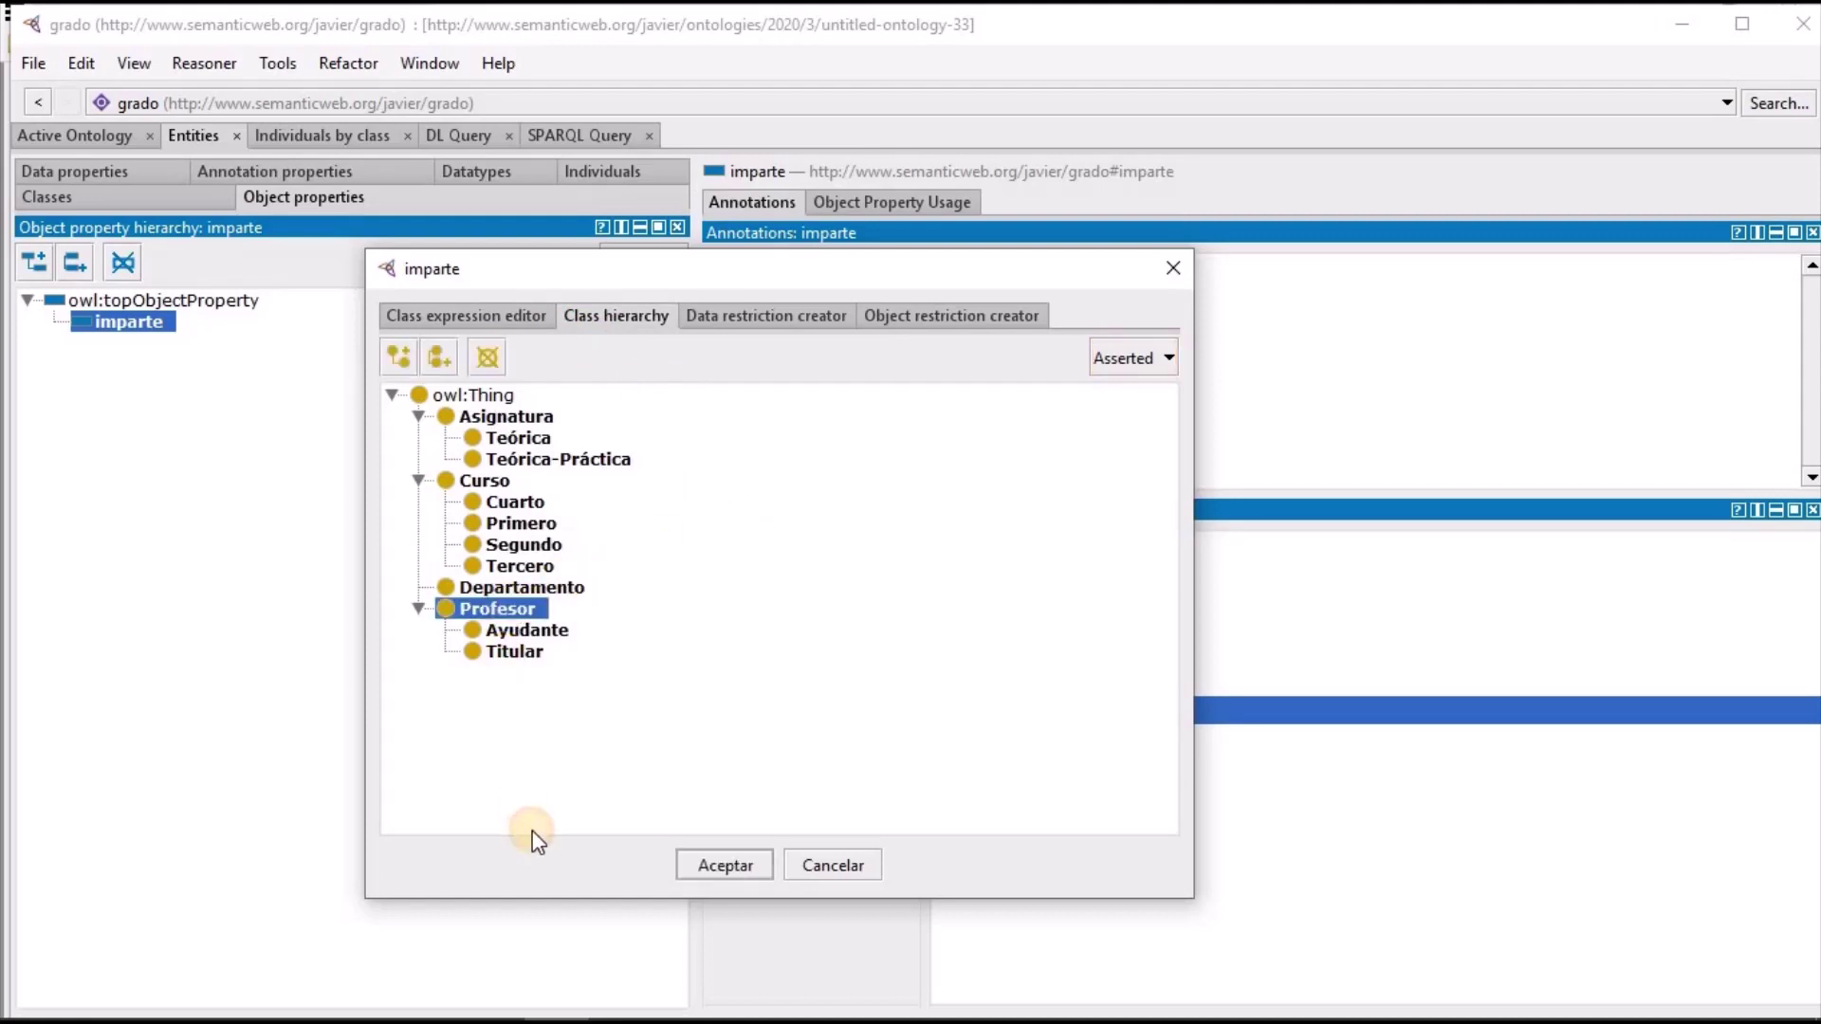
click(726, 861)
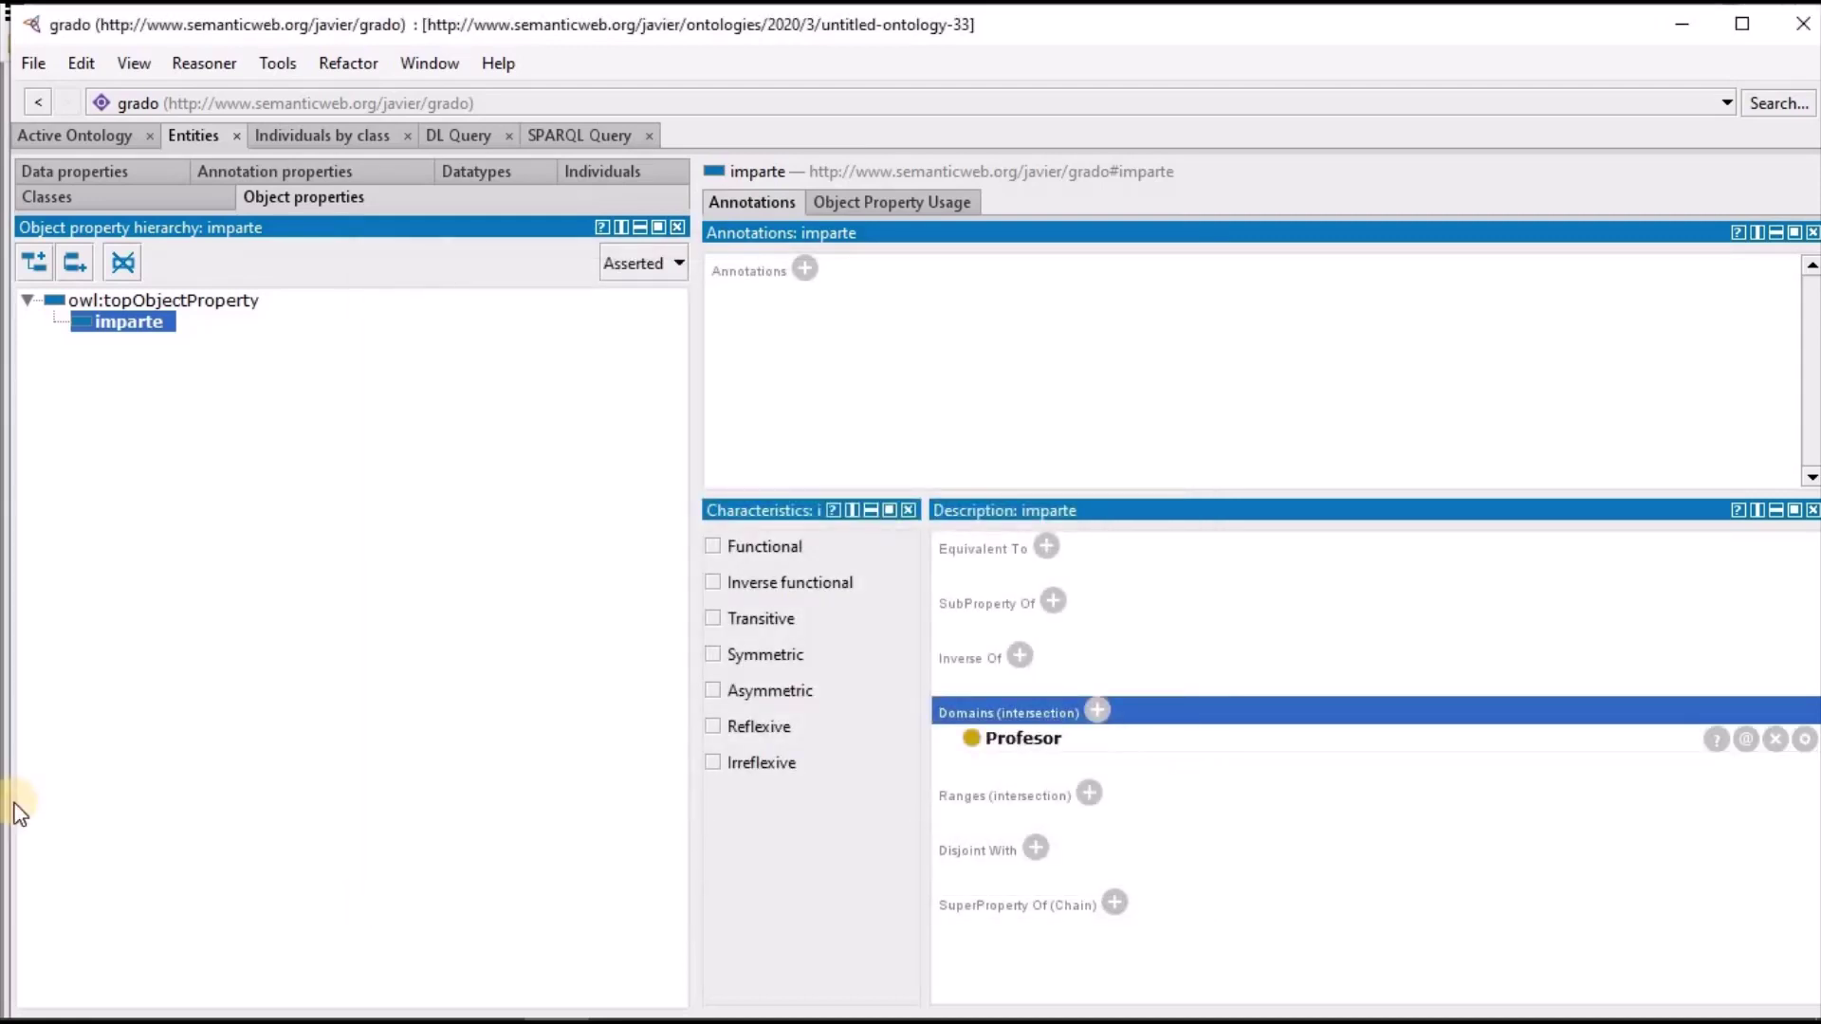
Set the range of imparte to the class Asignatura, choosing it from the class hierarchy
click(1089, 794)
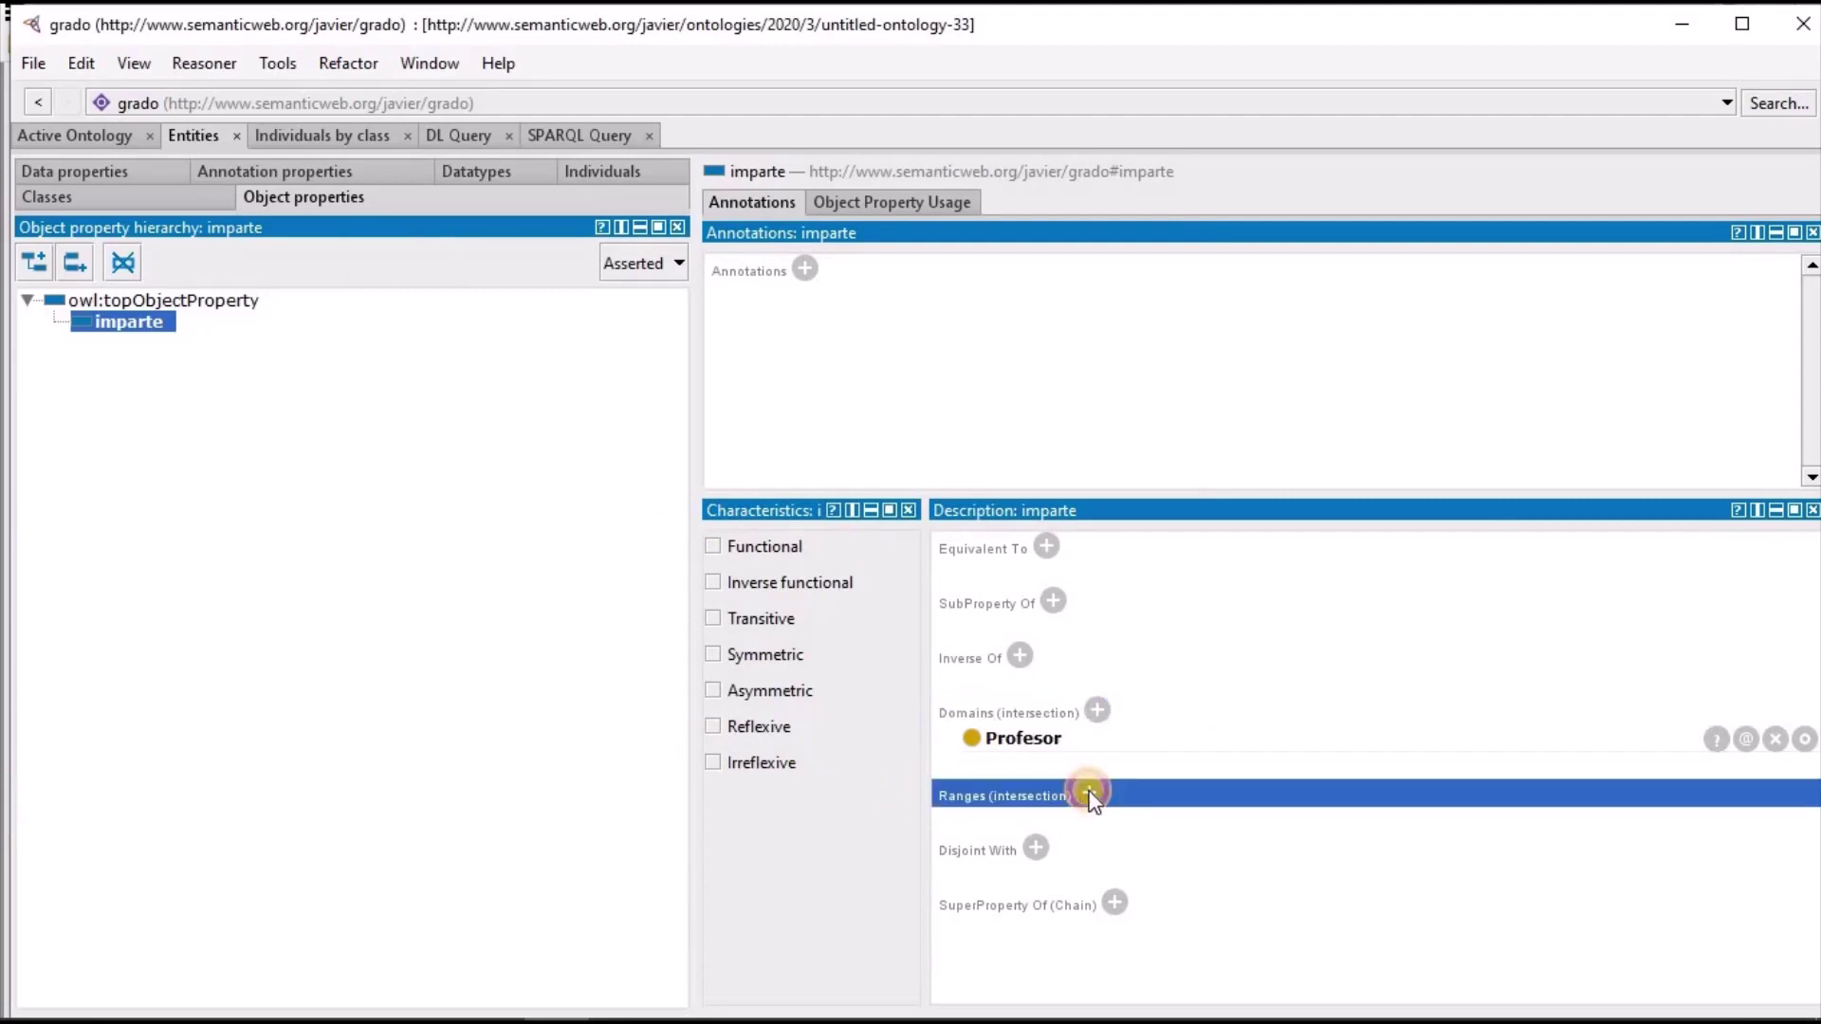
drag(406, 389, 602, 279)
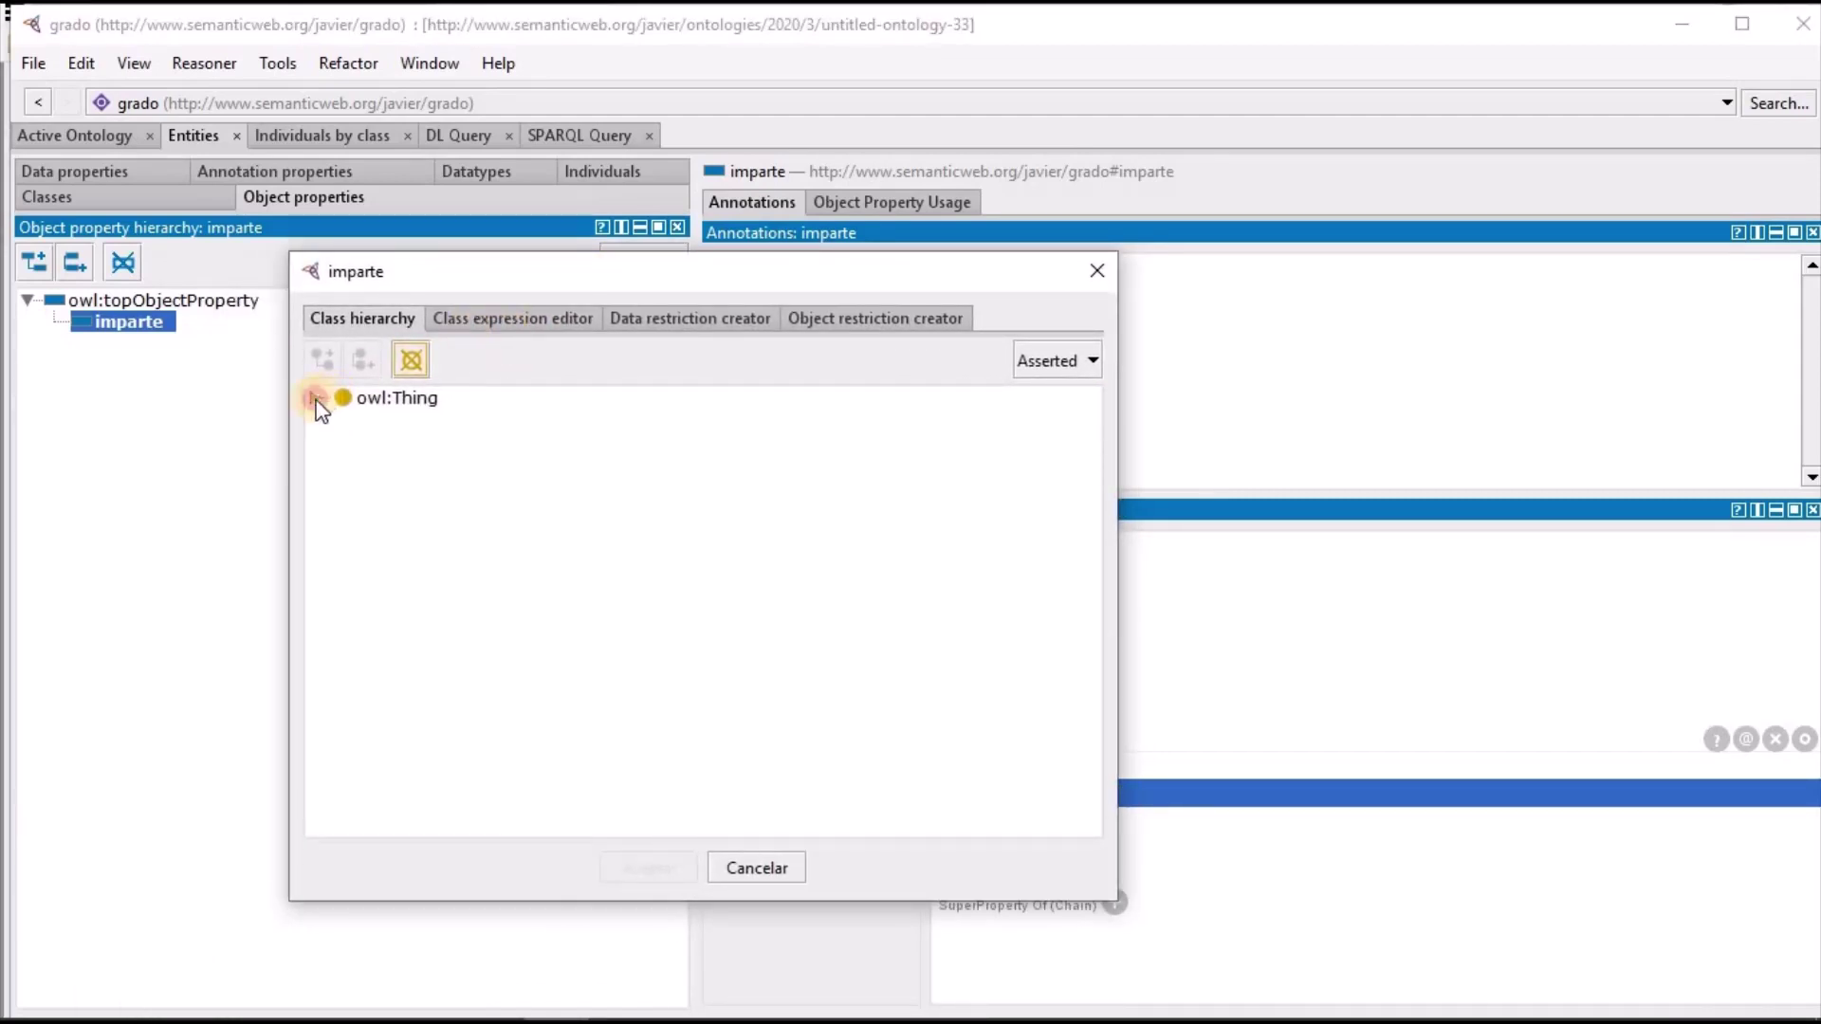
click(318, 397)
click(407, 421)
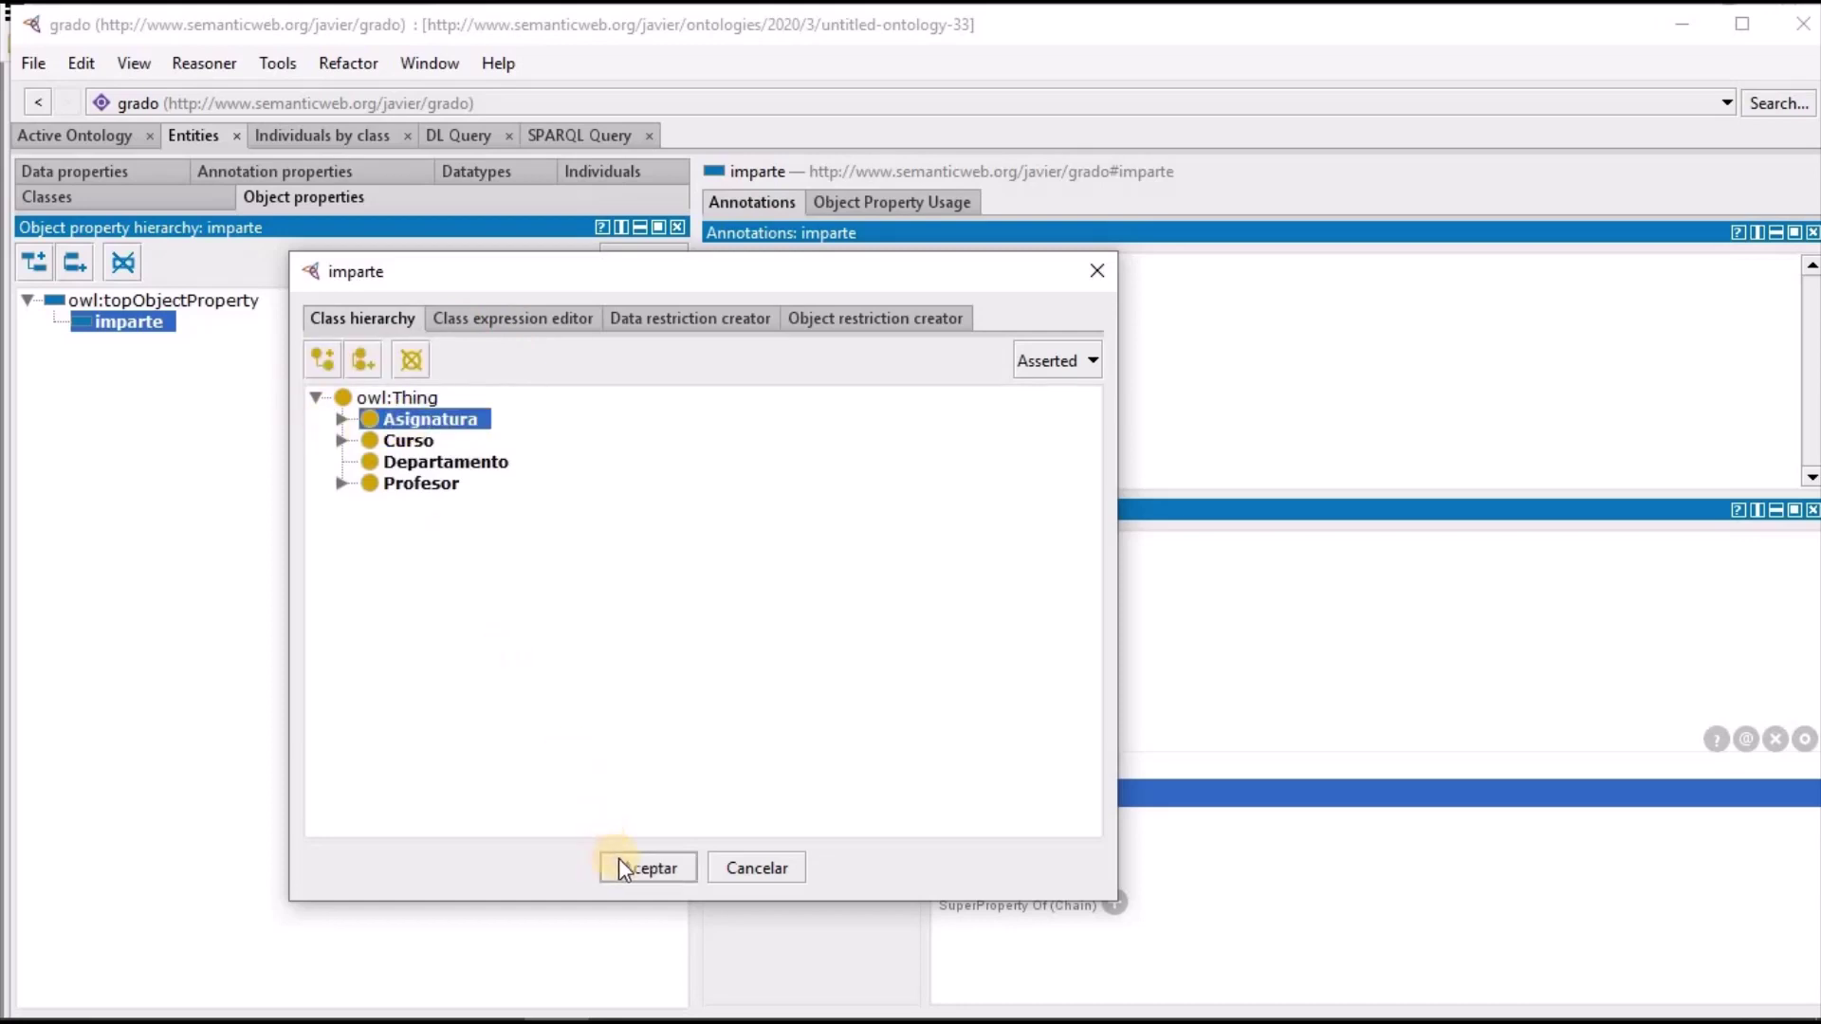
click(618, 867)
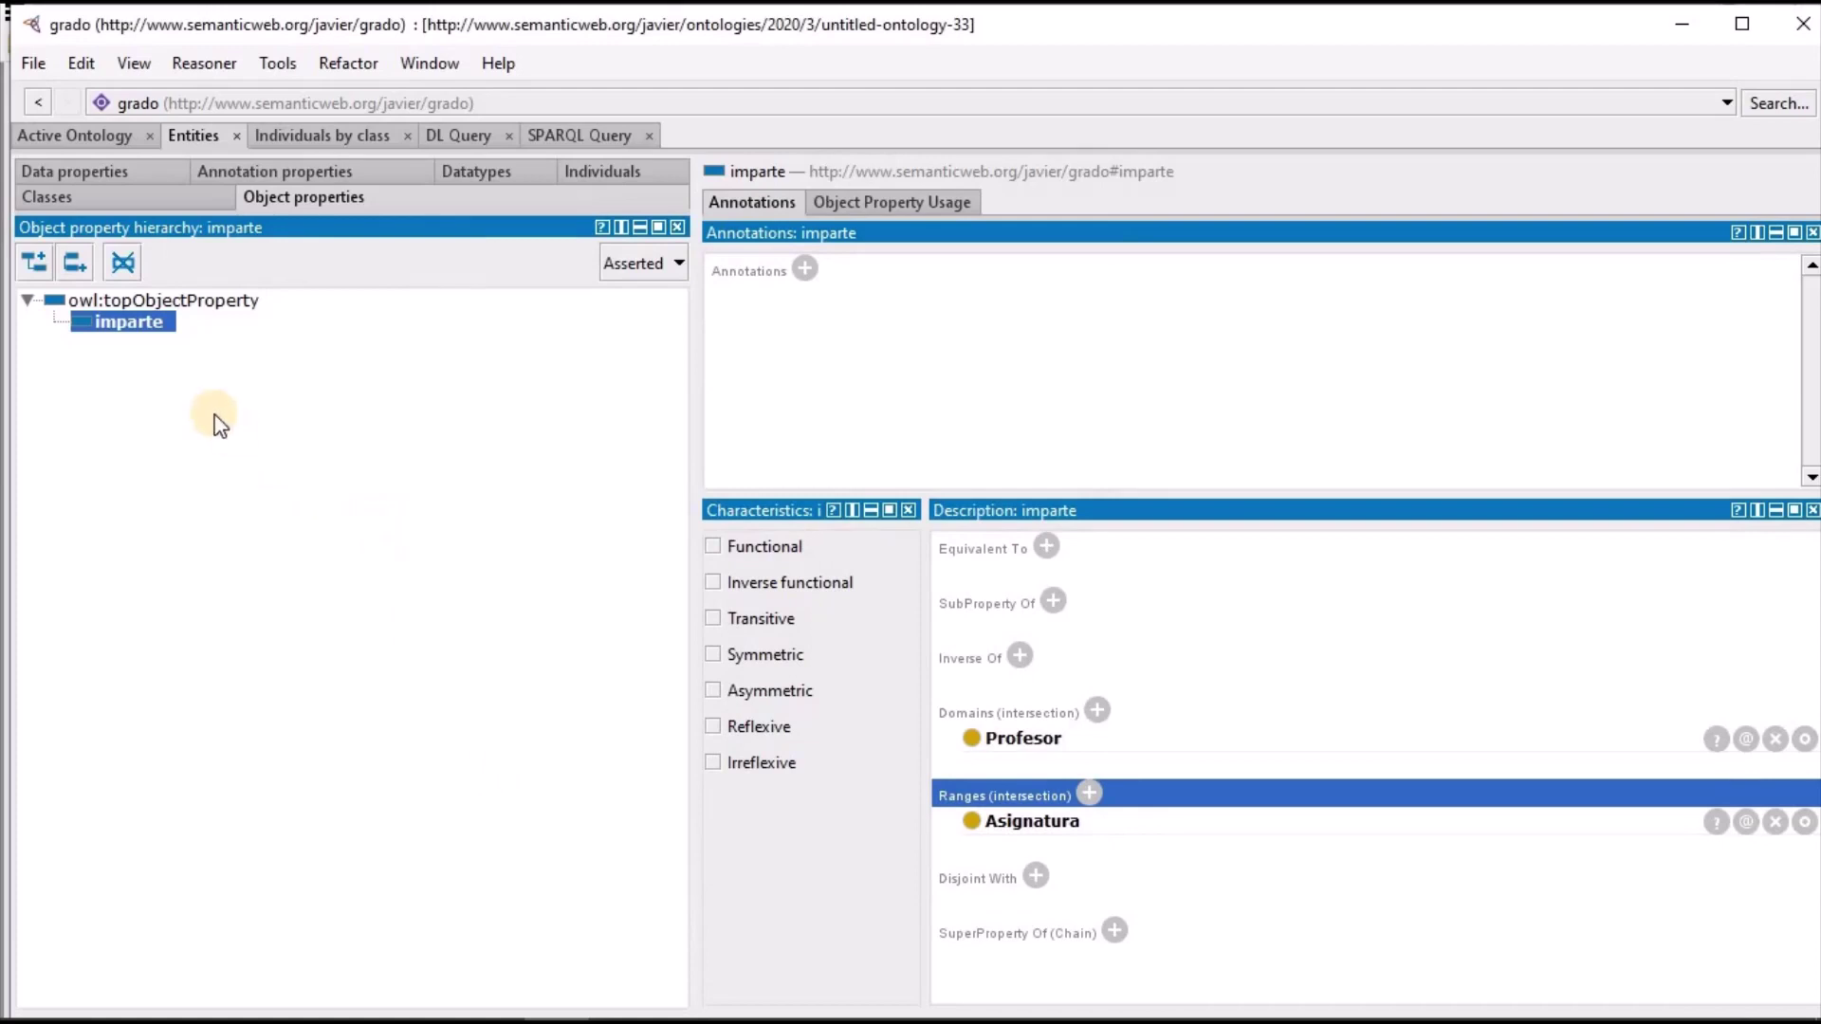
Create an object property named adscrito under owl:topObjectProperty
click(84, 295)
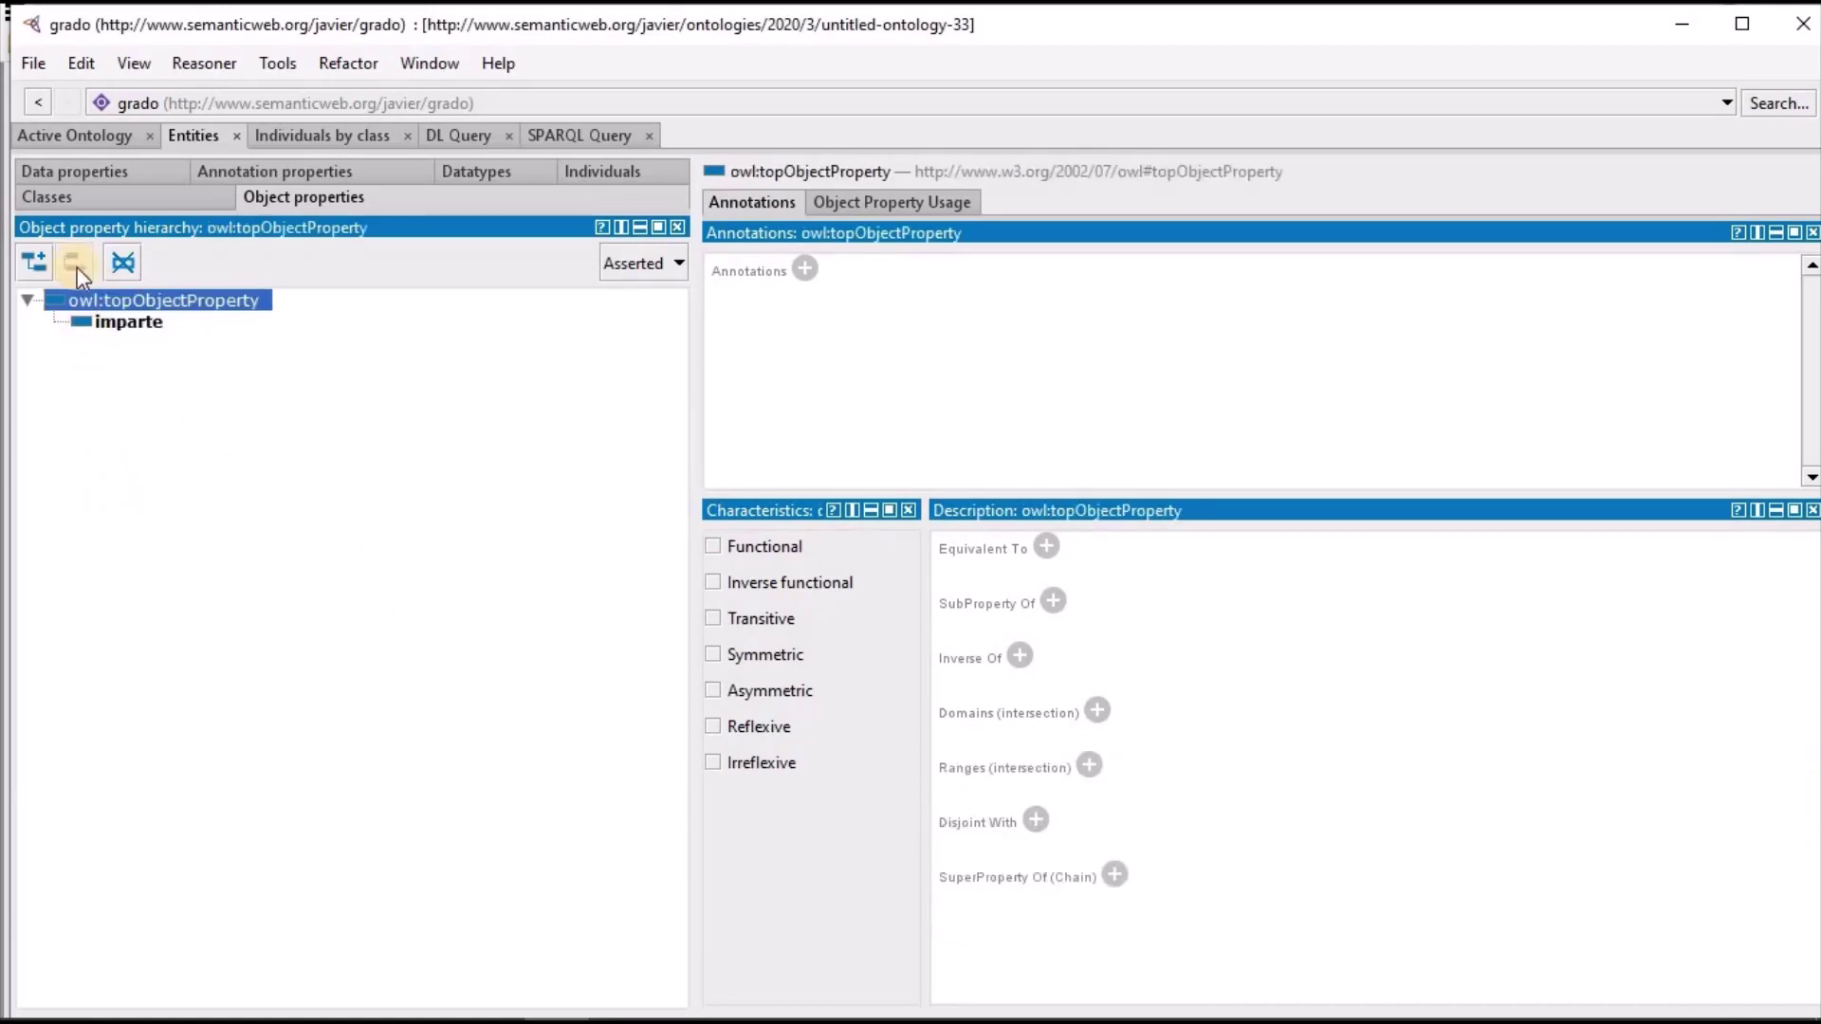
click(35, 260)
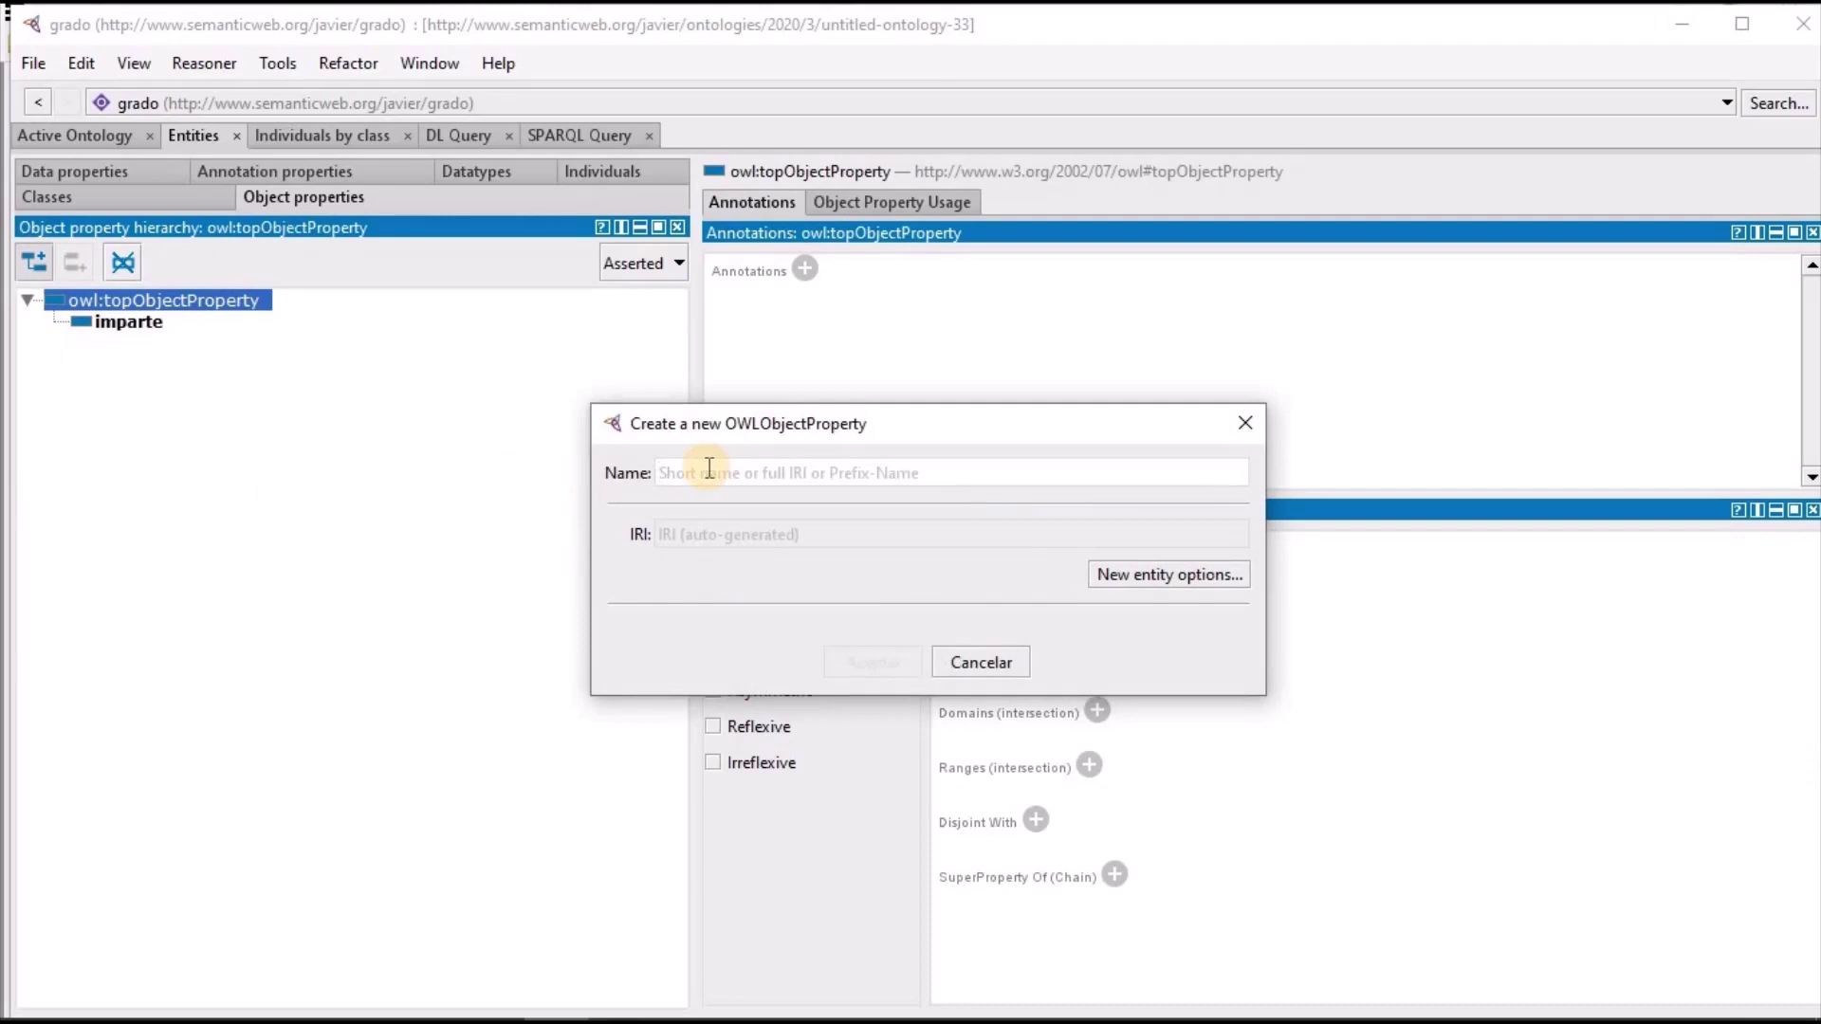
text(adscrito)
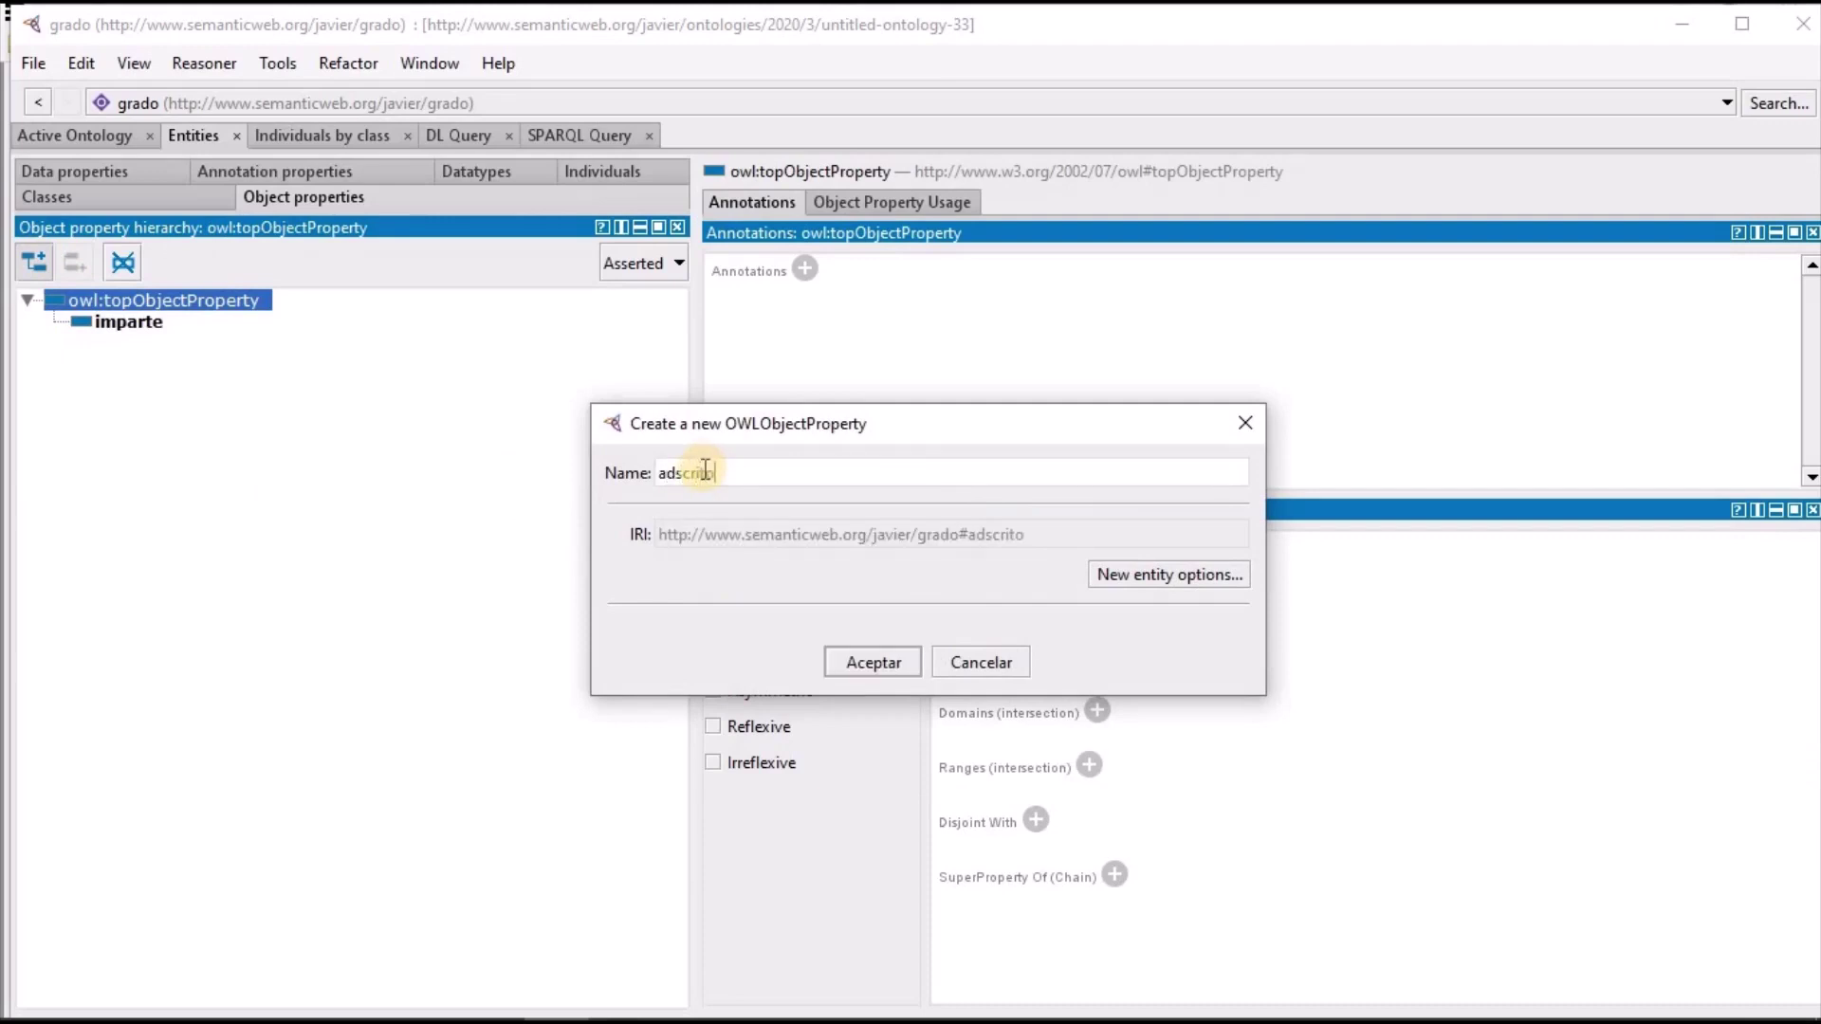
click(871, 662)
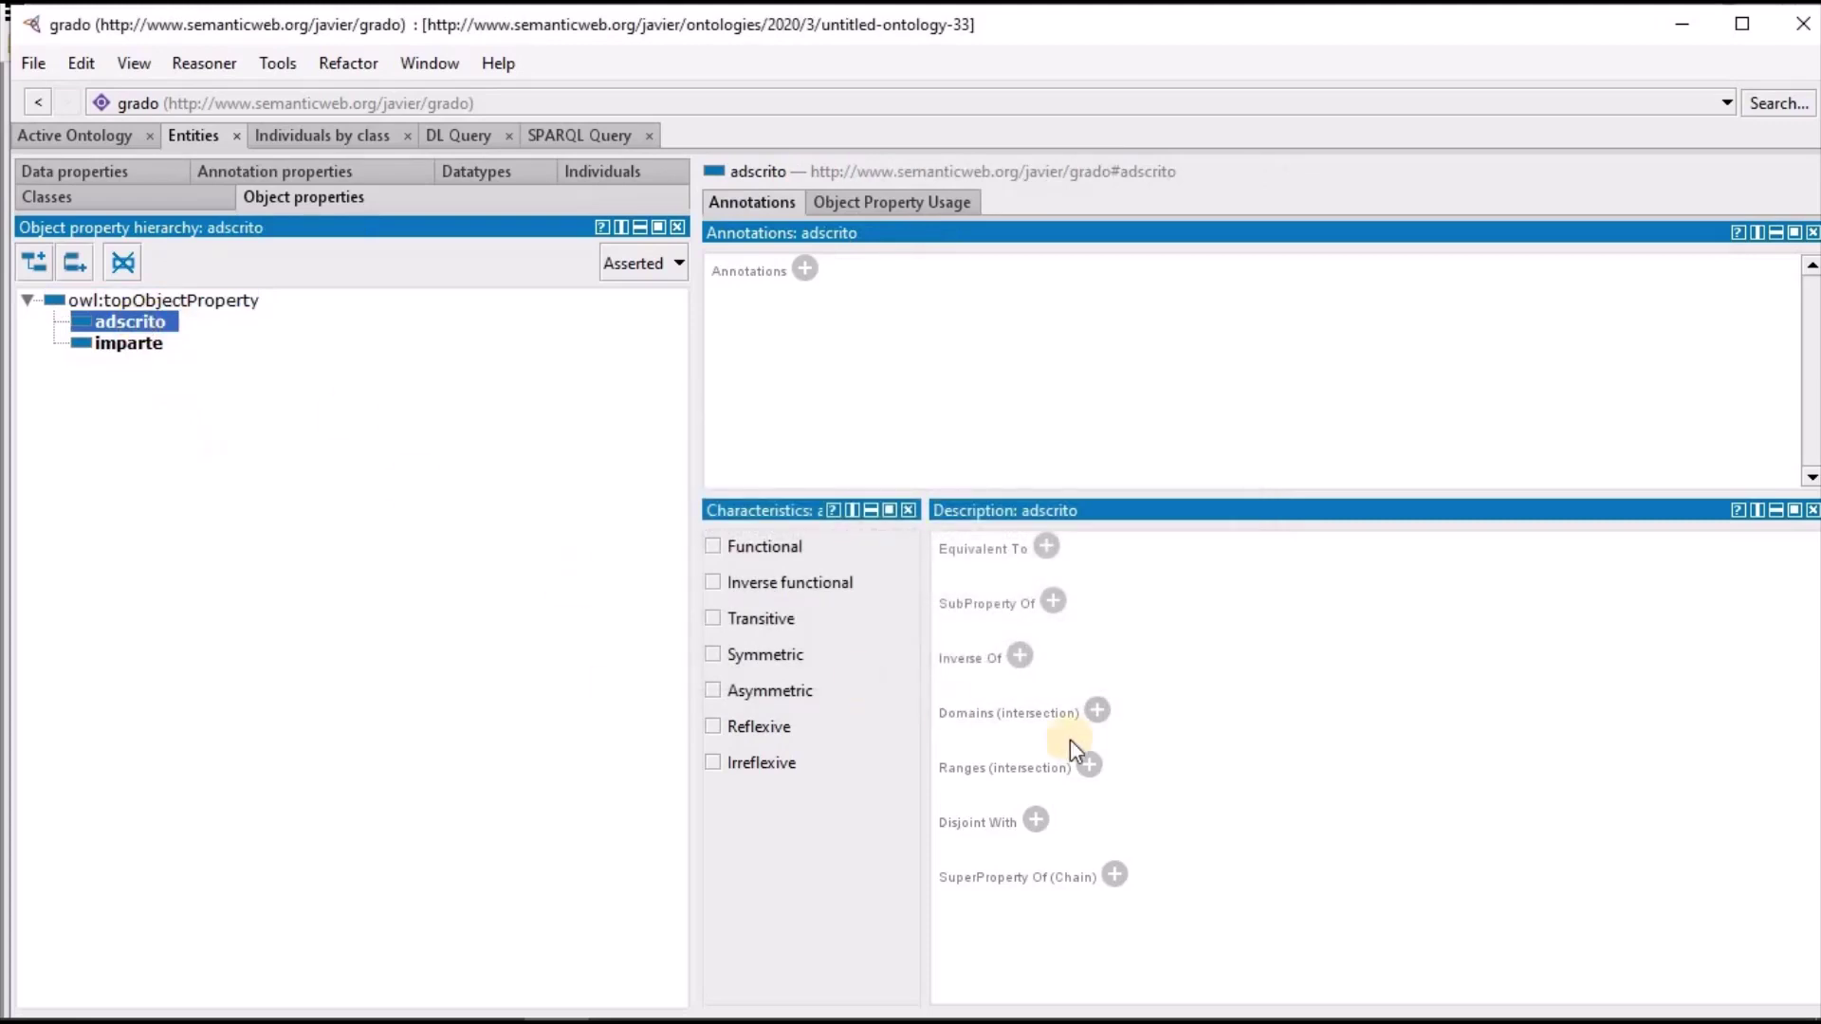
Set the domain of adscrito to Profesor by writing it as a class expression
click(1097, 711)
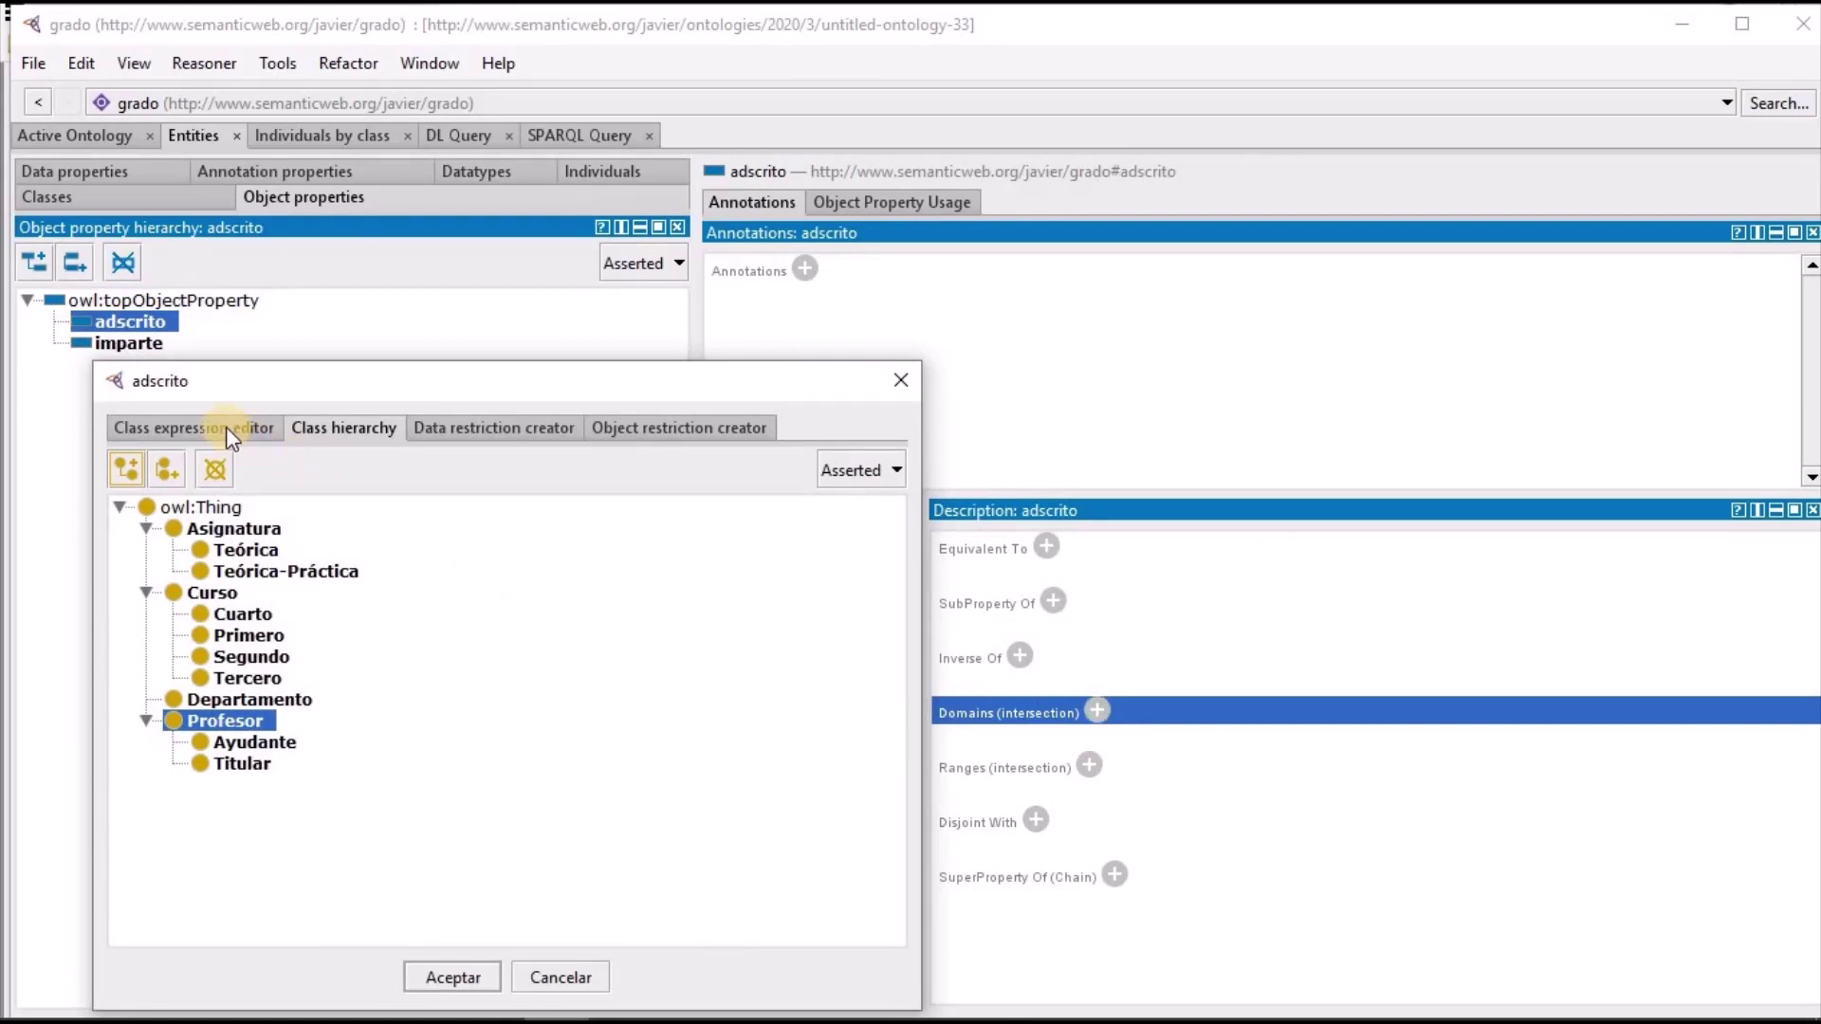
drag(336, 381, 794, 252)
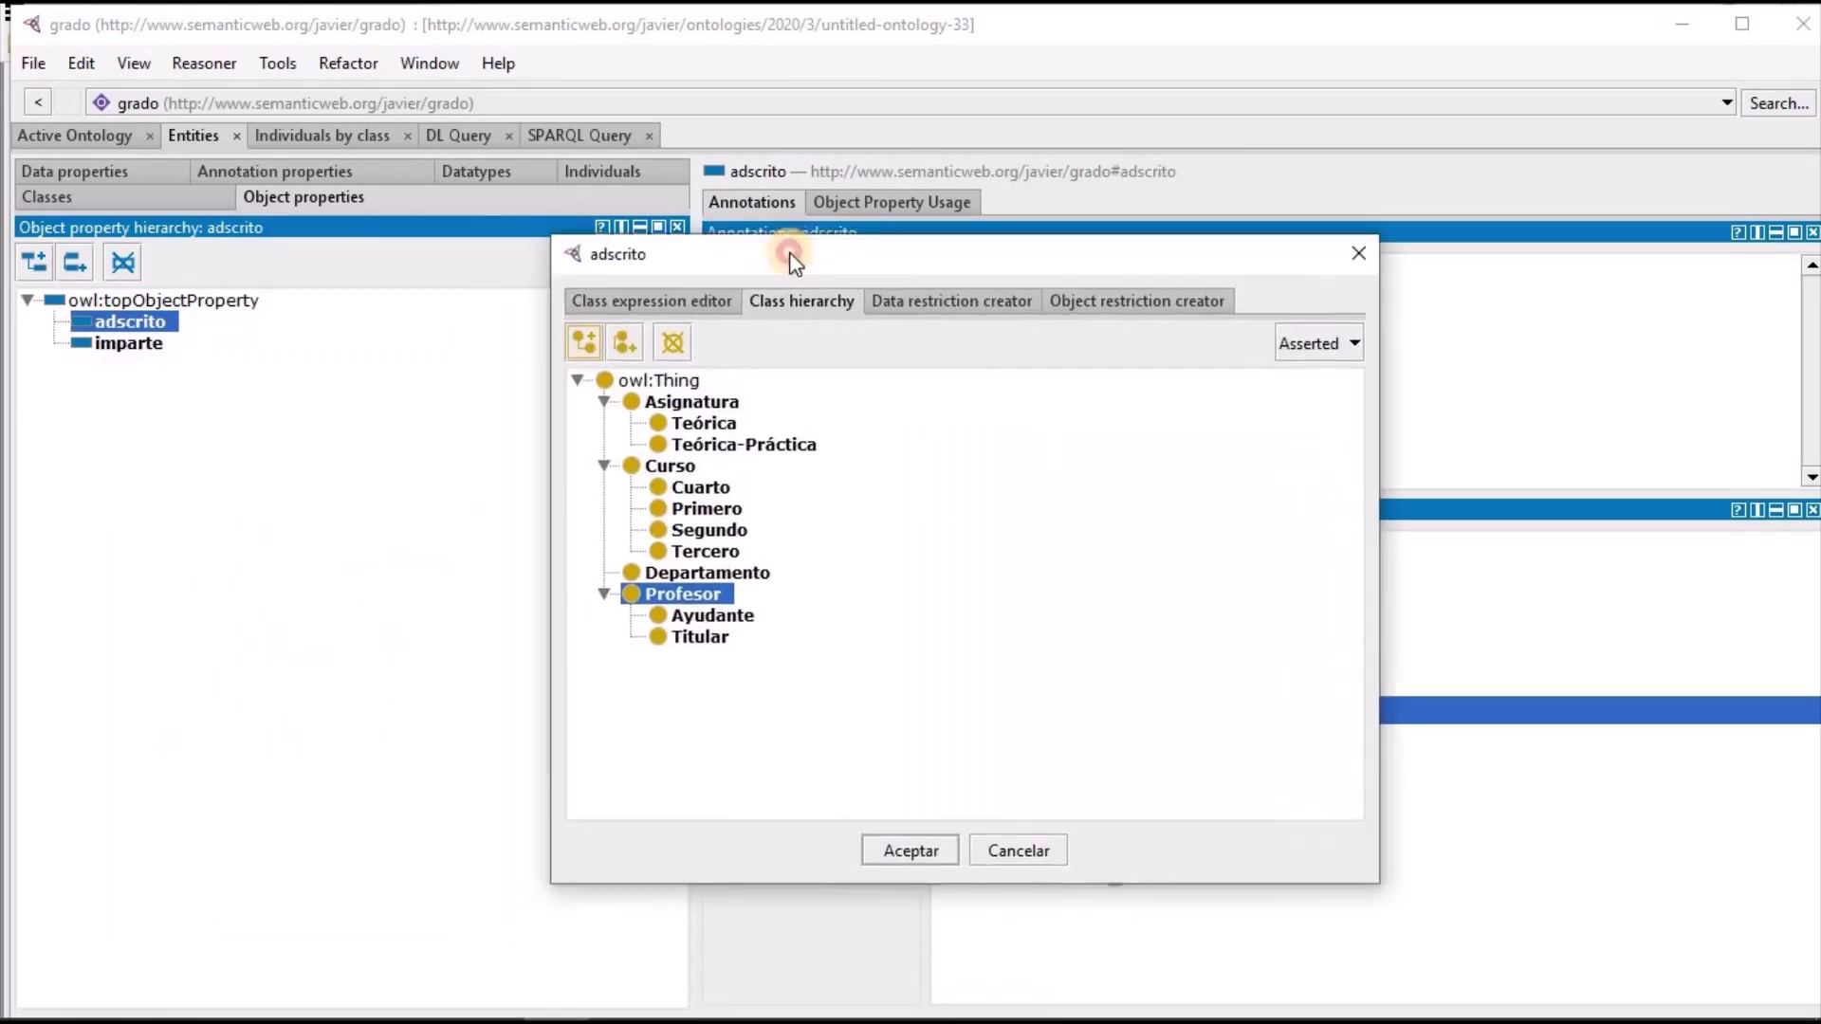
click(662, 295)
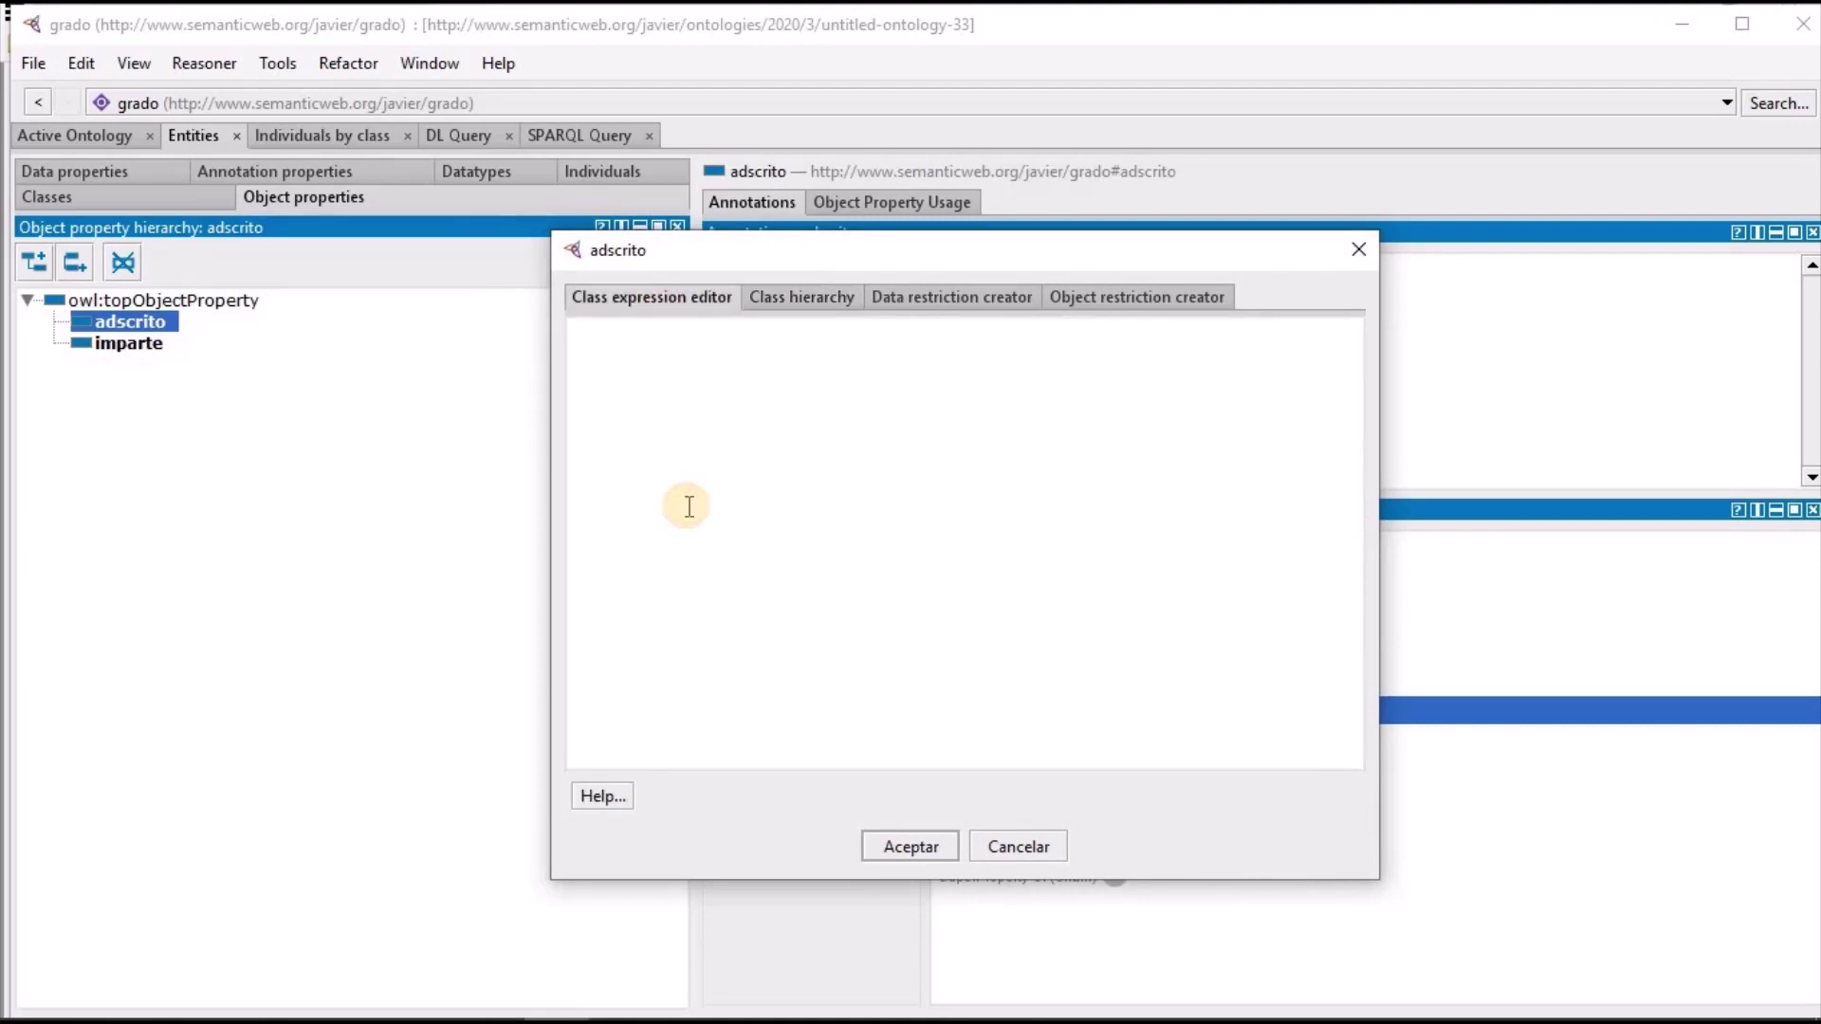
text(Pro)
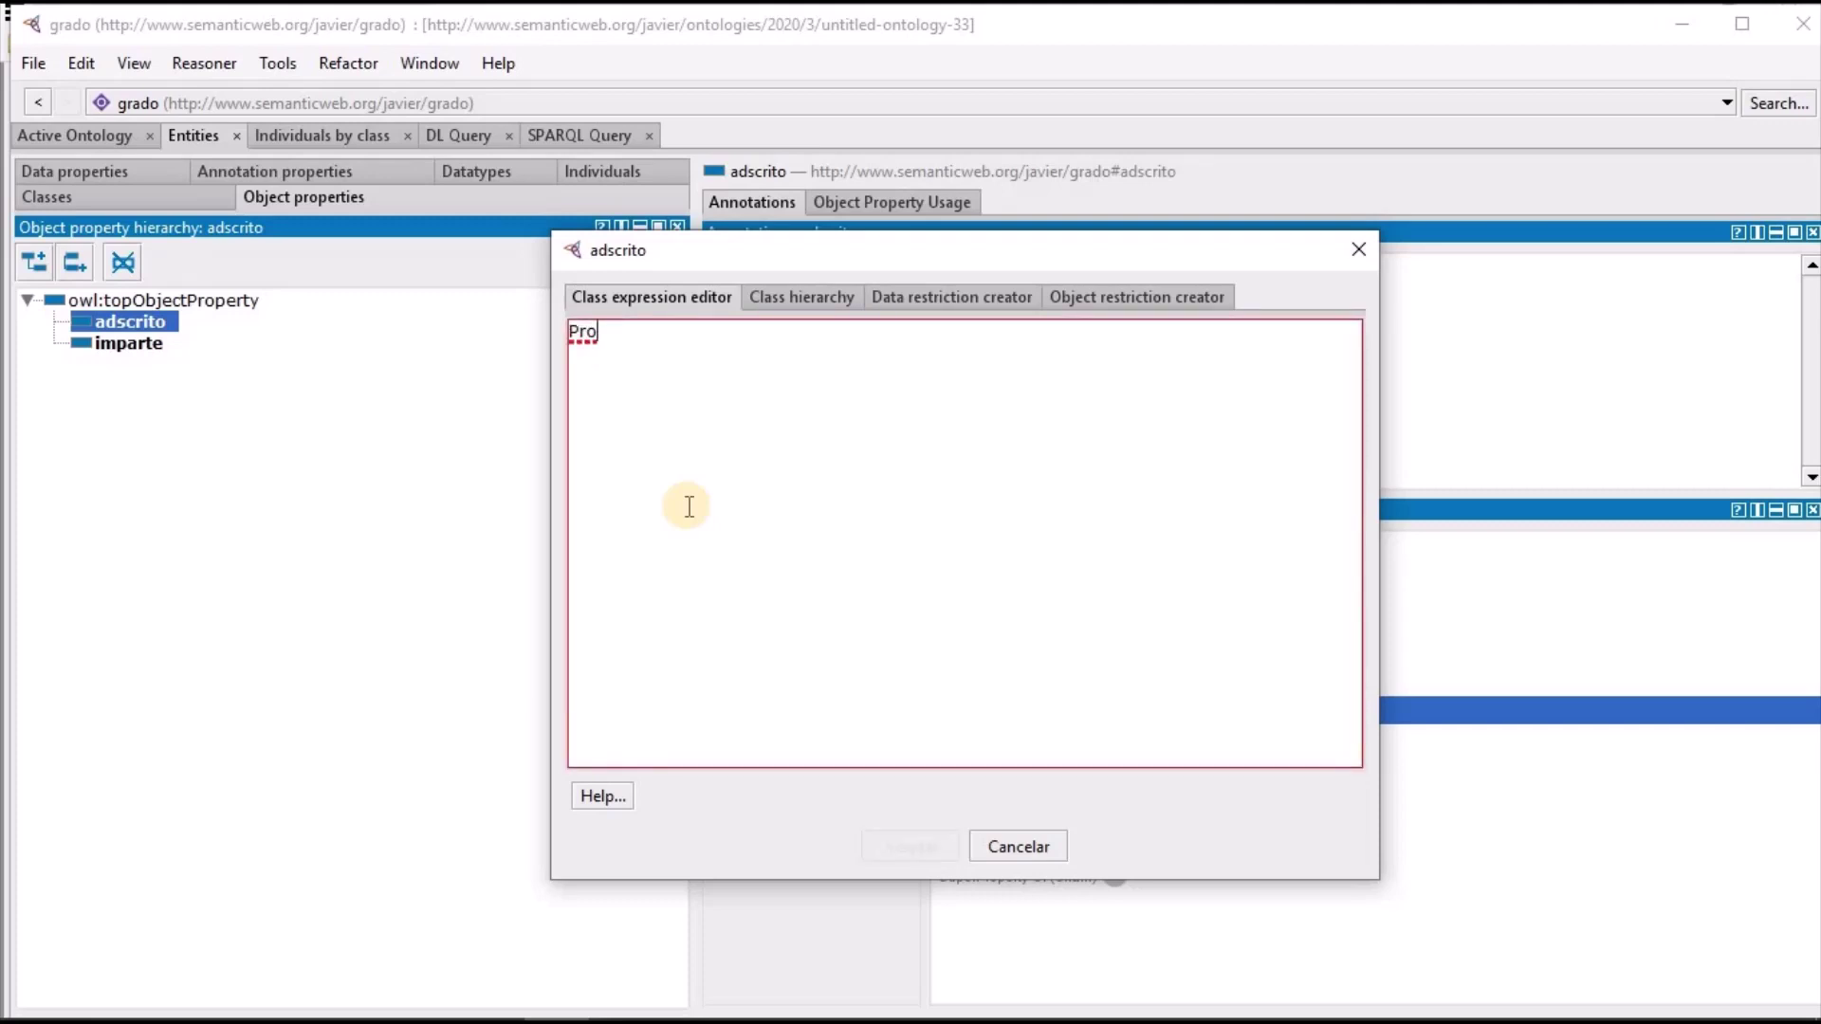
text(fesor)
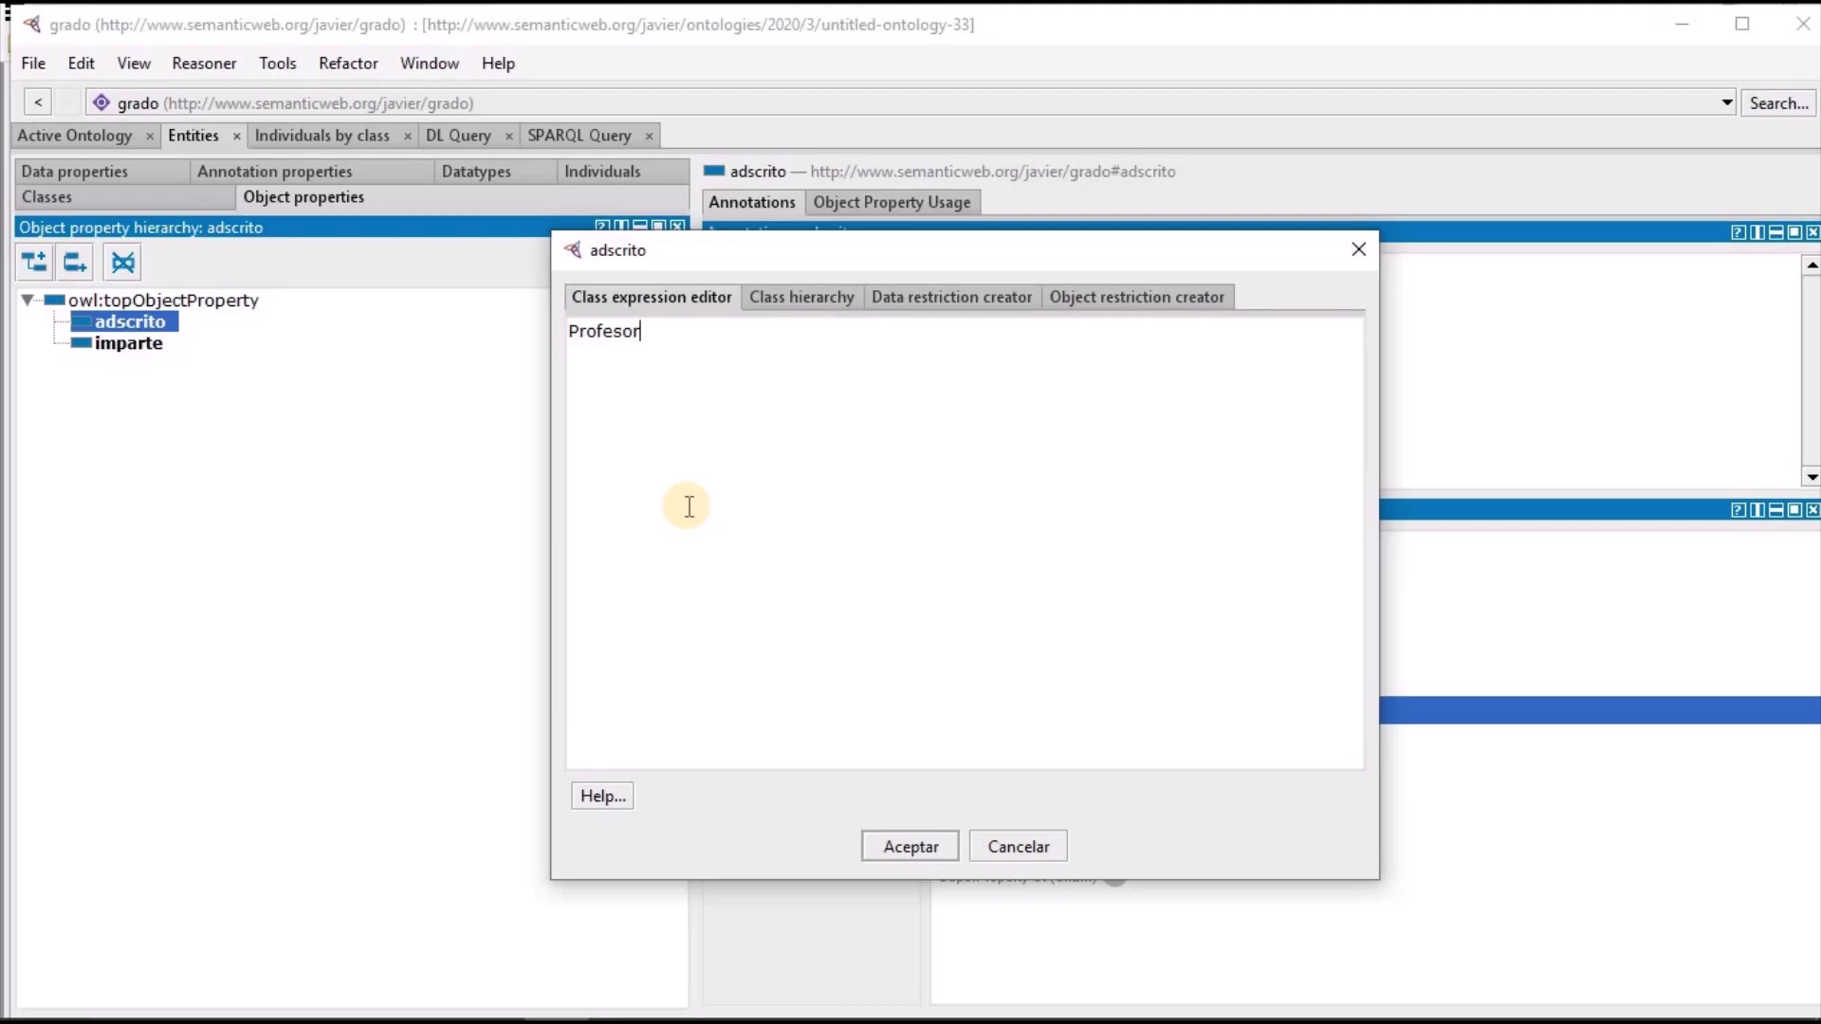
click(906, 844)
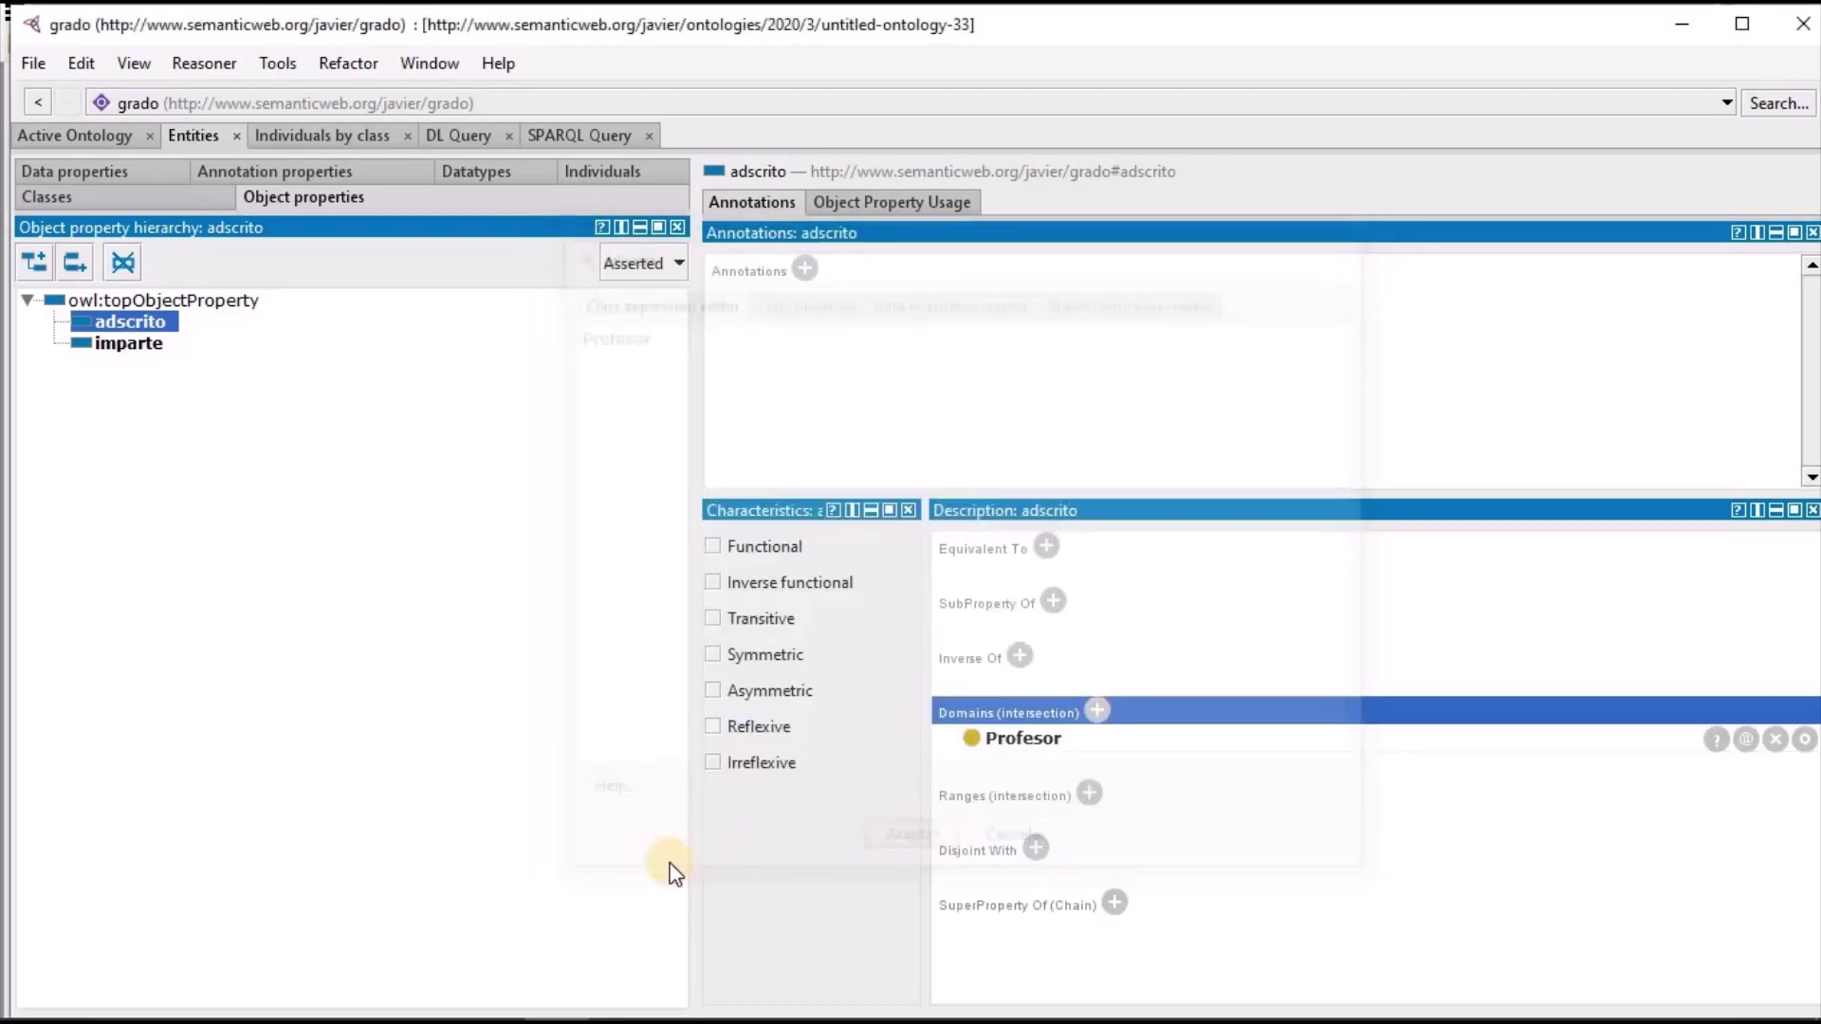
Set the range of adscrito to Departamento as a class expression and compare its description with that of imparte
click(1088, 793)
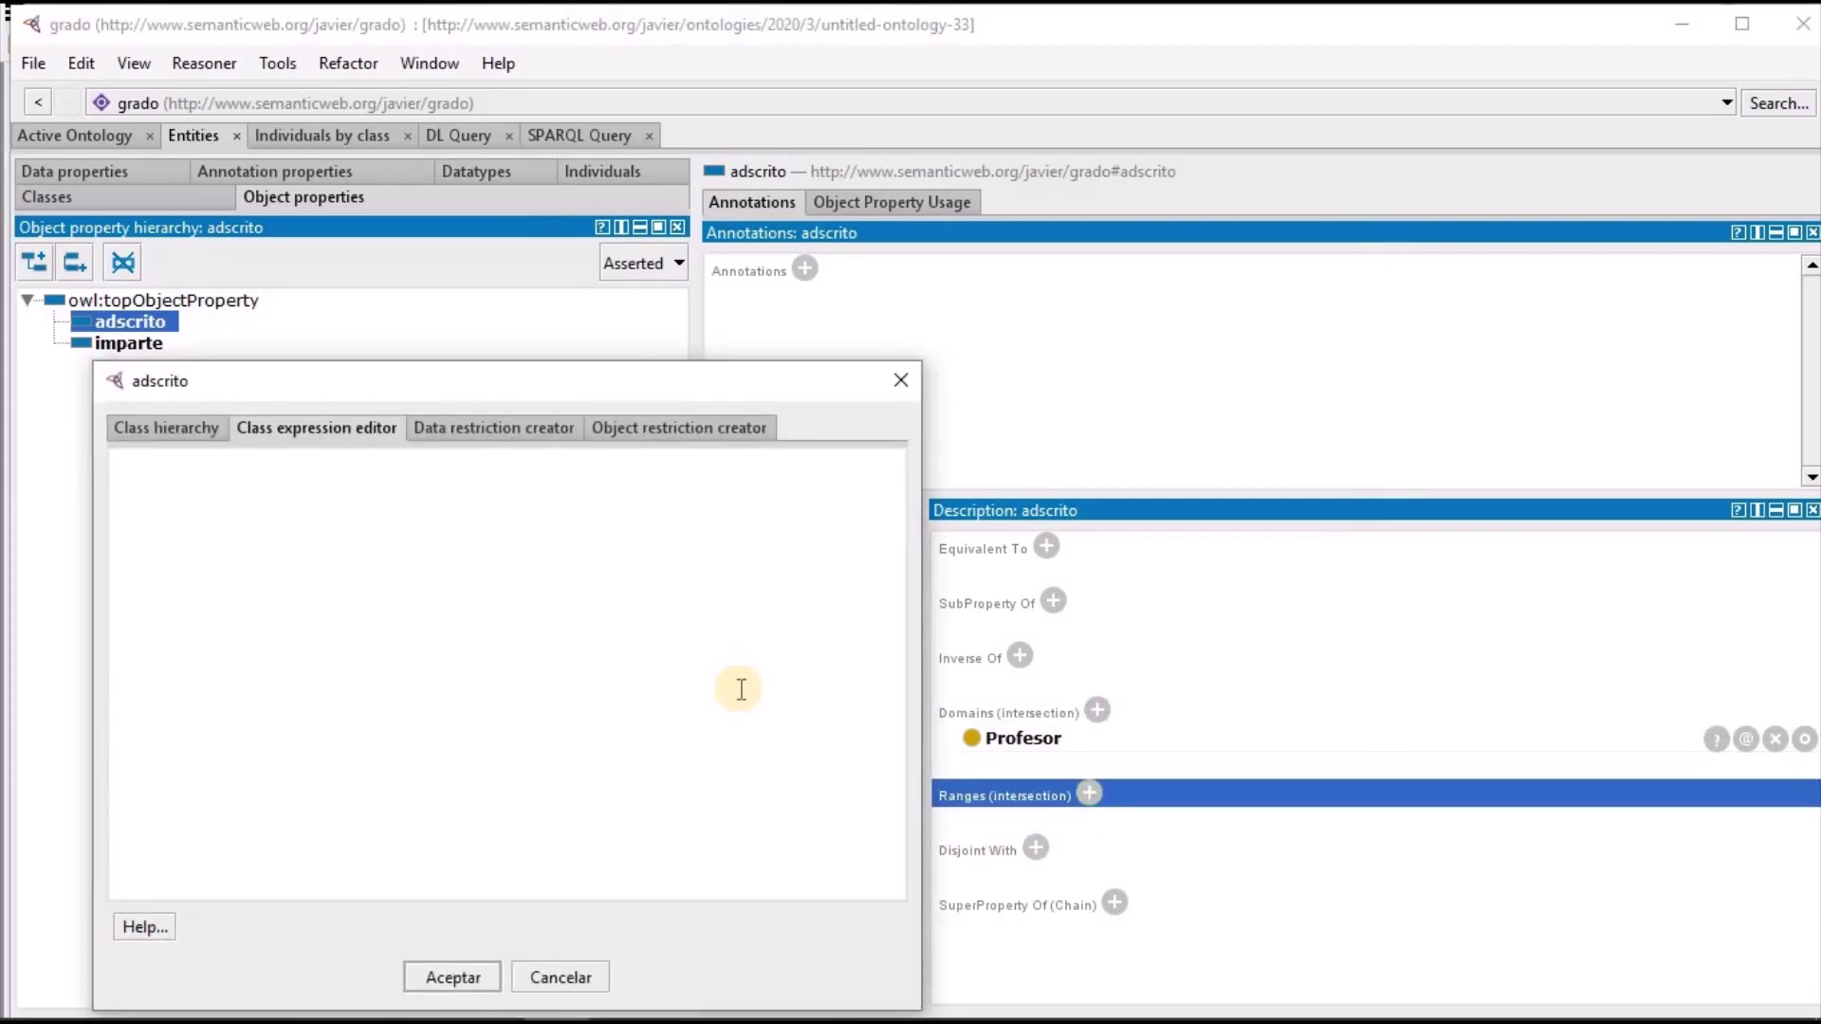
text(De)
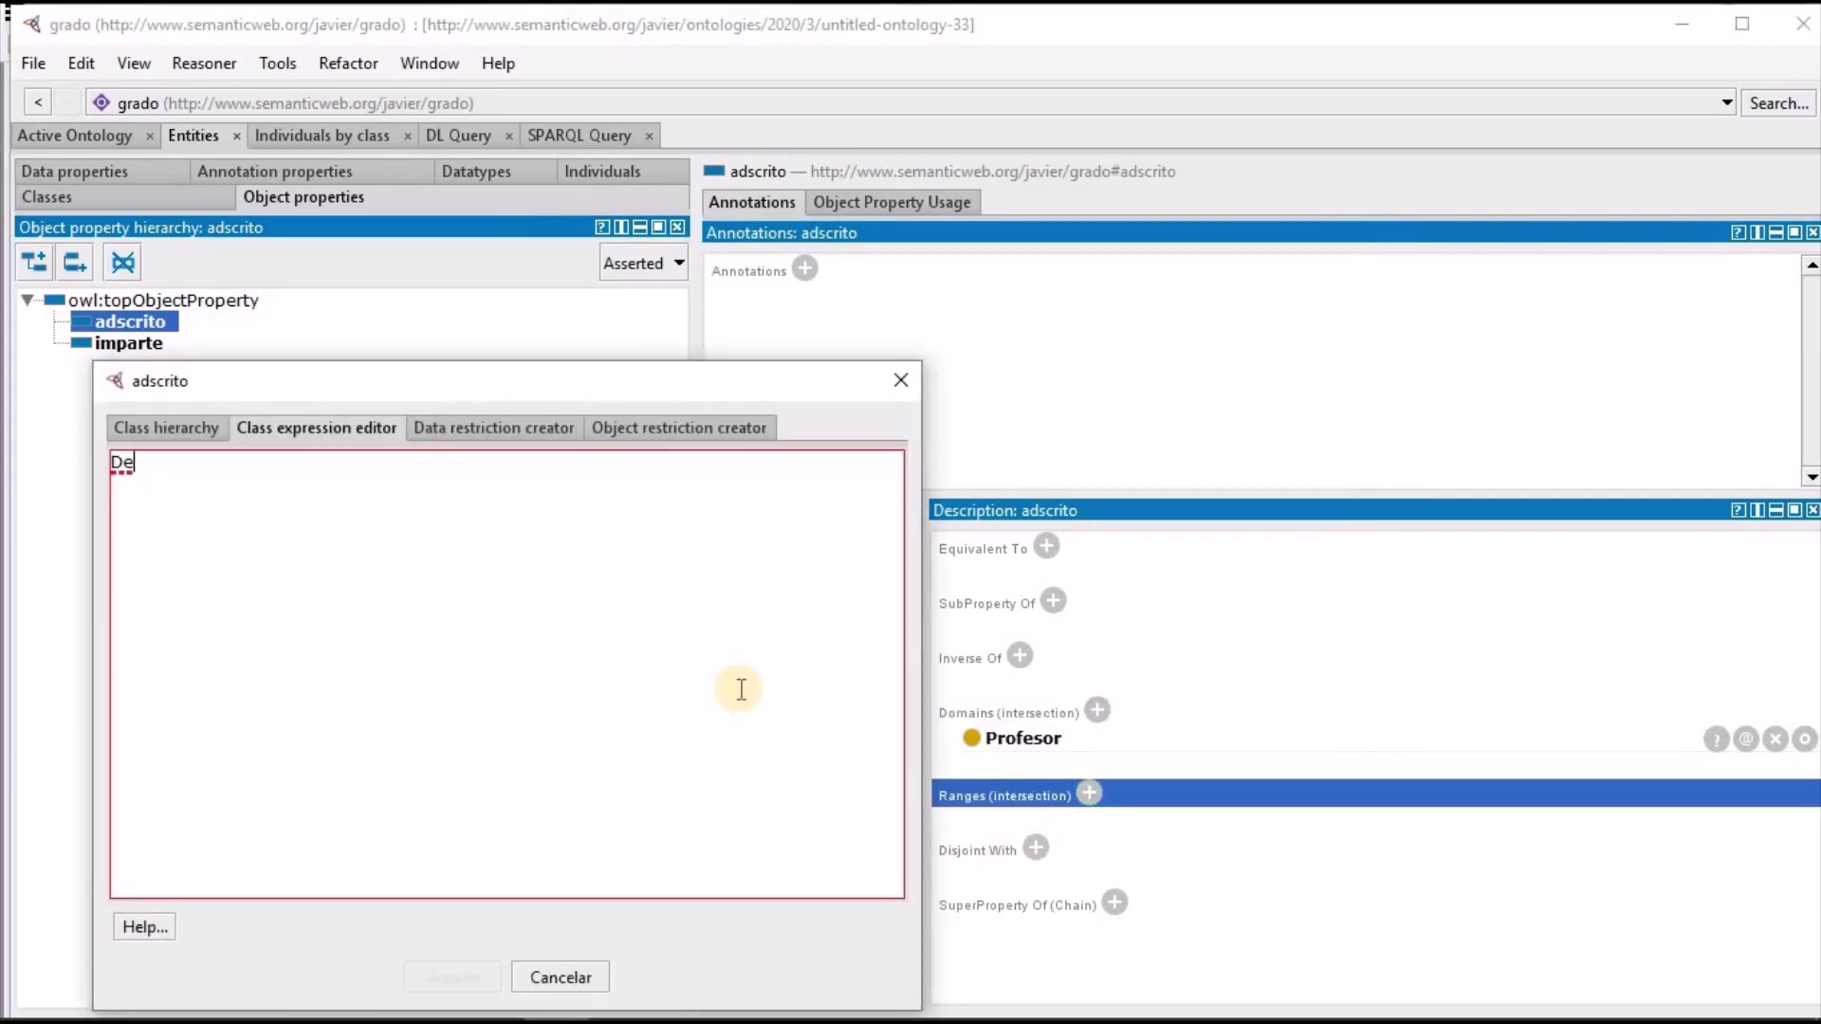
key(Tab)
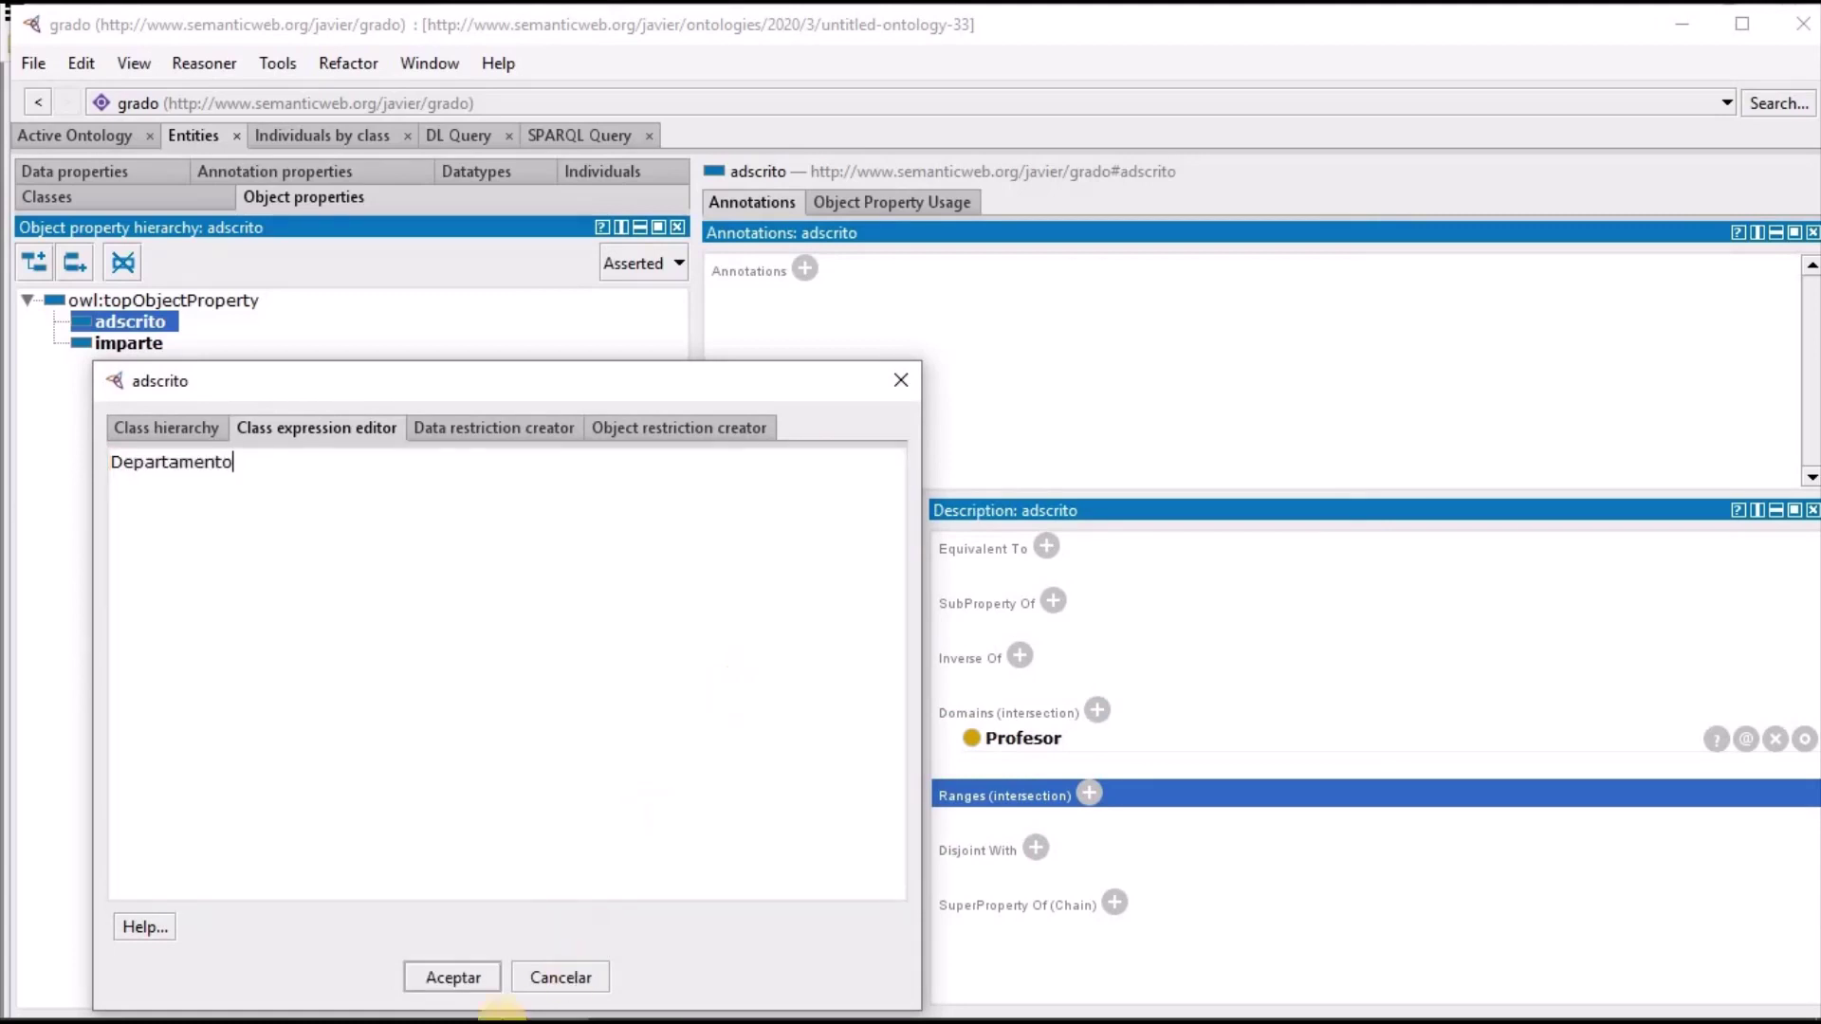
click(442, 973)
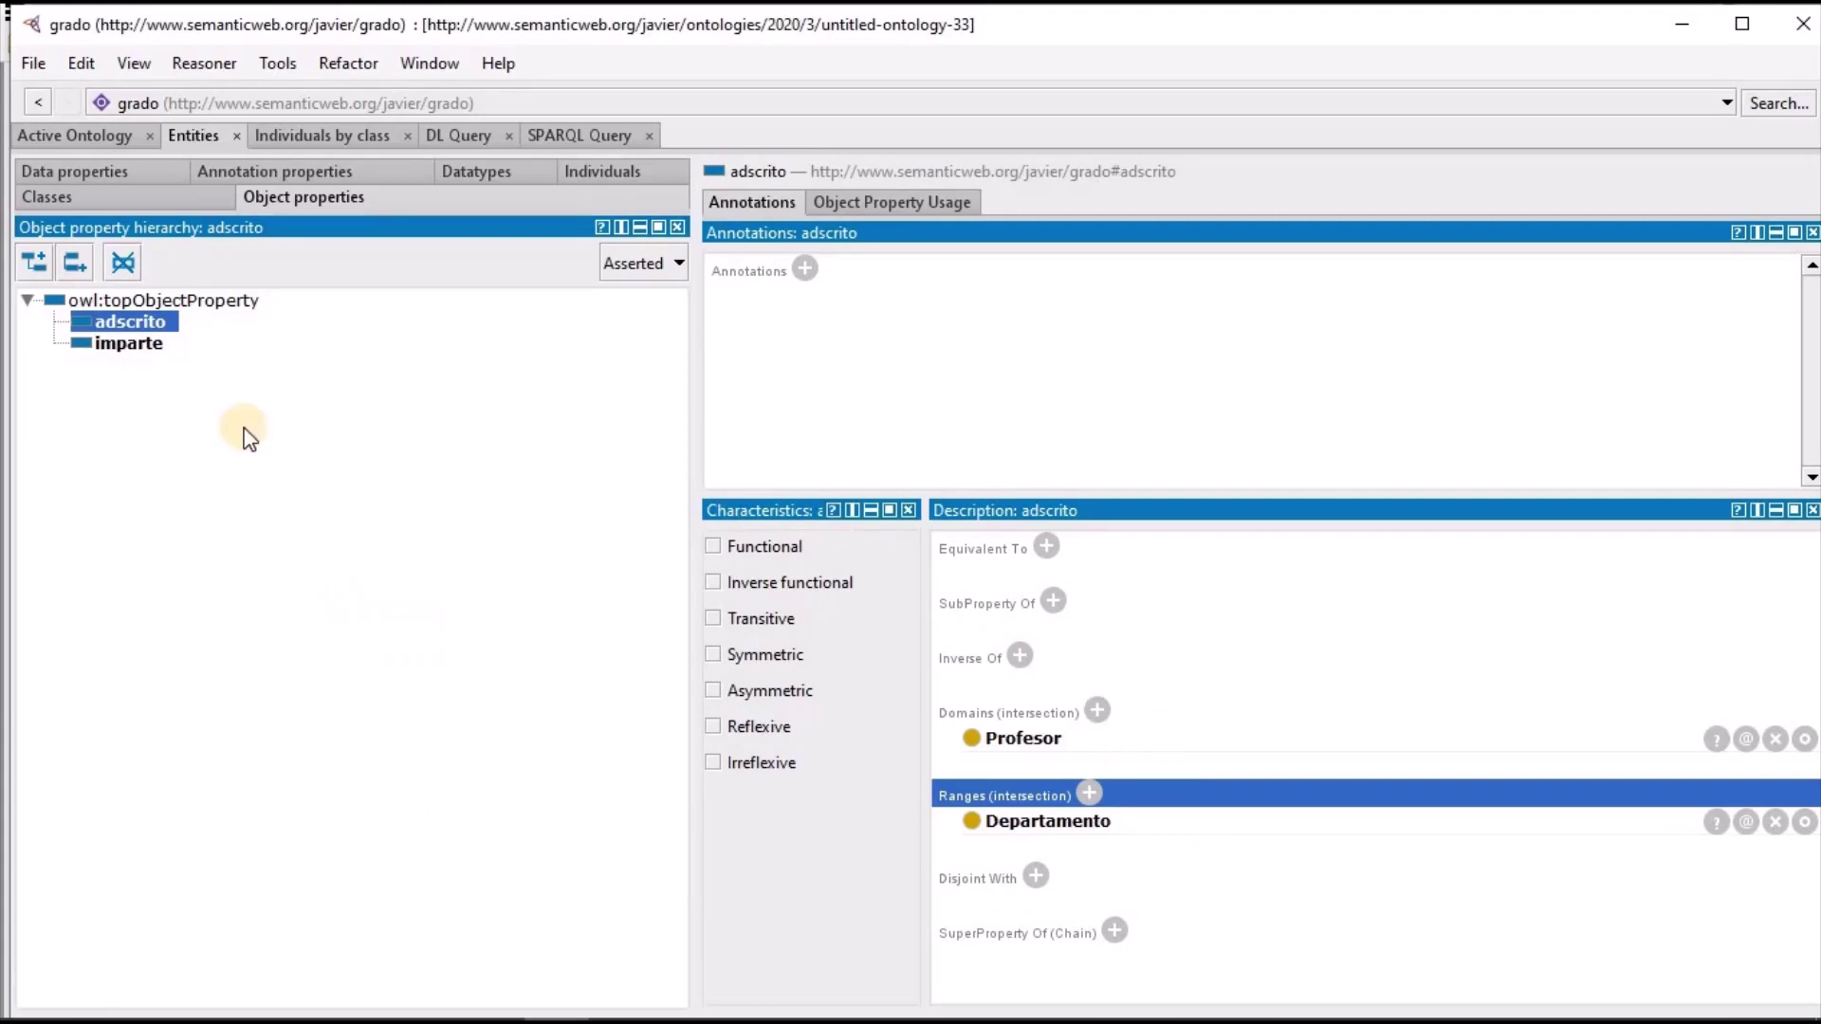
click(144, 341)
click(144, 321)
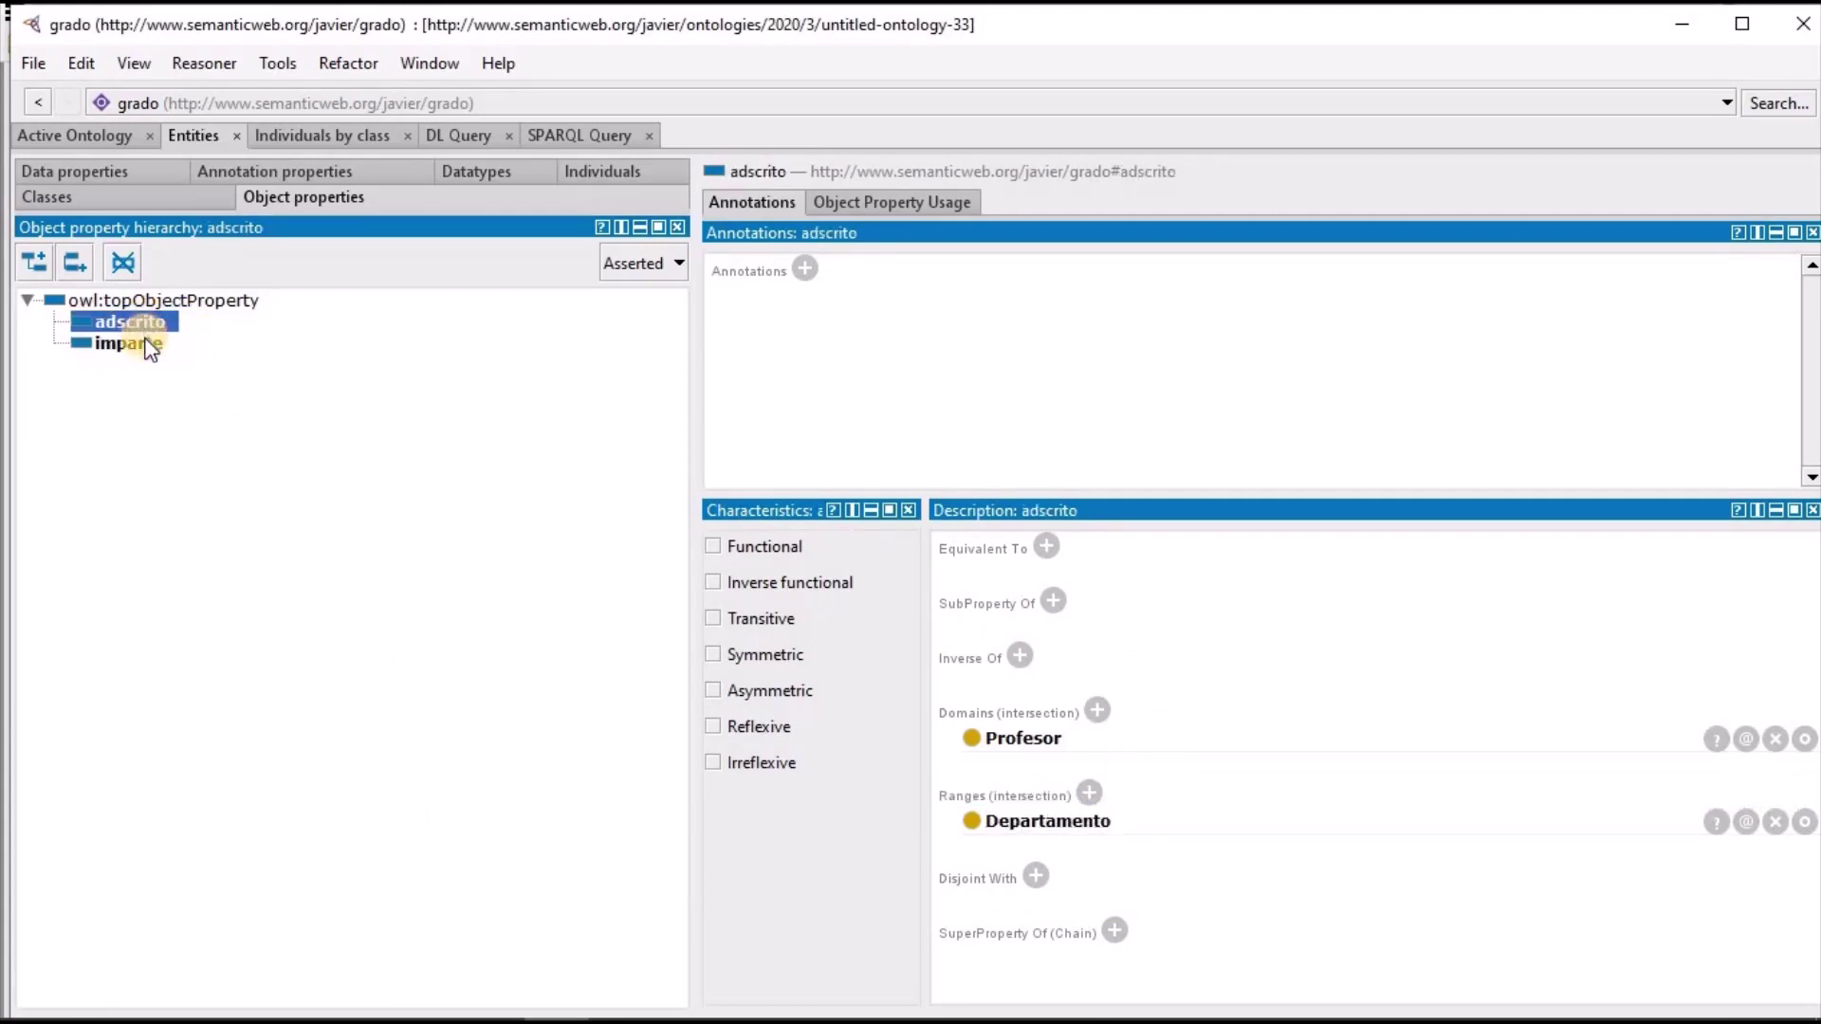
click(142, 342)
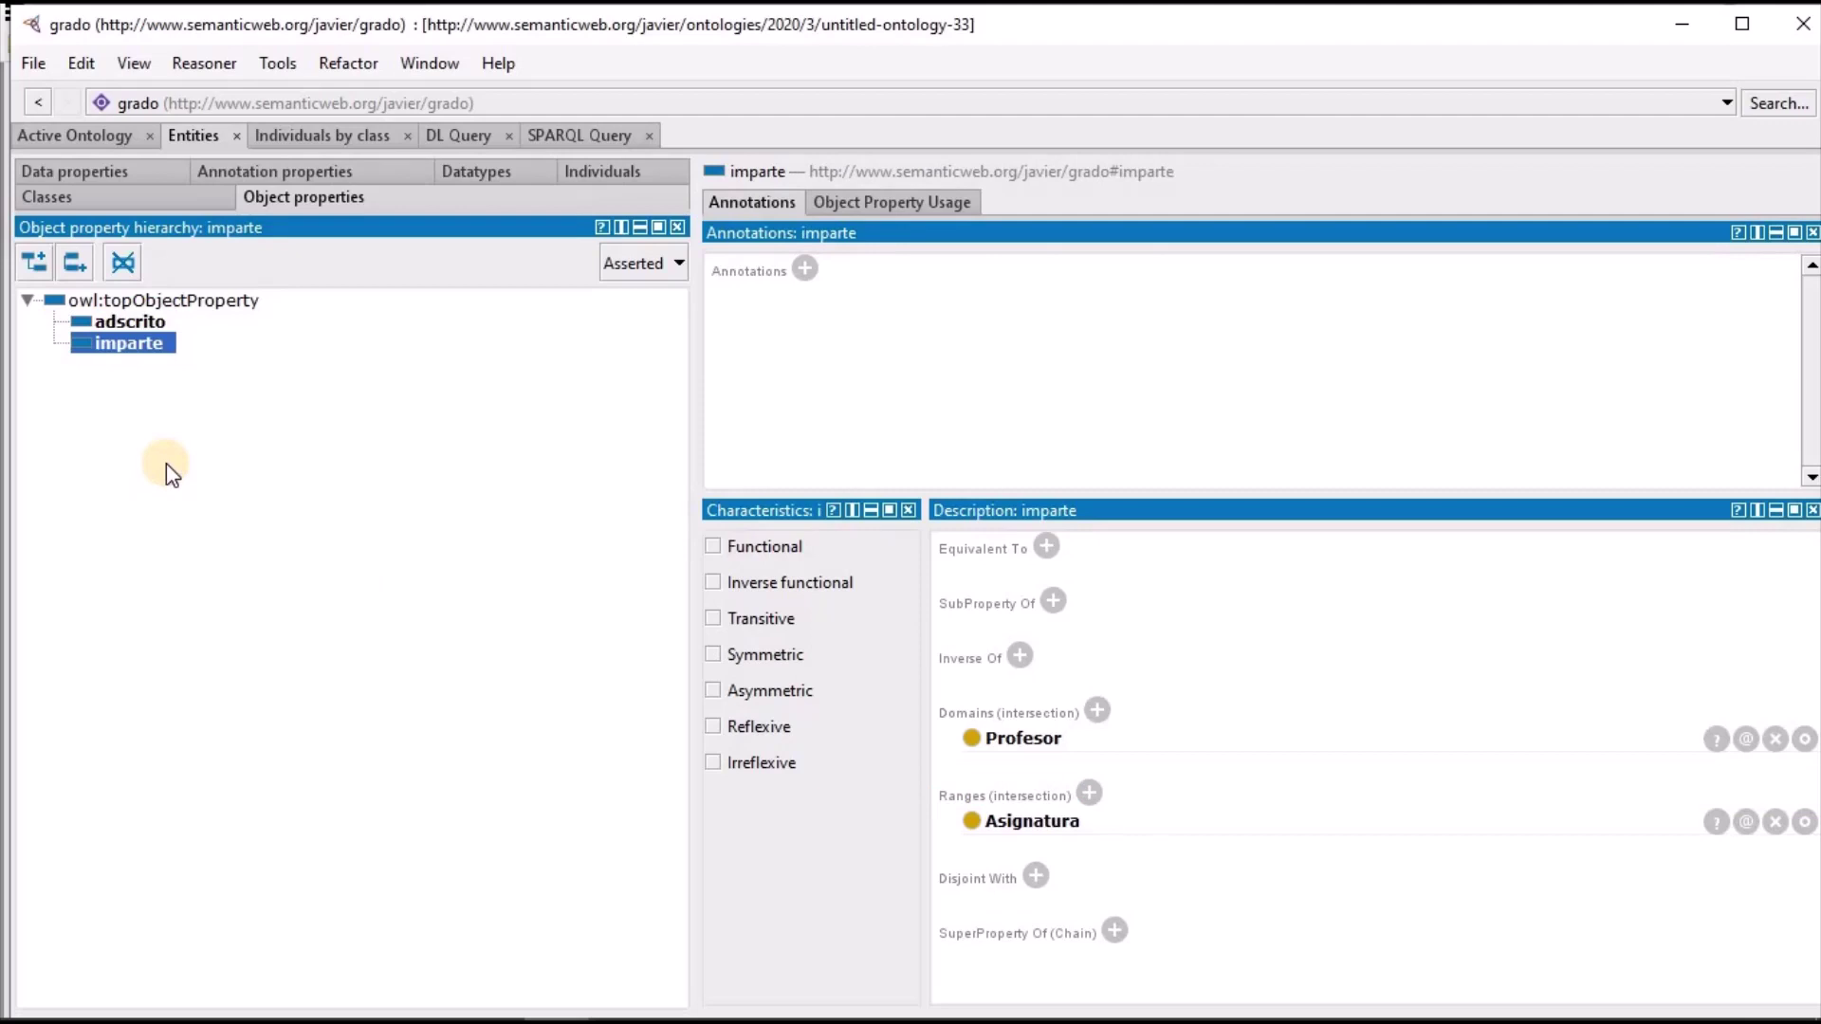
Create a data property named código under owl:topDataProperty
click(105, 171)
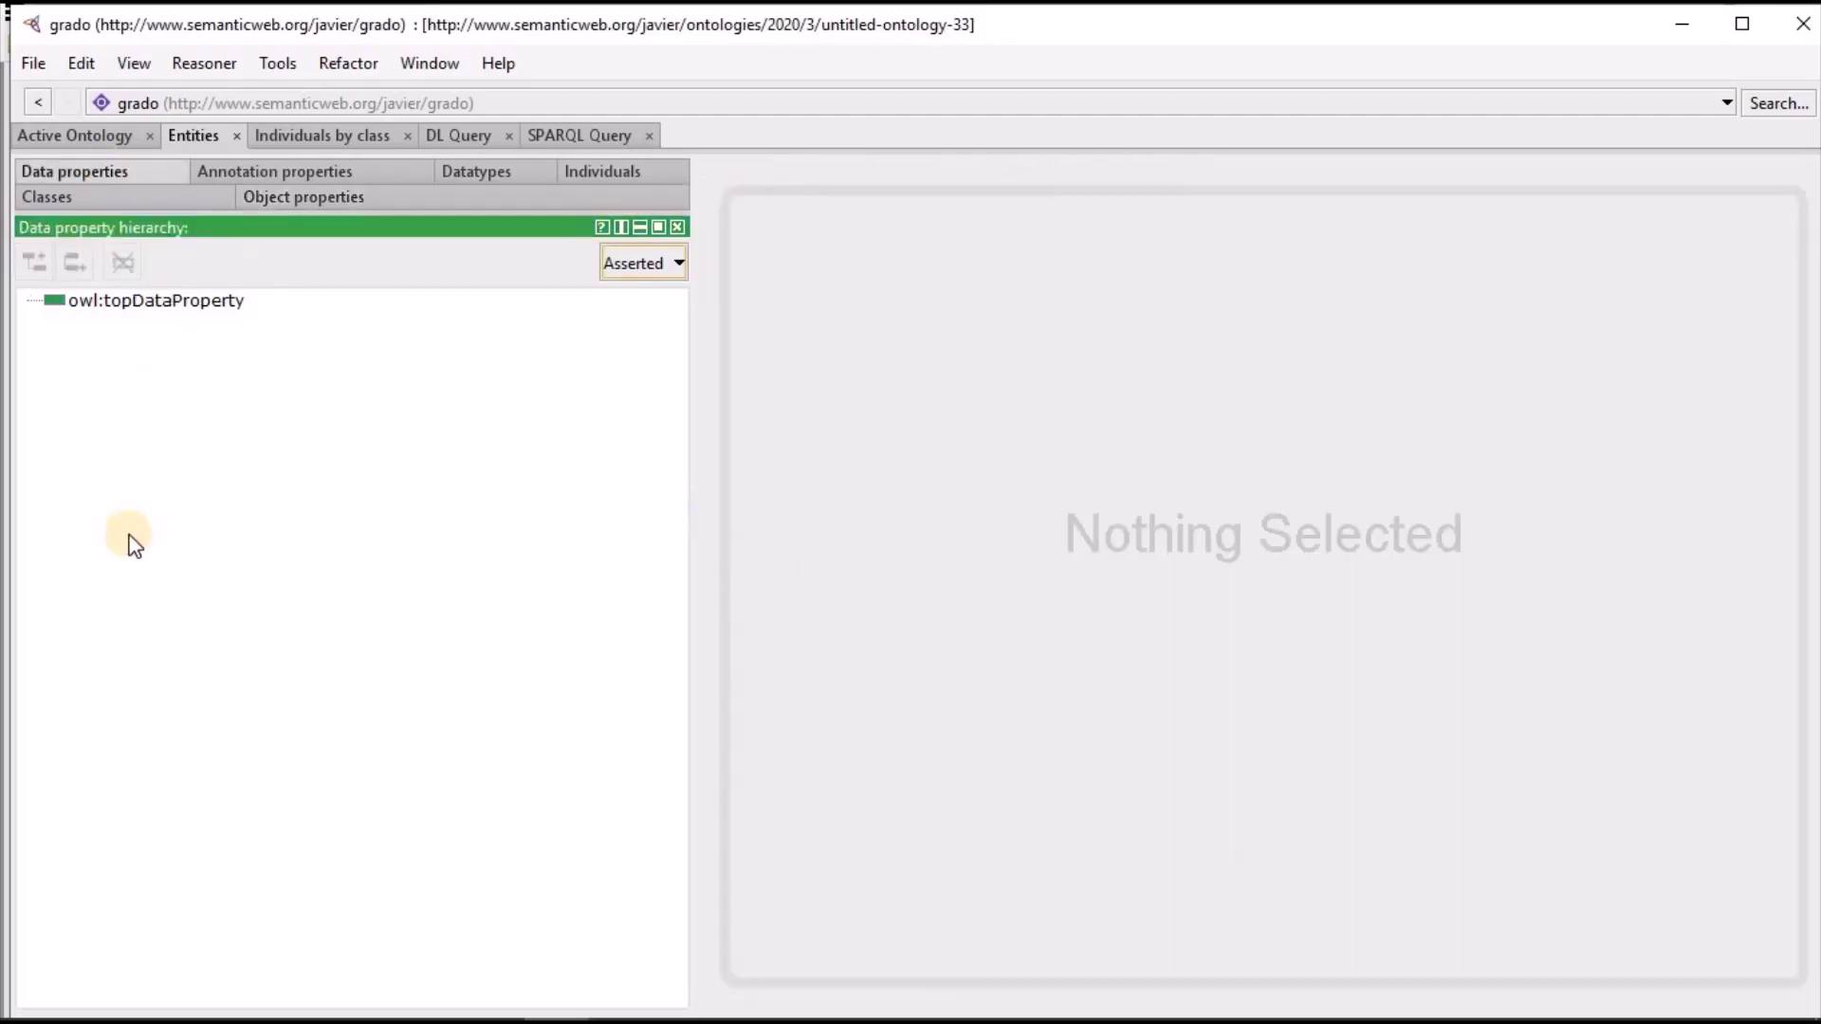
click(186, 303)
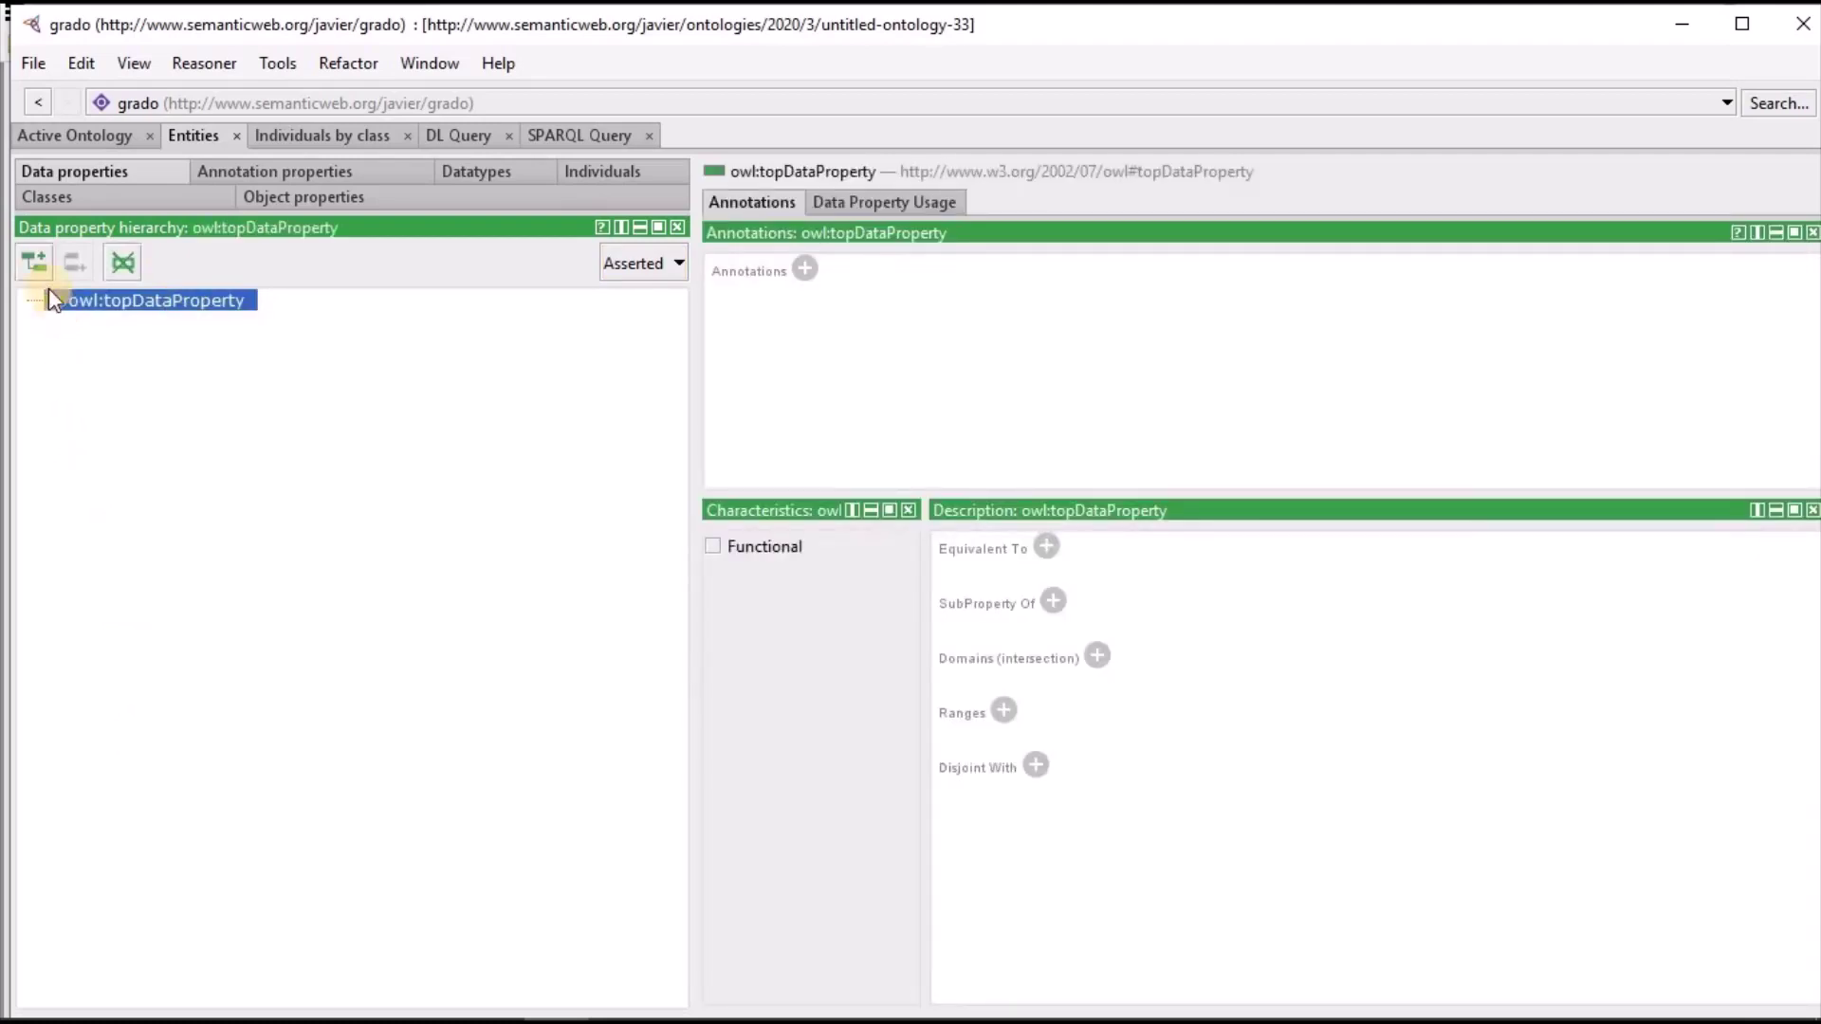
click(37, 259)
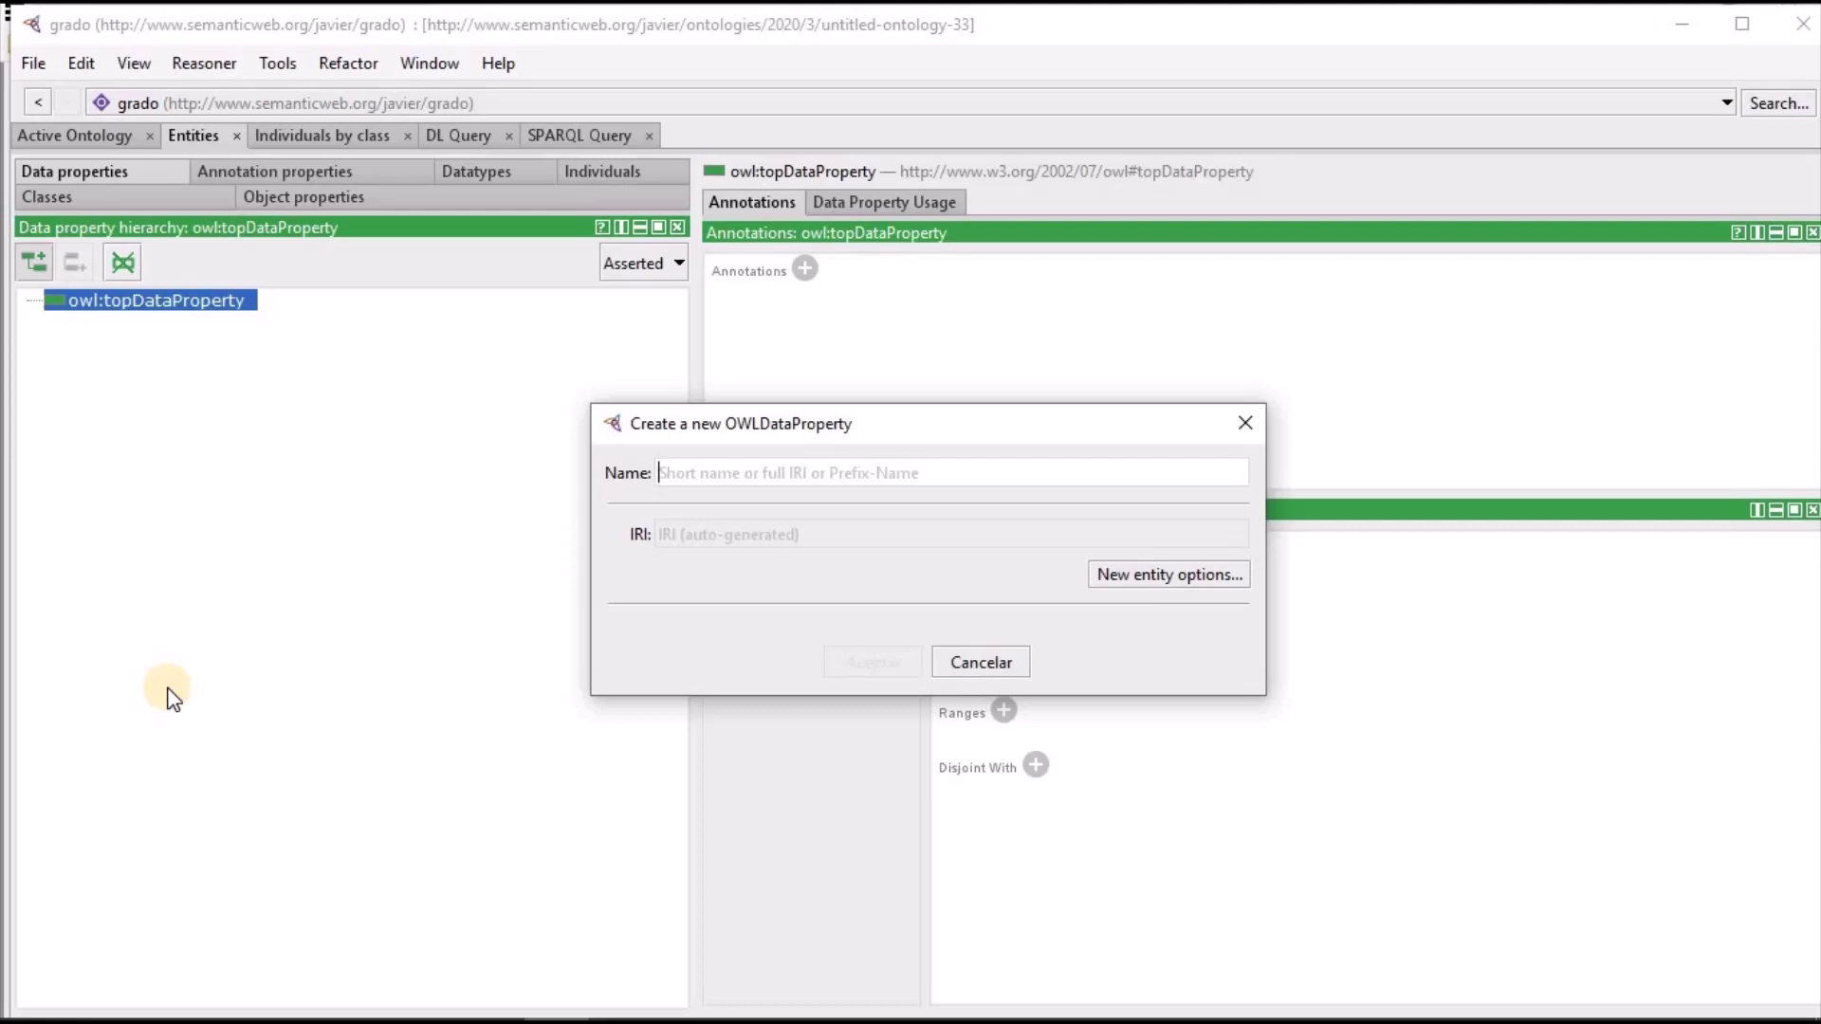
text(código)
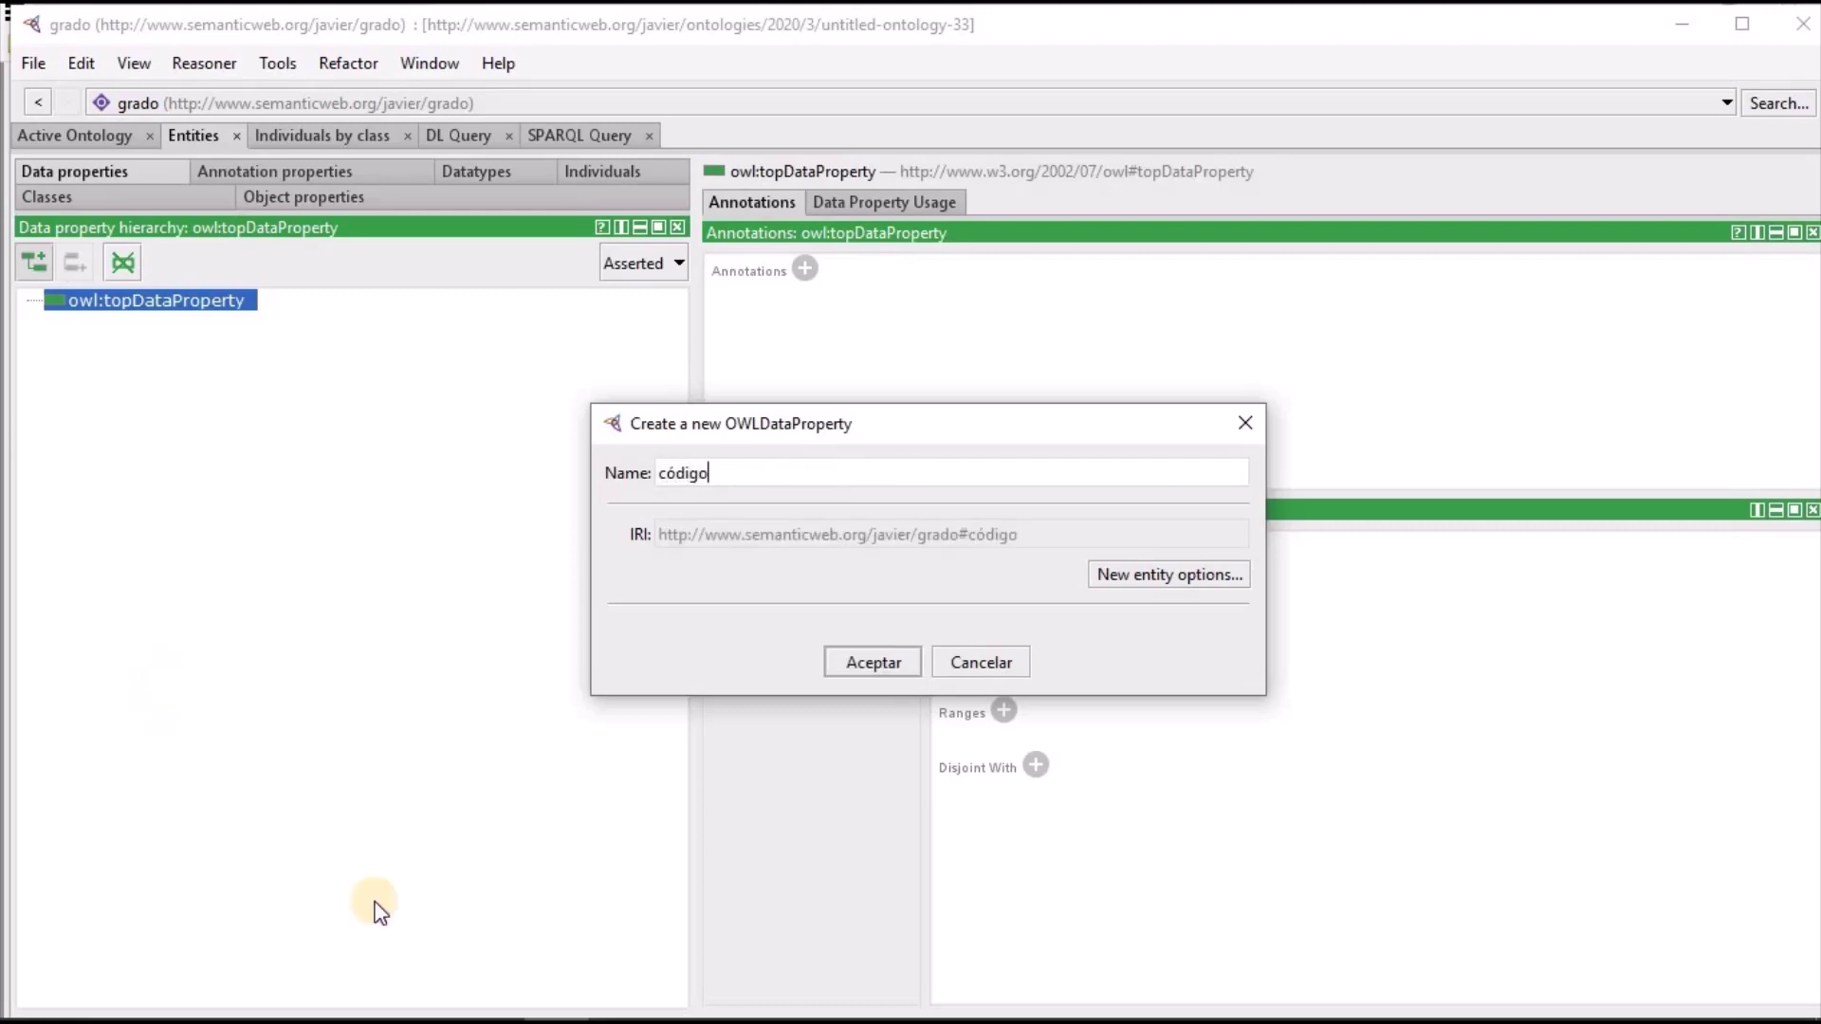
click(874, 662)
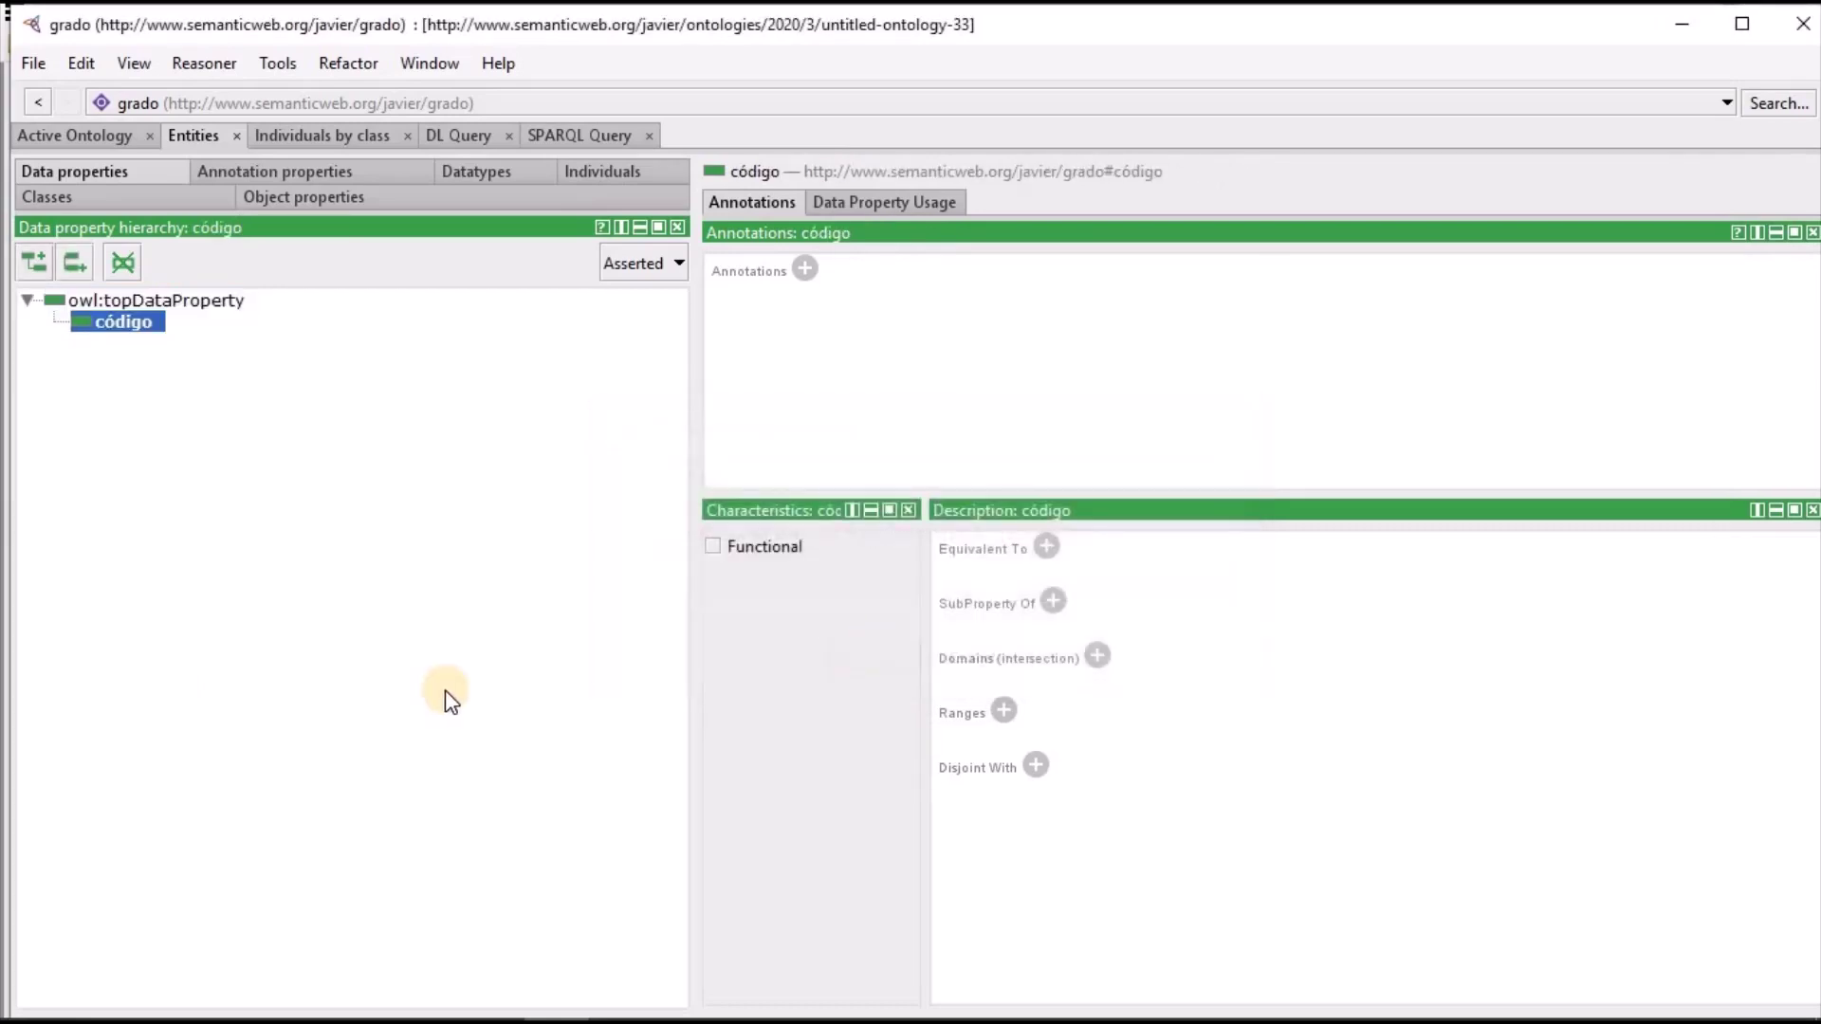
Set the domain of the data property código to Asignatura by writing it as a class expression
click(1097, 656)
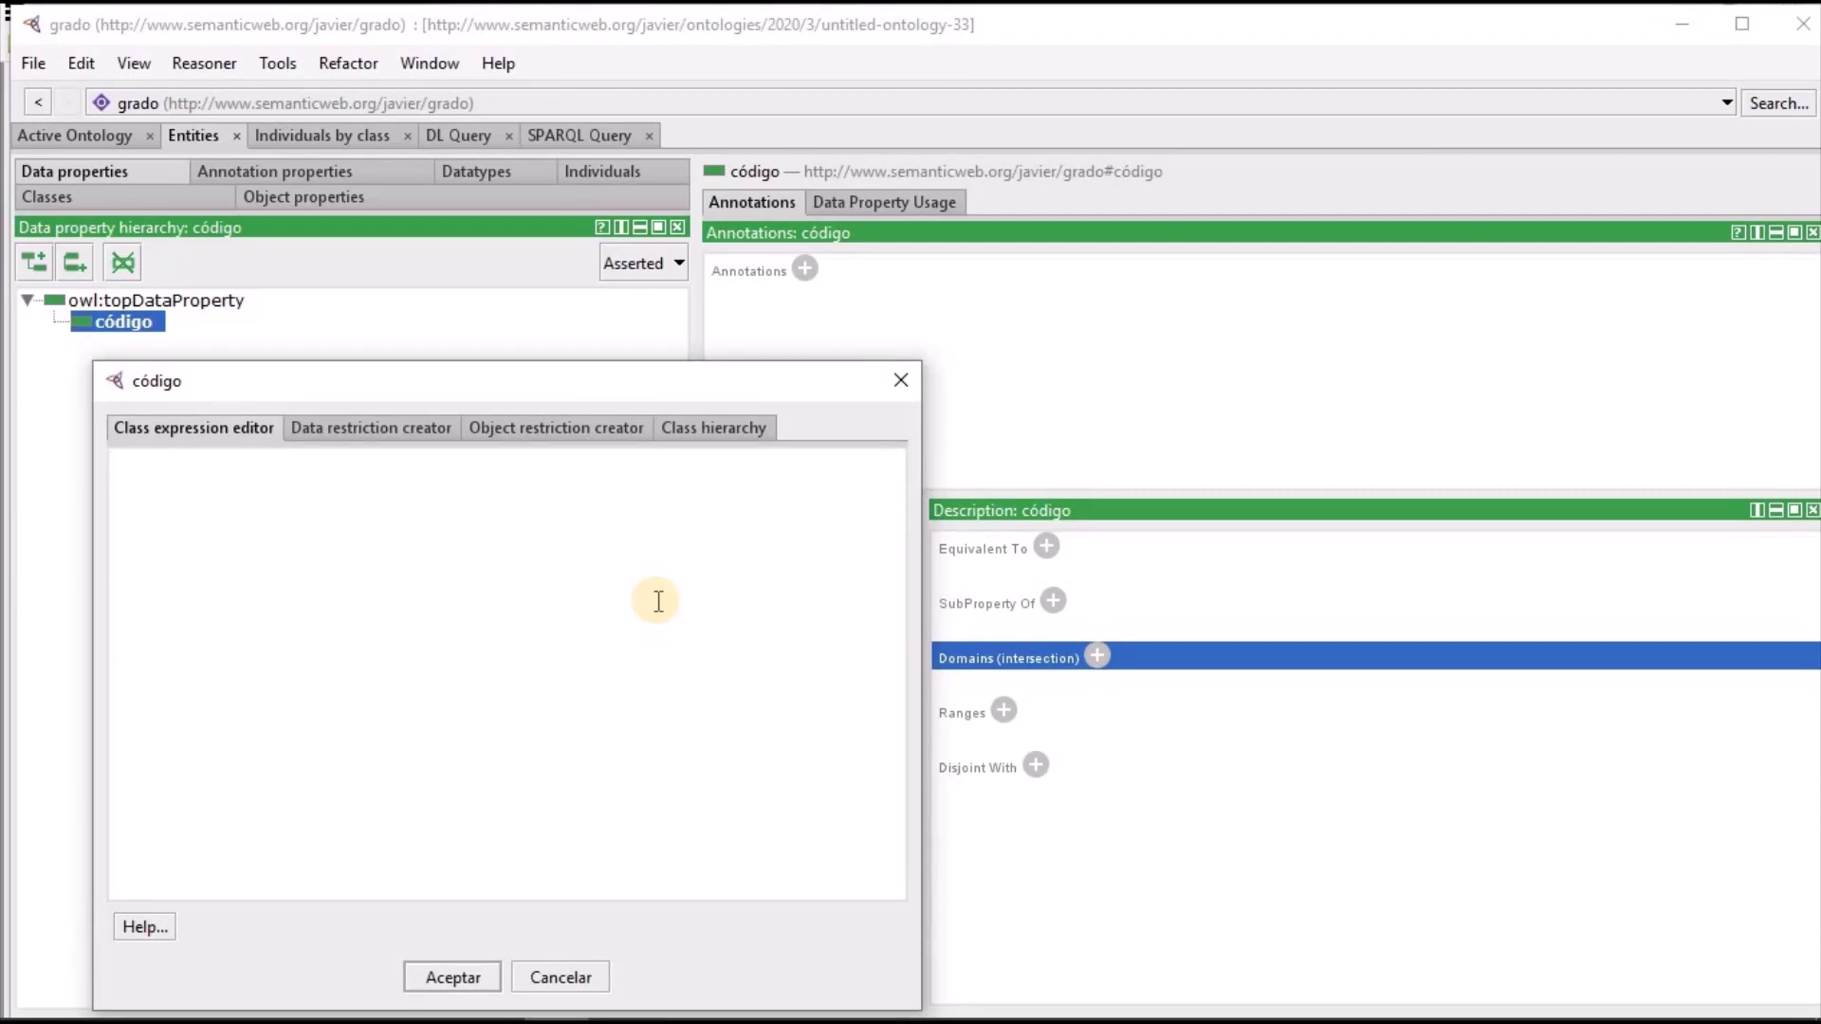
text(Asignatura)
click(446, 977)
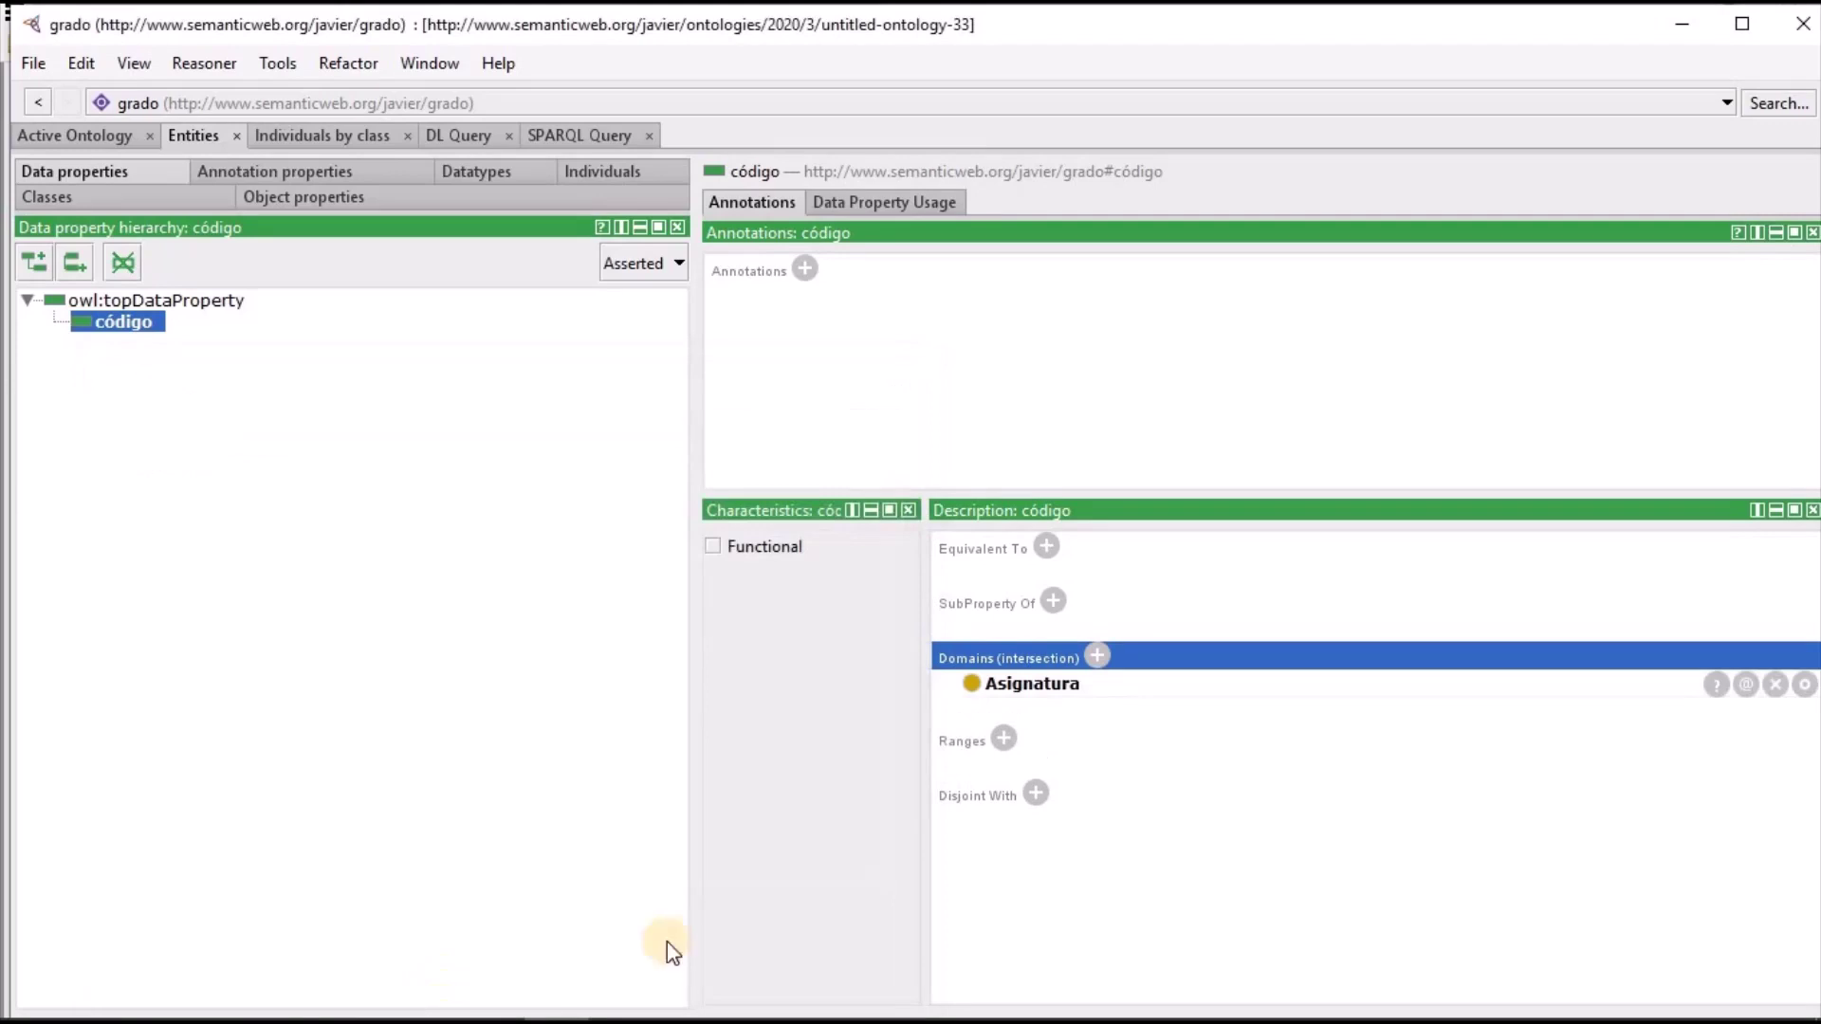
Set the range of the data property código to the built-in datatype xsd:integer
click(1004, 739)
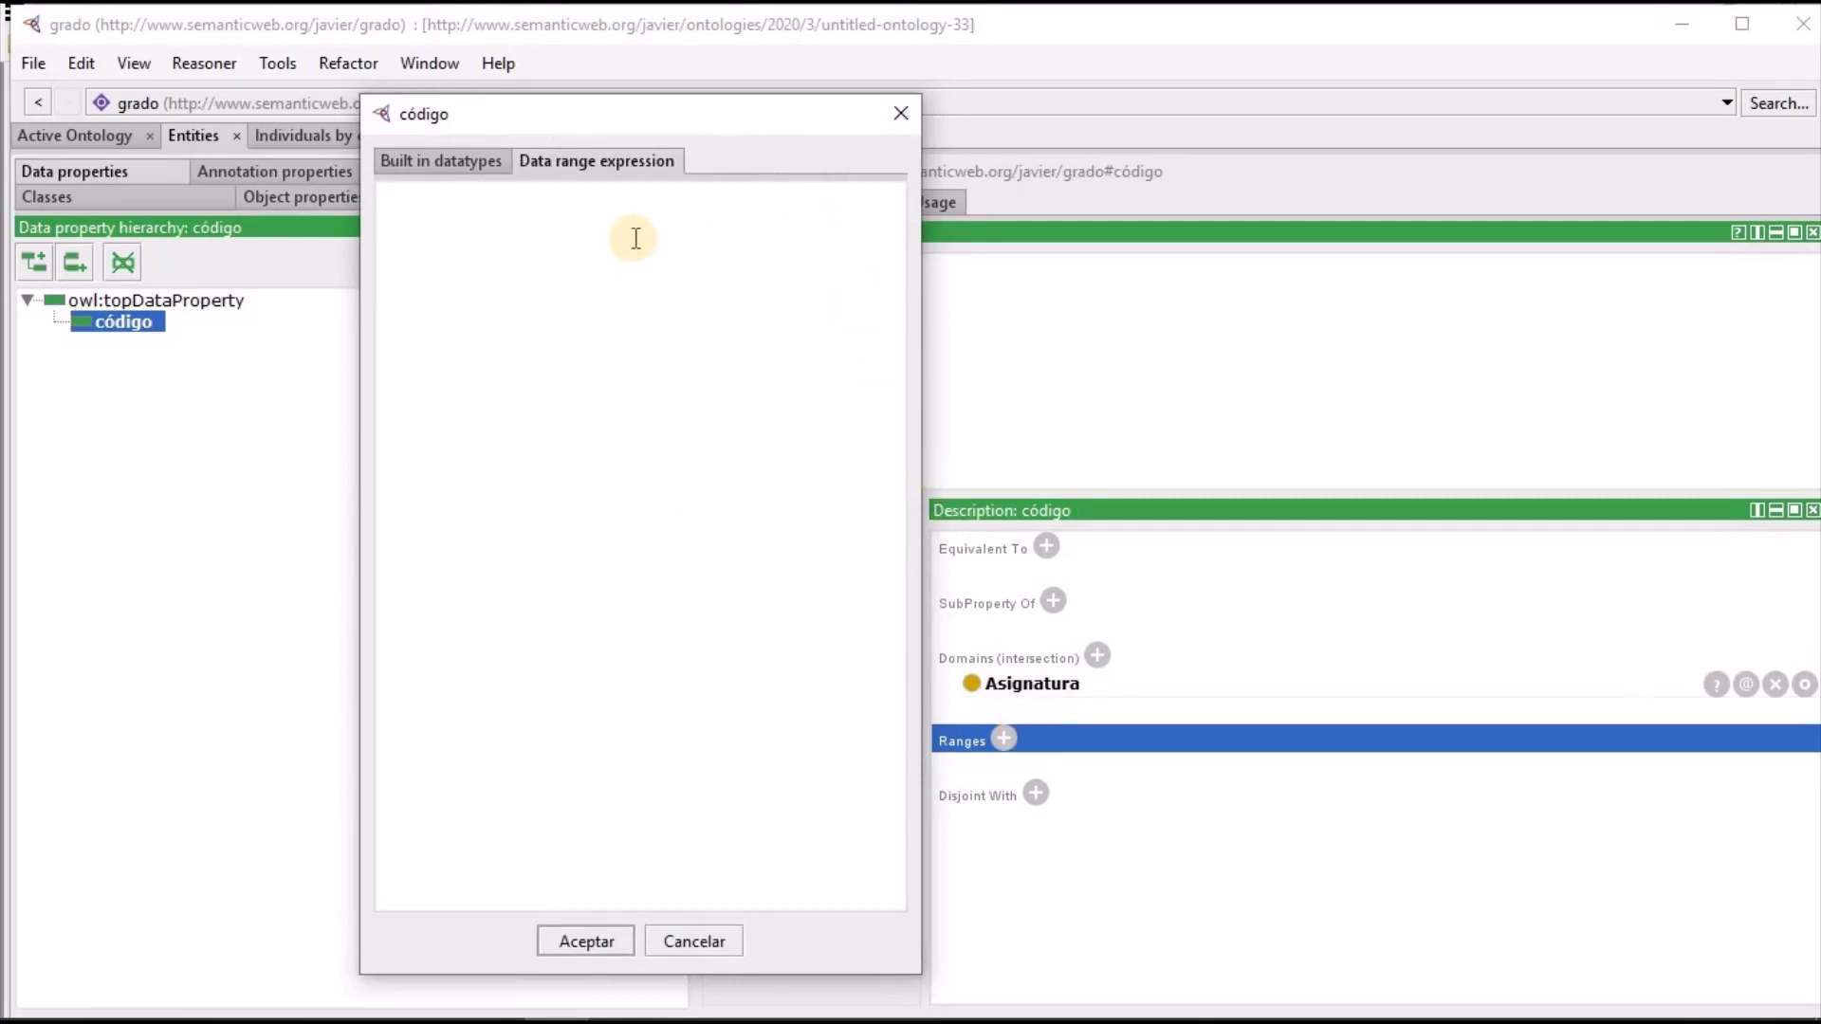
click(497, 204)
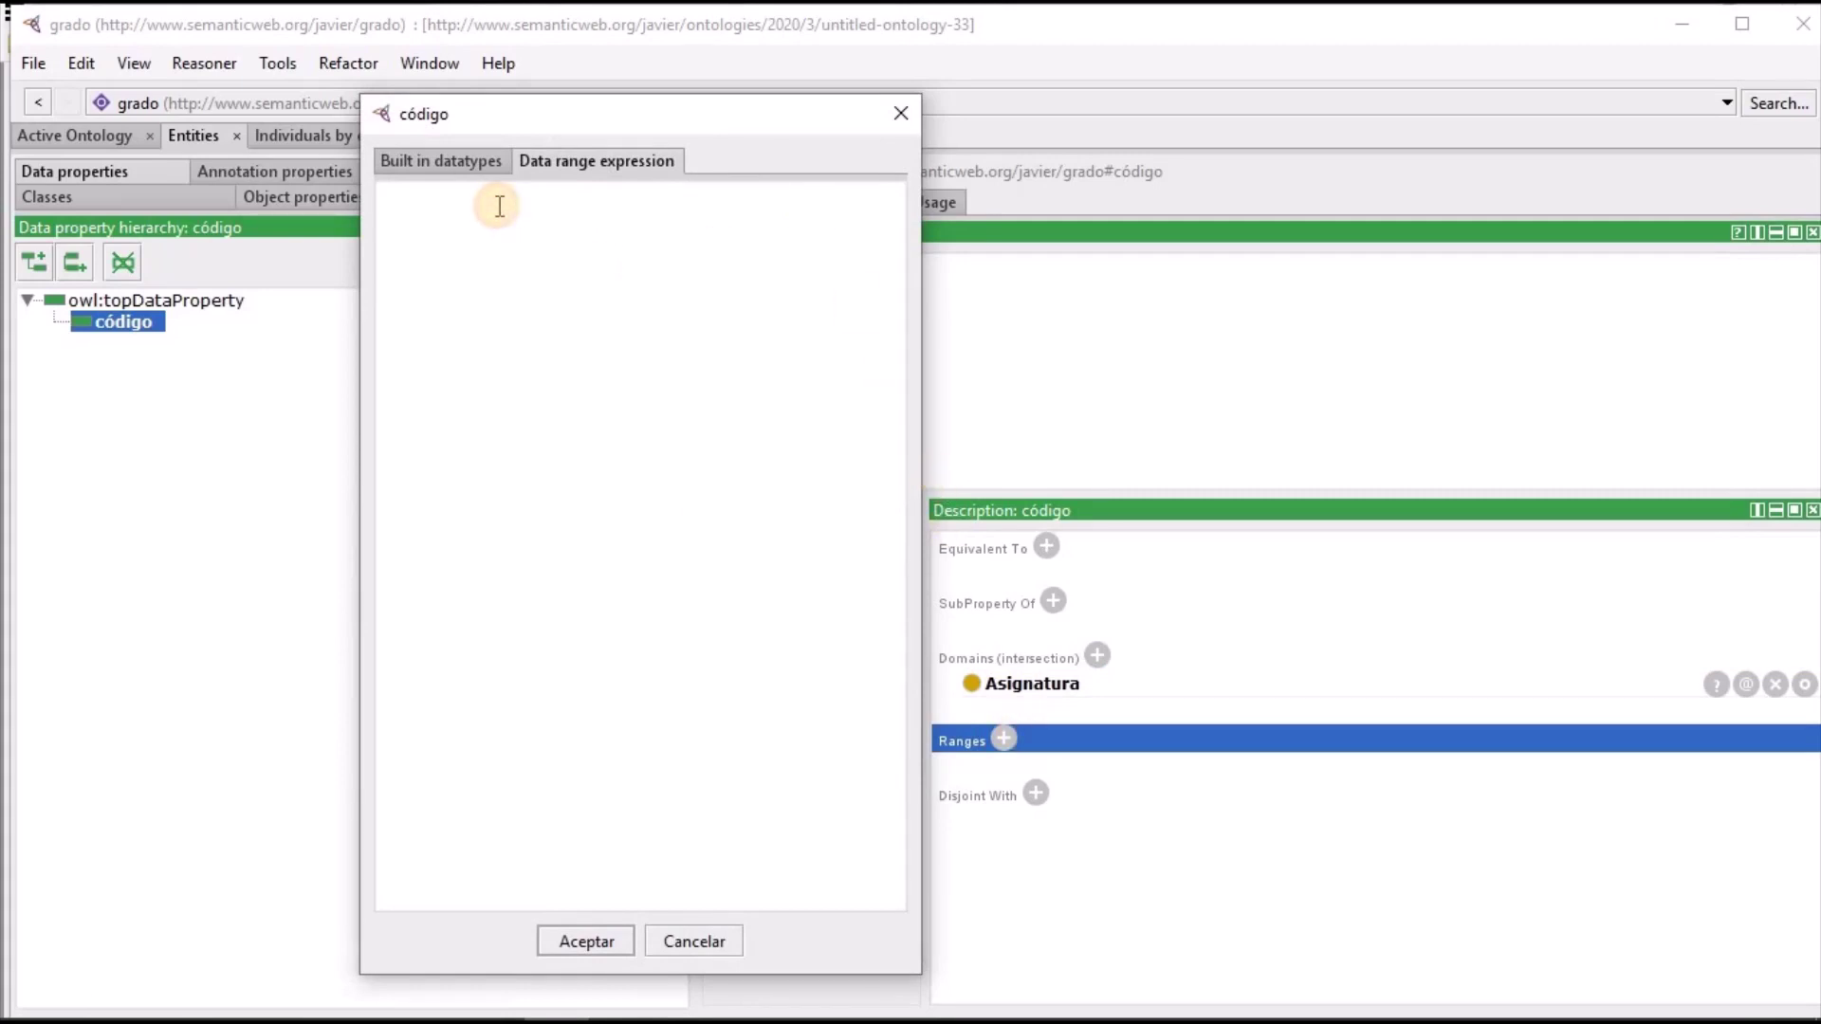
text(xs)
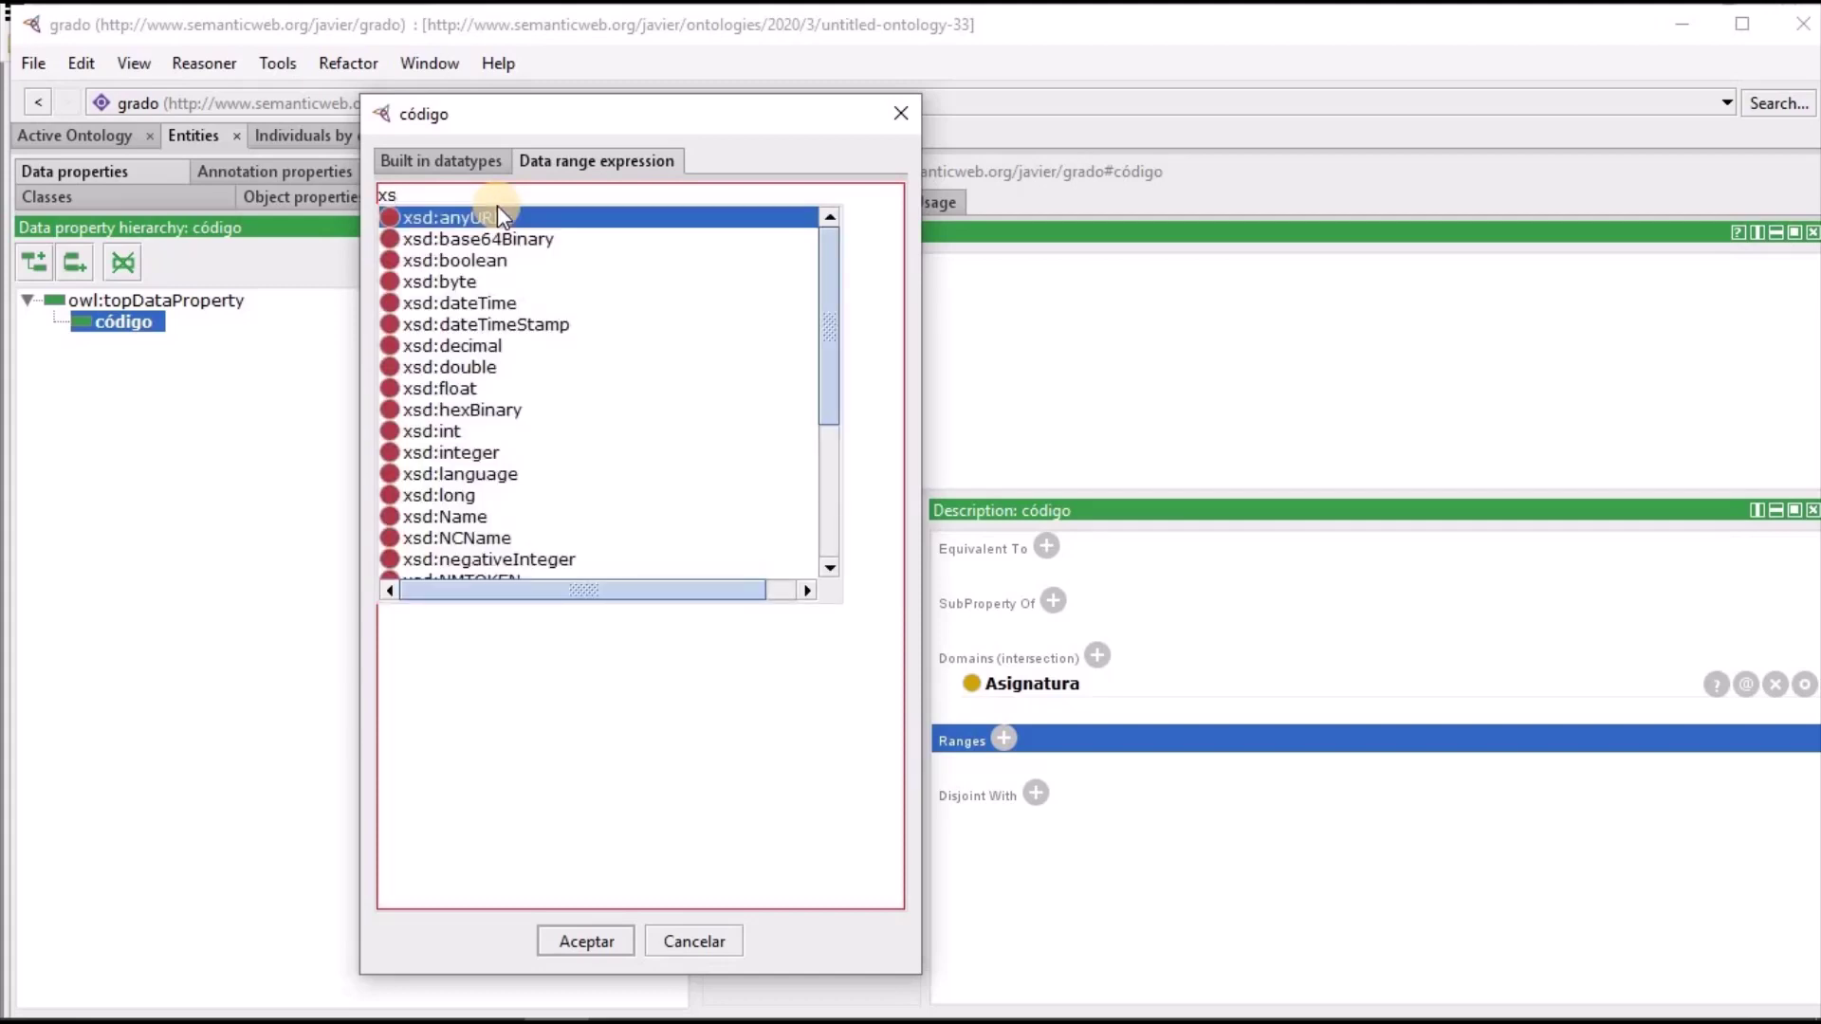
click(457, 165)
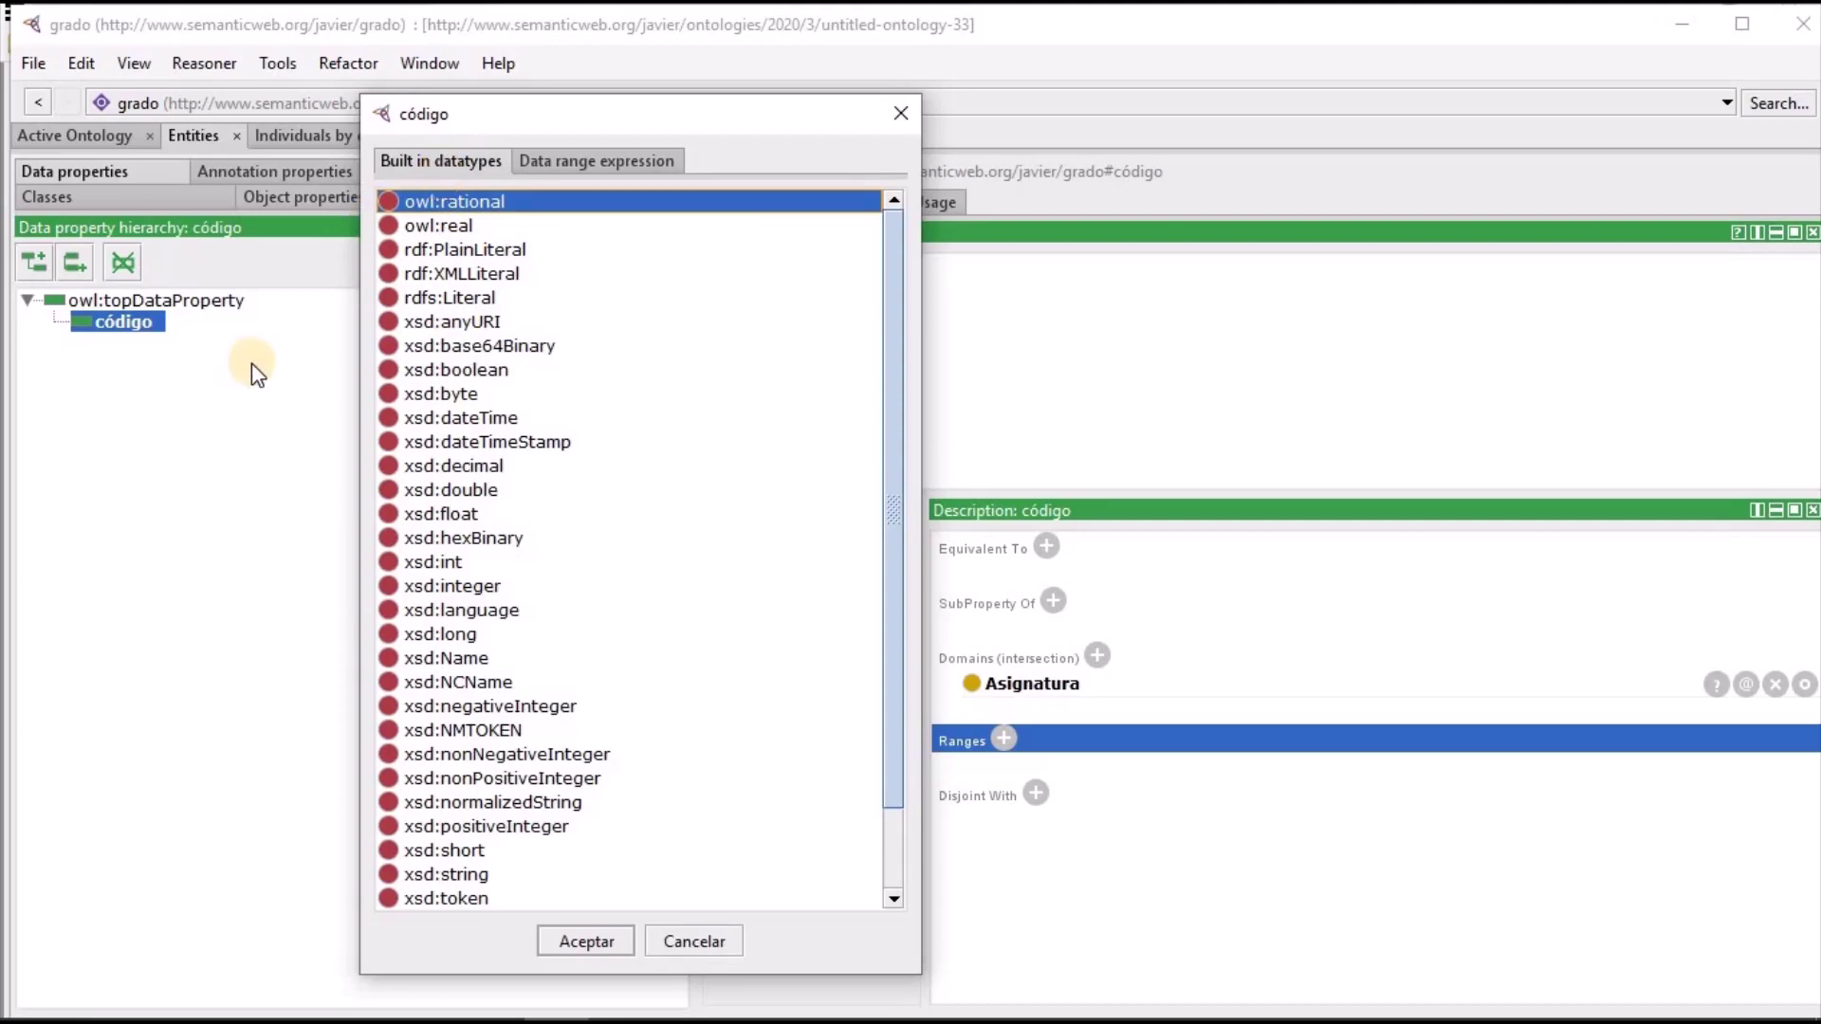
click(453, 584)
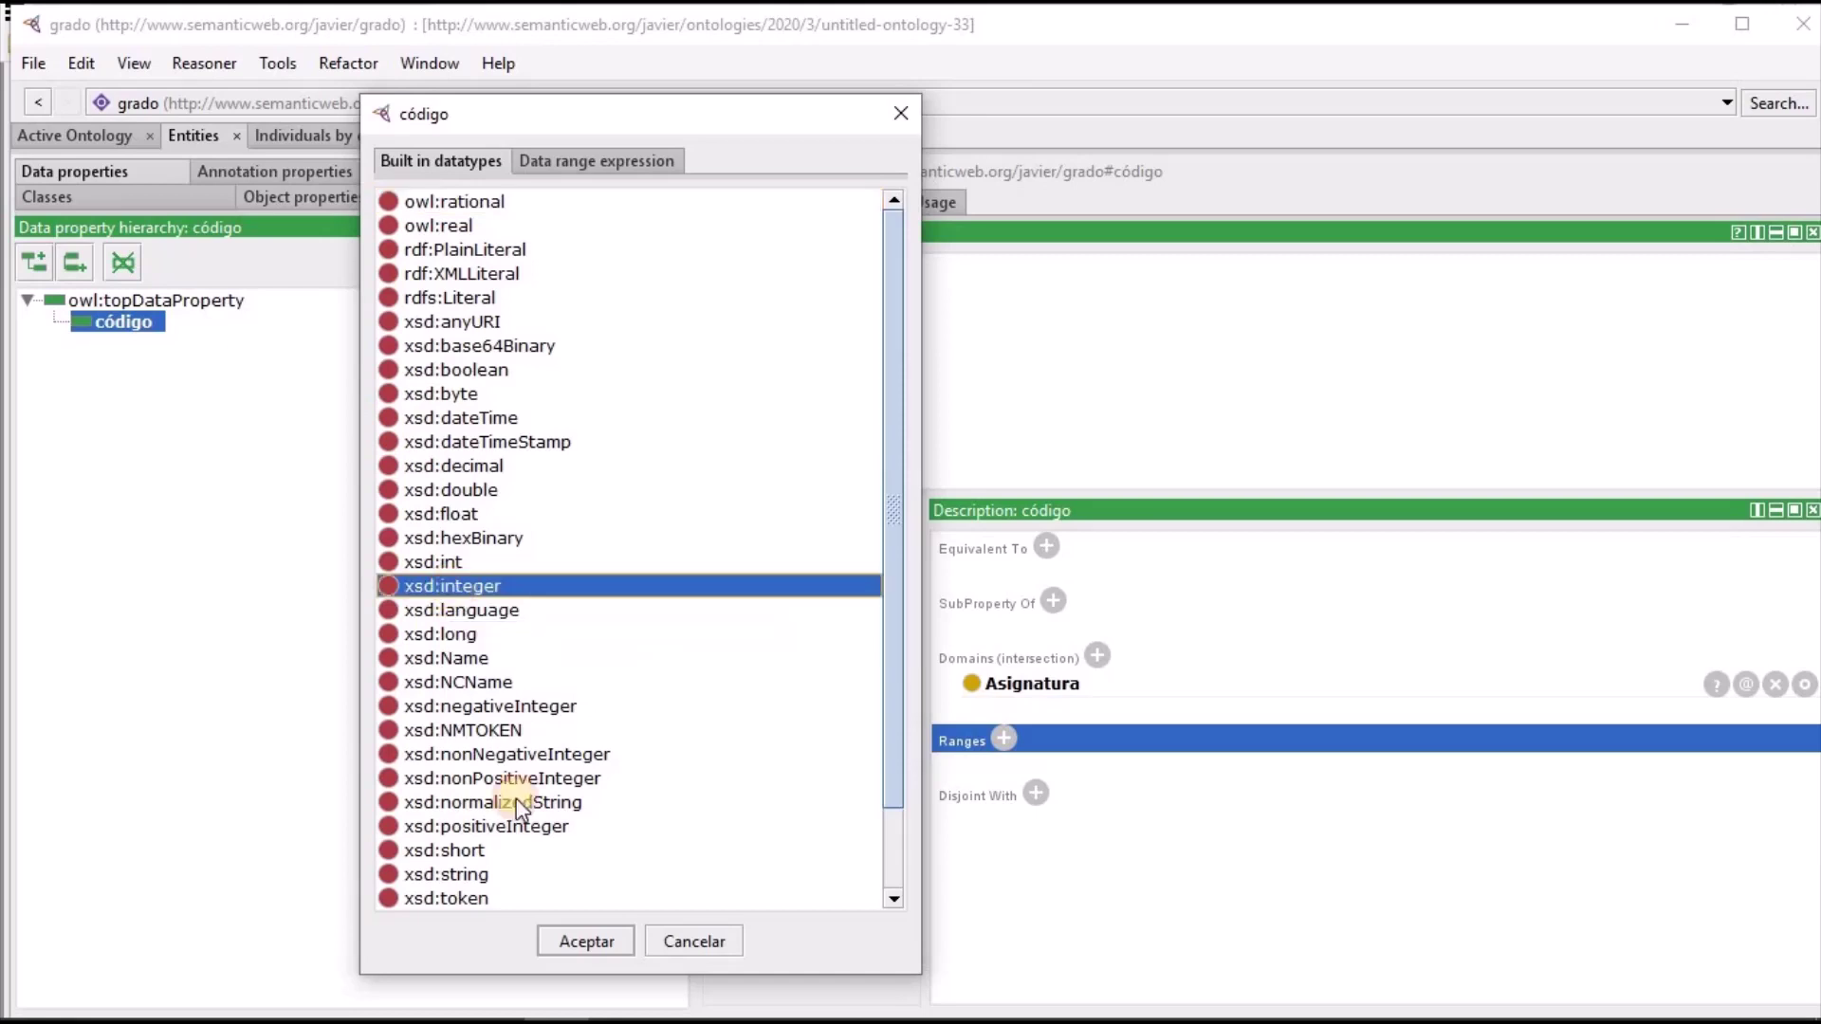
click(572, 937)
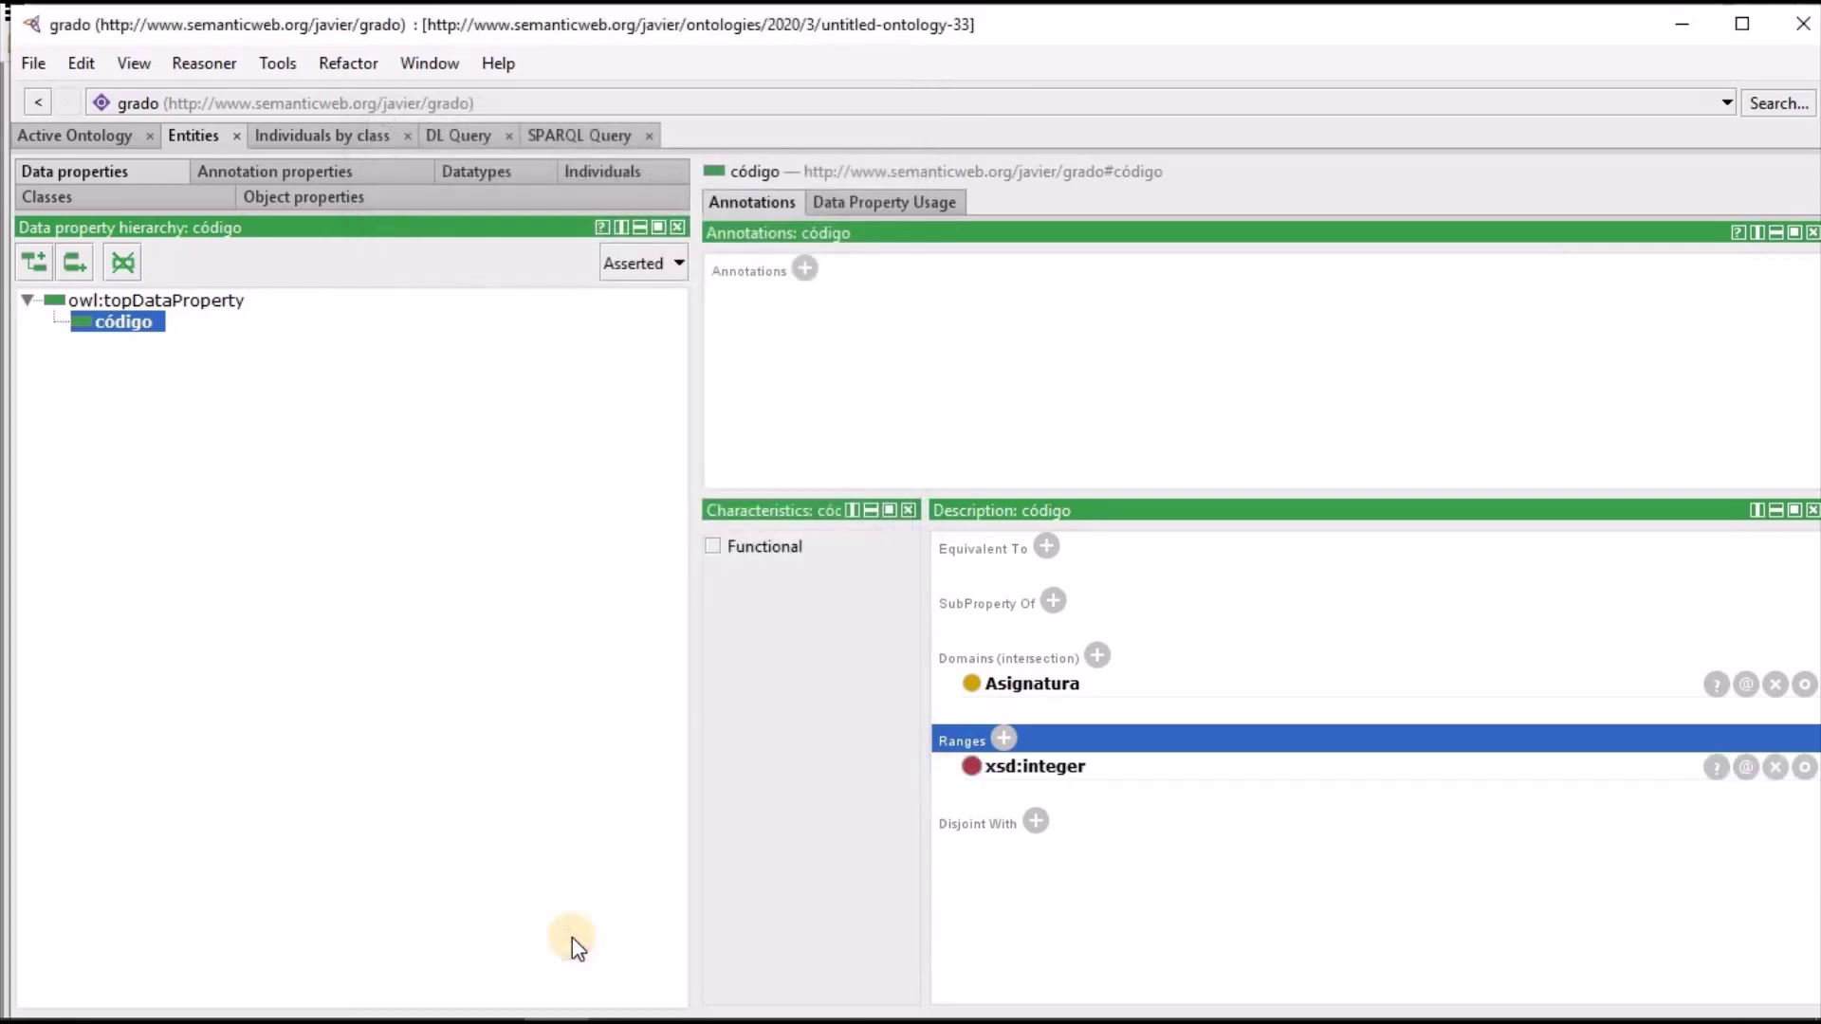
Create a data property named numMatriculados under owl:topDataProperty
click(99, 305)
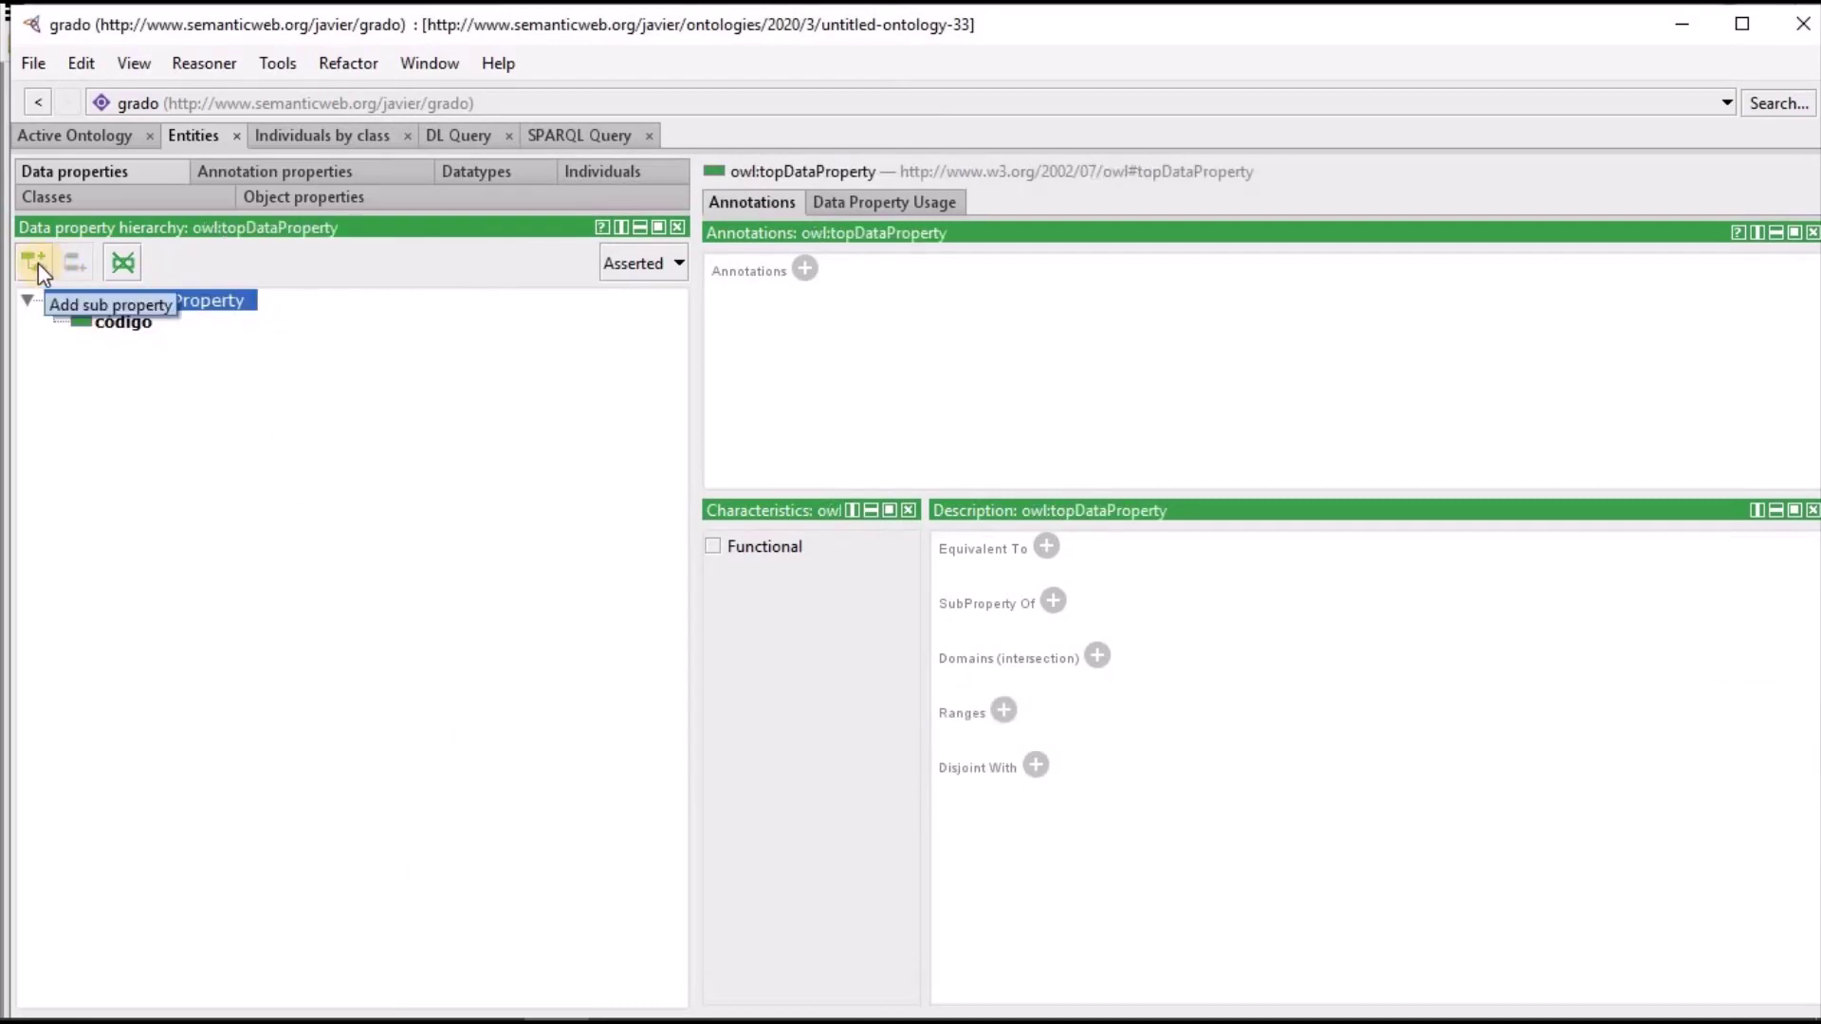
click(38, 264)
click(690, 480)
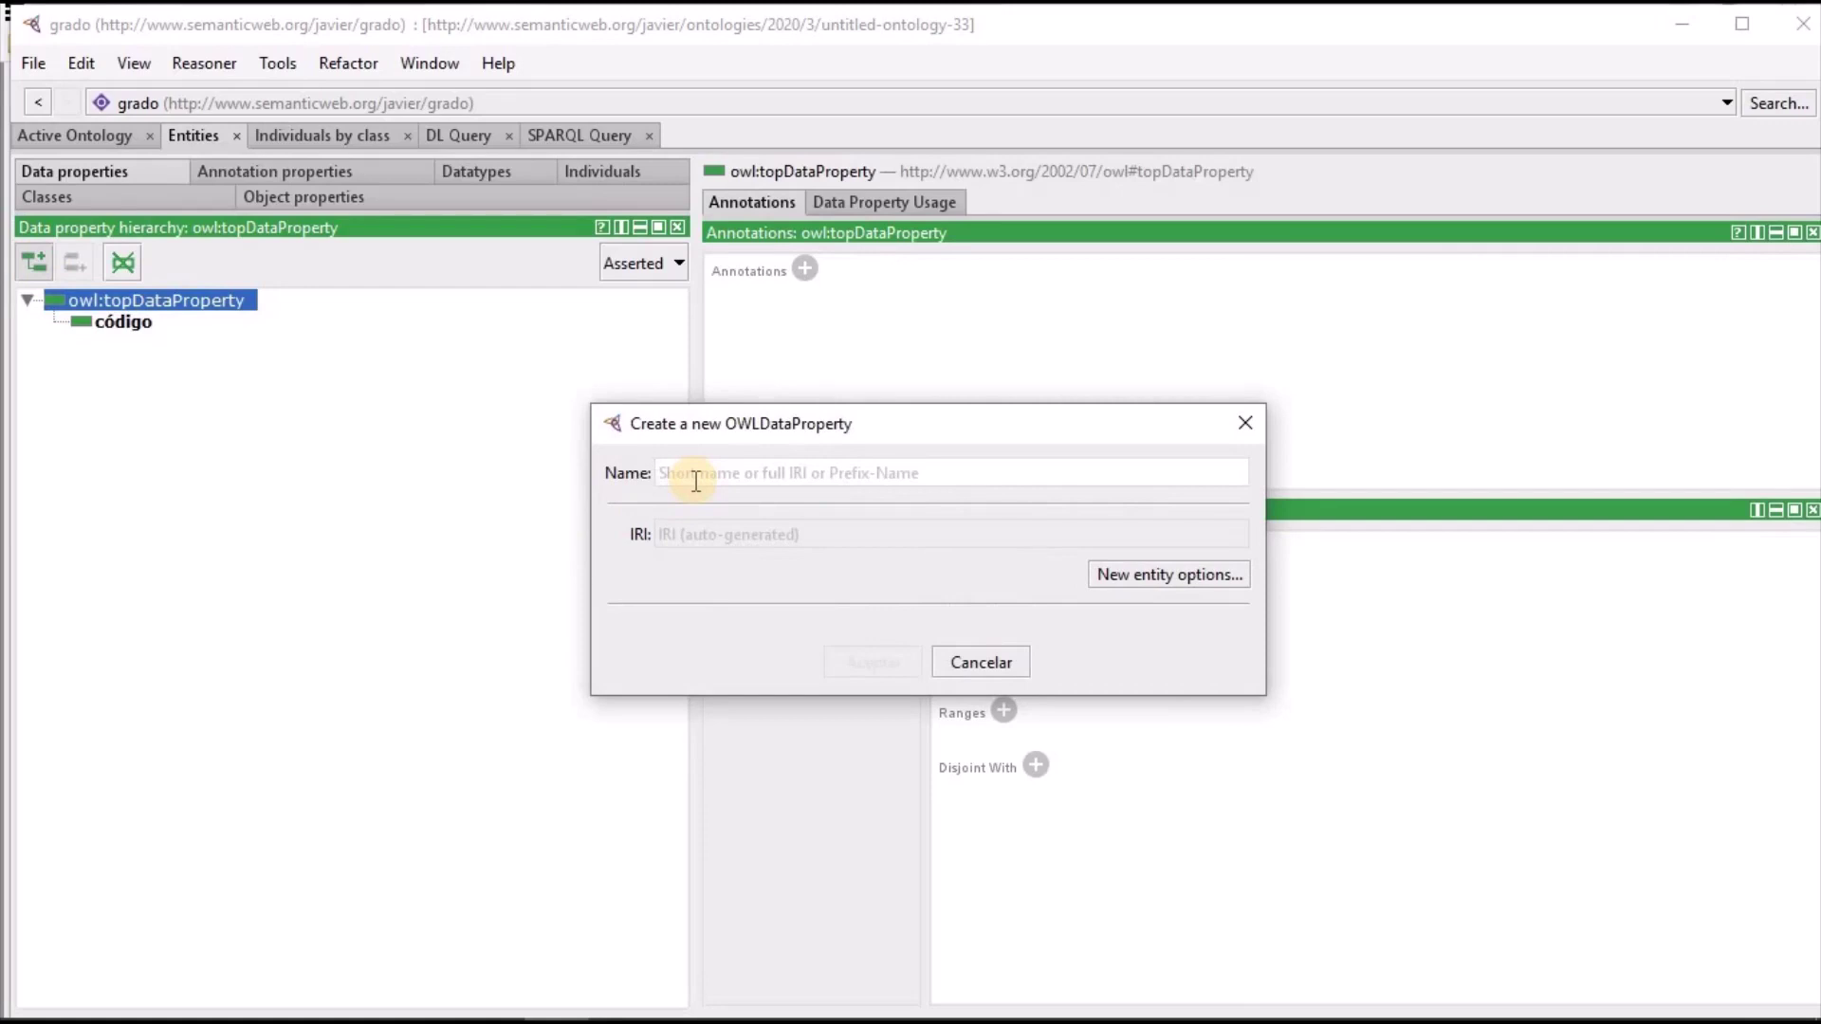
text(nu)
text(Mat)
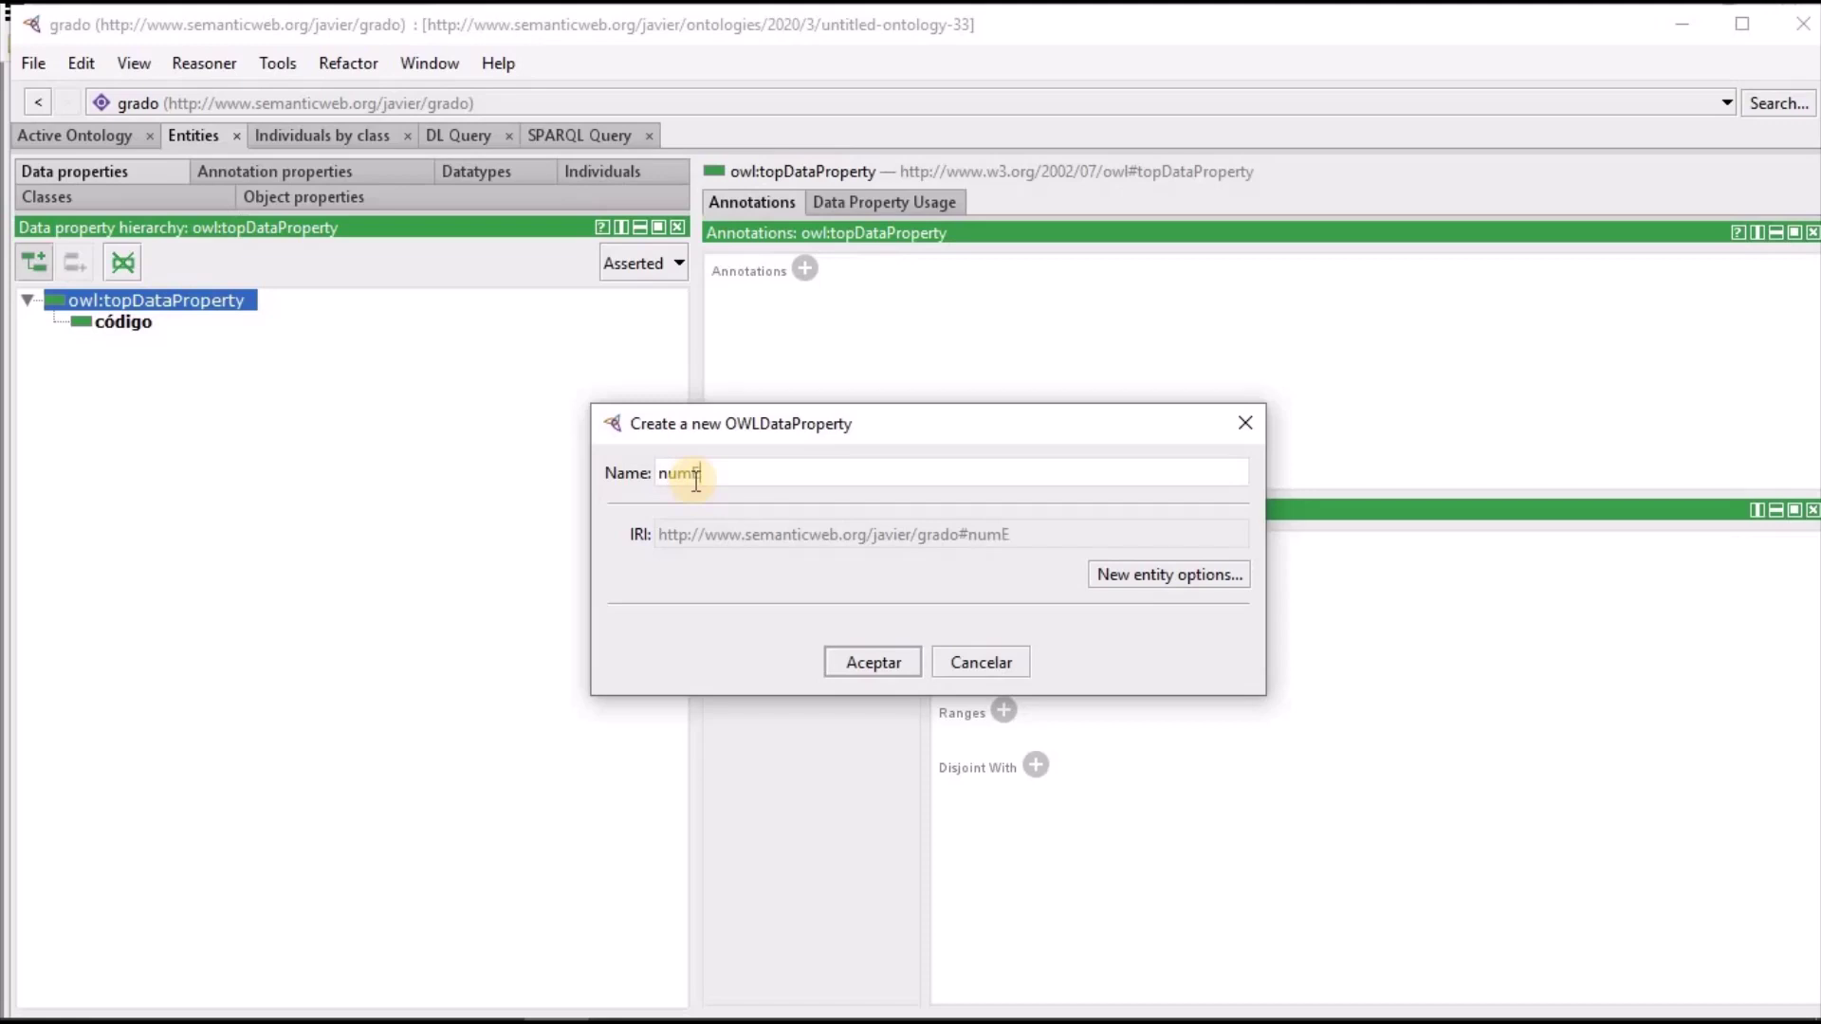
text(riculados)
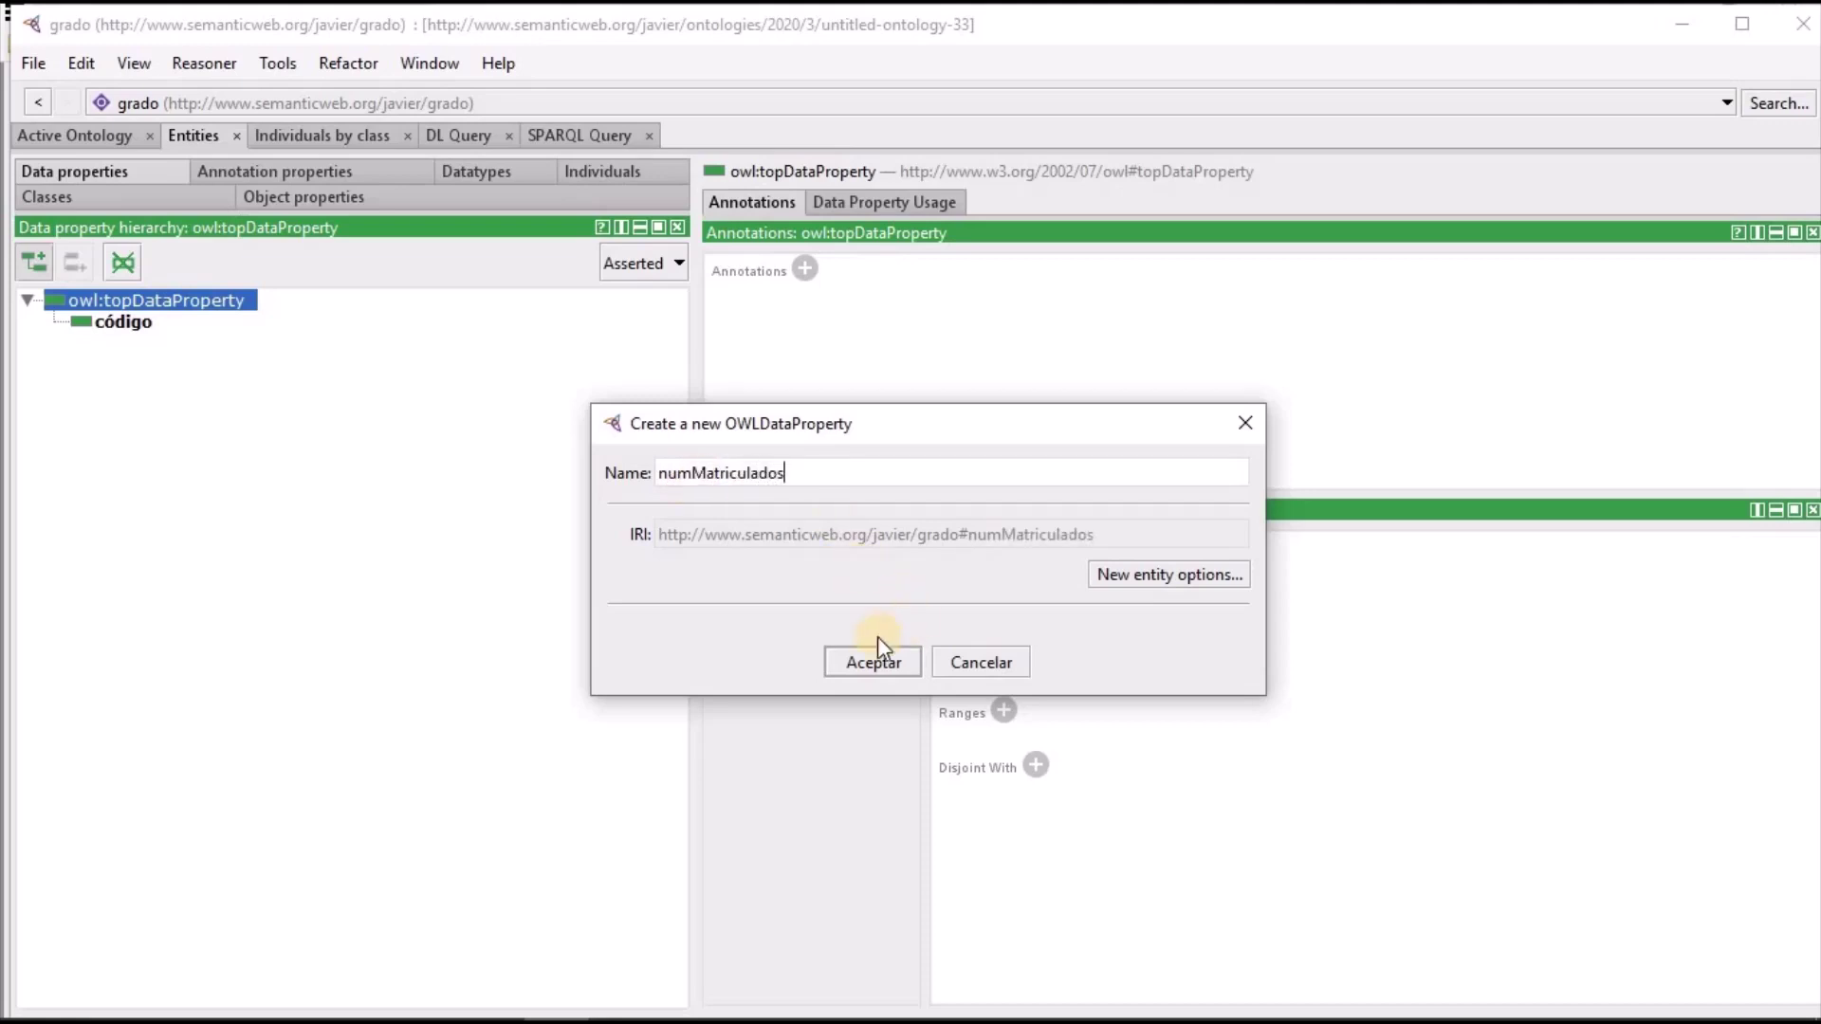
click(870, 662)
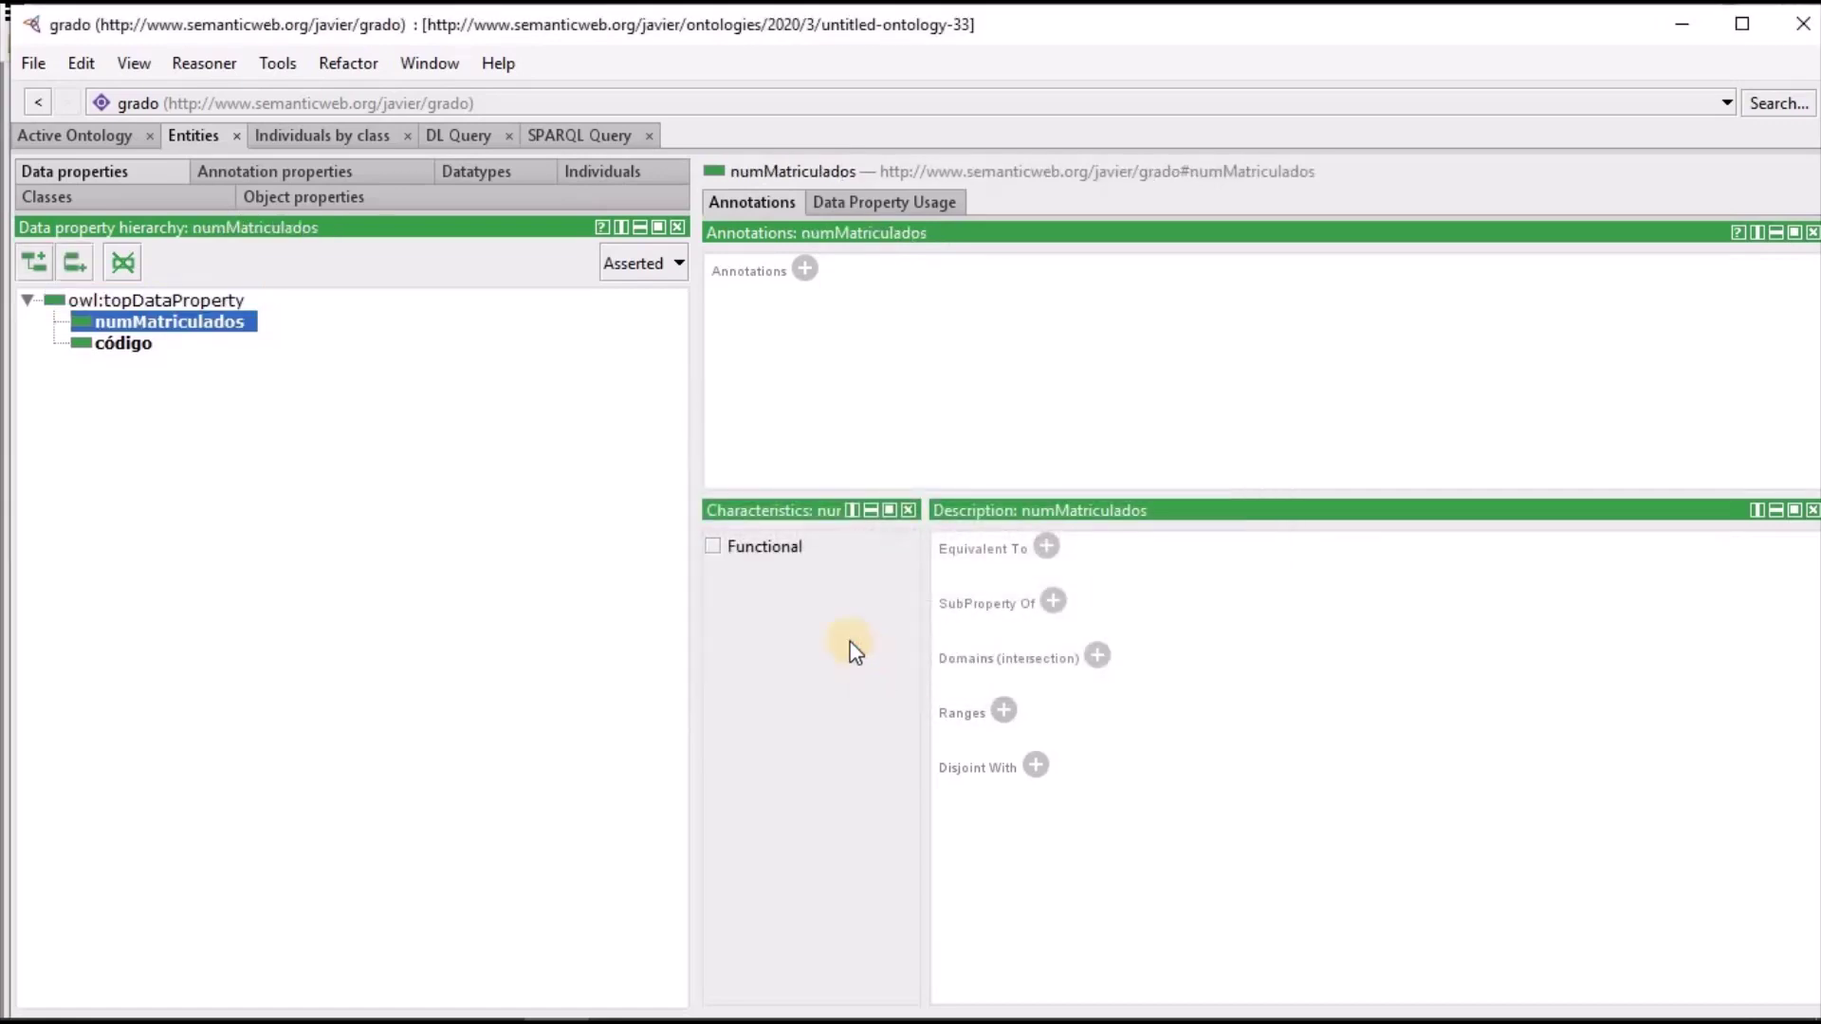
Set the domain of numMatriculados to Asignatura by writing it as a class expression
click(1097, 656)
text(Asignatura)
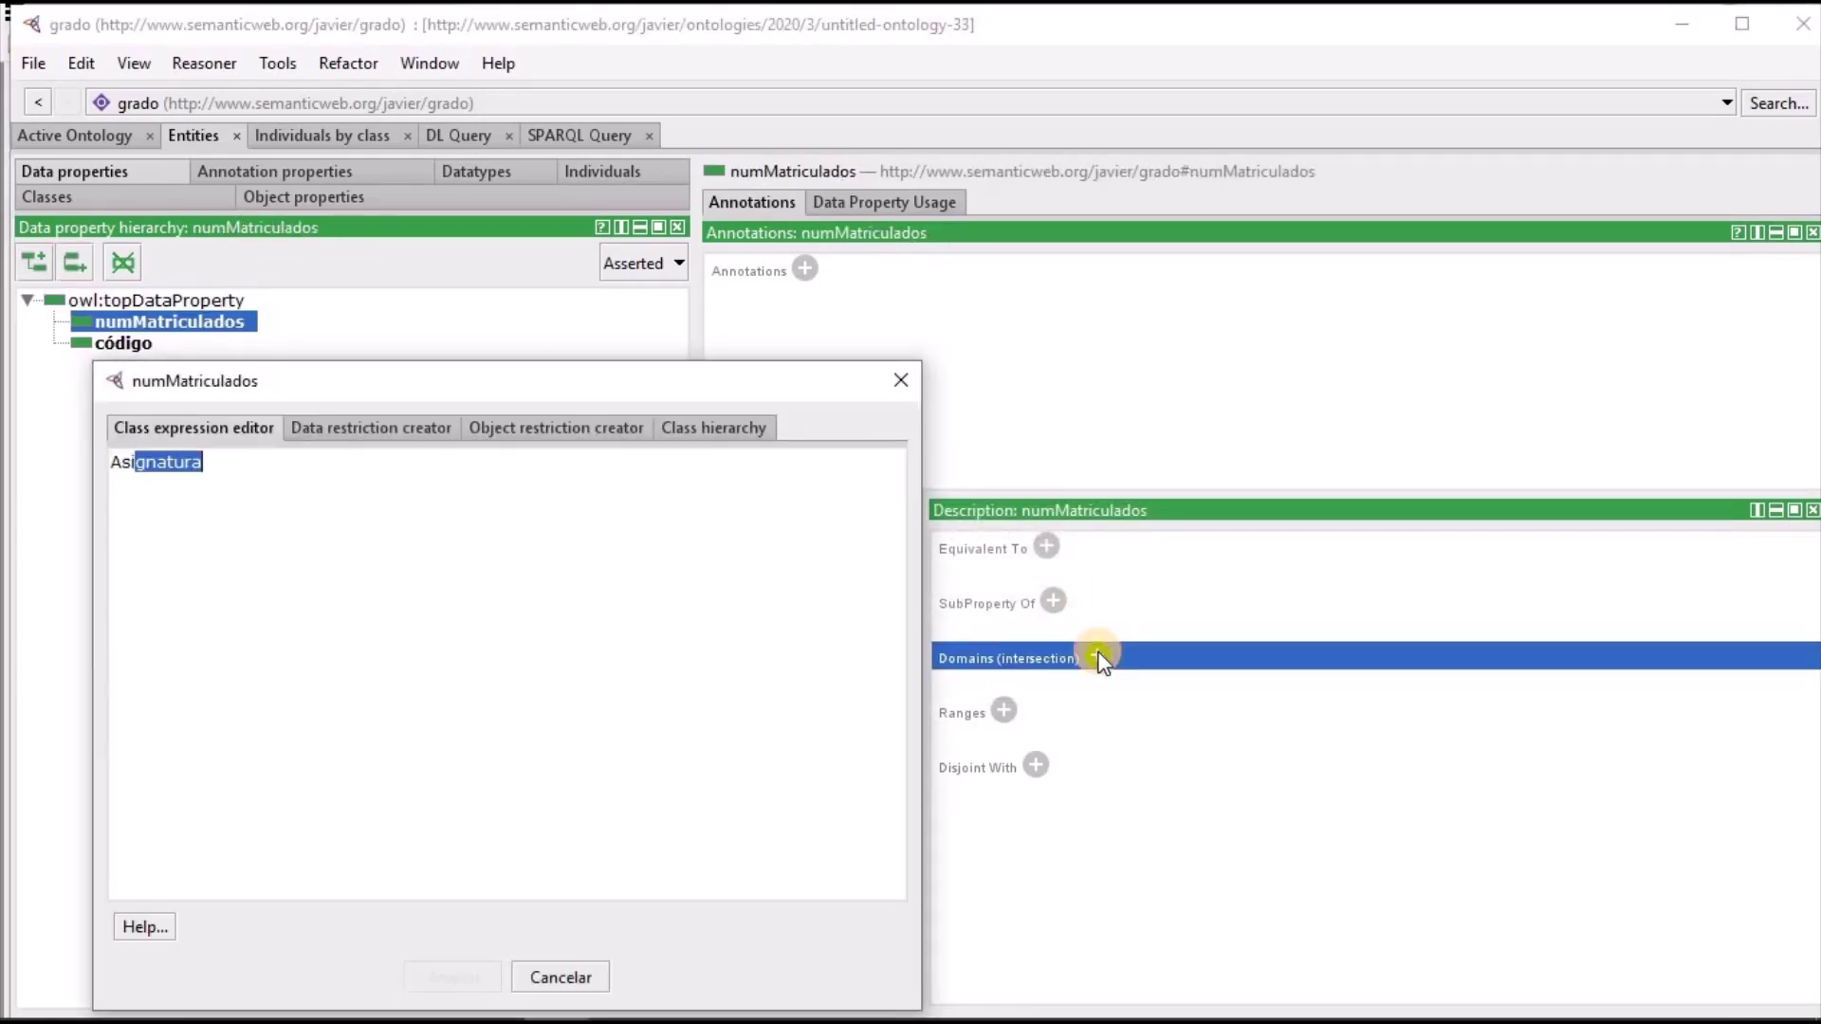
key(Return)
key(BackSpace)
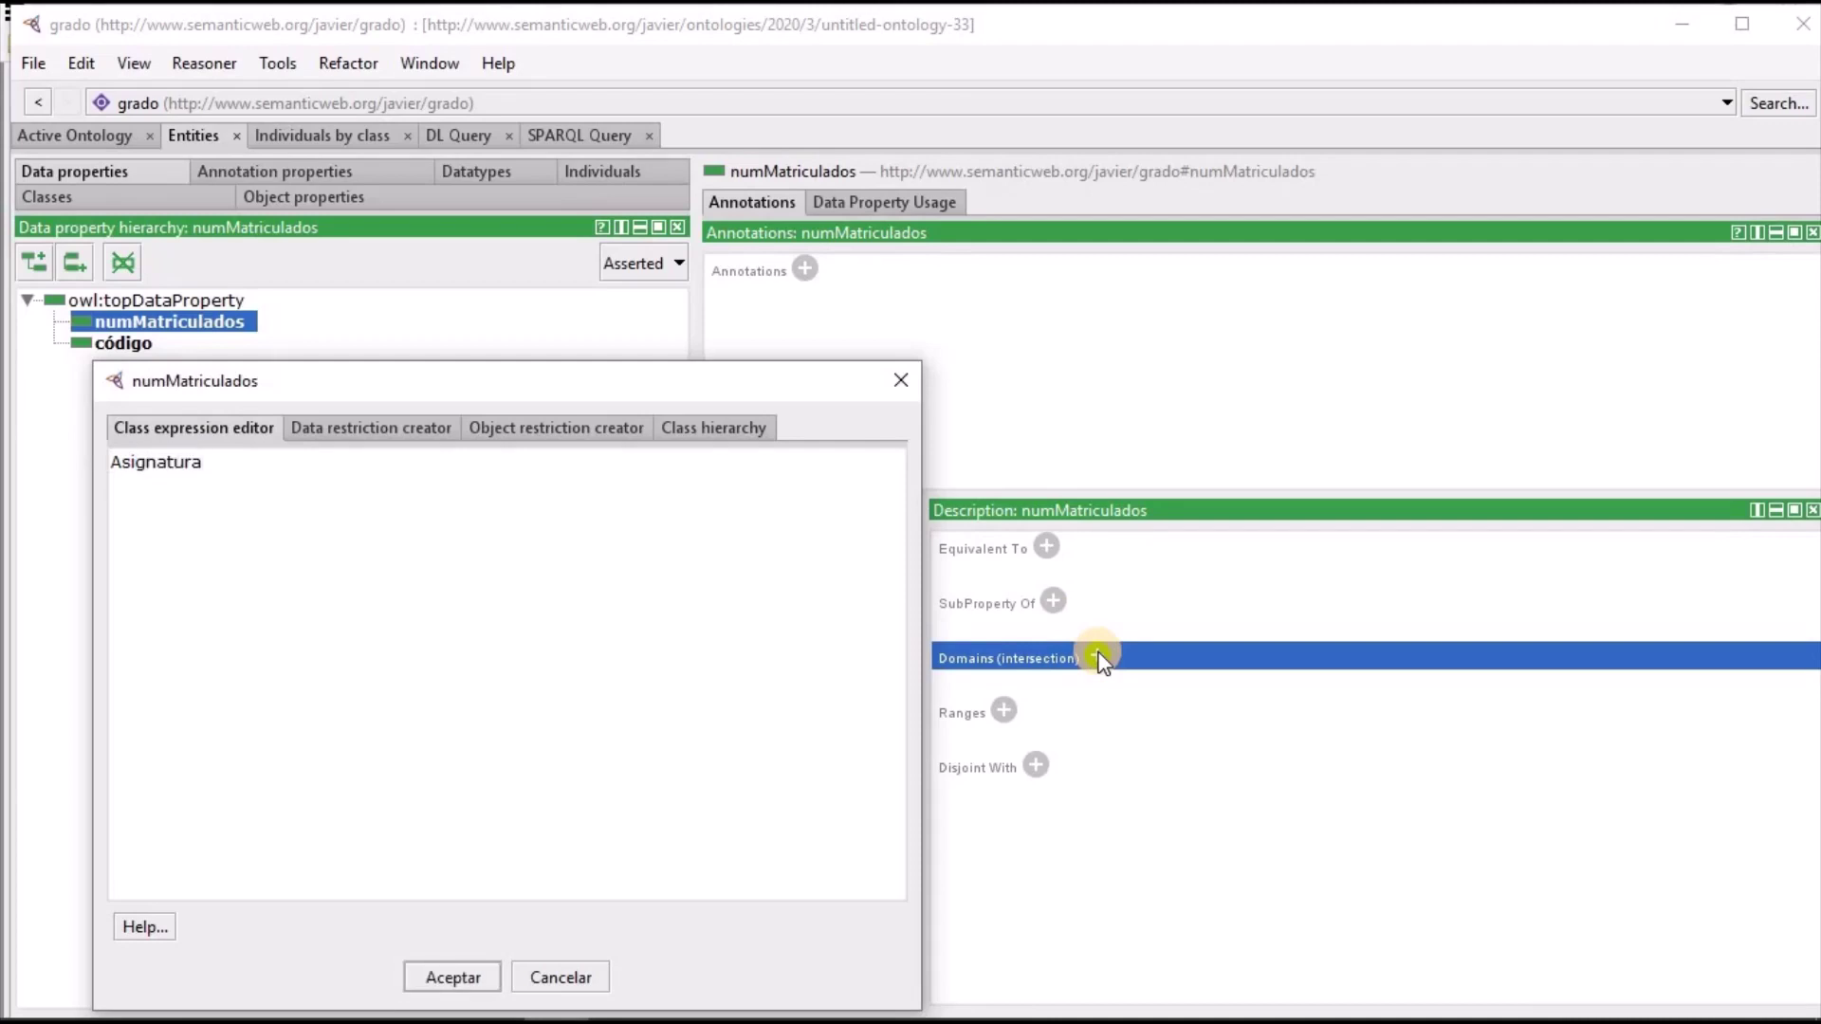
click(454, 977)
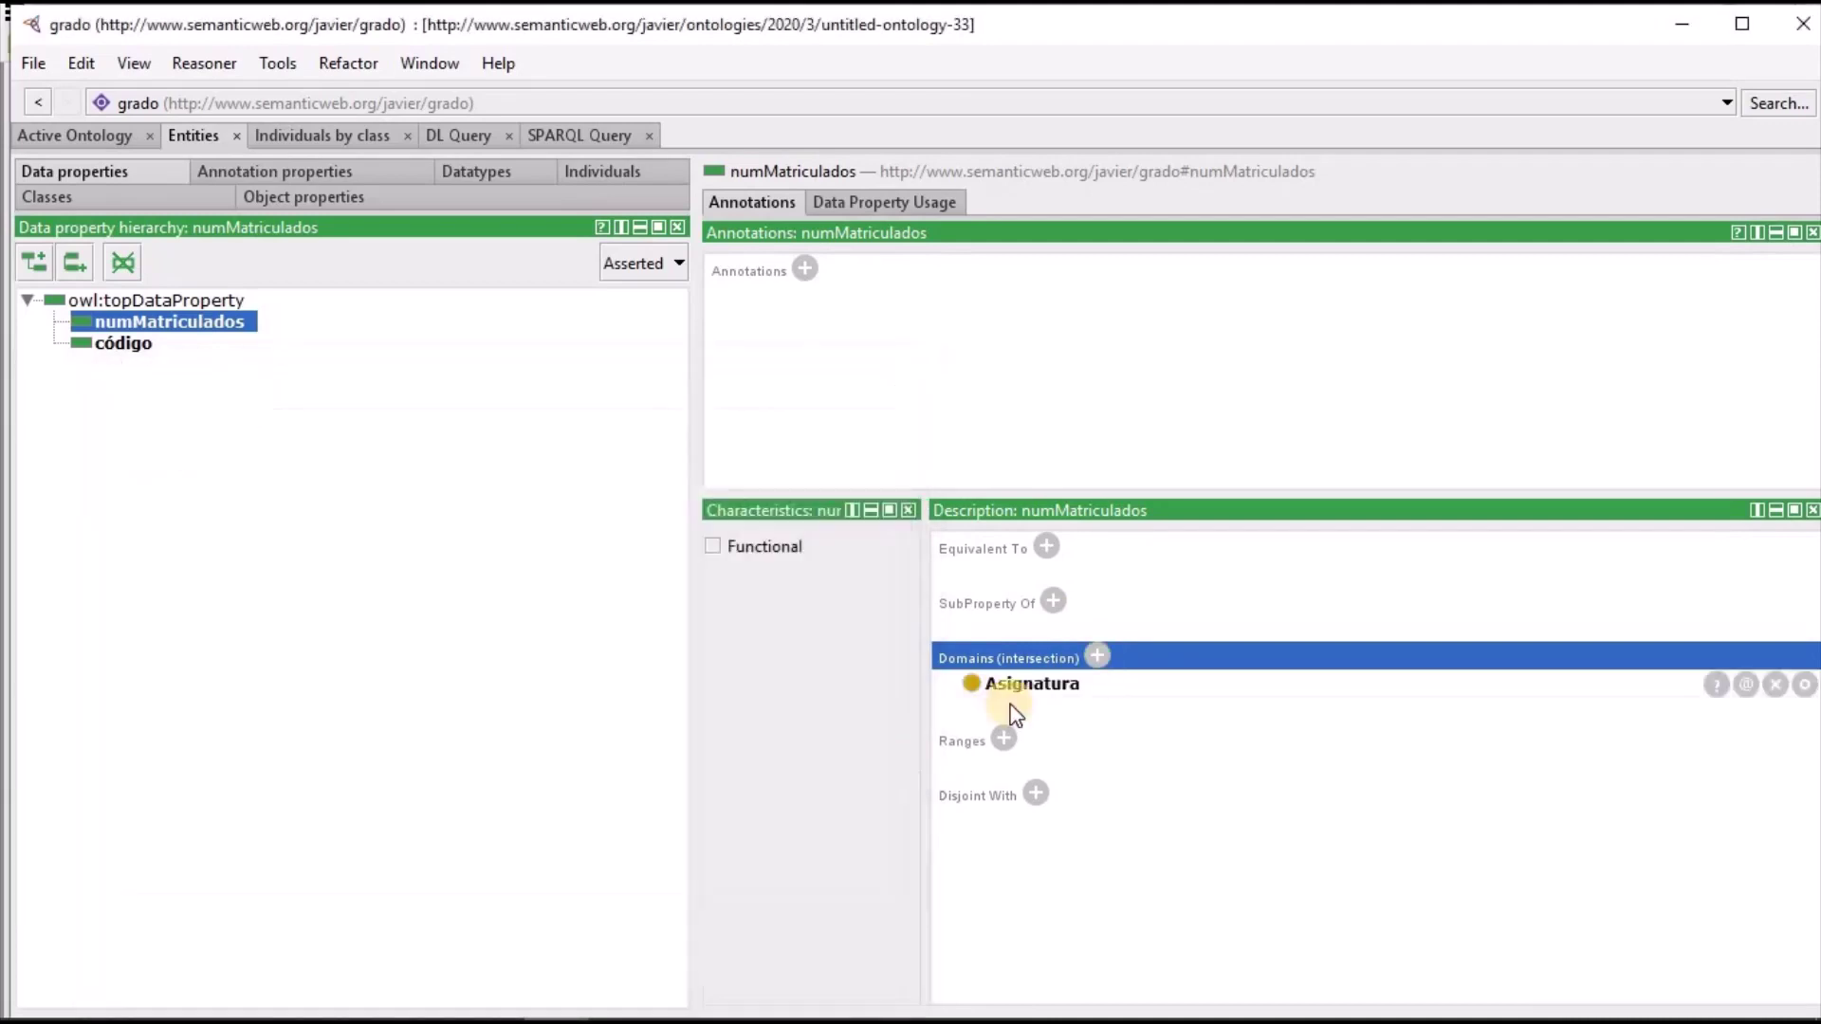
Choose the built-in datatype xsd:int for the range of numMatriculados
click(1005, 737)
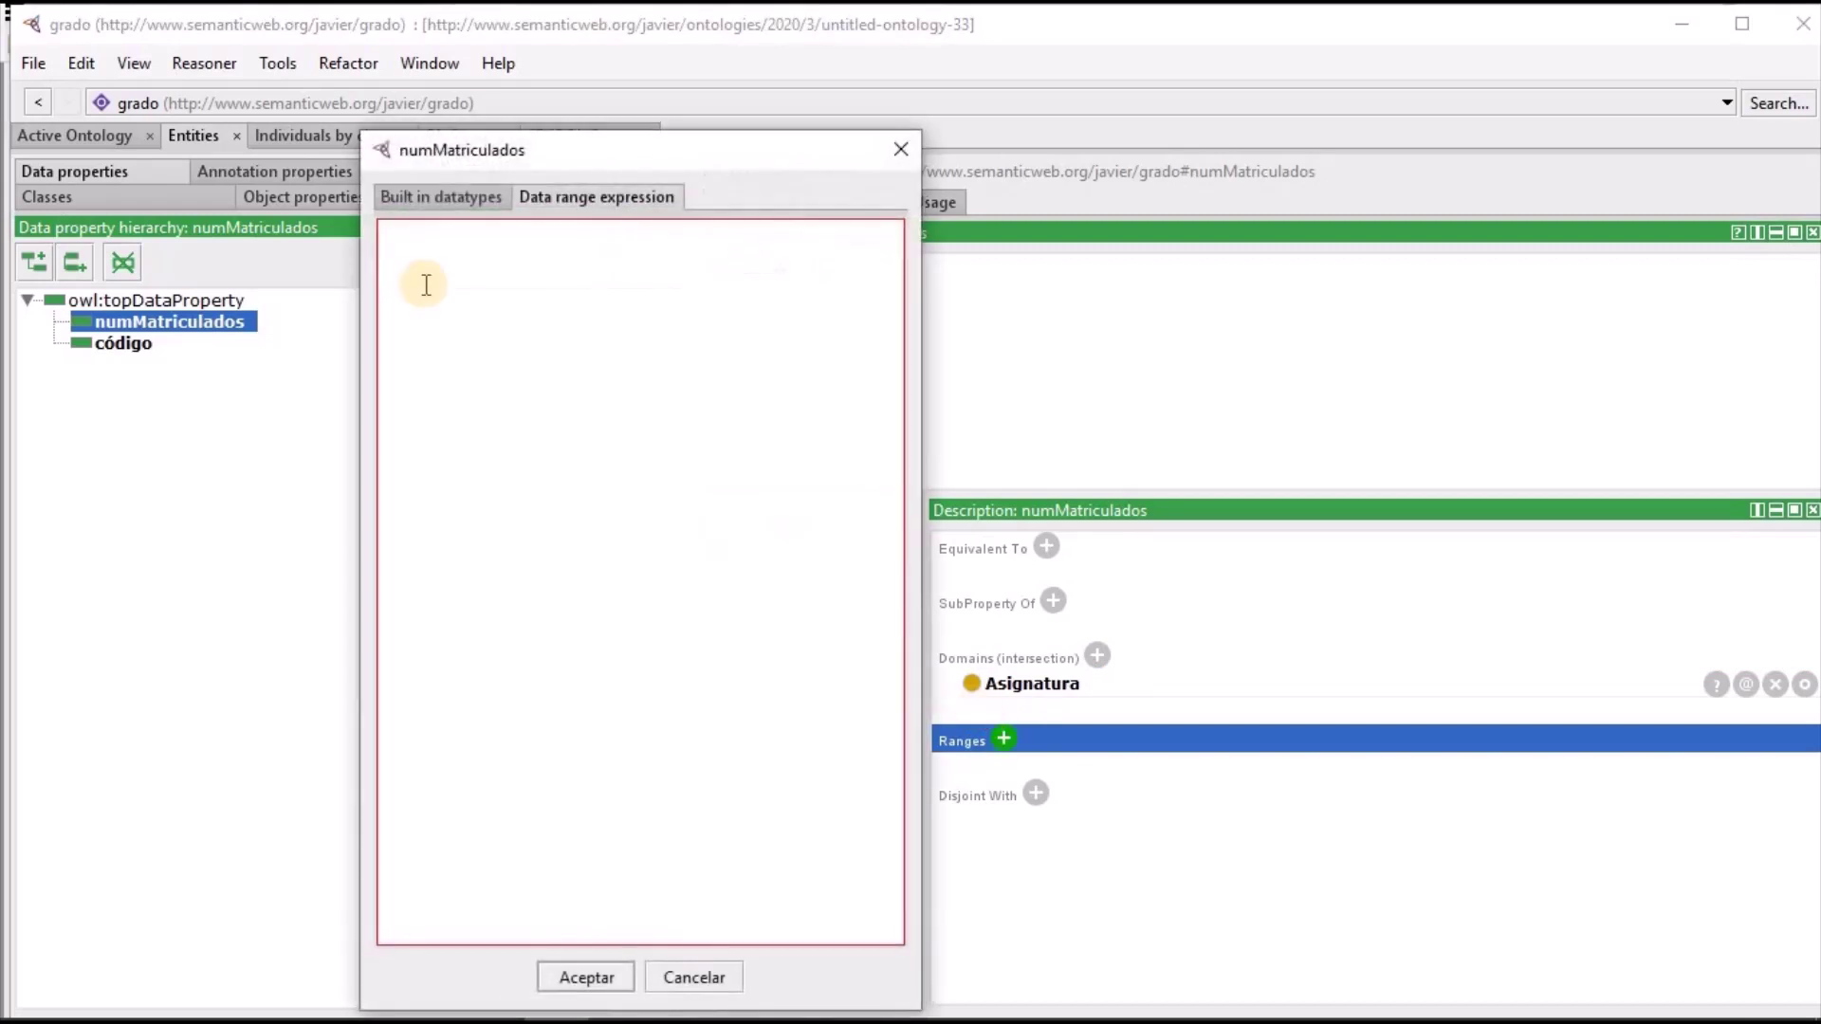
click(446, 196)
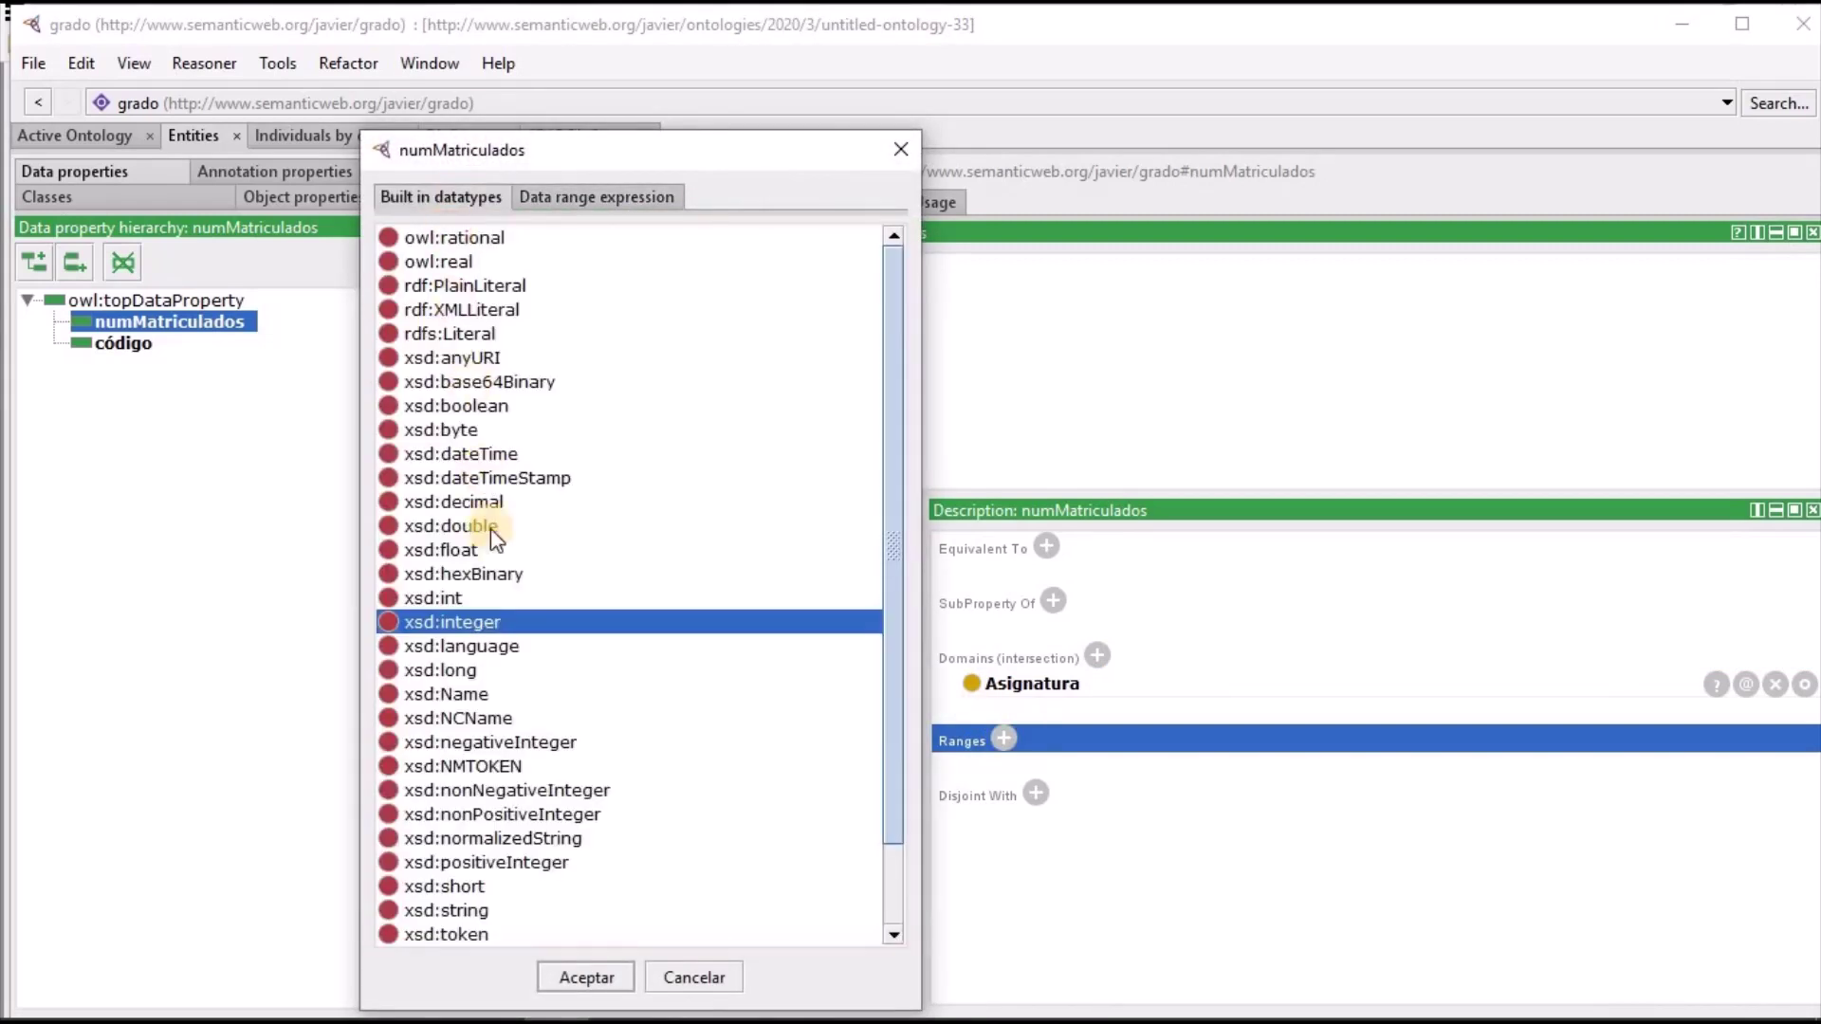
click(438, 597)
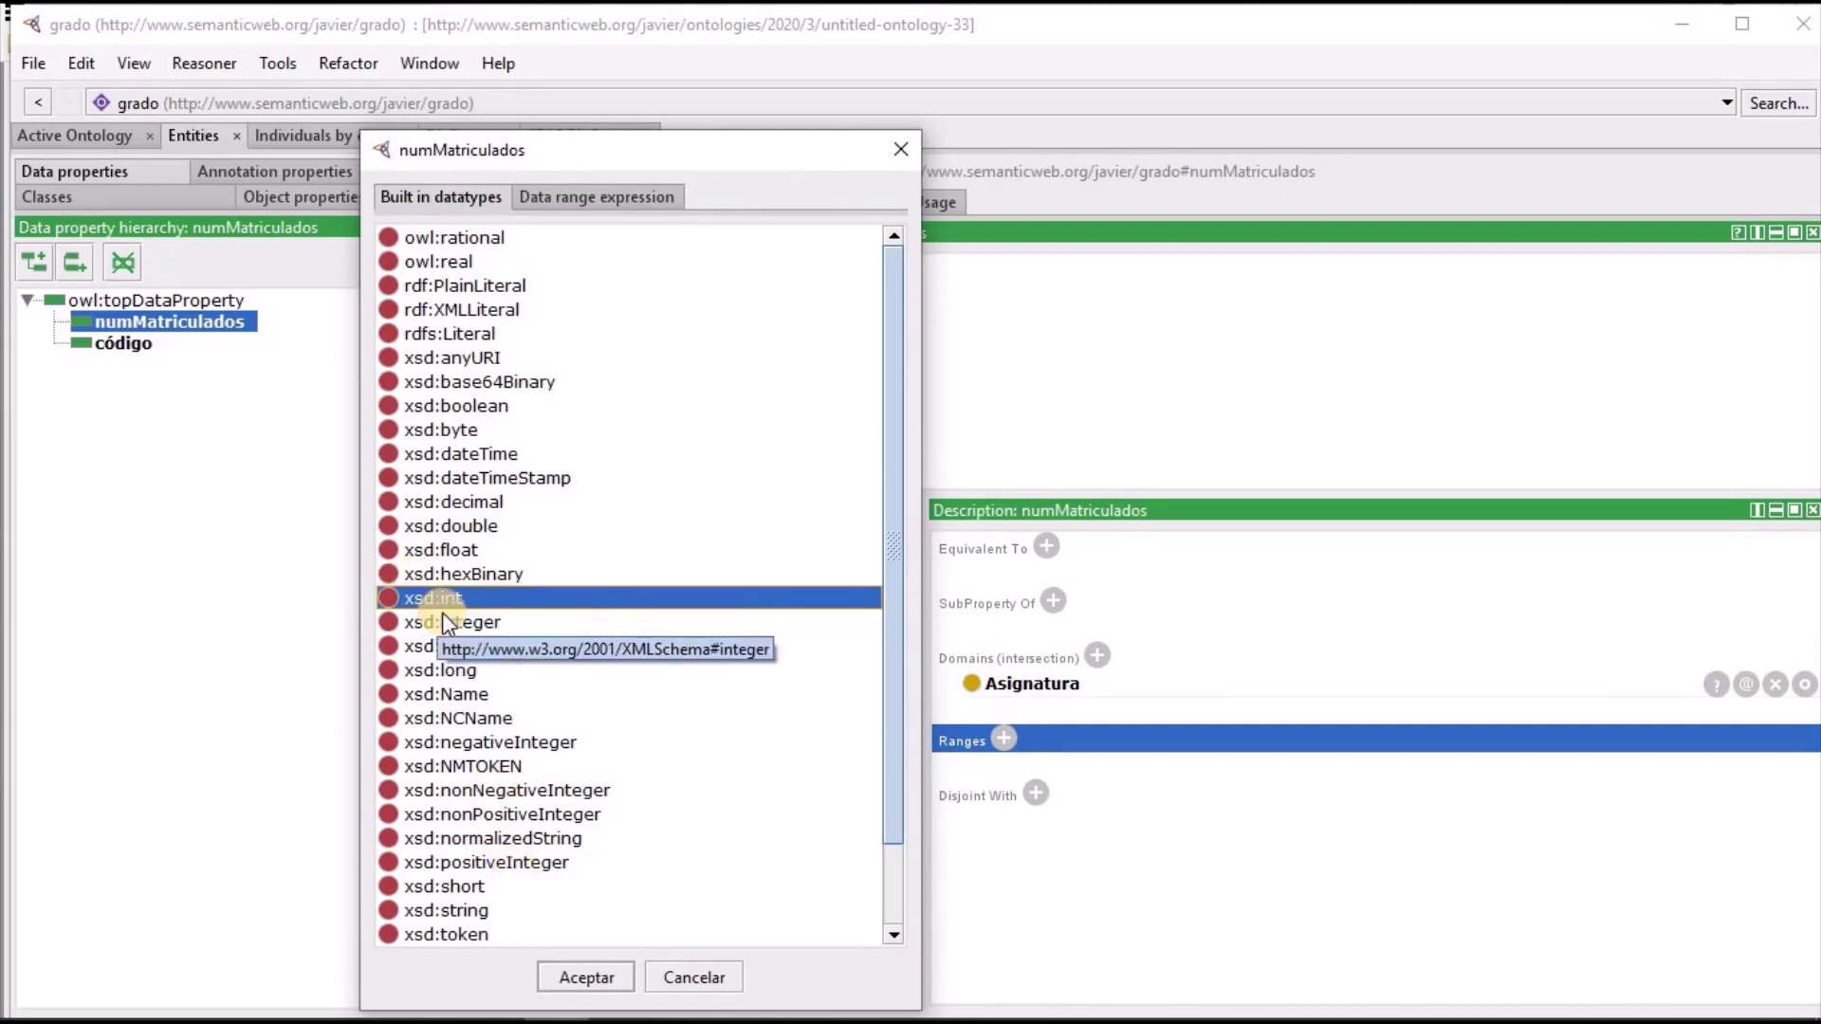
Assign xsd:int as the range of the numMatriculados data property
click(561, 965)
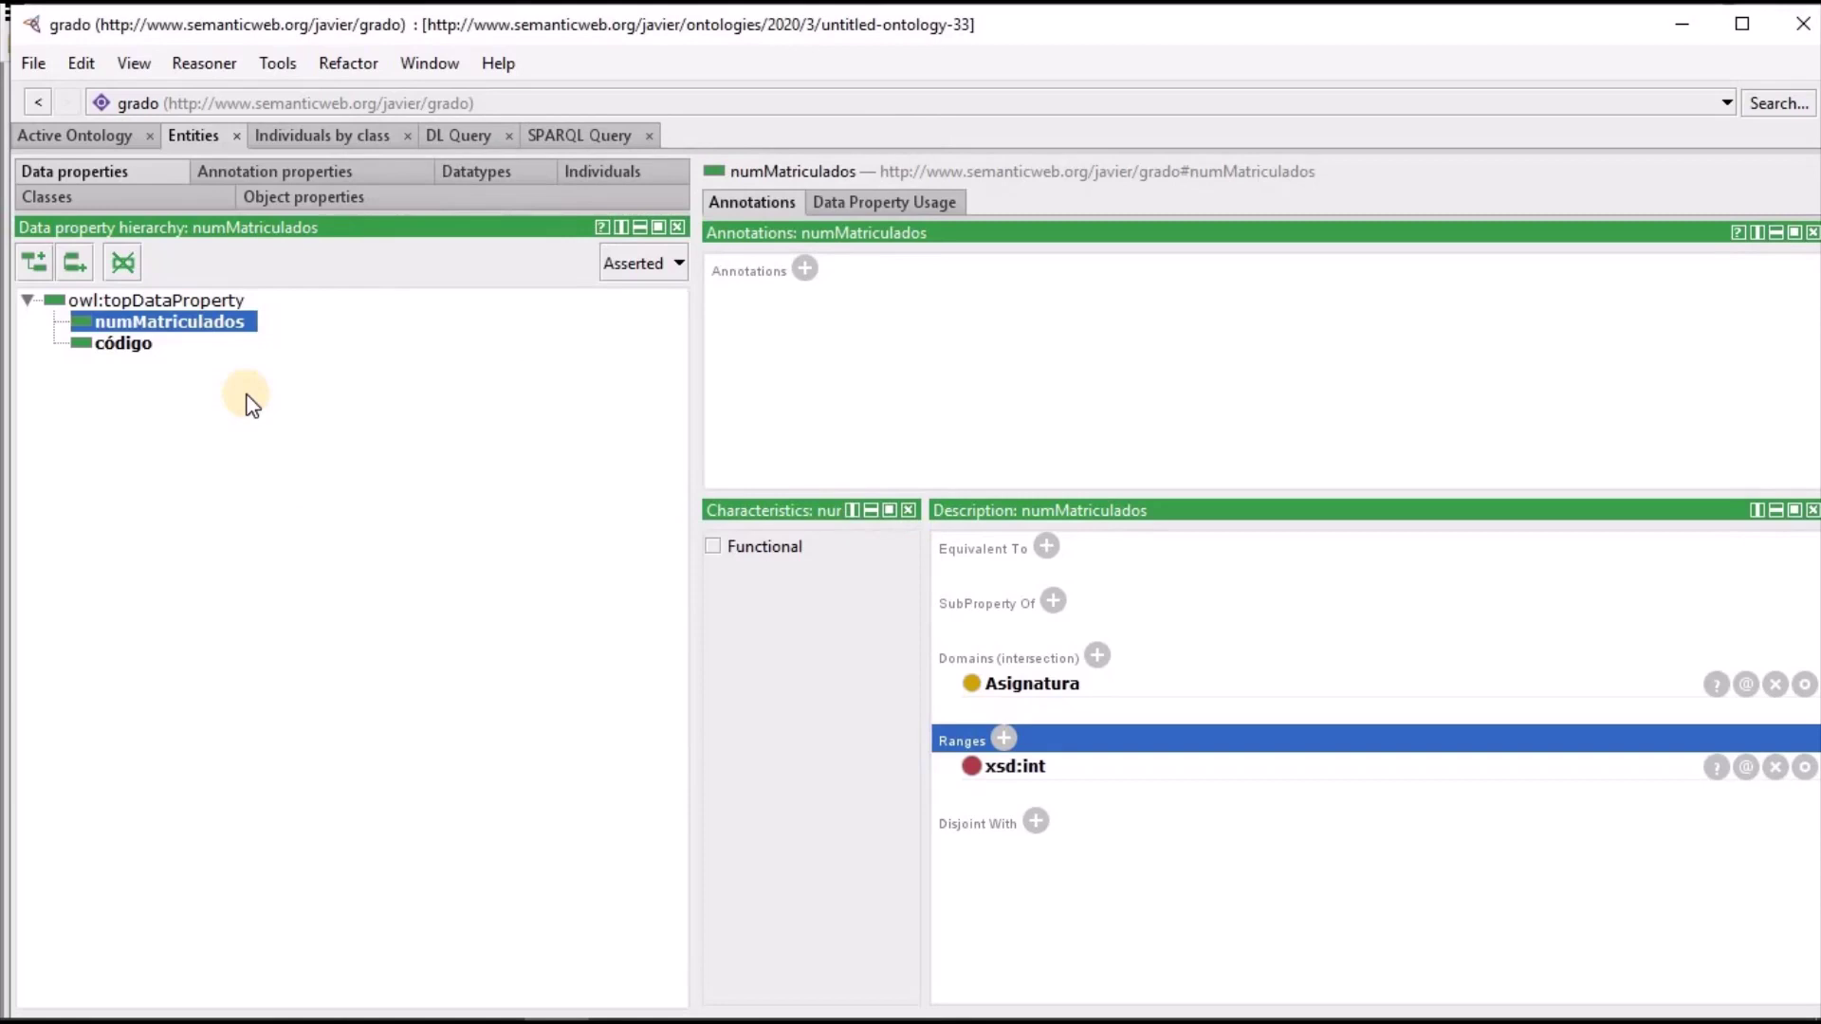
Review the class hierarchy, the domains and ranges of the imparte and adscrito object properties, and the data properties
click(162, 198)
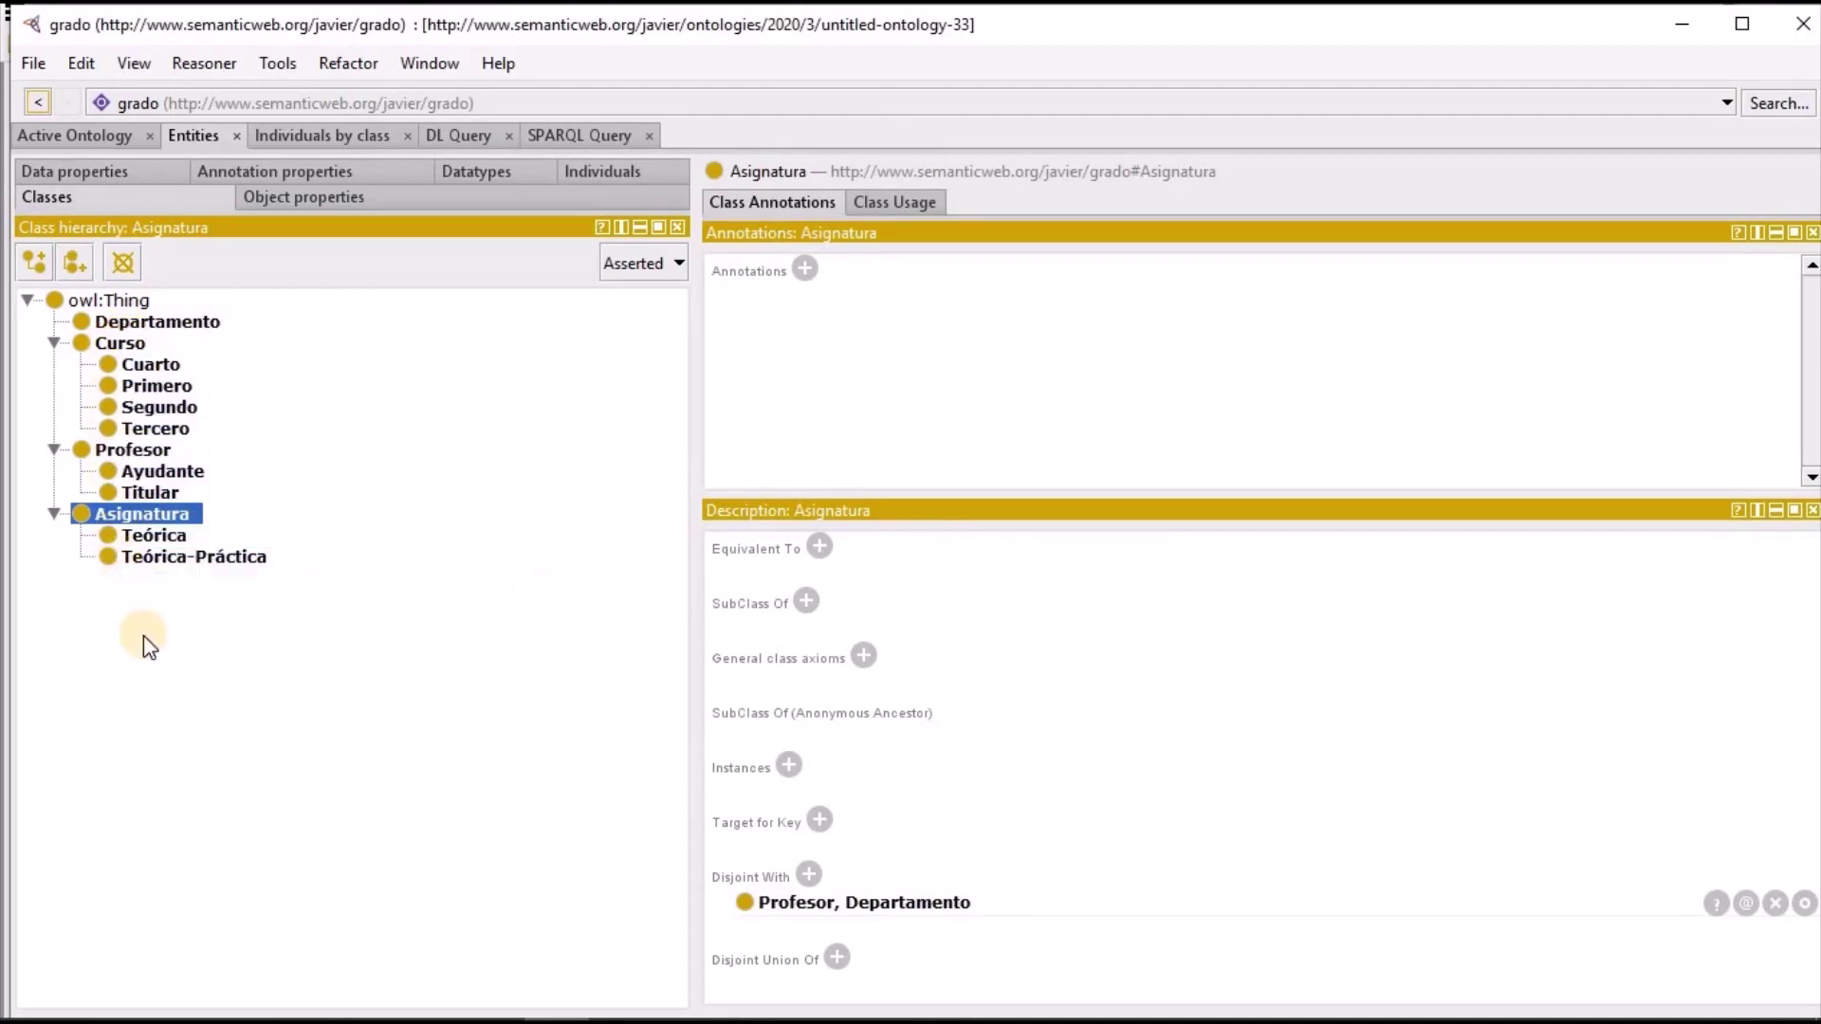
click(343, 196)
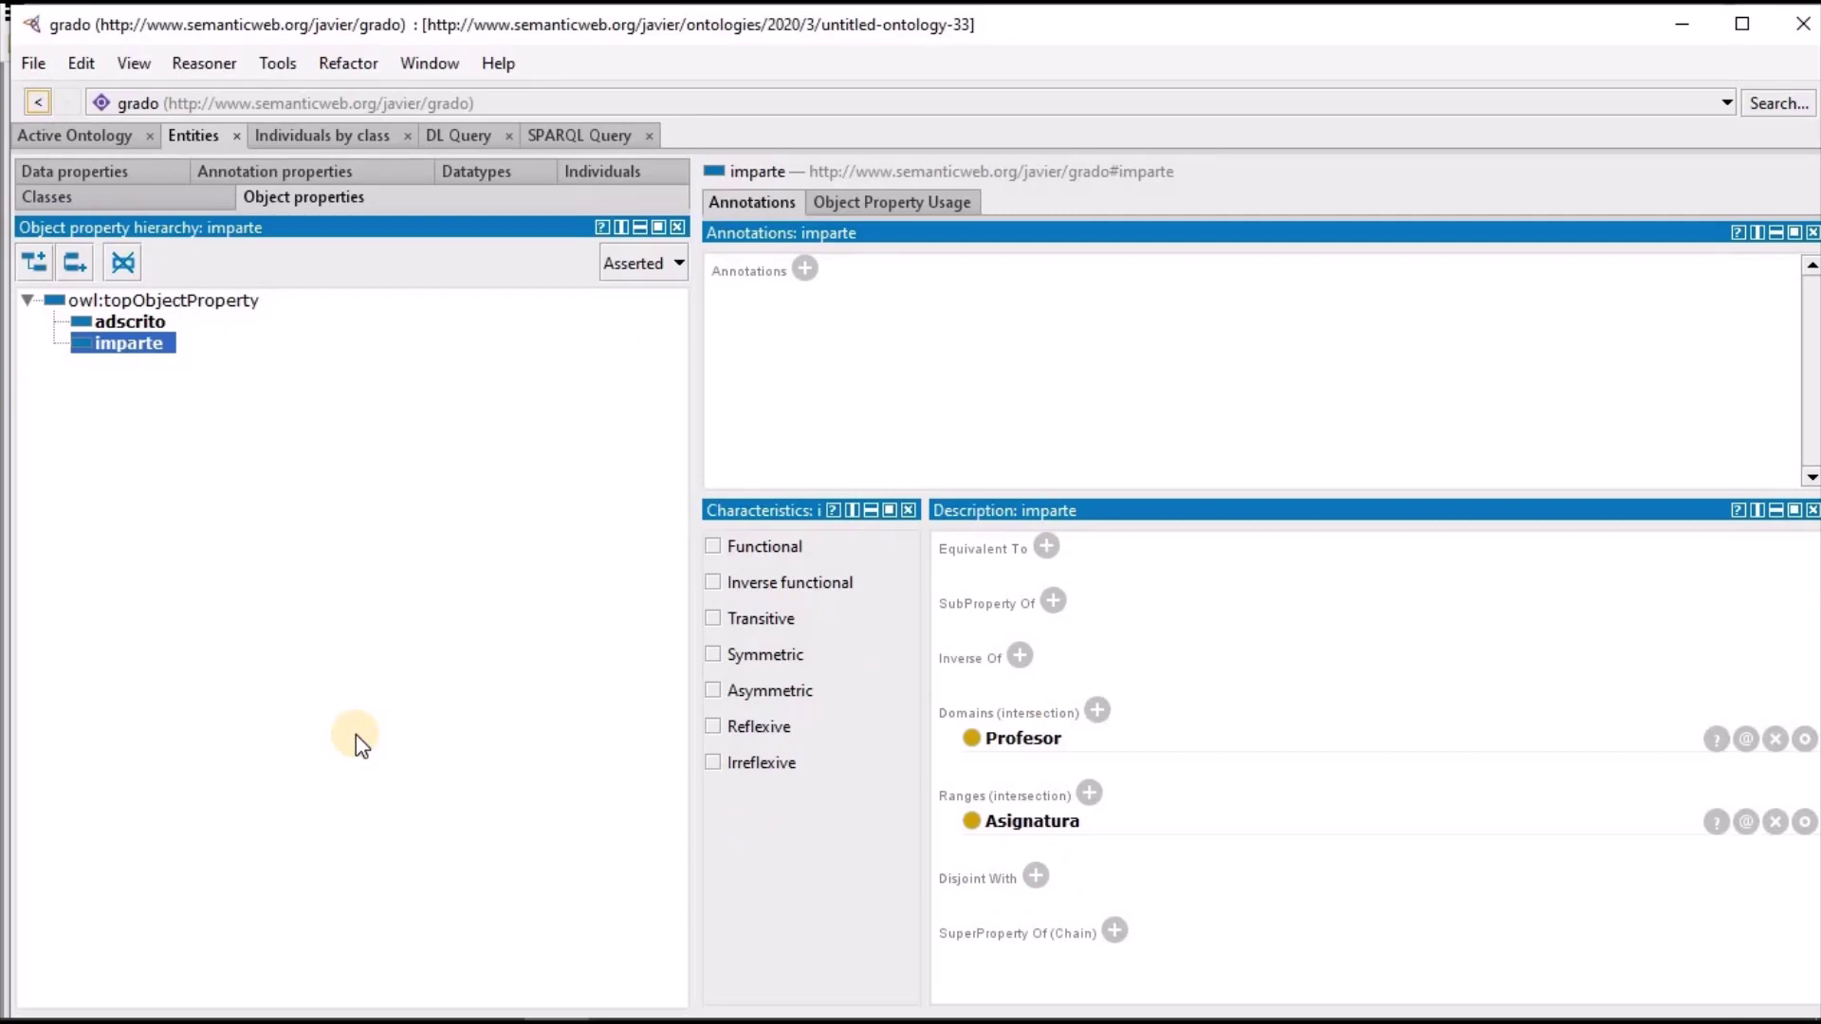
click(142, 322)
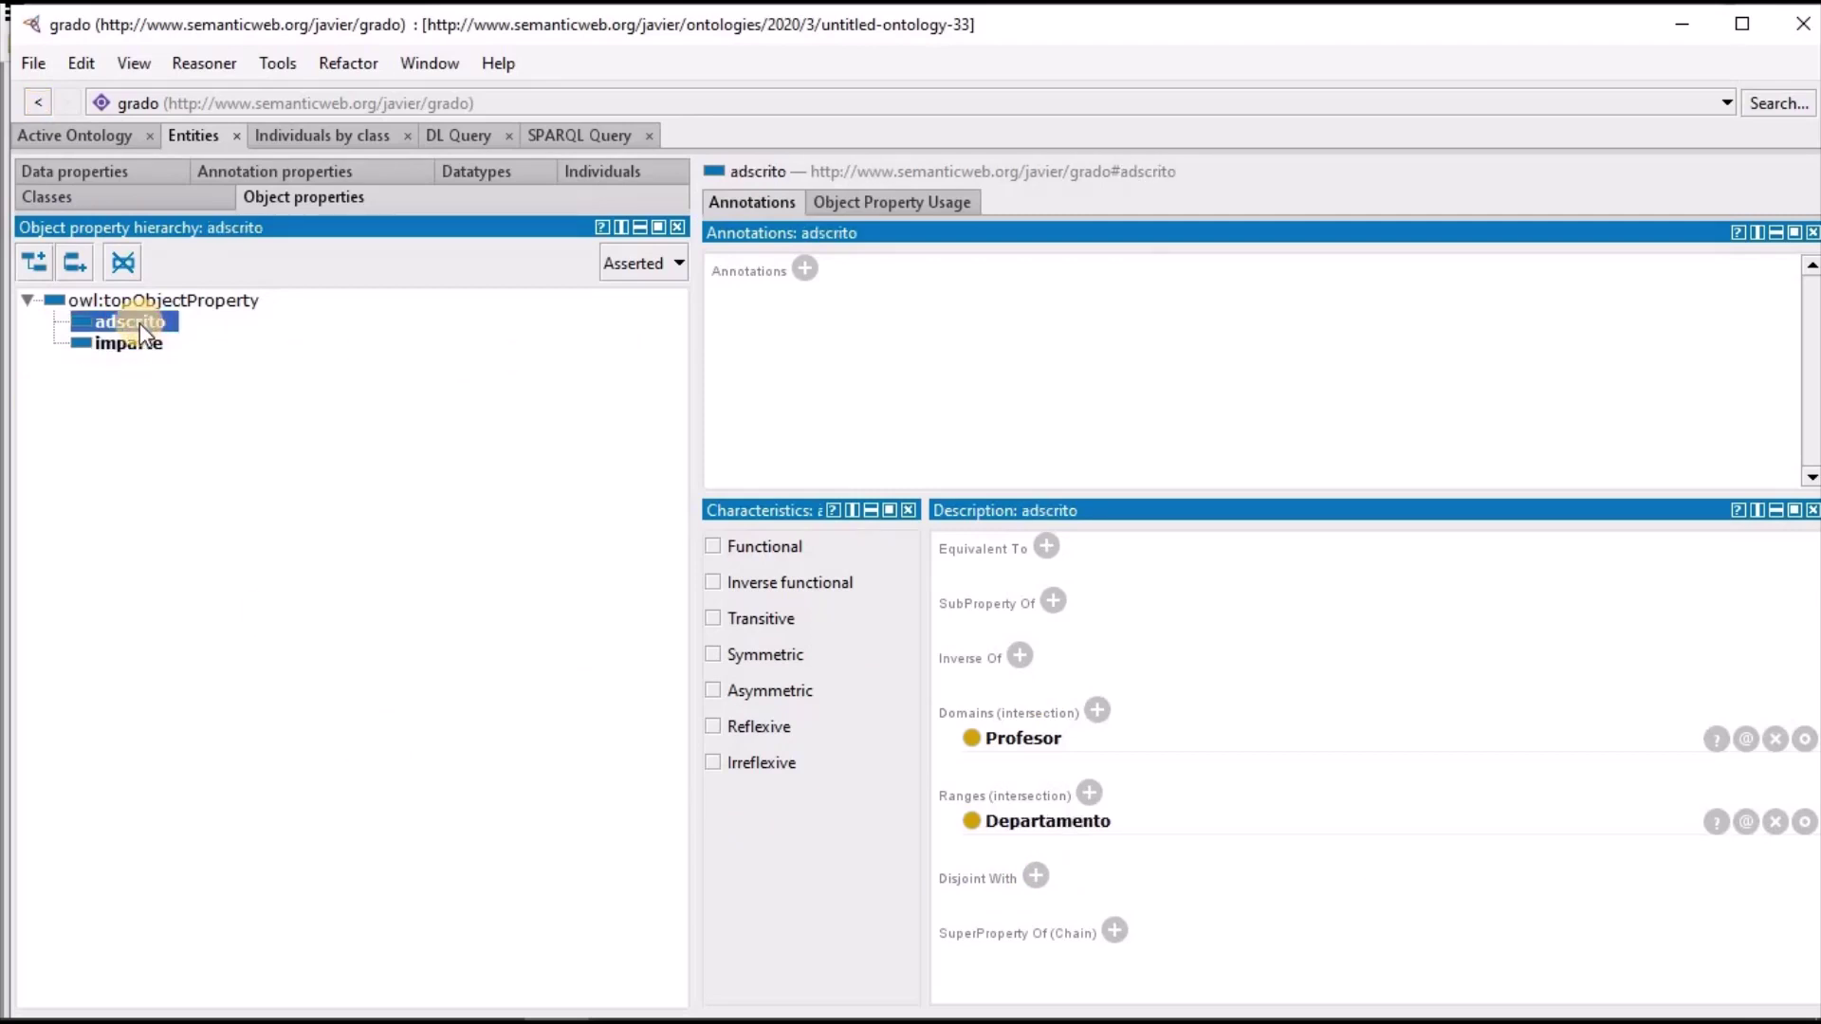
click(81, 171)
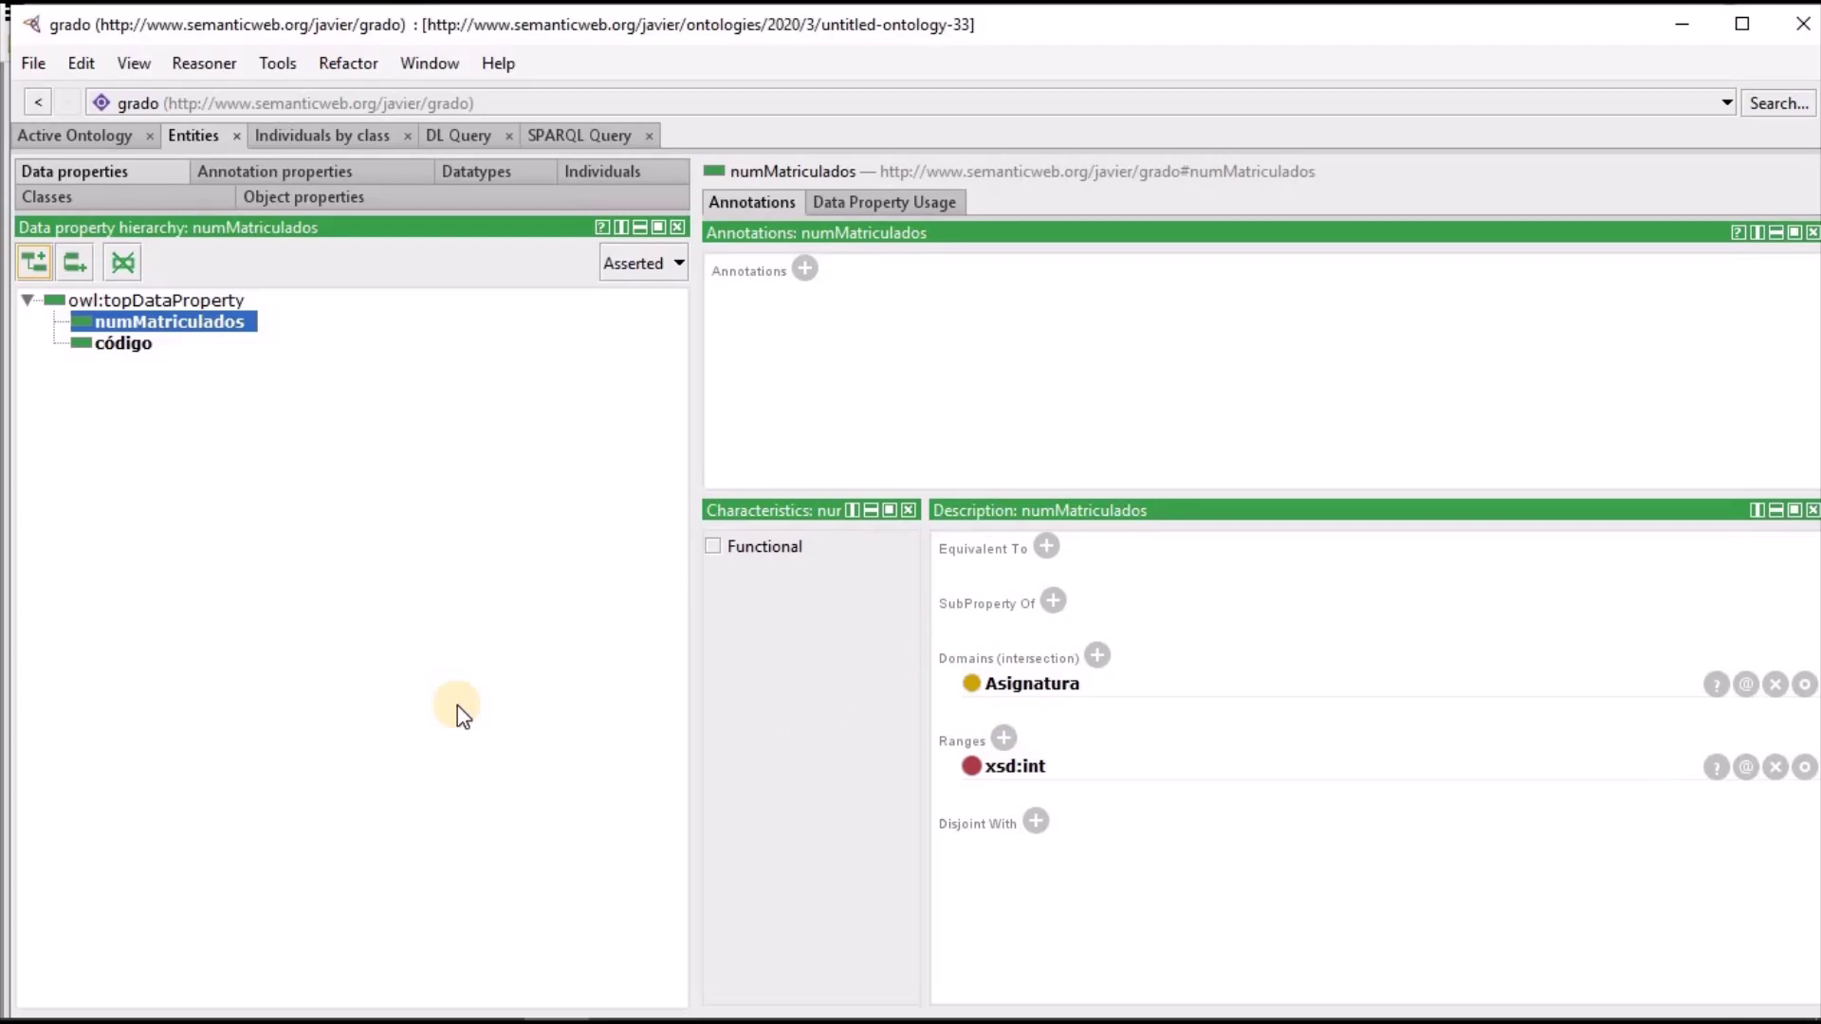
Start saving the grado ontology, choosing RDF/XML Syntax as the format
click(35, 64)
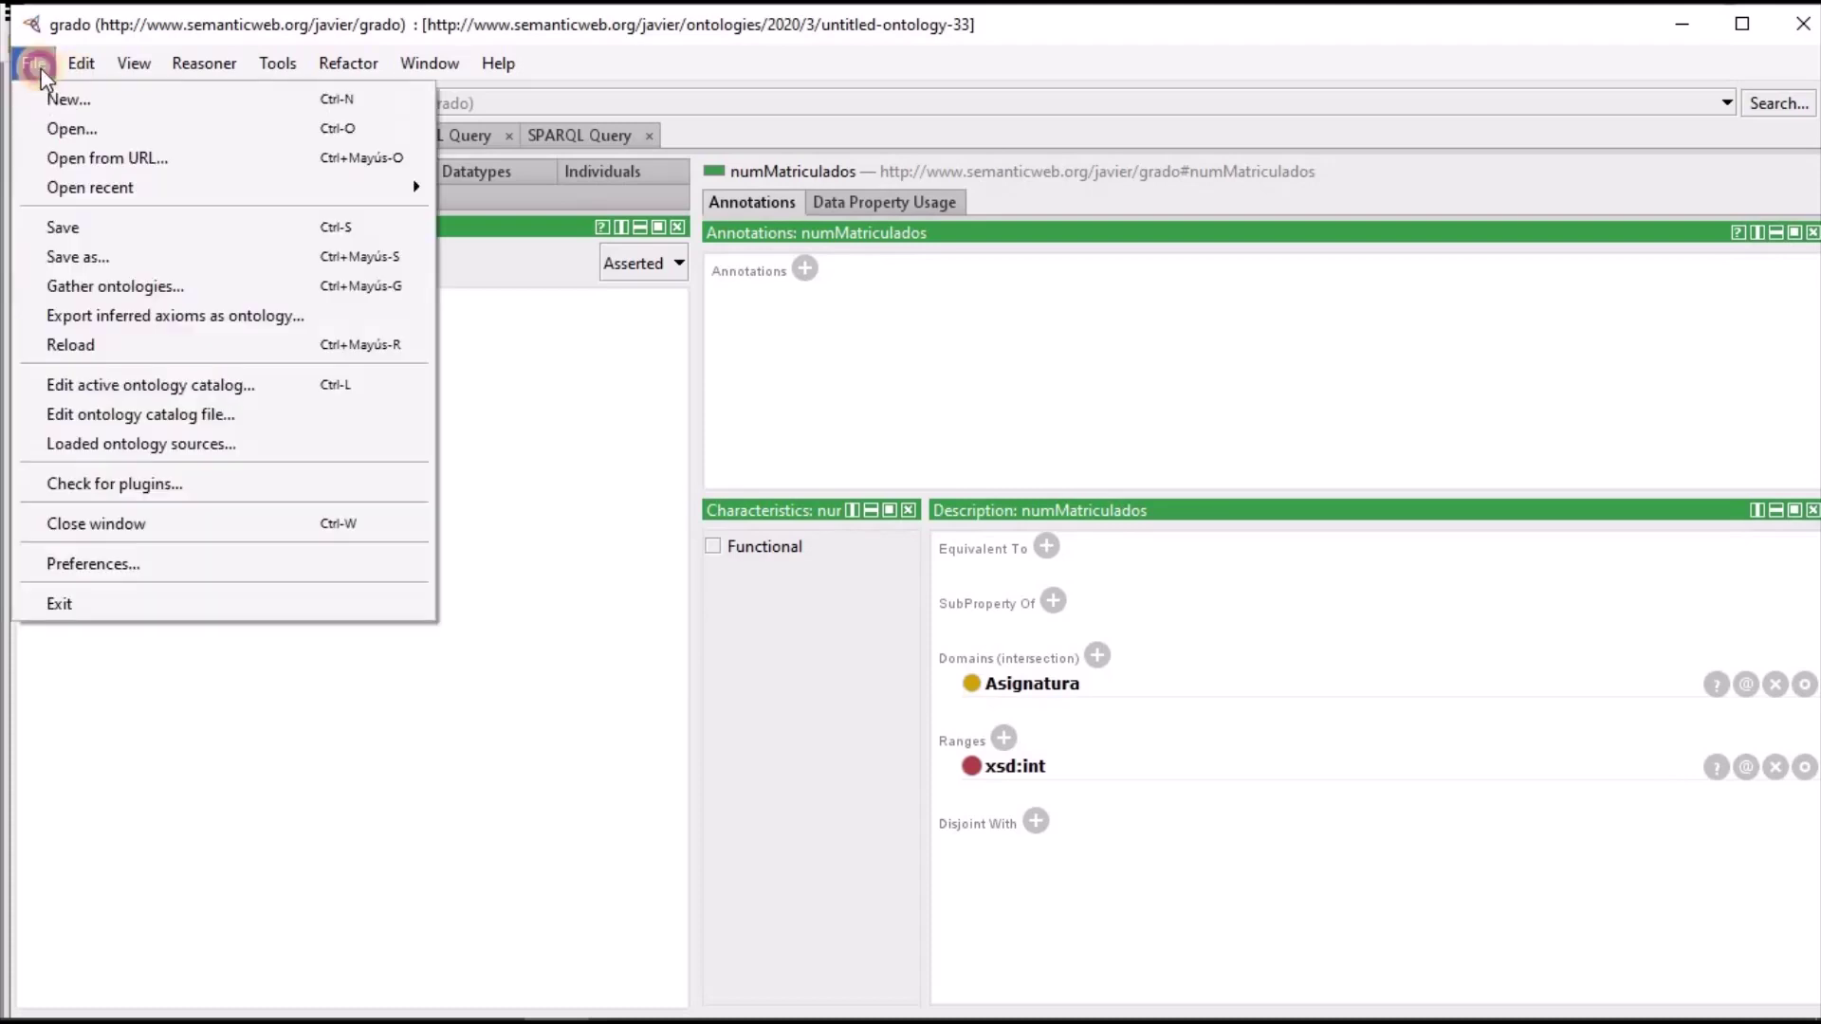
click(111, 225)
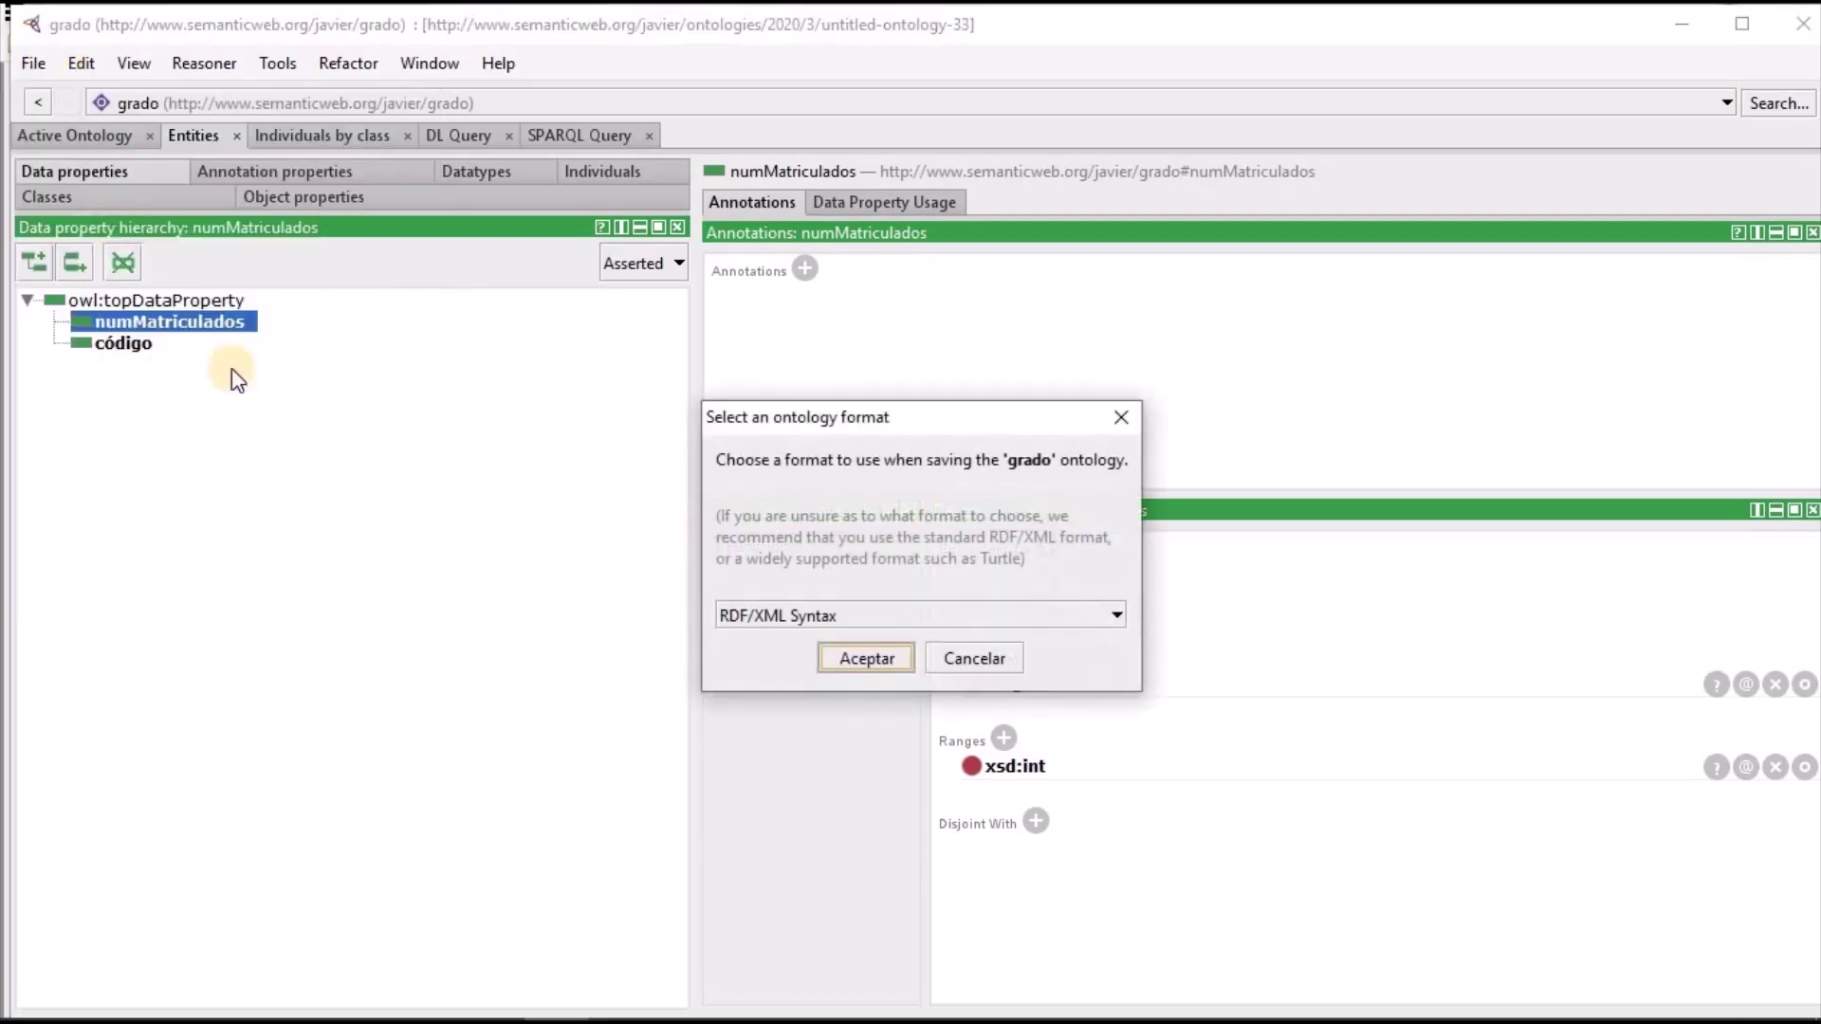
drag(821, 406, 691, 257)
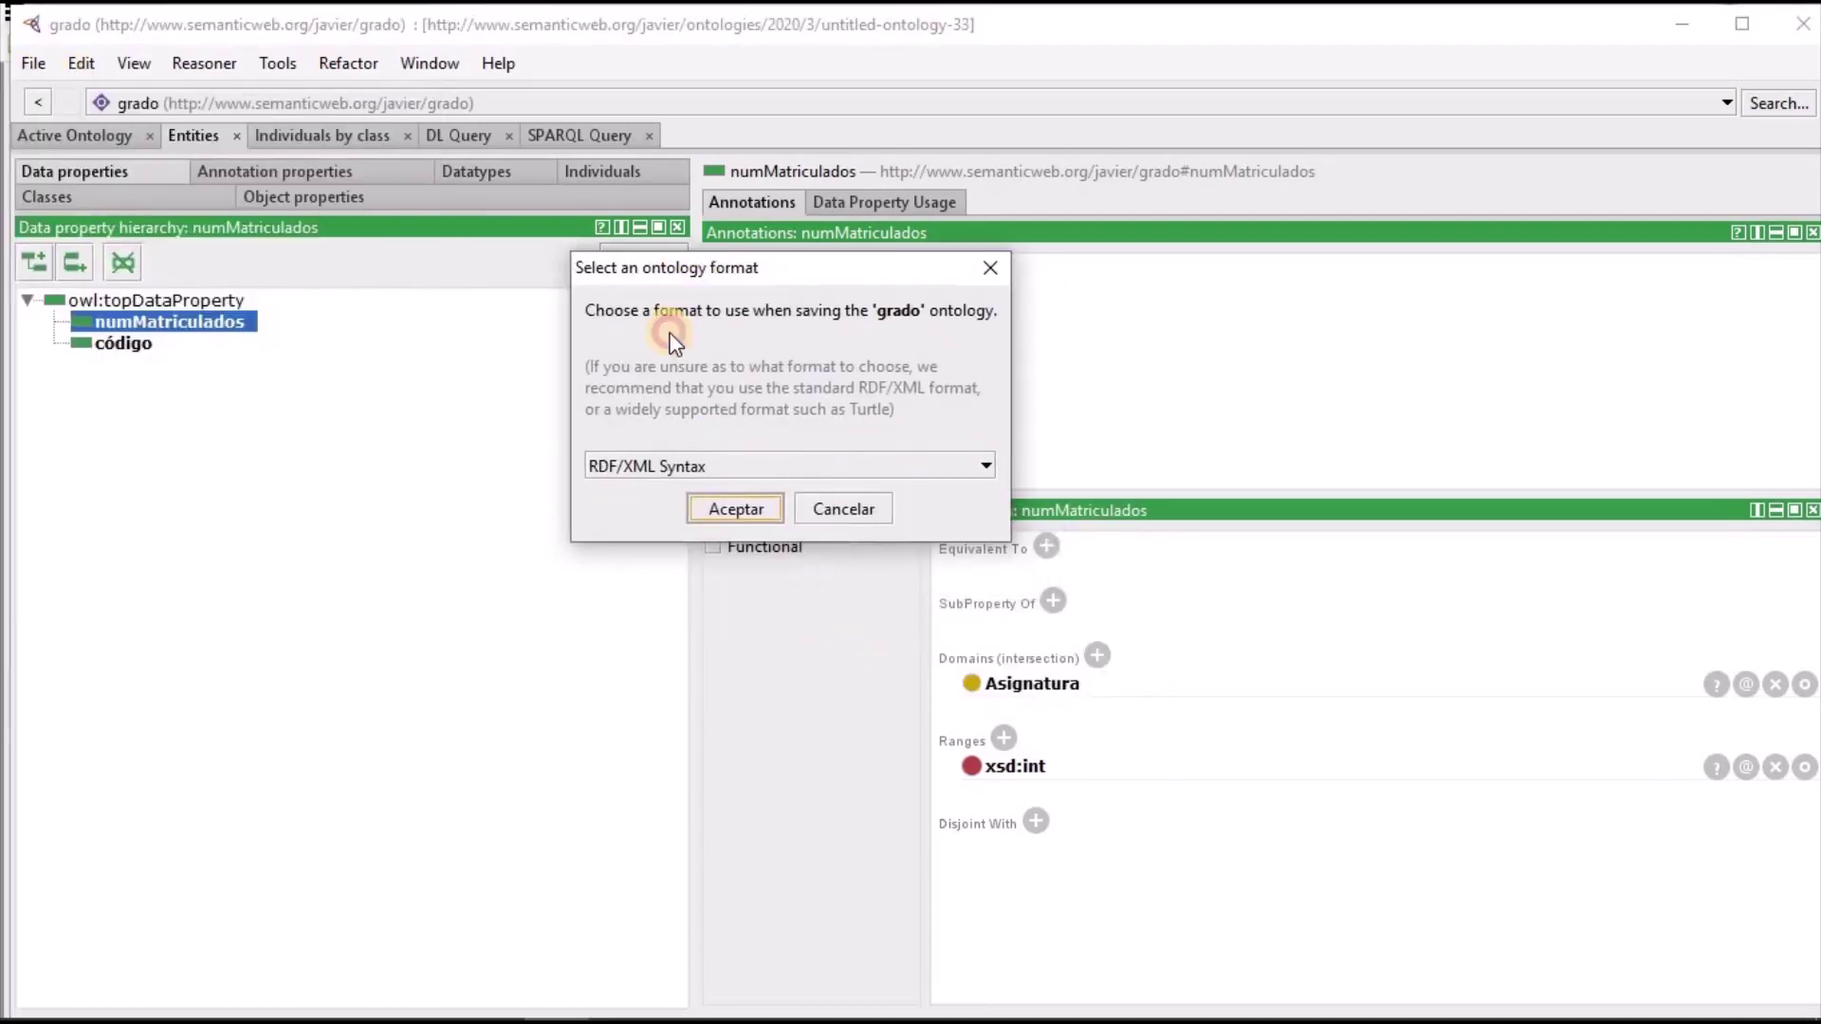
click(668, 471)
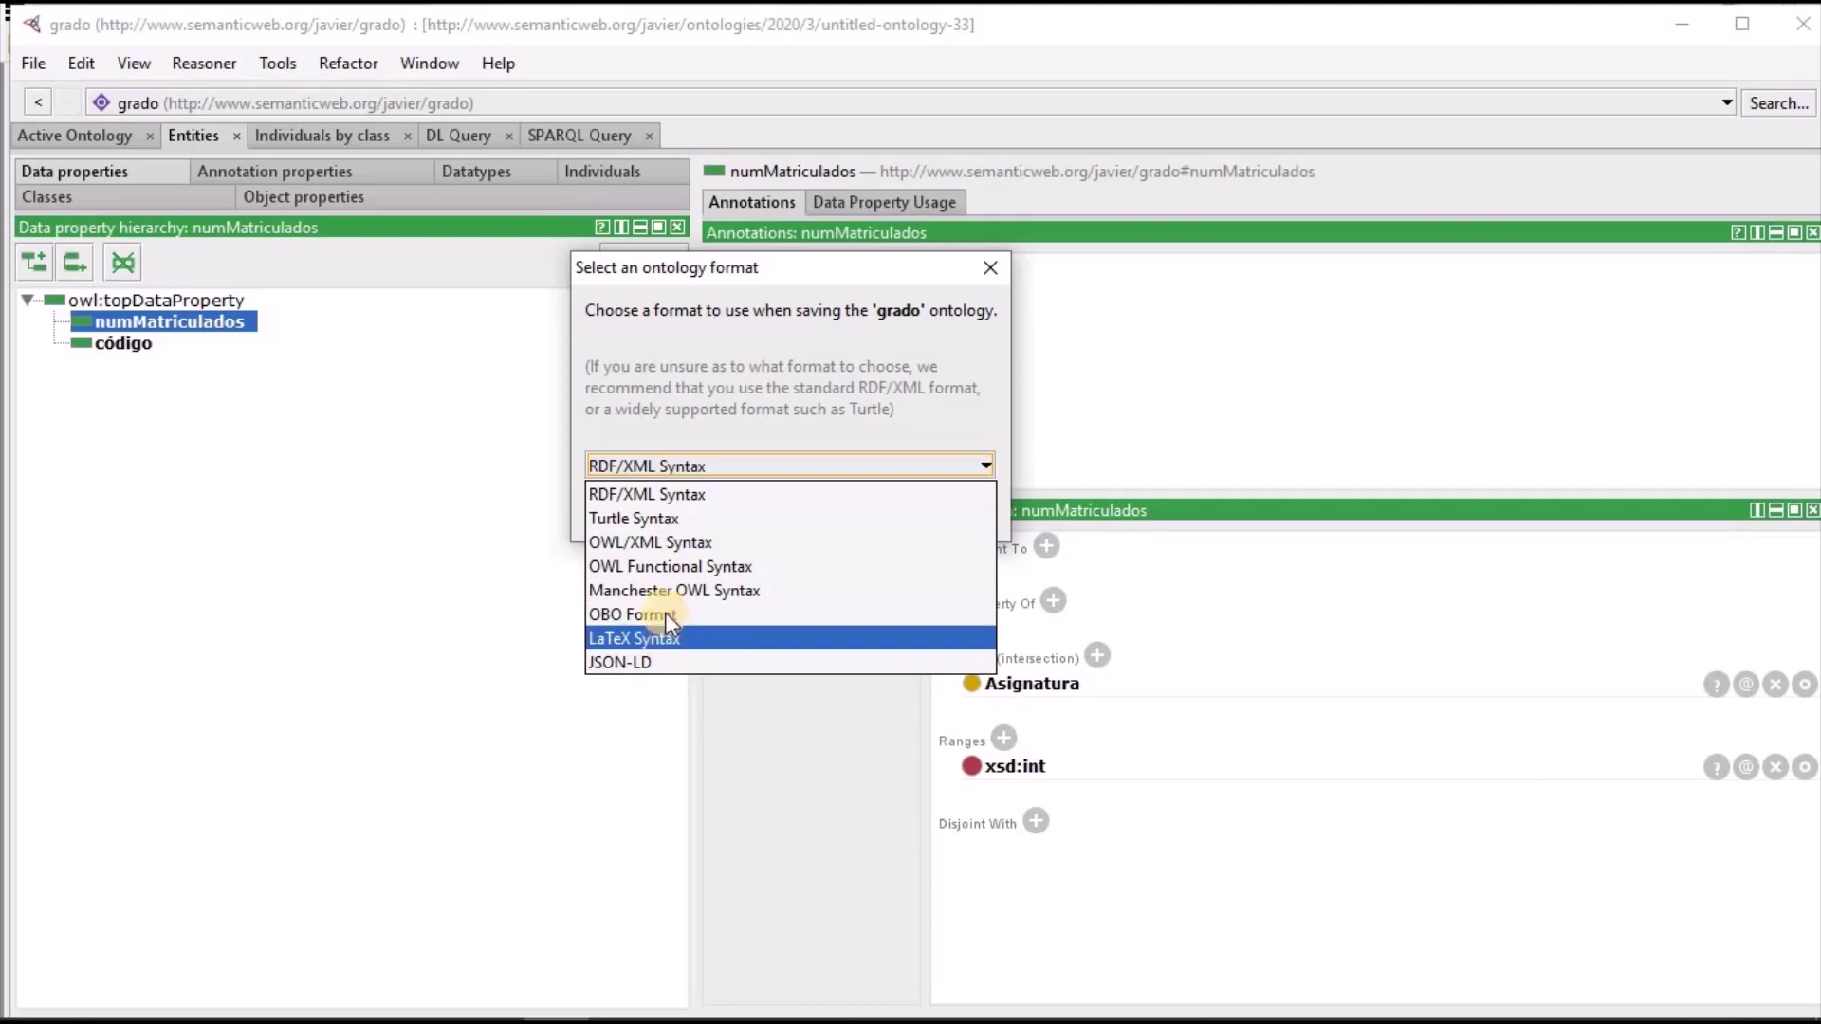
click(684, 494)
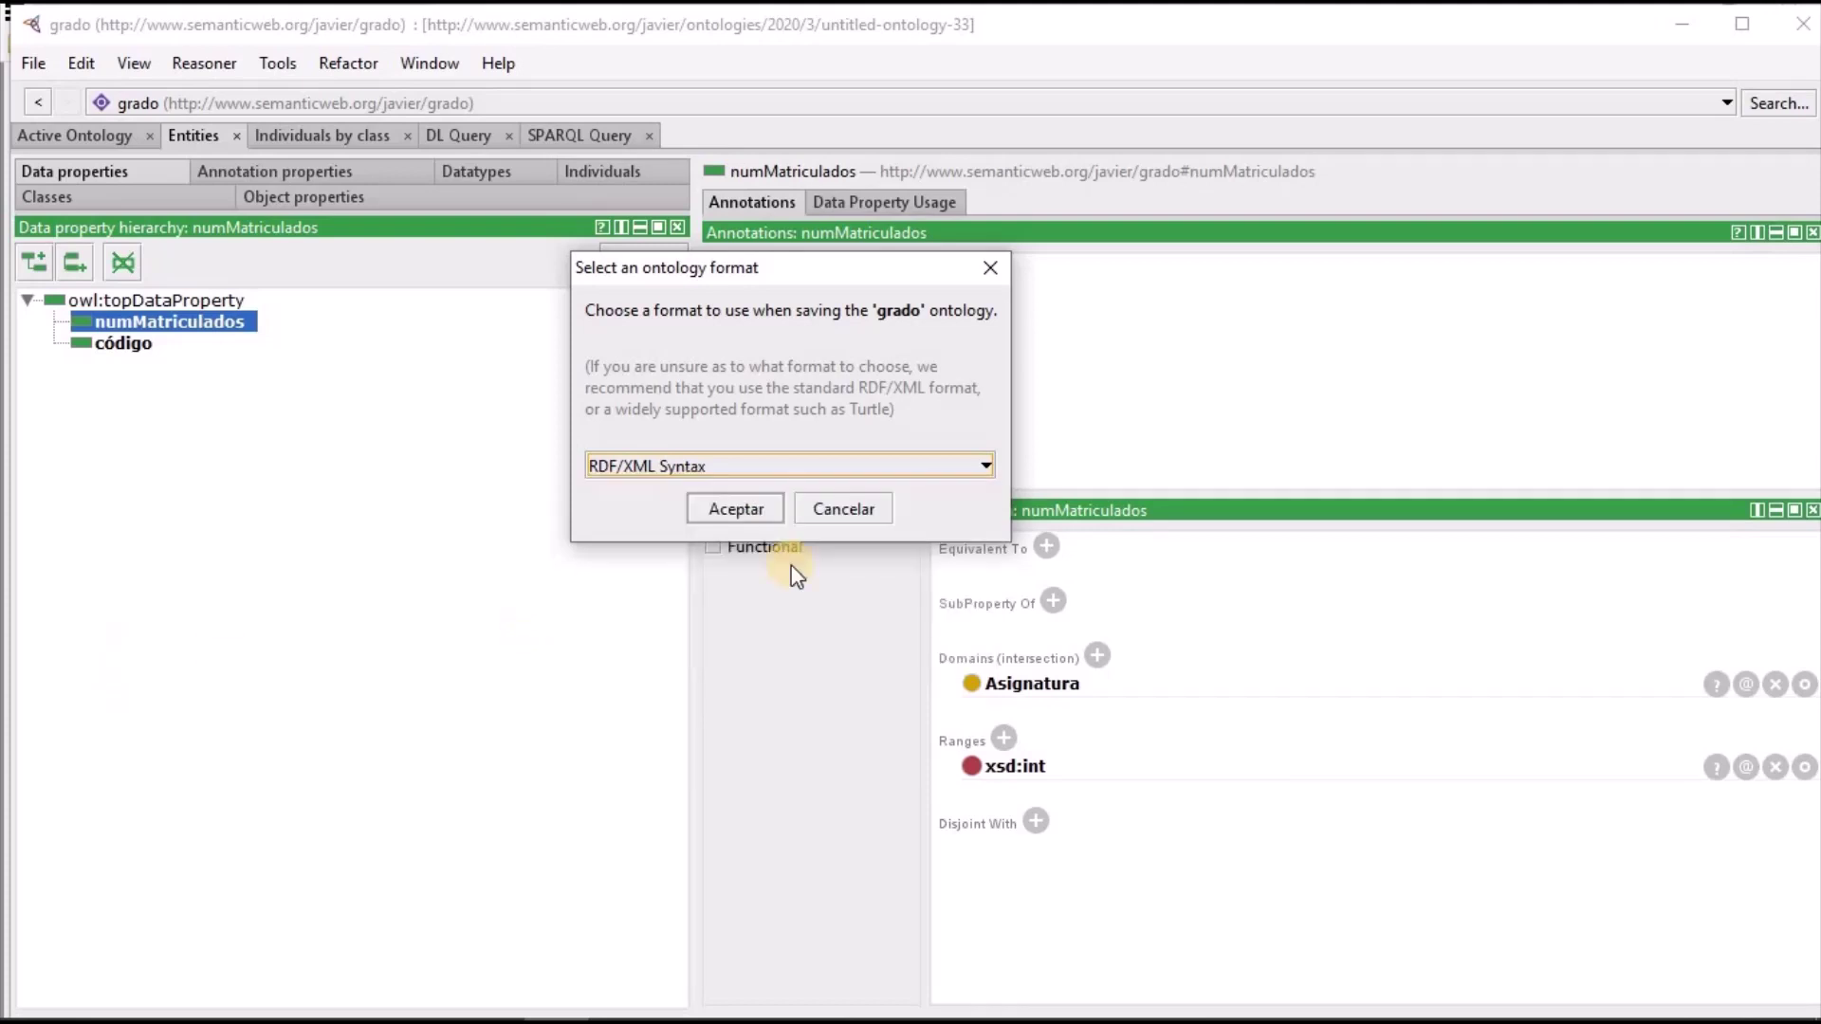
click(737, 509)
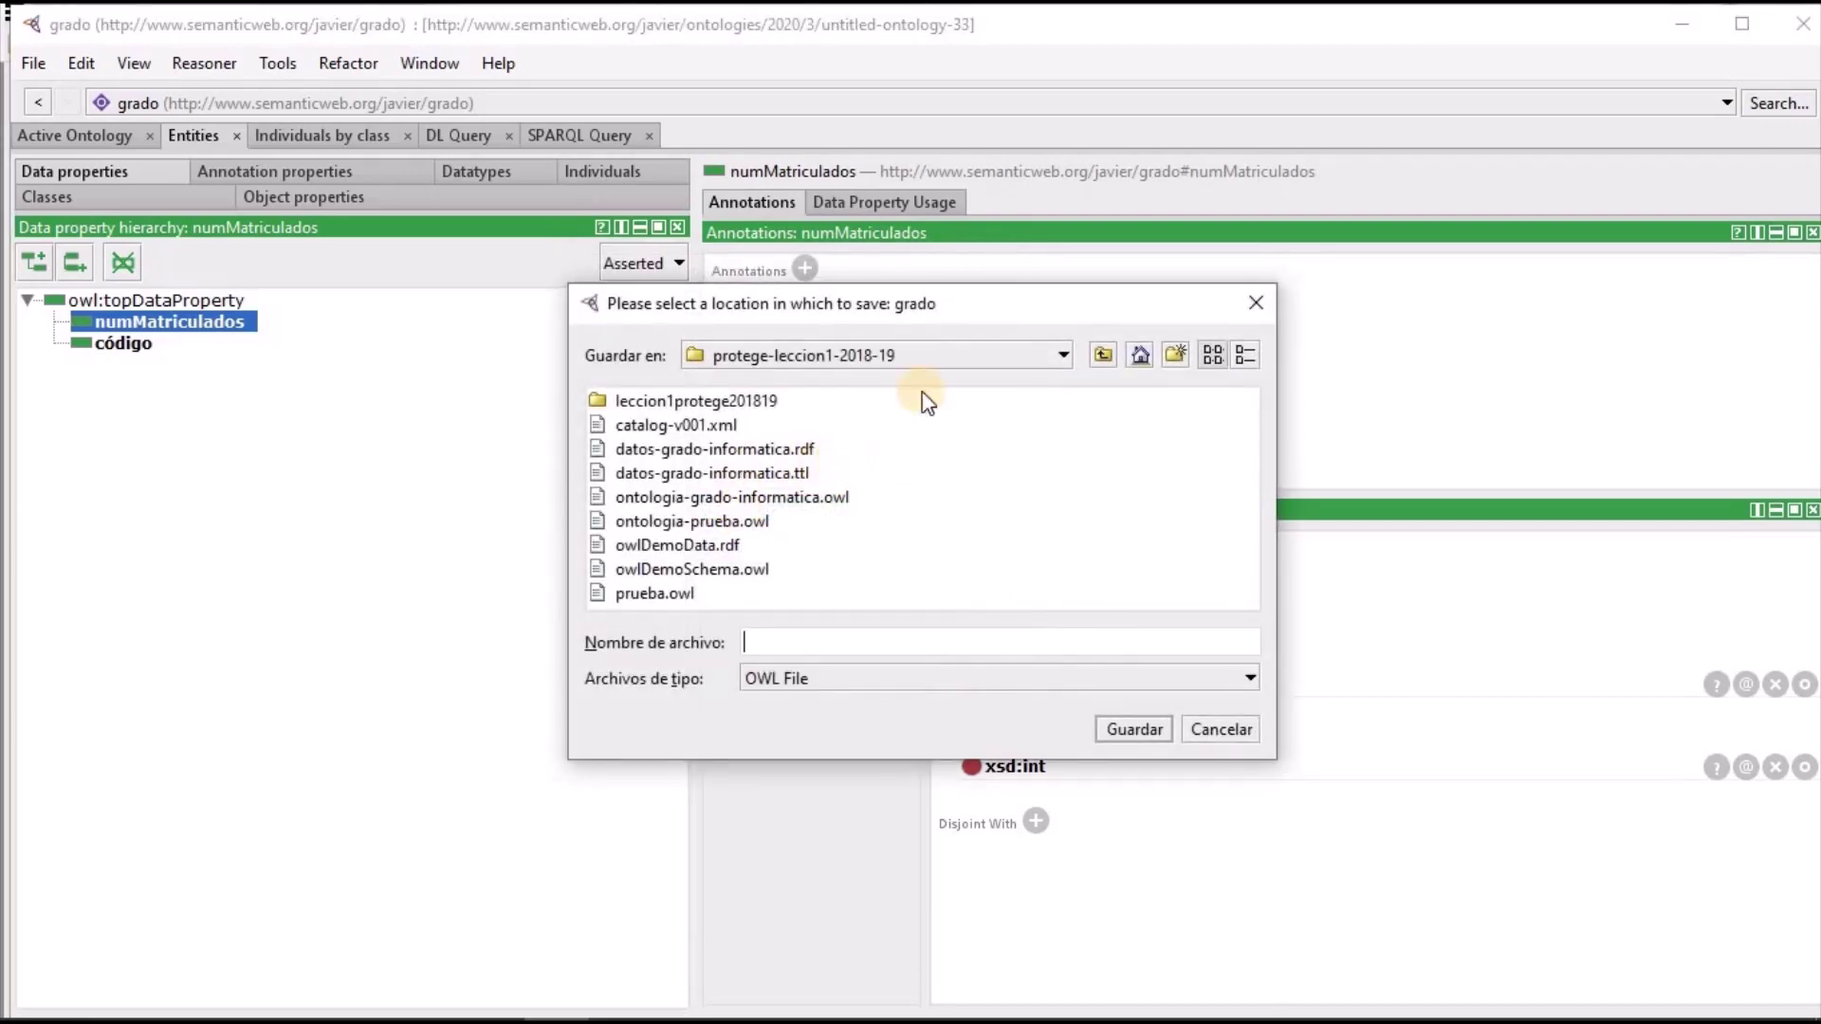
Save the ontology as ontología-grado in the protege-leccion1-2019-20 folder under ClasesPrácticas
click(1103, 357)
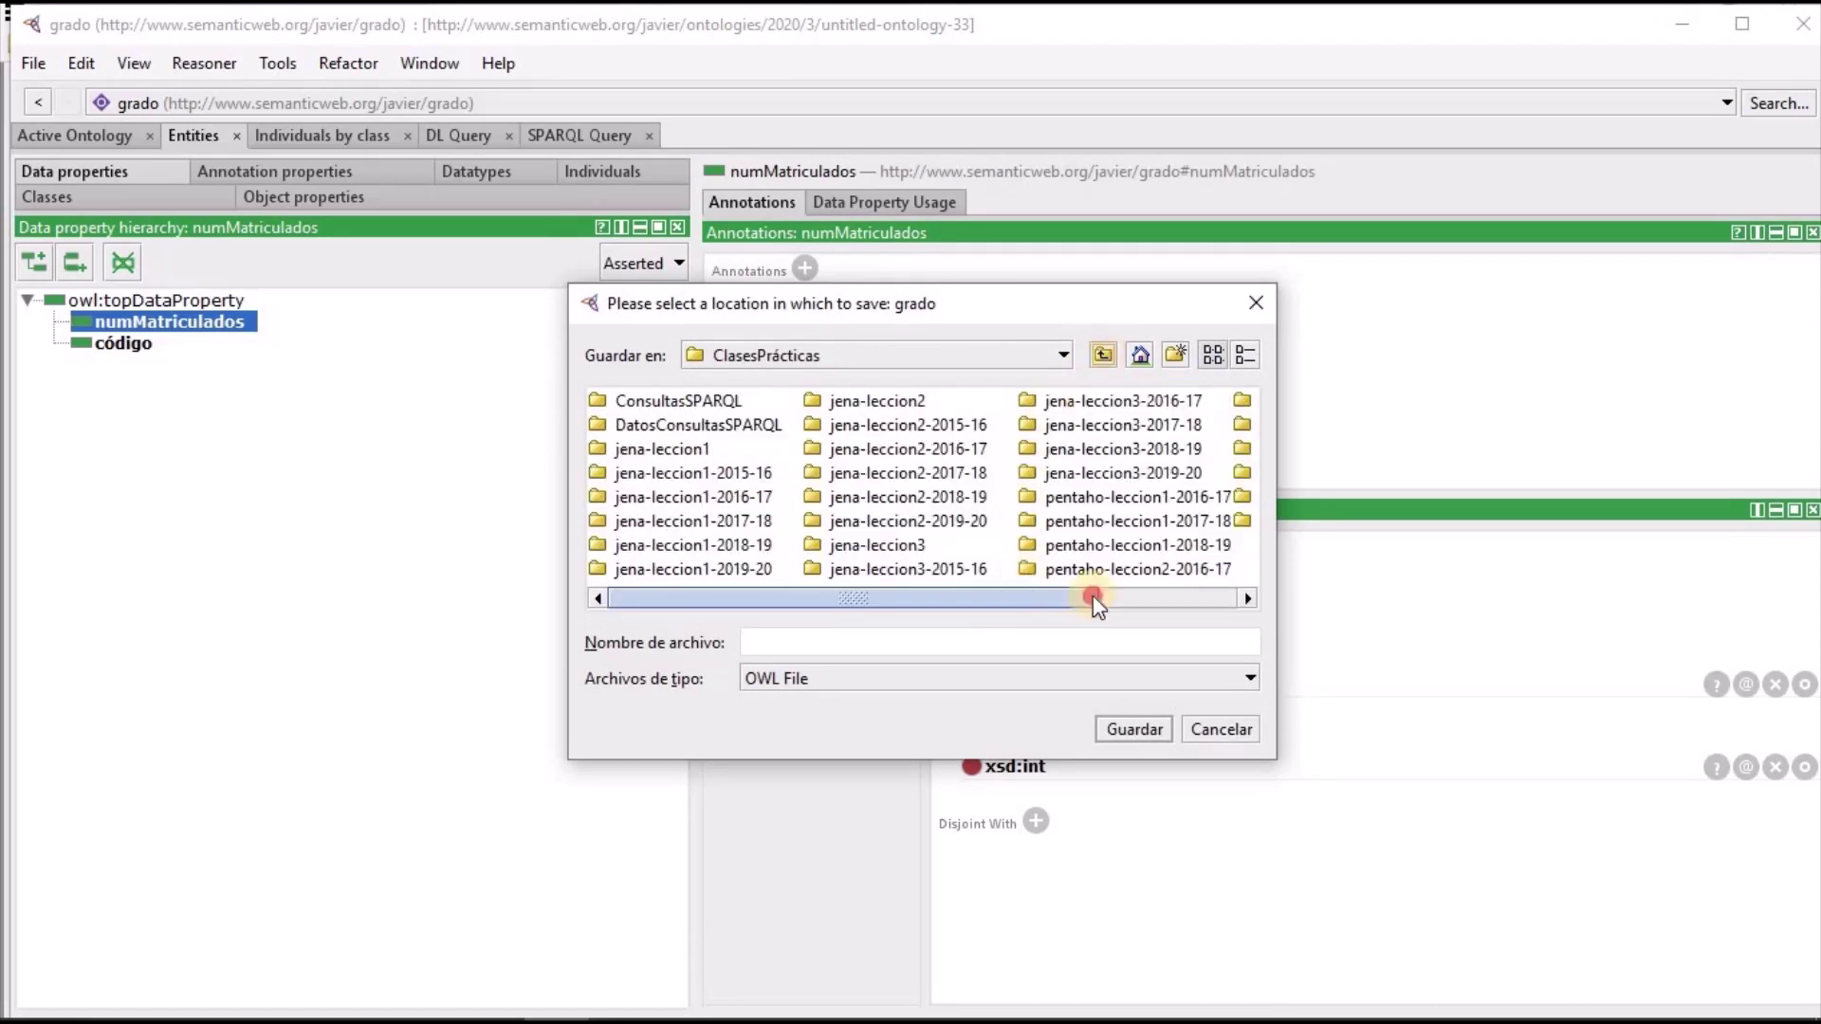
drag(1089, 599, 1219, 583)
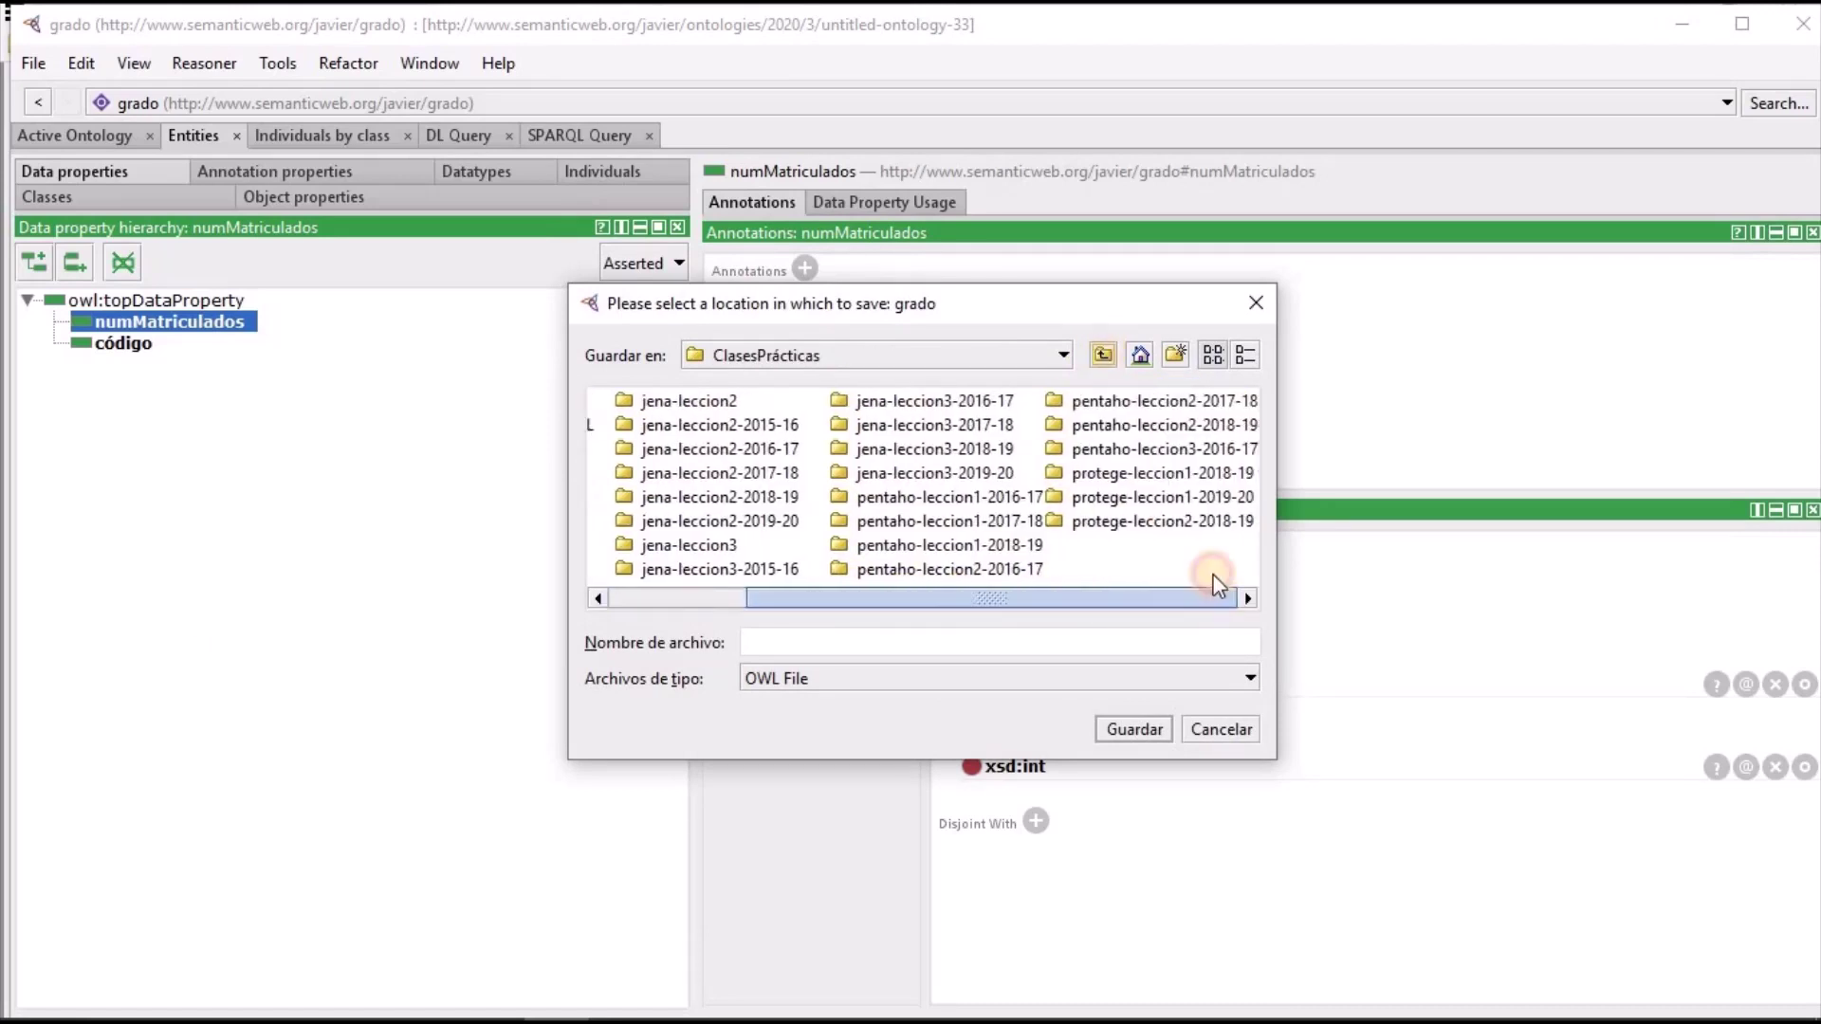
double_click(1158, 497)
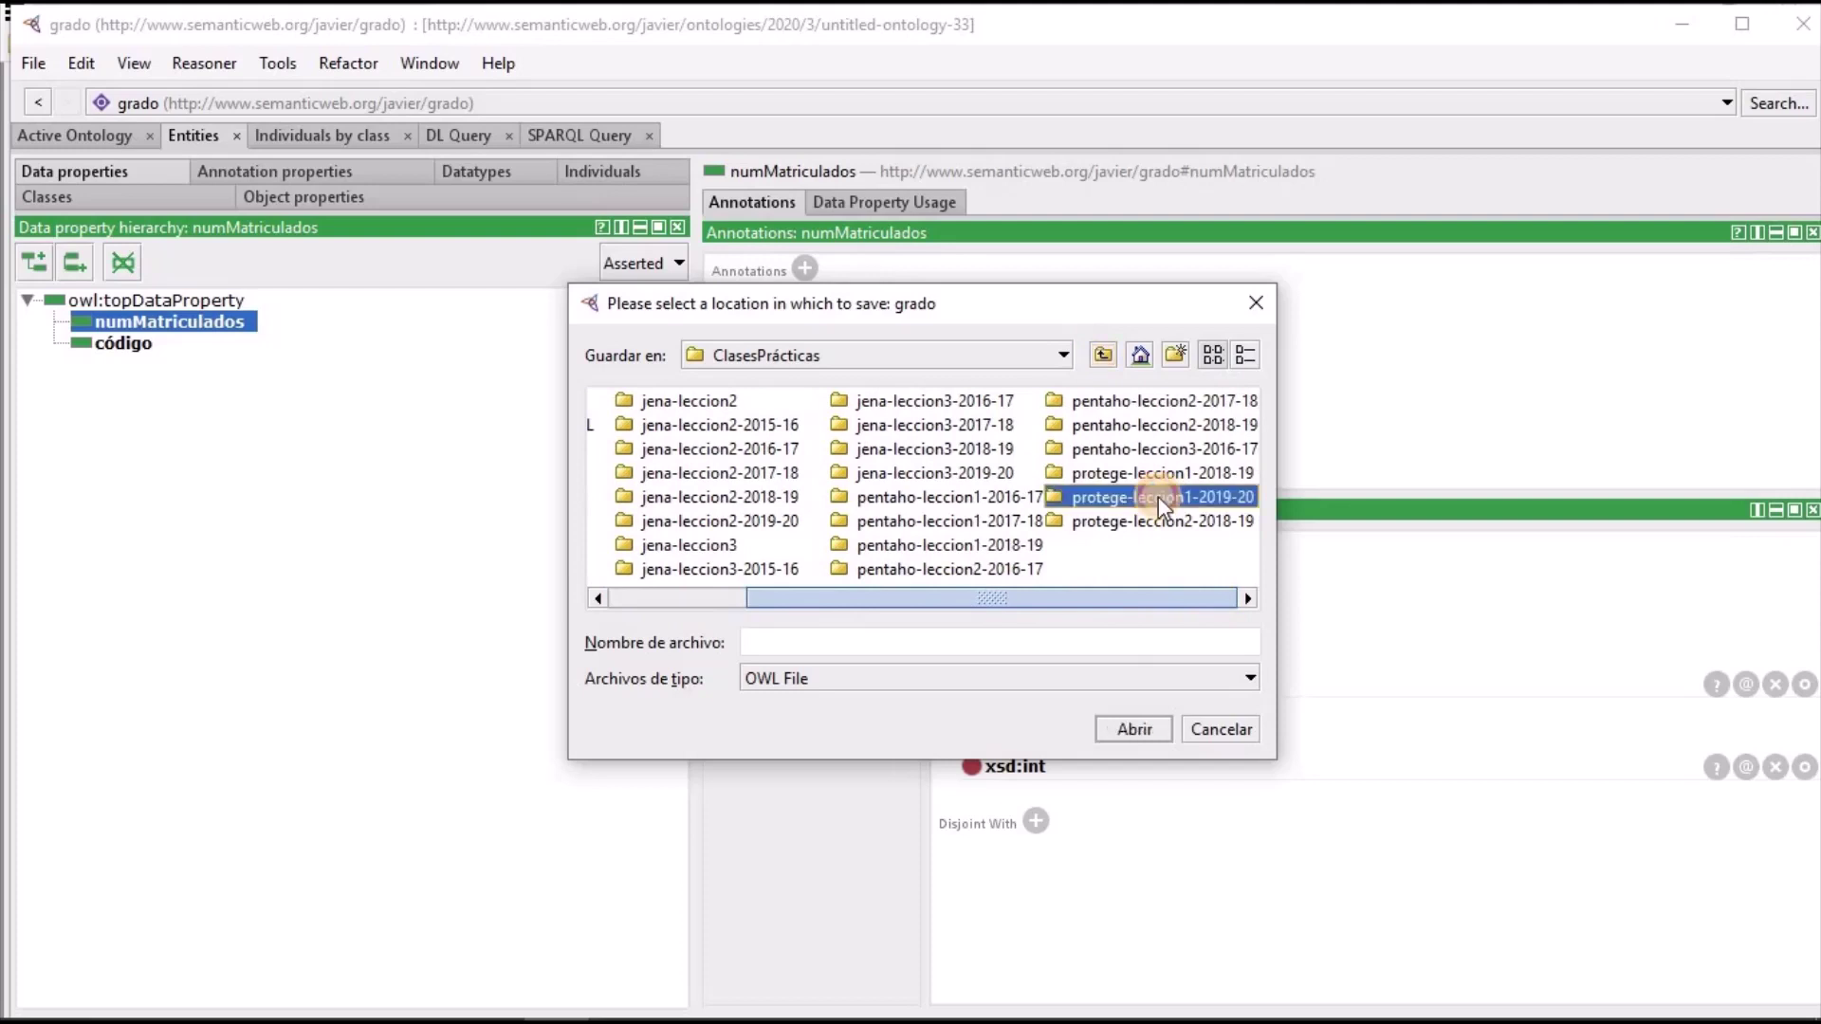
click(819, 641)
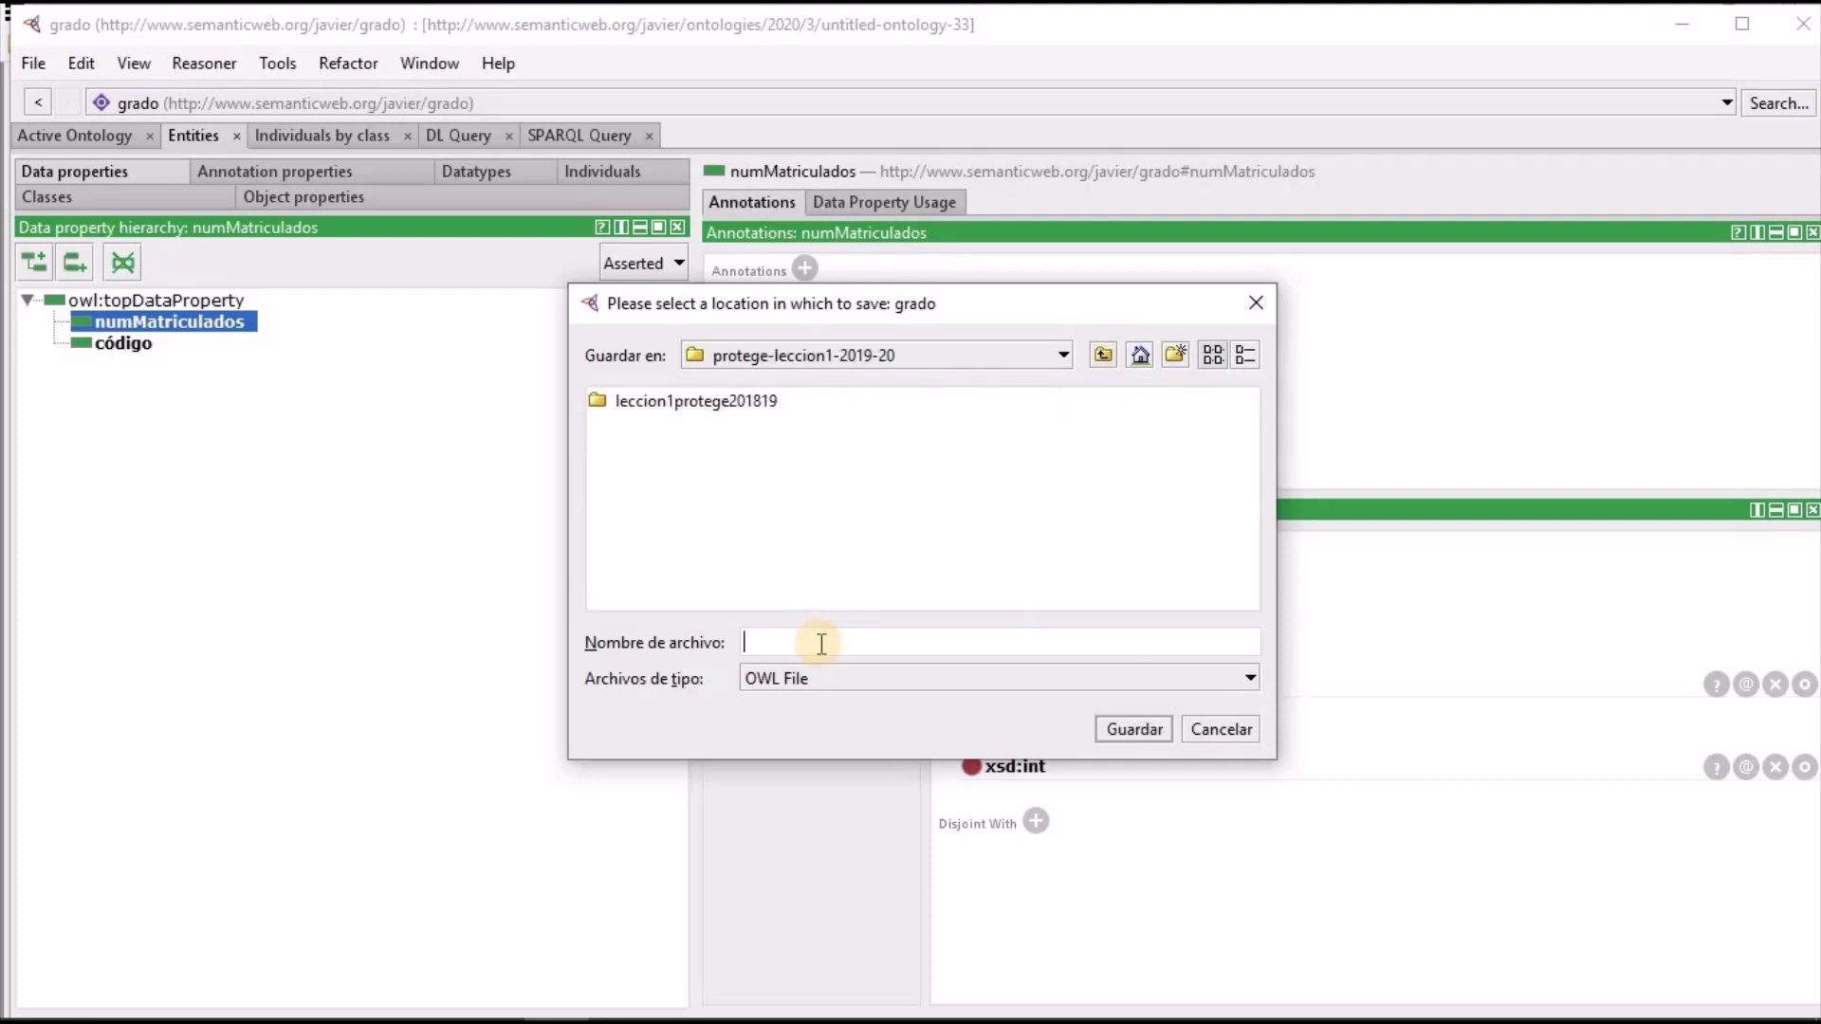
text(ontología-grado)
click(1151, 723)
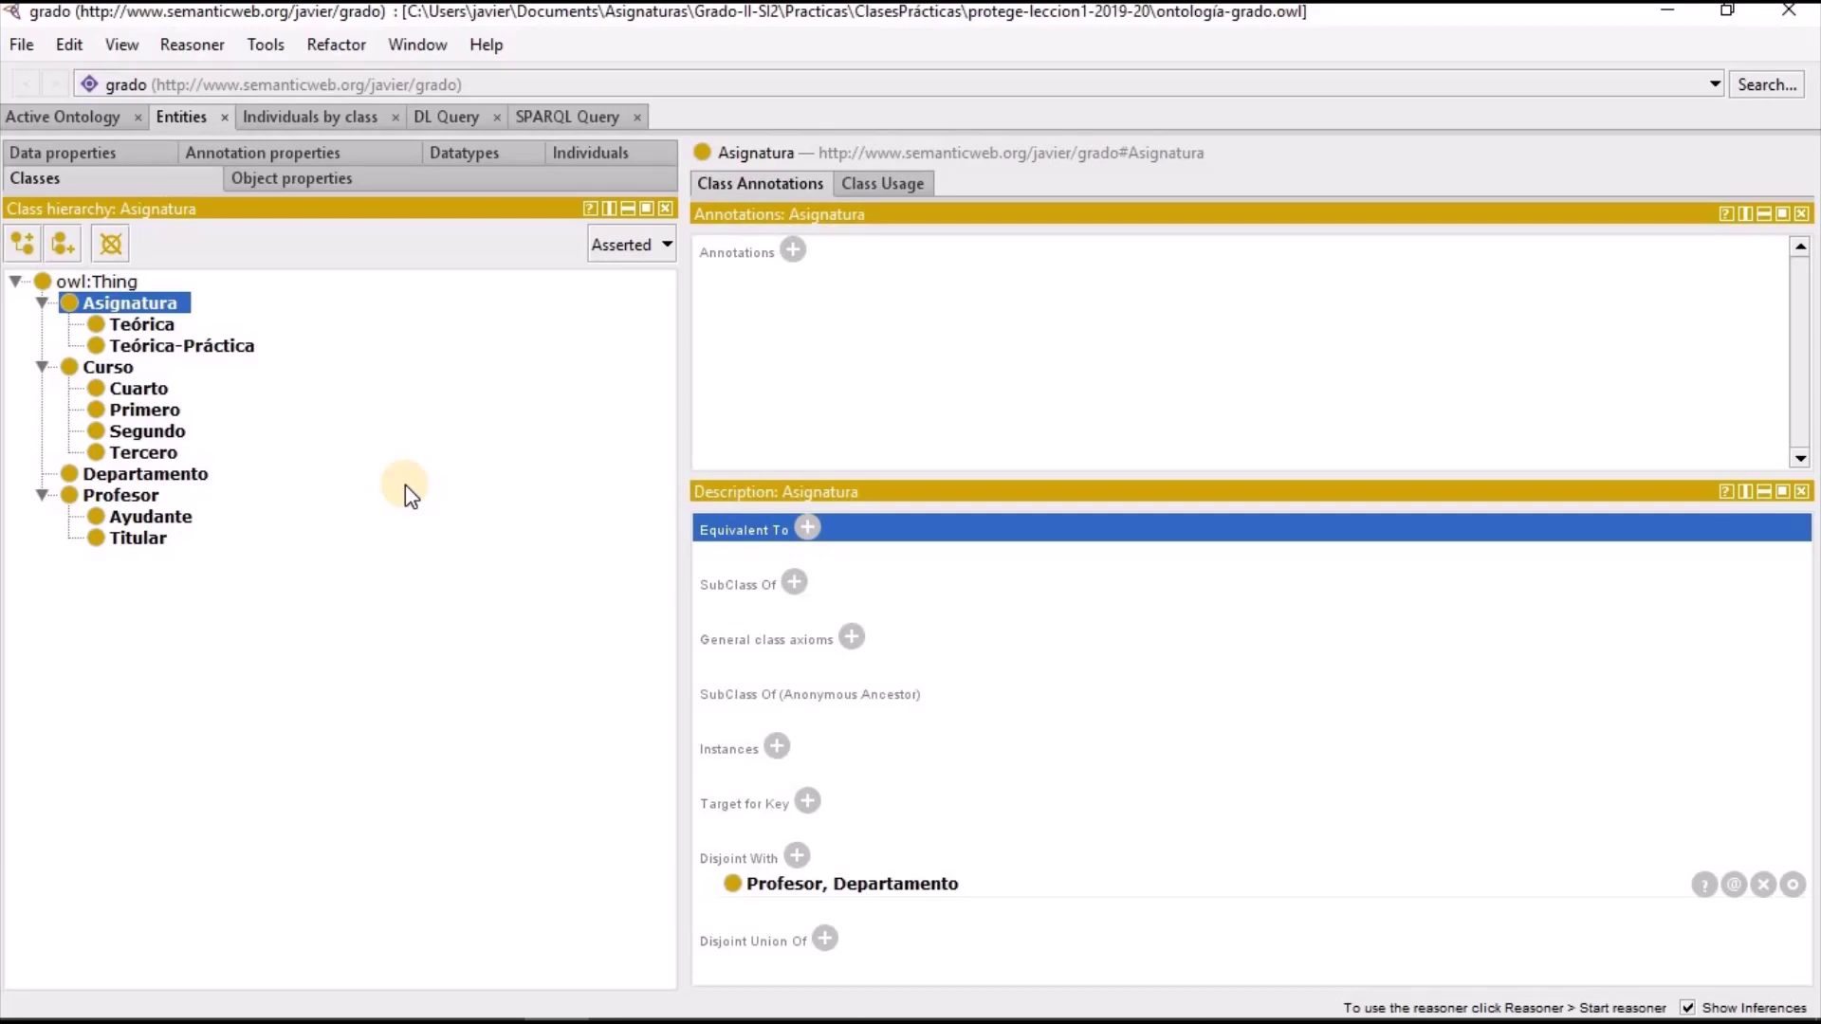
Switch to the Ejemplo Clase Ontología Grados PDF and examine the tables of subjects and professors, then return to the ontology
key(alt+Tab)
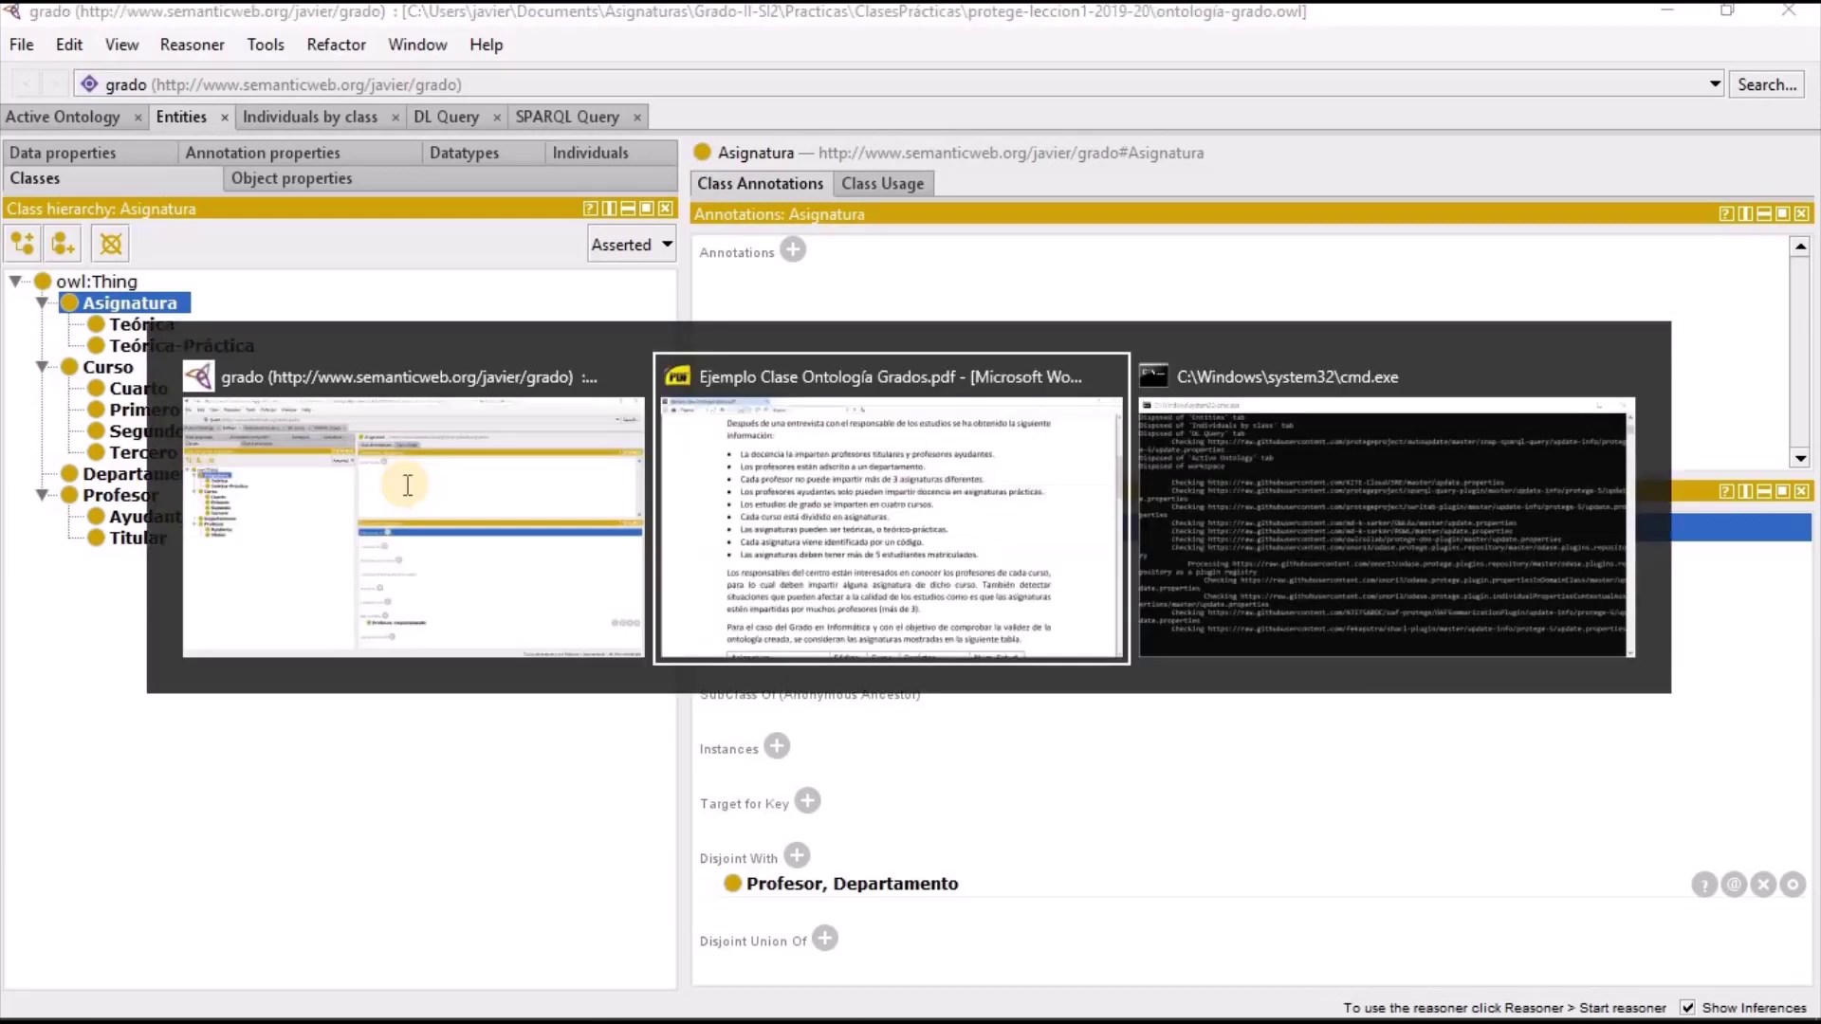
scroll(683, 453, down, 5)
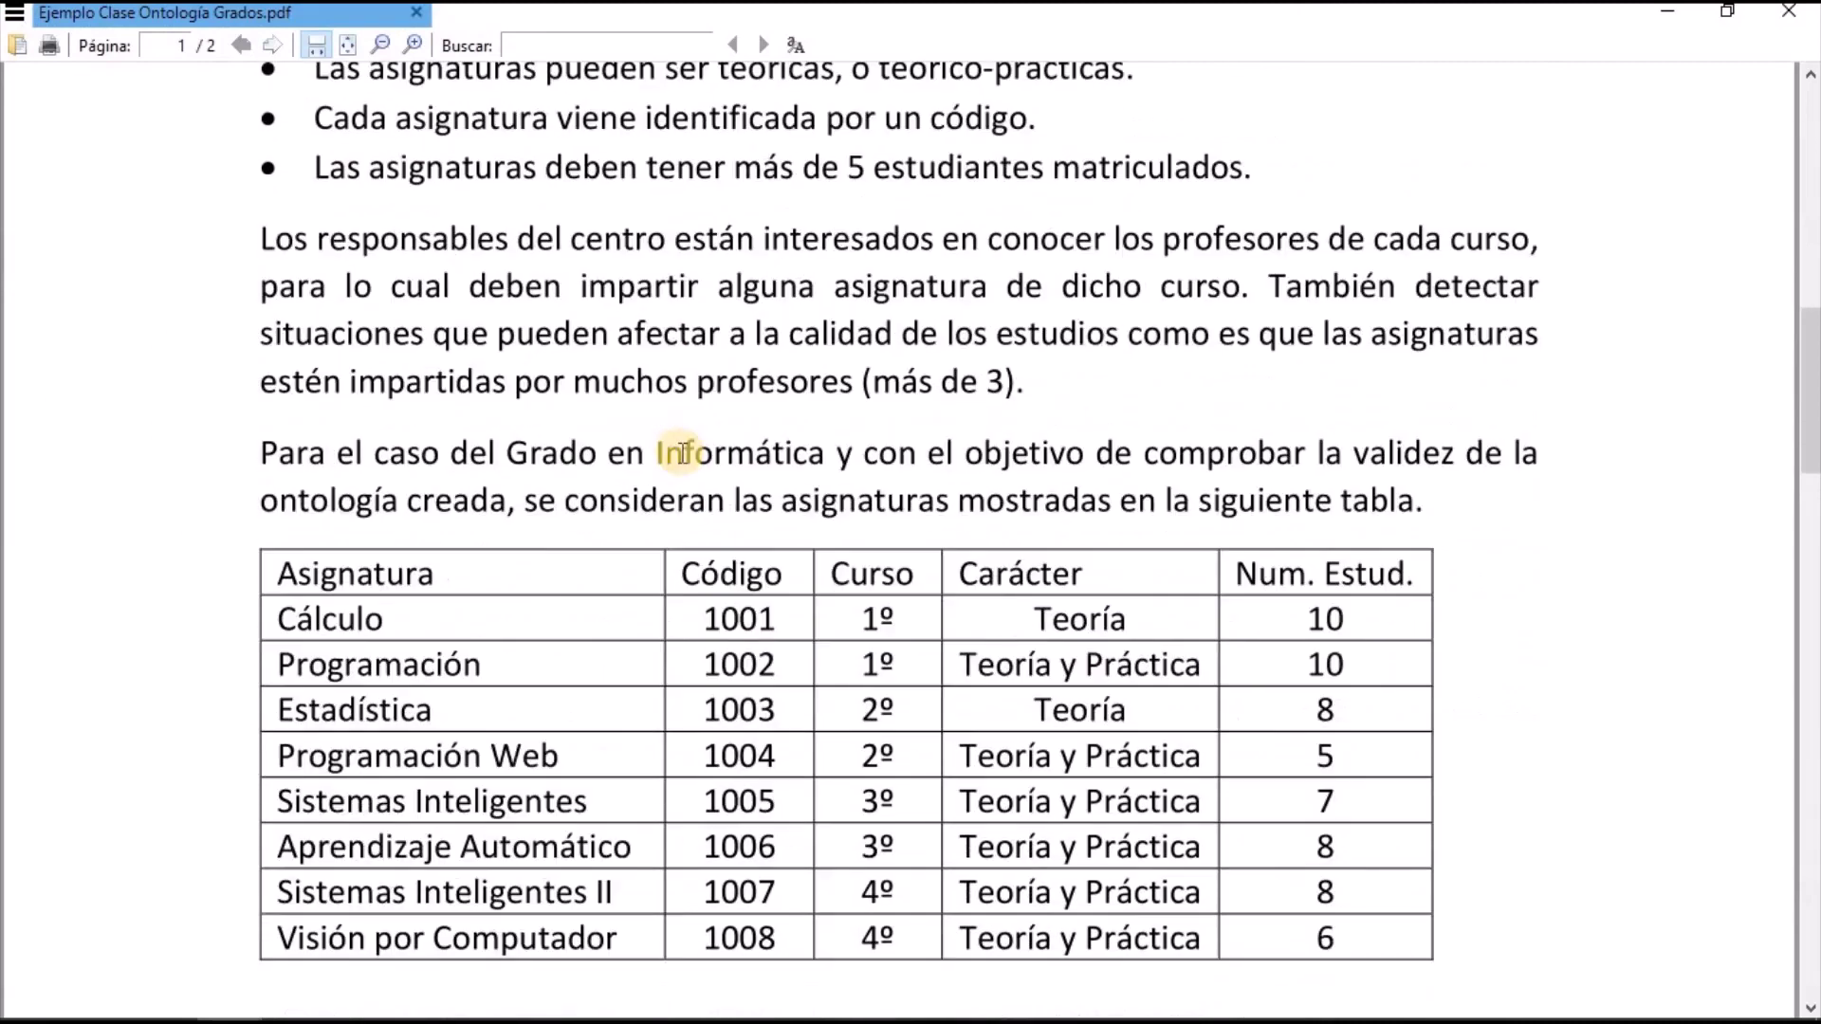
scroll(683, 454, down, 1)
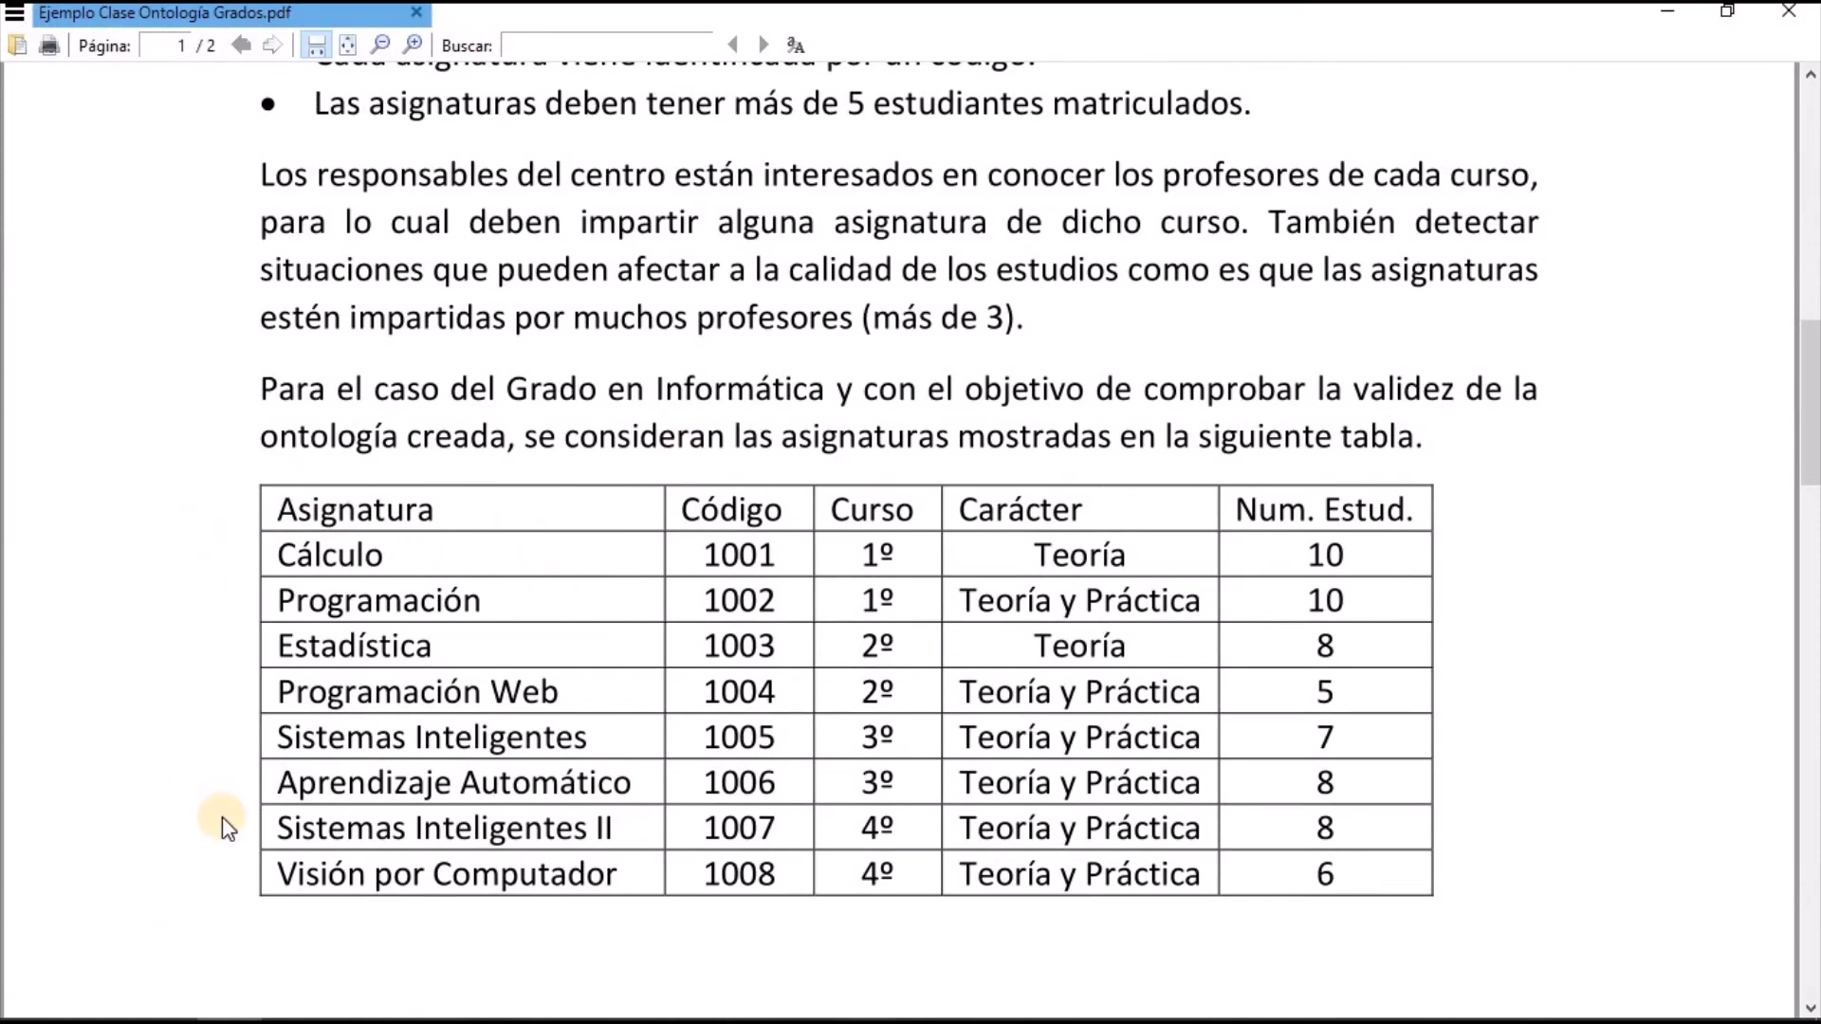
scroll(222, 816, down, 10)
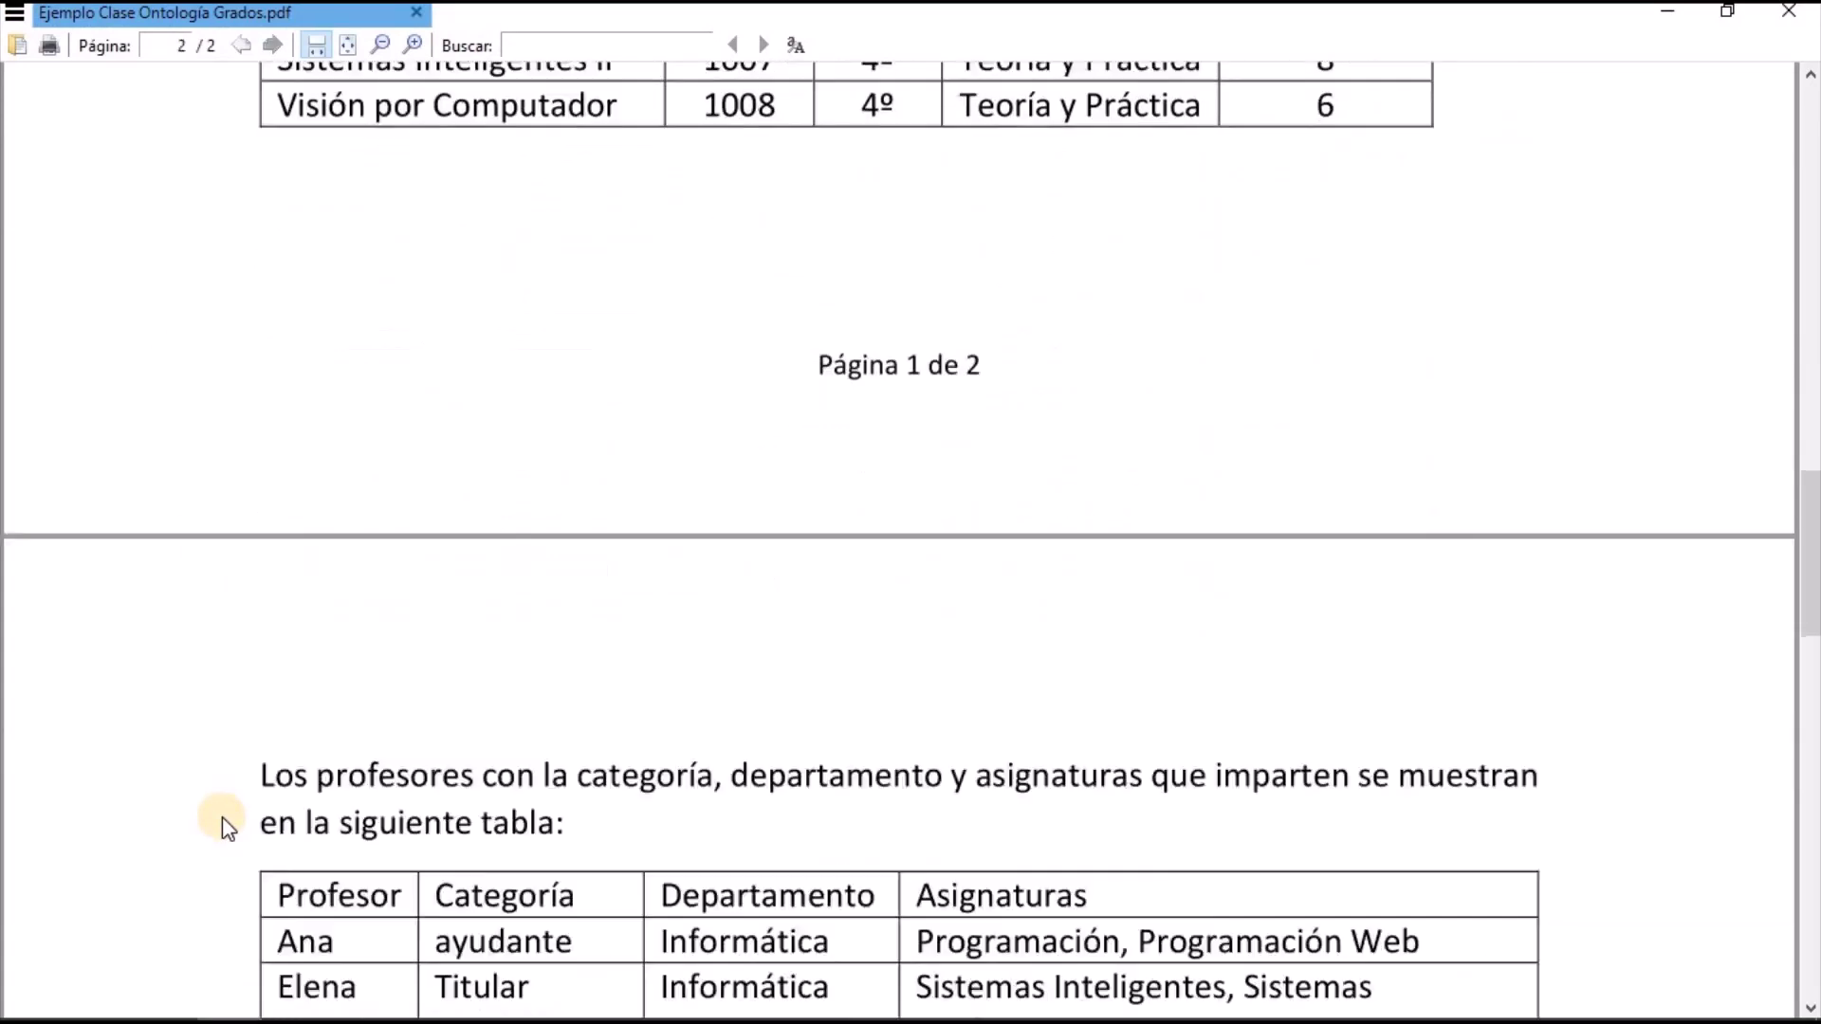
scroll(221, 816, down, 1)
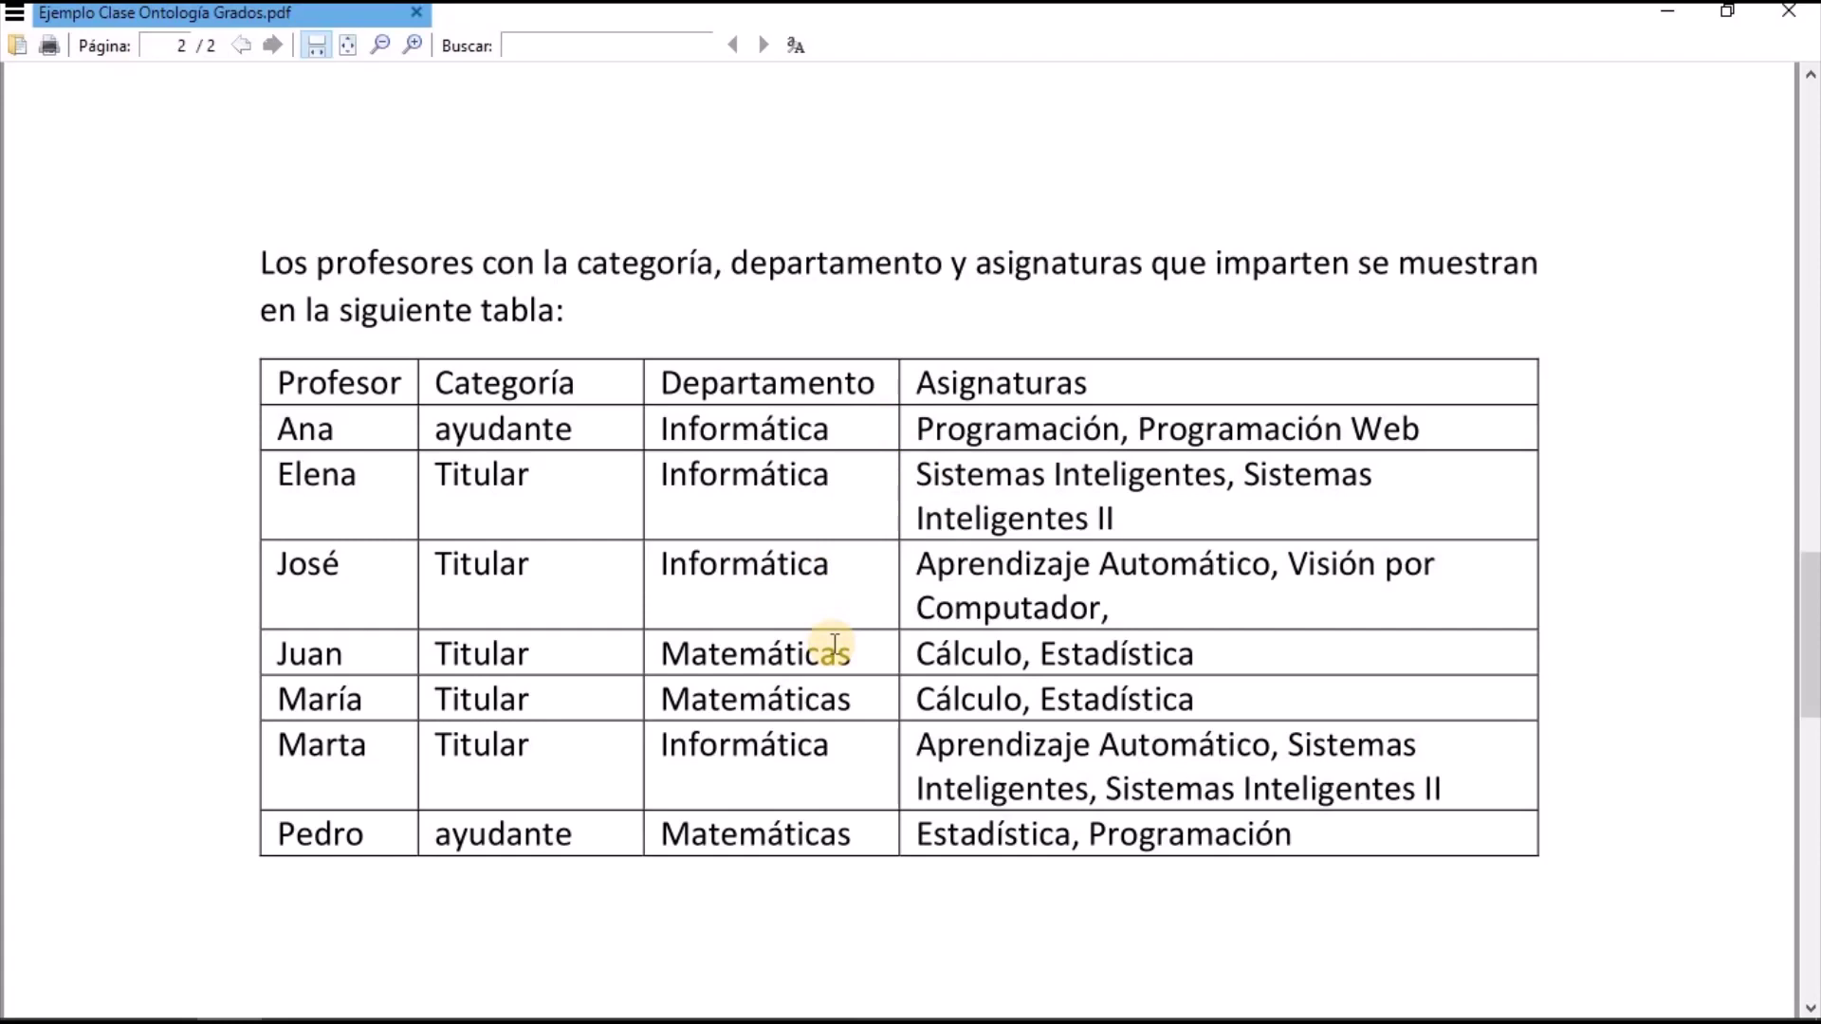
key(alt+Tab)
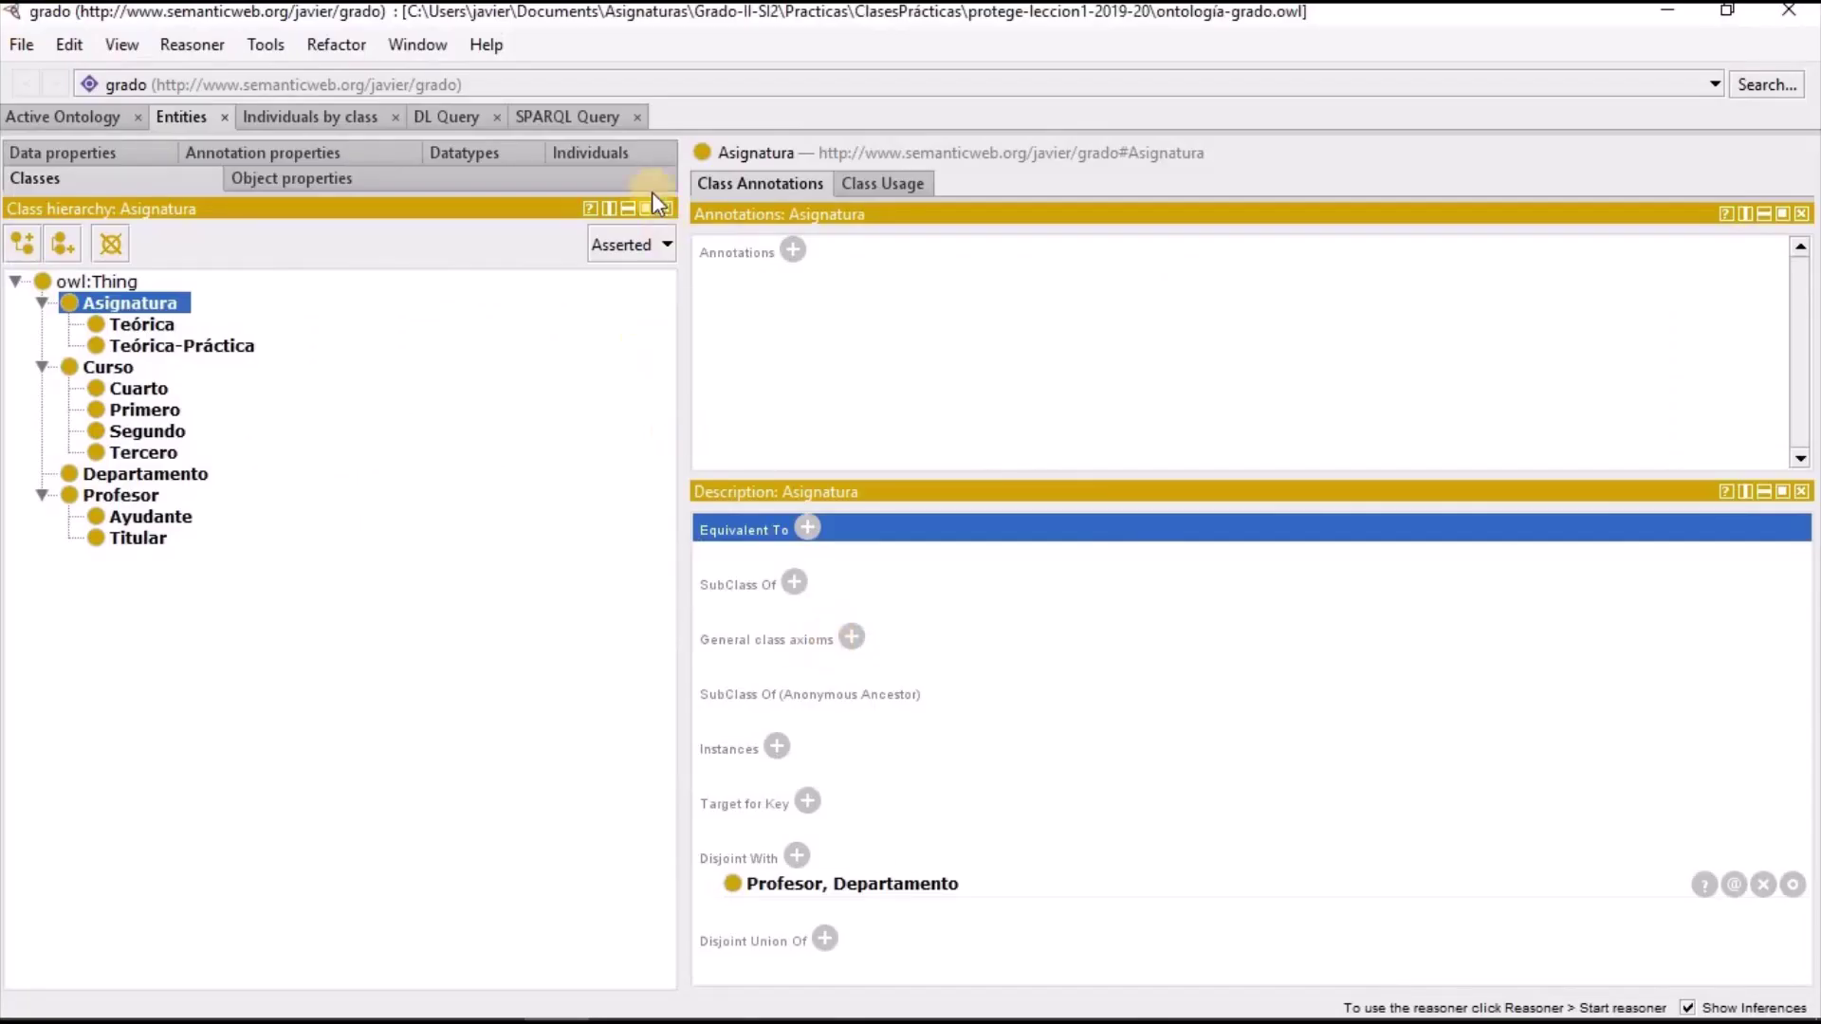
Create a named individual for the first professor in the PDF's table, using the first name in lowercase
click(605, 154)
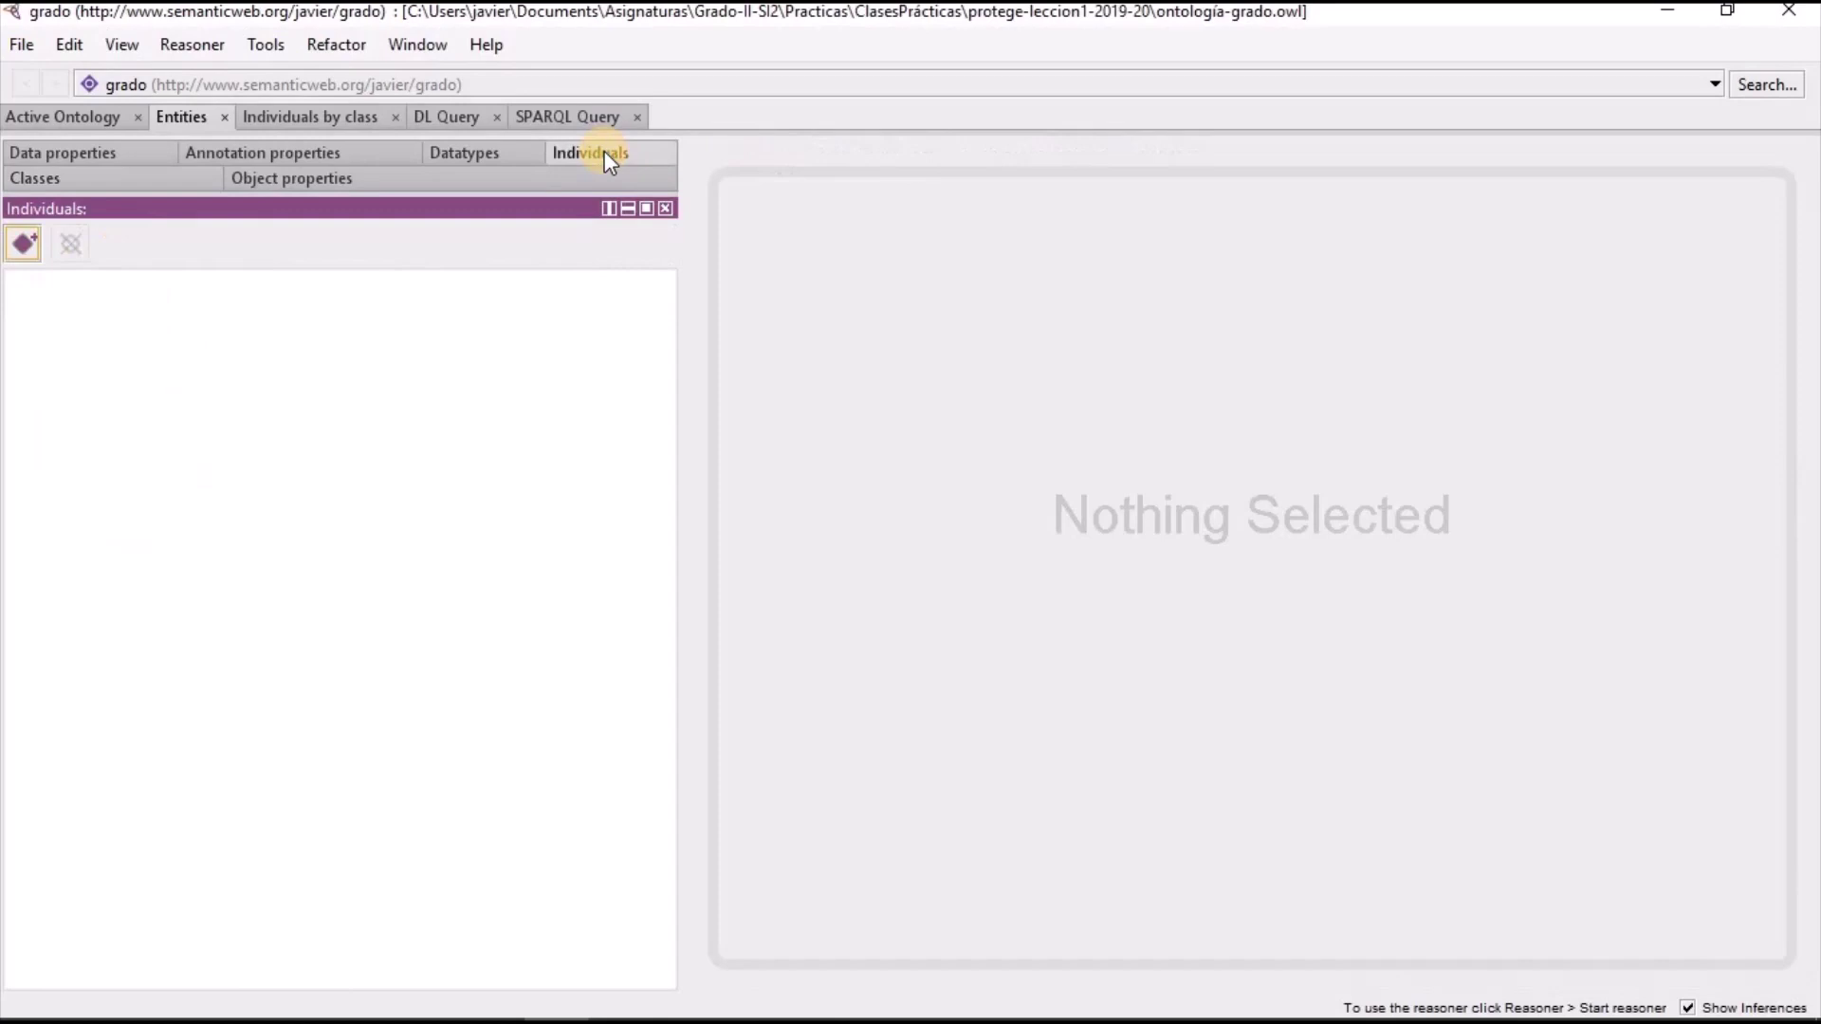
click(29, 242)
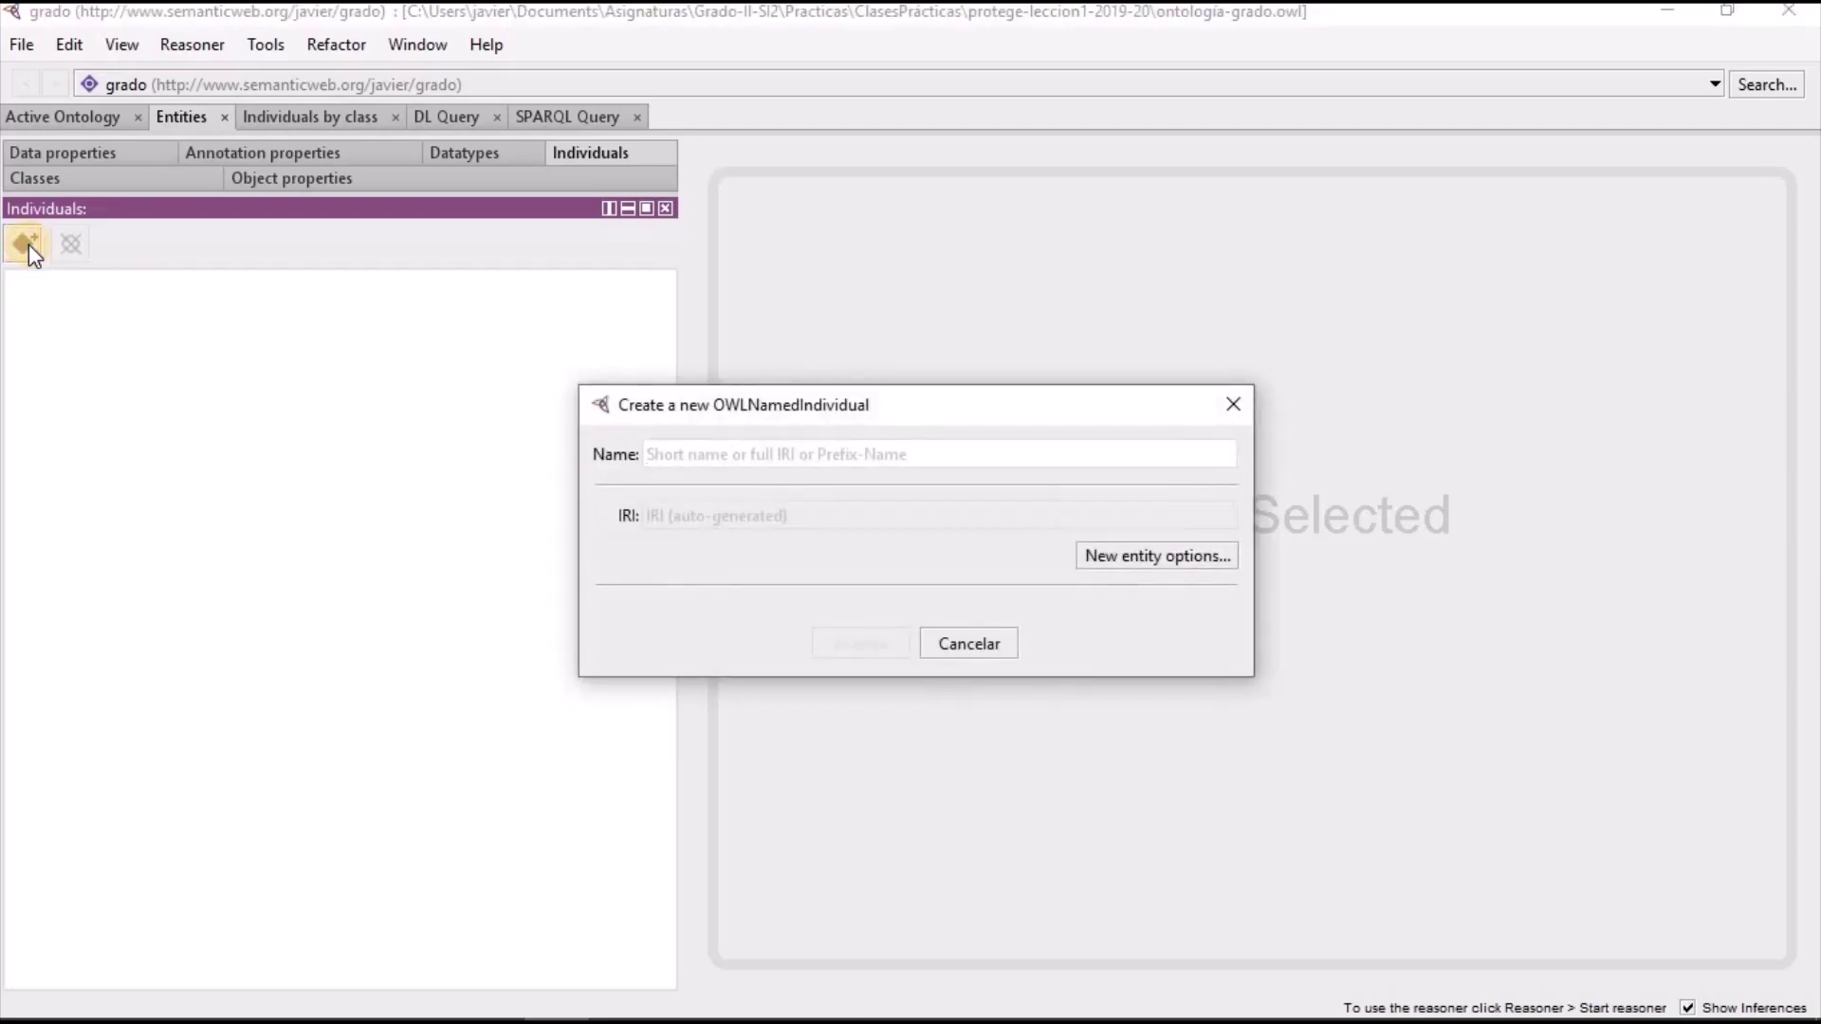
key(alt+Tab)
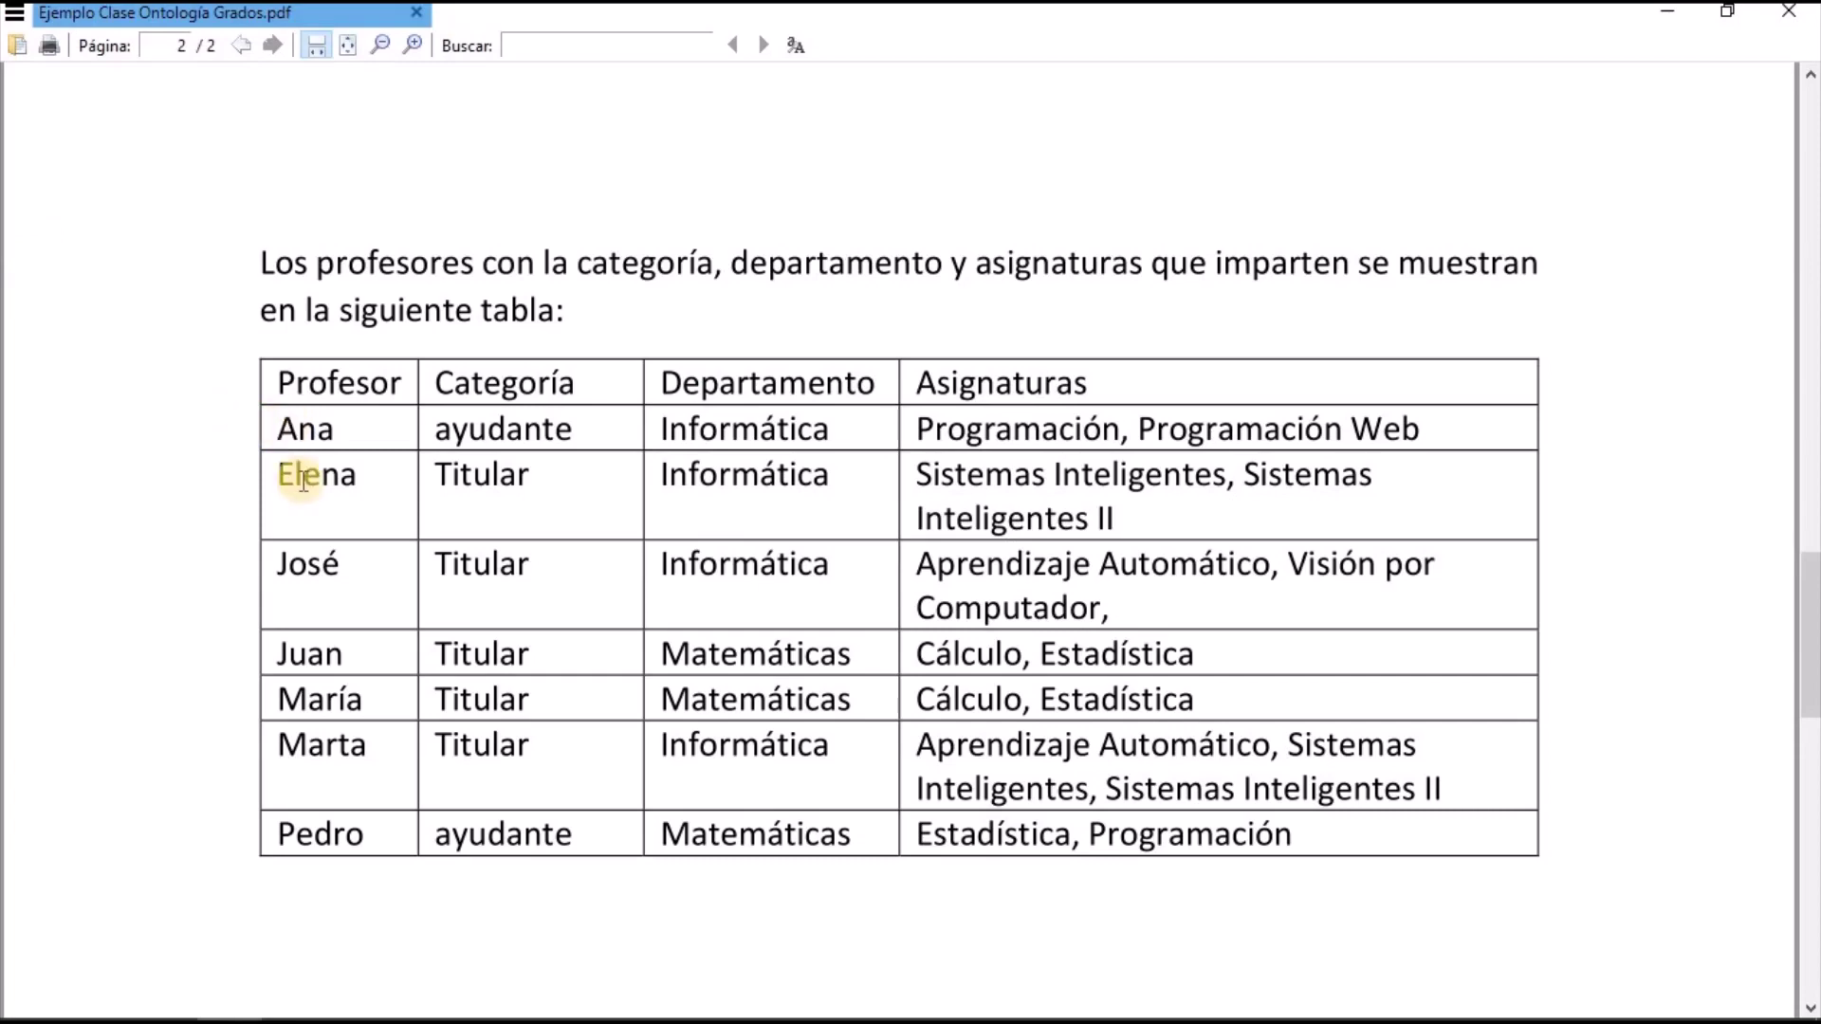
key(alt+Tab)
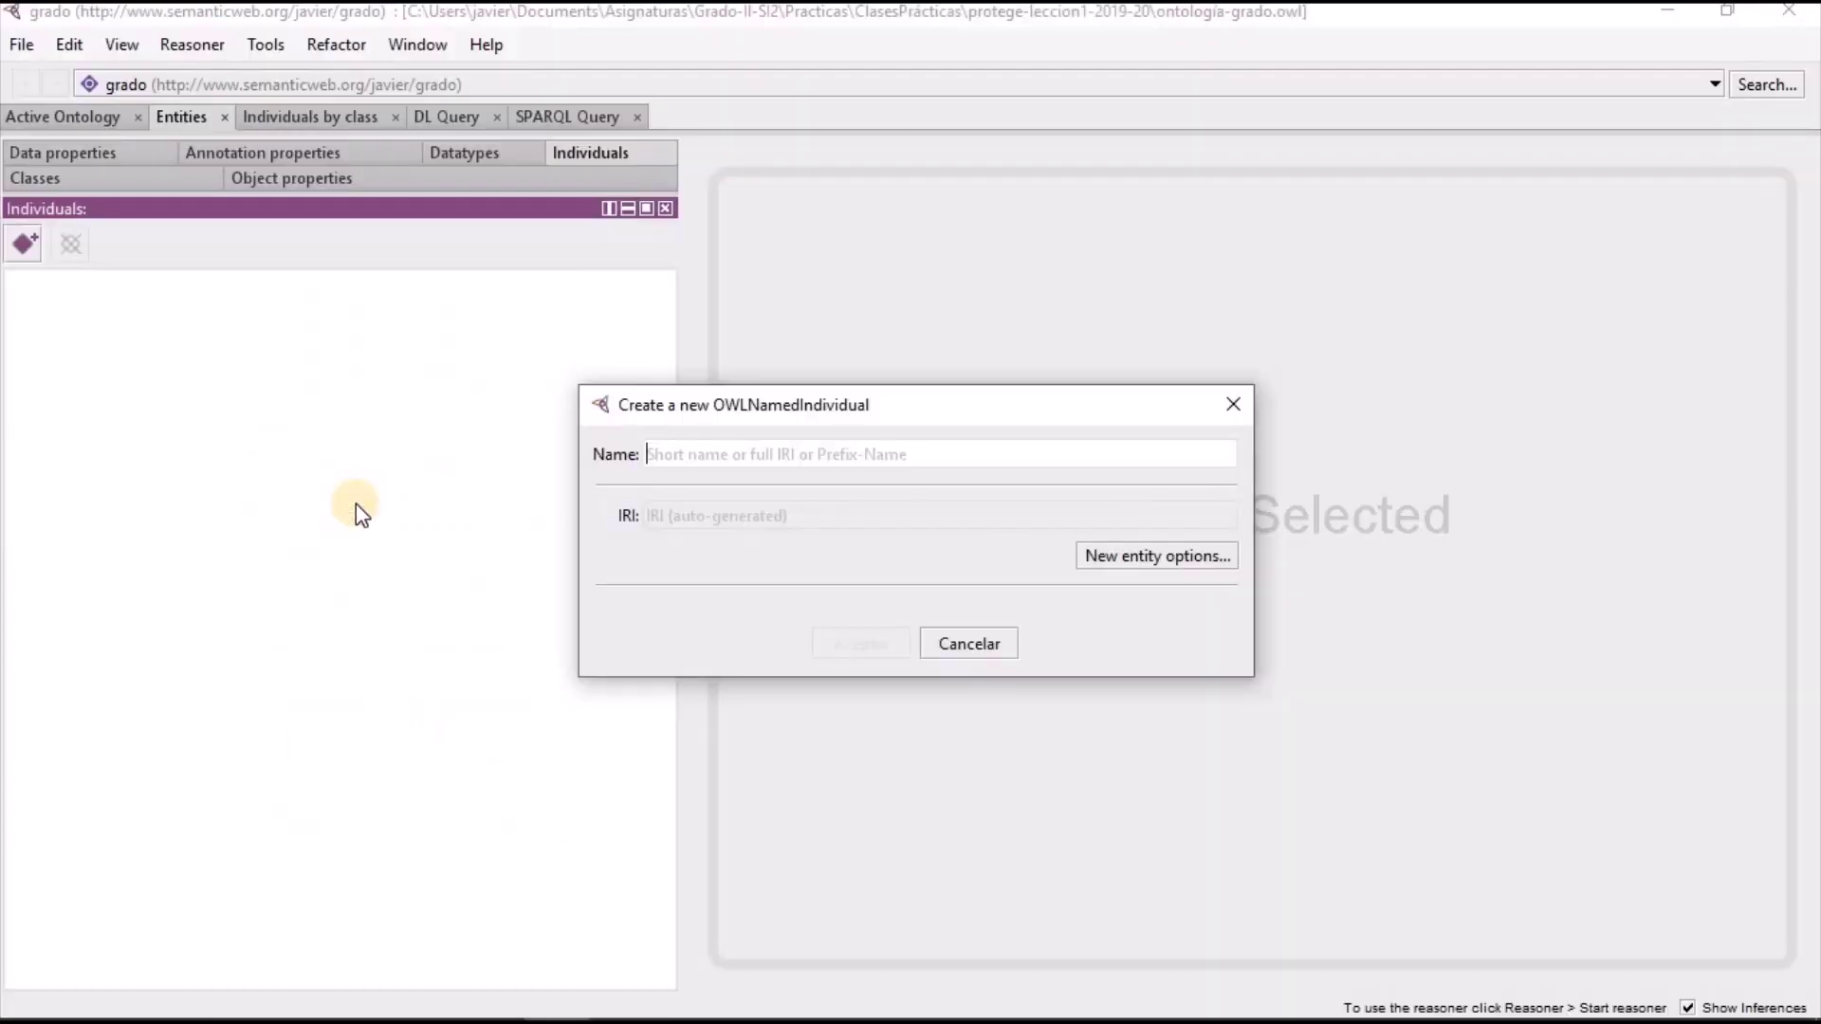
text(Ana)
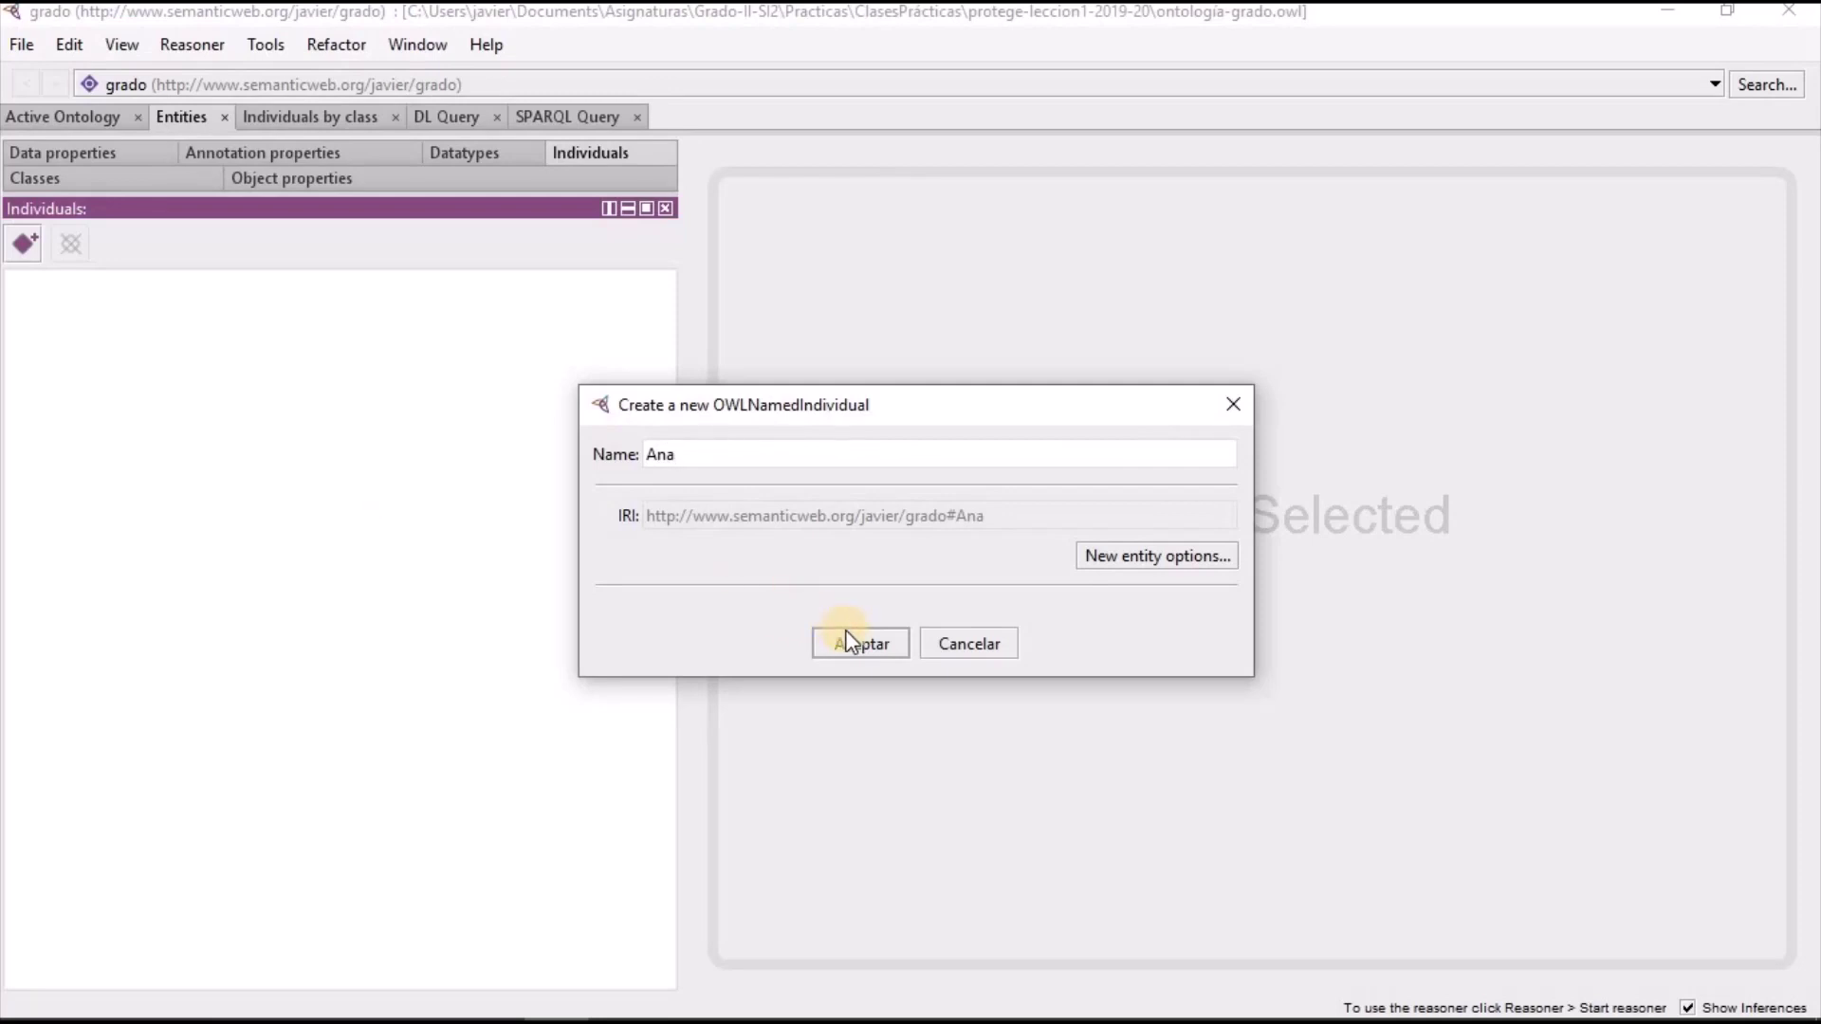
key(BackSpace)
key(BackSpace)
key(BackSpace)
text(ana)
click(848, 640)
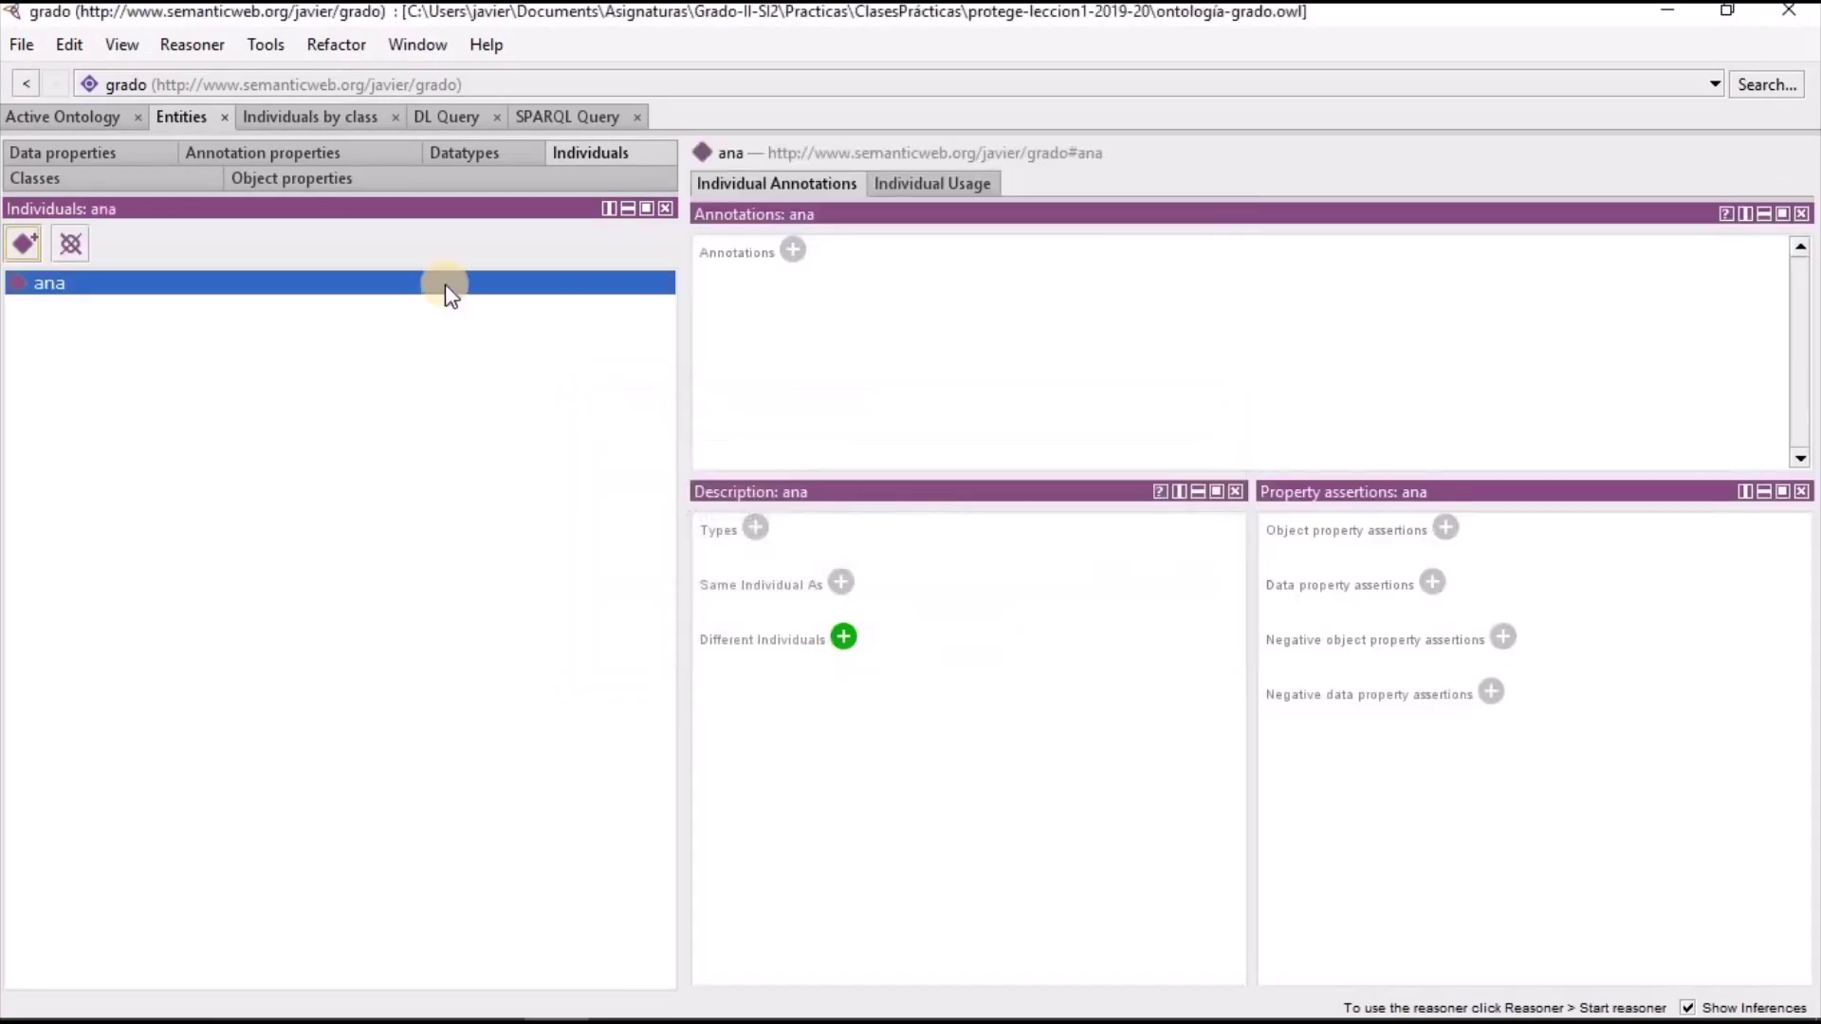
Create a named individual for the second professor in the table, with the name in lowercase
click(25, 243)
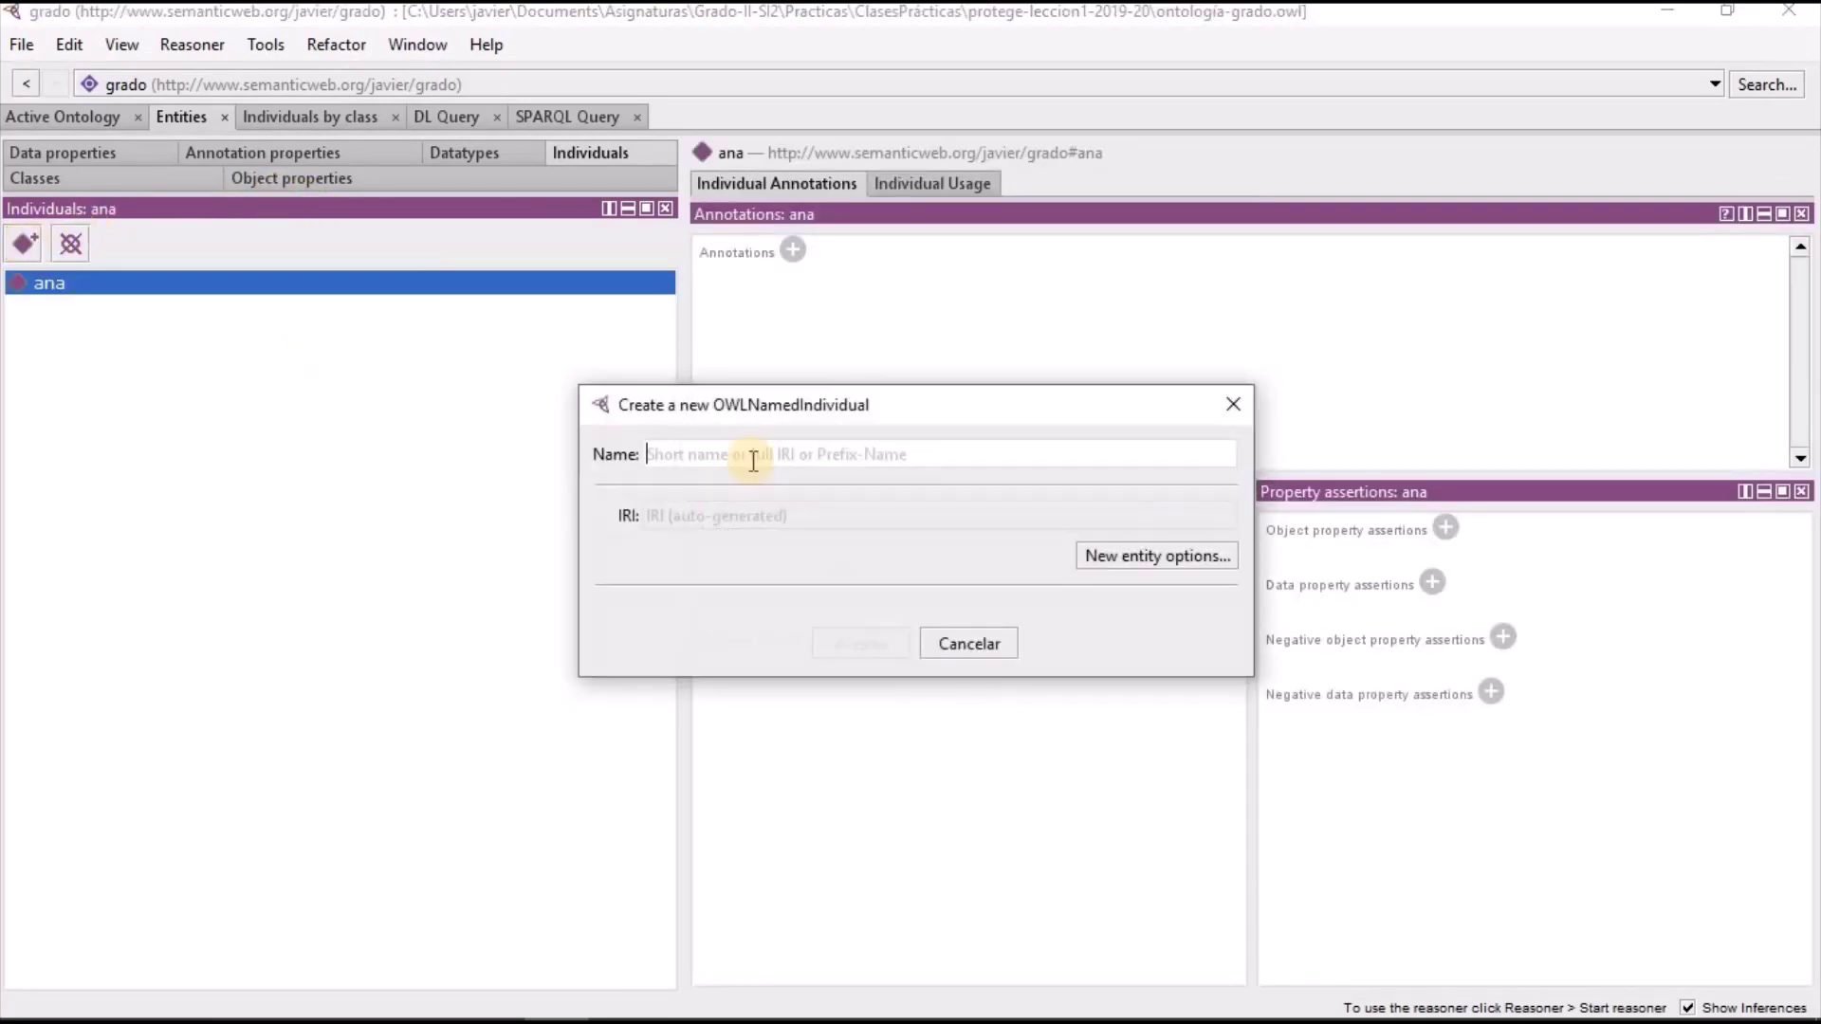
text(elen)
key(BackSpace)
key(BackSpace)
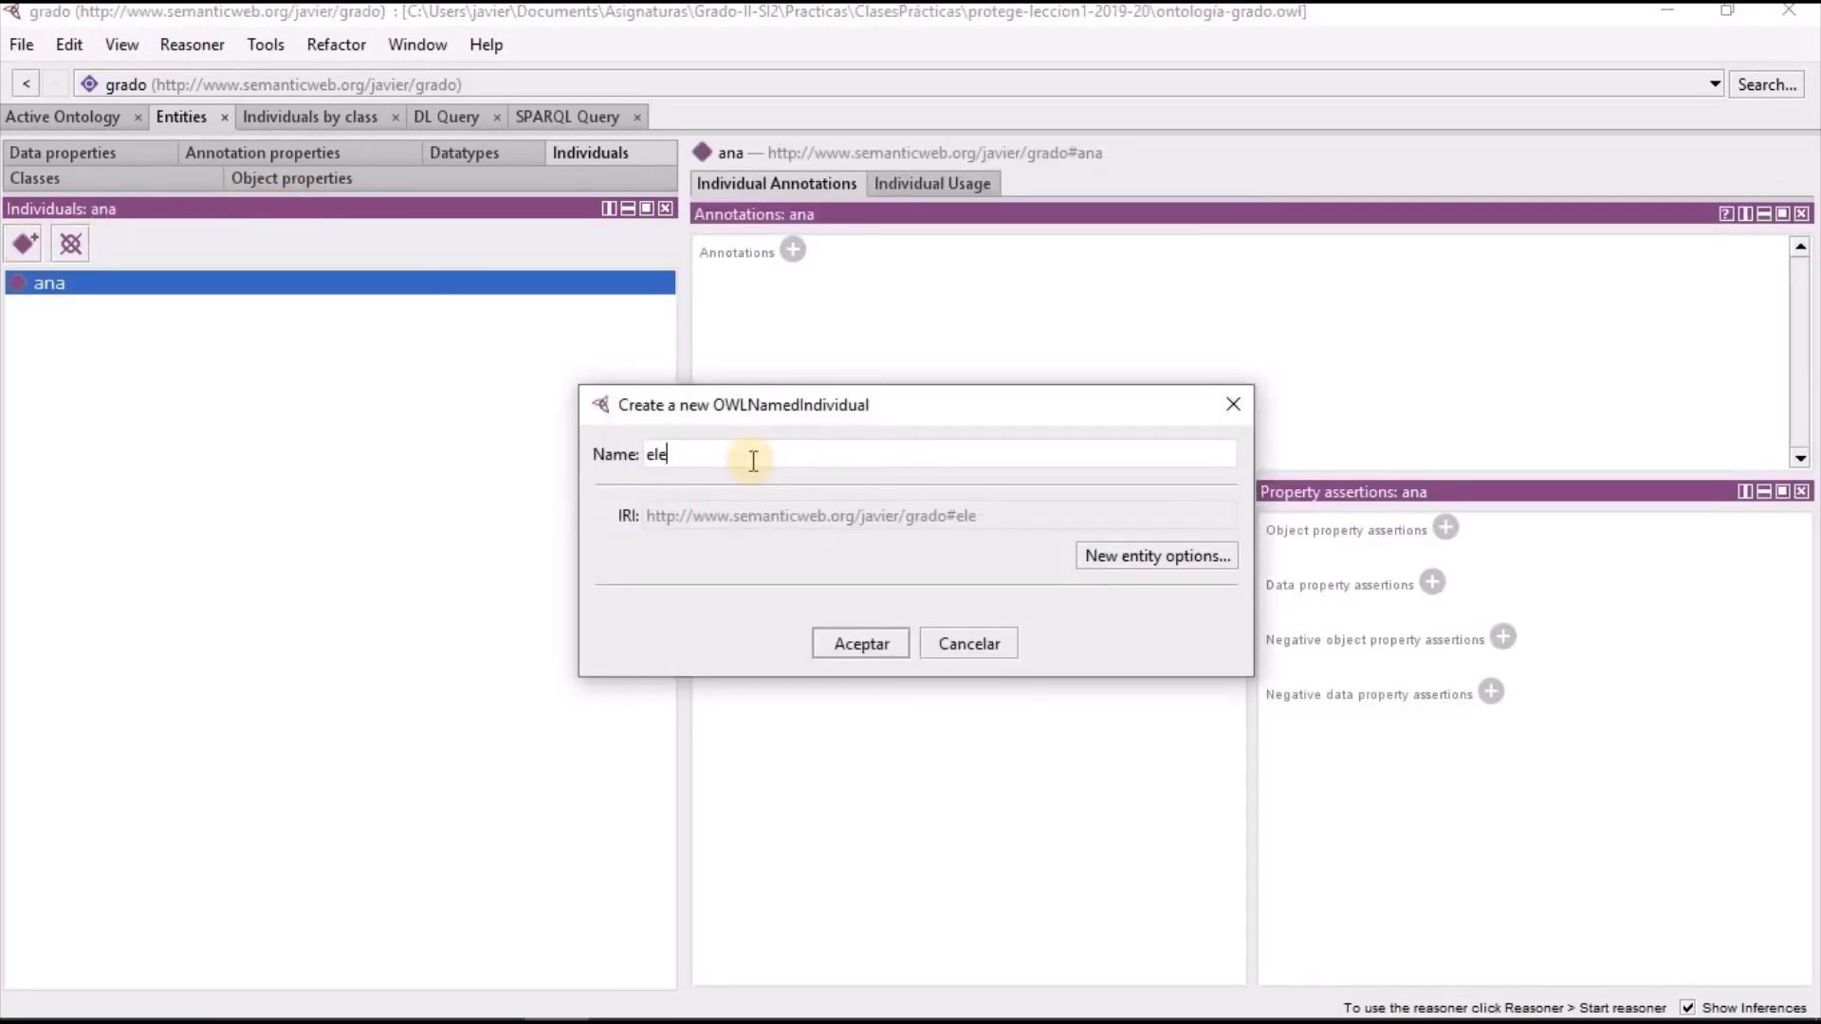
text(ena)
click(865, 640)
Create a named individual for the third professor in the table, with the name in lowercase and accented
click(26, 242)
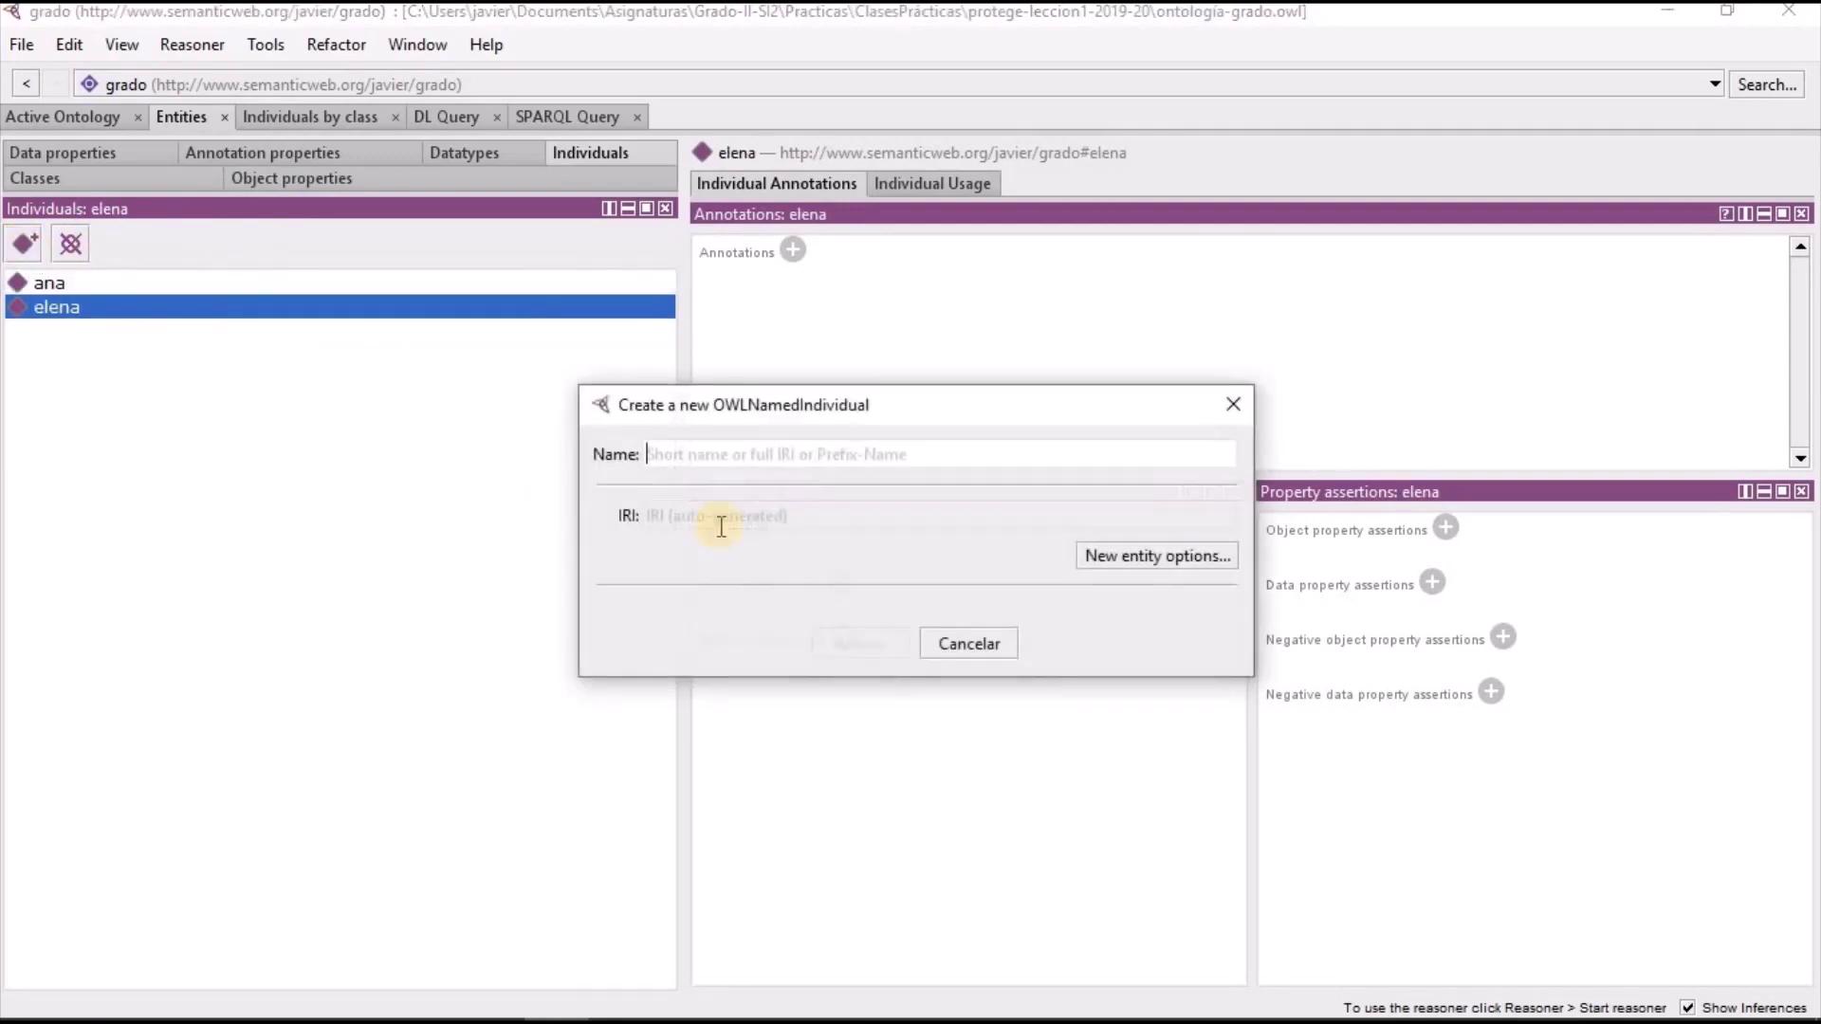
text(jos)
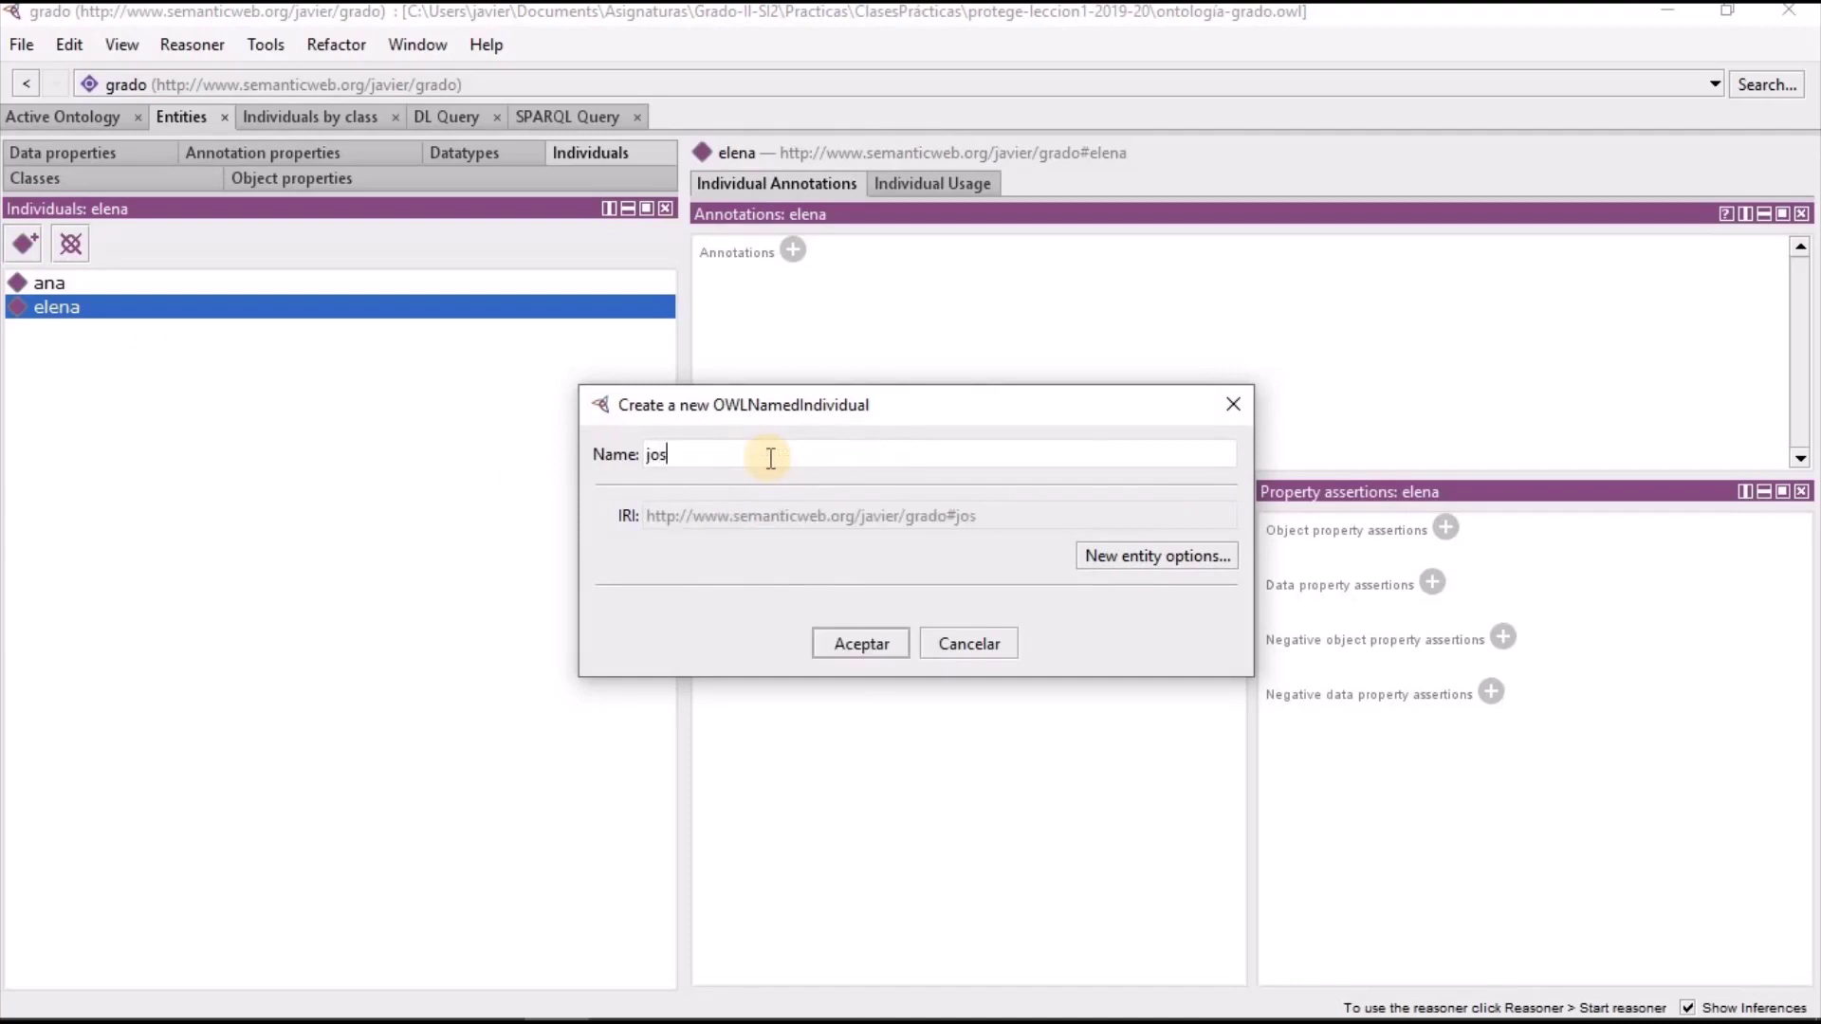
text(é)
click(838, 641)
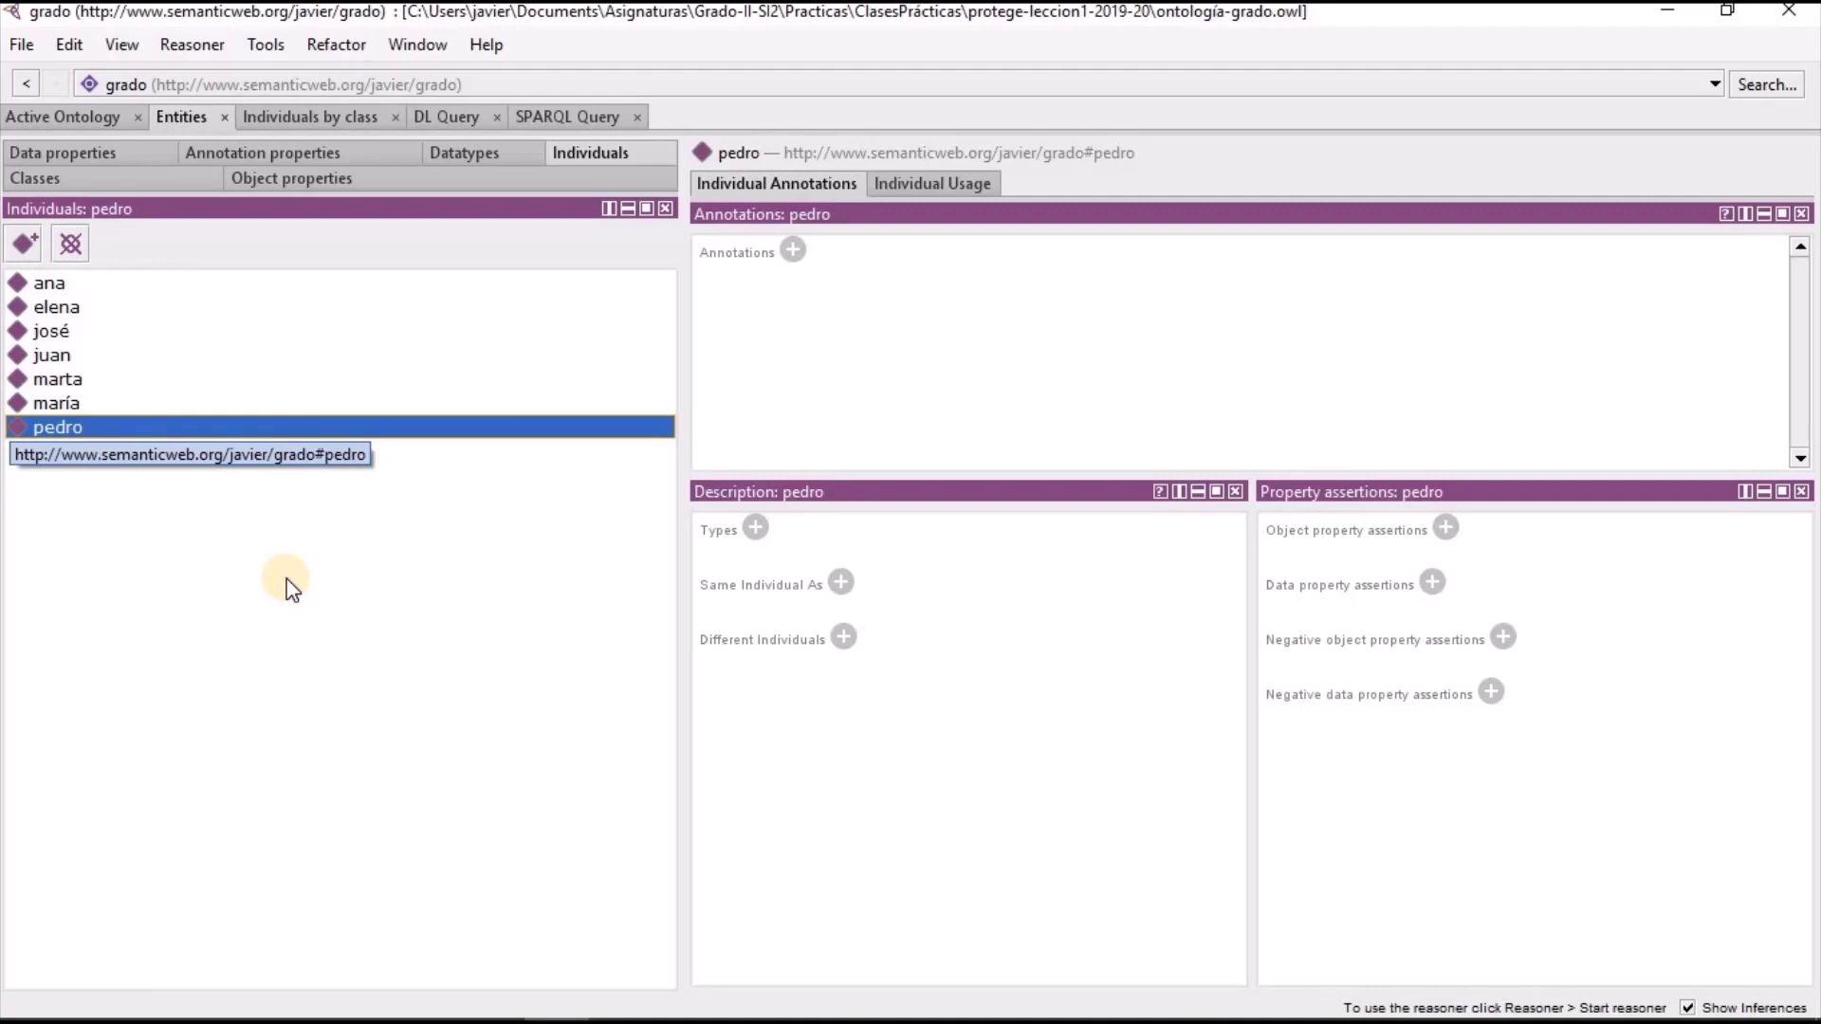
Add an rdfs:label annotation with the professor's full name to the individual listed just above the last one
click(65, 406)
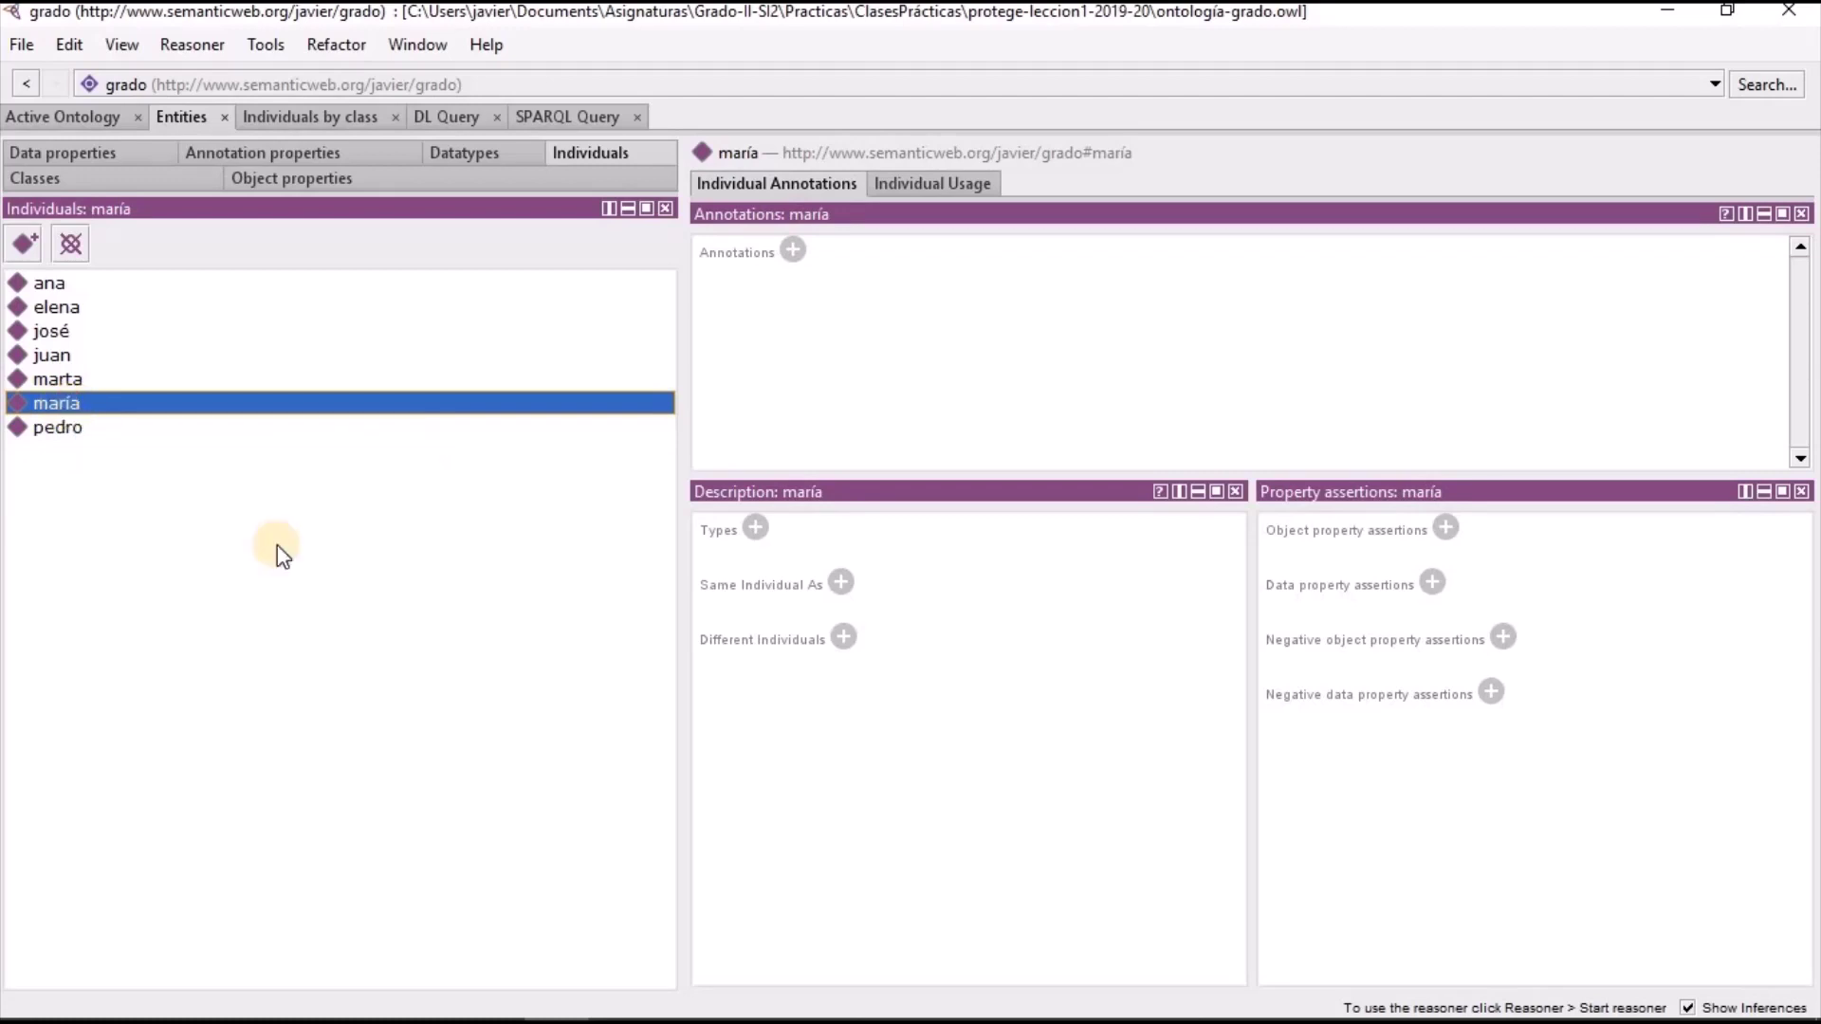
click(793, 250)
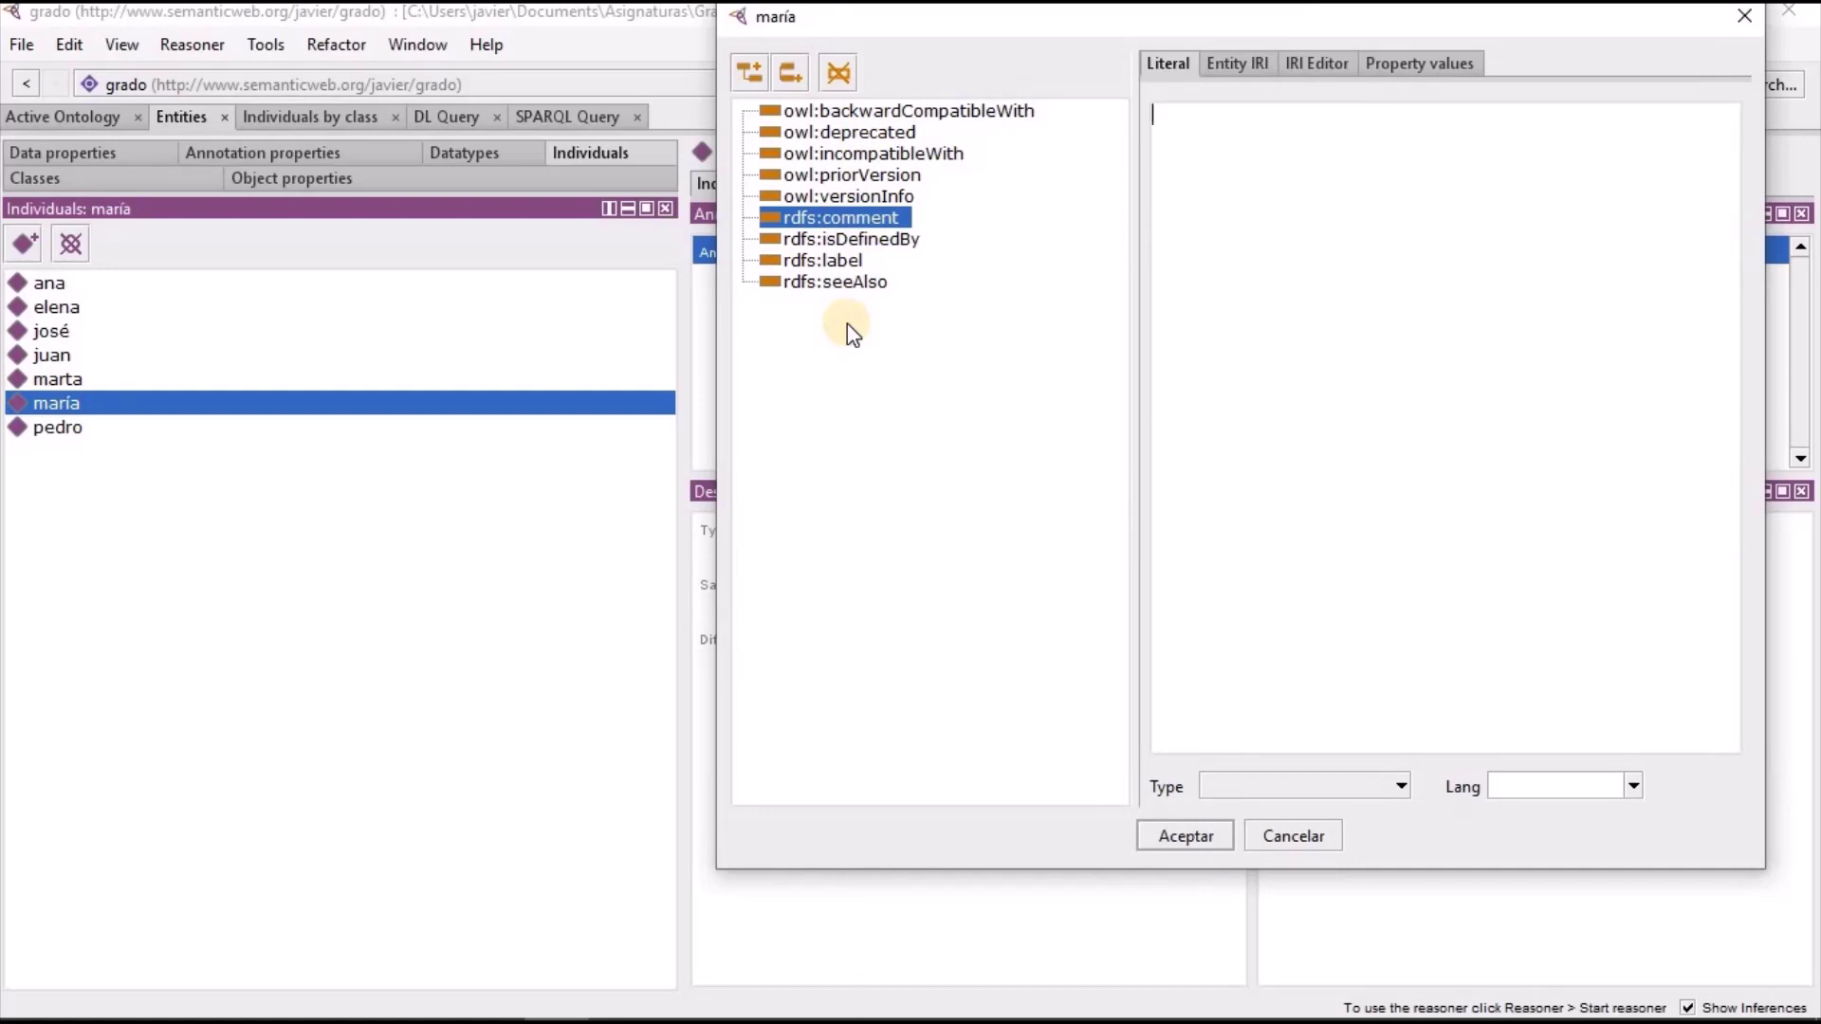
click(849, 260)
click(1210, 142)
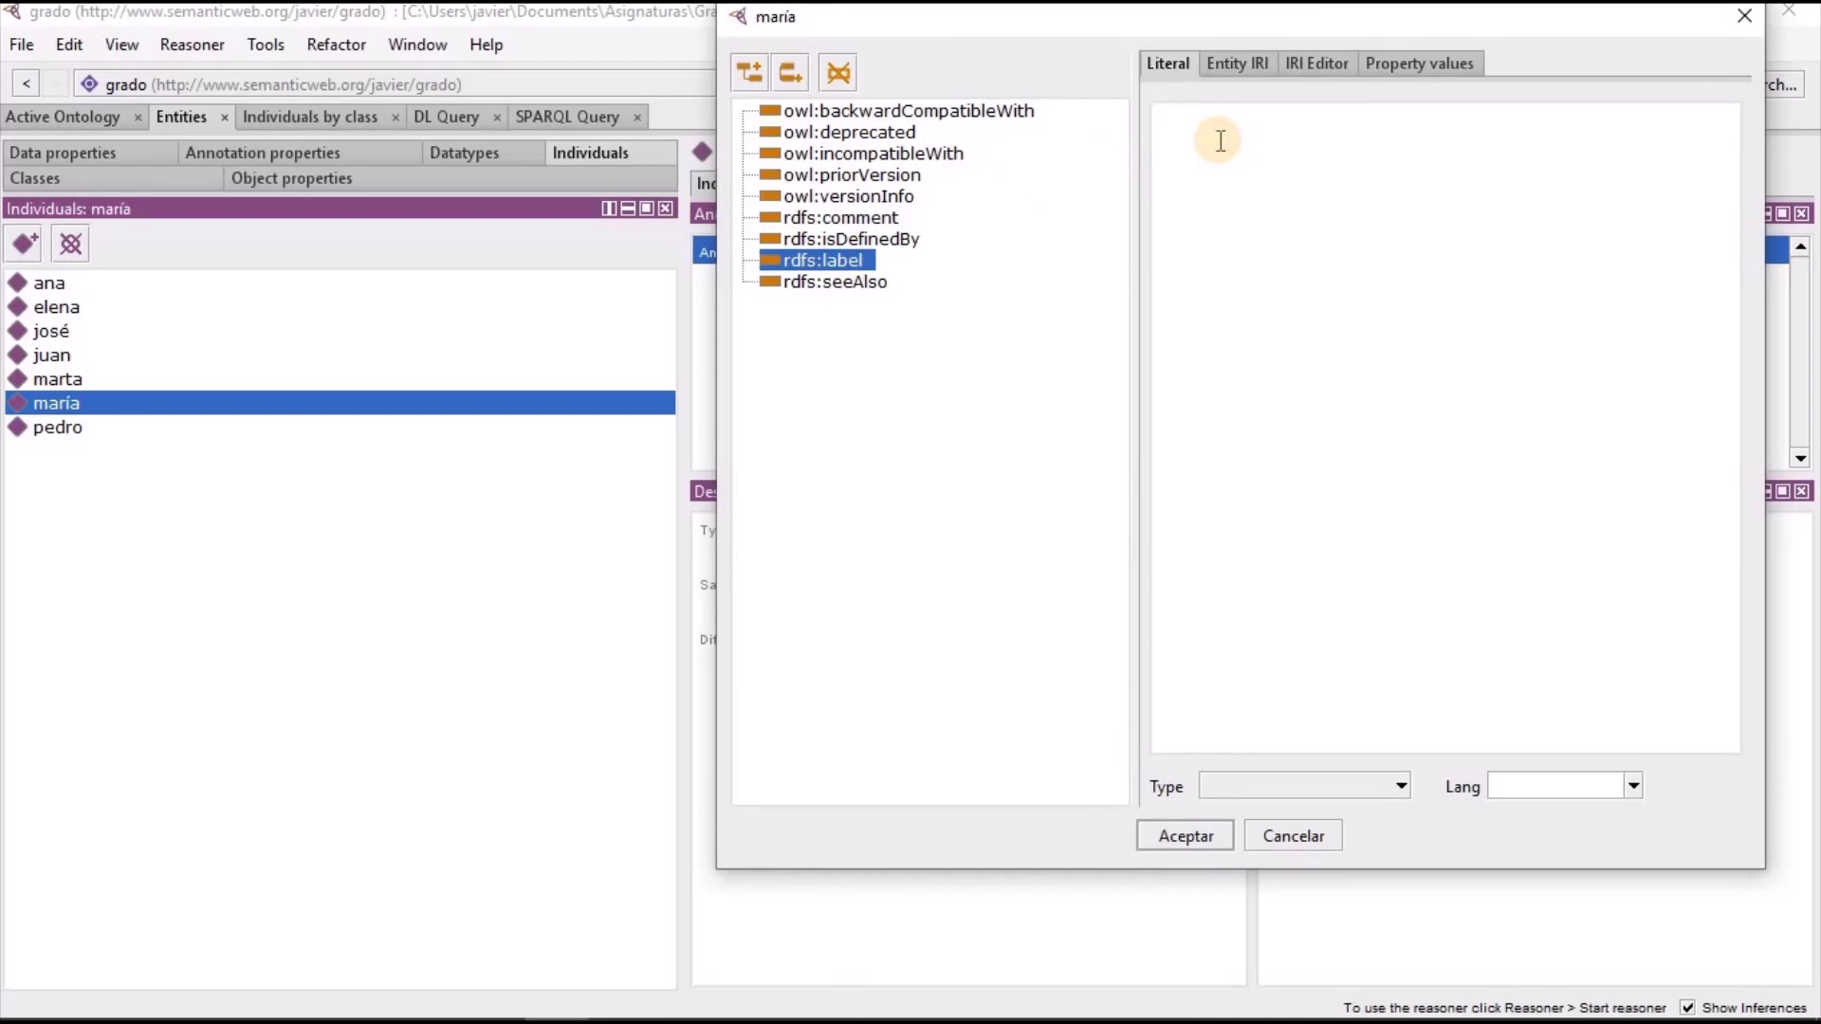
text(María López)
click(1169, 828)
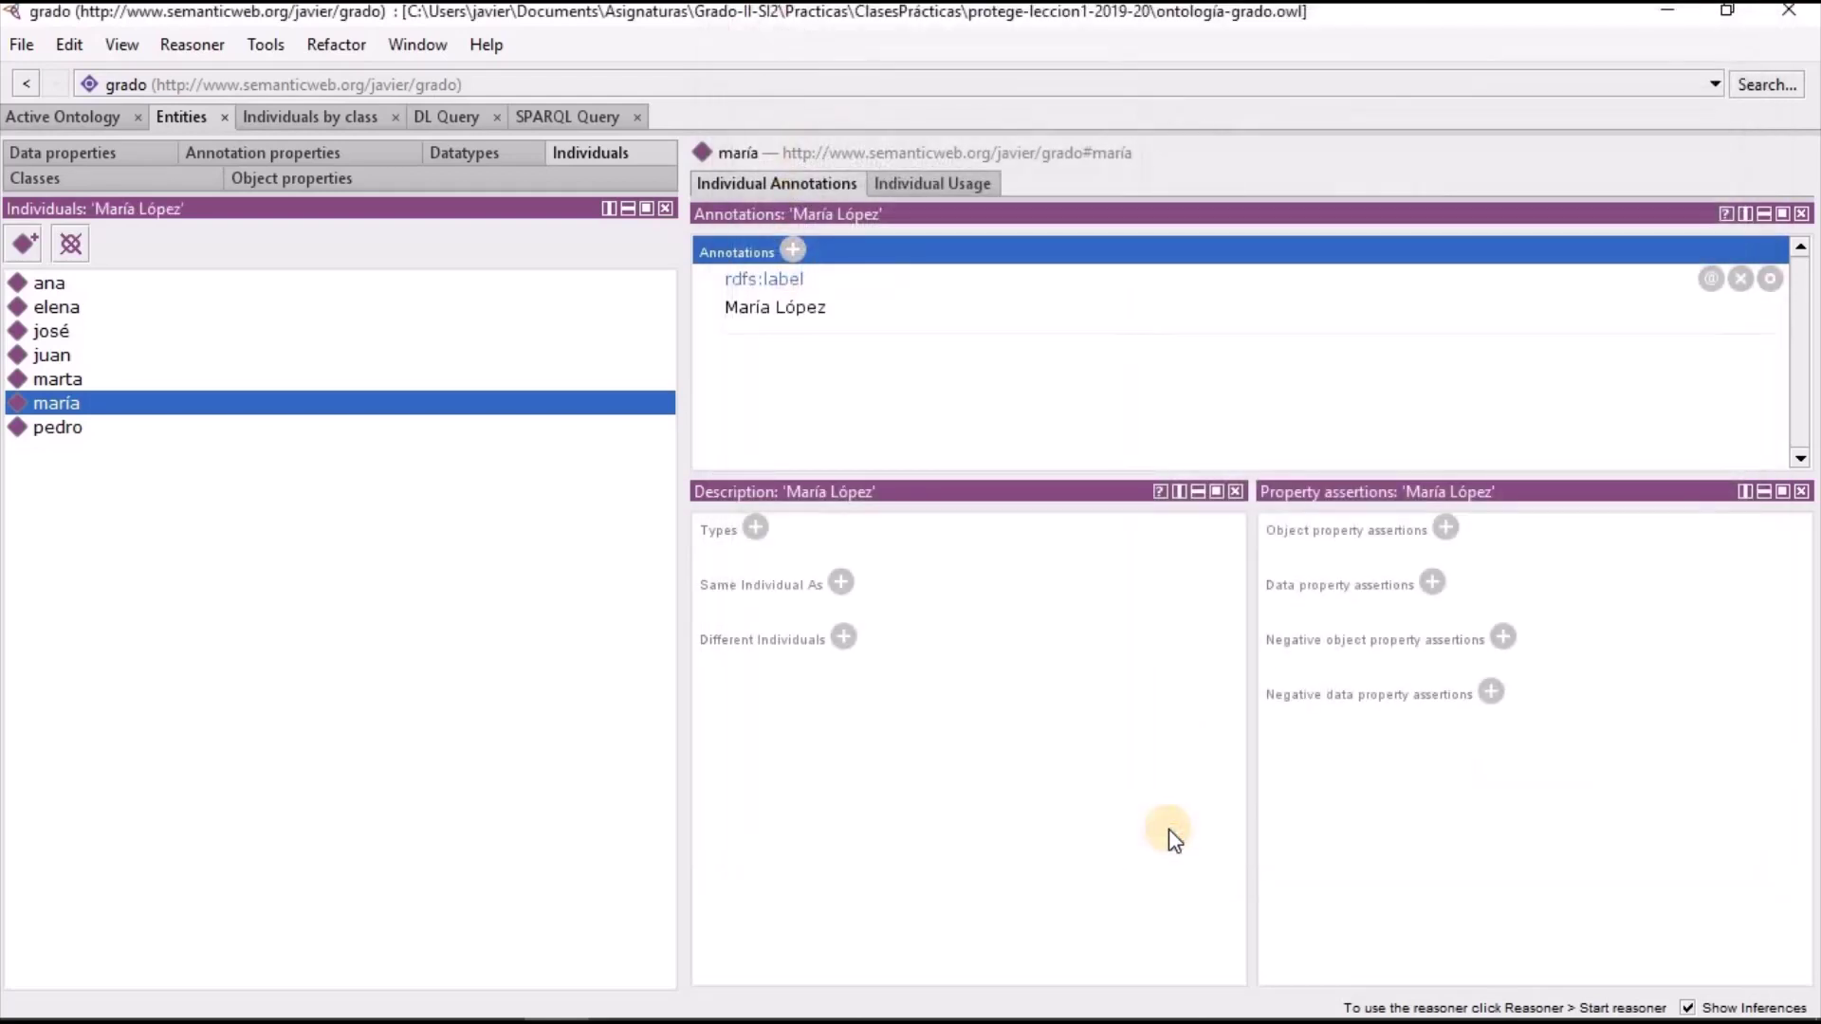
click(554, 515)
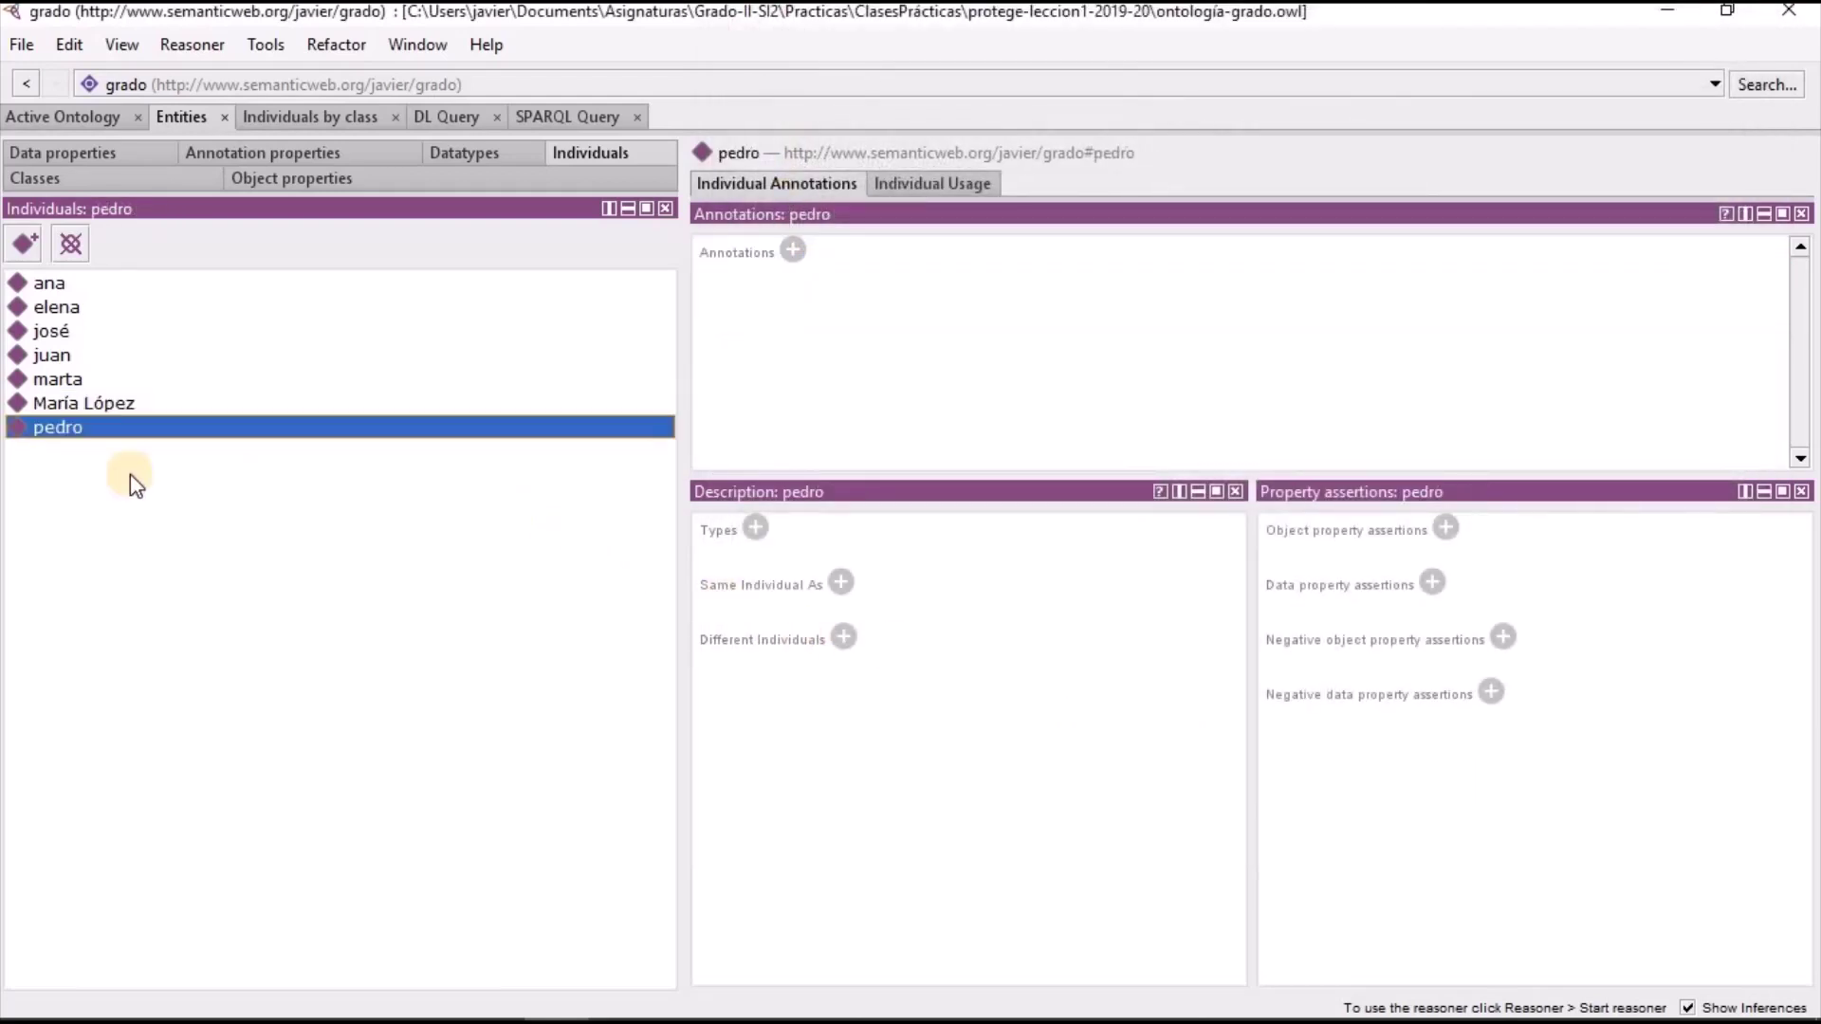
Remove the rdfs:label annotation from the professor's individual so the list uses its short name again
click(127, 404)
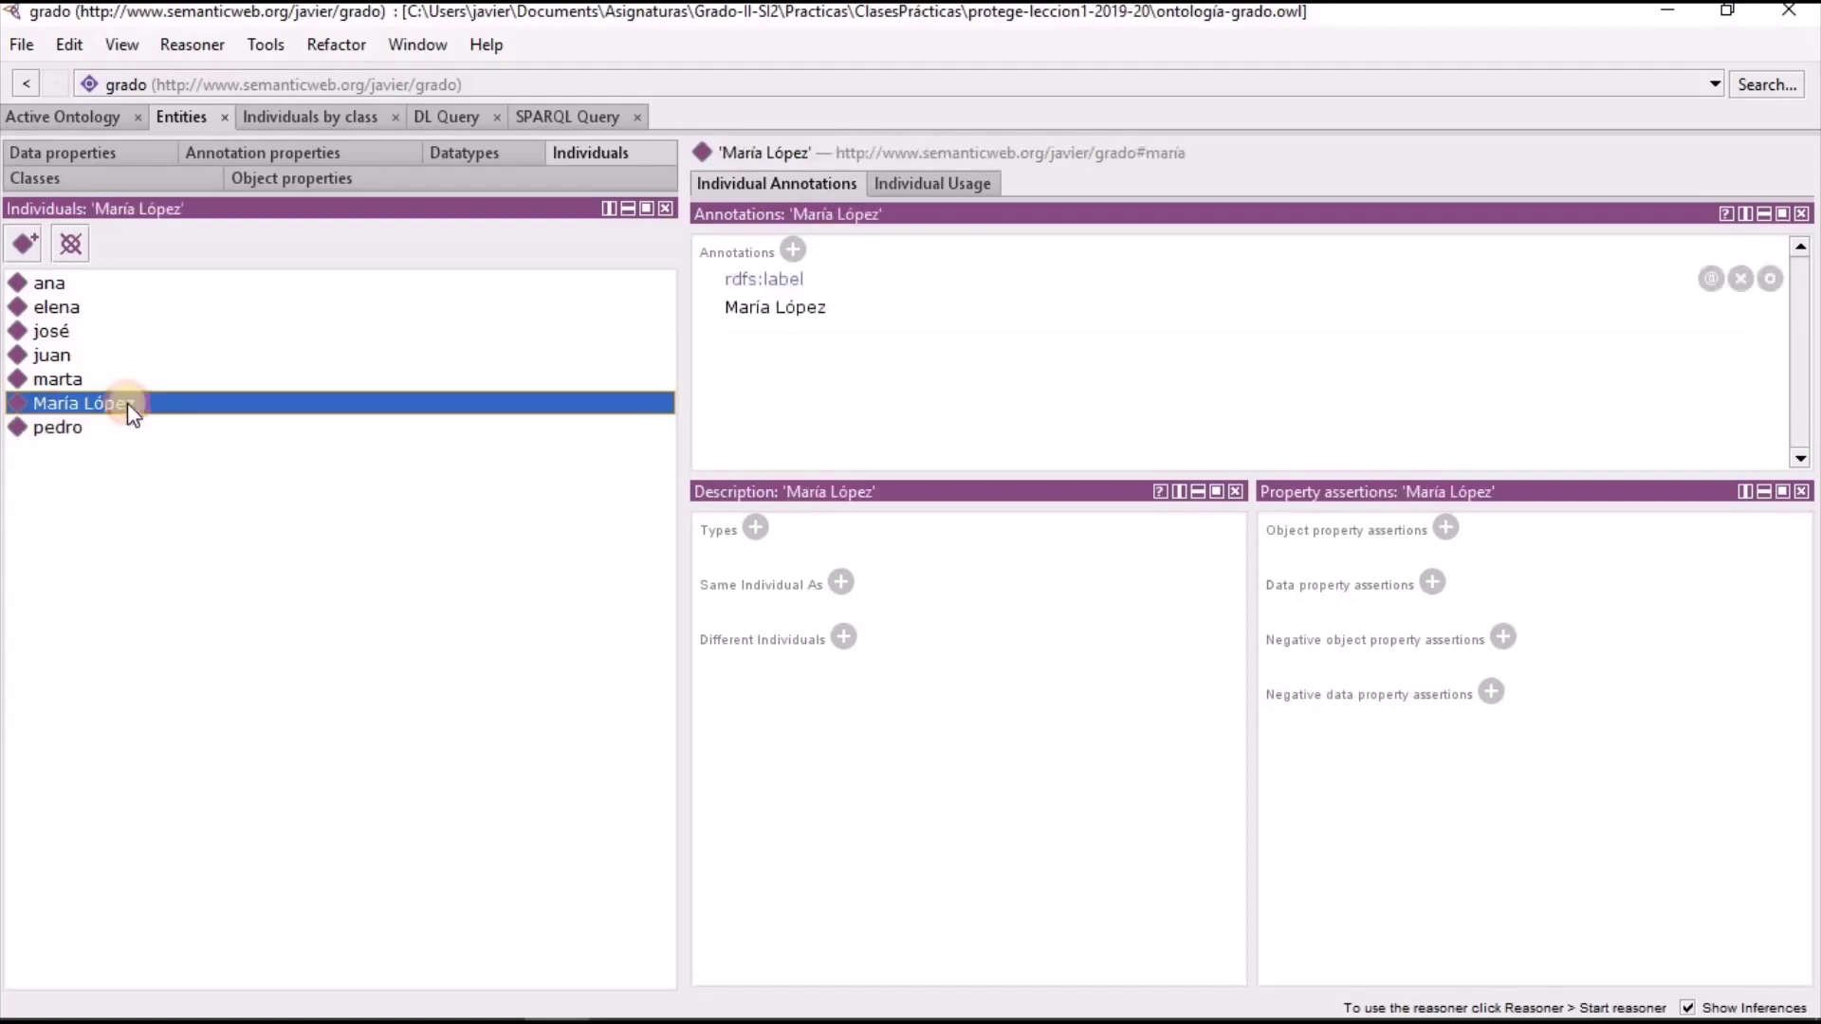
click(1745, 279)
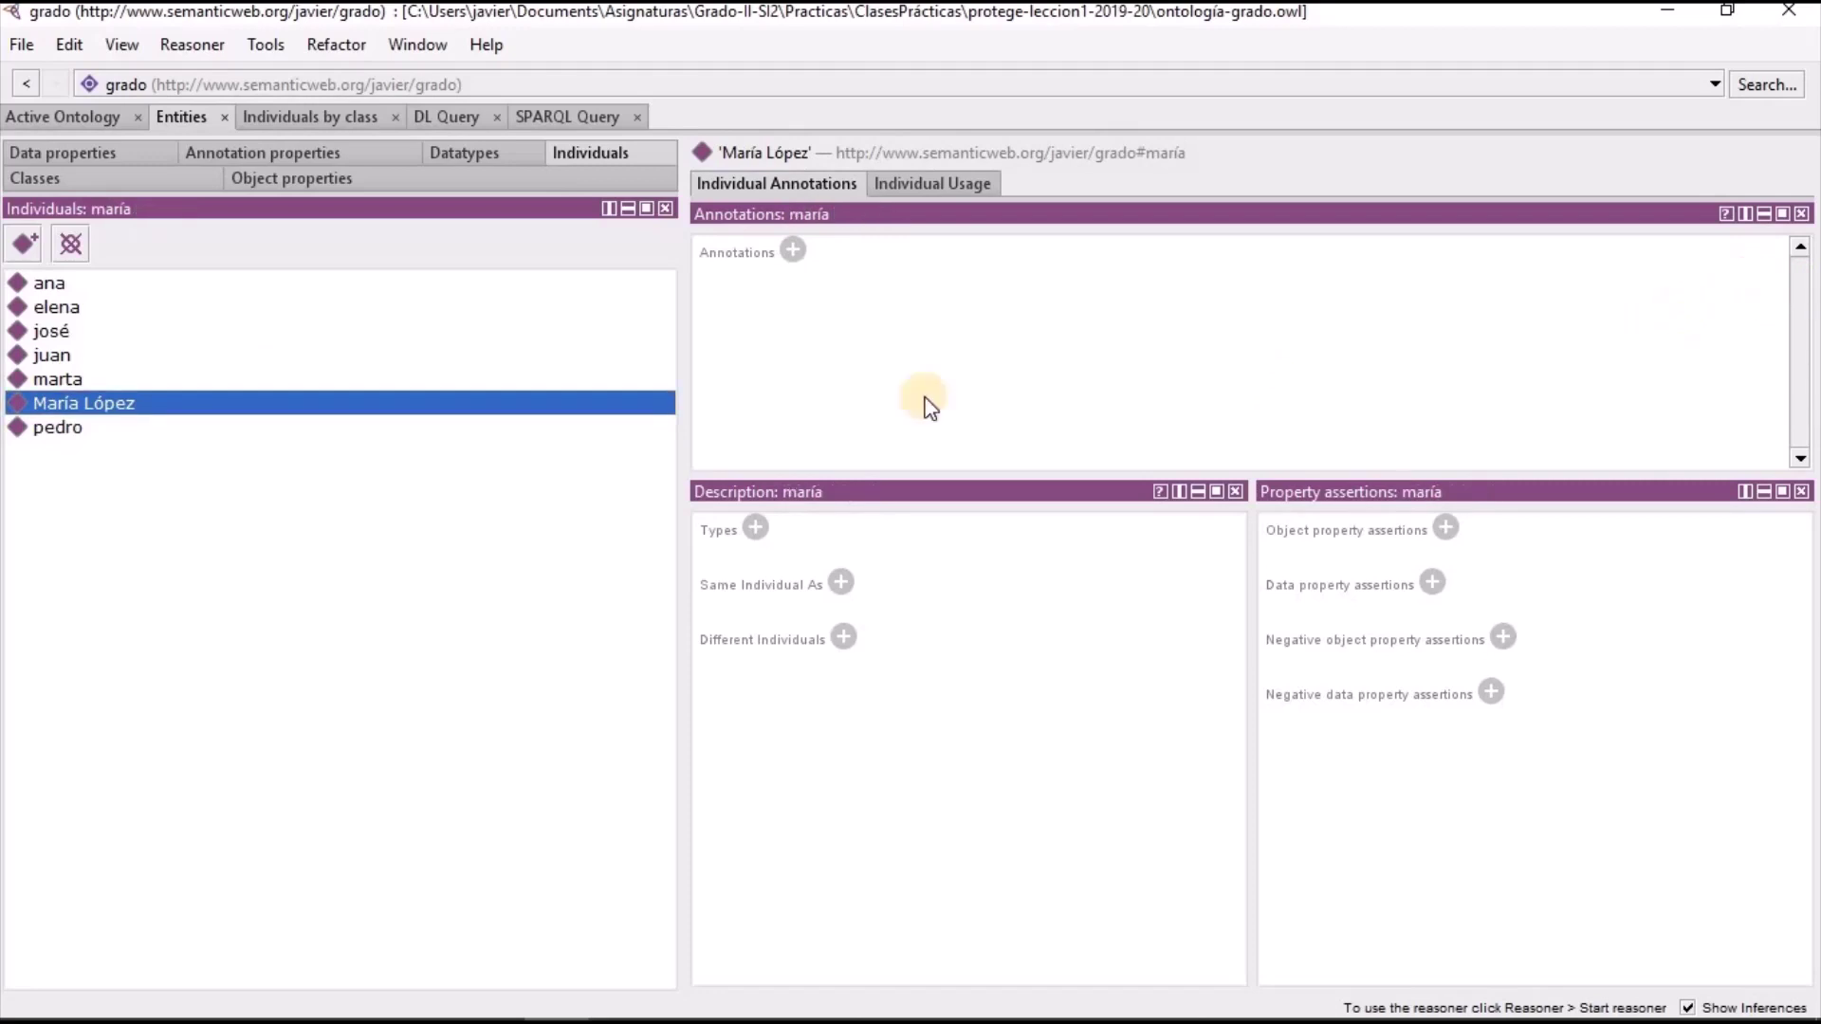
click(325, 580)
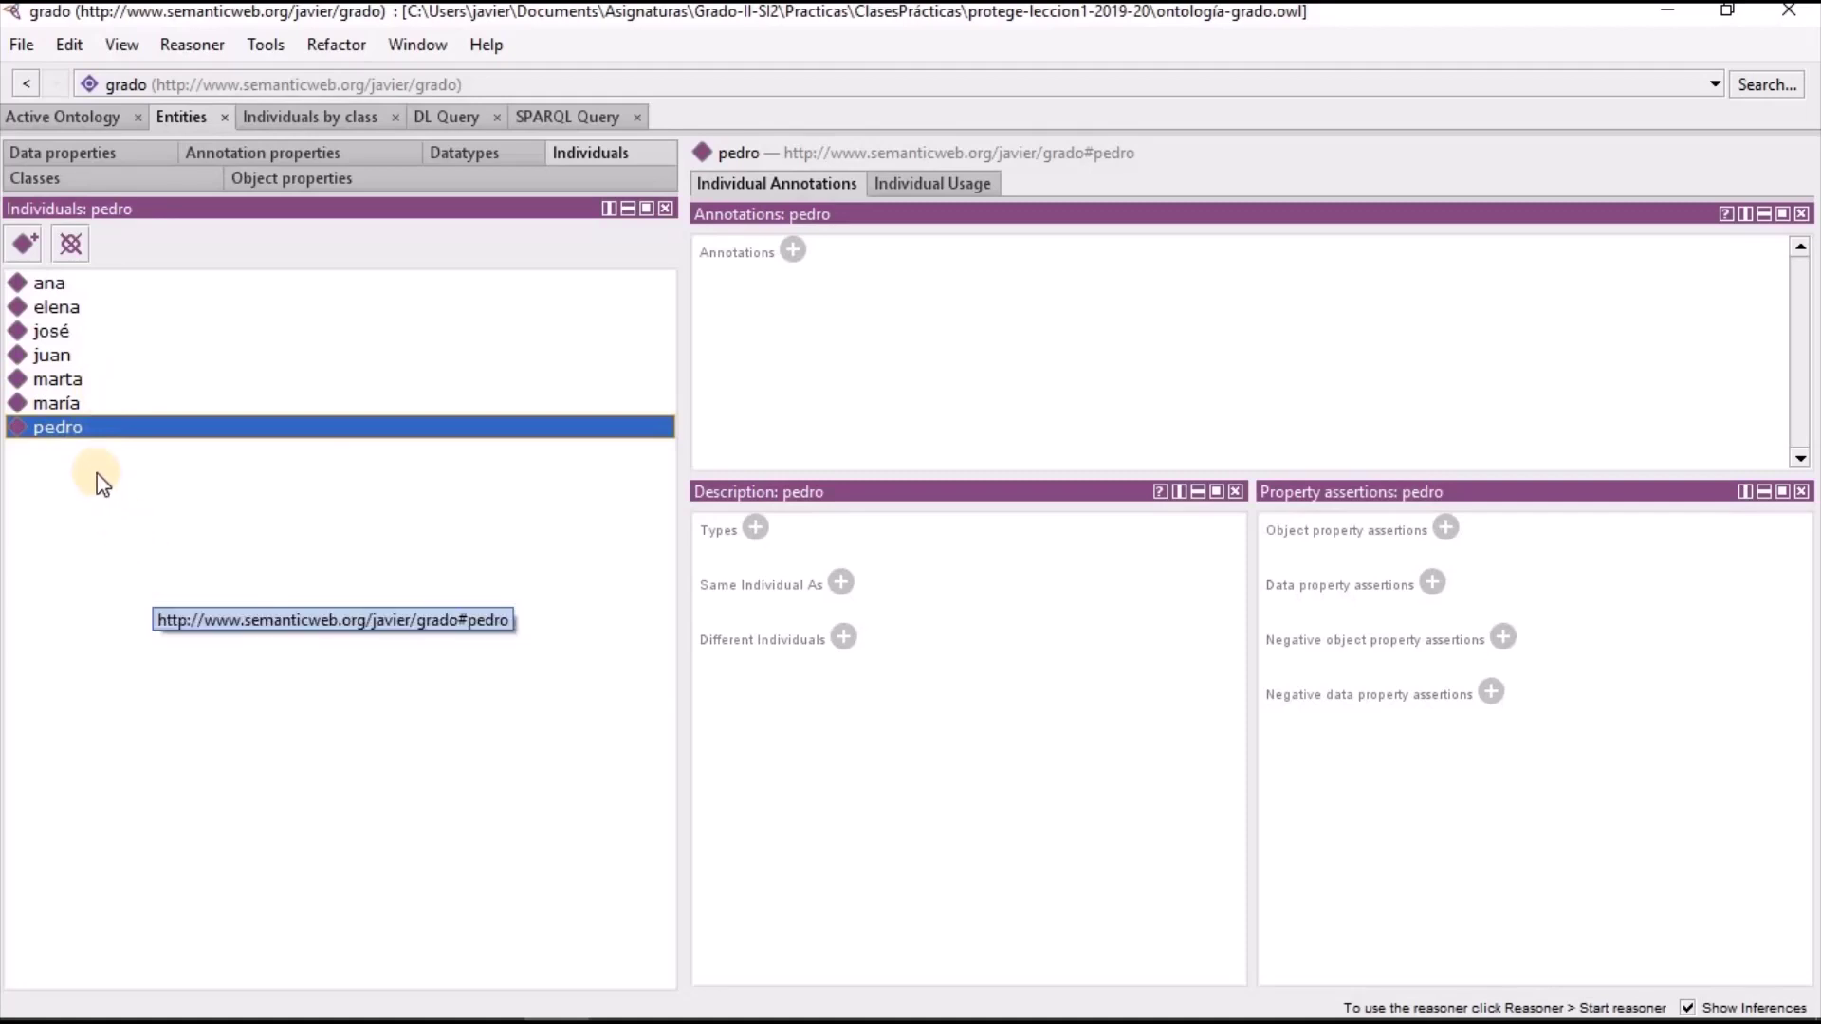
Switch to the Ejemplo Clase Ontología Grados PDF to consult the professors and subjects tables, and return to the ontology
key(alt+Tab)
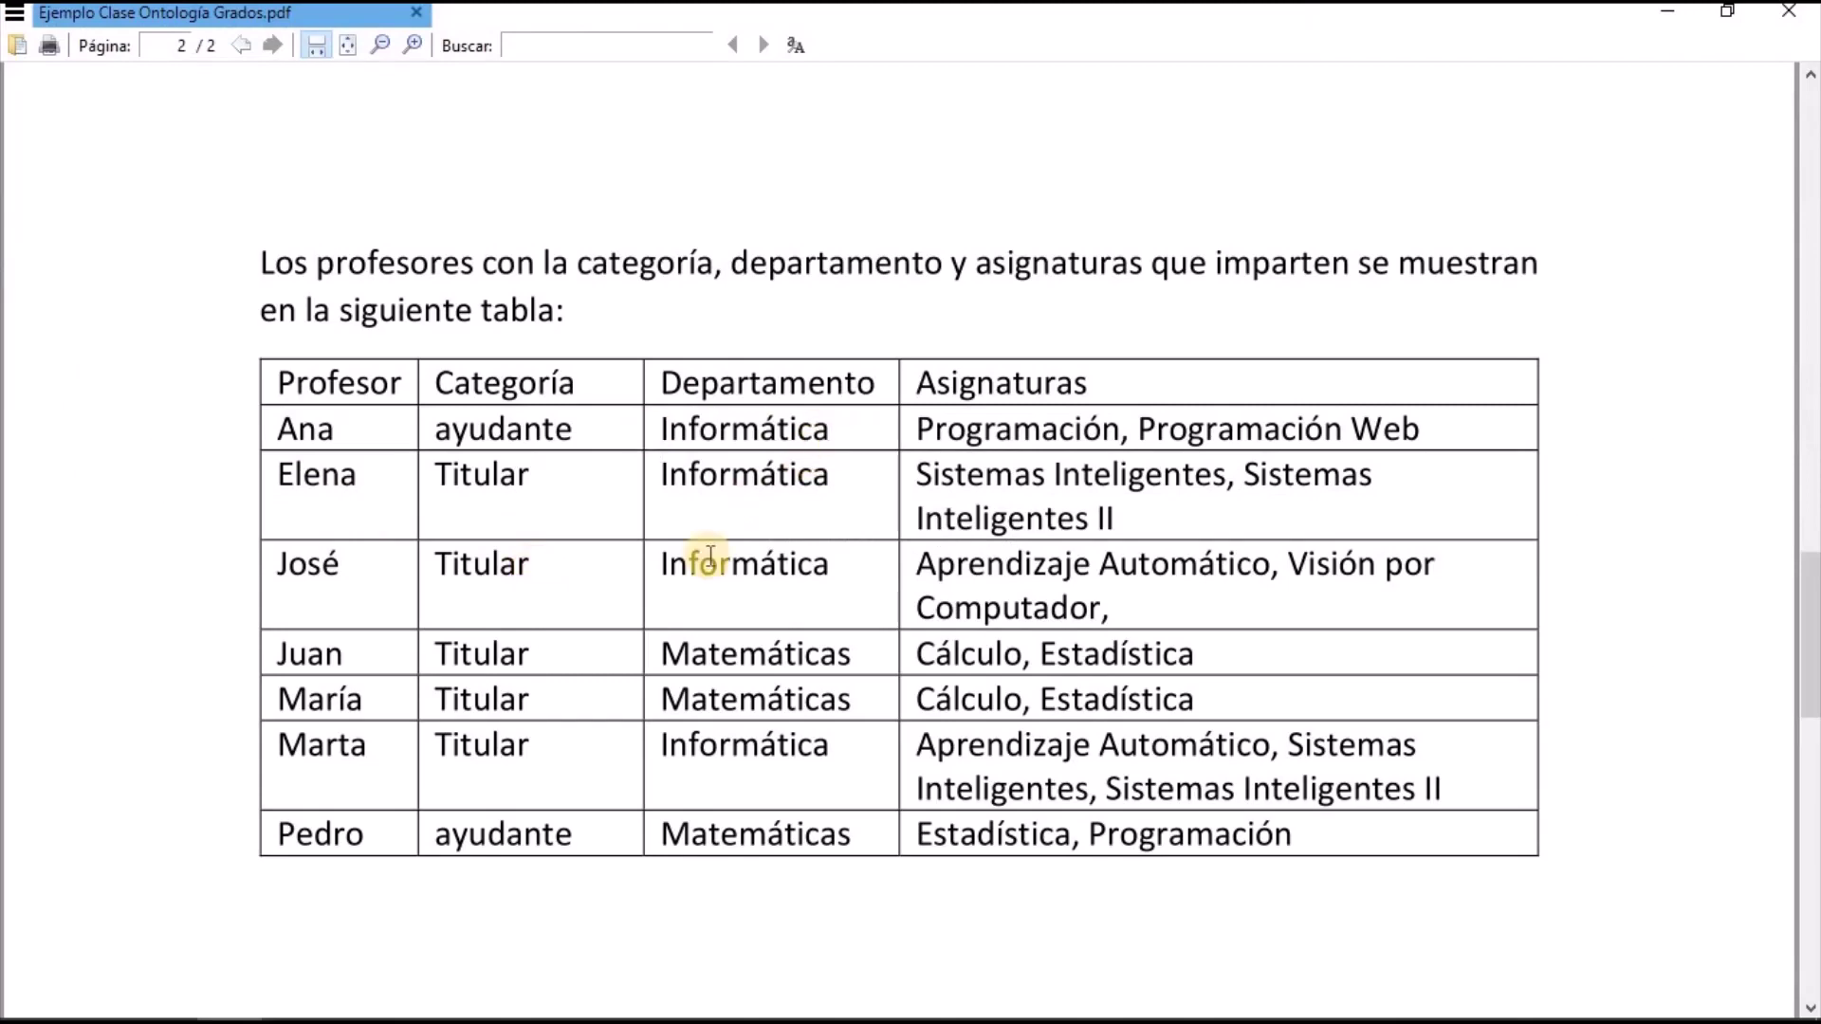
scroll(753, 661, up, 10)
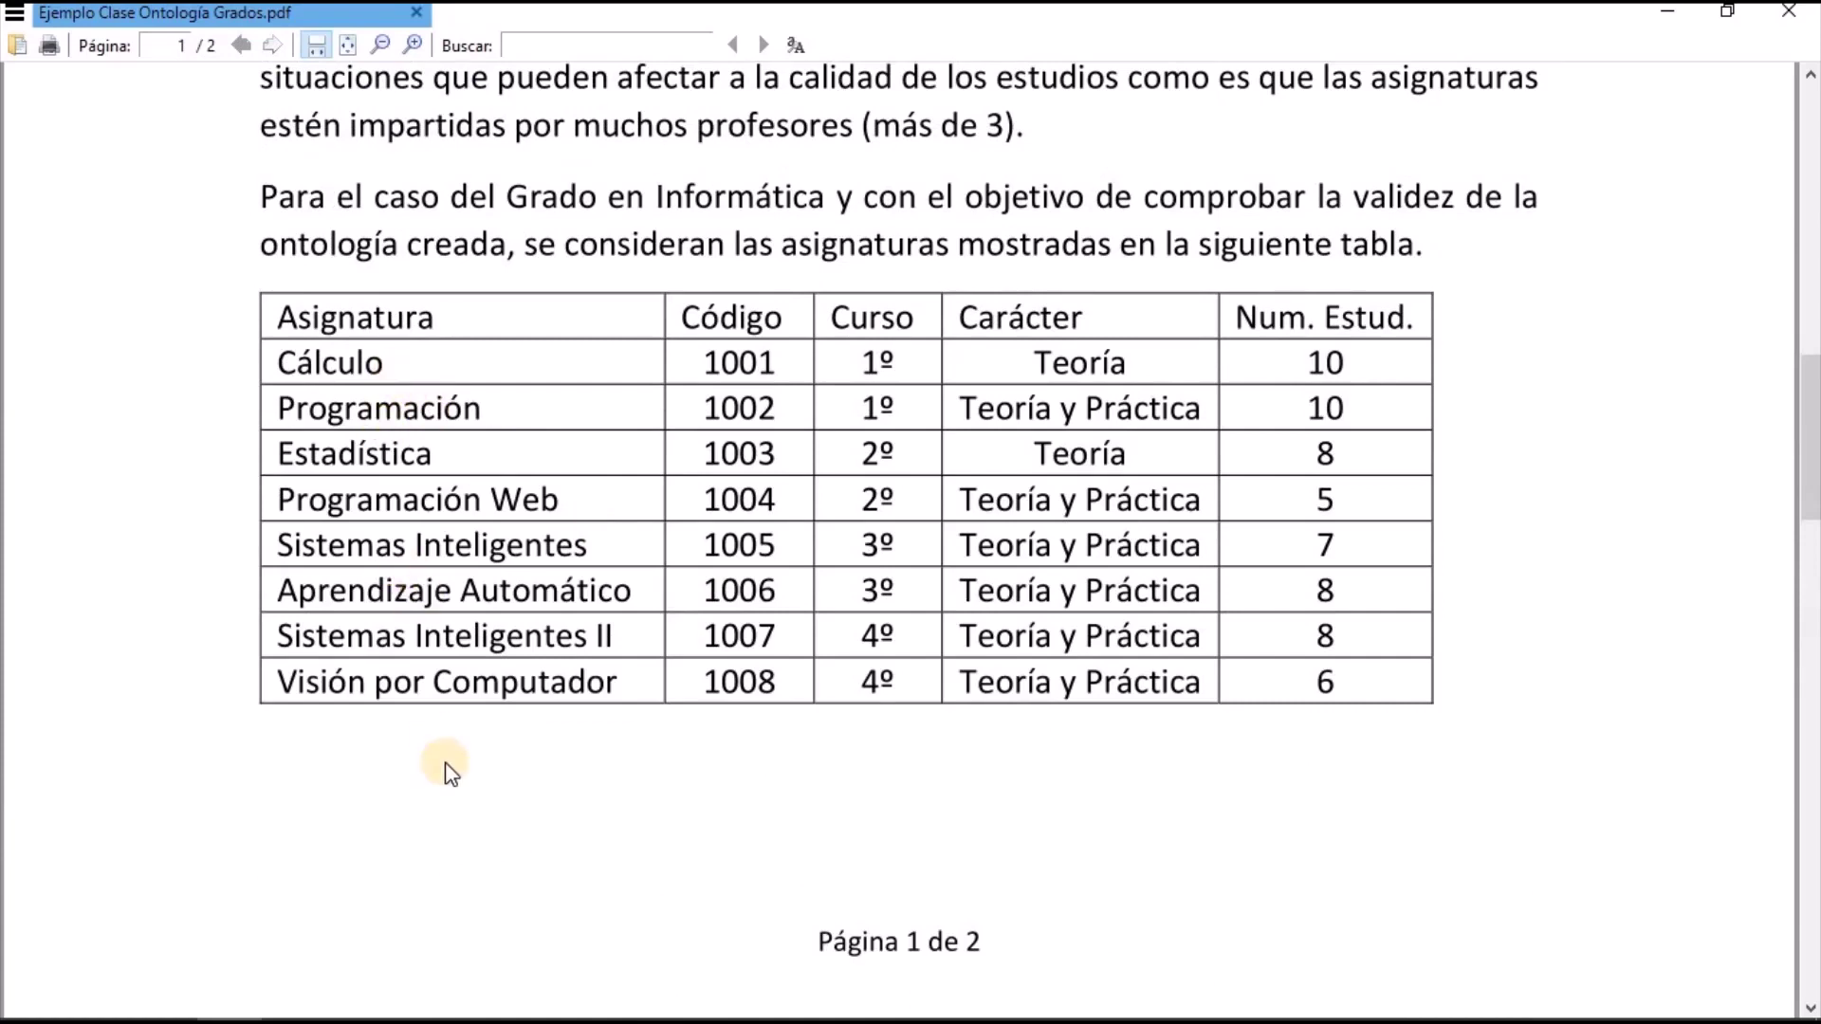
key(alt+Tab)
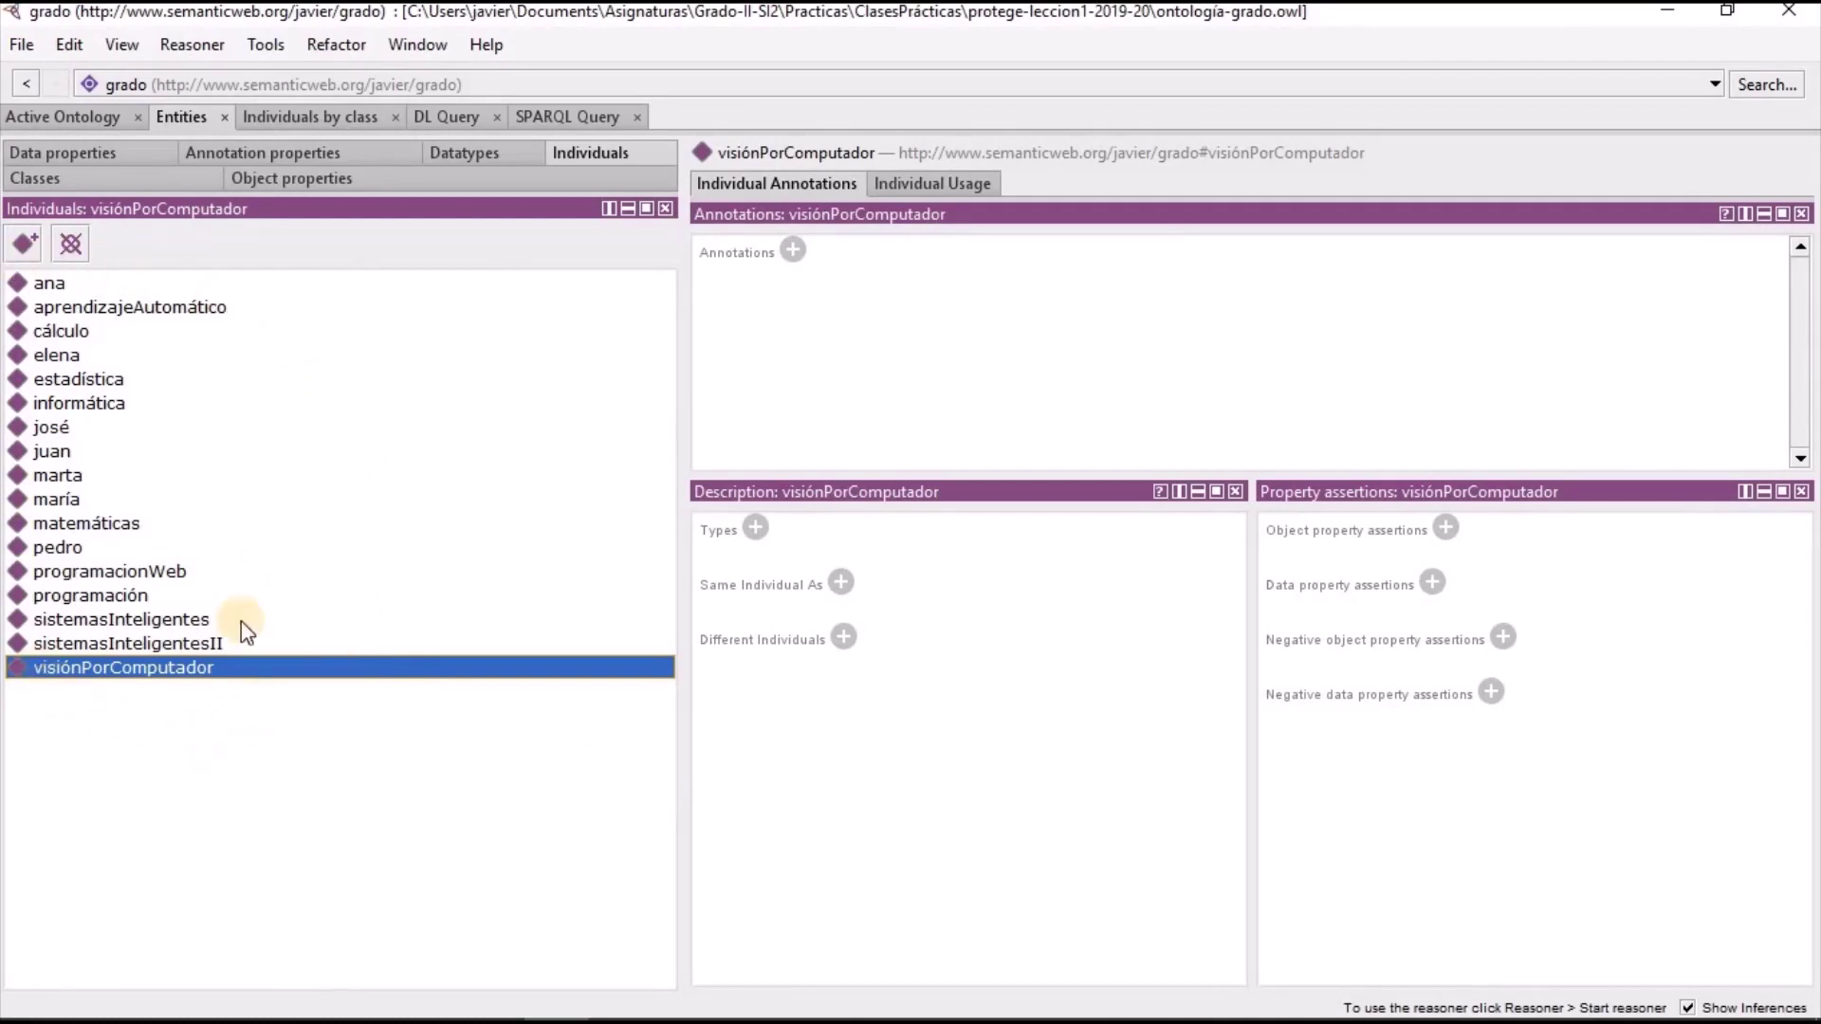
Review the individuals list, checking examples of professors, subjects such as cálculo and estadística, and the departments informática and matemáticas
click(43, 283)
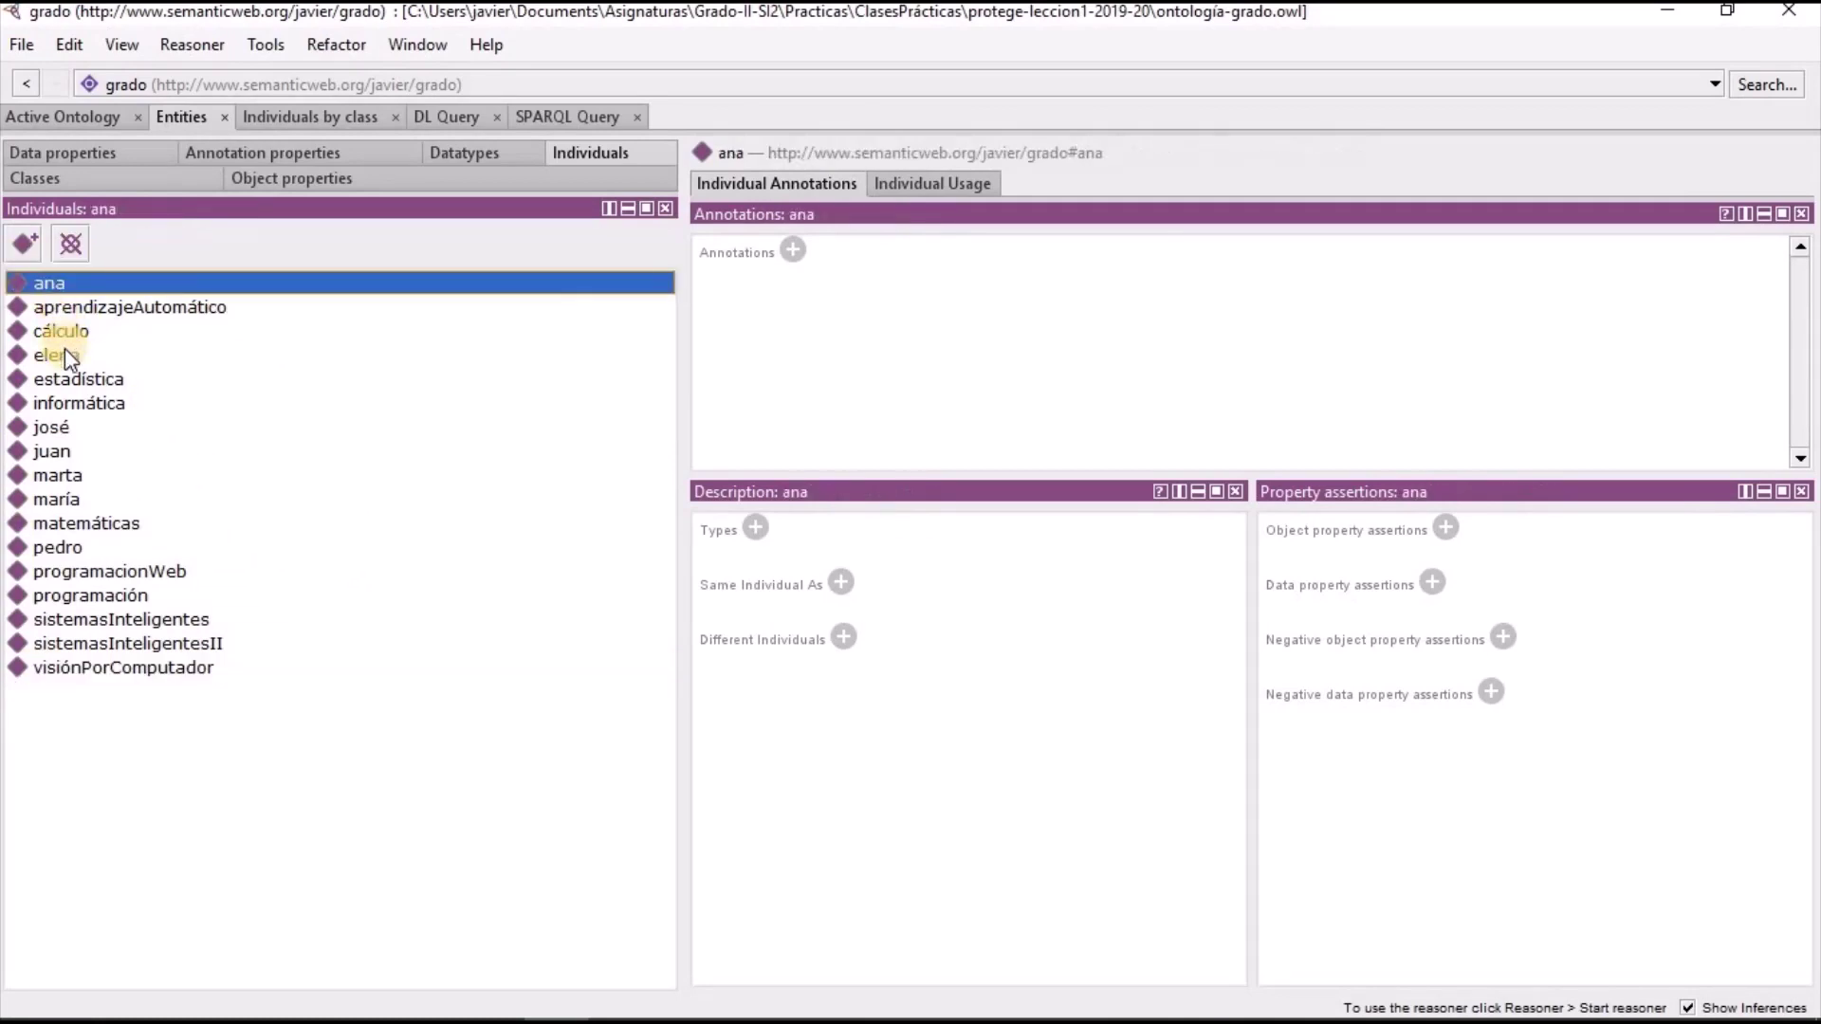
click(65, 355)
click(57, 427)
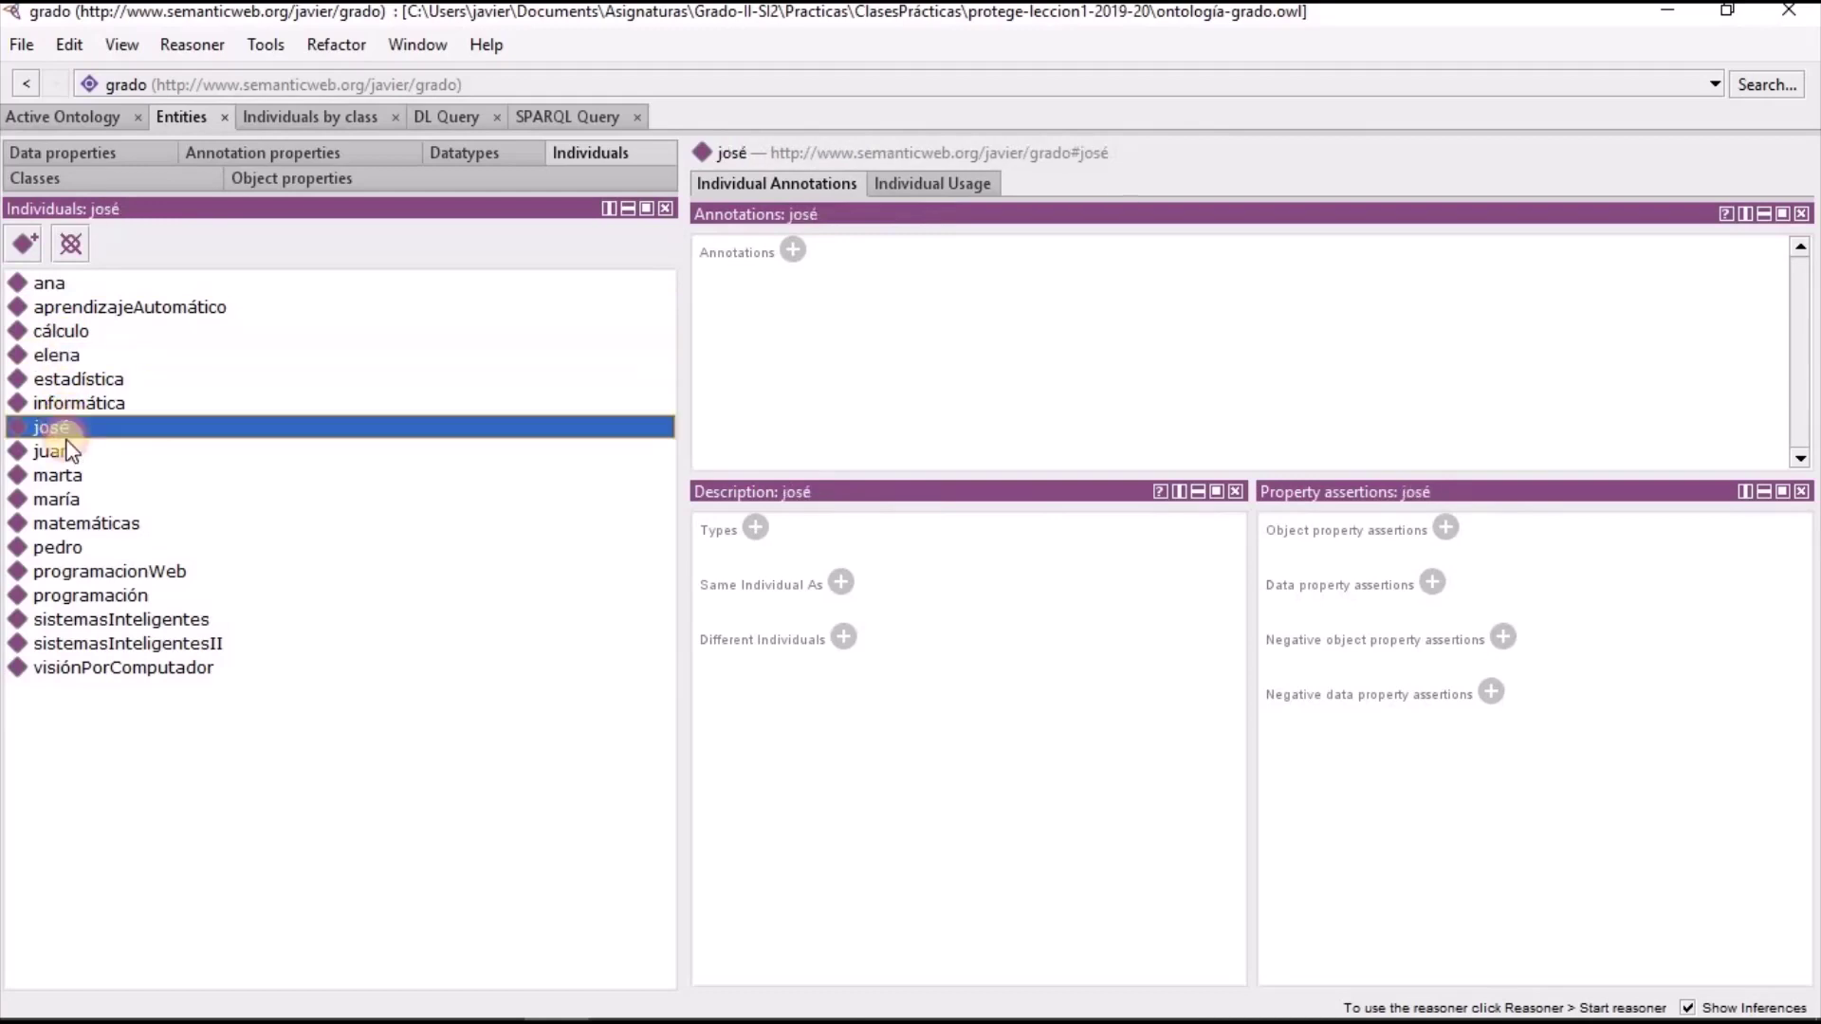
click(74, 332)
click(100, 379)
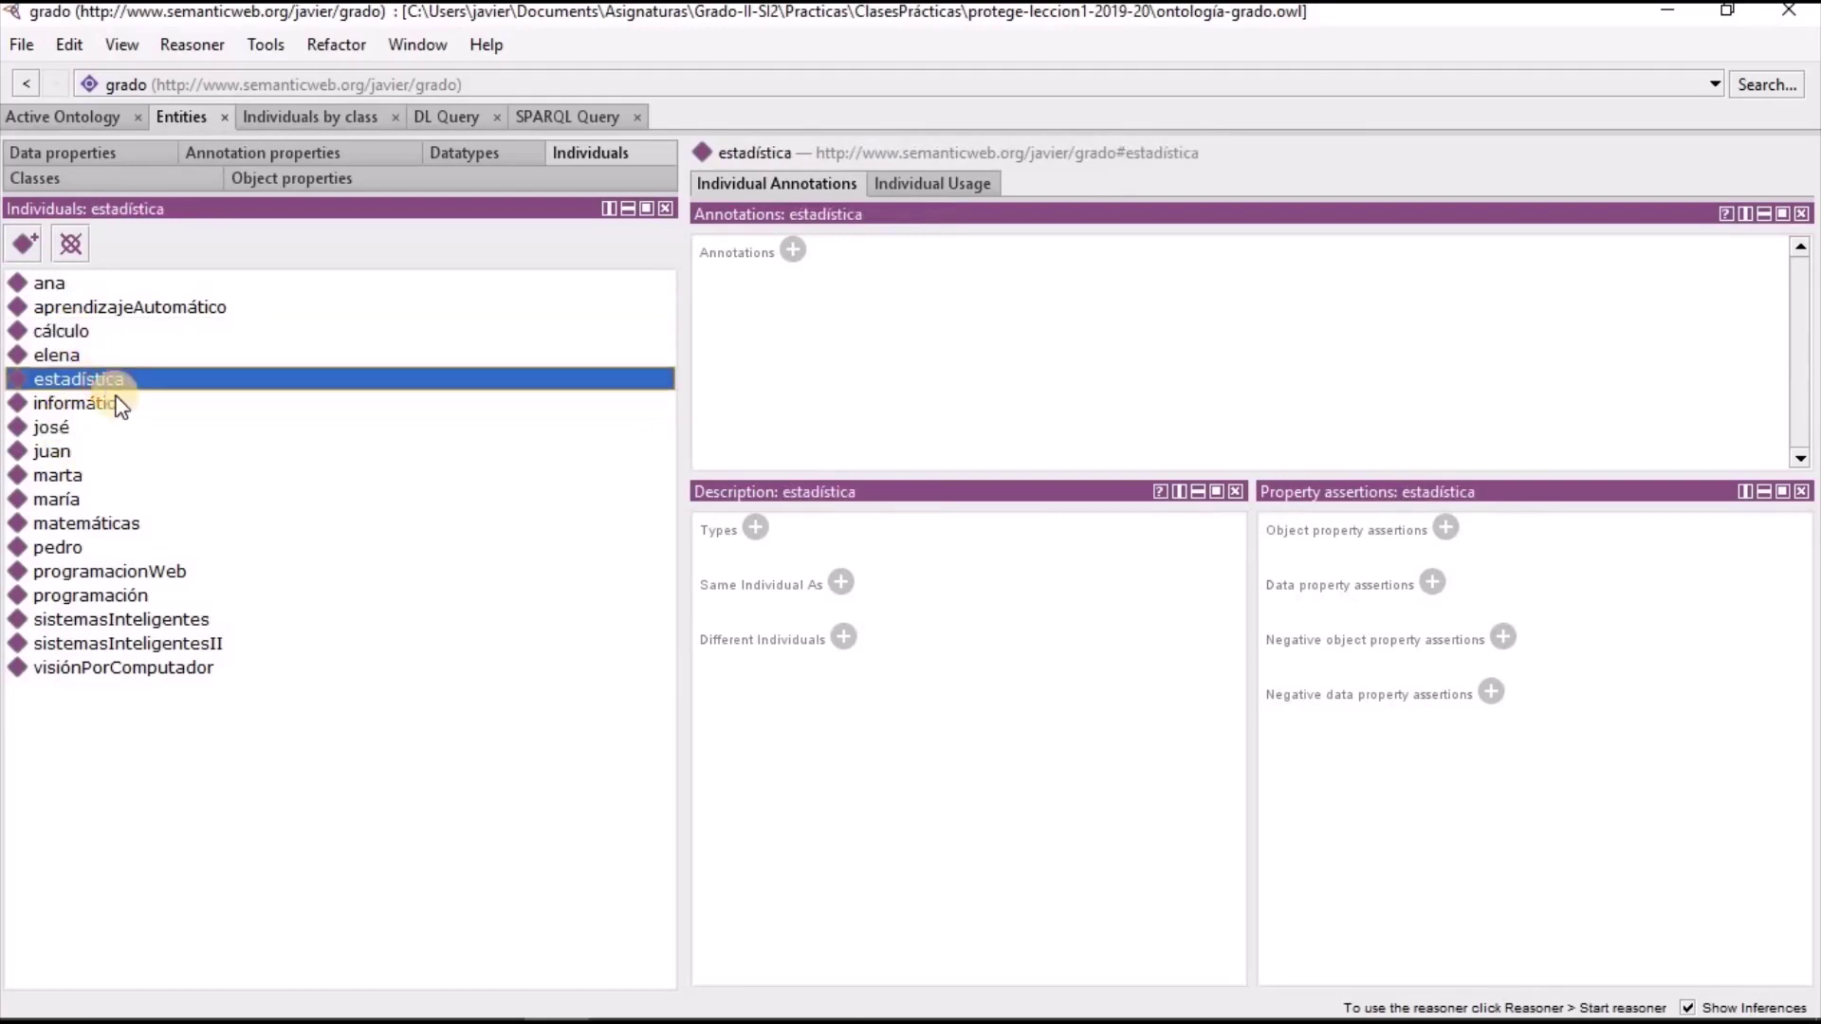
click(127, 574)
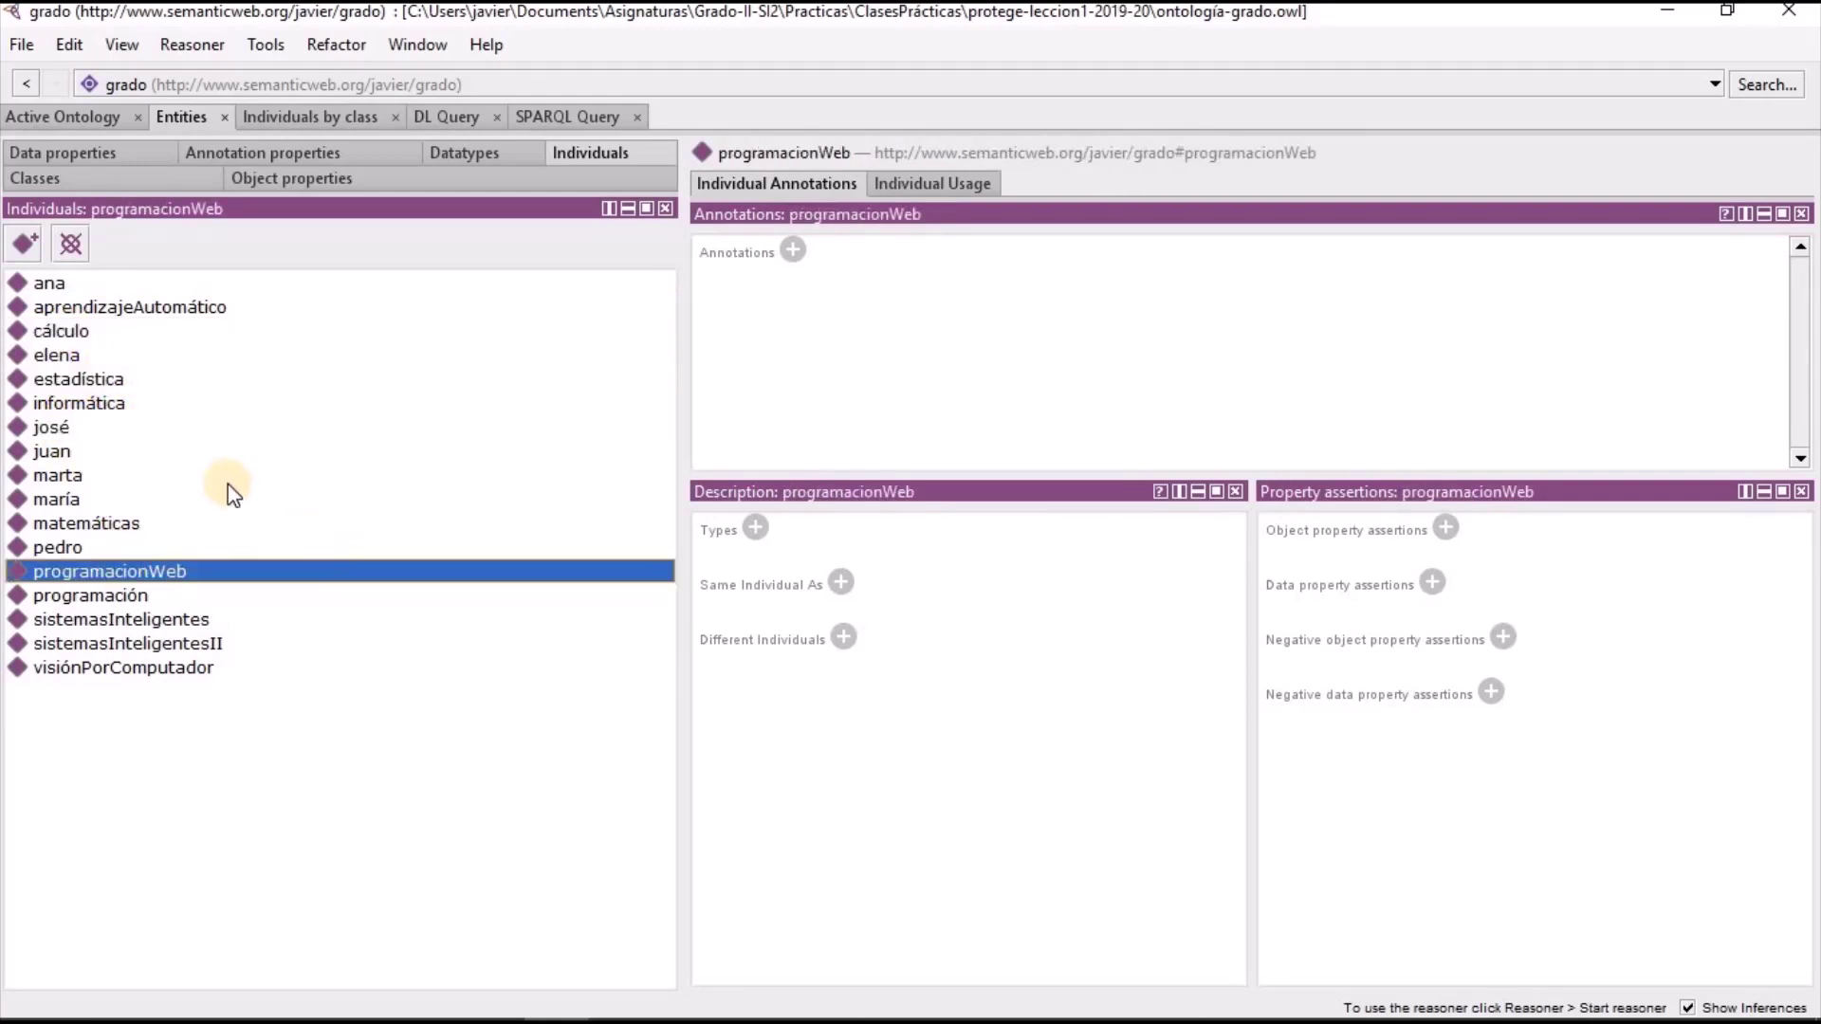
click(105, 401)
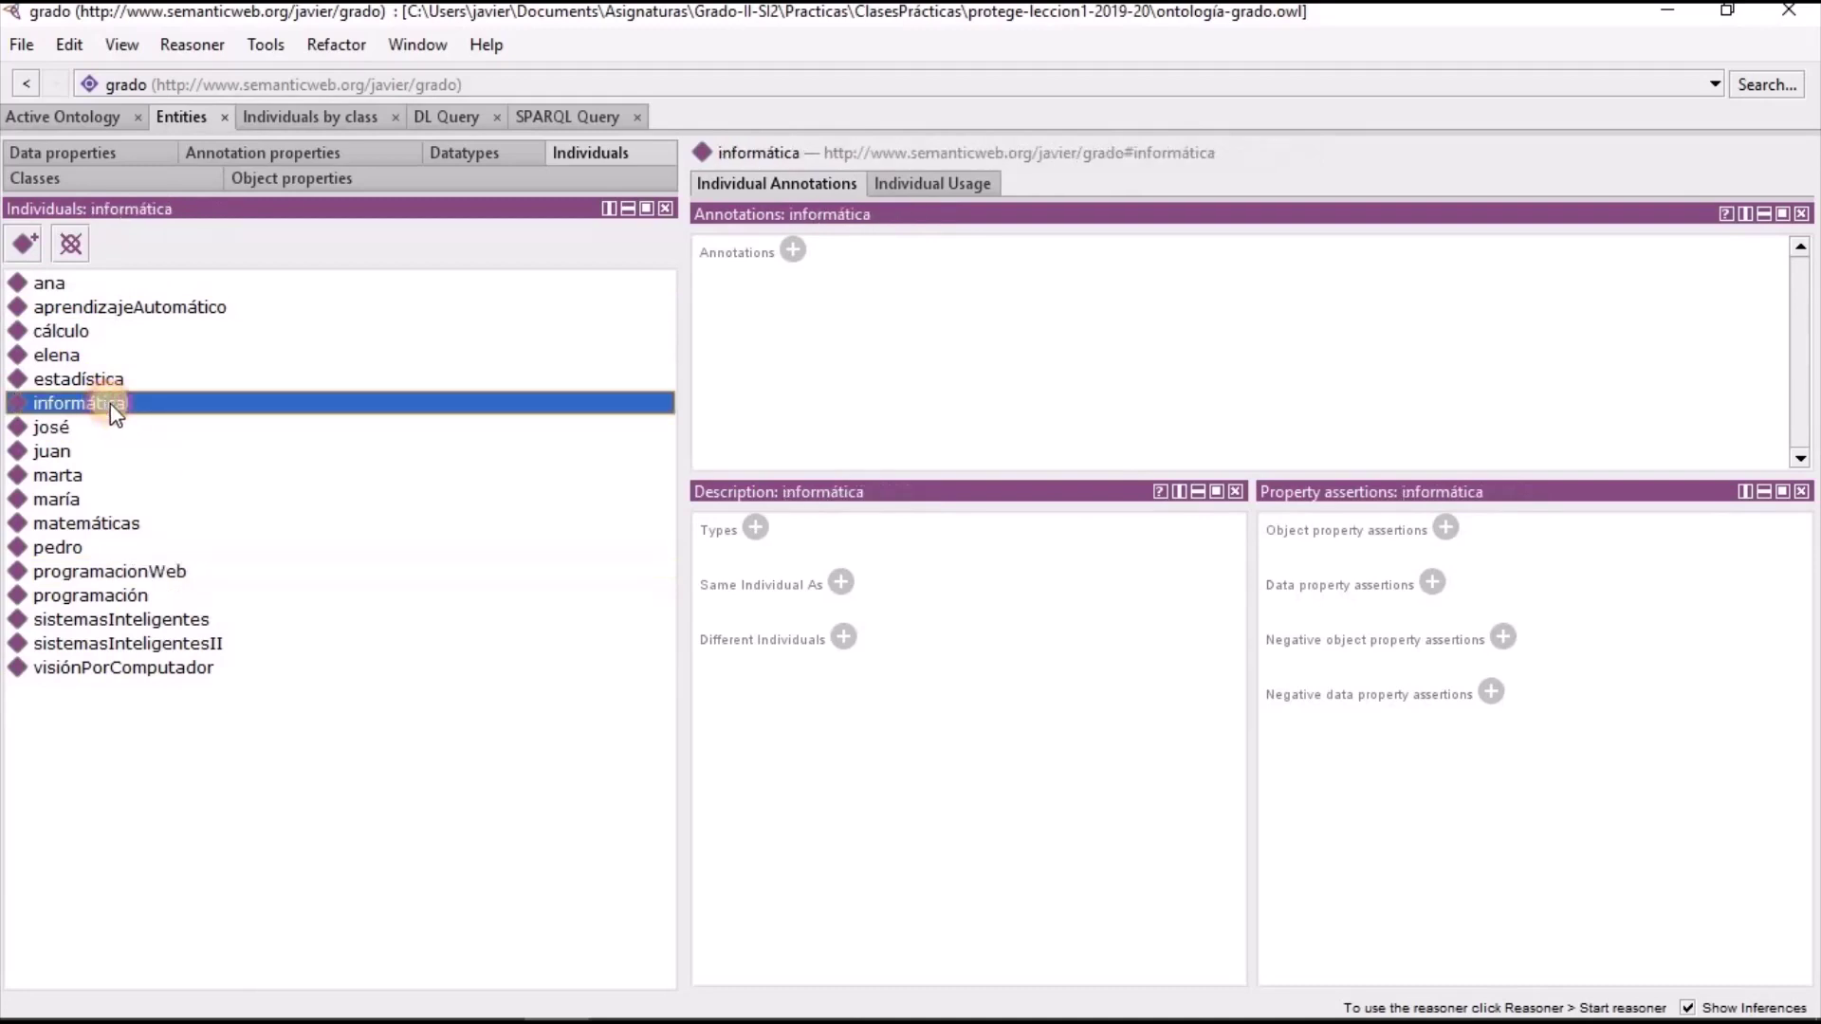
click(129, 527)
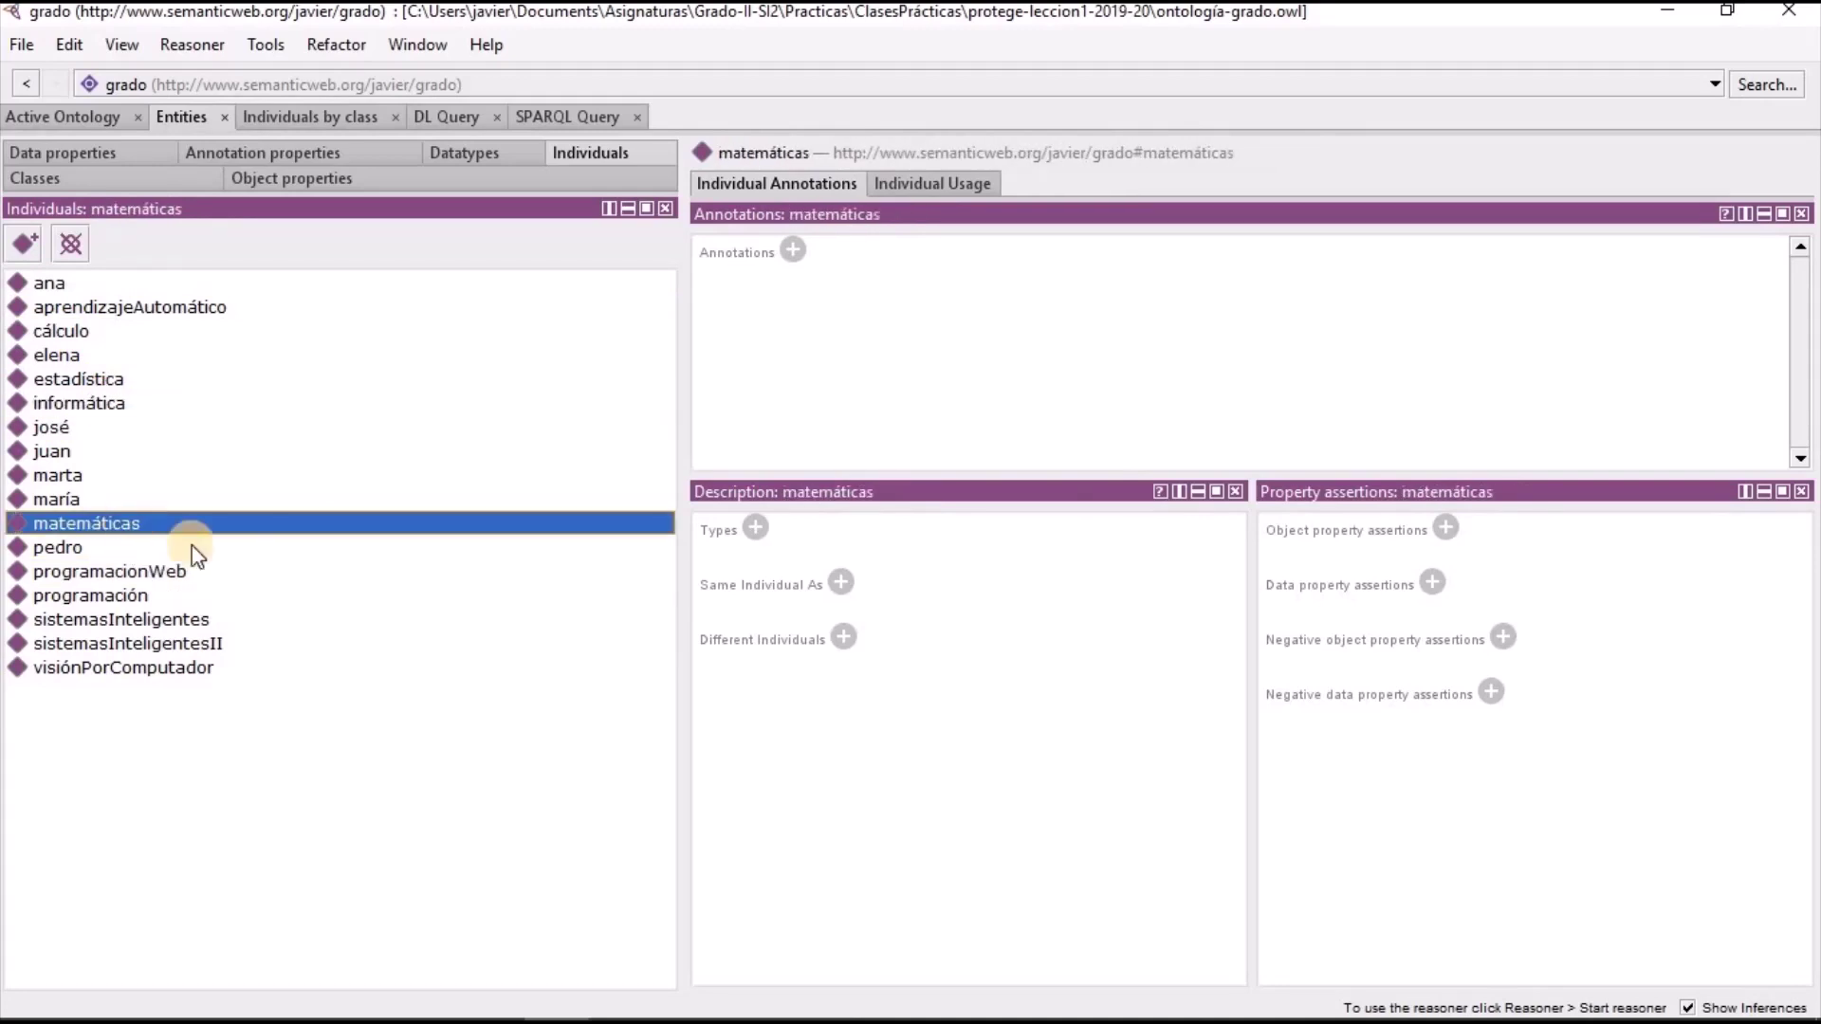
click(256, 571)
click(208, 859)
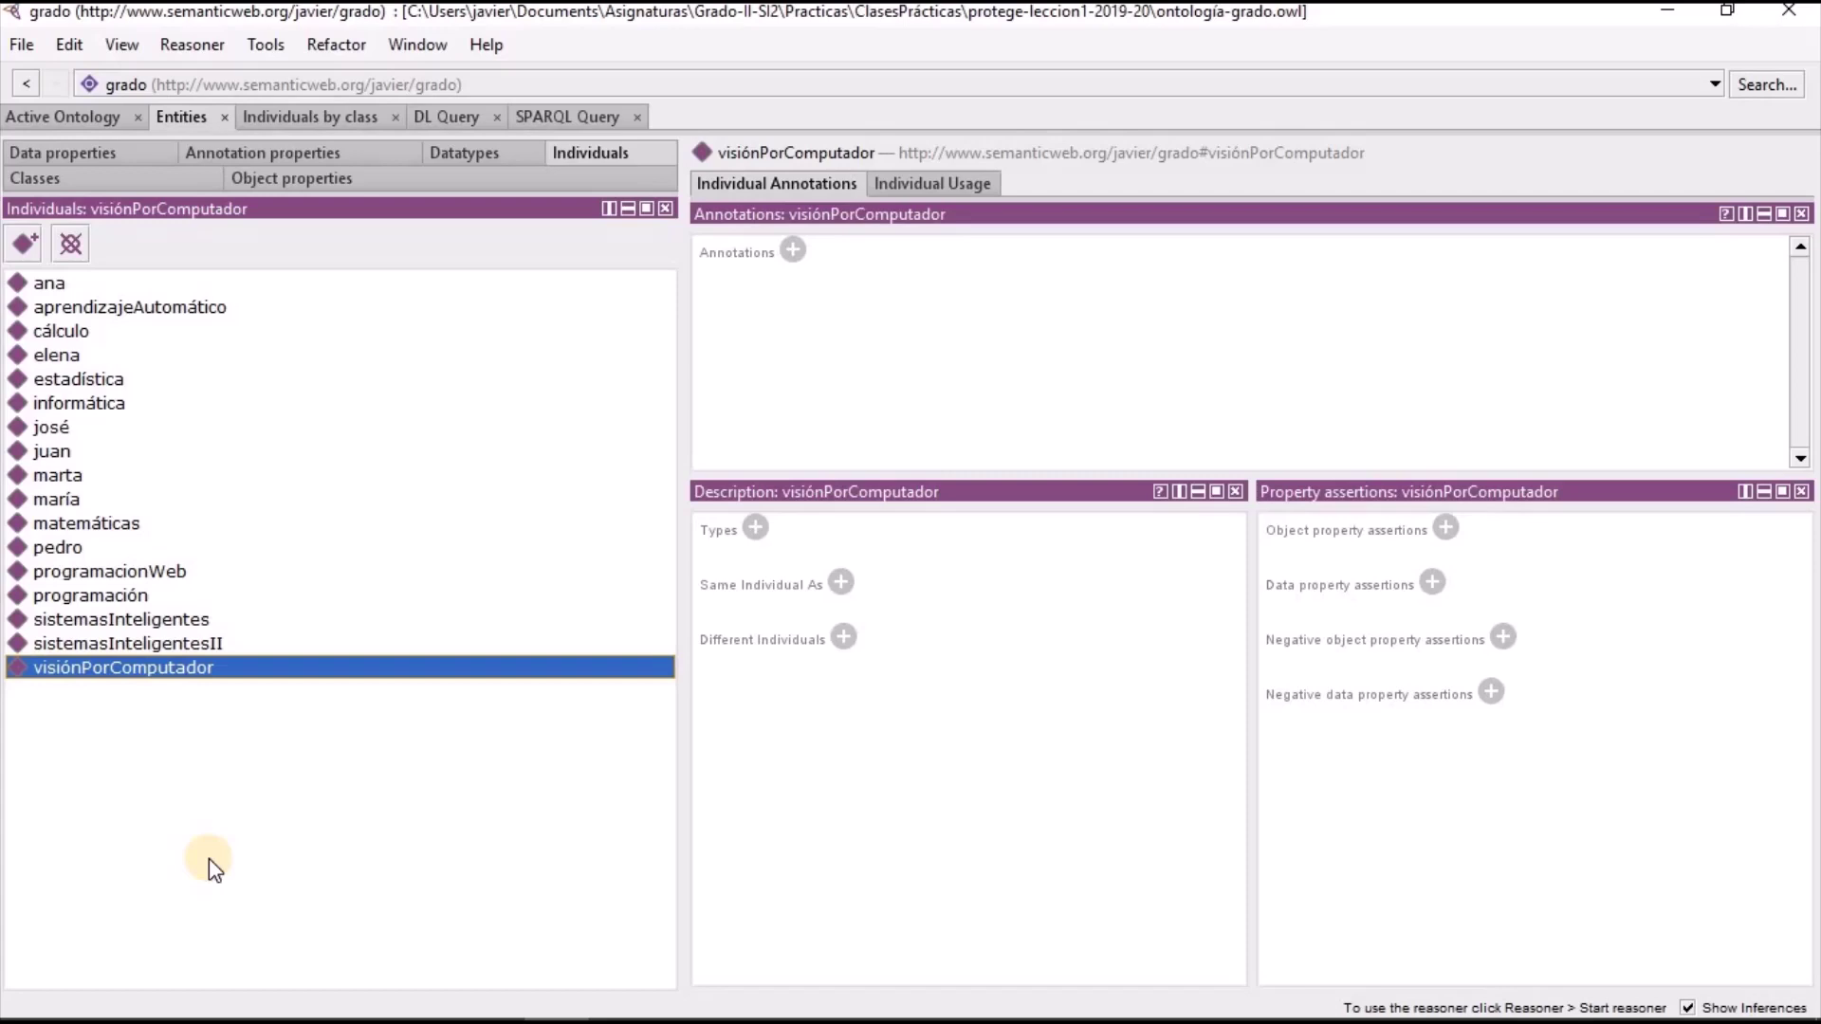
Review the ontology's class hierarchy, object properties and data properties, and return to the individuals
click(128, 181)
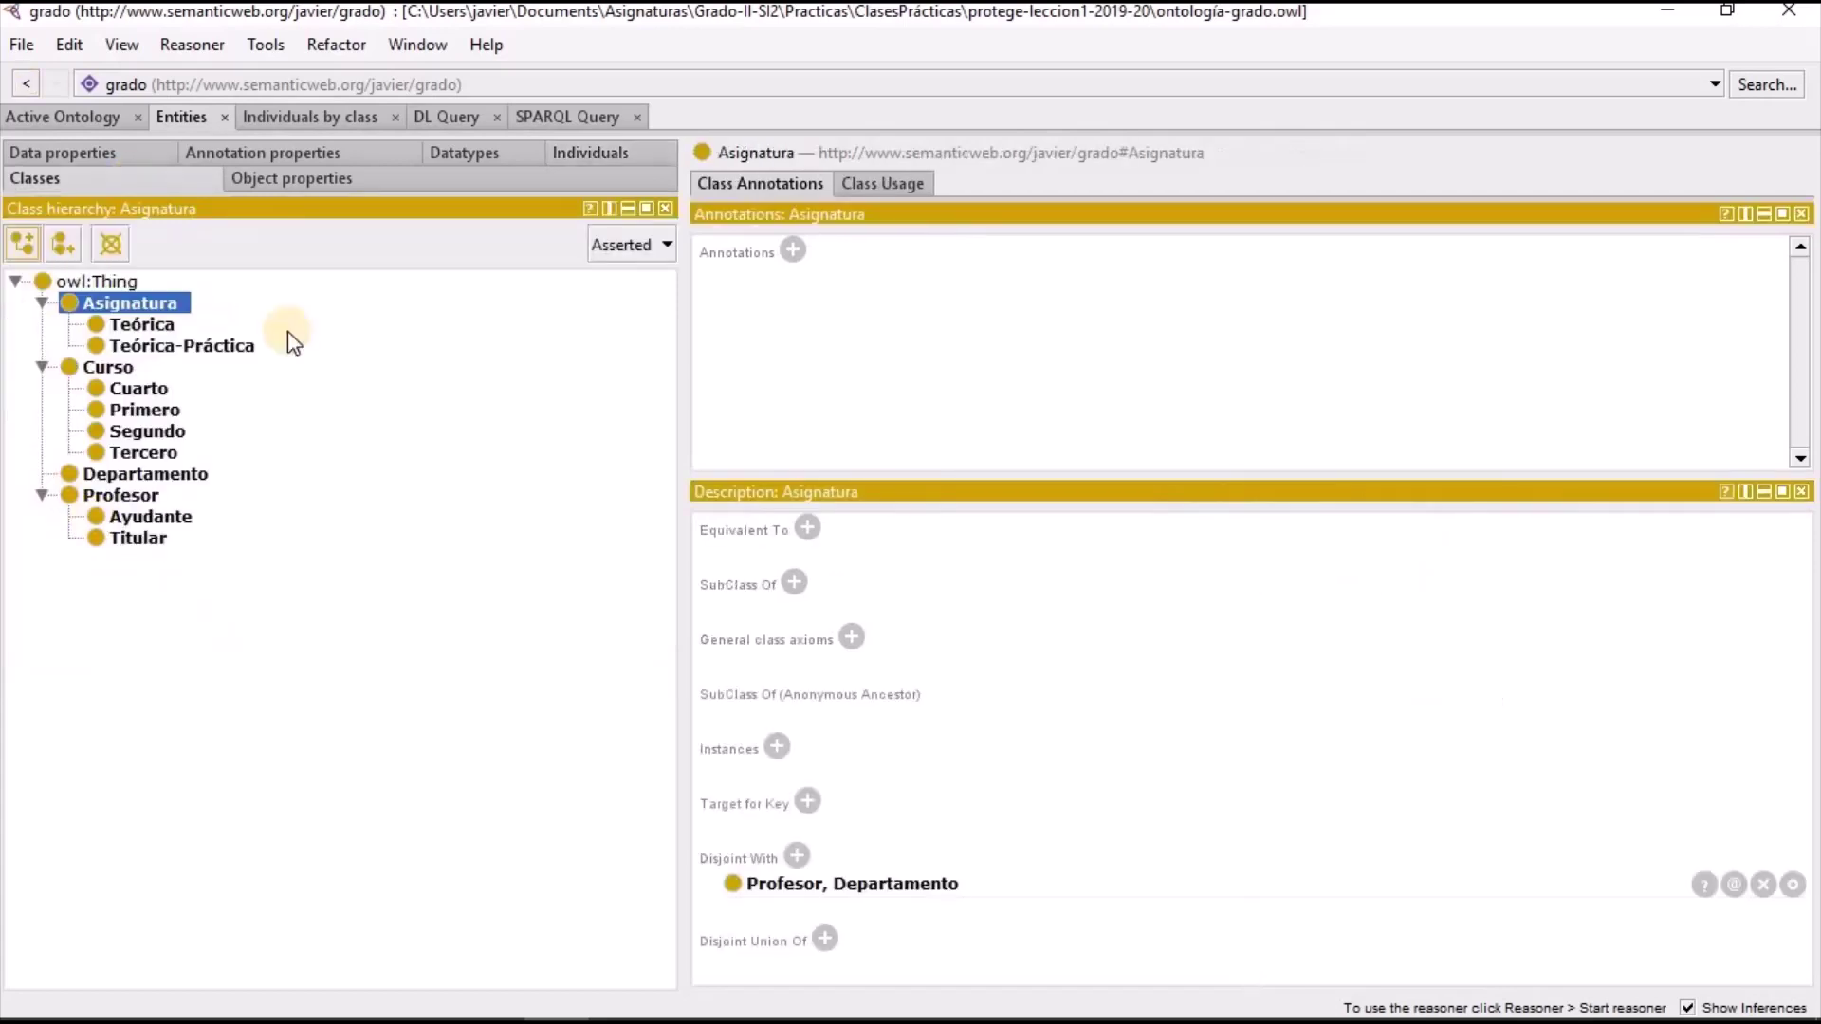
click(309, 178)
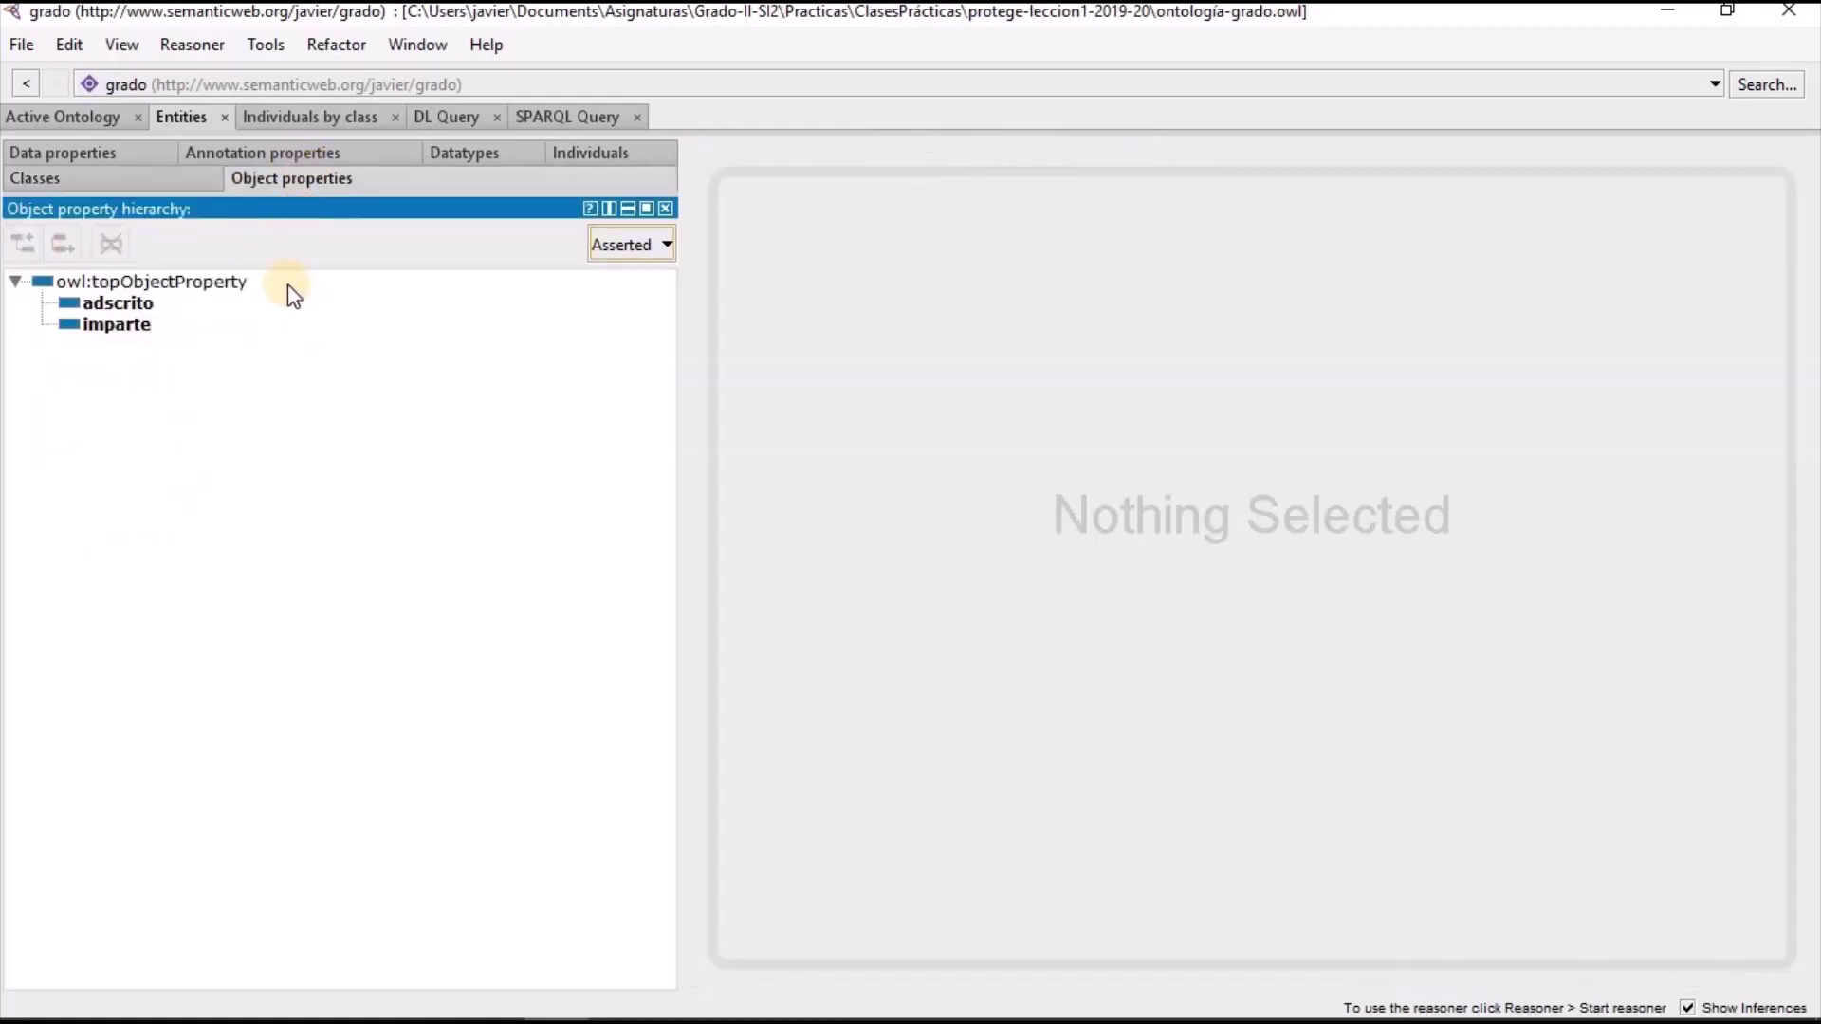
click(89, 152)
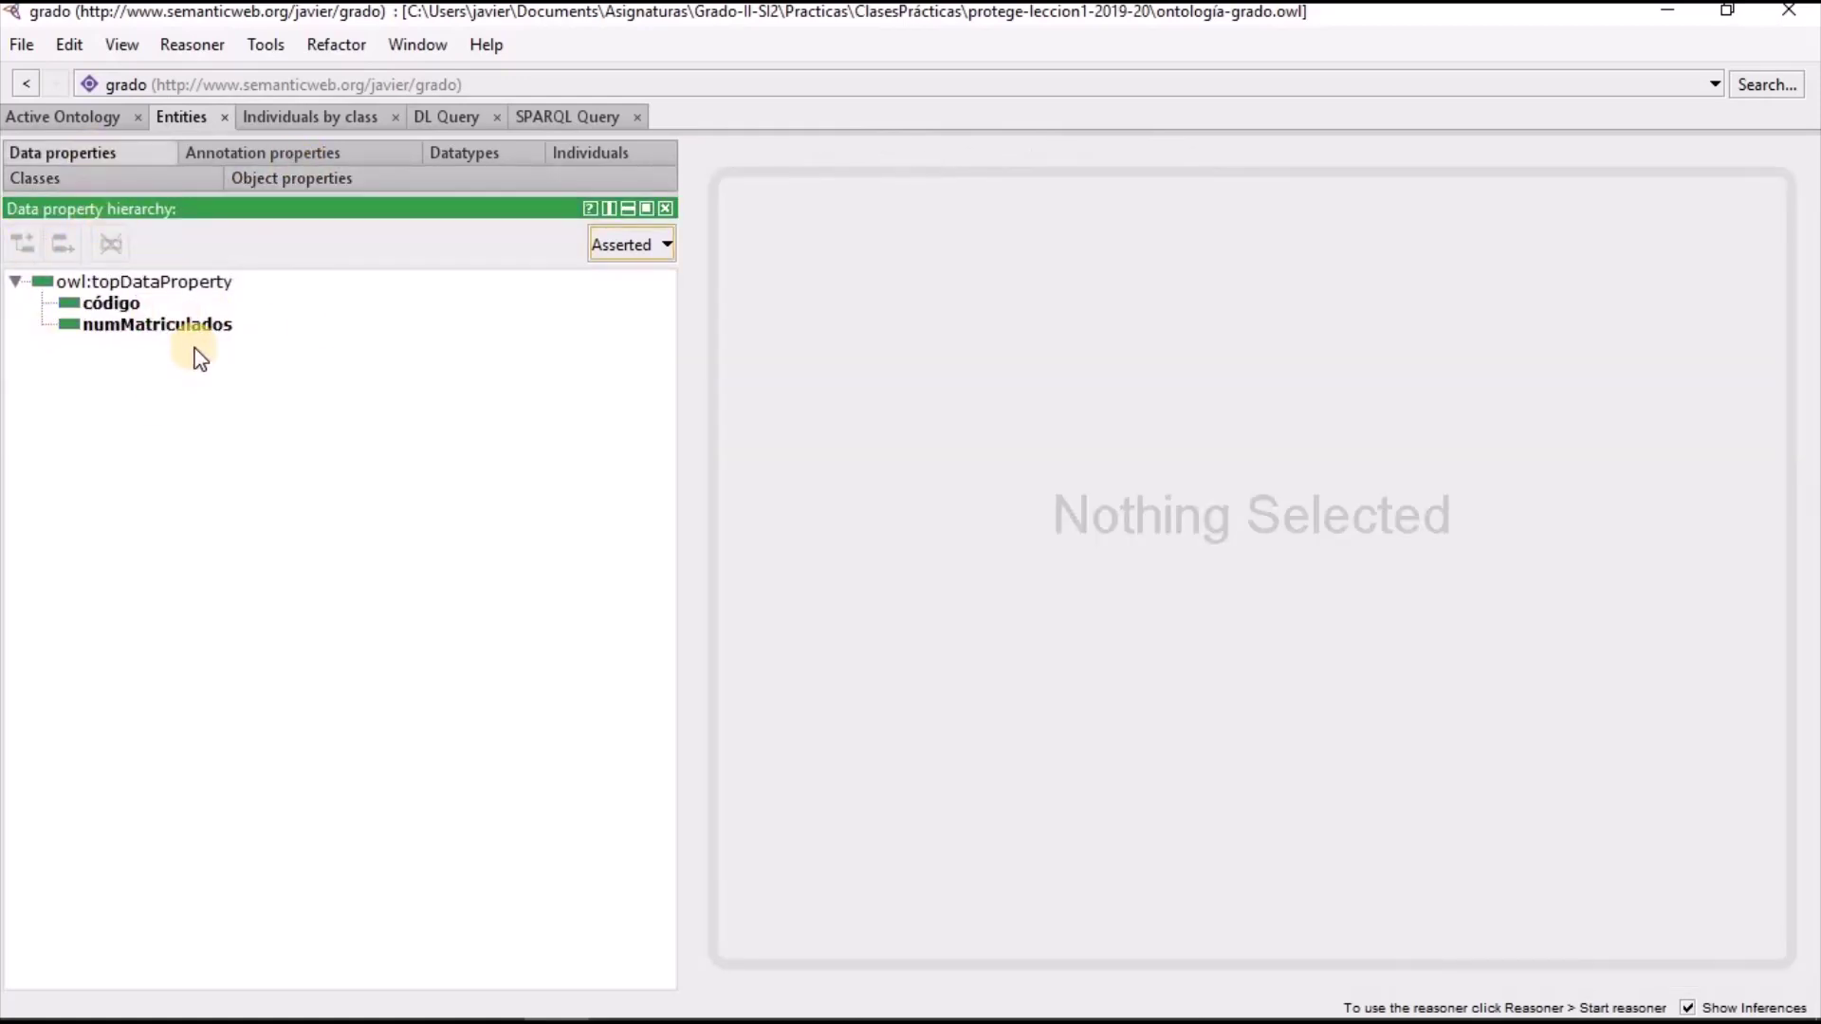
click(569, 156)
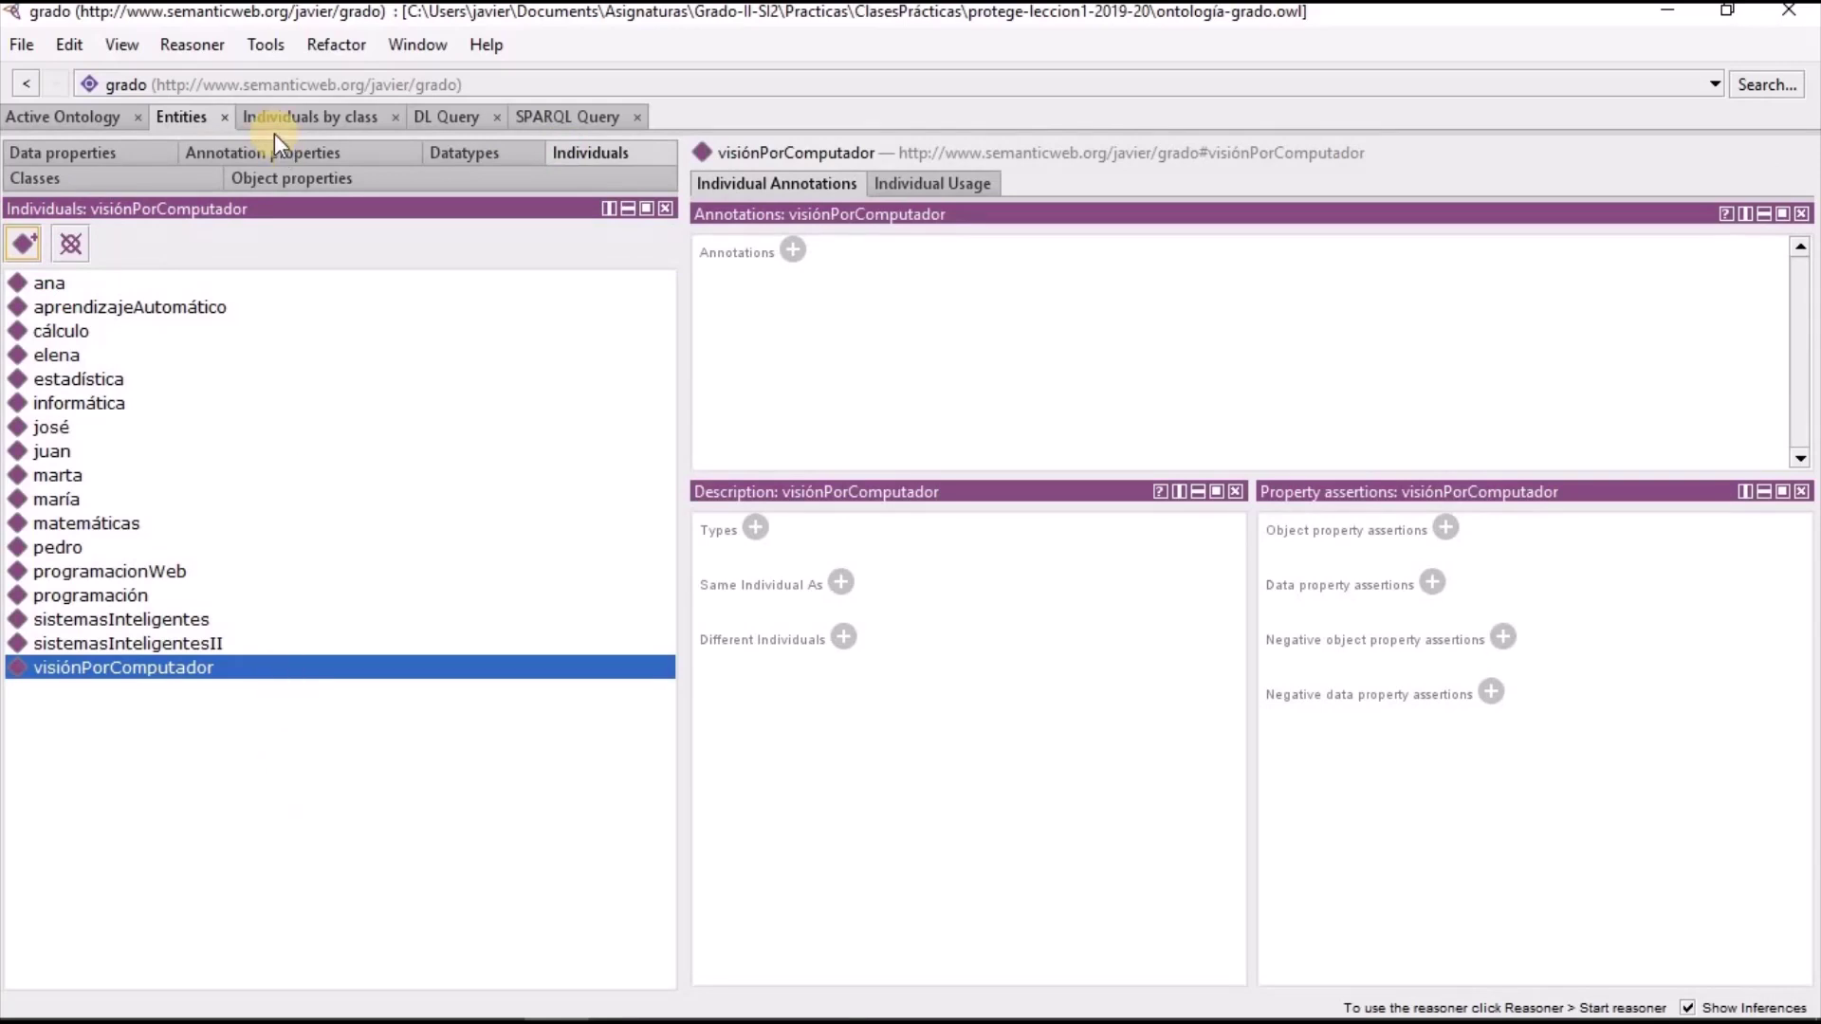
Start the HermiT 1.3.8.413 reasoner on the ontology and check the reasoner options available while it runs
click(192, 50)
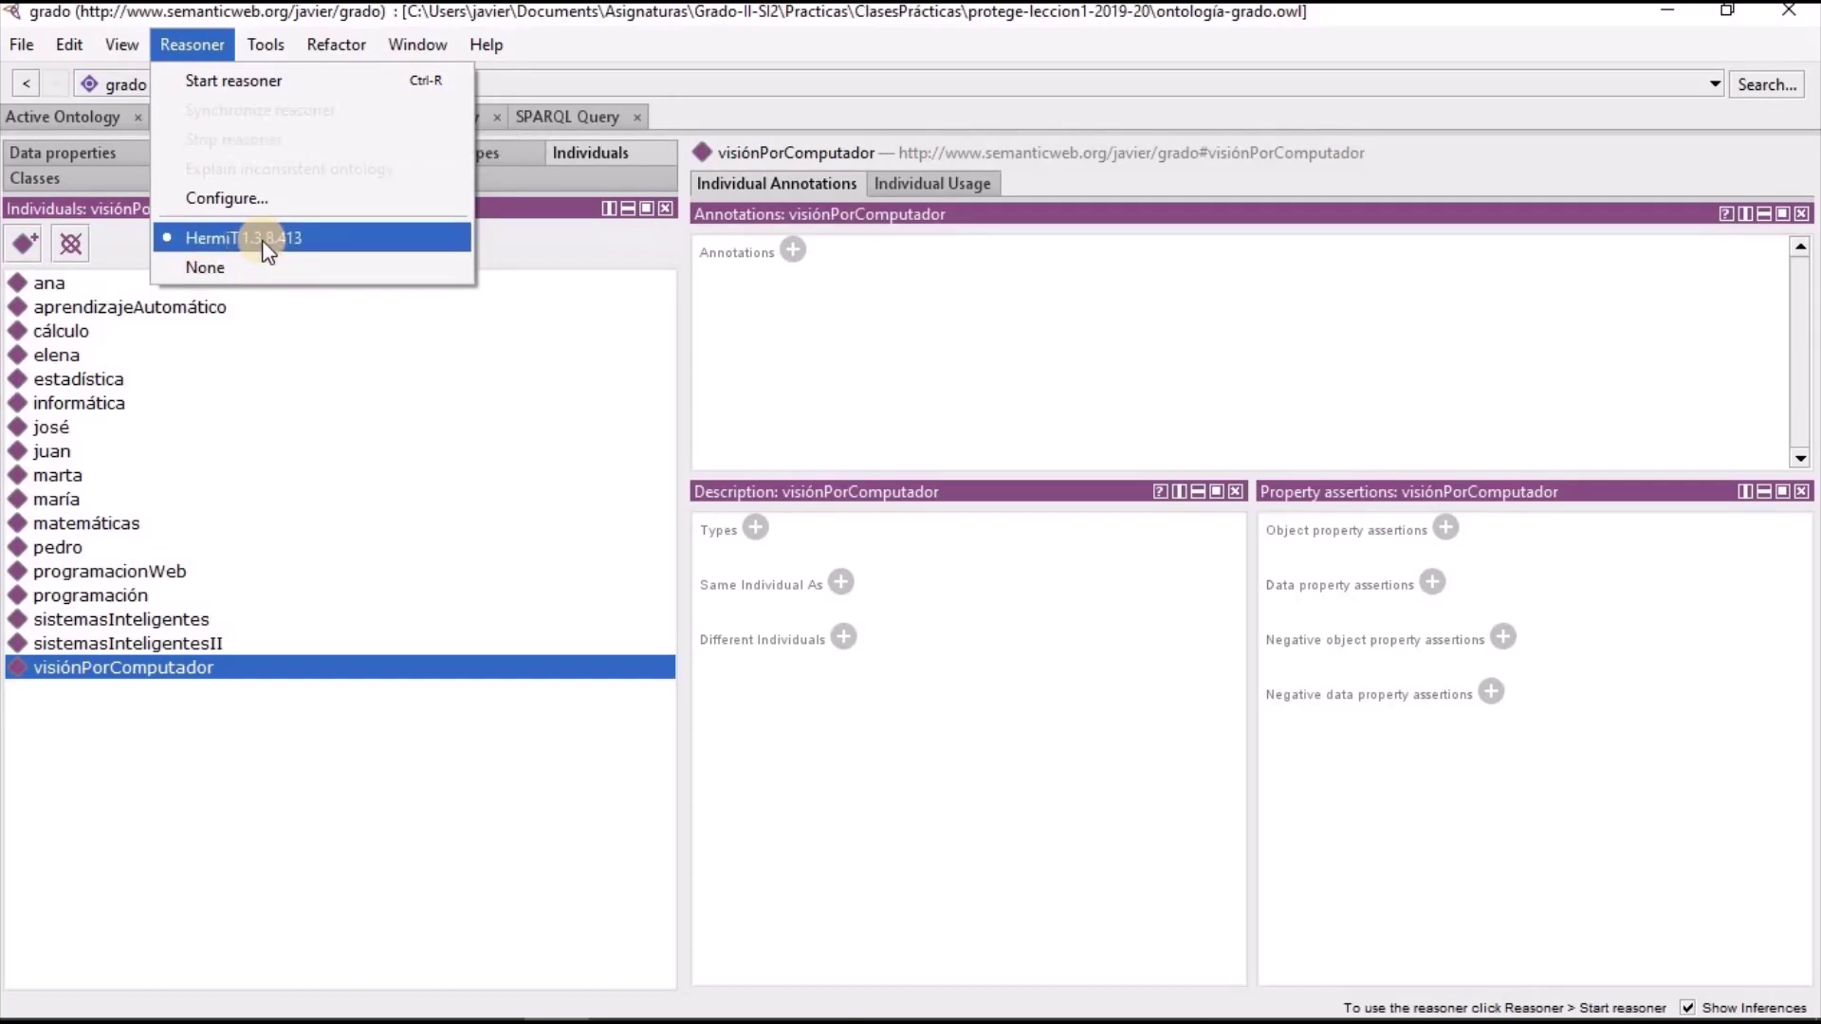
click(268, 79)
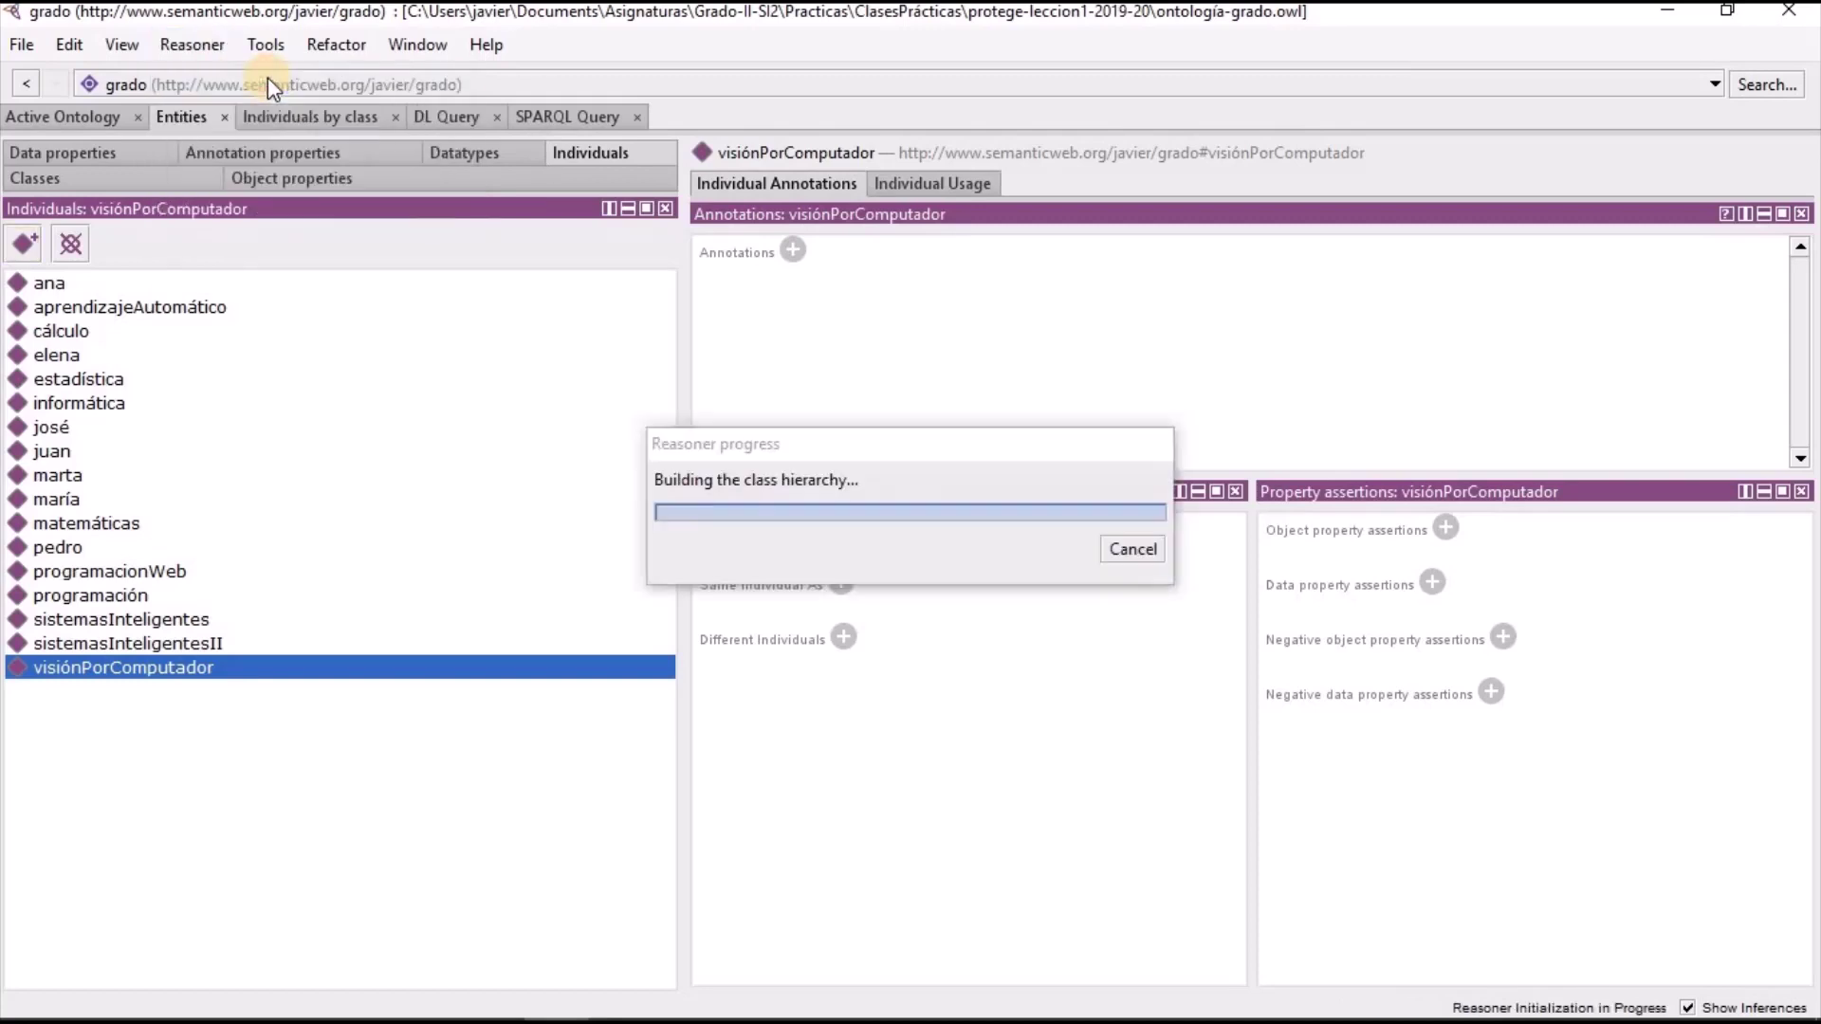
click(206, 48)
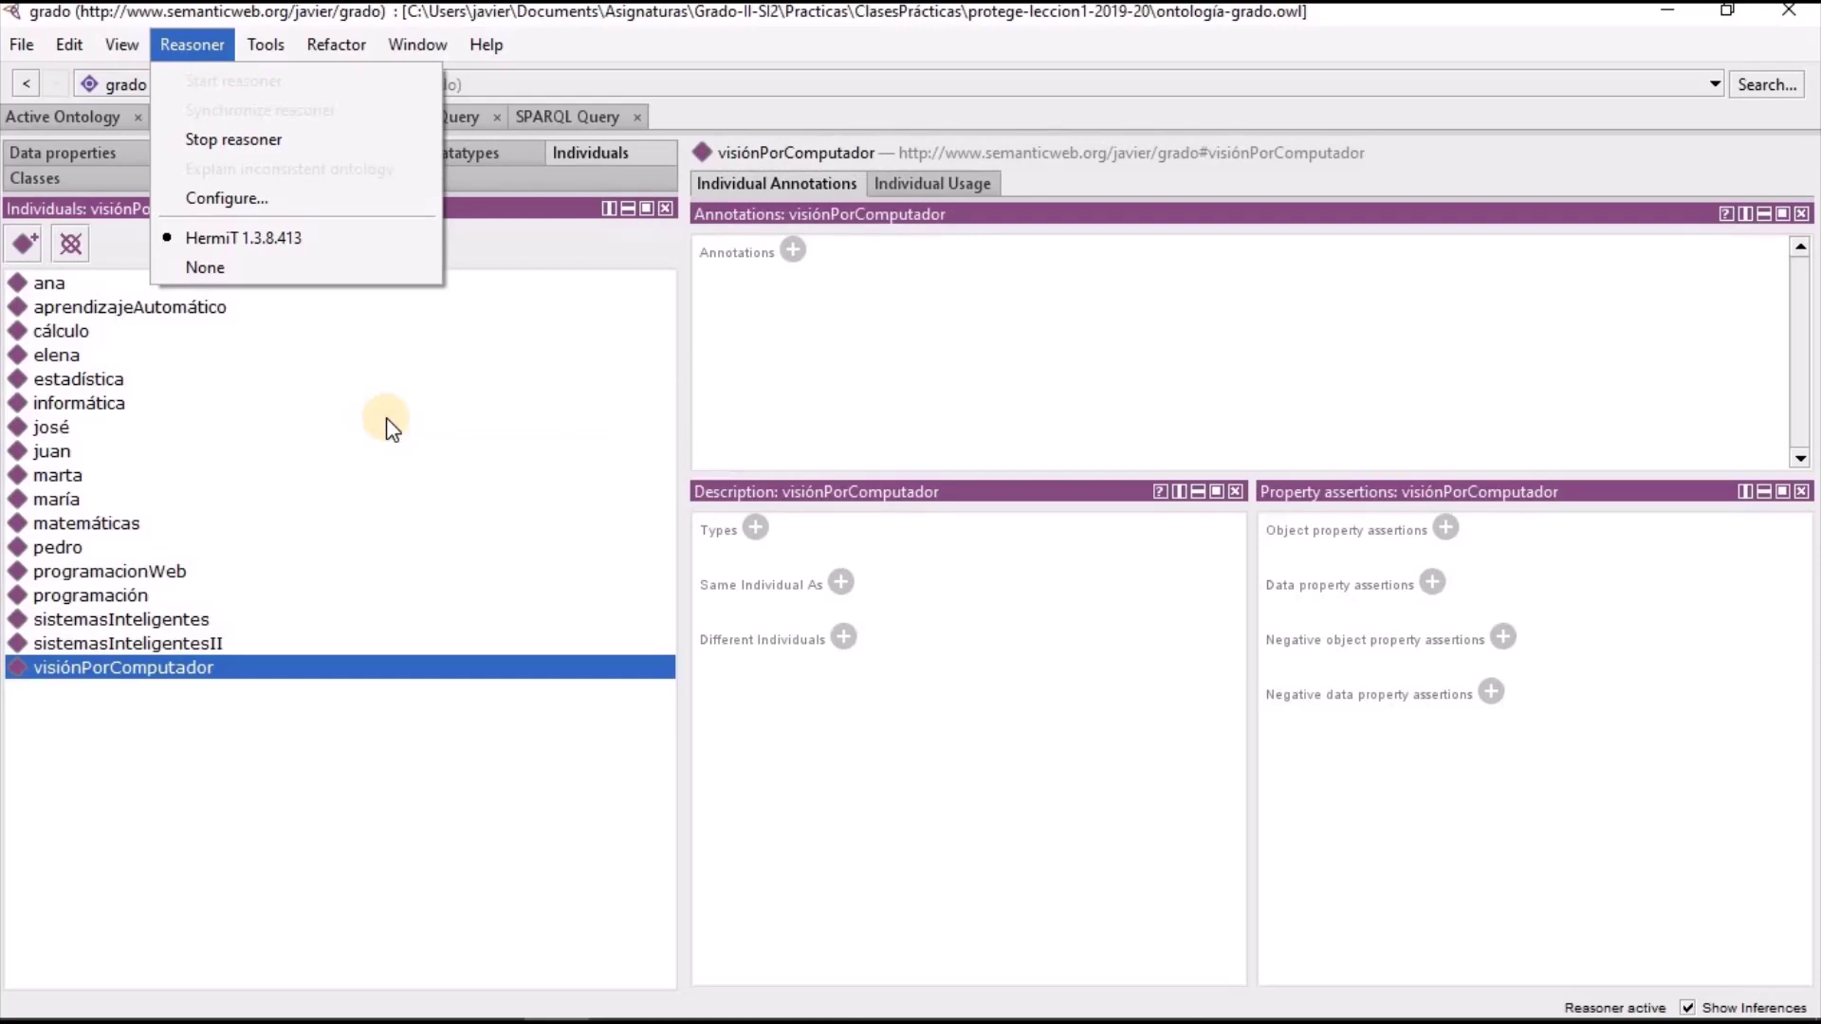
click(350, 806)
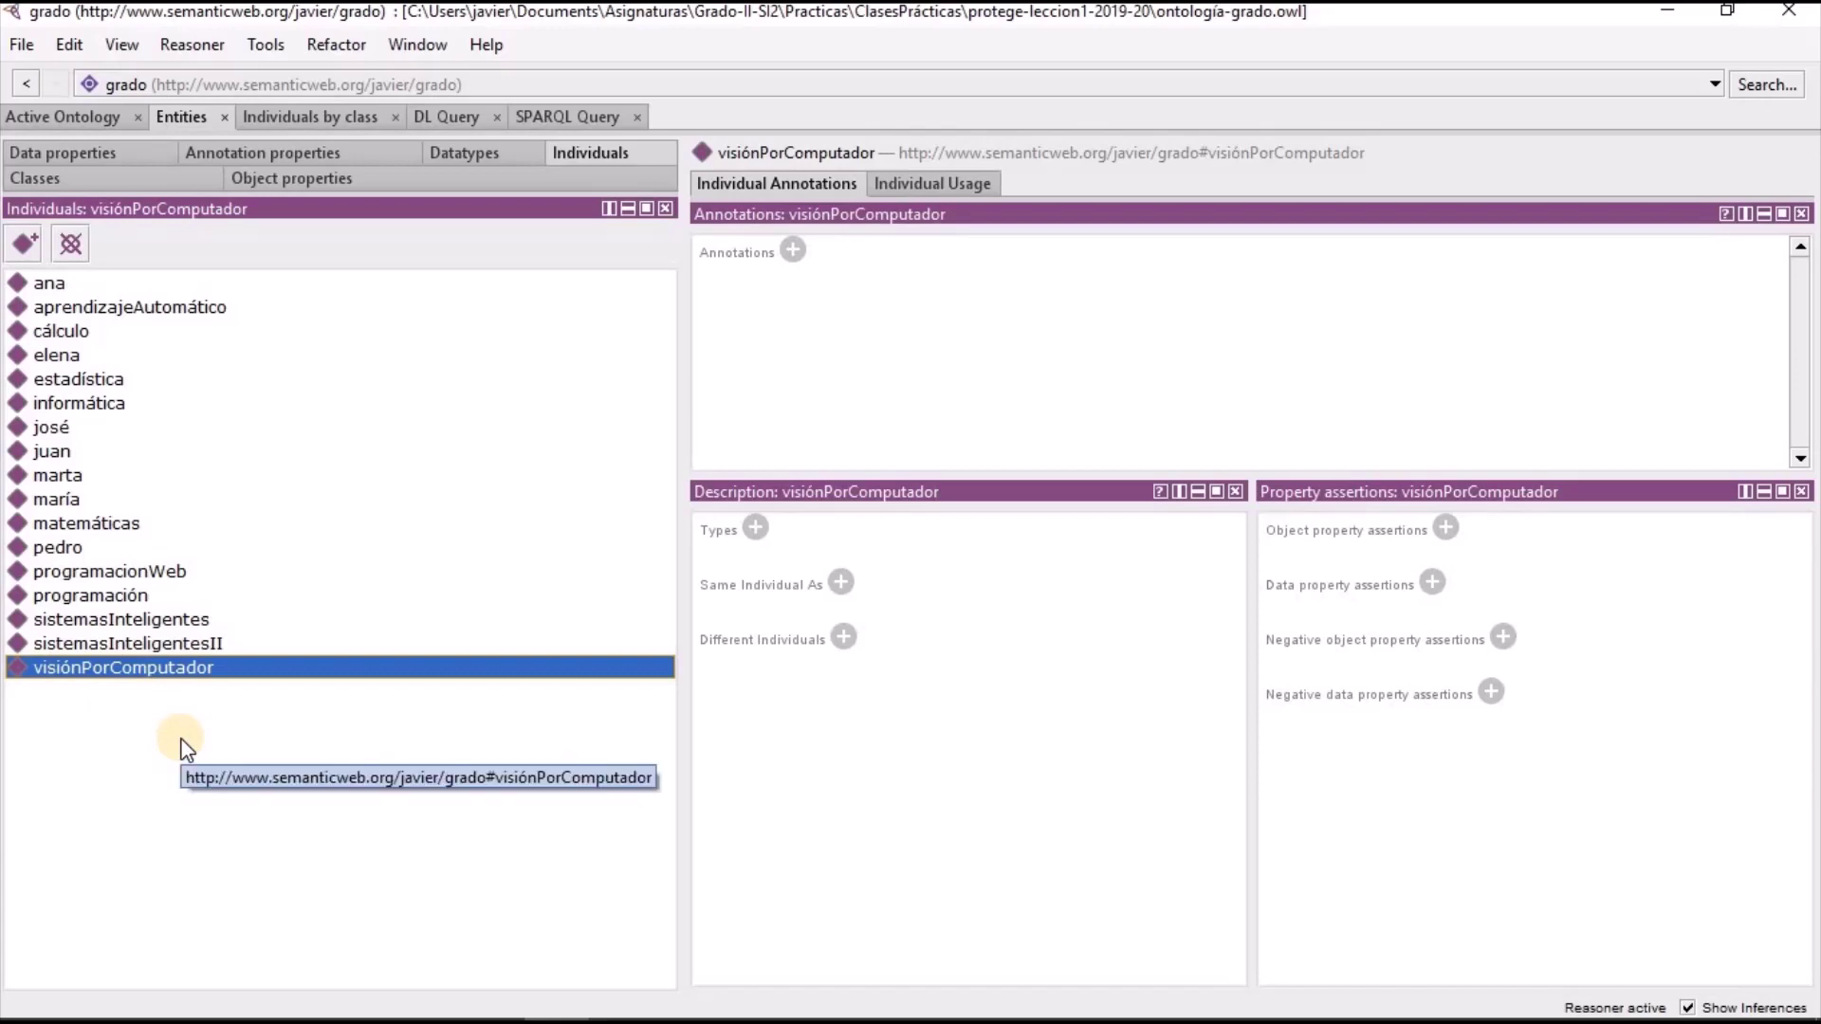
click(47, 284)
click(47, 309)
click(54, 326)
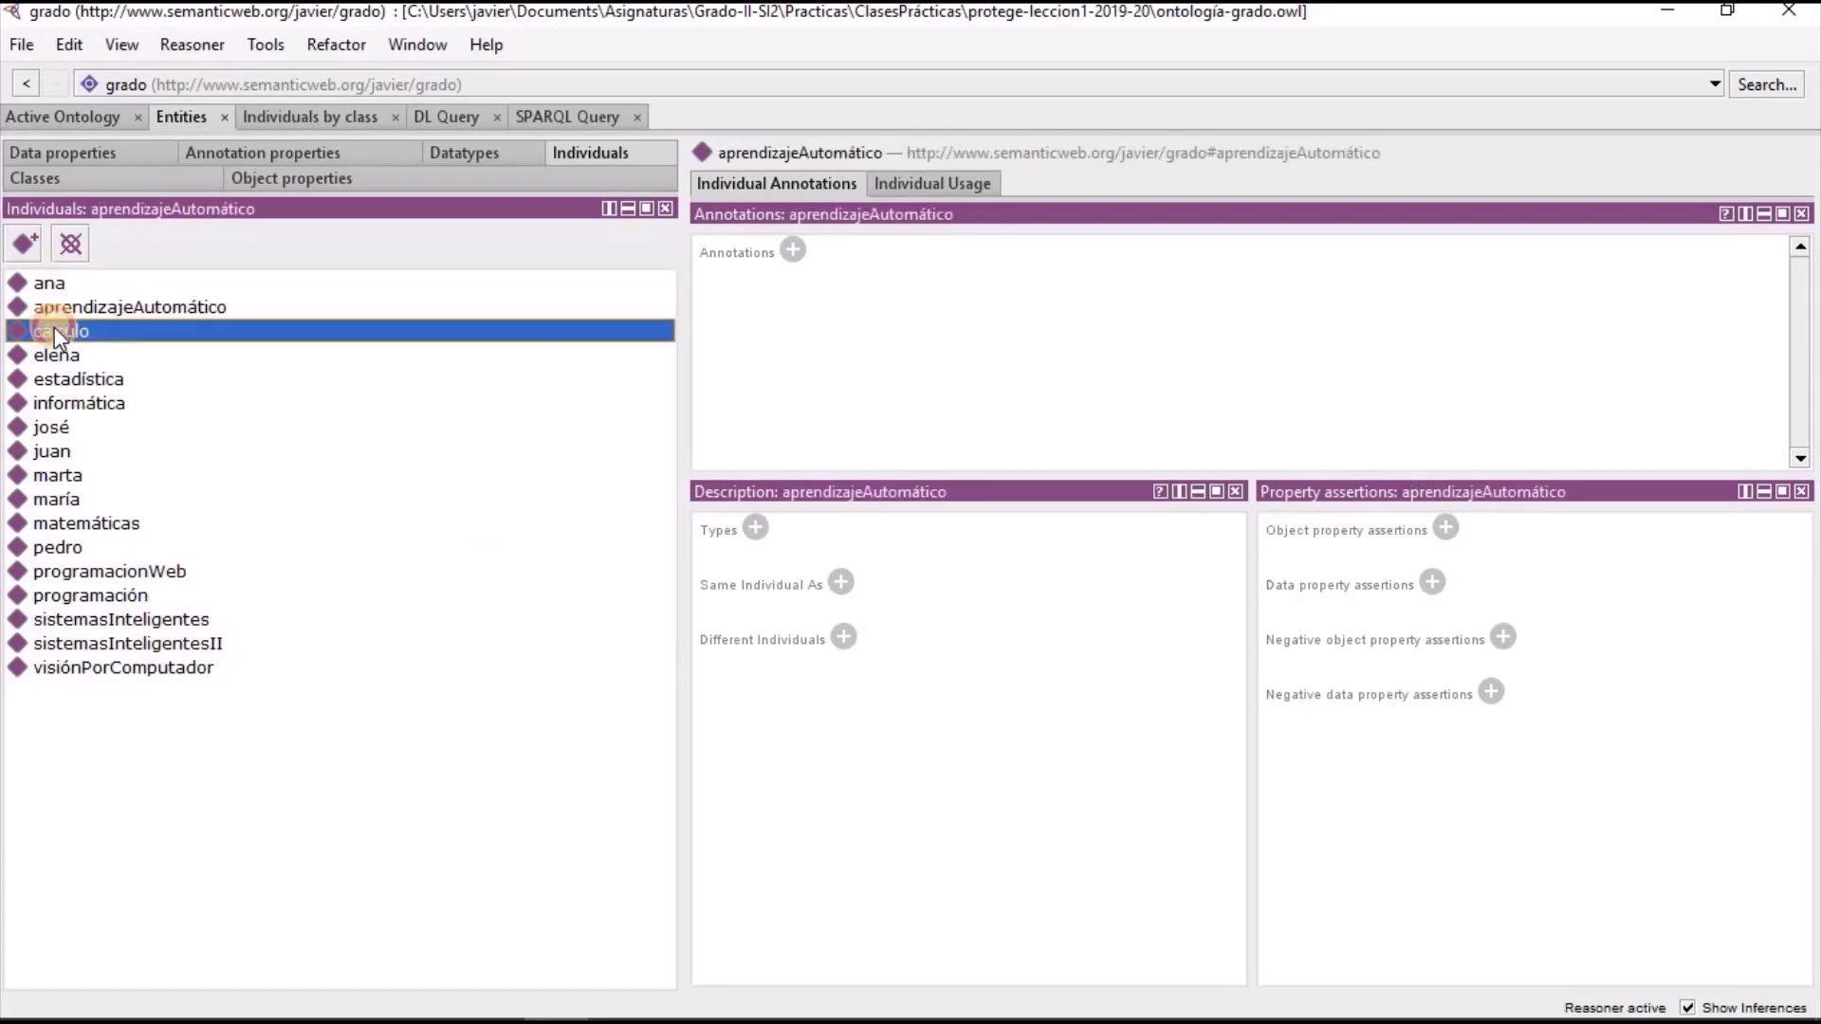
click(59, 355)
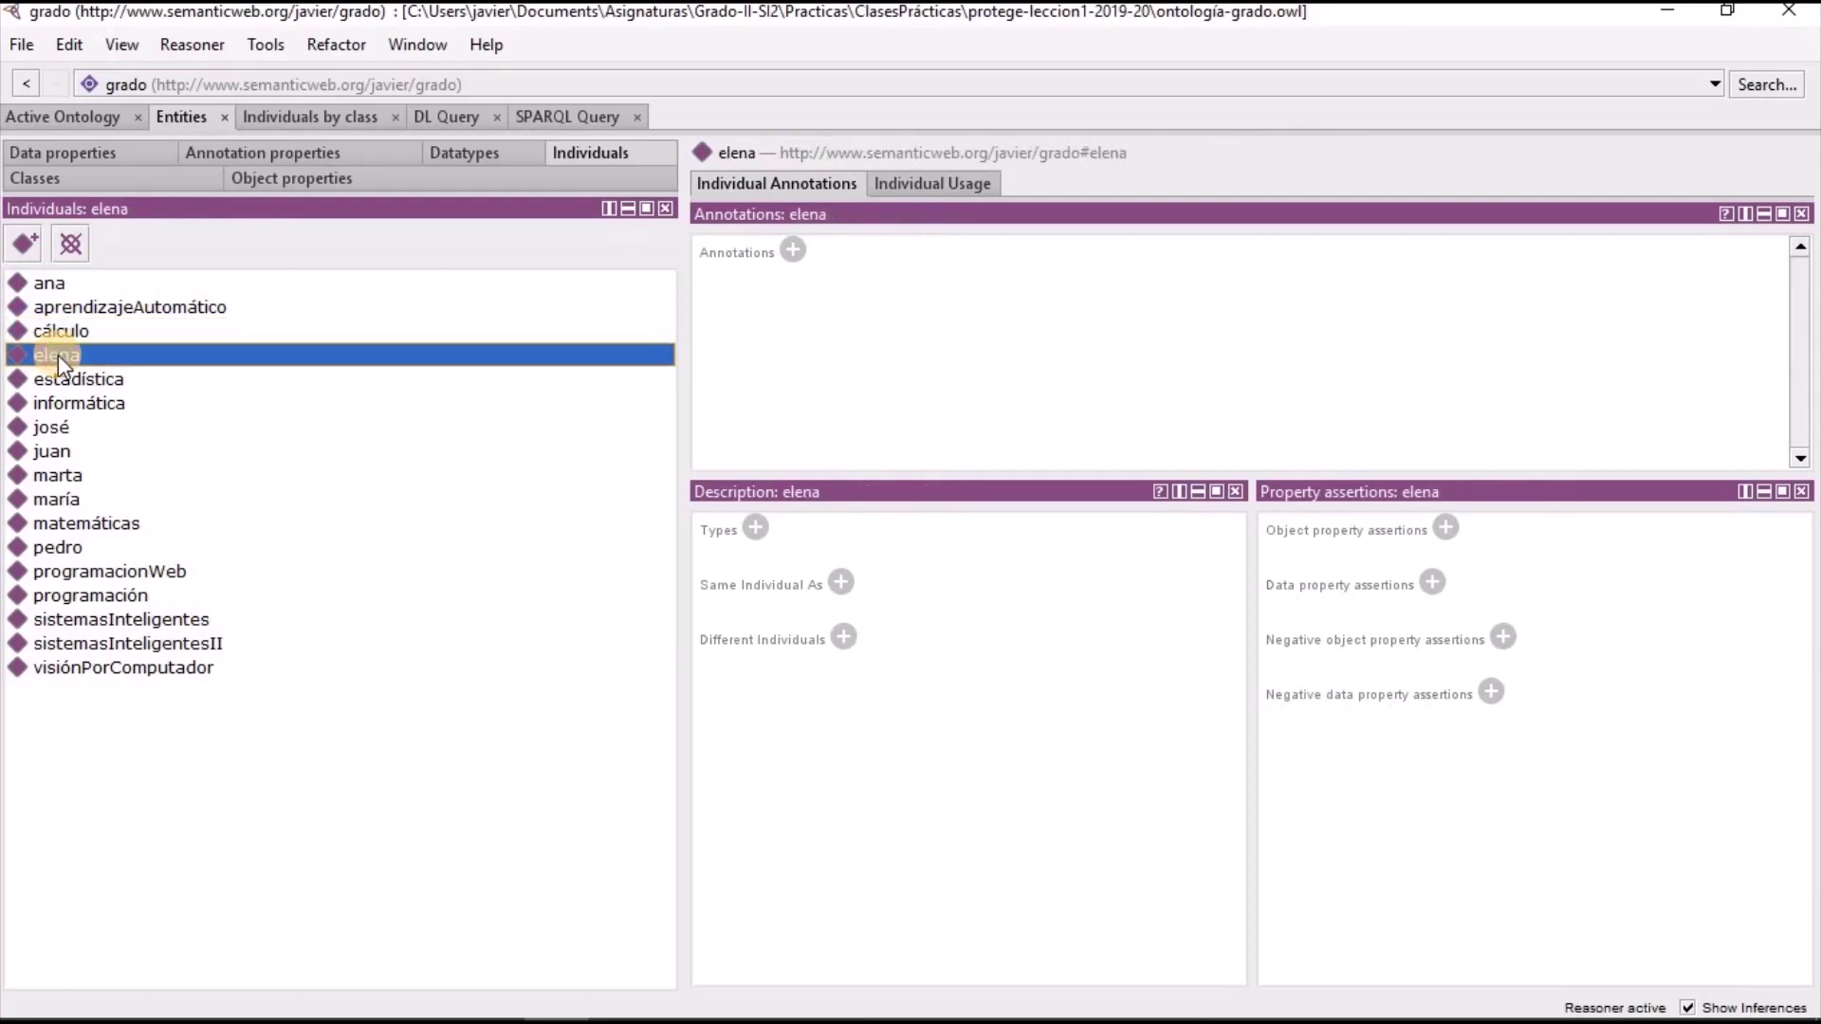
Select the first professor's individual and check the subjects and professors tables in the PDF before returning to the ontology
click(66, 287)
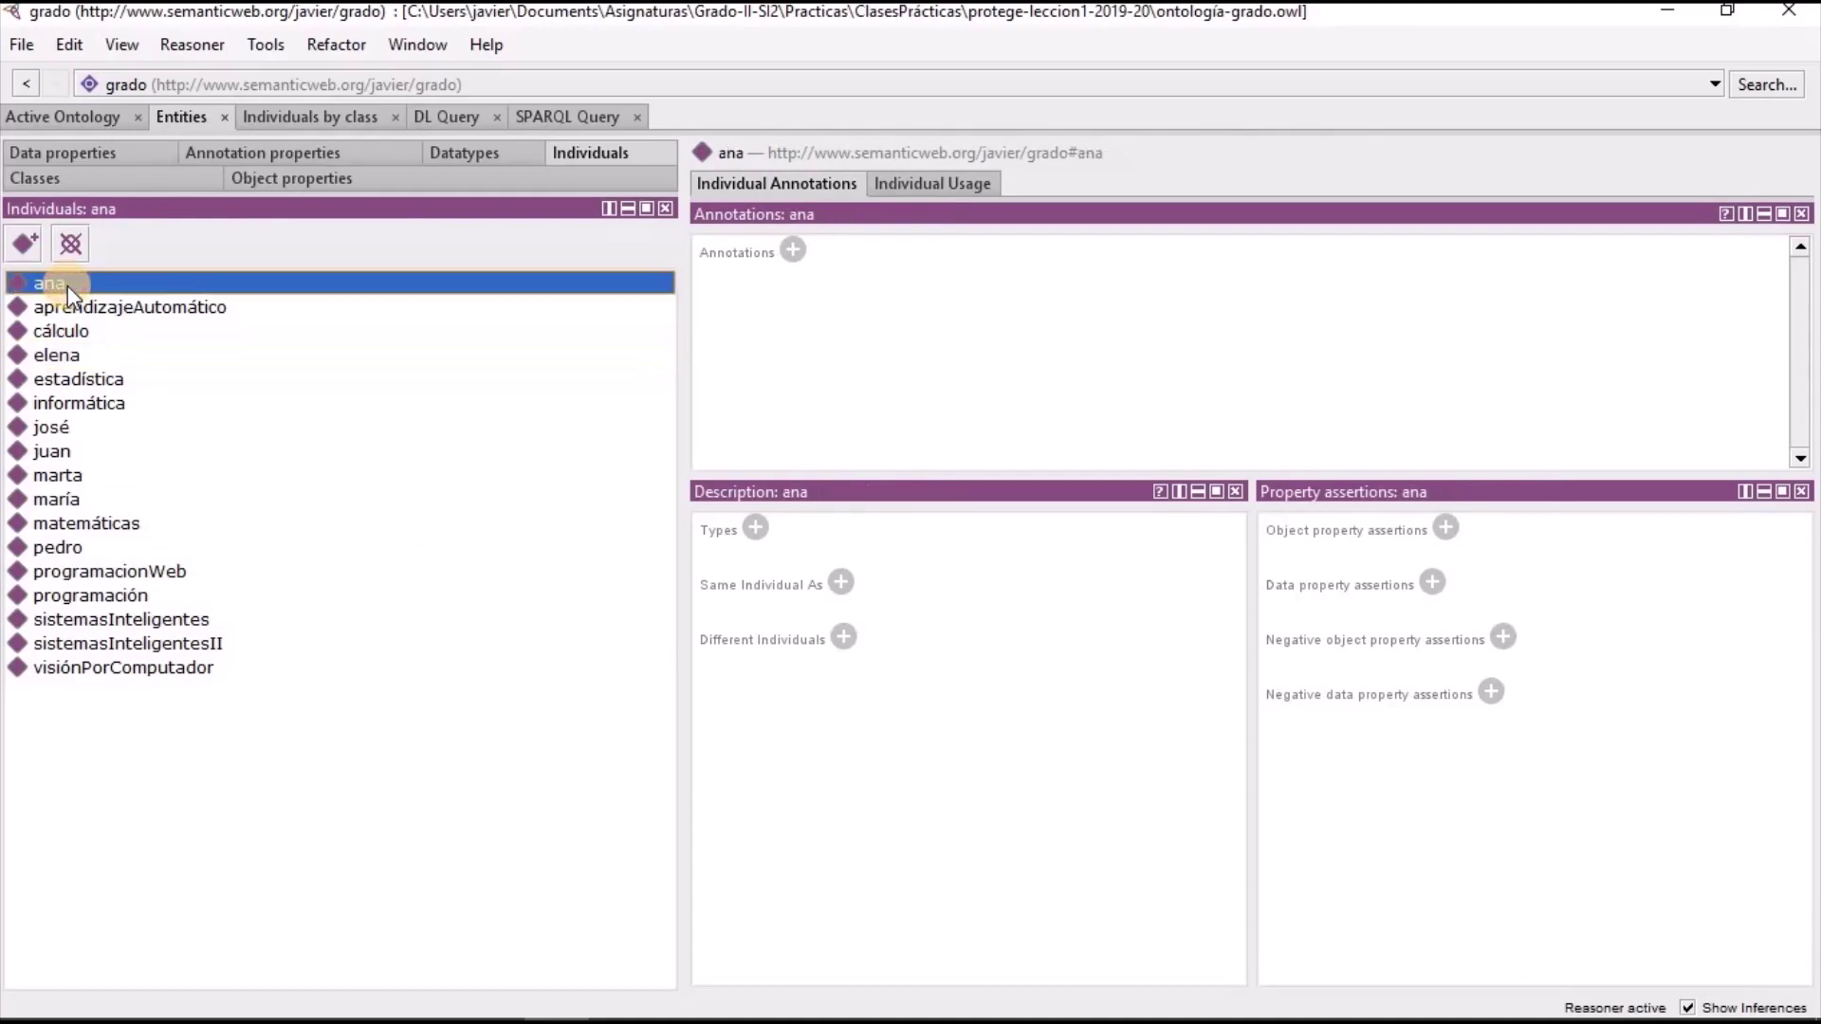
key(alt+Tab)
key(alt+Tab)
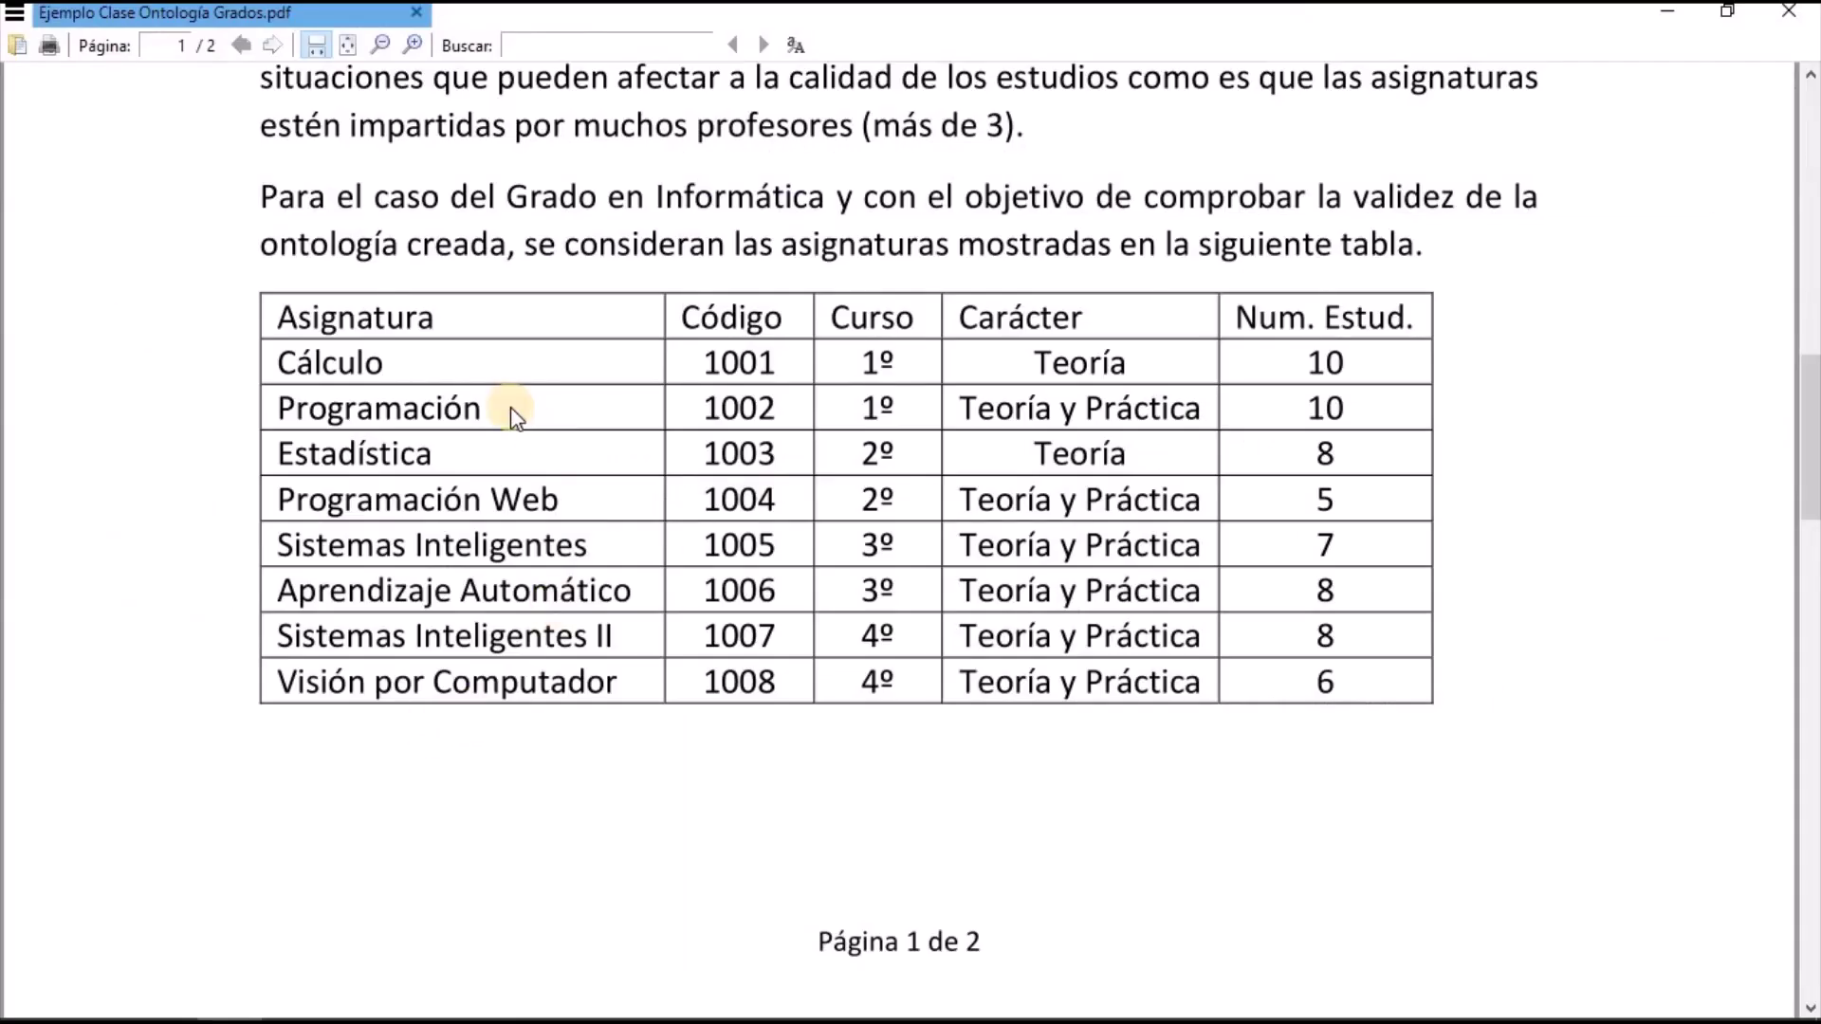
scroll(512, 412, down, 10)
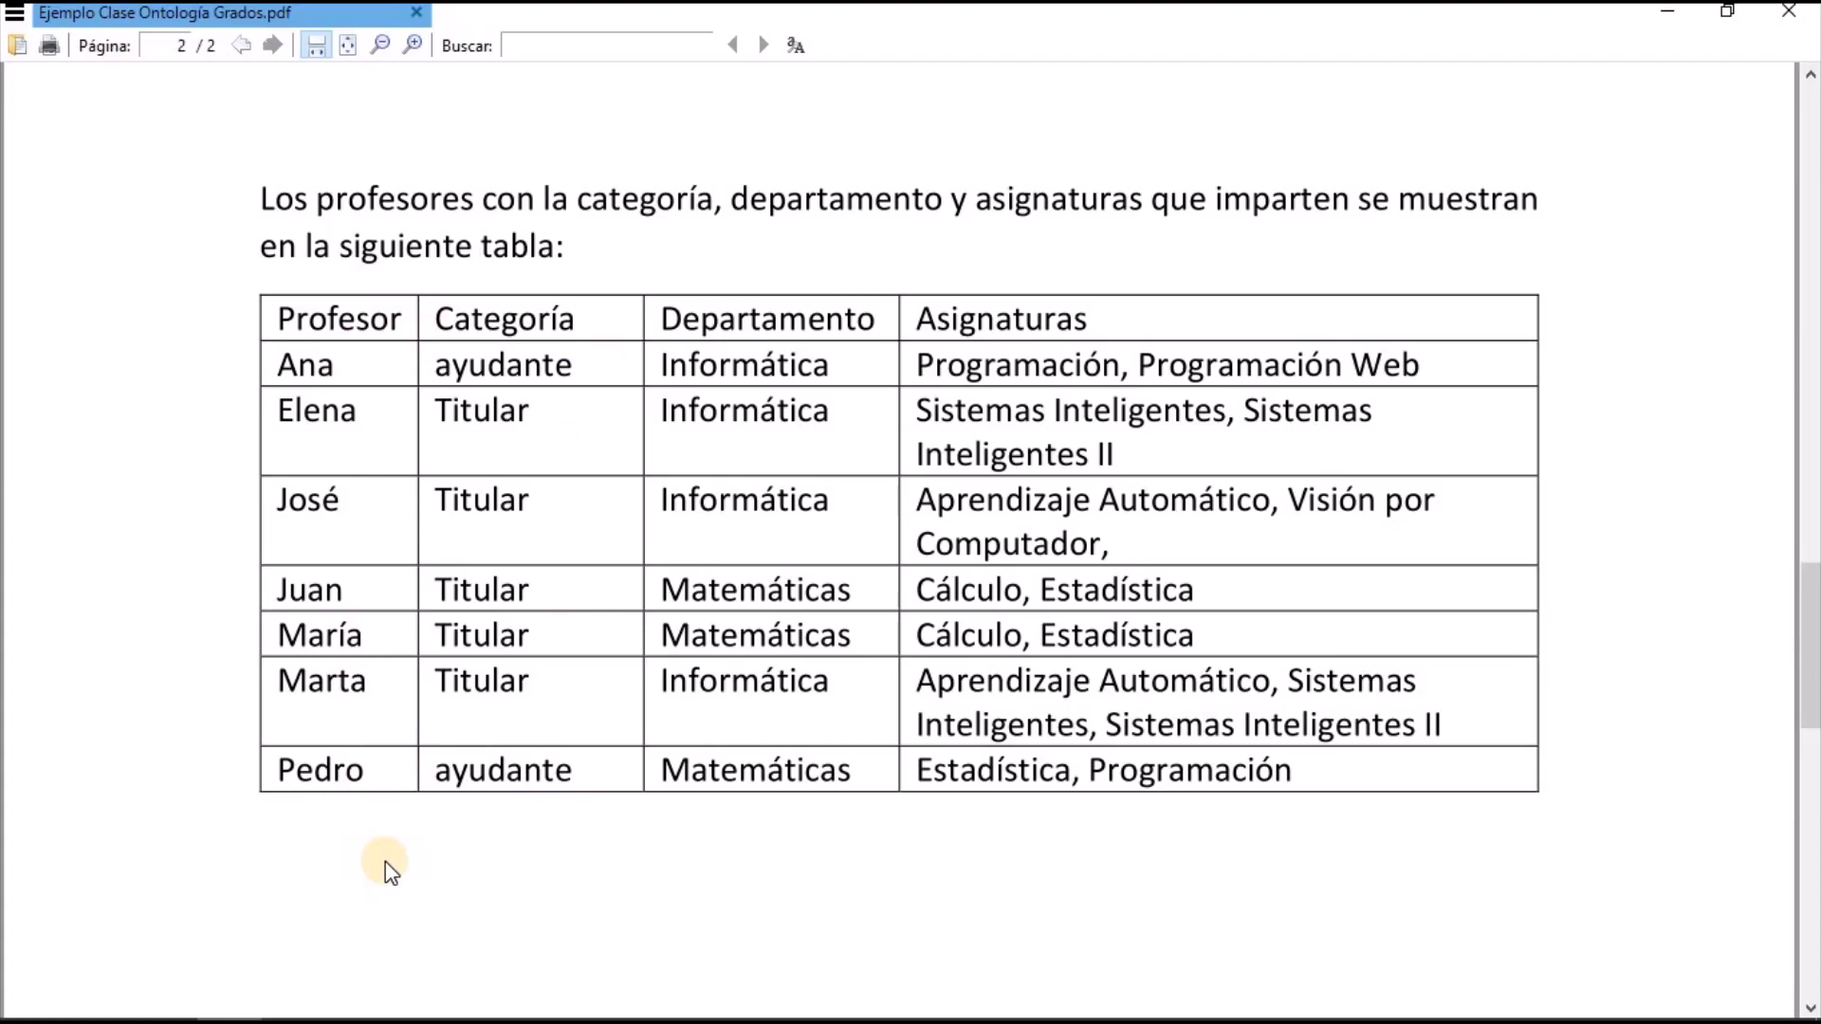
key(alt+Tab)
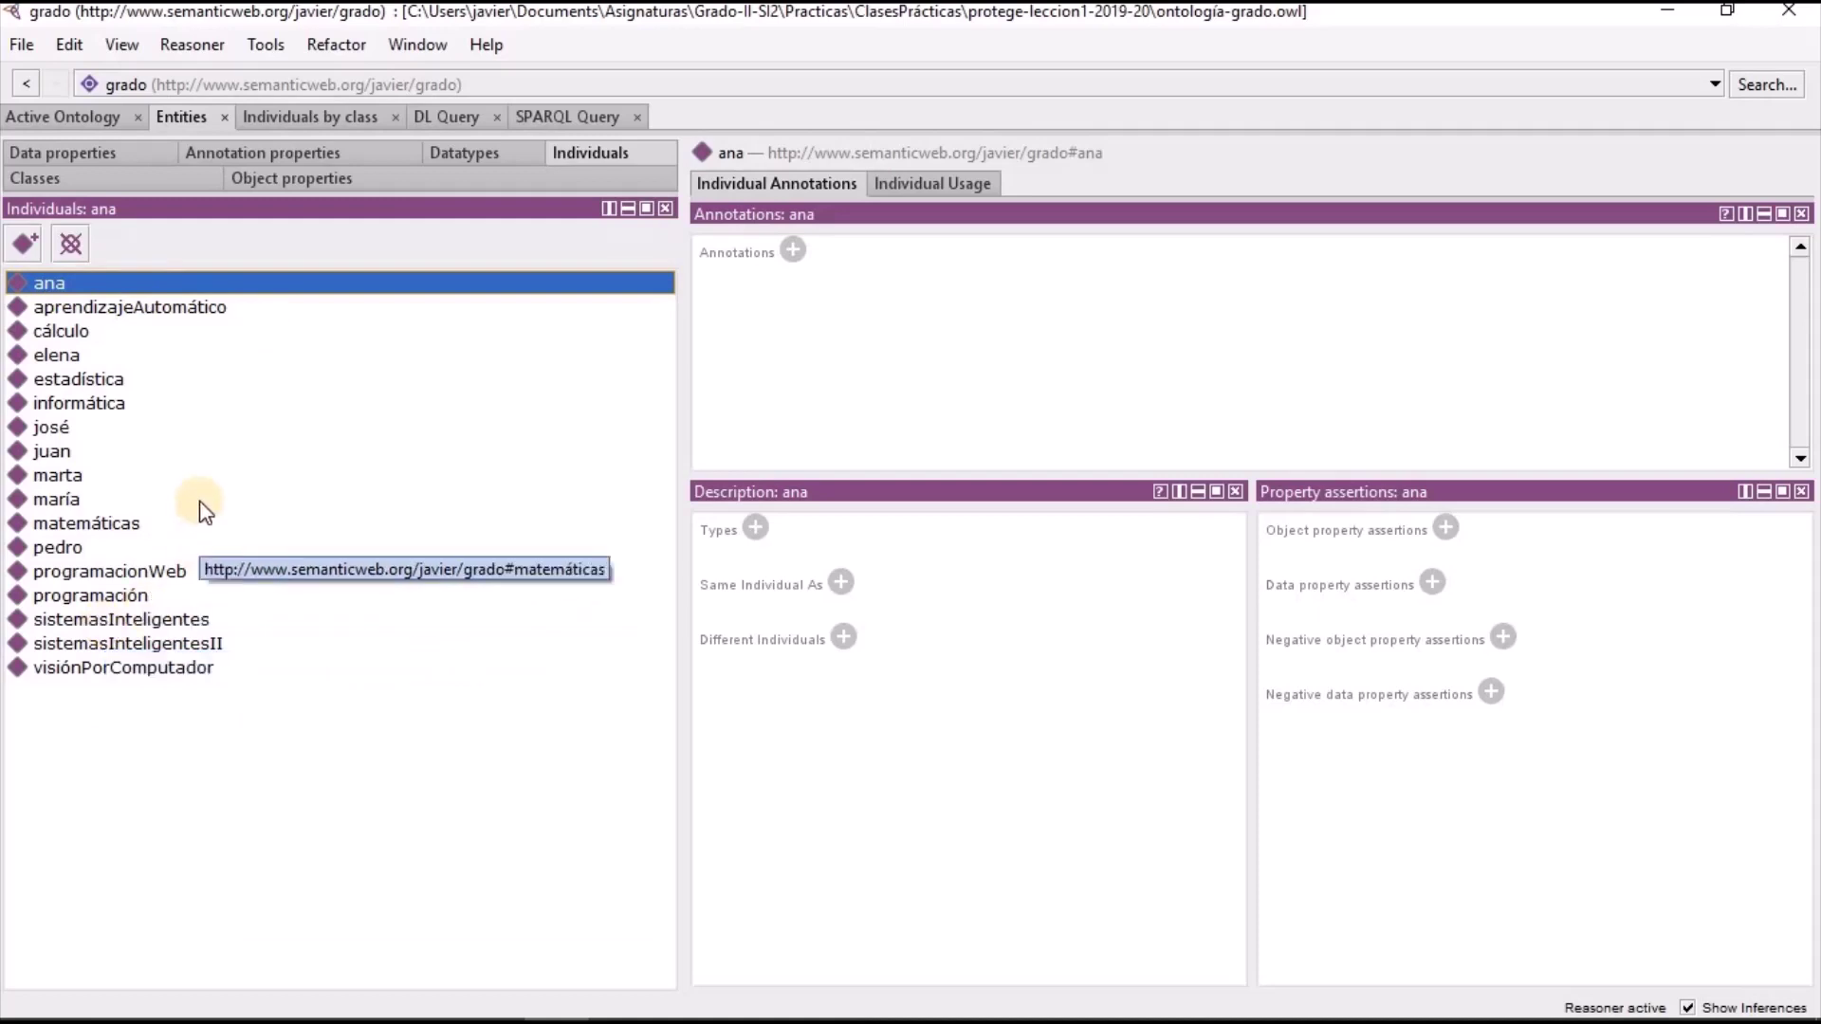
Assign the Ayudante subclass of Profesor as the type of the selected professor individual and synchronize the reasoner
click(756, 527)
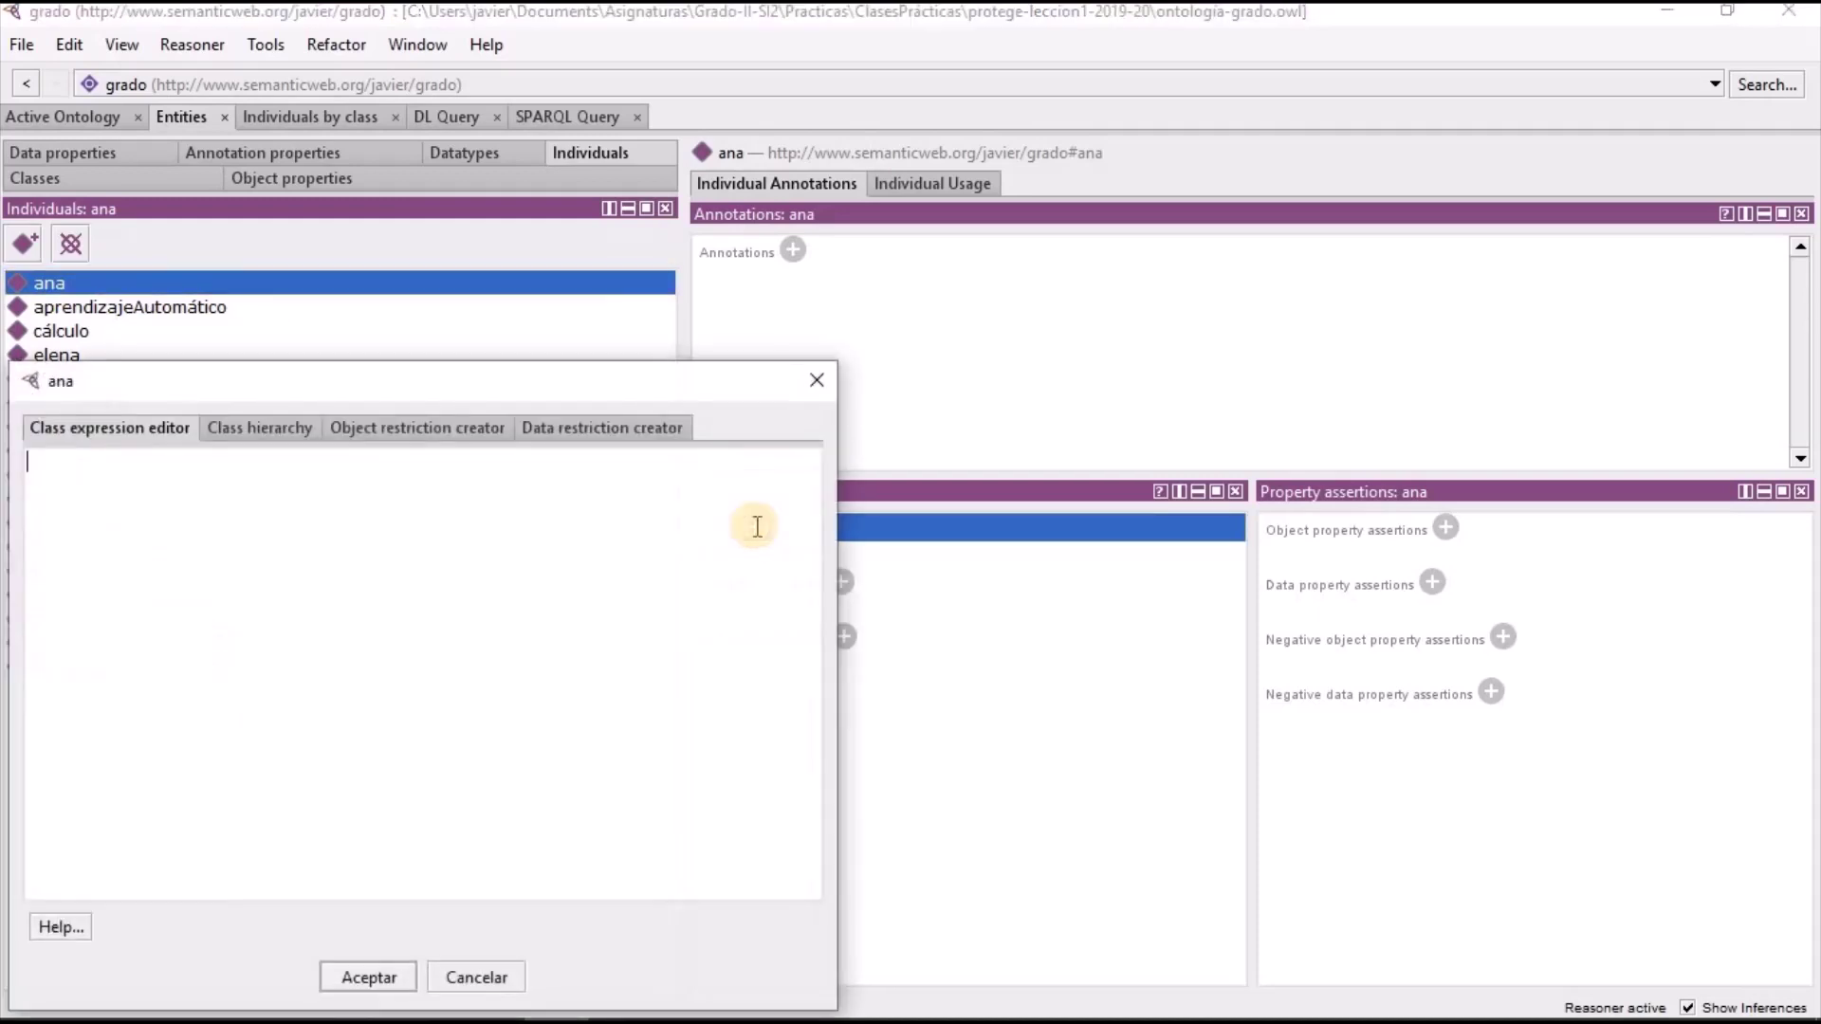
click(269, 424)
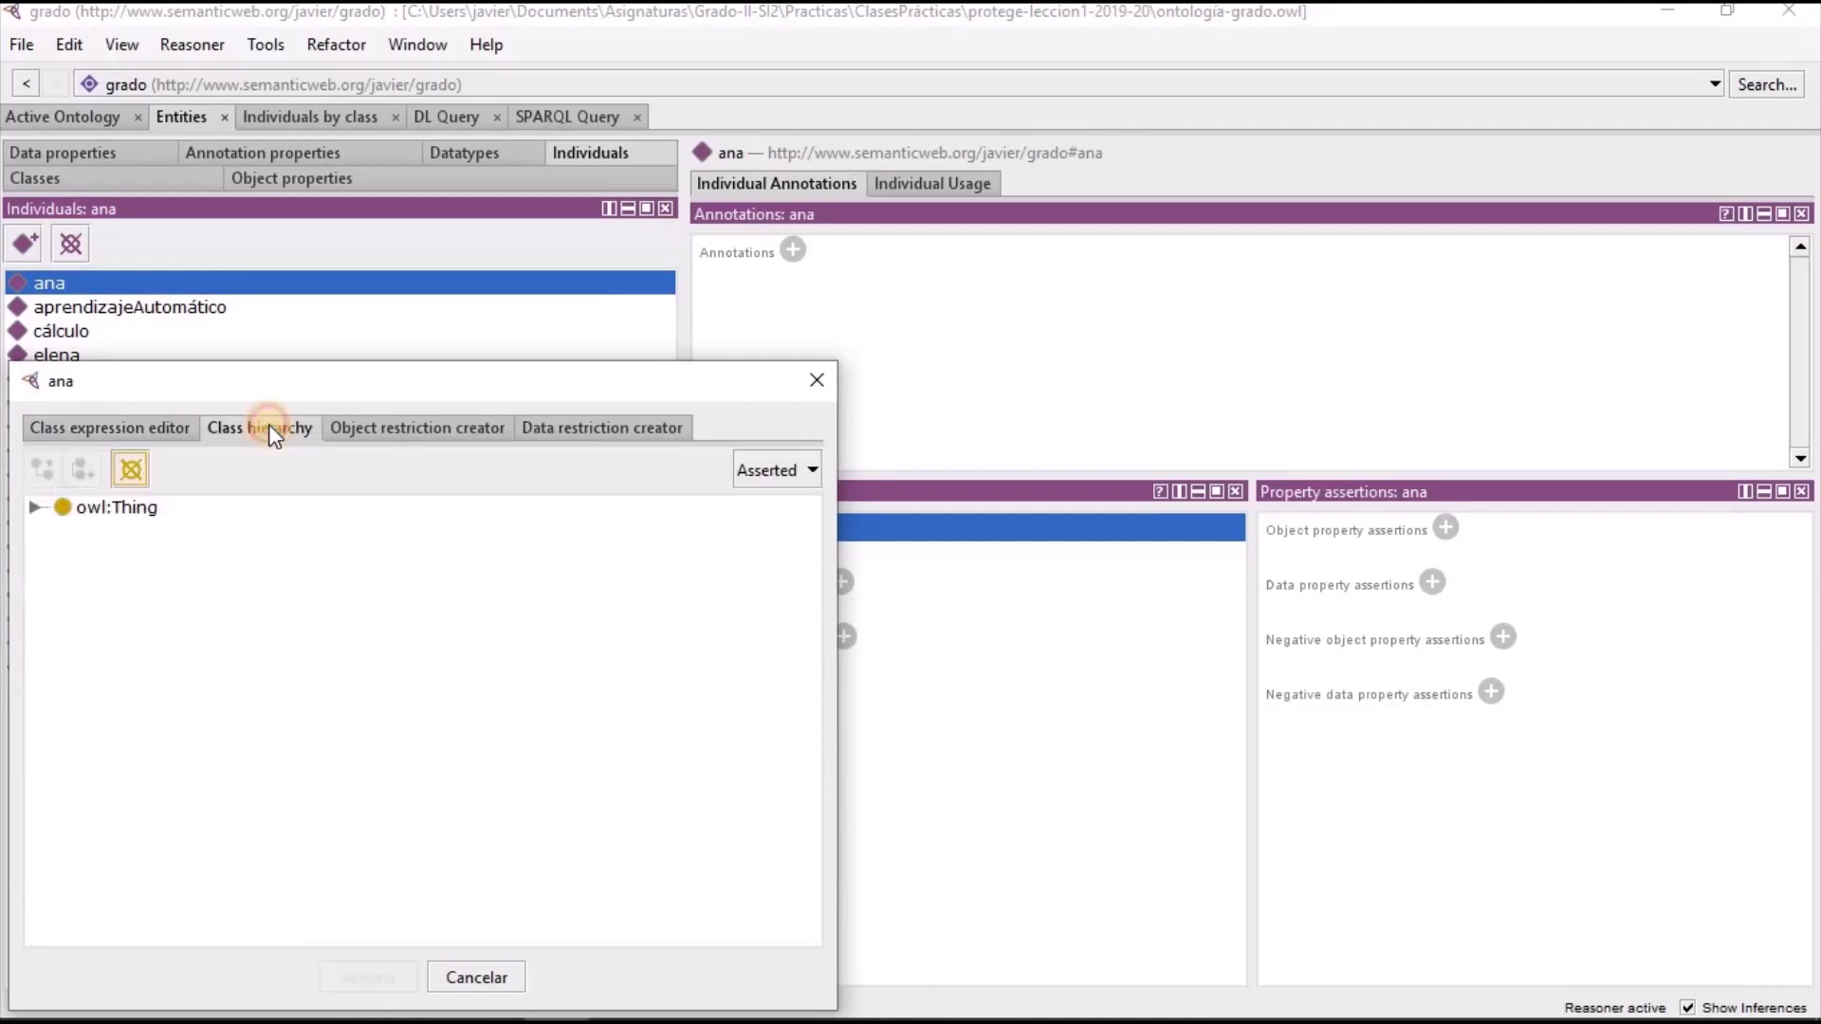
click(32, 506)
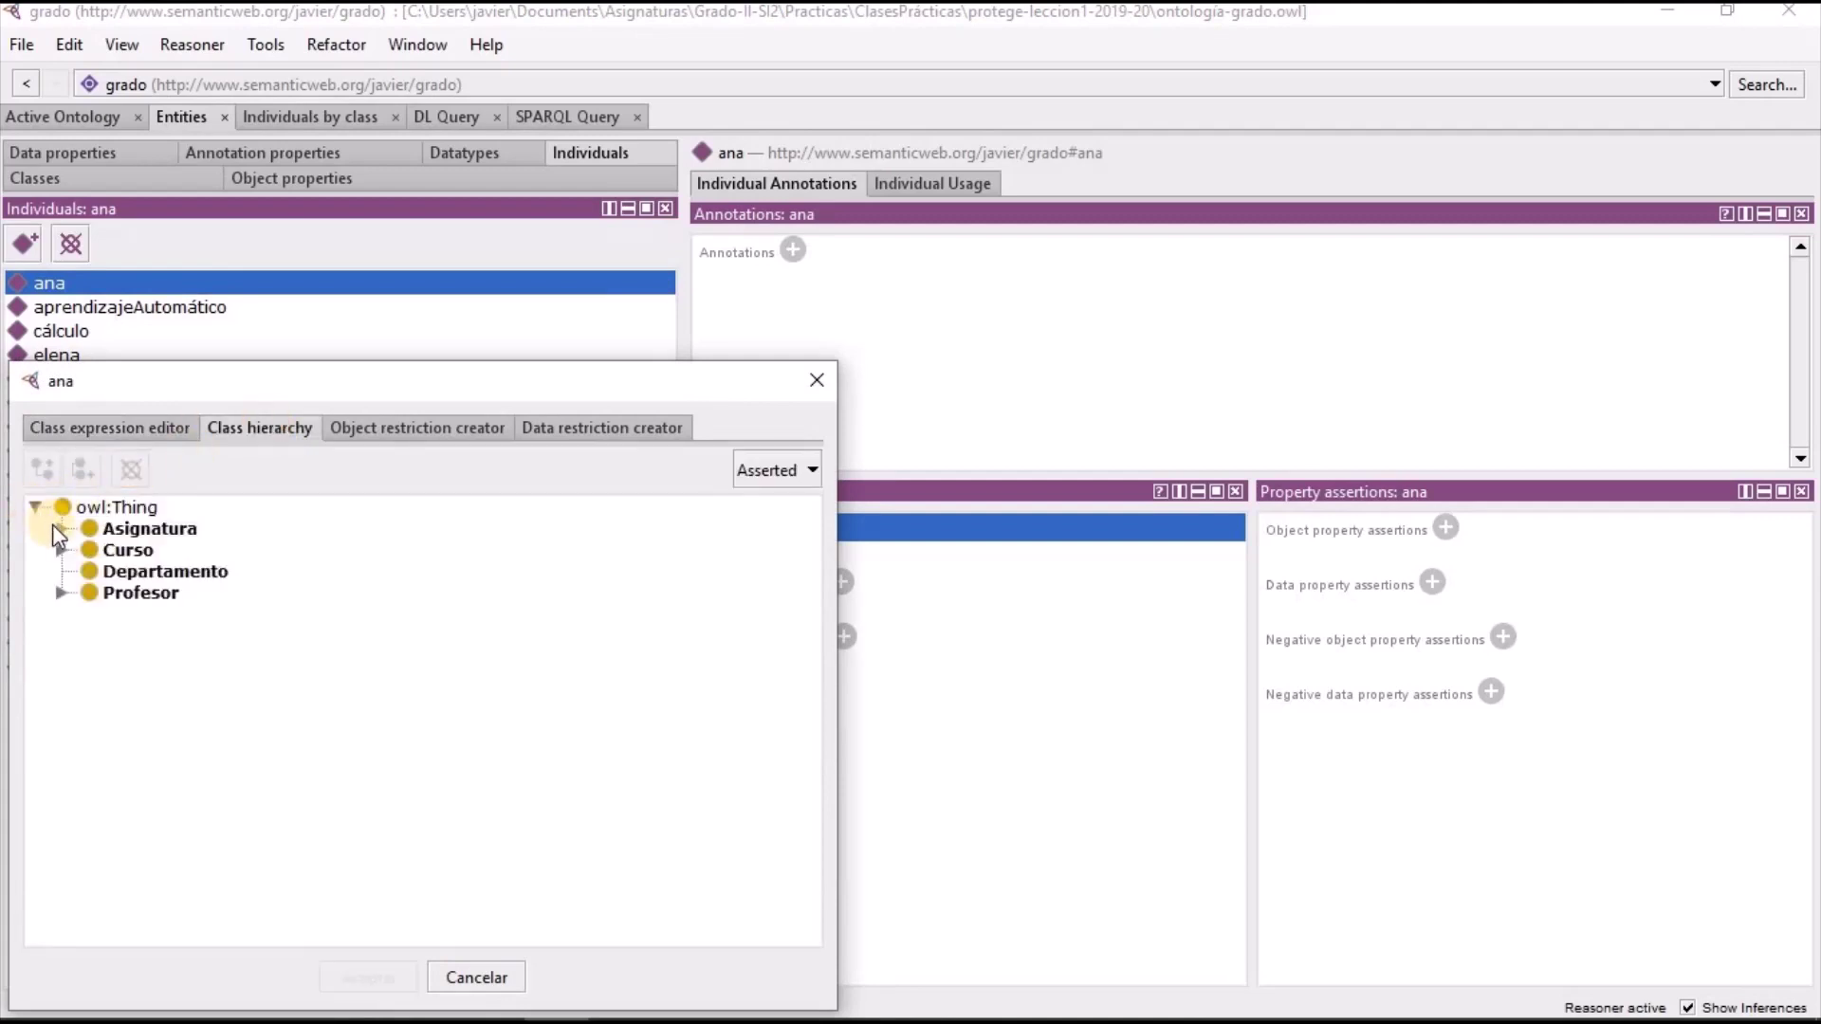
click(61, 594)
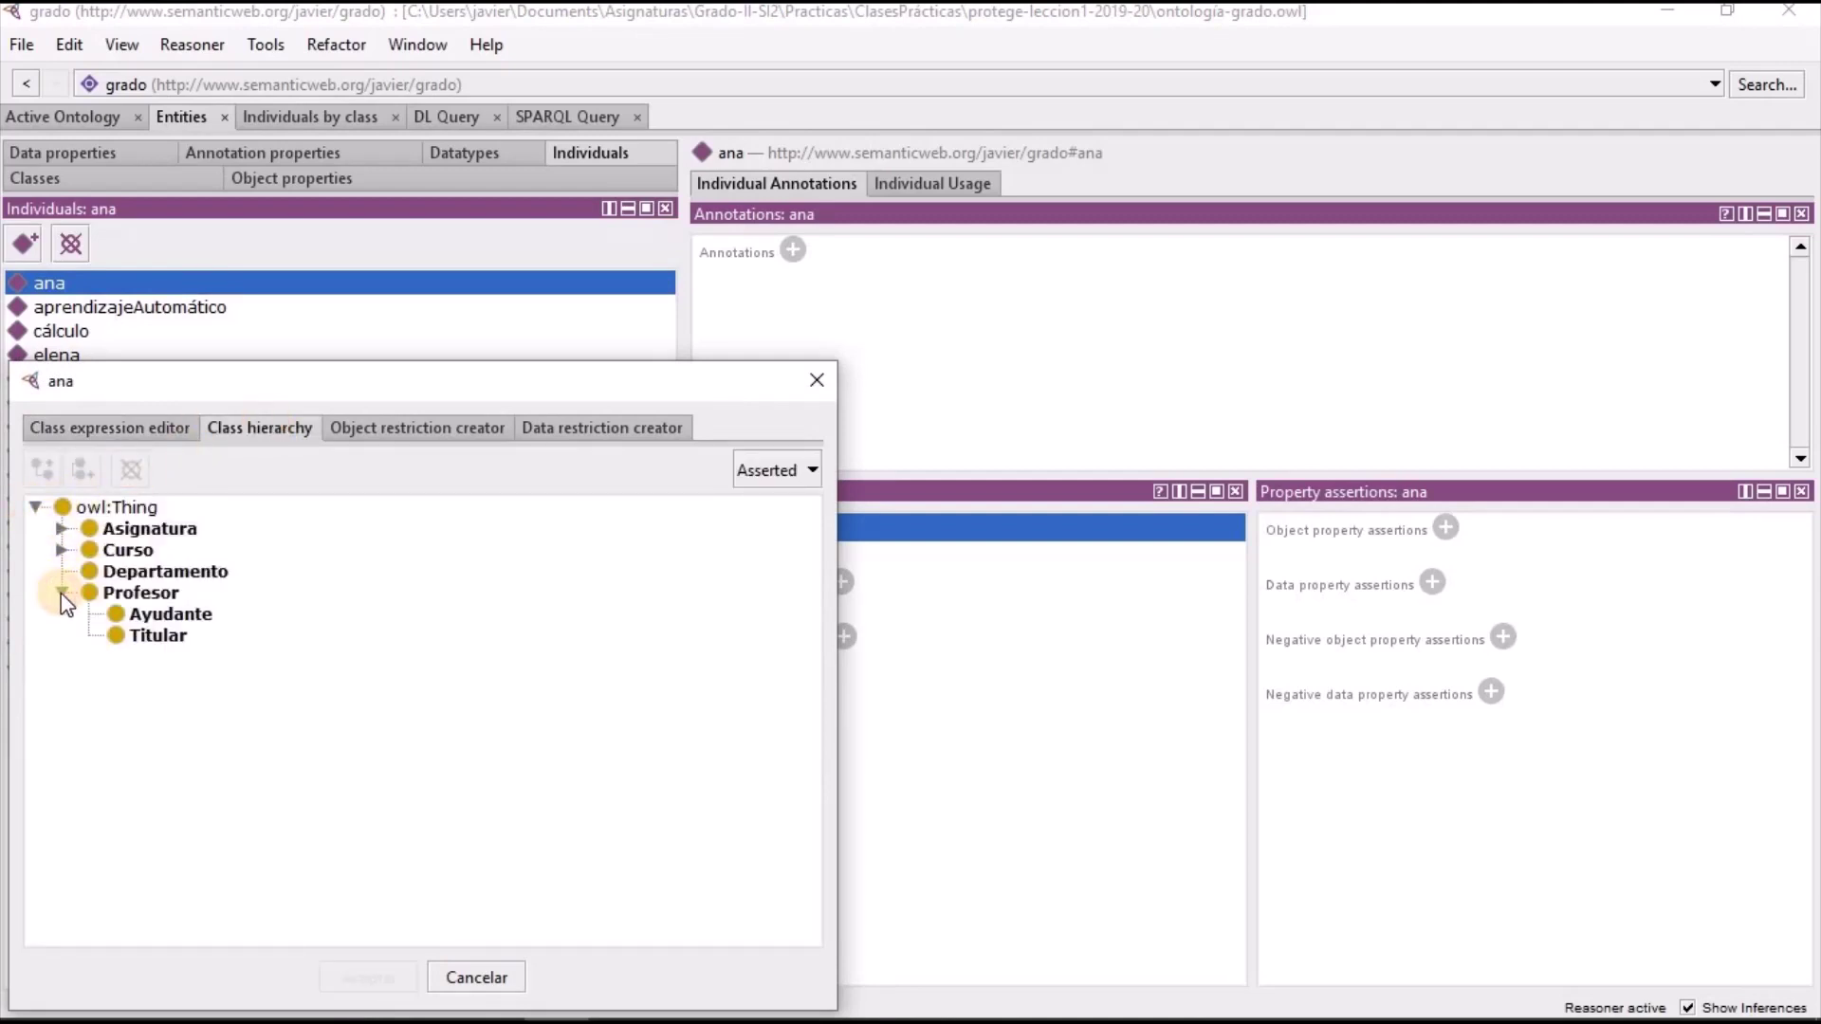
click(161, 613)
click(368, 977)
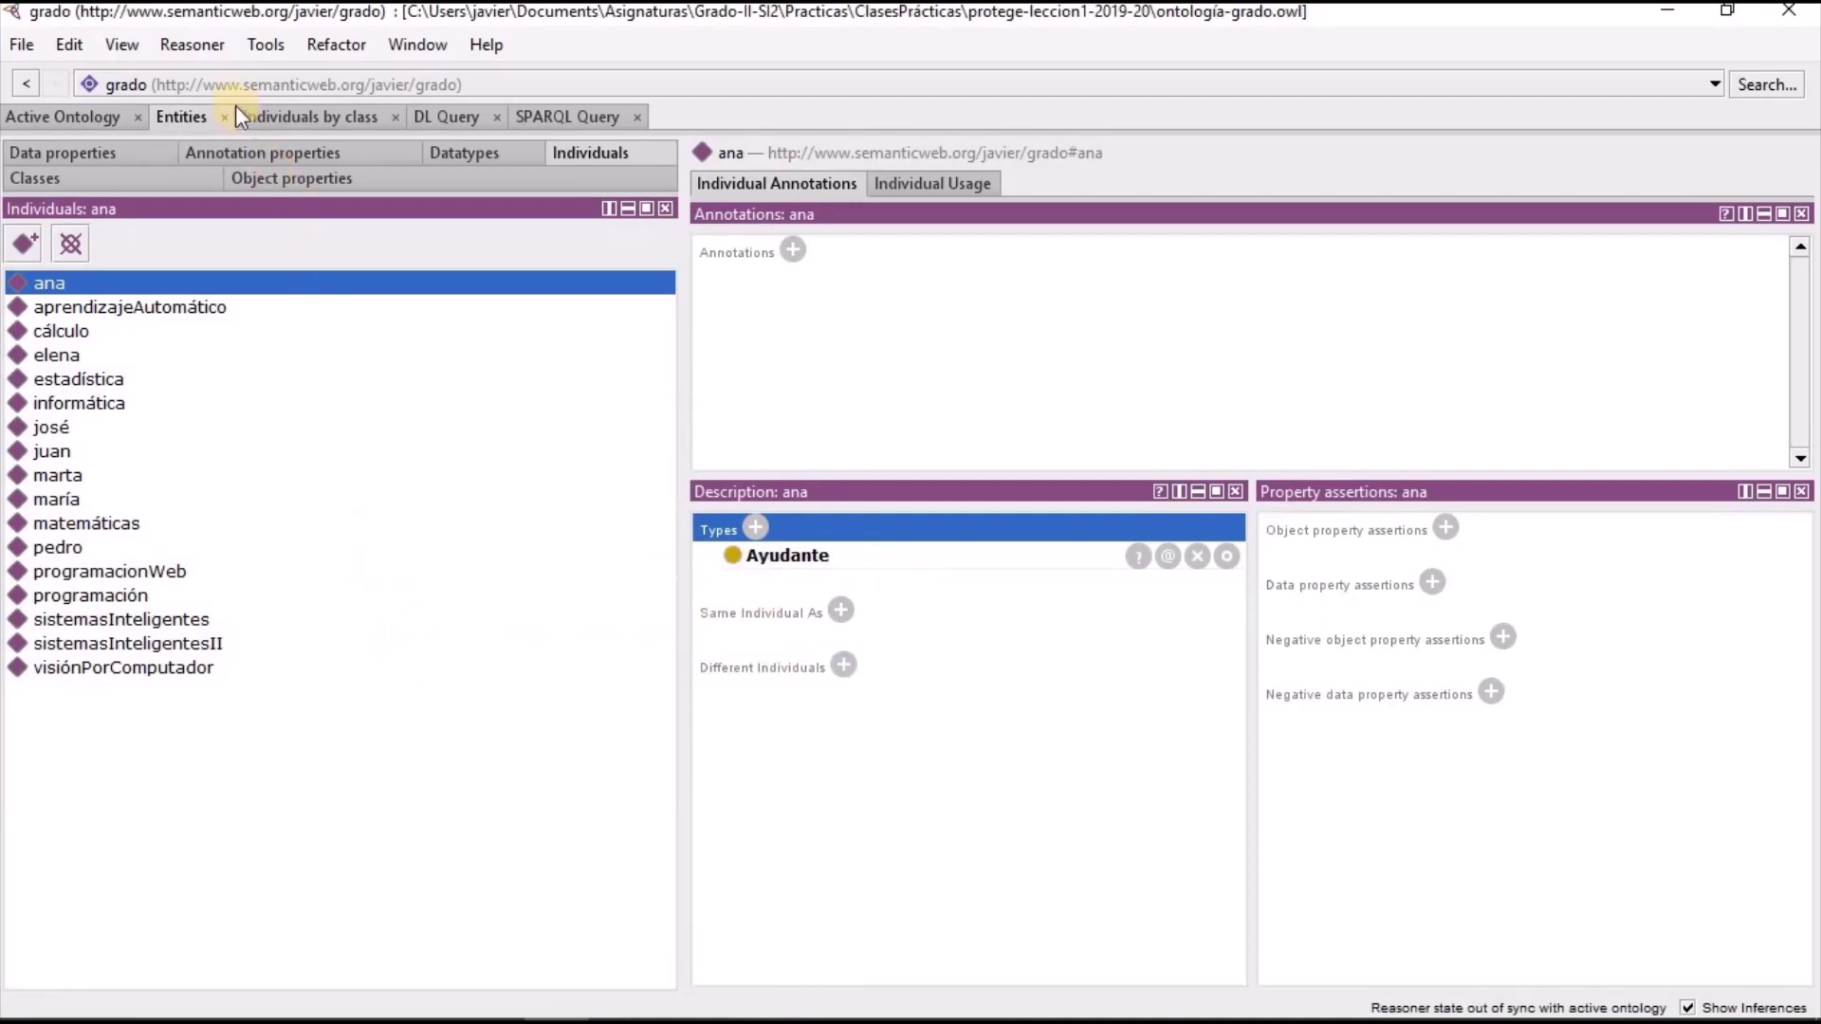
click(205, 59)
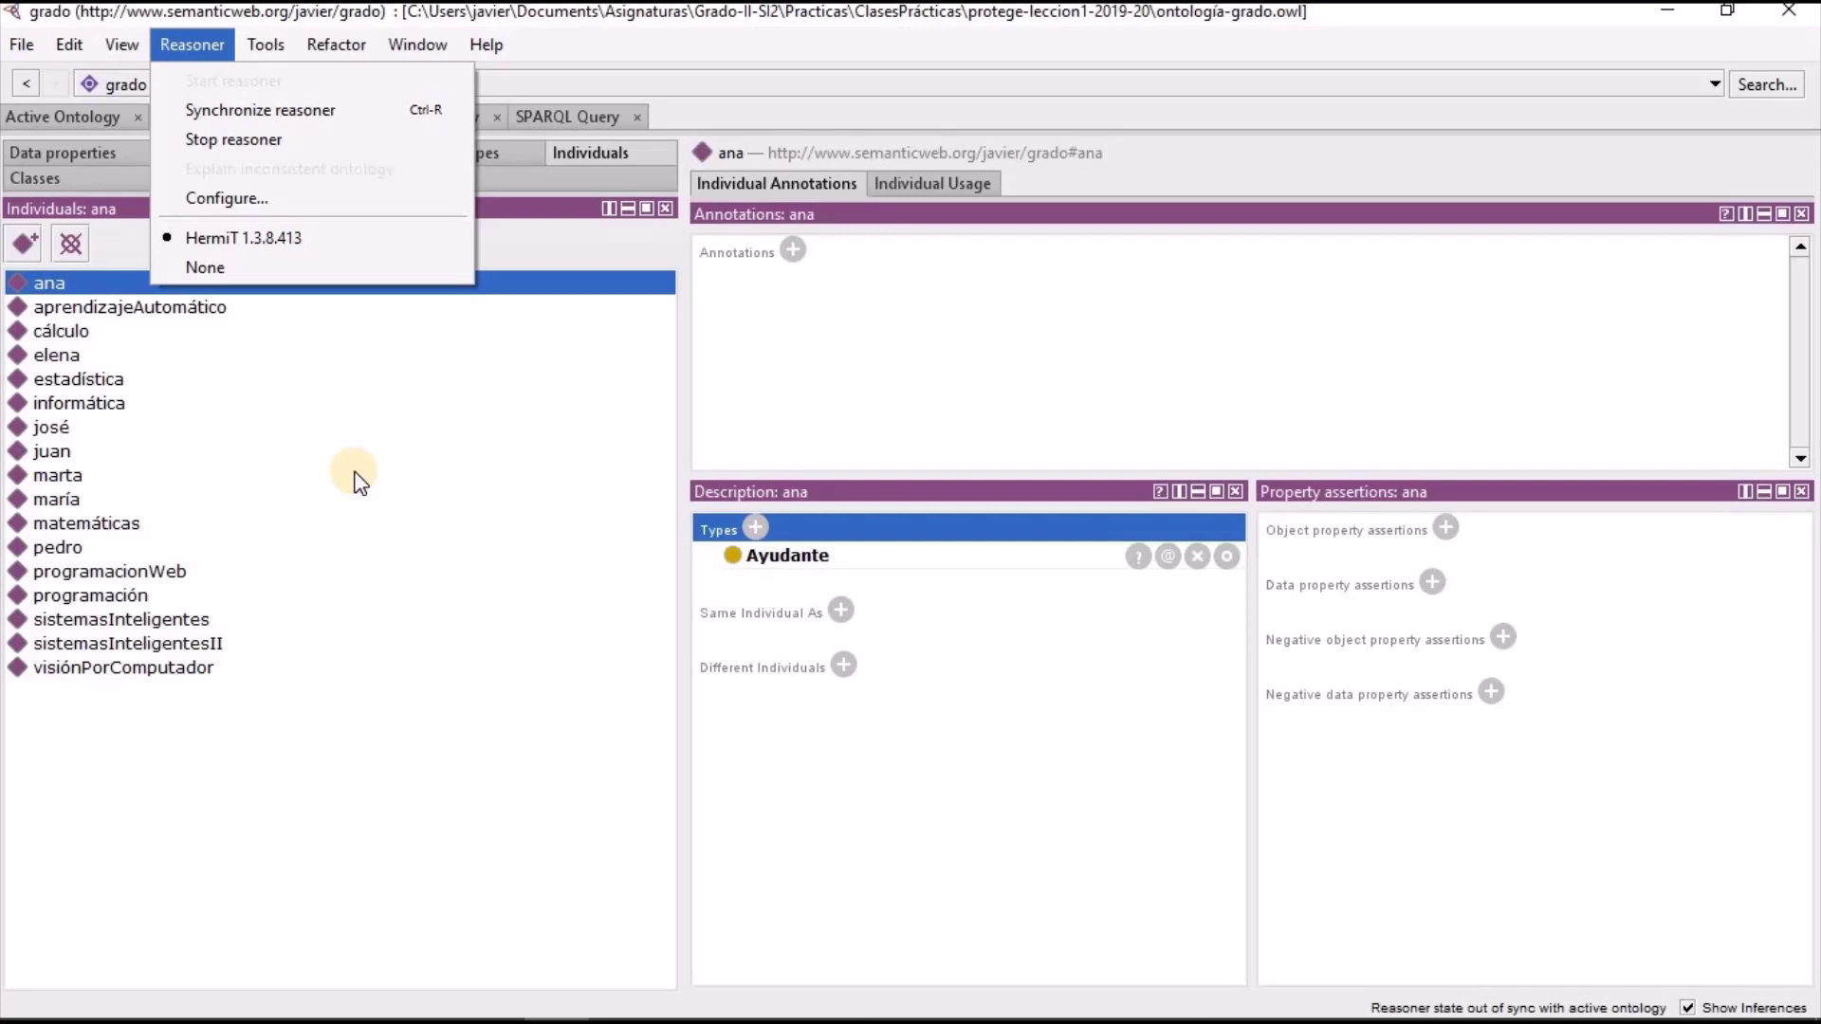
click(298, 110)
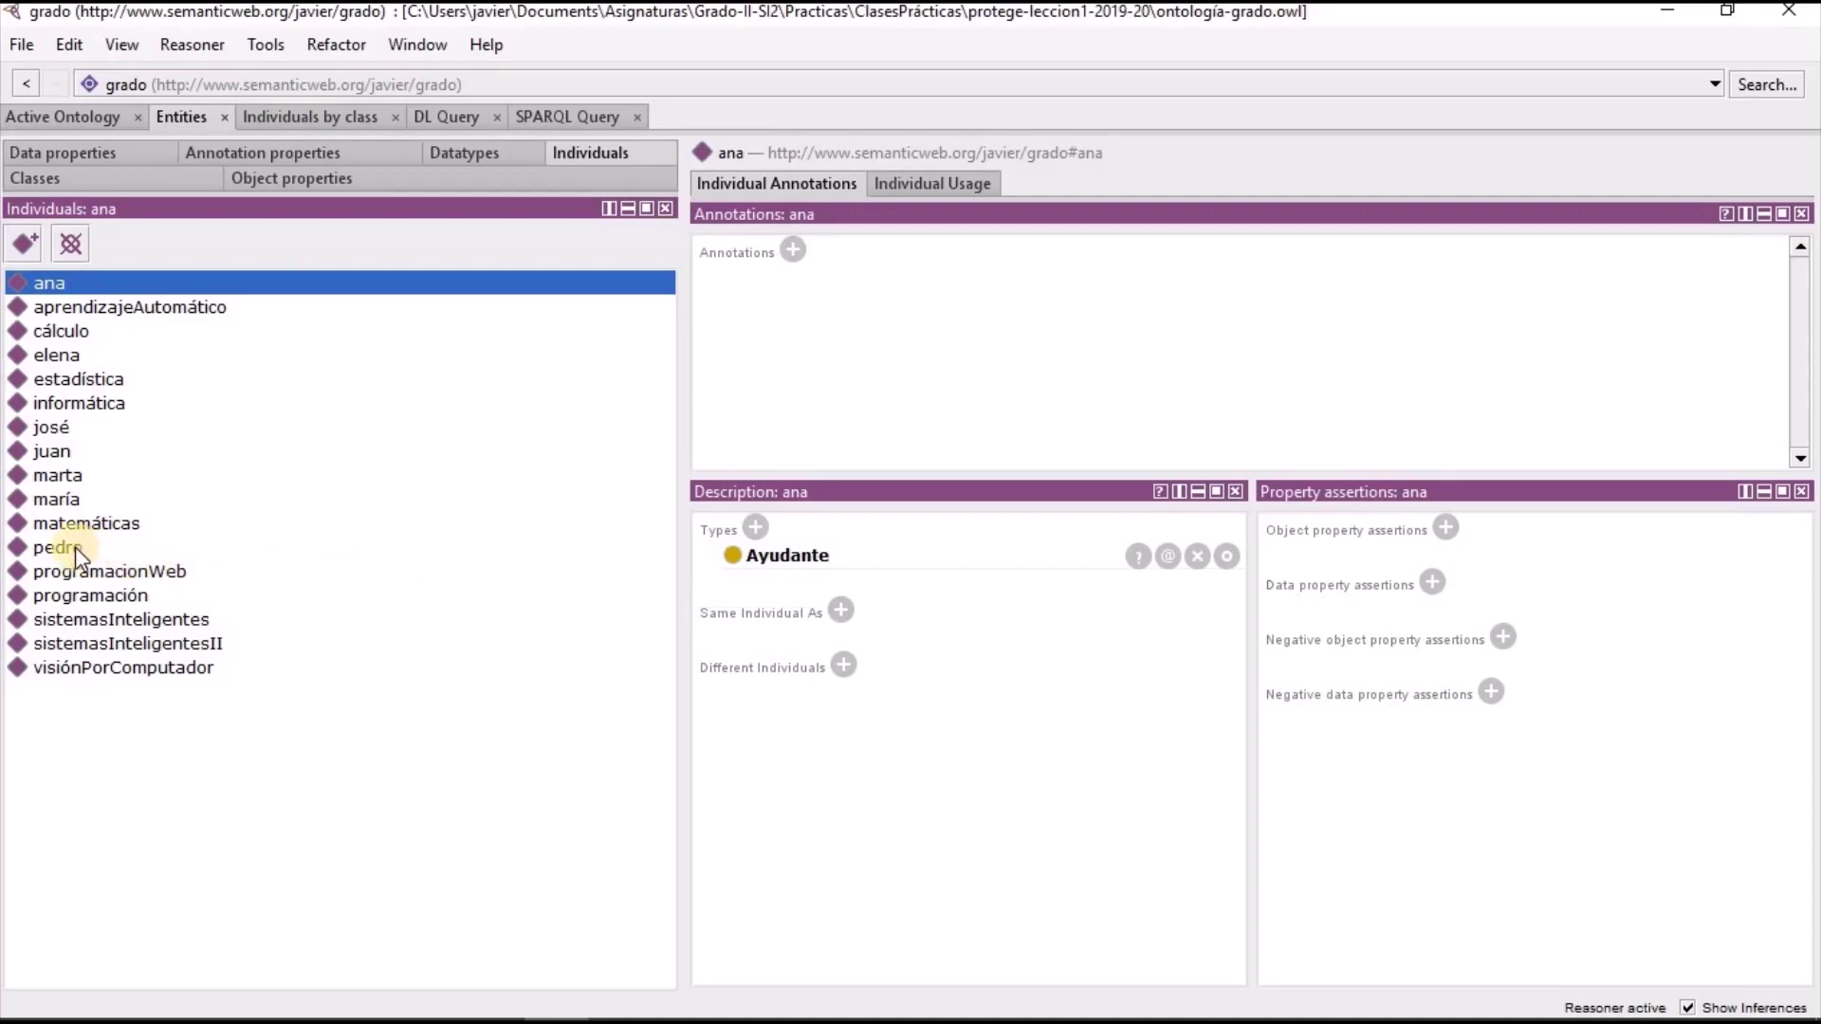
Assign the type Titular to the professor individual listed between cálculo and estadística
click(75, 356)
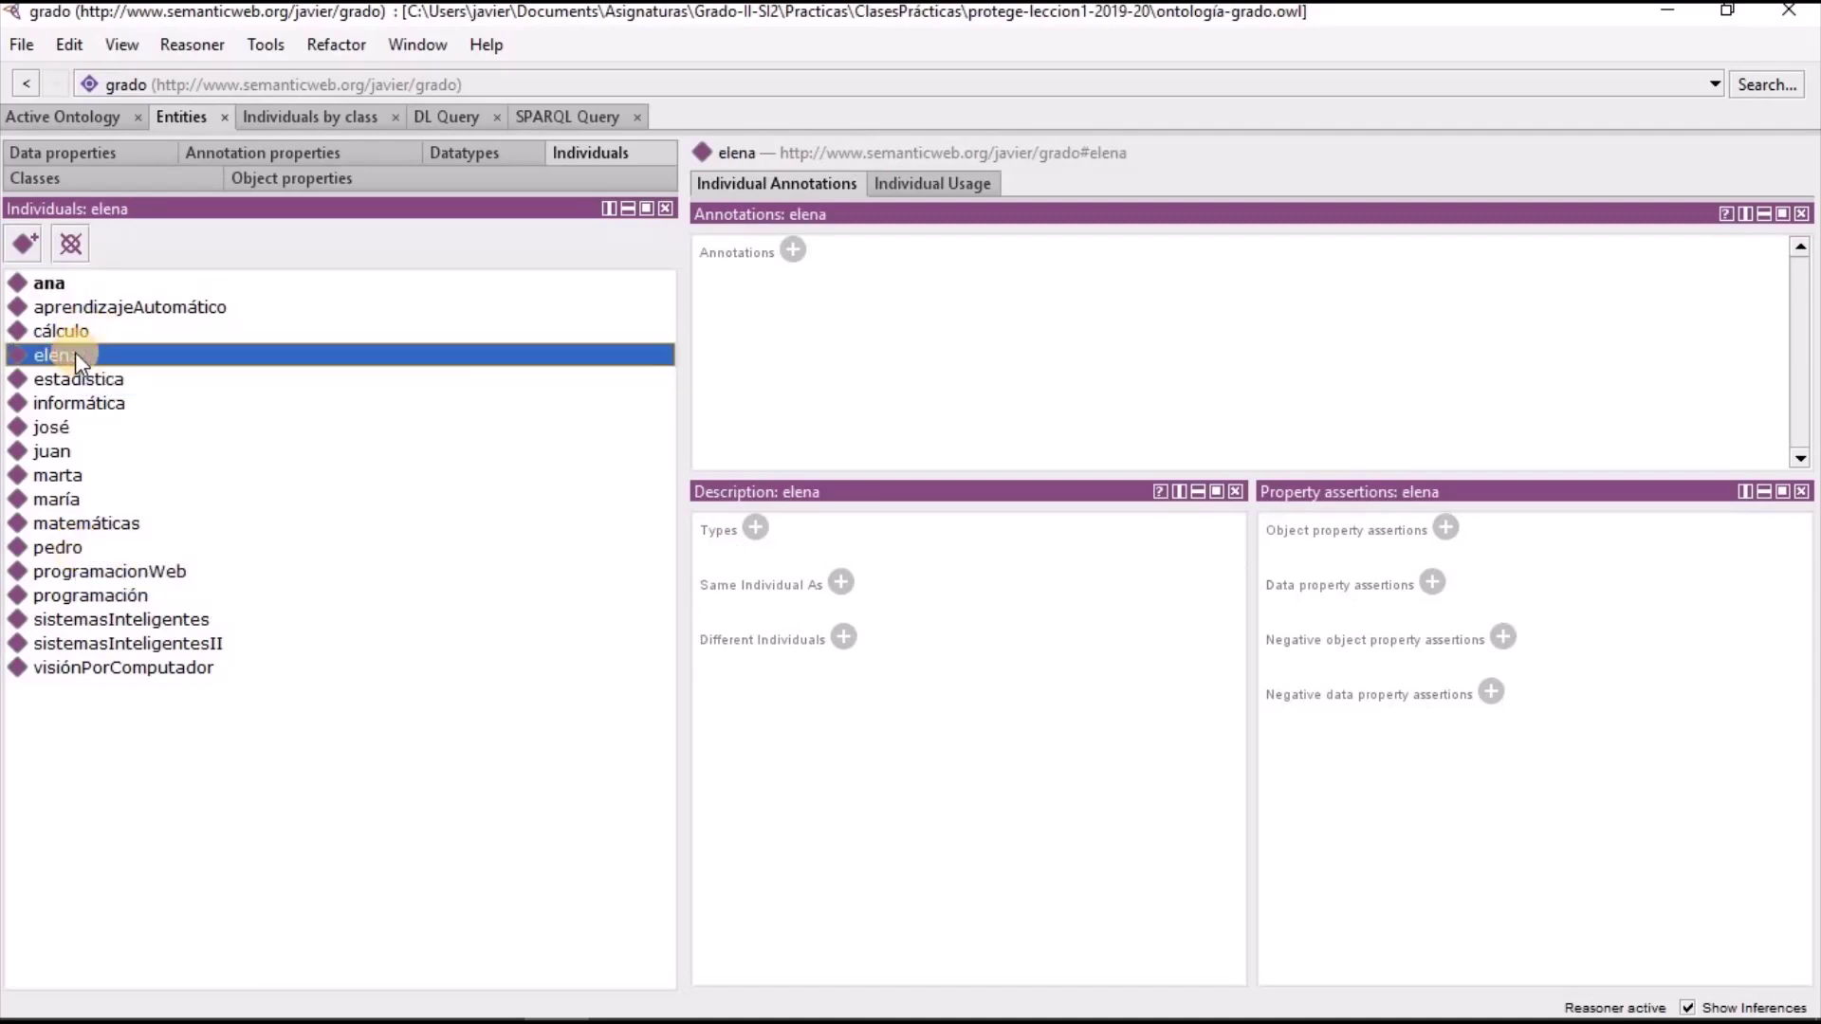
click(755, 527)
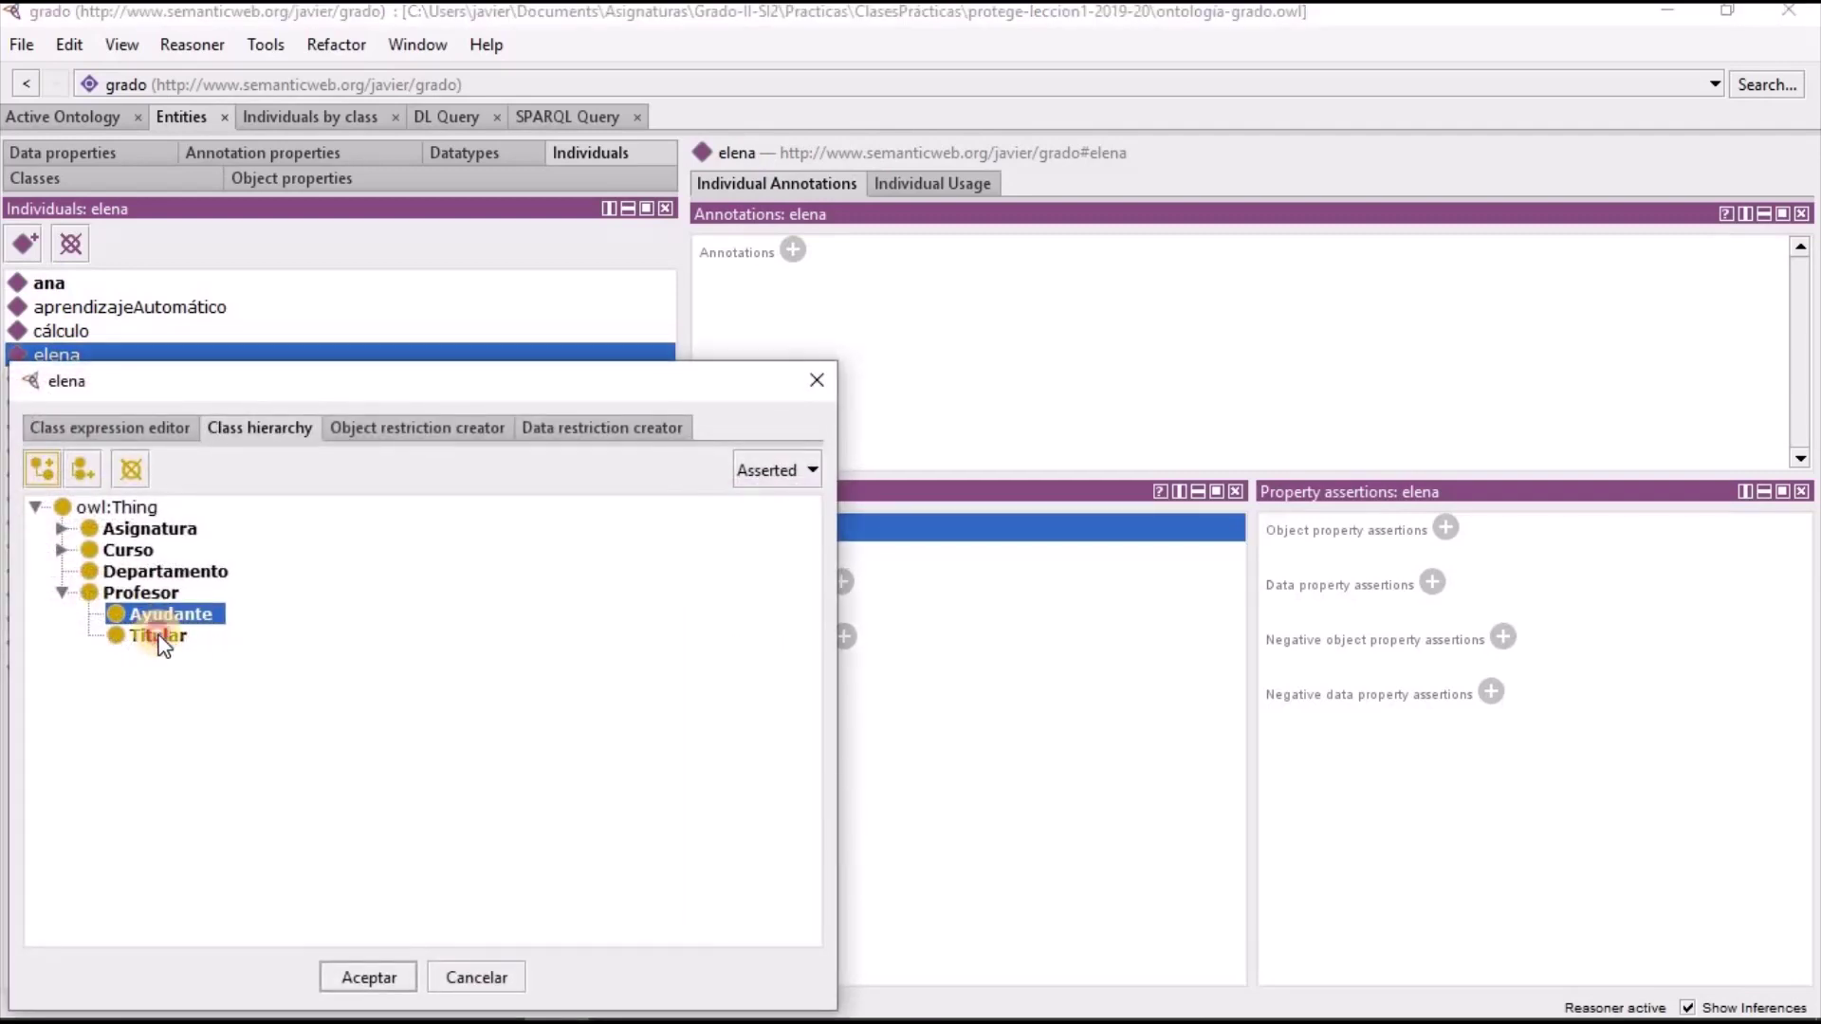
click(158, 635)
click(347, 977)
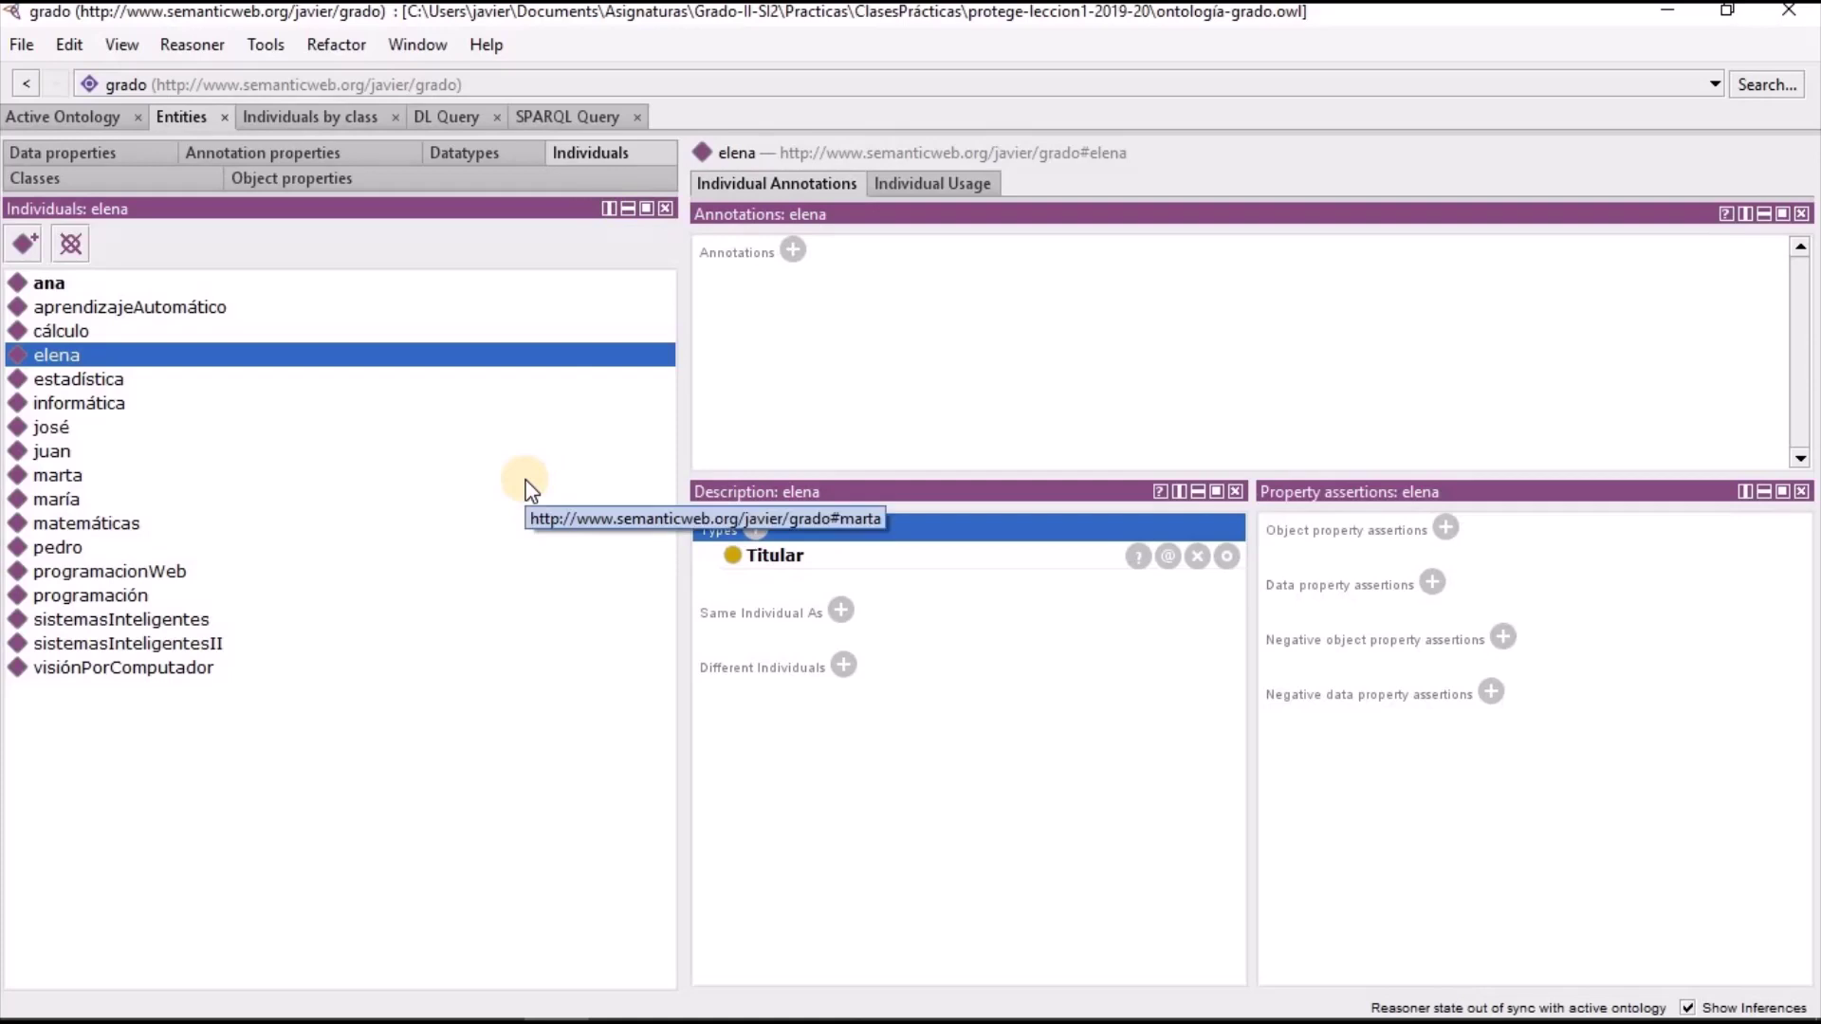
From the class hierarchy, add the four professor individuals listed between informática and matemáticas as instances of Titular
click(143, 179)
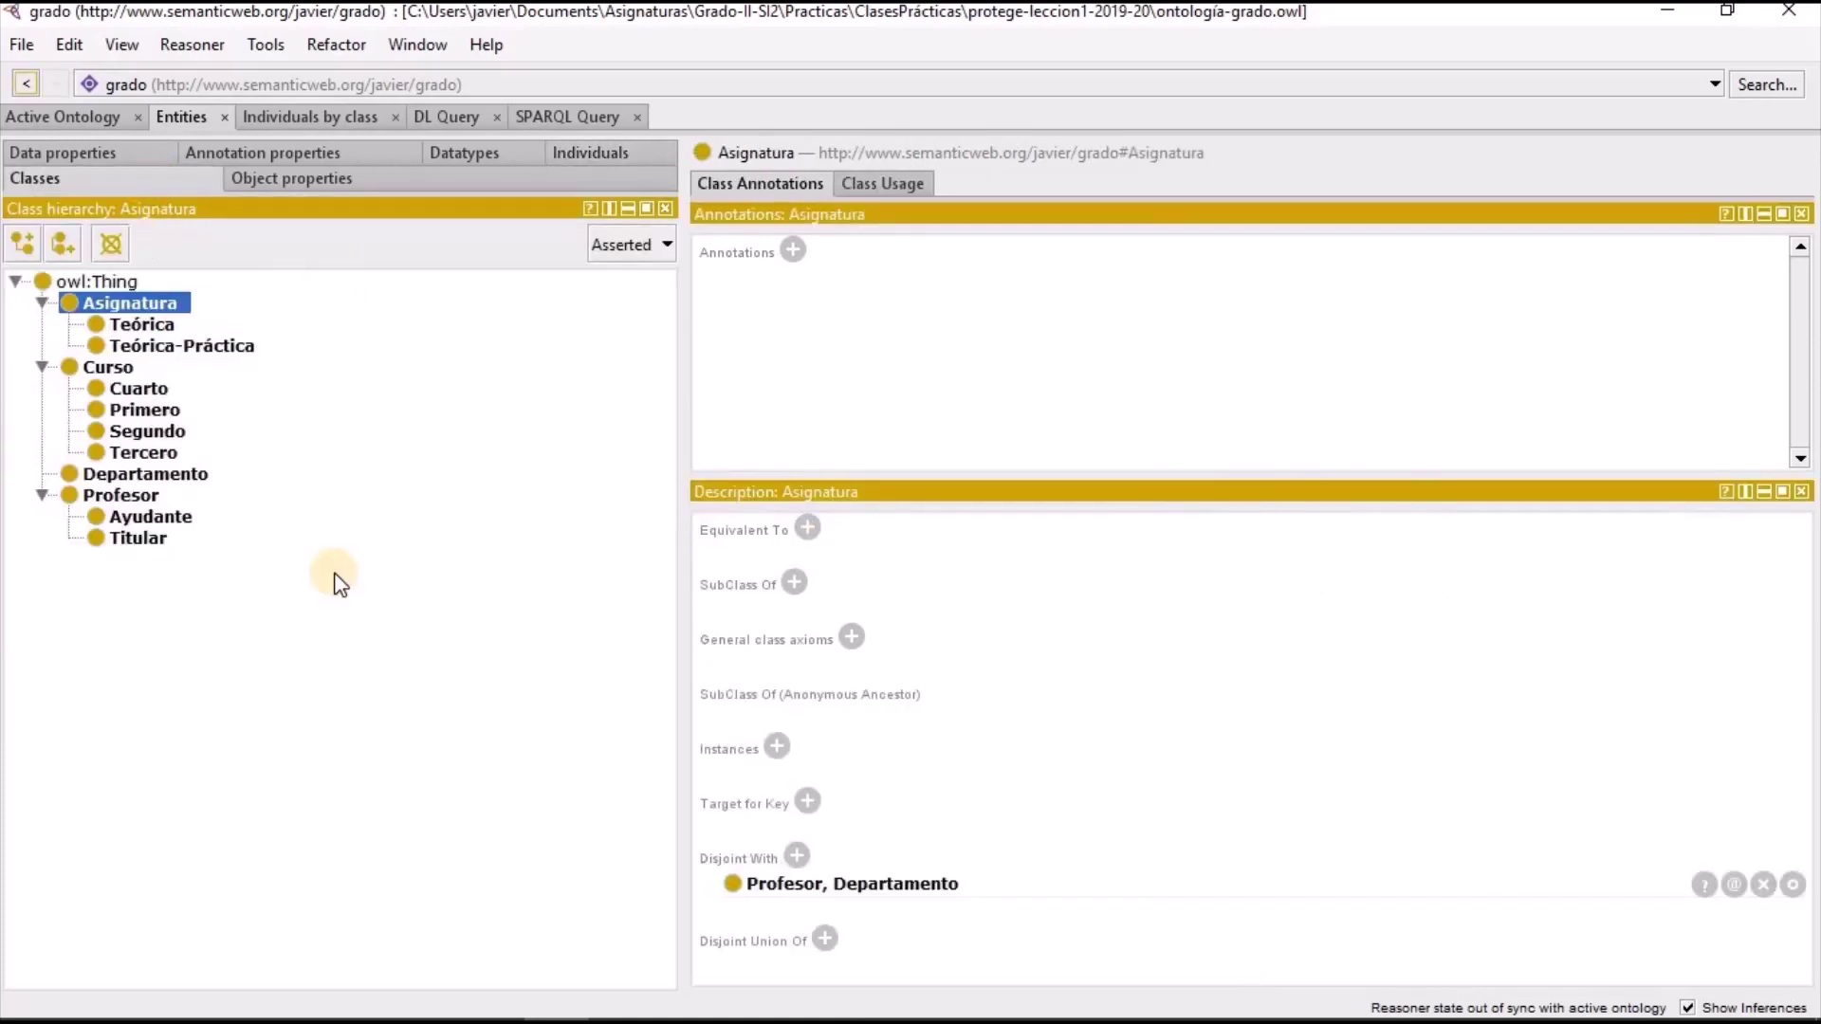
click(150, 324)
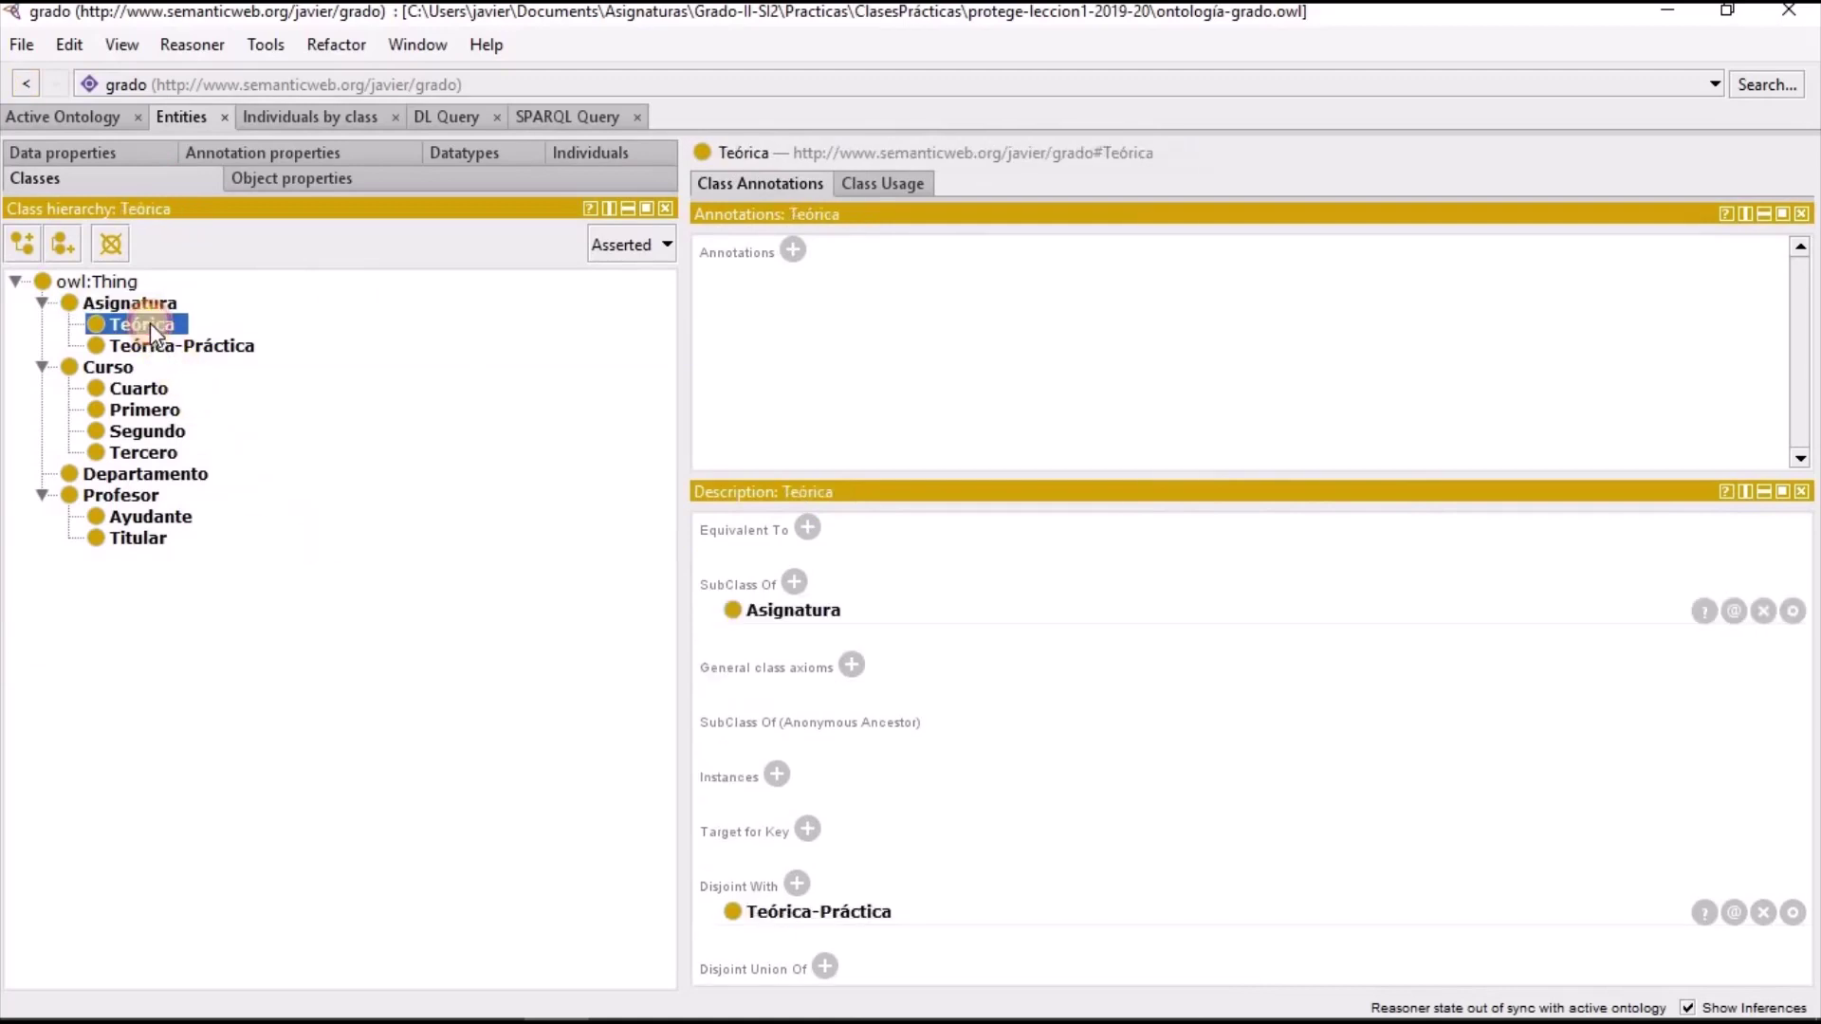
click(140, 539)
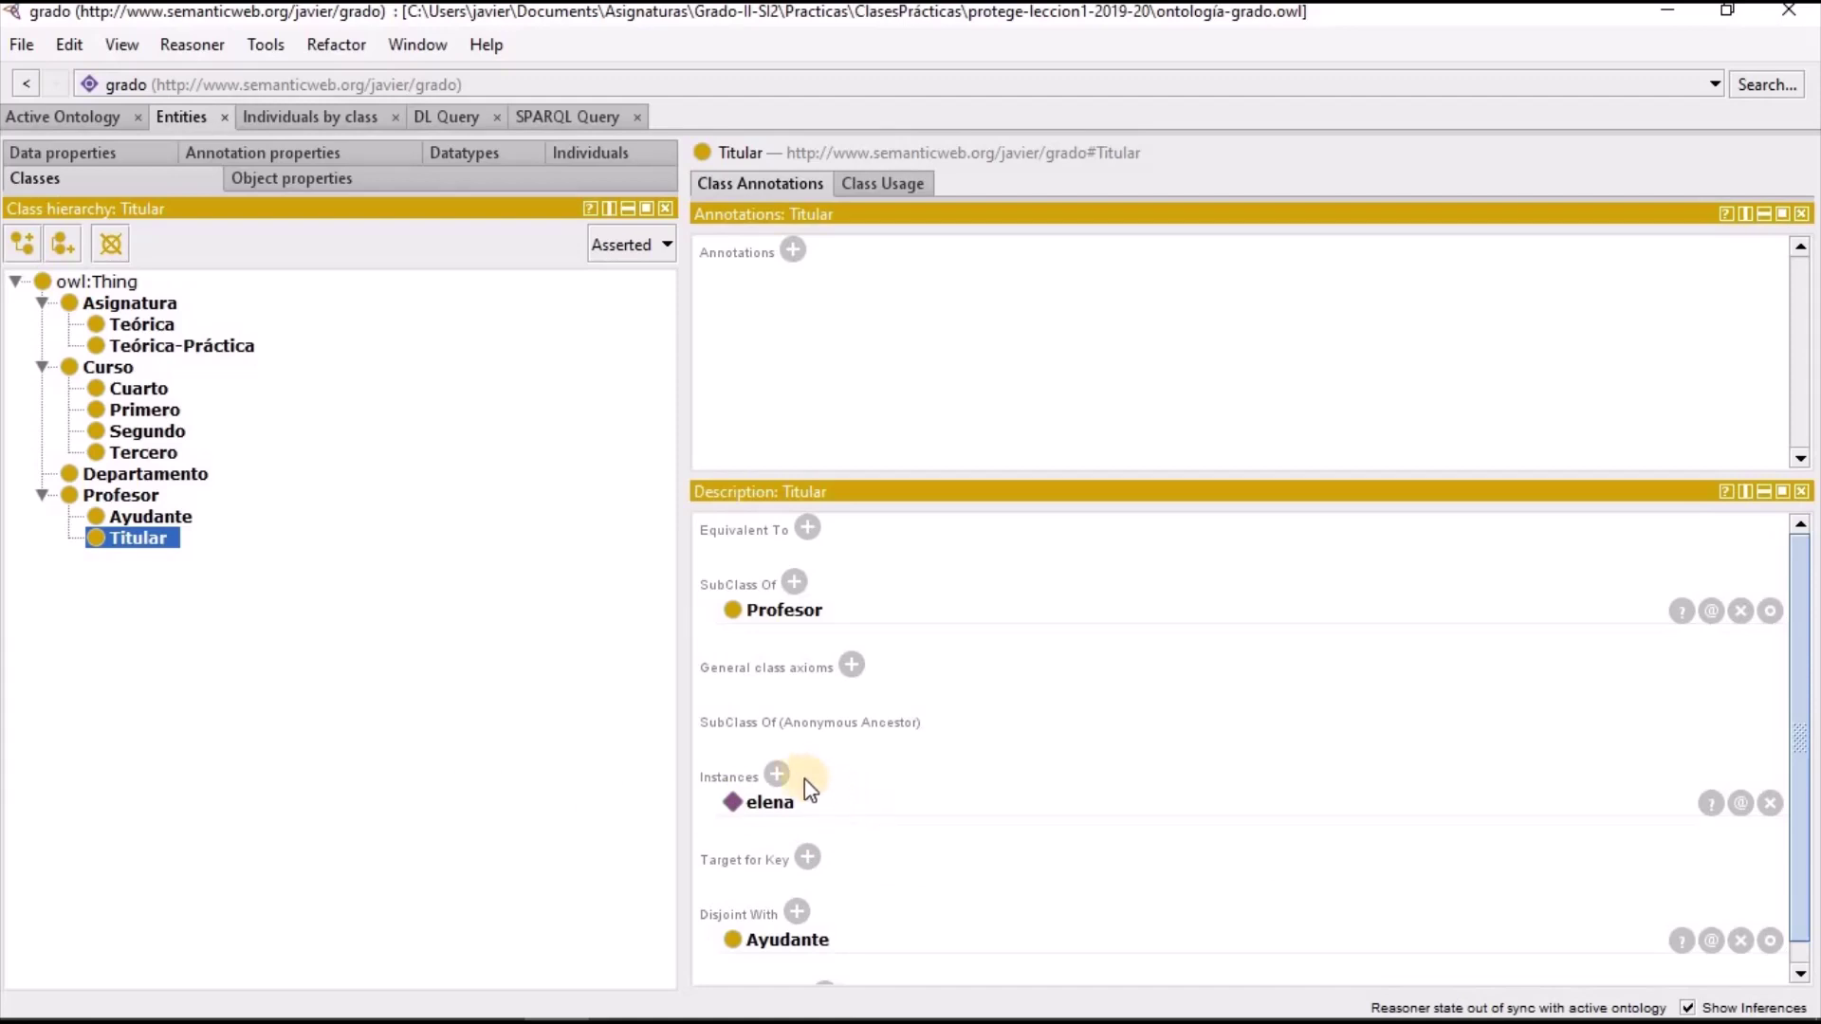
click(776, 775)
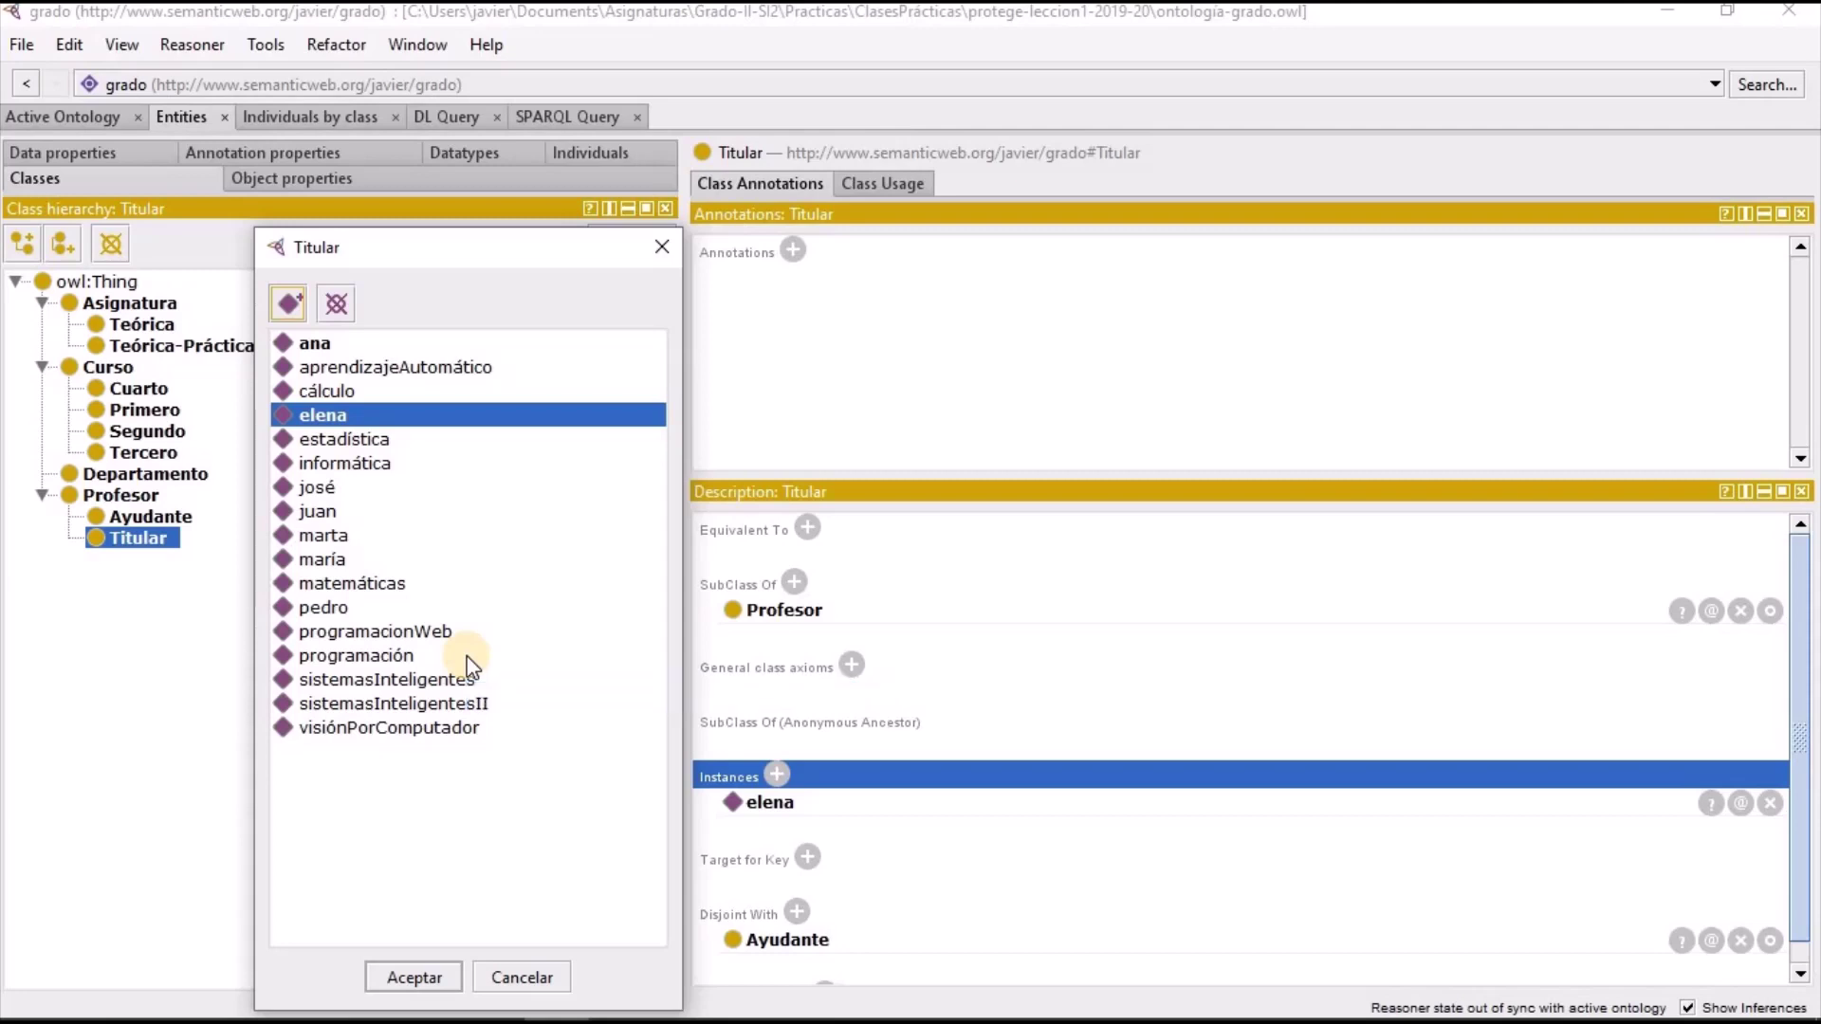
click(340, 488)
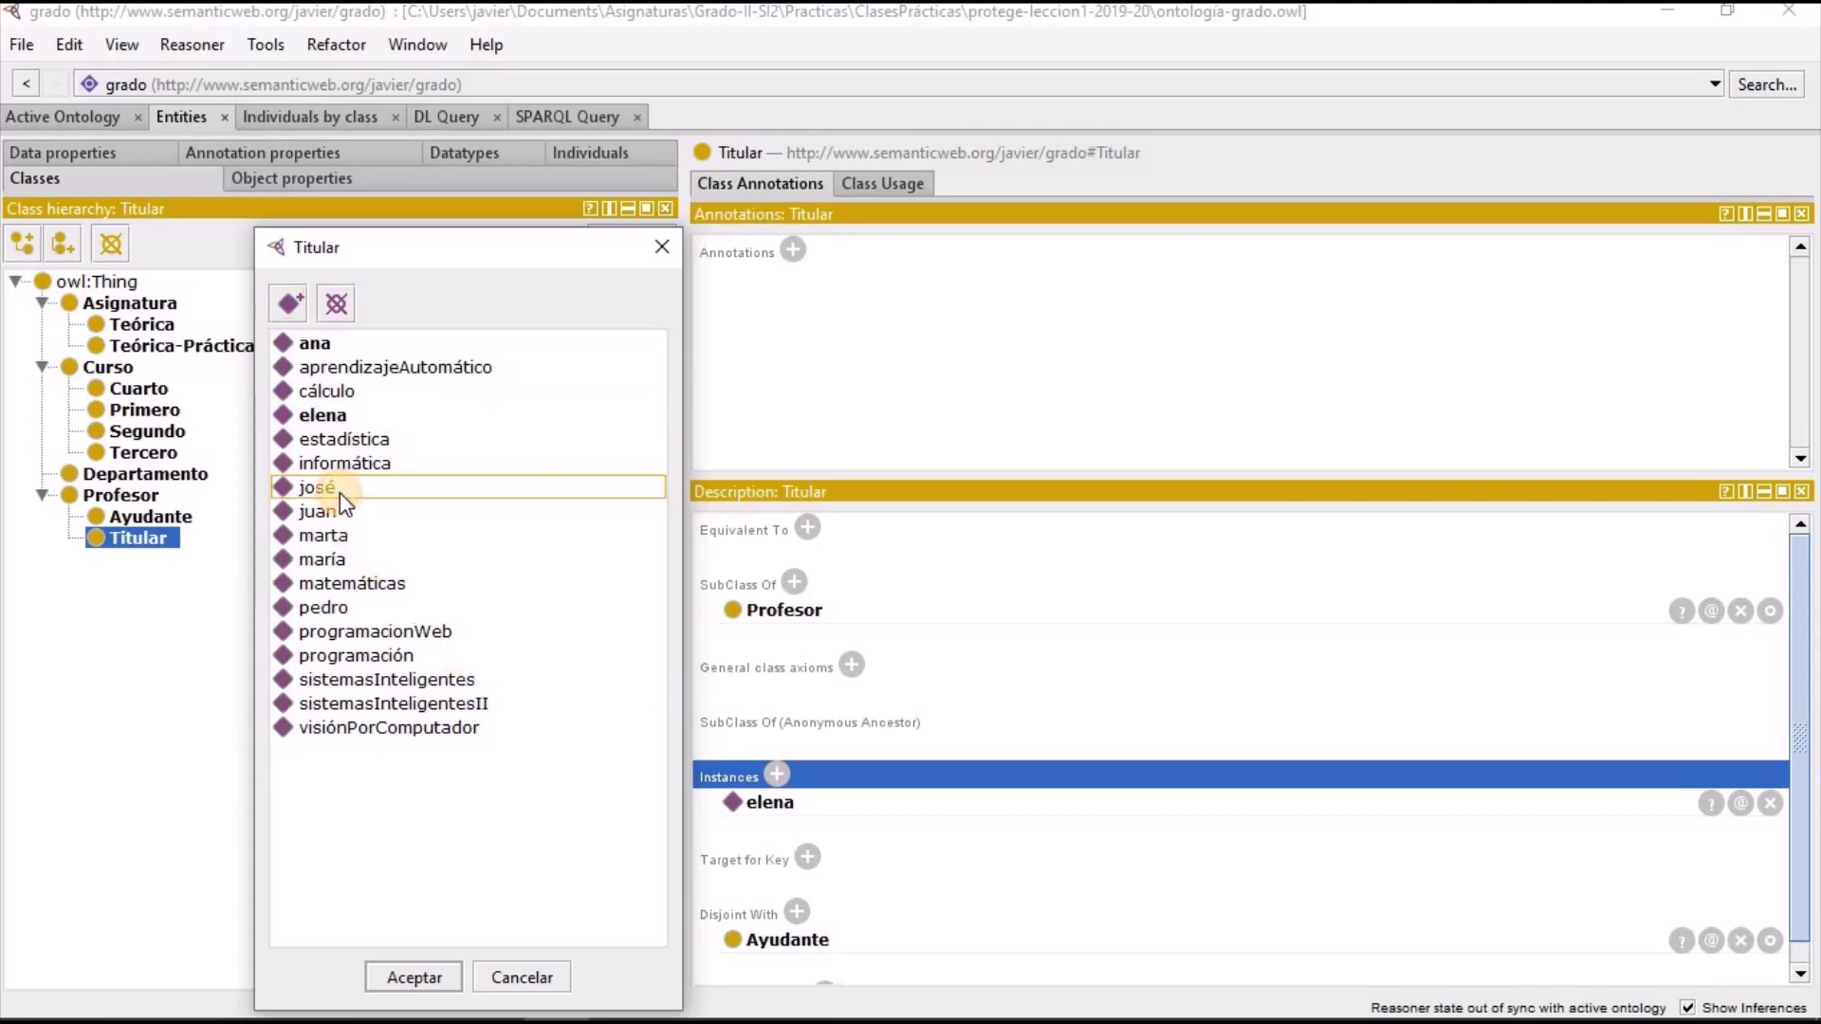
drag(345, 514, 348, 558)
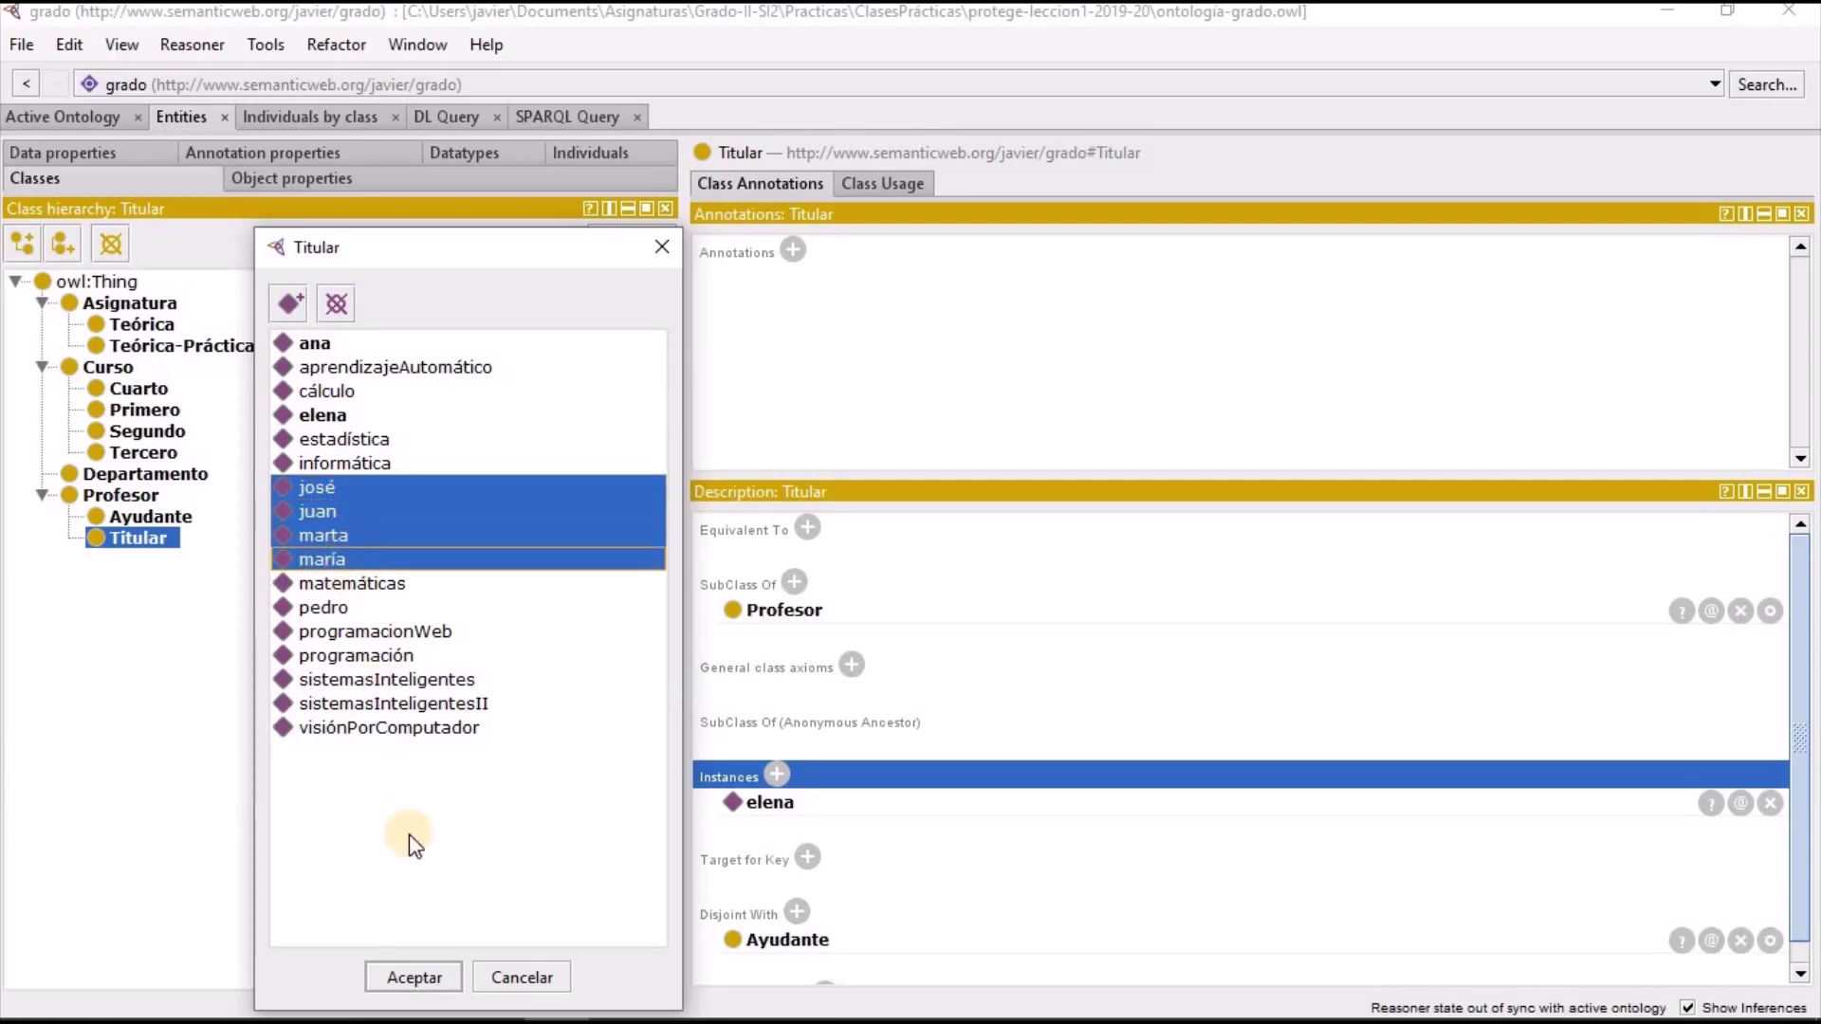
click(406, 969)
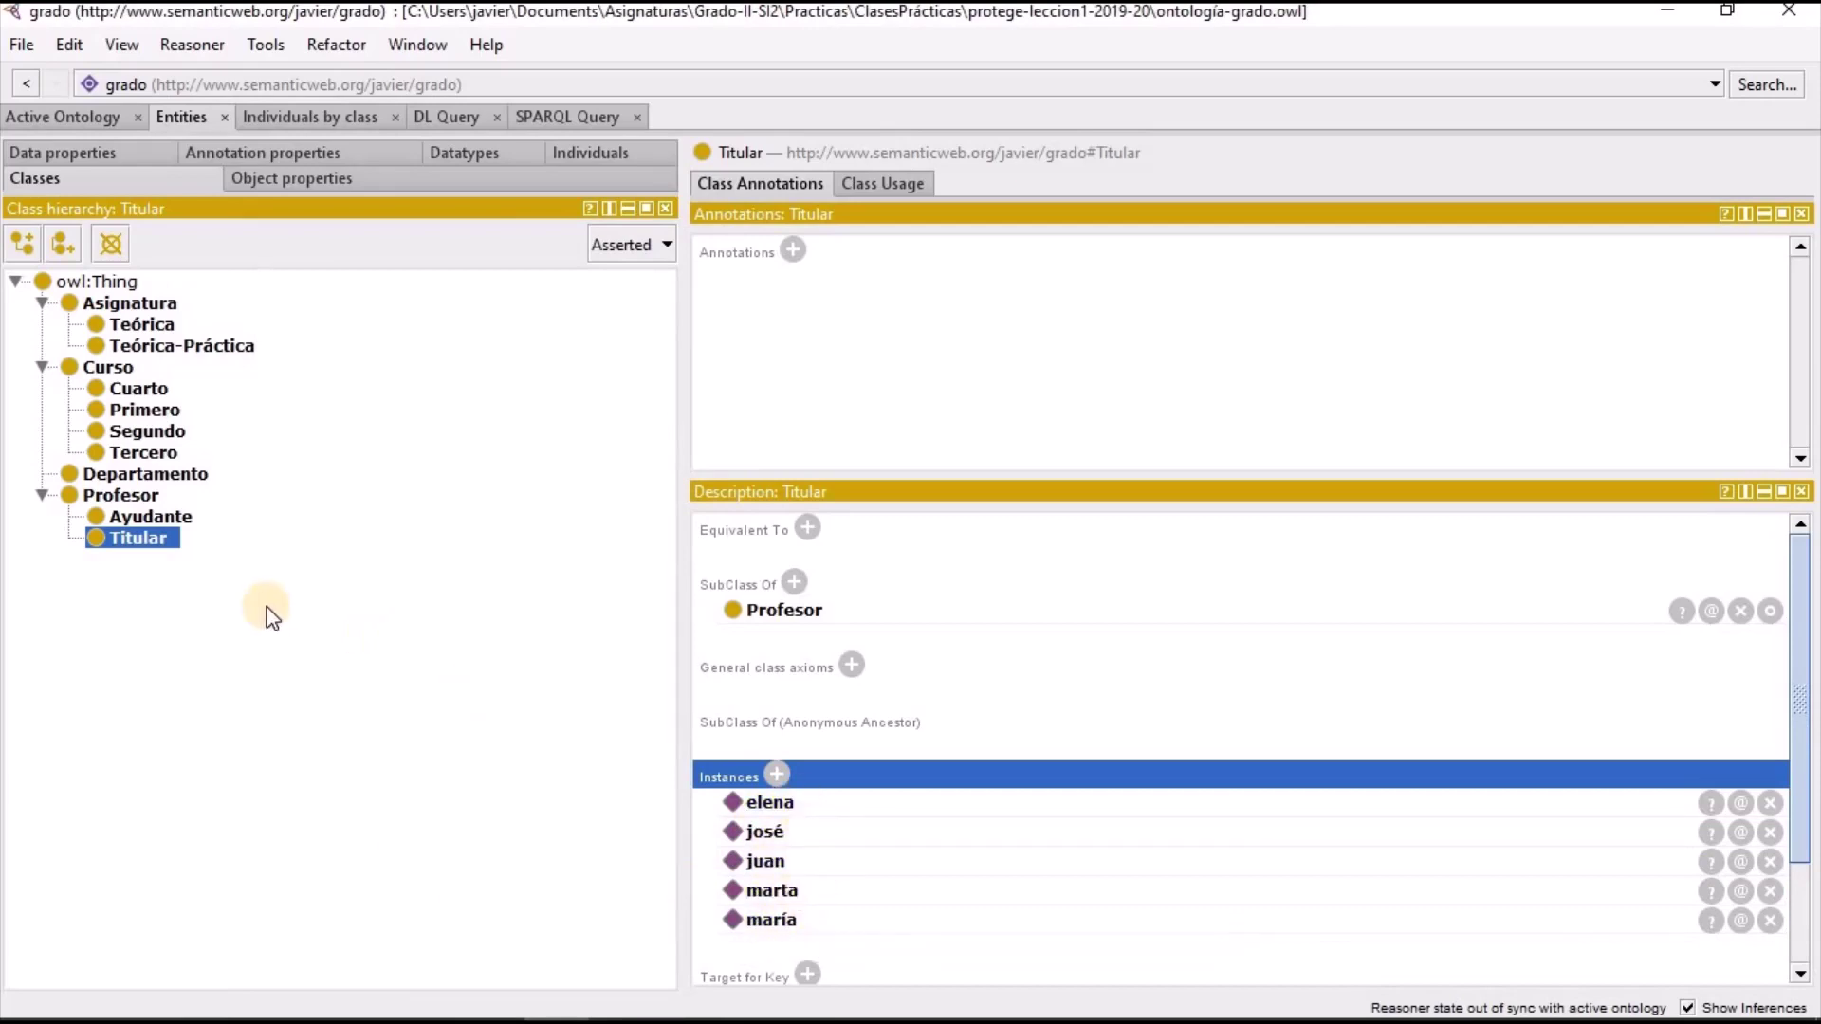
Add the professor individual listed between matemáticas and programacionWeb as an instance of Ayudante
click(149, 516)
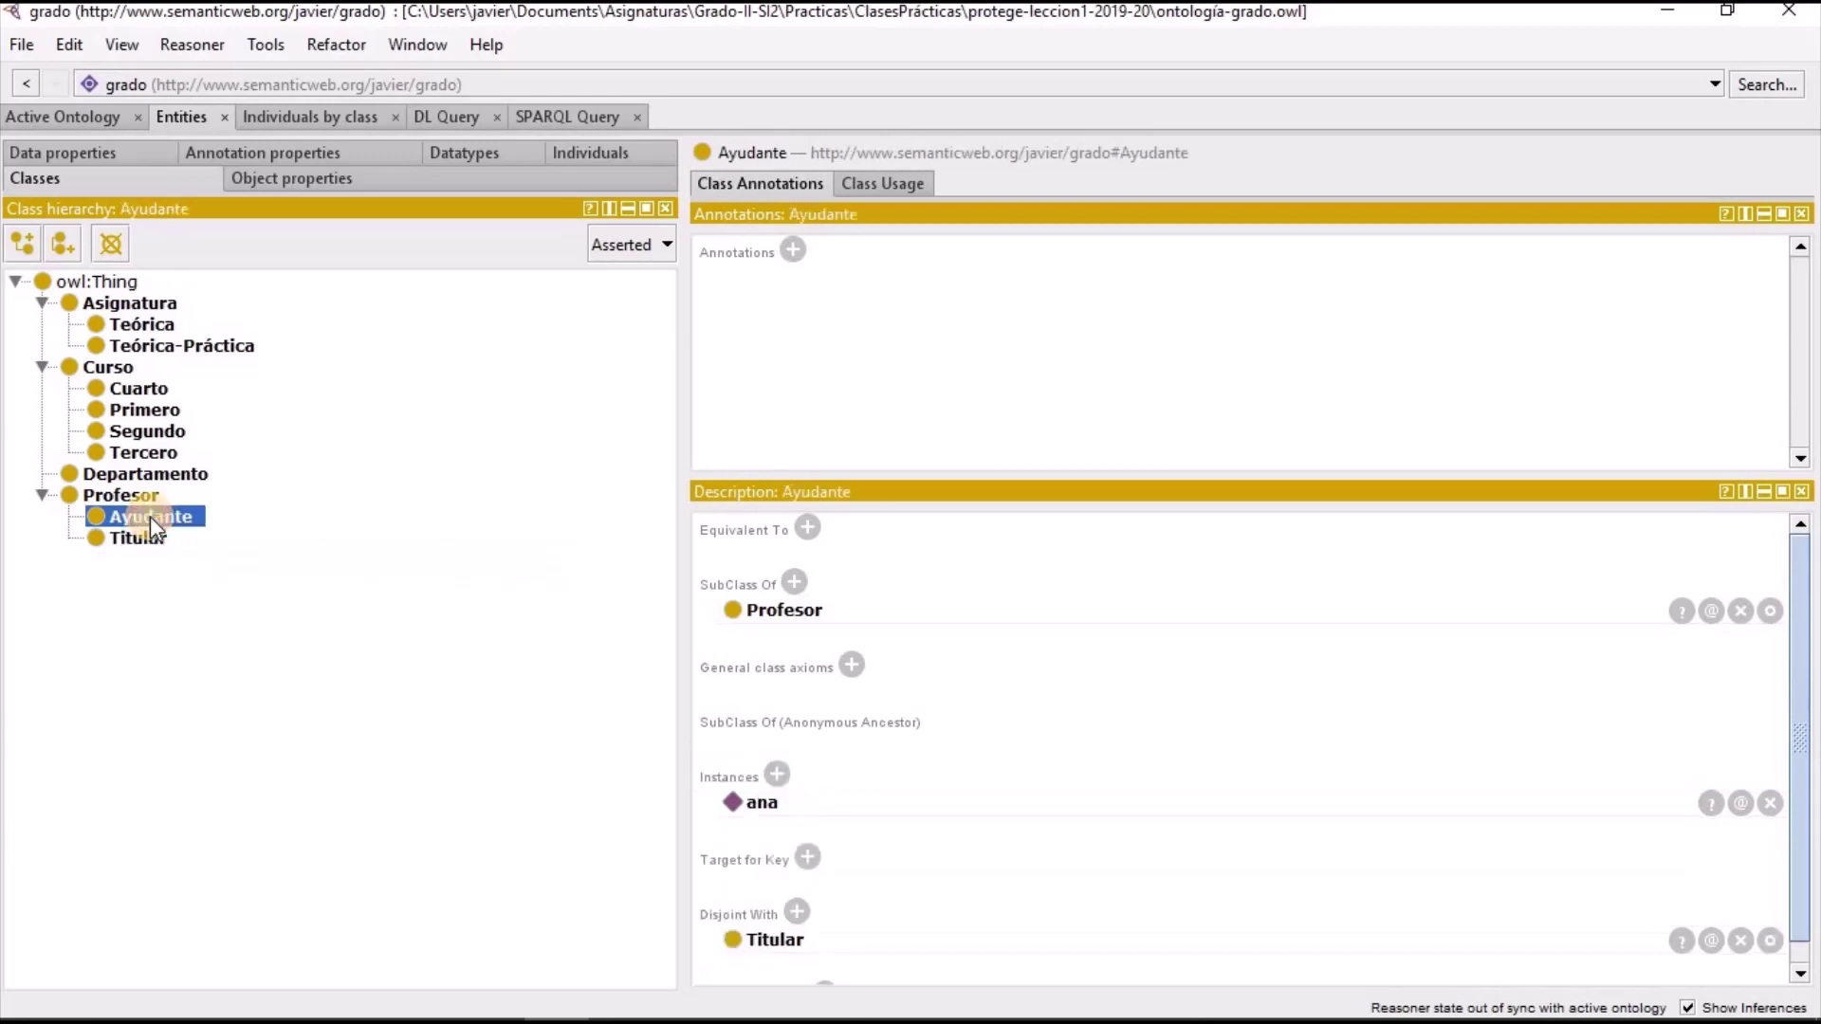
click(776, 774)
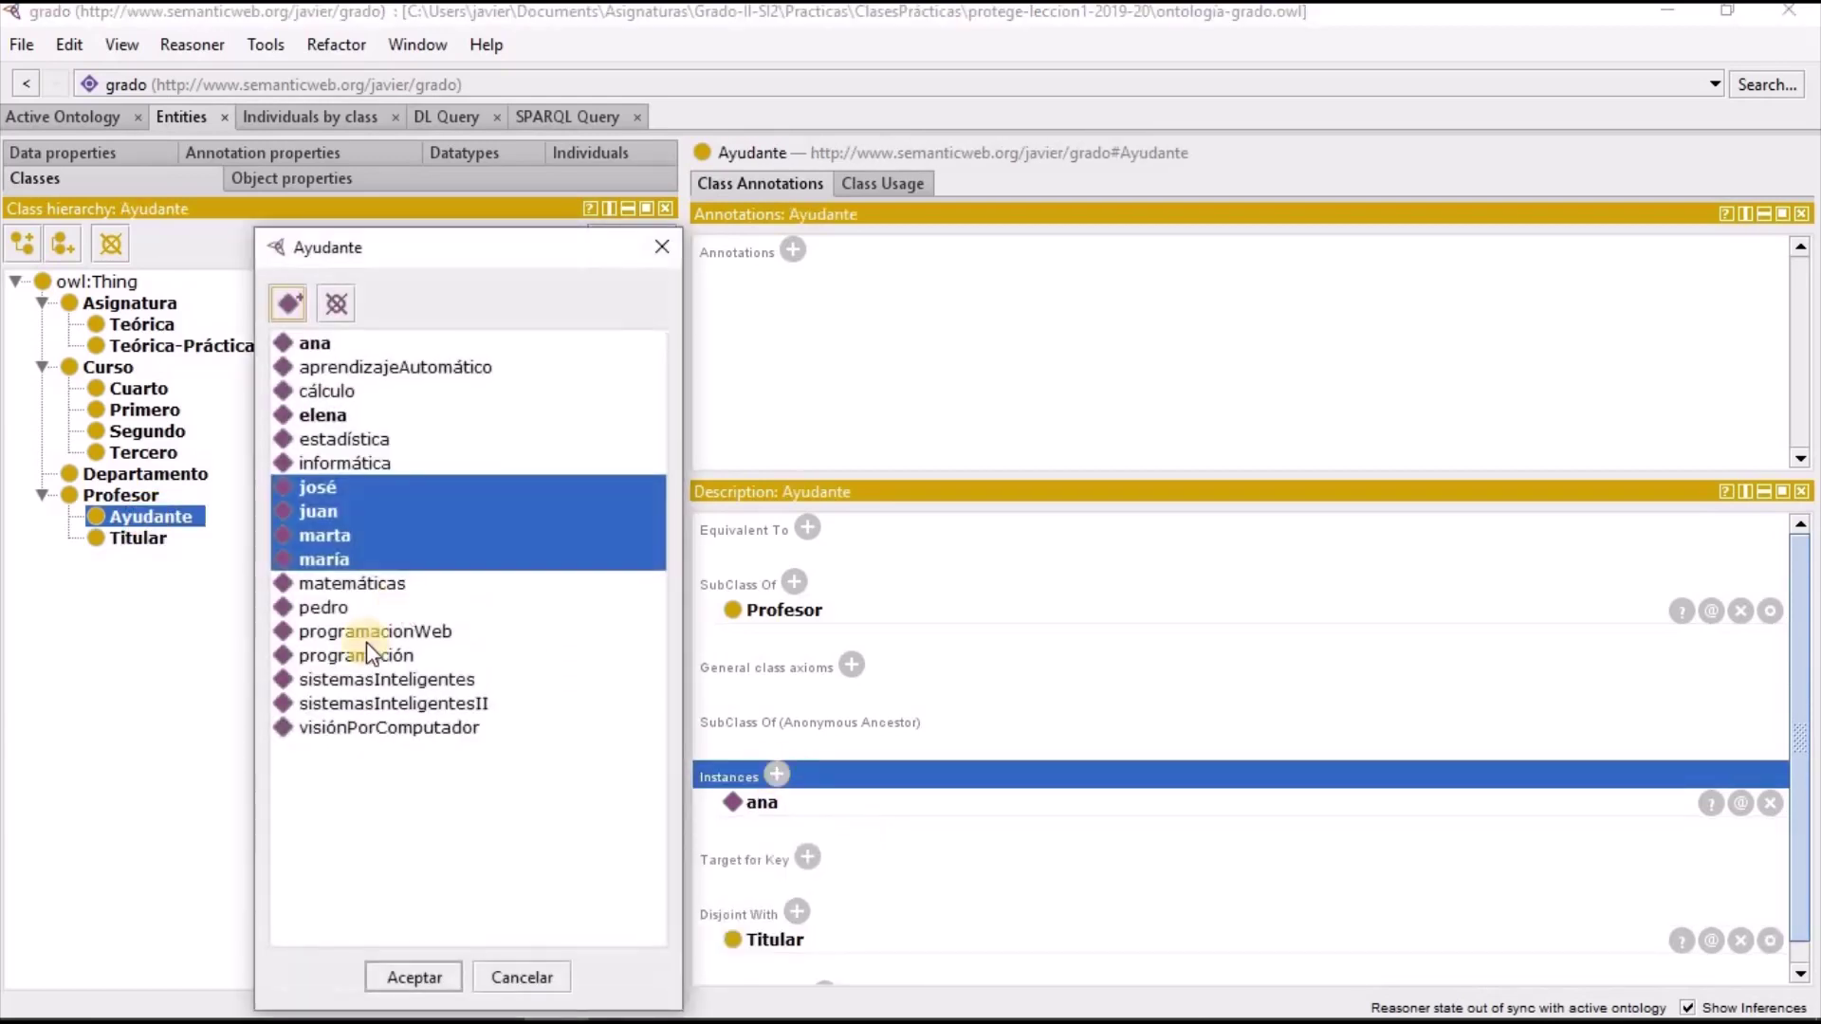
click(317, 606)
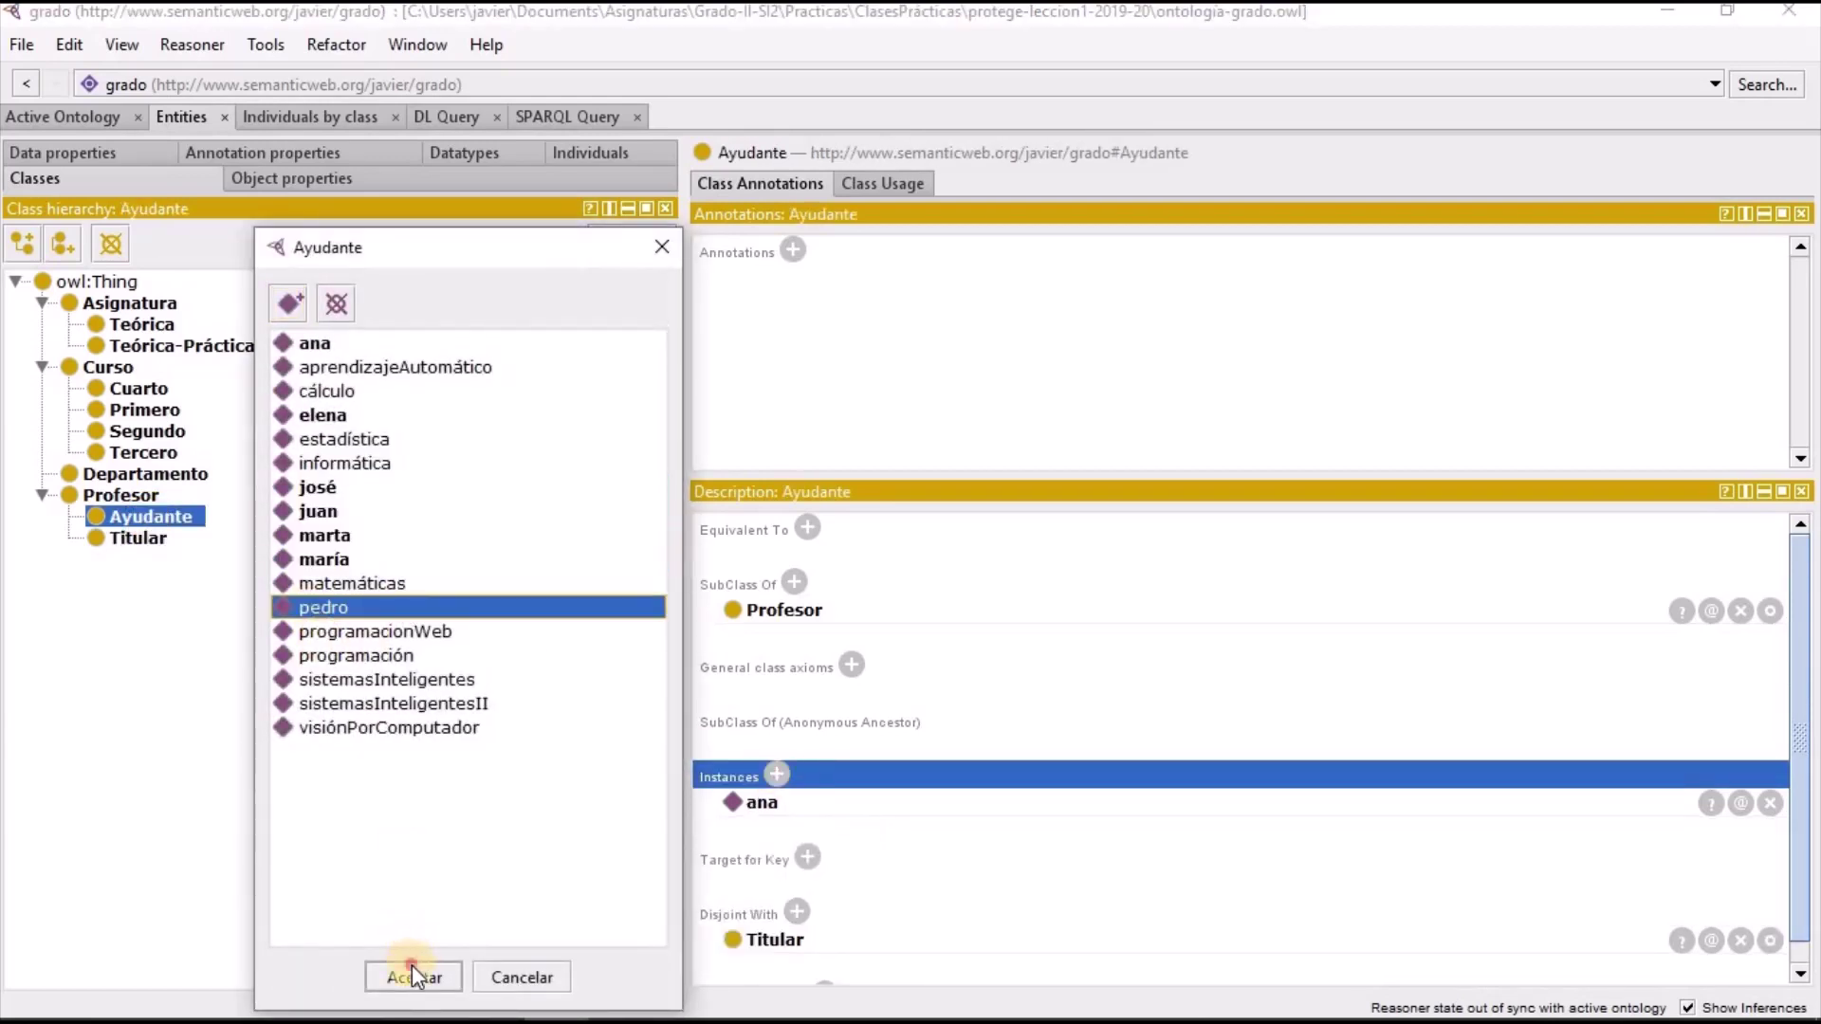
click(412, 968)
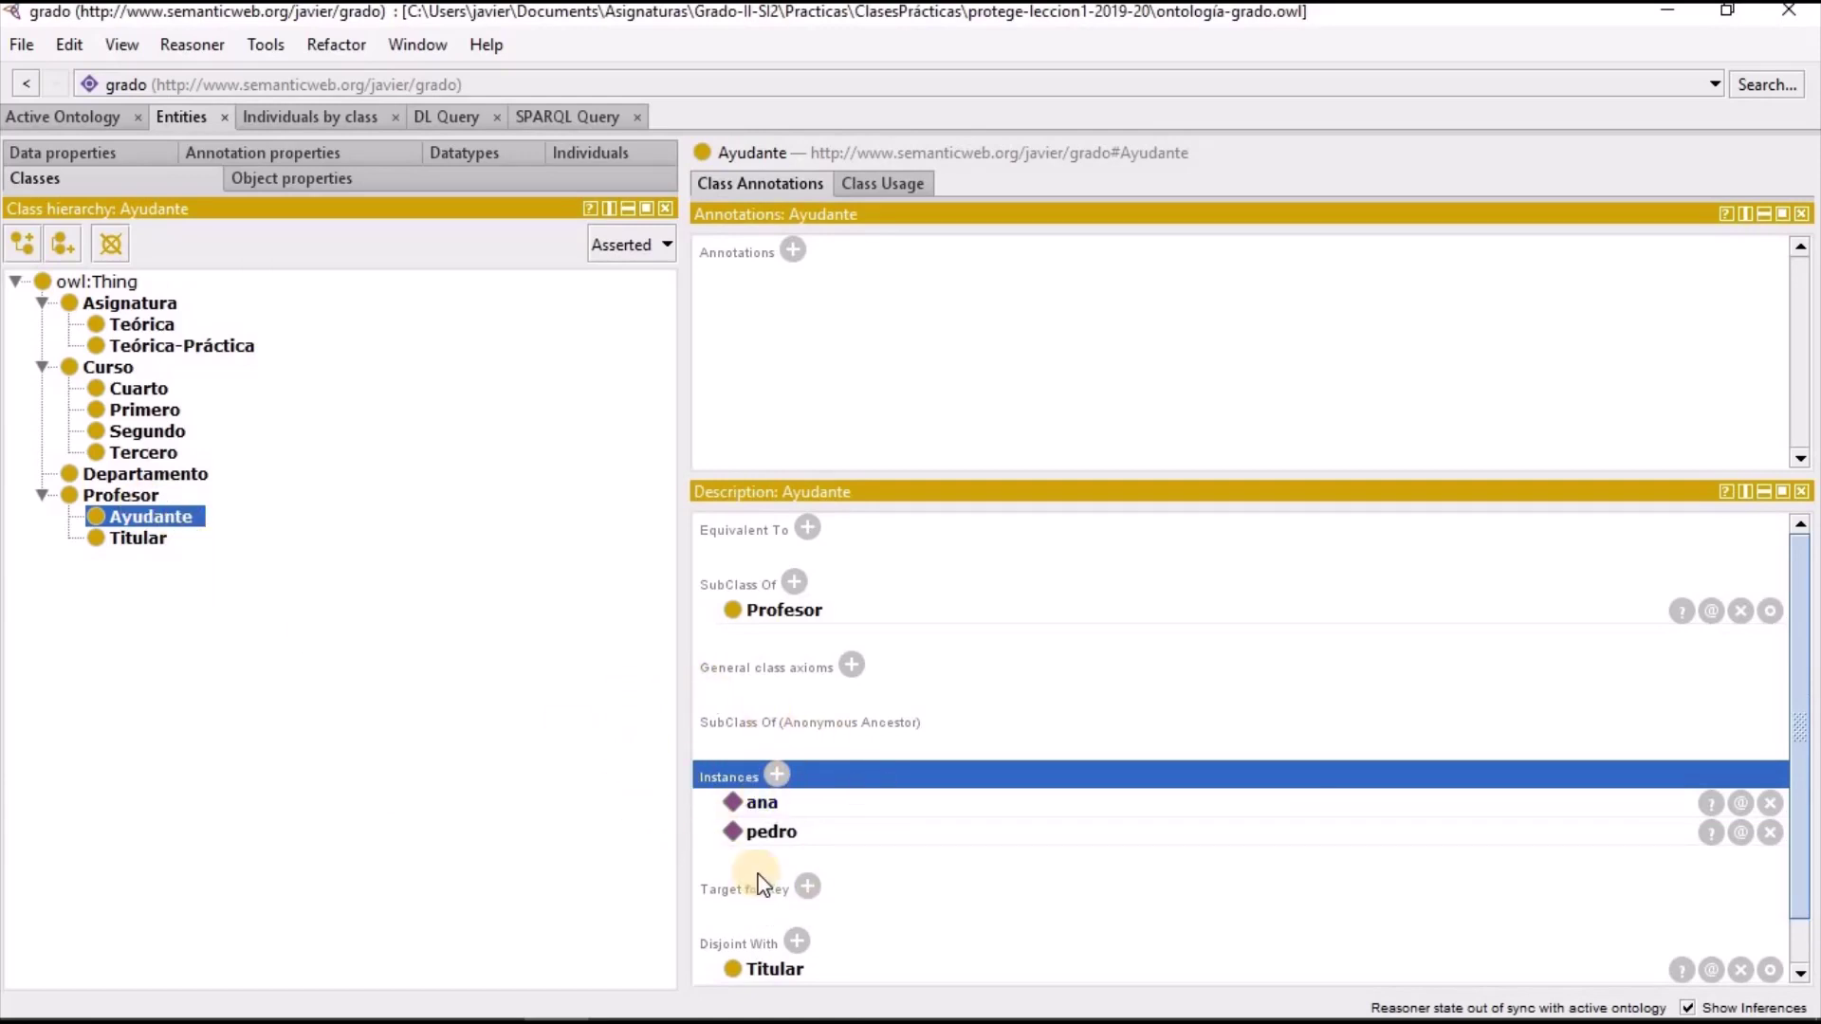
Check the instances of Titular and the types assigned to professor individuals in the individuals list
click(138, 539)
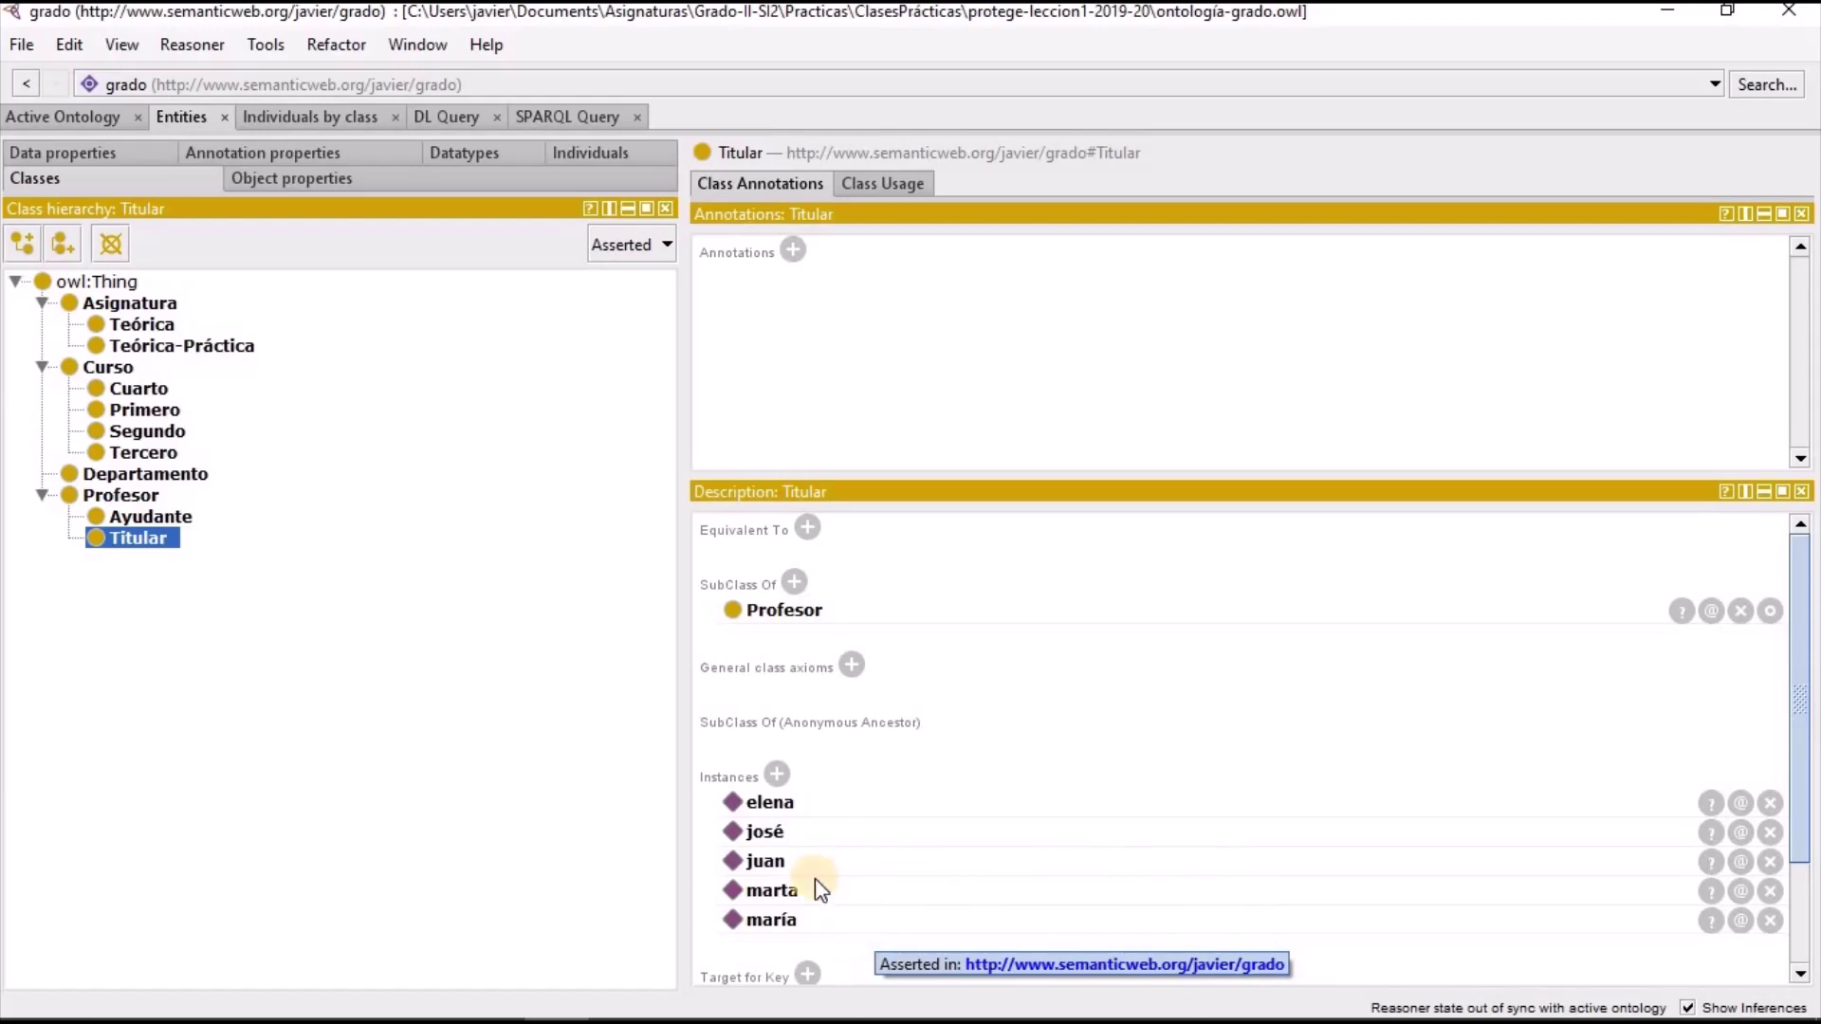
click(602, 157)
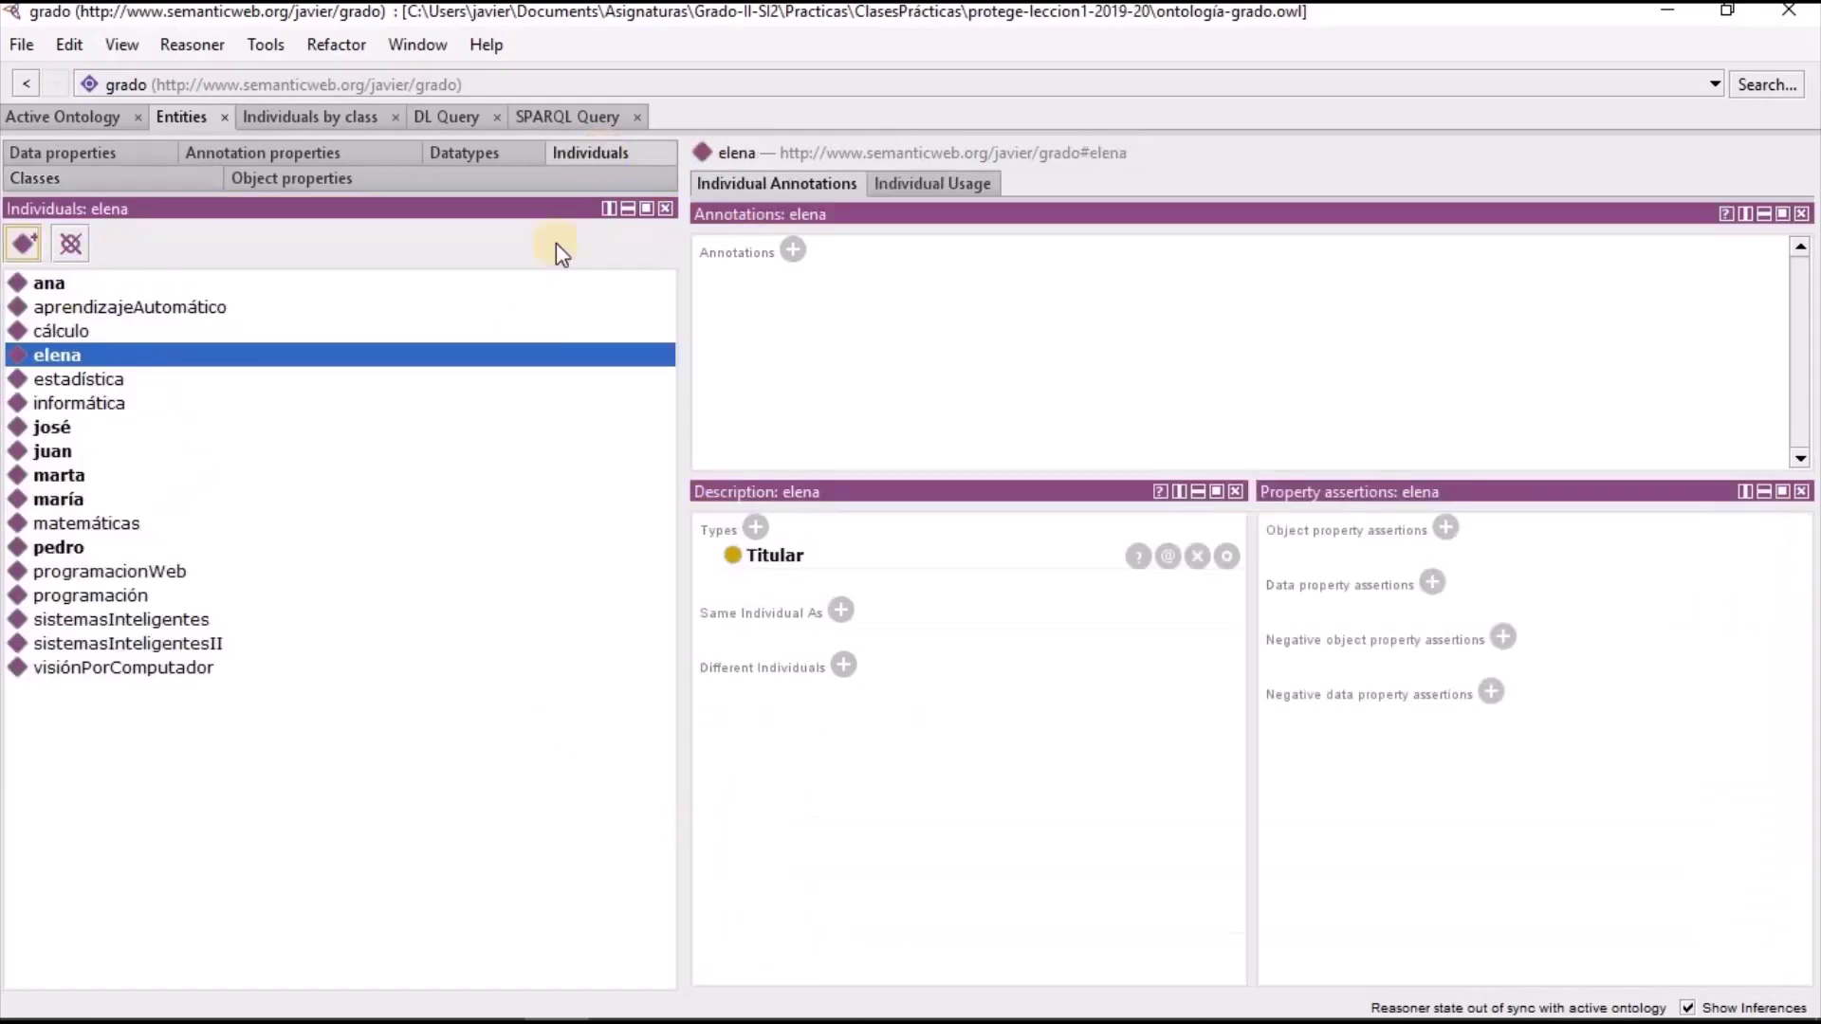
click(61, 430)
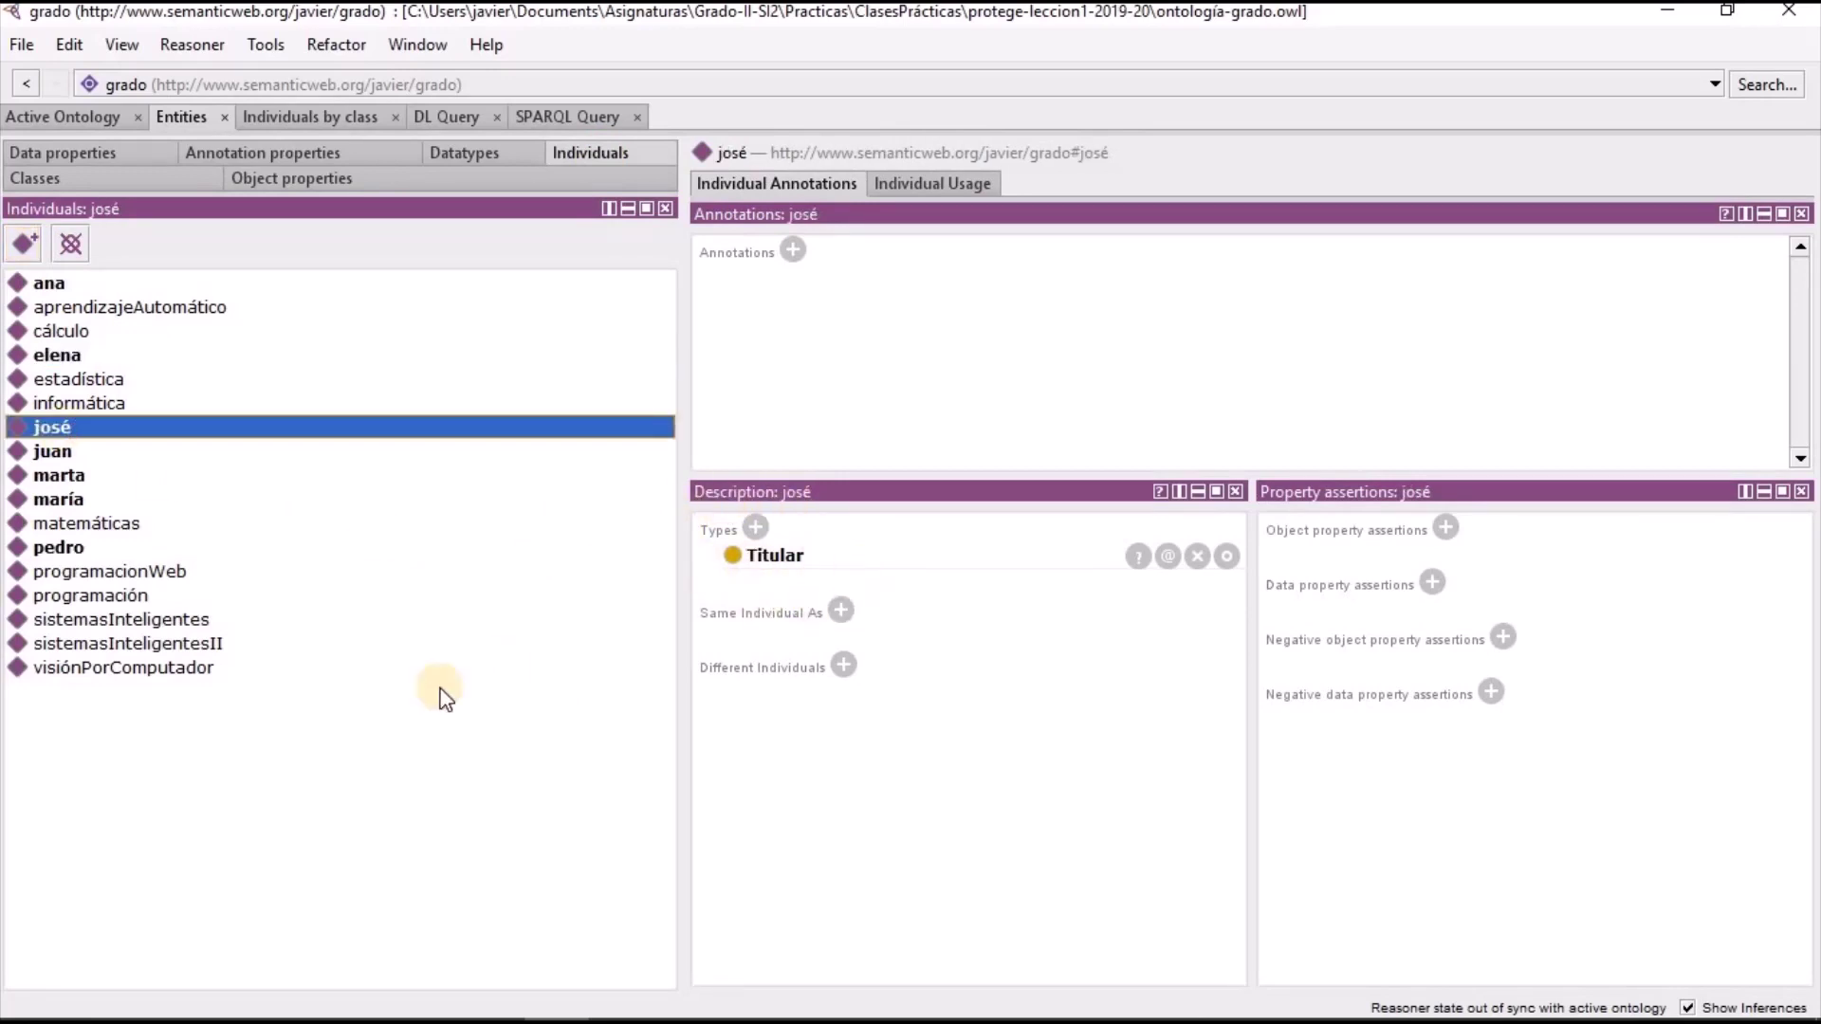
click(71, 550)
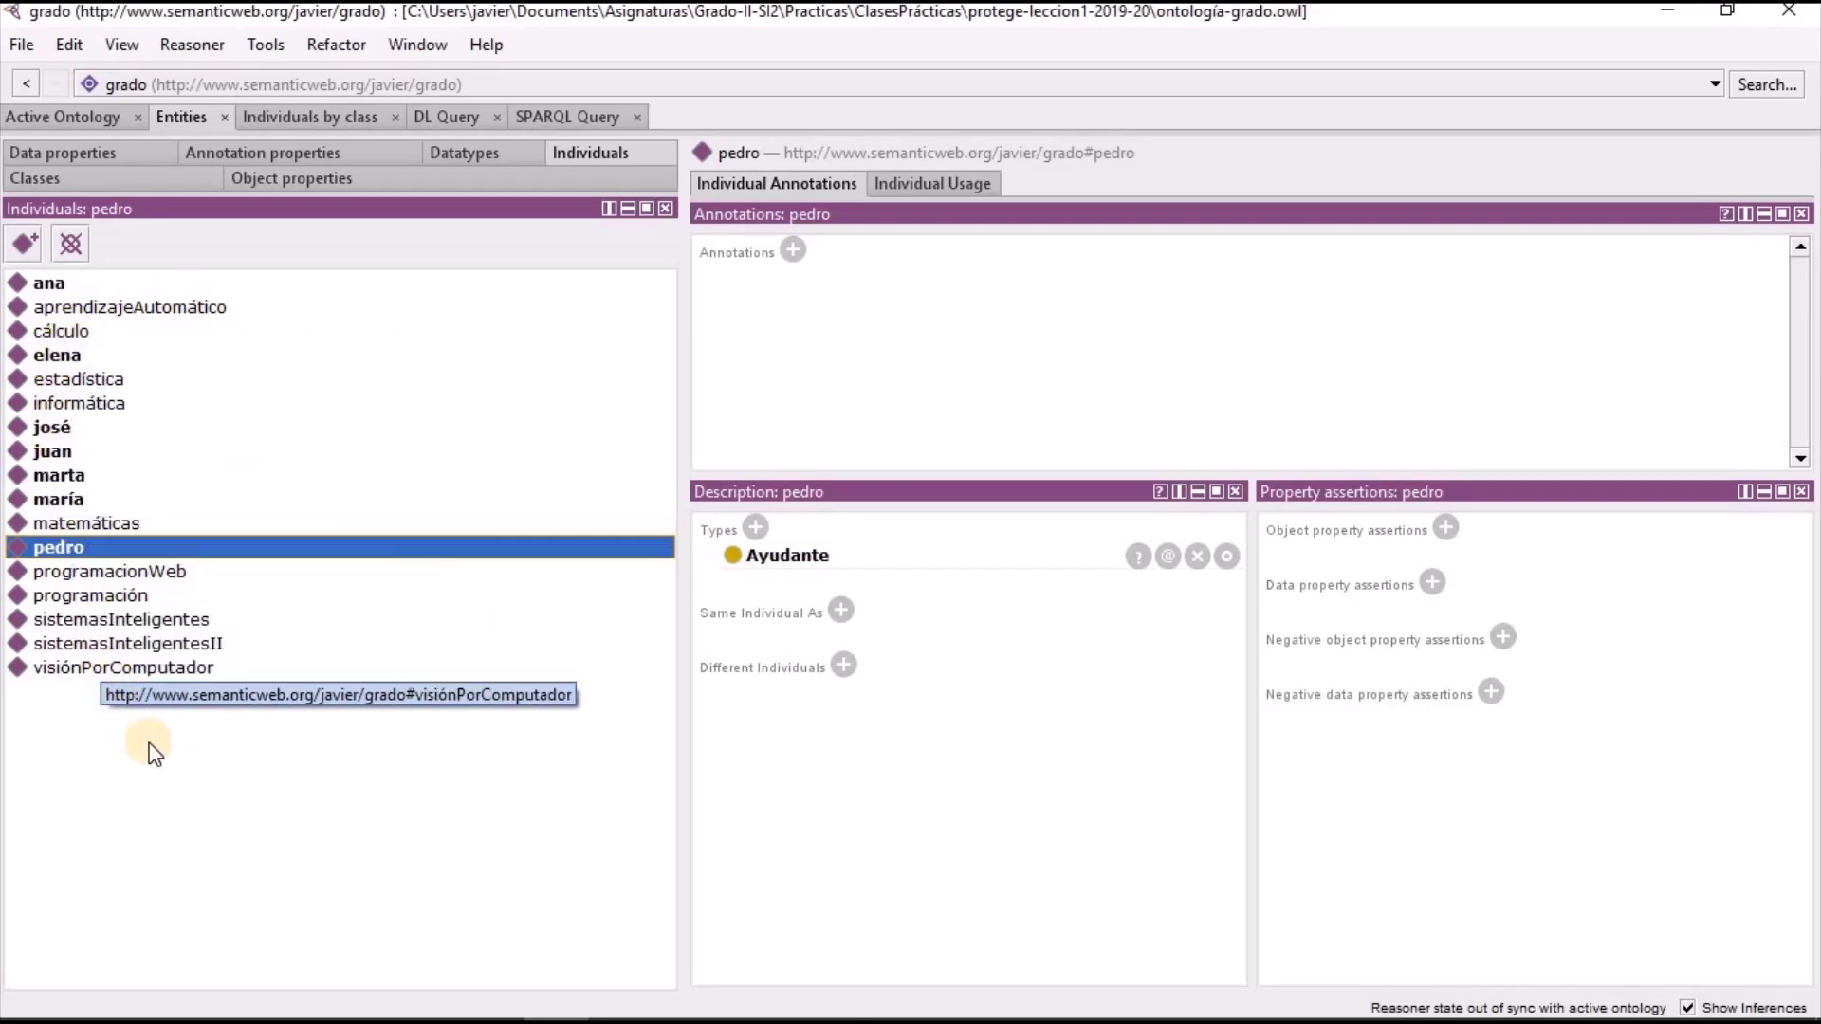
Switch to Ejemplo Clase Ontología Grados.pdf, examine the professors and subjects tables, and return to the ontology in Protégé
key(alt+Tab)
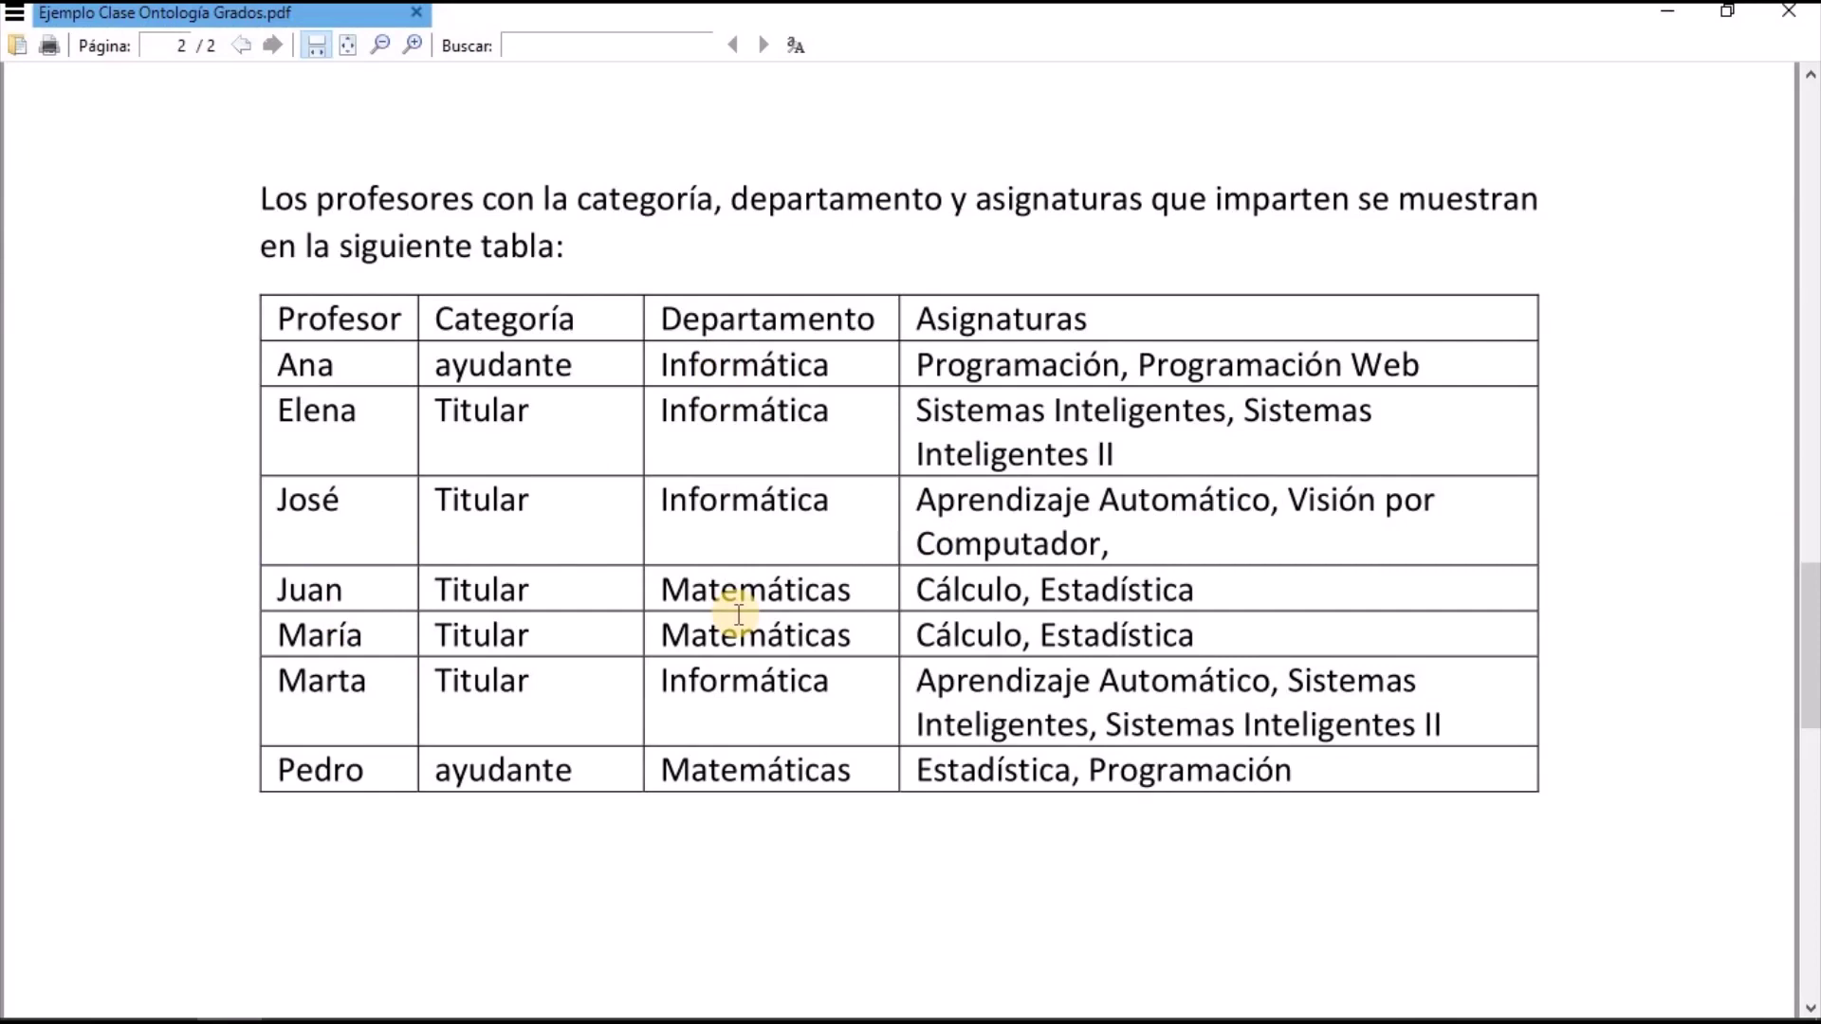
scroll(739, 615, up, 10)
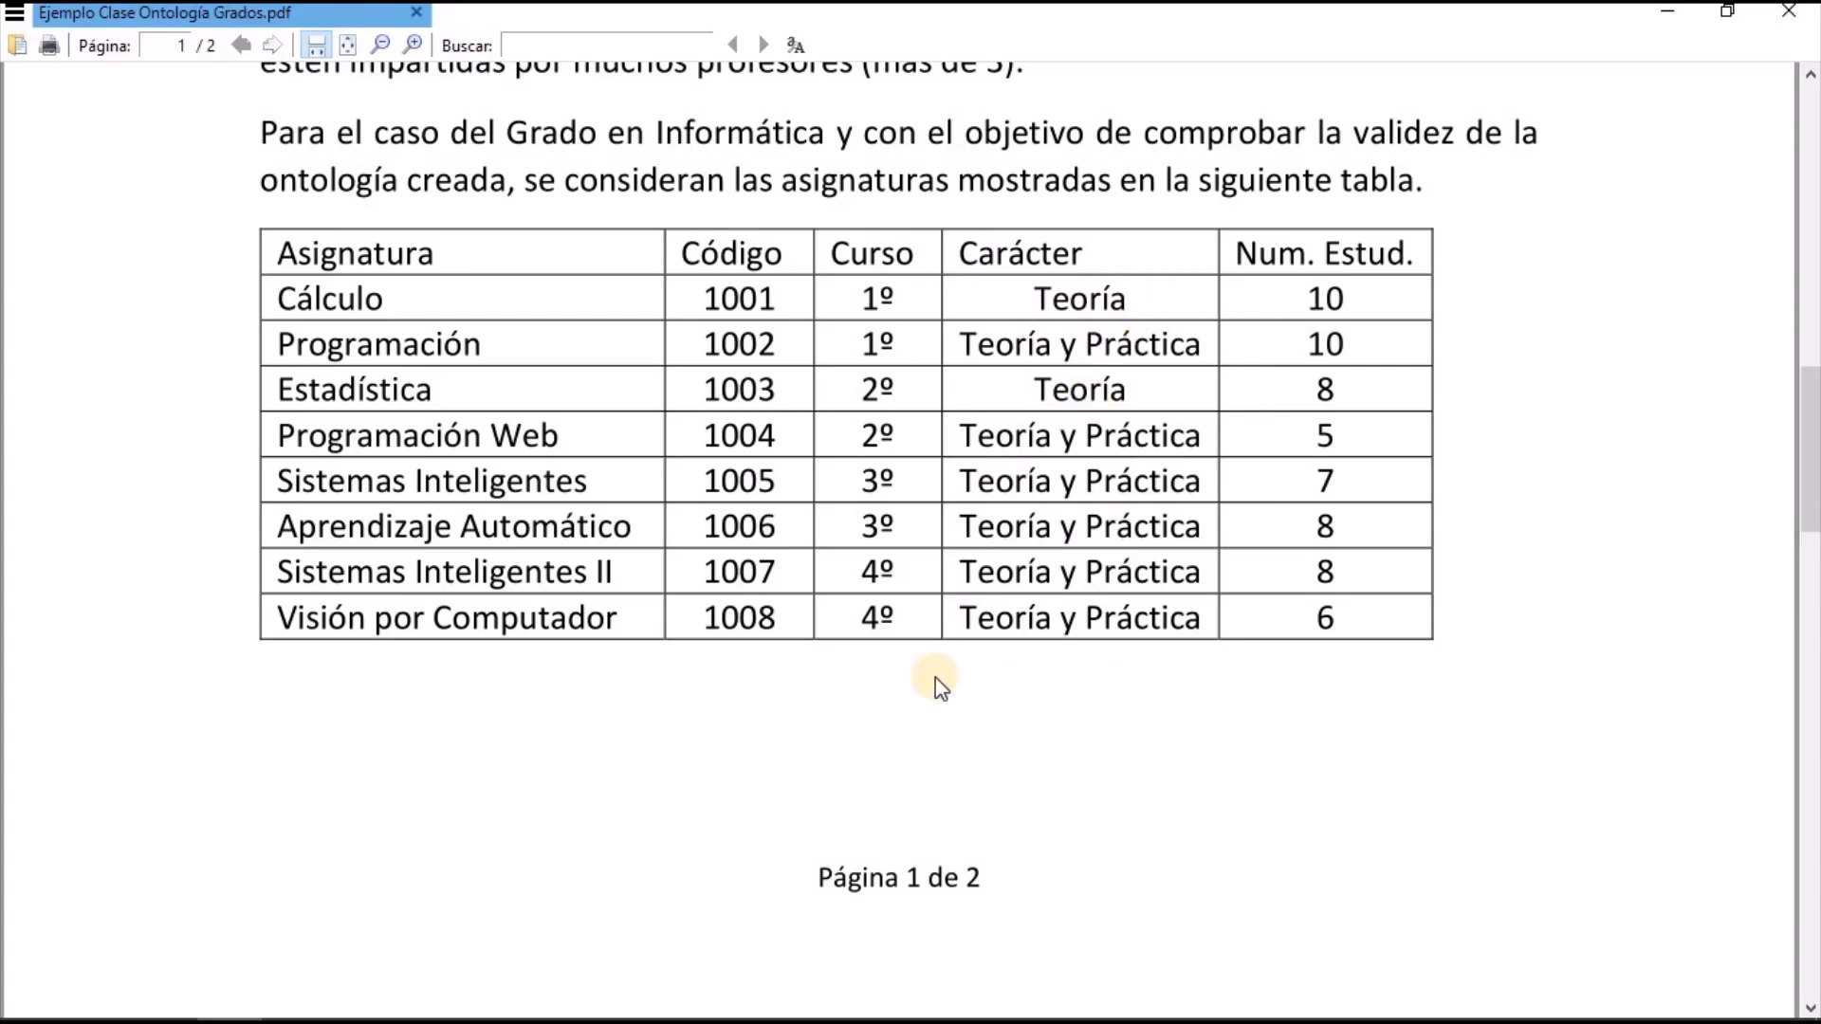
key(alt+Tab)
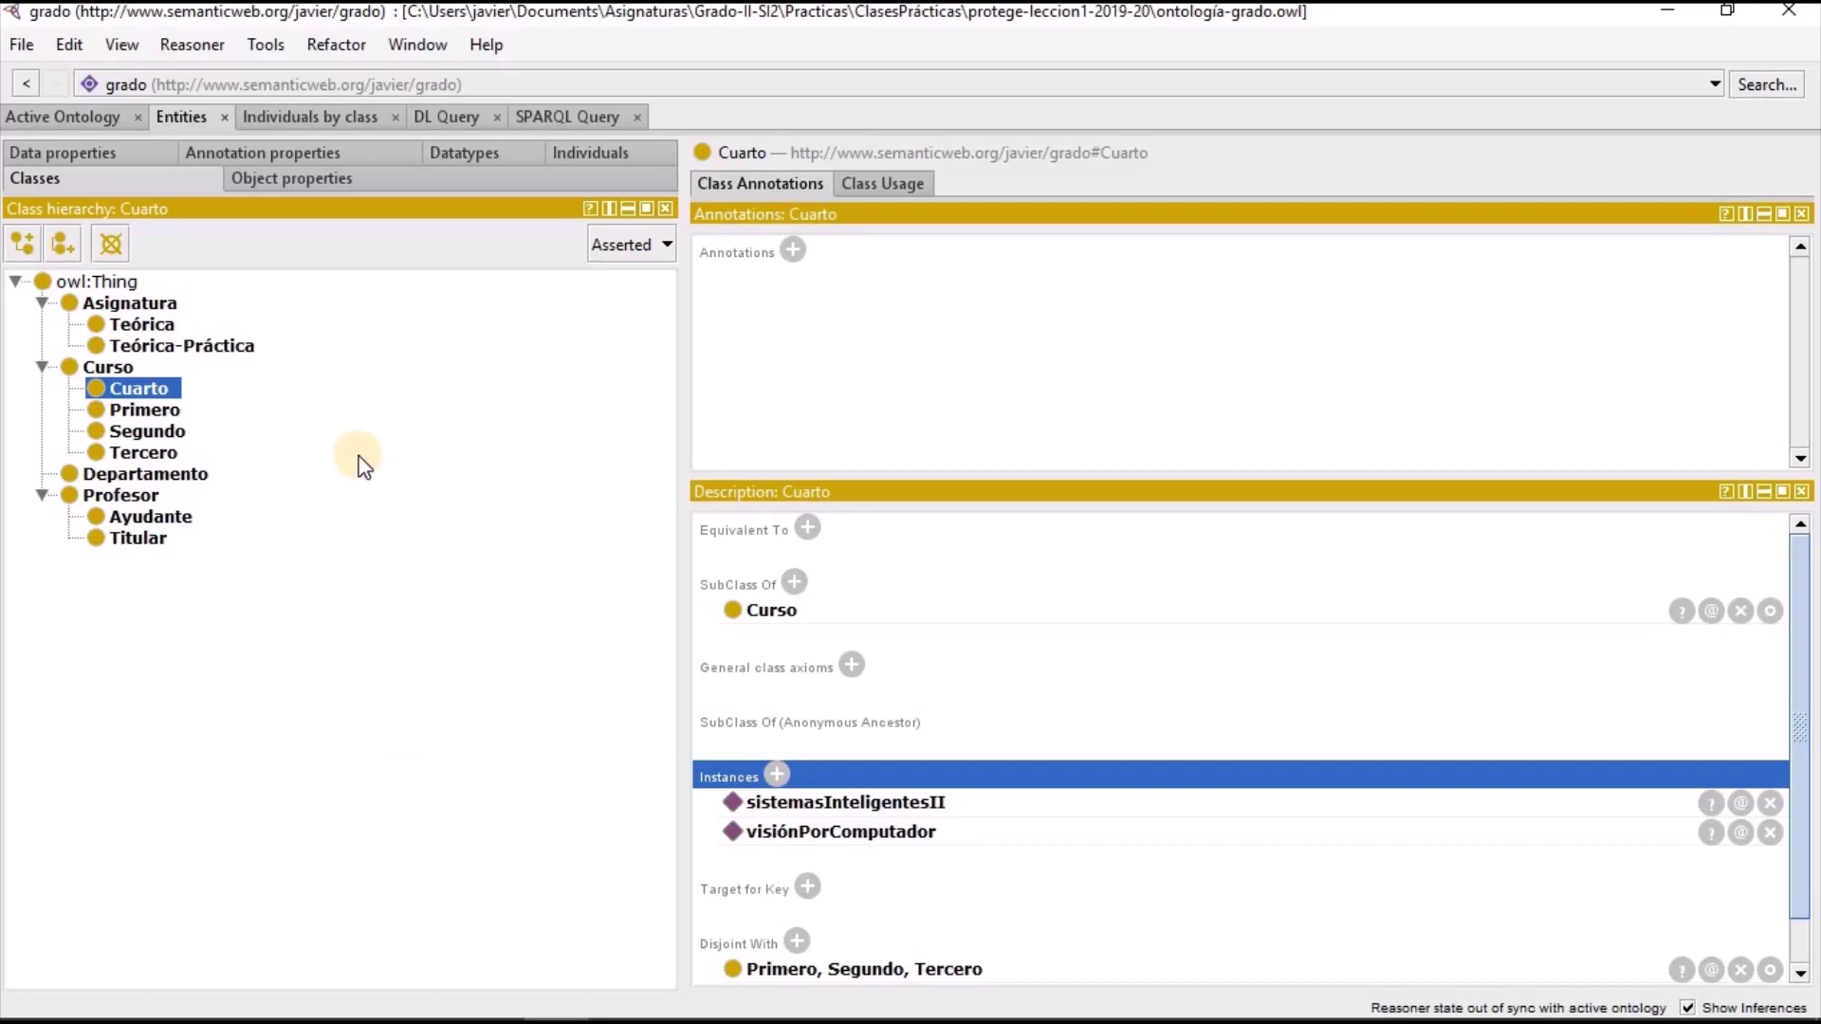
Review the instances of Teórica, Teórica-Práctica, Departamento, Primero and Segundo, consulting the PDF's subjects table
click(154, 322)
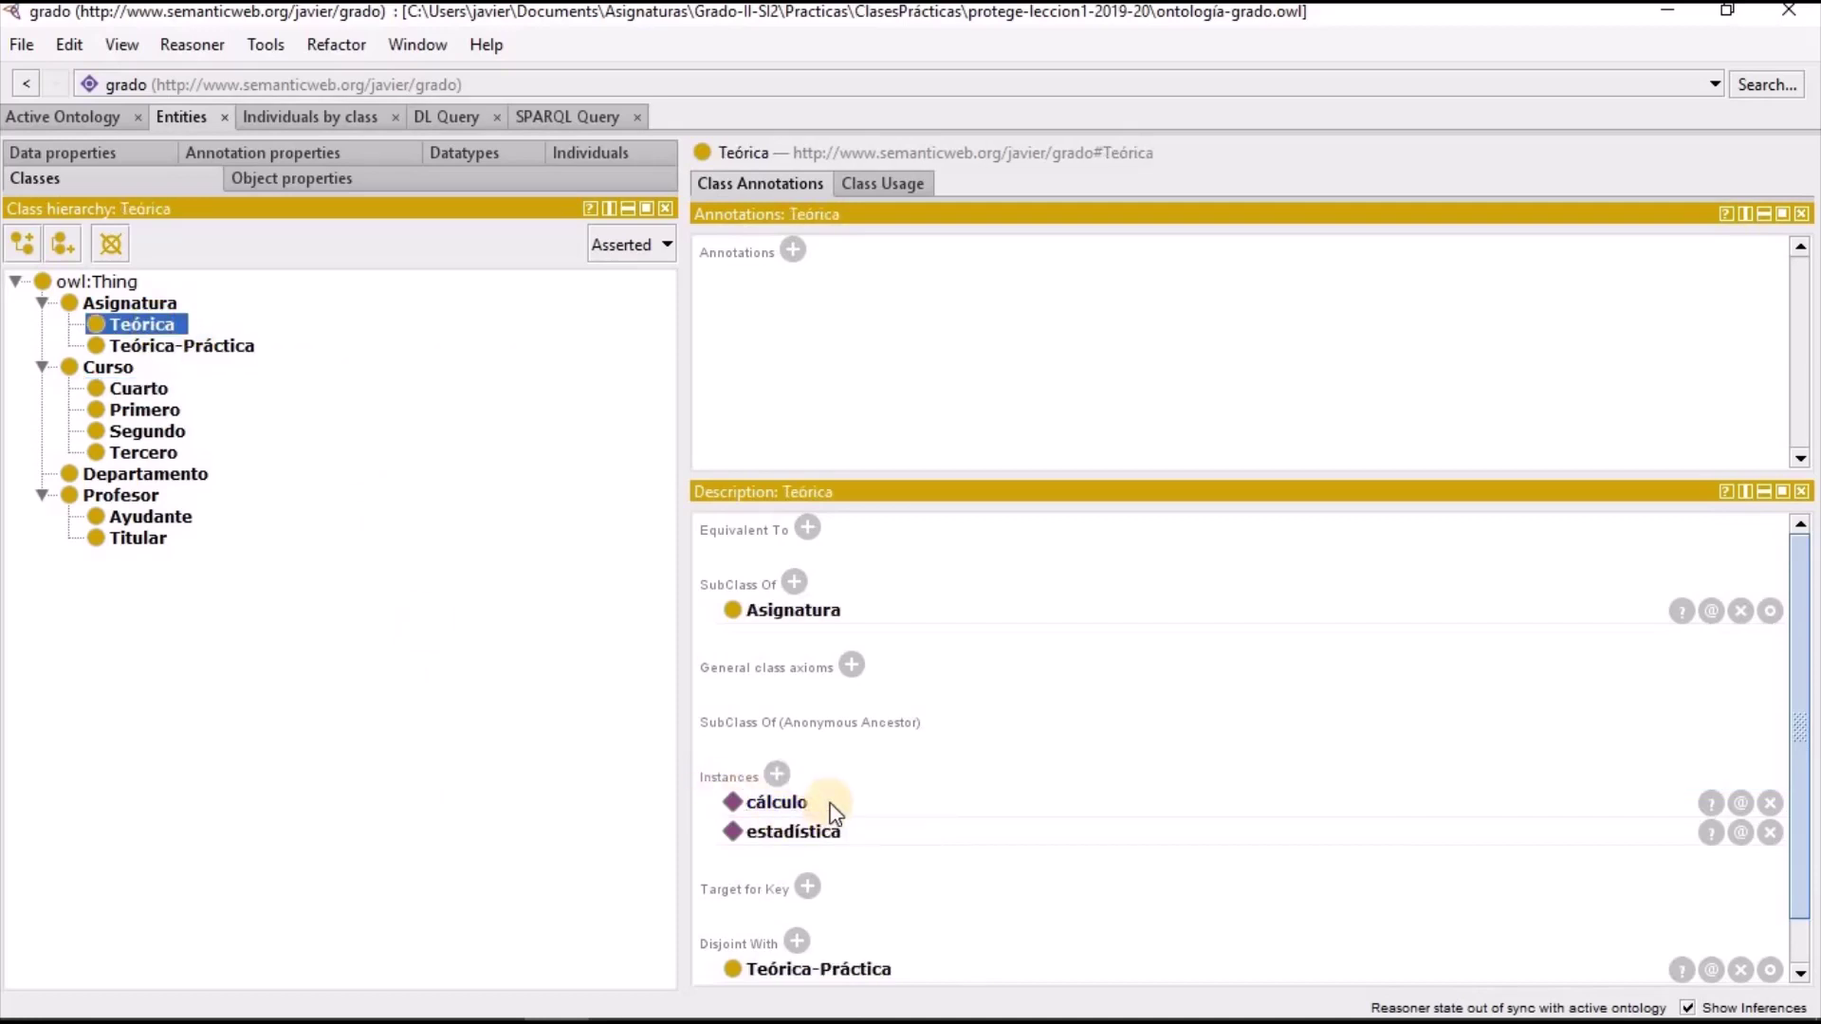
key(alt+Tab)
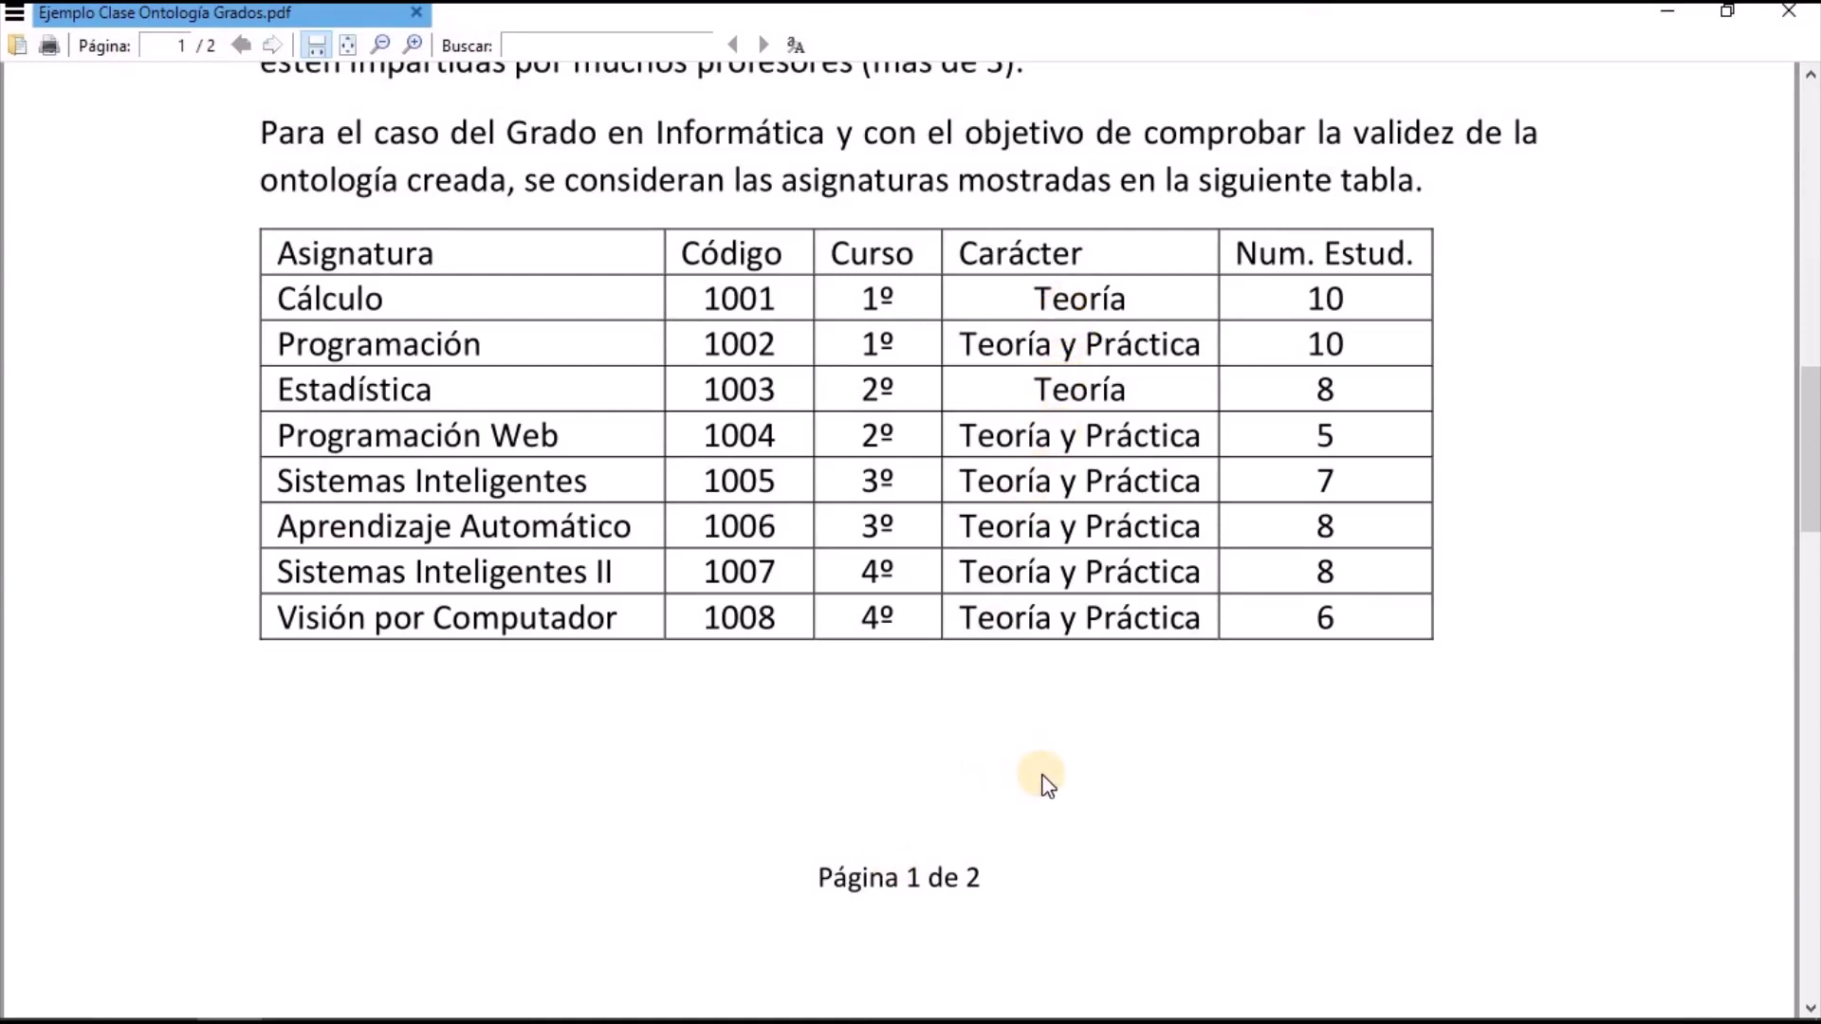
key(alt+Tab)
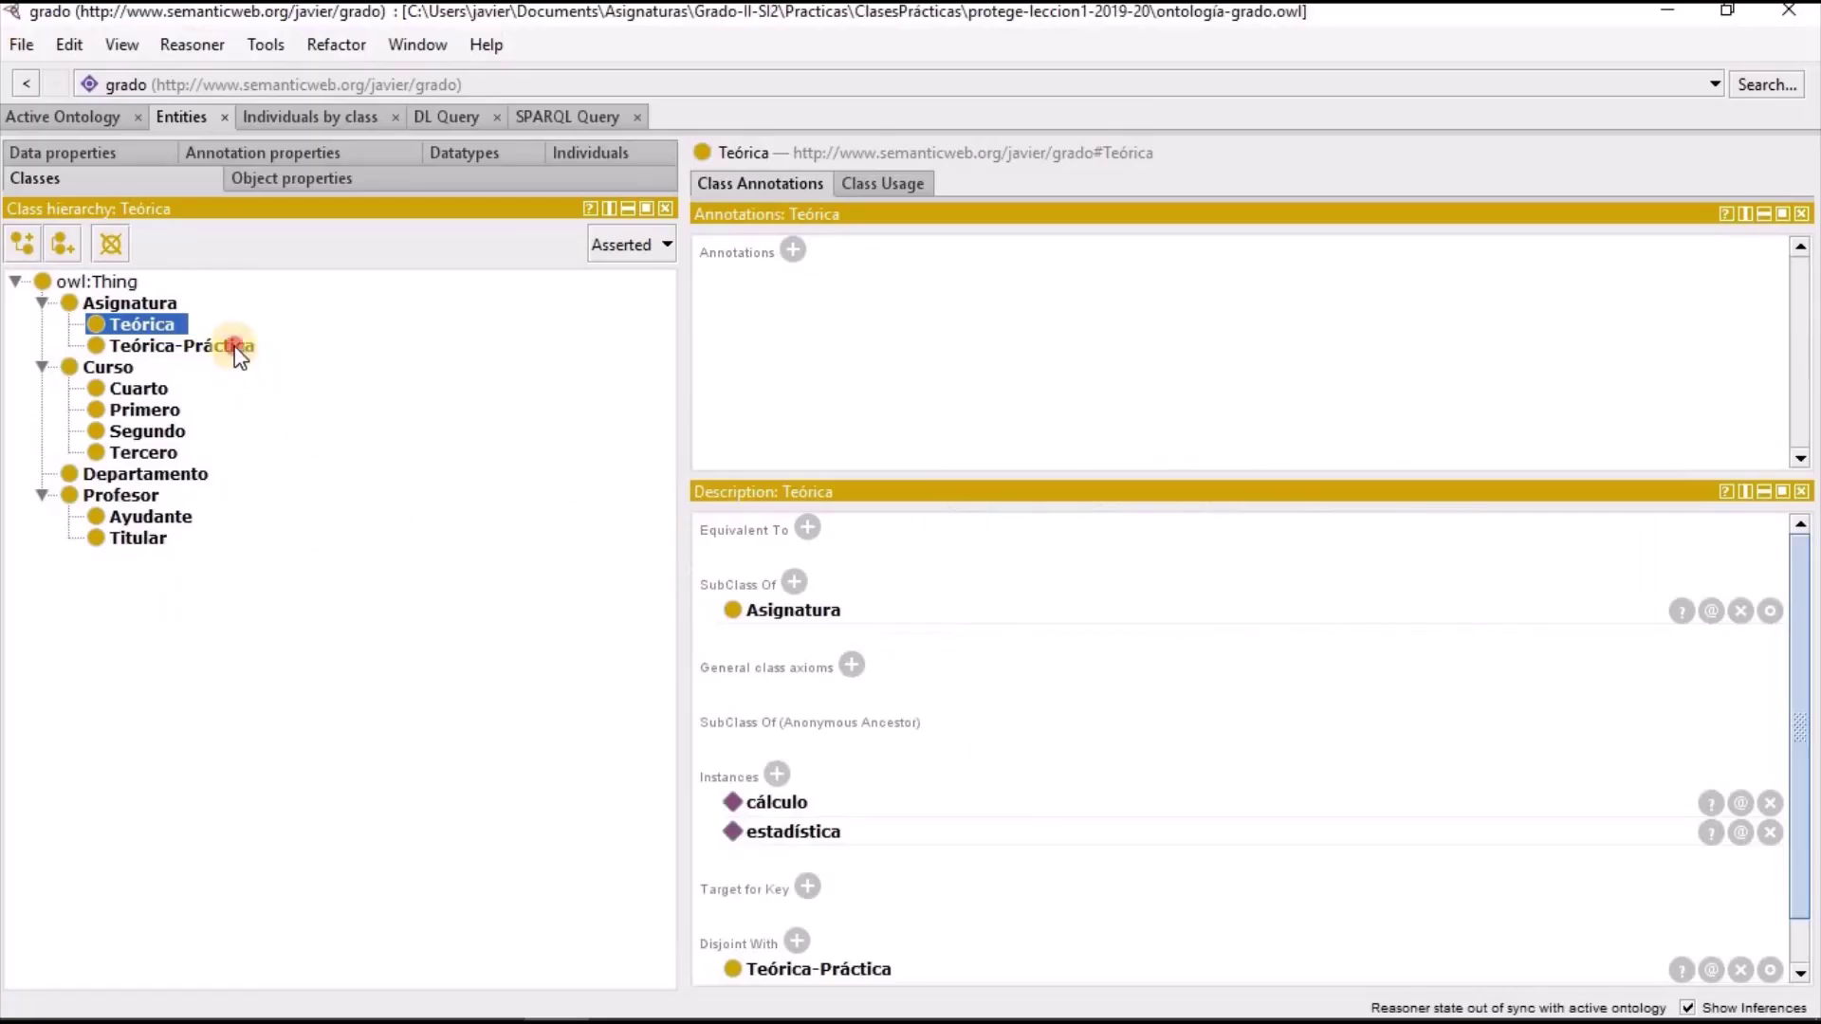
click(237, 347)
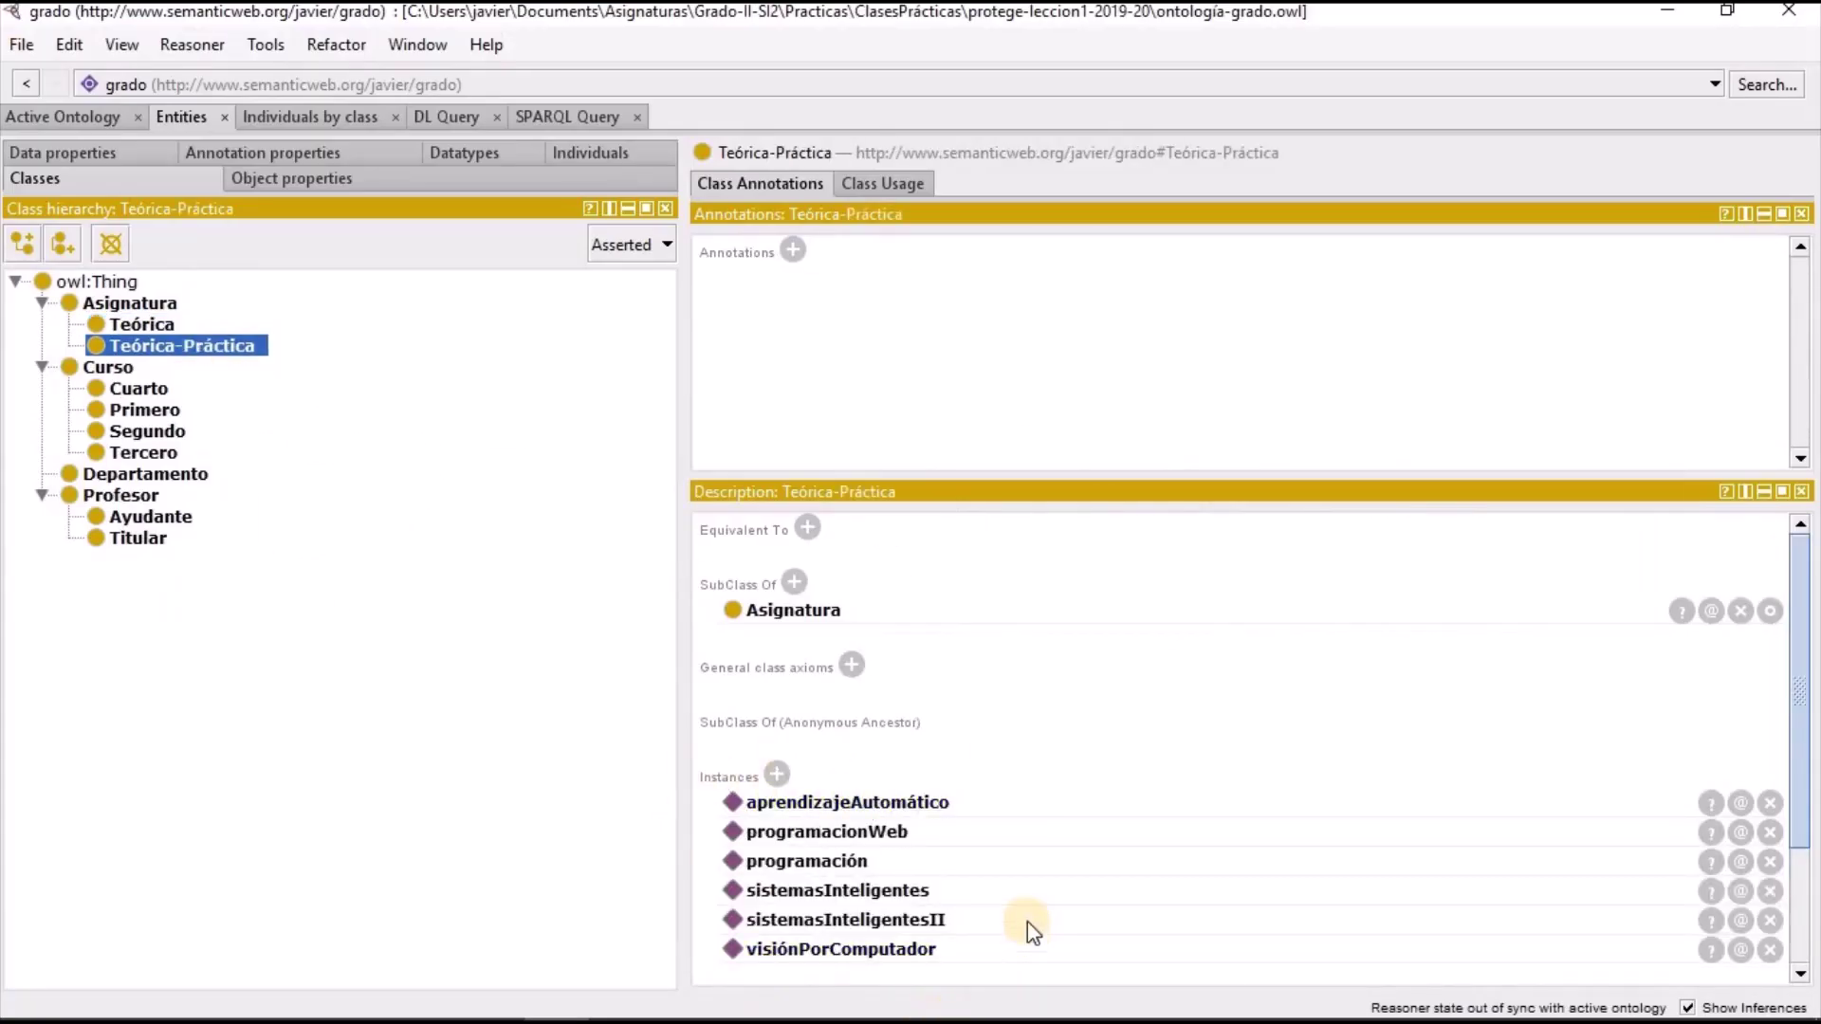
click(186, 479)
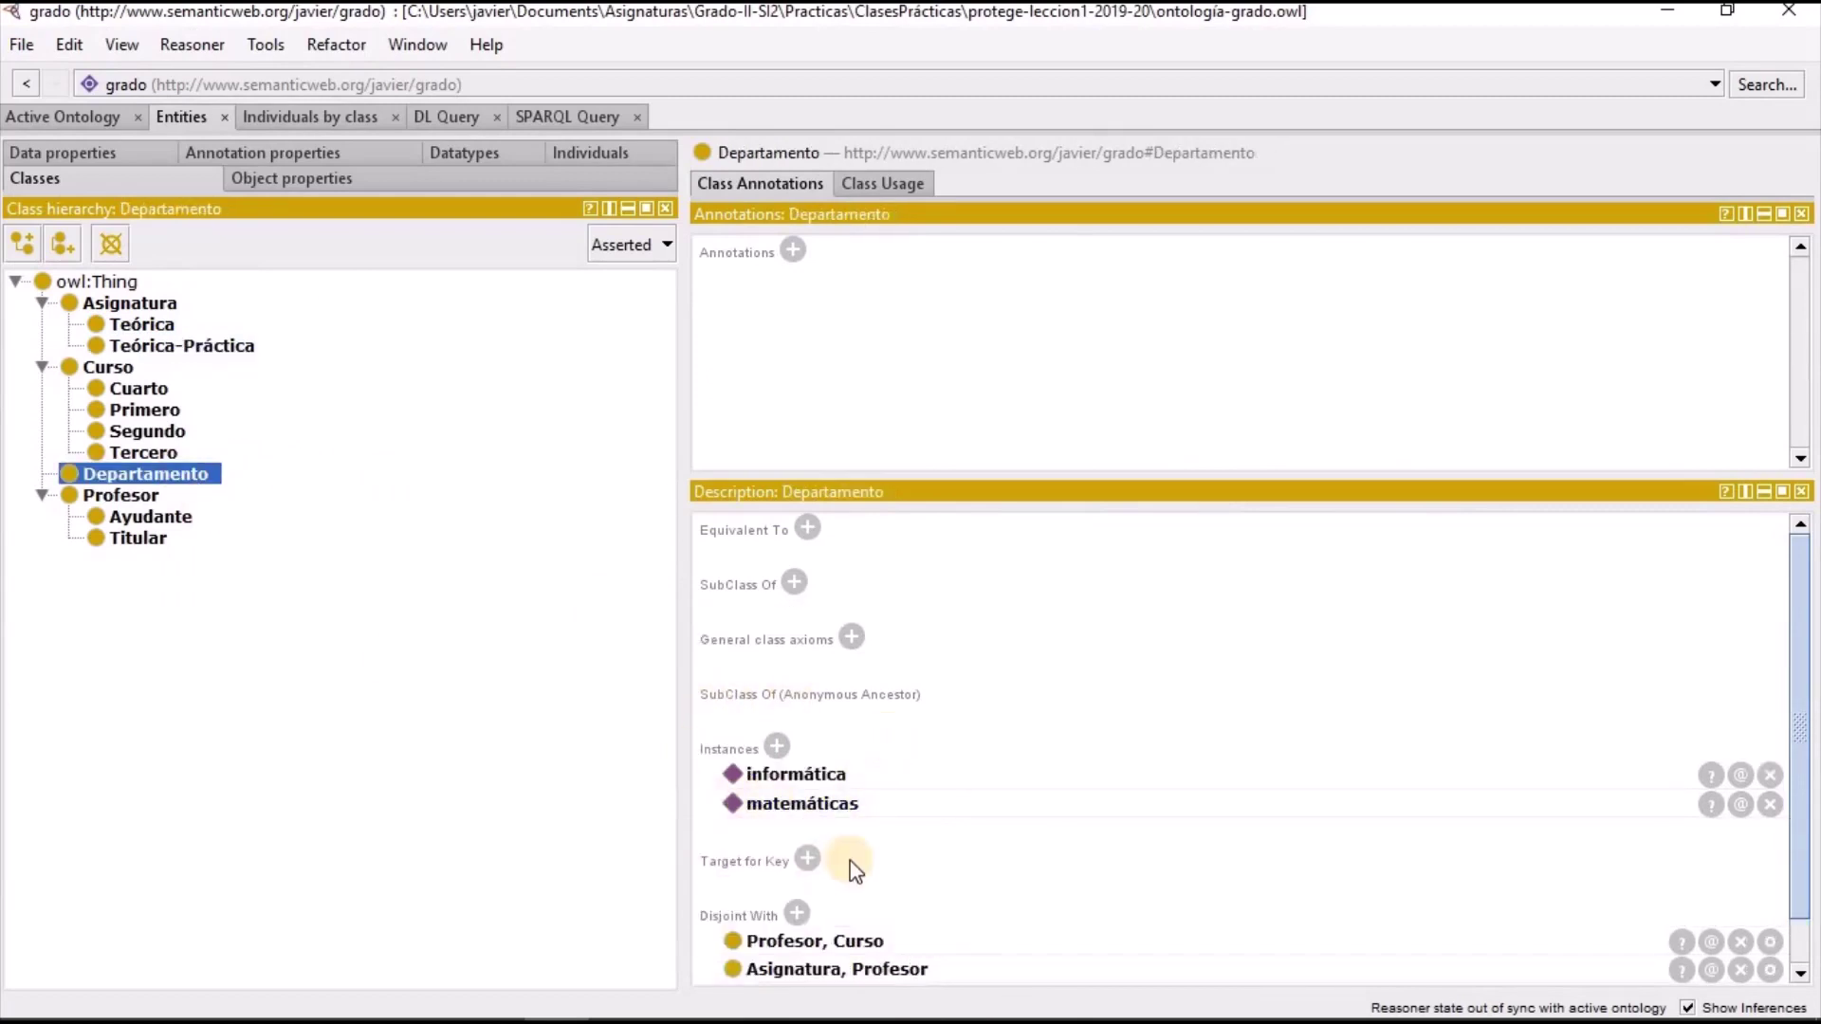
click(150, 413)
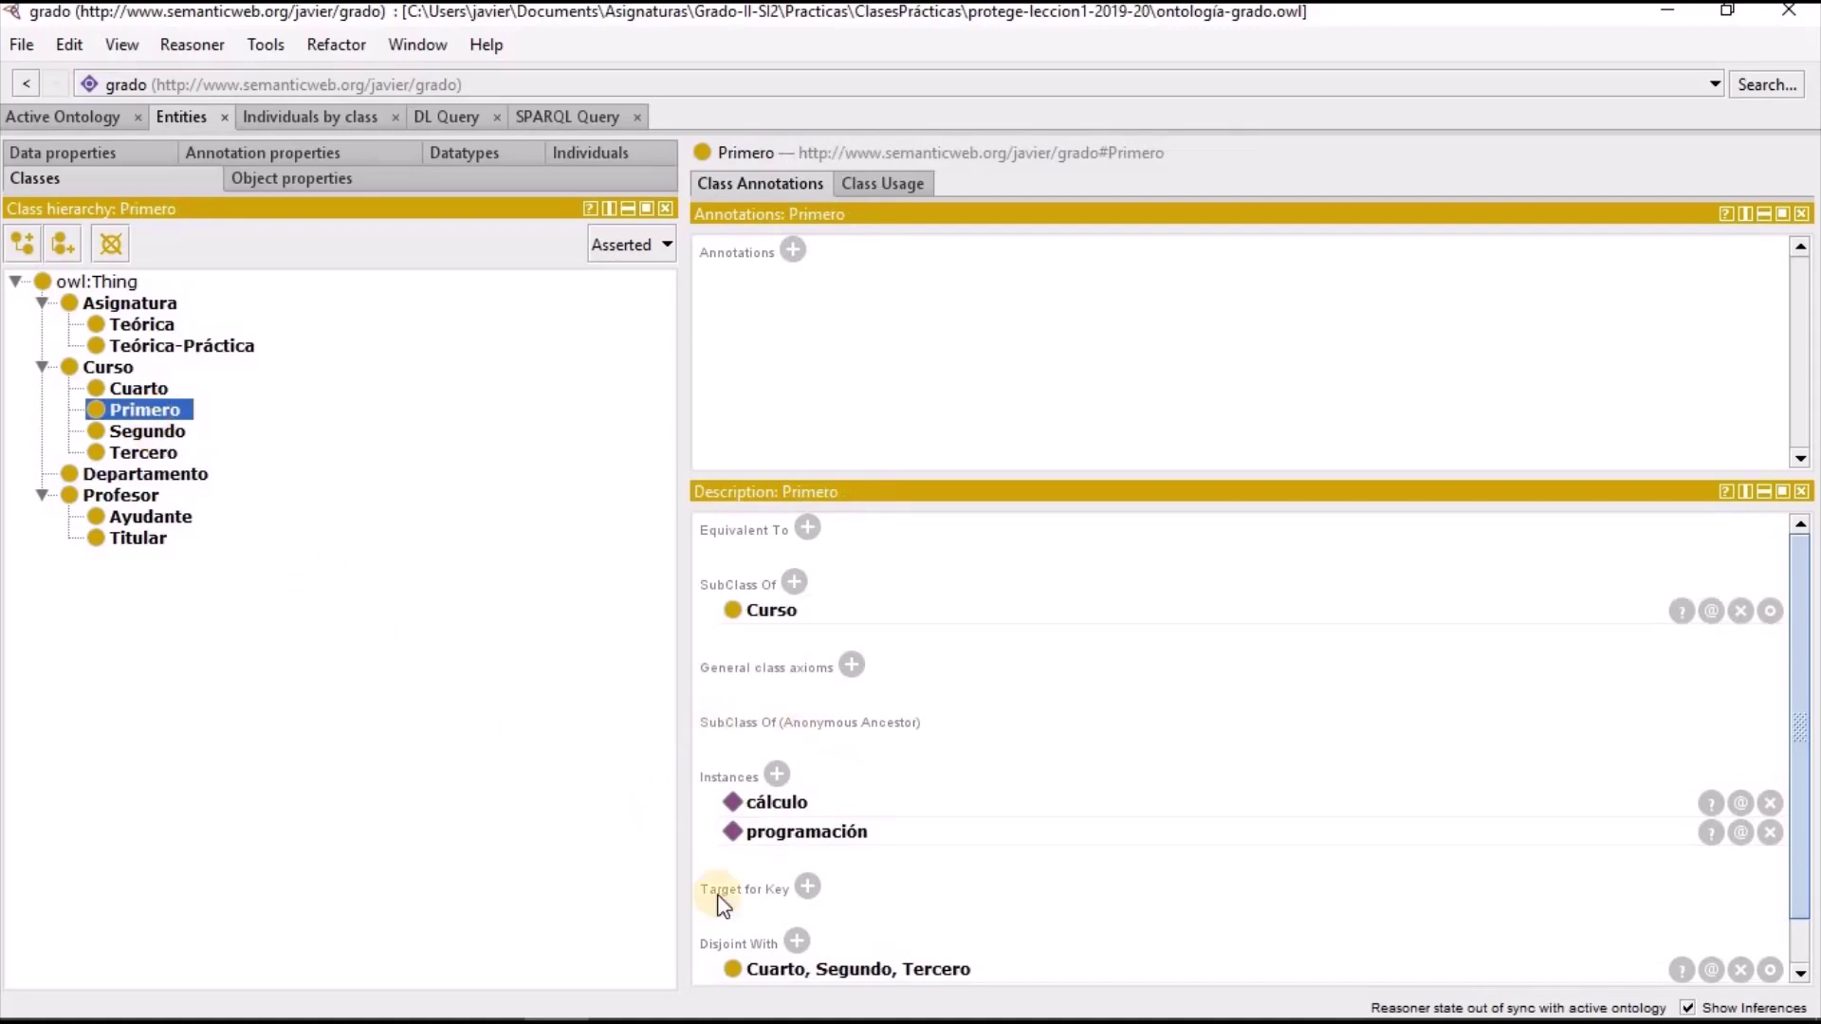
click(138, 431)
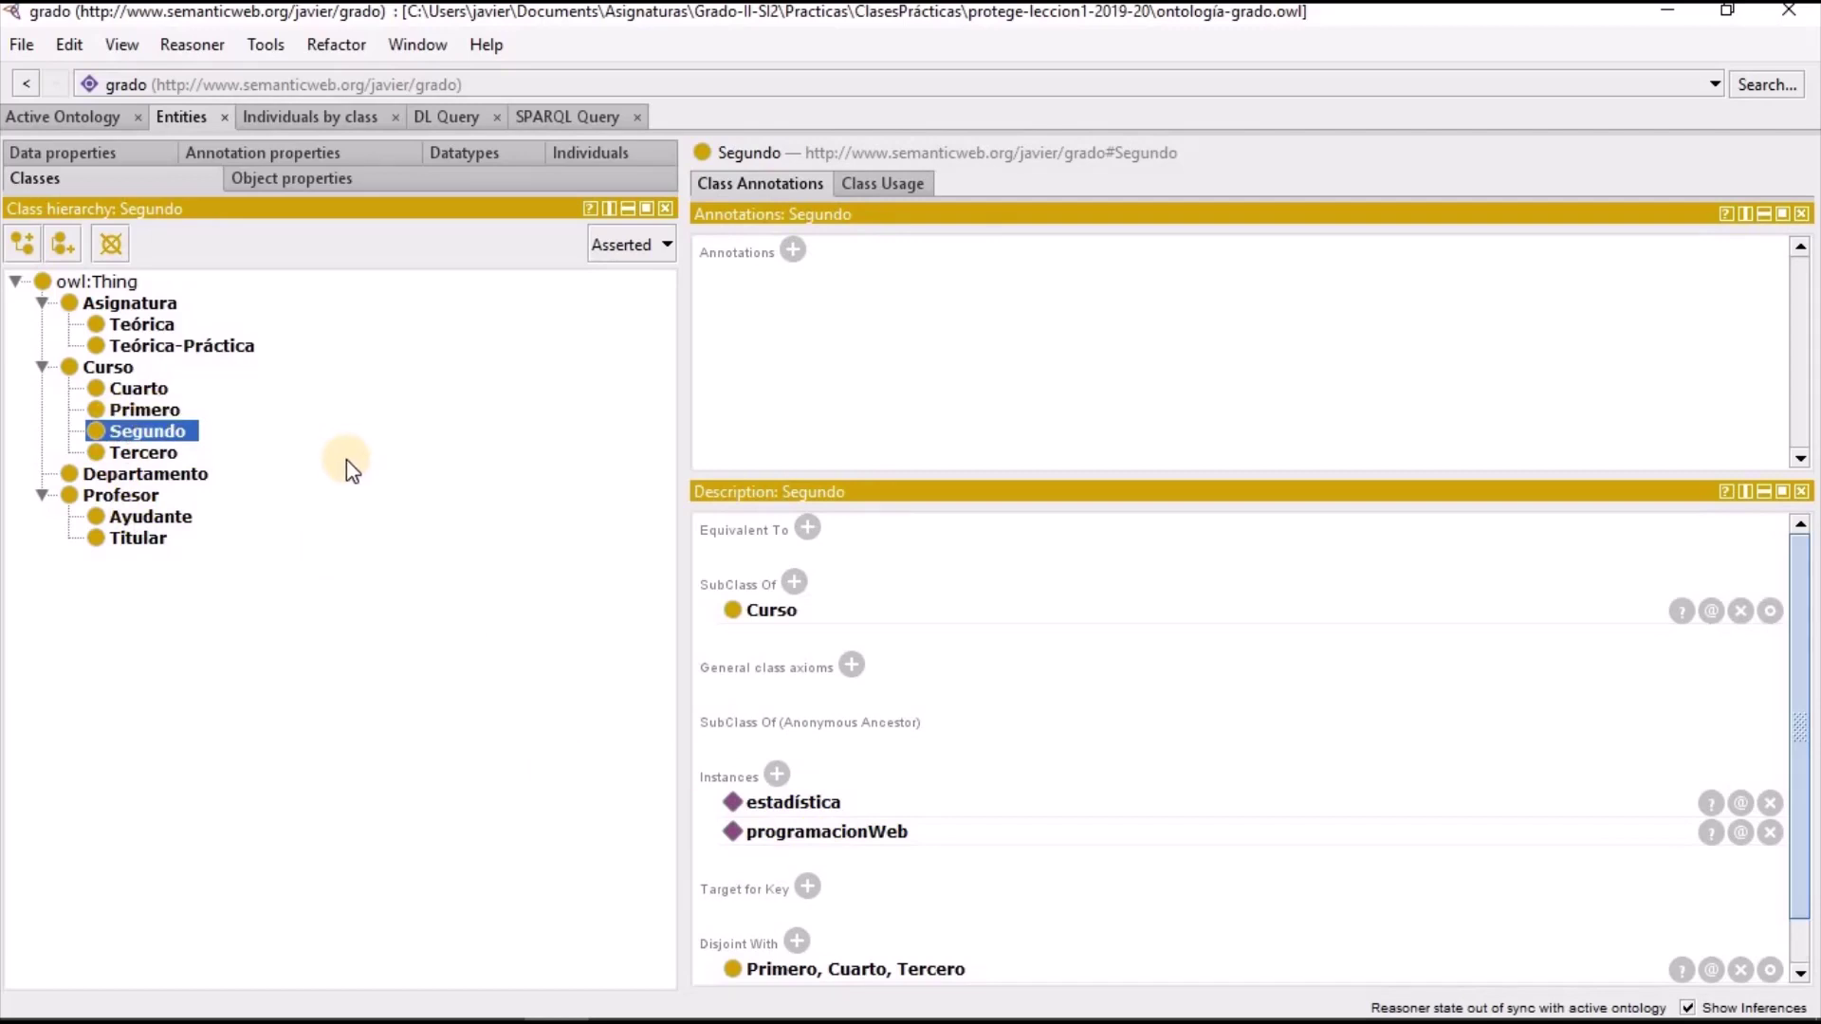
Check the types assigned to the estadística and informática individuals, and synchronize the reasoner with the ontology
click(600, 155)
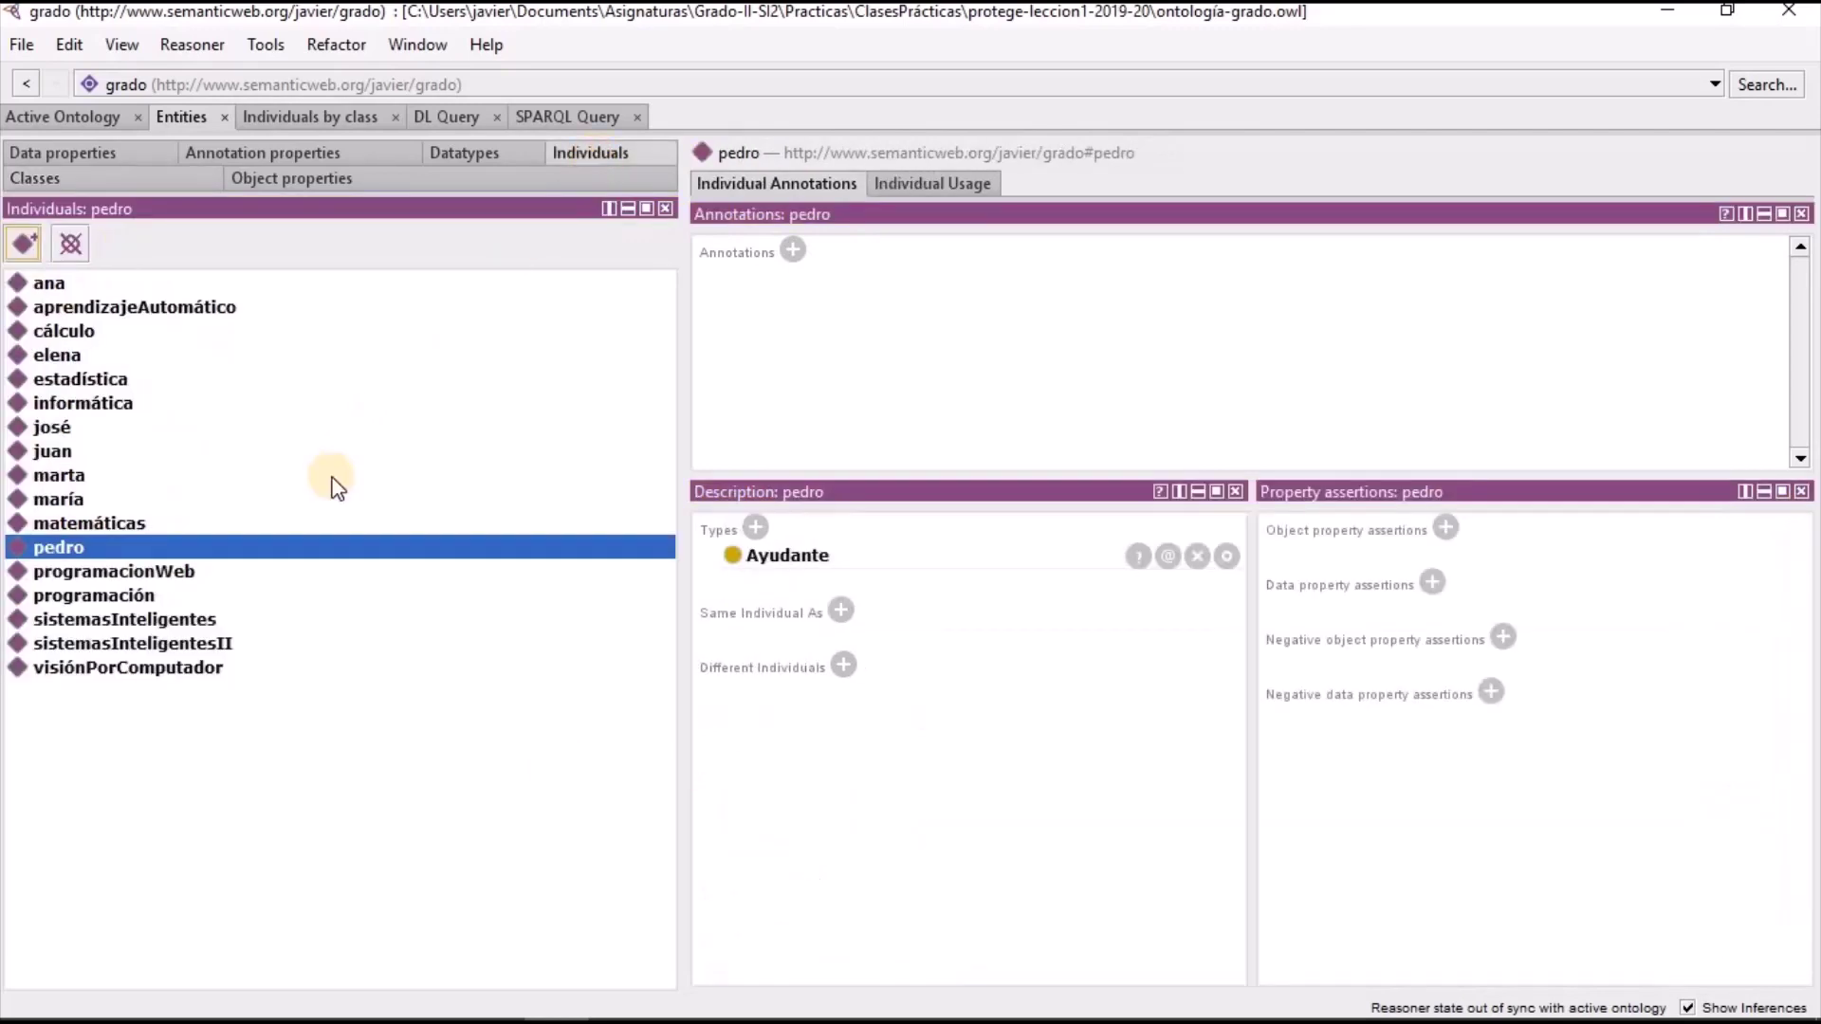
click(83, 379)
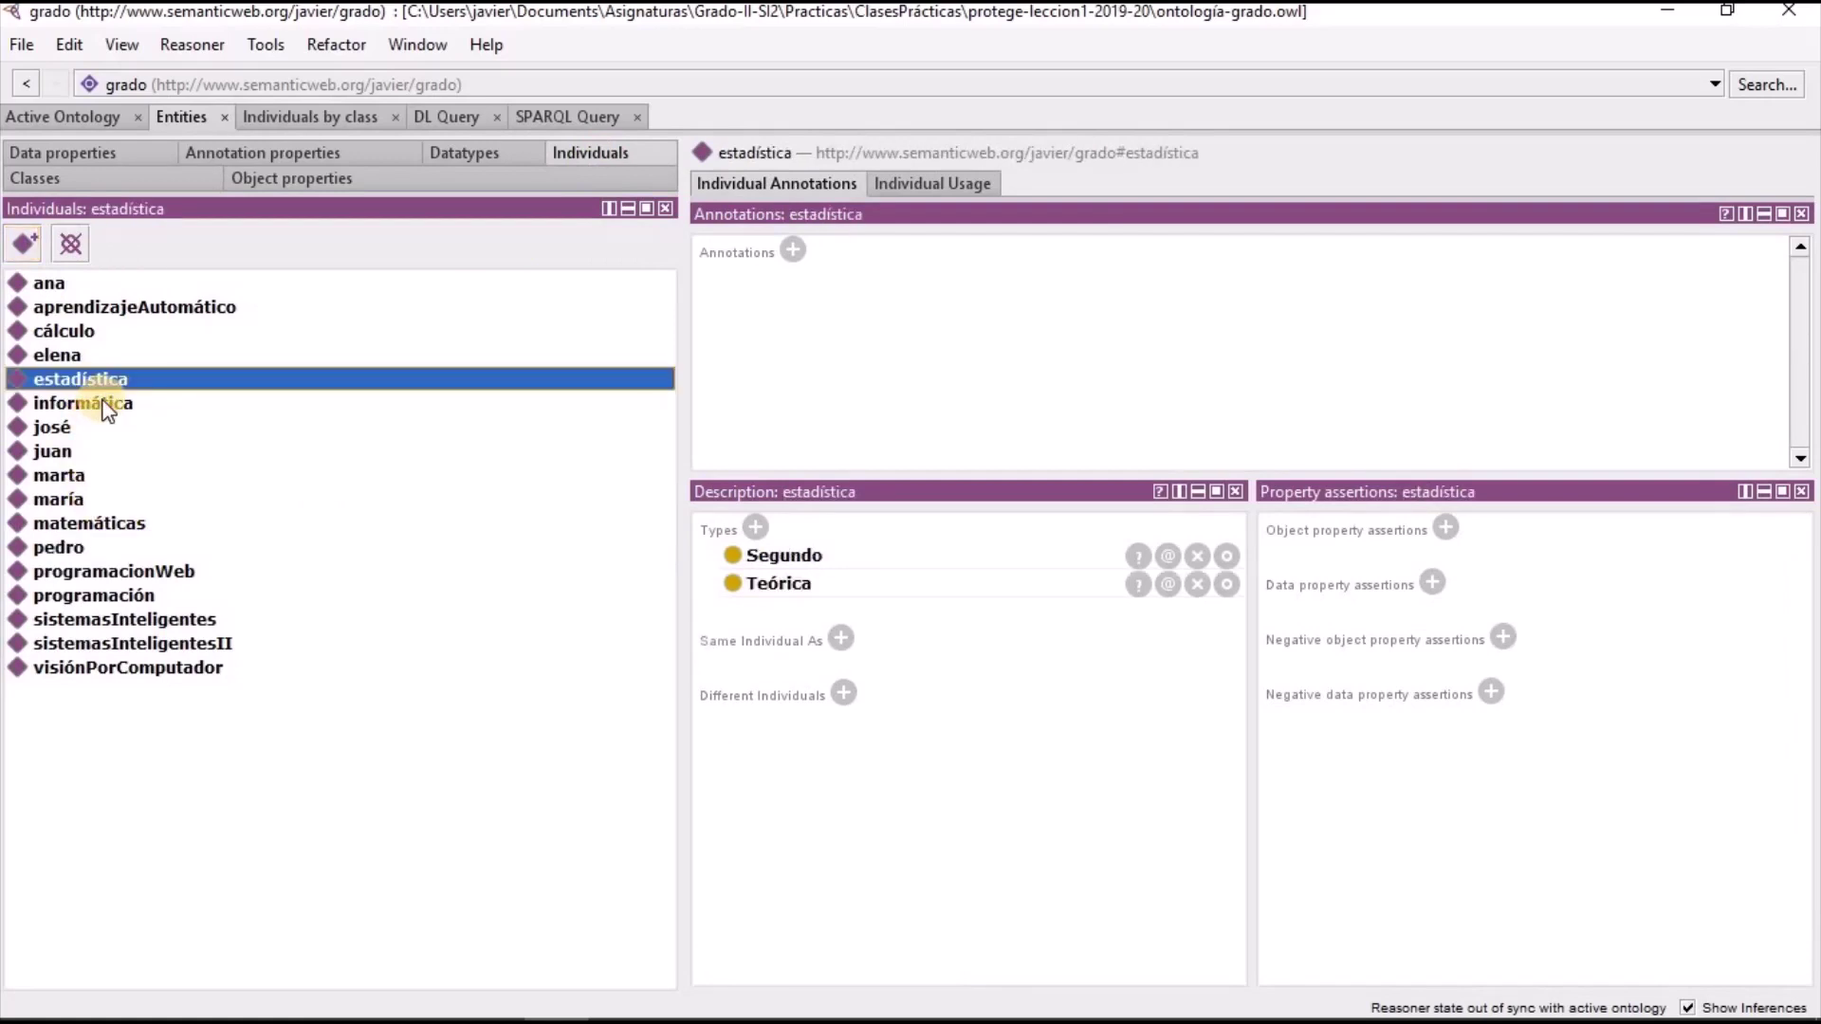
click(106, 406)
click(99, 377)
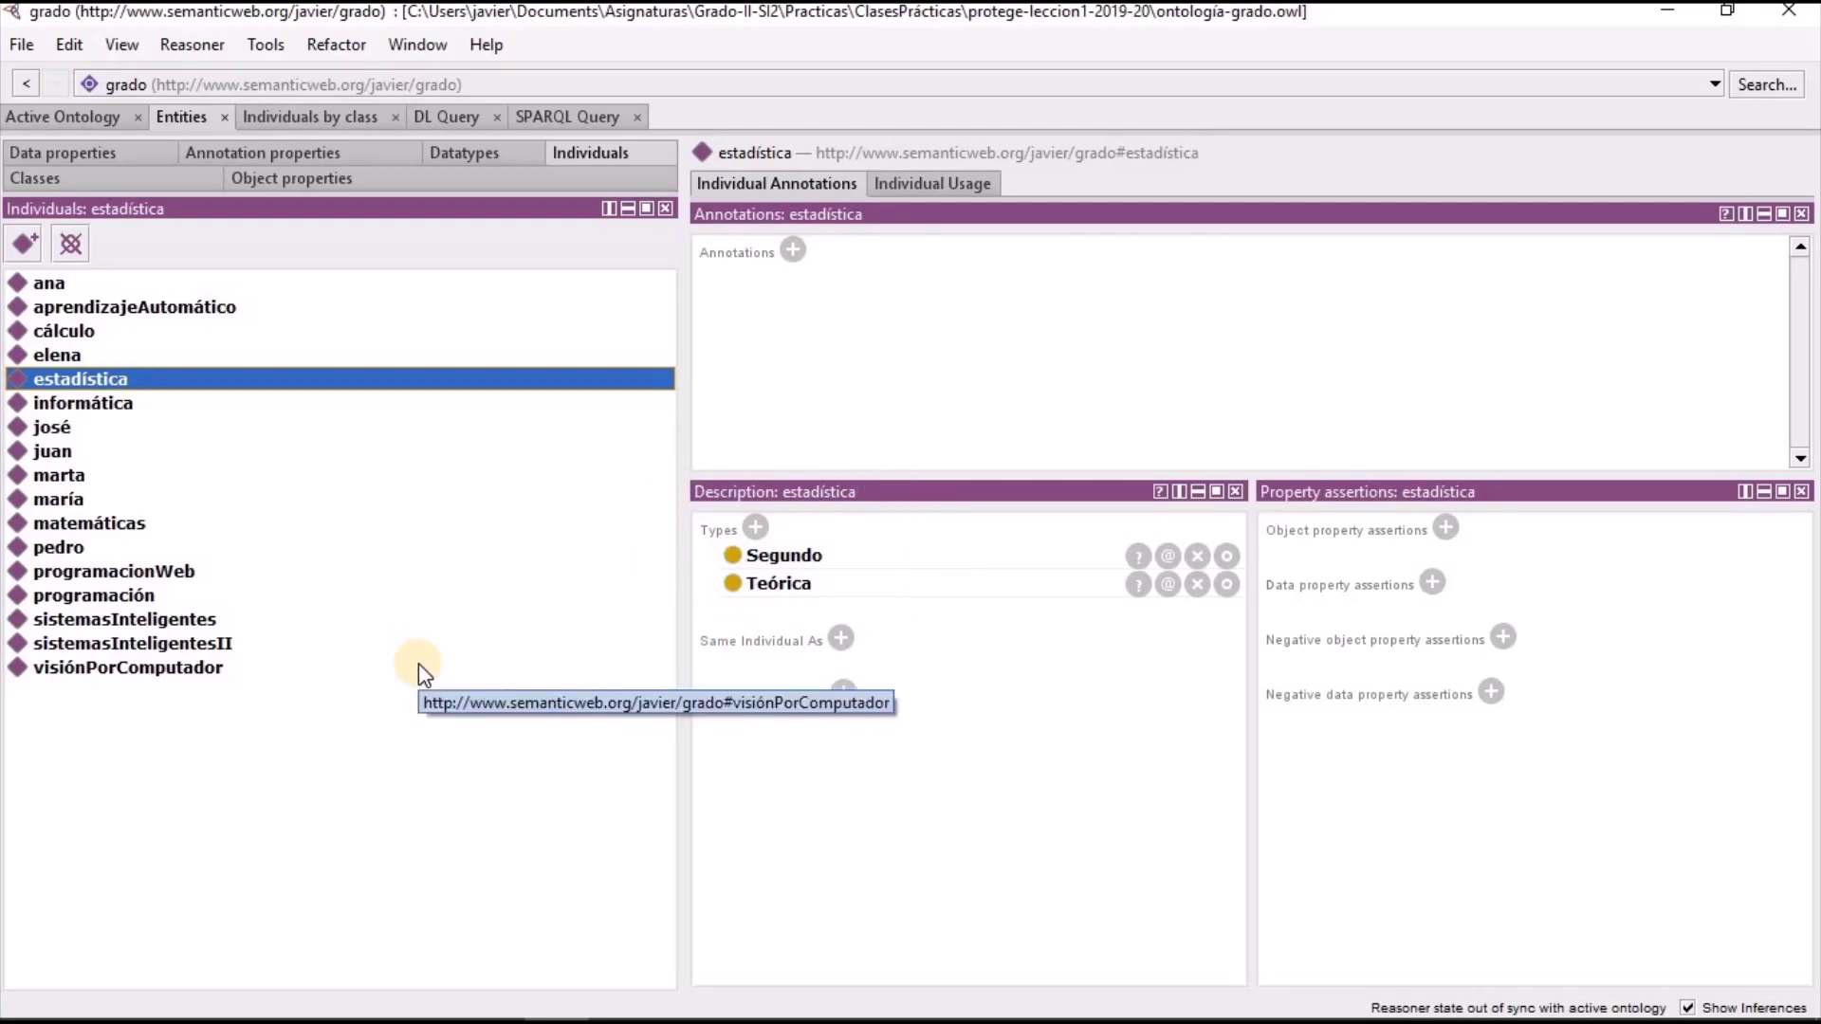
click(181, 43)
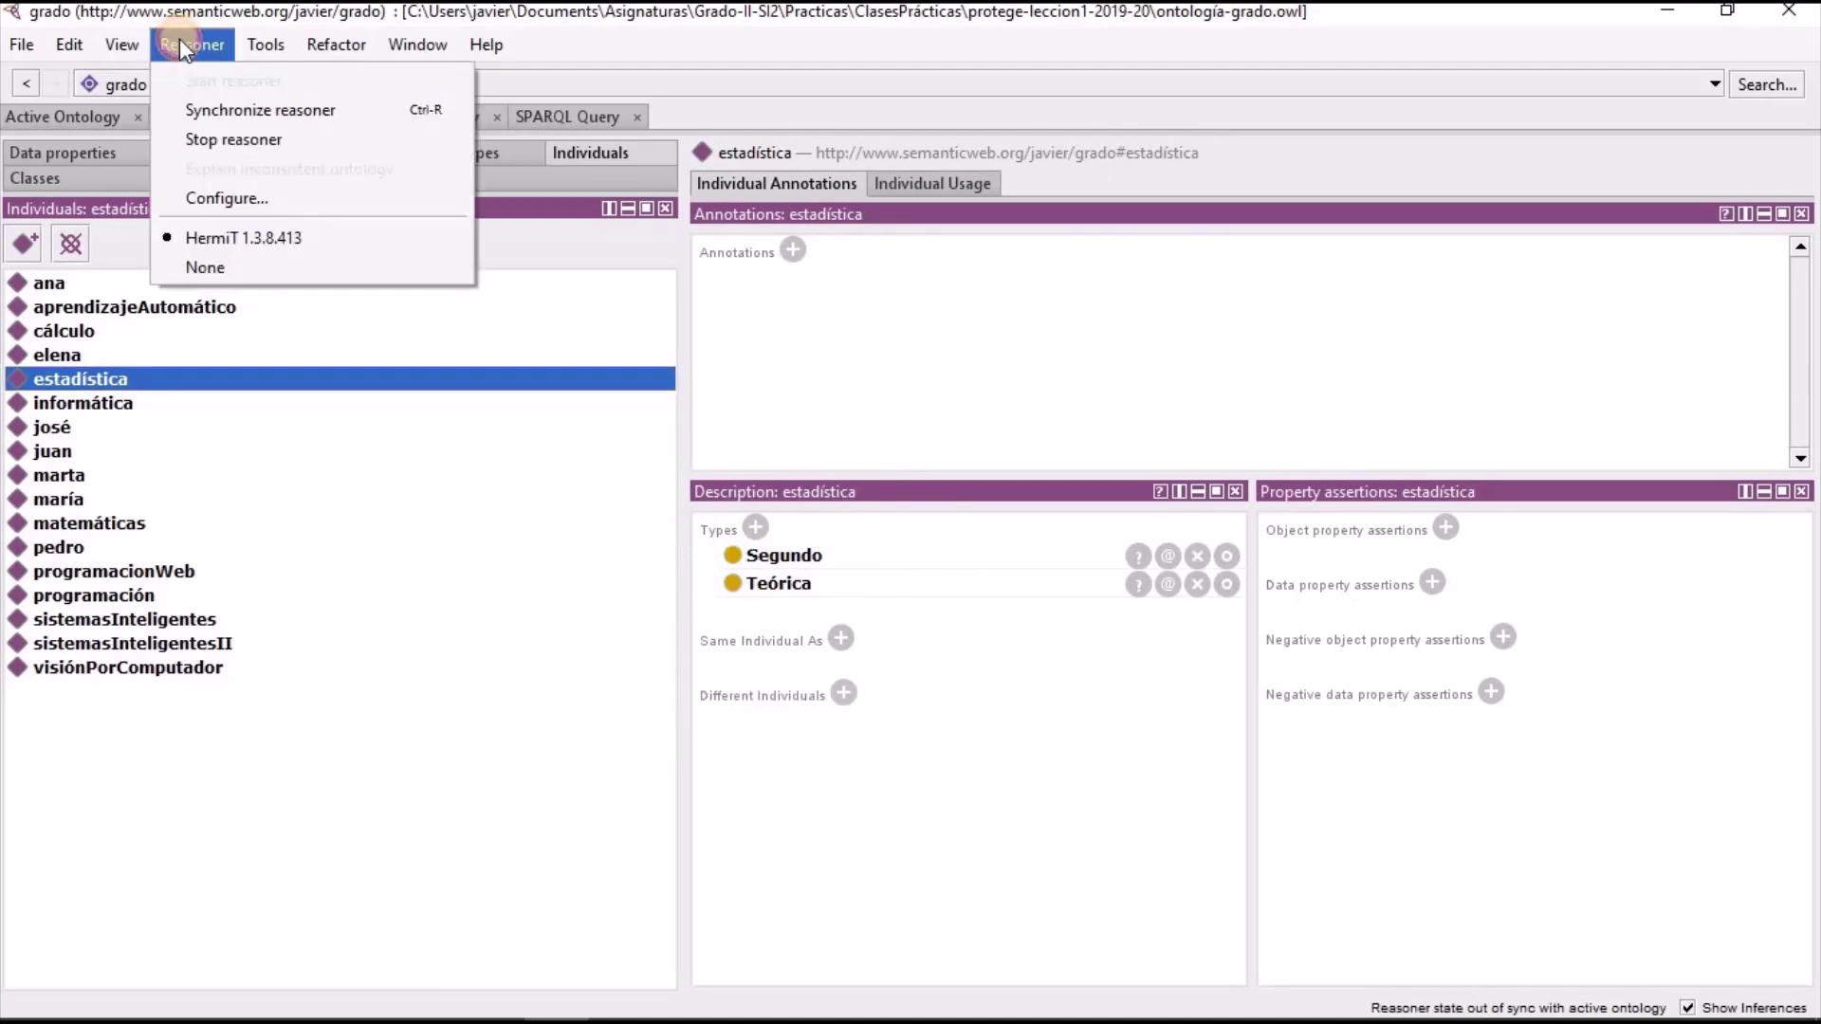
click(226, 109)
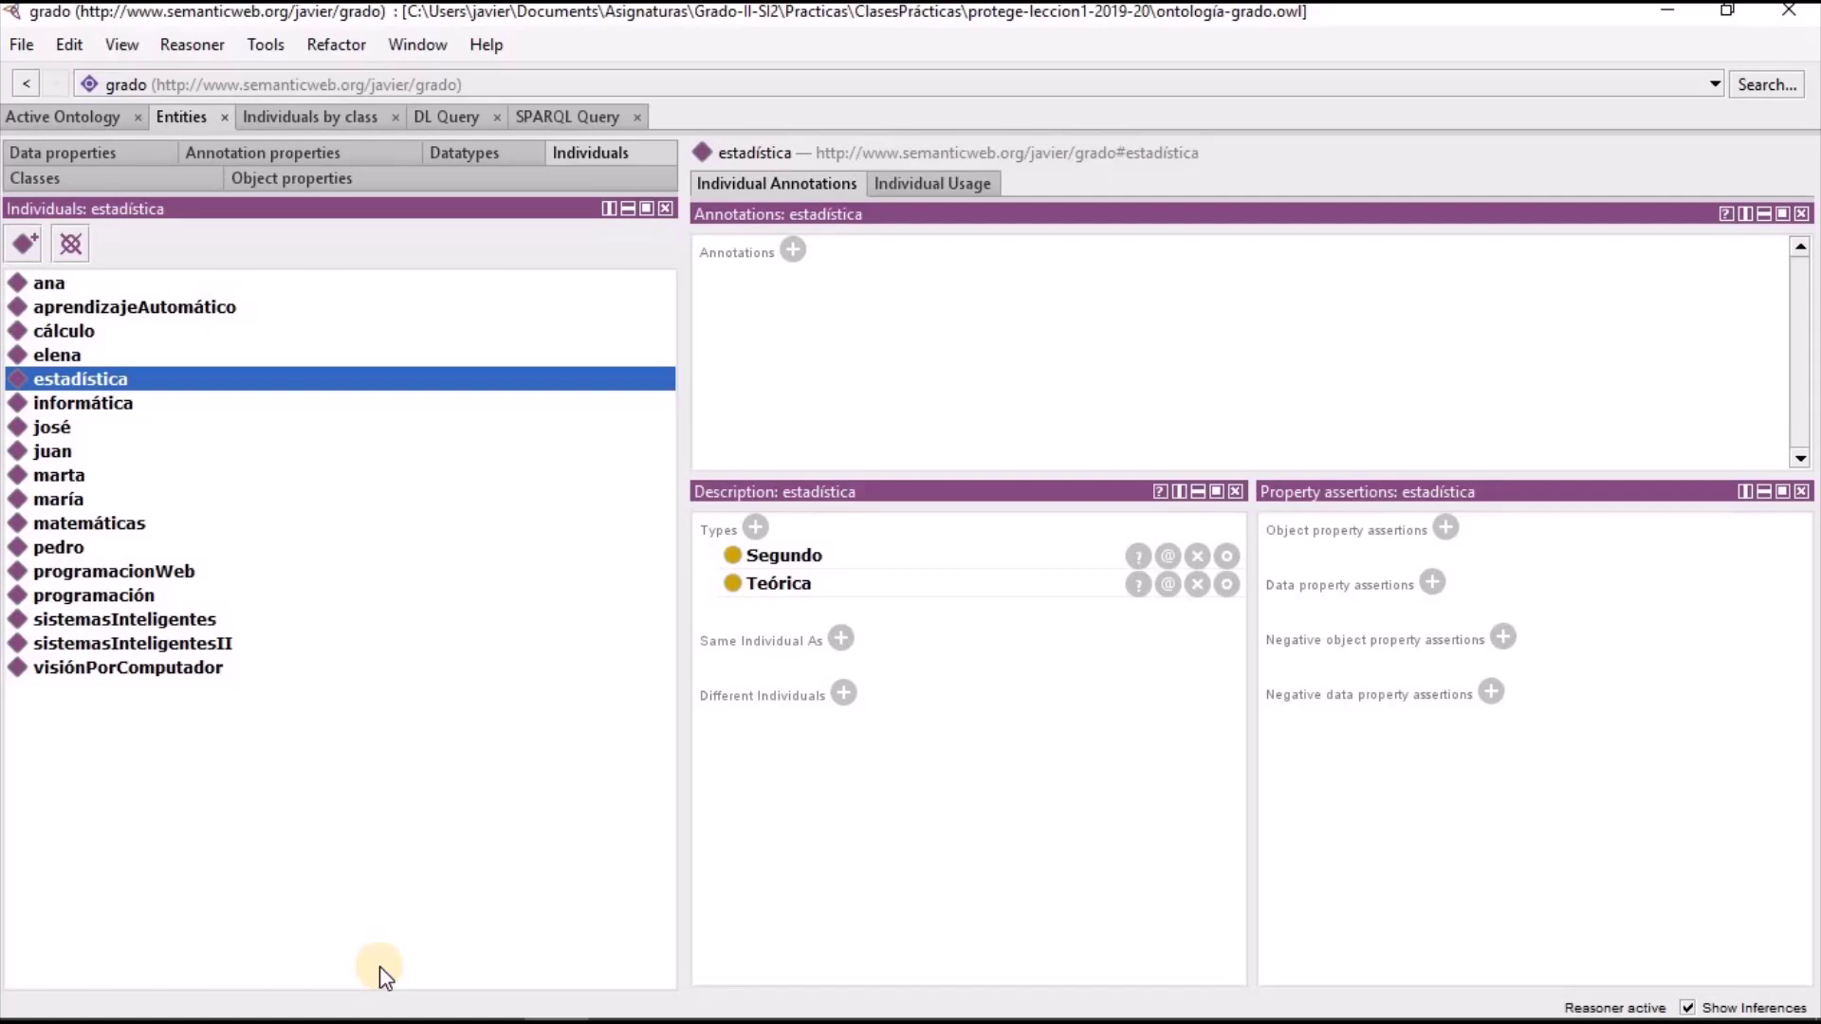
Review the instances of the course classes Cuarto, Primero, Segundo and Tercero in the class hierarchy
click(134, 182)
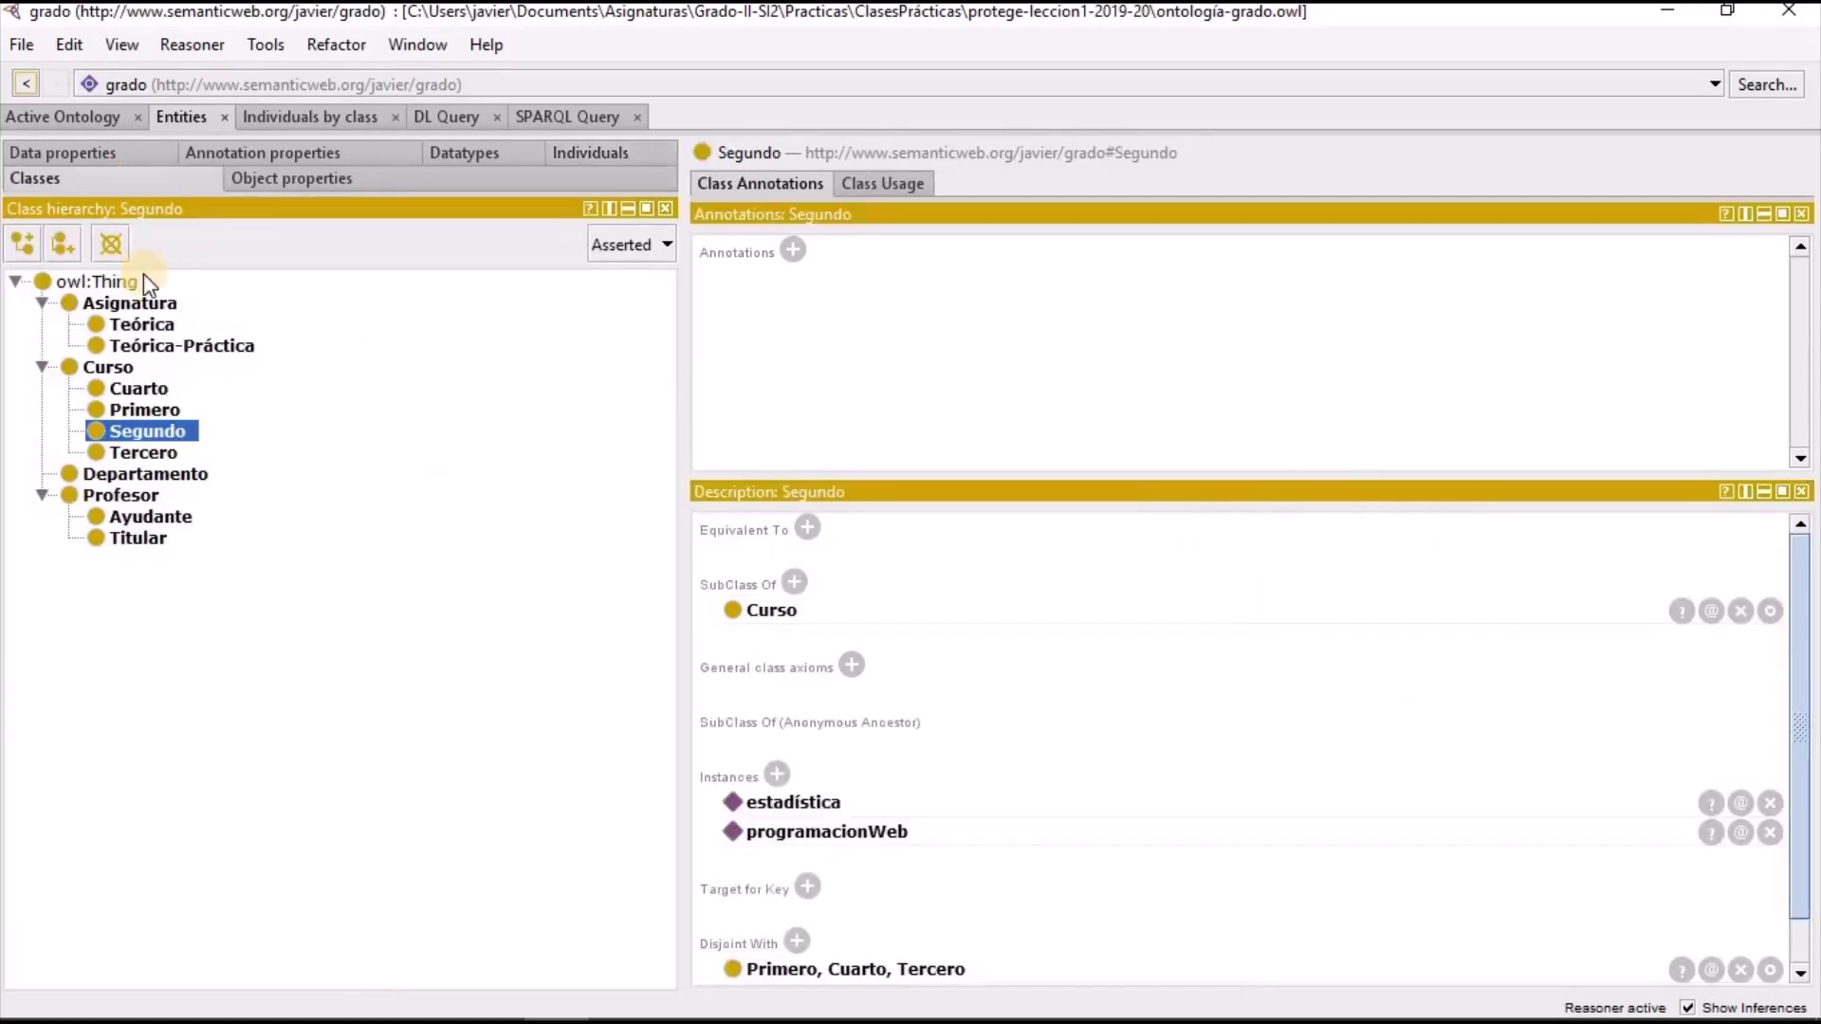
click(144, 386)
click(146, 408)
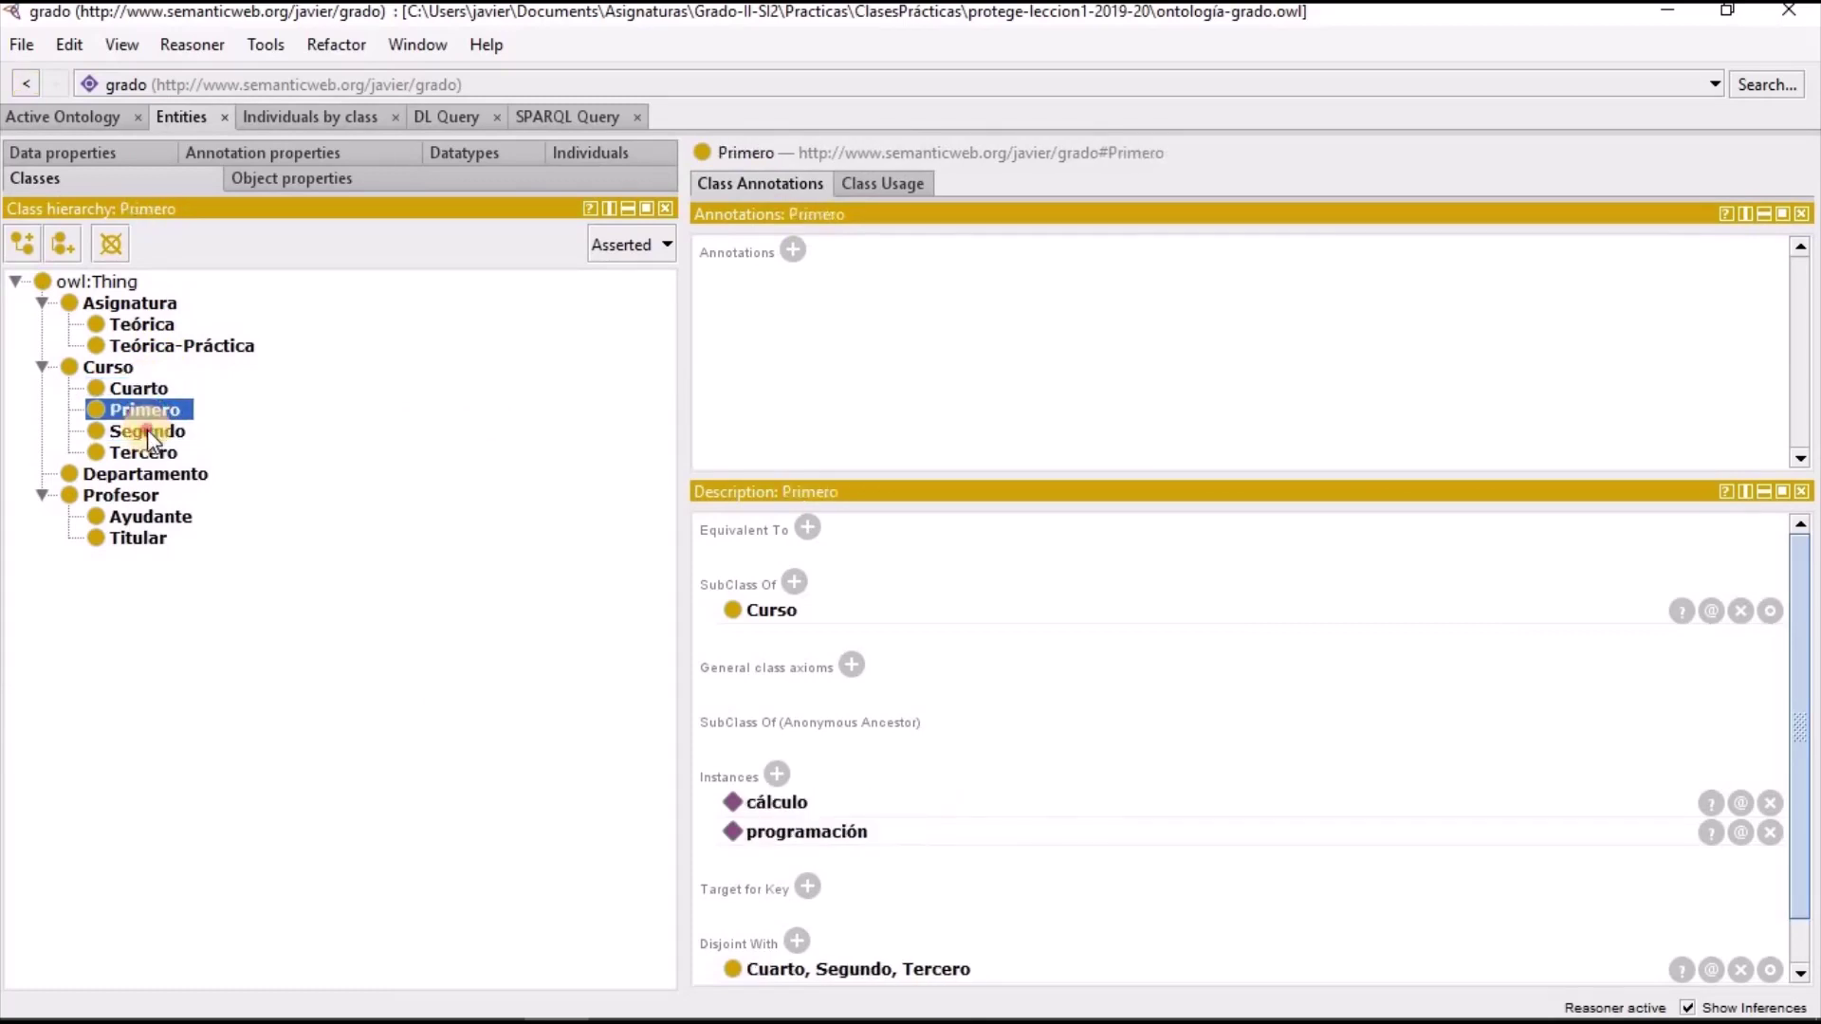
click(146, 432)
click(144, 452)
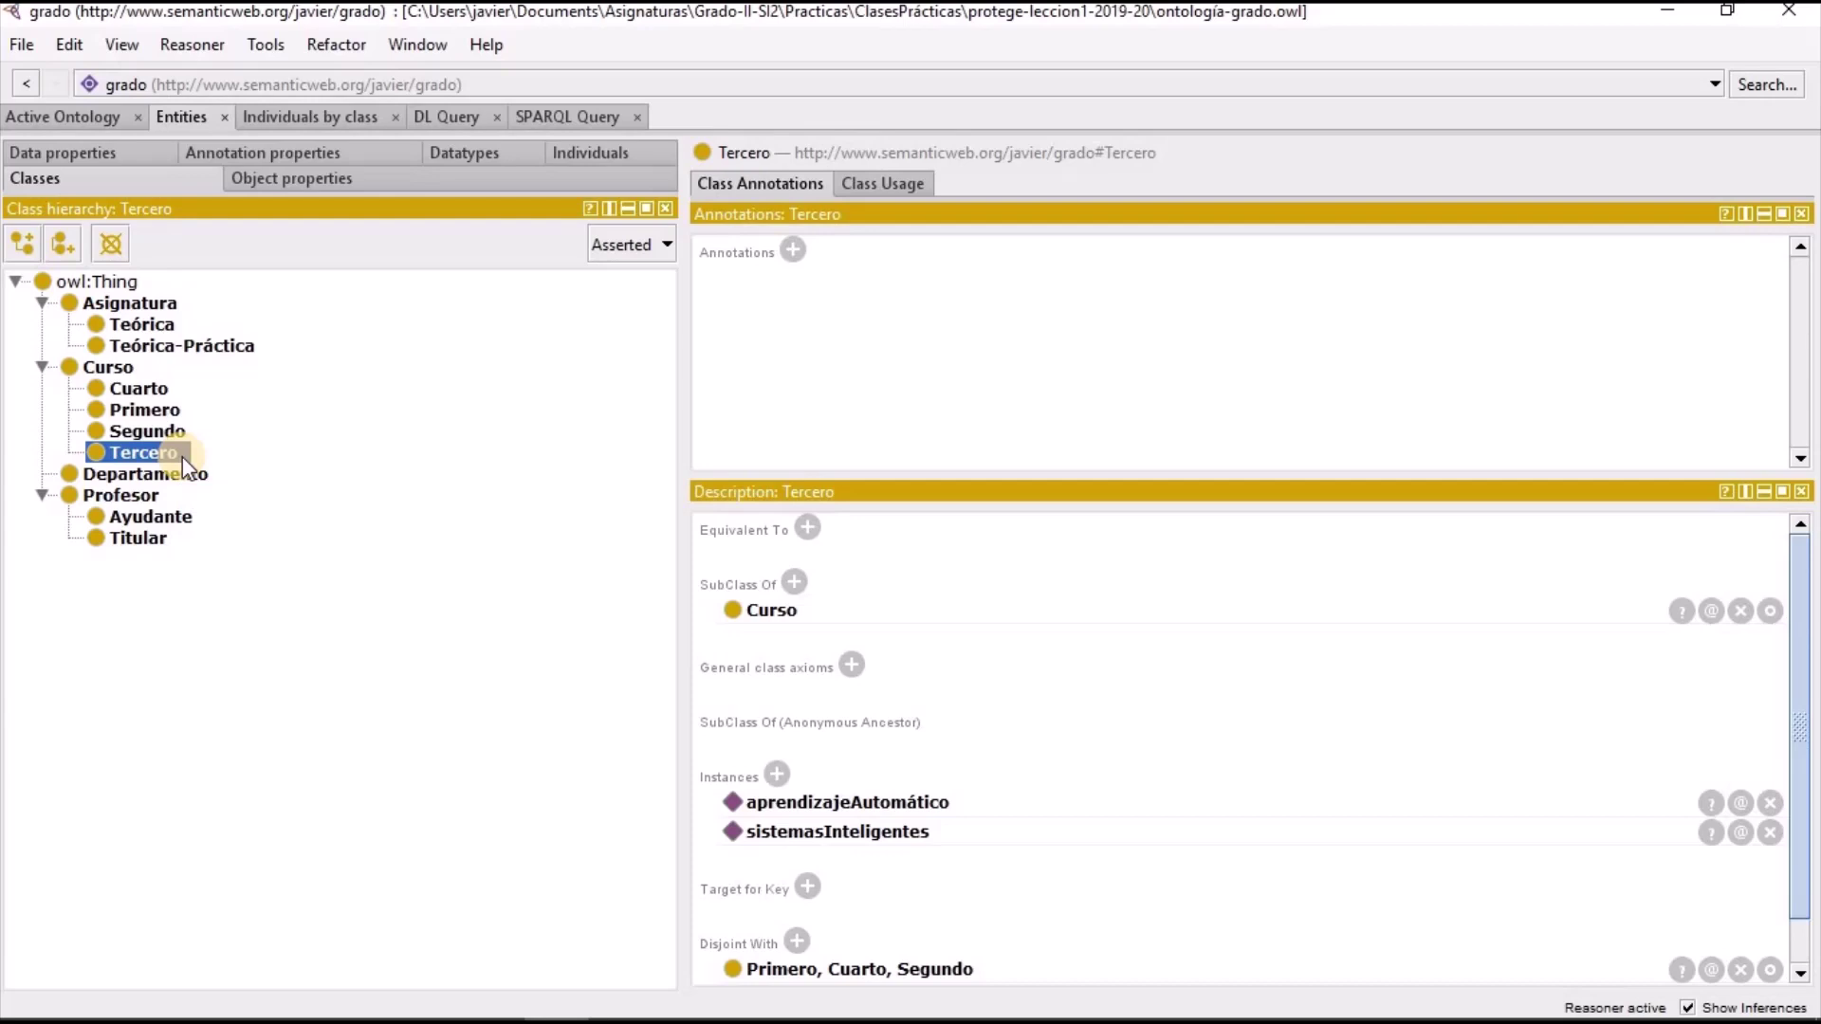
Add the class Segundo as an additional type of the individual cálculo
click(586, 156)
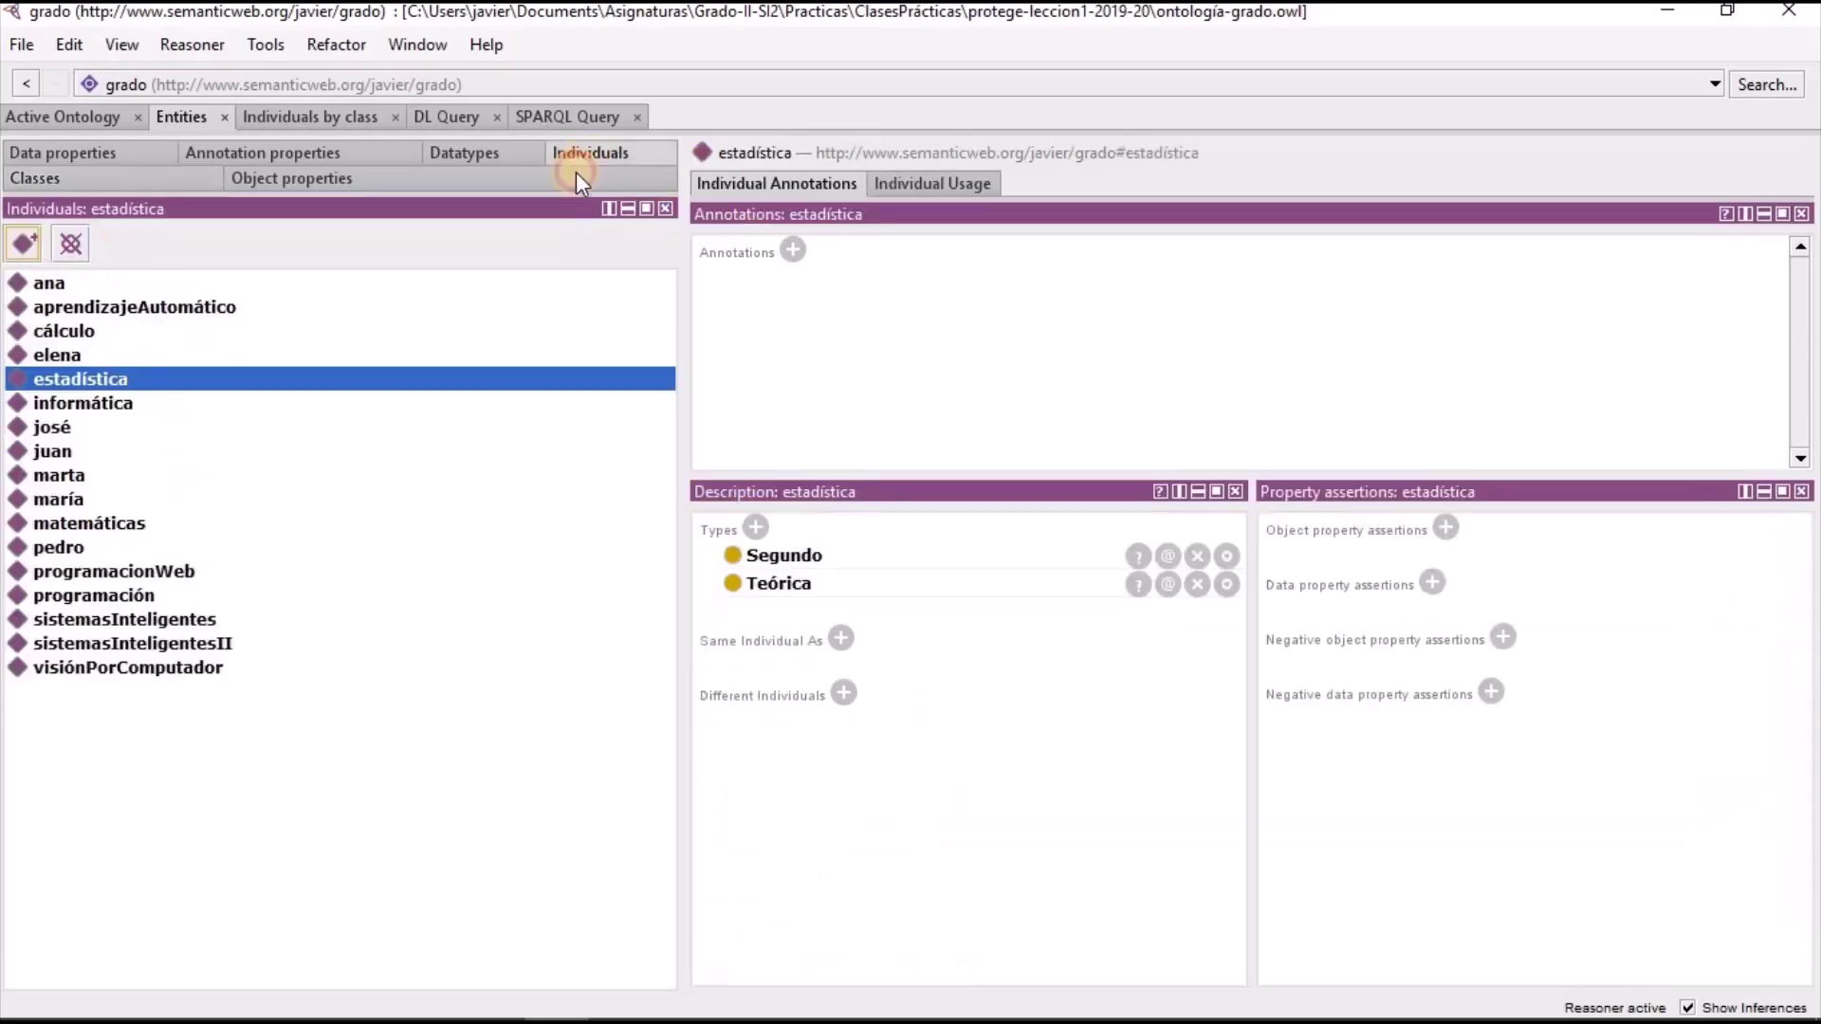
click(93, 334)
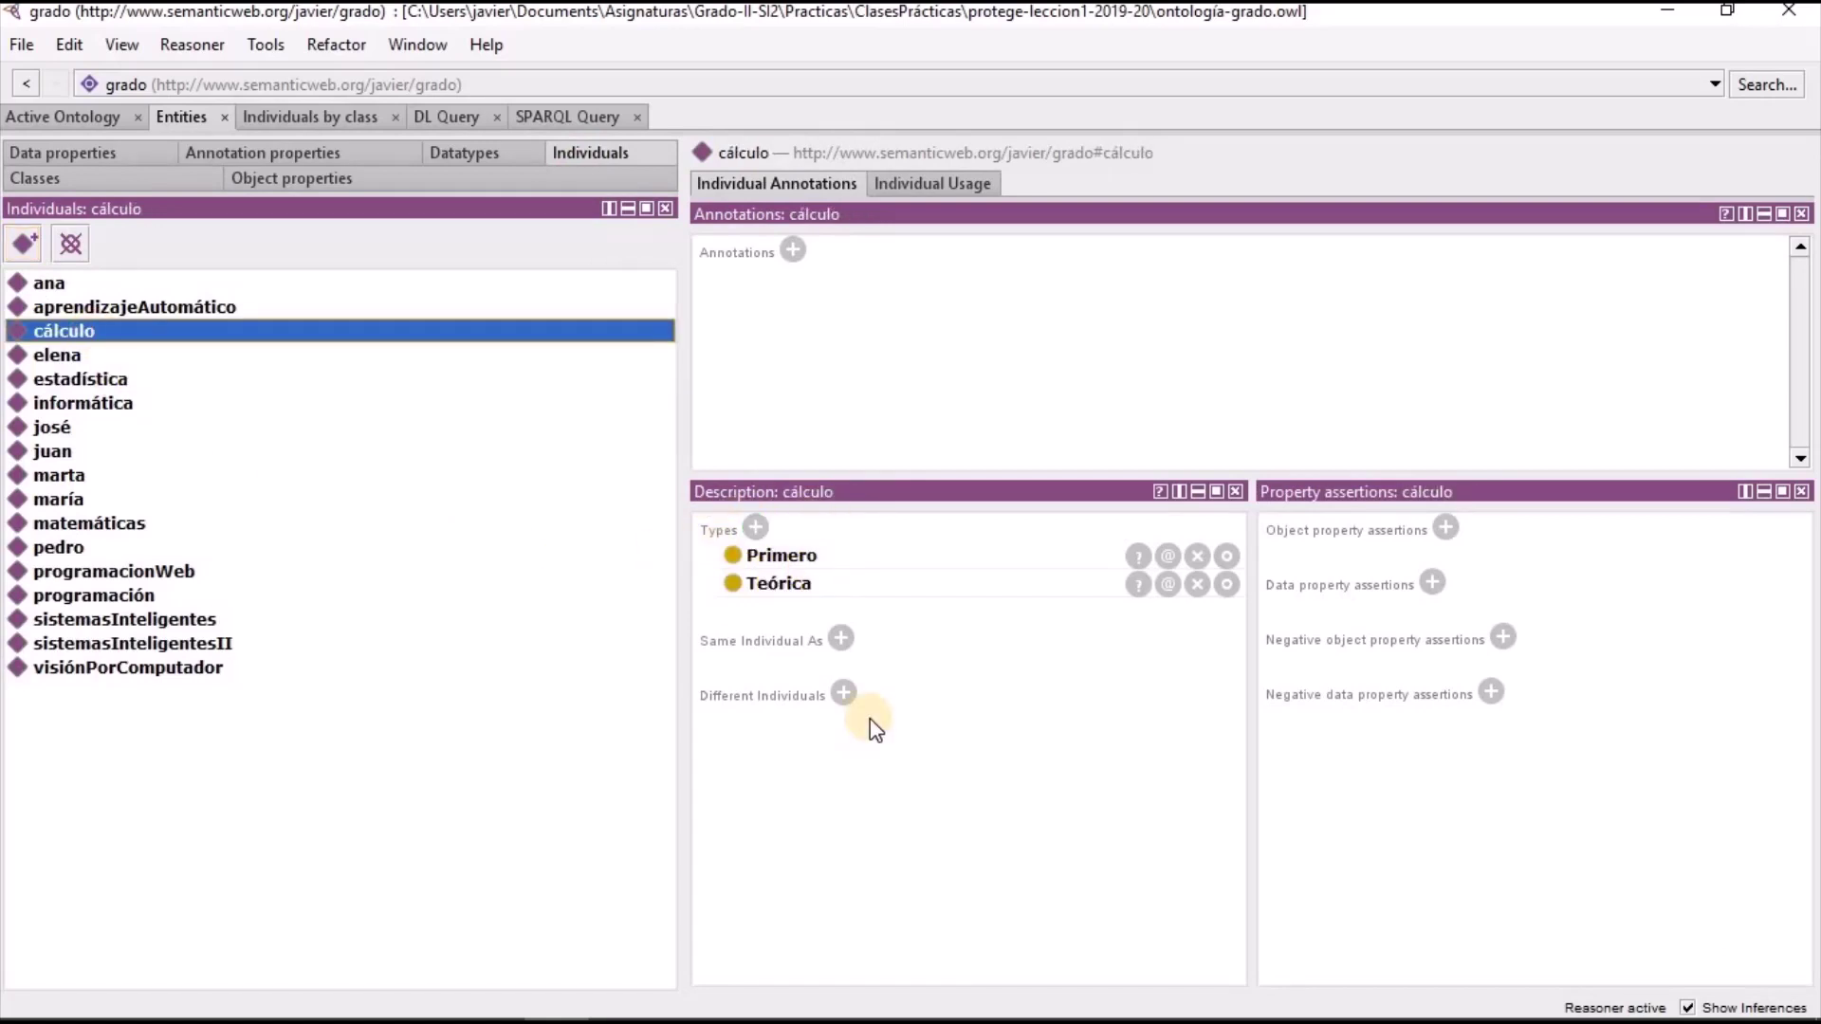
click(755, 528)
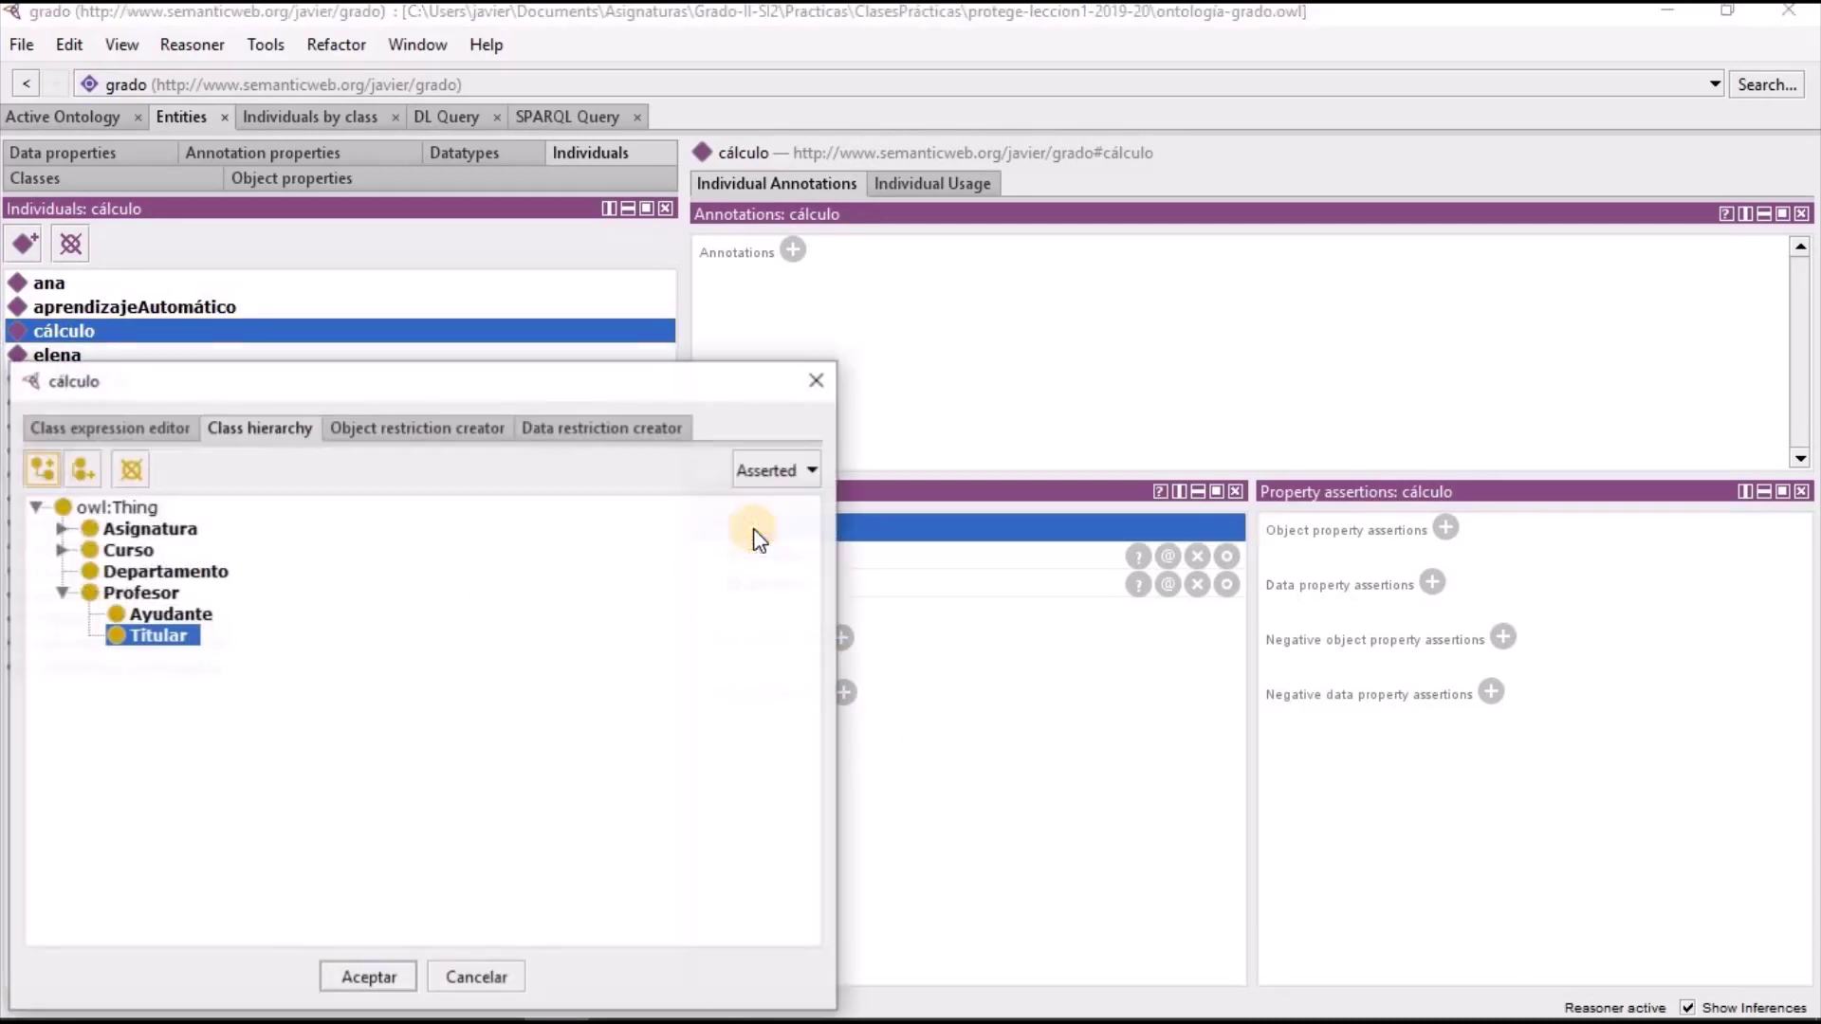
click(60, 550)
click(162, 613)
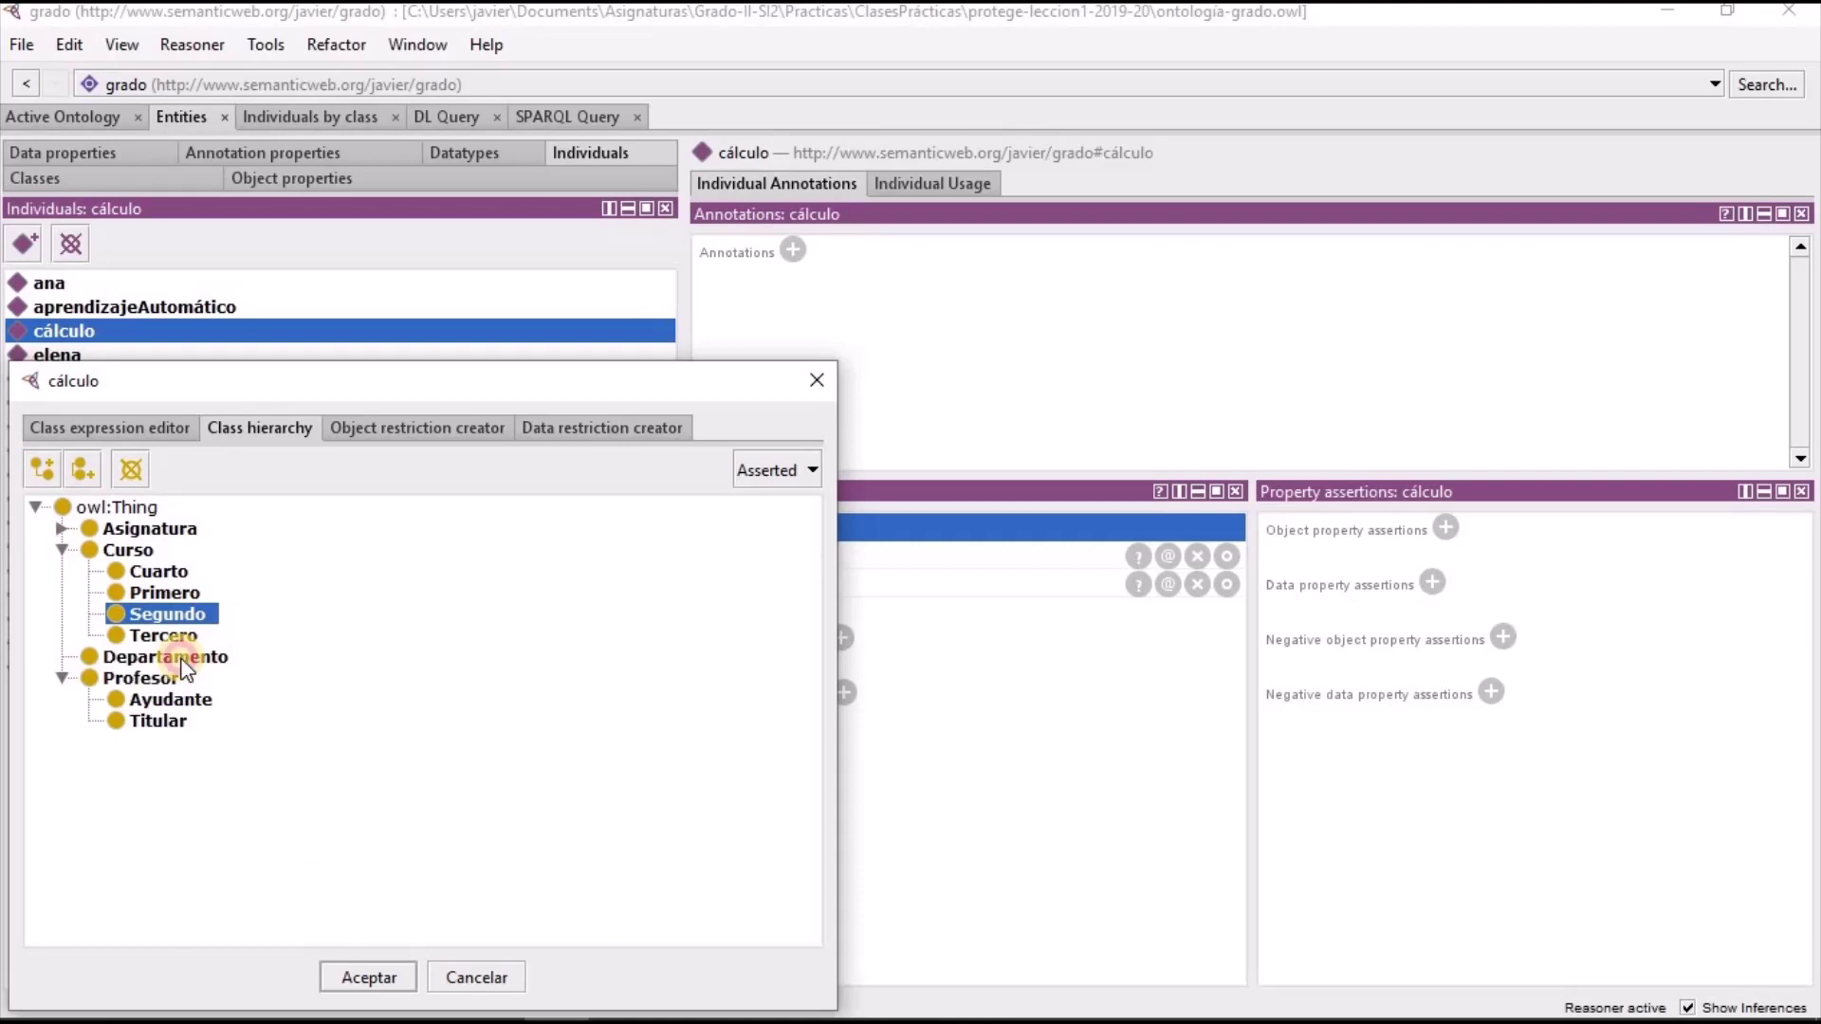
click(353, 969)
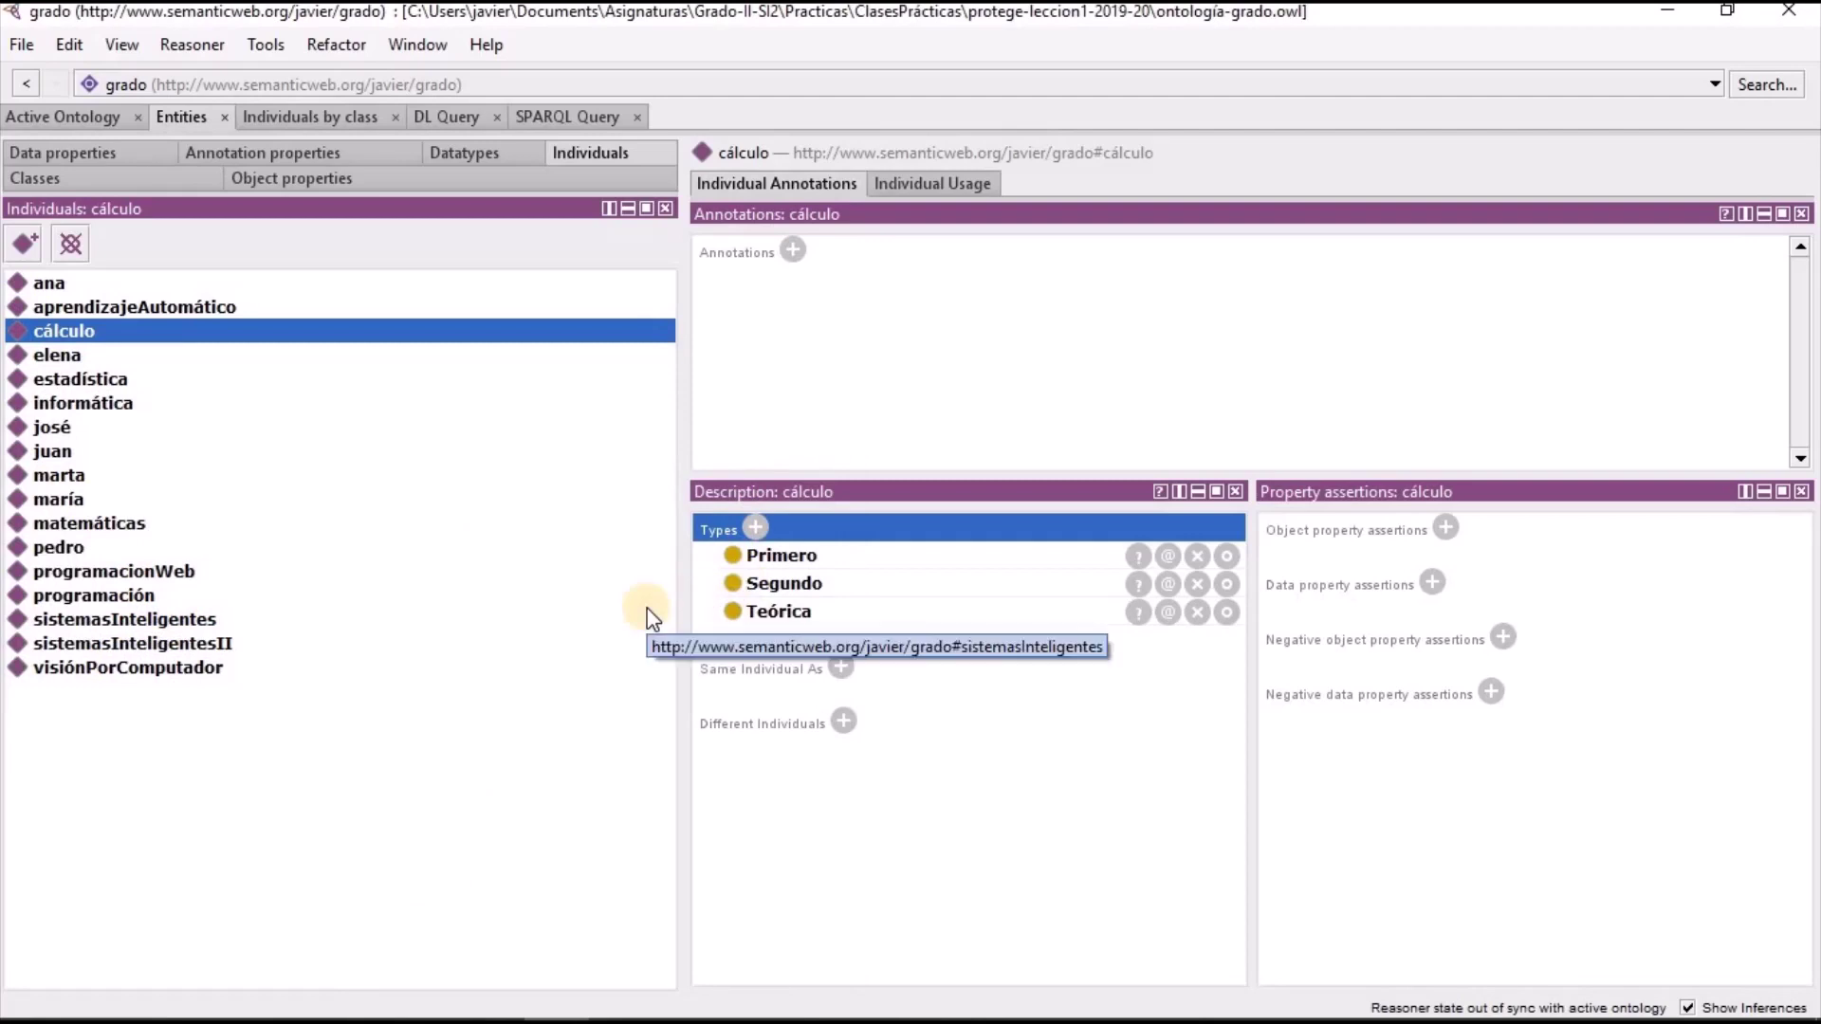
Synchronize the reasoner and examine the inconsistency explanation in both regular and laconic form
click(213, 50)
click(213, 110)
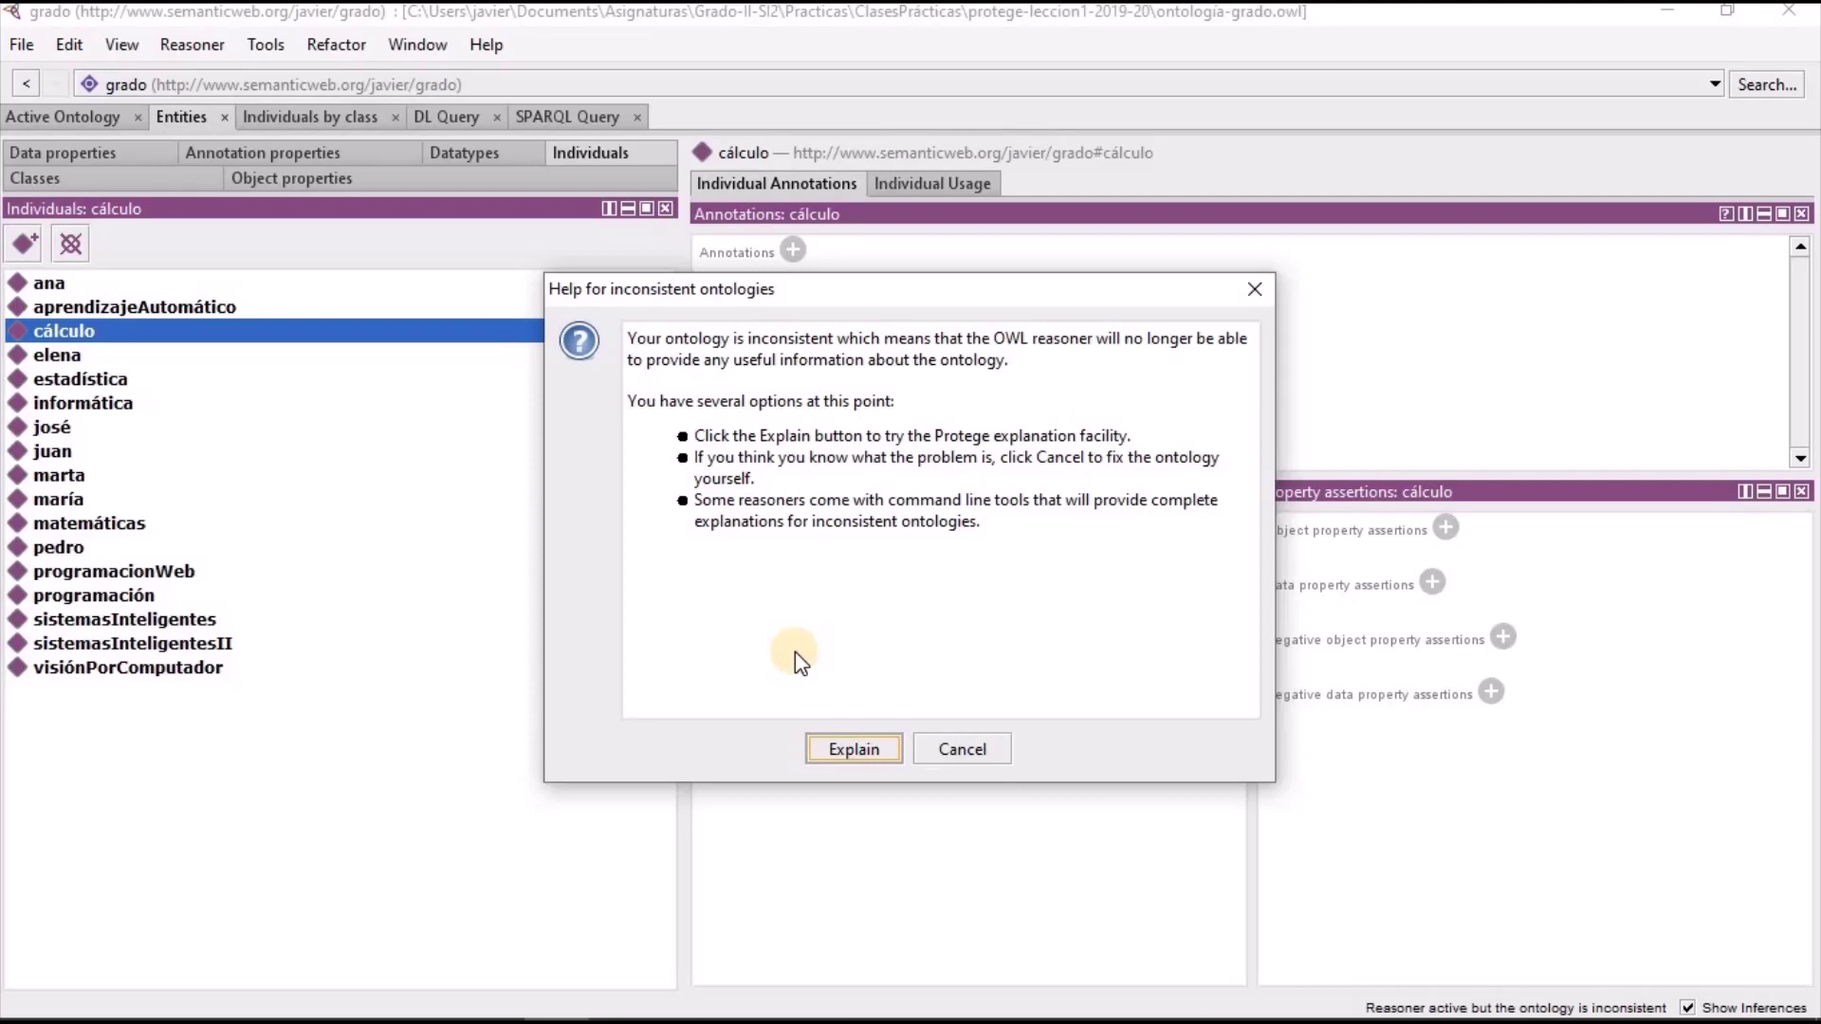
click(854, 749)
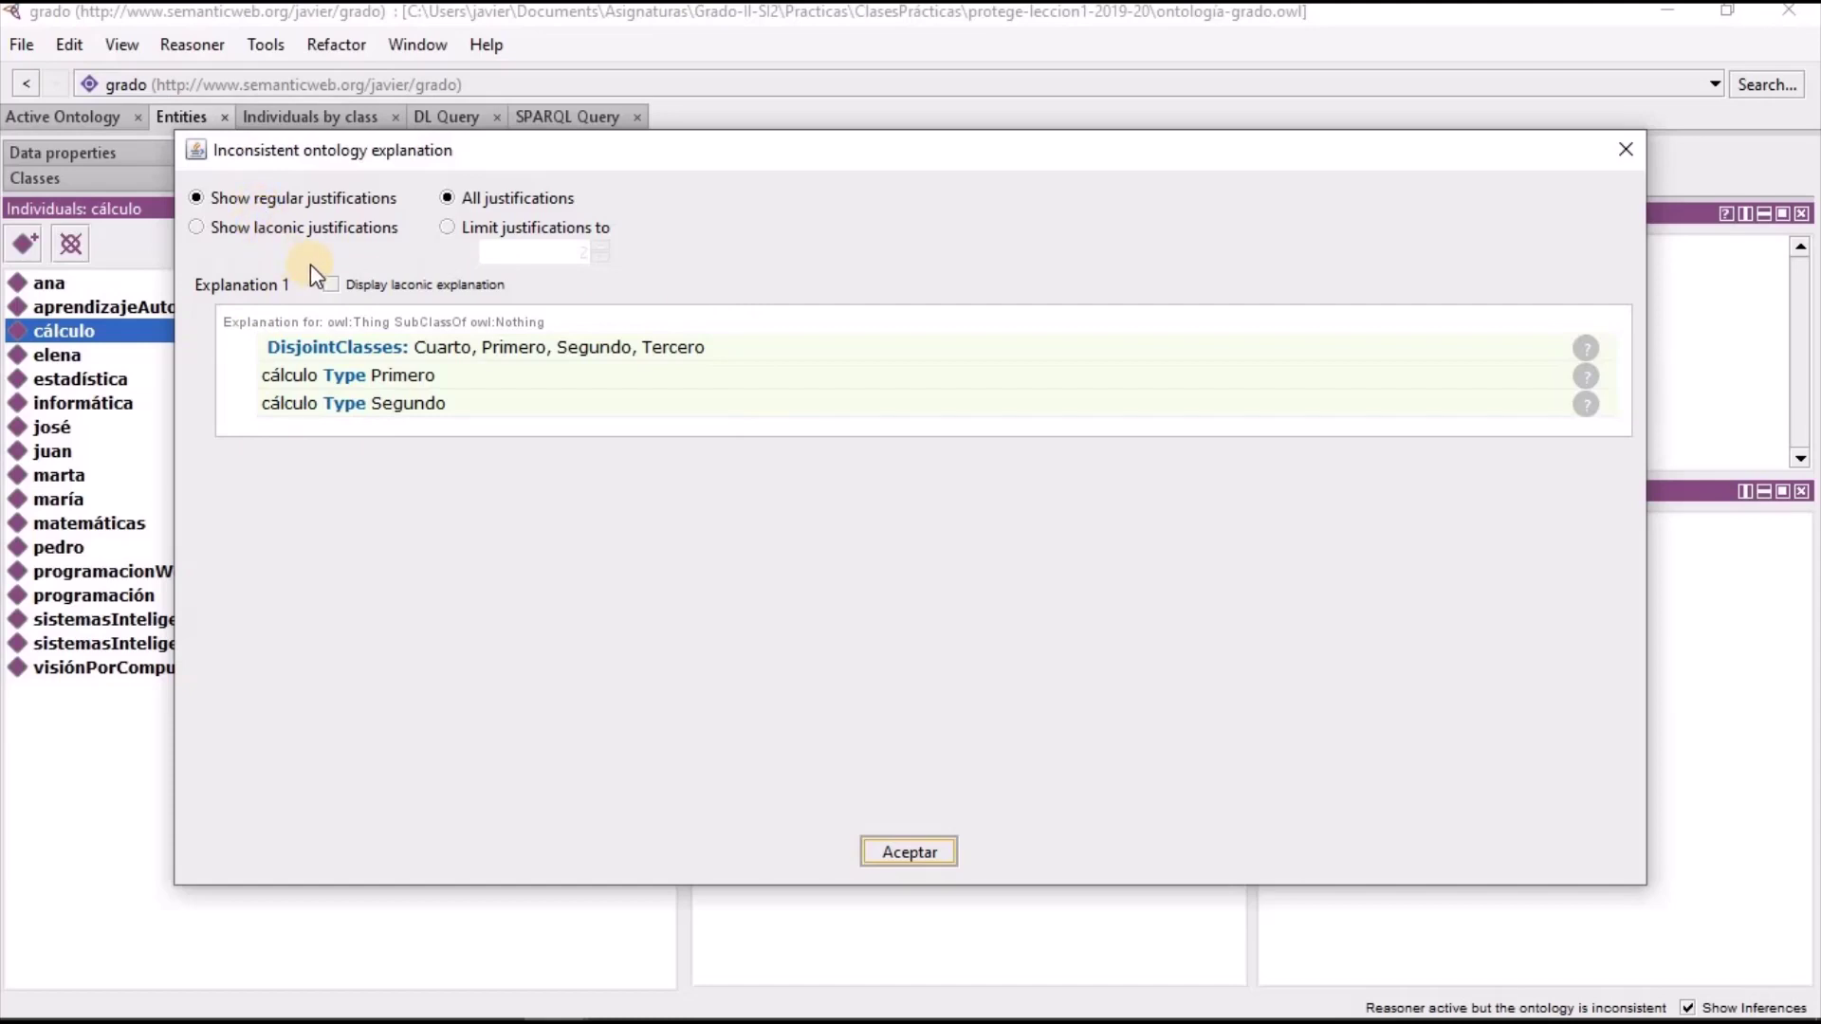
click(331, 285)
click(332, 284)
click(906, 851)
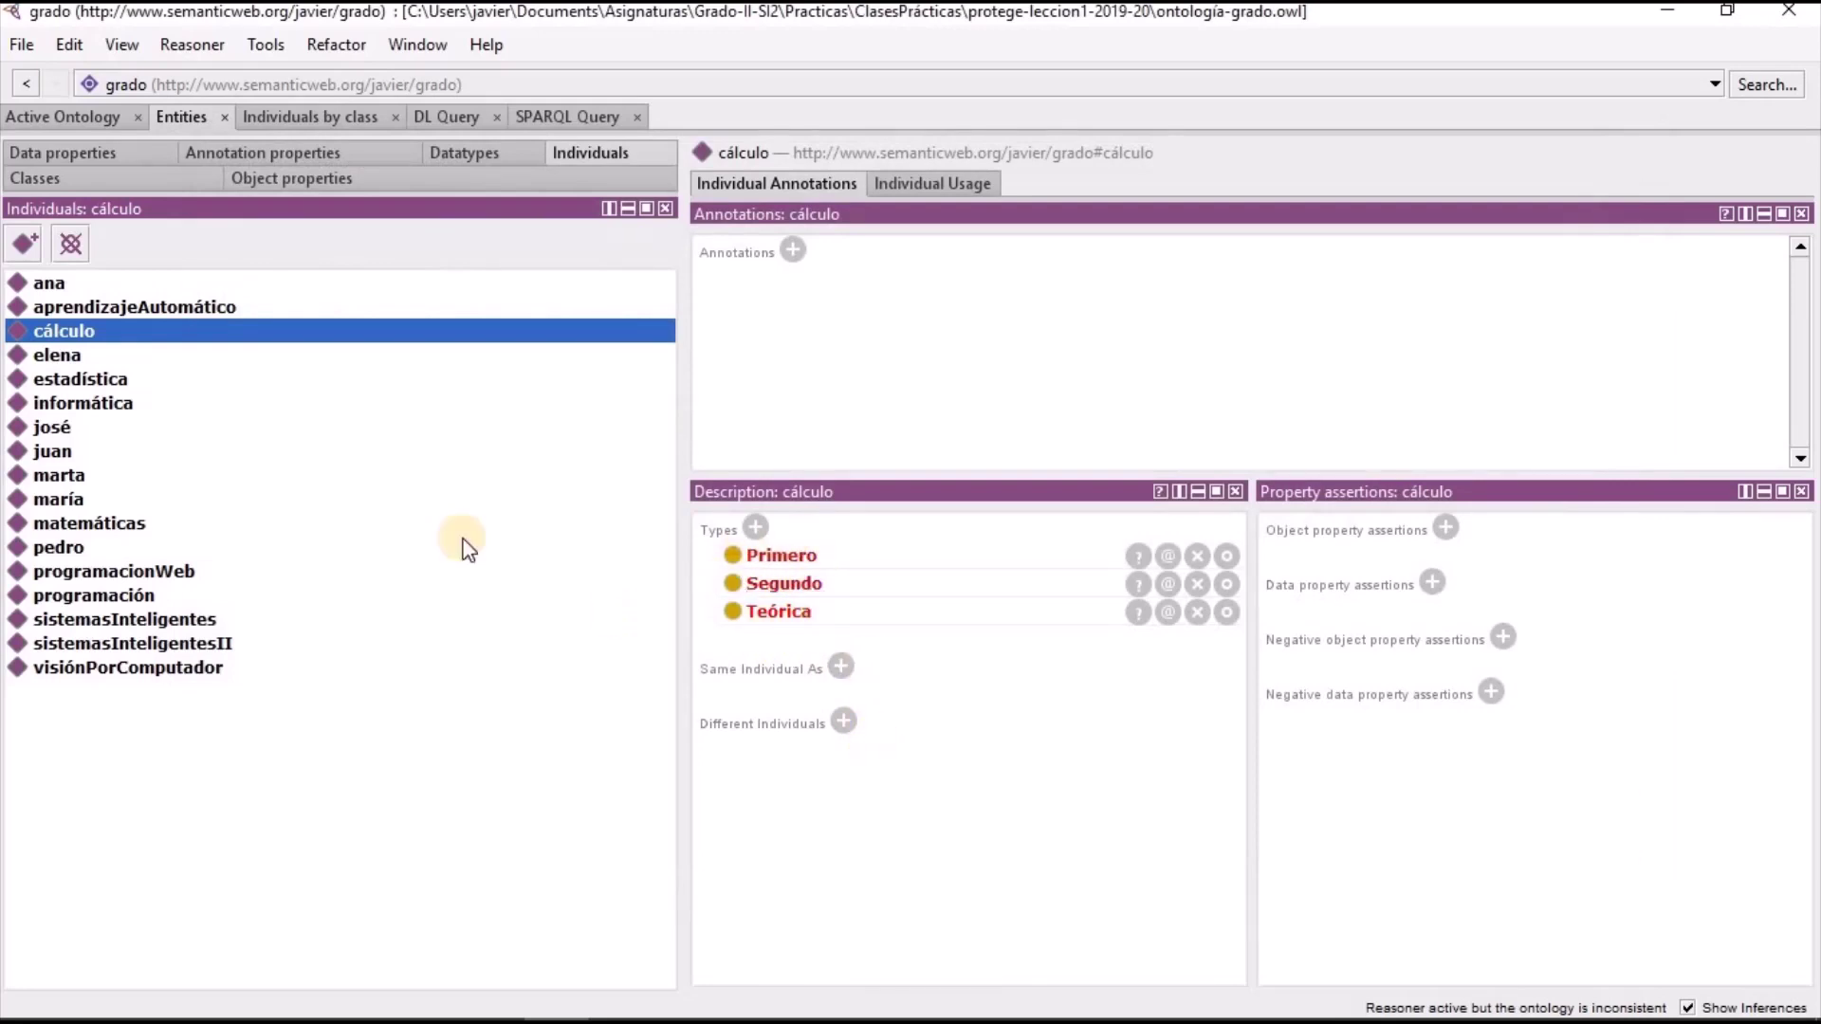
Remove the type Segundo from the individual cálculo and synchronize the reasoner again
click(1198, 584)
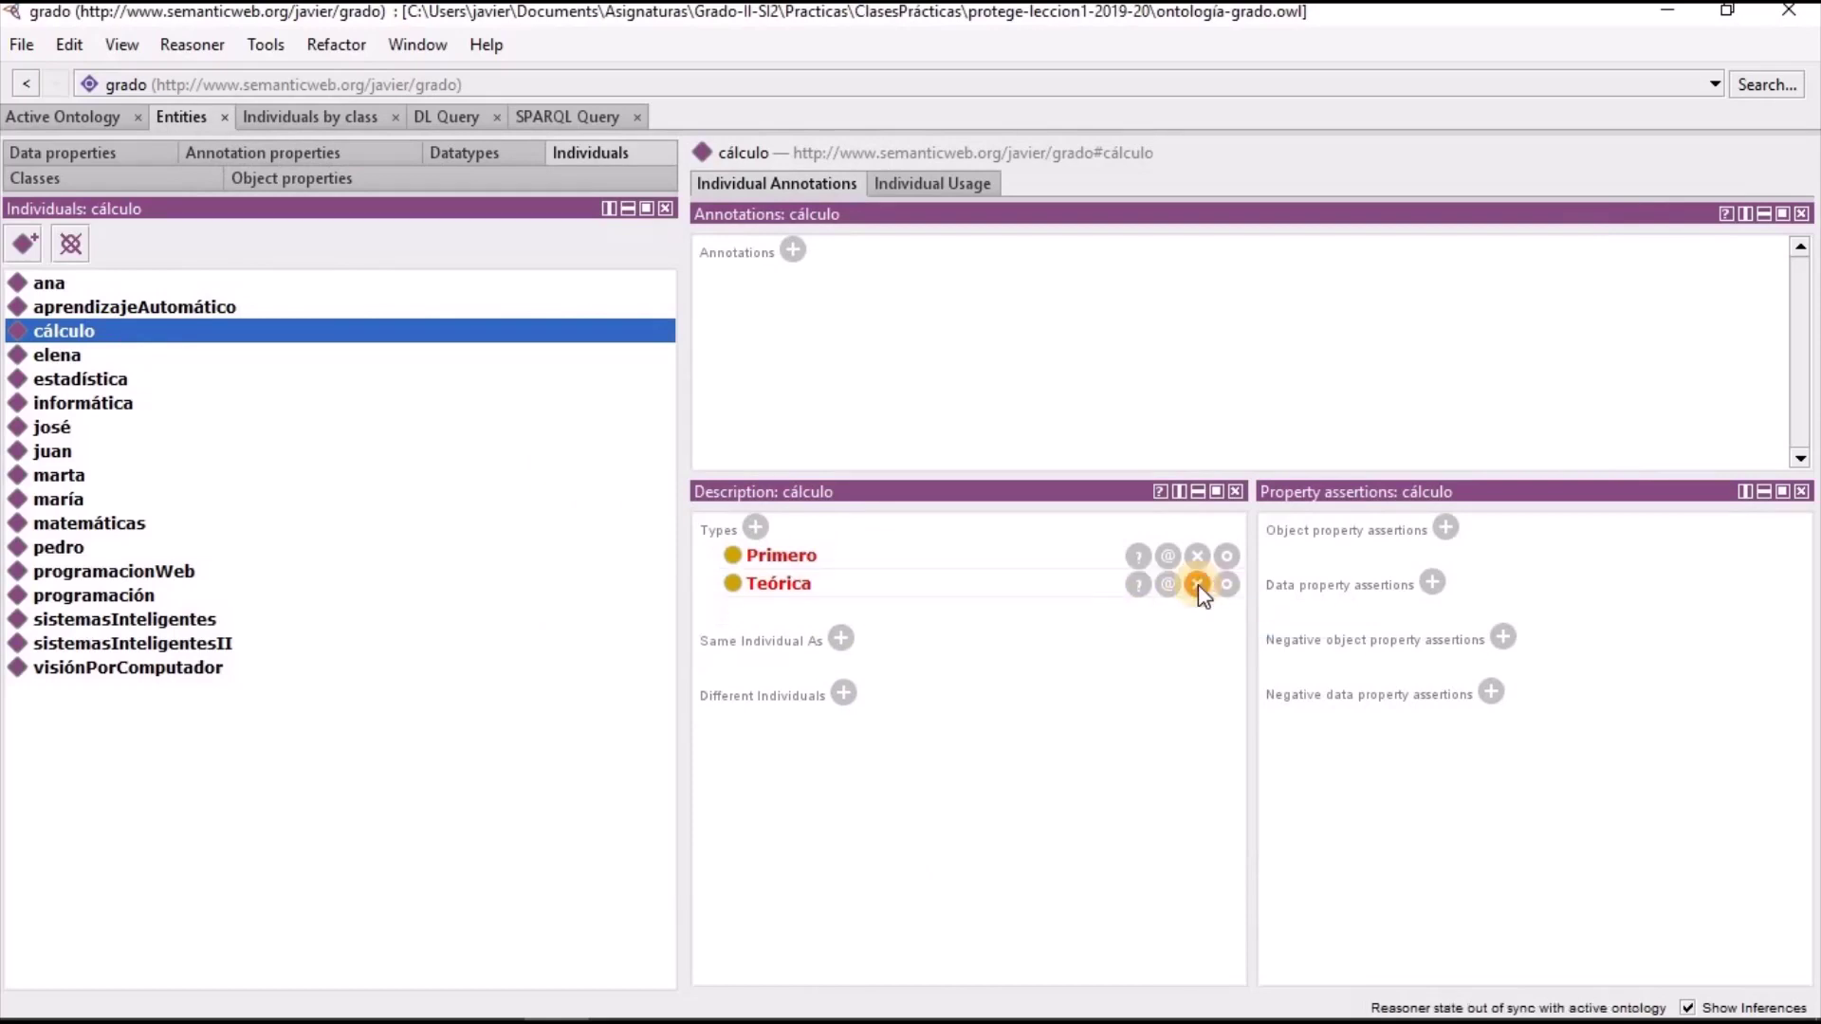
click(207, 47)
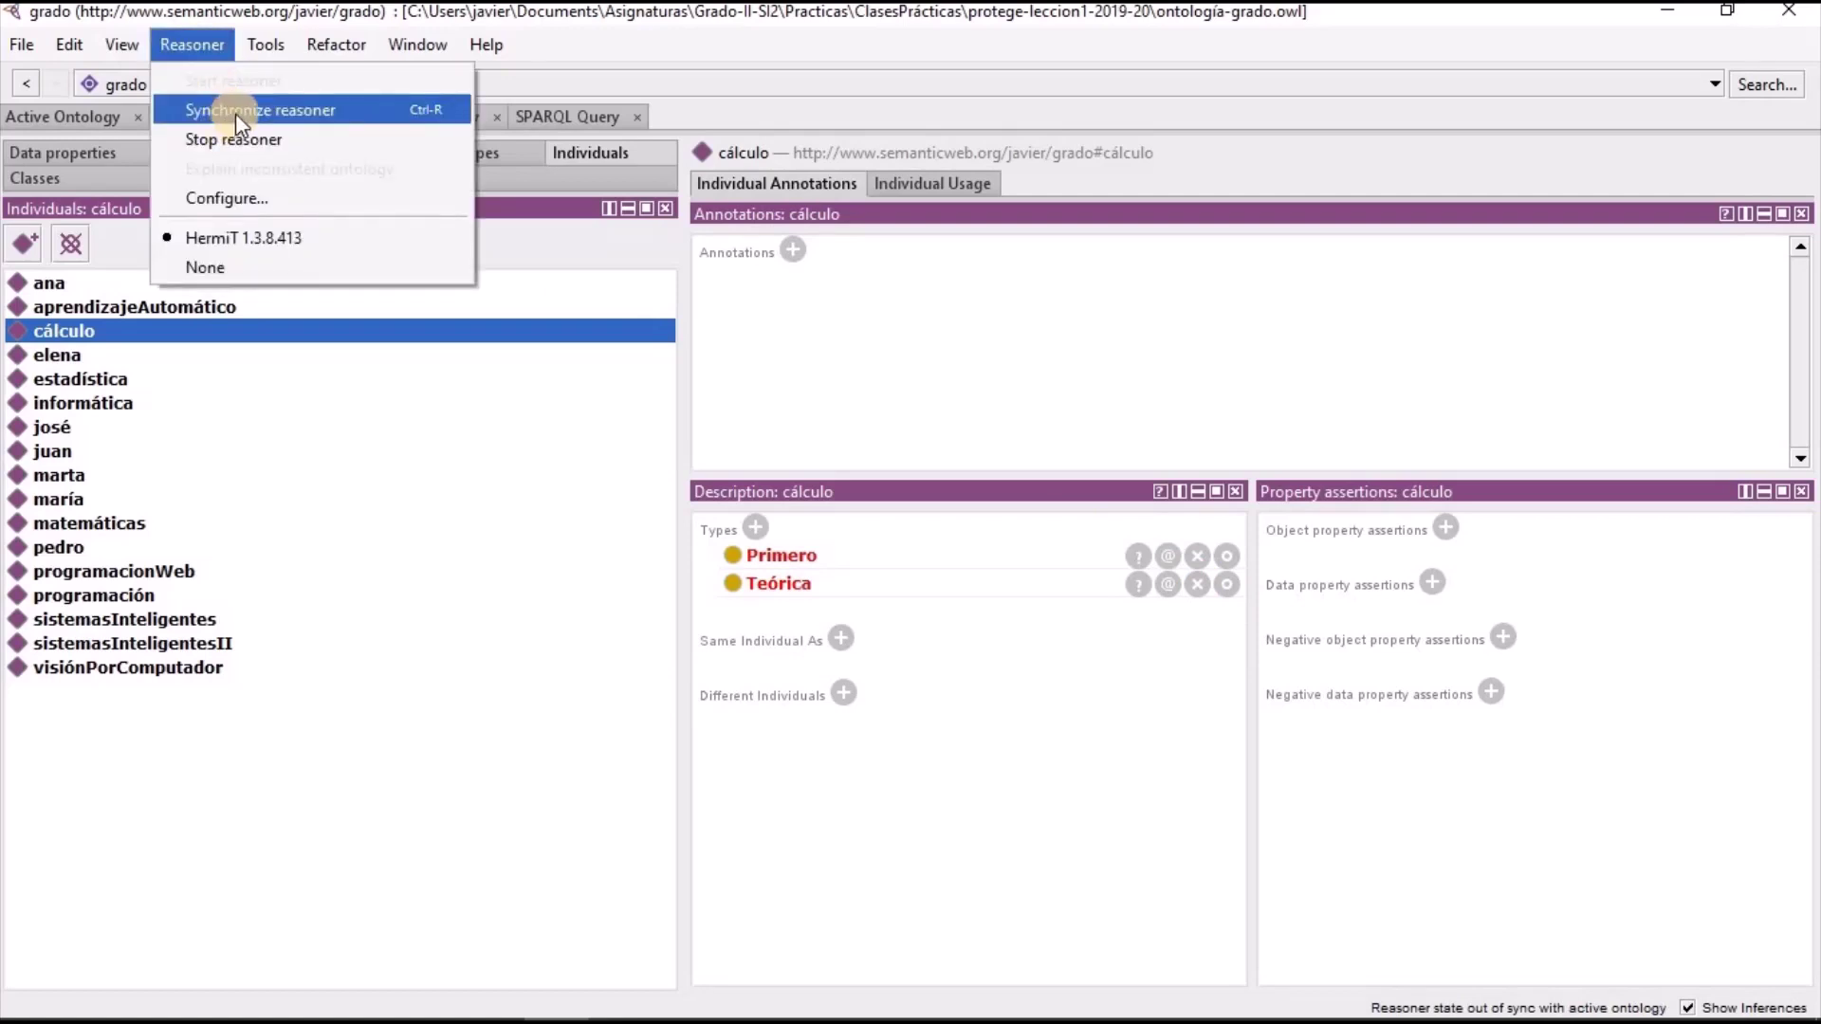
click(235, 112)
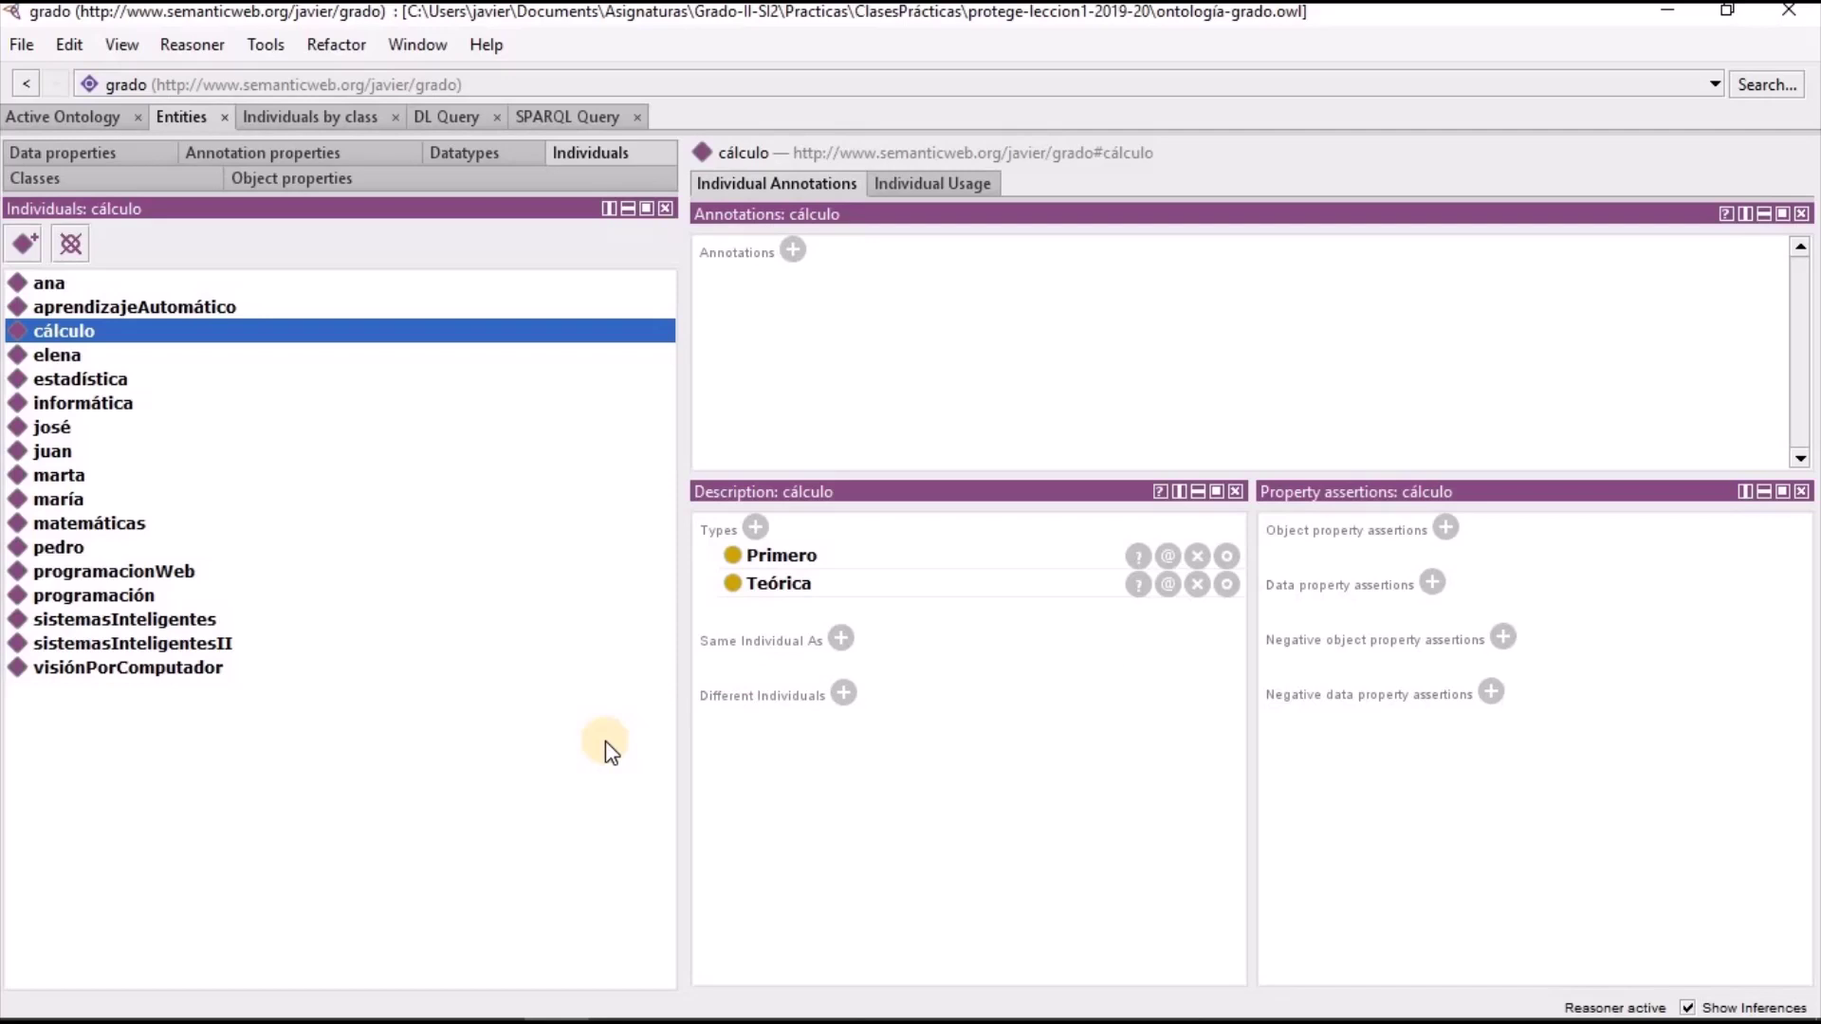
Check the types of programacionWeb, and switch to Ejemplo Clase Ontología Grados.pdf to examine the subjects table and the subject code requirement
click(430, 571)
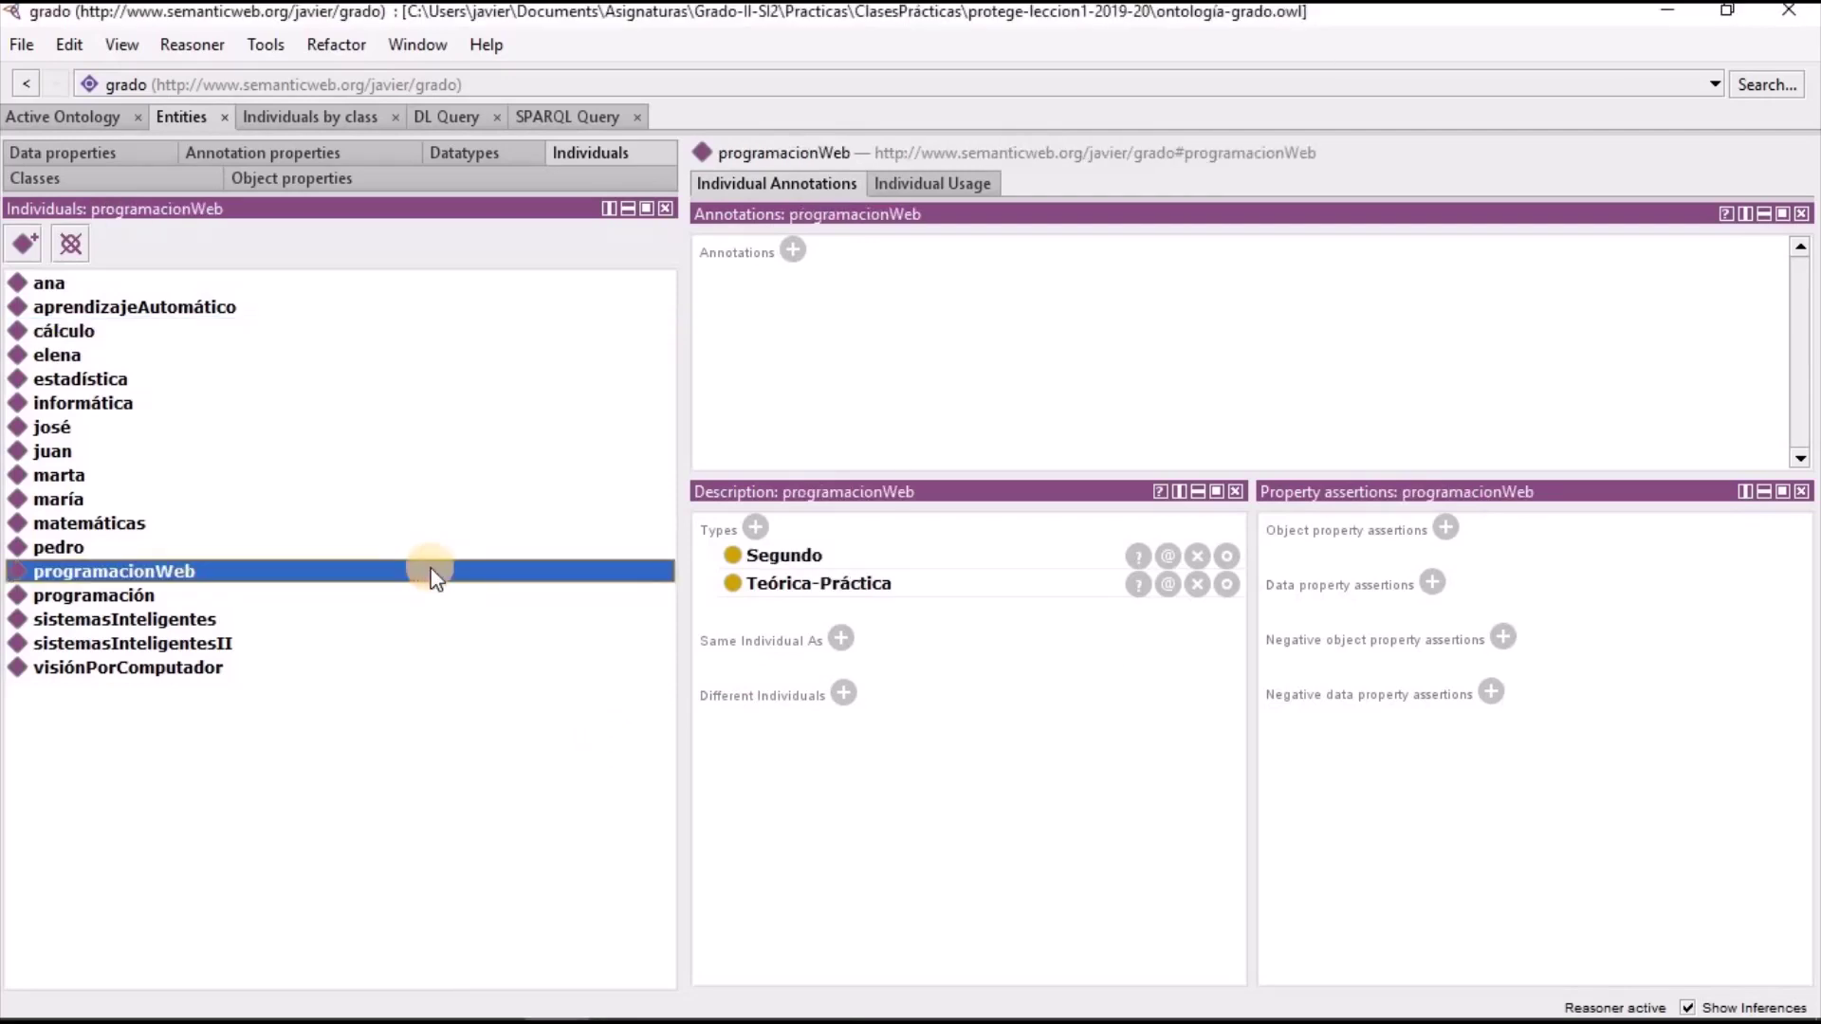
key(alt+Tab)
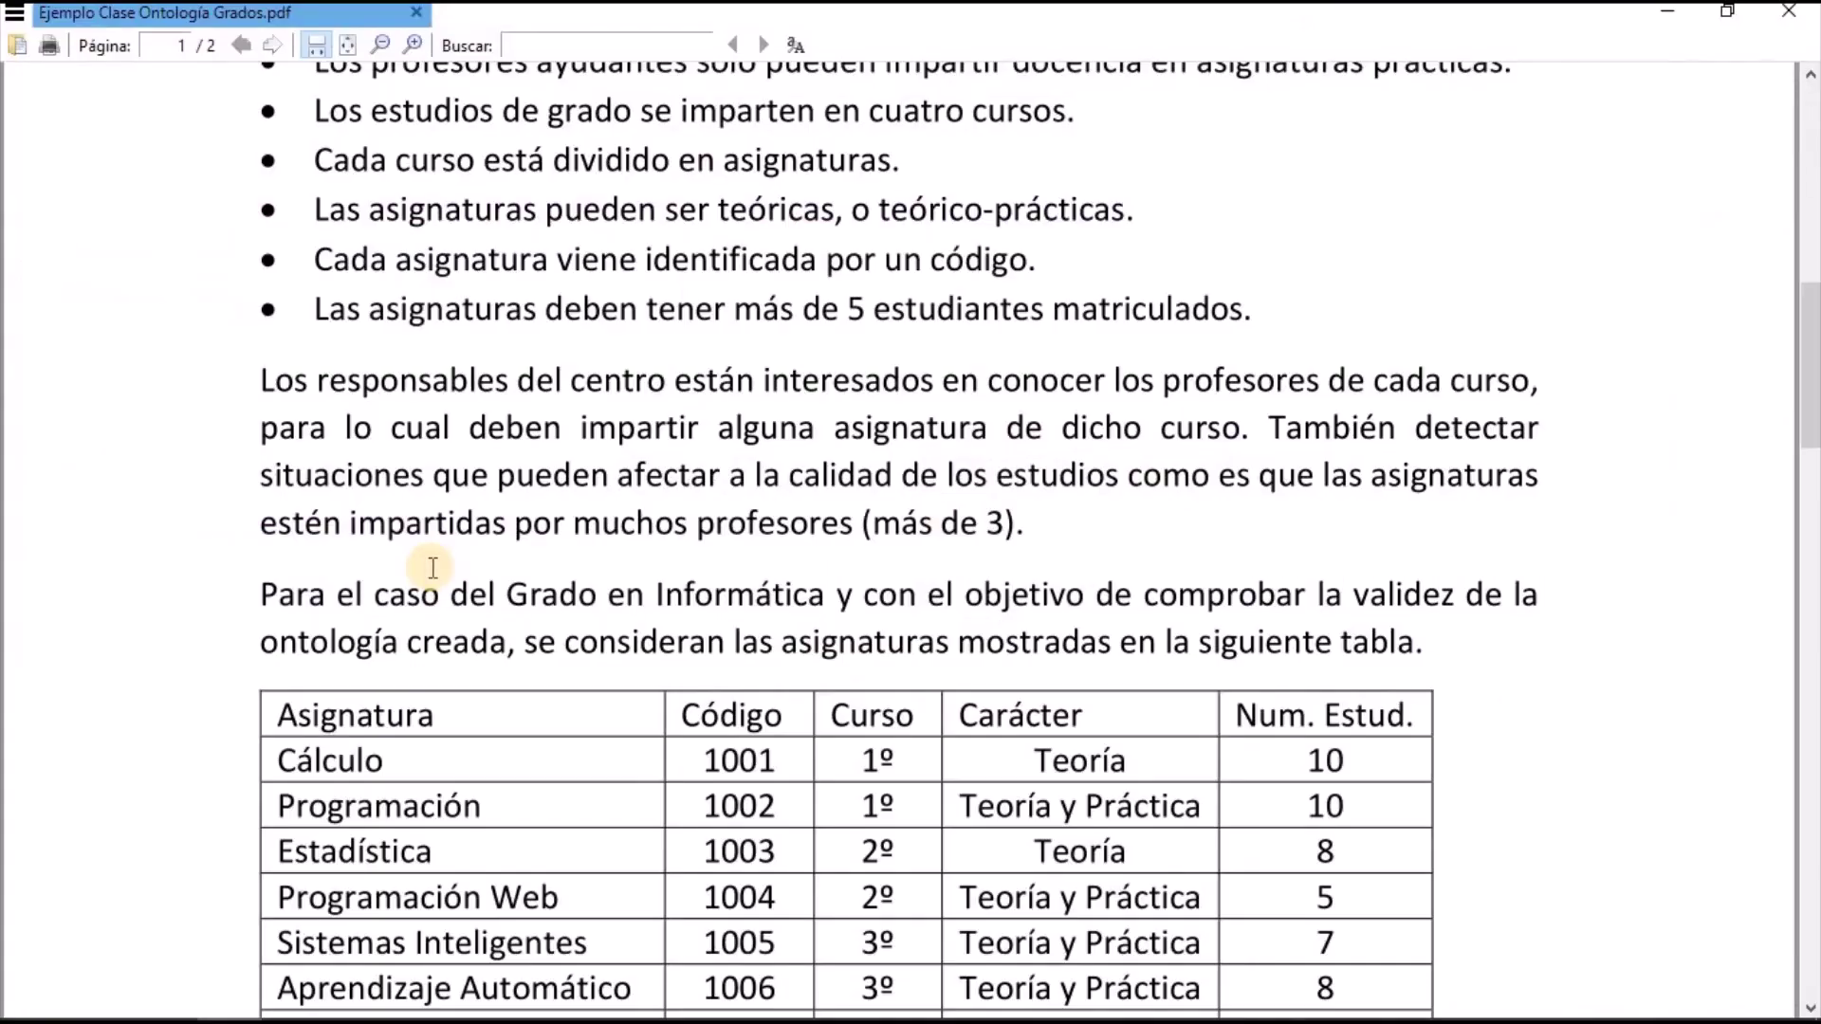
scroll(445, 536, down, 3)
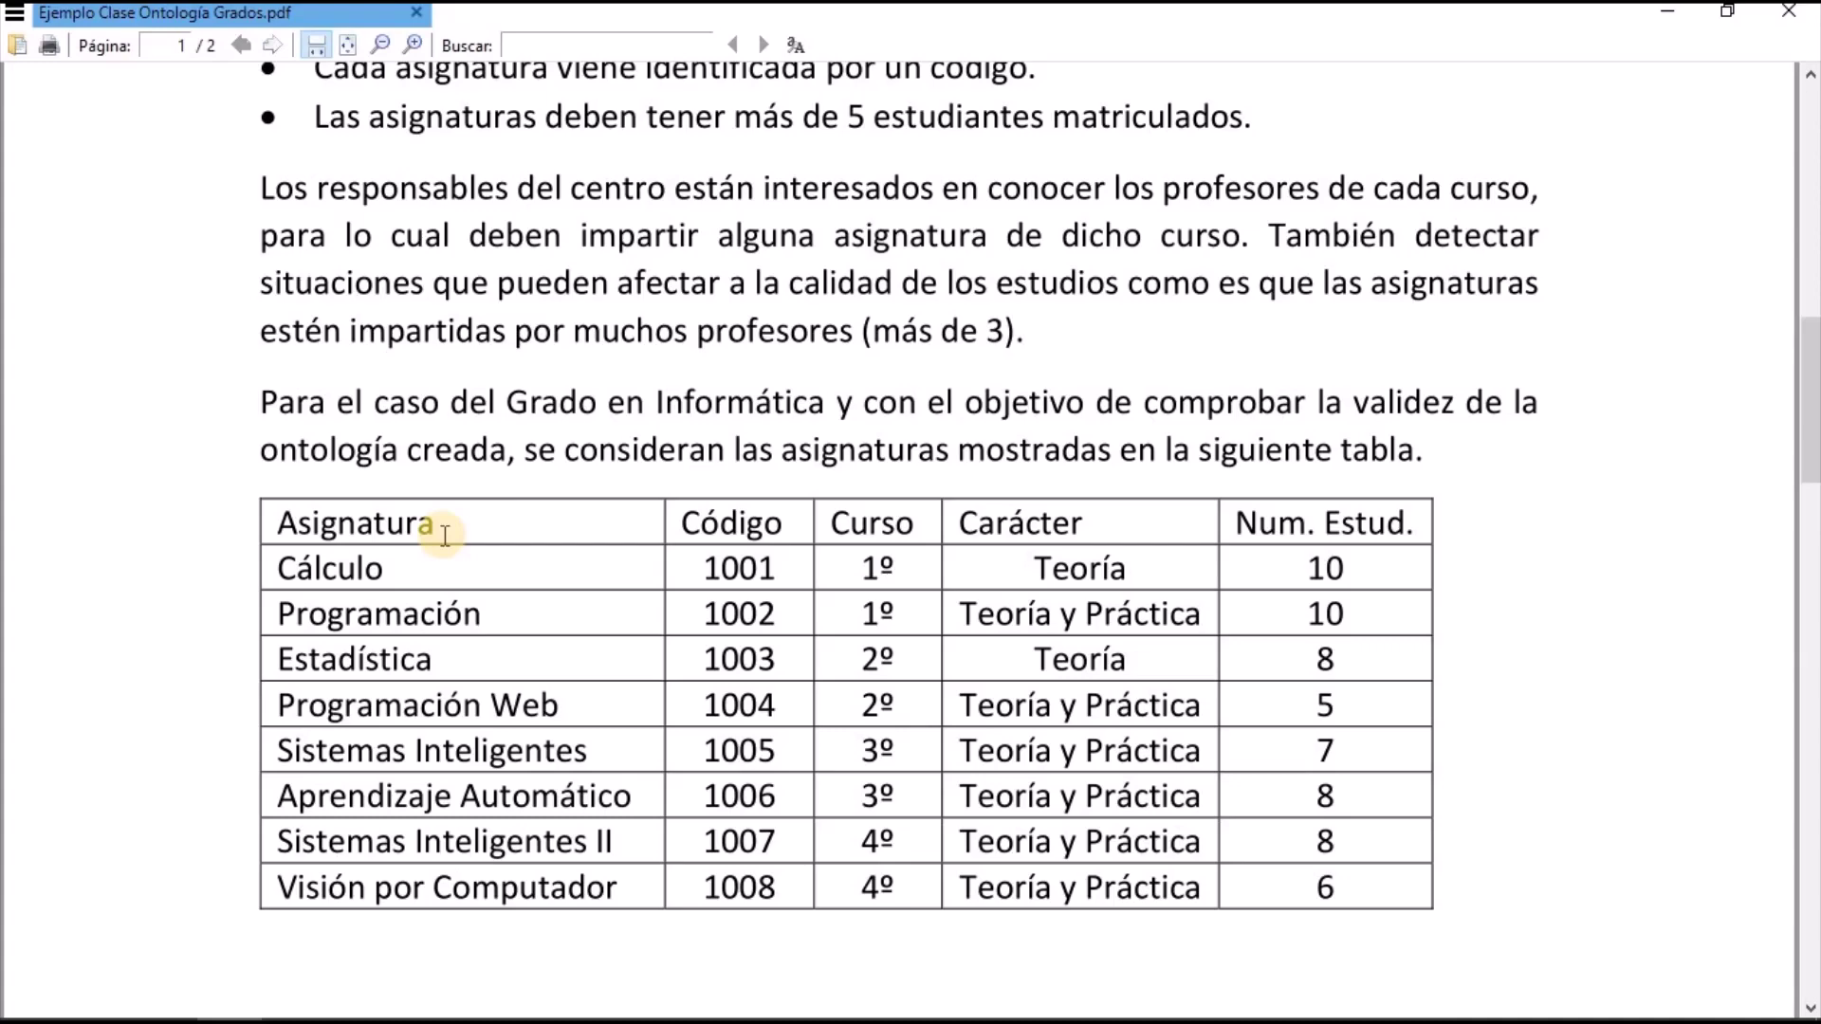
scroll(445, 536, up, 1)
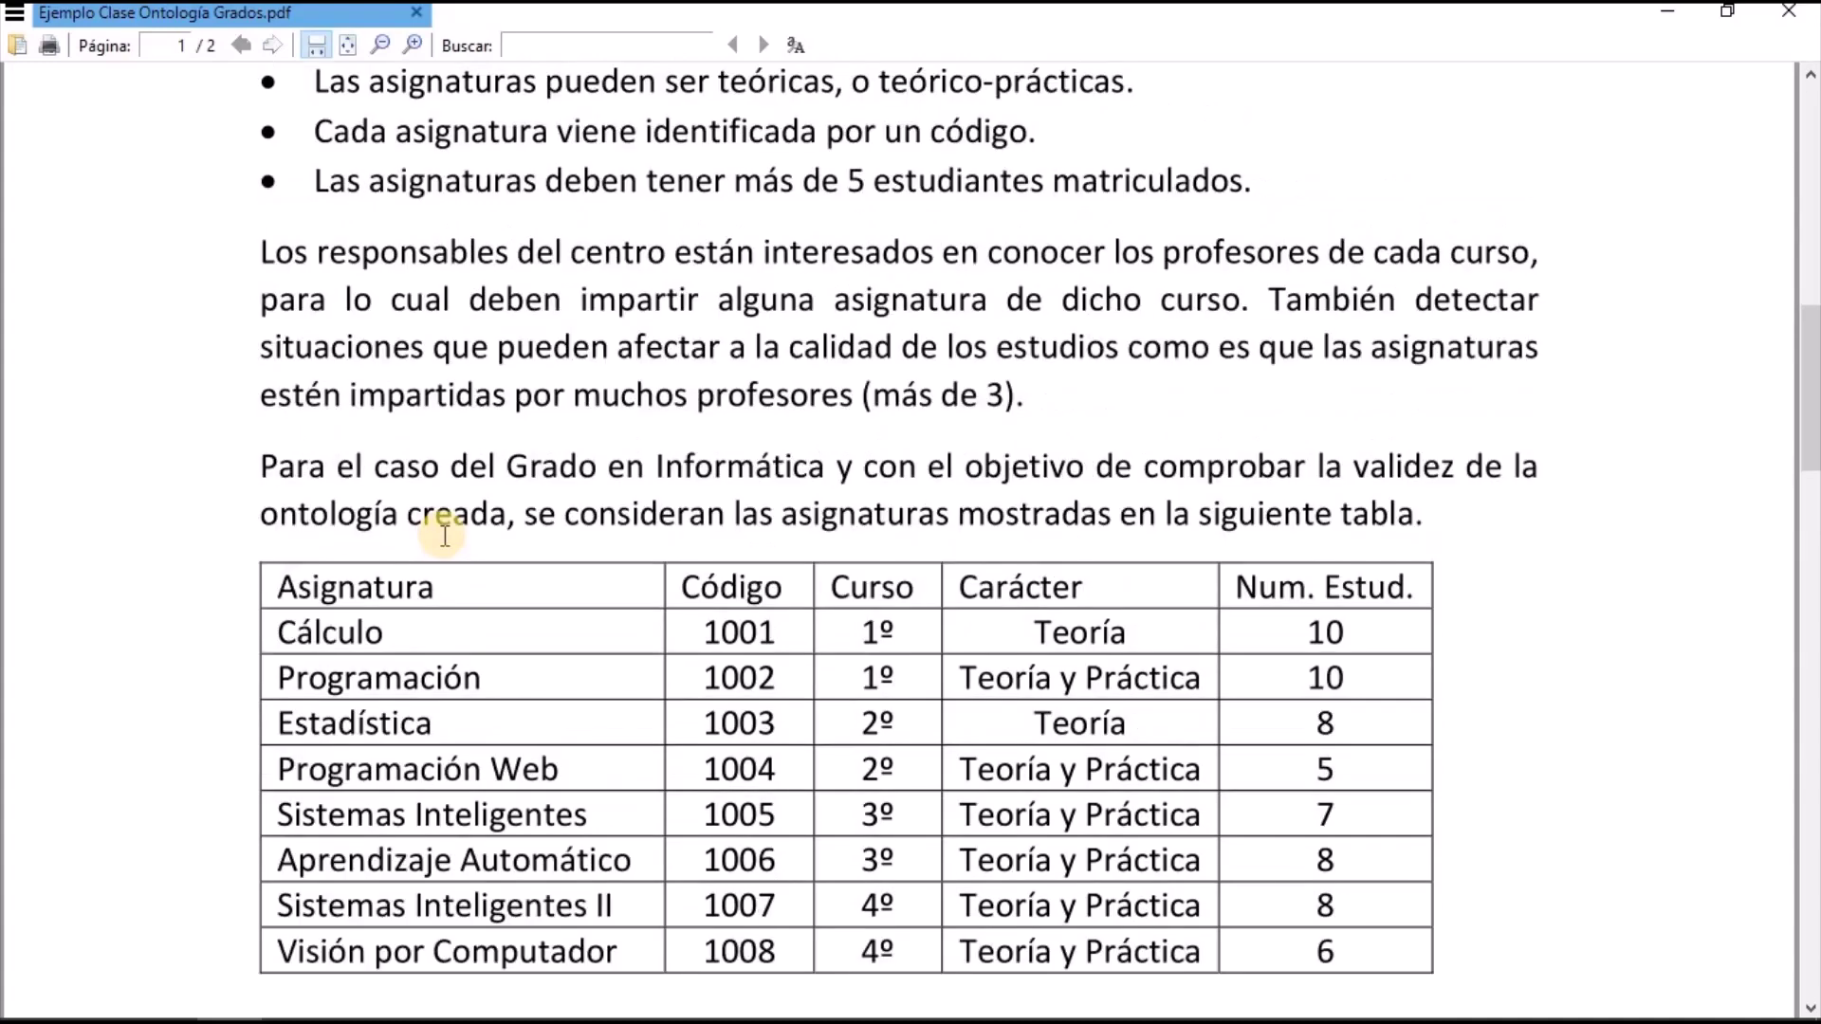
scroll(445, 536, up, 2)
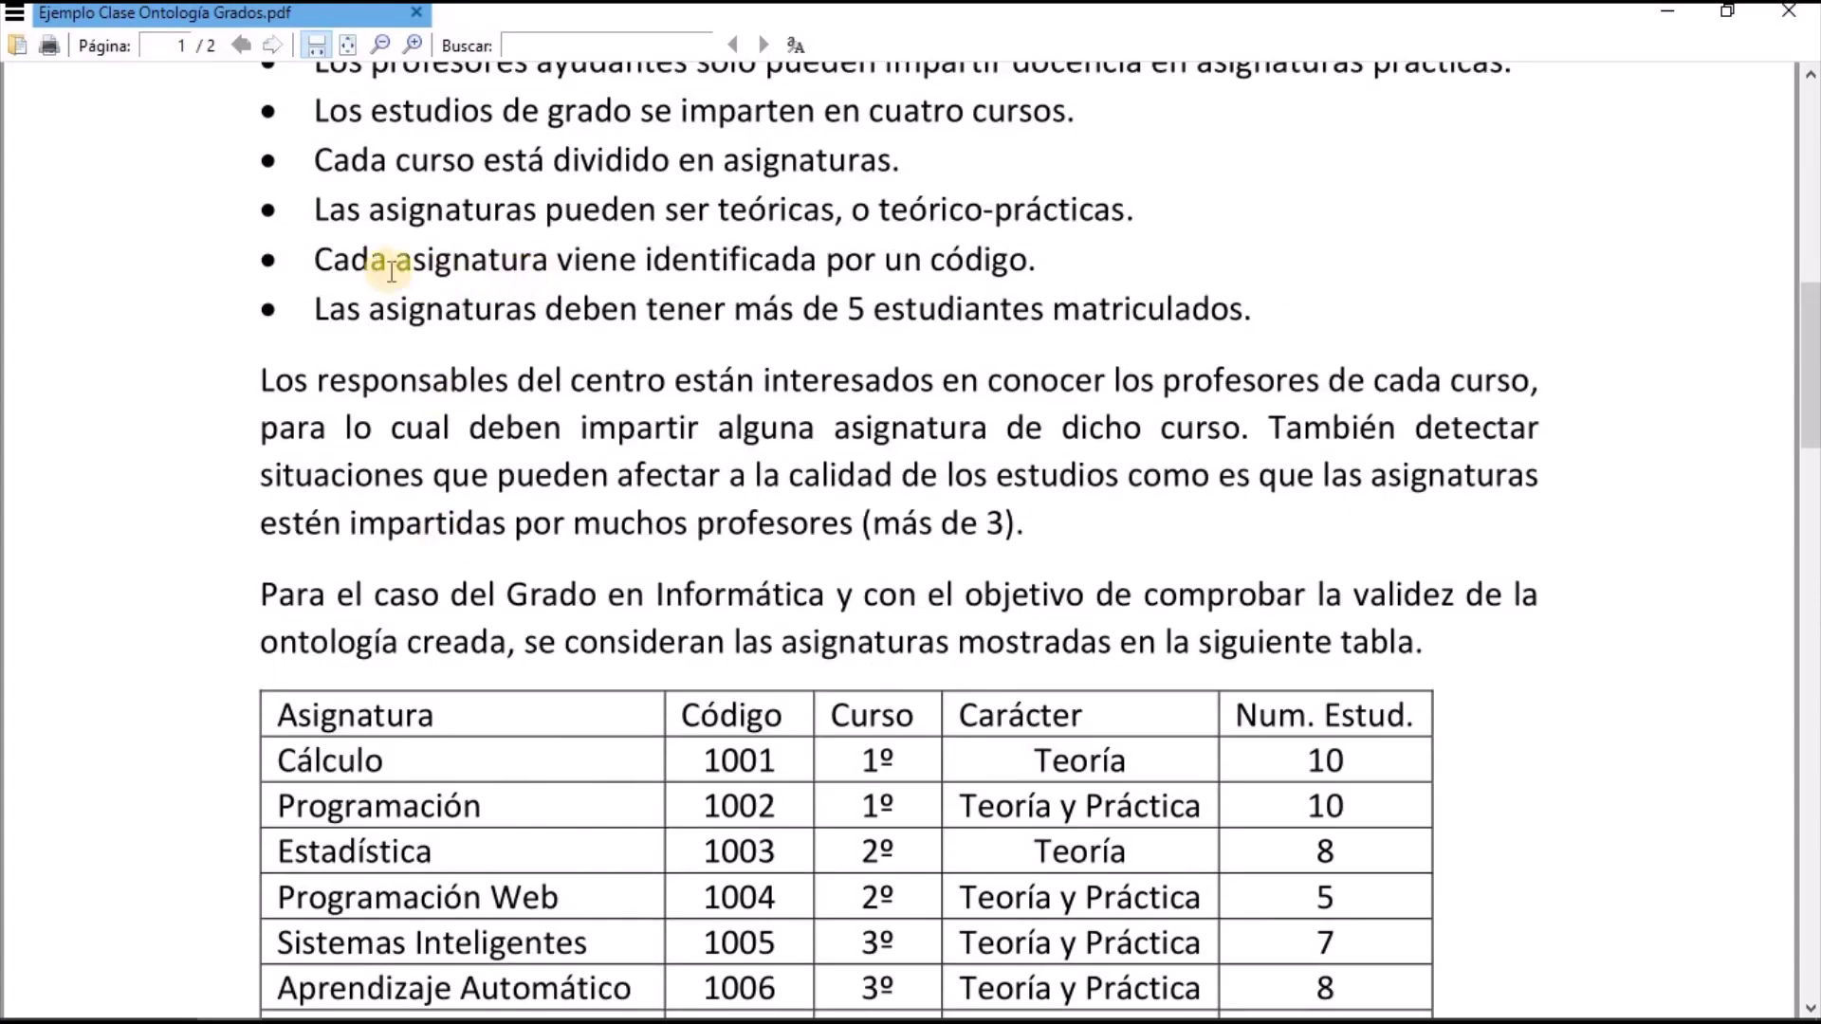
drag(316, 260, 1026, 264)
click(1001, 264)
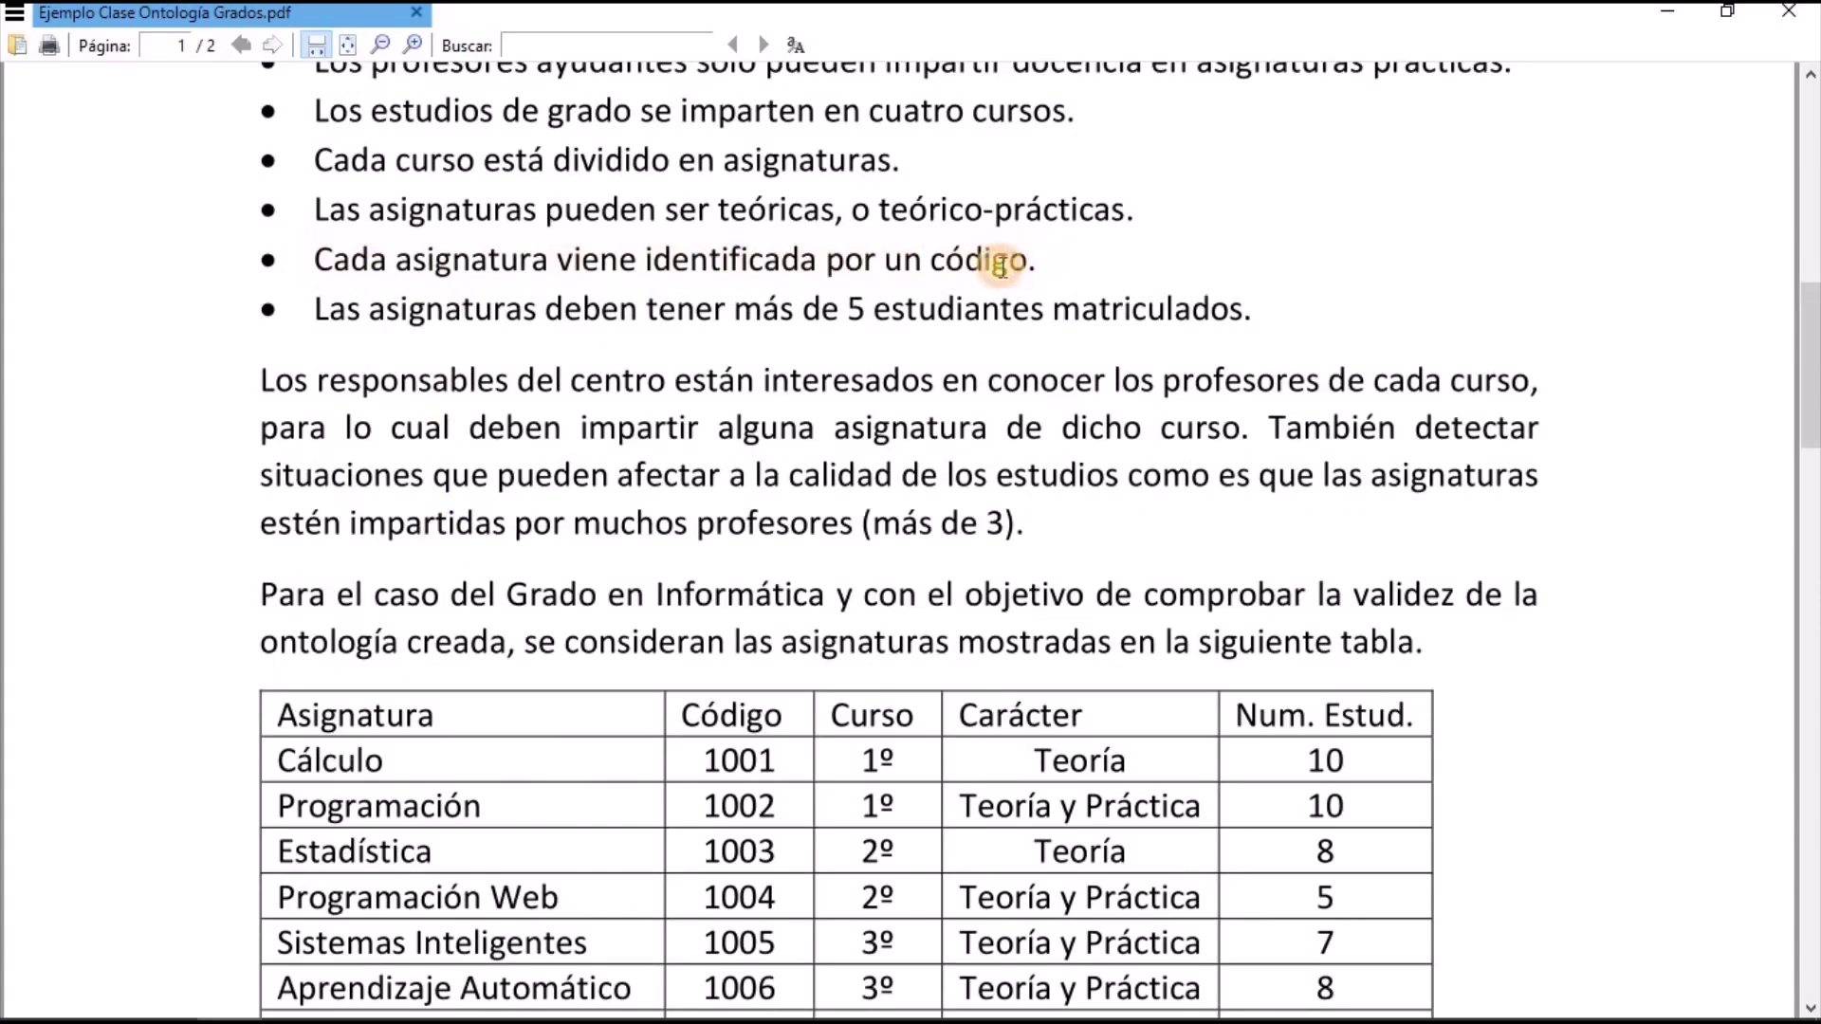
Return to the ontology in Protégé and examine the domain and range of the data property código
key(alt+Tab)
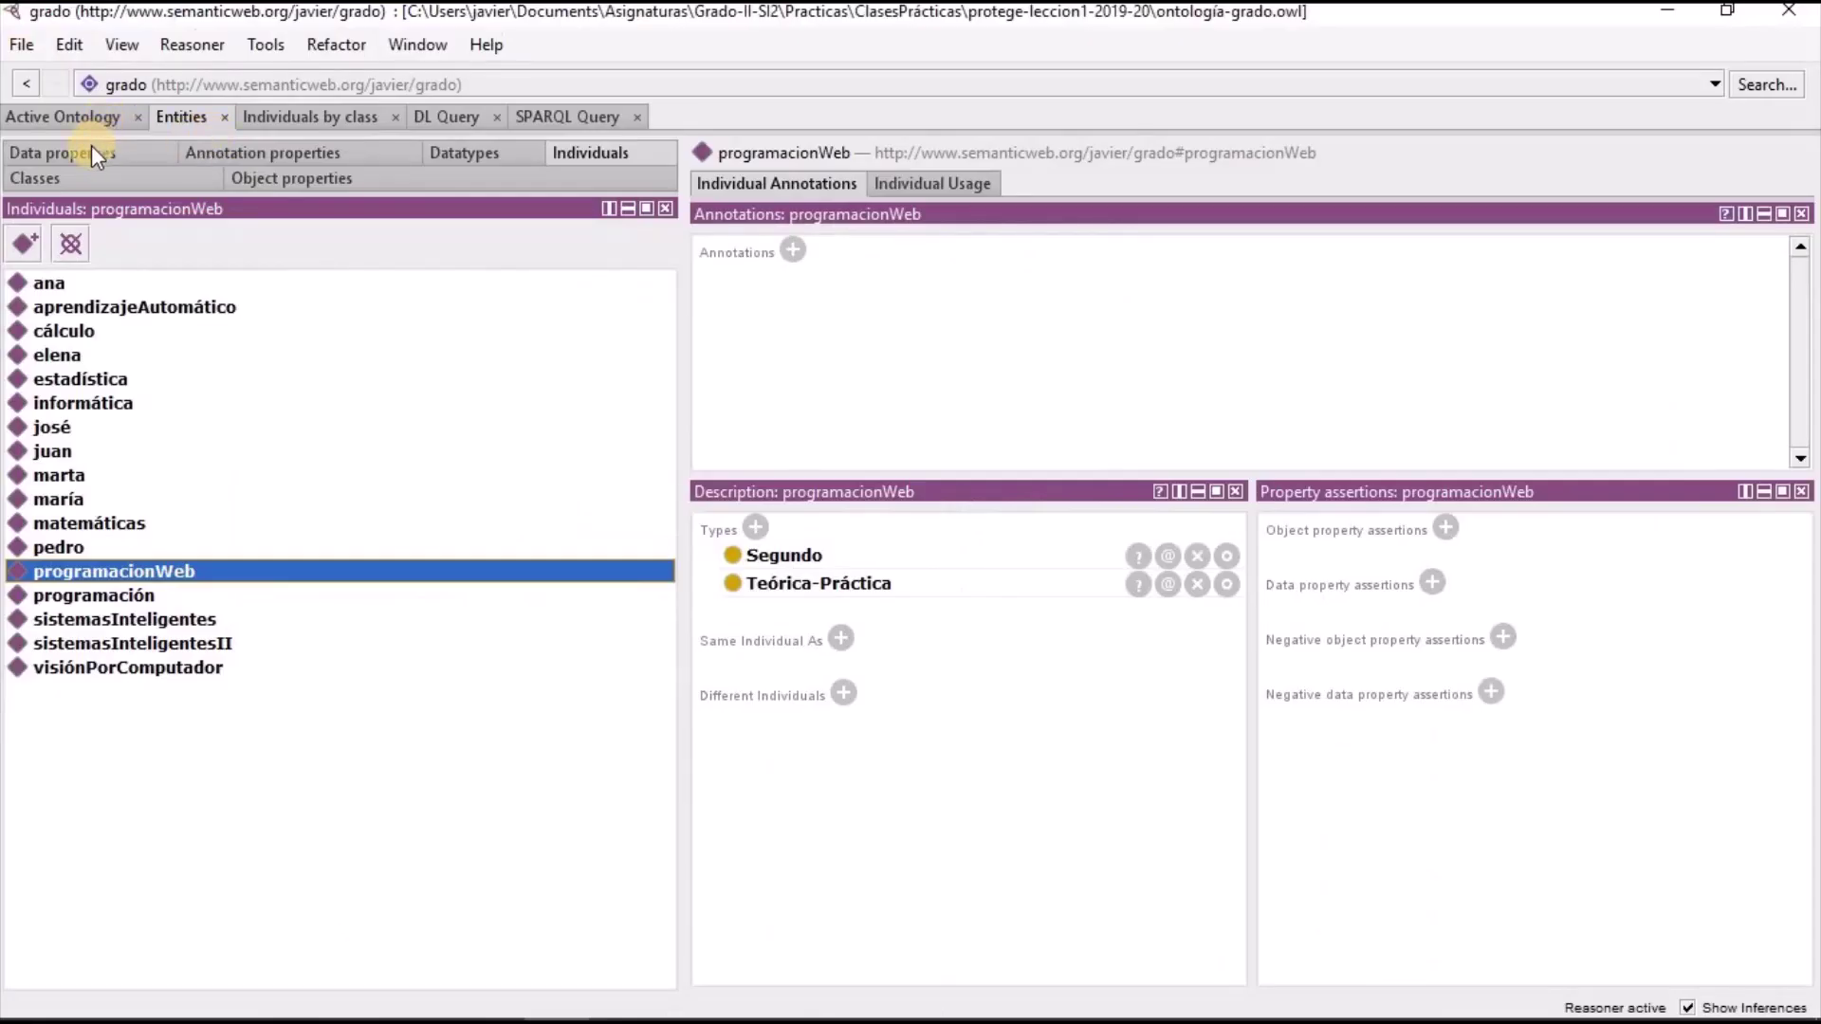
click(91, 152)
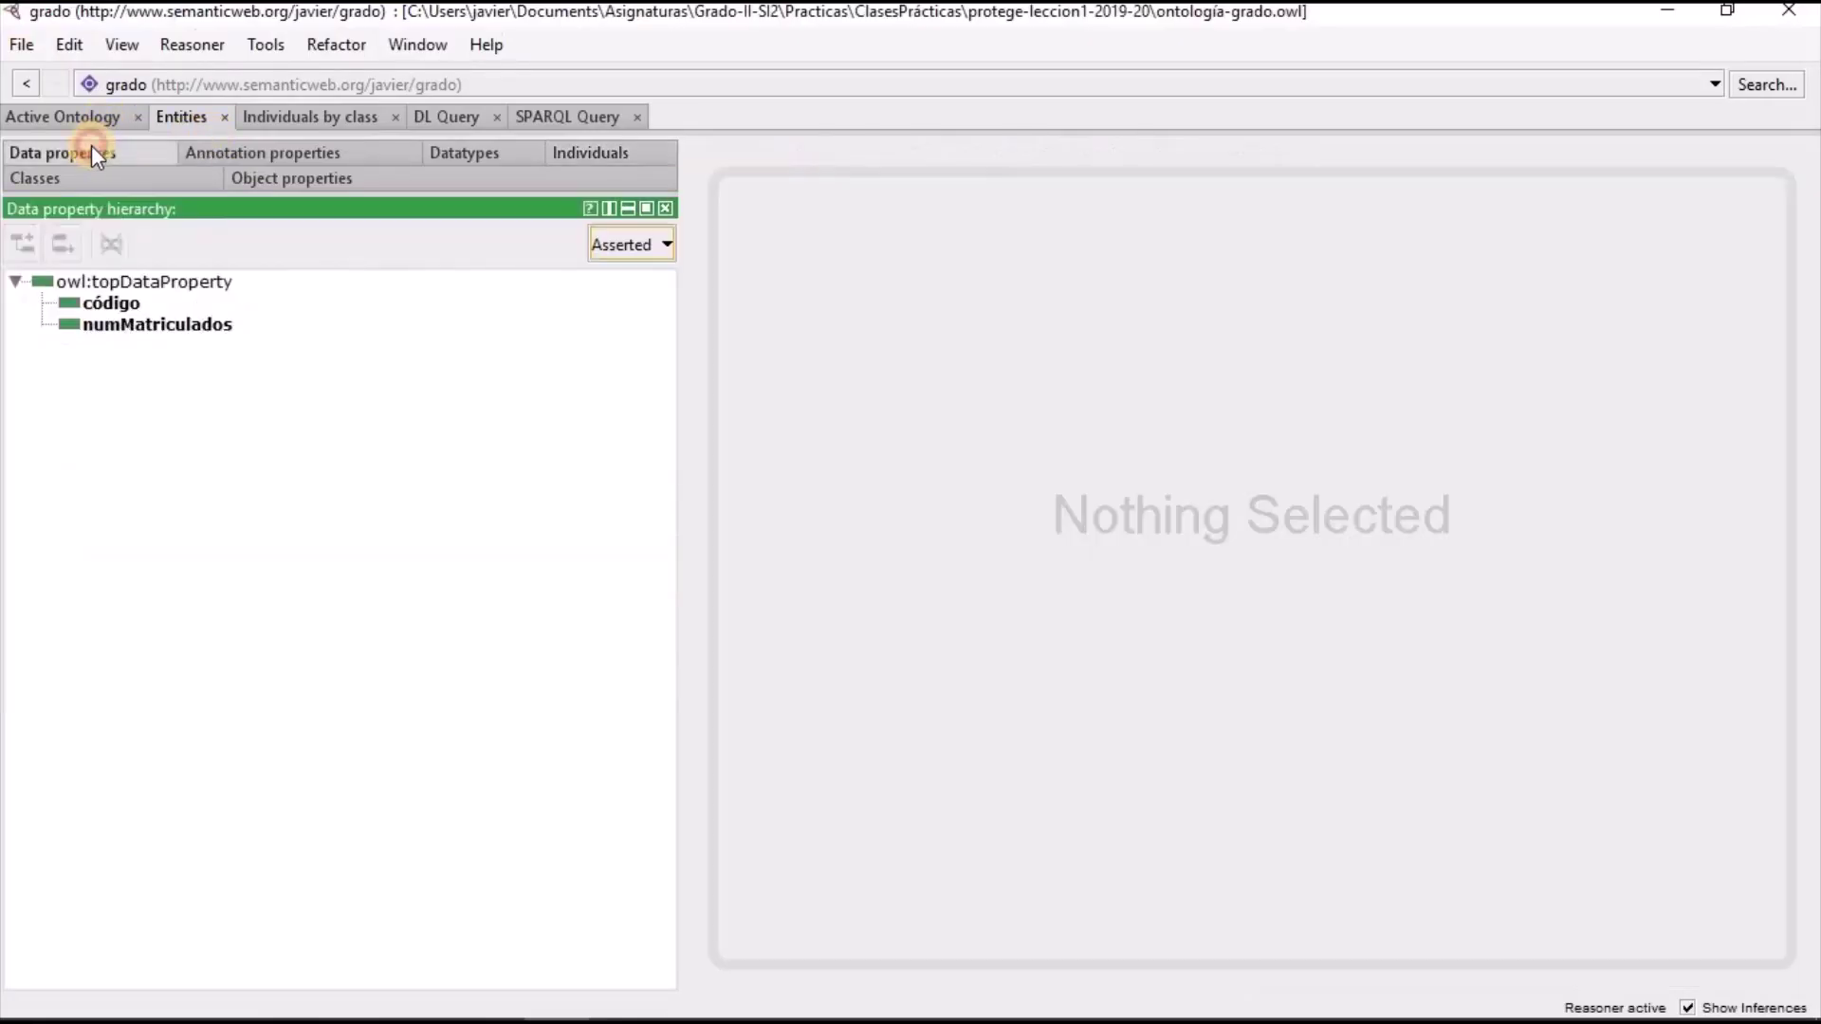
click(99, 303)
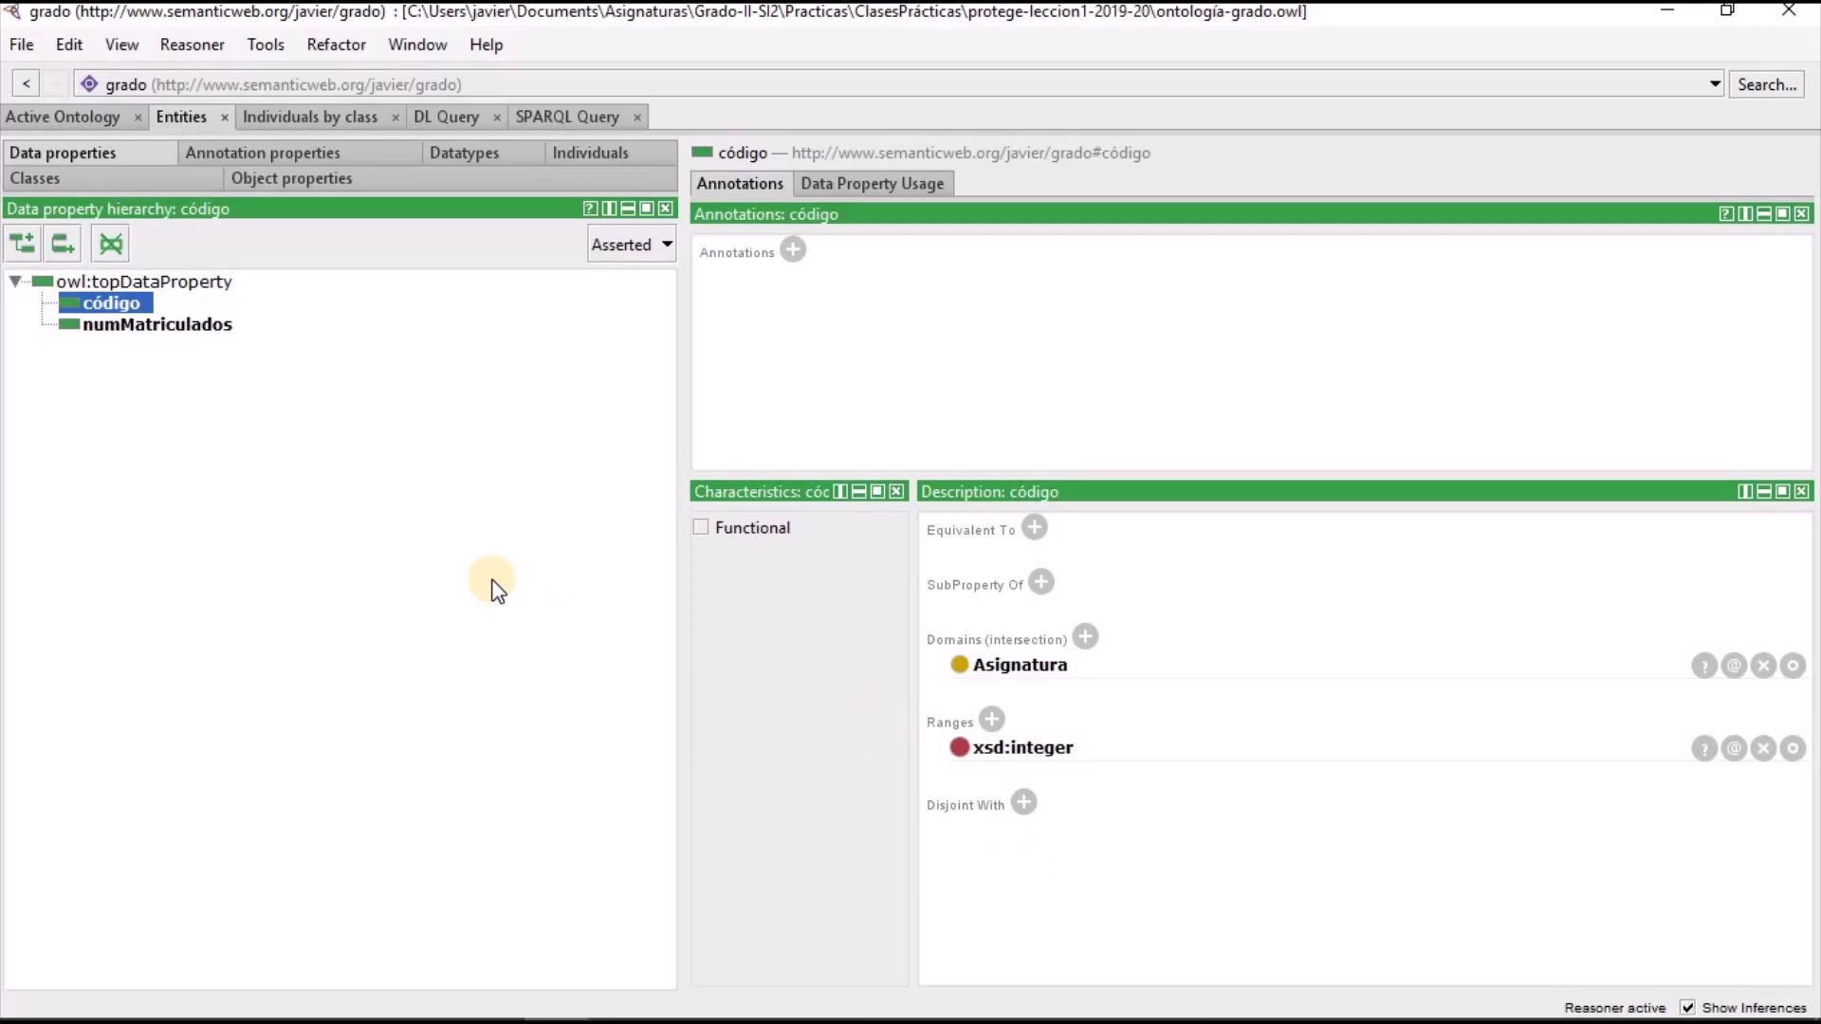
Add a data property assertion código with value 1001 to the individual cálculo, consulting the PDF's subjects table for the code
click(599, 156)
click(74, 332)
key(alt+Tab)
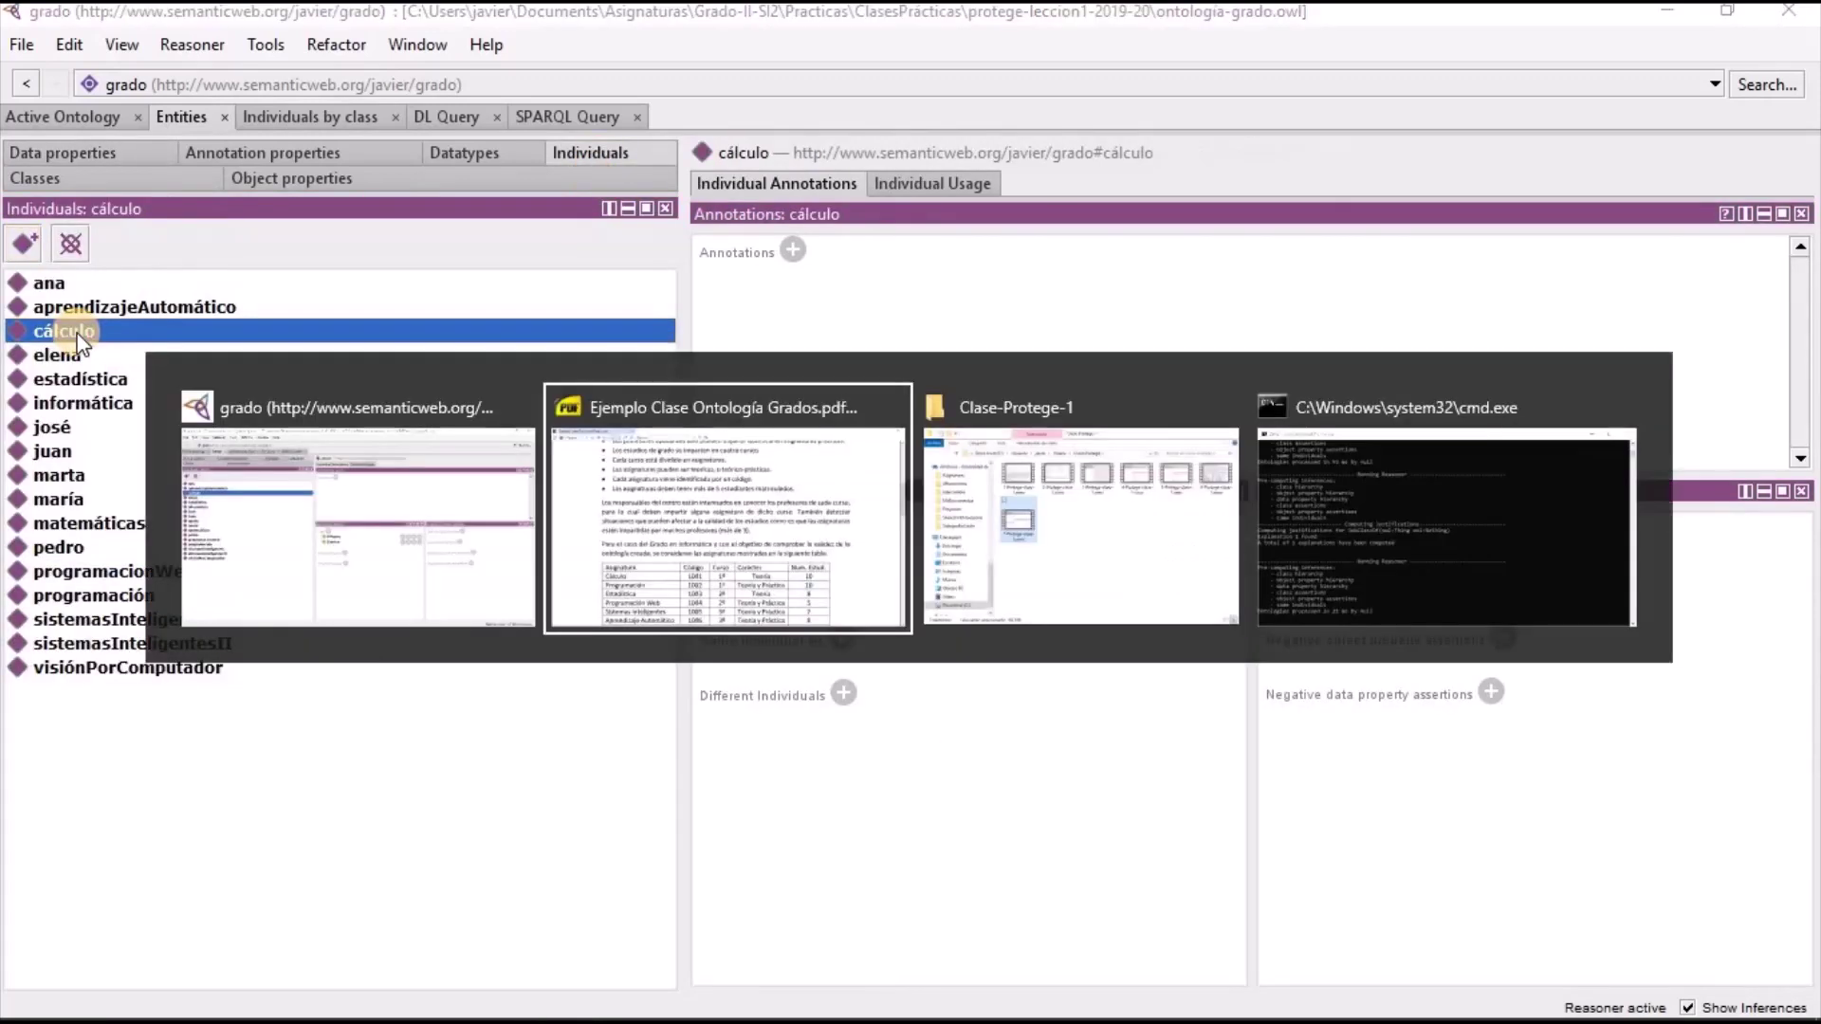
key(alt+Tab)
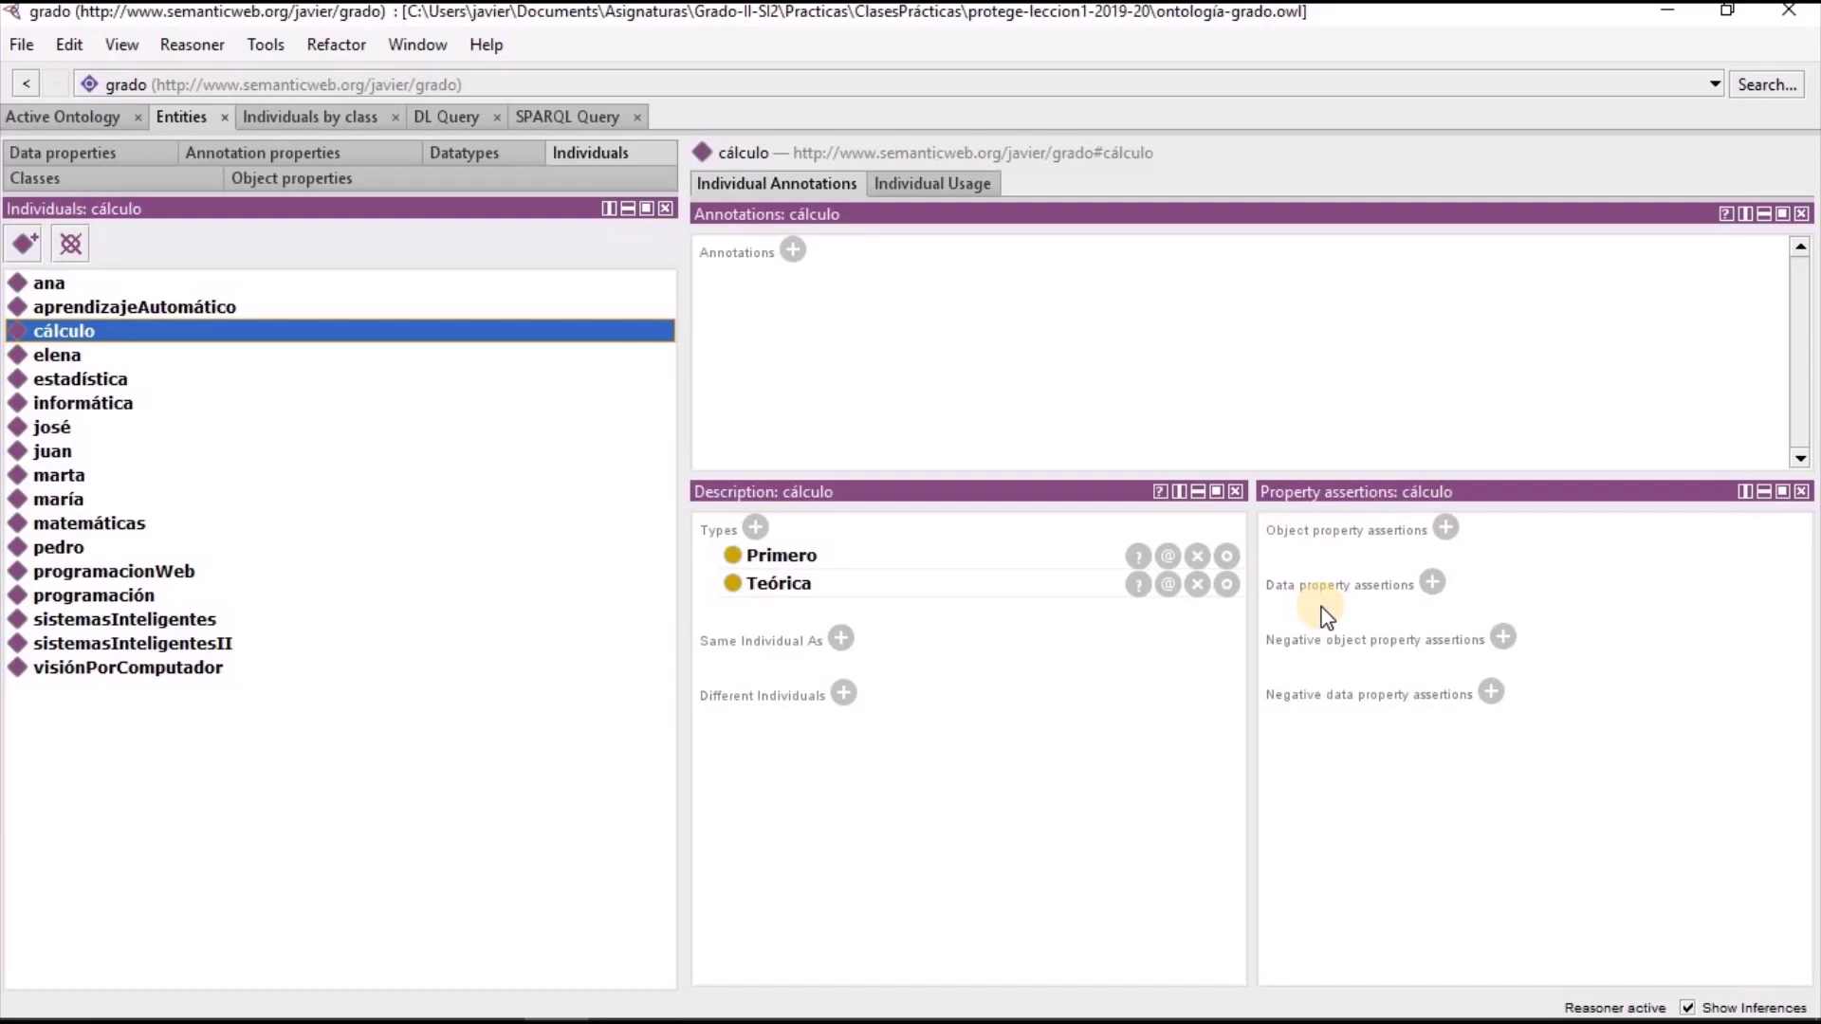
click(1438, 585)
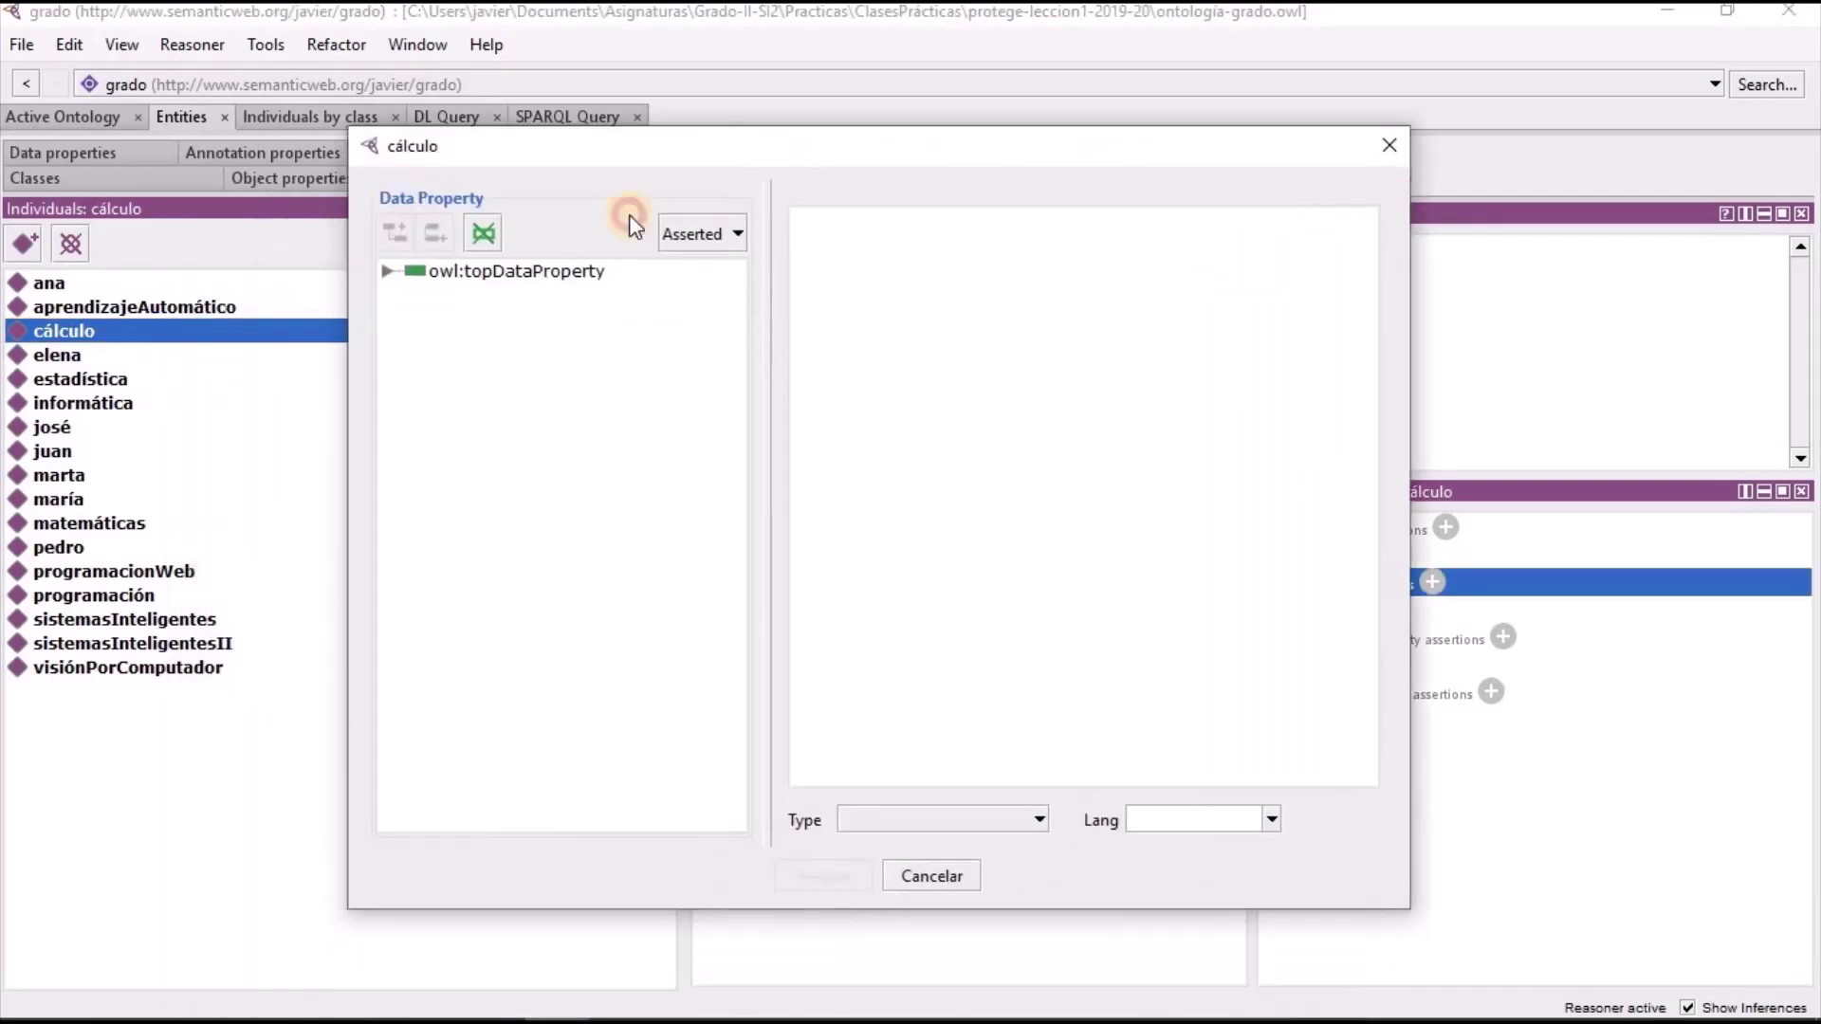
click(388, 271)
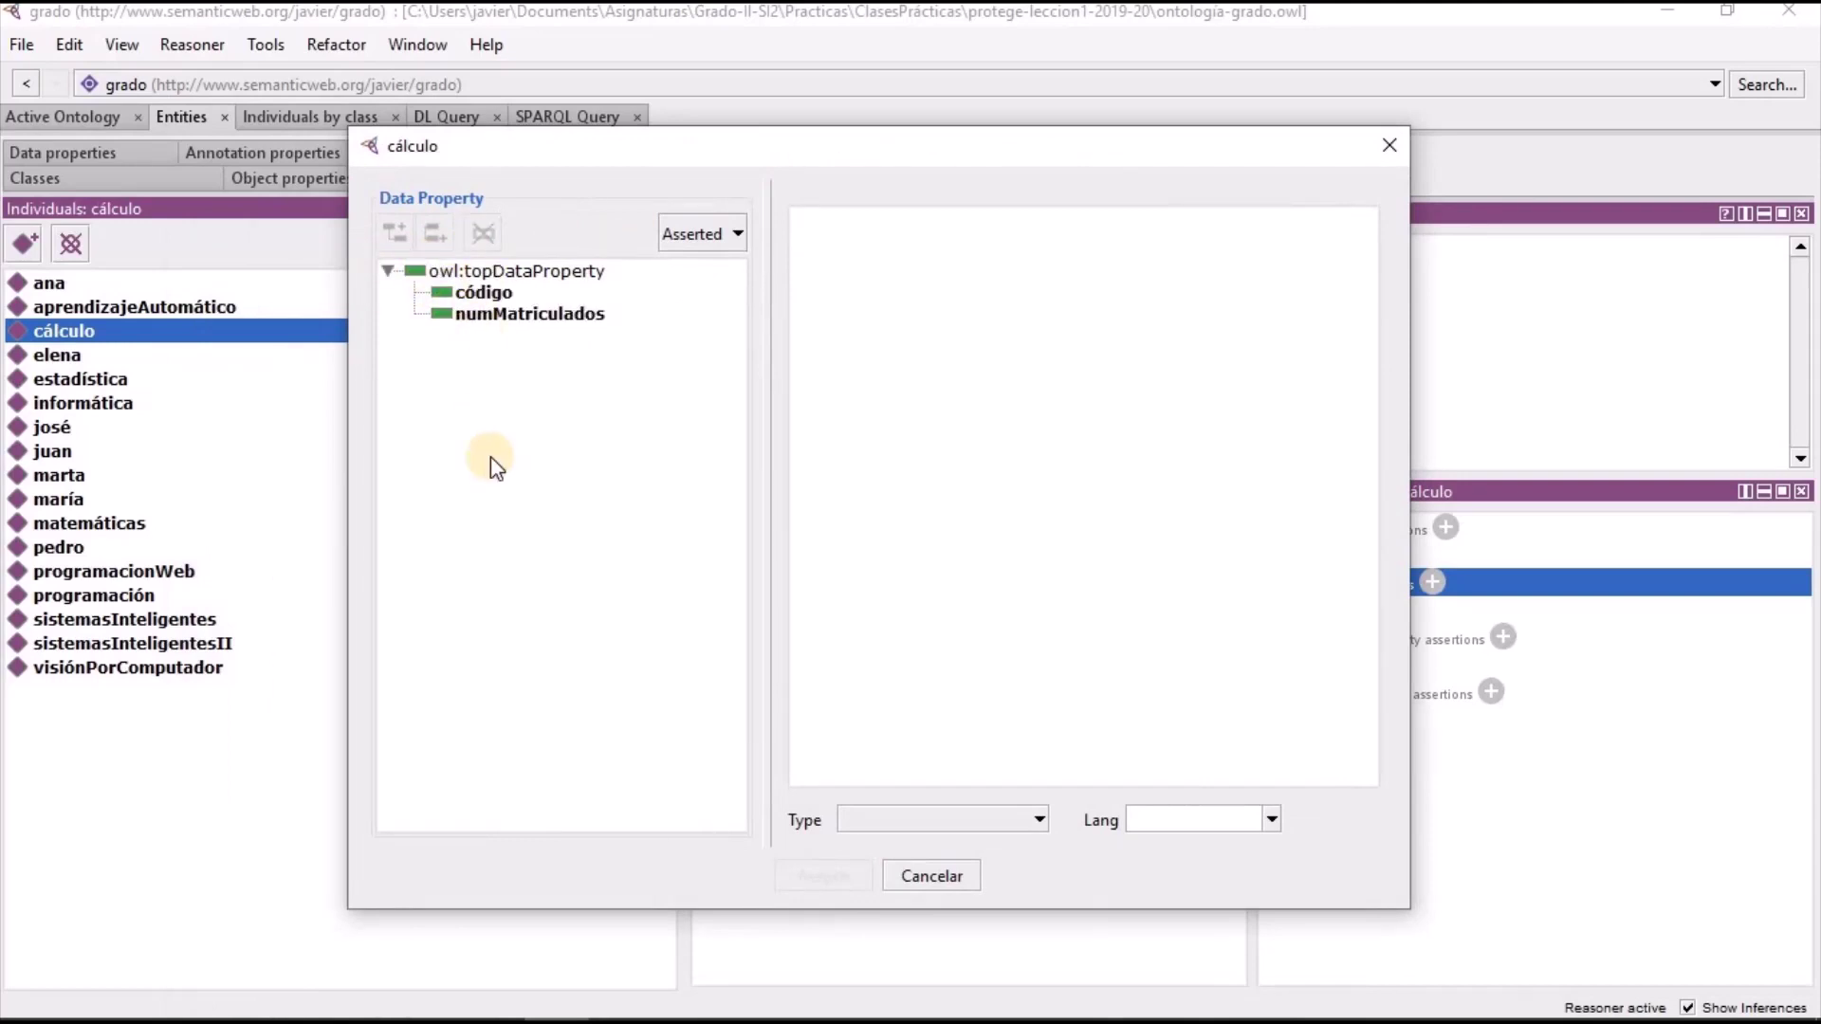
click(483, 294)
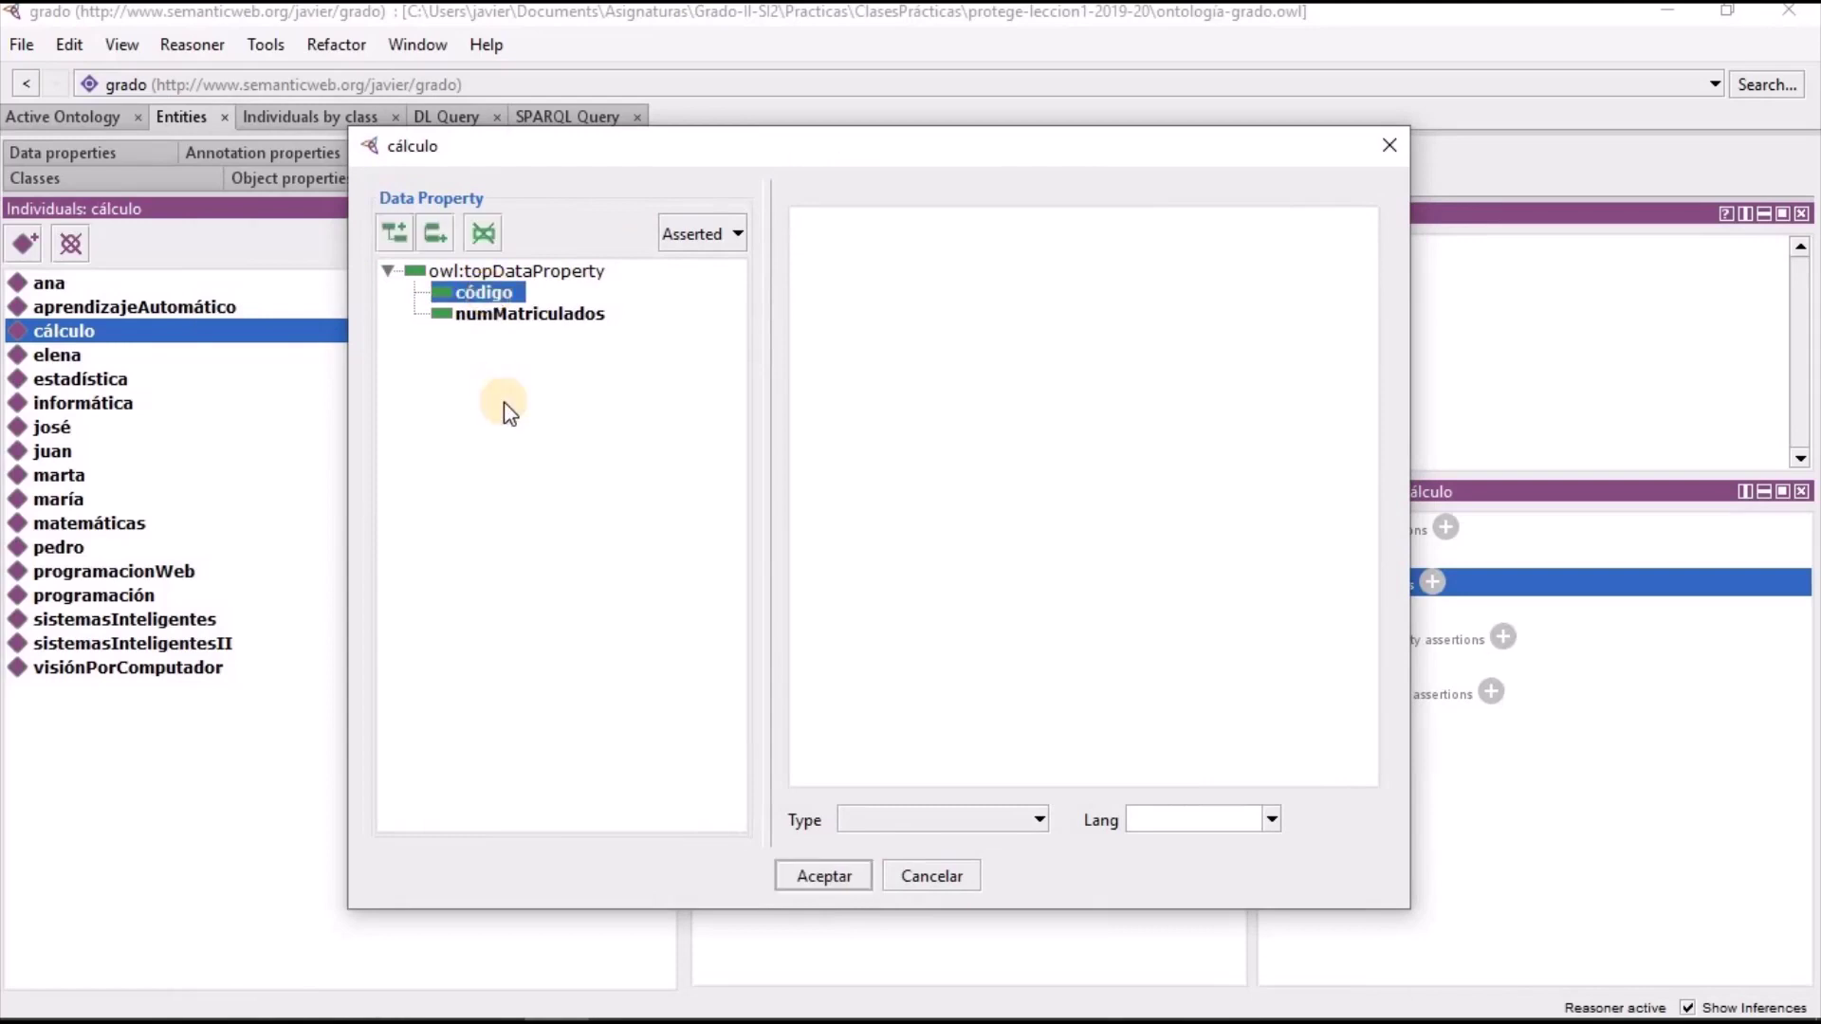
click(833, 233)
text(1001)
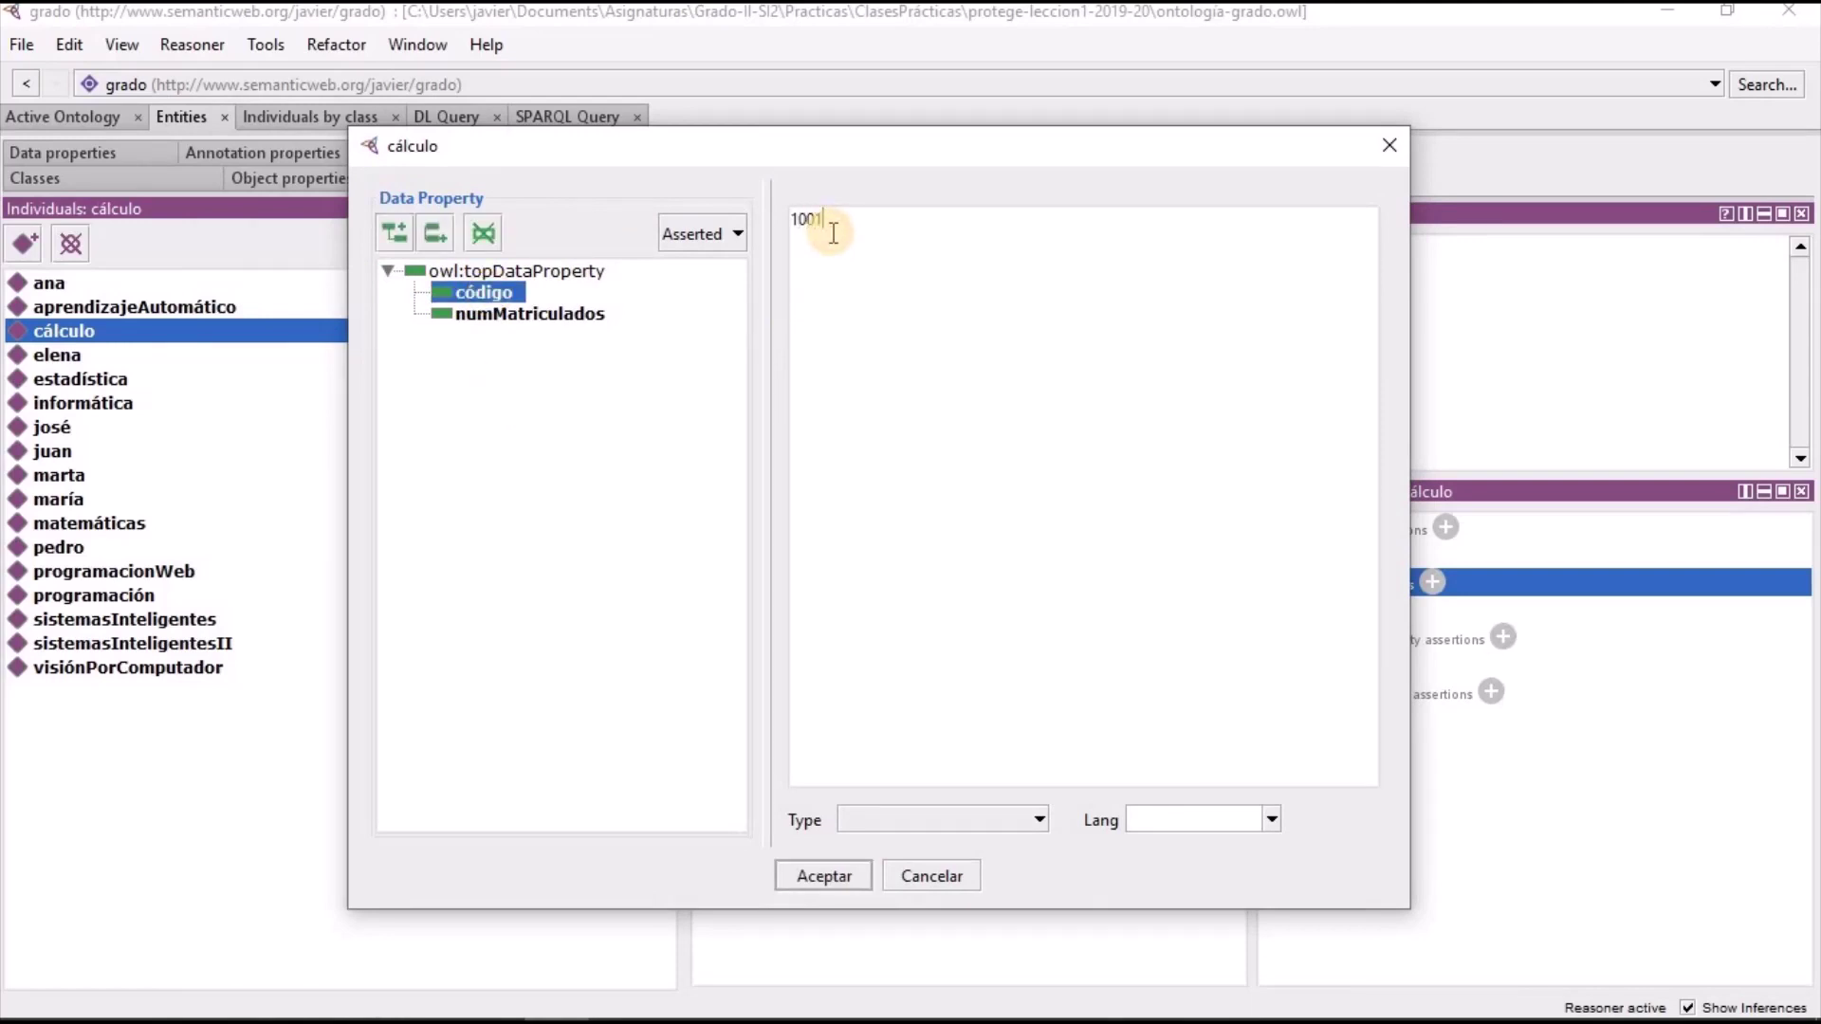
click(807, 874)
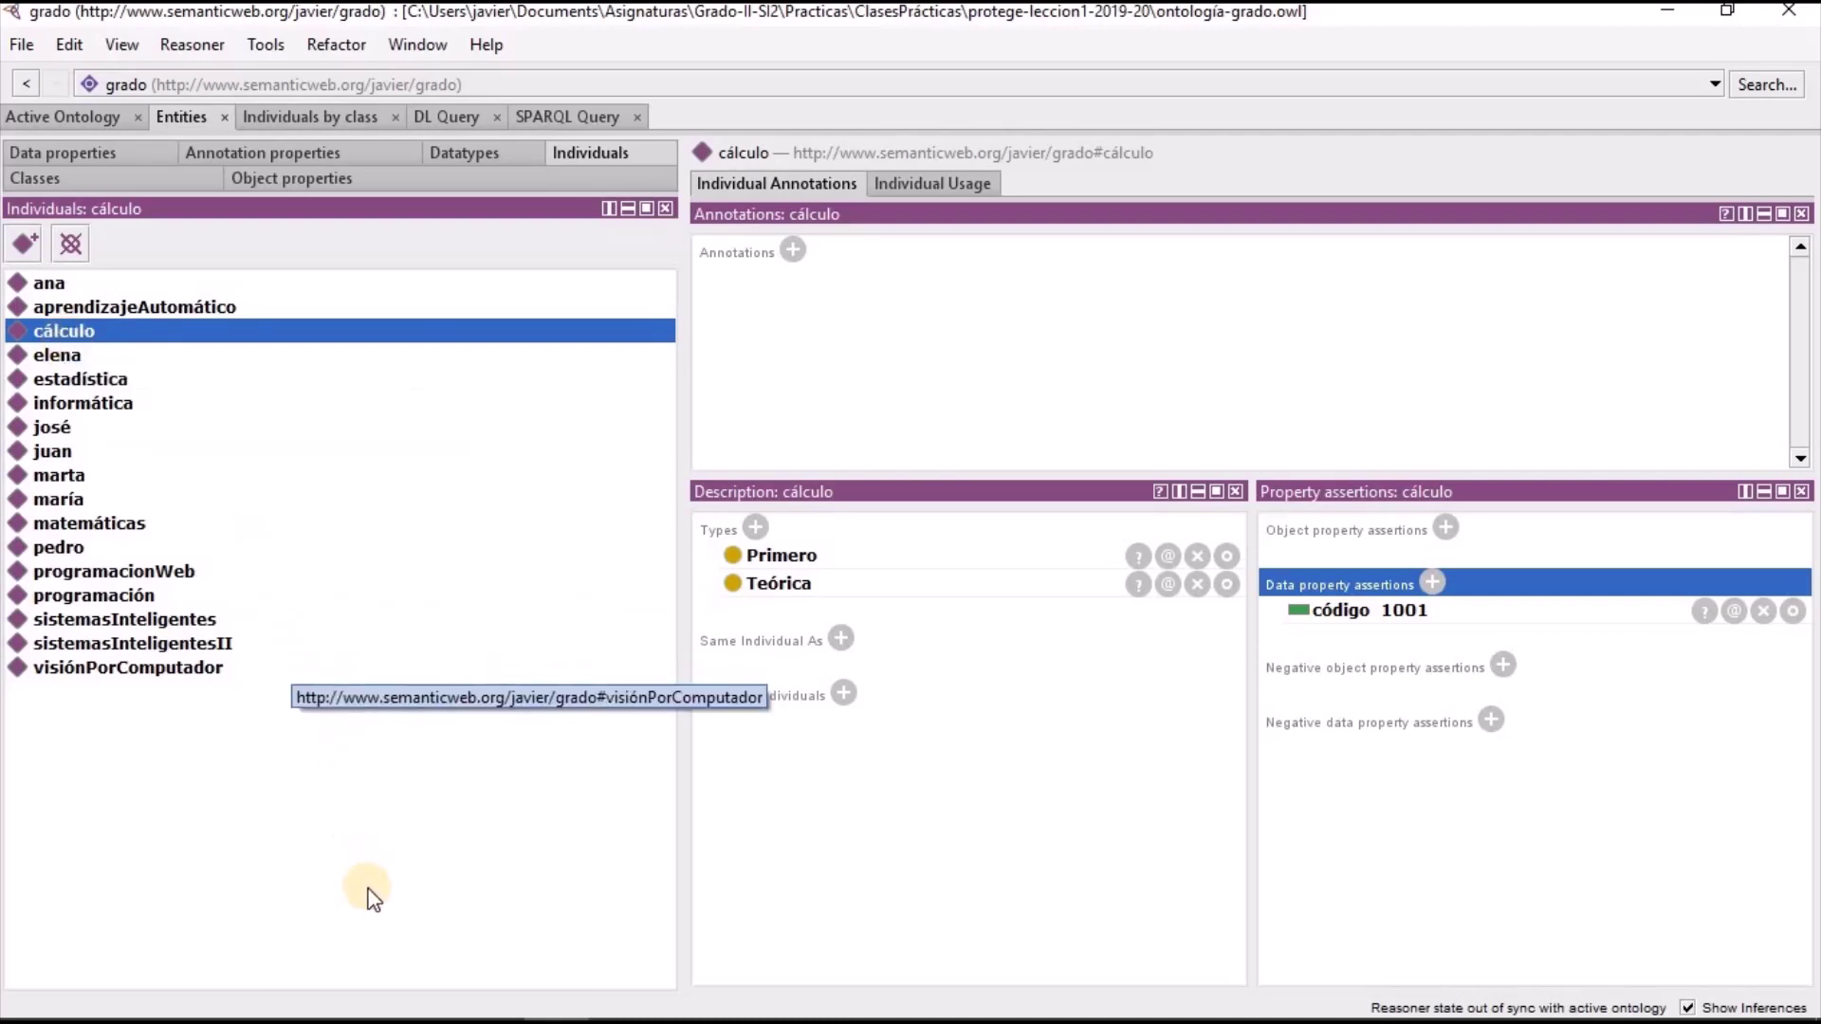
Synchronize the reasoner and consult the subject codes in the table of Ejemplo Clase Ontología Grados.pdf
click(195, 52)
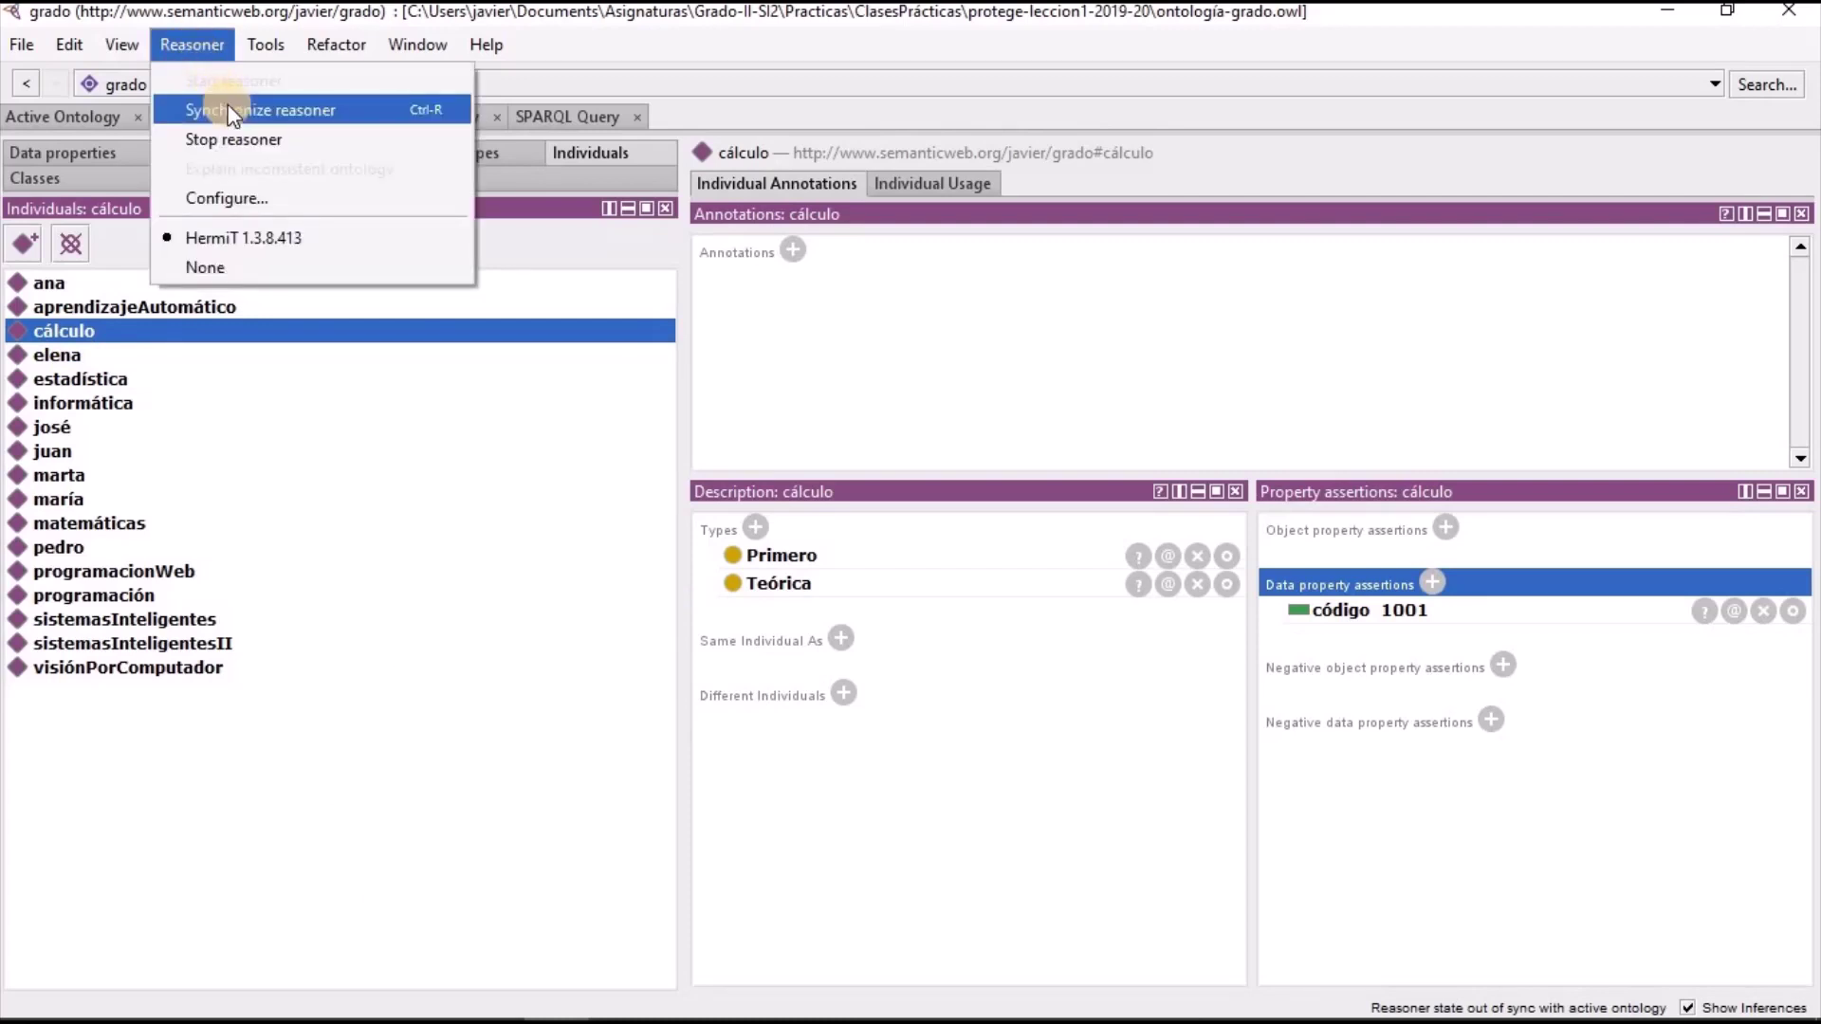
click(228, 105)
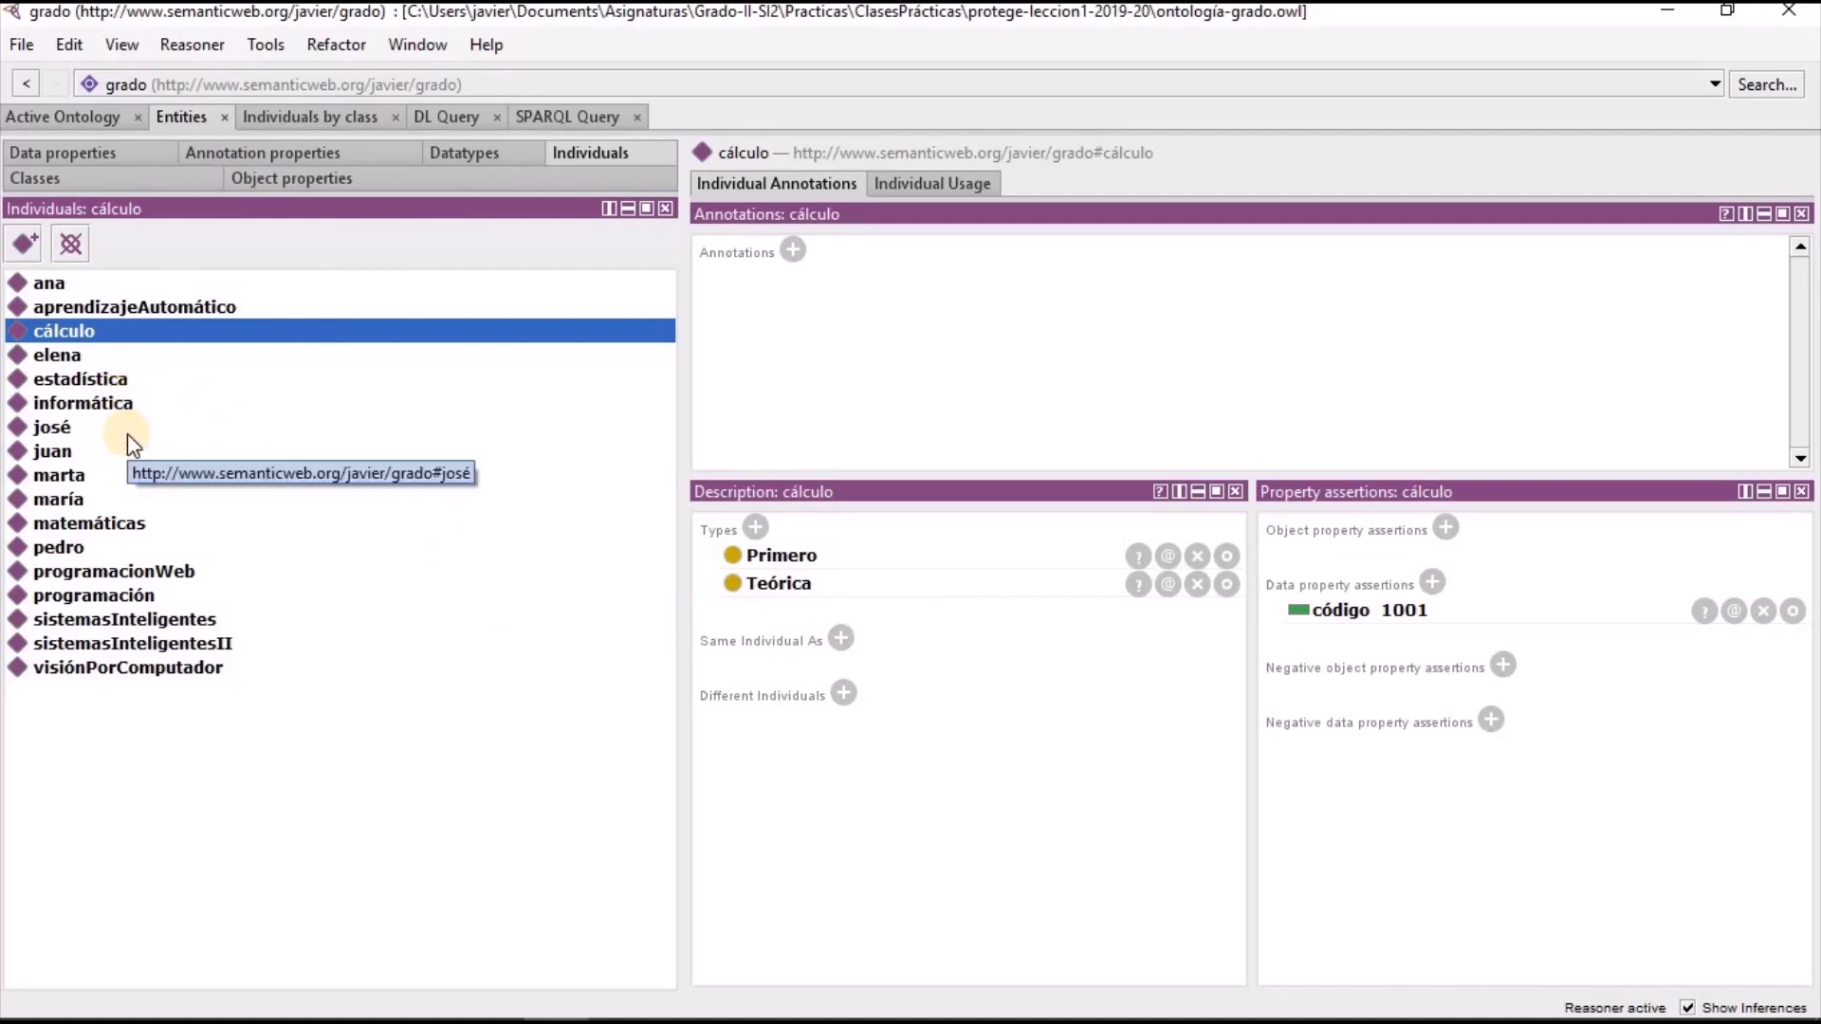
key(alt+Tab)
scroll(754, 654, down, 3)
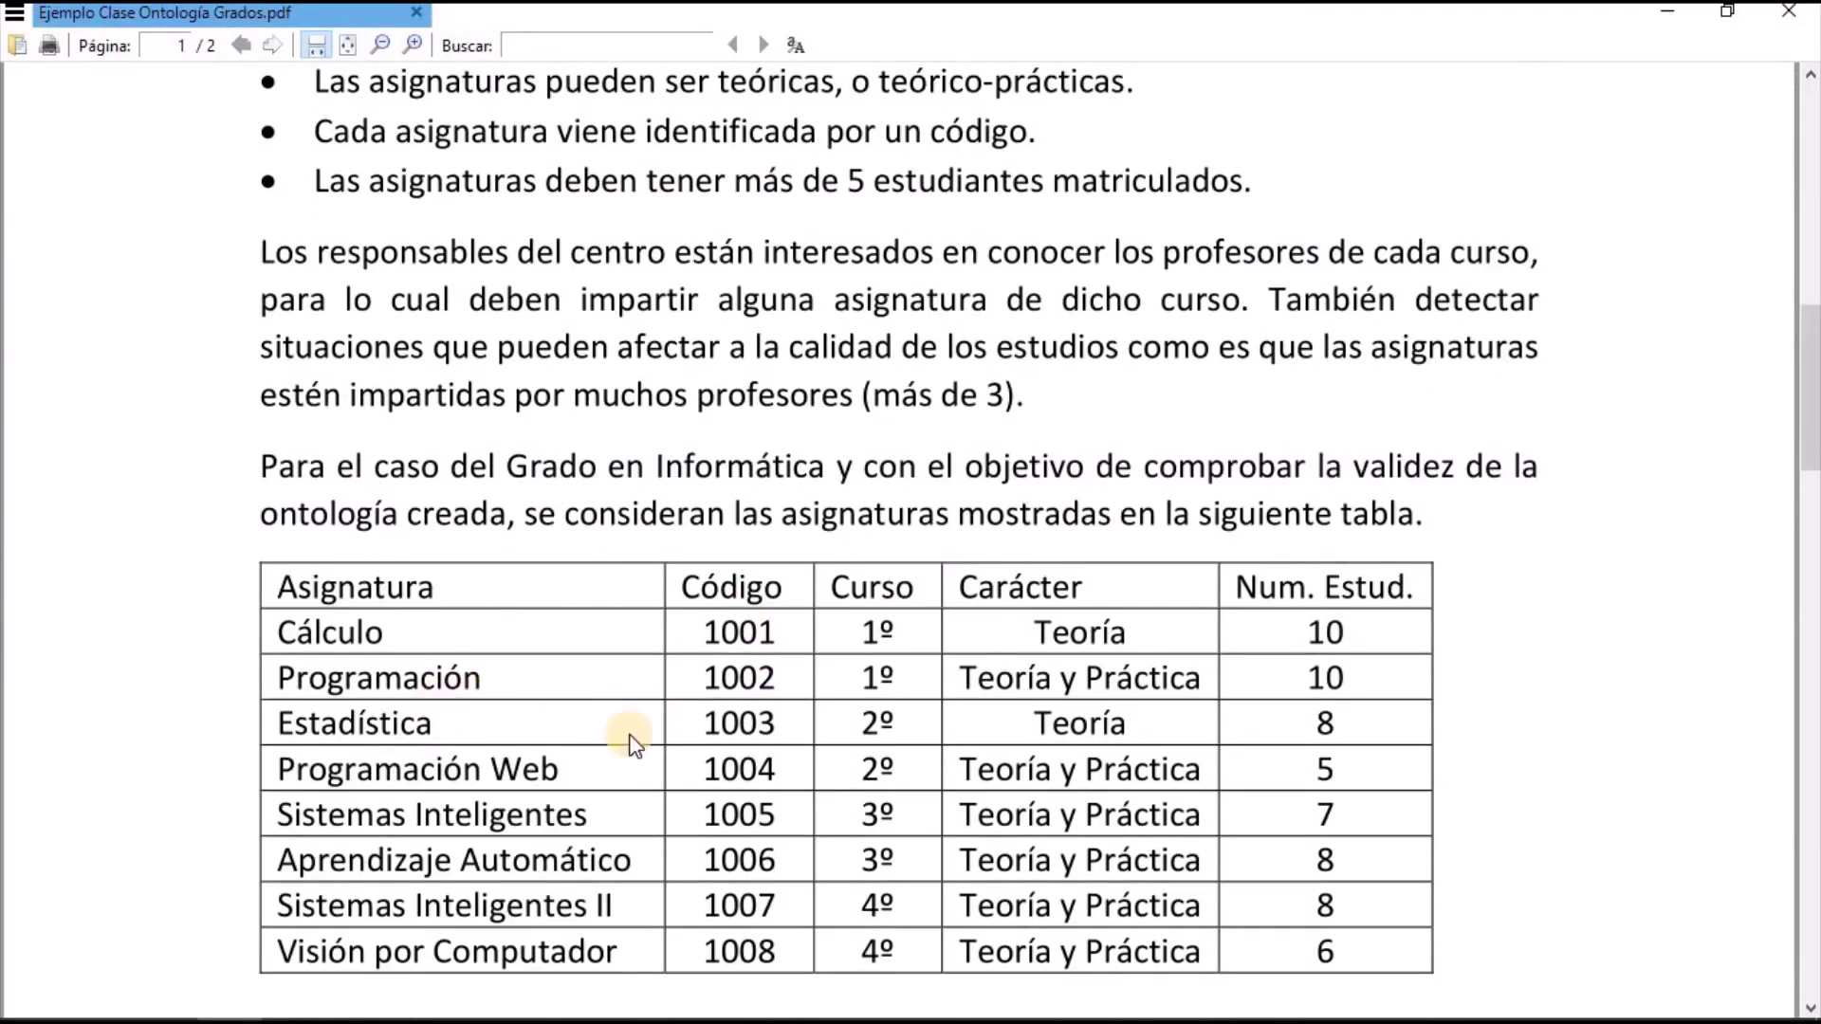
In Protégé, check the código values of visiónPorComputador, sistemasInteligentesII, sistemasInteligentes and aprendizajeAutomático, comparing them with the PDF's subjects table
key(alt+Tab)
click(379, 677)
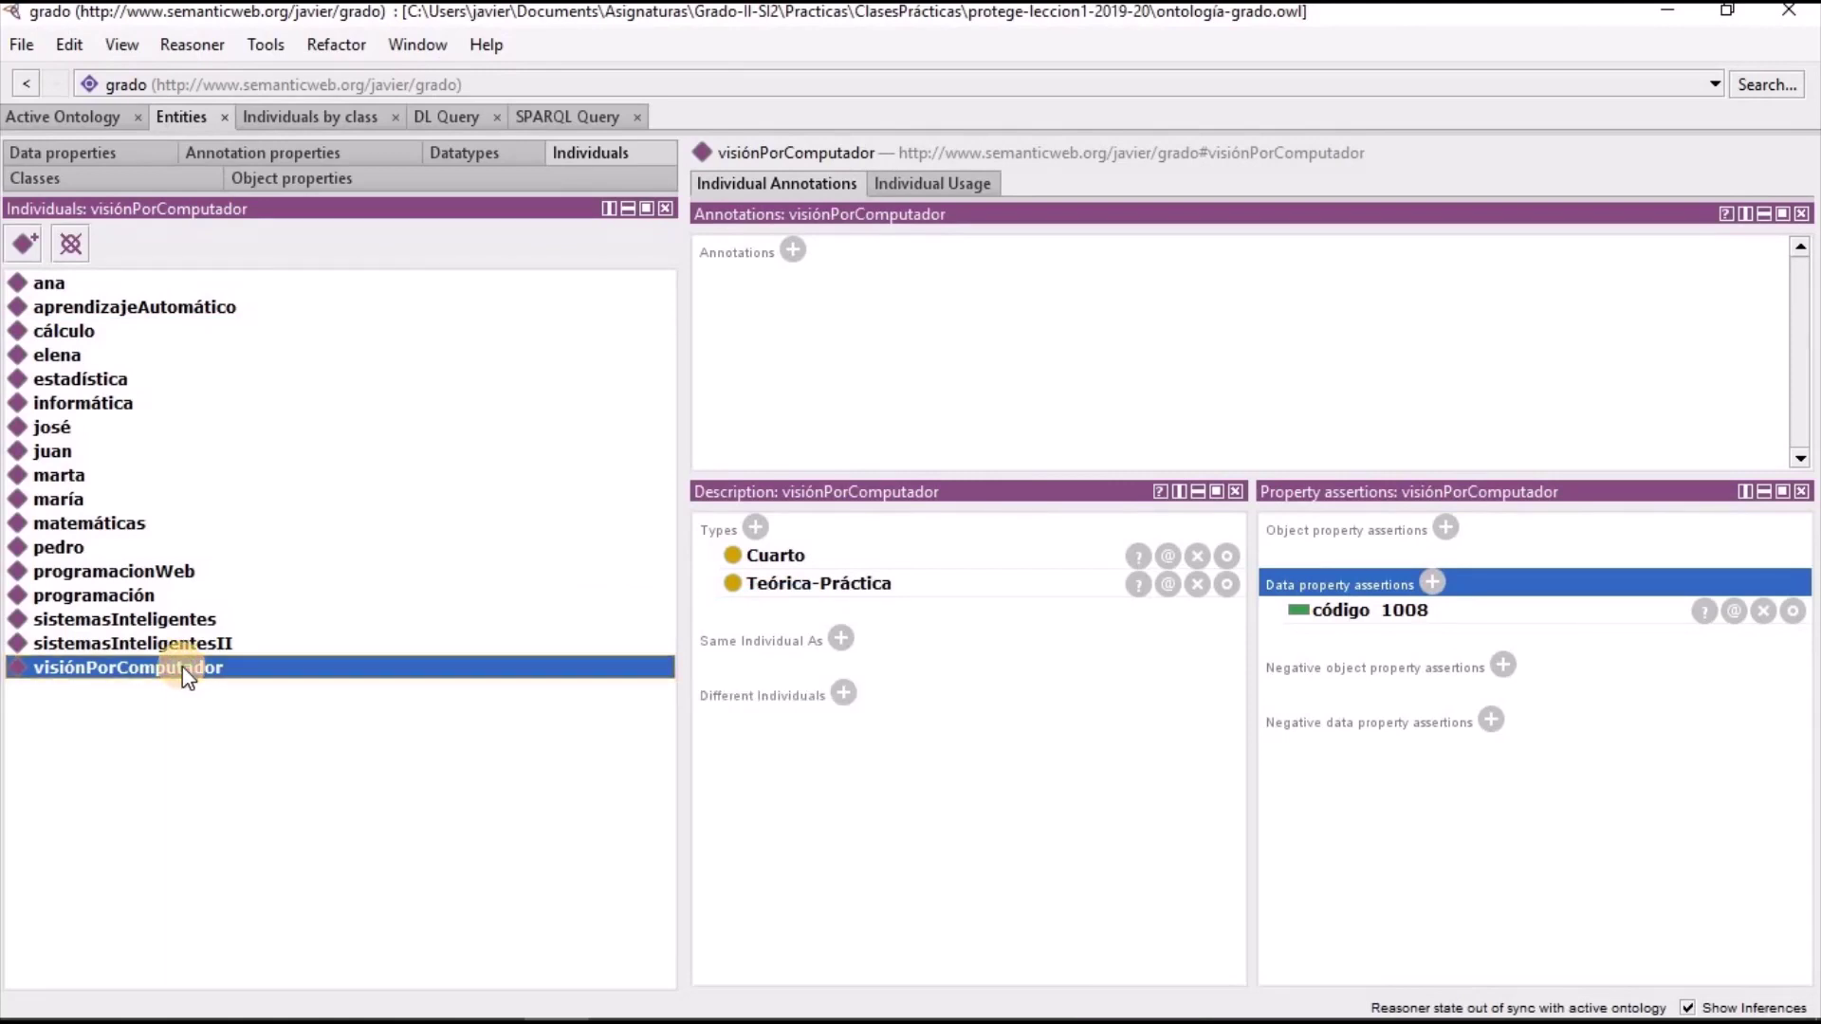
click(193, 643)
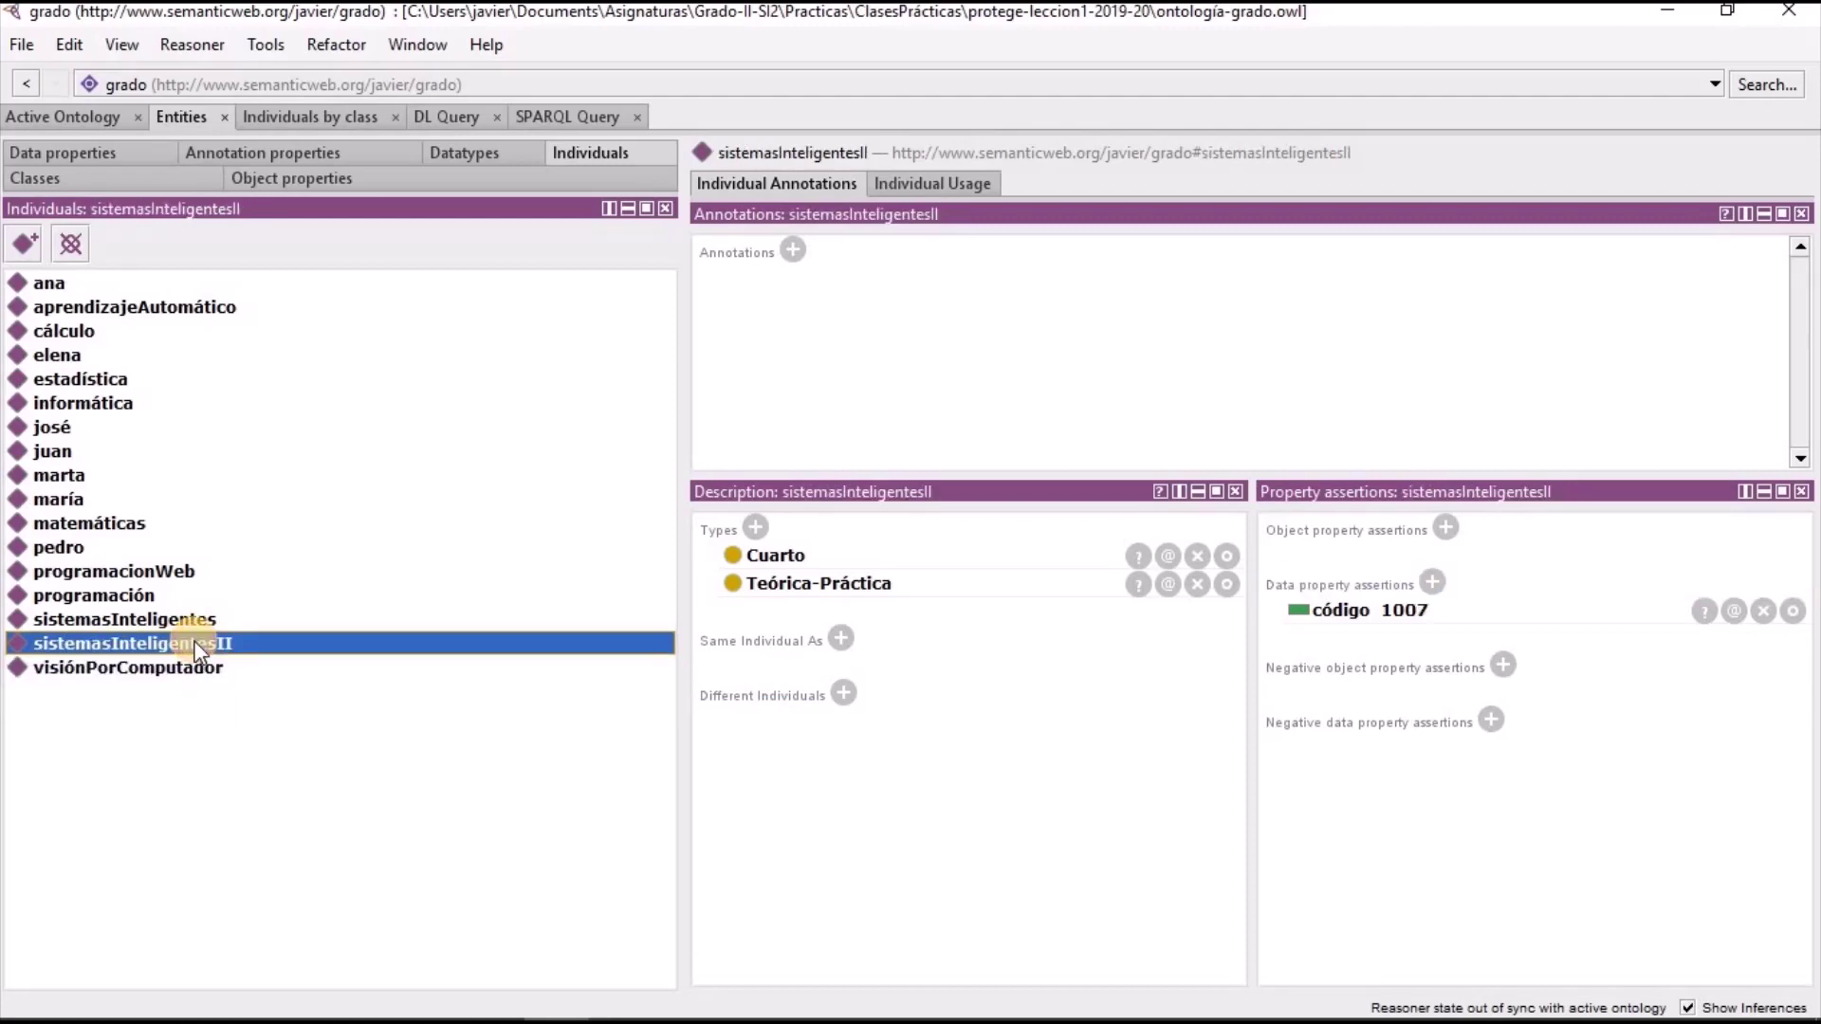
click(196, 622)
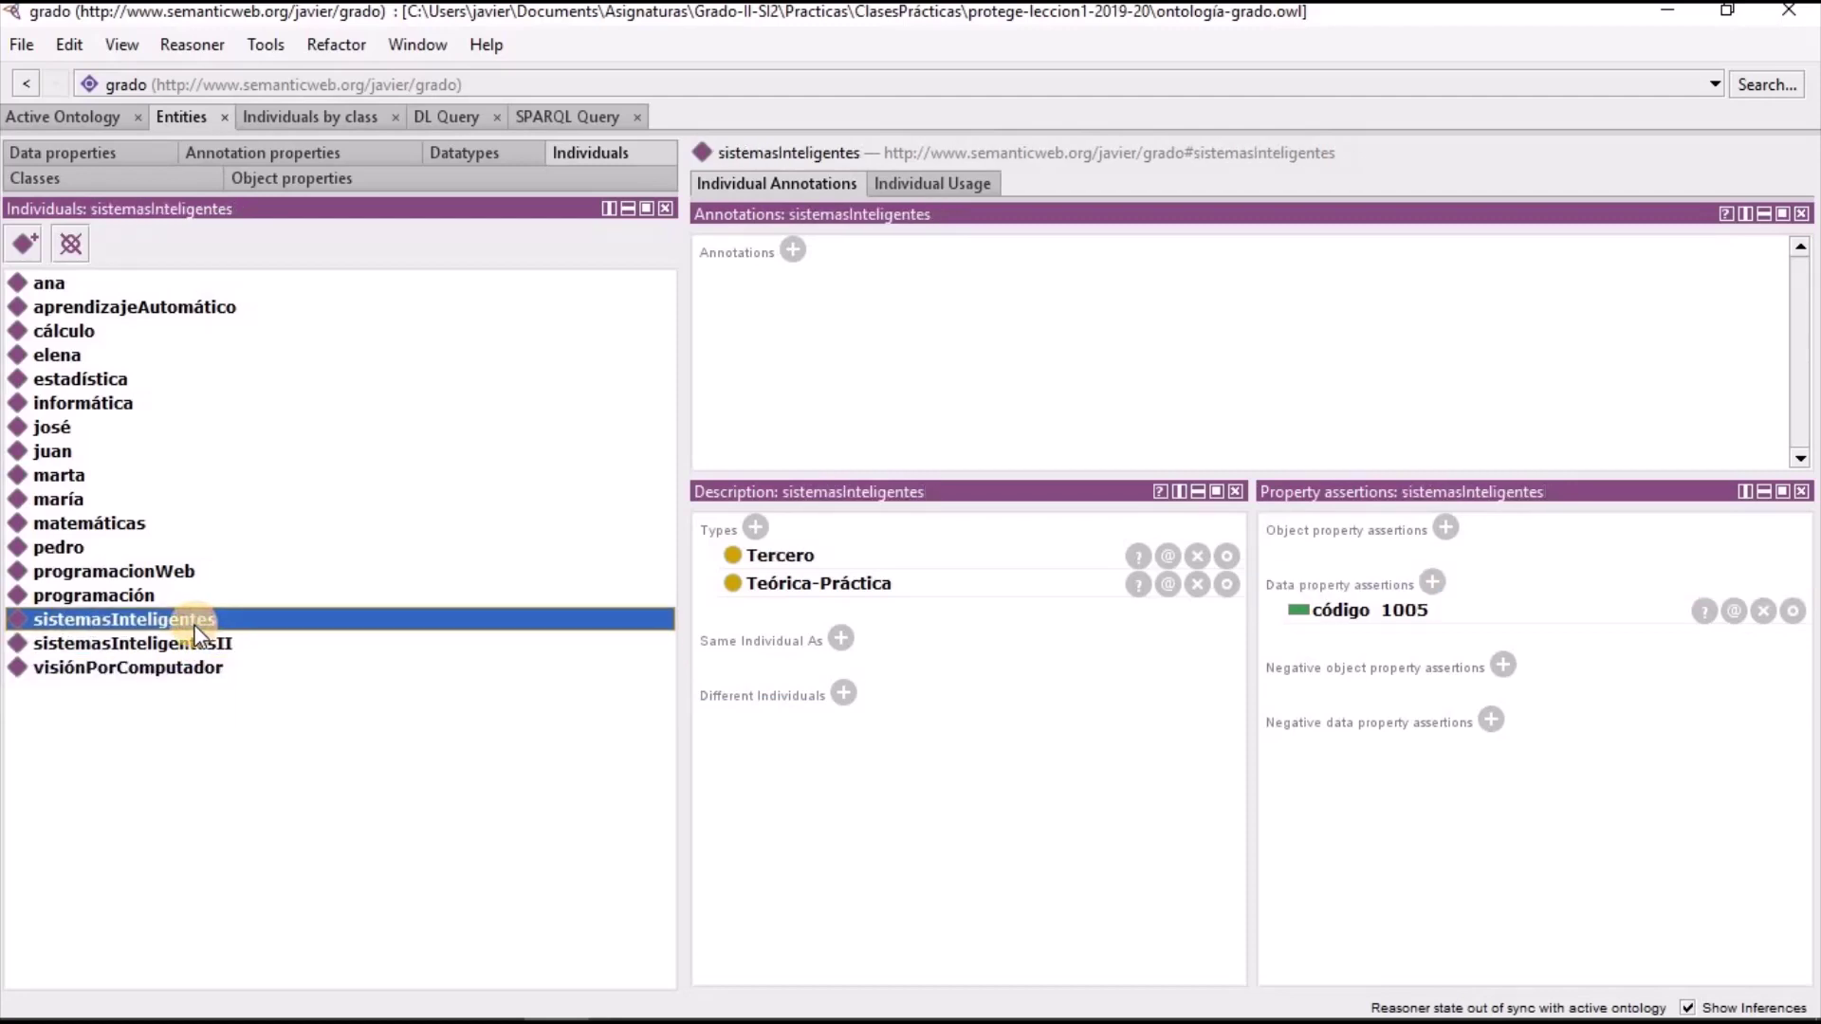
click(213, 306)
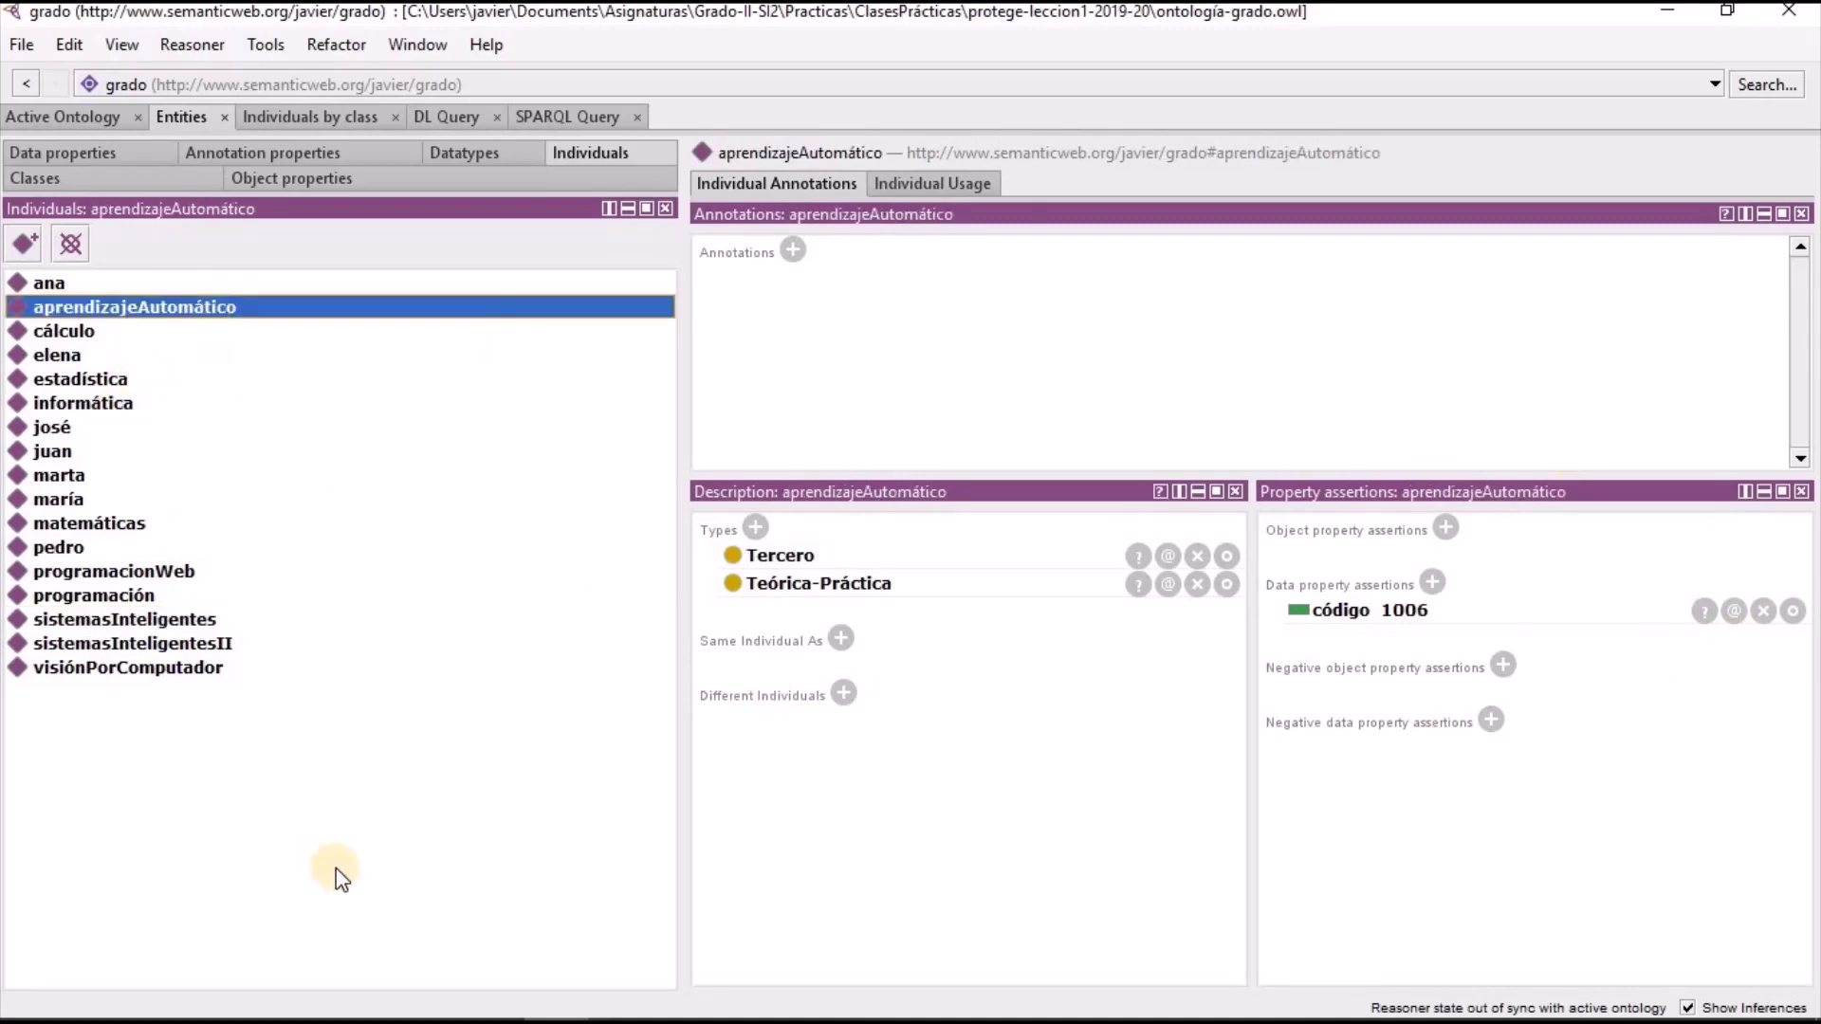
key(alt+Tab)
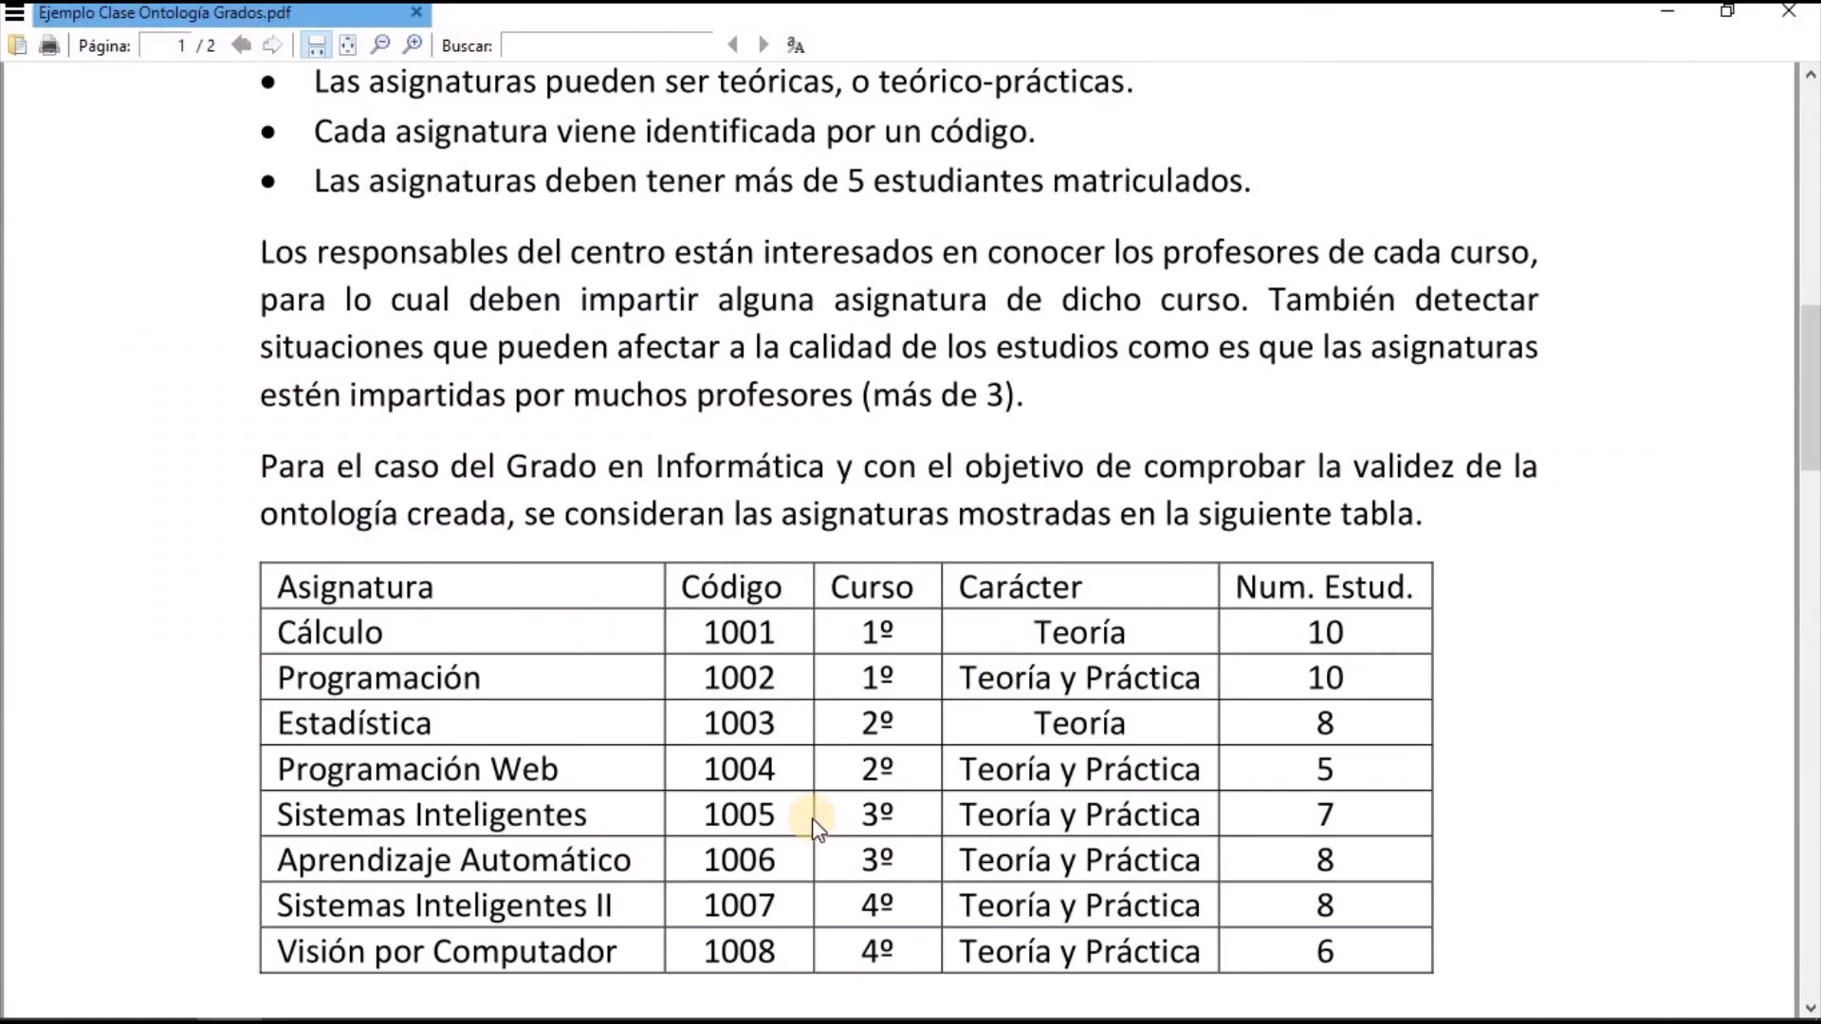
key(alt+Tab)
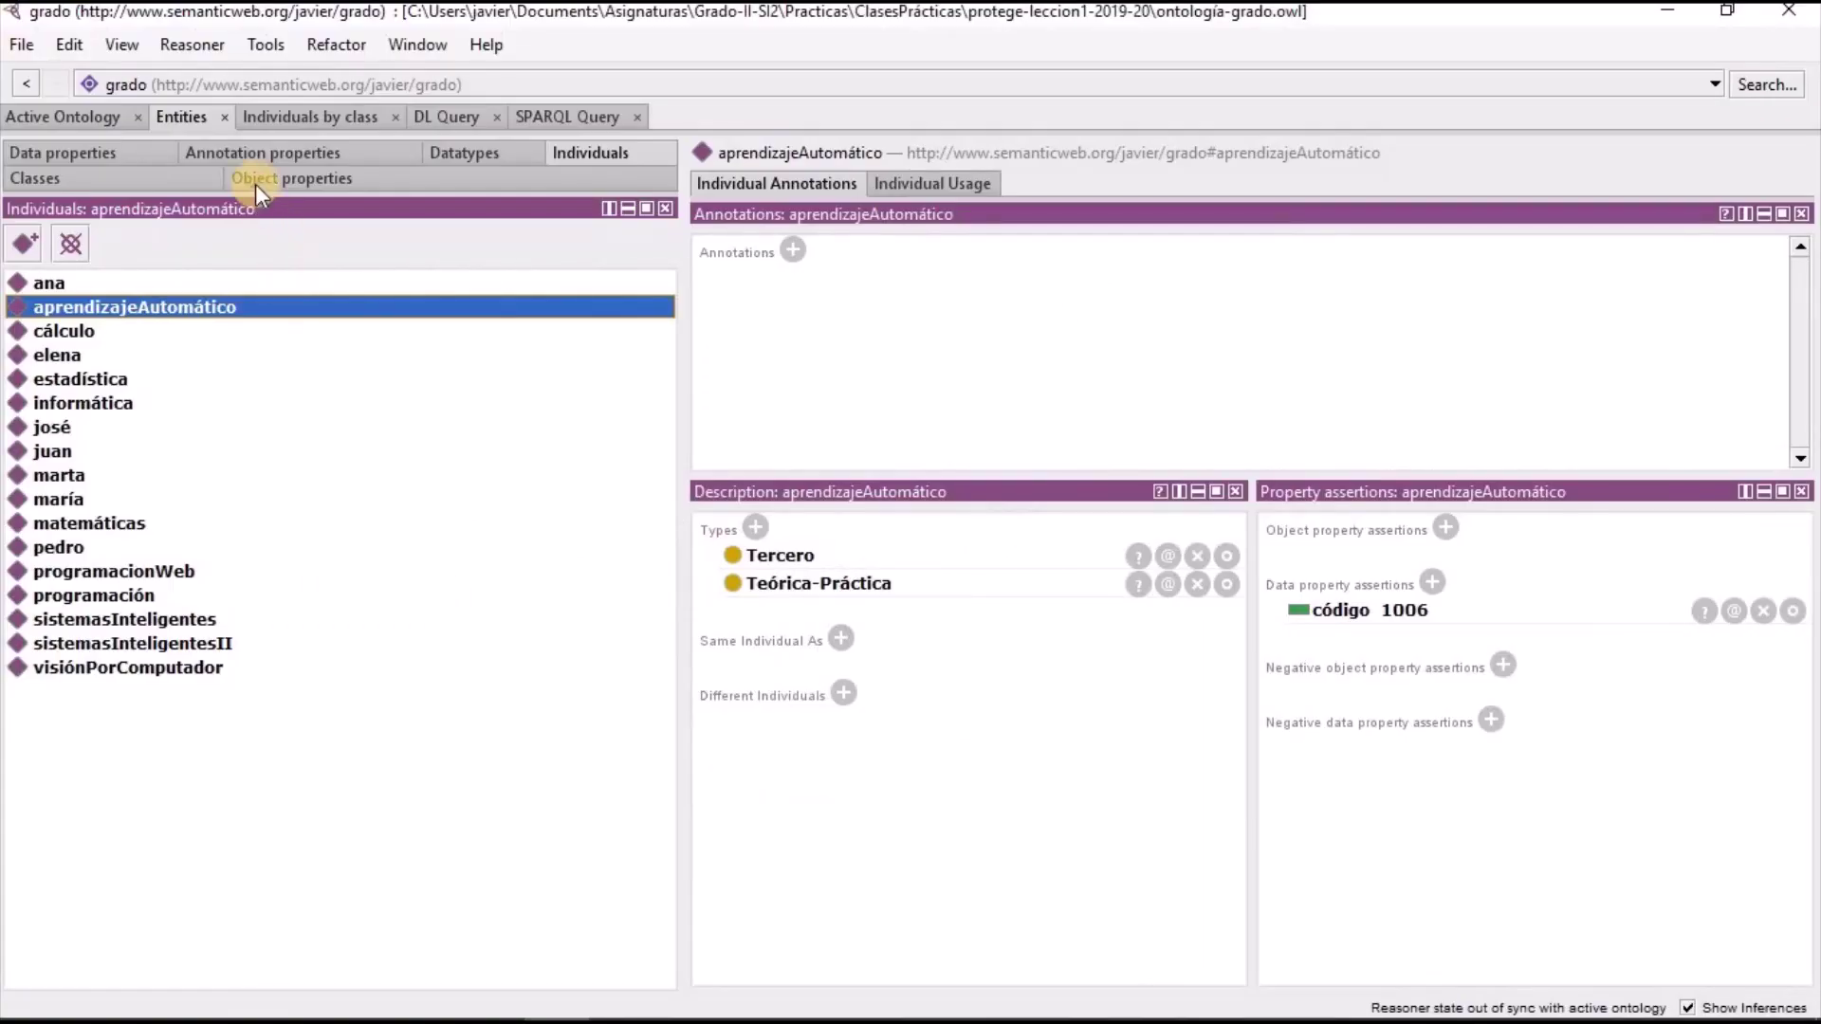
Synchronize the reasoner and highlight the requirement "Cada asignatura viene identificada por un código" in the PDF
click(213, 47)
click(213, 98)
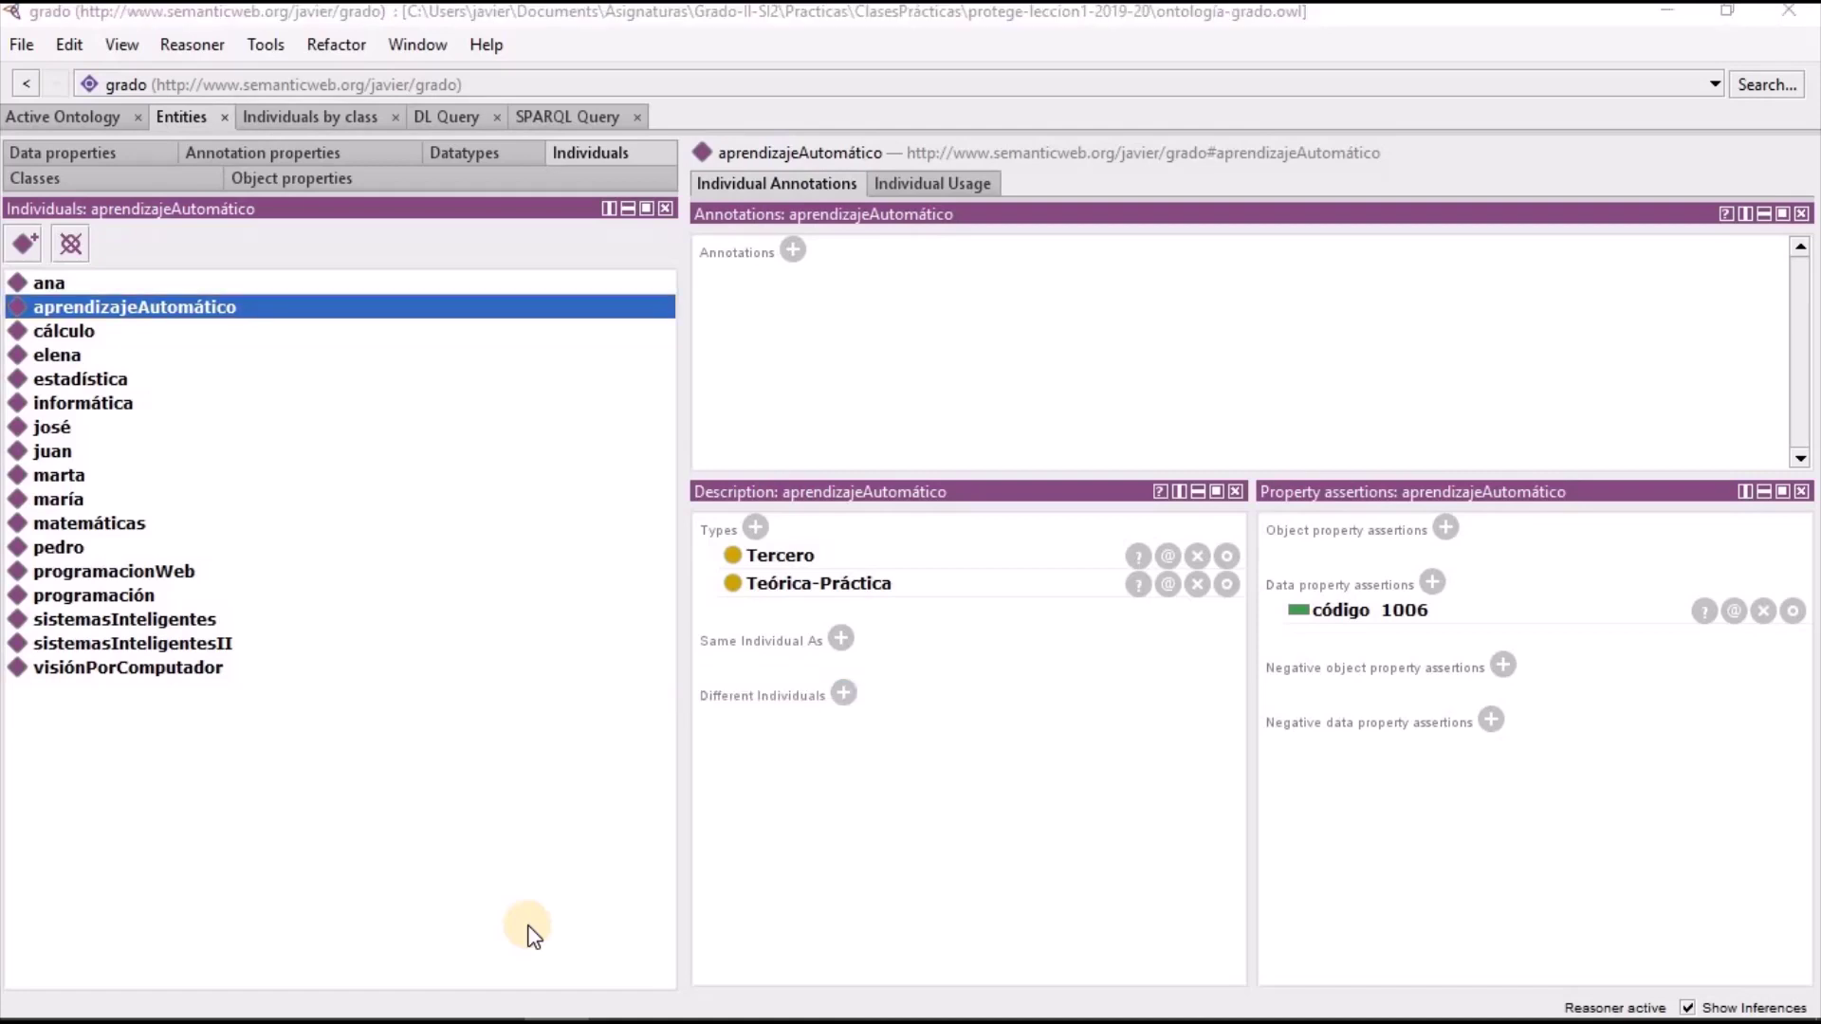
key(alt+Tab)
scroll(808, 409, up, 1)
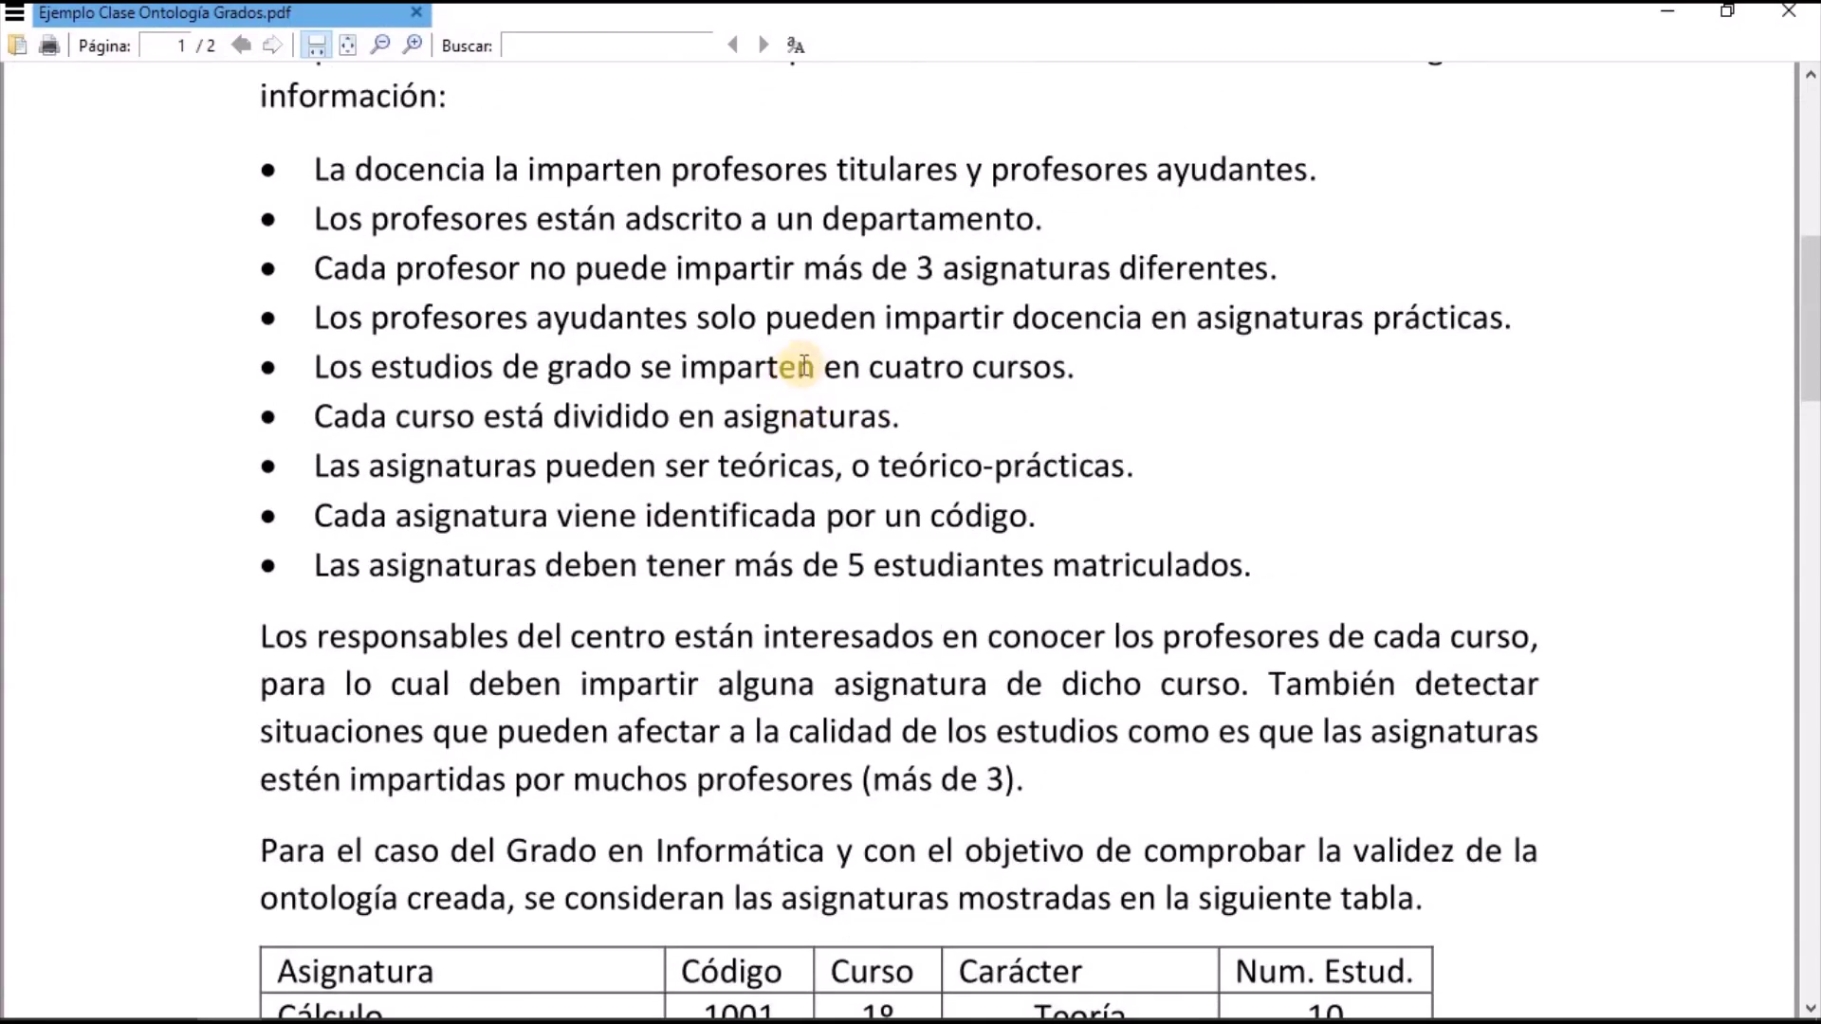
drag(319, 512, 1025, 513)
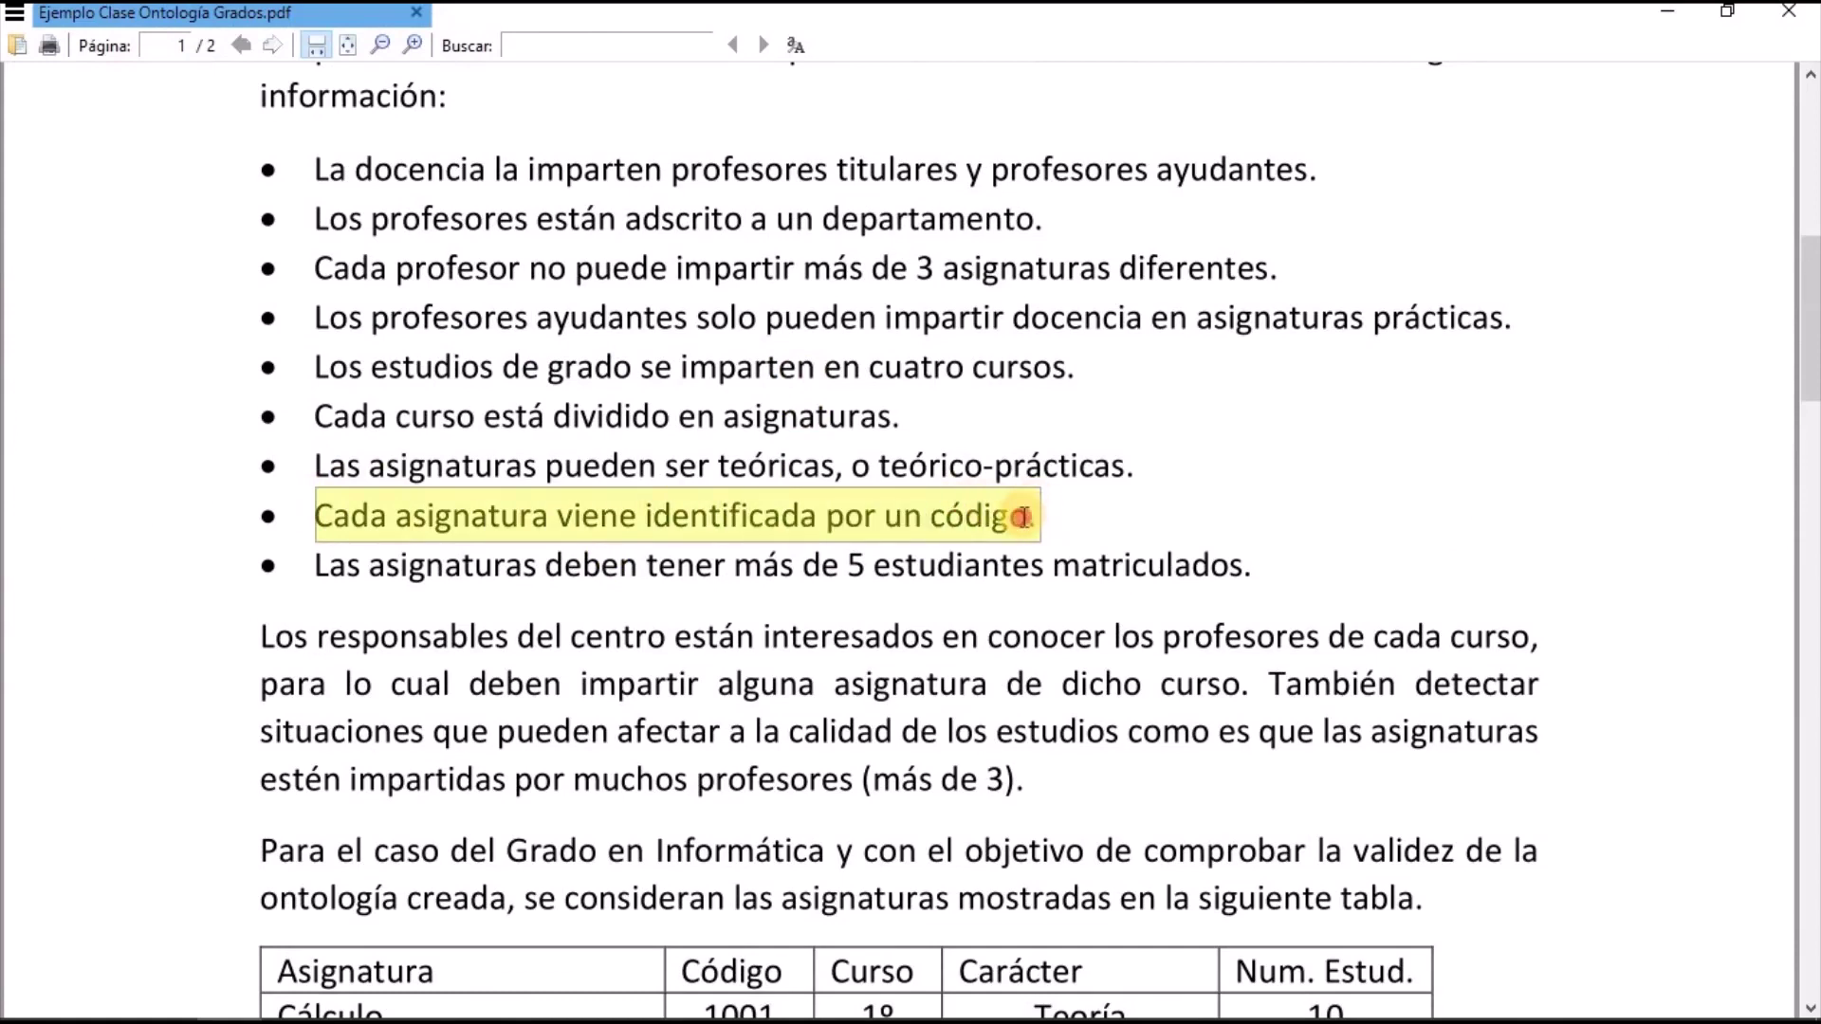
click(1024, 515)
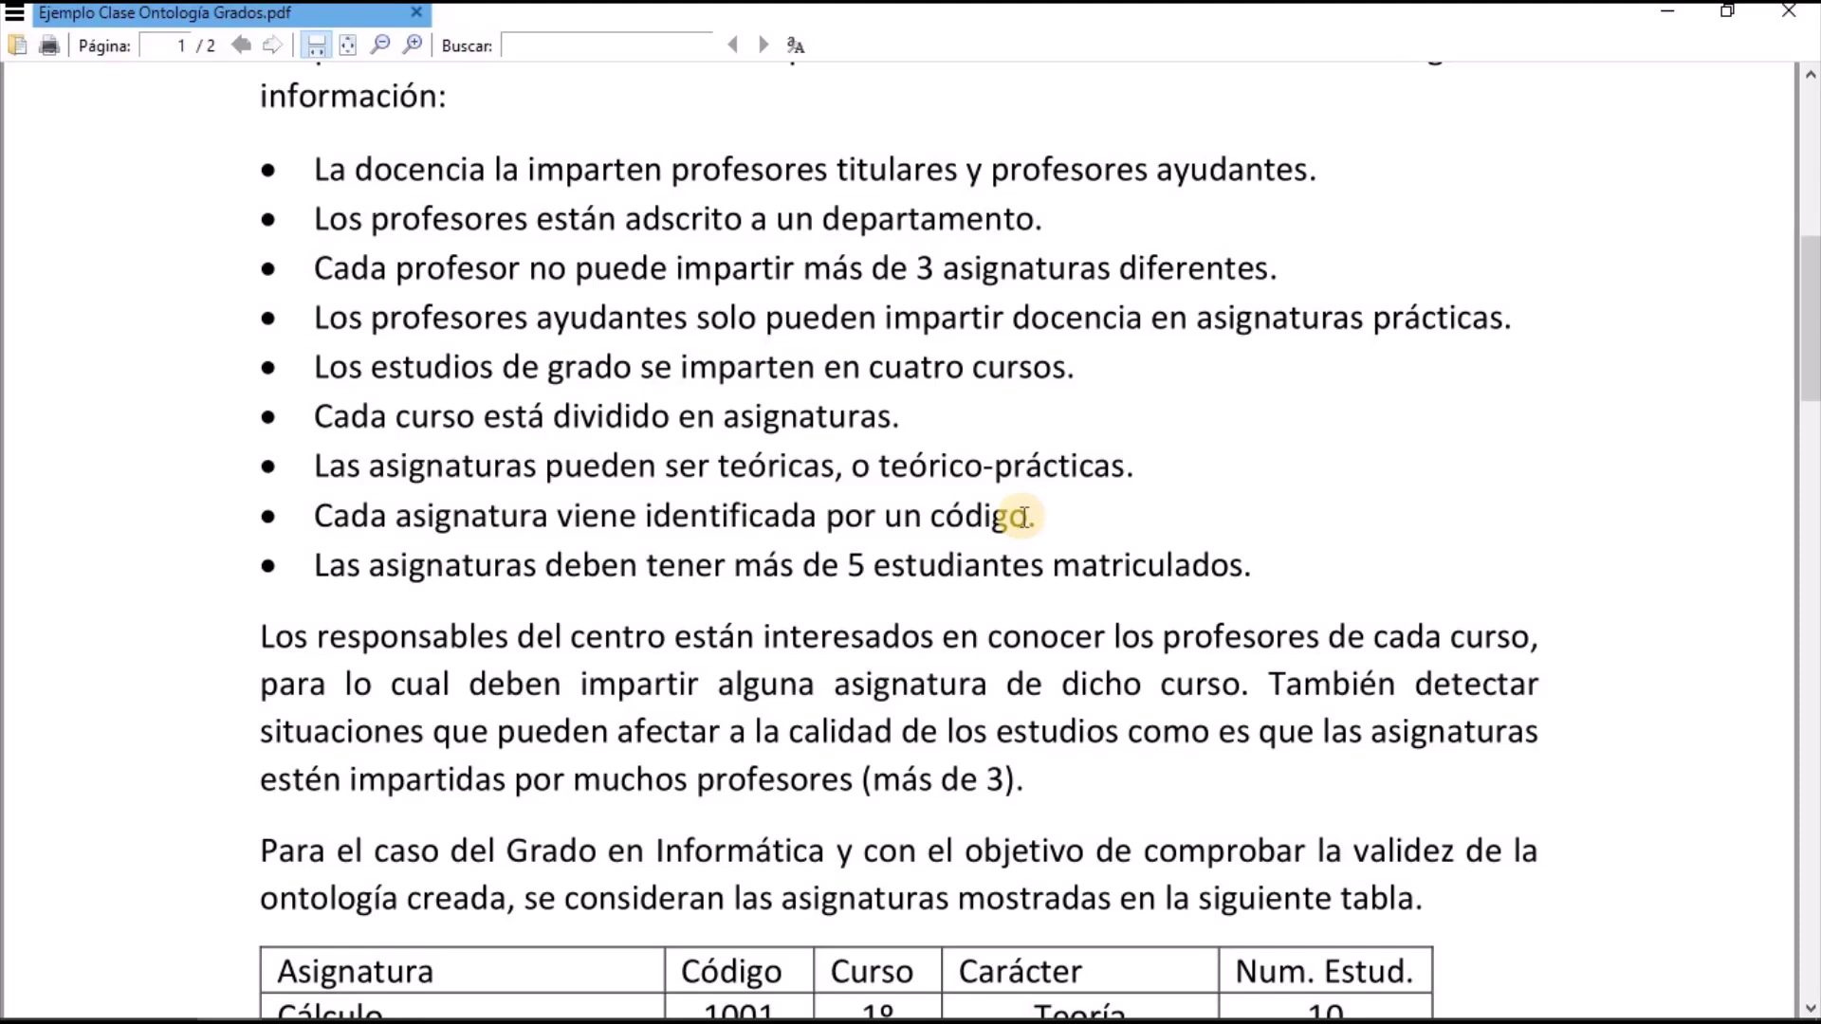
Return to Protégé and add a second código assertion with value 1009 to the individual cálculo
key(alt+Tab)
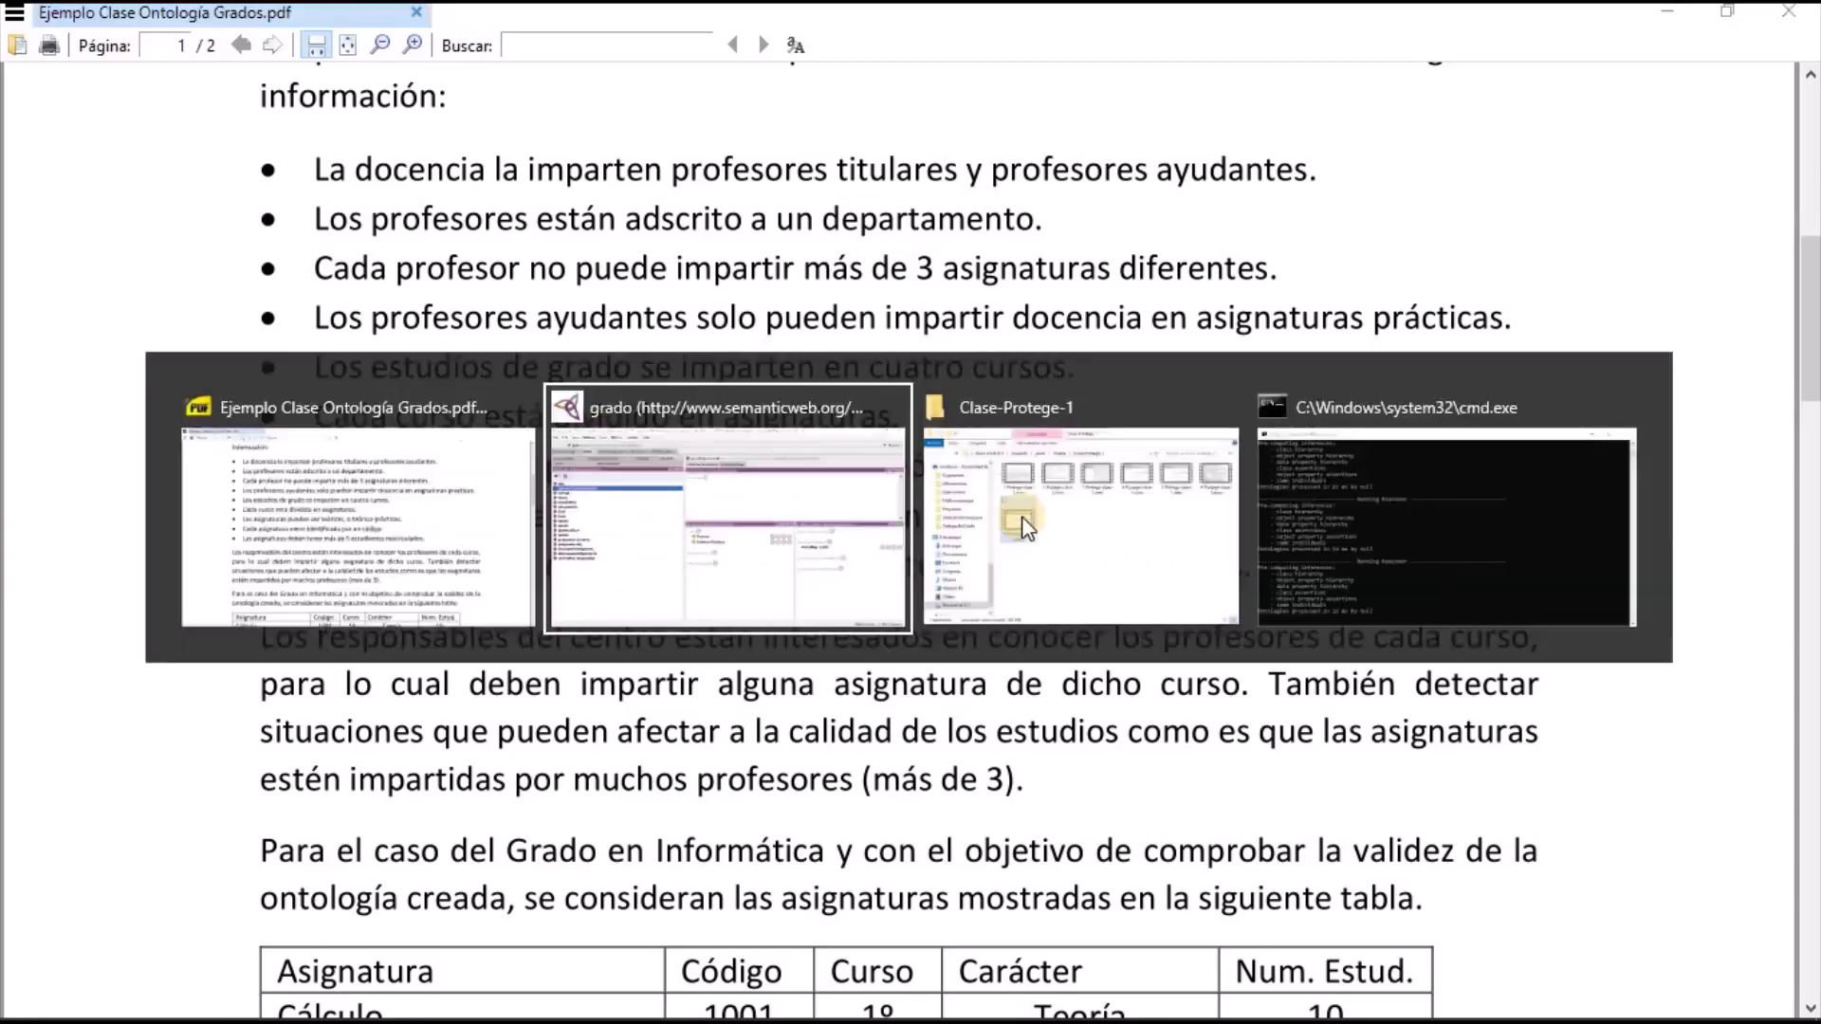
click(101, 334)
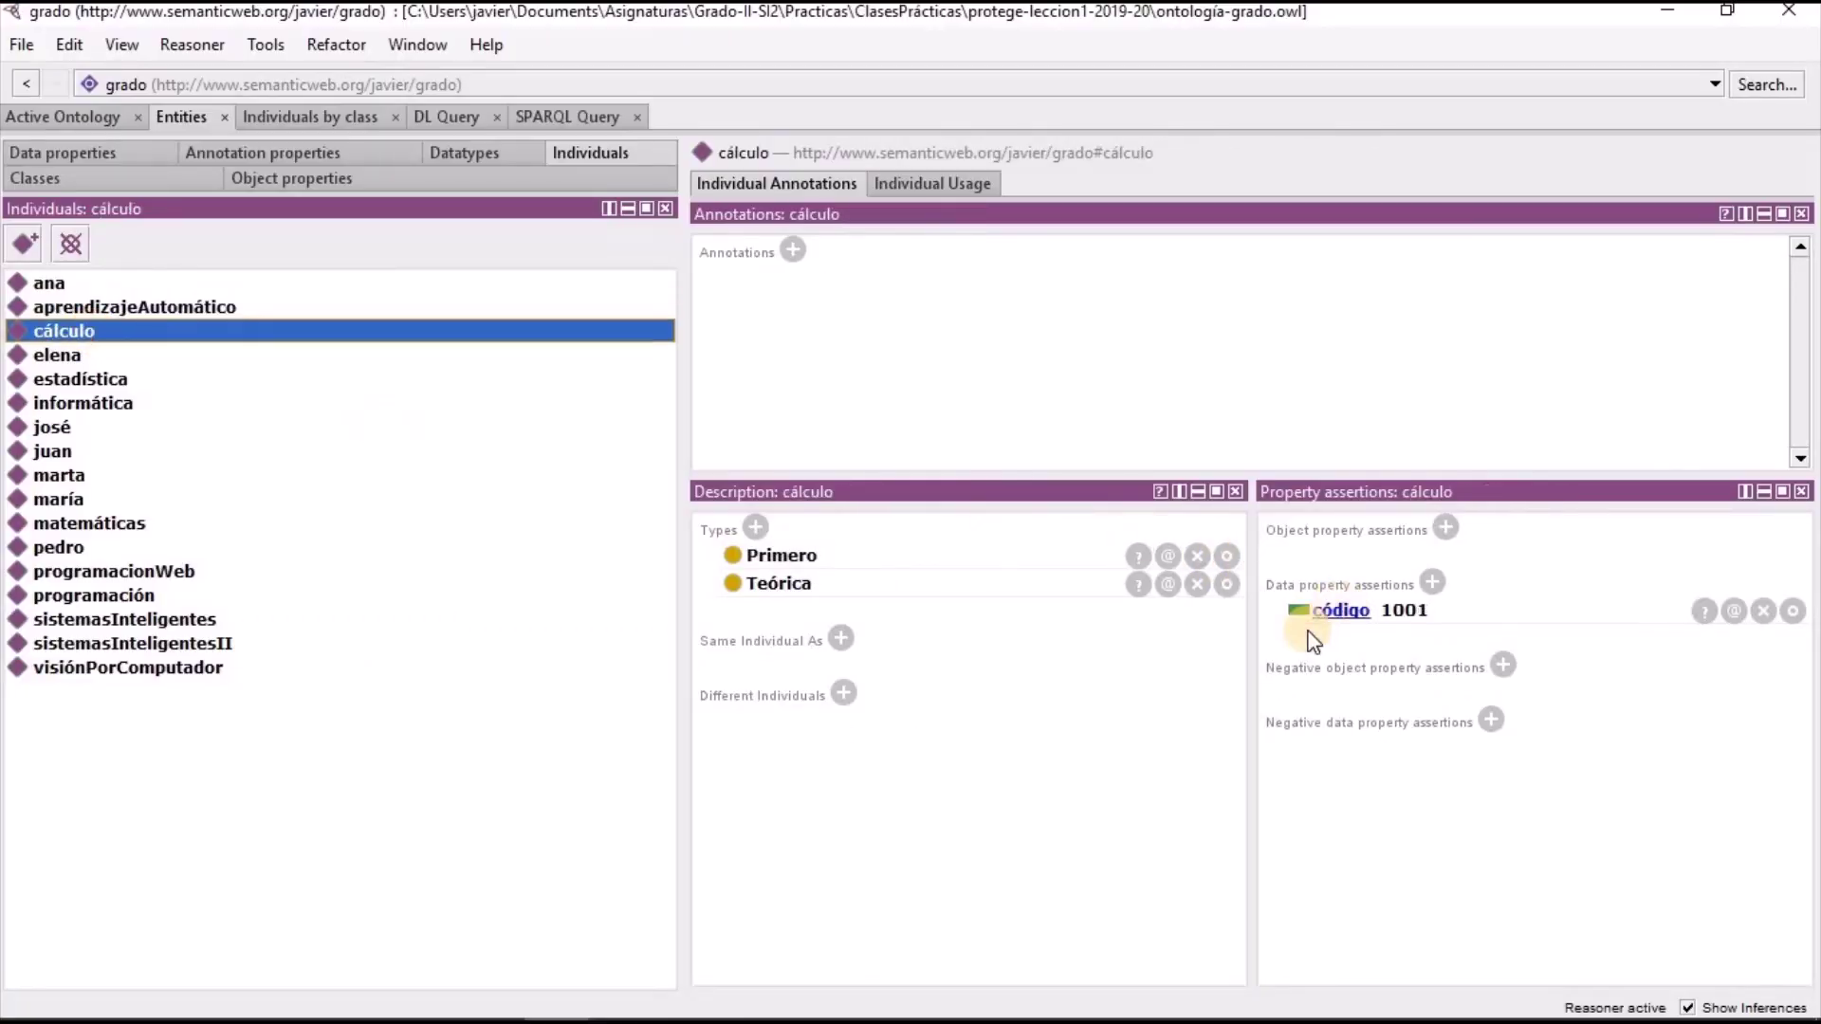
click(1432, 582)
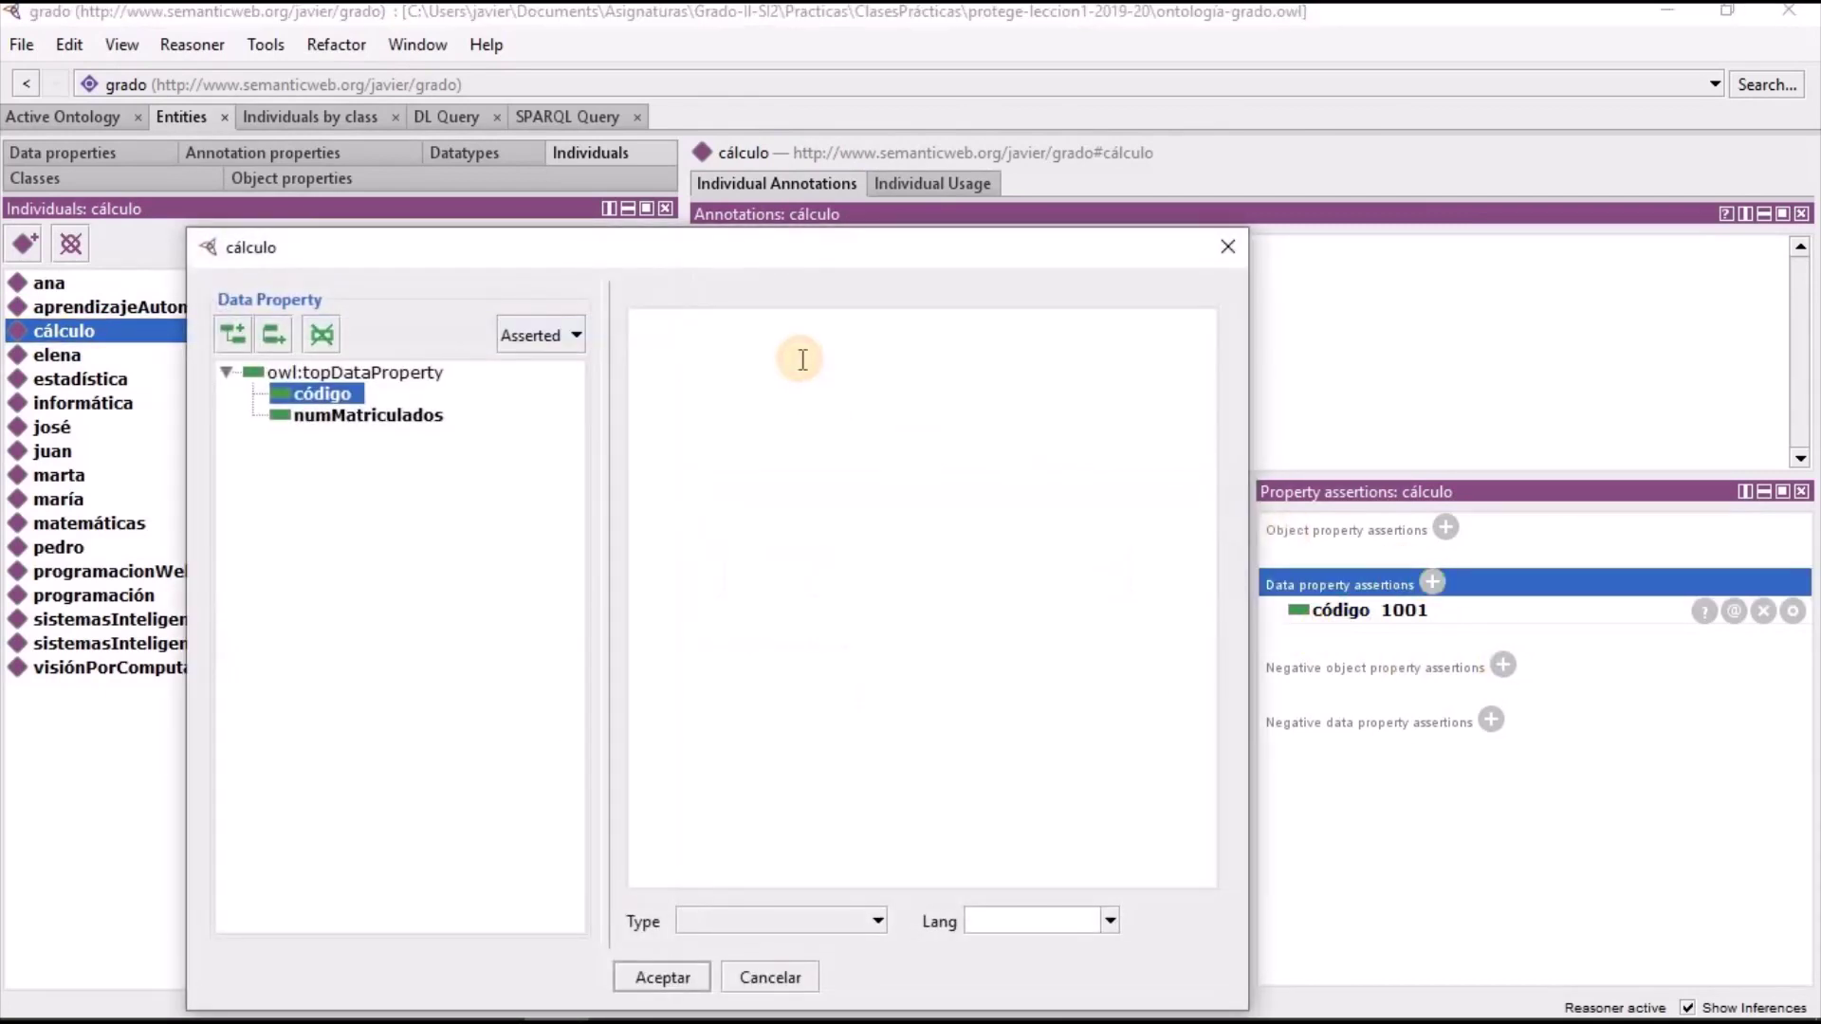
text(1009)
click(654, 975)
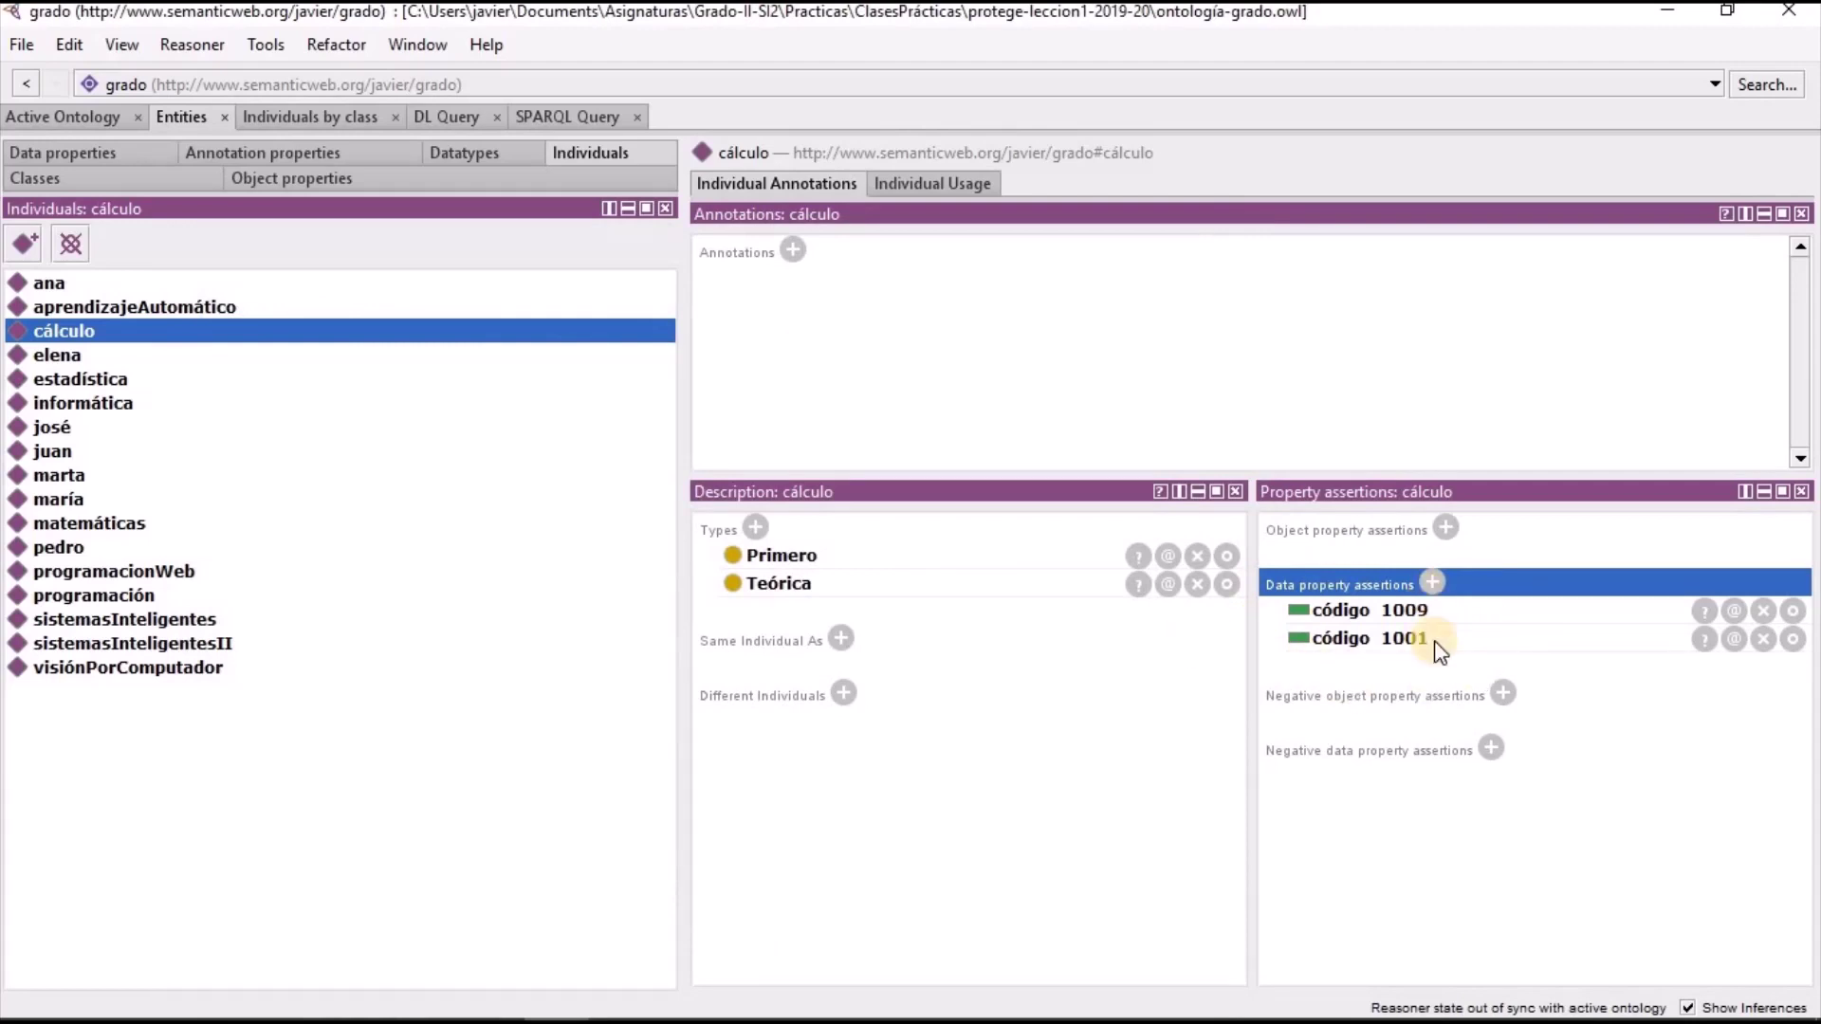
Compare the código assertions of estadística and programacionWeb with those of cálculo, and synchronize the reasoner
click(94, 383)
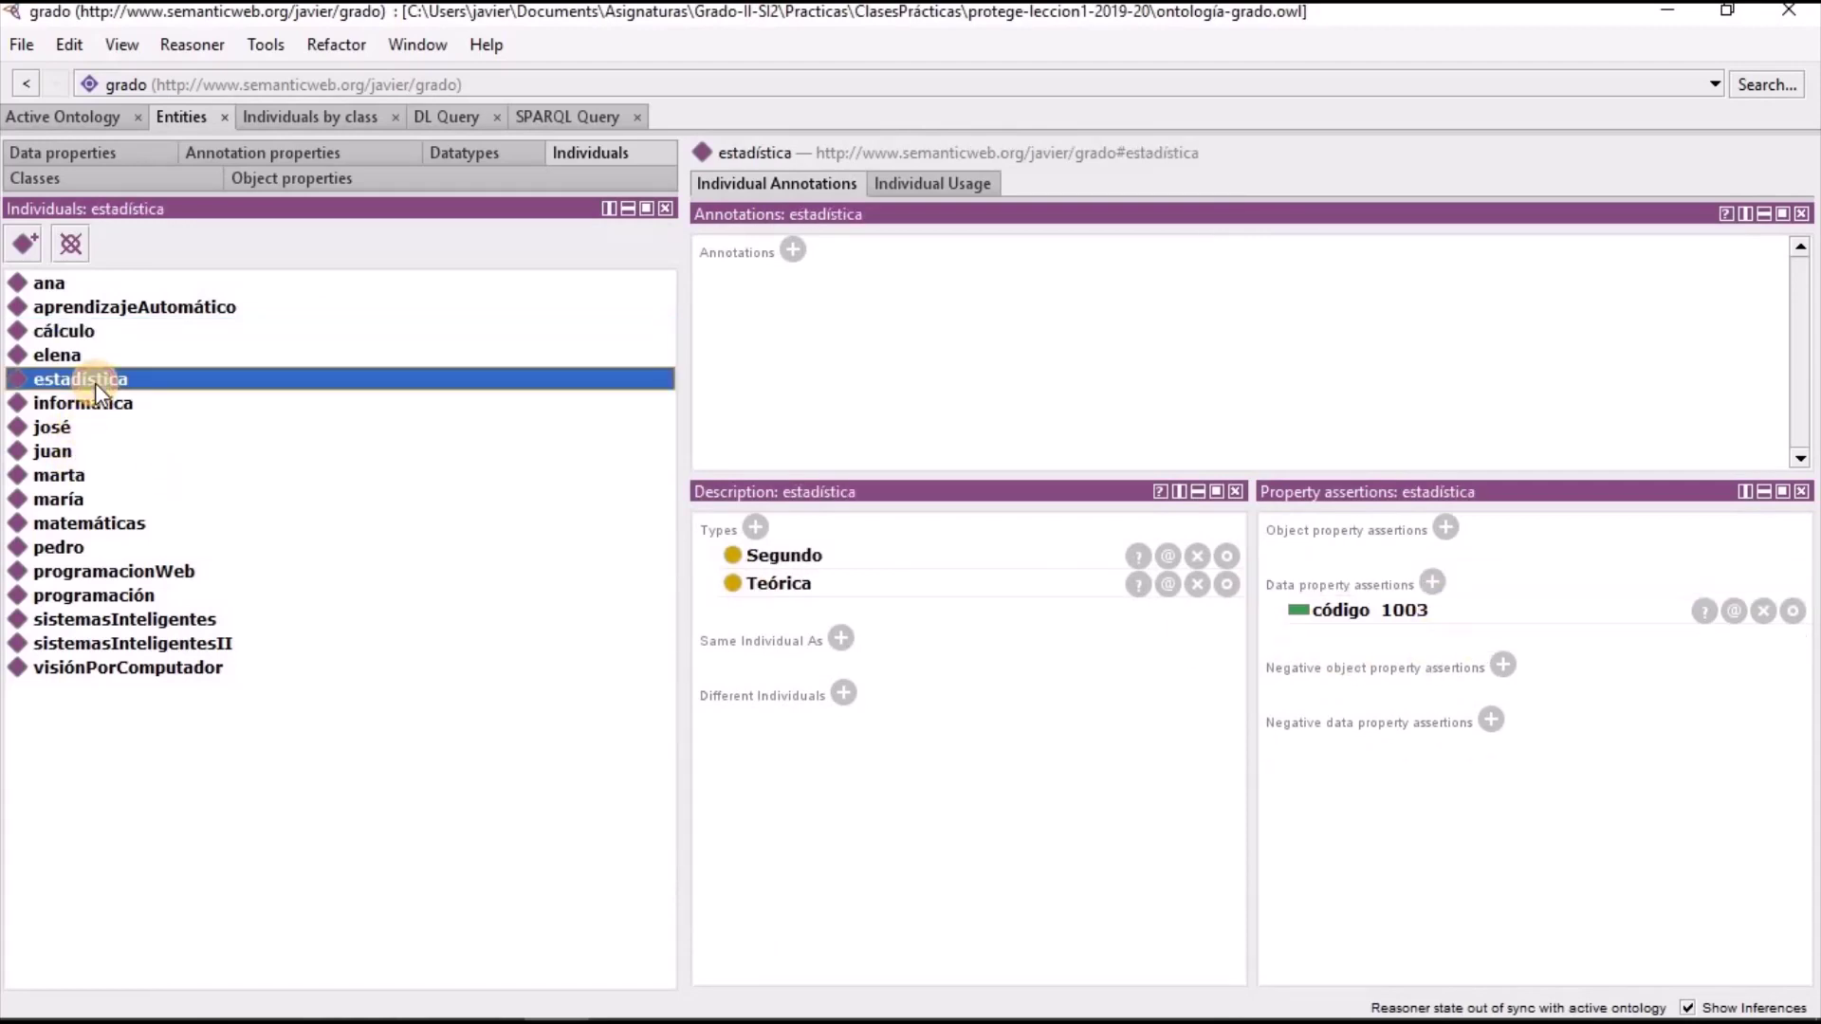
click(104, 572)
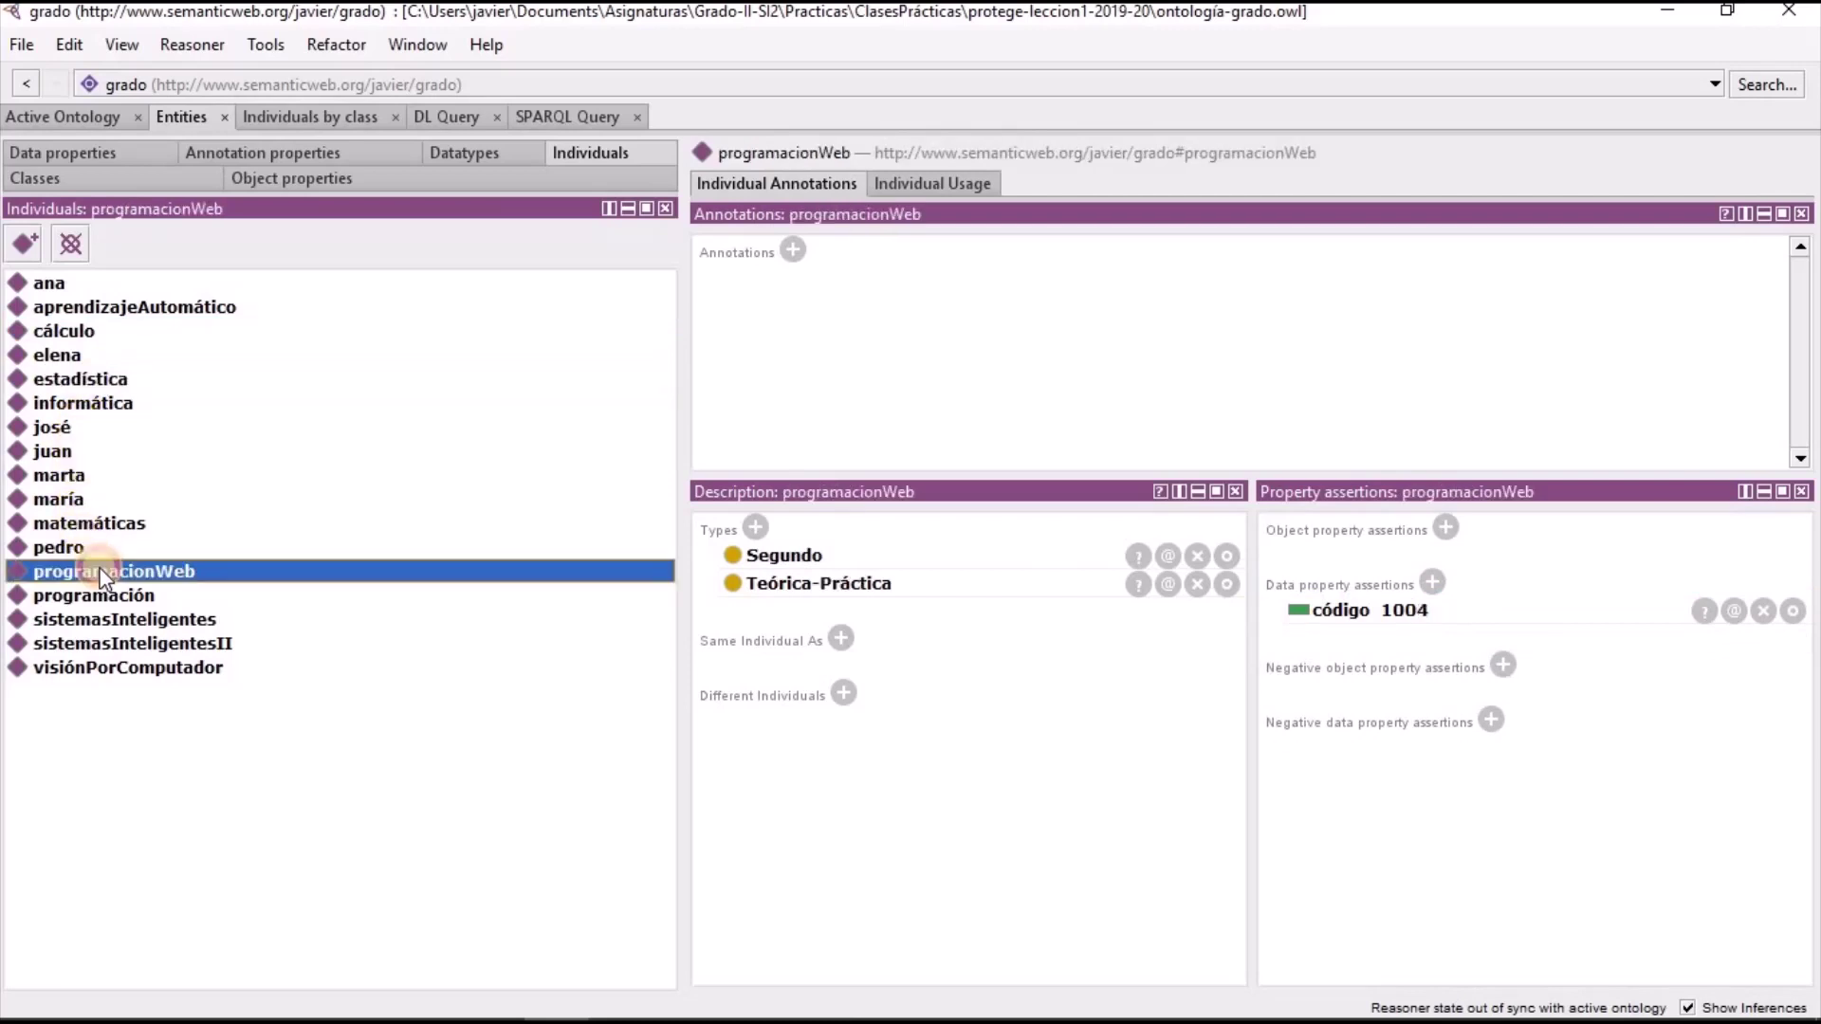
click(85, 333)
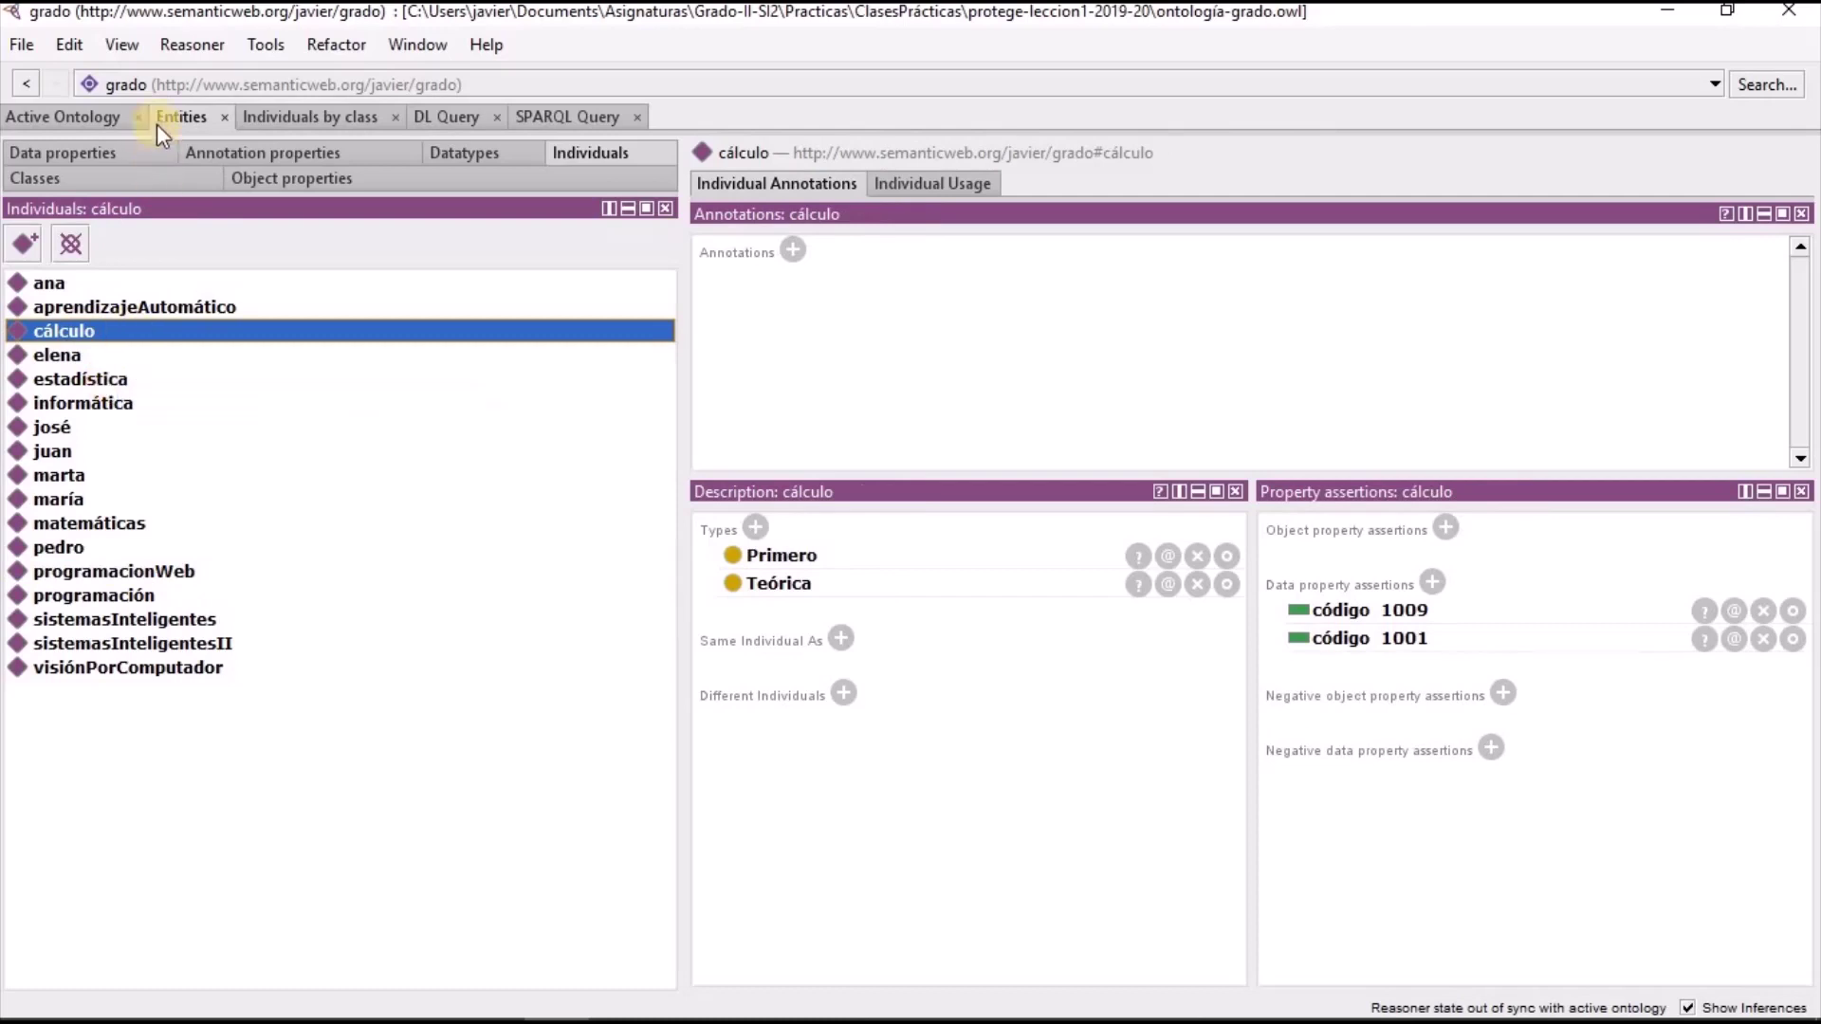
click(193, 45)
click(216, 107)
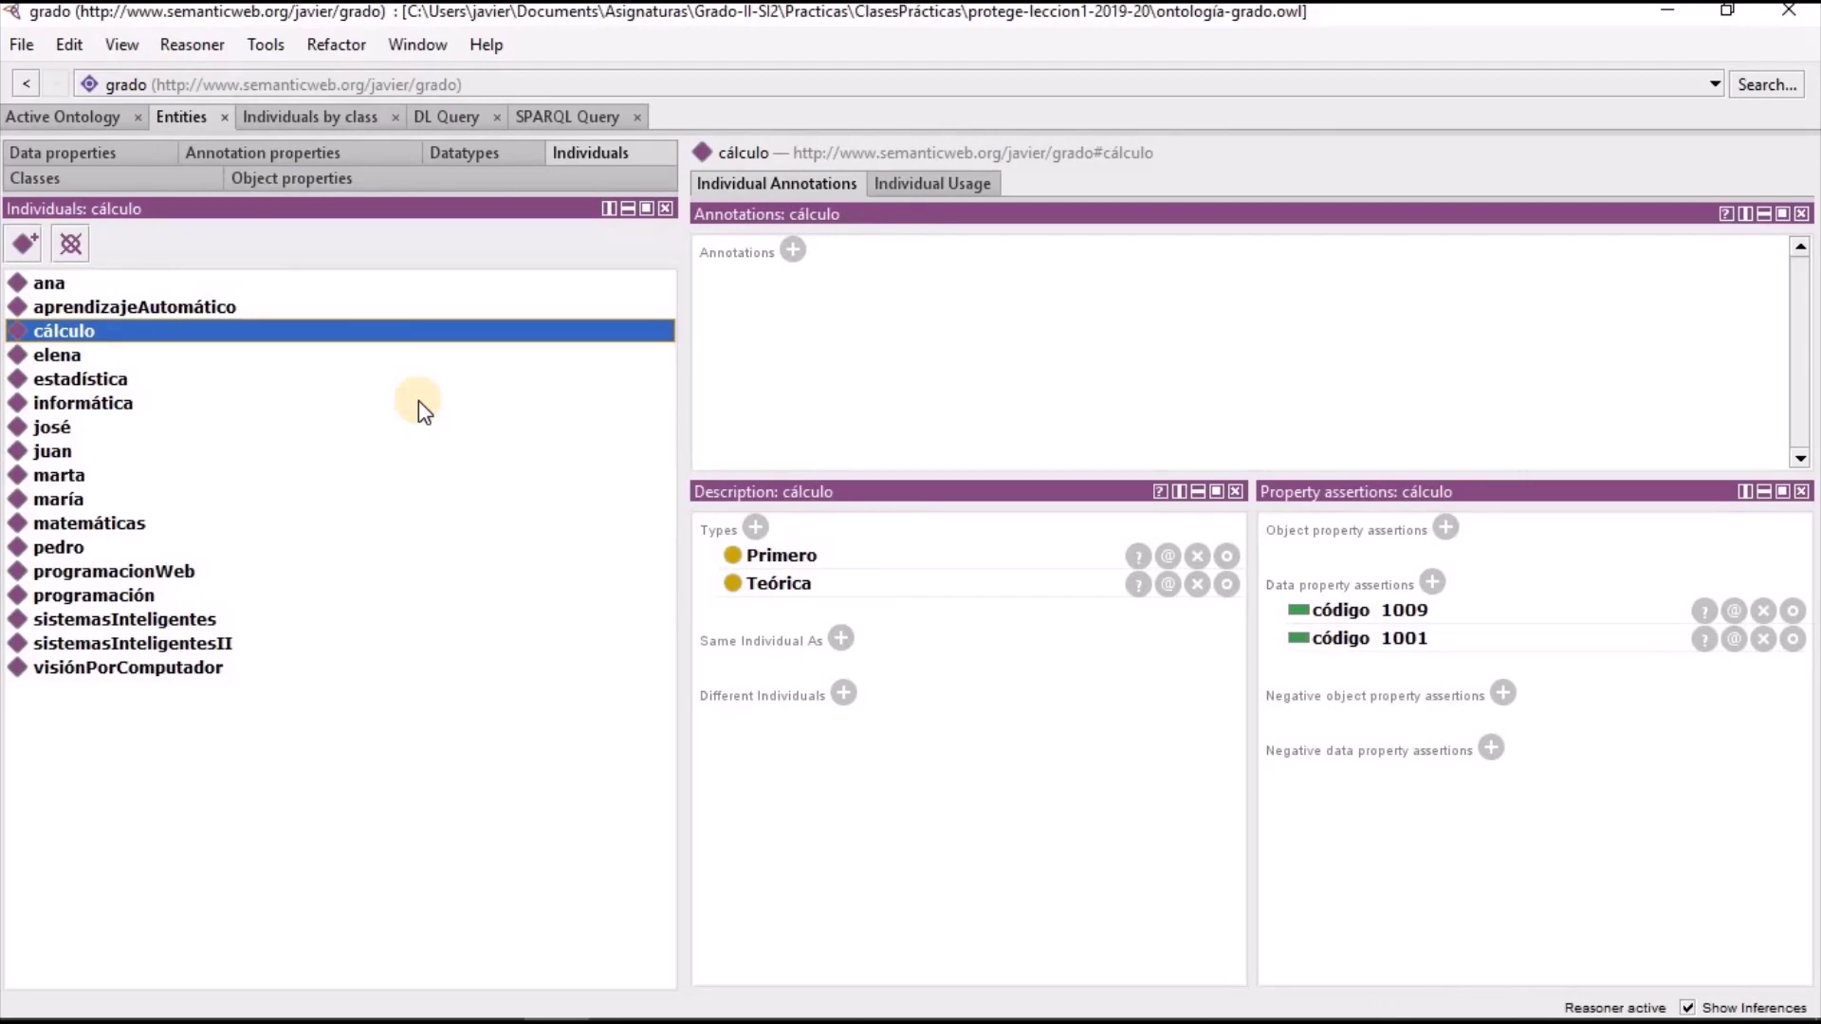
Recheck the subject code requirement in the PDF and make the data property código functional in Protégé
key(alt+Tab)
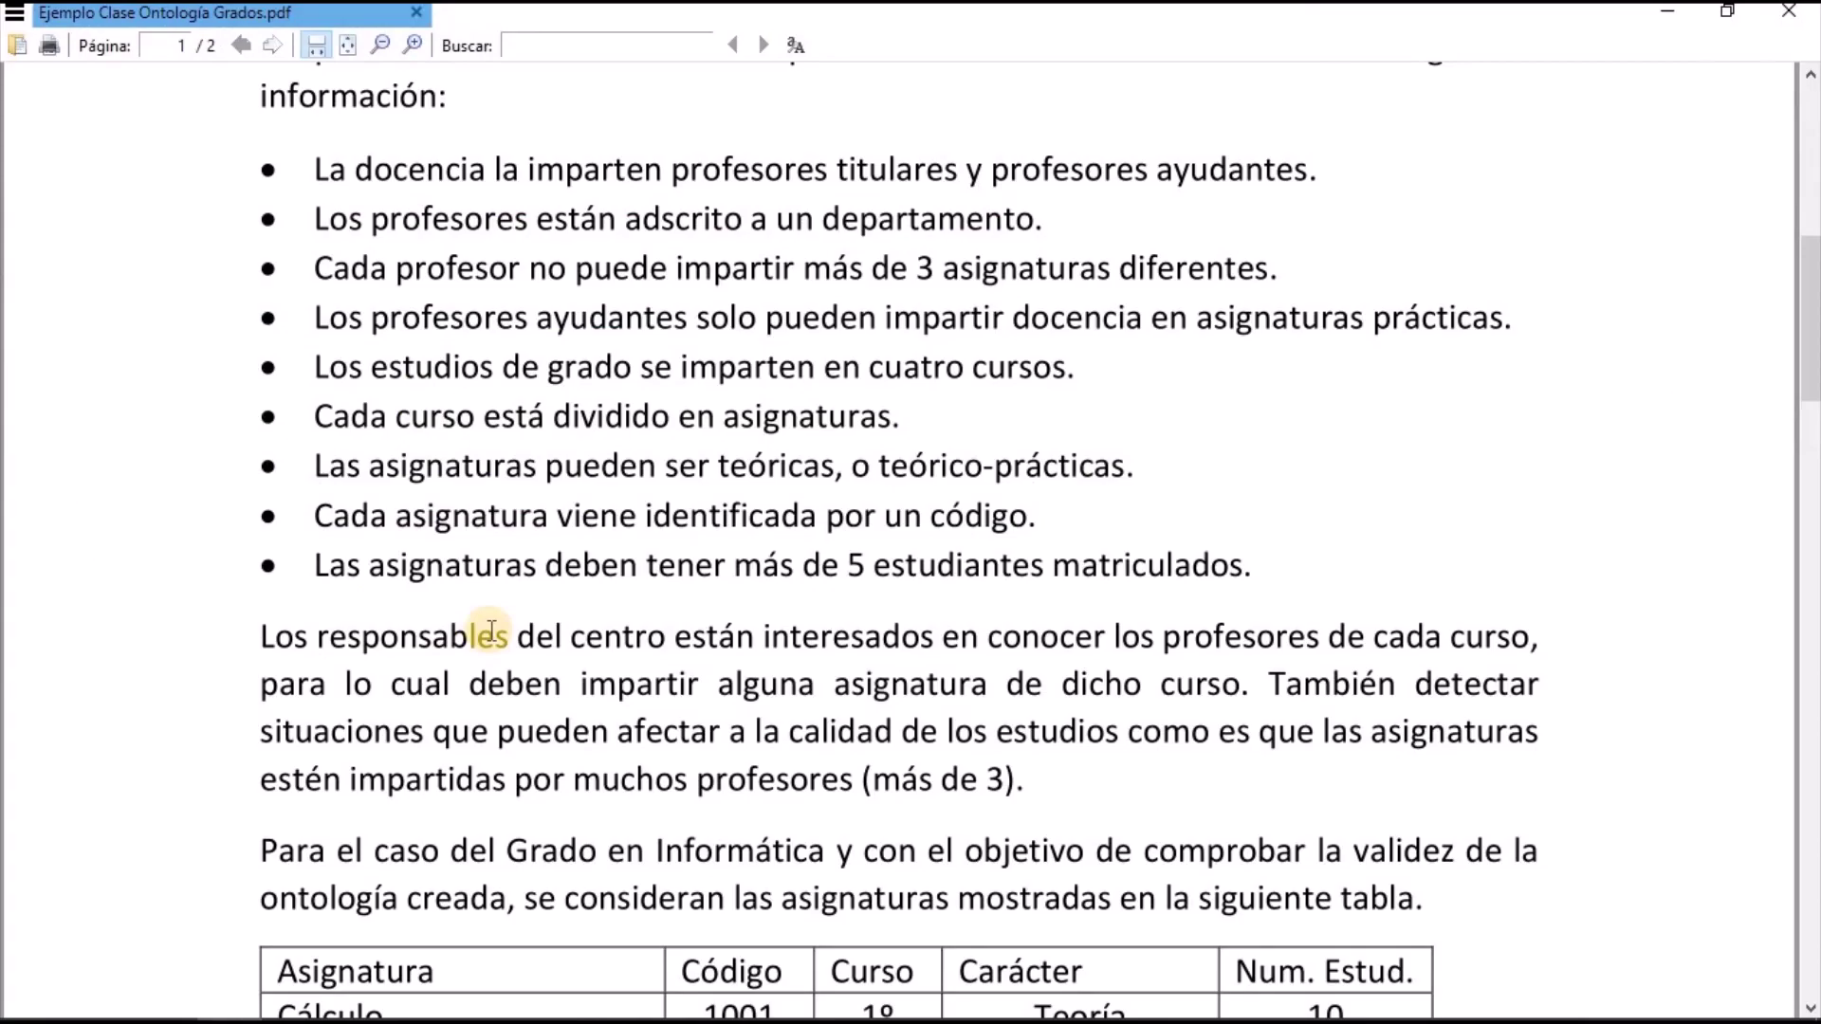
key(alt+Tab)
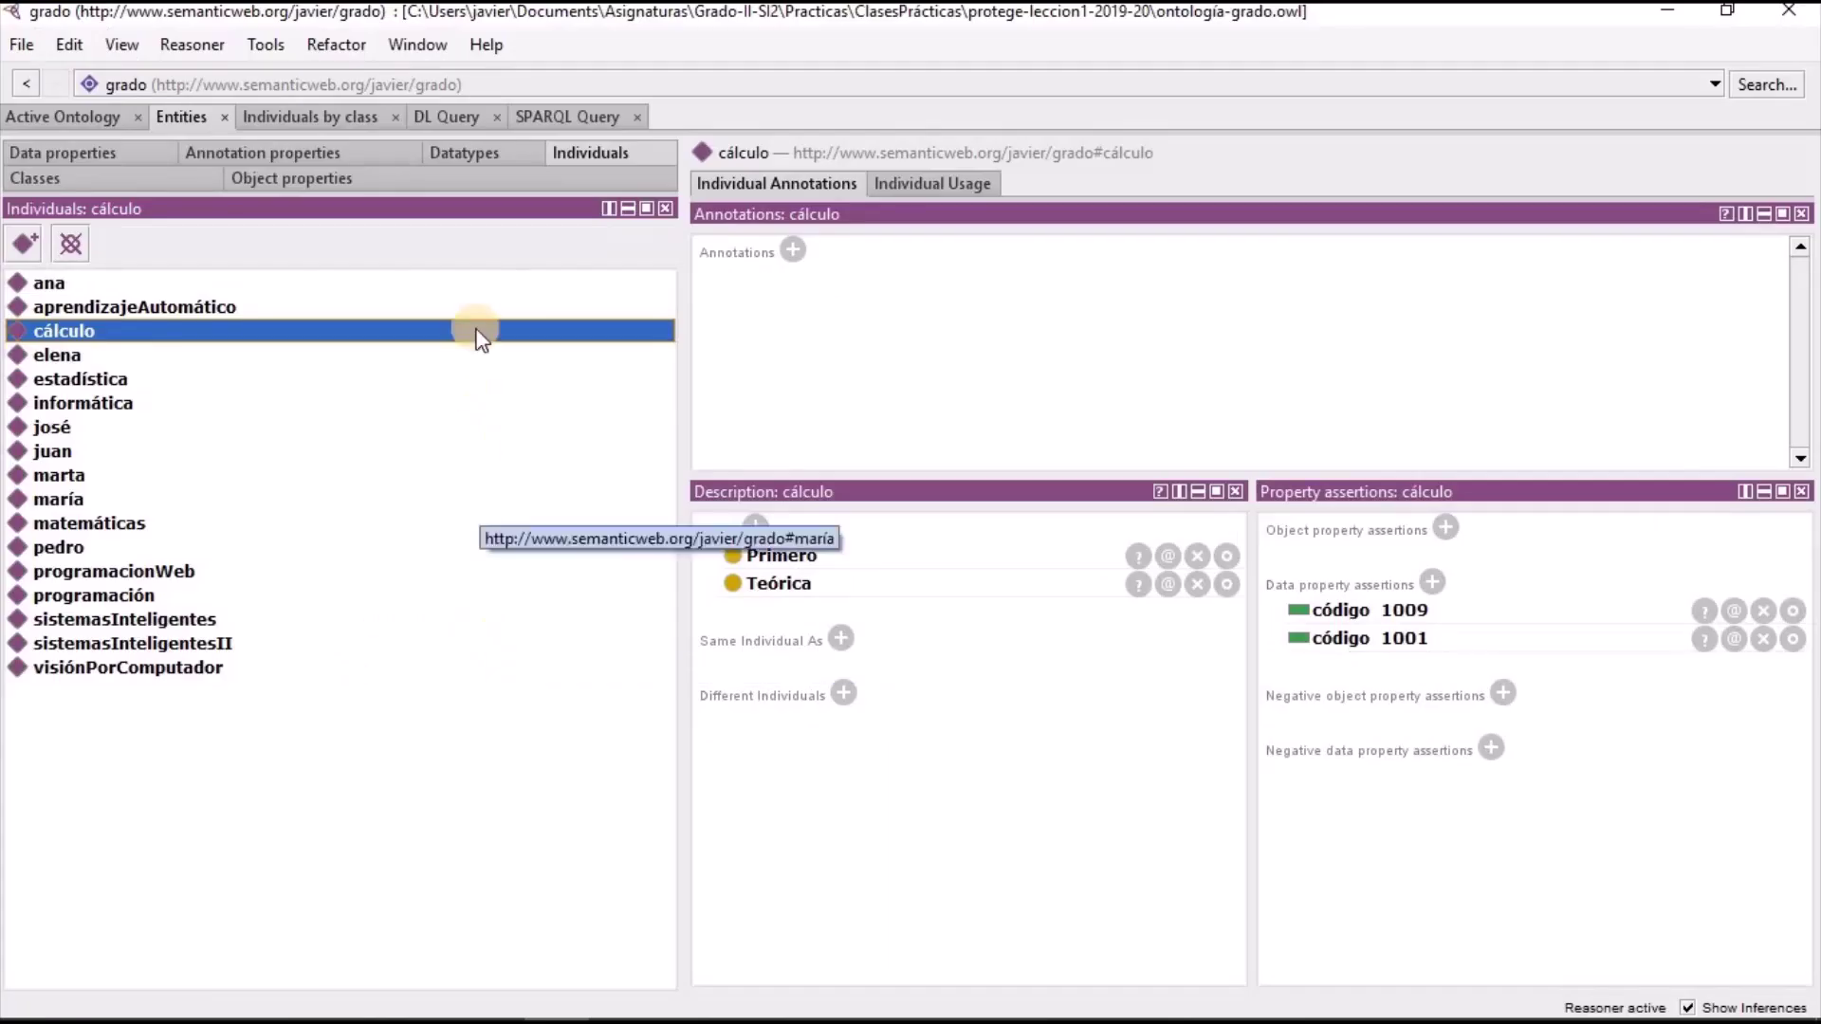
click(111, 154)
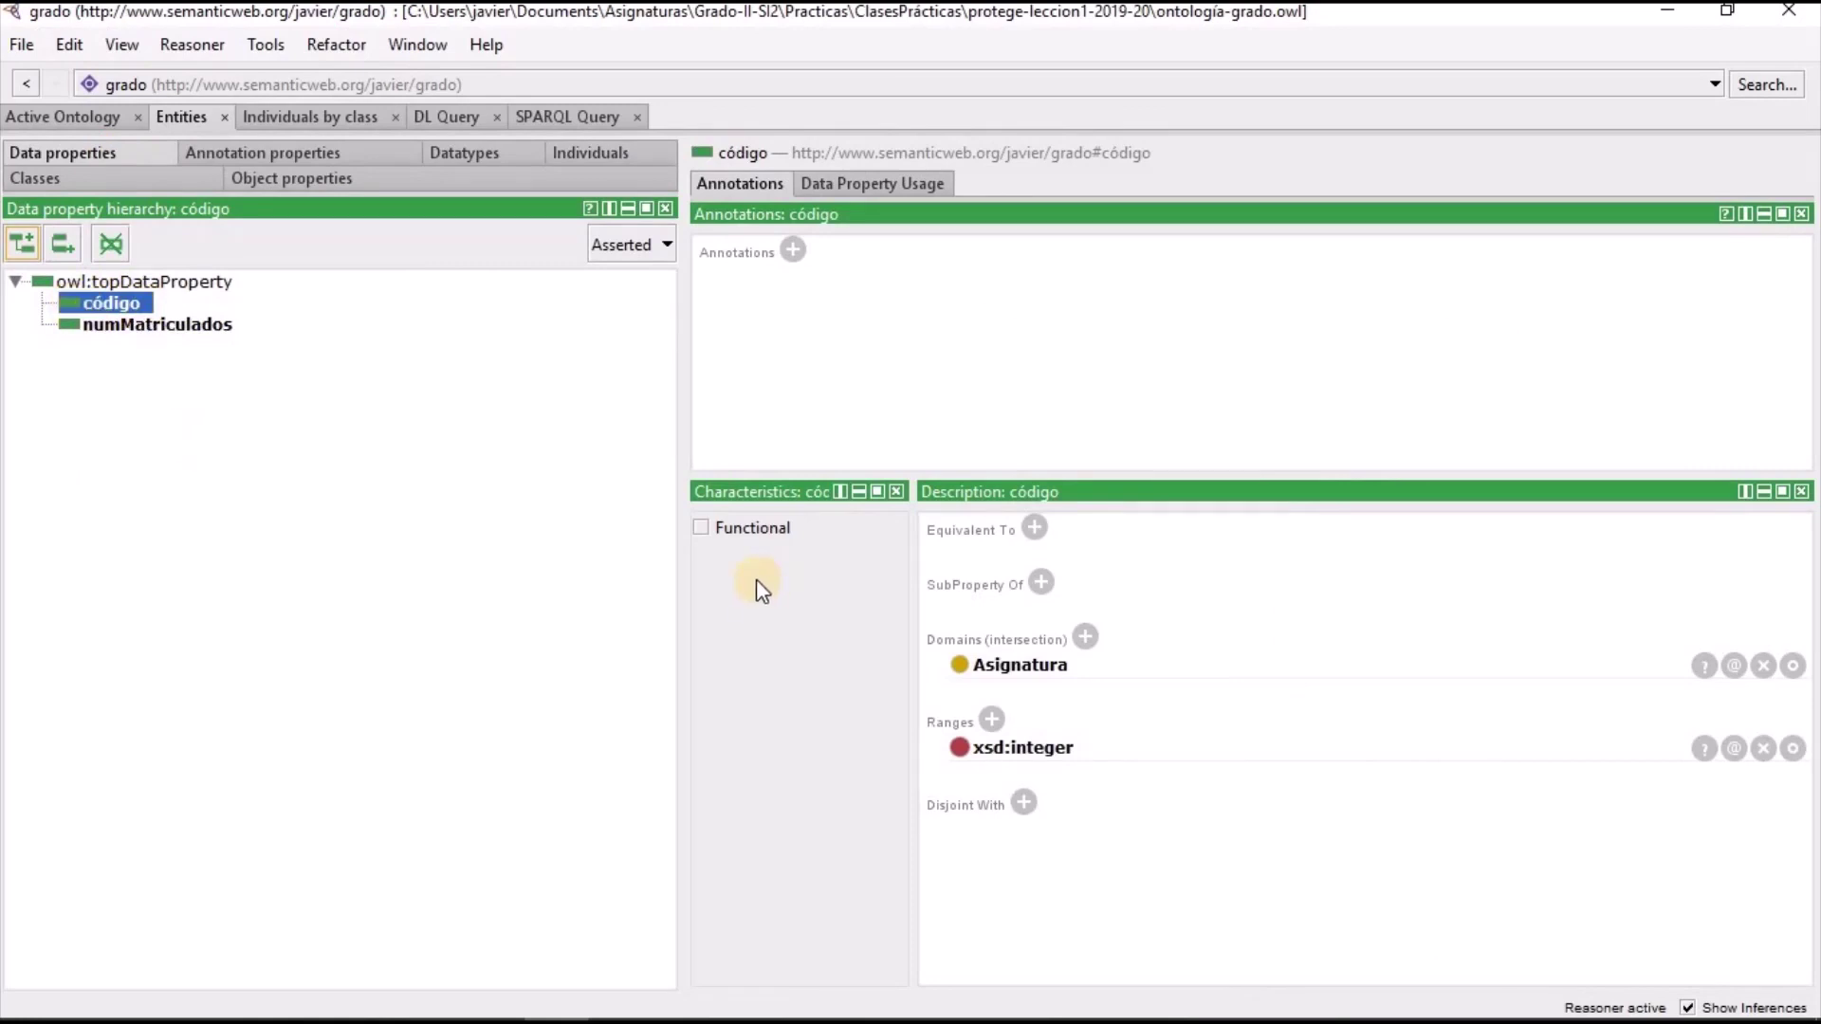
click(701, 531)
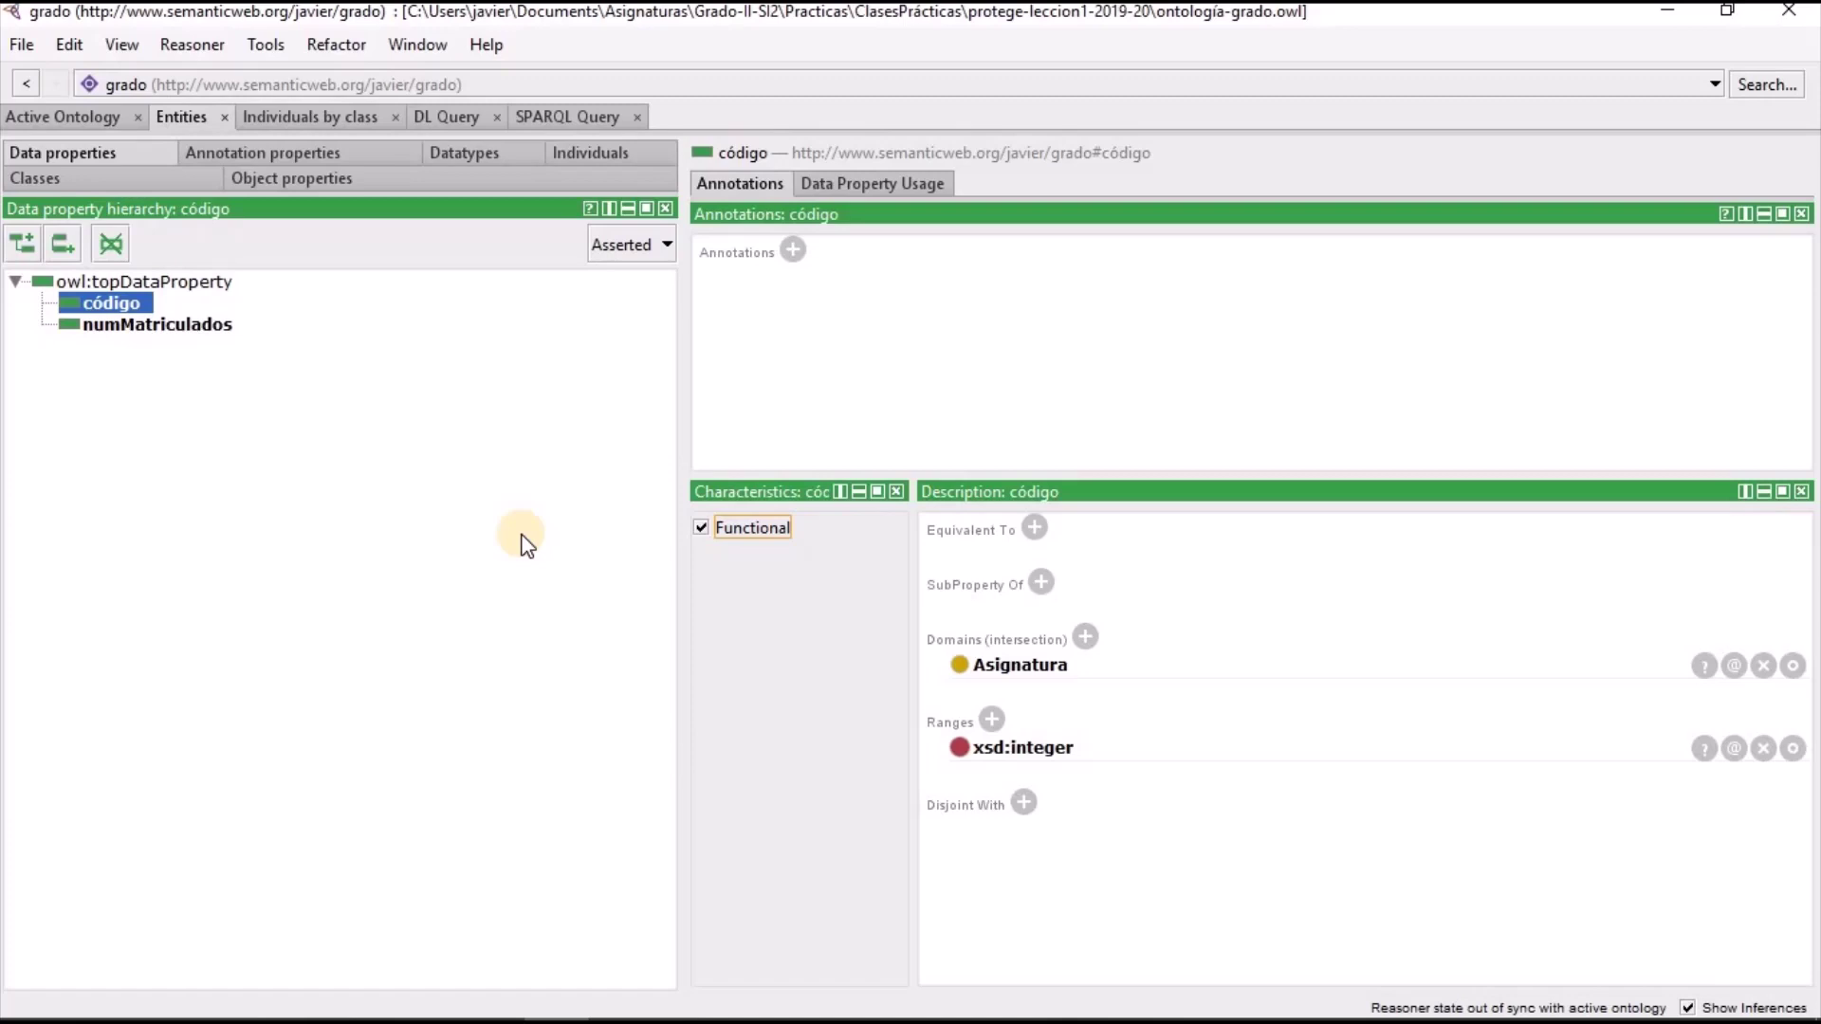
Synchronize the reasoner with the individual cálculo in view and examine the explanation for the ontology's inconsistency
click(596, 154)
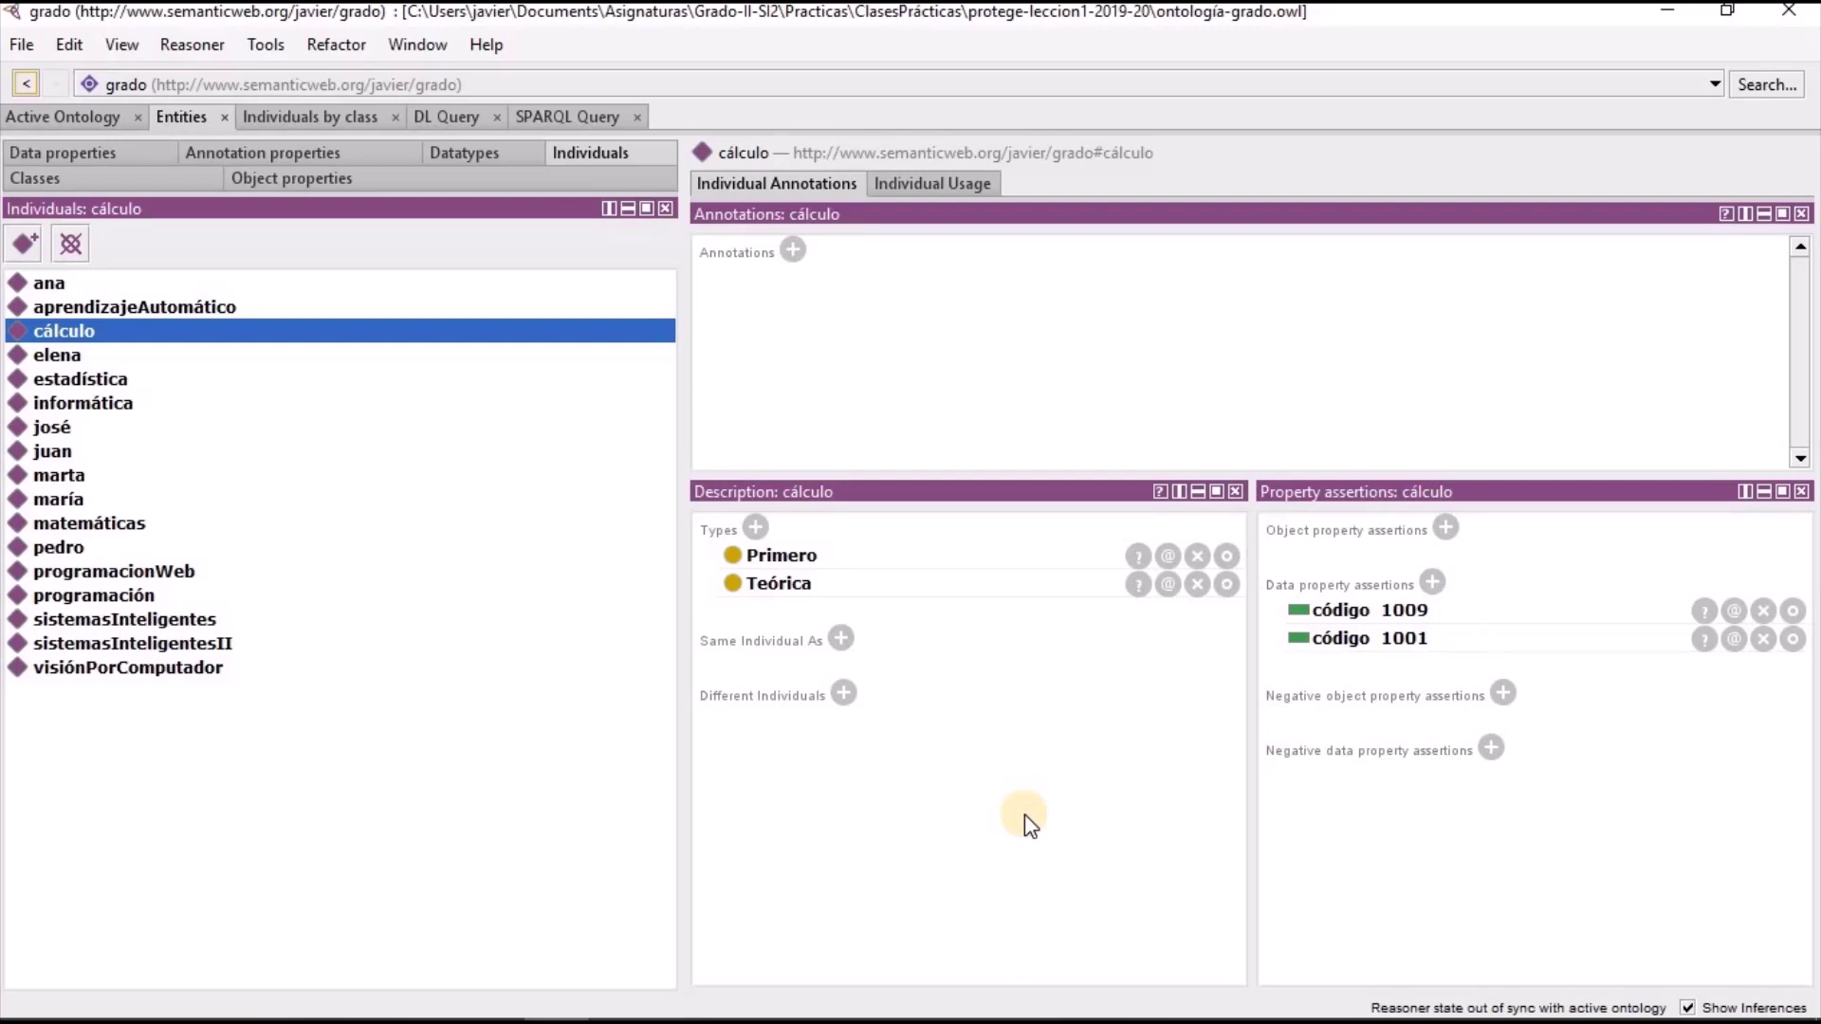
click(196, 45)
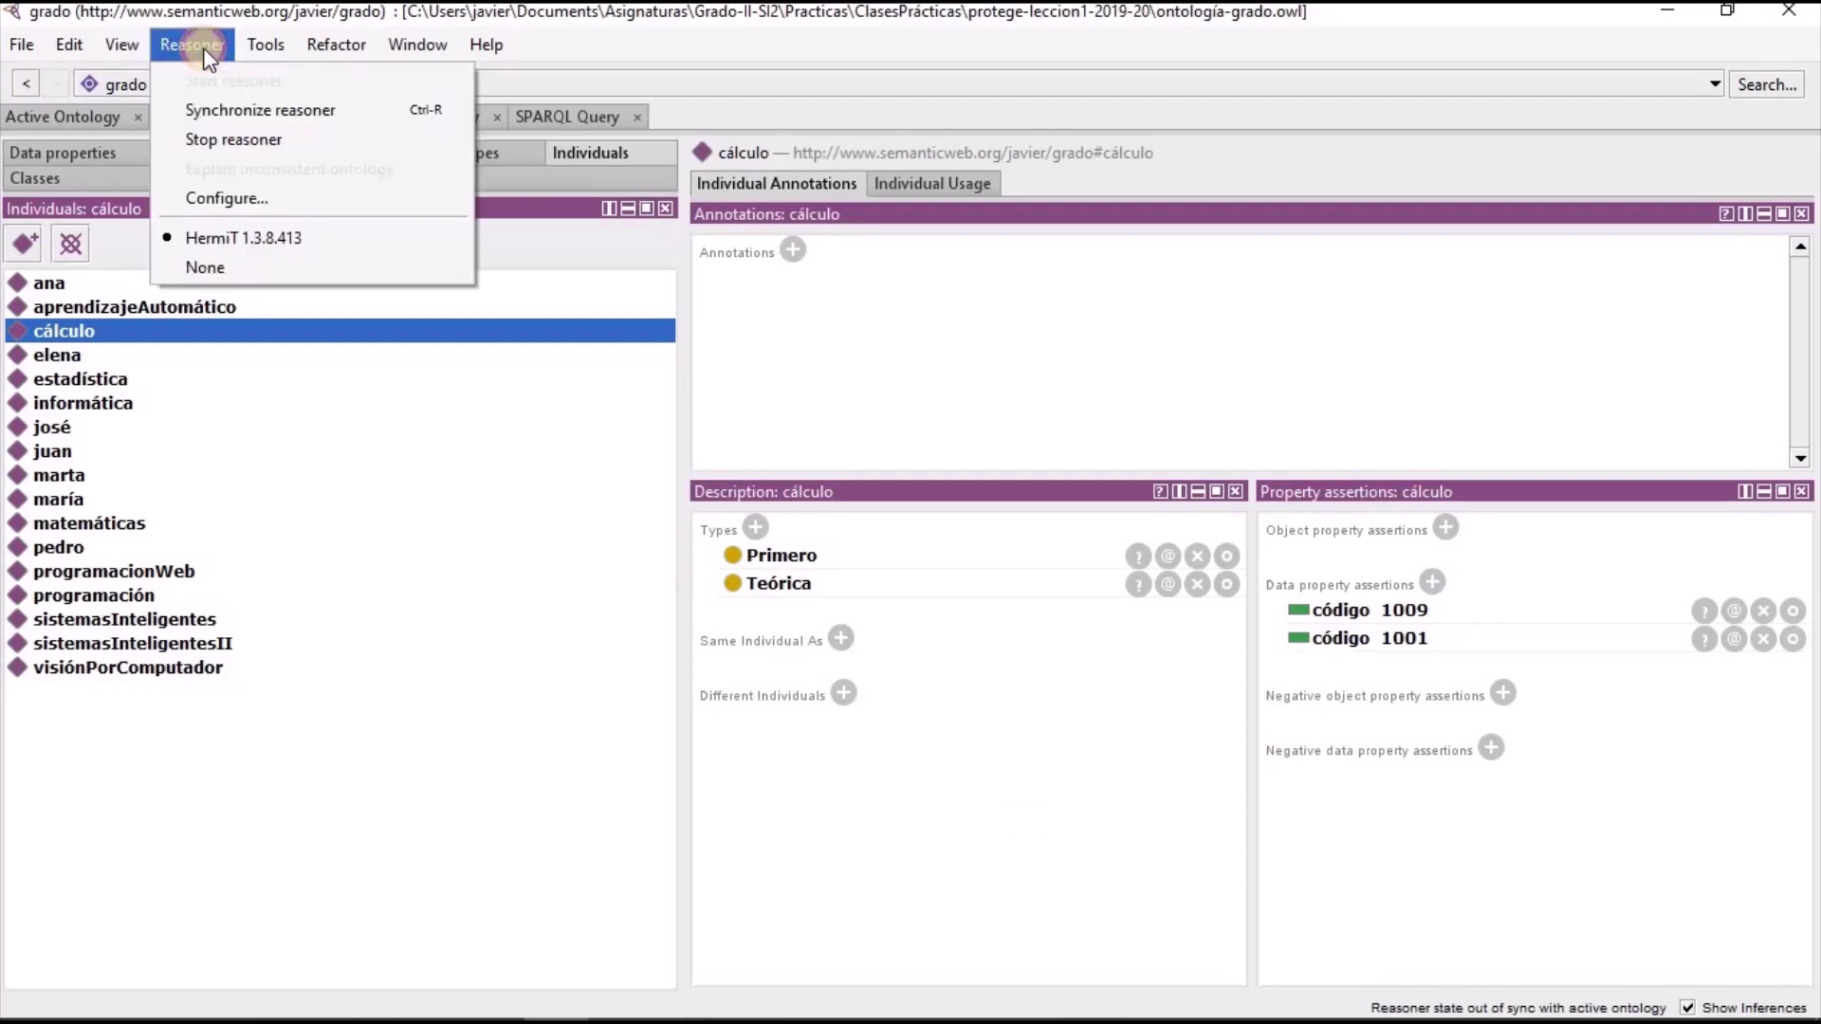
click(230, 107)
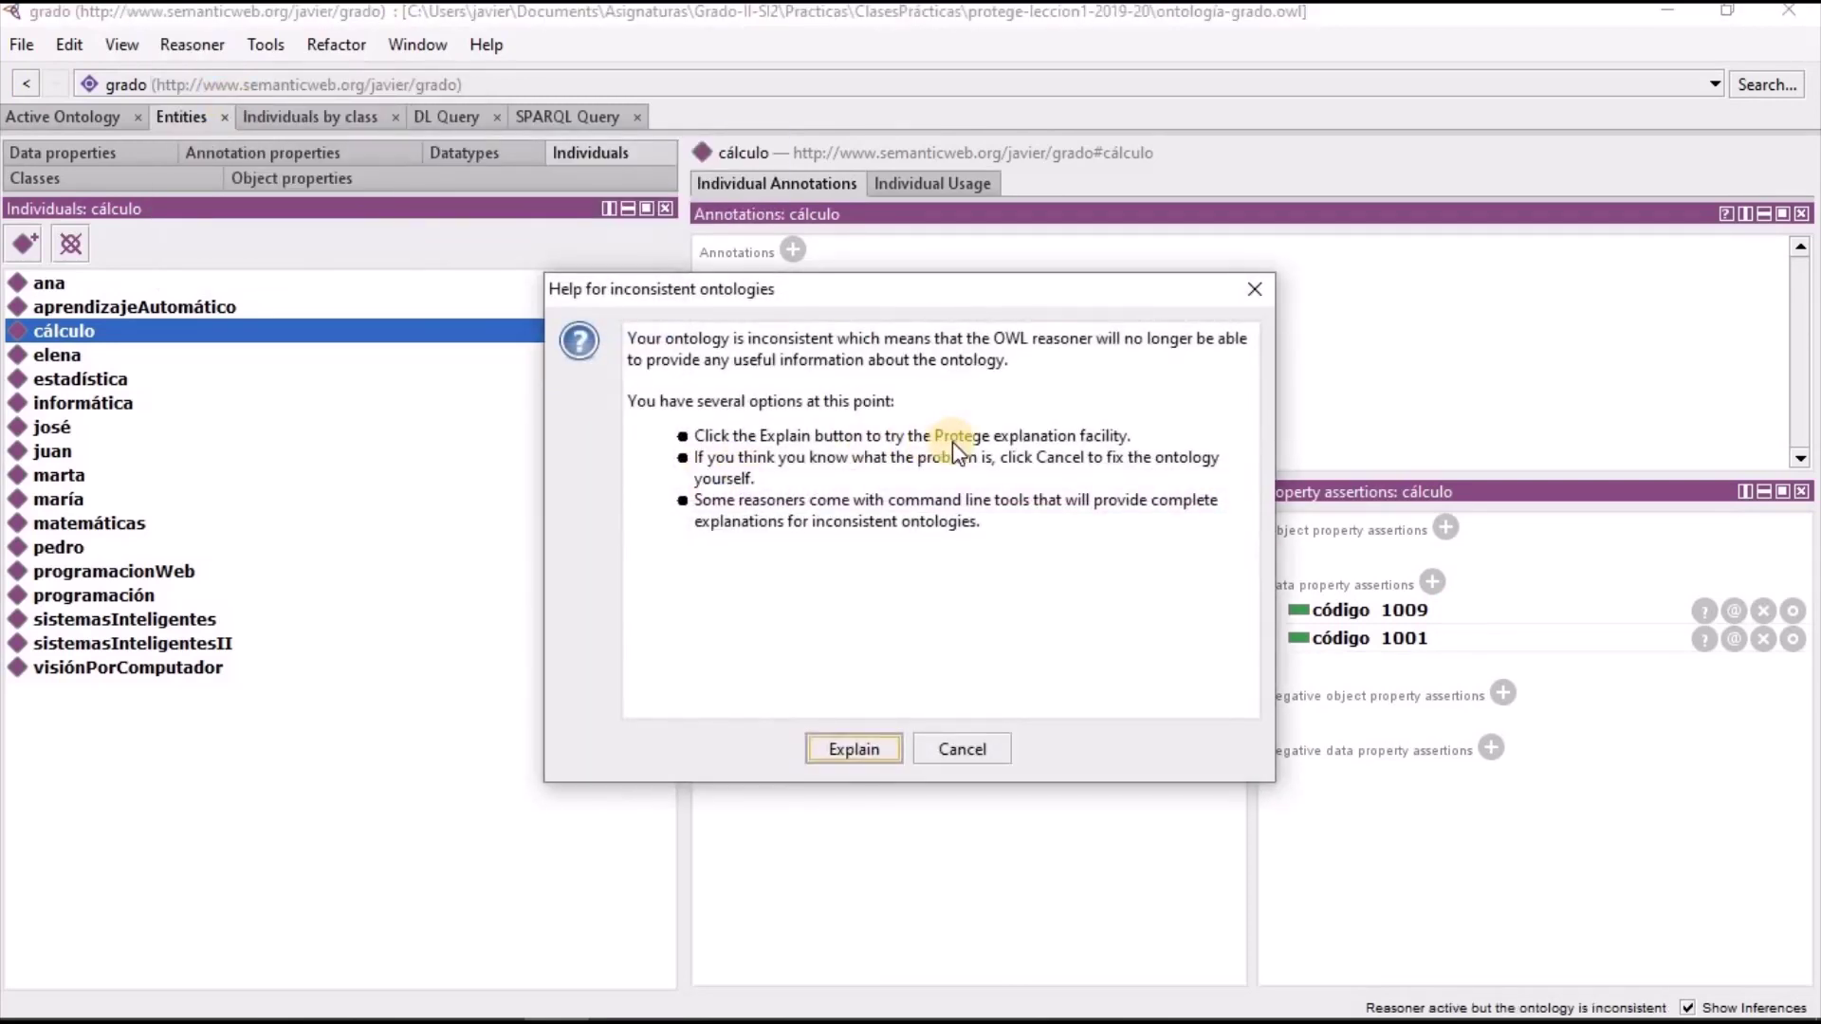
click(861, 747)
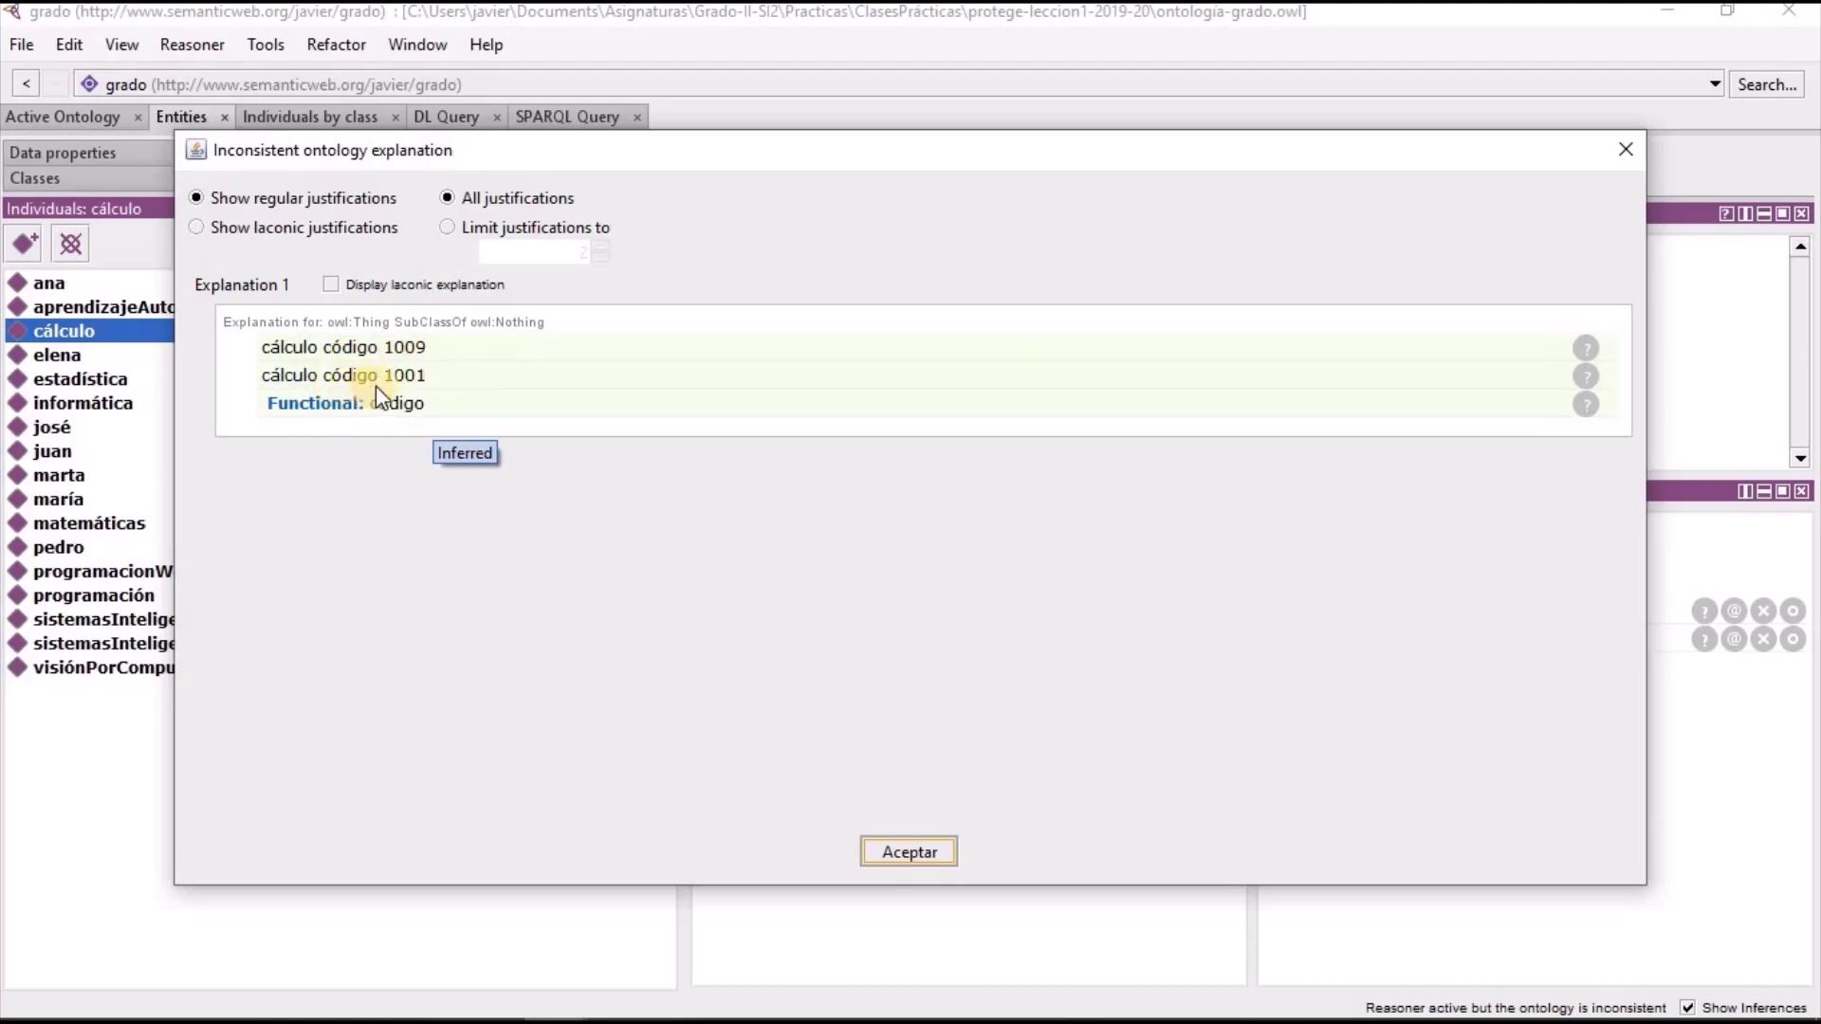
click(901, 852)
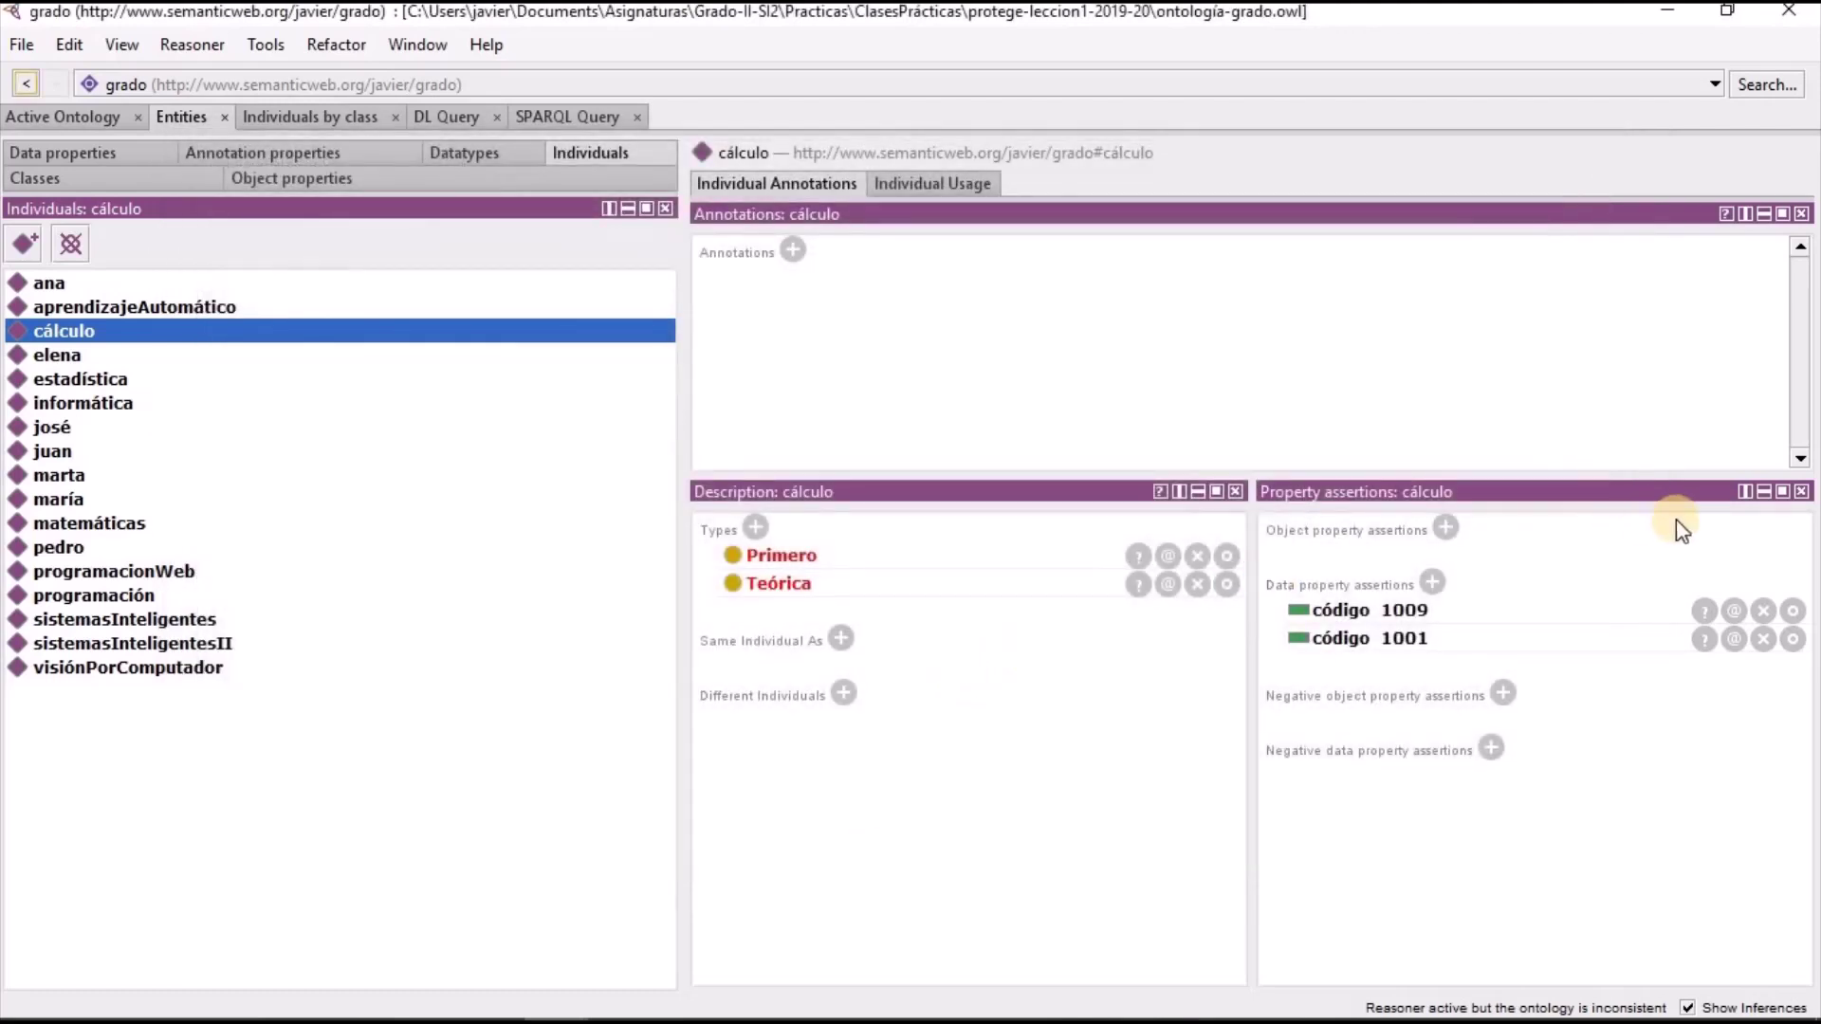
Remove the código assertion 1009 from cálculo and synchronize the reasoner again
click(1761, 611)
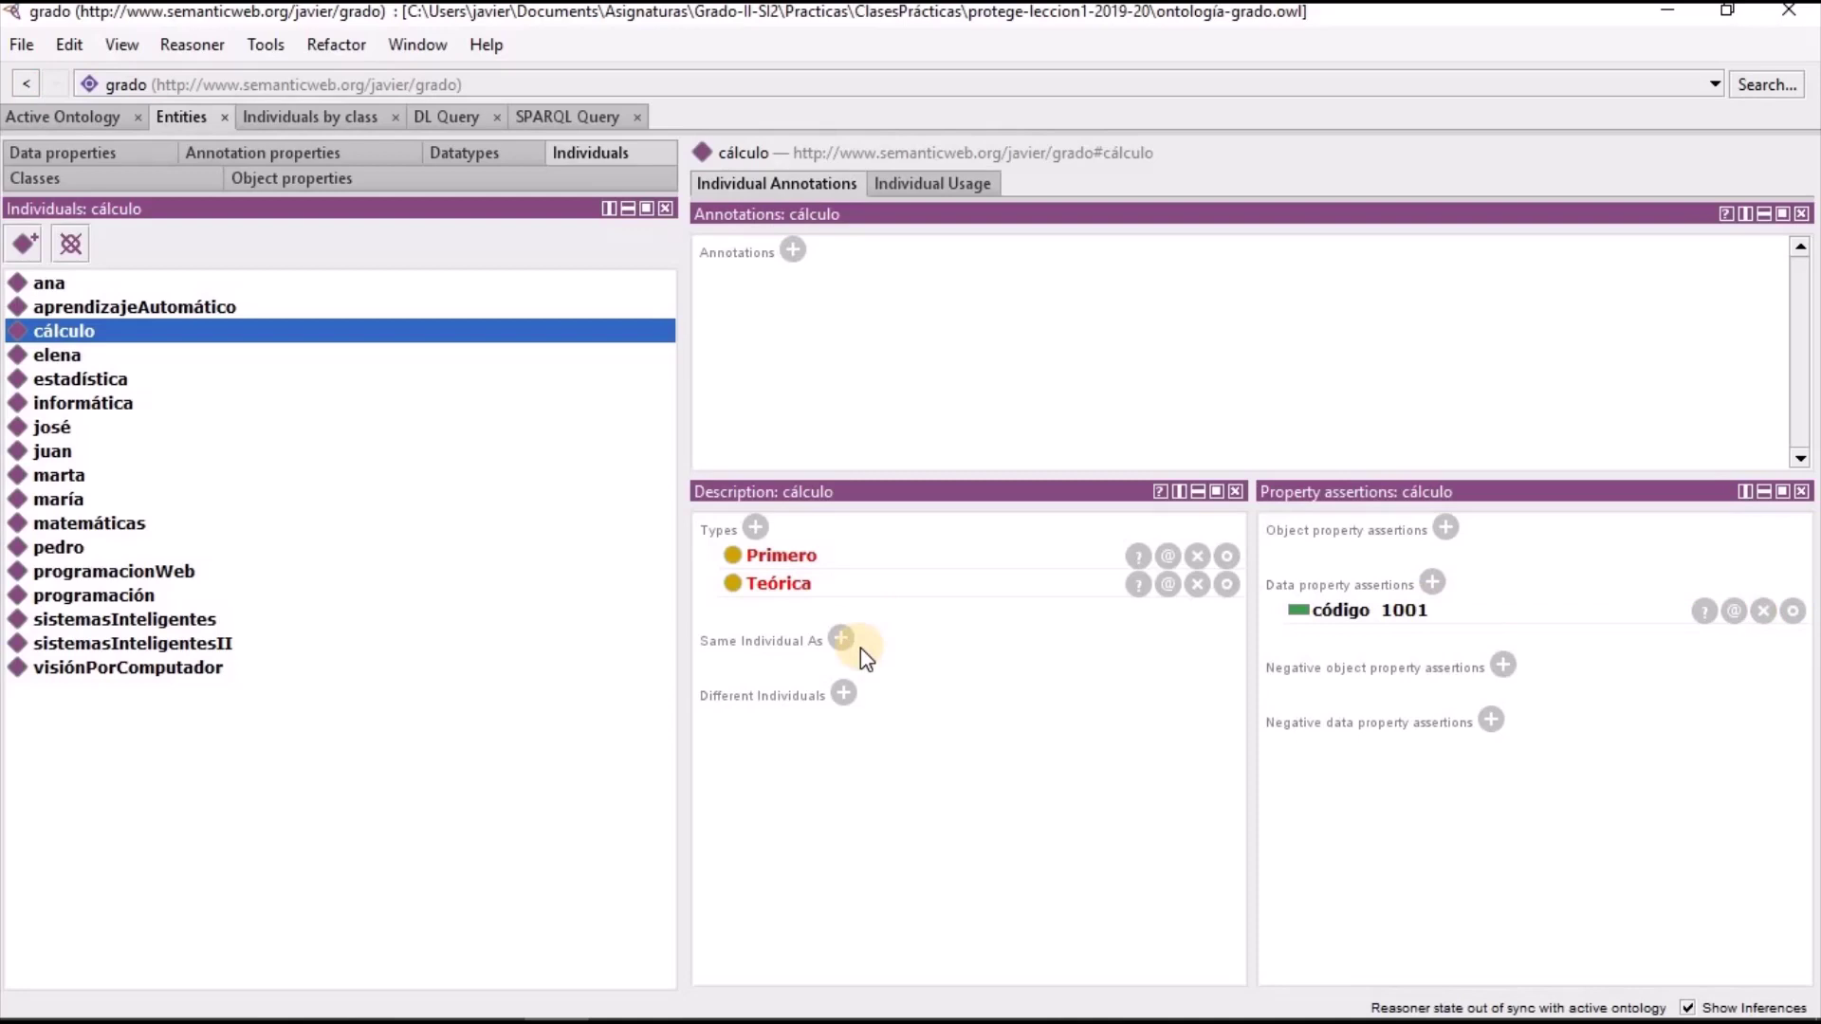
click(182, 42)
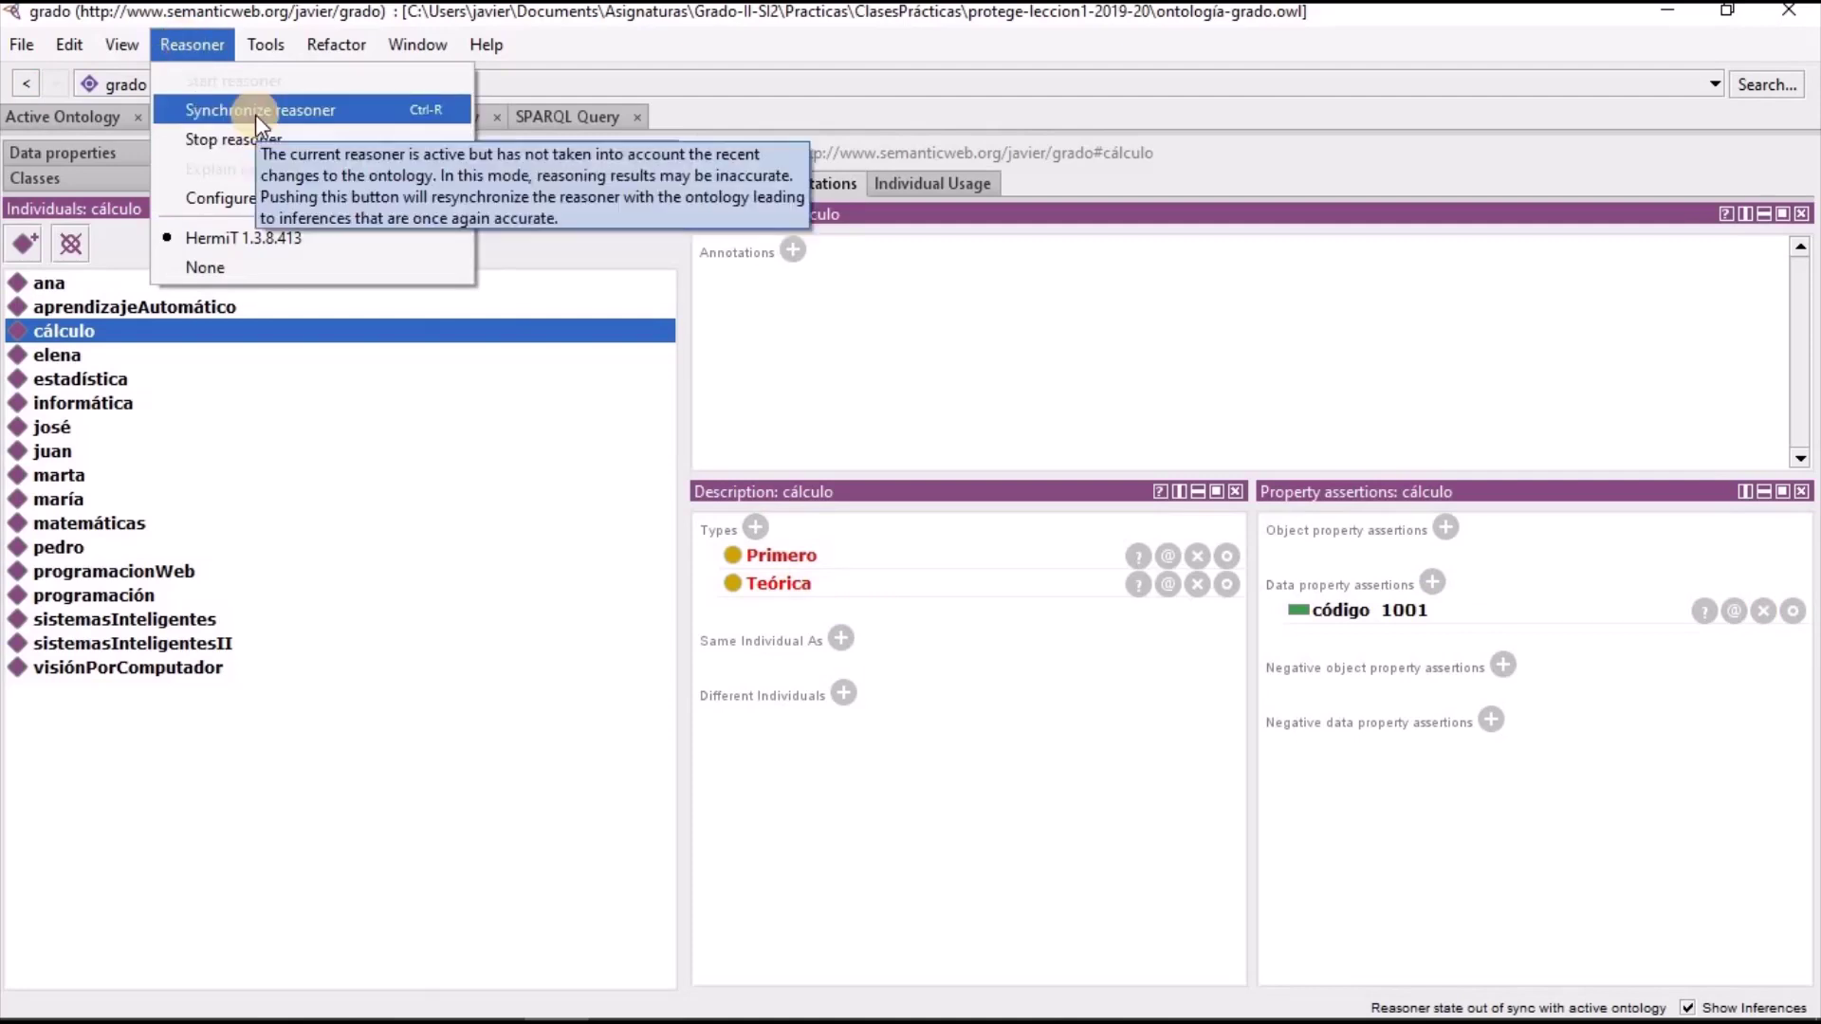
click(506, 743)
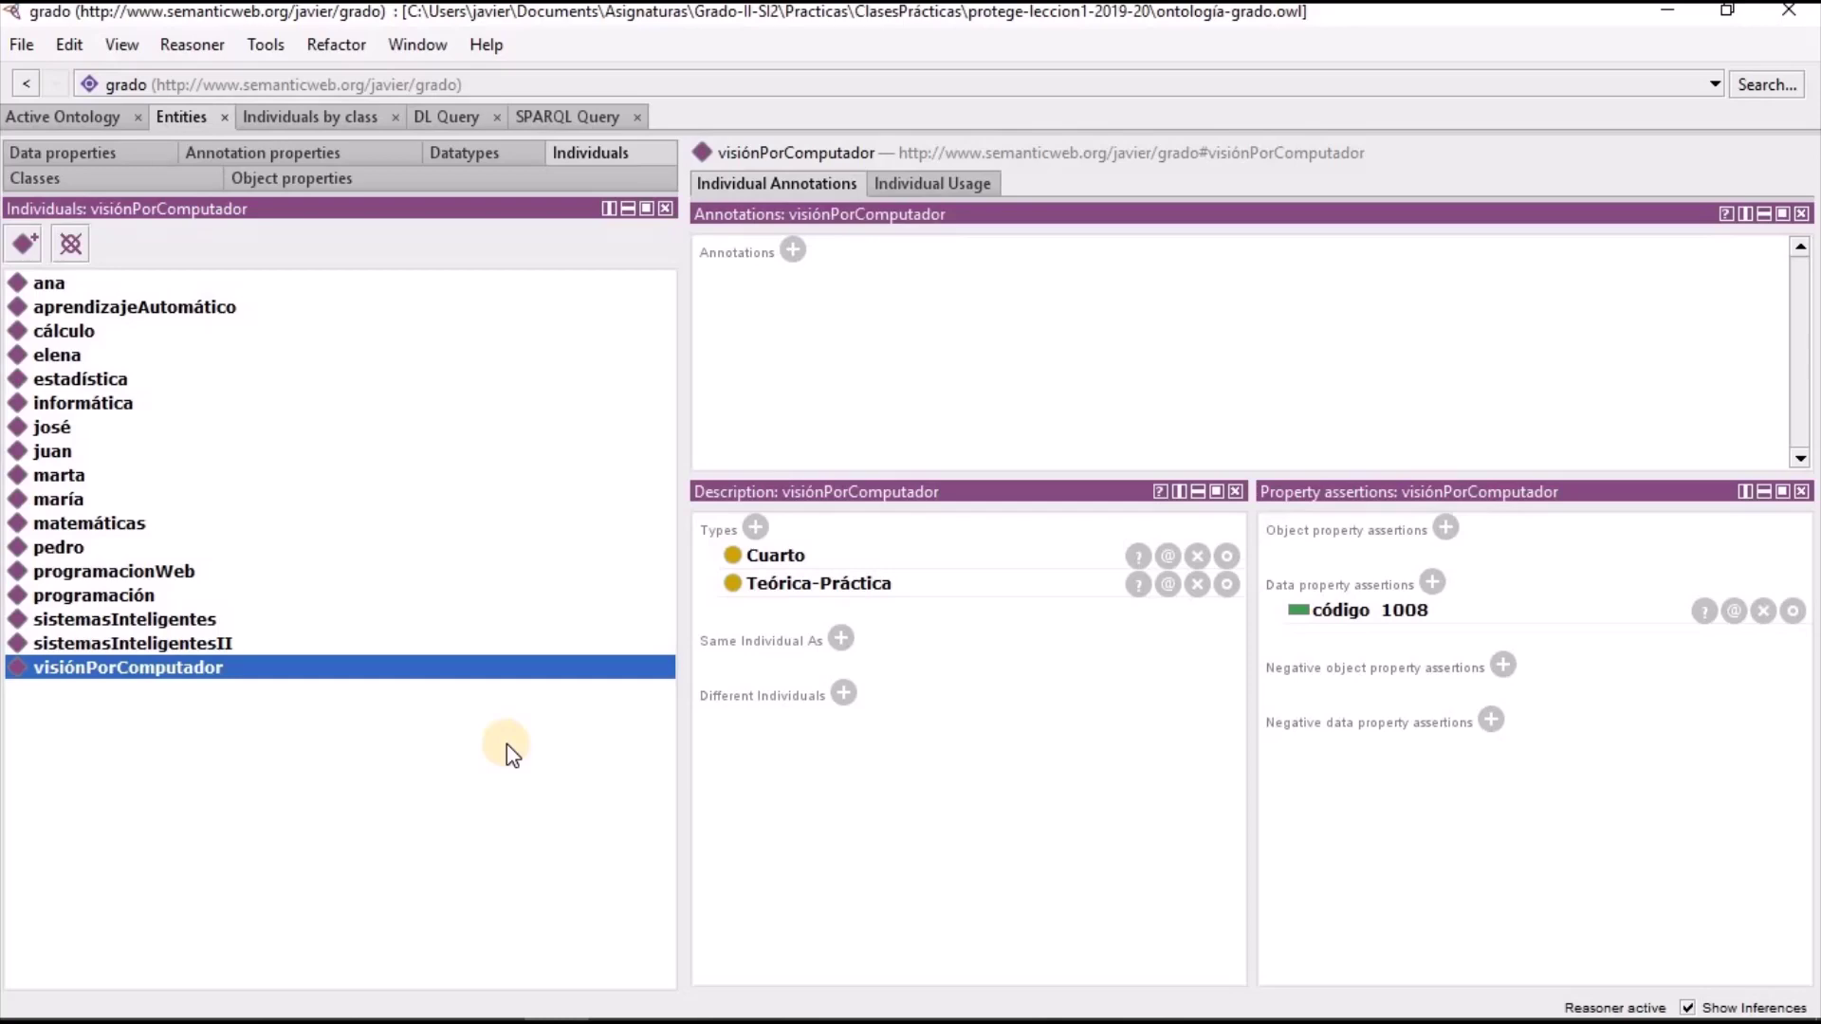
Switch to the PDF and review the requirements on each subject's code and on having more than 5 enrolled students
key(alt+Tab)
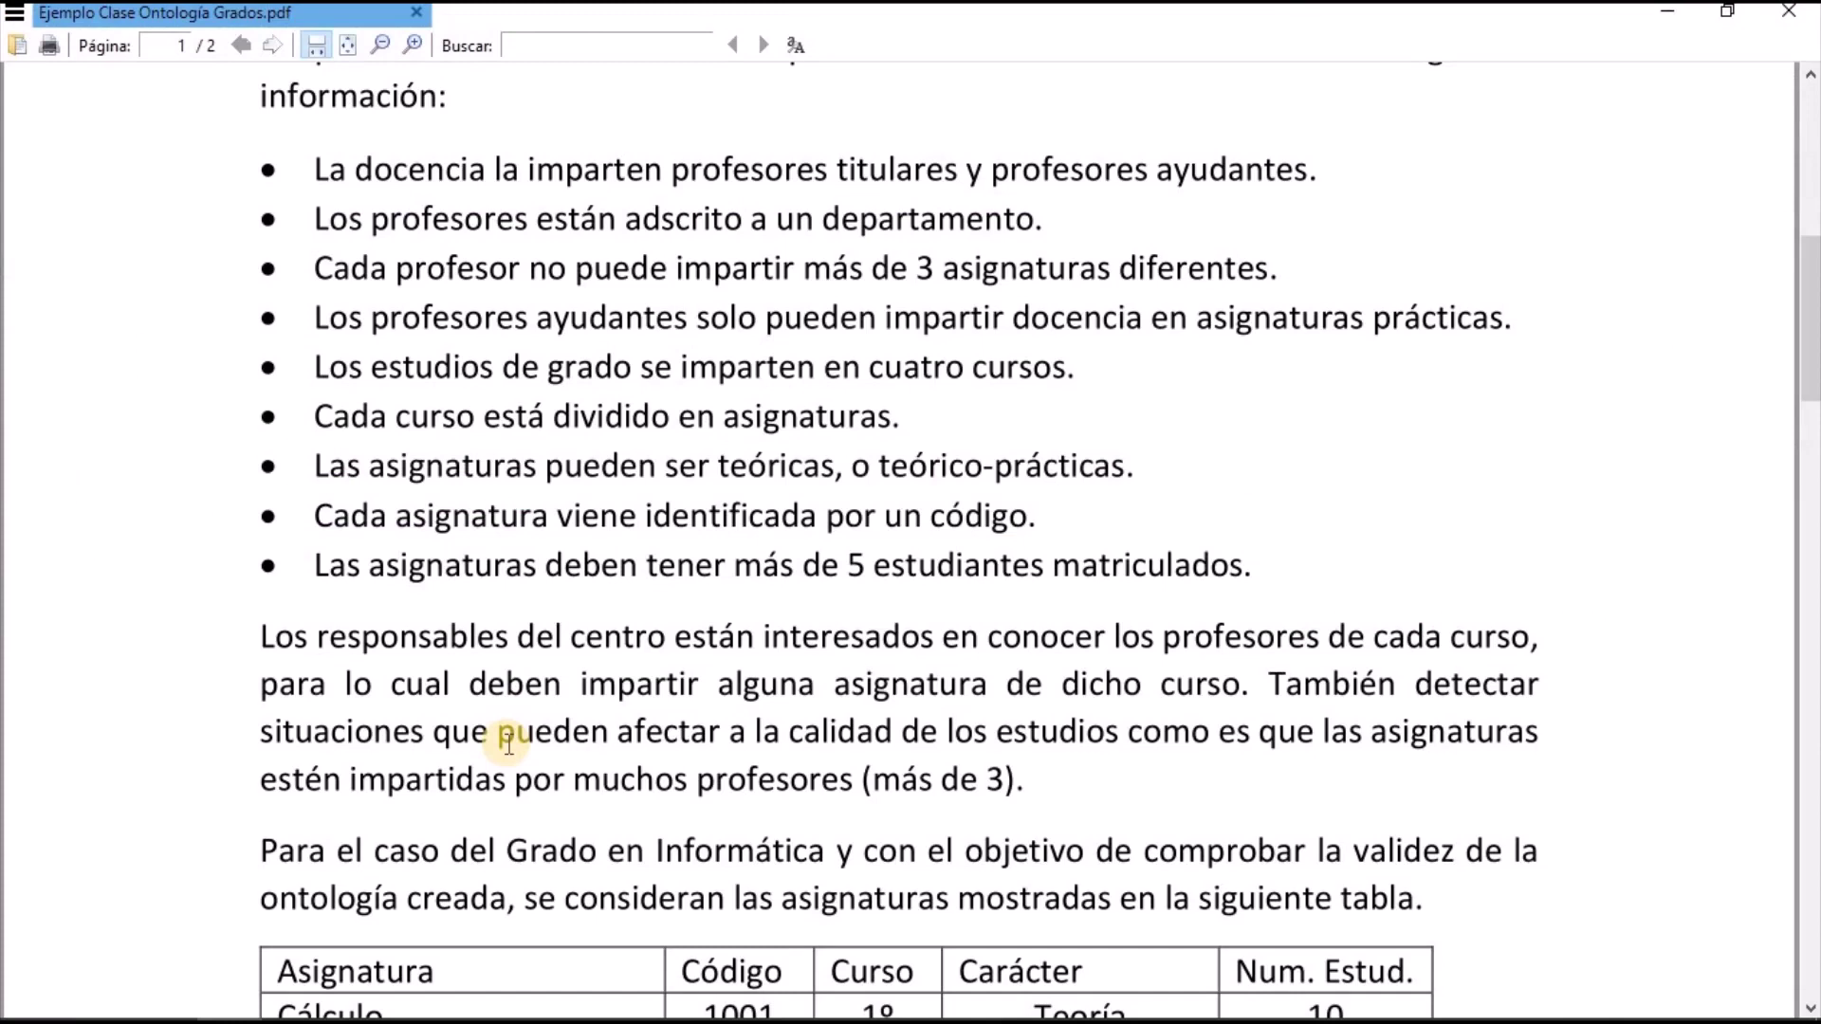
click(323, 516)
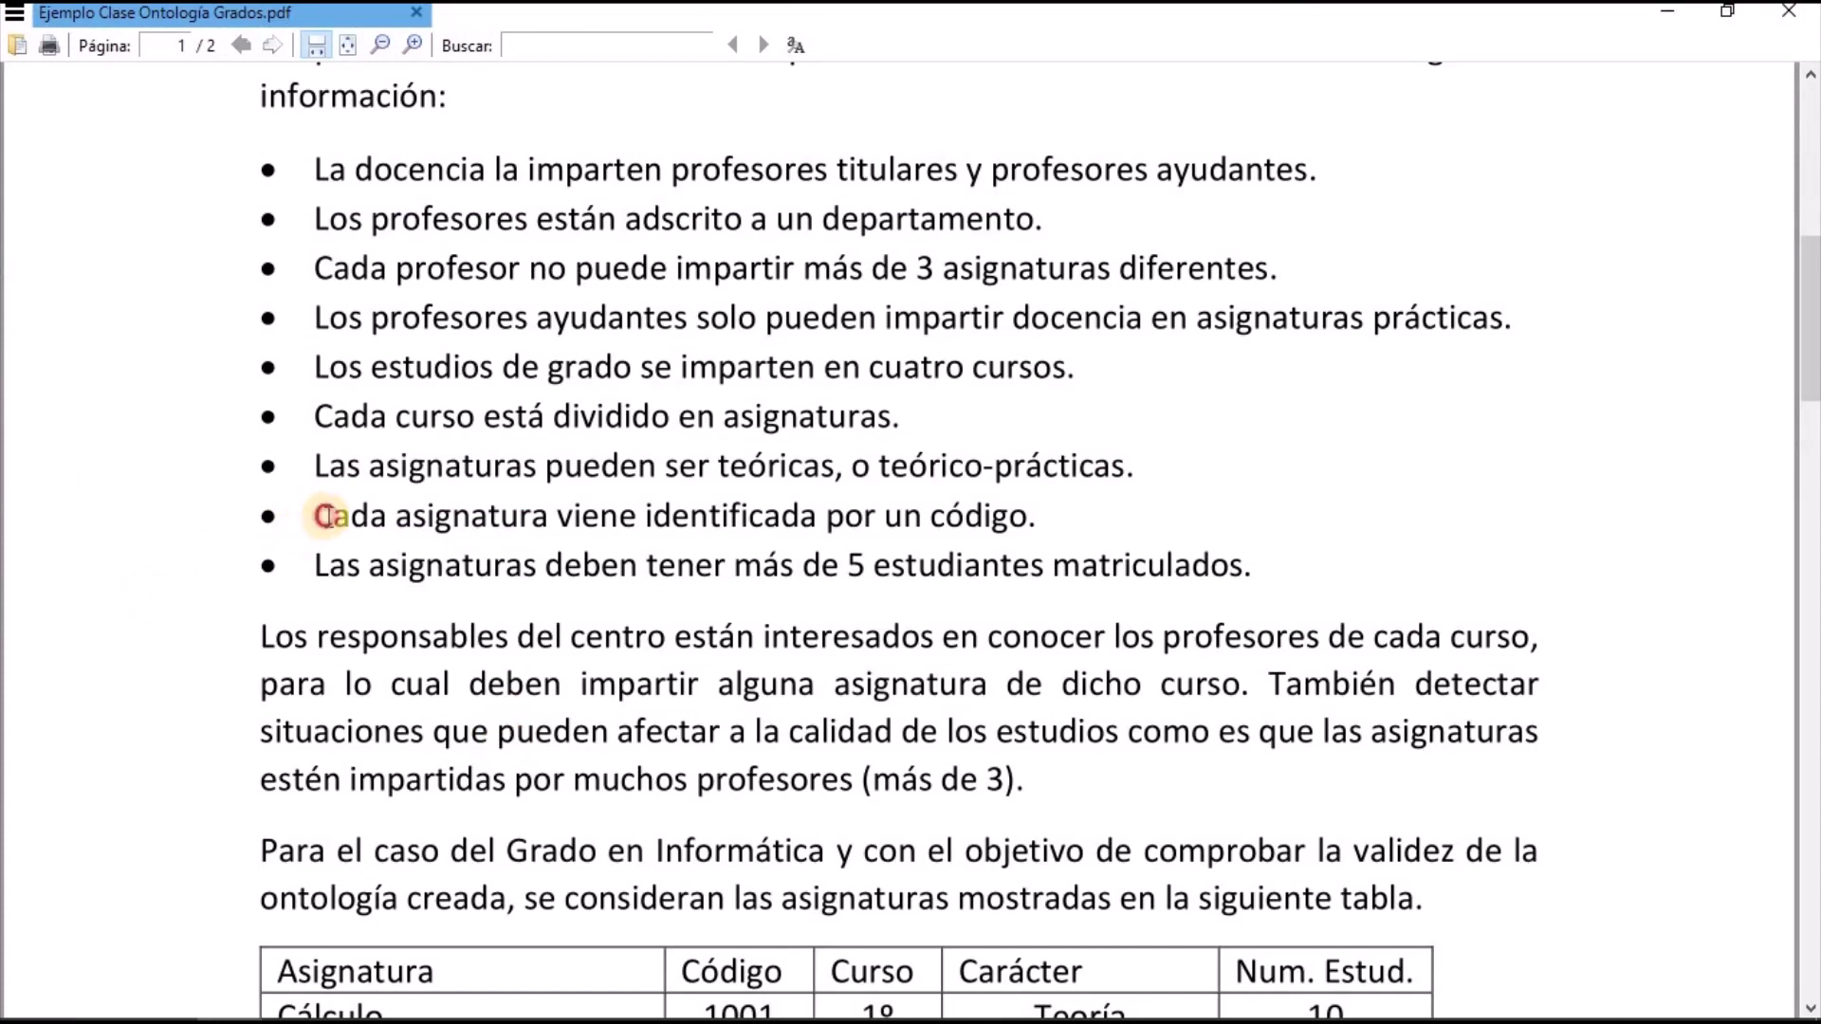
drag(322, 515, 1033, 500)
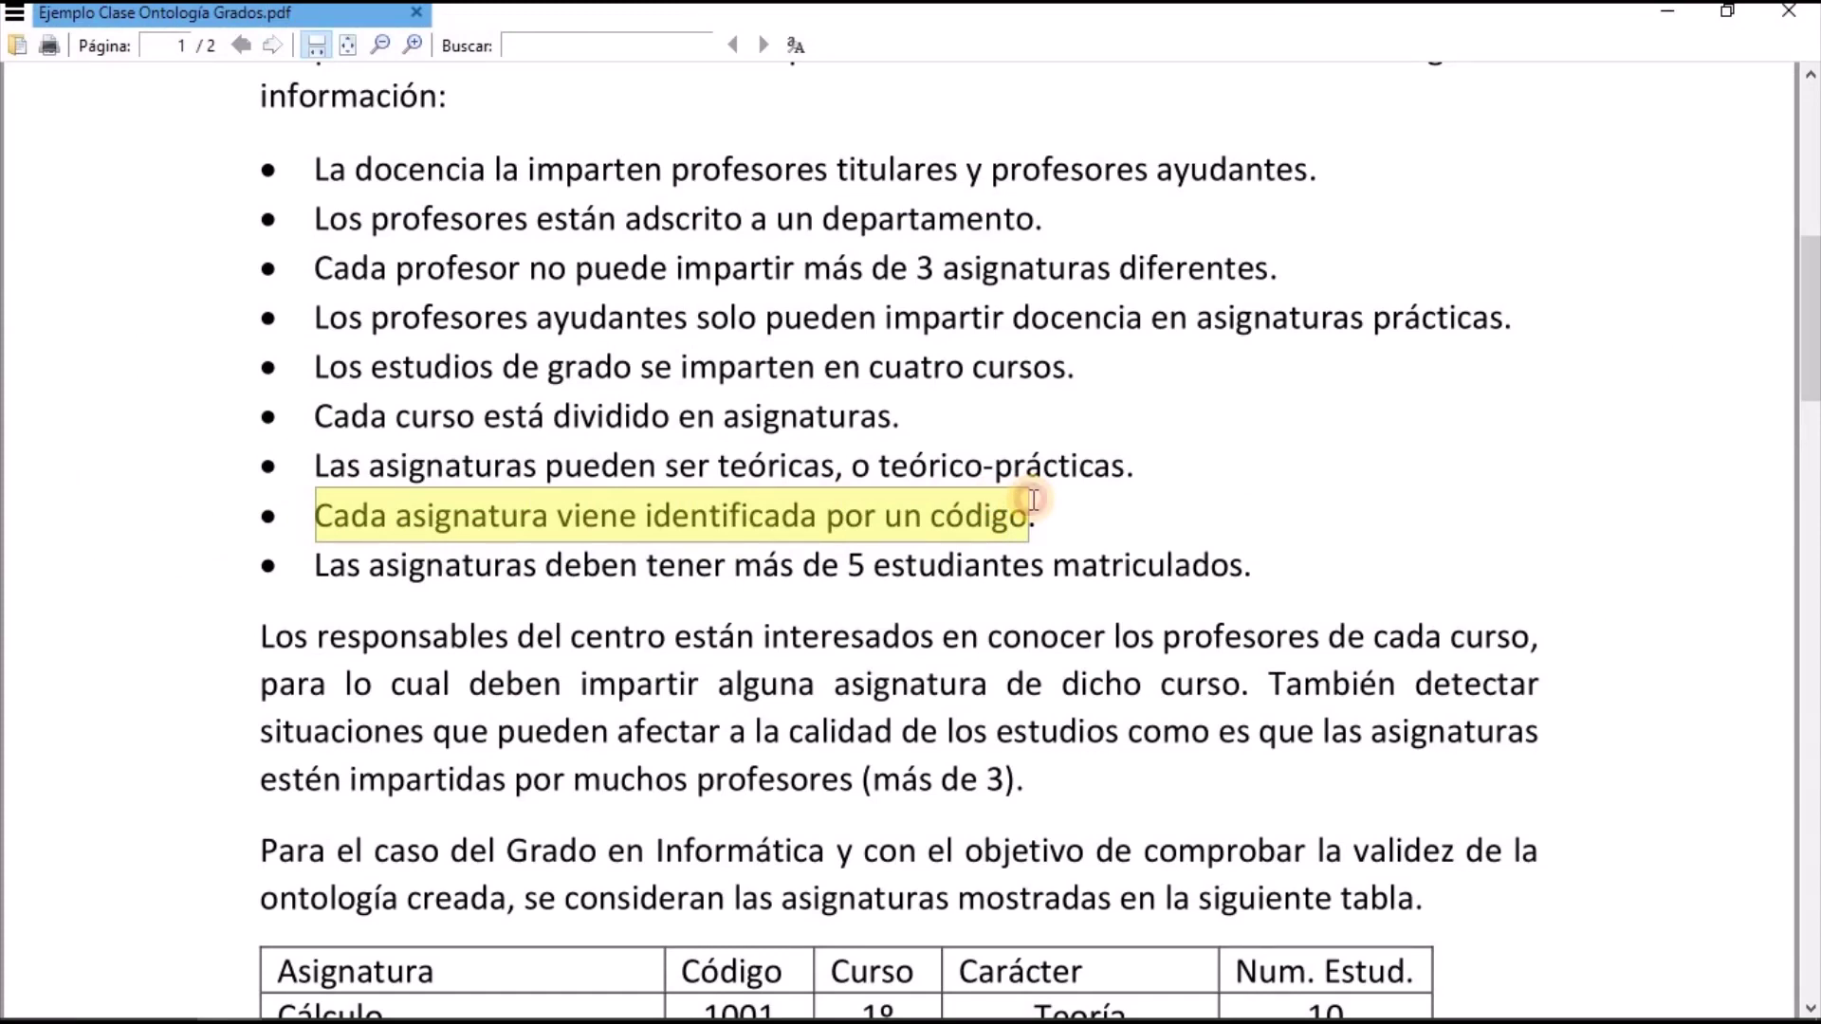
click(1011, 512)
scroll(901, 517, up, 1)
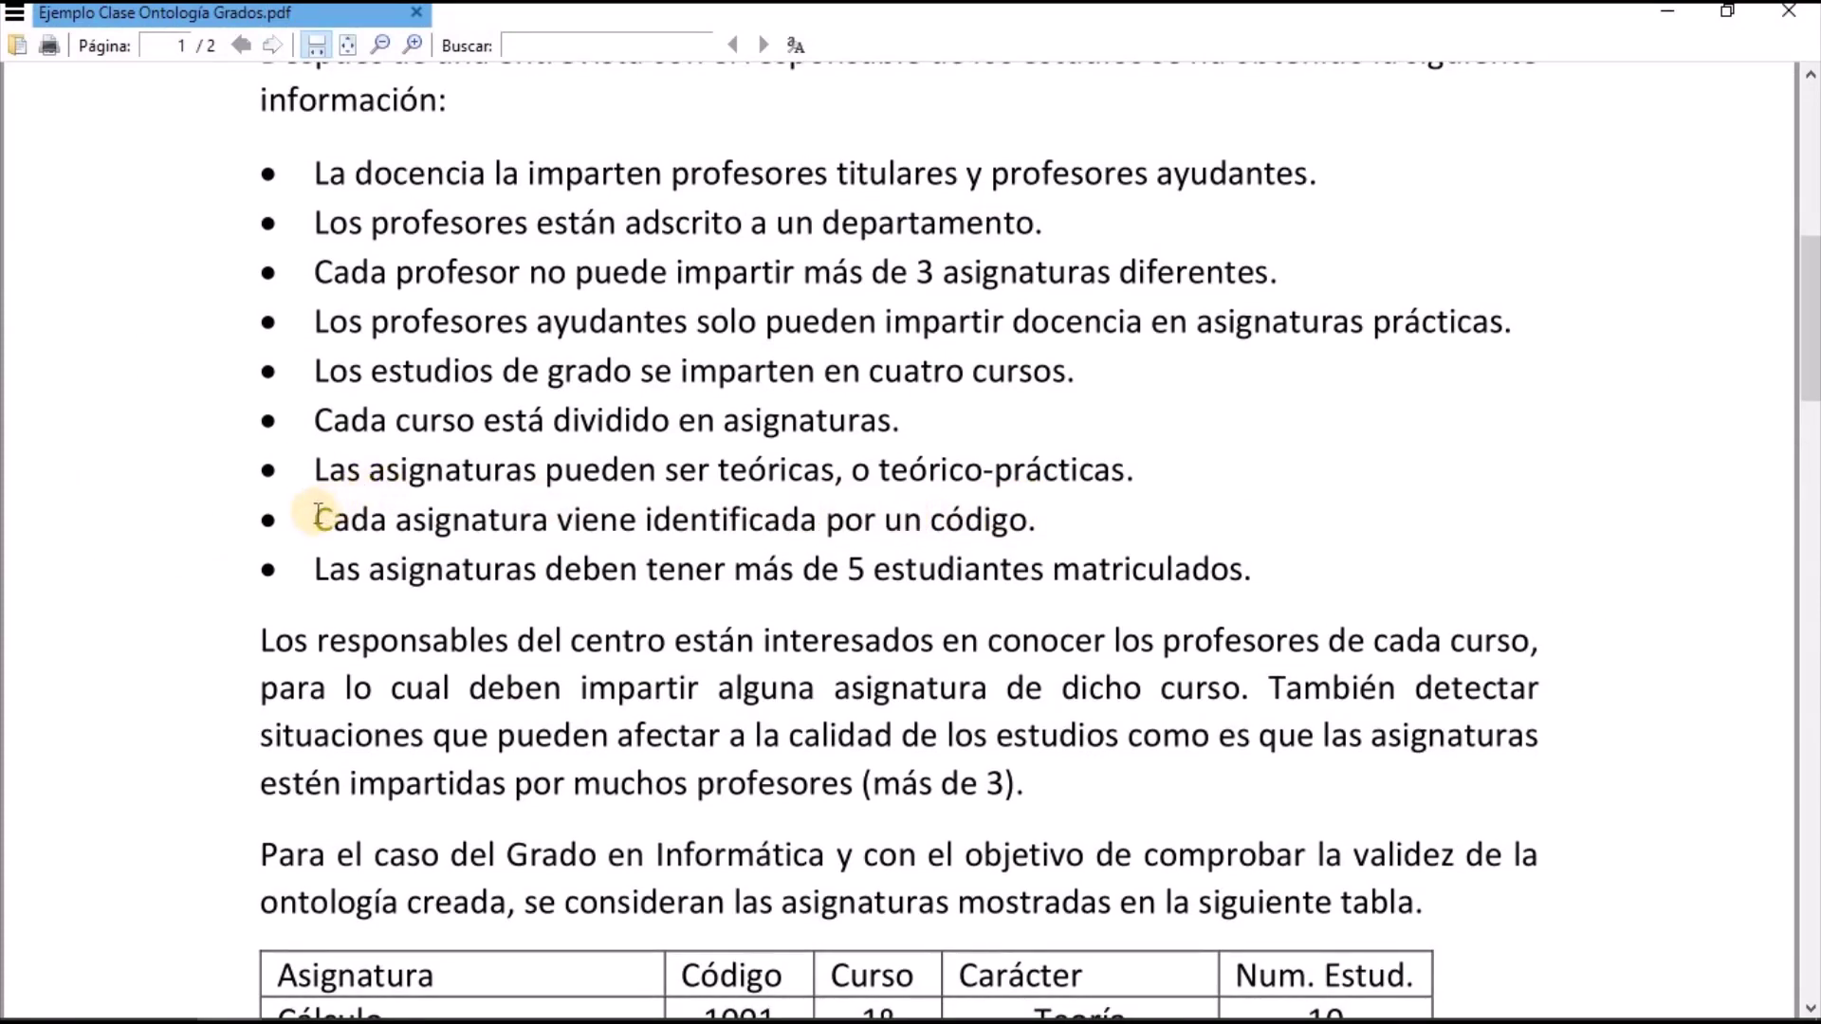
drag(315, 517, 1032, 519)
click(1100, 518)
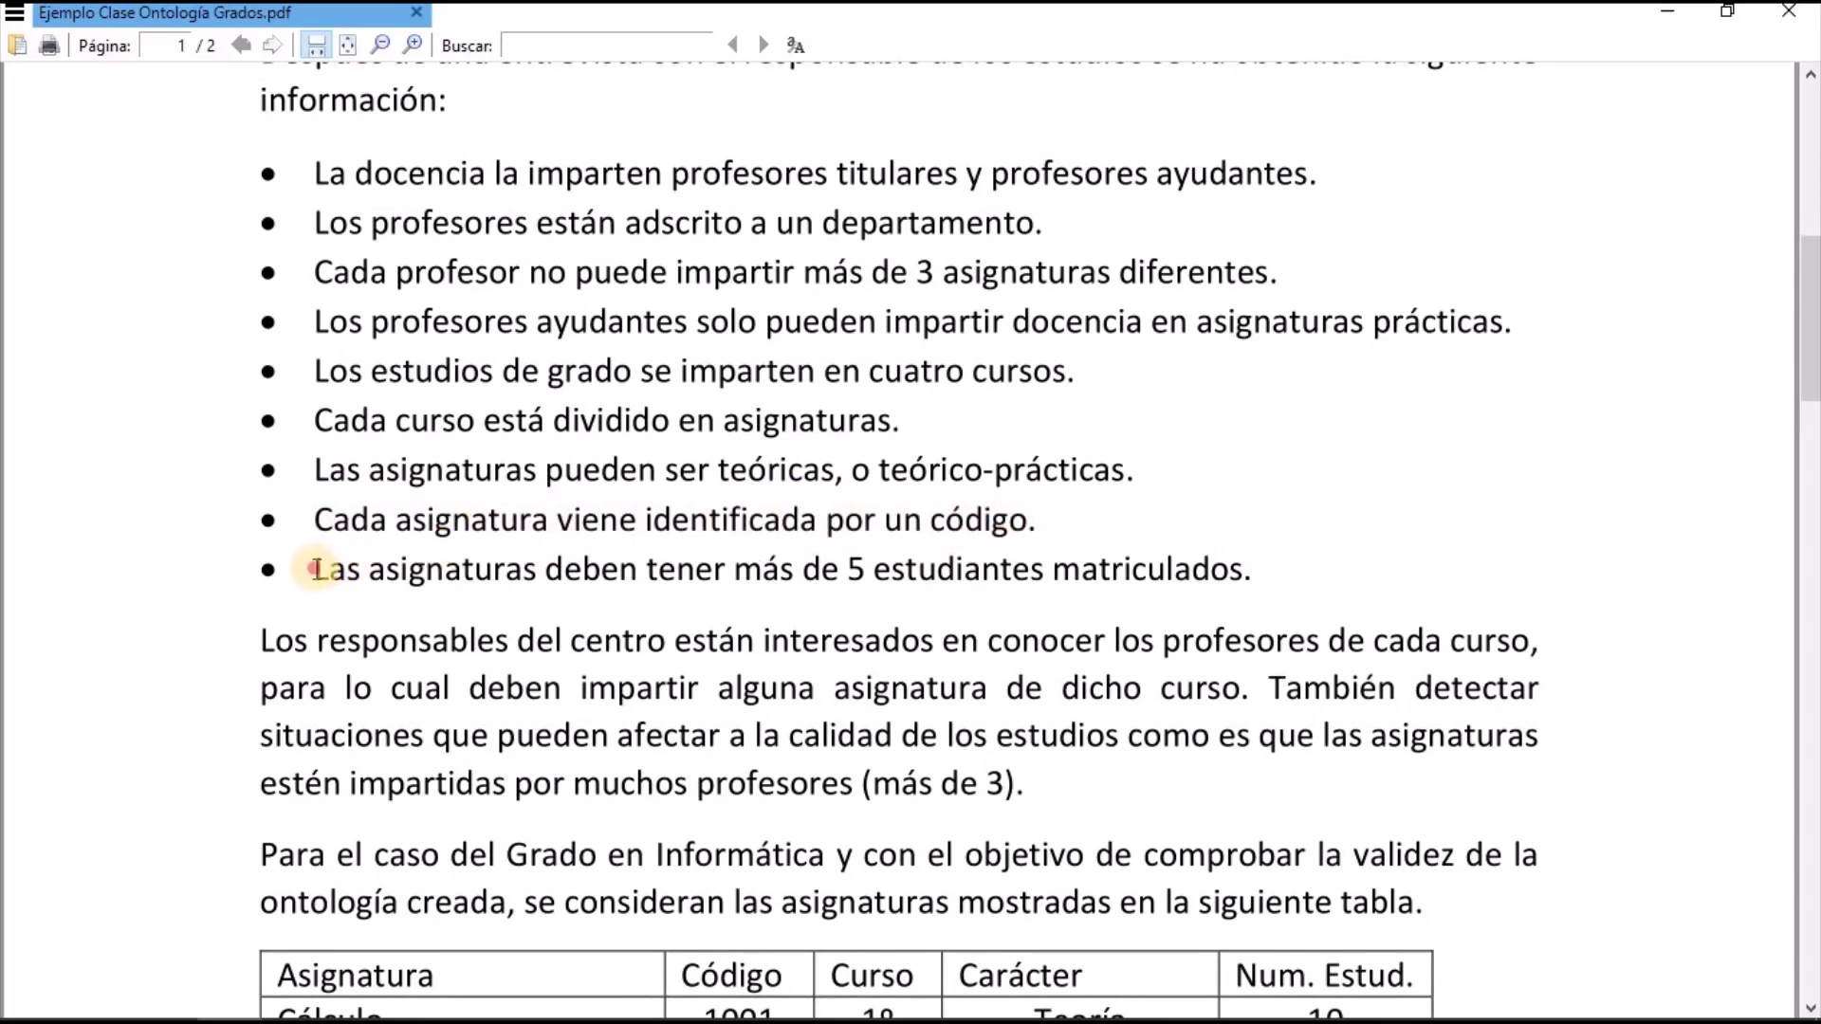
drag(317, 569, 1259, 574)
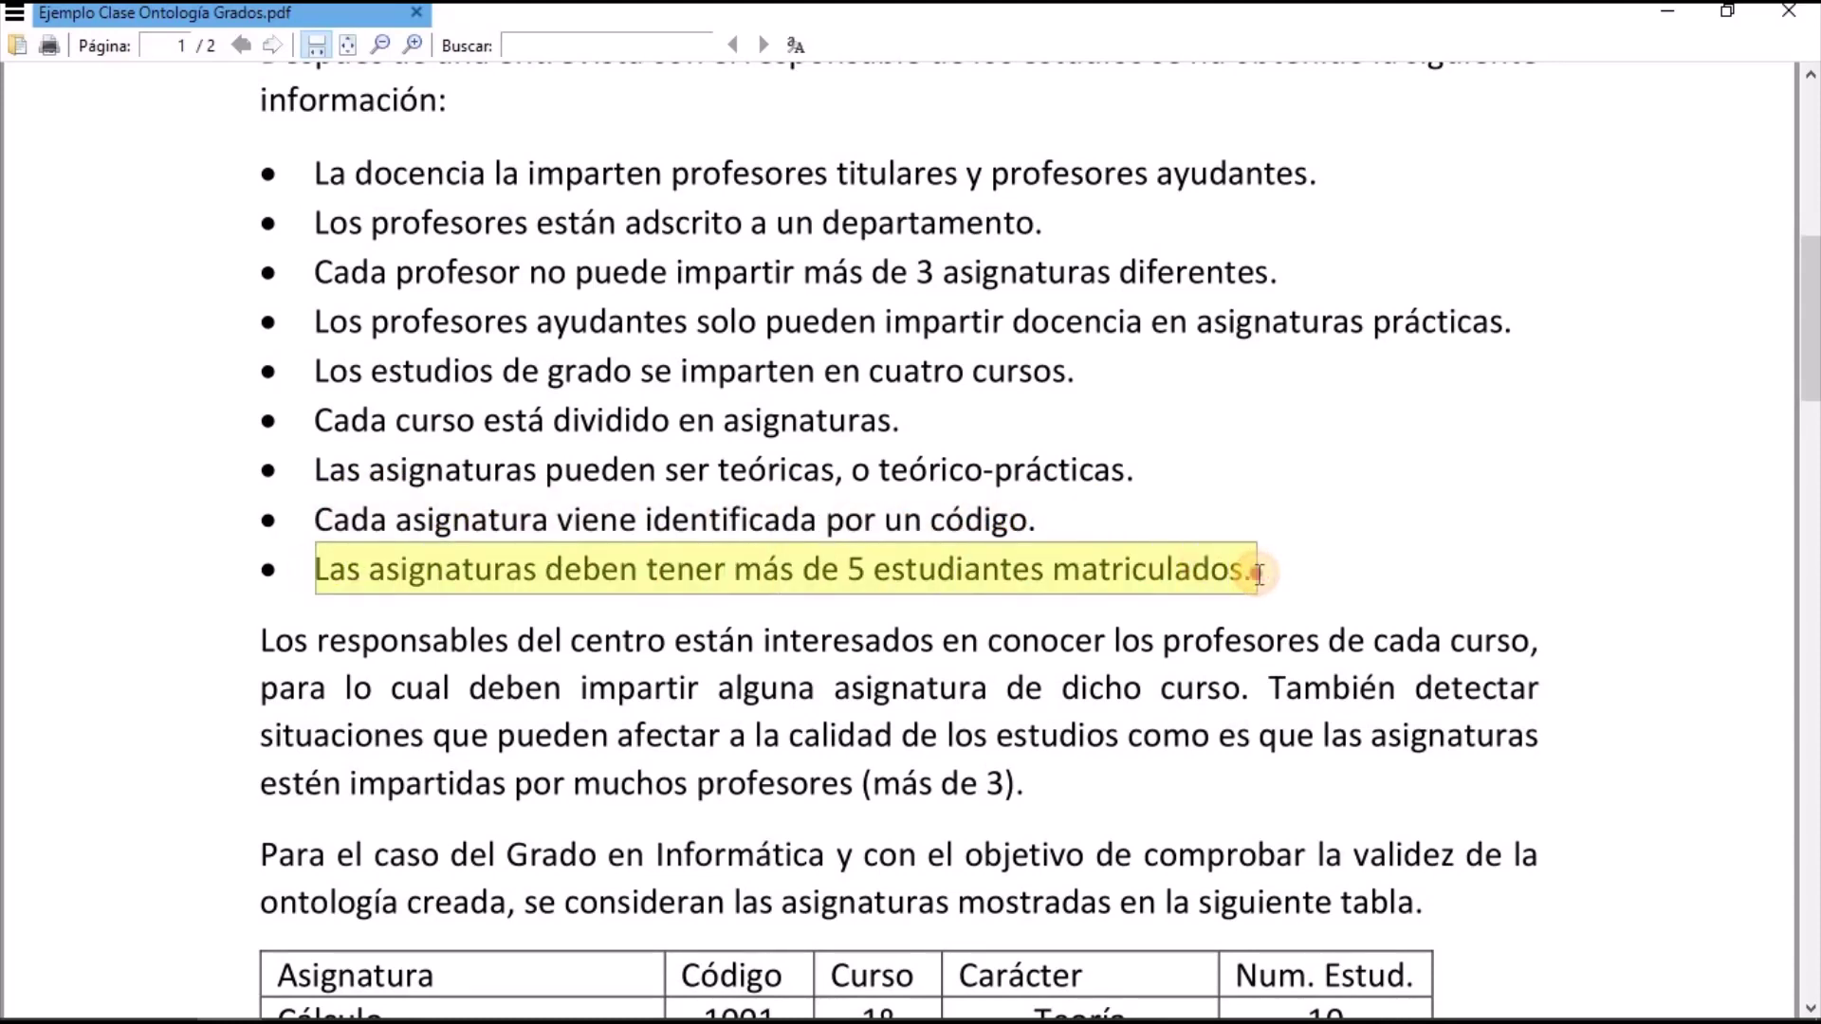
click(1258, 574)
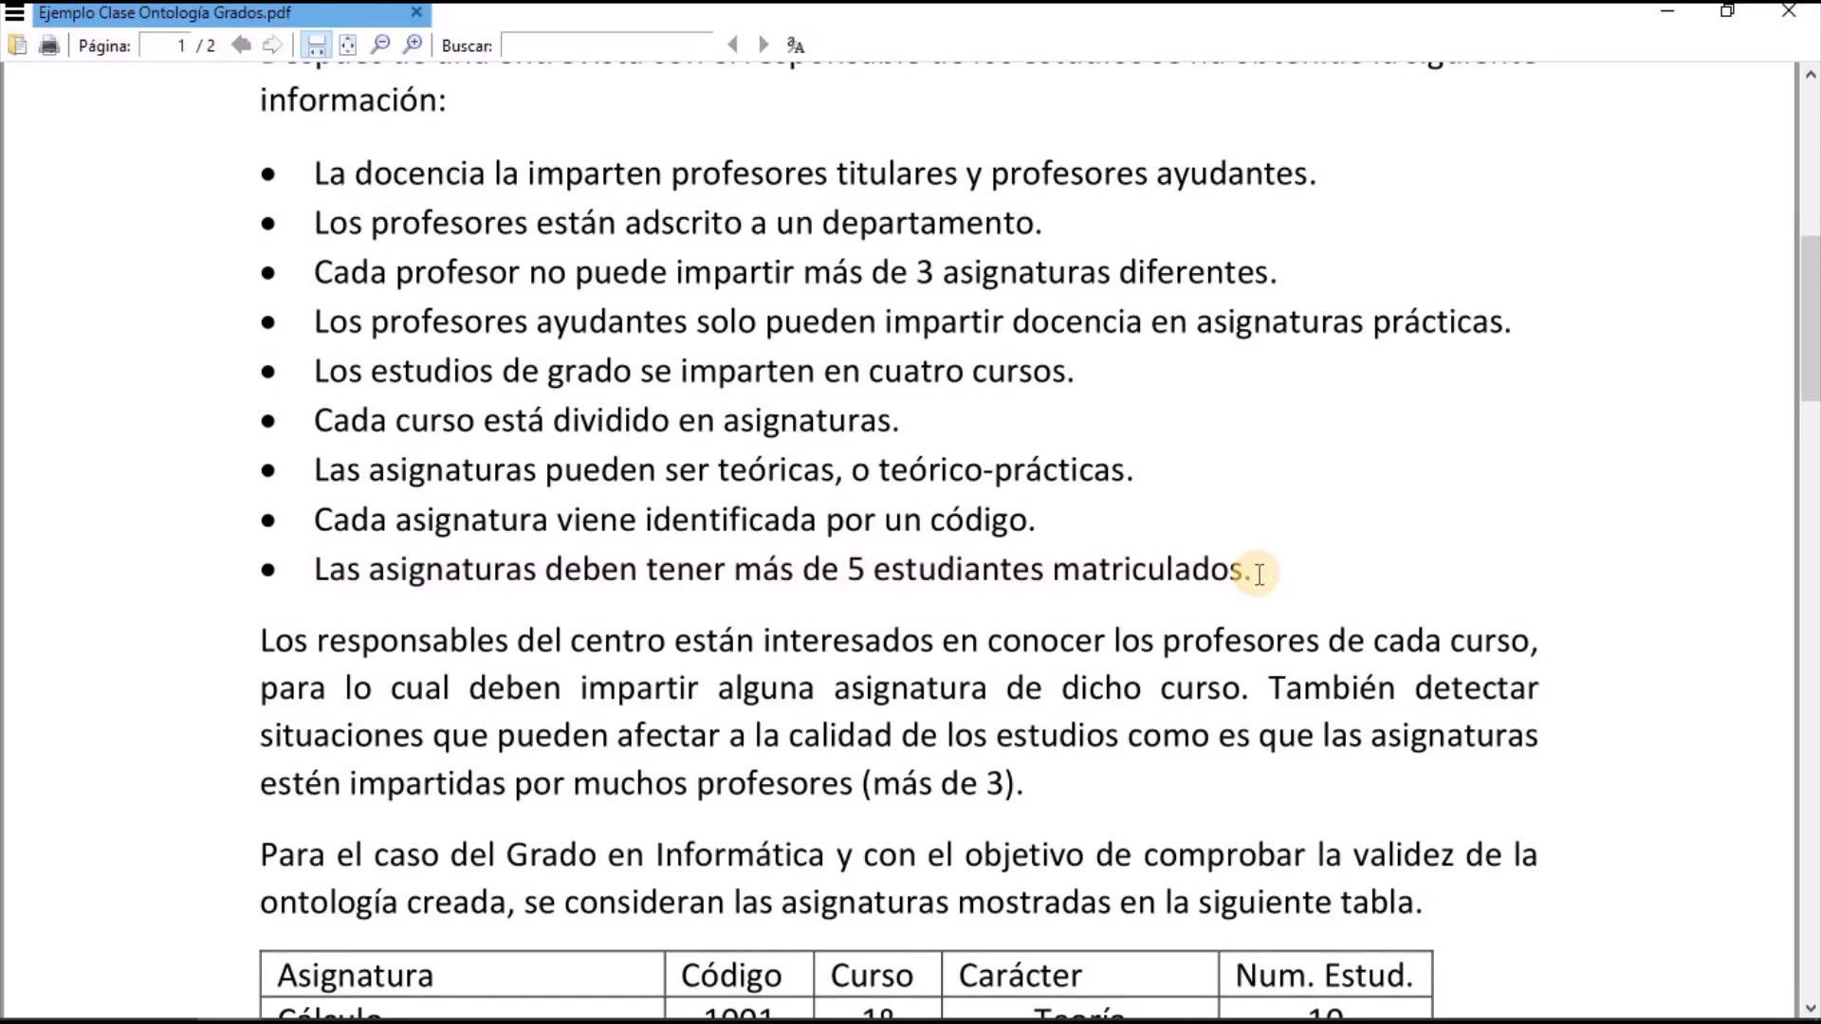
Return to Protégé and examine the domain and range of the data property numMatriculados
key(alt+Tab)
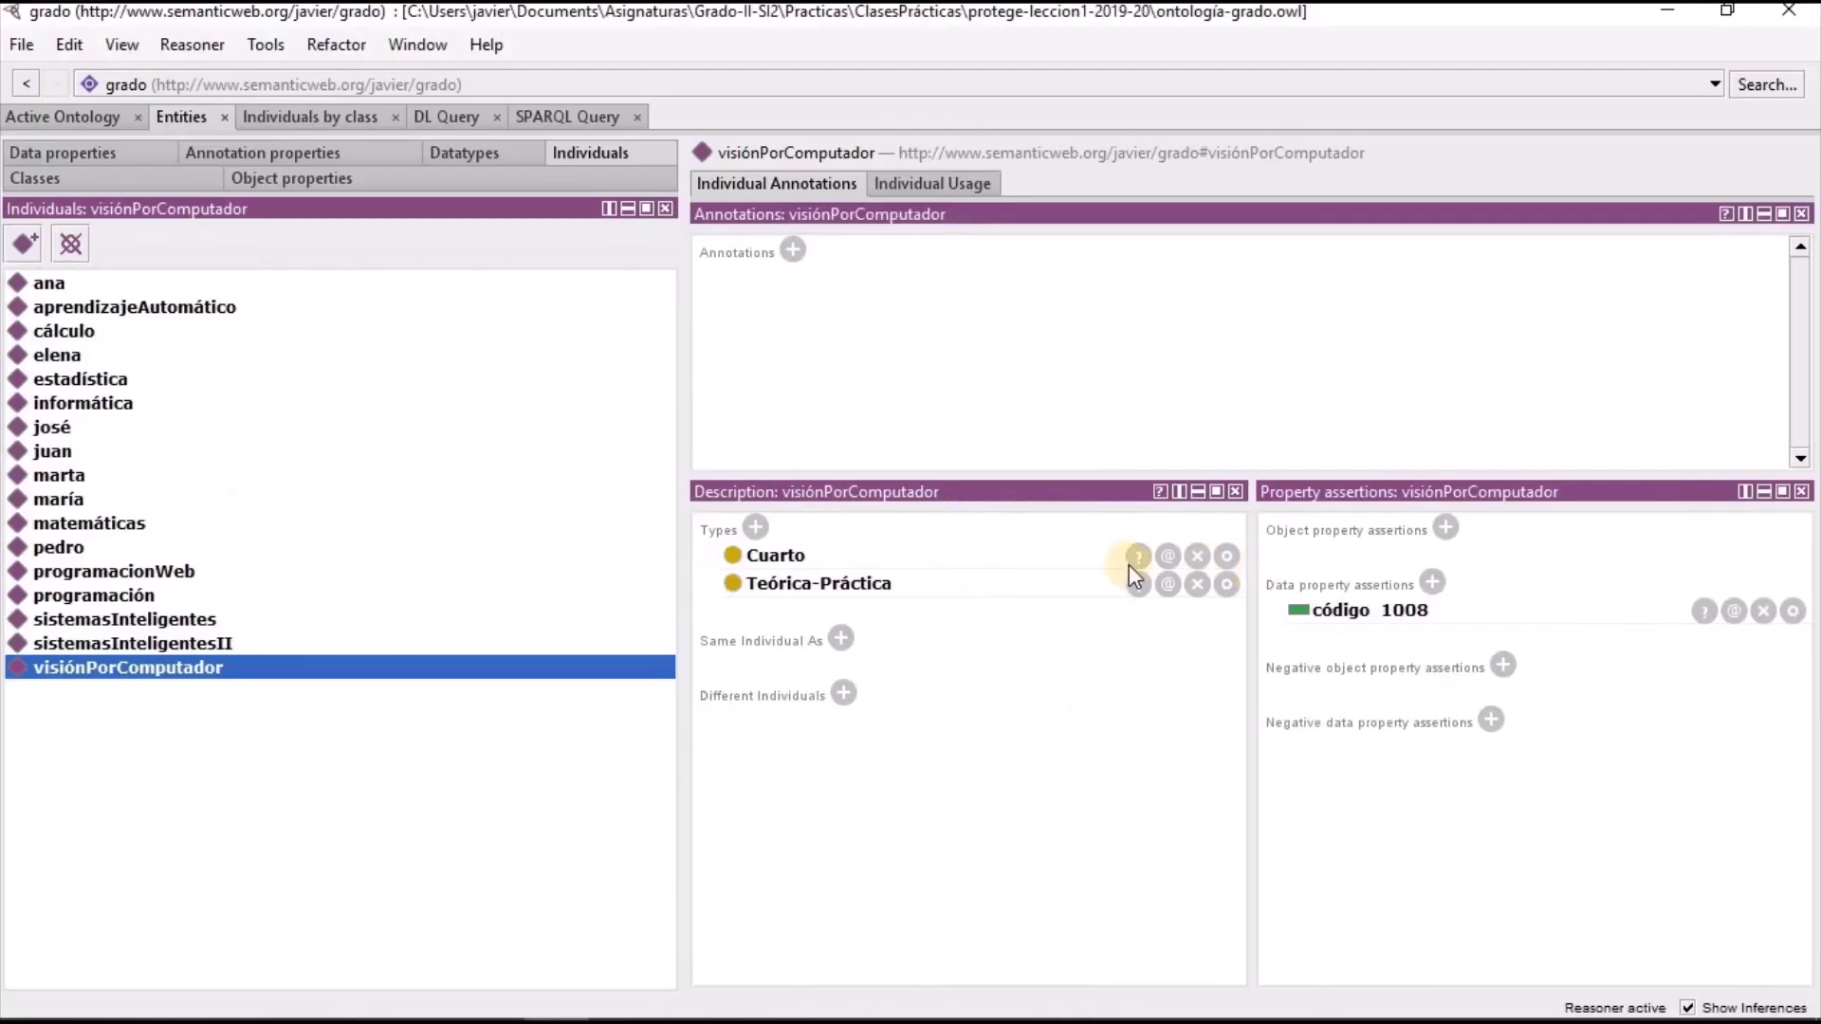
click(112, 148)
click(161, 326)
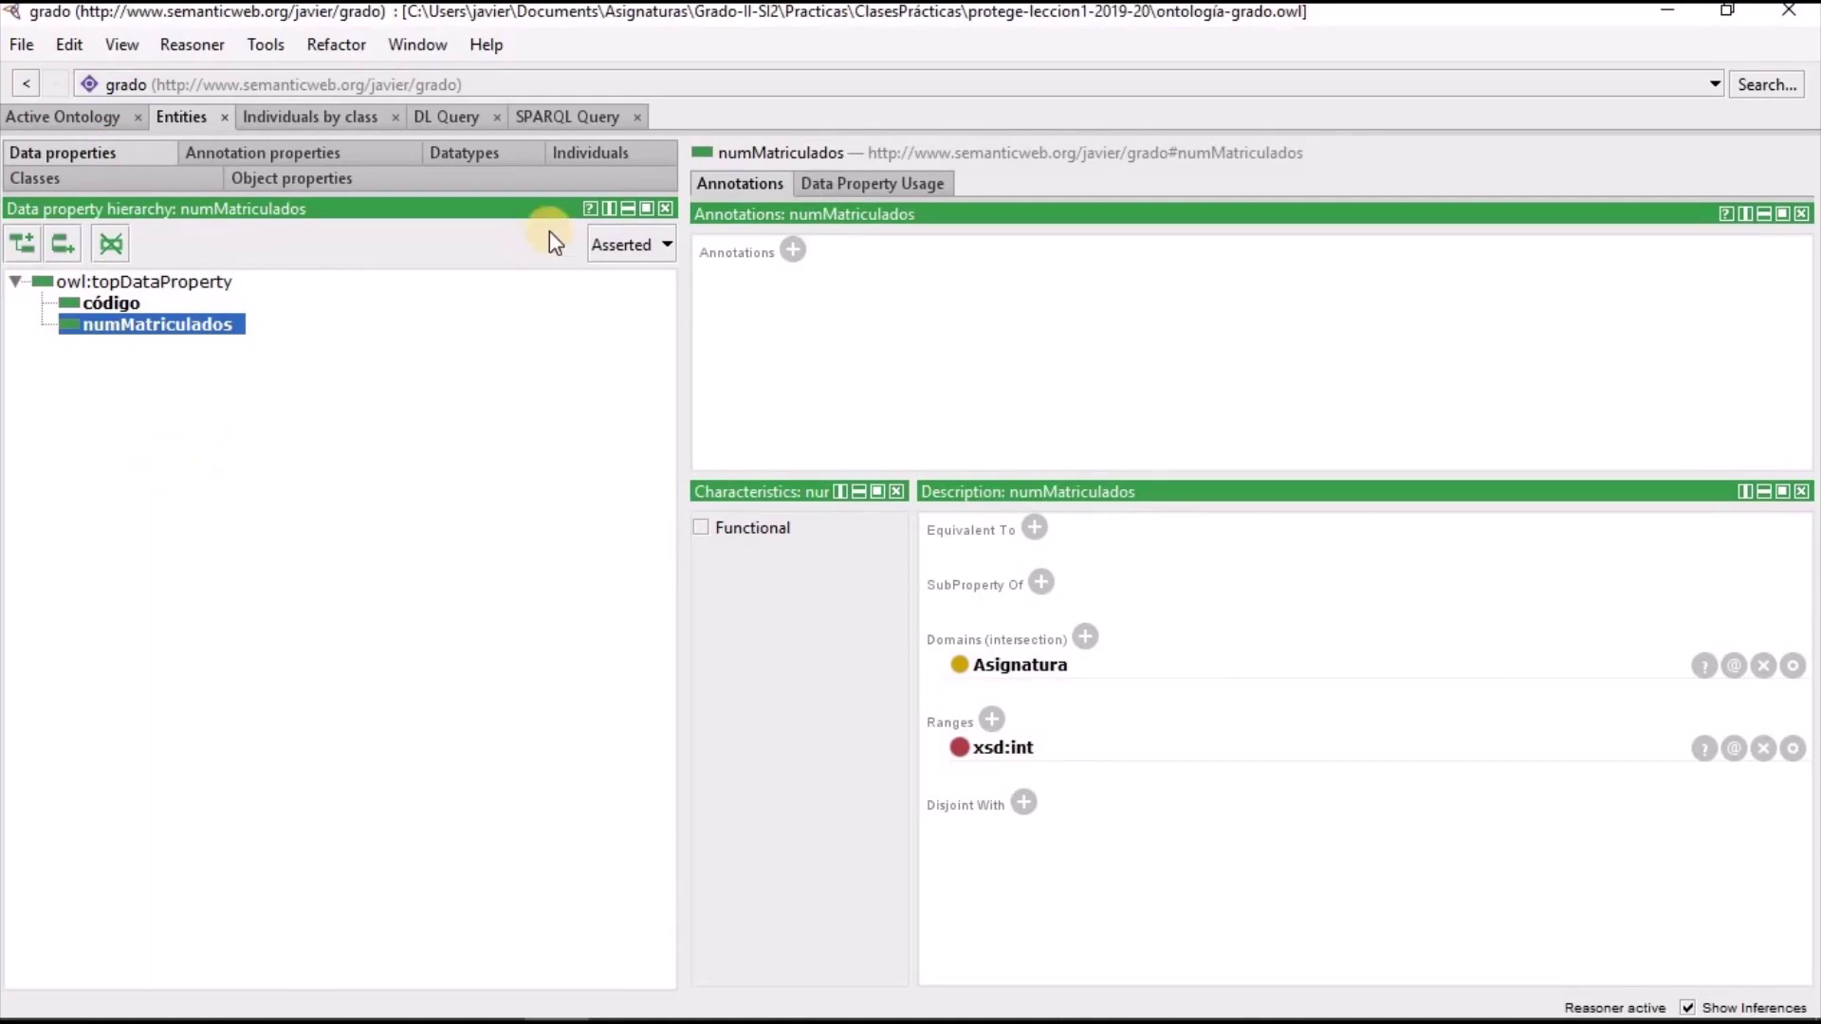
Add the data property assertion numMatriculados 10 to the individual cálculo, taking the student number from the table in the PDF
click(607, 154)
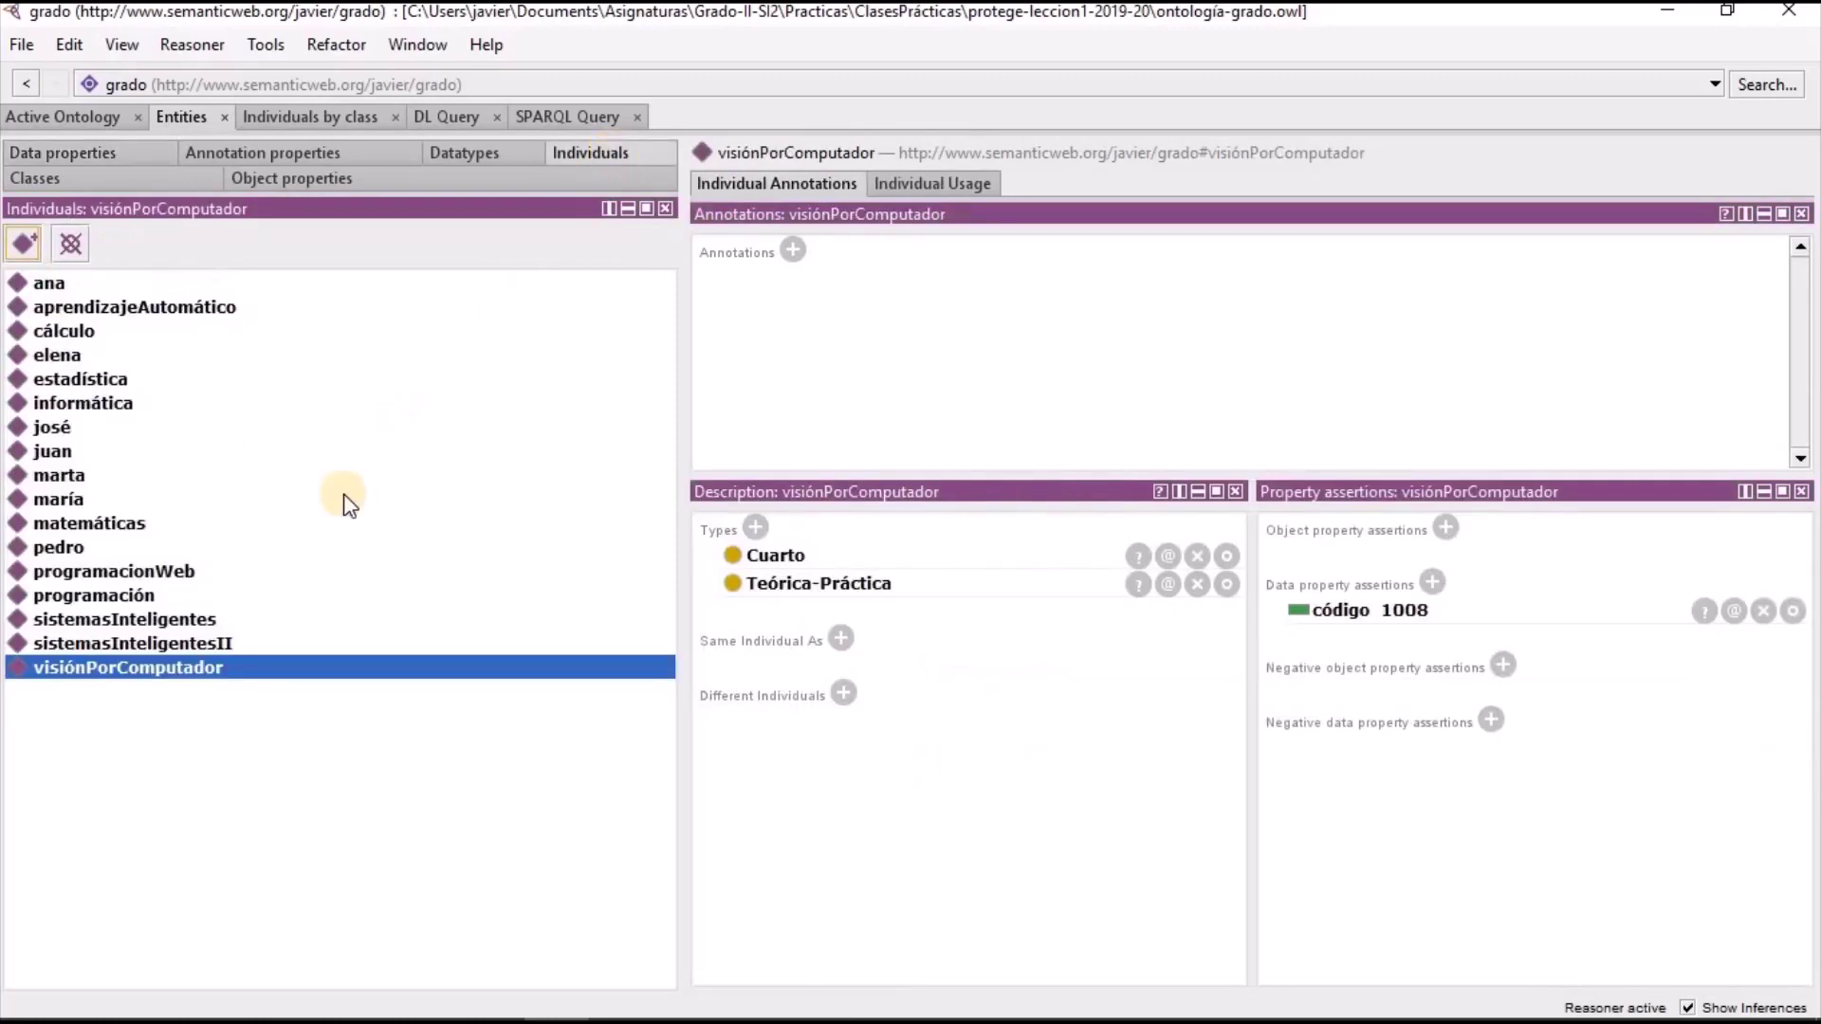
click(82, 330)
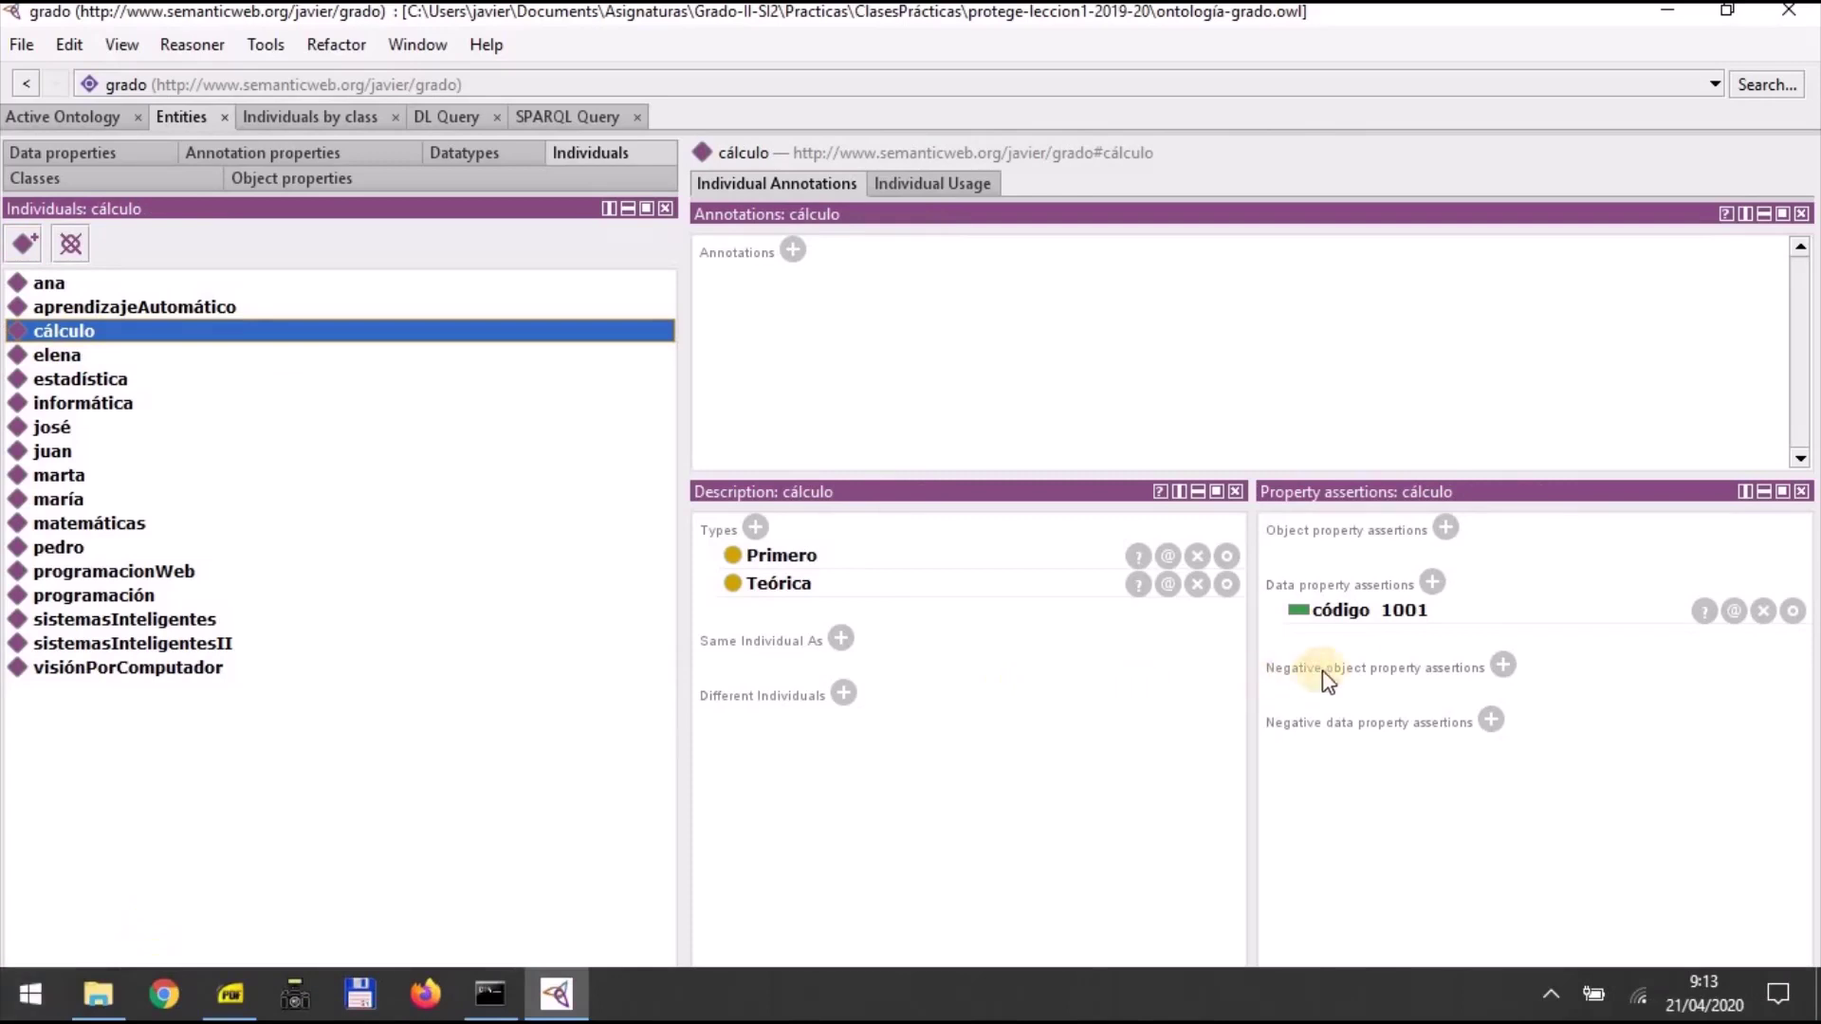
click(1431, 580)
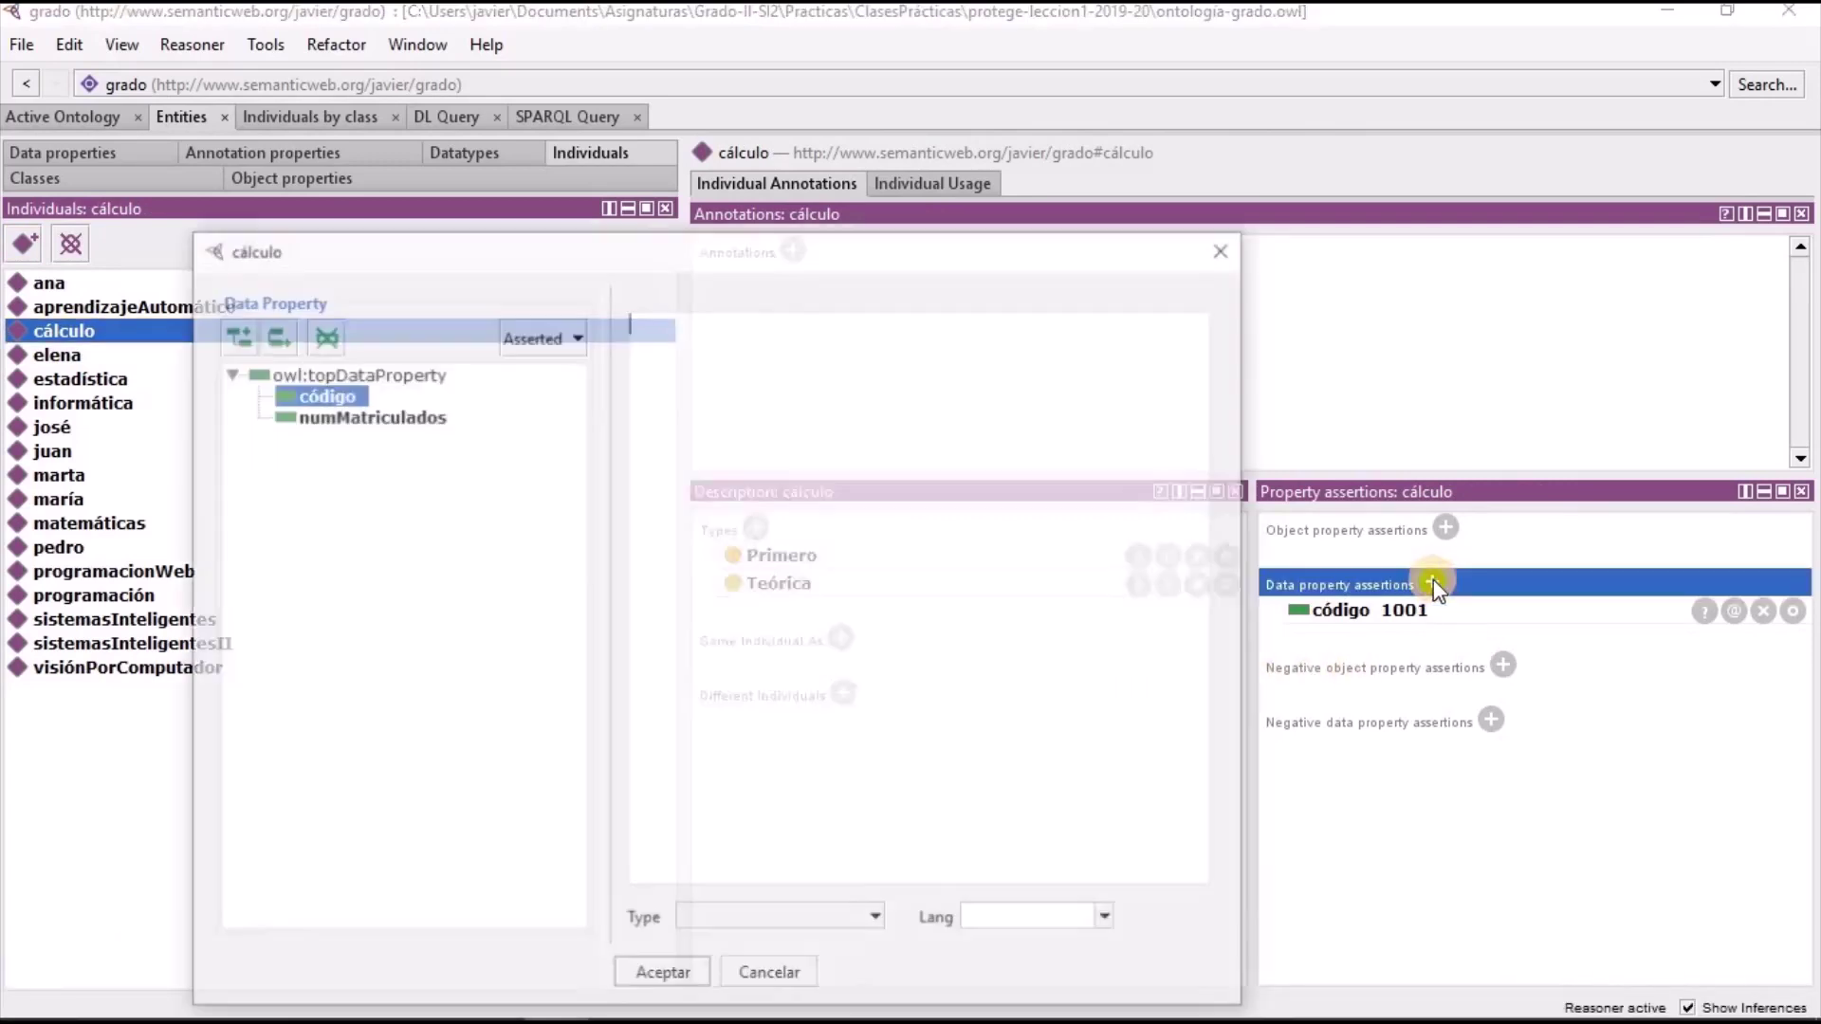
click(384, 416)
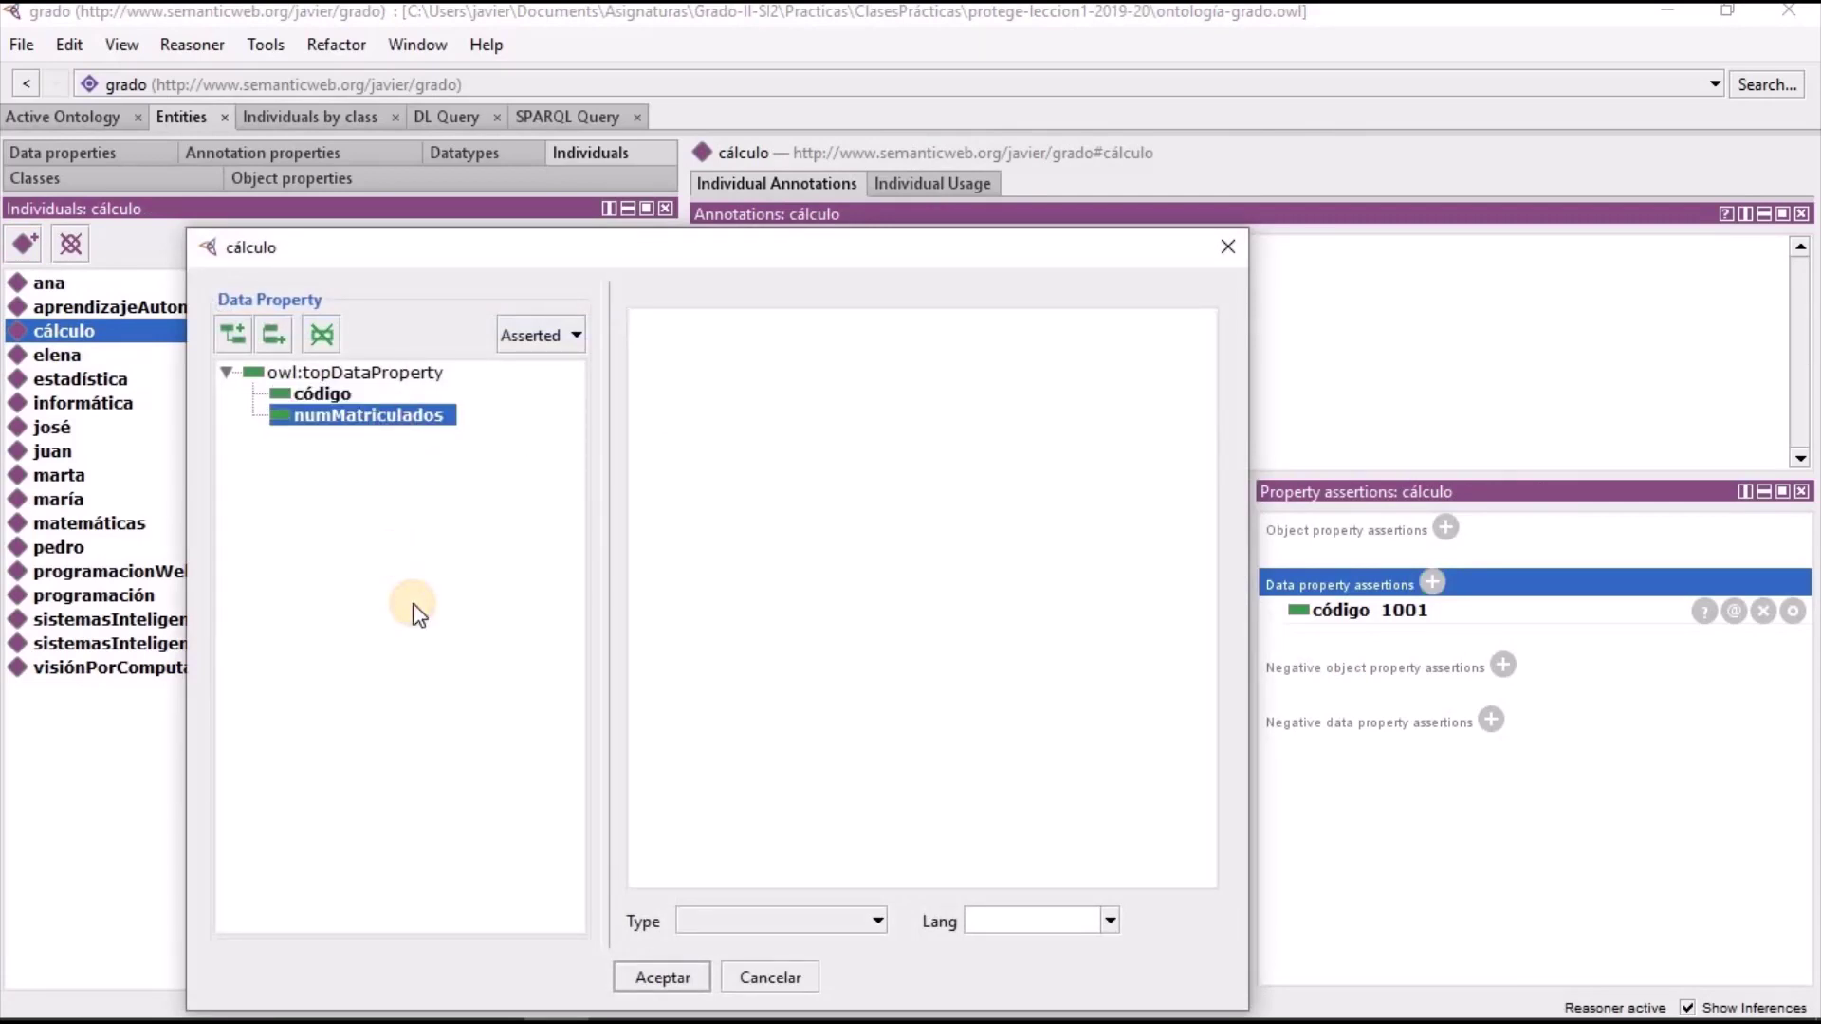
key(alt+Tab)
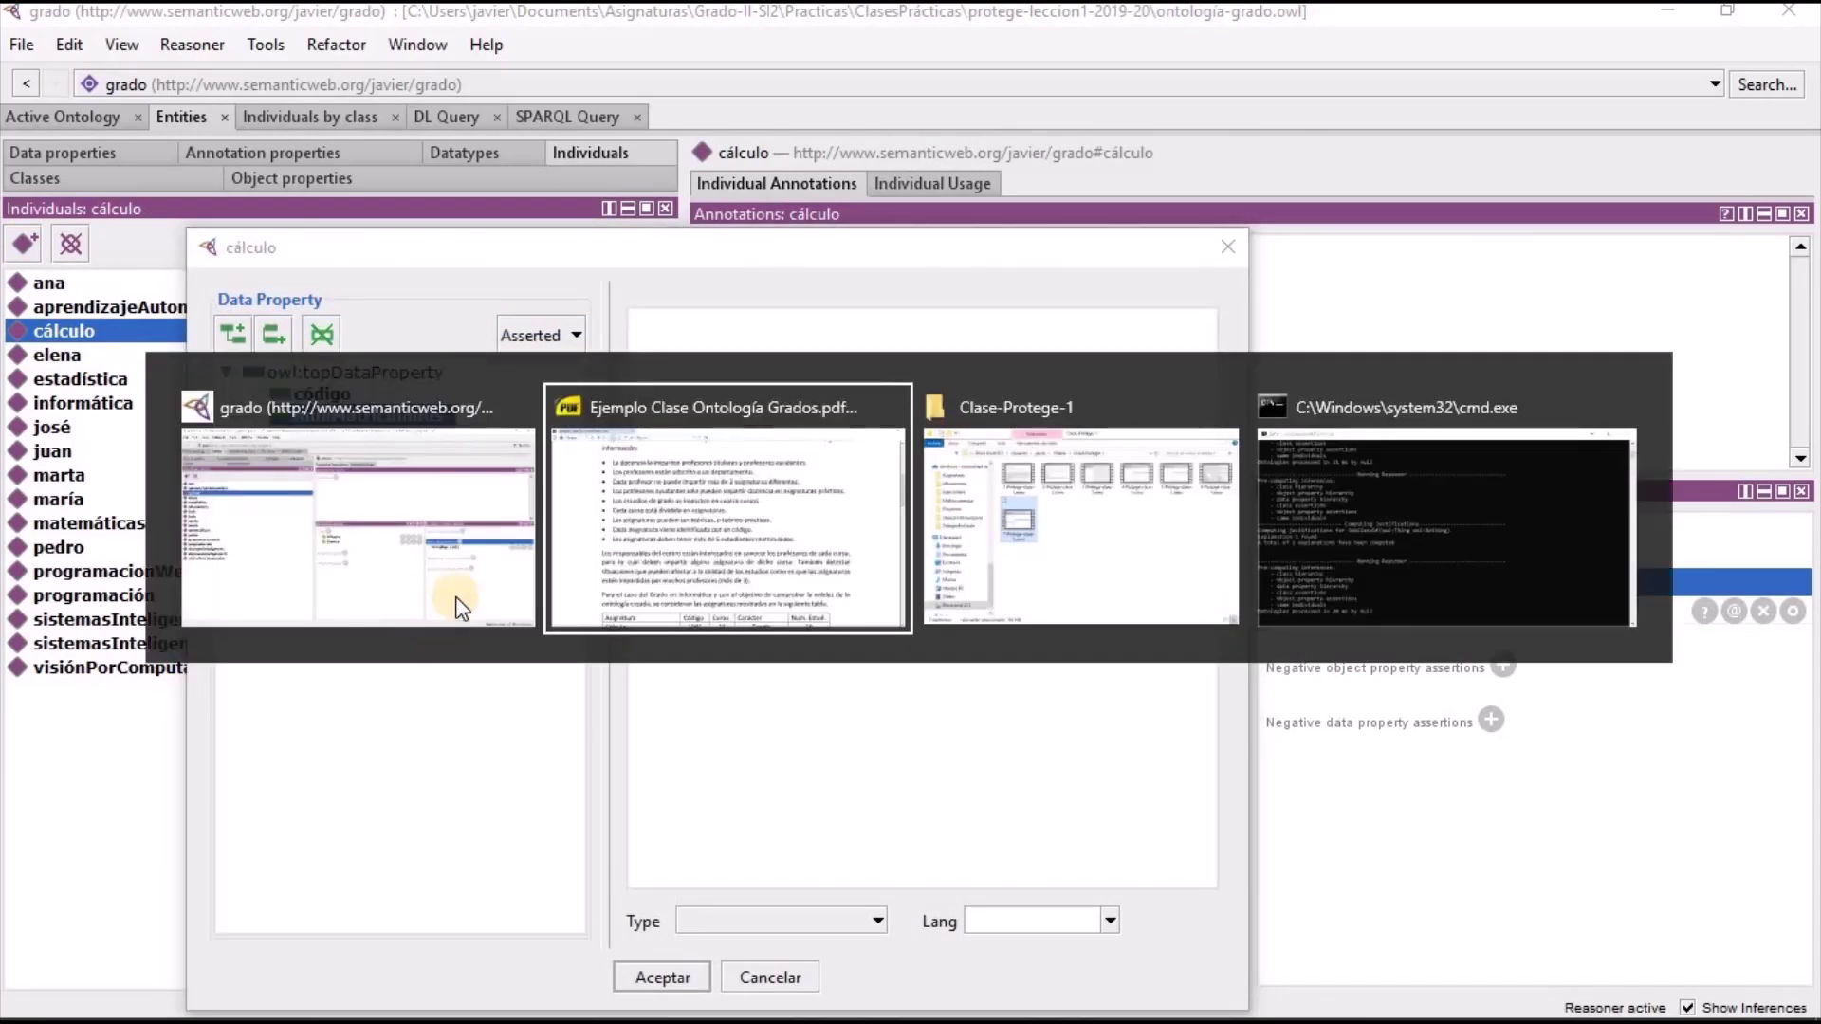
scroll(856, 537, down, 3)
scroll(857, 538, down, 1)
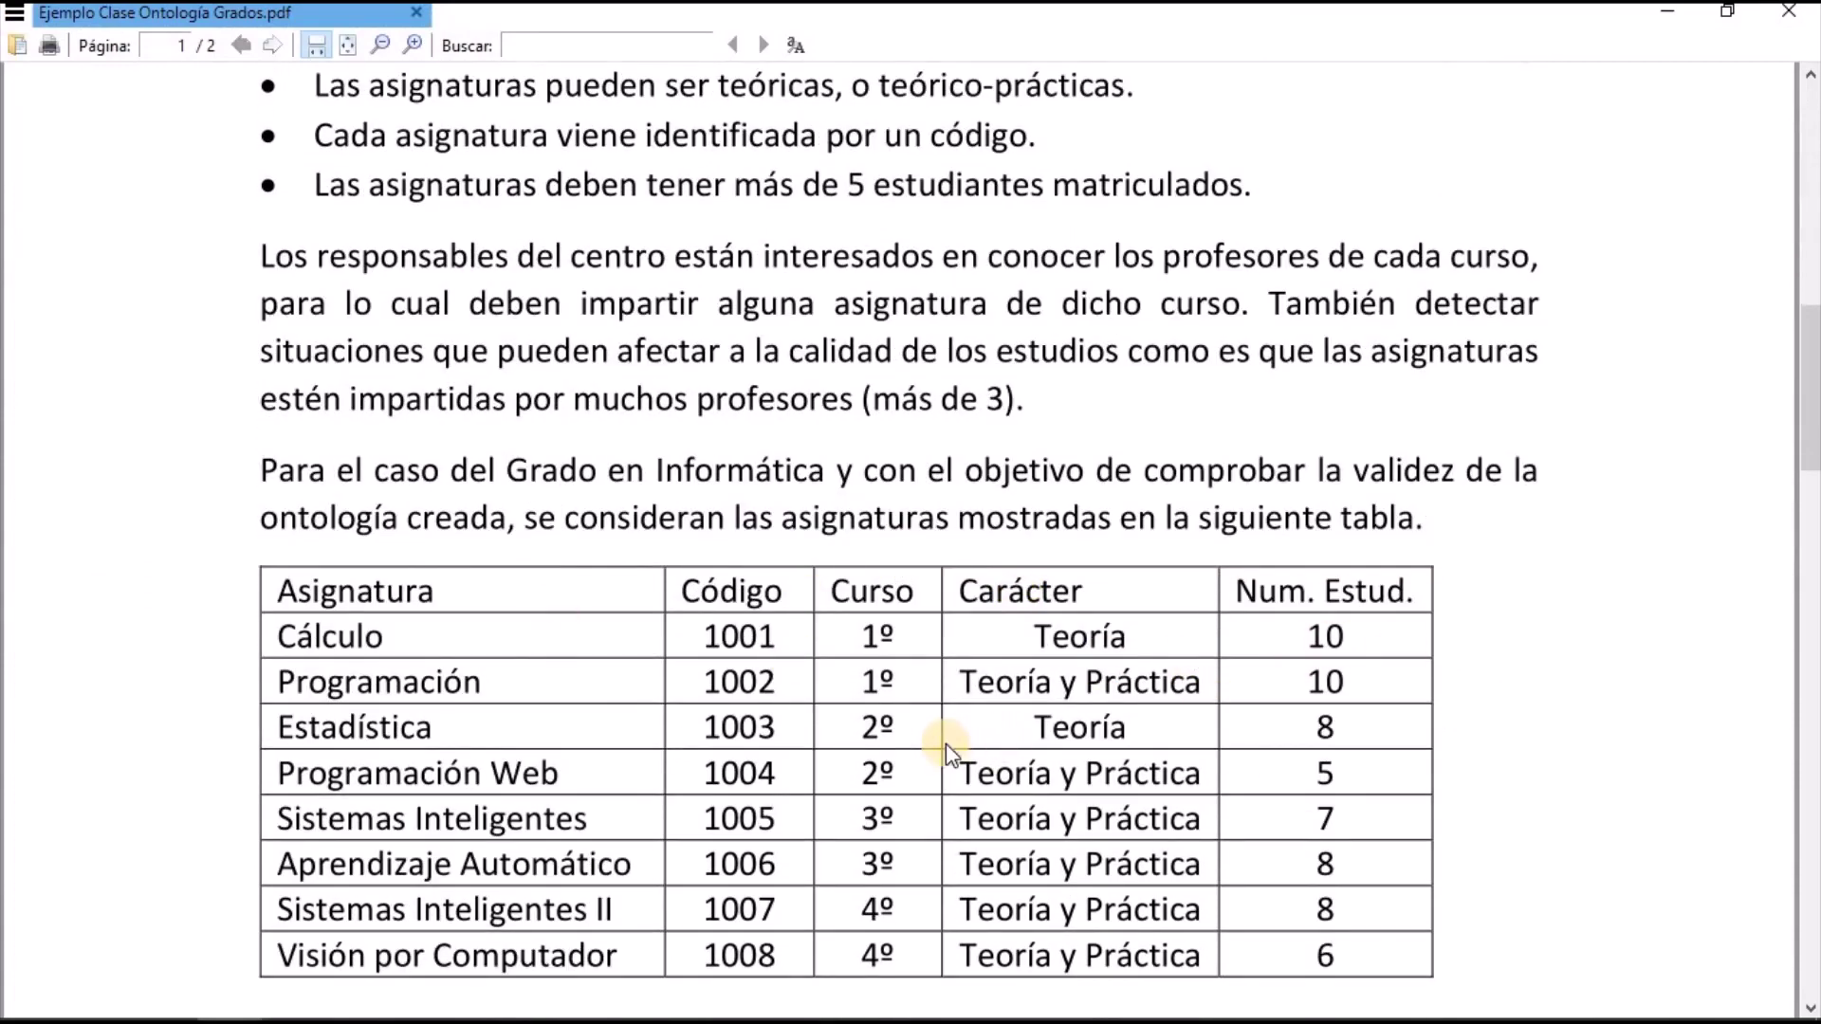
key(alt+Tab)
click(703, 337)
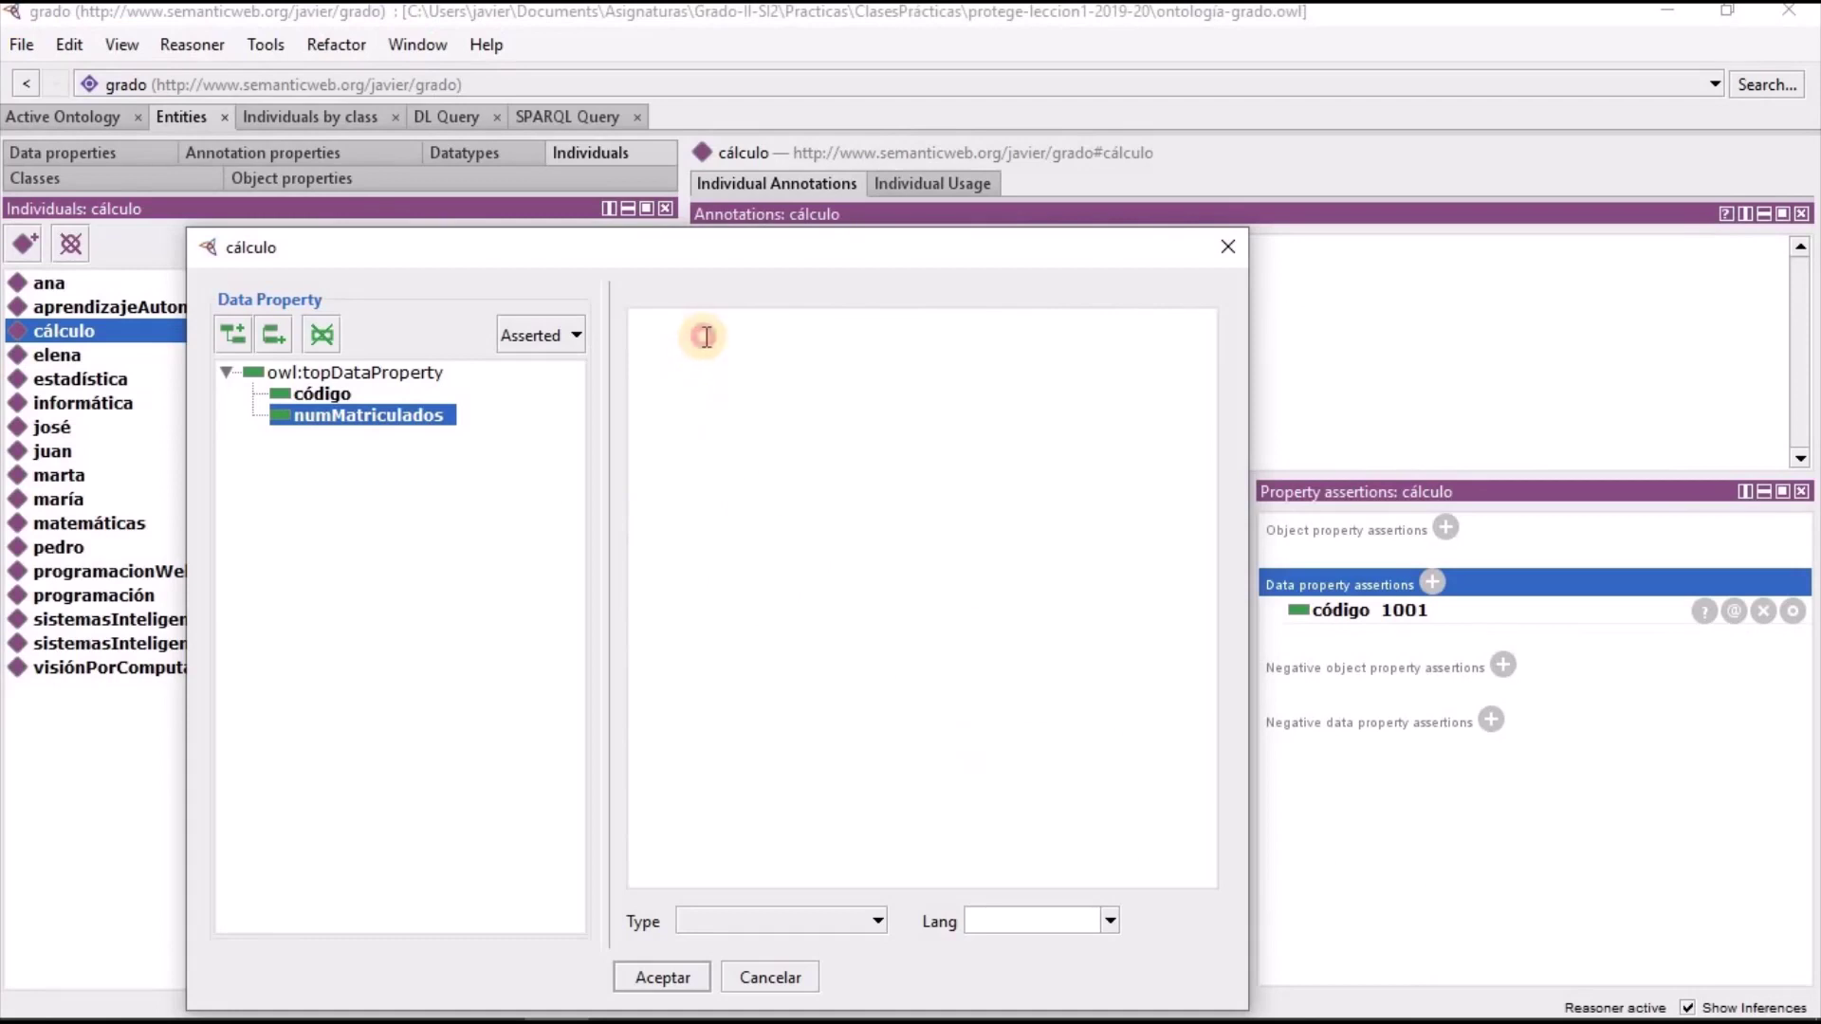
text(10)
click(669, 980)
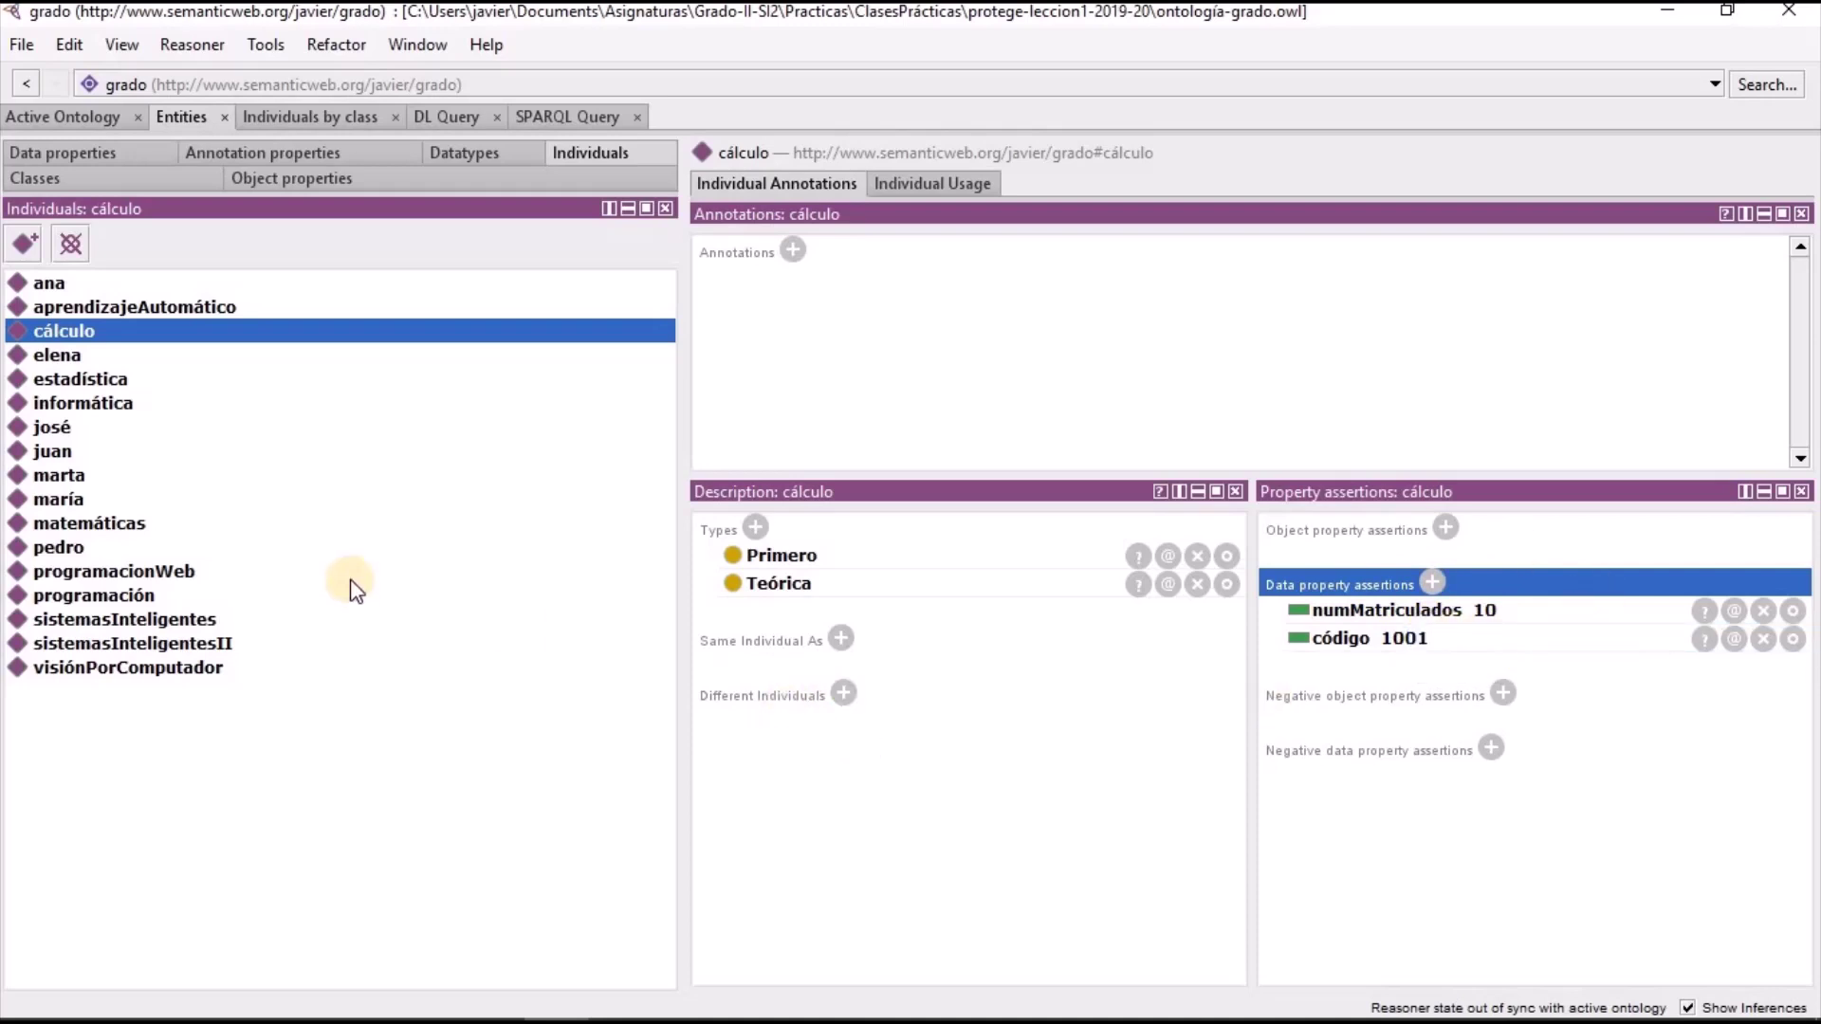
Compare the student numbers in the PDF table with the numMatriculados assertions of the subject individuals, from estadística to visiónPorComputador
key(alt+Tab)
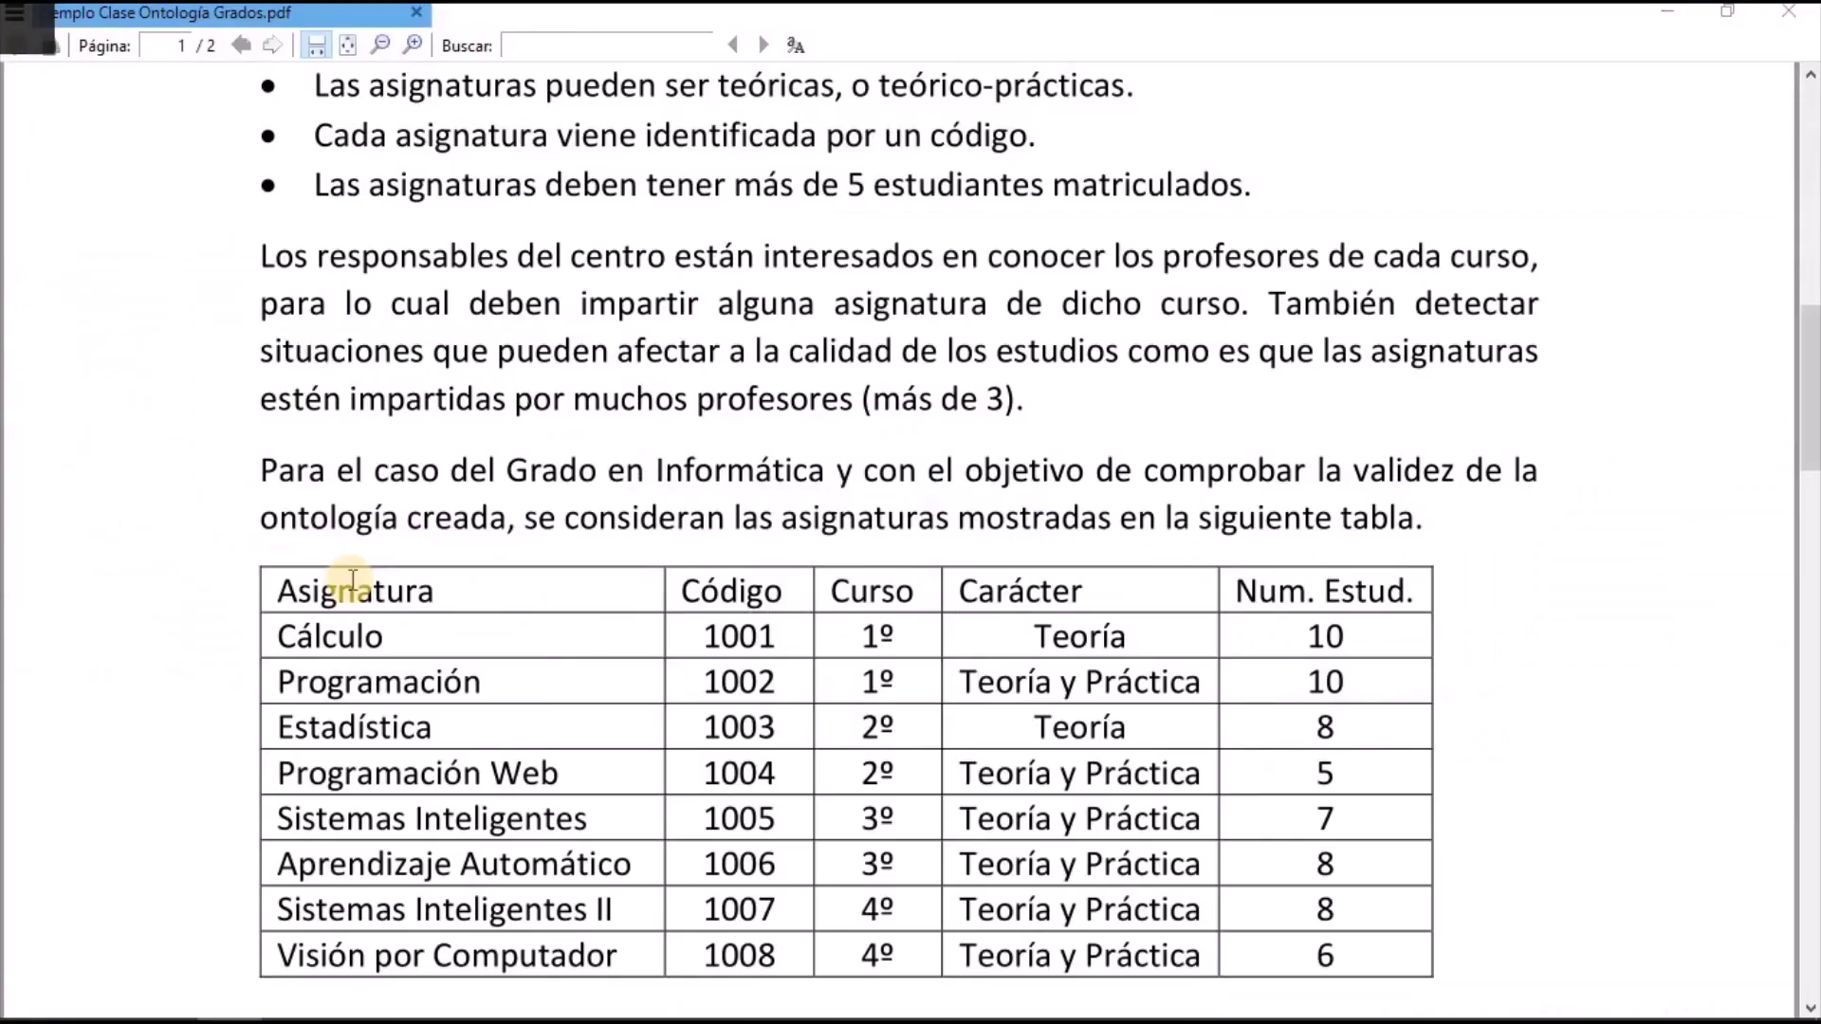
scroll(1288, 629, down, 1)
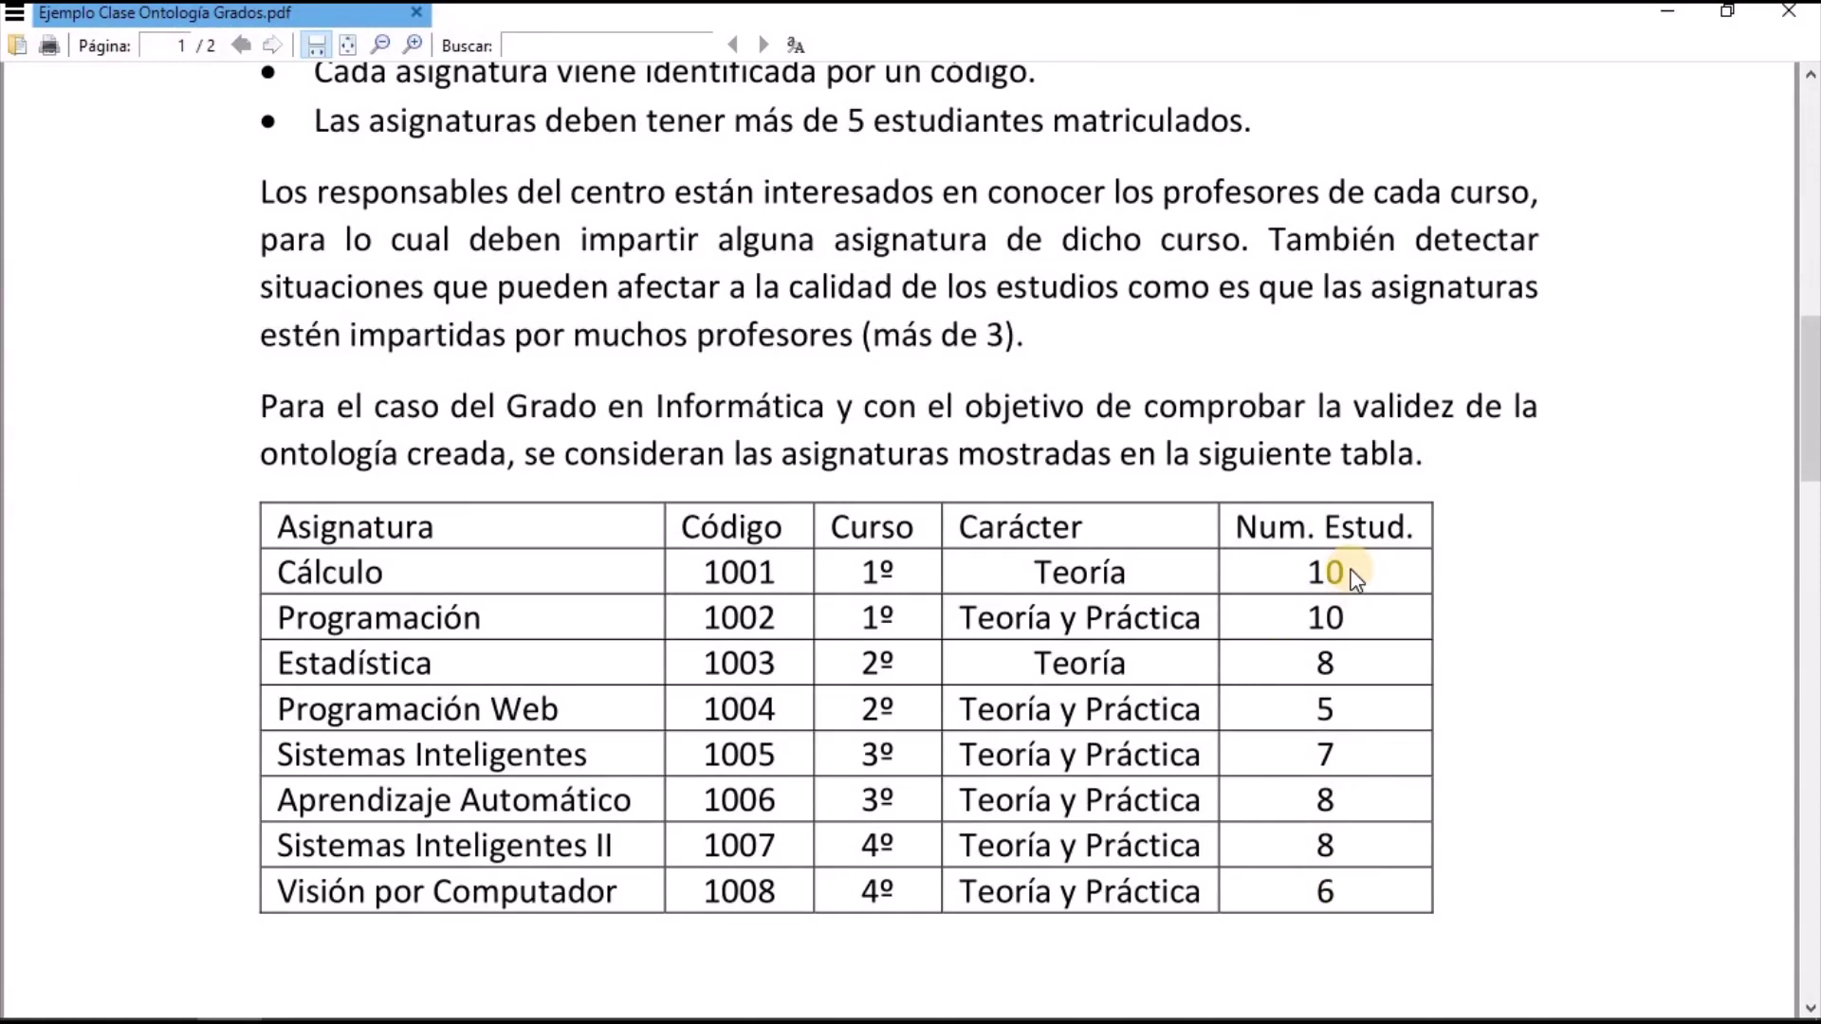
key(alt+Tab)
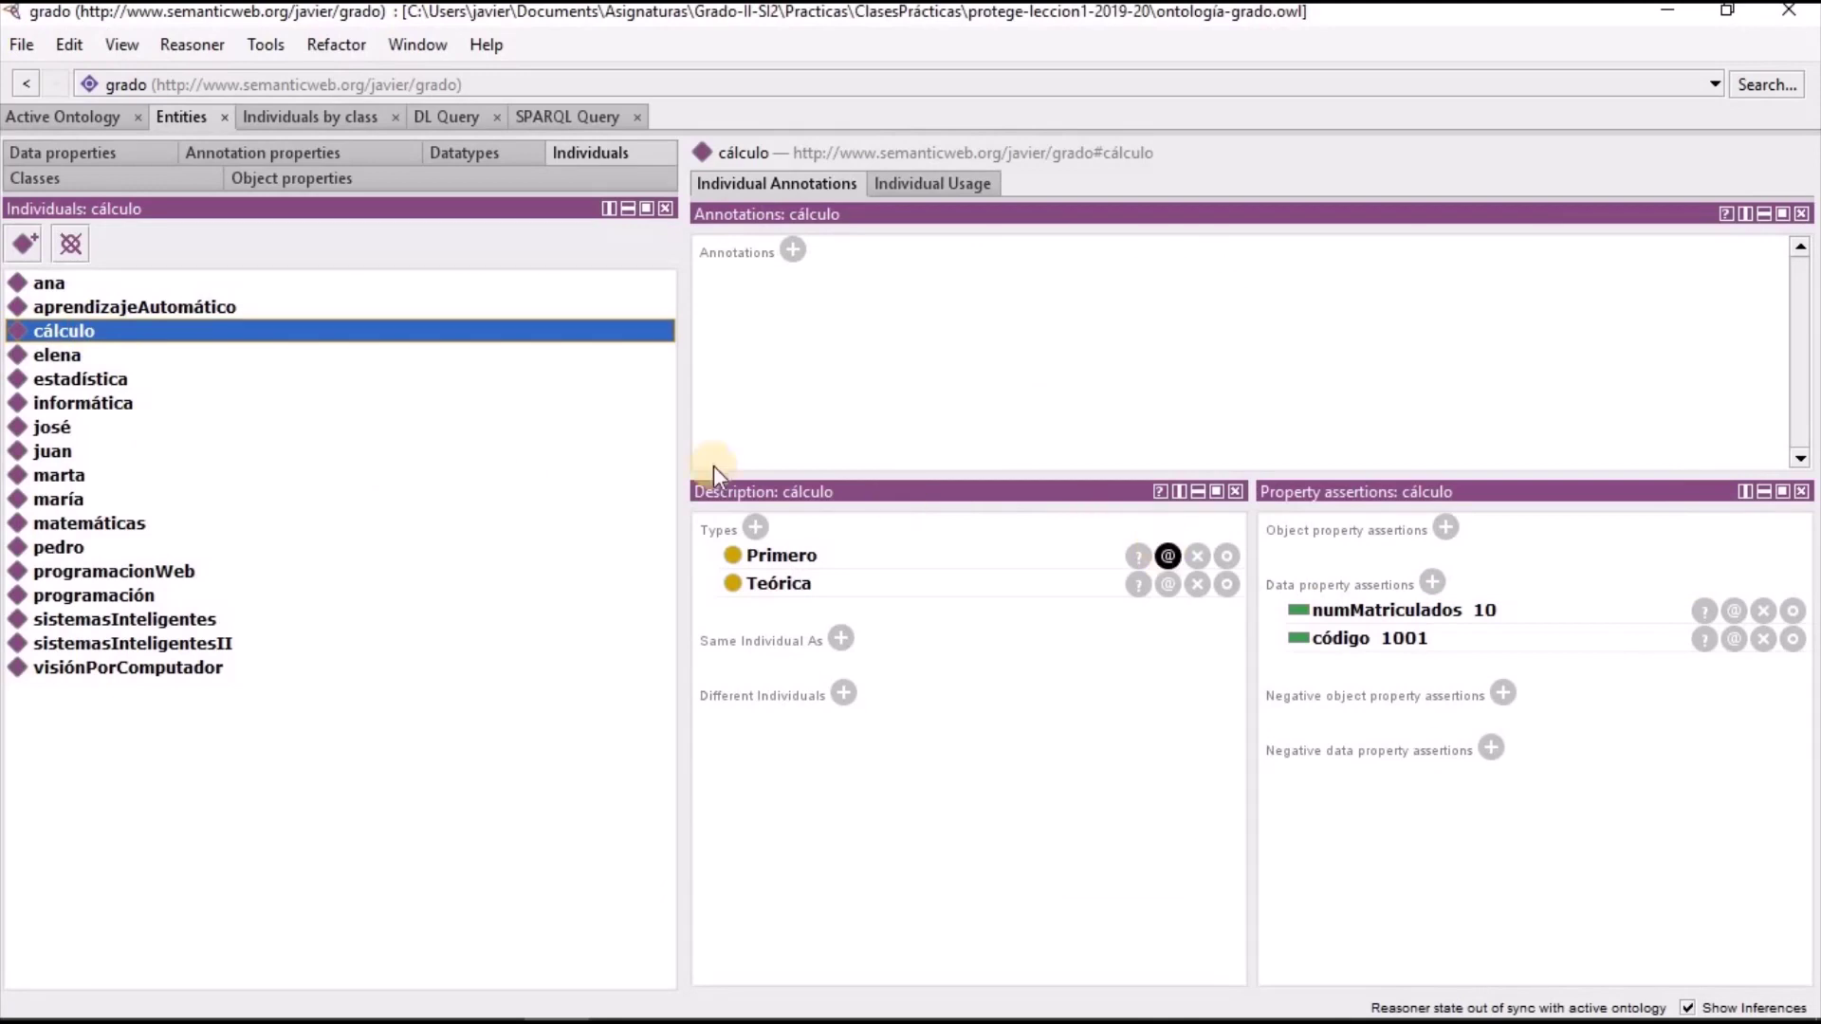
click(147, 381)
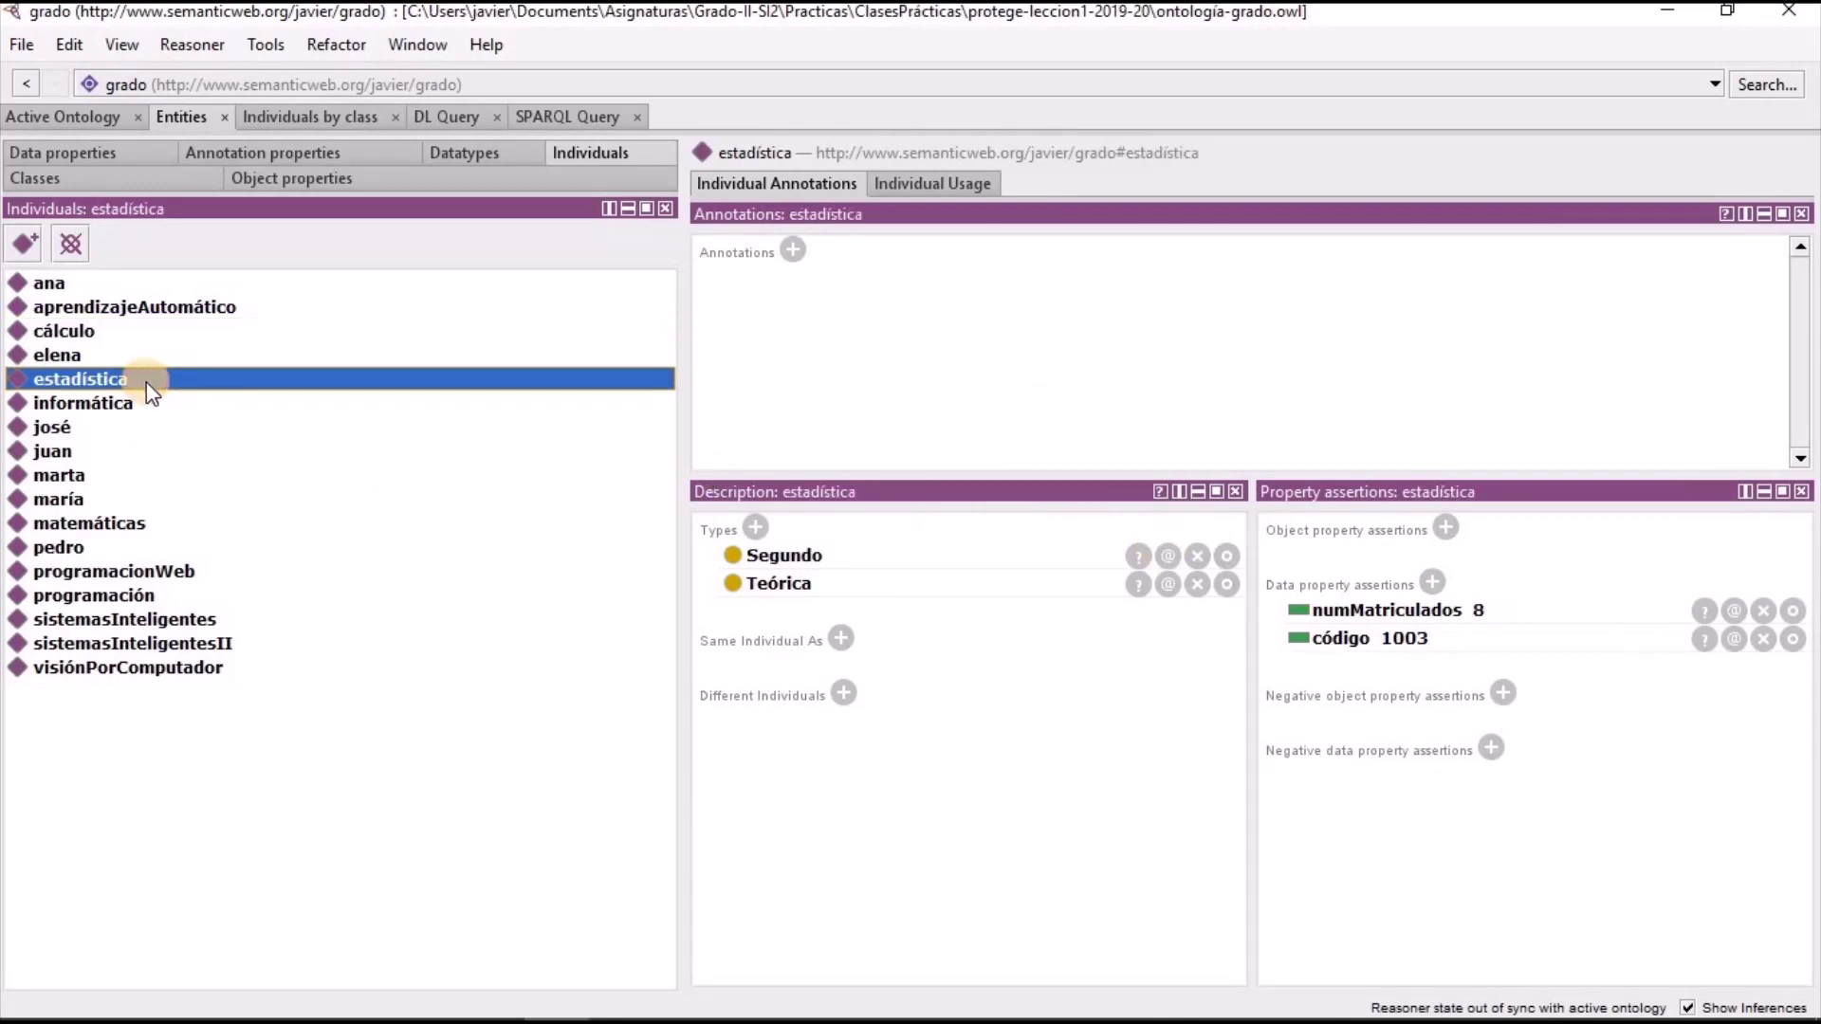
click(134, 569)
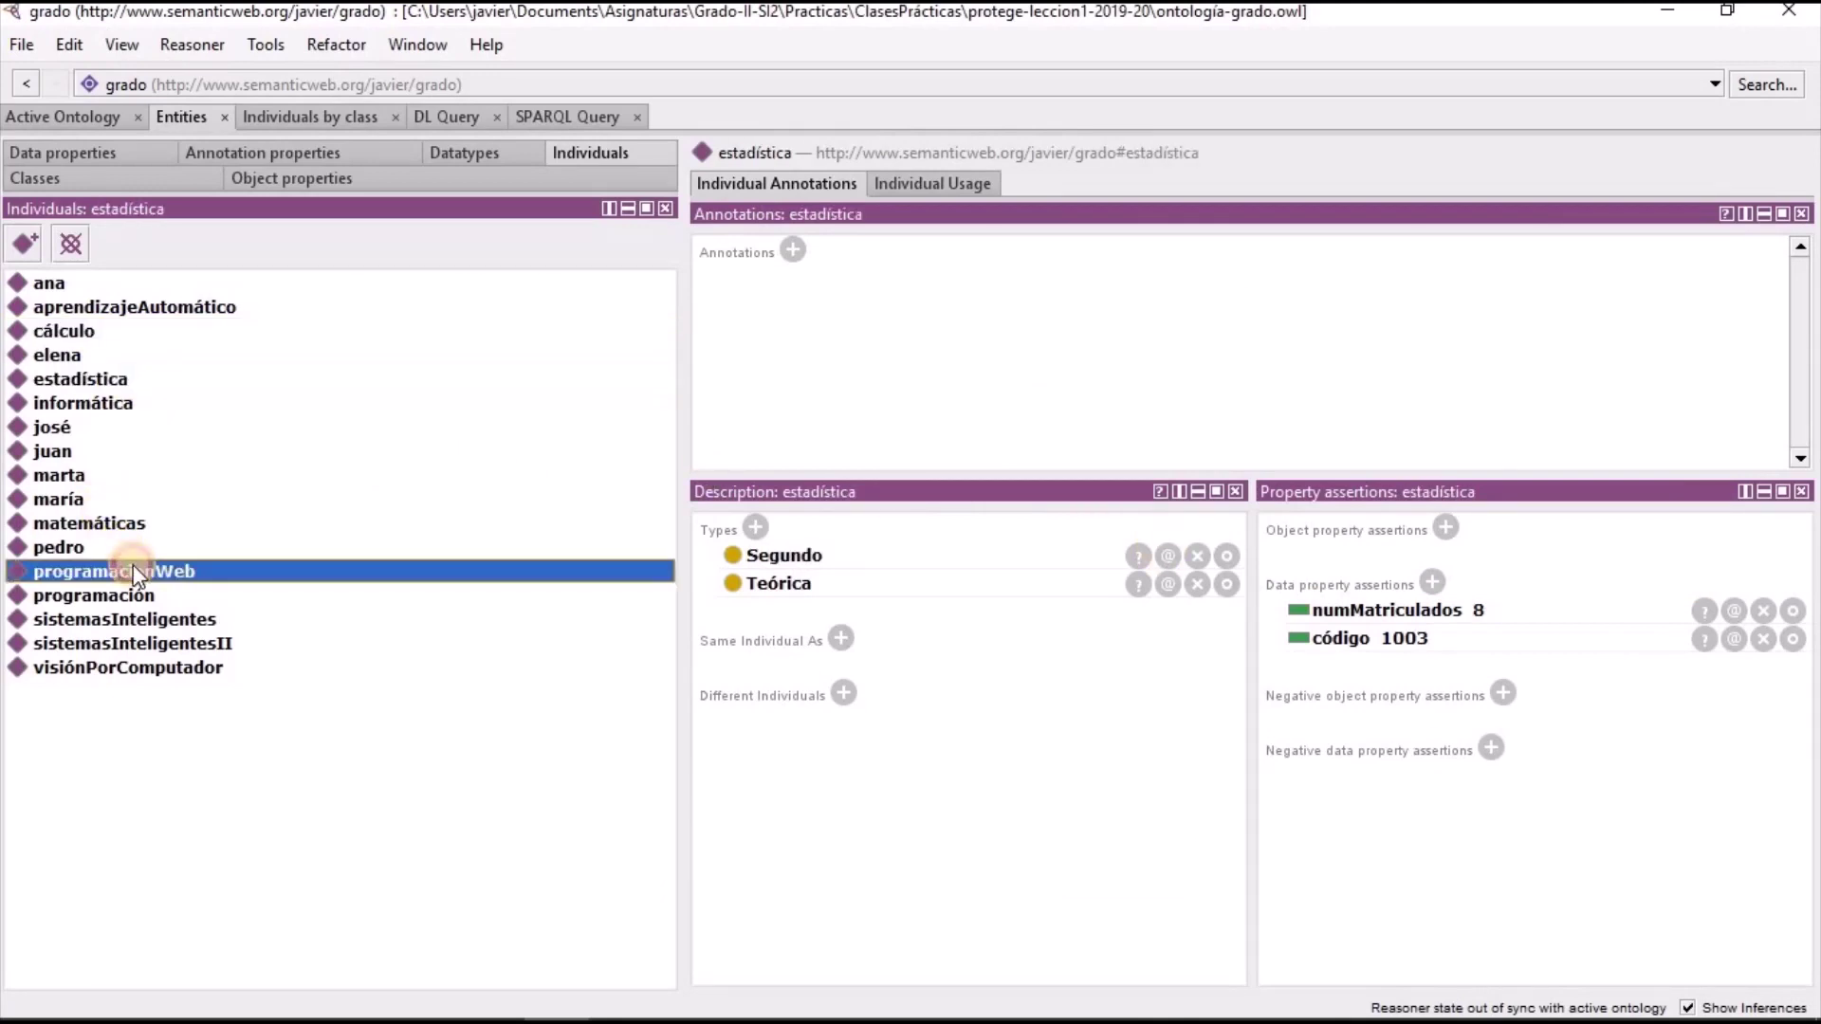
click(159, 617)
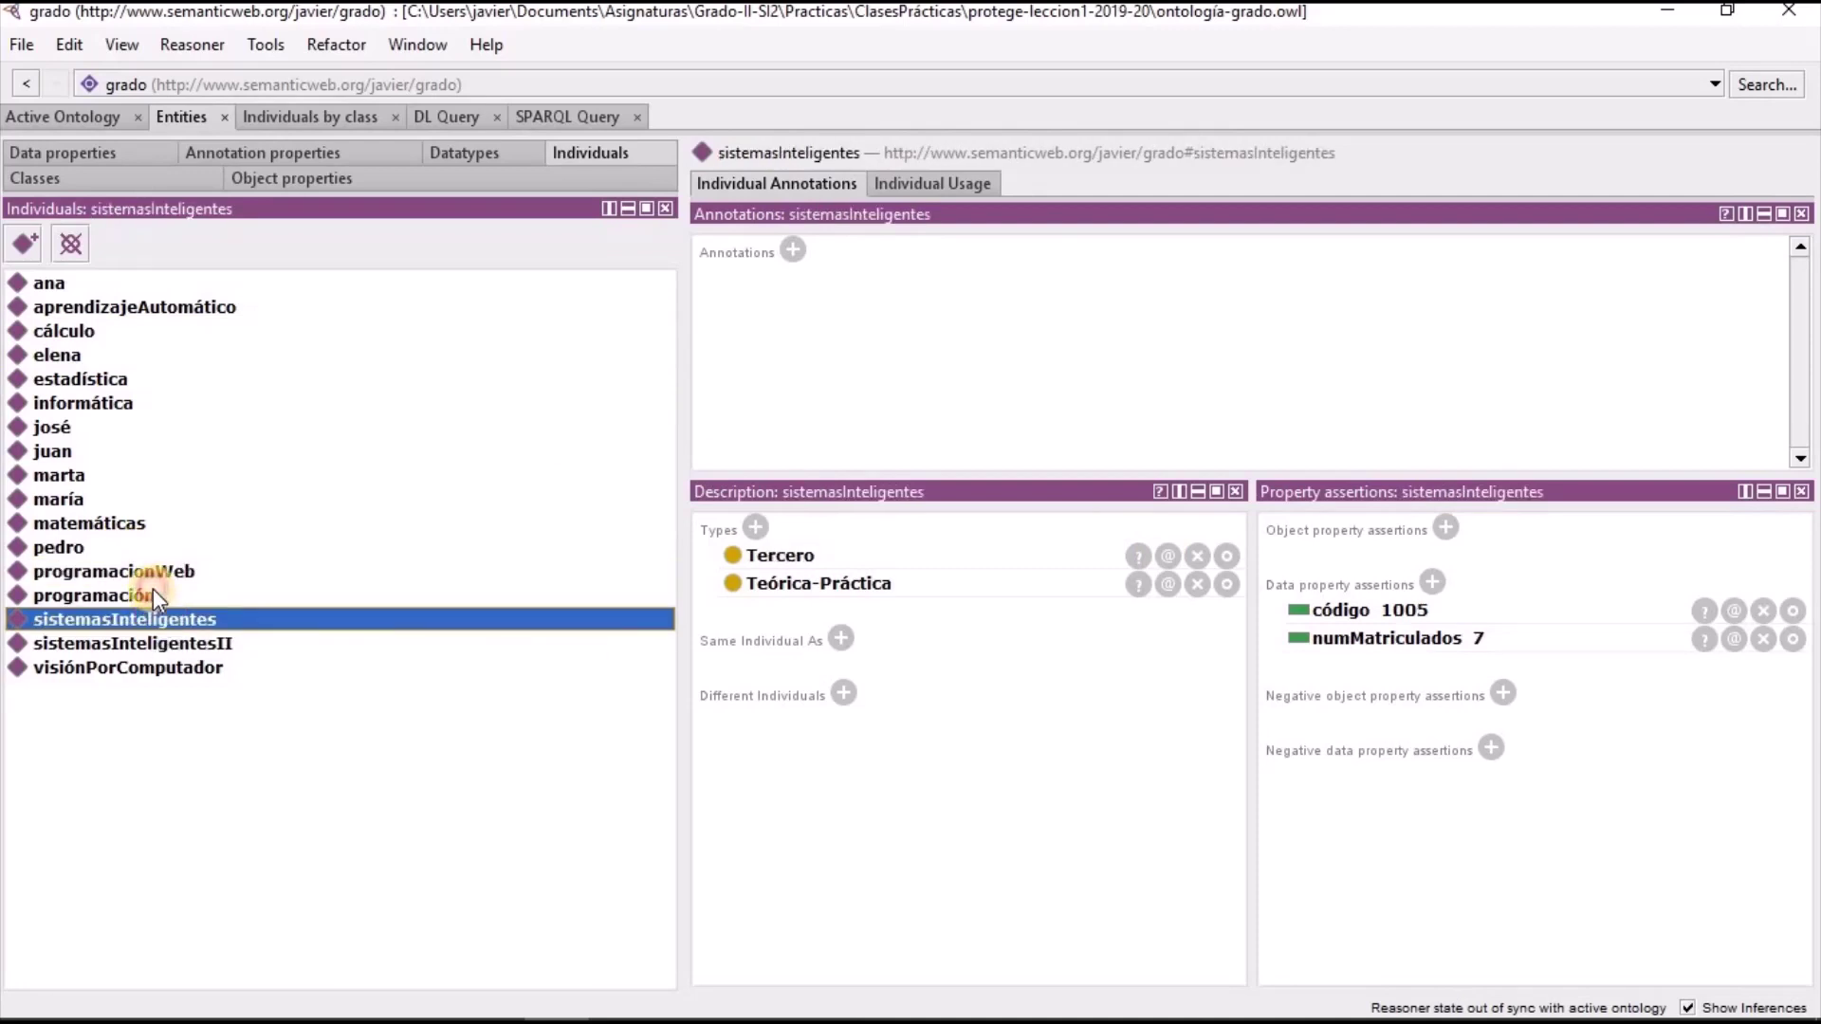
click(153, 593)
click(169, 643)
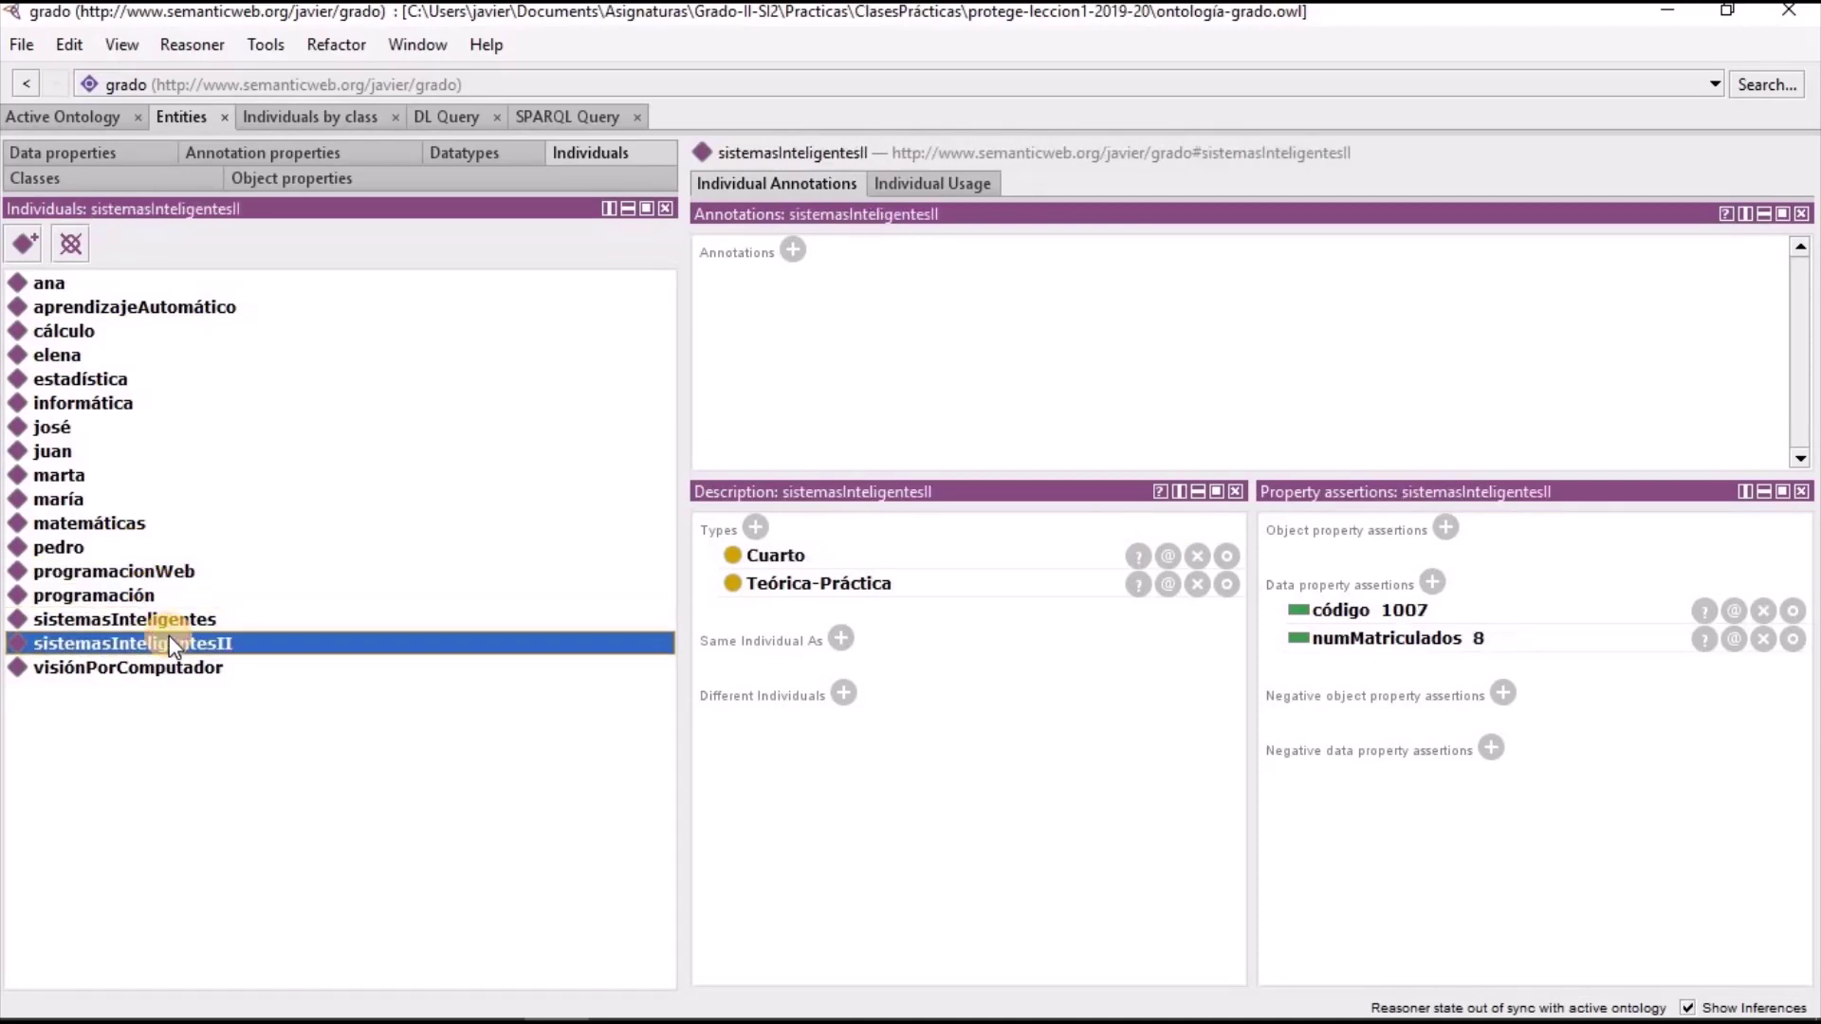
click(179, 667)
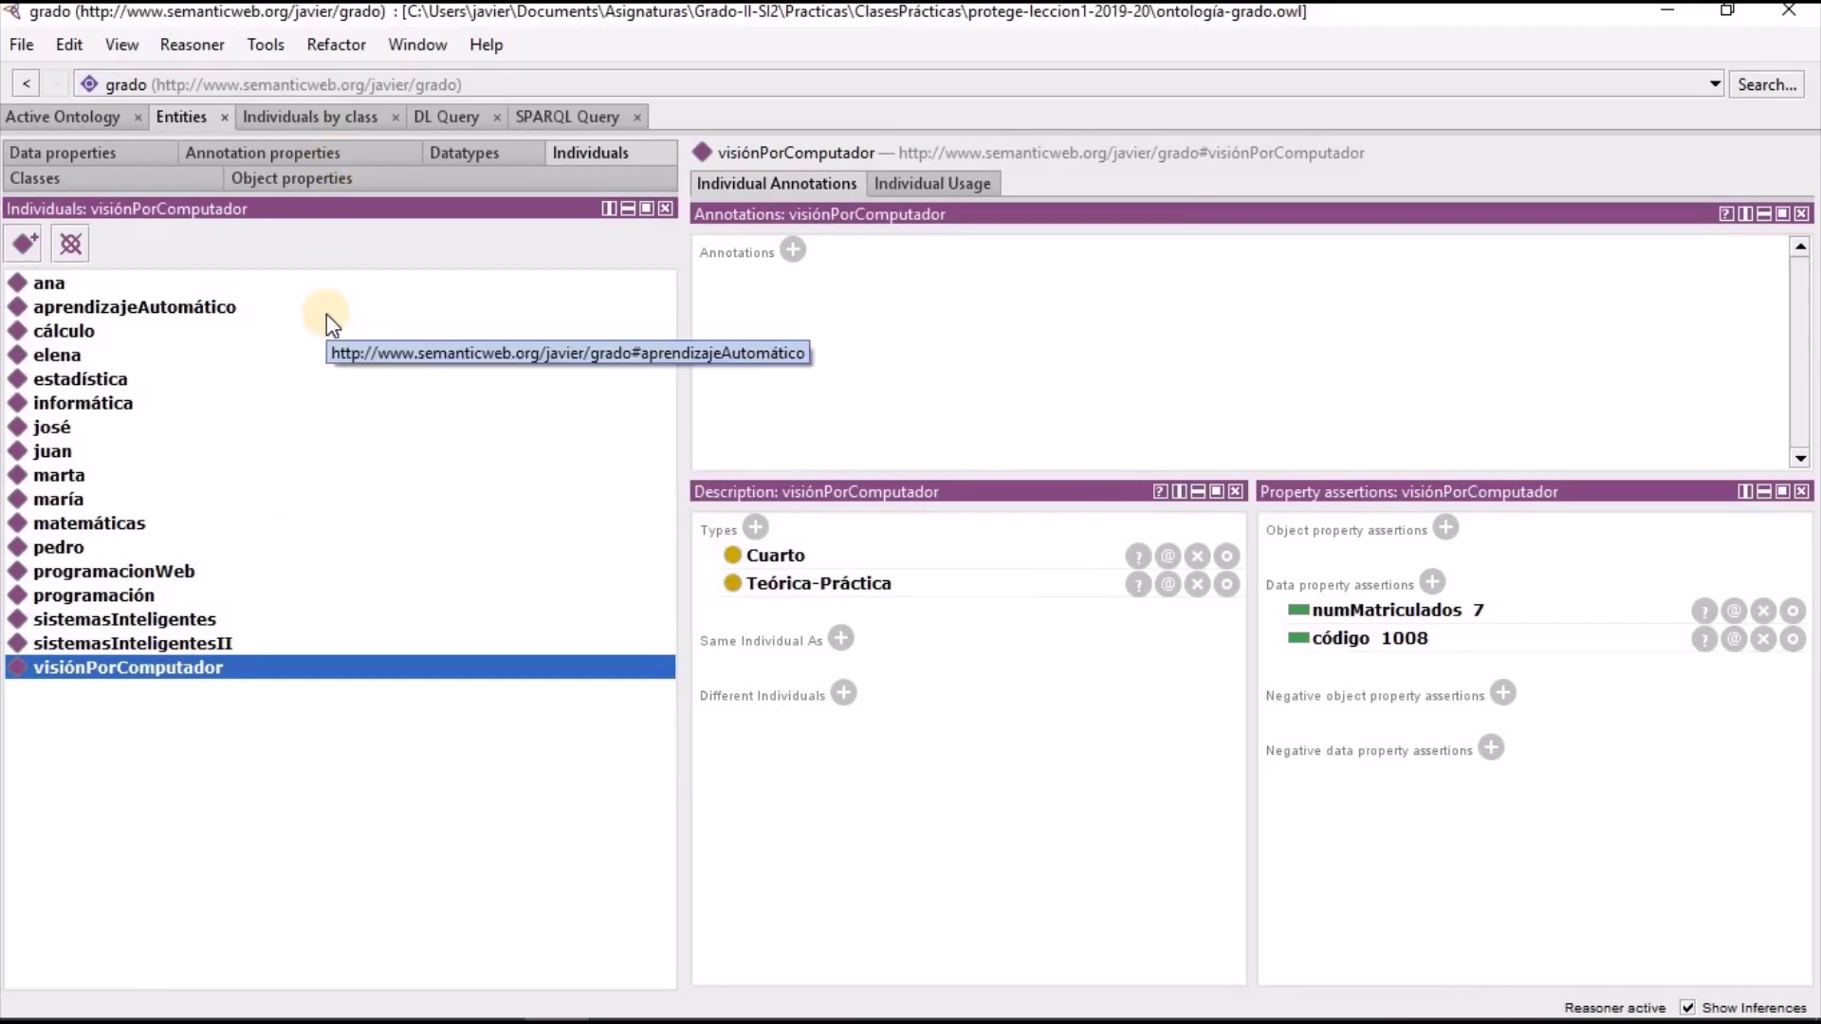
Recheck the PDF requirement of more than 5 enrolled students against the numMatriculados assertion of programacionWeb
key(alt+Tab)
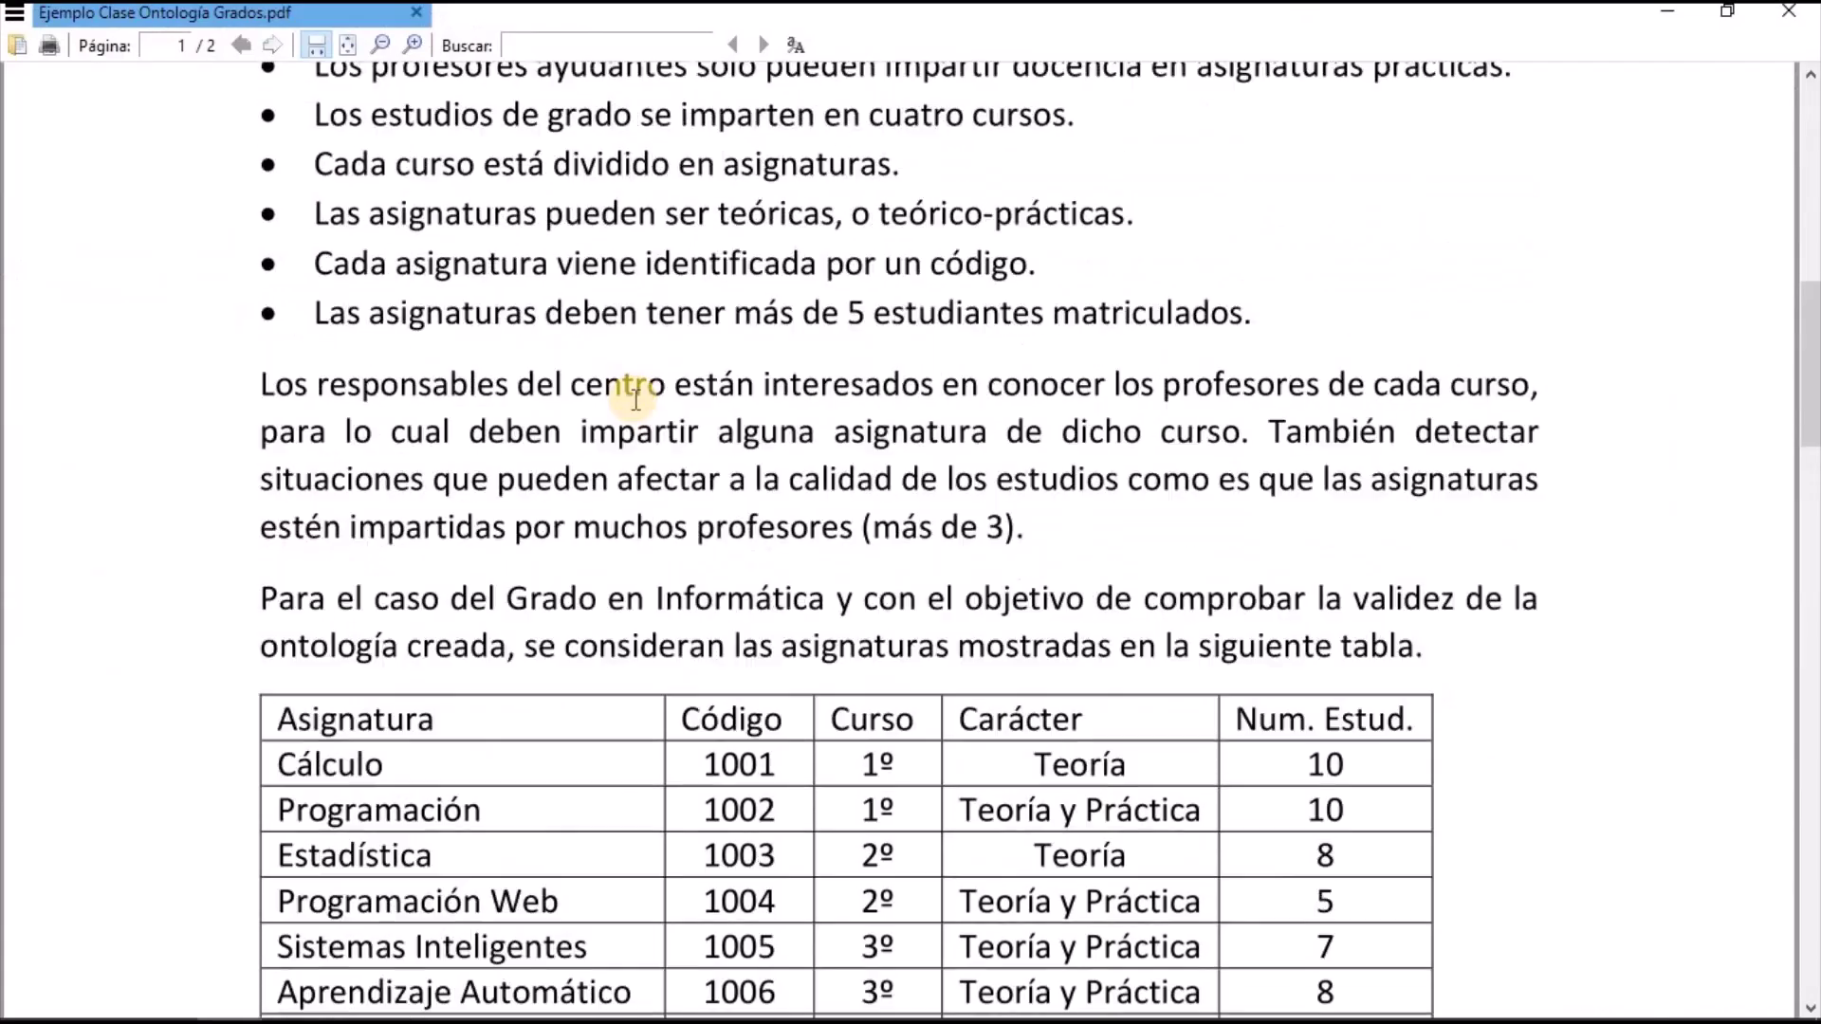
scroll(635, 398, up, 3)
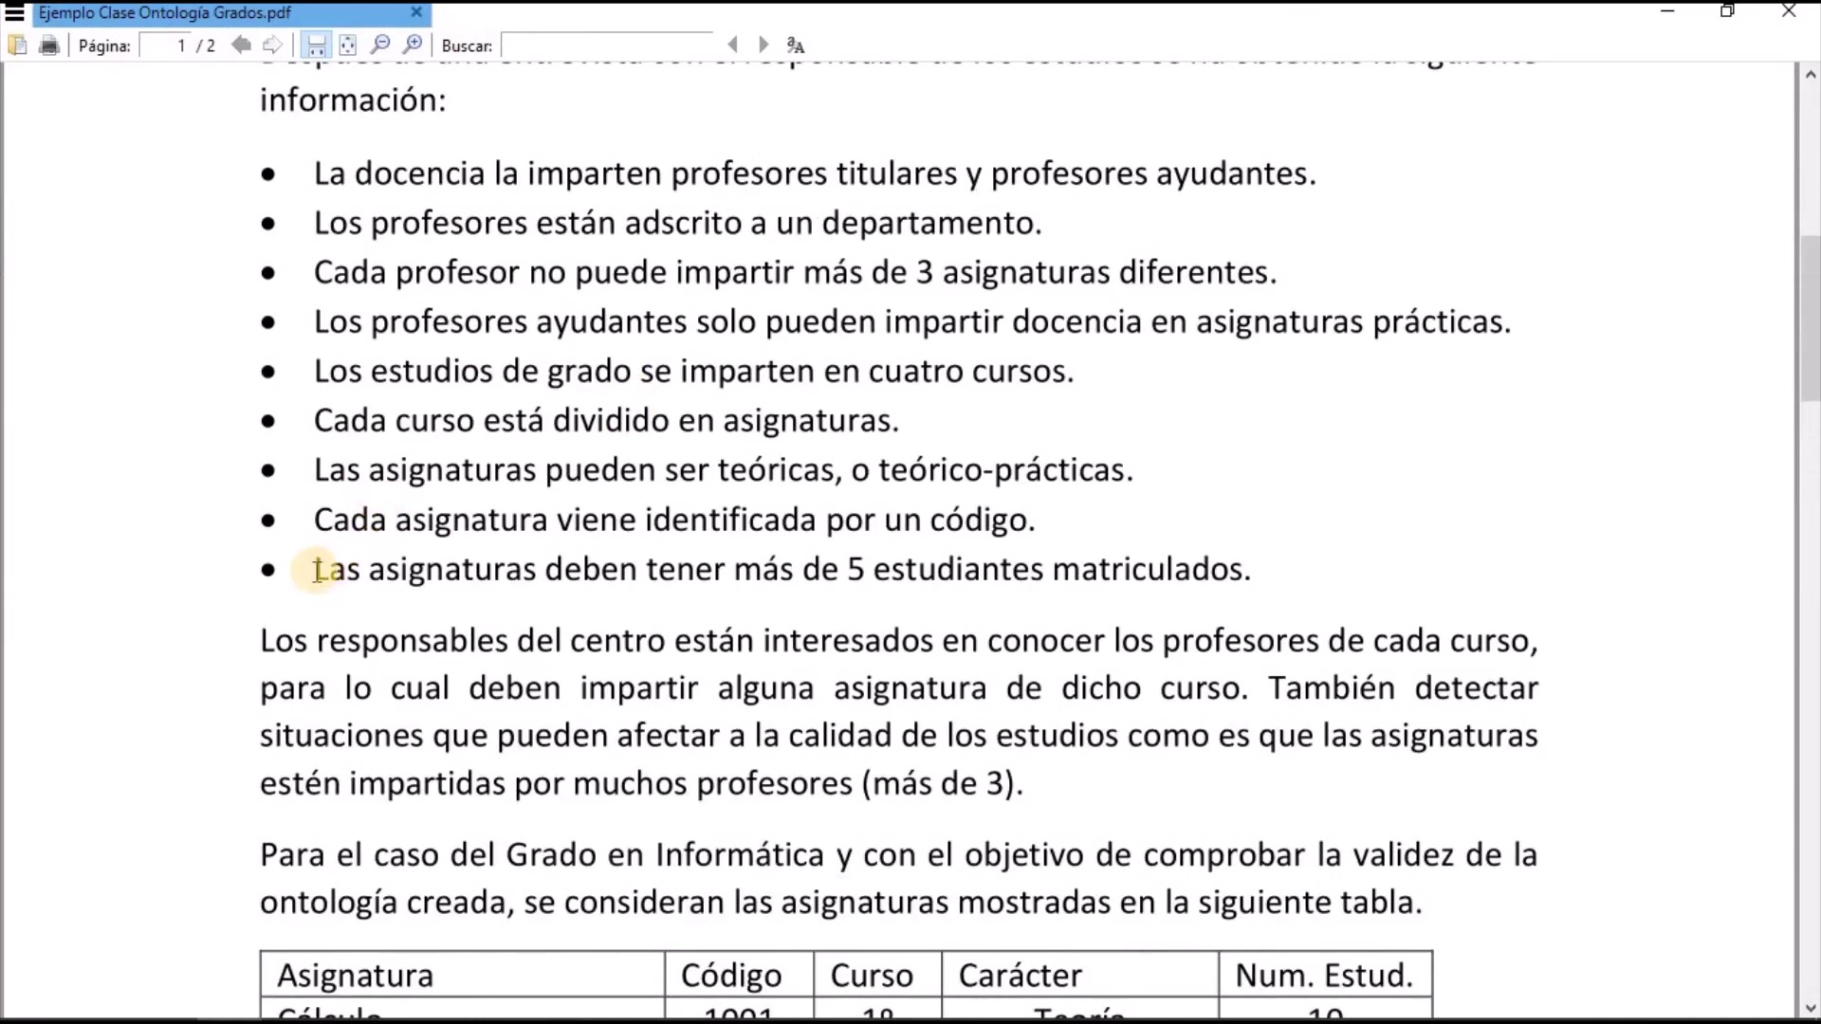
double_click(323, 569)
drag(621, 578, 1286, 600)
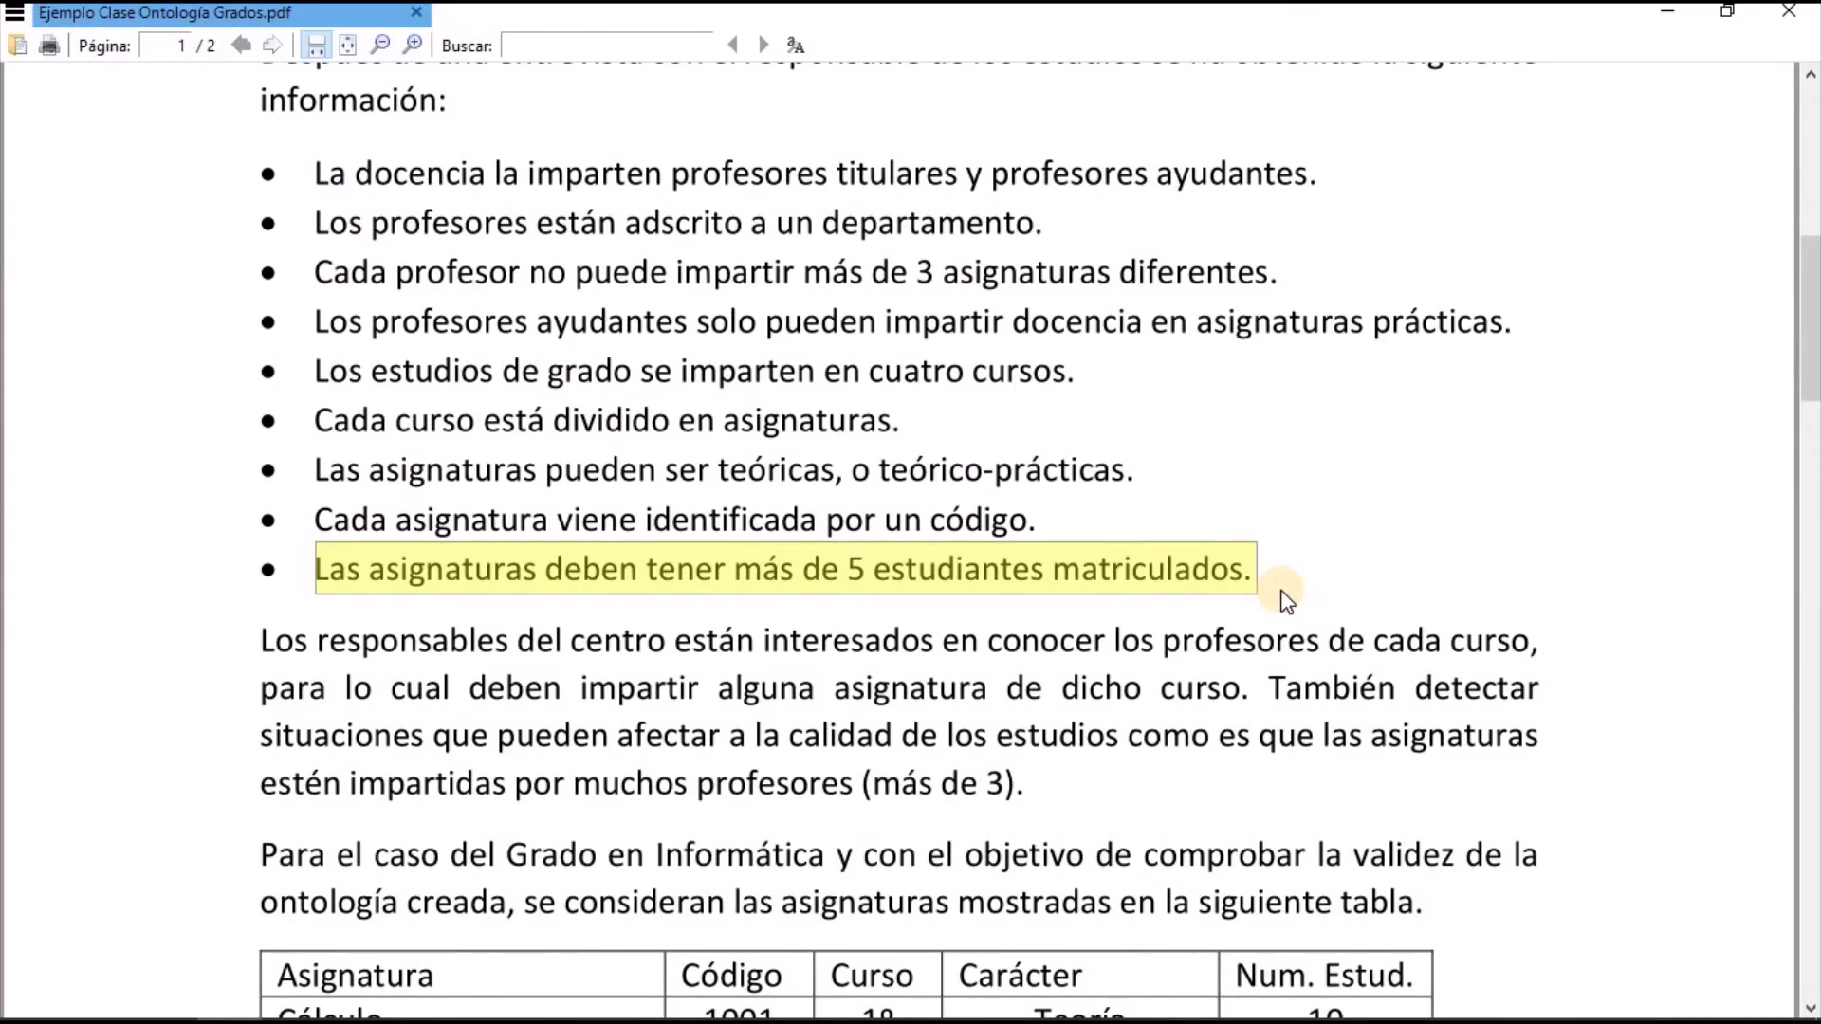
key(alt+Tab)
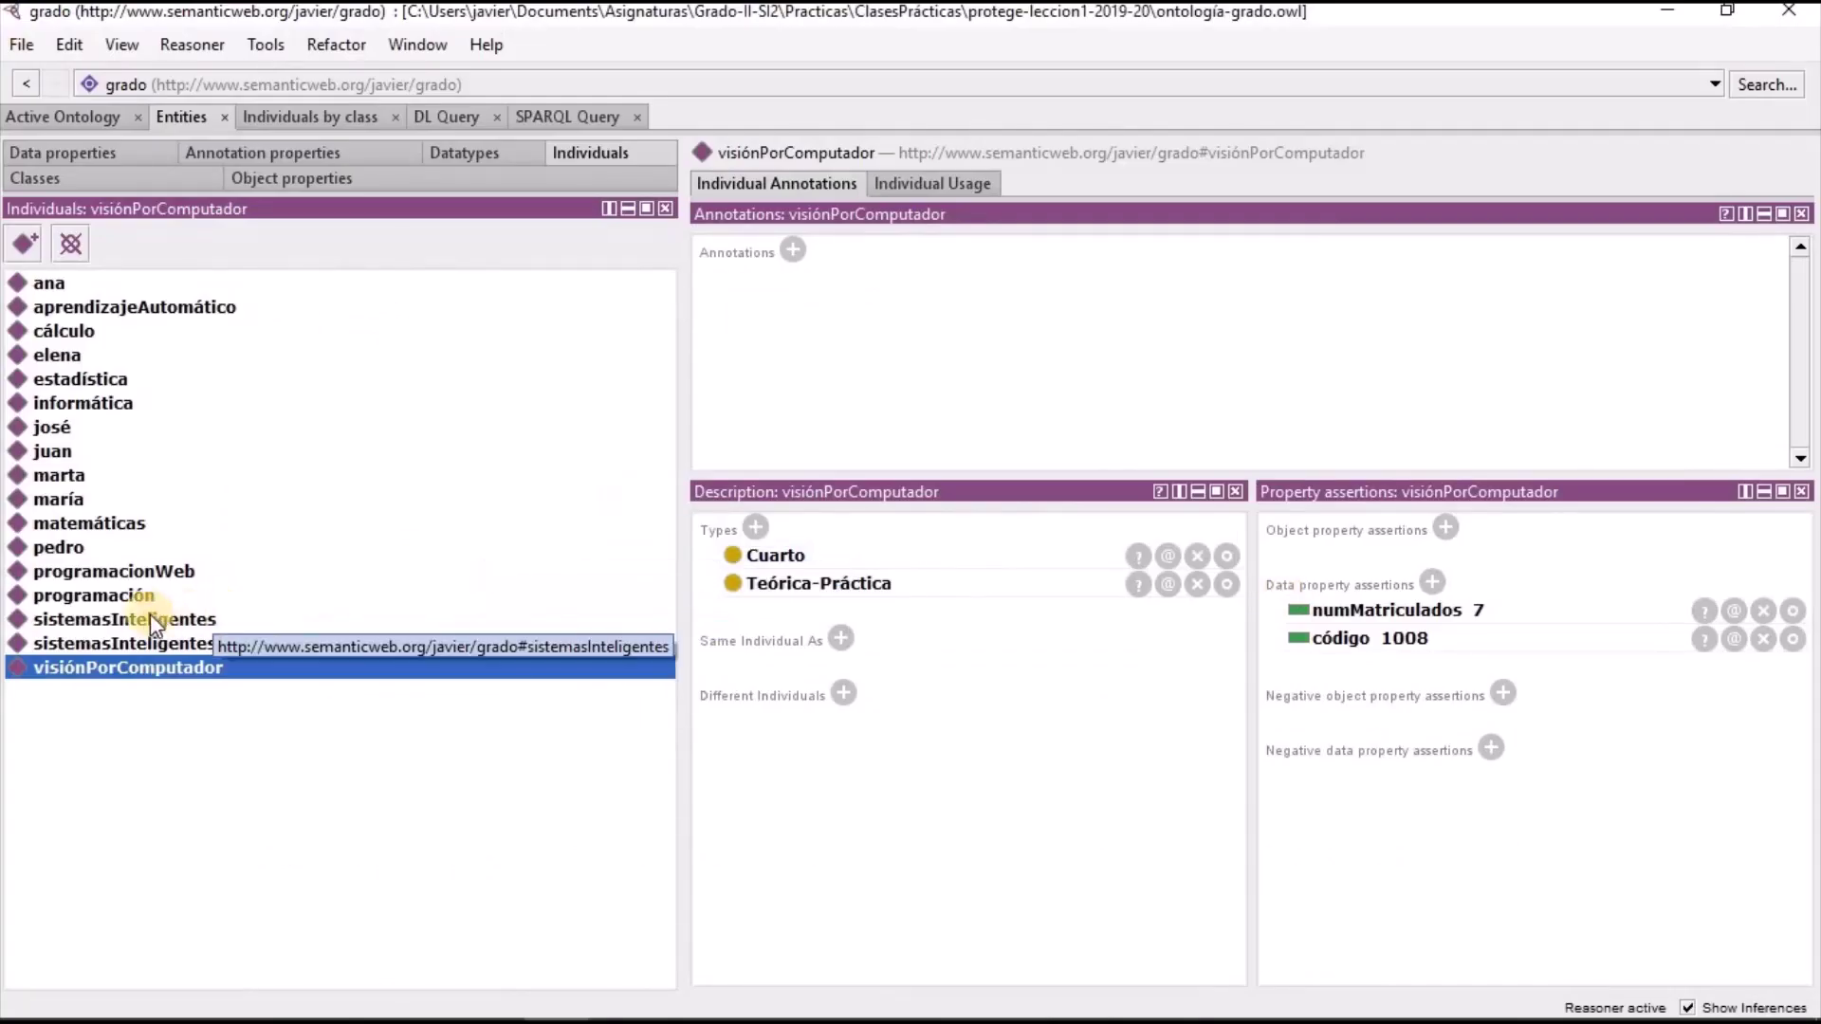
click(156, 571)
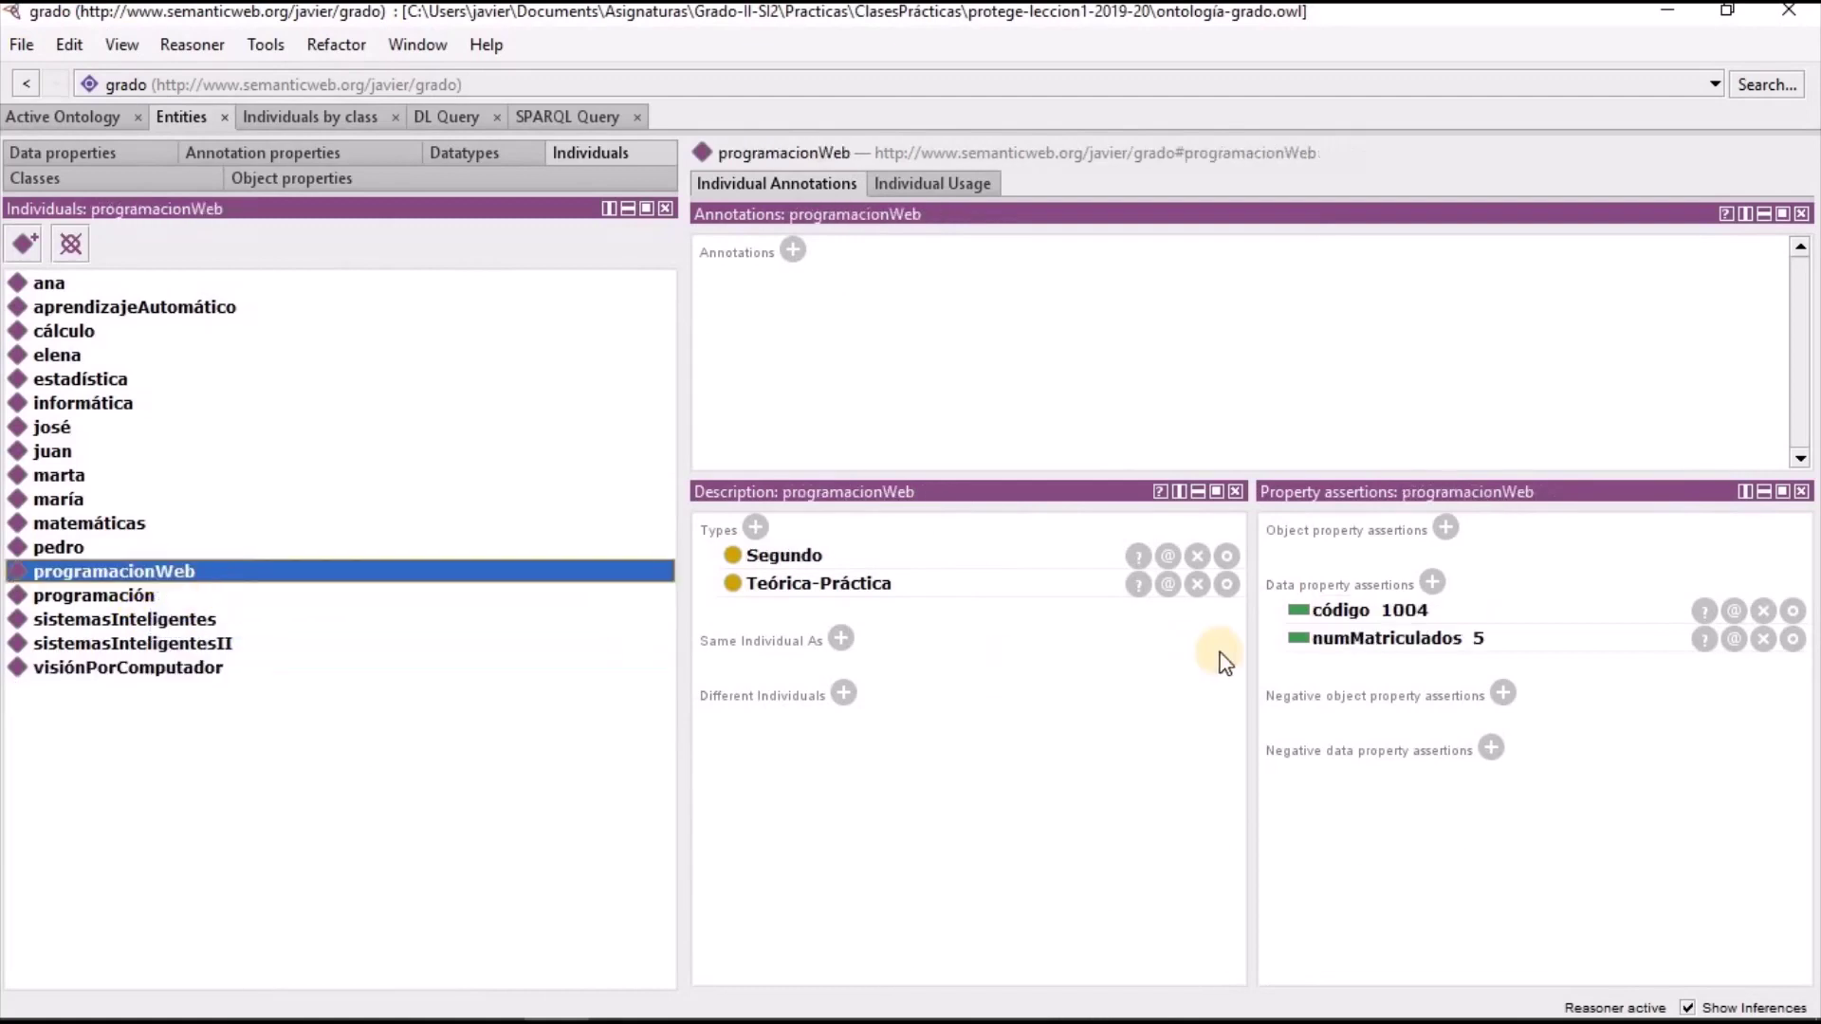
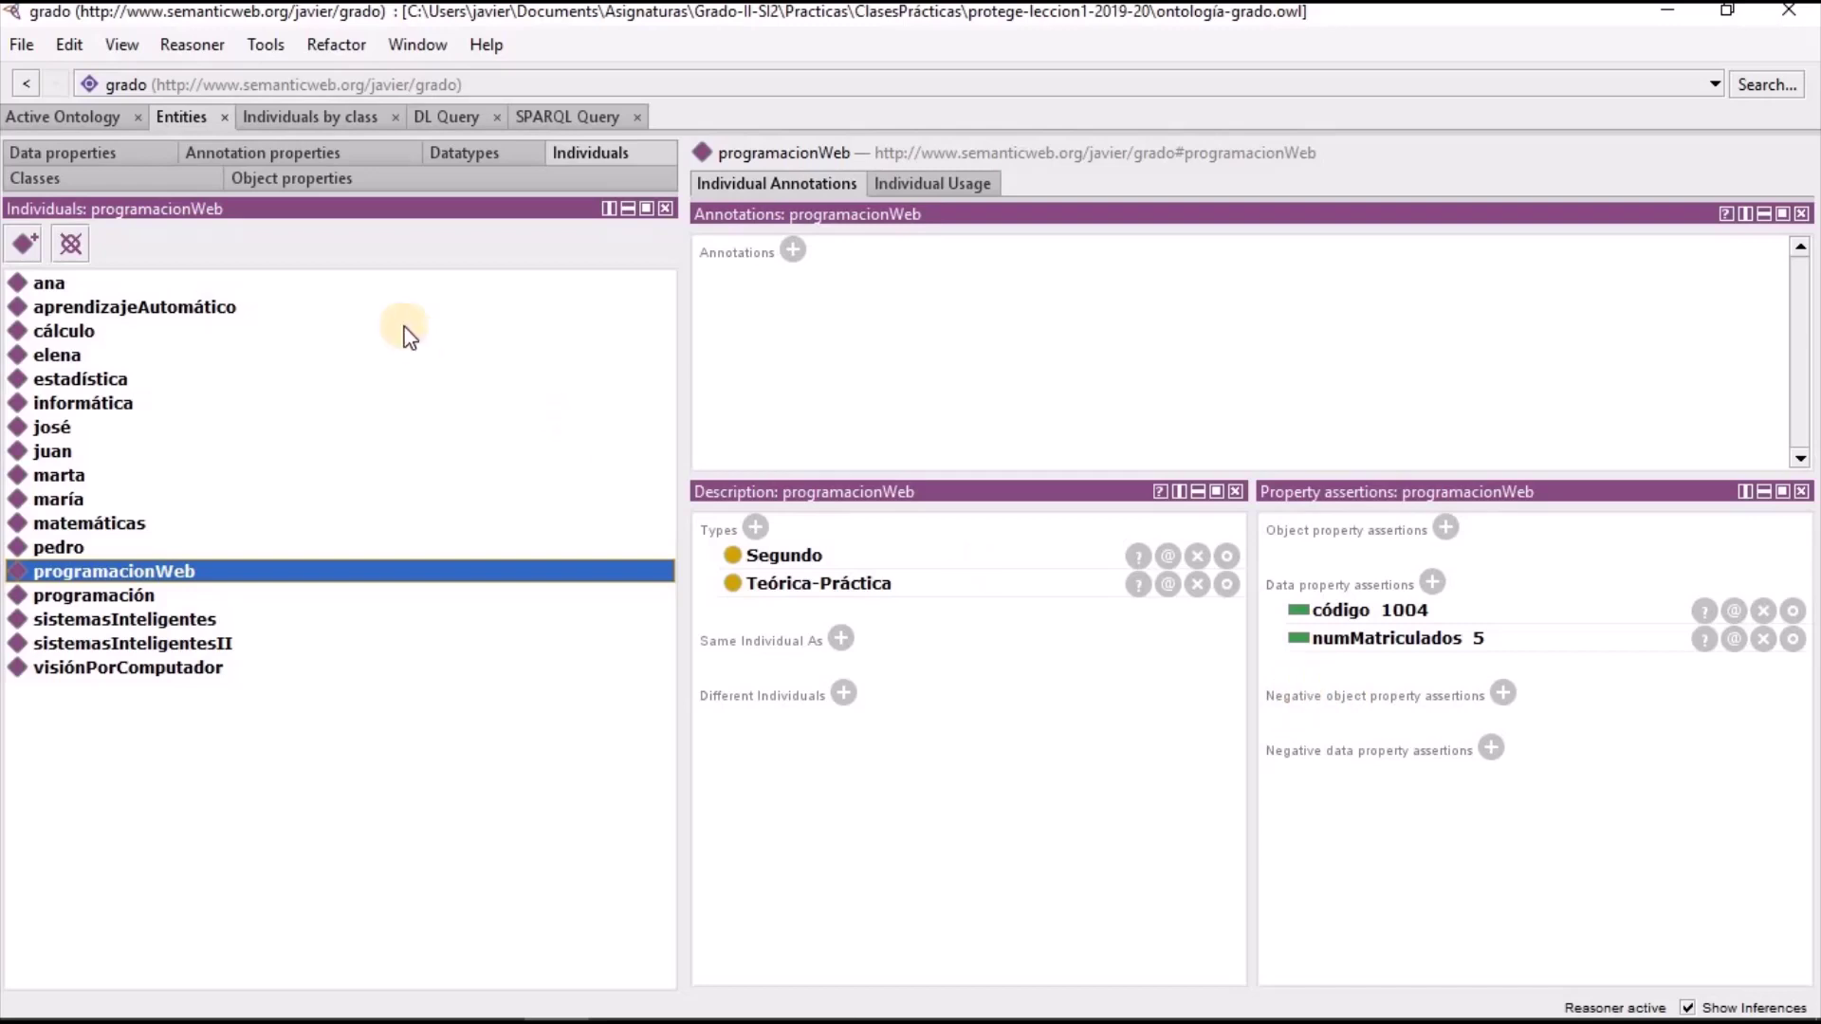
Set the range of the data property numMatriculados to the data range expression xsd:int[> 5]
click(101, 152)
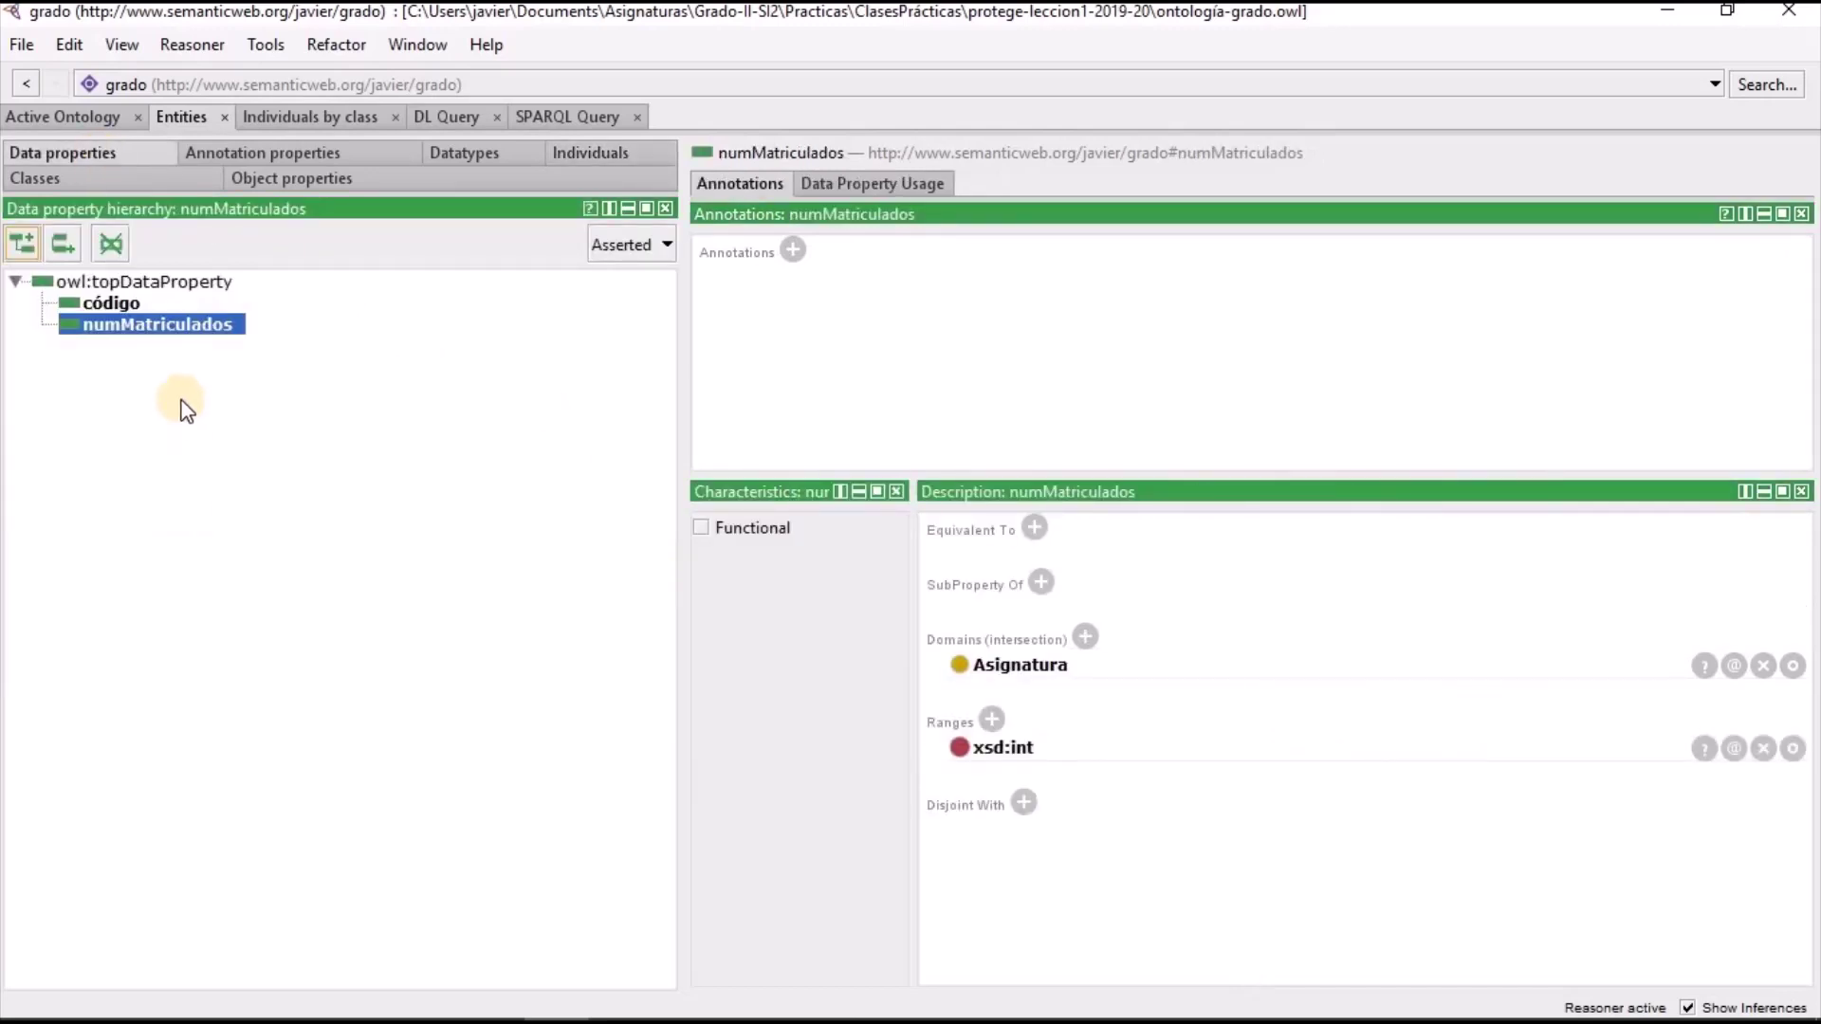
click(203, 325)
click(1793, 751)
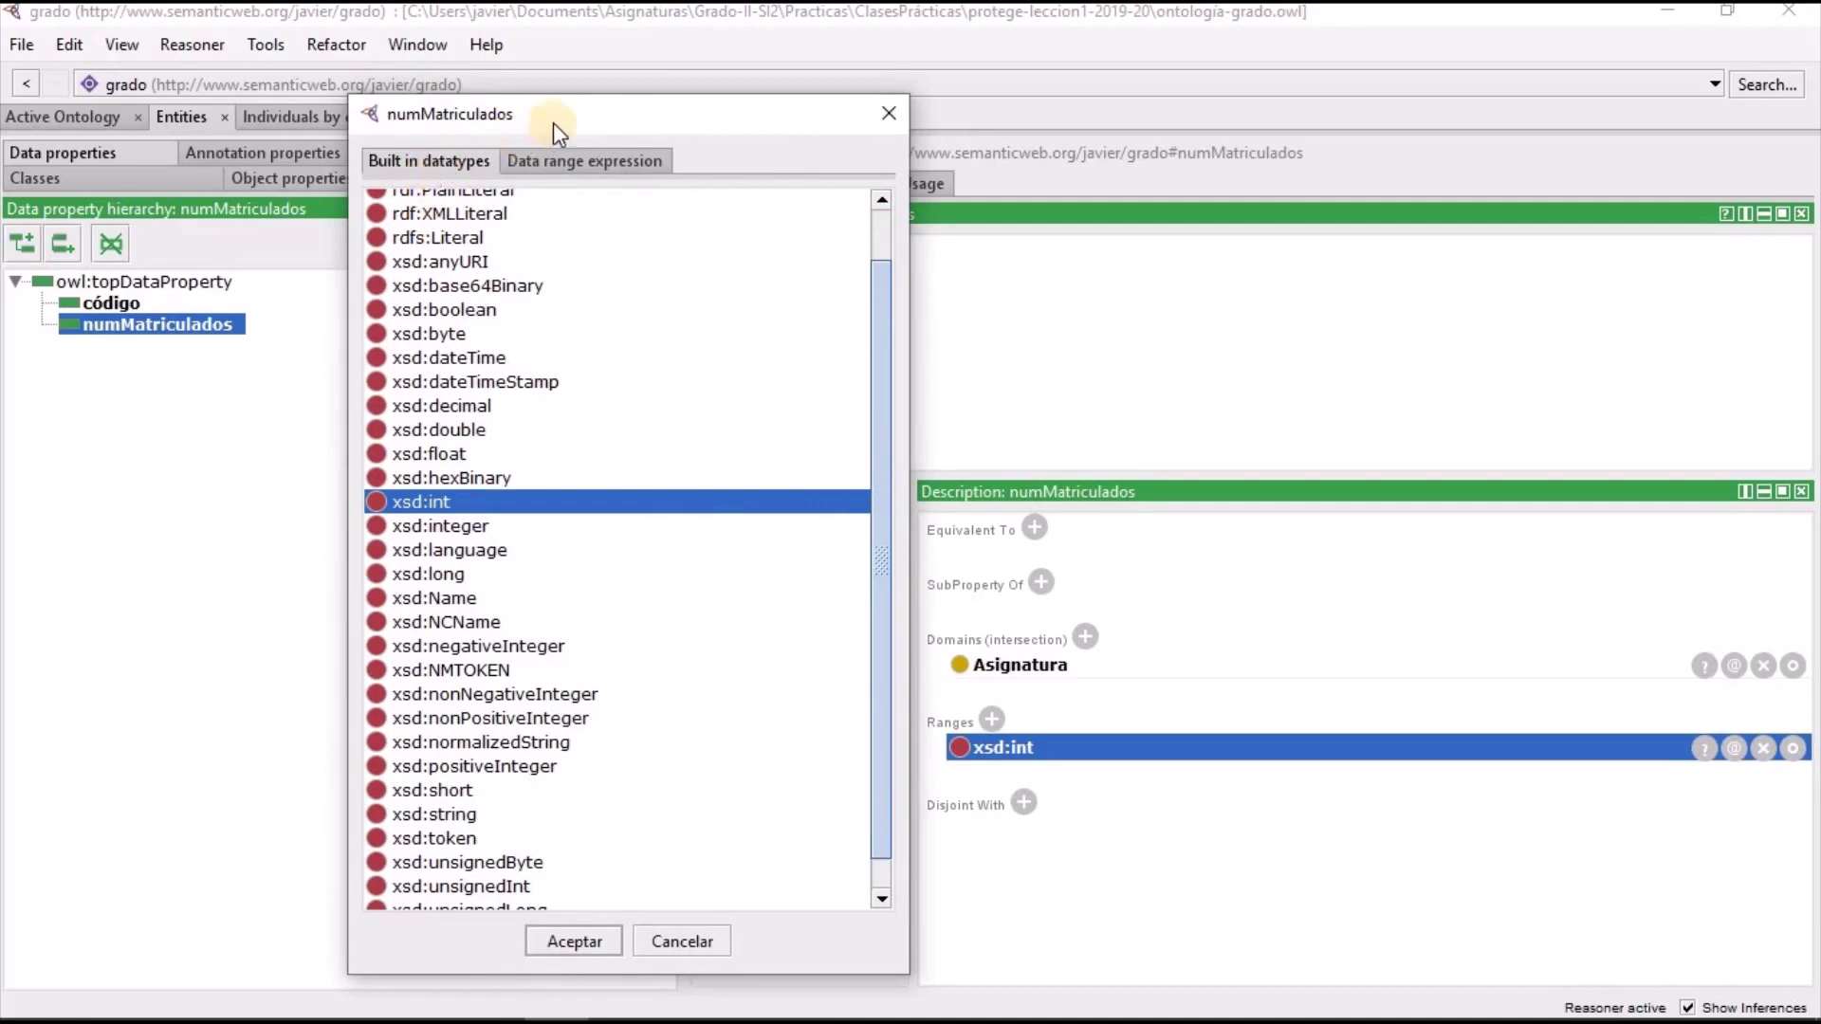
drag(554, 123, 663, 109)
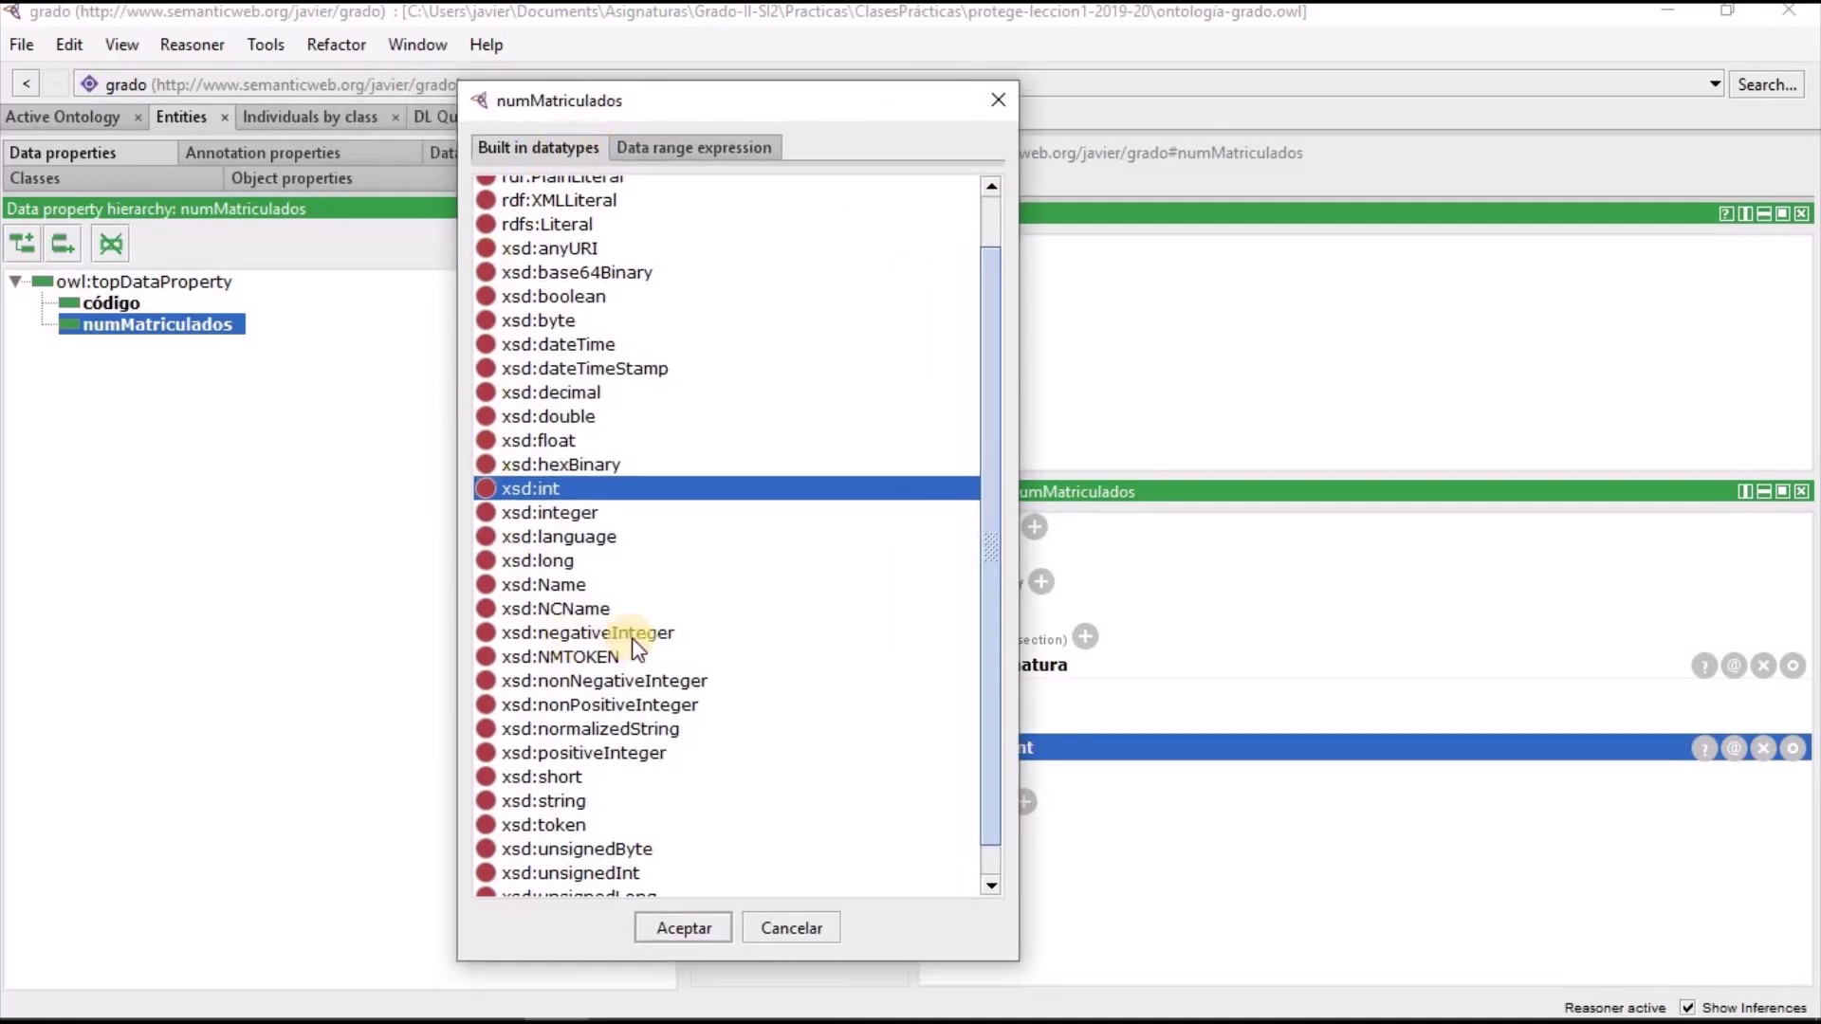
click(679, 149)
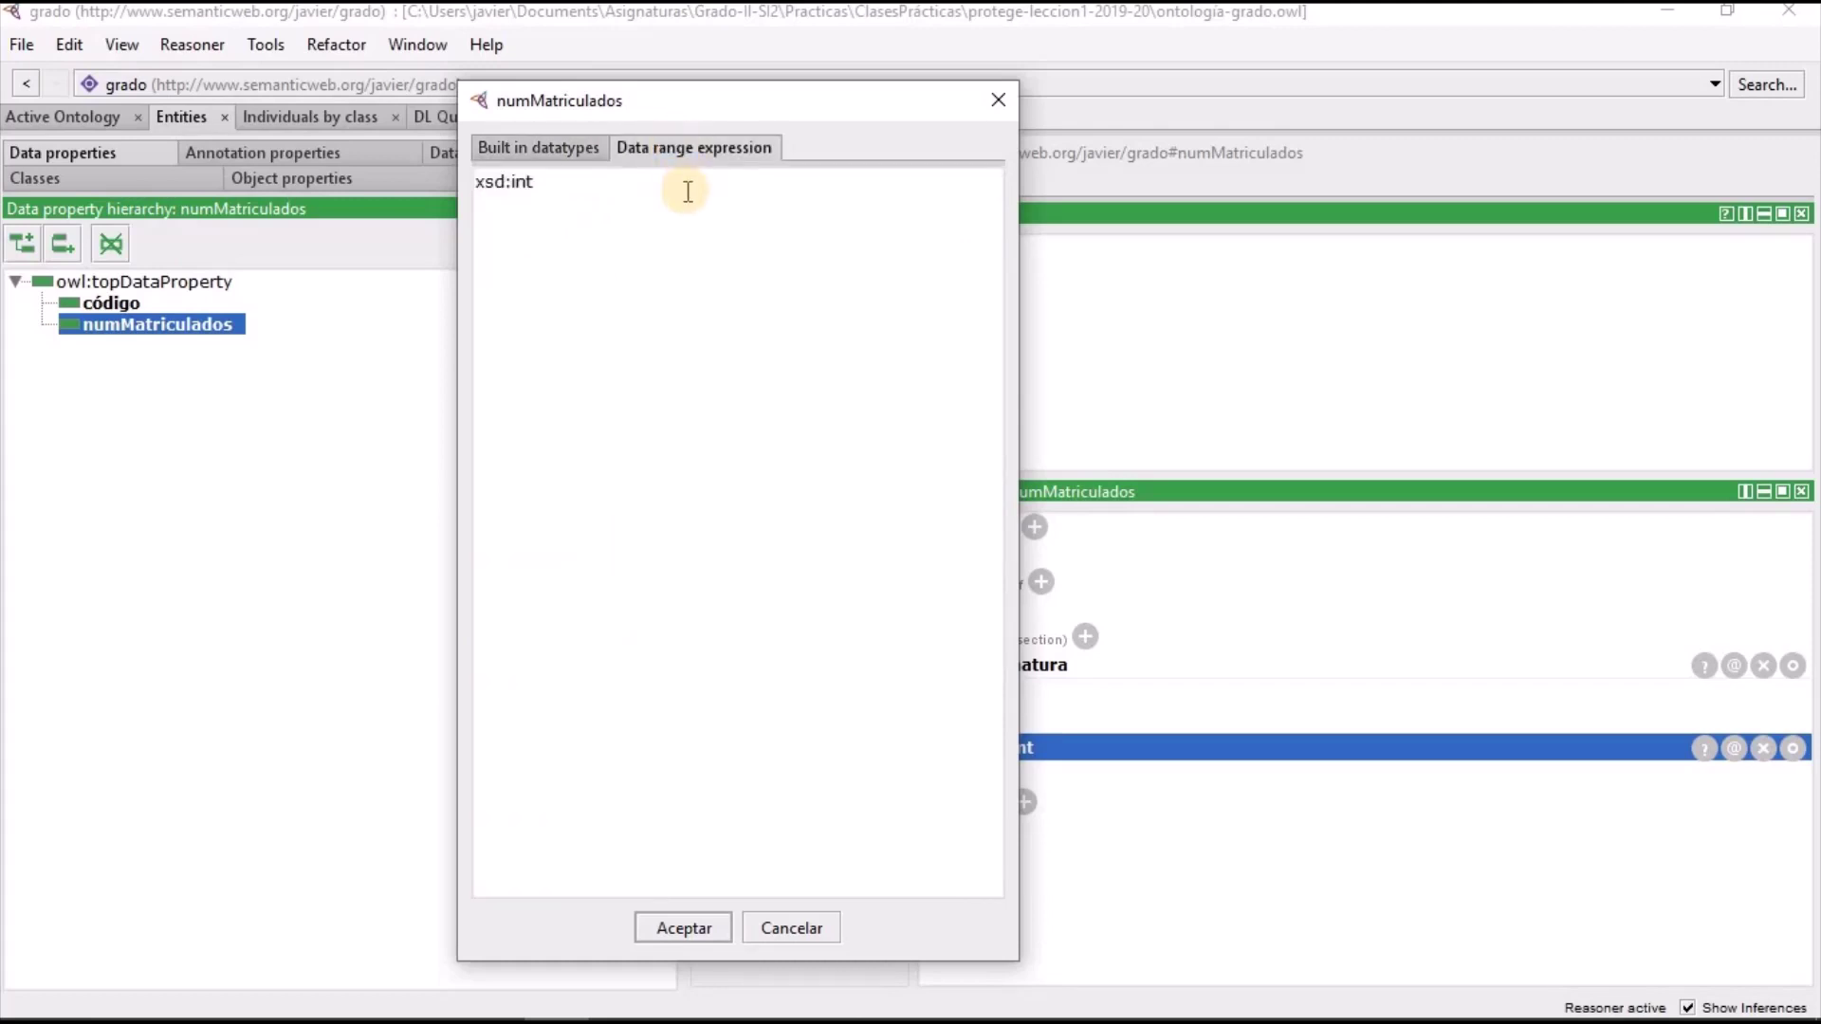
click(687, 192)
text([)
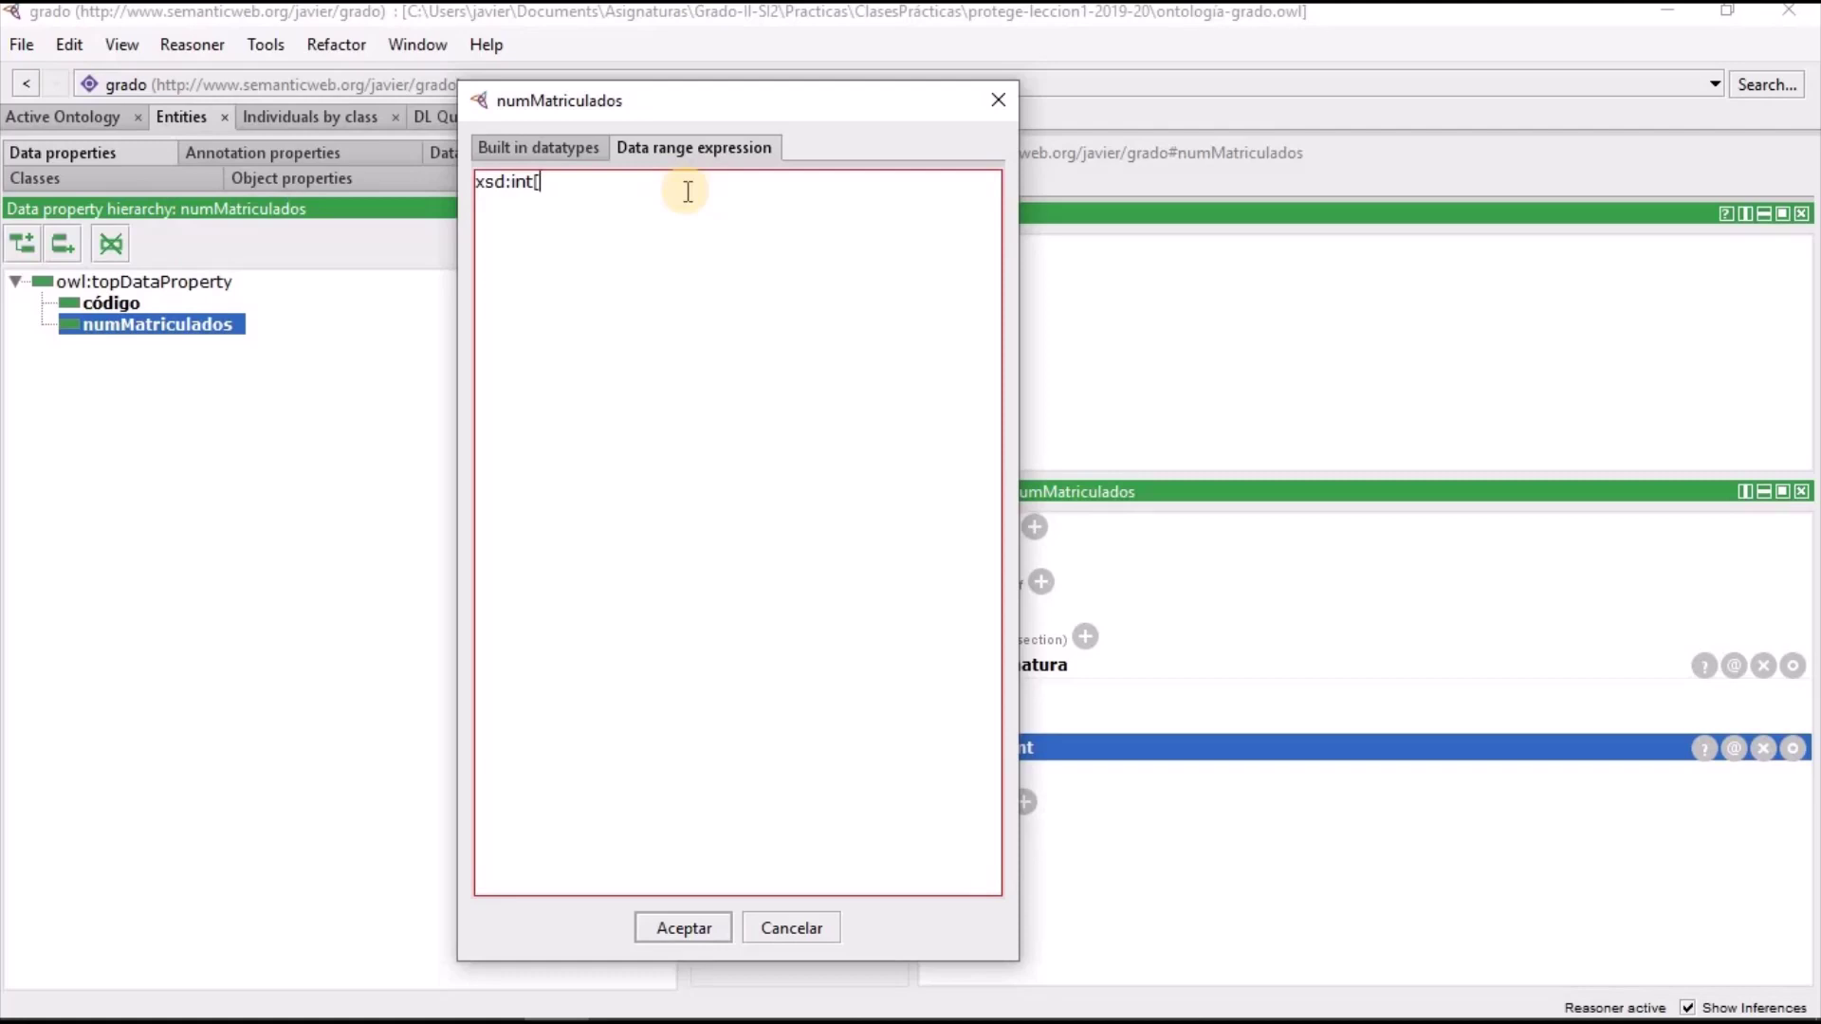
text(>)
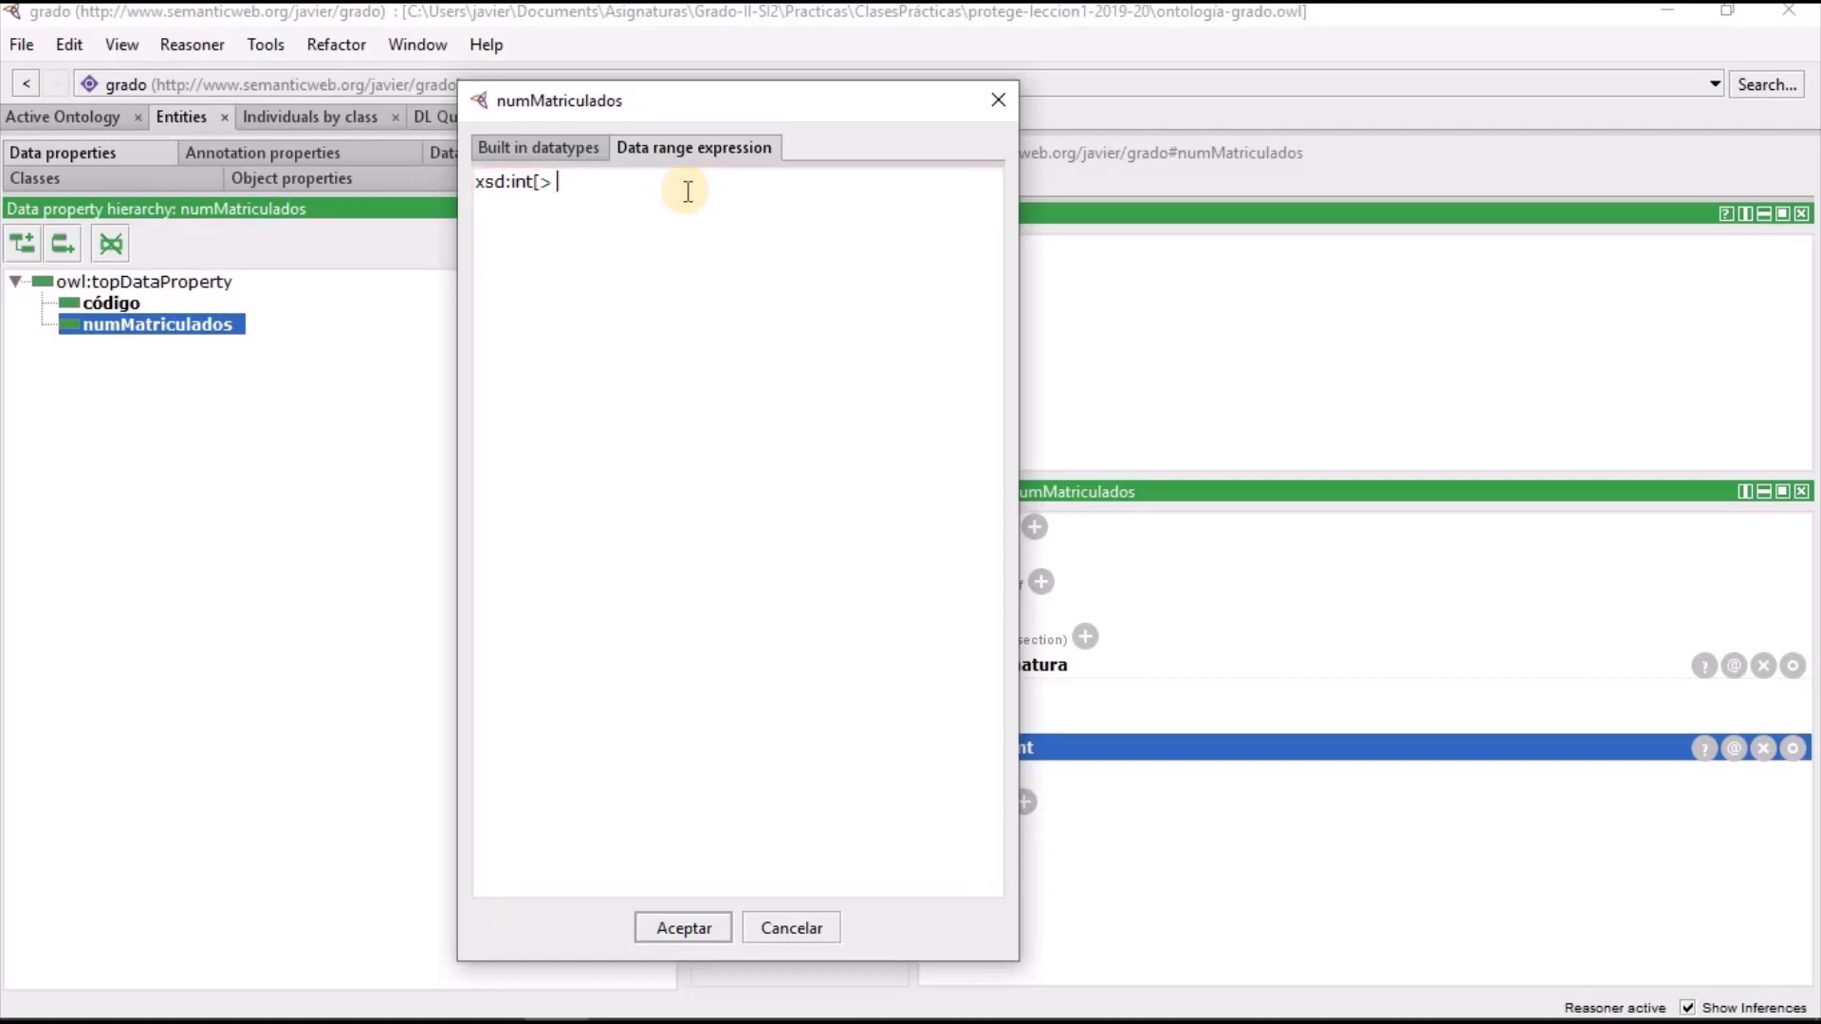
text( 5)
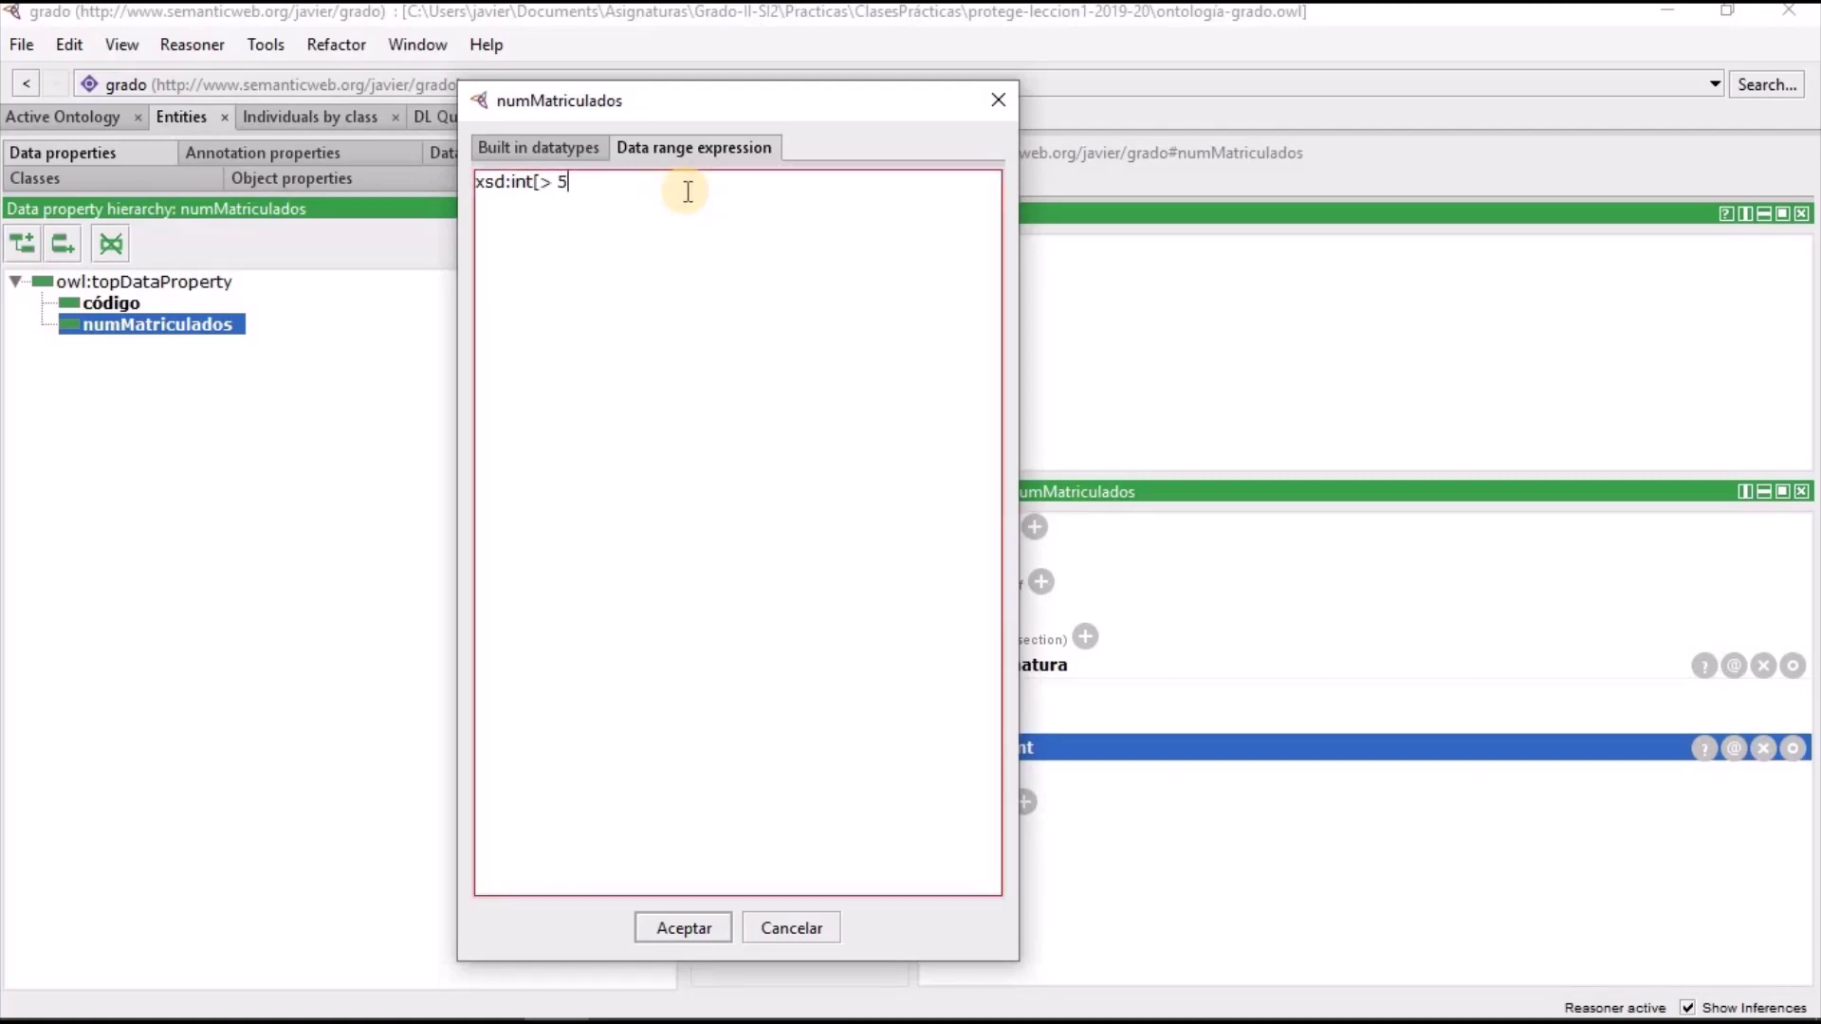
text(])
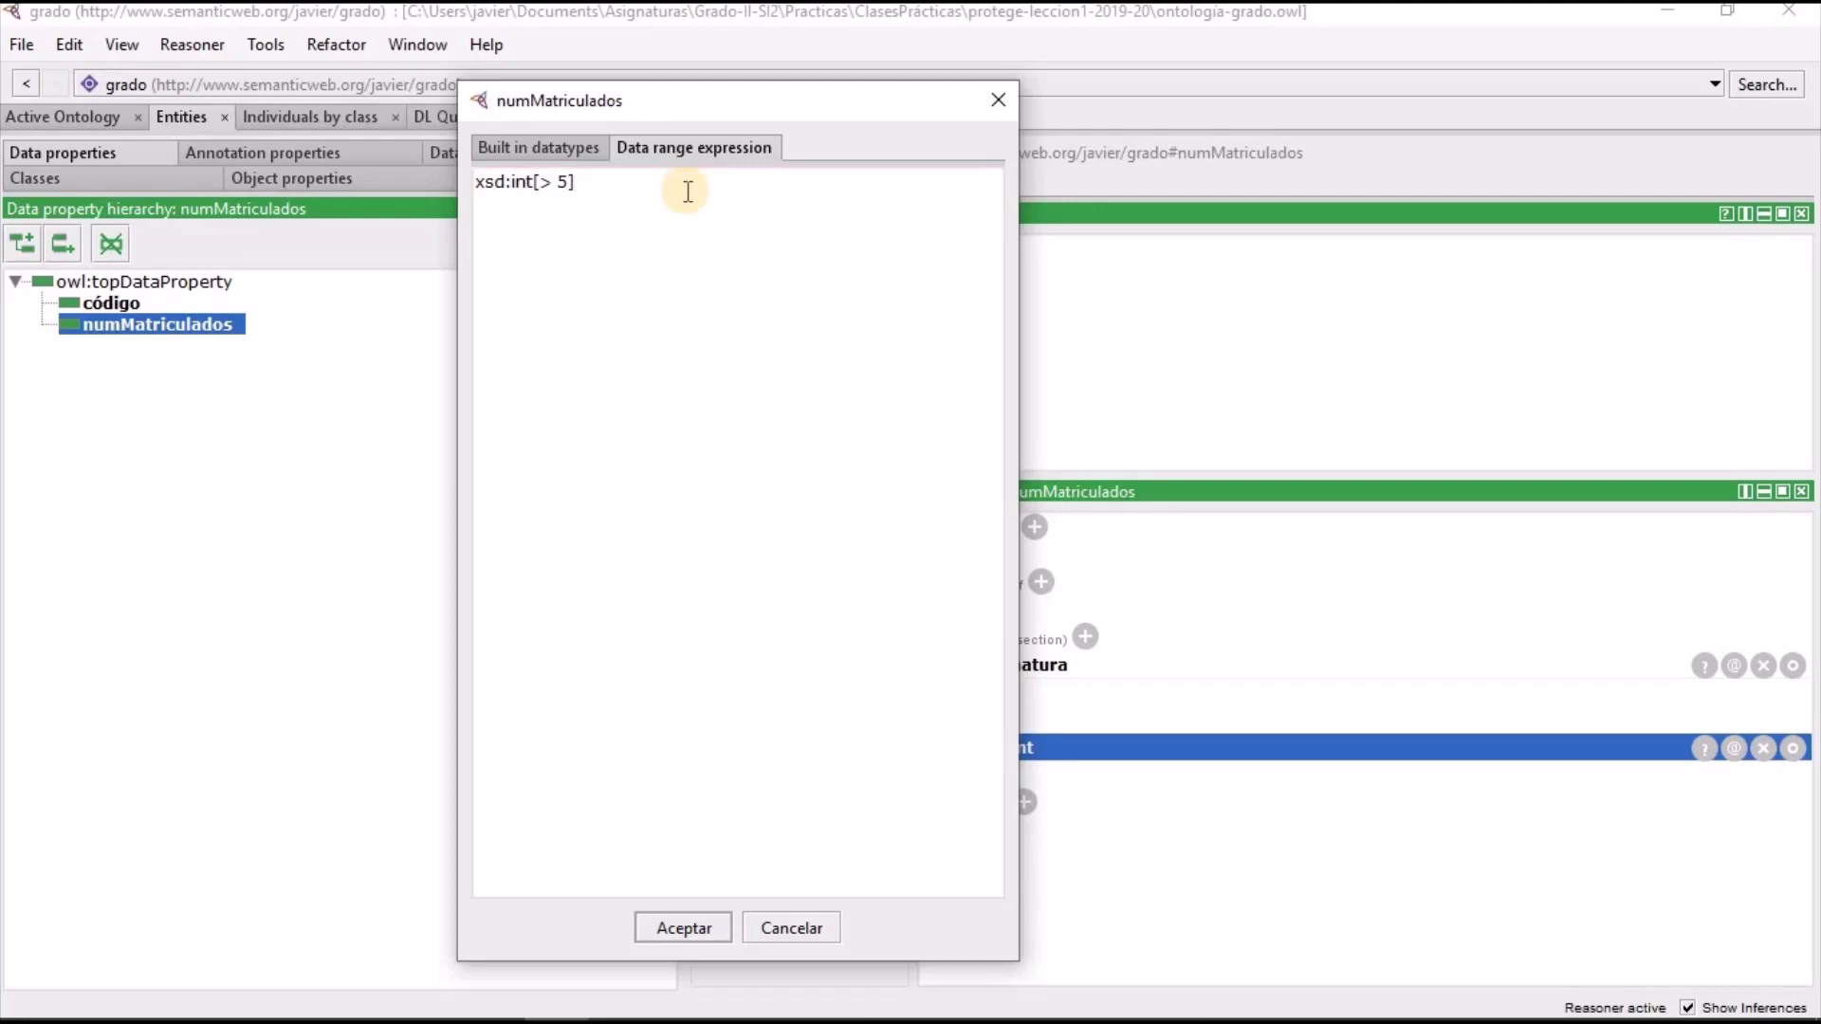
key(BackSpace)
text(^^xs)
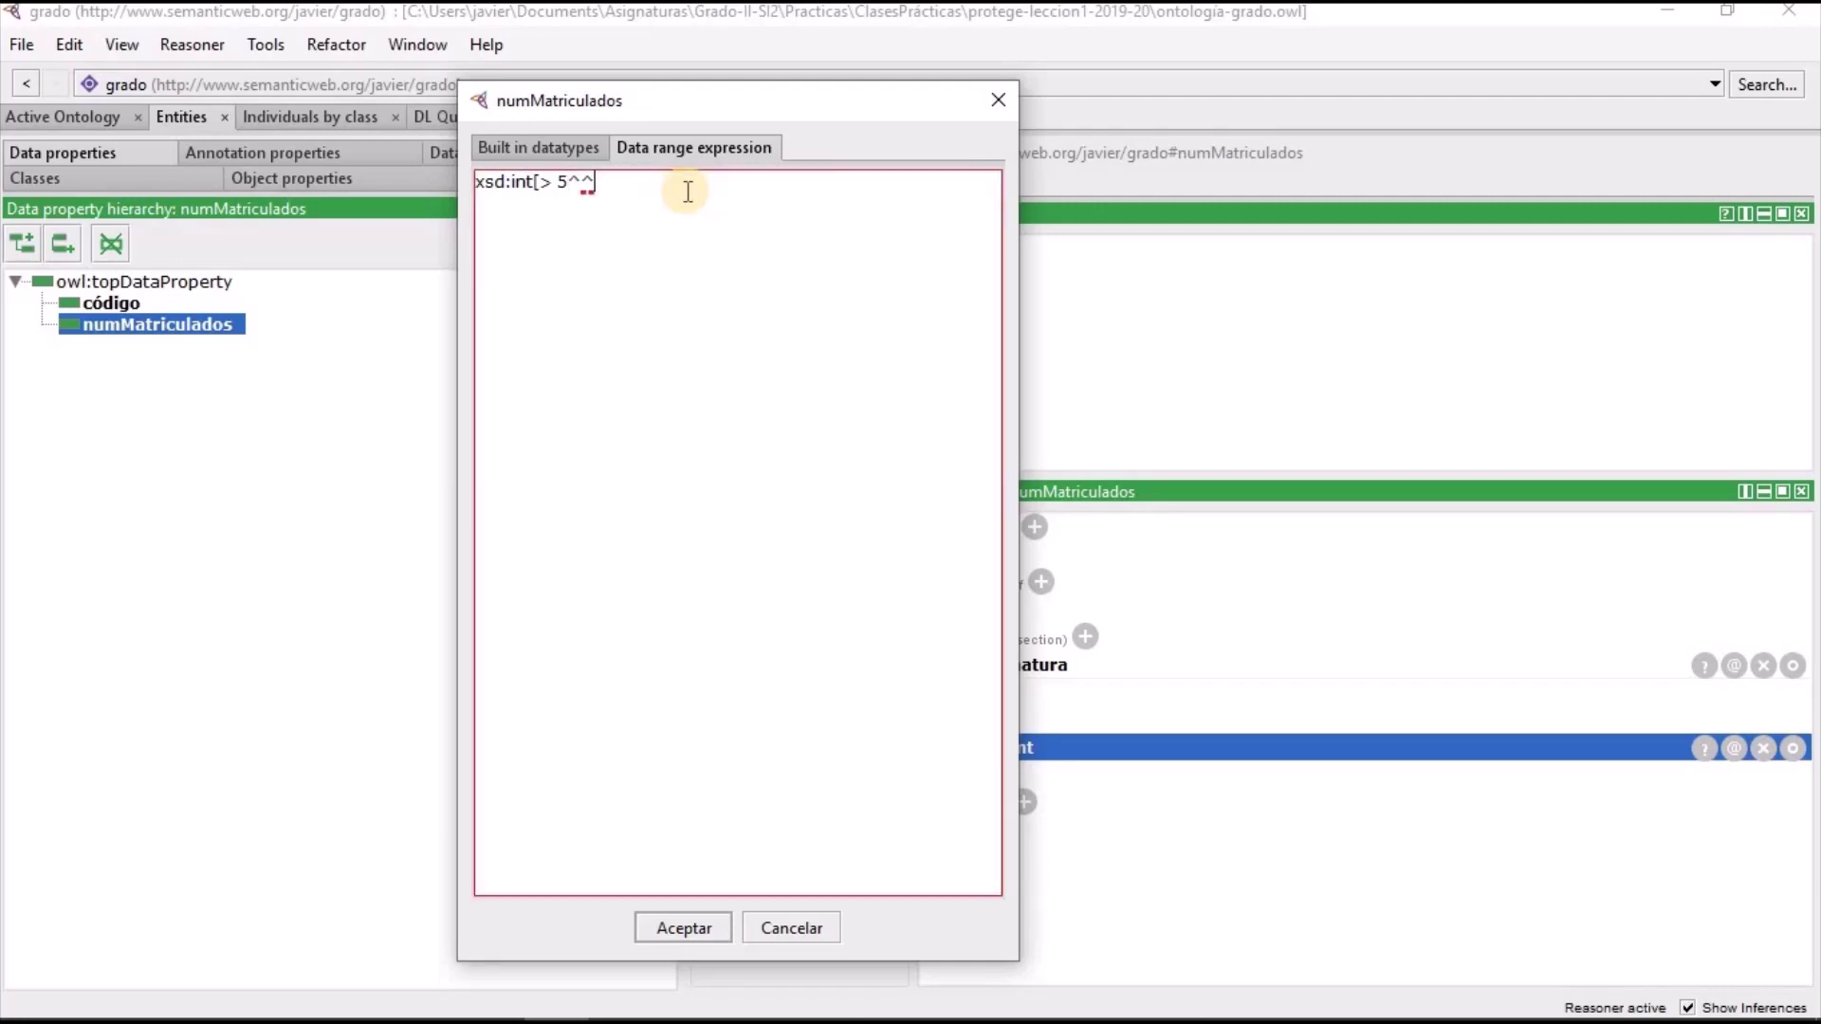
text(d:int])
key(BackSpace)
key(BackSpace)
key(BackSpace)
key(BackSpace)
key(BackSpace)
key(BackSpace)
key(BackSpace)
key(BackSpace)
key(BackSpace)
key(BackSpace)
text(])
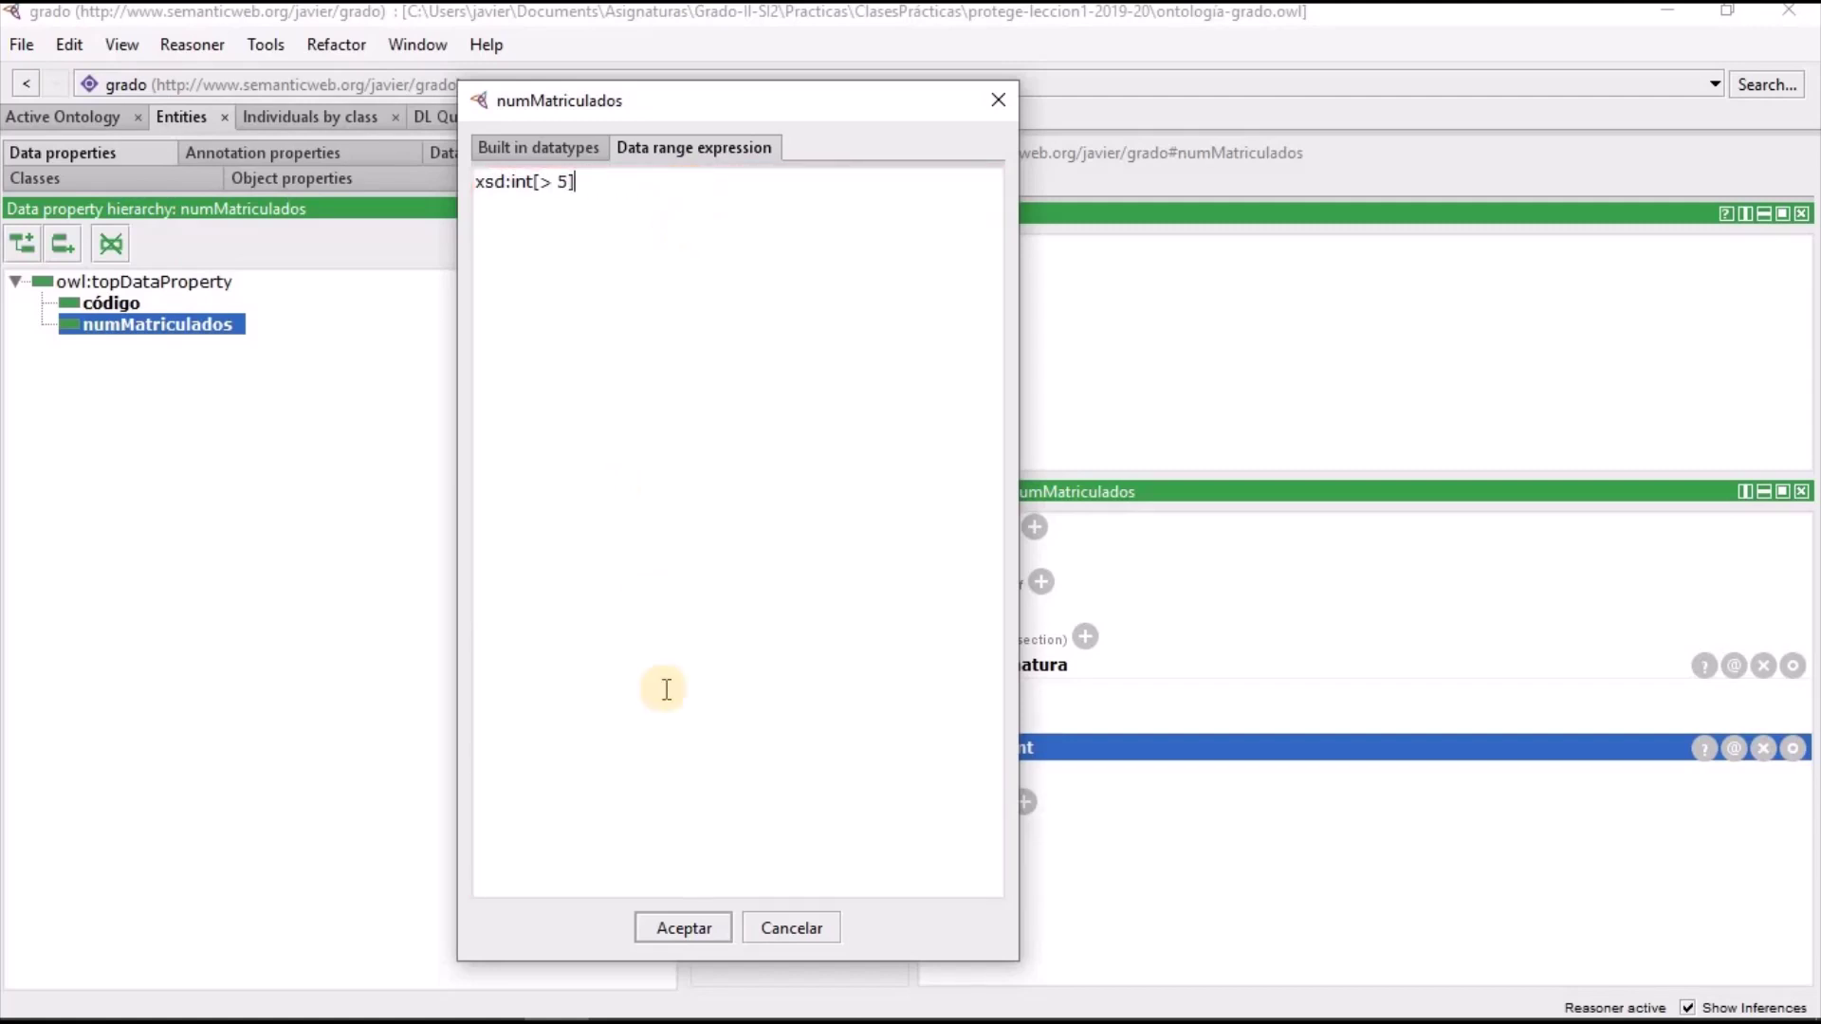
Accept the numMatriculados range expression and synchronize the reasoner from the individuals view
click(666, 928)
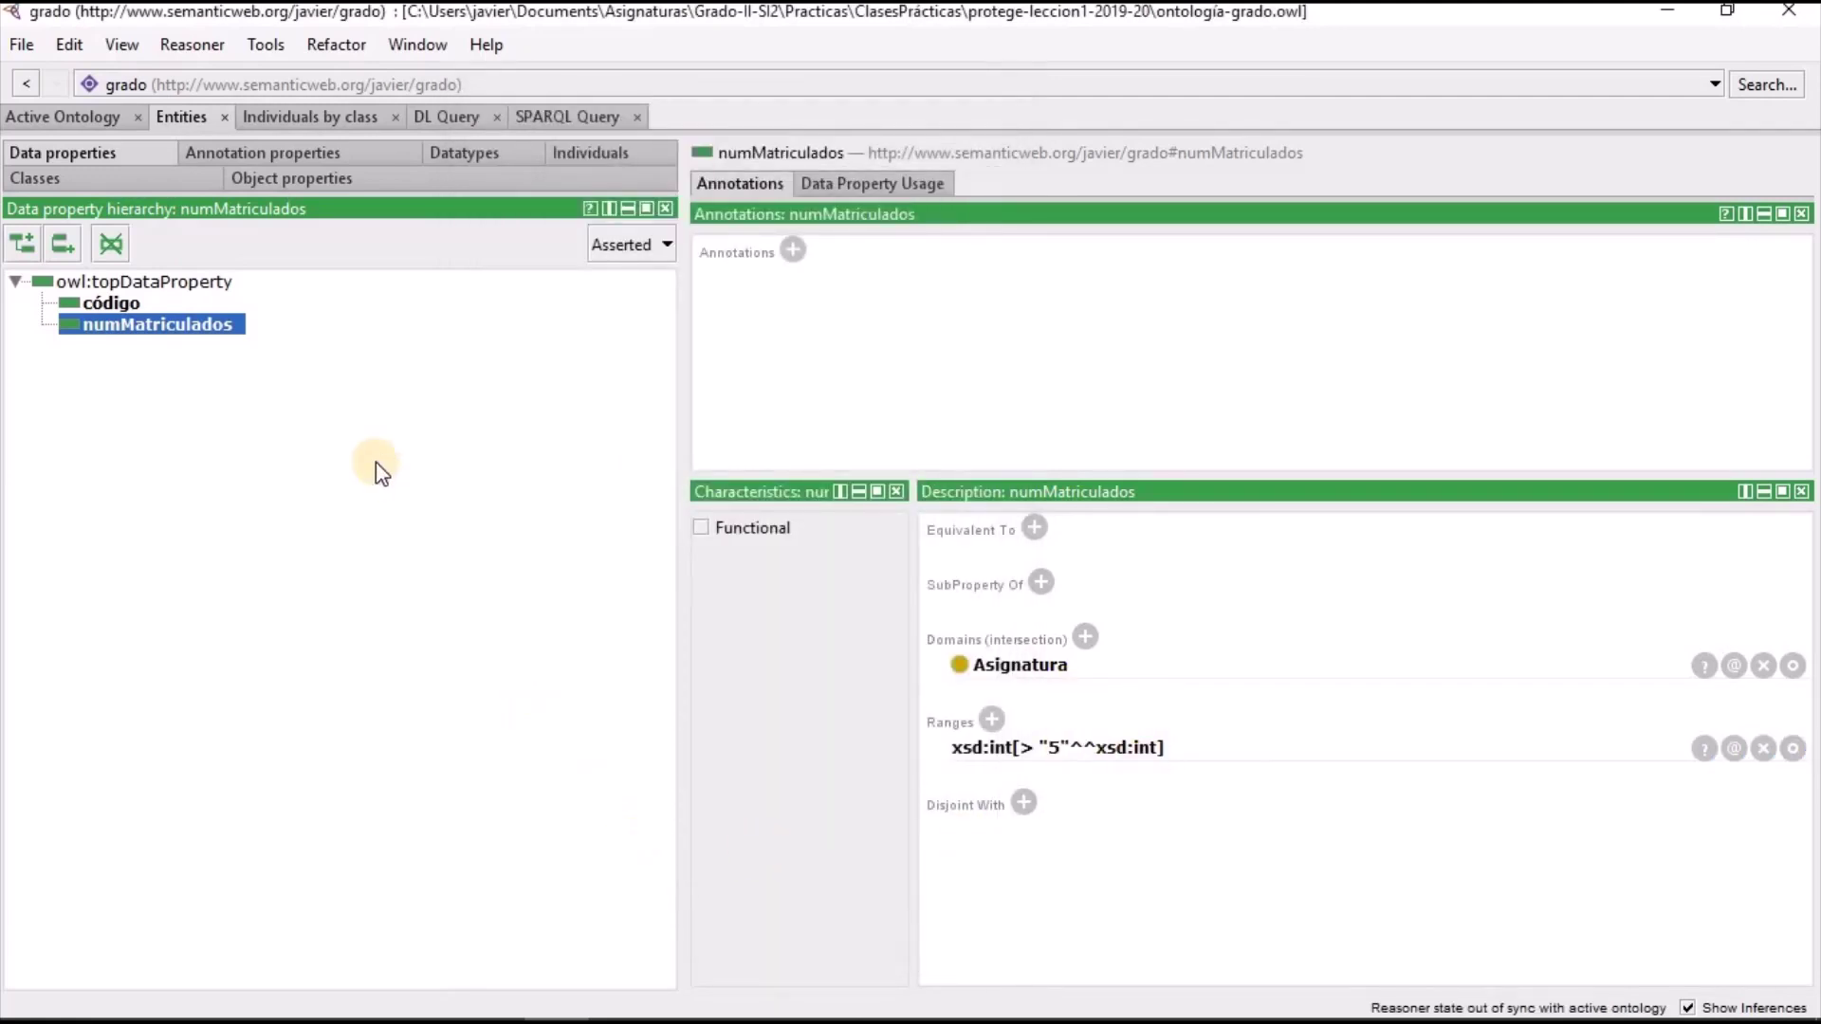
click(560, 178)
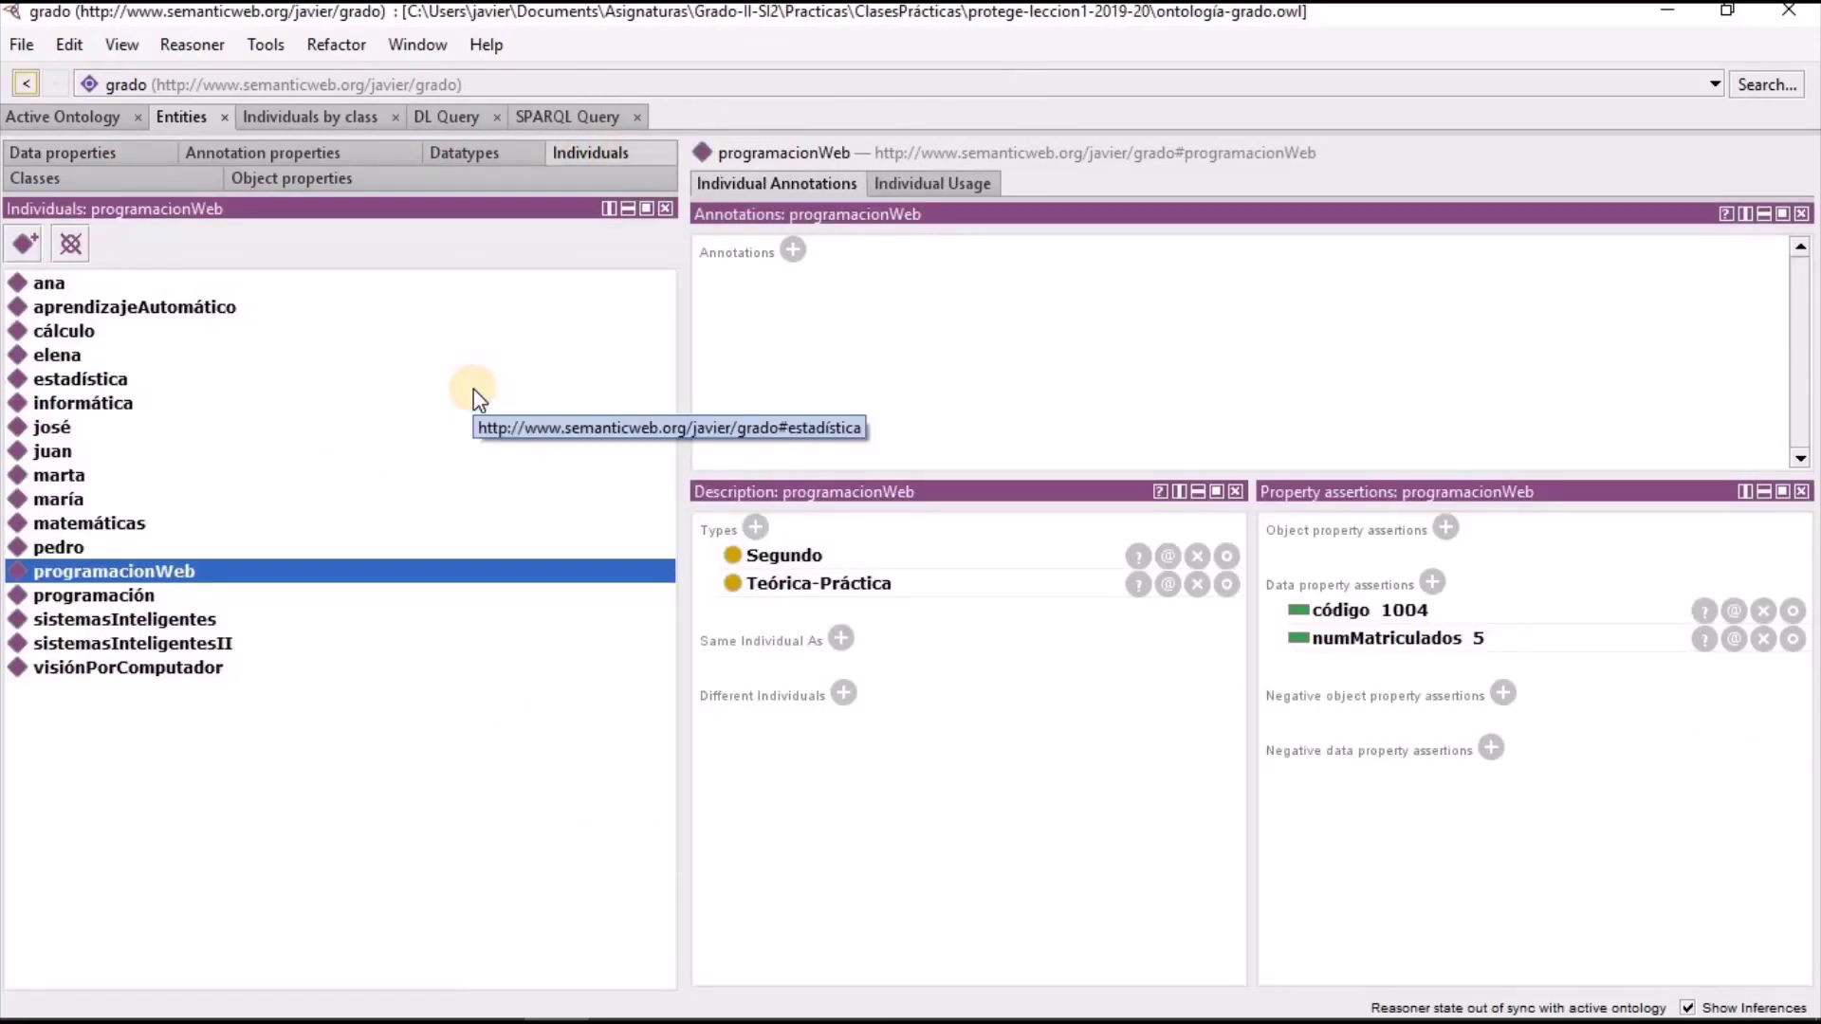
key(ctrl+r)
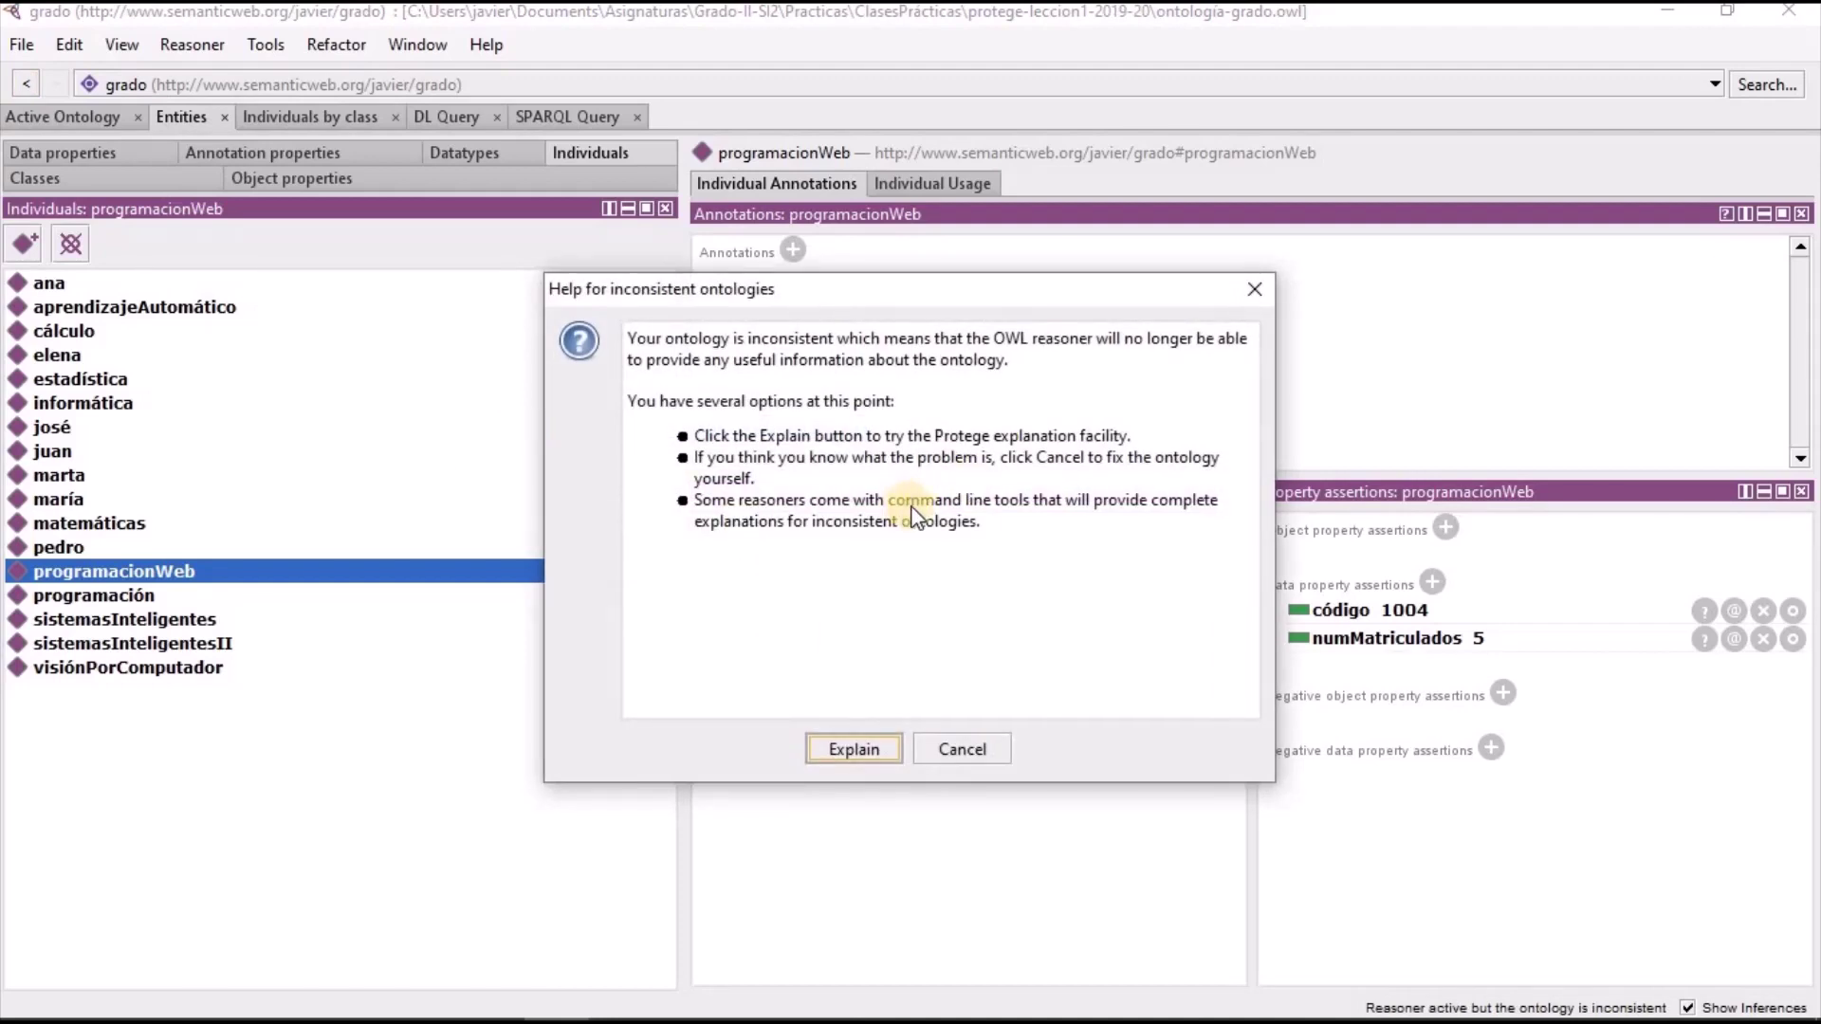
Examine the reasoner's explanation of the ontology inconsistency and close it
click(841, 748)
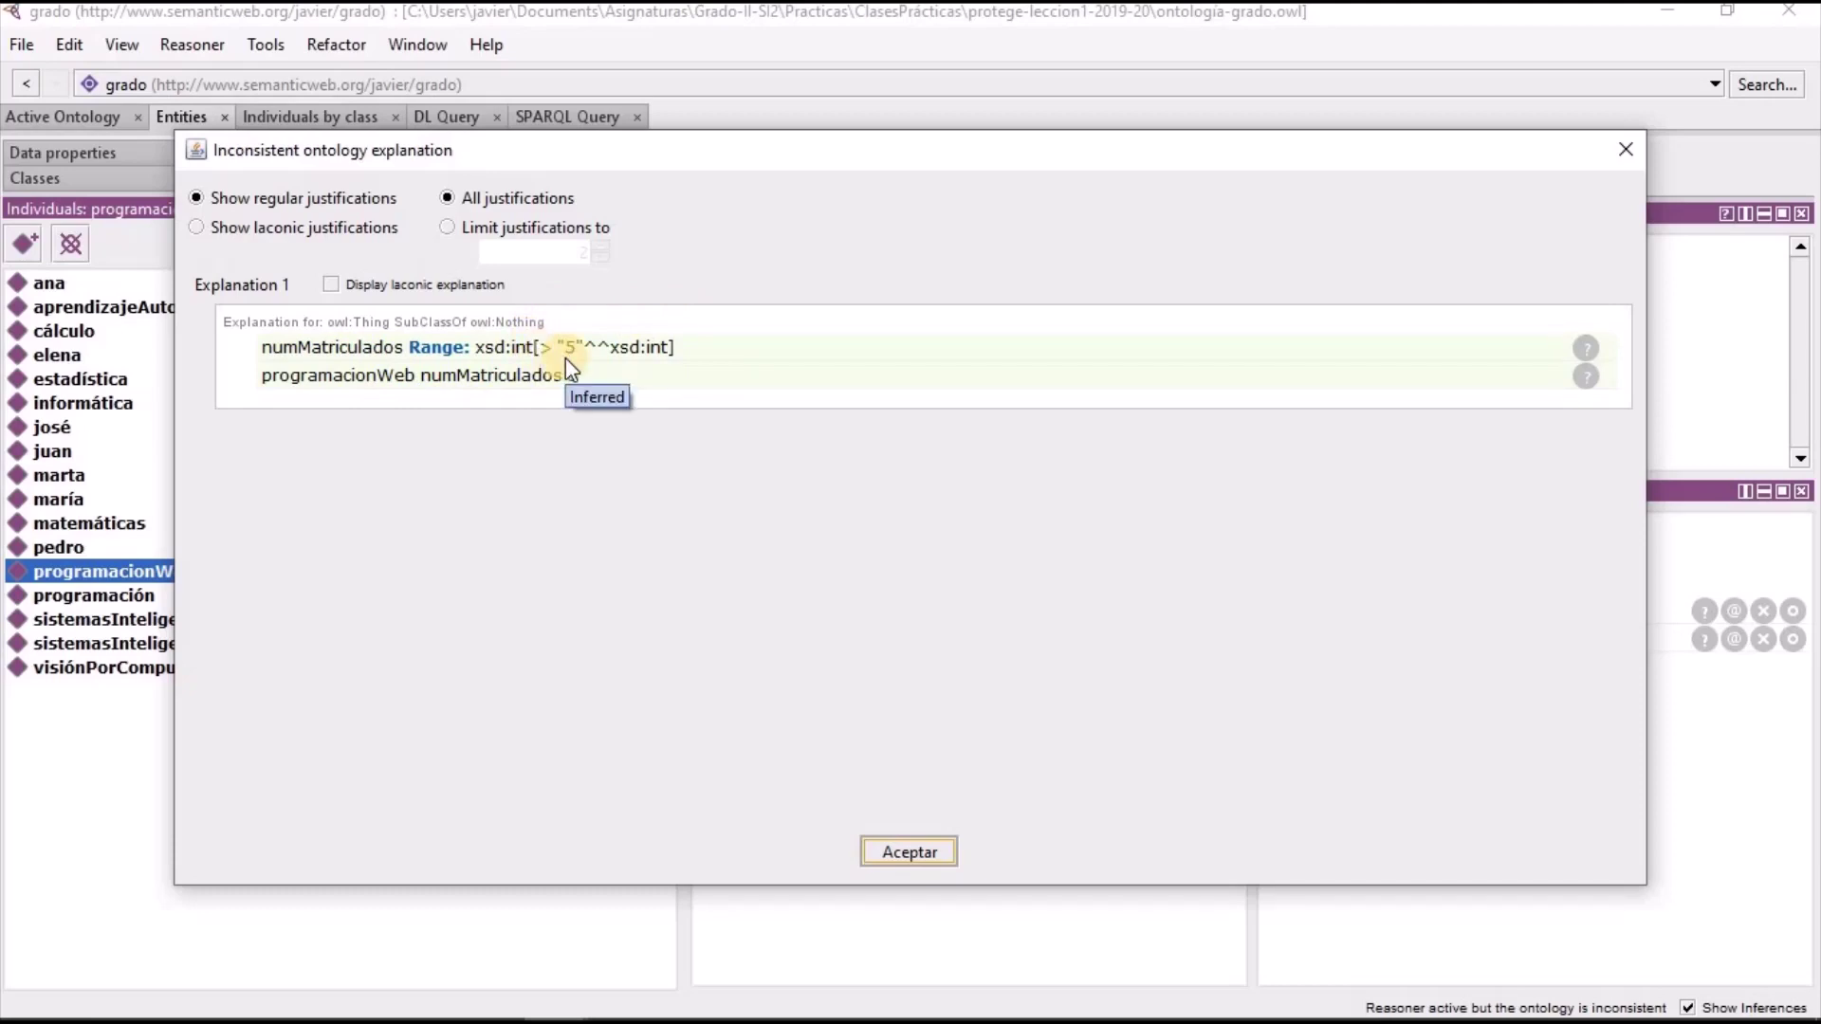
click(897, 844)
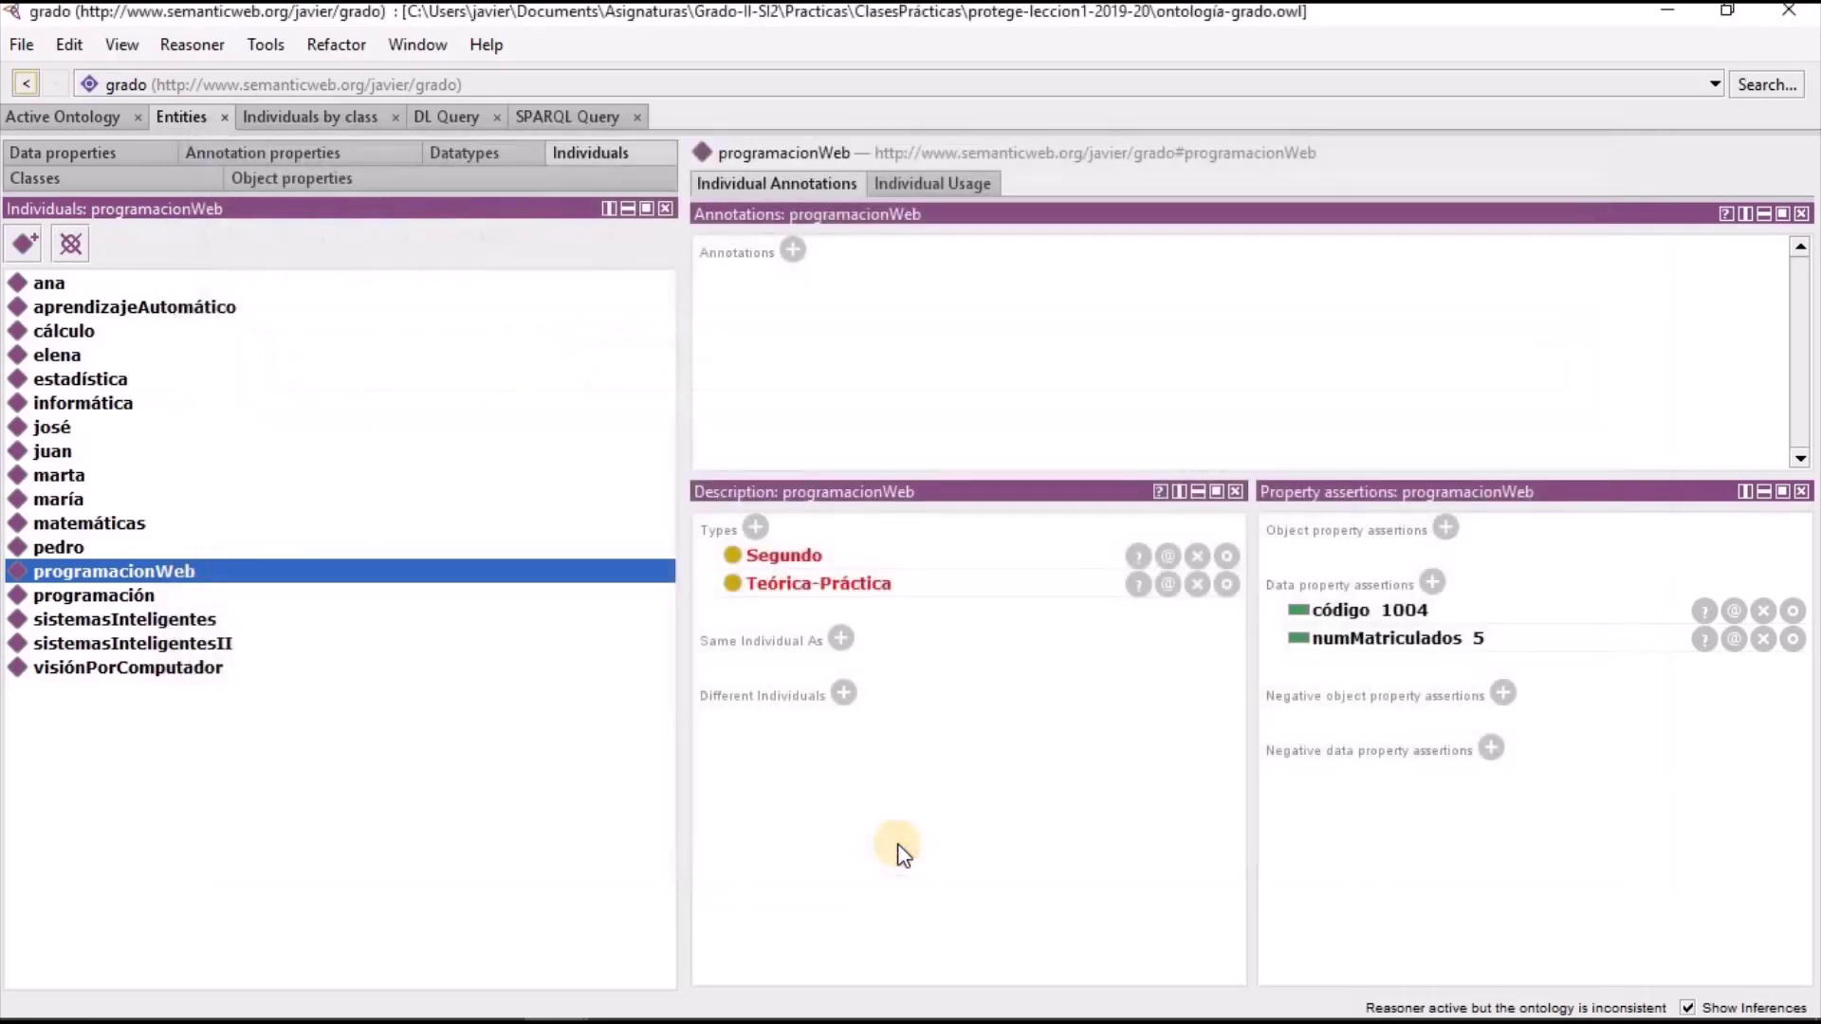
Set the numMatriculados assertion of the individual programacionWeb to 7
click(1792, 640)
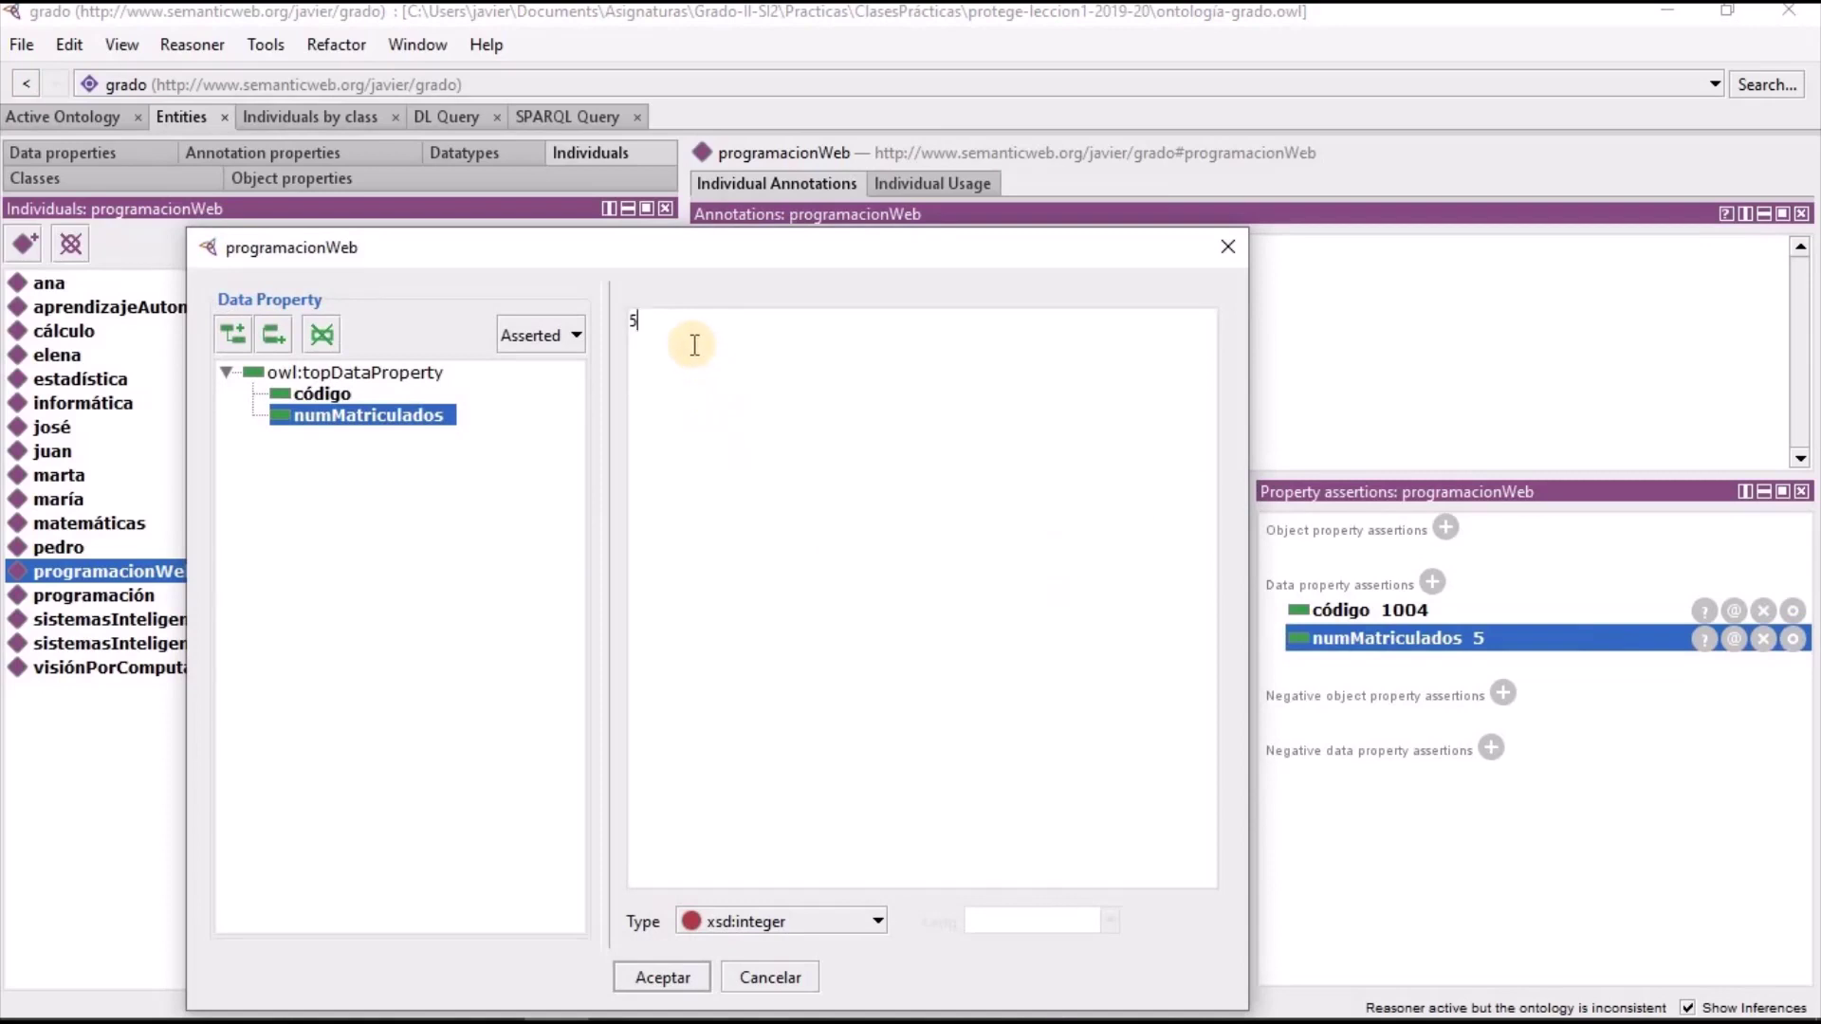
key(BackSpace)
text(7)
click(663, 978)
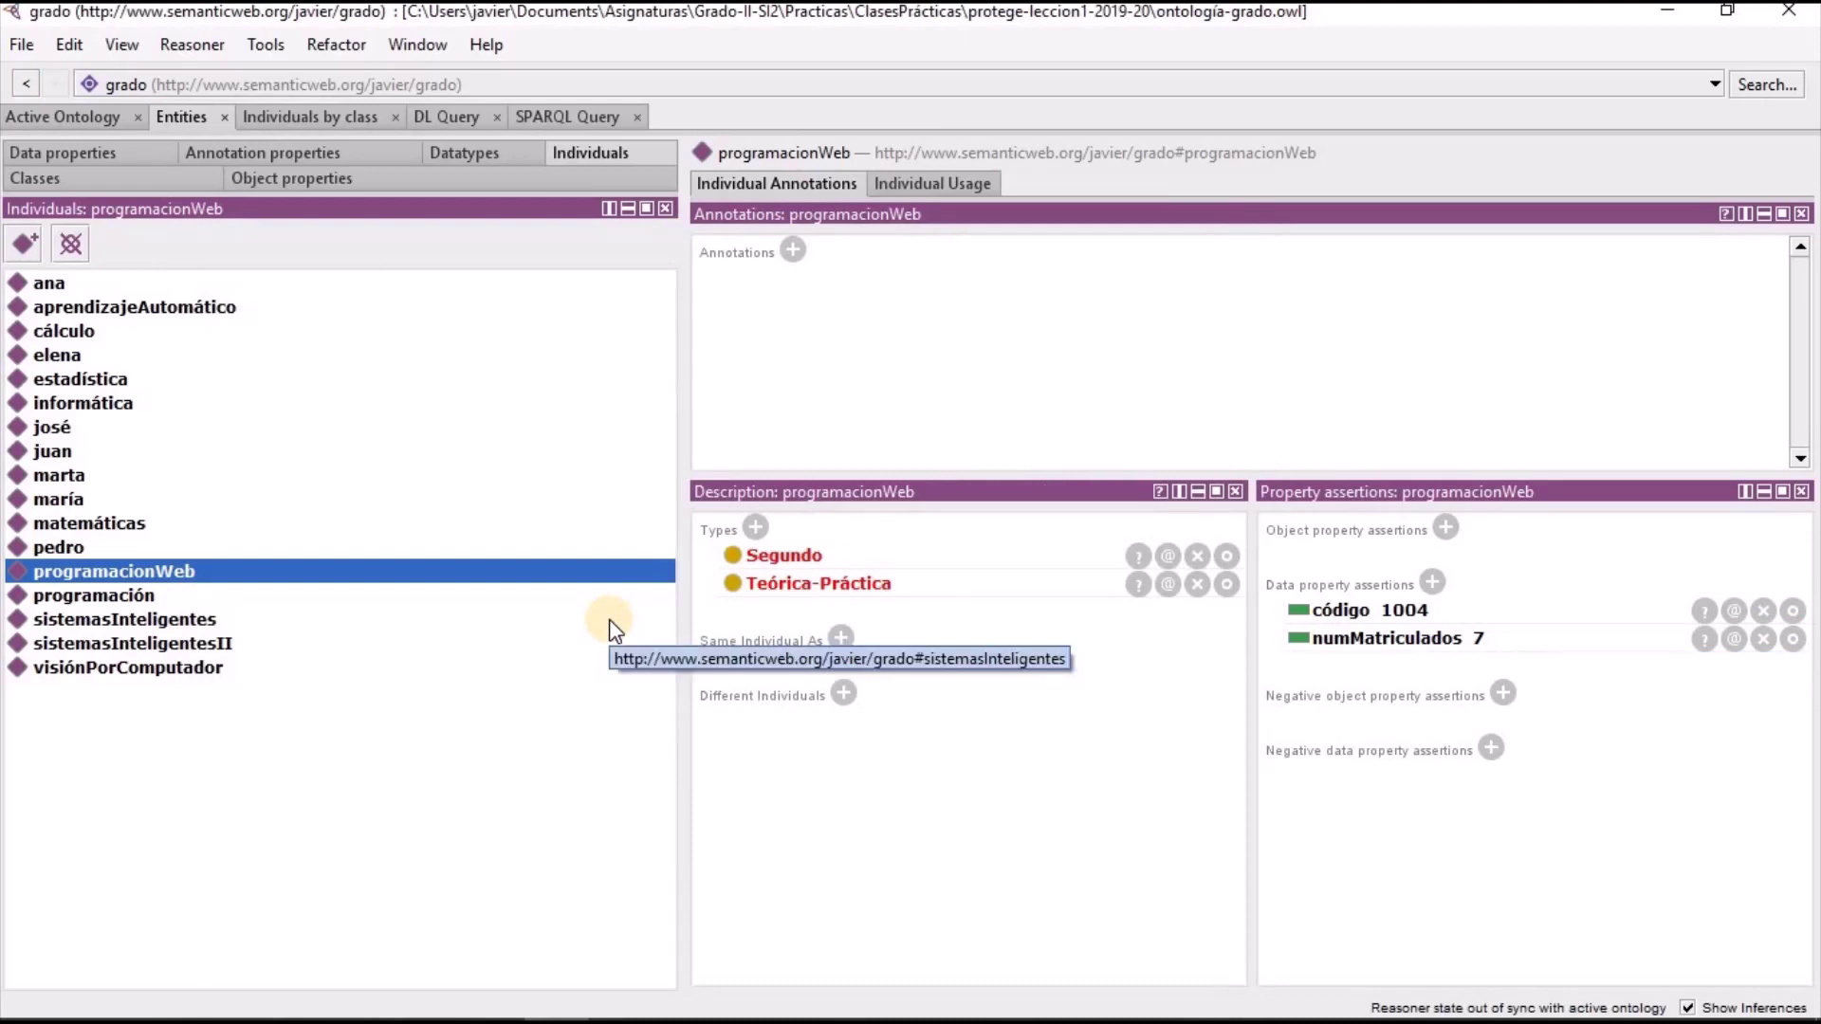
Synchronize the reasoner again and recheck the enrolled-students requirement in the PDF, returning to Protégé
key(ctrl+r)
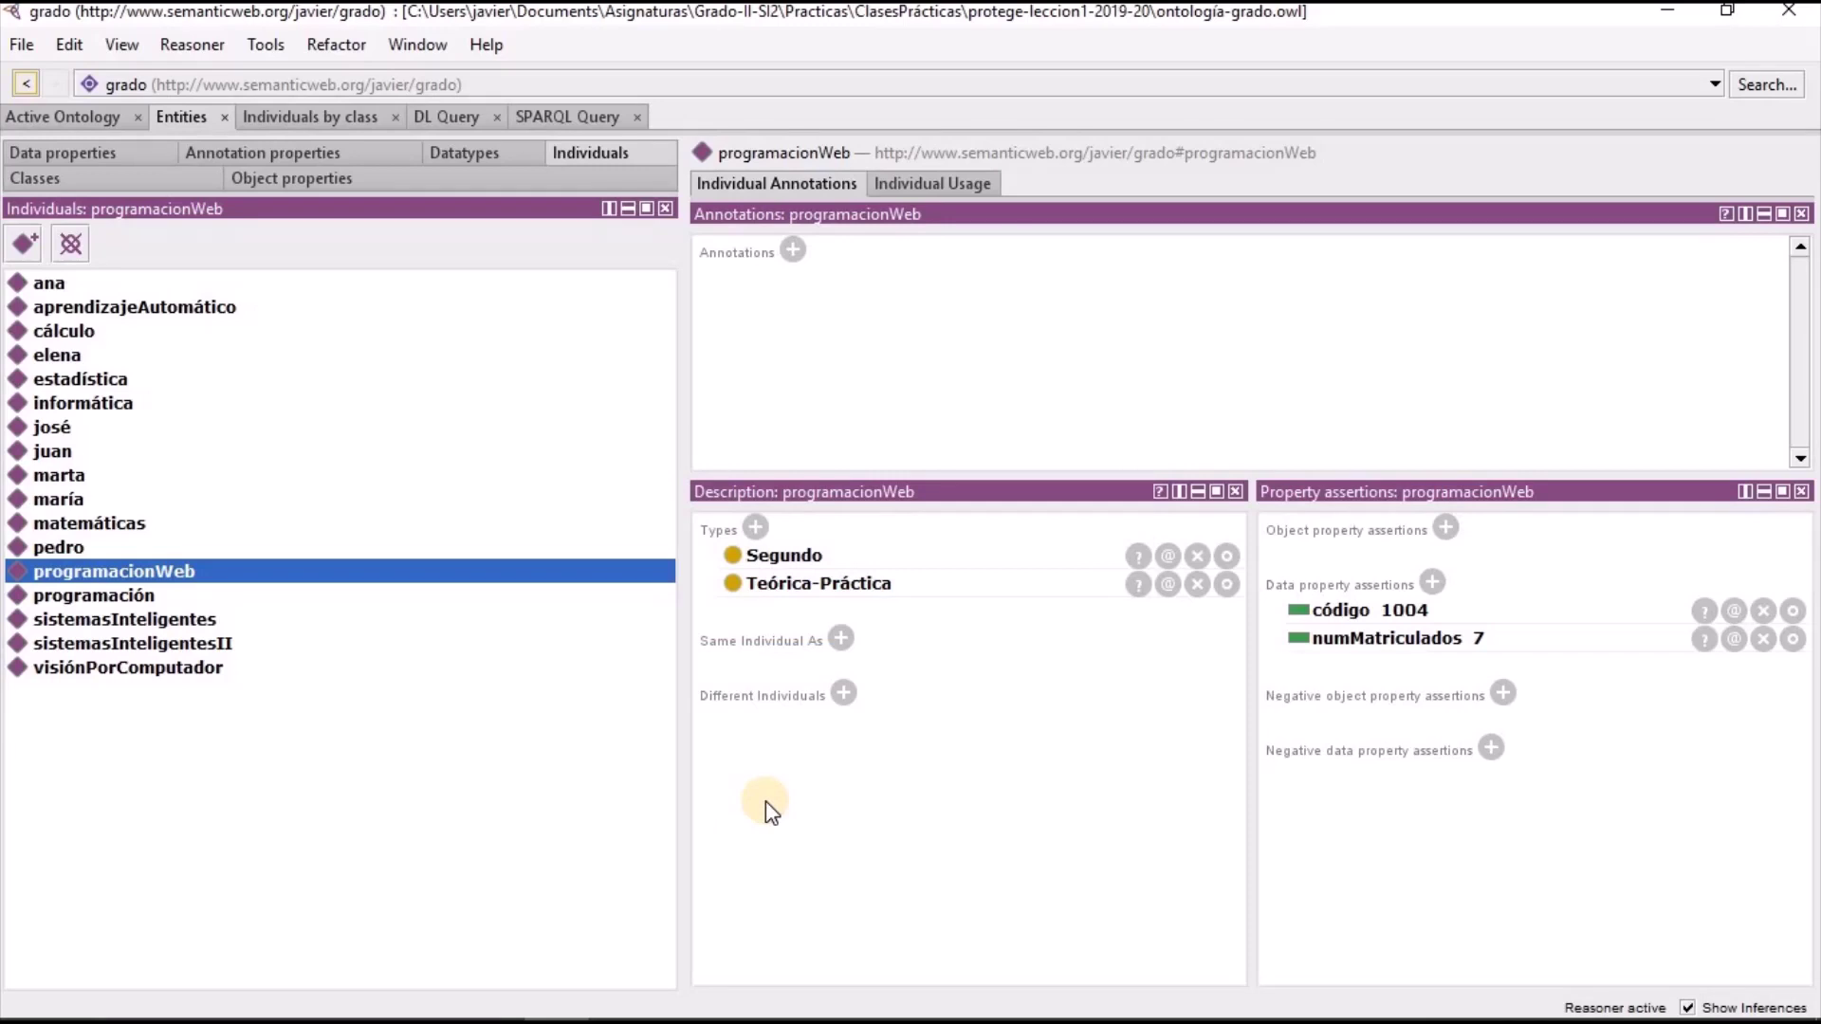
key(alt+Tab)
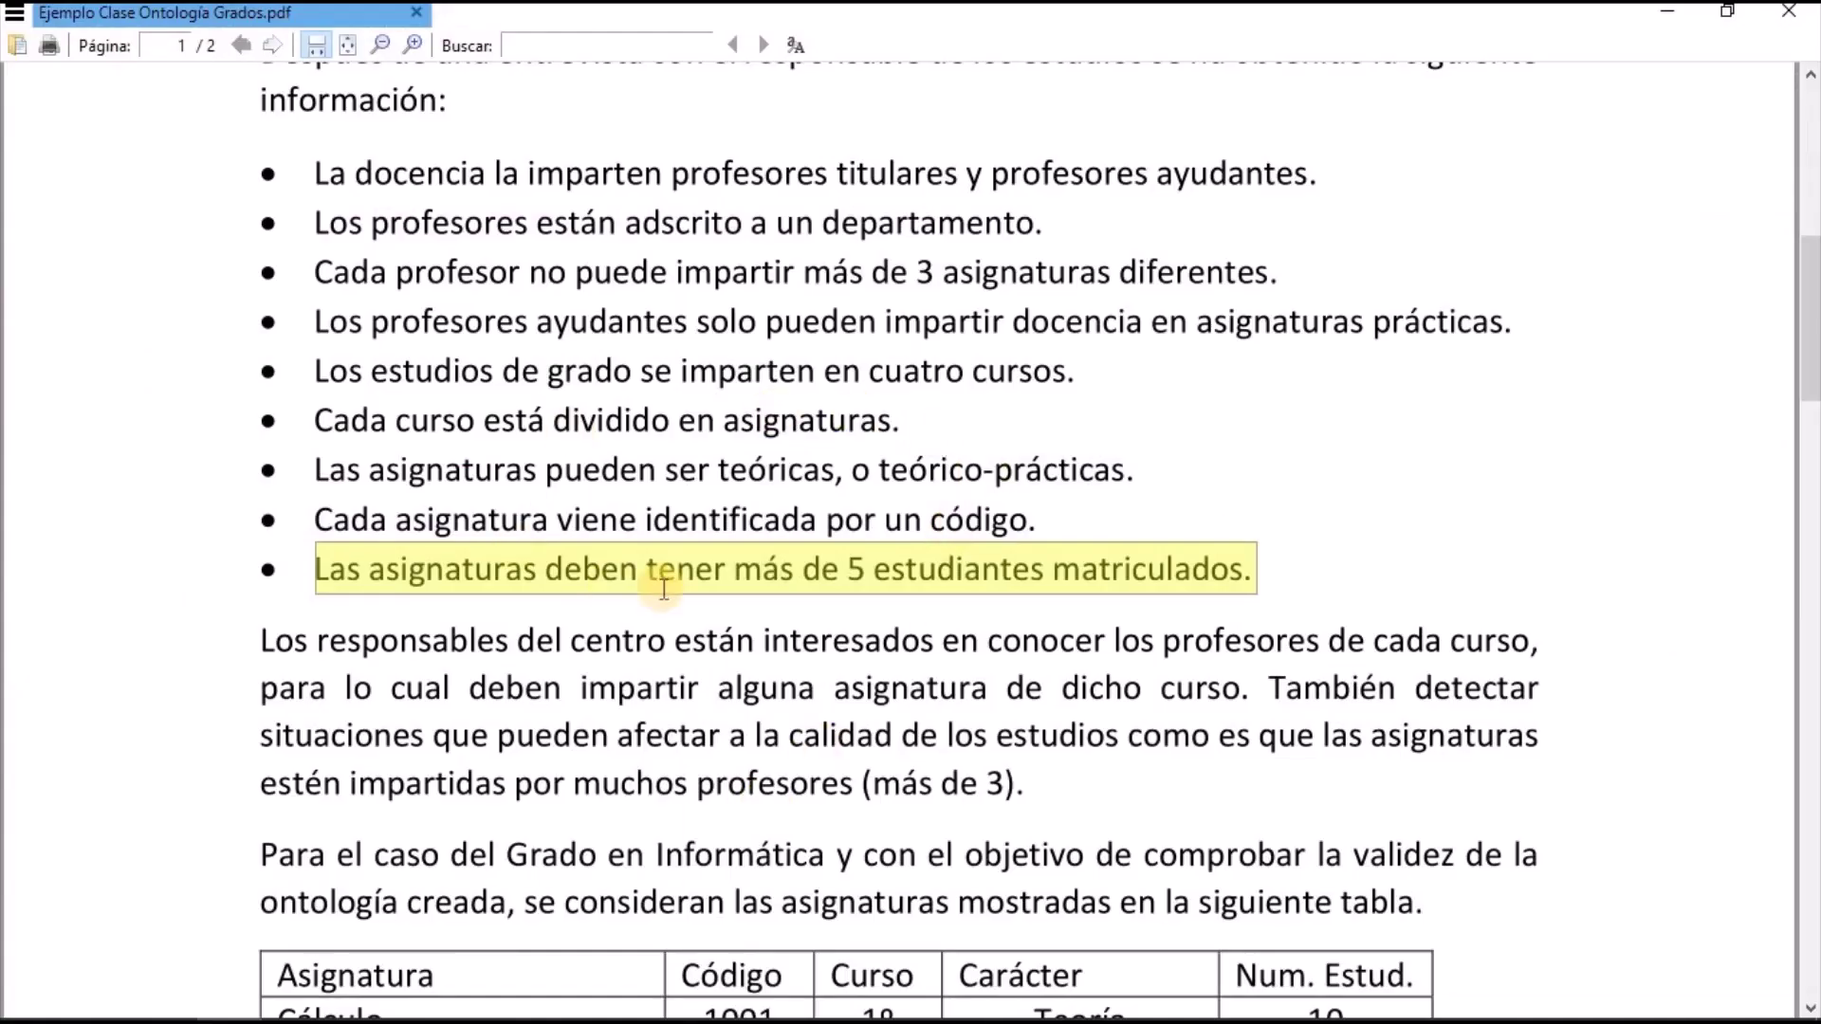
key(alt+Tab)
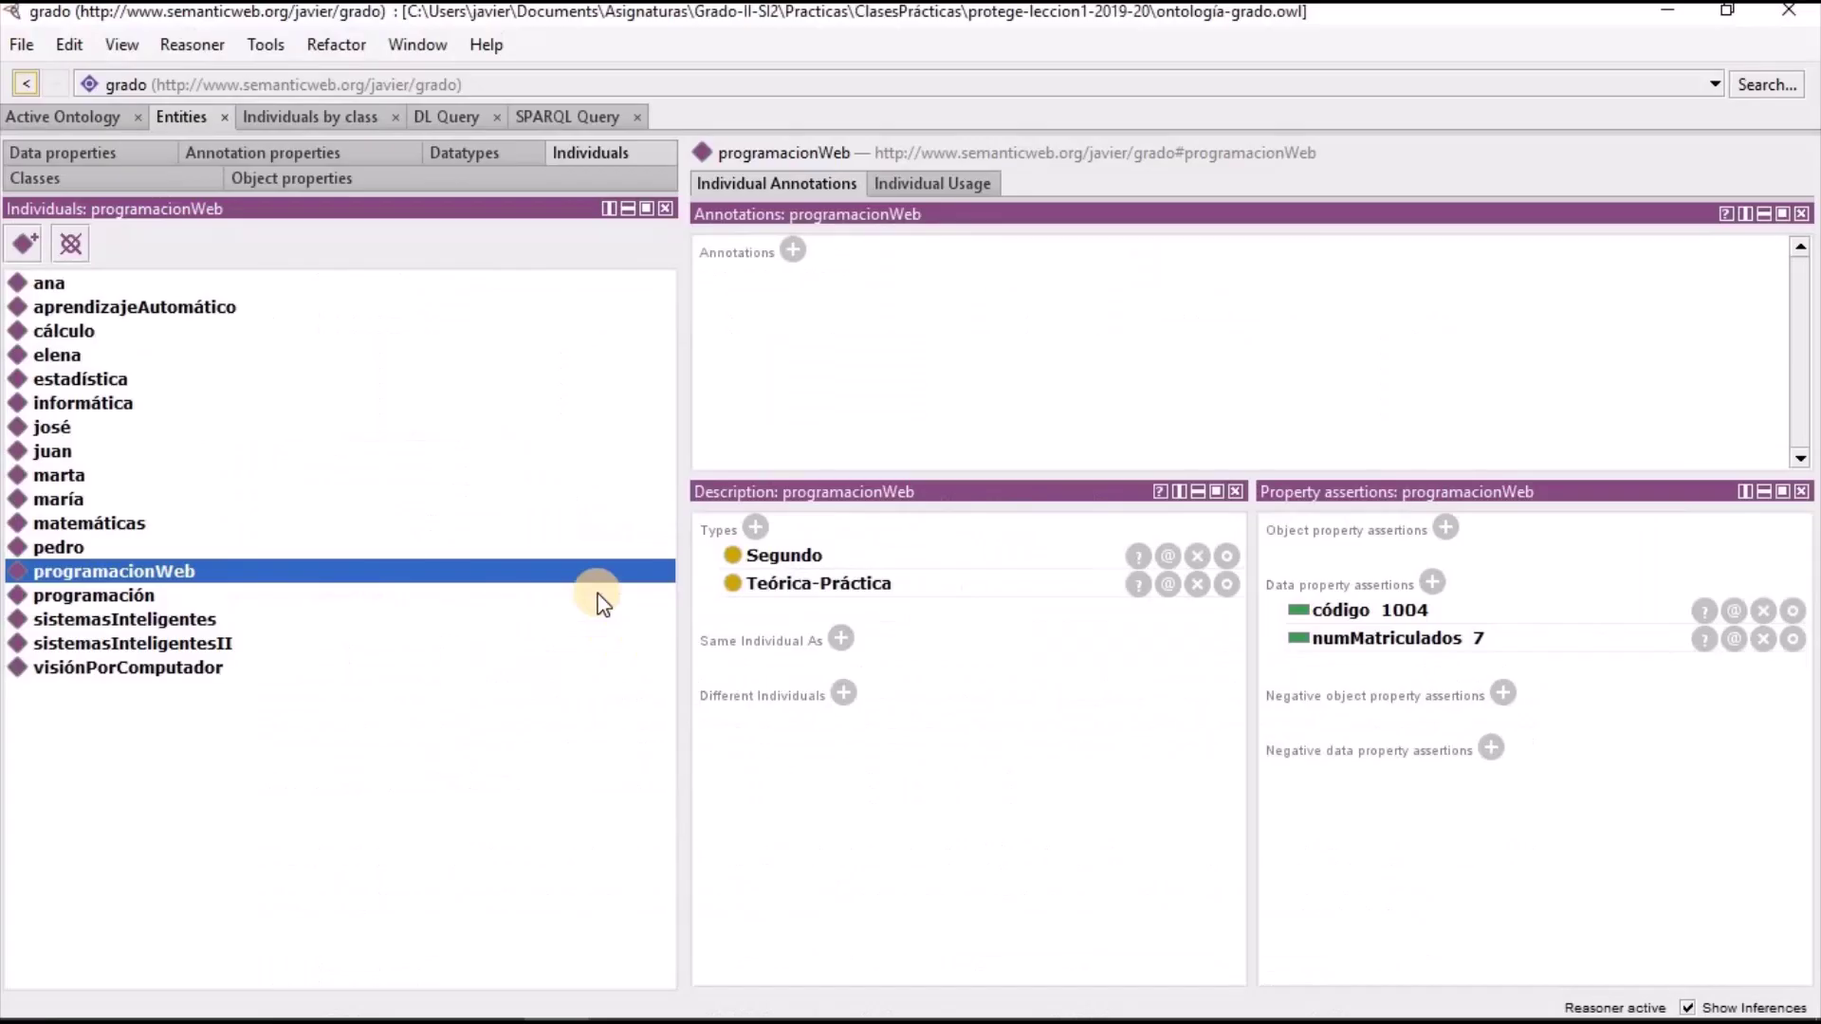